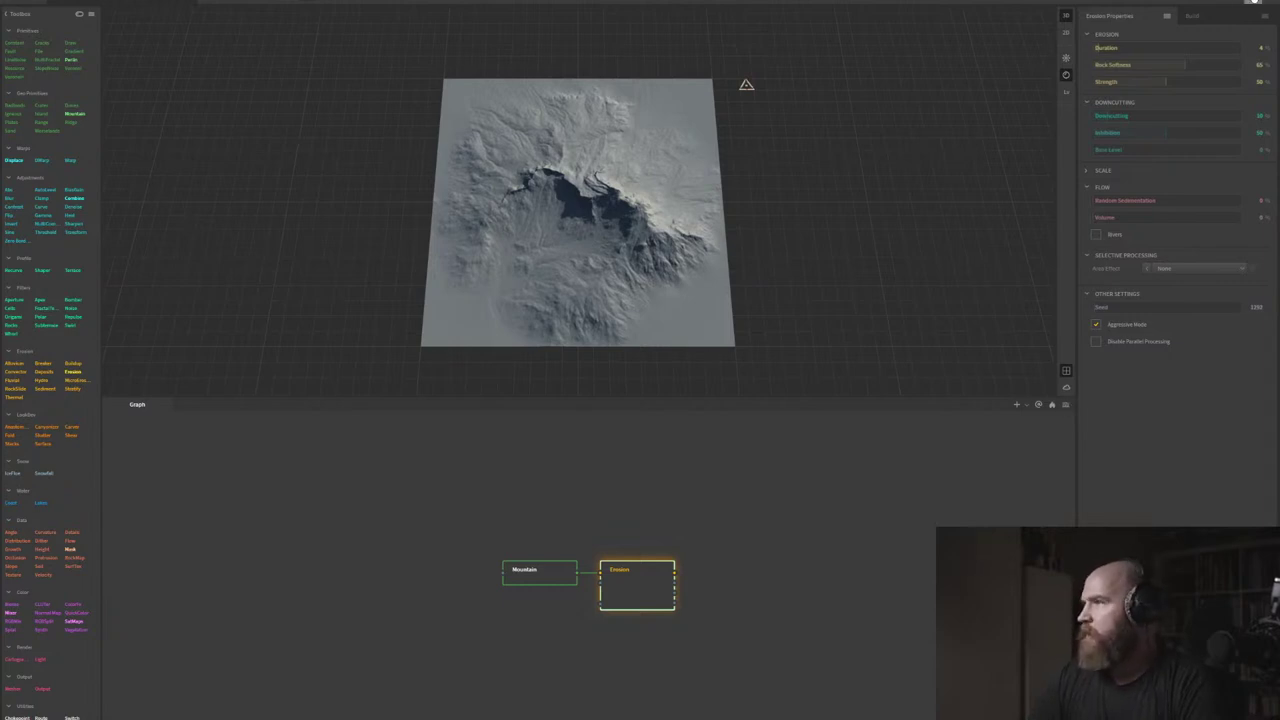
Reposition the application window so that its title bar and bottom edge are both visible.
{"action": "left_click", "coordinate": [1253, 2]}
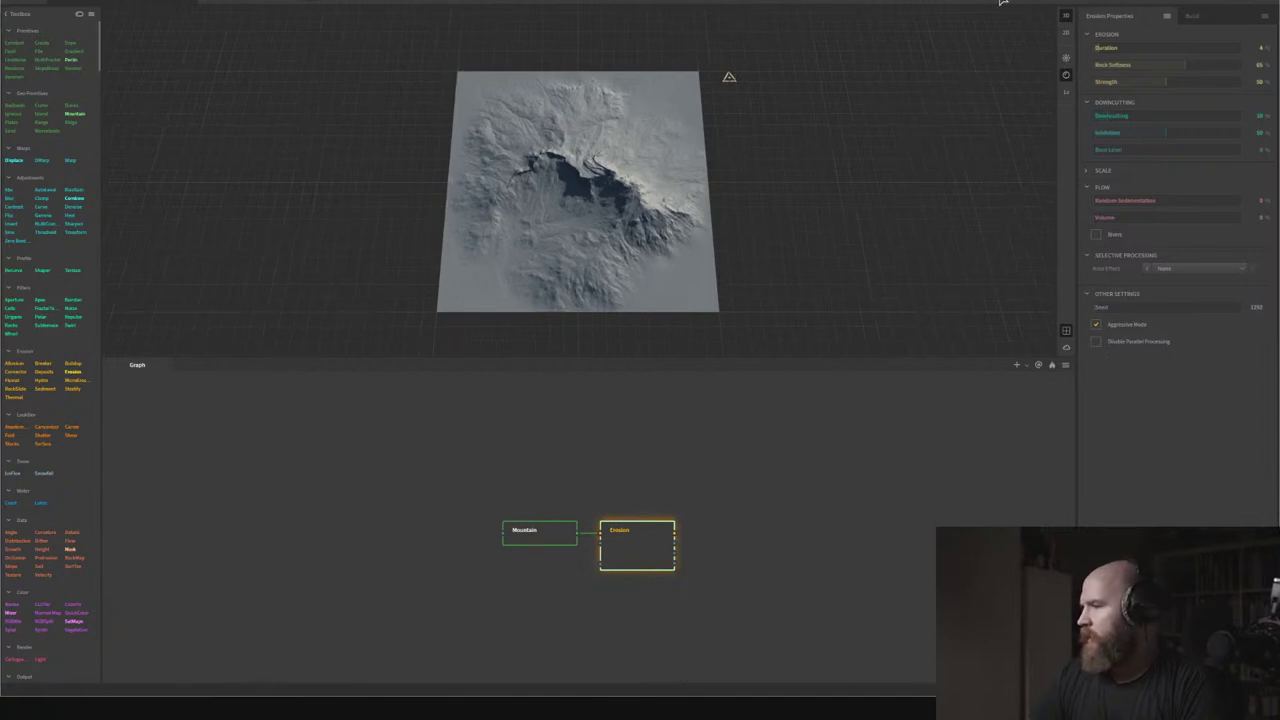
{"action": "left_click_drag", "start_coordinate": [1003, 0], "coordinate": [960, 1]}
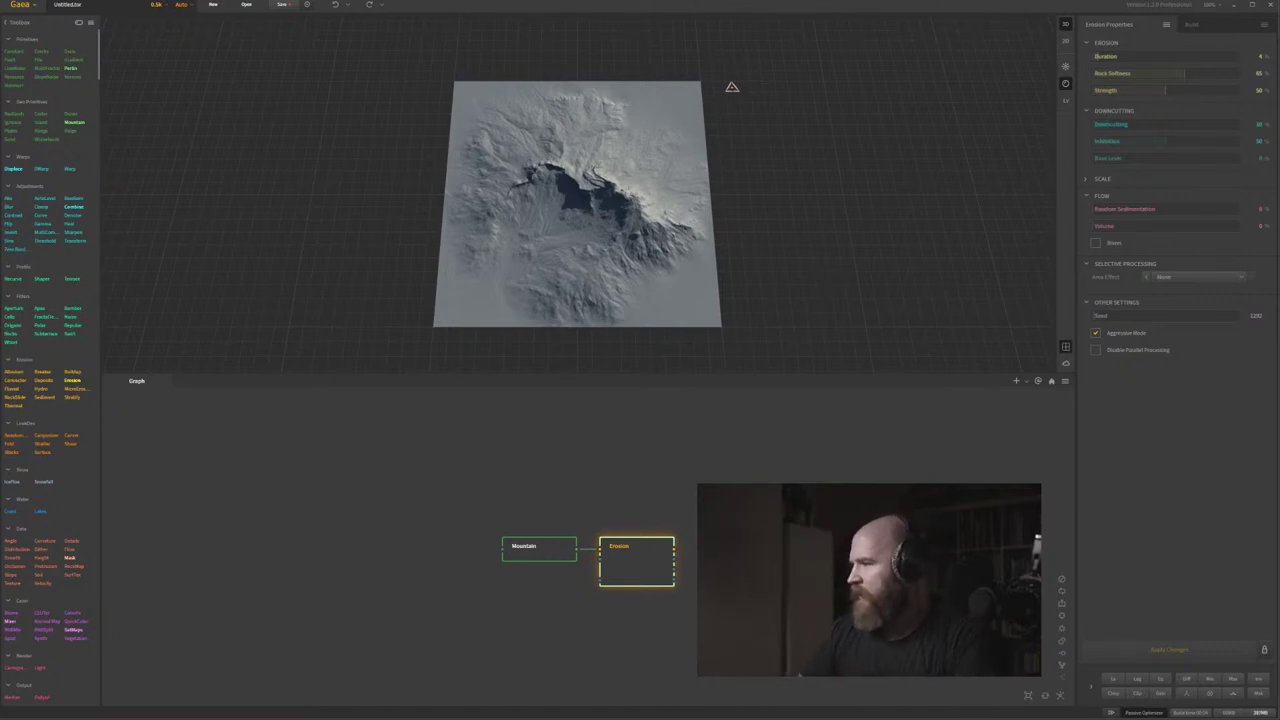
Enlarge the 3D viewport by lowering the divider between it and the node graph.
{"action": "middle_click_drag", "start_coordinate": [723, 527], "coordinate": [644, 493]}
{"action": "scroll", "coordinate": [536, 530], "scroll_direction": "up", "scroll_amount": 3}
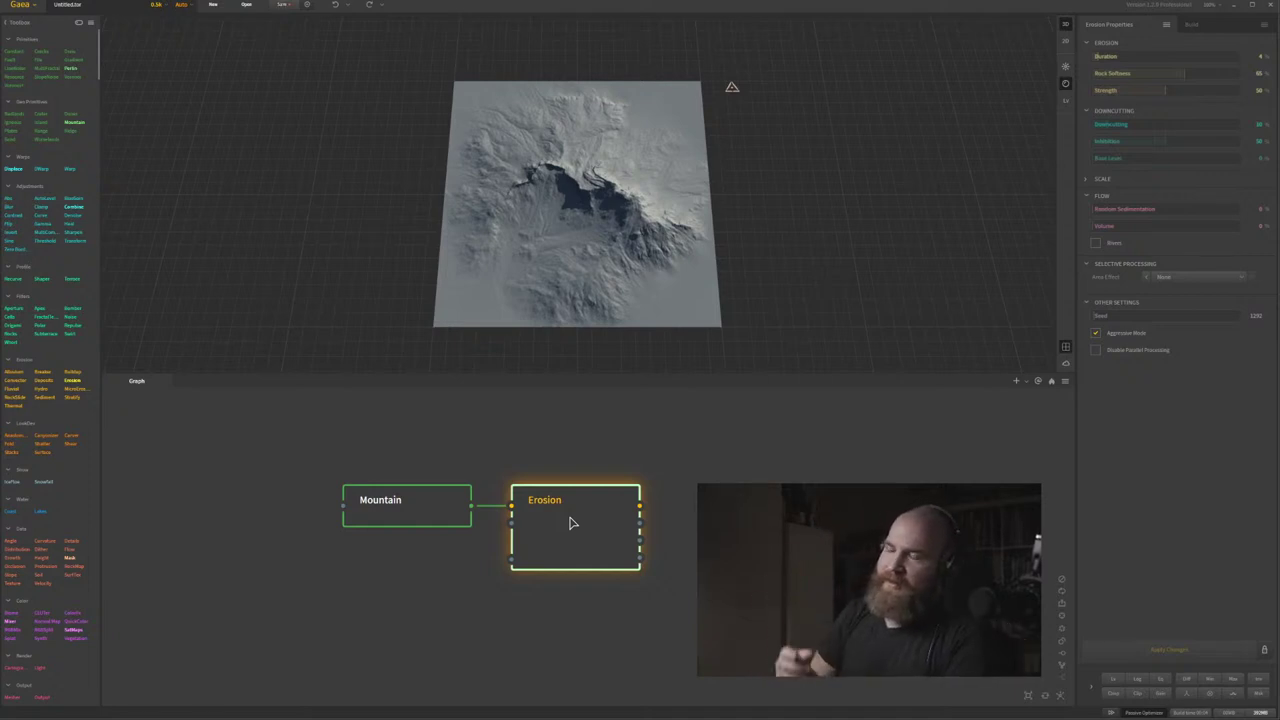
{"action": "left_click_drag", "start_coordinate": [642, 327], "coordinate": [638, 272]}
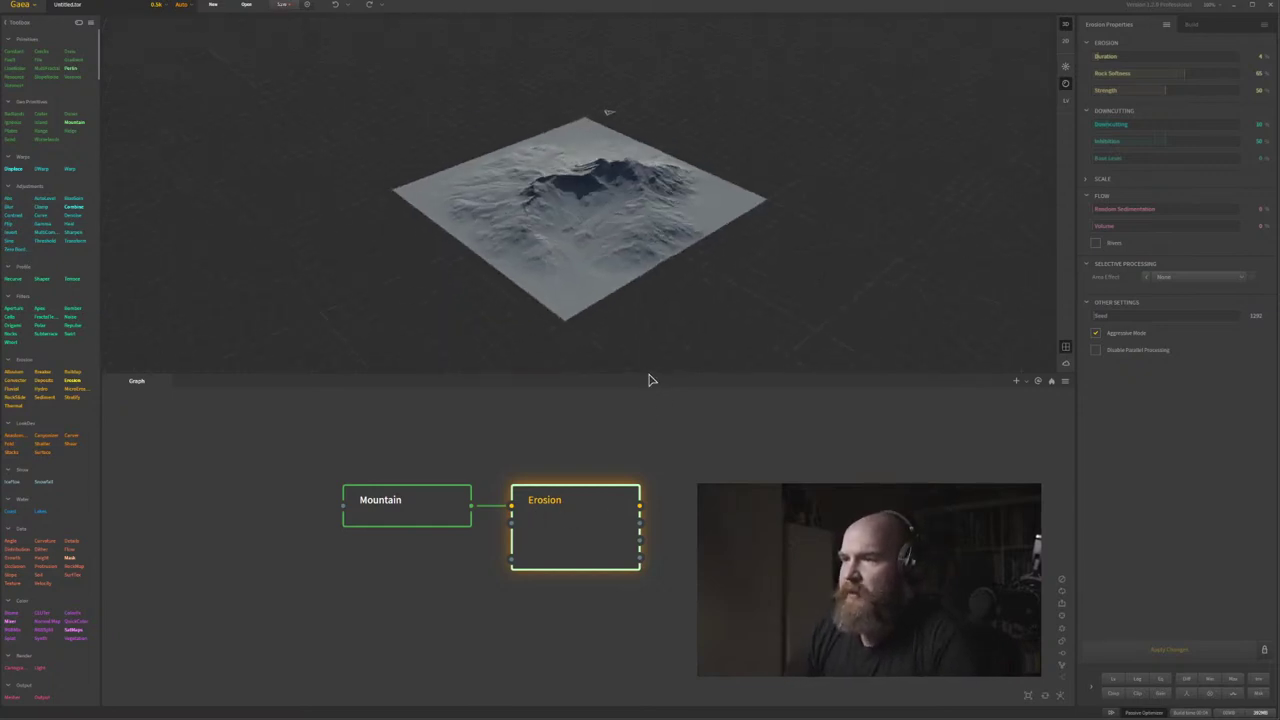
{"action": "left_click_drag", "start_coordinate": [648, 372], "coordinate": [580, 488]}
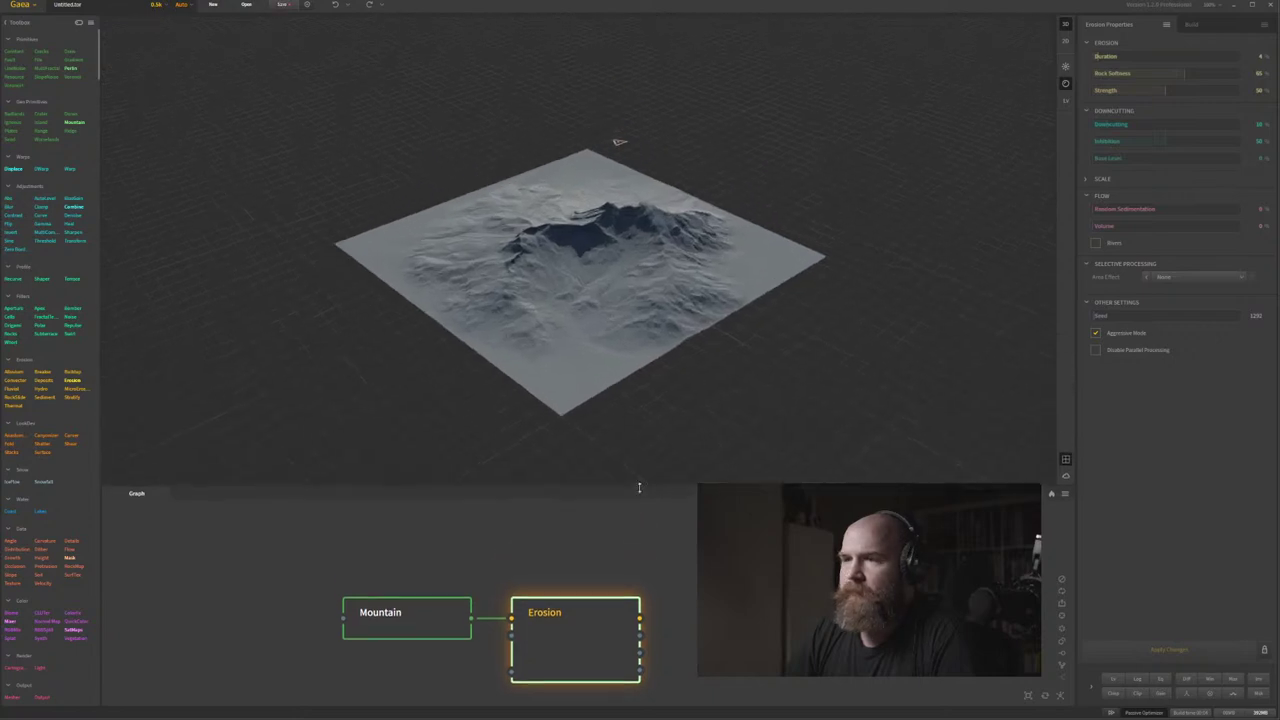
Examine the eroded mountain terrain from several angles and distances, along with its Mountain and Erosion nodes.
{"action": "middle_click_drag", "start_coordinate": [567, 589], "coordinate": [590, 526]}
{"action": "scroll", "coordinate": [592, 520], "scroll_direction": "up", "scroll_amount": 1}
{"action": "scroll", "coordinate": [554, 590], "scroll_direction": "up", "scroll_amount": 4}
{"action": "scroll", "coordinate": [554, 590], "scroll_direction": "down", "scroll_amount": 6}
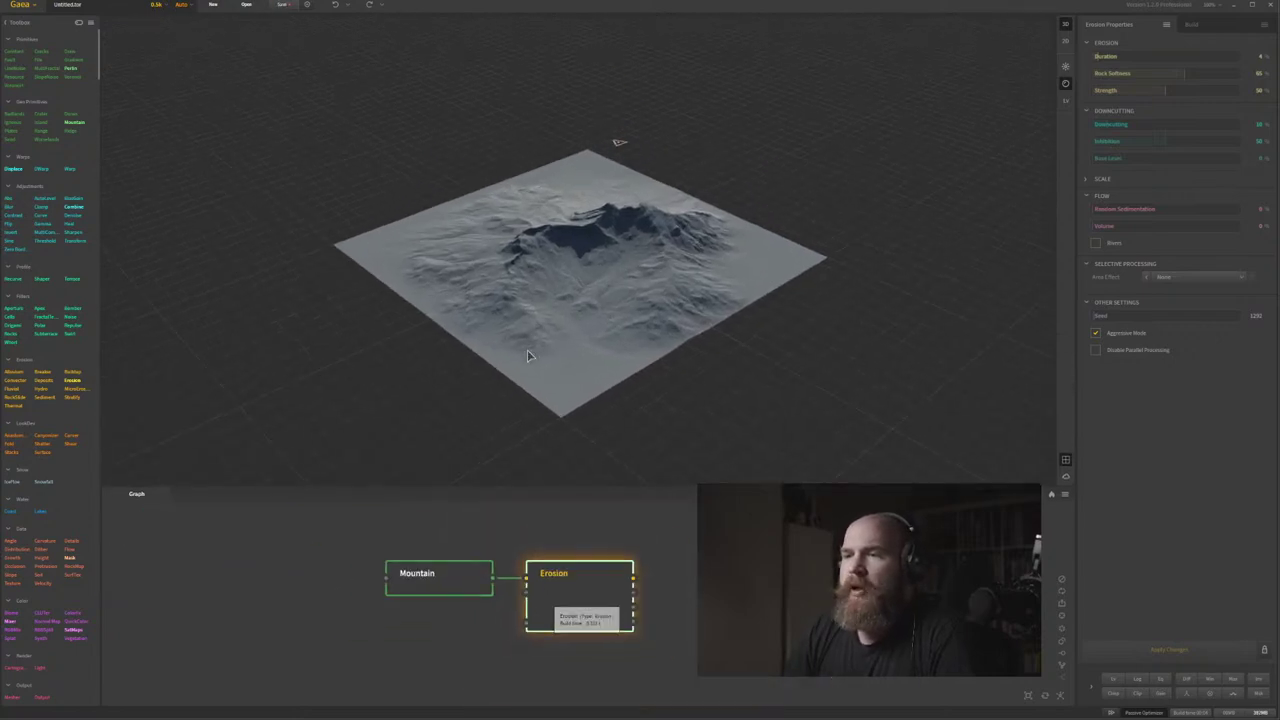
{"action": "scroll", "coordinate": [525, 328], "scroll_direction": "up", "scroll_amount": 2}
{"action": "middle_click_drag", "start_coordinate": [494, 334], "coordinate": [510, 287]}
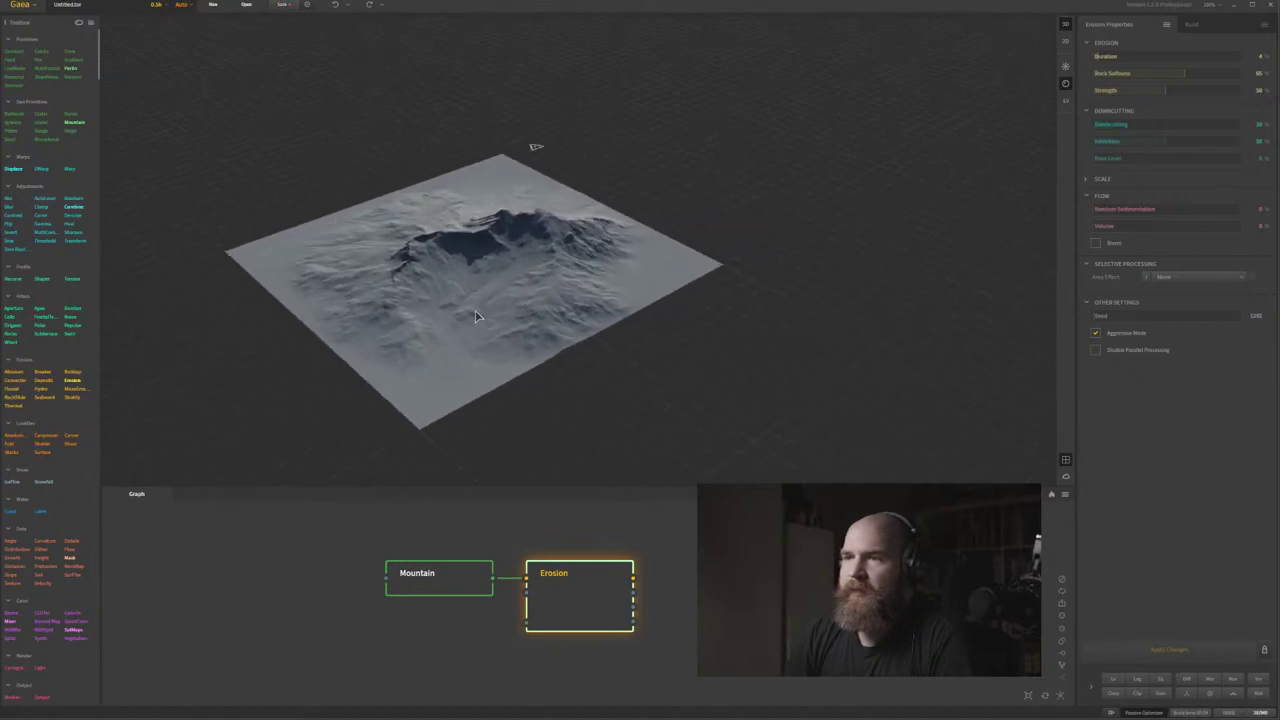
{"action": "left_click_drag", "start_coordinate": [431, 293], "coordinate": [380, 262]}
{"action": "scroll", "coordinate": [431, 271], "scroll_direction": "up", "scroll_amount": 3}
{"action": "middle_click_drag", "start_coordinate": [380, 262], "coordinate": [415, 264]}
{"action": "scroll", "coordinate": [415, 263], "scroll_direction": "down", "scroll_amount": 3}
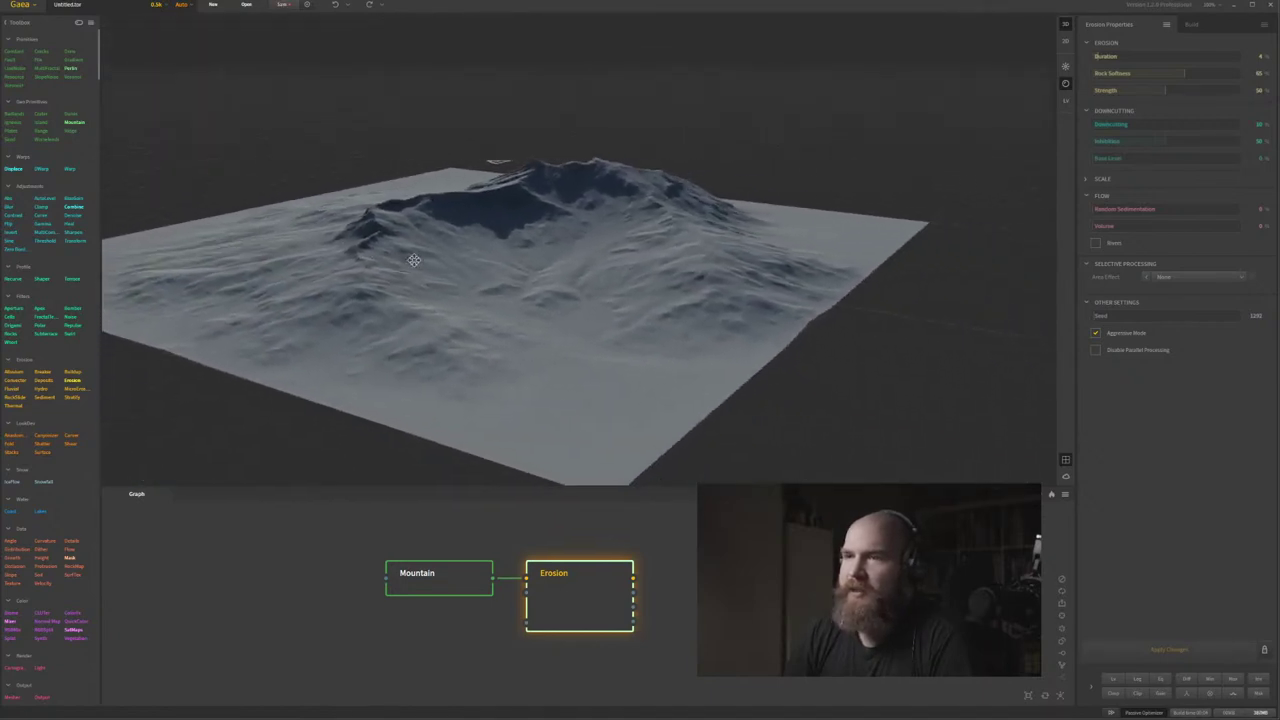
Review the mouse rotate, pan and sensitivity settings in the navigation preferences, and close the preferences.
{"action": "left_click", "coordinate": [20, 6]}
{"action": "left_click", "coordinate": [31, 205]}
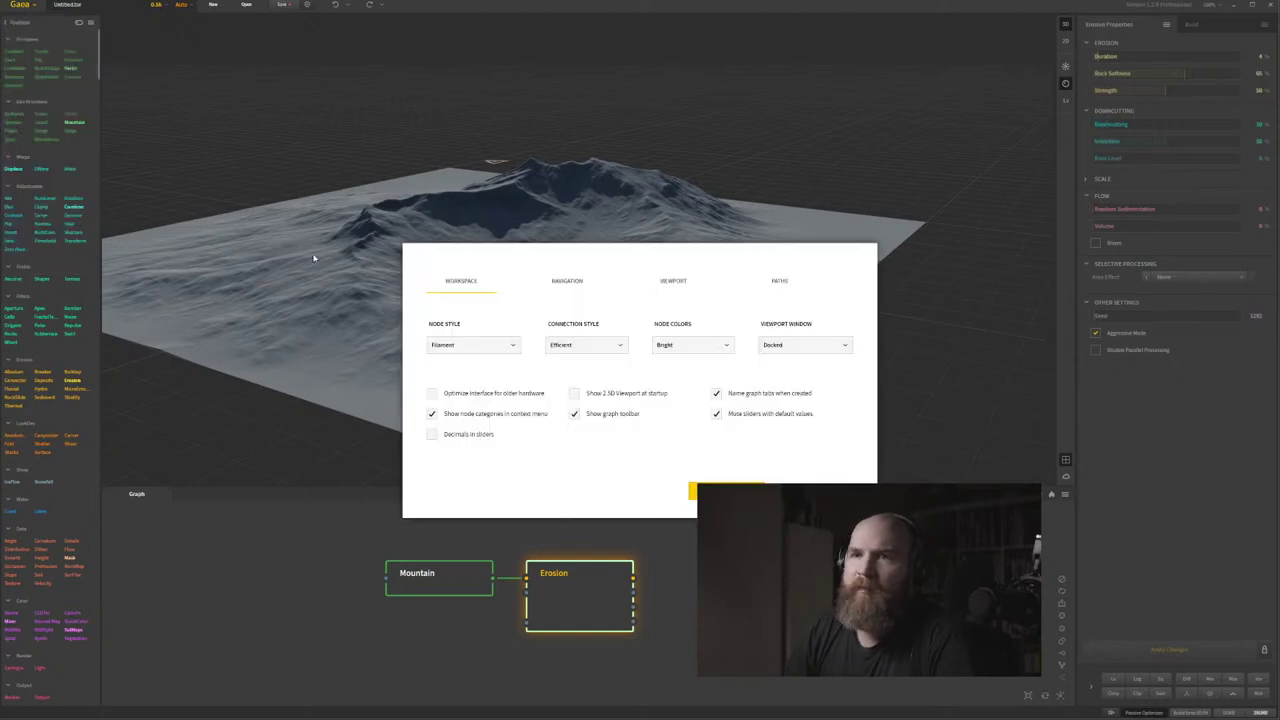
{"action": "left_click", "coordinate": [562, 281]}
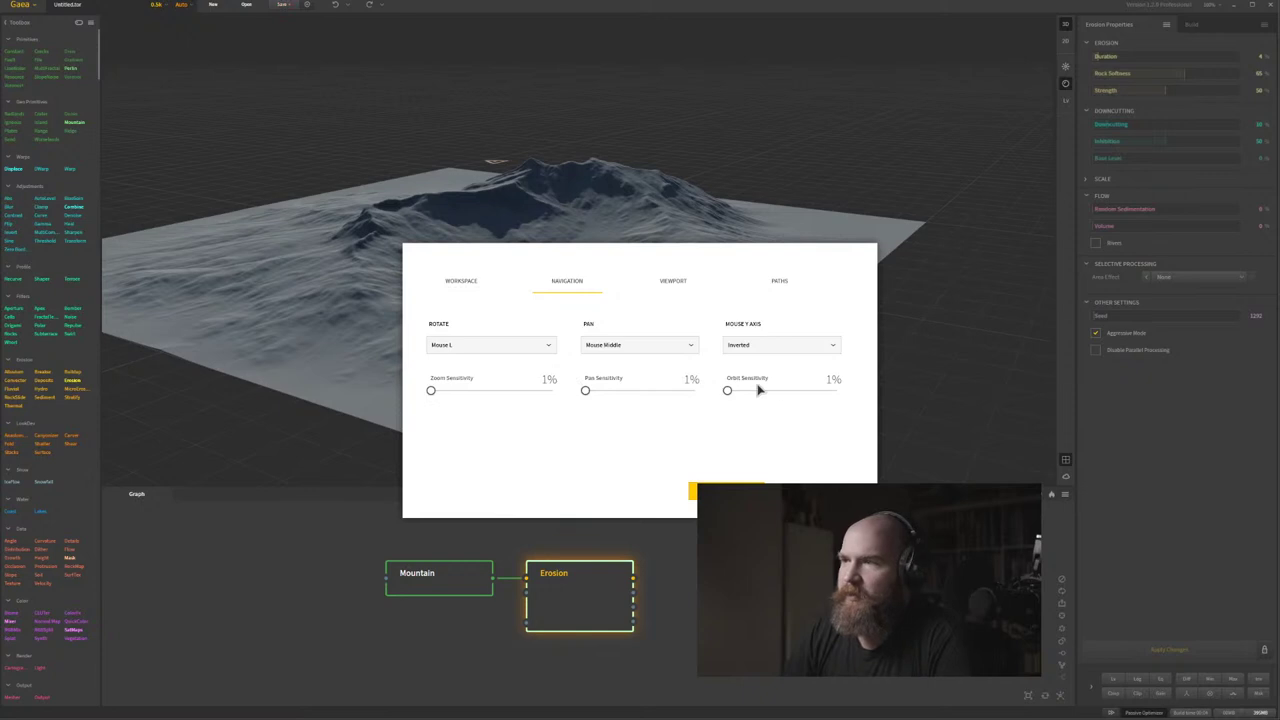
{"action": "left_click", "coordinate": [784, 490]}
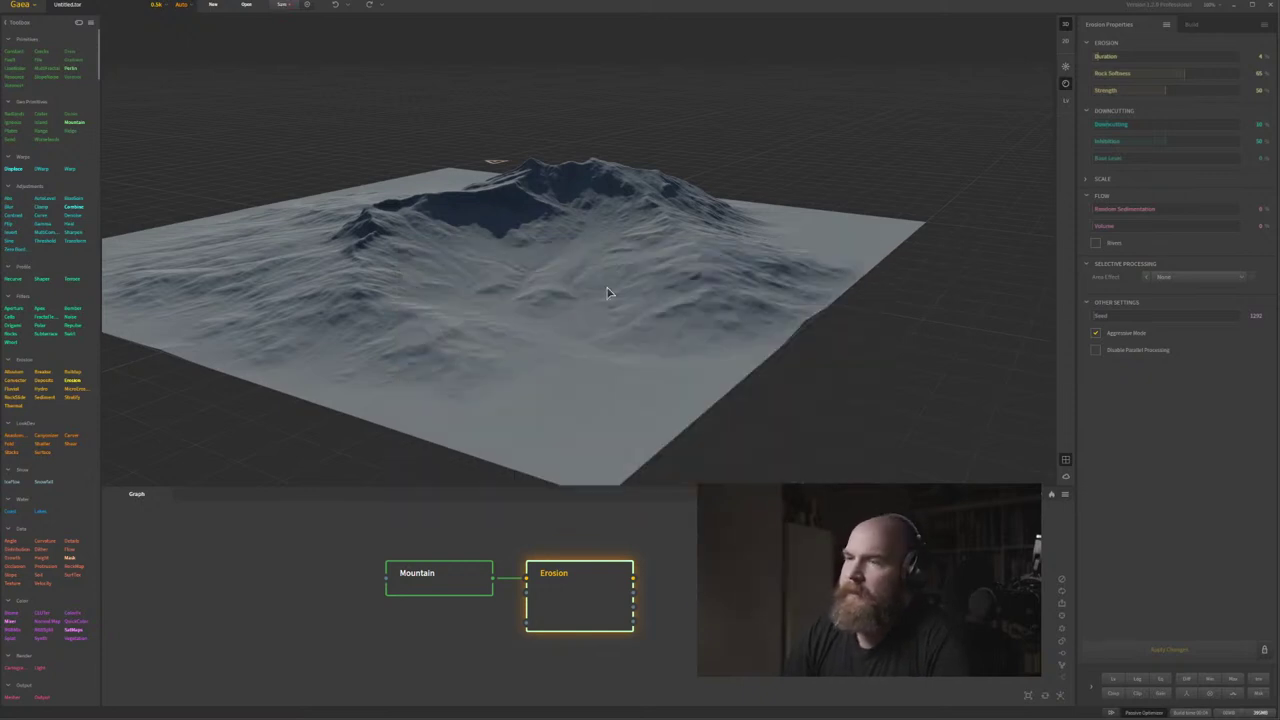
Preview the Mountain node's terrain and move the node farther away from the Erosion node in the graph.
{"action": "left_click_drag", "start_coordinate": [606, 289], "coordinate": [580, 300]}
{"action": "scroll", "coordinate": [597, 296], "scroll_direction": "down", "scroll_amount": 2}
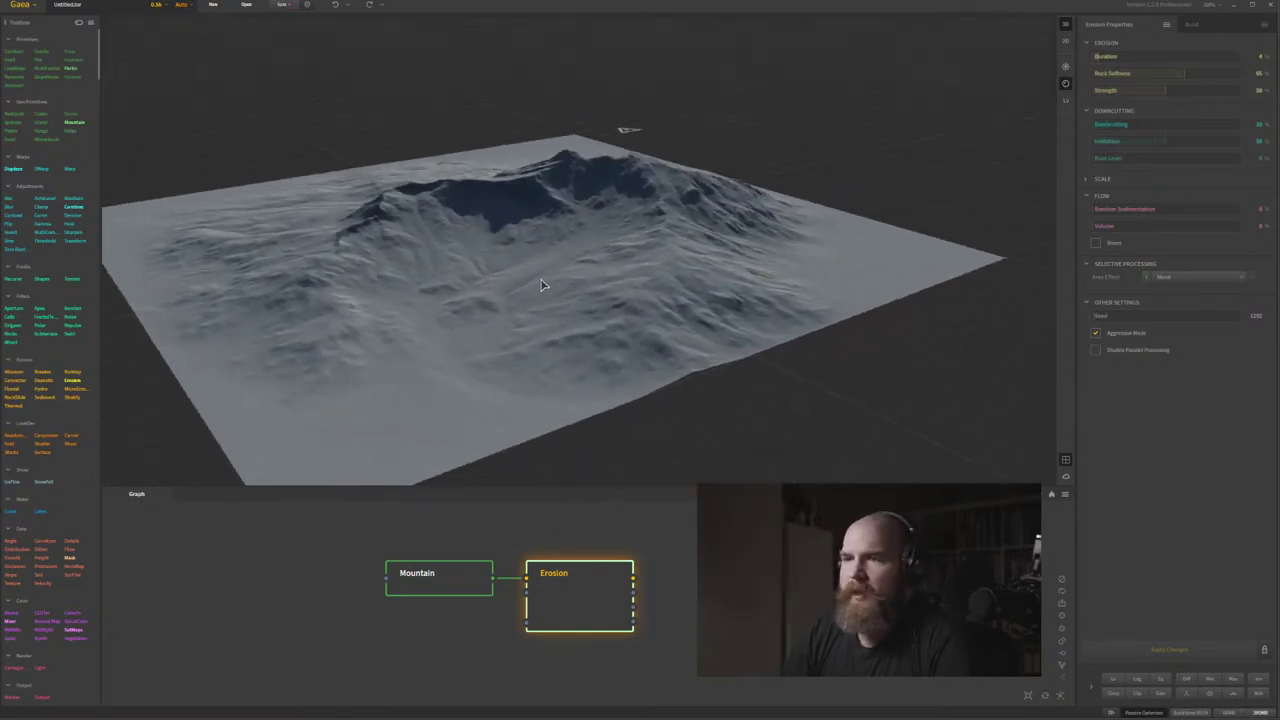
{"action": "scroll", "coordinate": [527, 274], "scroll_direction": "down", "scroll_amount": 1}
{"action": "scroll", "coordinate": [527, 274], "scroll_direction": "up", "scroll_amount": 2}
{"action": "middle_click_drag", "start_coordinate": [456, 572], "coordinate": [434, 560]}
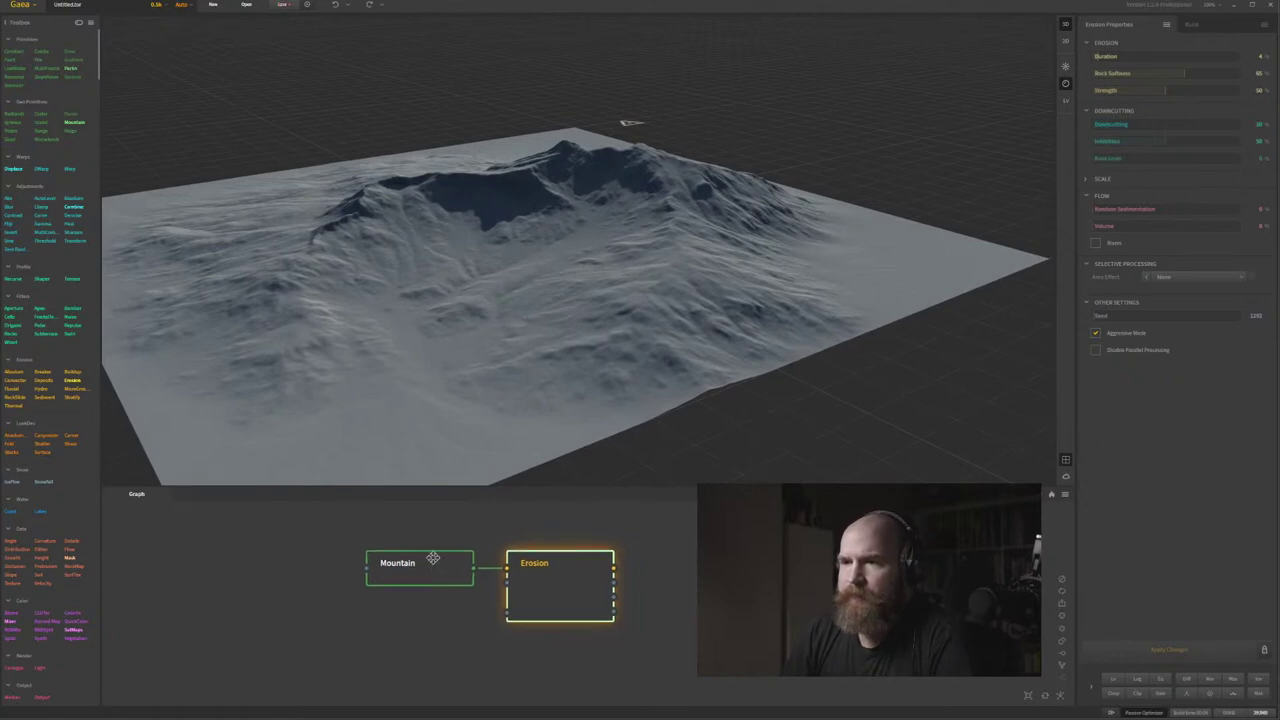
{"action": "left_click", "coordinate": [408, 566]}
{"action": "left_click_drag", "start_coordinate": [408, 566], "coordinate": [366, 566]}
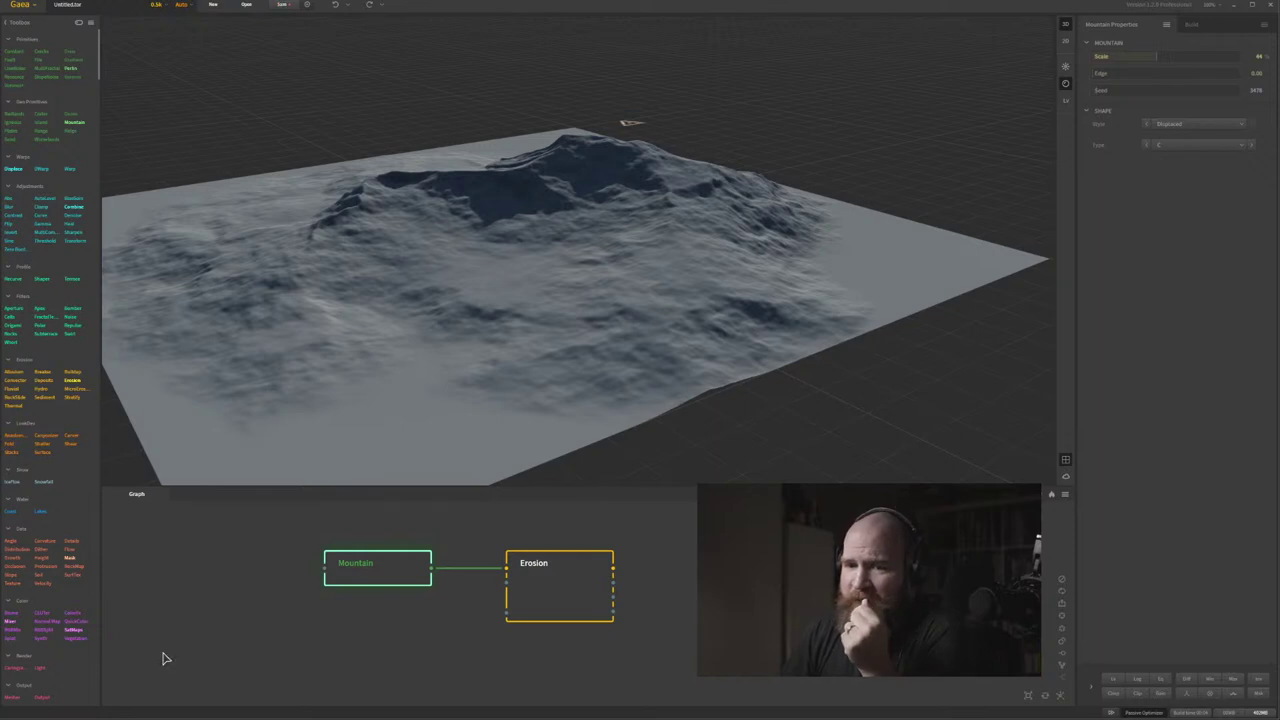
Switch to File Explorer, view 072_Gaea.jpg from the recent 03_Stories folder as a reference, and return to Gaea.
{"action": "left_click", "coordinate": [12, 716]}
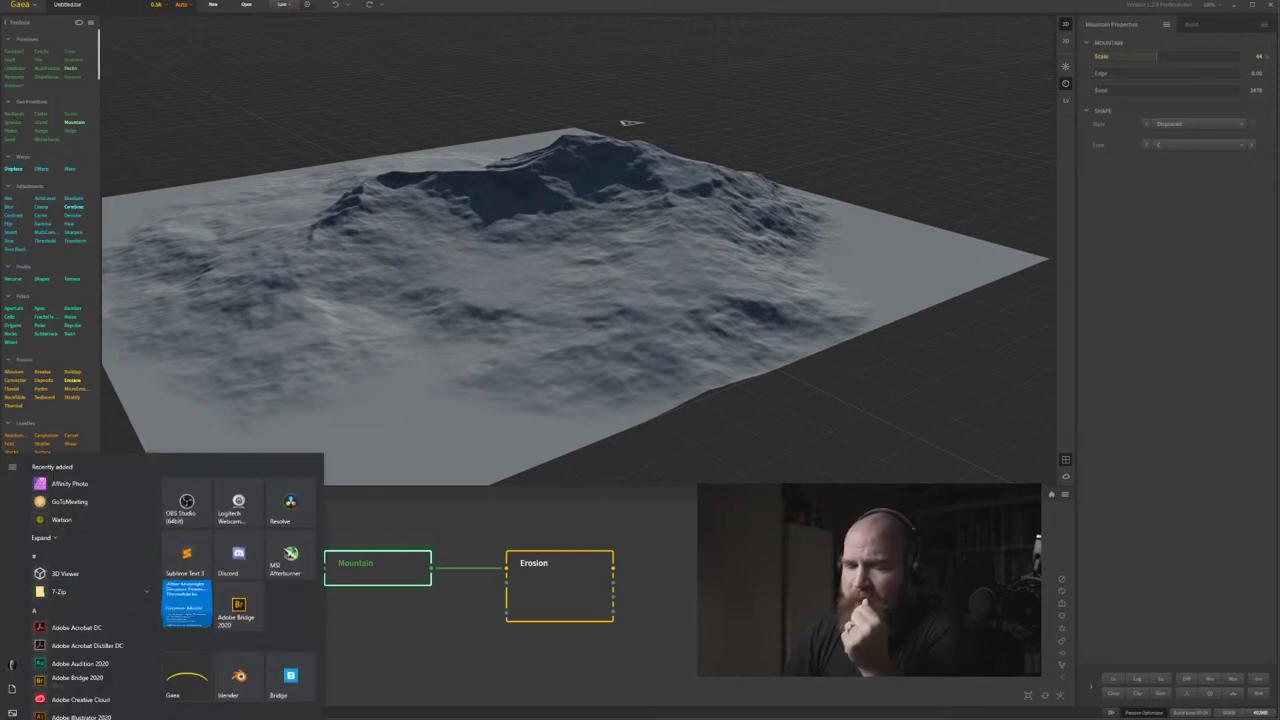
{"action": "key", "text": "Escape"}
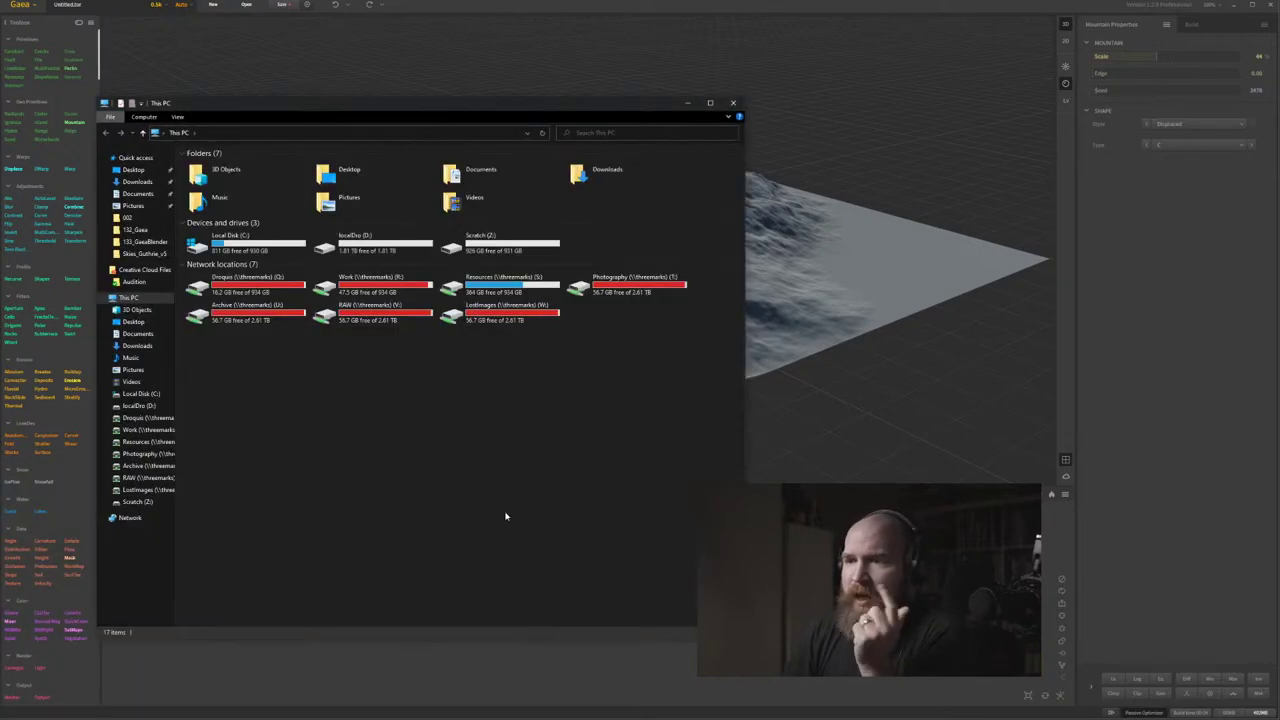
{"action": "middle_click", "coordinate": [334, 425]}
{"action": "mouse_move", "coordinate": [341, 446]}
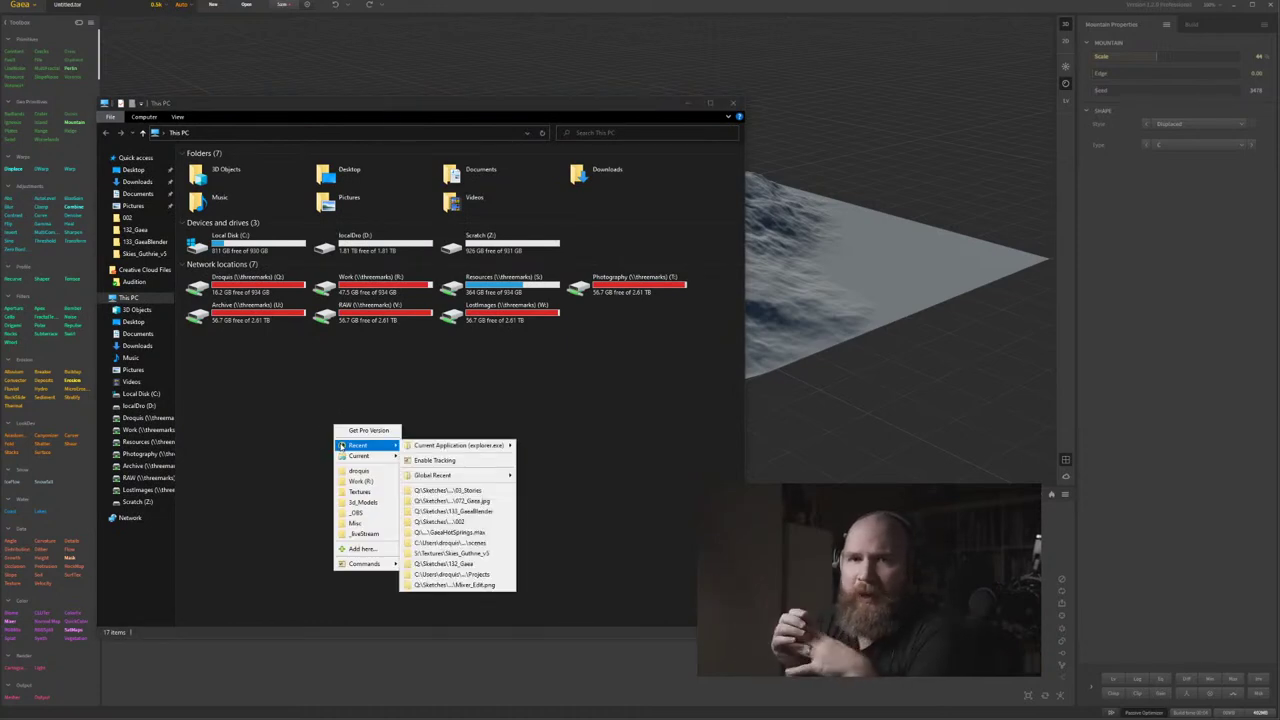
{"action": "left_click", "coordinate": [491, 490]}
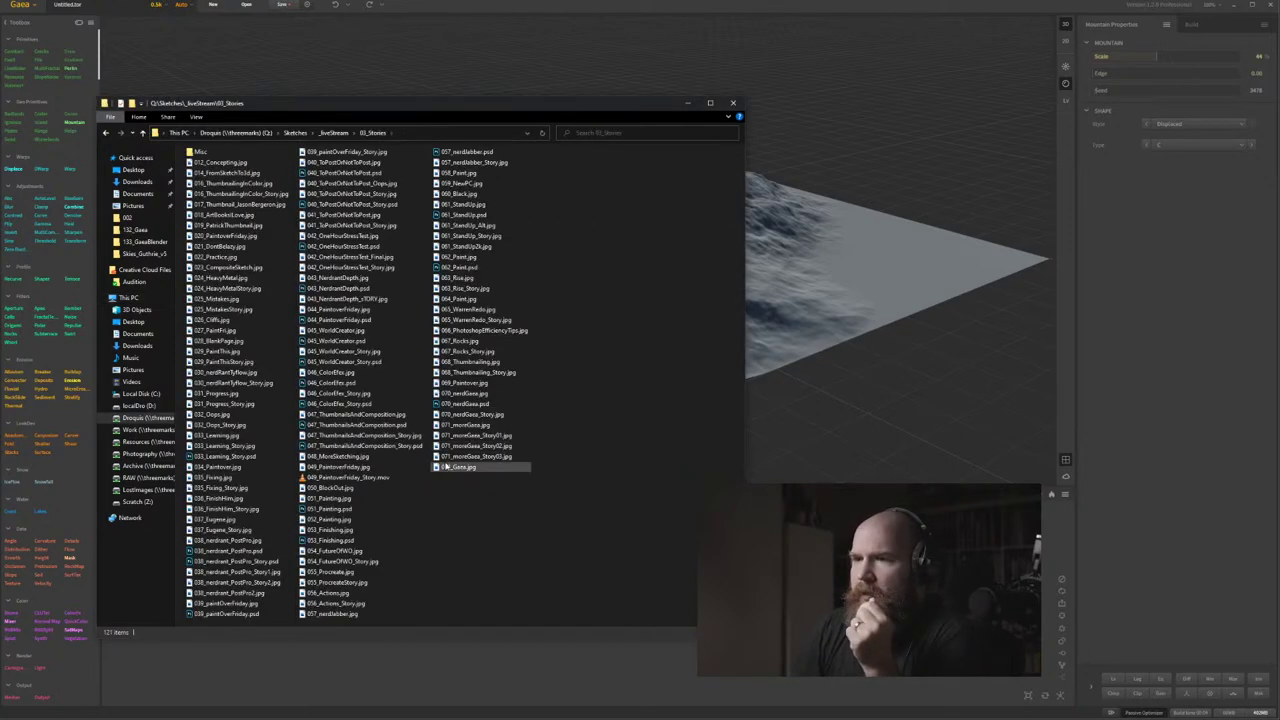
{"action": "double_click", "coordinate": [455, 467]}
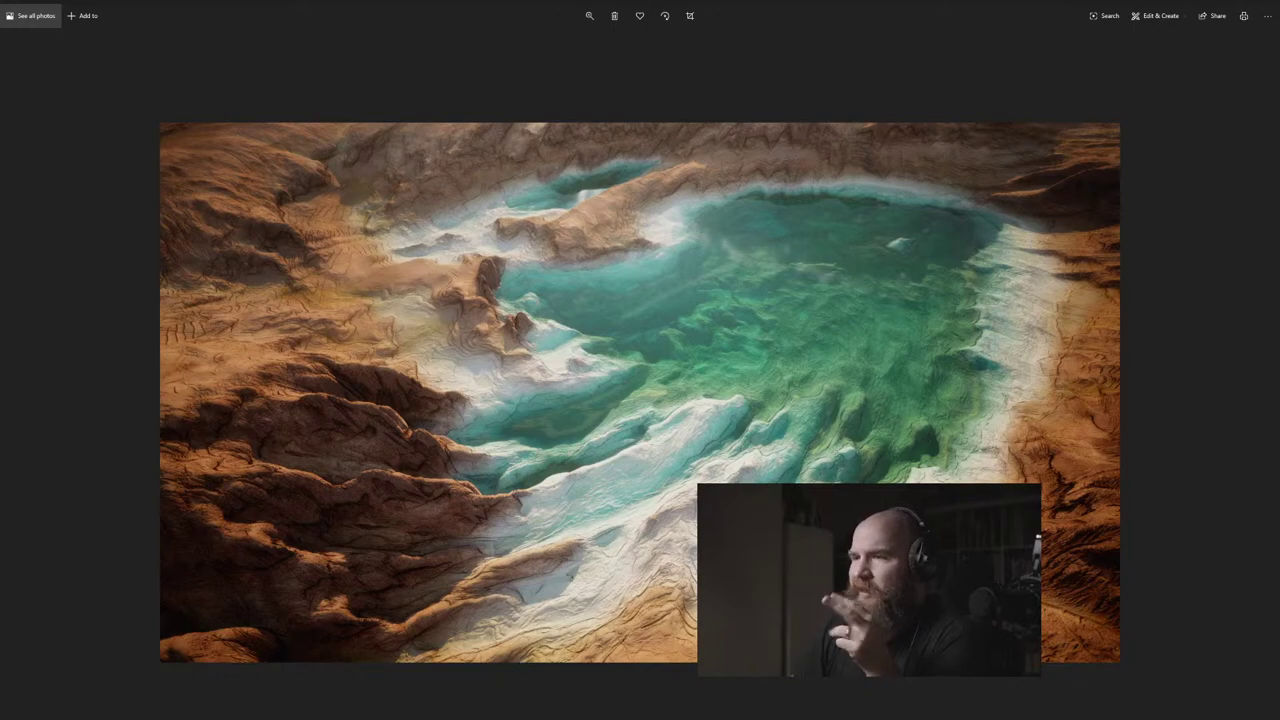
{"action": "left_click", "coordinate": [1271, 4]}
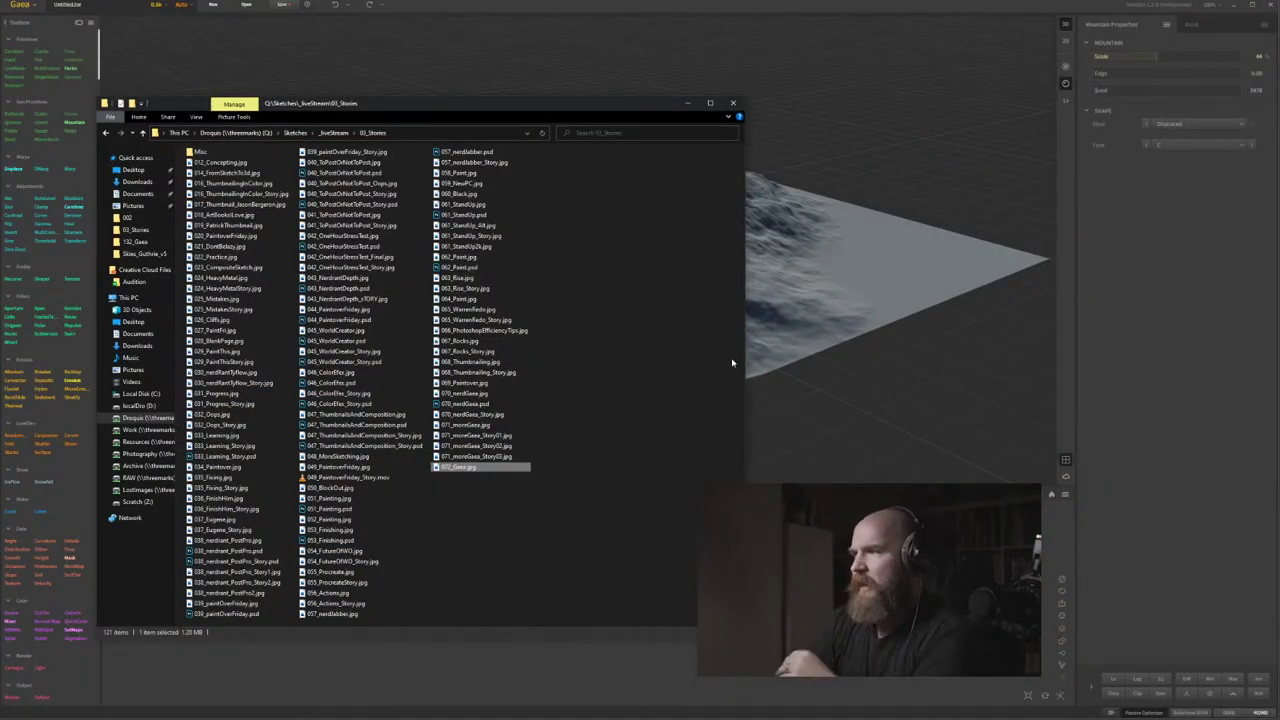
{"action": "left_click", "coordinate": [689, 104]}
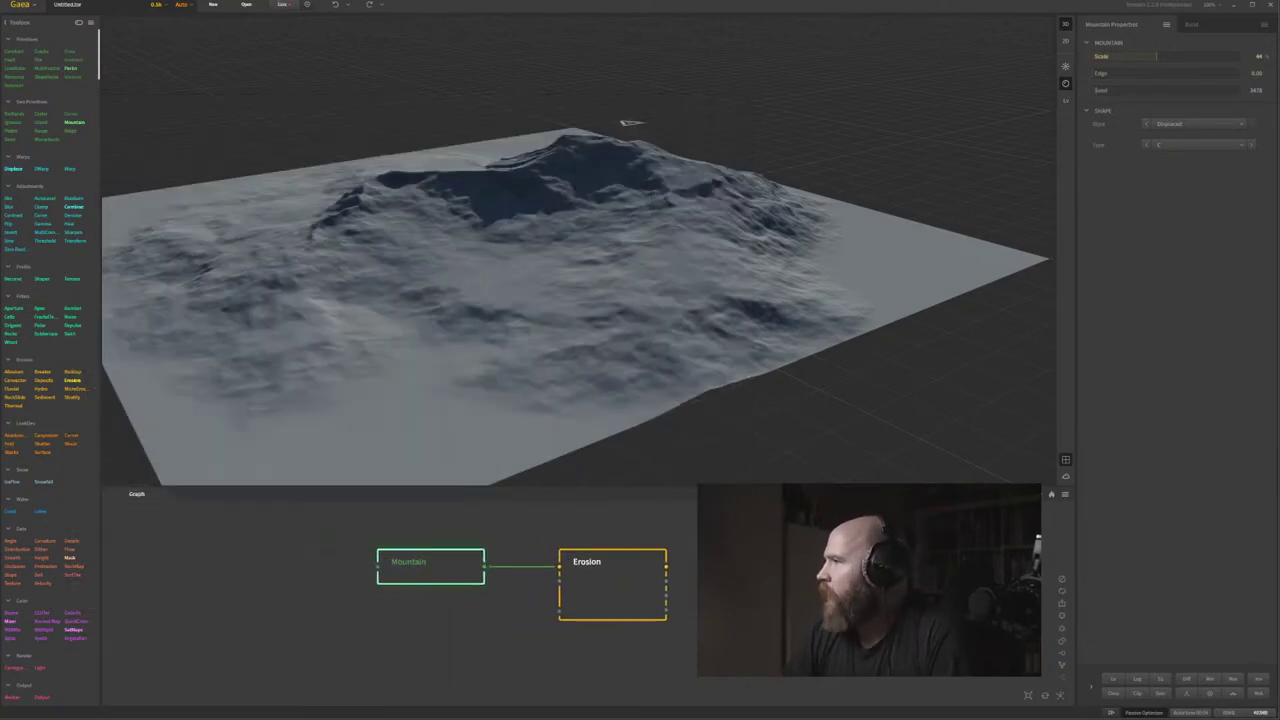
Give the node graph more room by raising the divider below the 3D viewport.
{"action": "left_click_drag", "start_coordinate": [560, 332], "coordinate": [545, 343]}
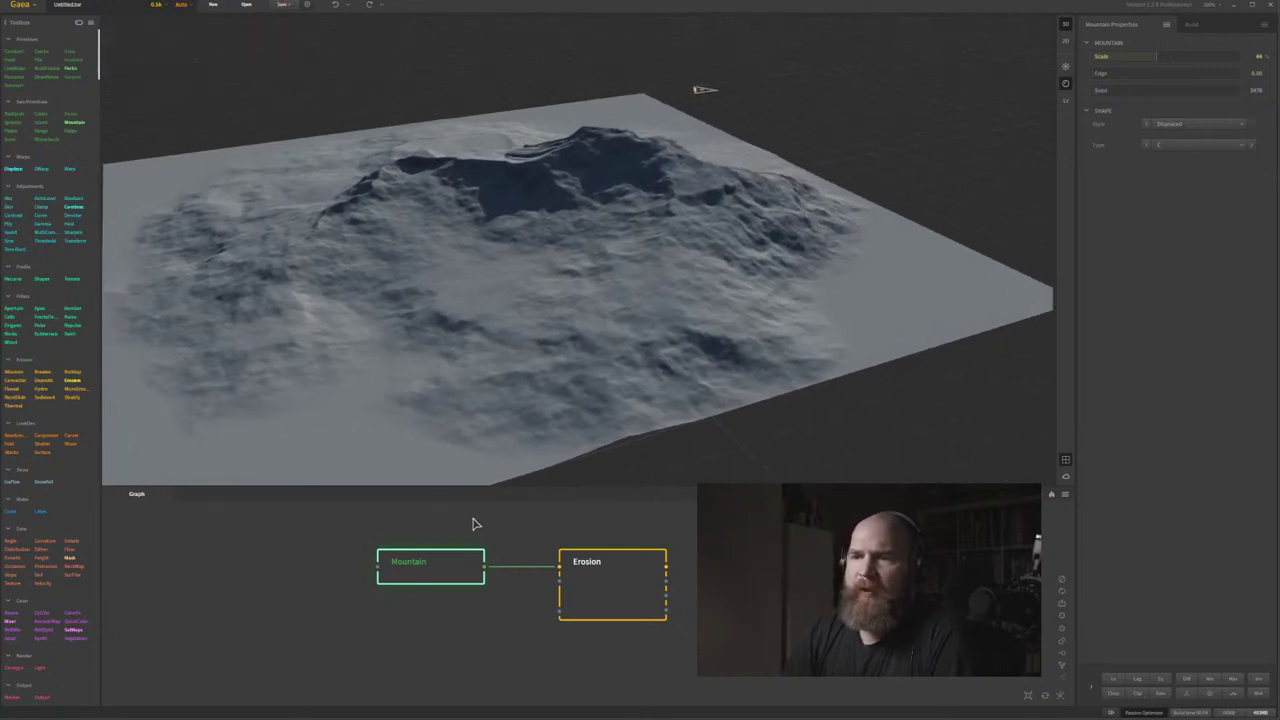
{"action": "scroll", "coordinate": [495, 560], "scroll_direction": "down", "scroll_amount": 3}
{"action": "middle_click_drag", "start_coordinate": [506, 555], "coordinate": [495, 557]}
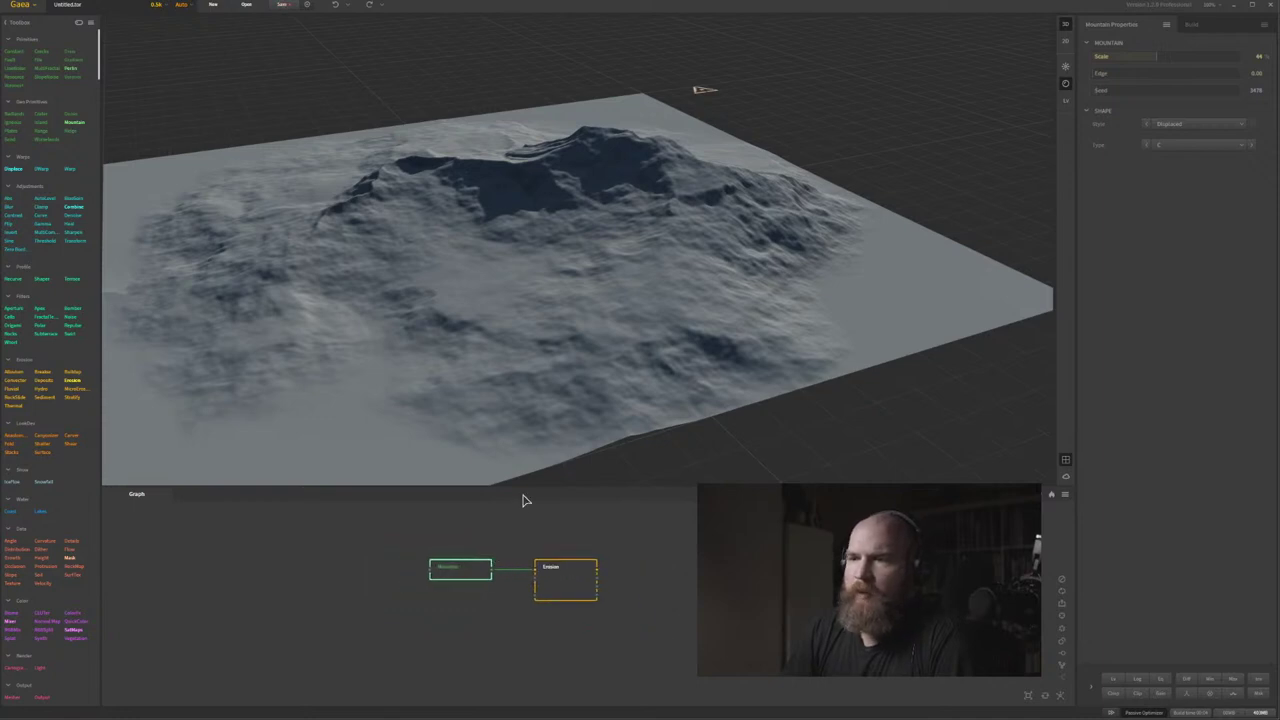
{"action": "left_click_drag", "start_coordinate": [525, 488], "coordinate": [520, 406]}
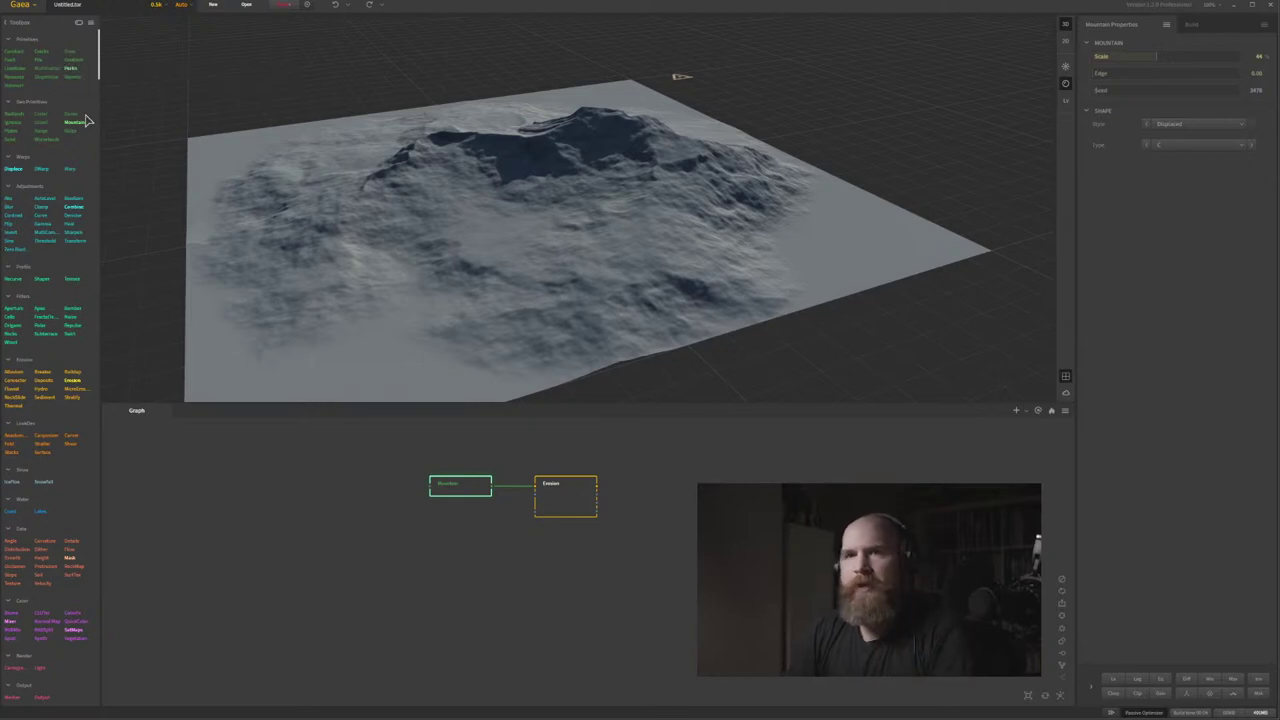
Try out a Dunes node placed below the Mountain node and delete it from the graph.
{"action": "left_click_drag", "start_coordinate": [75, 120], "coordinate": [474, 590]}
{"action": "middle_click_drag", "start_coordinate": [464, 541], "coordinate": [494, 540]}
{"action": "left_click_drag", "start_coordinate": [518, 582], "coordinate": [500, 571]}
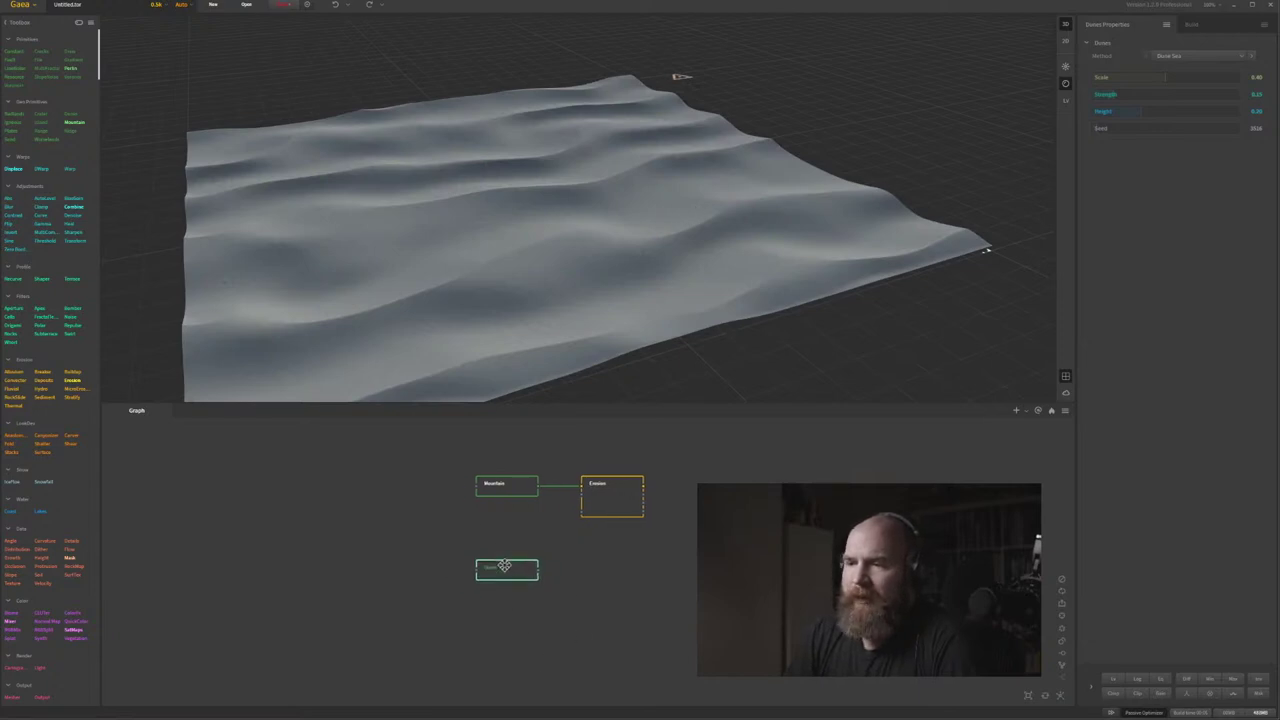
{"action": "left_click_drag", "start_coordinate": [700, 634], "coordinate": [408, 474]}
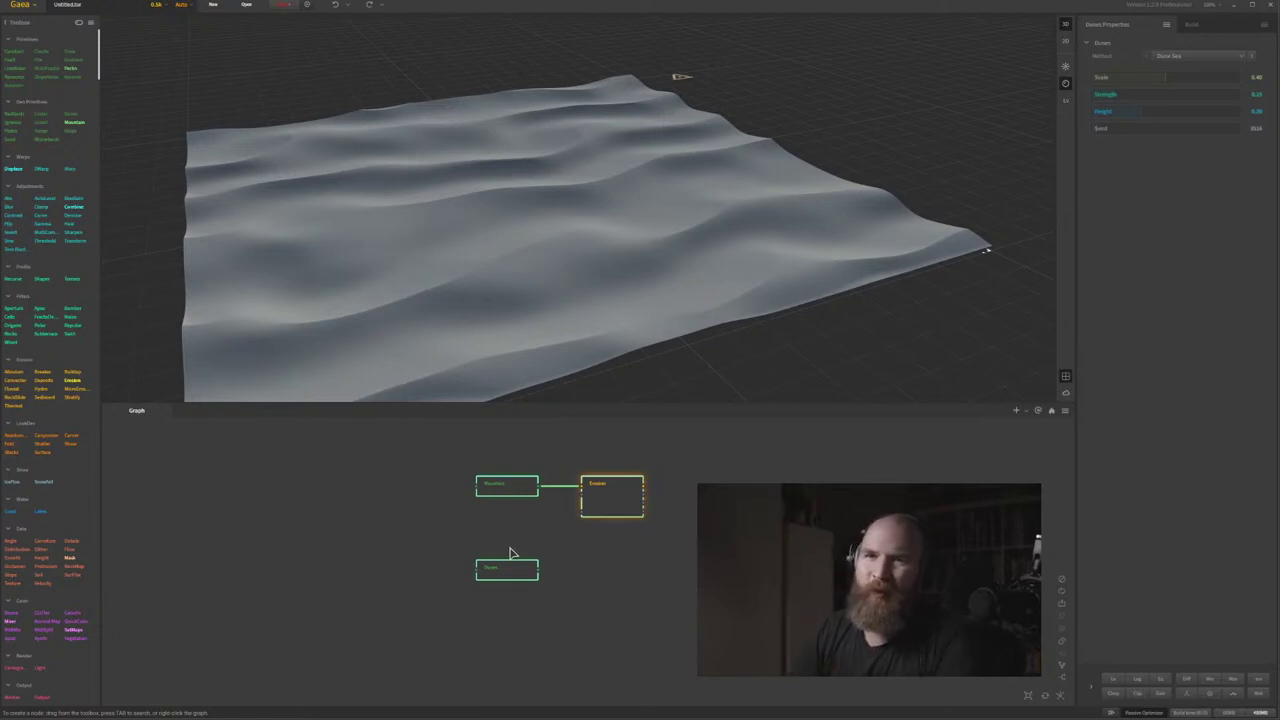
{"action": "left_click", "coordinate": [456, 536]}
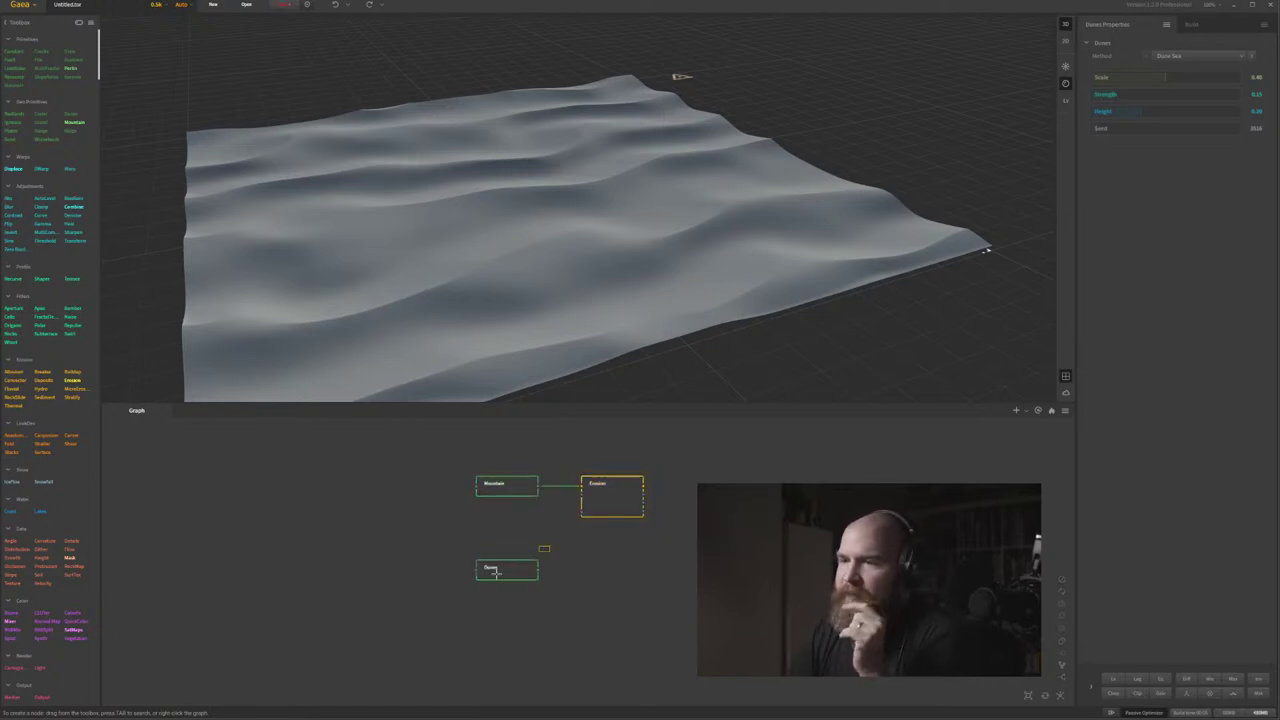
{"action": "key", "text": "Delete"}
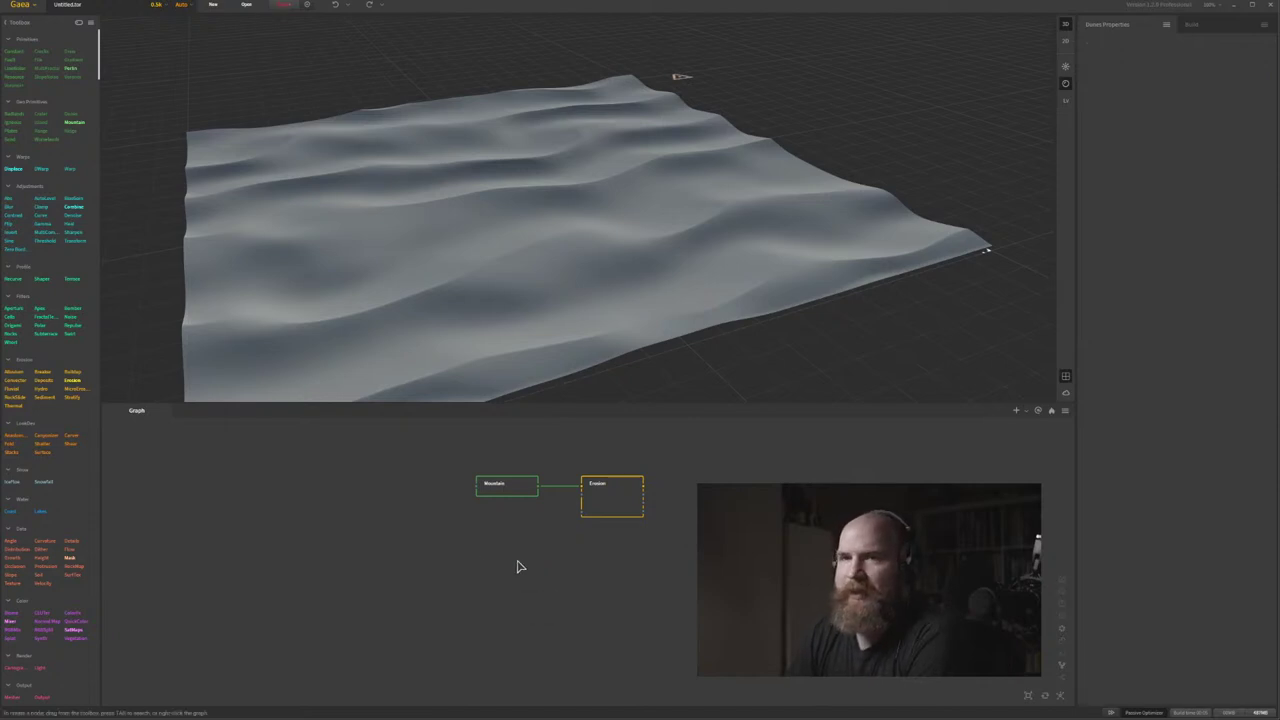
Set the Erosion node's Downcutting to 40% and its Inhibition to 23%, applying each change to the terrain.
{"action": "left_click", "coordinate": [466, 518]}
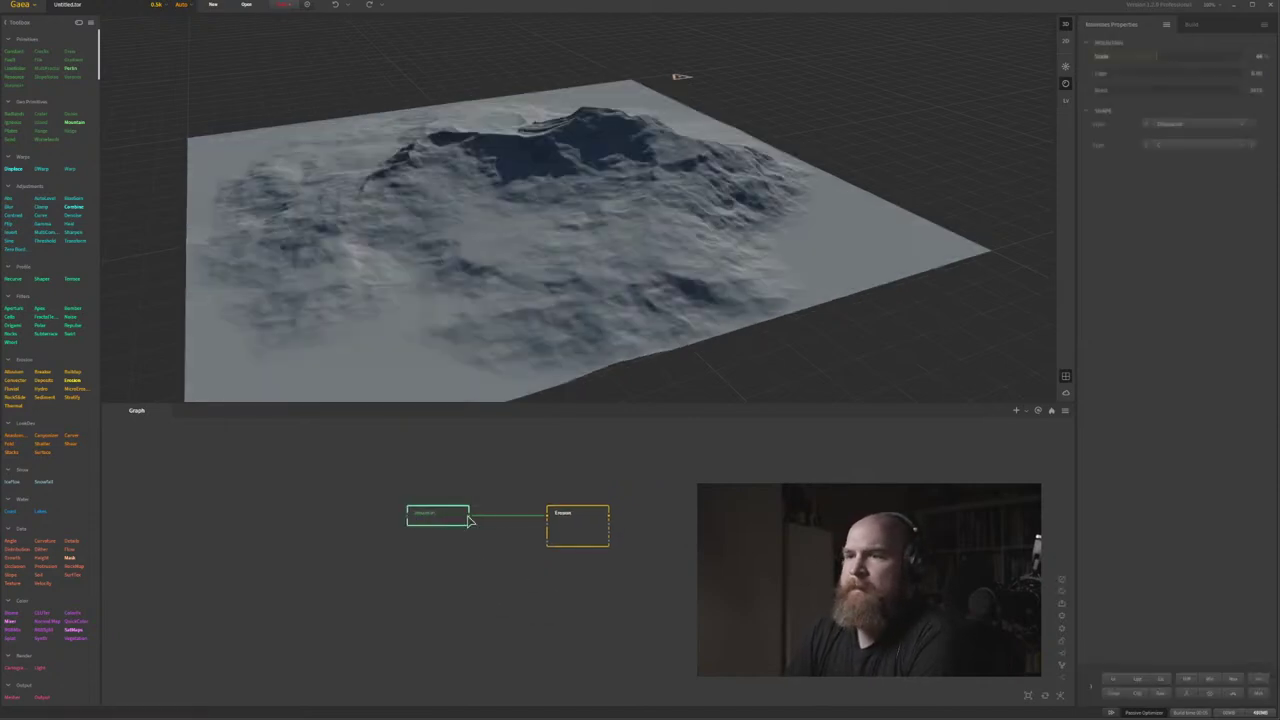
{"action": "scroll", "coordinate": [475, 508], "scroll_direction": "up", "scroll_amount": 2}
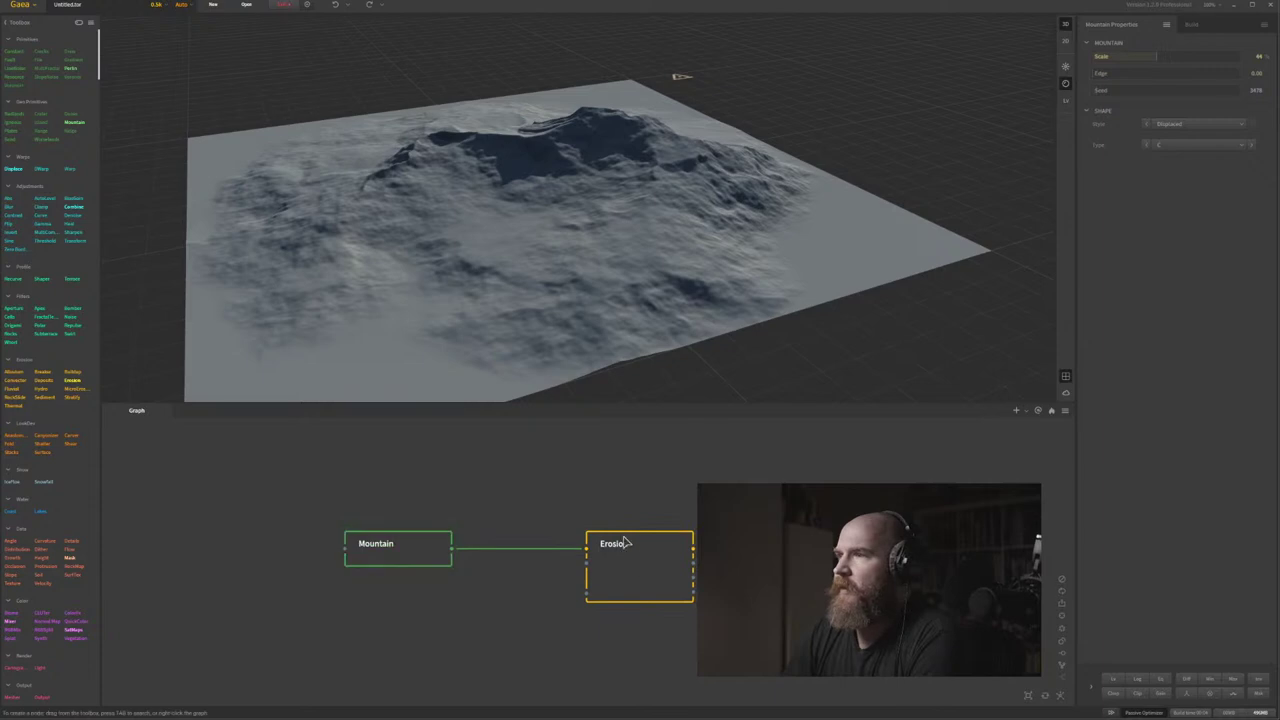
{"action": "left_click", "coordinate": [630, 567]}
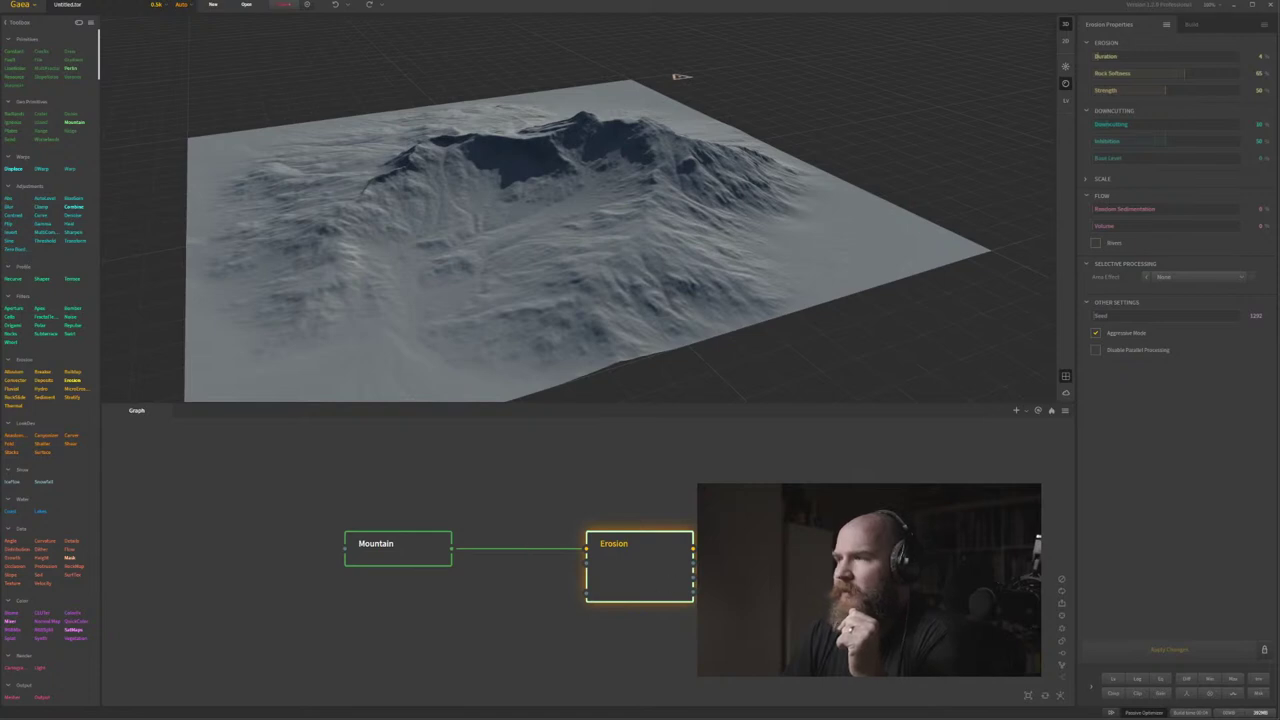
{"action": "left_click_drag", "start_coordinate": [1133, 125], "coordinate": [1151, 125]}
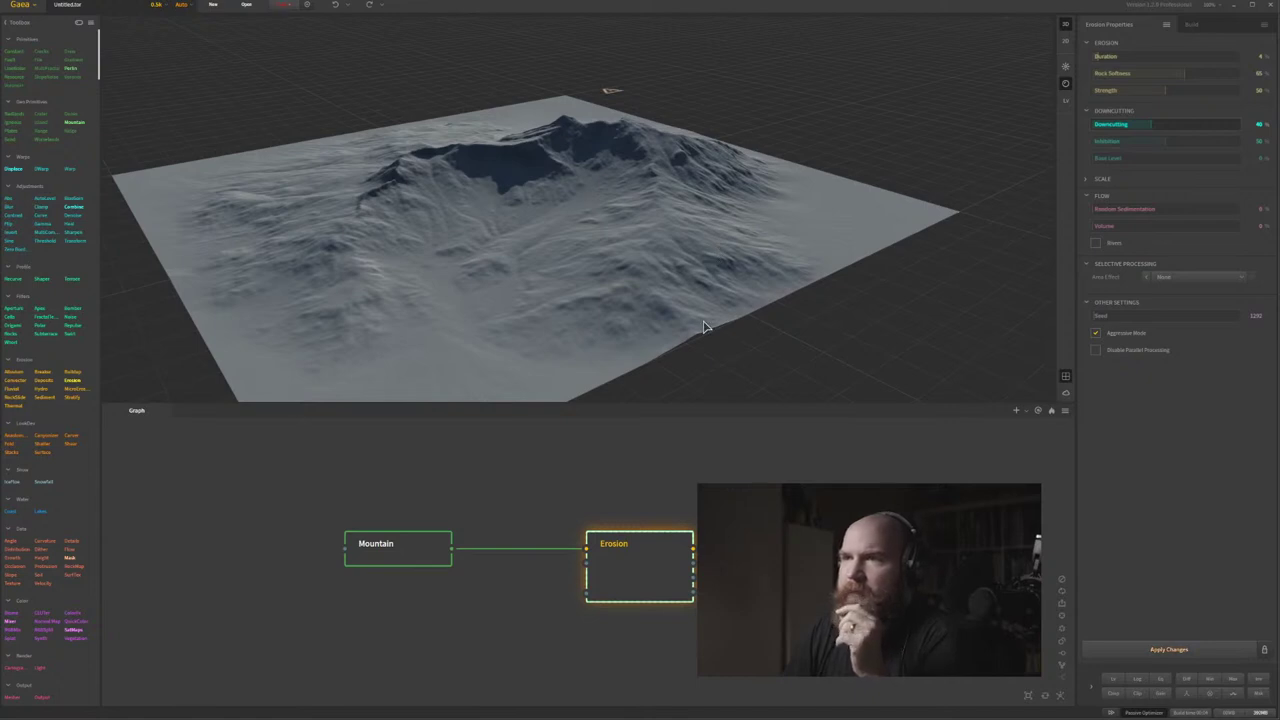
{"action": "left_click", "coordinate": [1152, 652]}
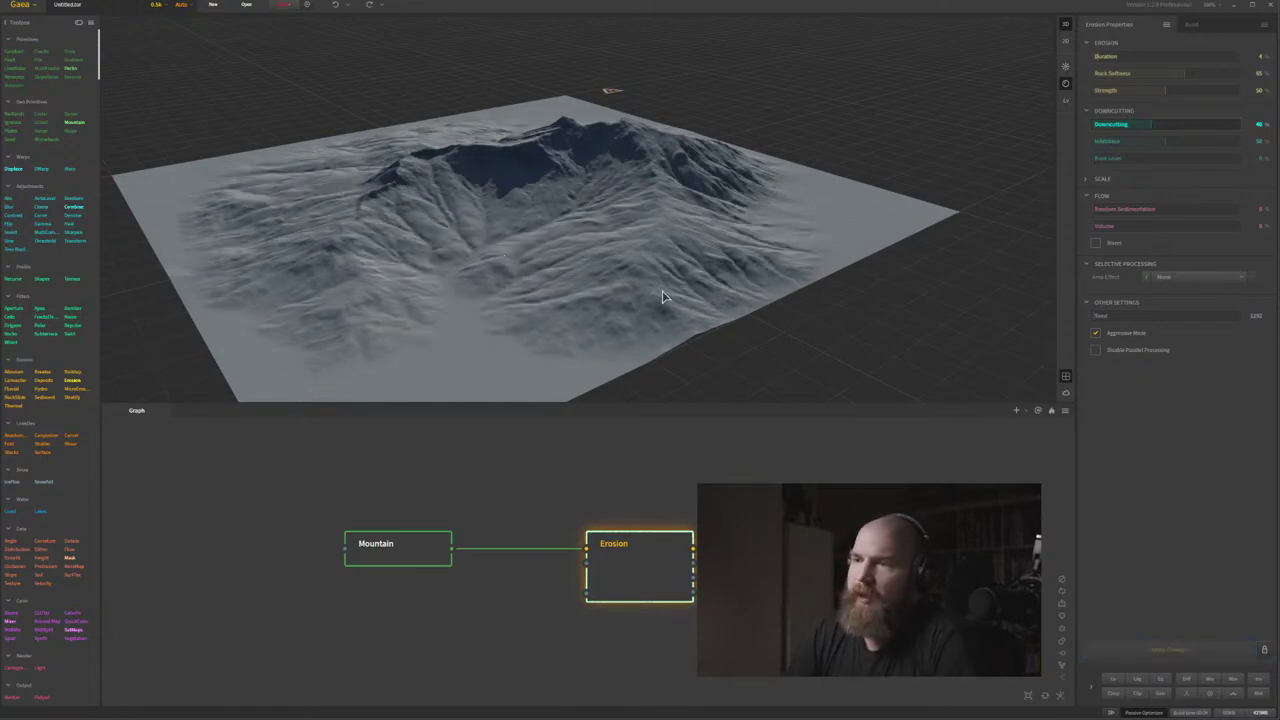
{"action": "left_click", "coordinate": [1126, 140]}
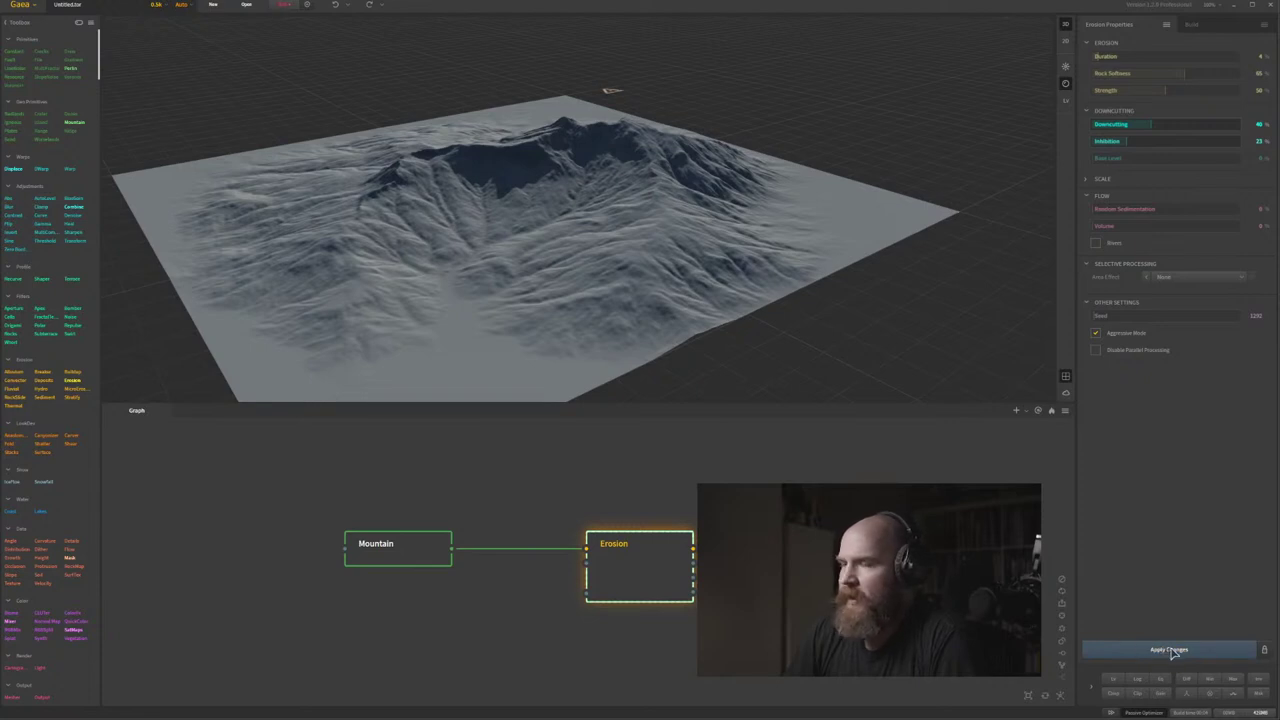
{"action": "left_click", "coordinate": [1170, 650]}
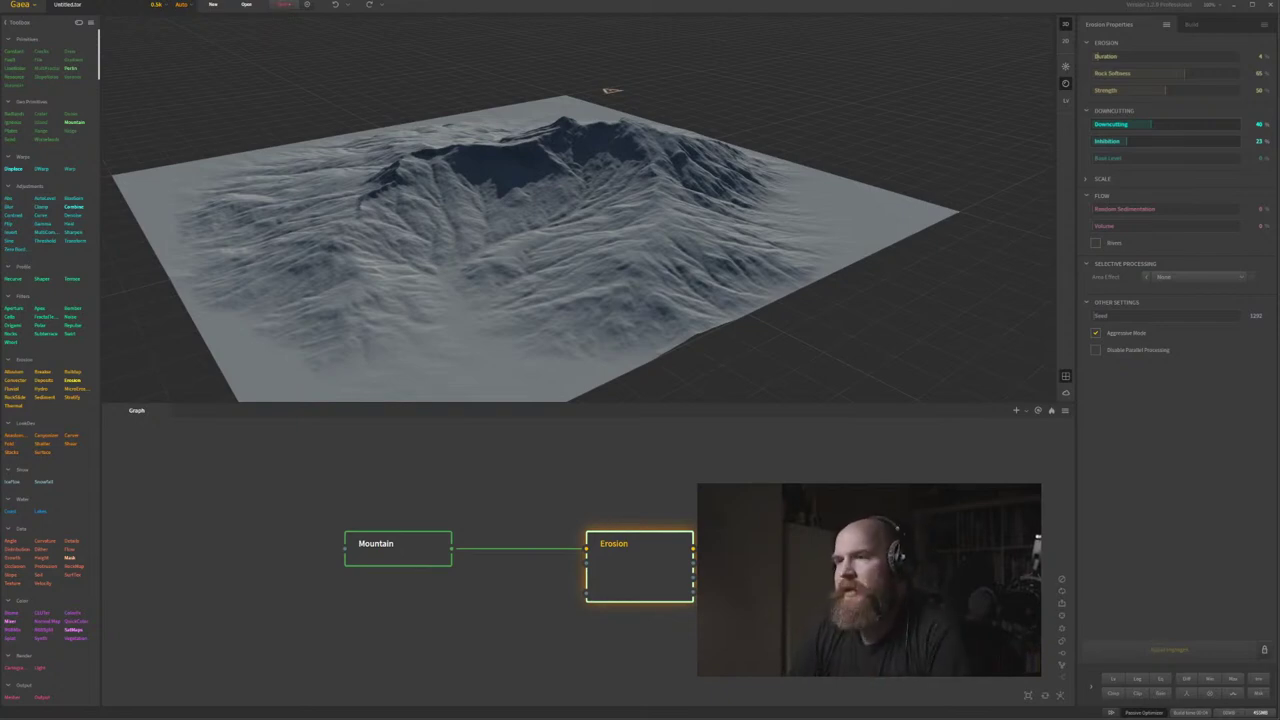
Delete both the Mountain and Erosion nodes from the node graph.
{"action": "left_click_drag", "start_coordinate": [741, 491], "coordinate": [783, 480]}
{"action": "left_click_drag", "start_coordinate": [605, 490], "coordinate": [603, 504]}
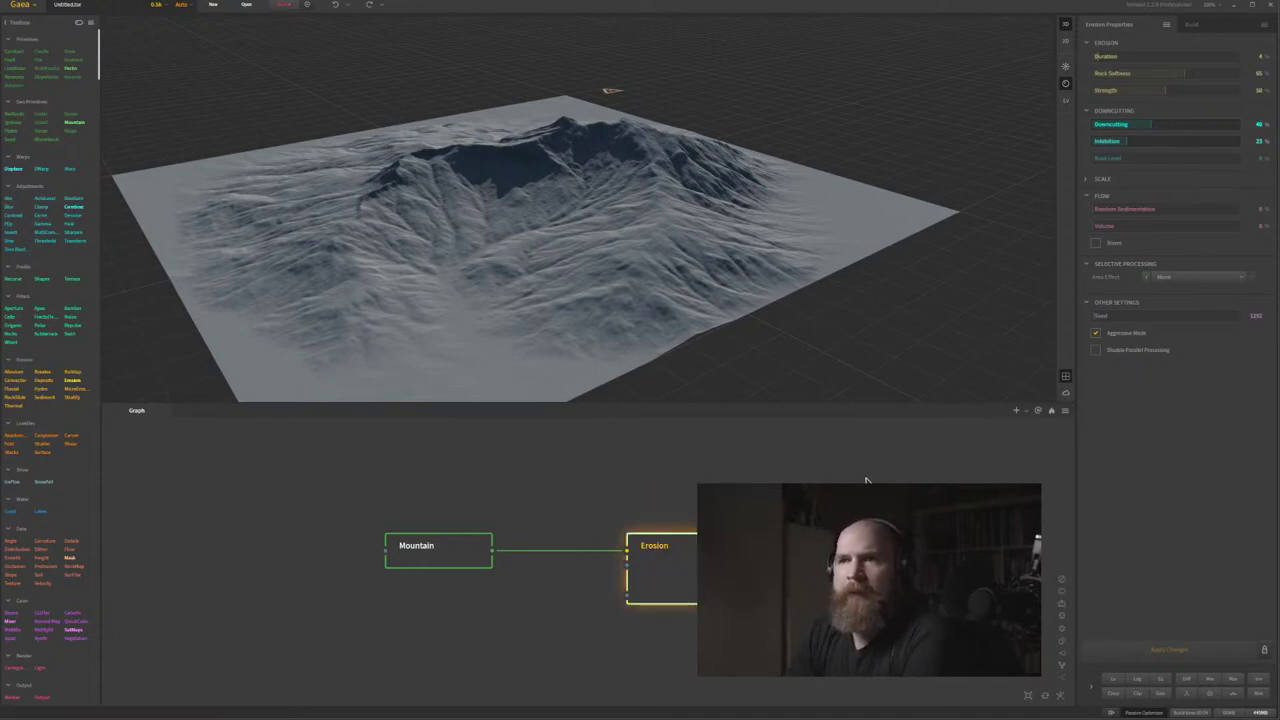
{"action": "left_click_drag", "start_coordinate": [710, 500], "coordinate": [414, 643]}
{"action": "key", "text": "Delete"}
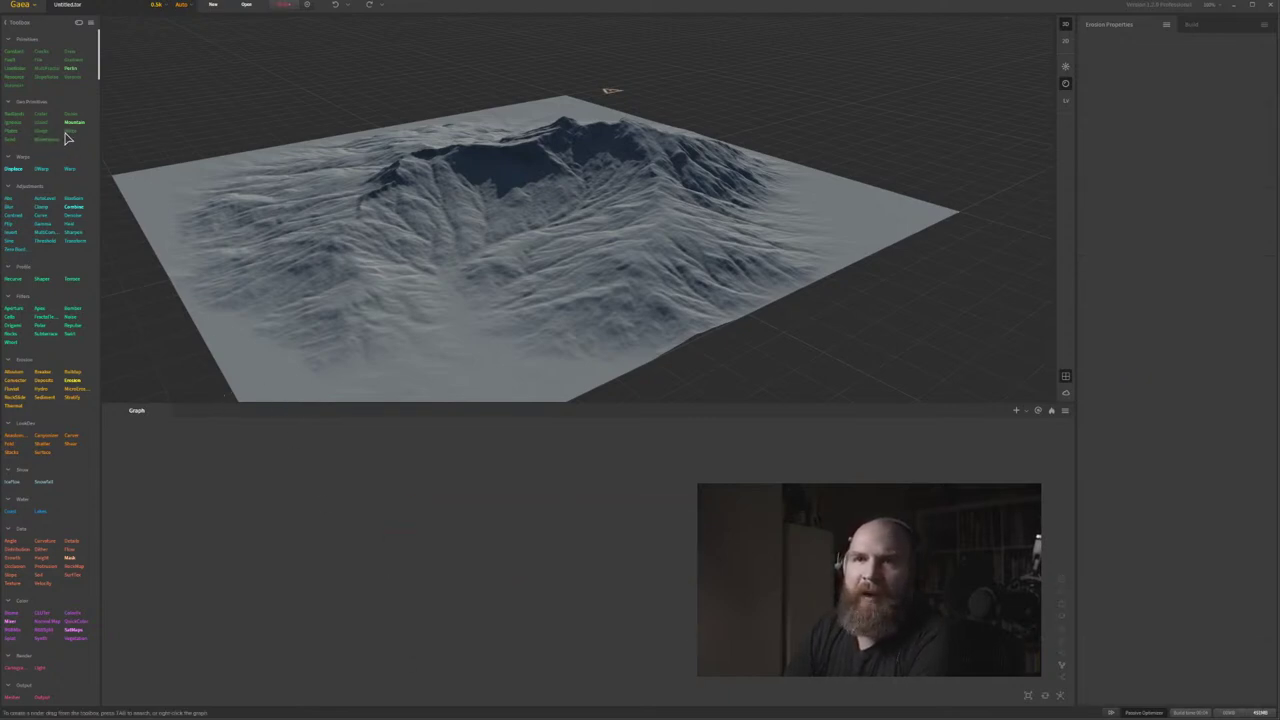
Add a Ridge node to the empty graph and set the preview resolution to 2k.
{"action": "left_click_drag", "start_coordinate": [67, 138], "coordinate": [436, 484]}
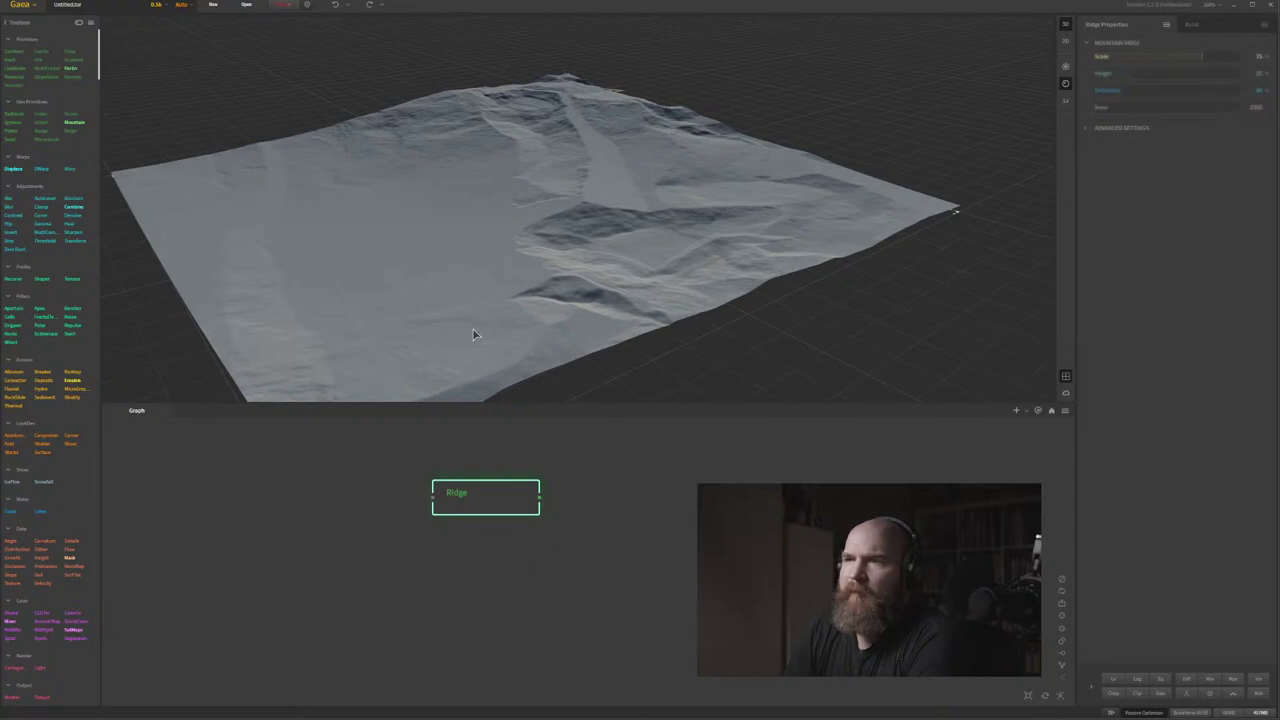
{"action": "left_click_drag", "start_coordinate": [513, 505], "coordinate": [533, 513]}
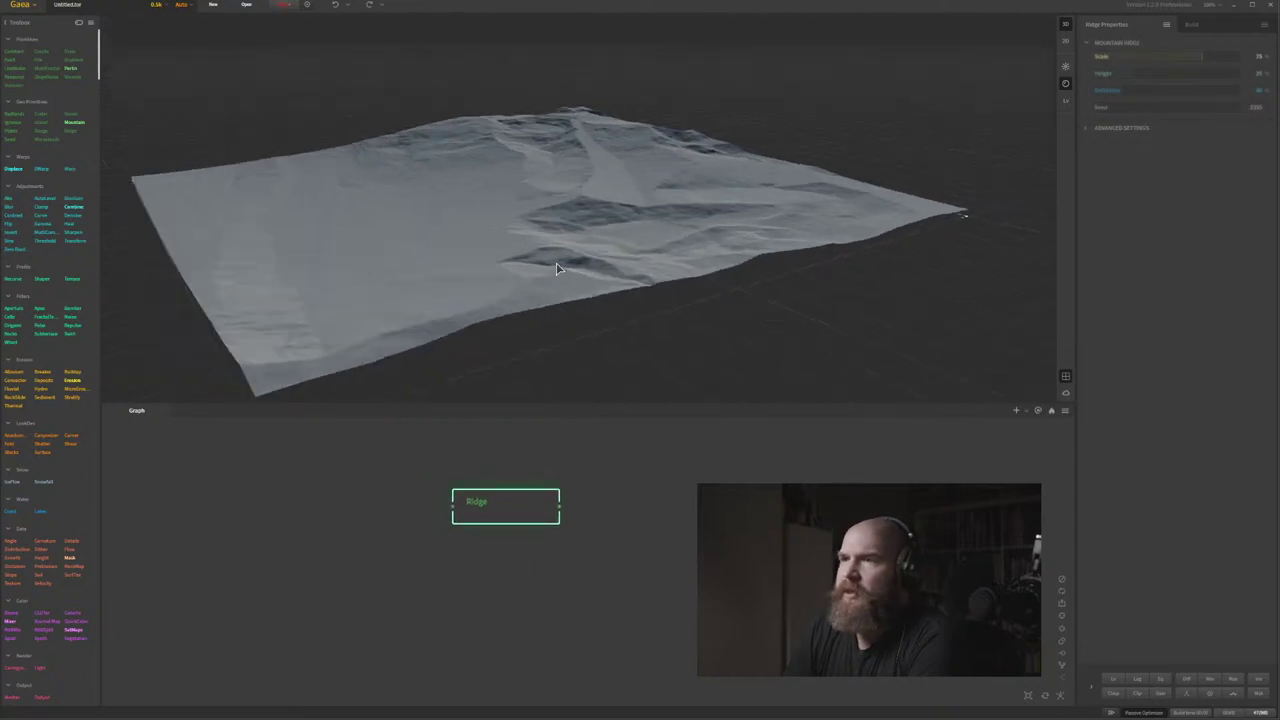
{"action": "left_click", "coordinate": [156, 5]}
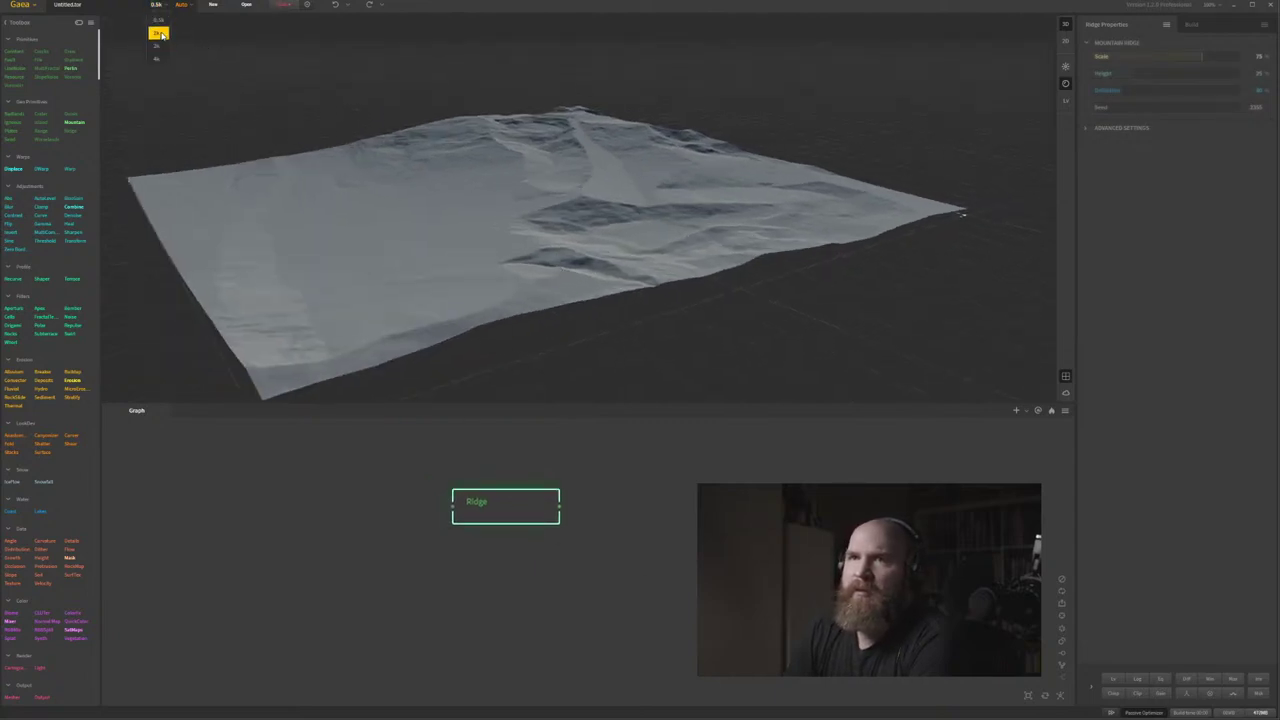
{"action": "left_click", "coordinate": [160, 46]}
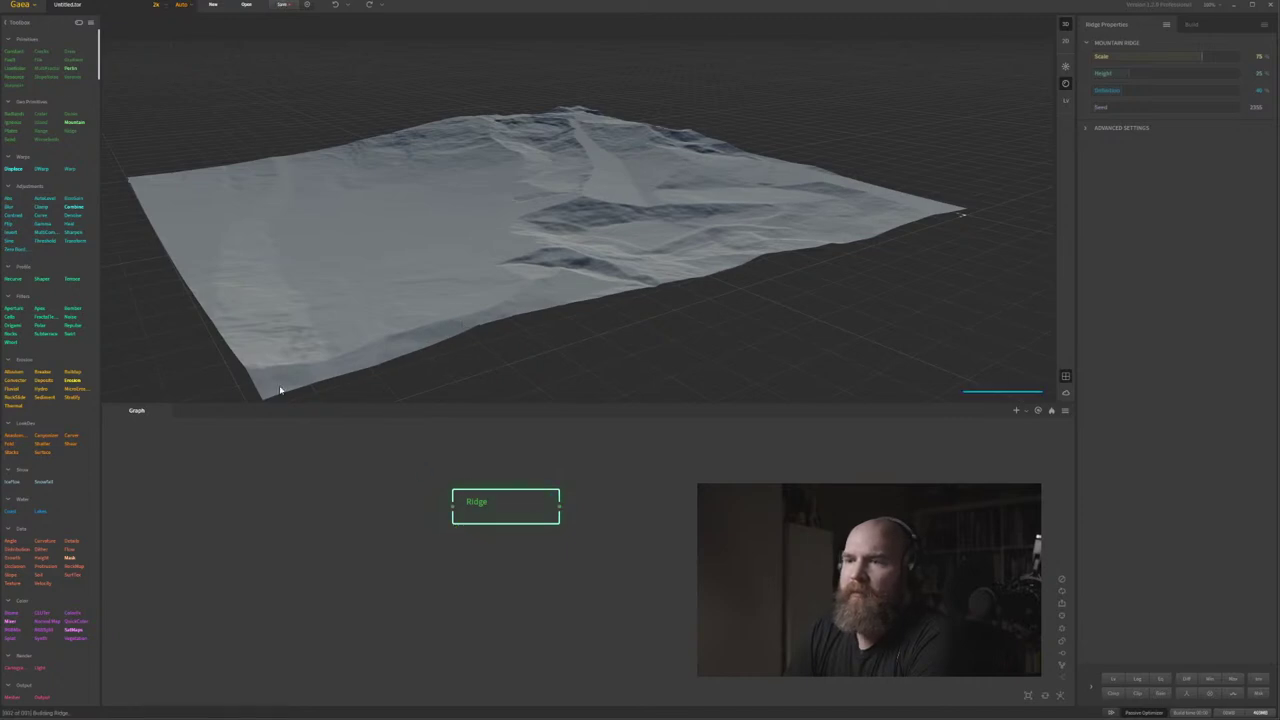
Set the Ridge node's Height to 50% and try different seeds, settling on 26126.
{"action": "left_click", "coordinate": [1146, 109]}
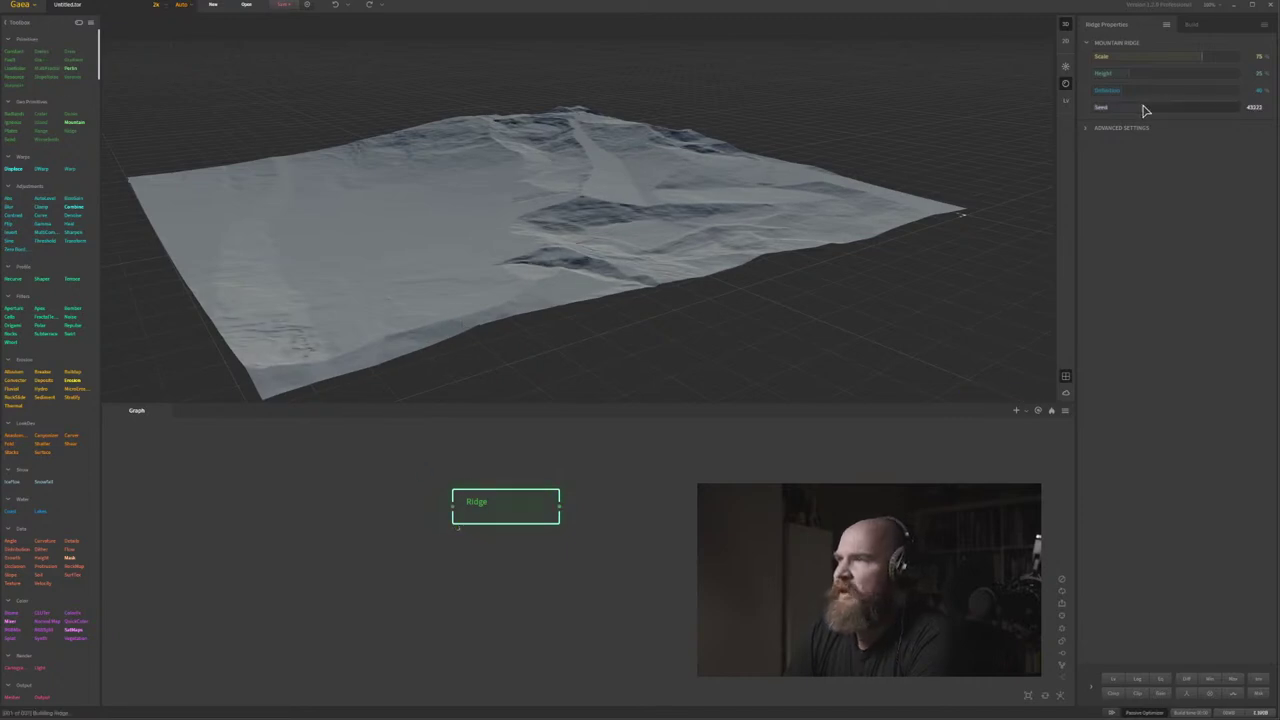
{"action": "left_click_drag", "start_coordinate": [1144, 79], "coordinate": [1166, 79]}
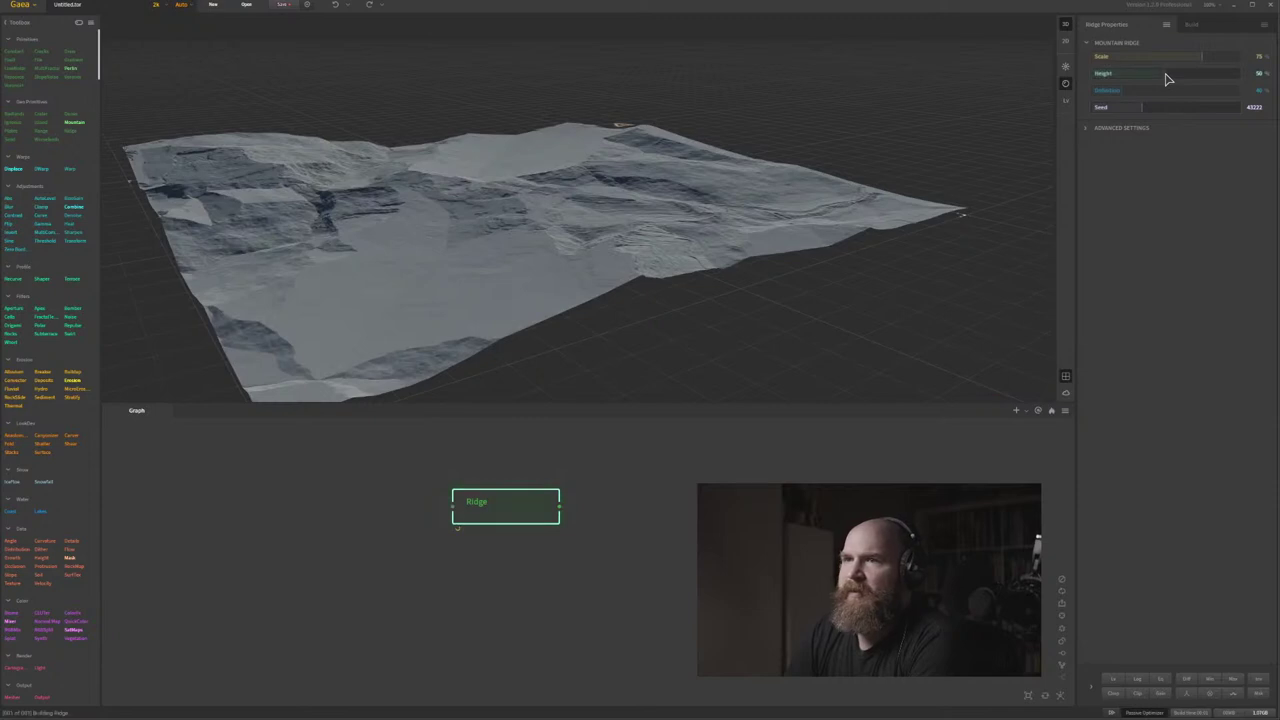
{"action": "left_click_drag", "start_coordinate": [469, 224], "coordinate": [600, 231]}
{"action": "left_click", "coordinate": [1184, 108]}
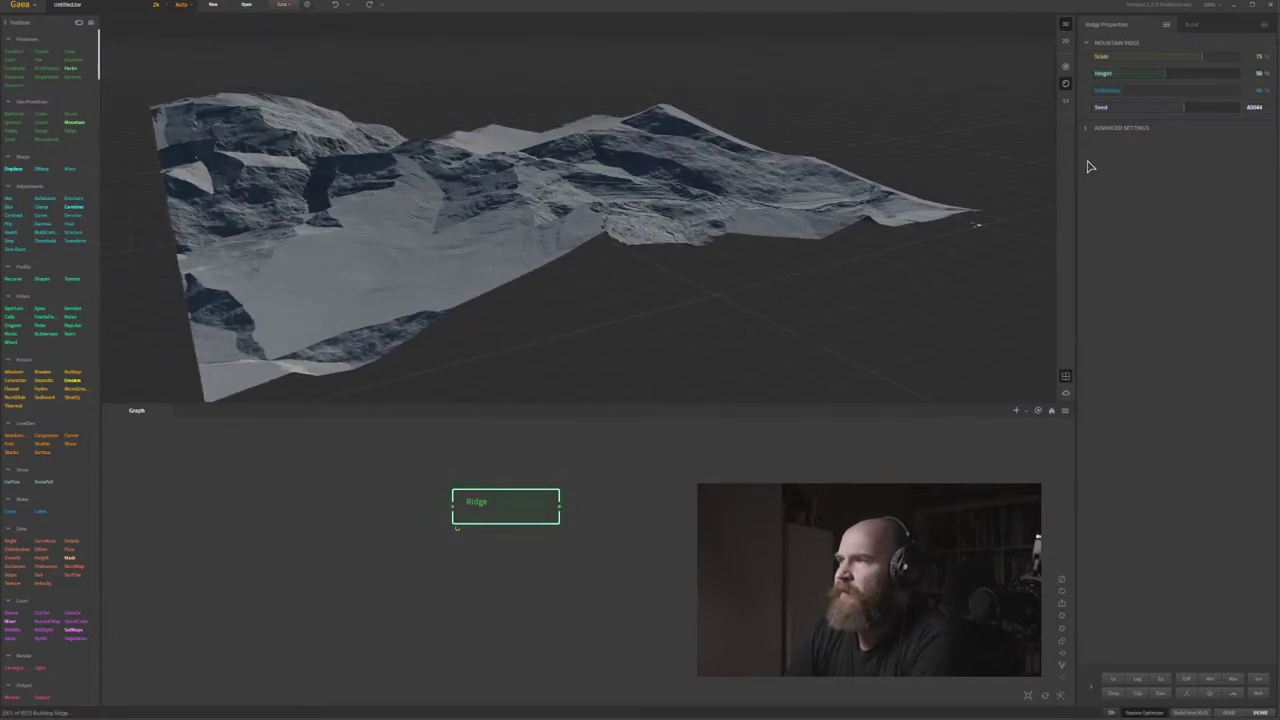
{"action": "left_click", "coordinate": [1123, 108]}
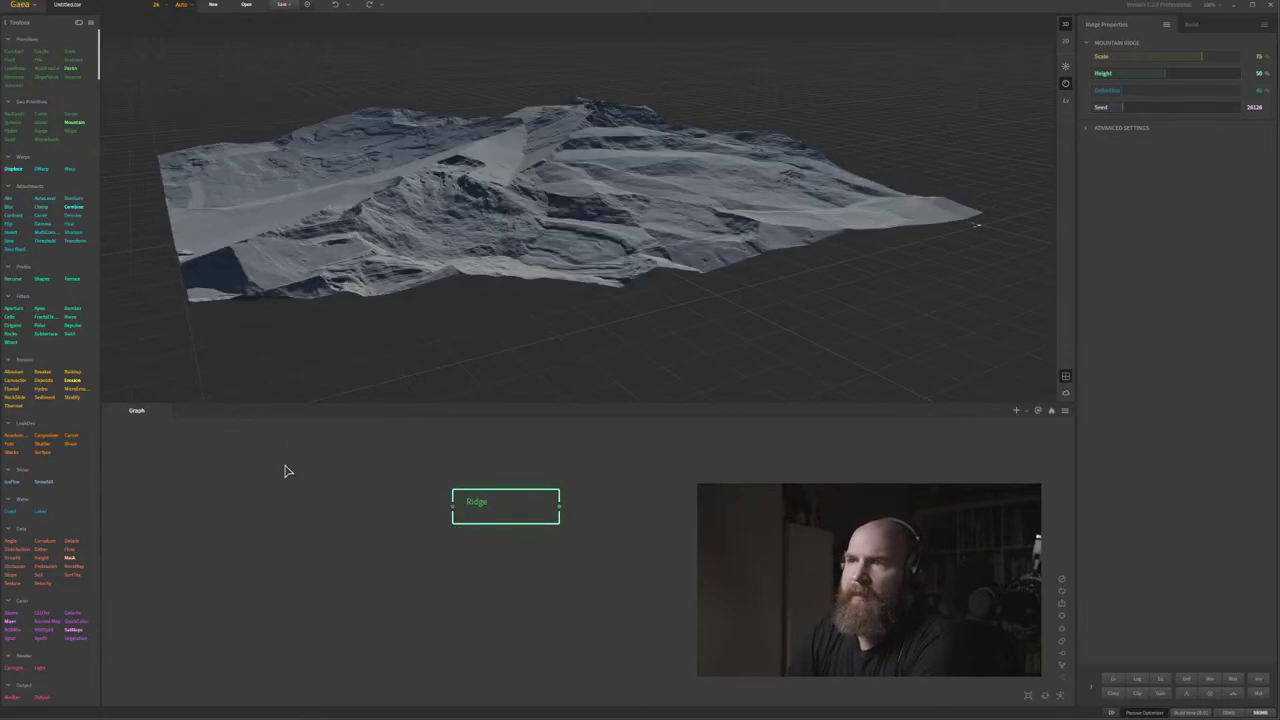
Add an Erosion node fed by the Ridge node's output and view the eroded terrain.
{"action": "left_click_drag", "start_coordinate": [68, 385], "coordinate": [457, 597]}
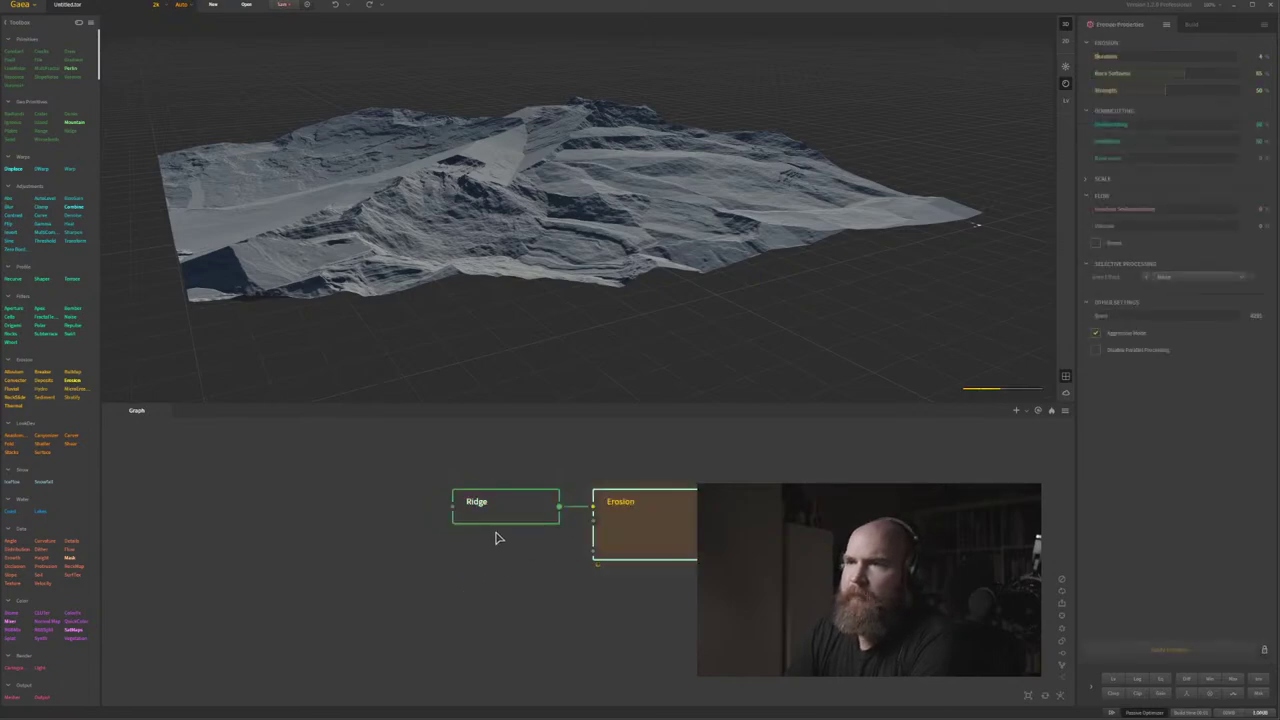
{"action": "left_click_drag", "start_coordinate": [434, 311], "coordinate": [577, 284]}
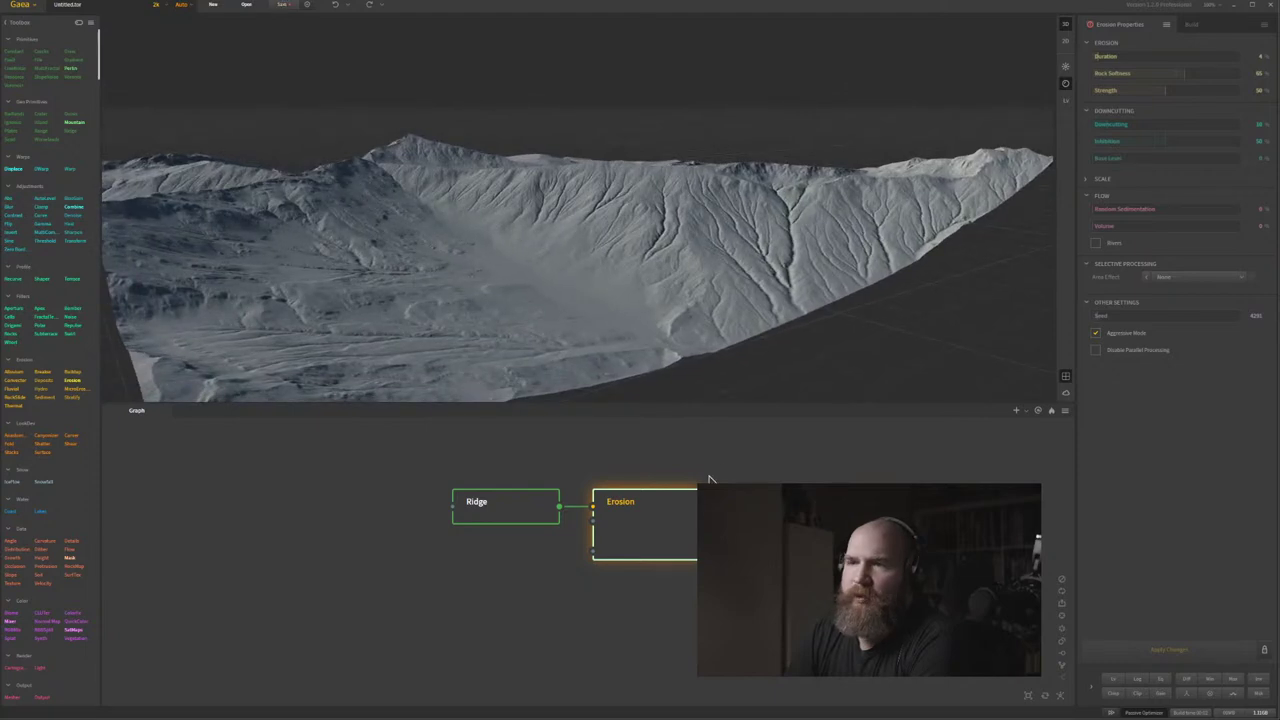
{"action": "scroll", "coordinate": [537, 329], "scroll_direction": "down", "scroll_amount": 5}
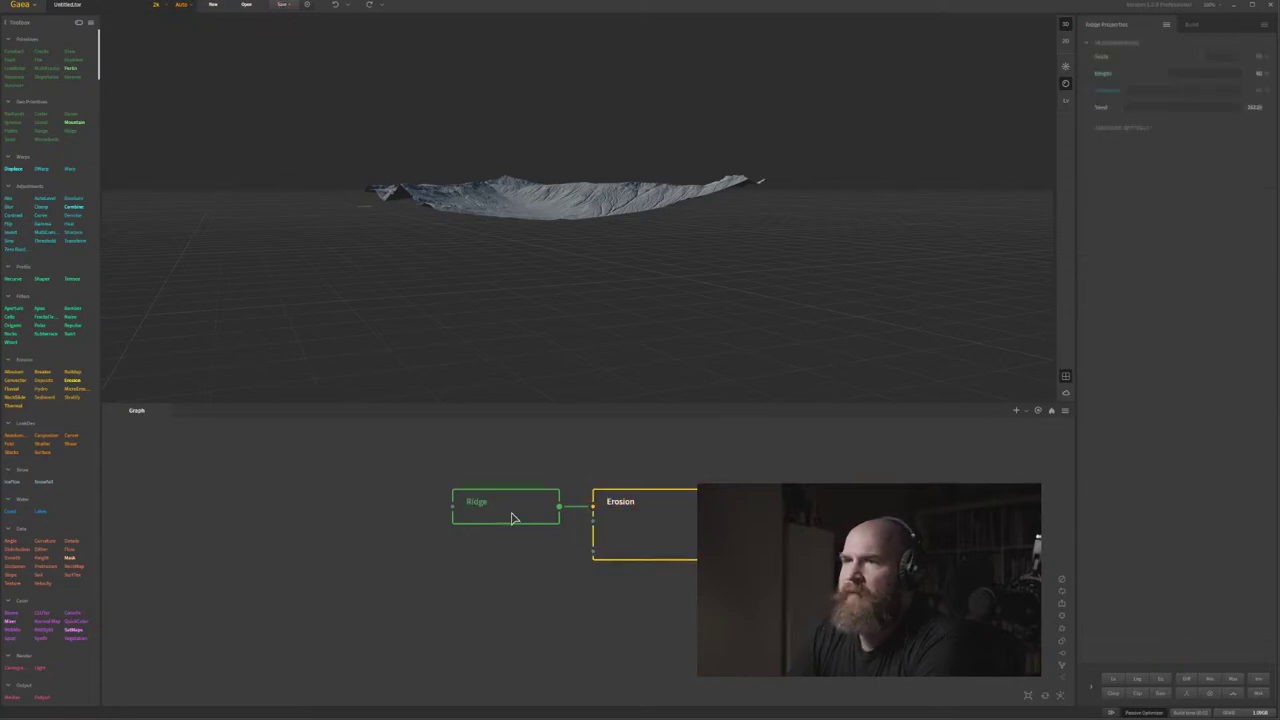
Move the Ridge node farther from the Erosion node, and set its Definition to 58% and Scale to 11%.
{"action": "left_click_drag", "start_coordinate": [516, 527], "coordinate": [463, 529]}
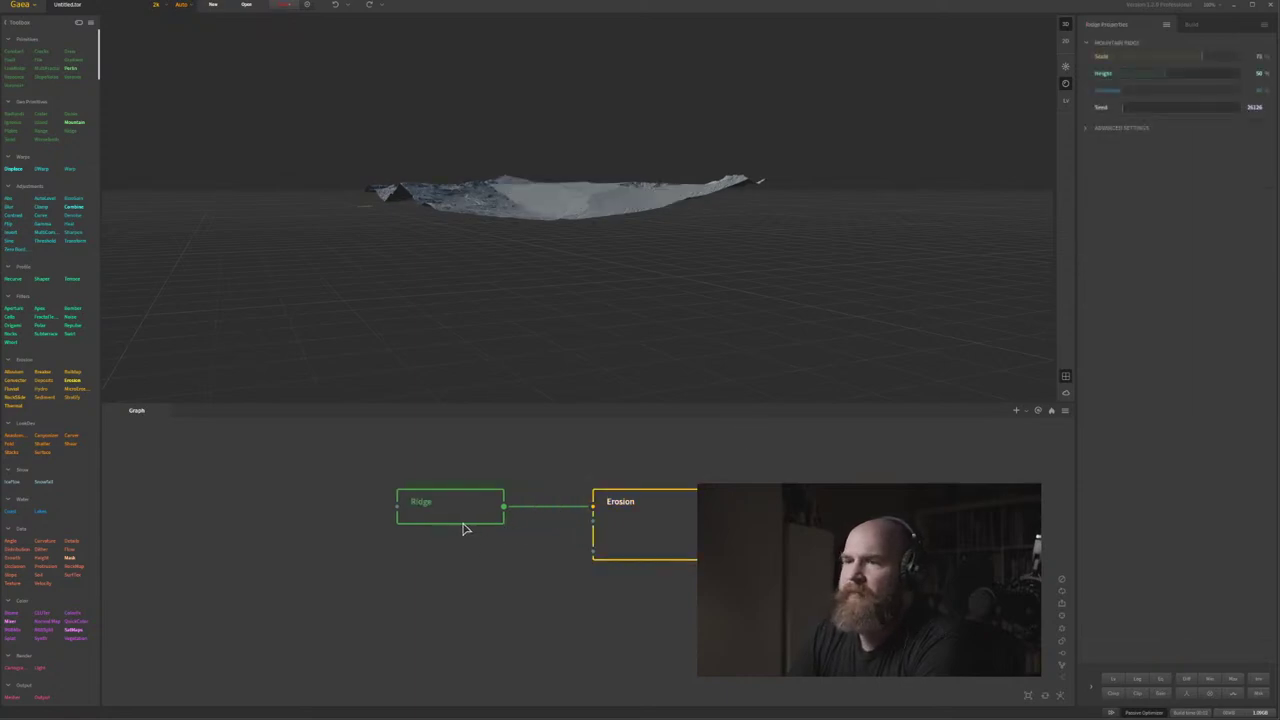
{"action": "left_click", "coordinate": [1160, 75]}
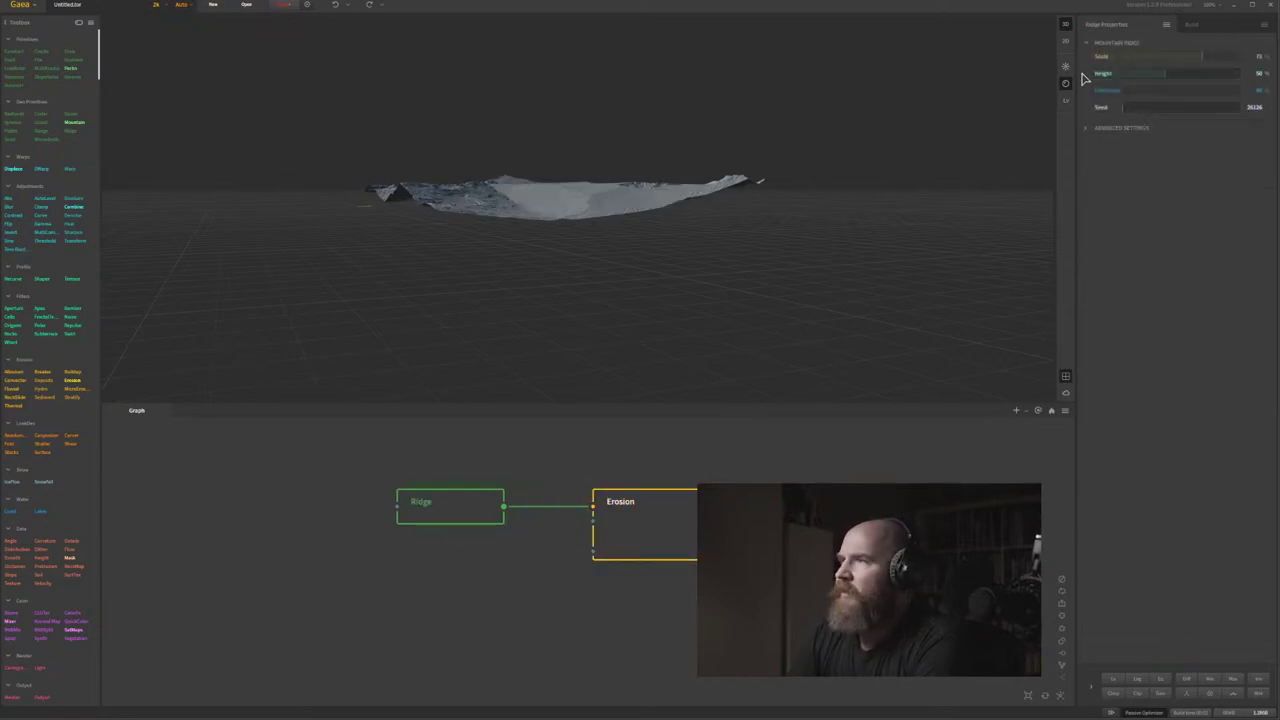
{"action": "left_click", "coordinate": [1160, 91]}
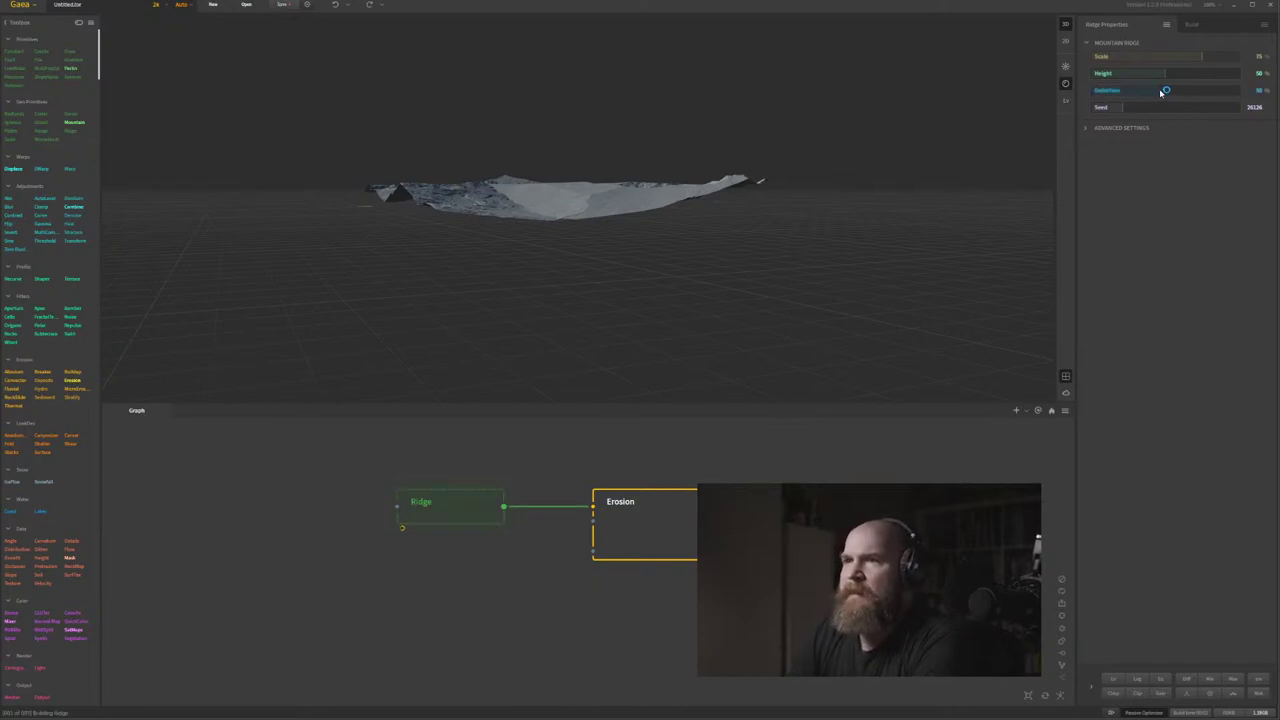
{"action": "left_click", "coordinate": [1108, 60]}
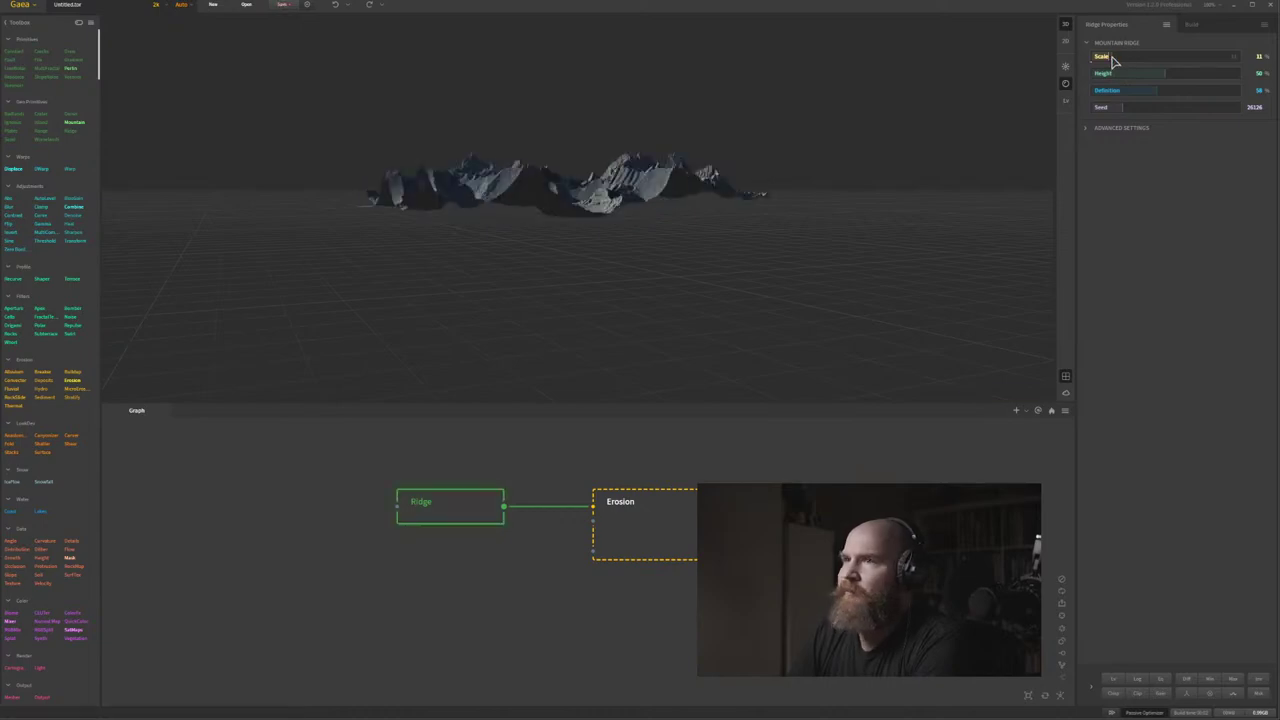
Try a much larger Scale on the Ridge node, and lower it to 6%.
{"action": "scroll", "coordinate": [595, 280], "scroll_direction": "up", "scroll_amount": 10}
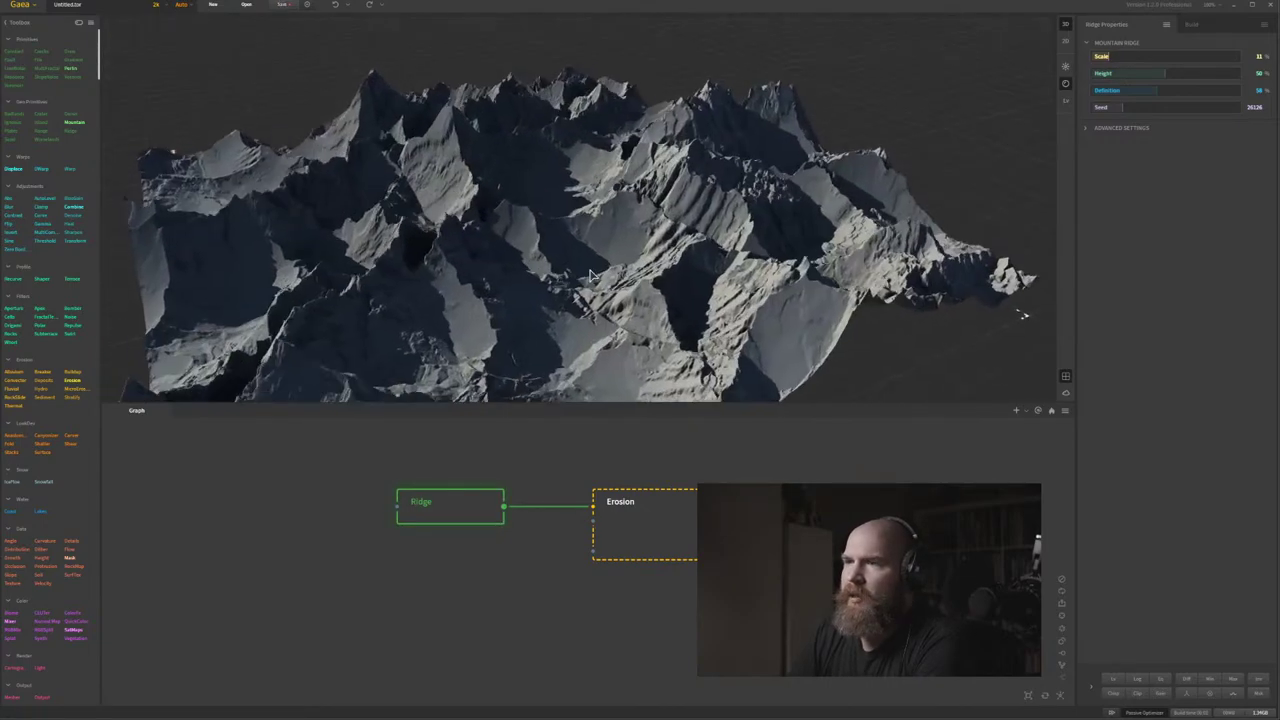
{"action": "left_click_drag", "start_coordinate": [470, 258], "coordinate": [1008, 220]}
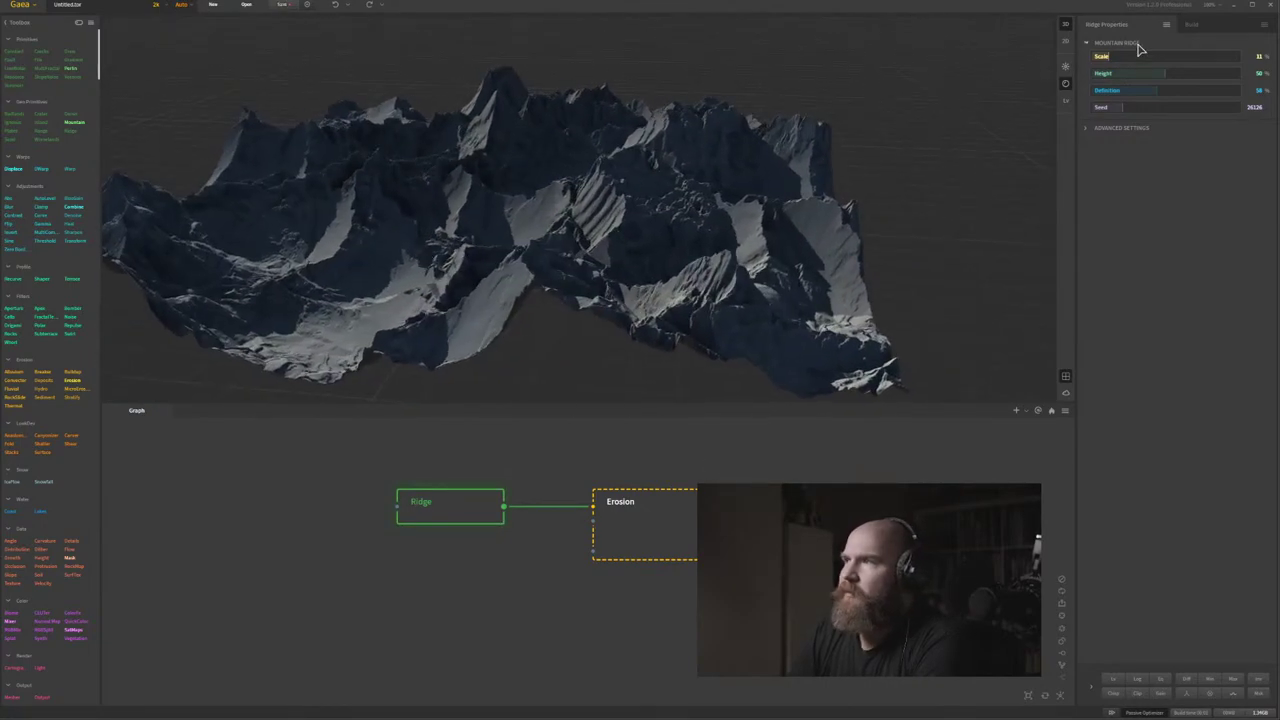
{"action": "left_click_drag", "start_coordinate": [733, 249], "coordinate": [575, 252]}
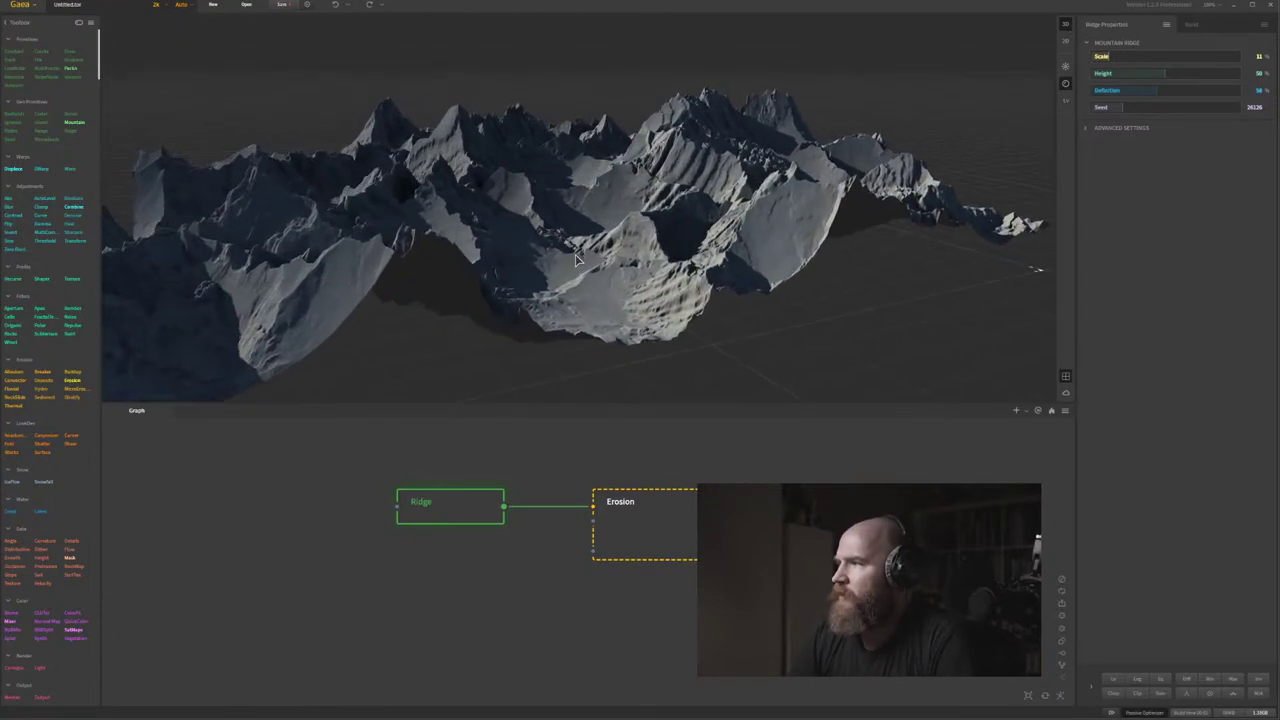
{"action": "left_click_drag", "start_coordinate": [620, 142], "coordinate": [728, 376]}
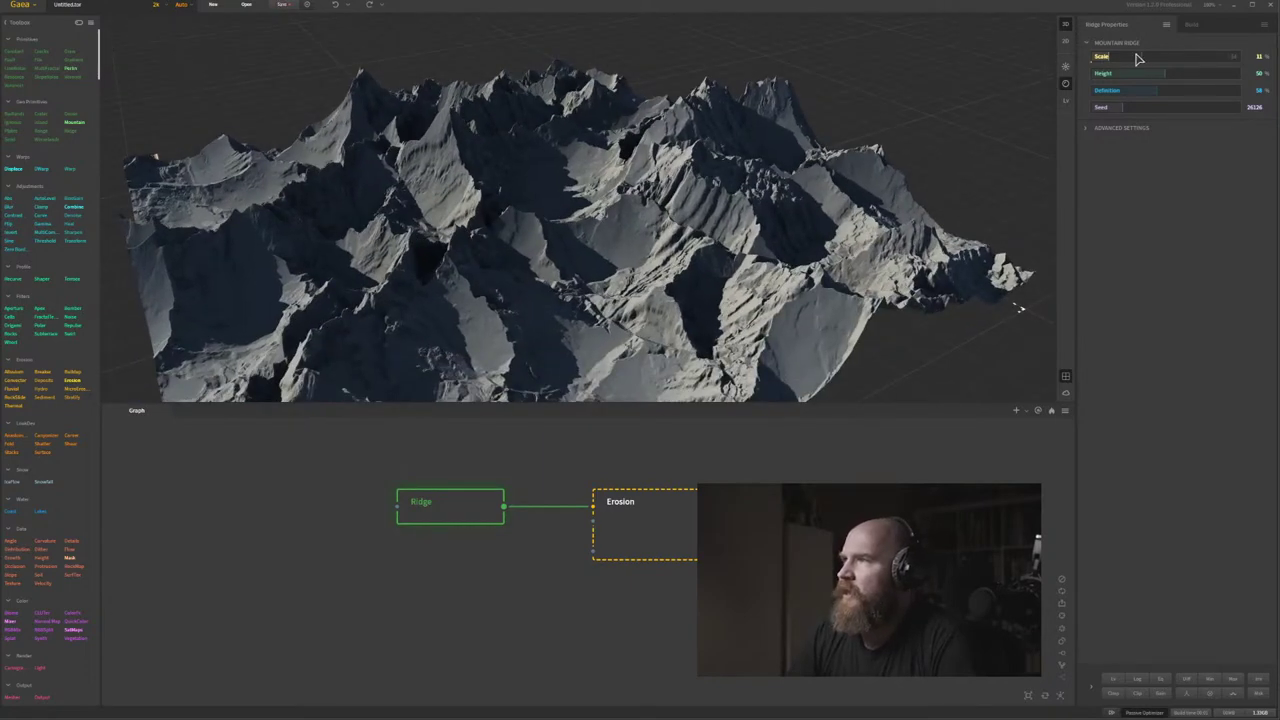
{"action": "left_click_drag", "start_coordinate": [525, 255], "coordinate": [622, 220]}
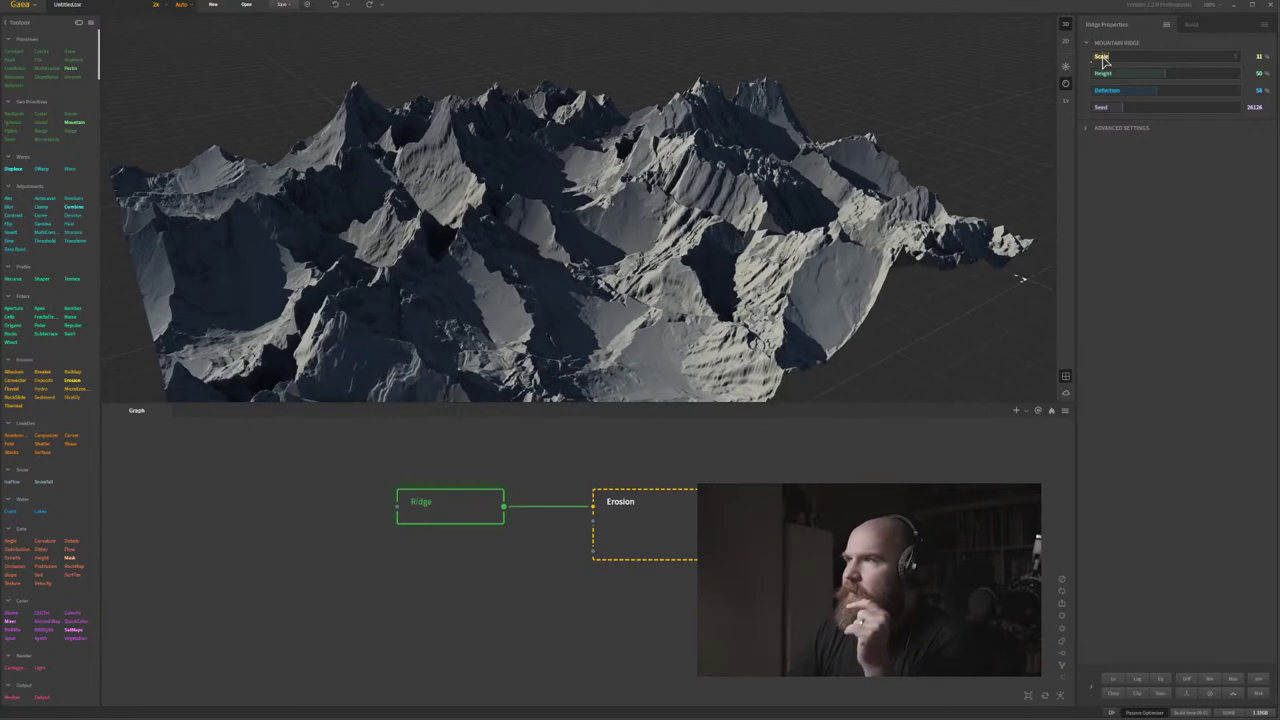
{"action": "left_click", "coordinate": [1210, 57]}
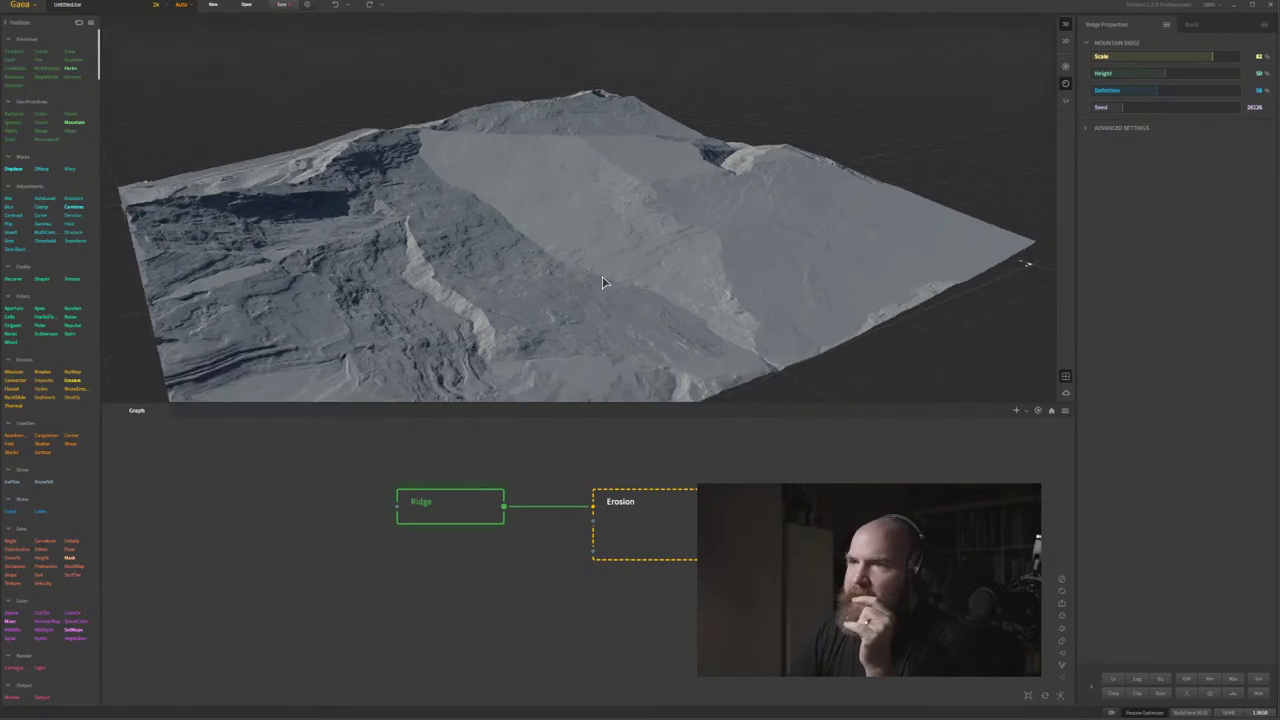
{"action": "left_click", "coordinate": [1102, 57]}
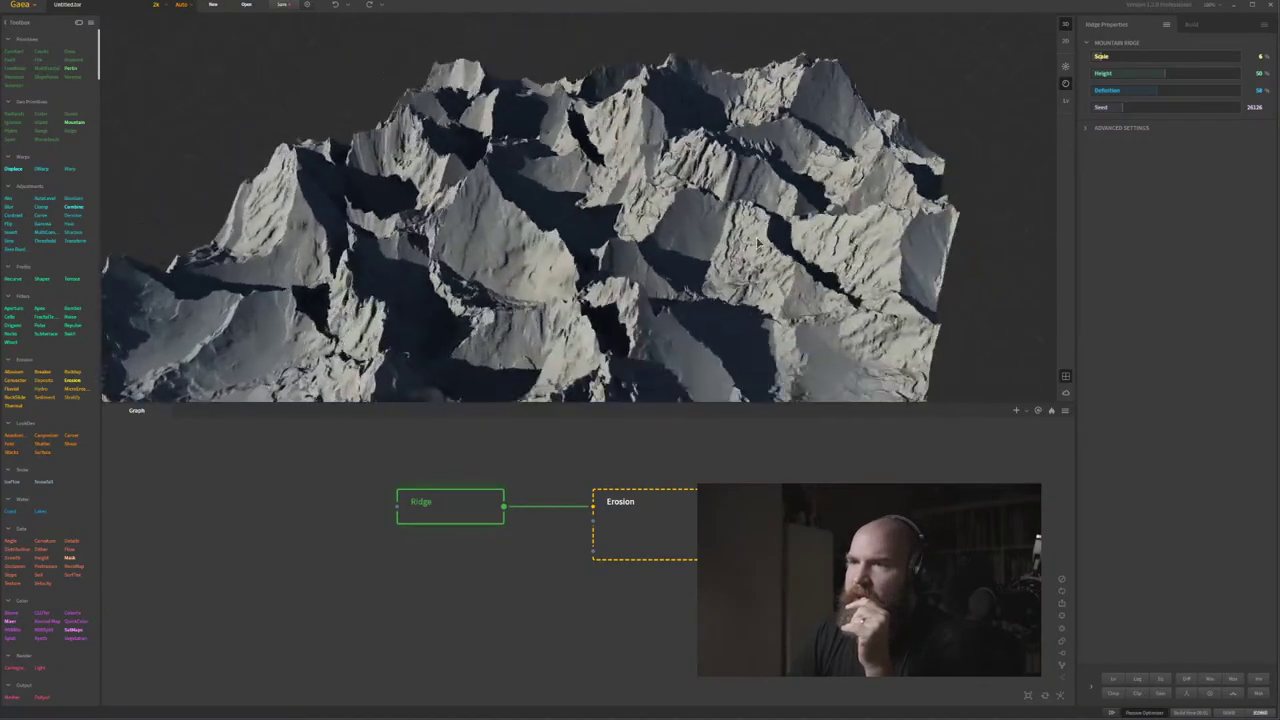
Examine the ridge terrain's peaks and valleys from several angles and distances.
{"action": "left_click_drag", "start_coordinate": [758, 243], "coordinate": [810, 230]}
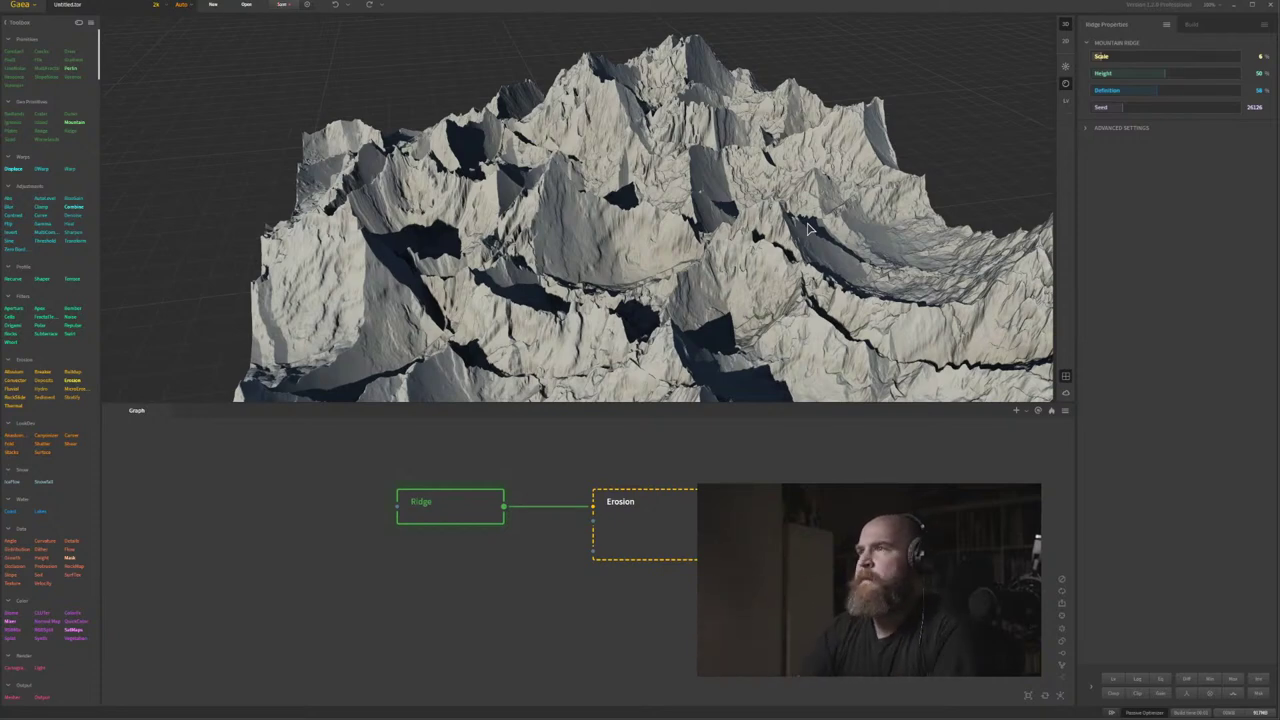
{"action": "left_click_drag", "start_coordinate": [757, 229], "coordinate": [632, 234]}
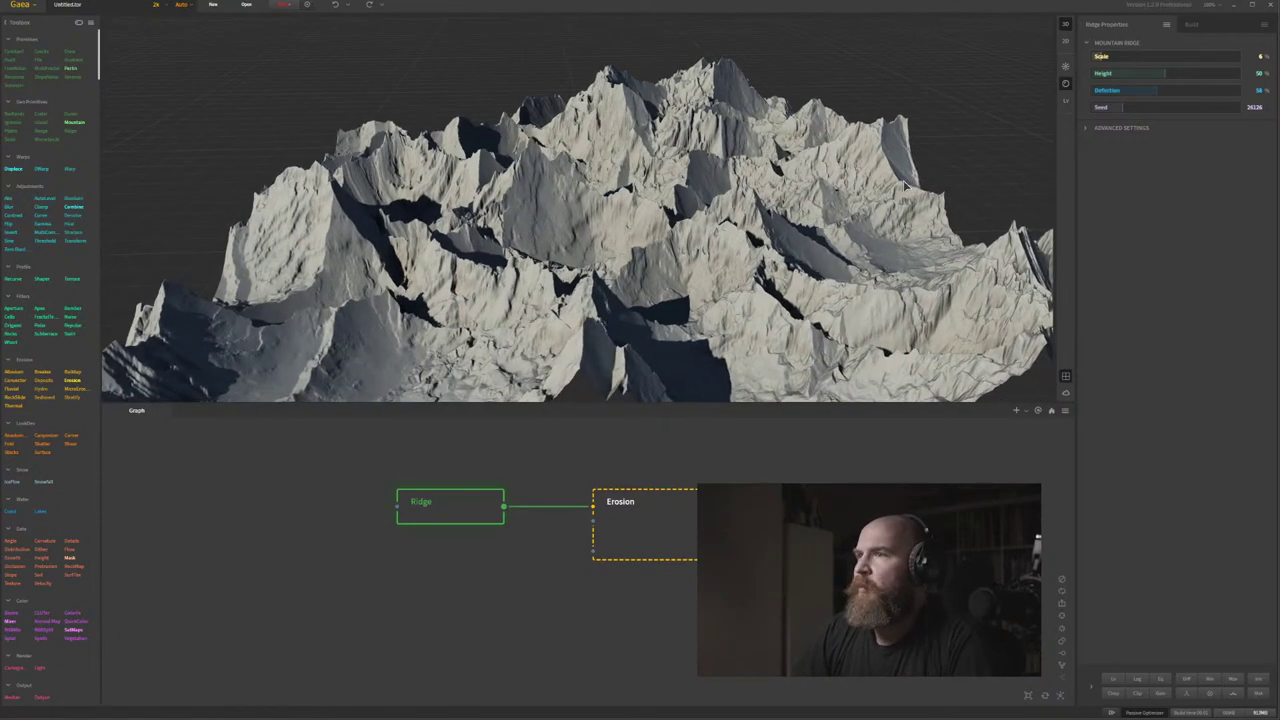
{"action": "right_click", "coordinate": [1148, 58]}
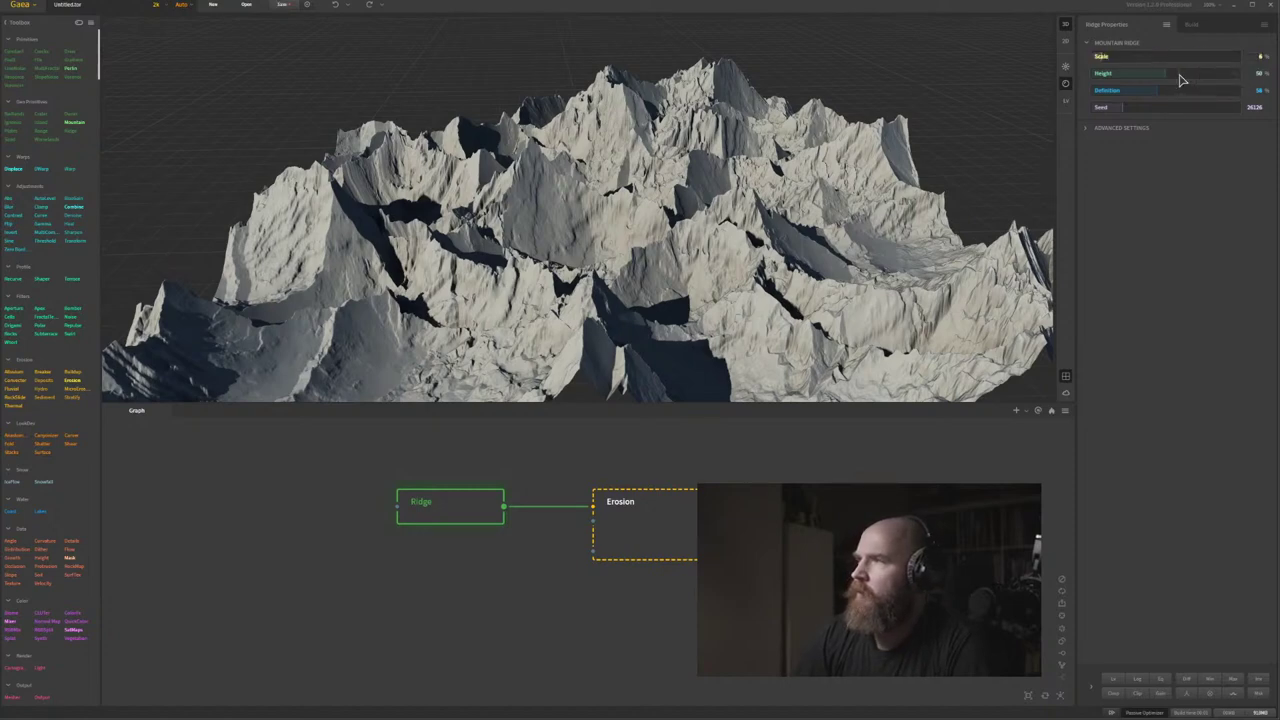
{"action": "right_click", "coordinate": [1180, 76]}
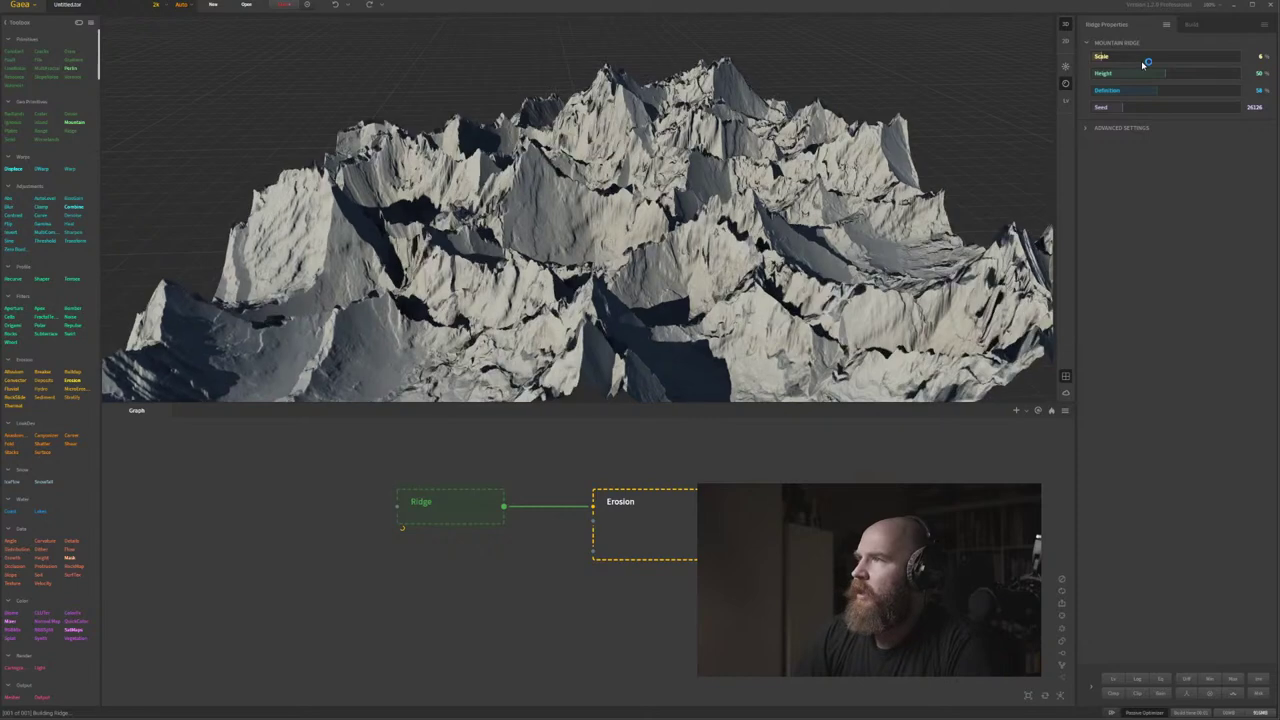
{"action": "right_click", "coordinate": [1148, 58]}
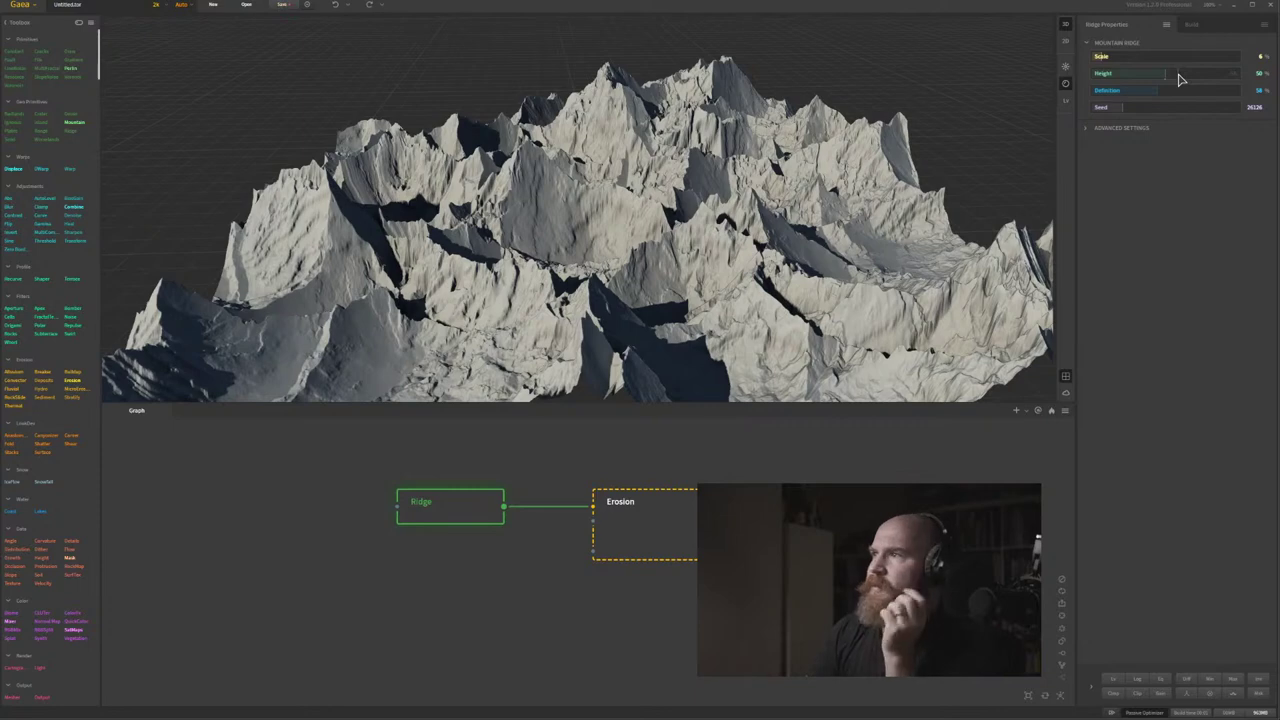
{"action": "left_click_drag", "start_coordinate": [660, 265], "coordinate": [1076, 658]}
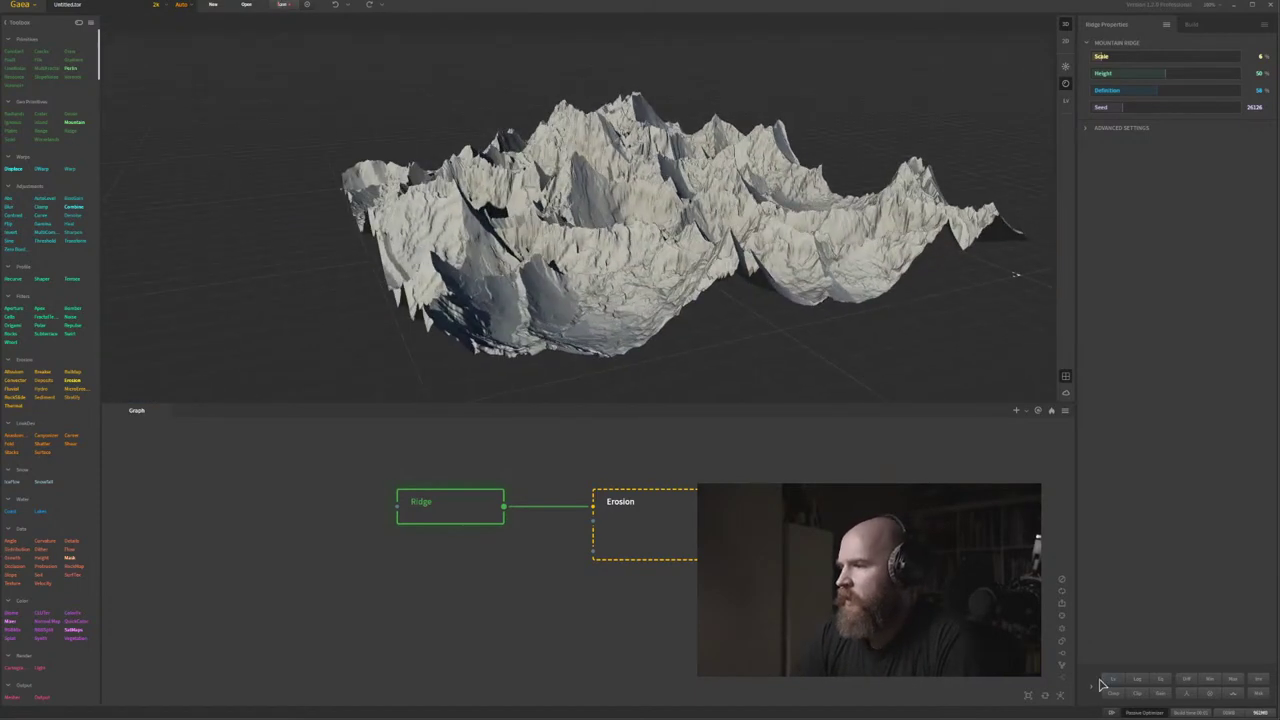
{"action": "left_click_drag", "start_coordinate": [716, 258], "coordinate": [690, 280]}
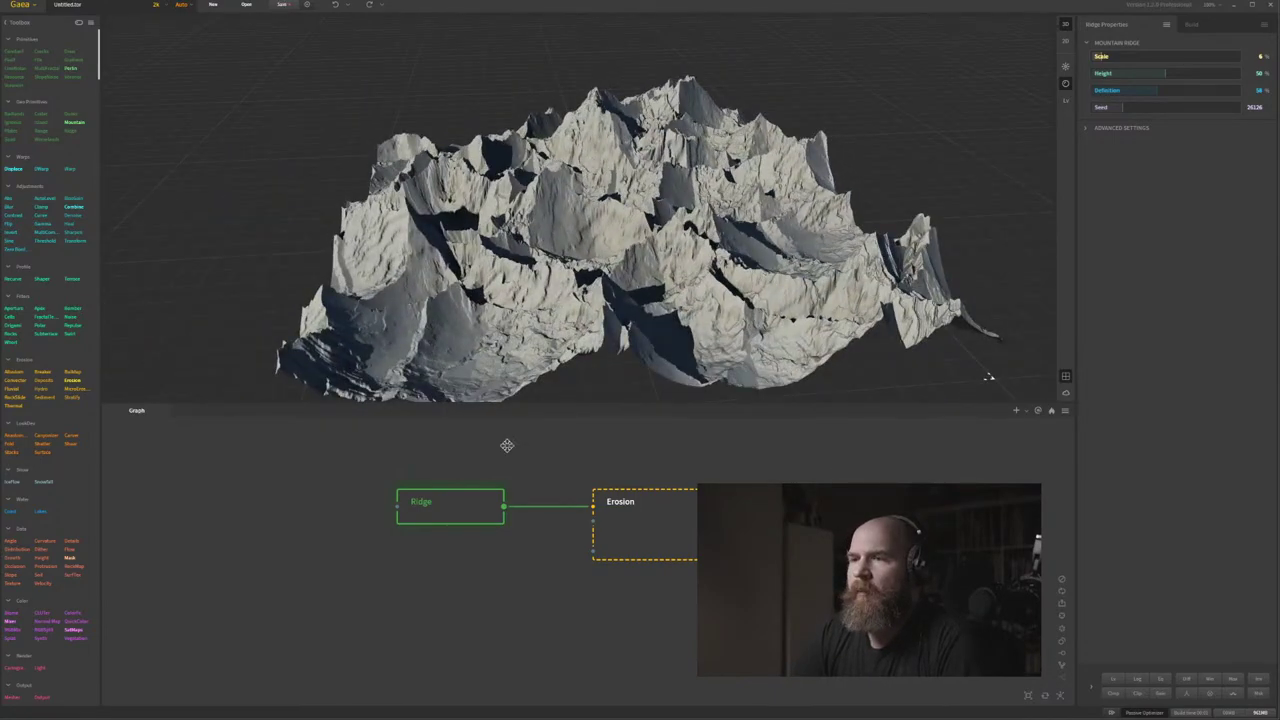
Preview the Erosion node's effect on the ridge, delete that node, and display the Ridge node's terrain.
{"action": "left_click_drag", "start_coordinate": [506, 446], "coordinate": [508, 460]}
{"action": "left_click", "coordinate": [622, 530]}
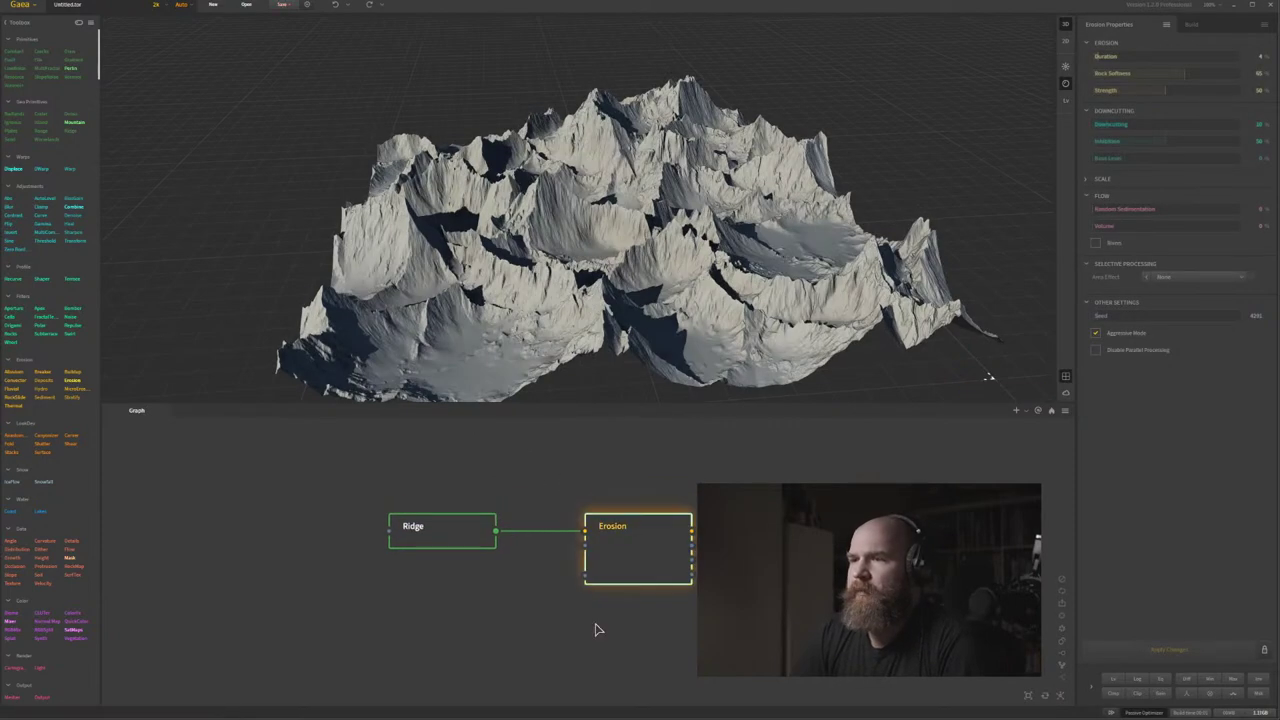
{"action": "key", "text": "Delete"}
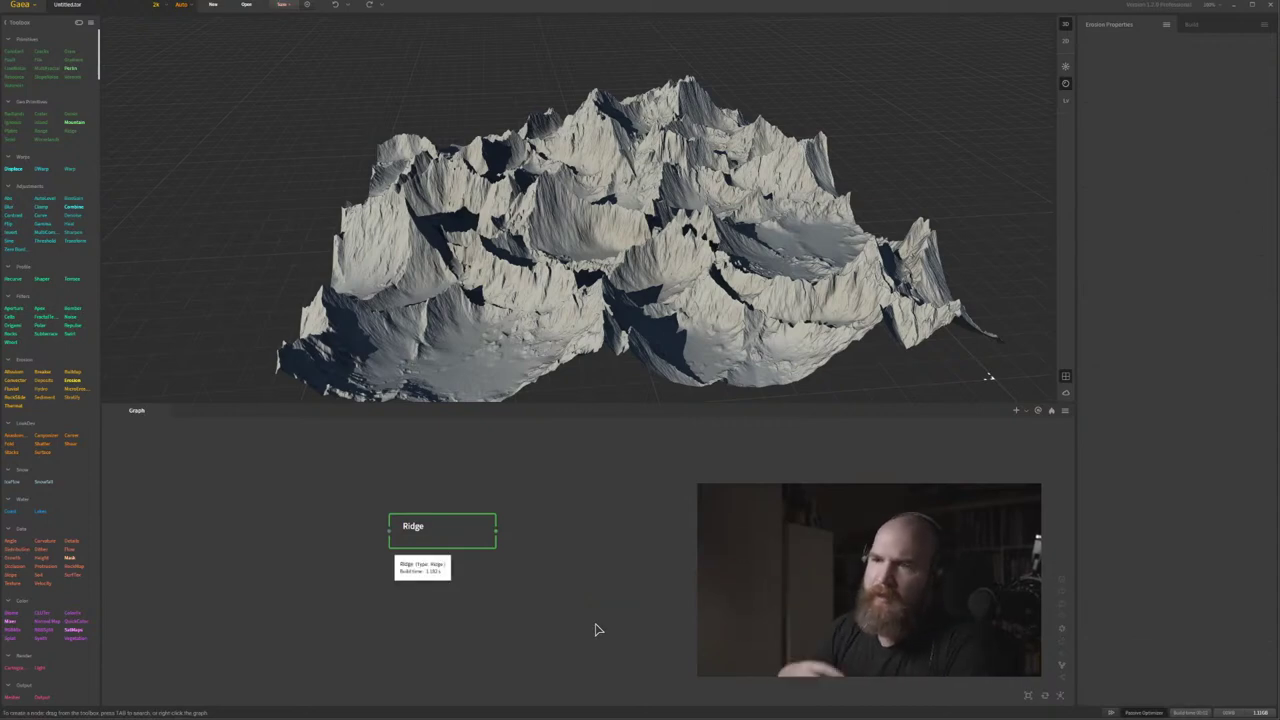
{"action": "left_click_drag", "start_coordinate": [988, 377], "coordinate": [584, 342]}
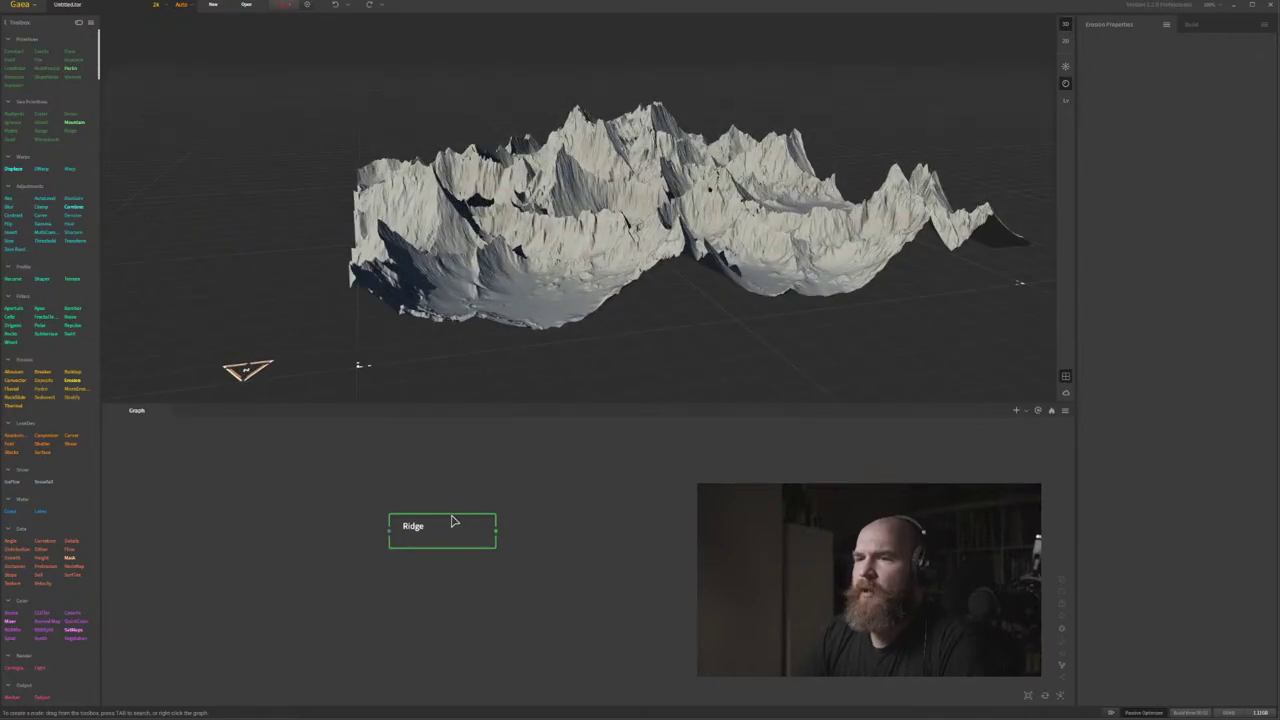
{"action": "left_click", "coordinate": [451, 521]}
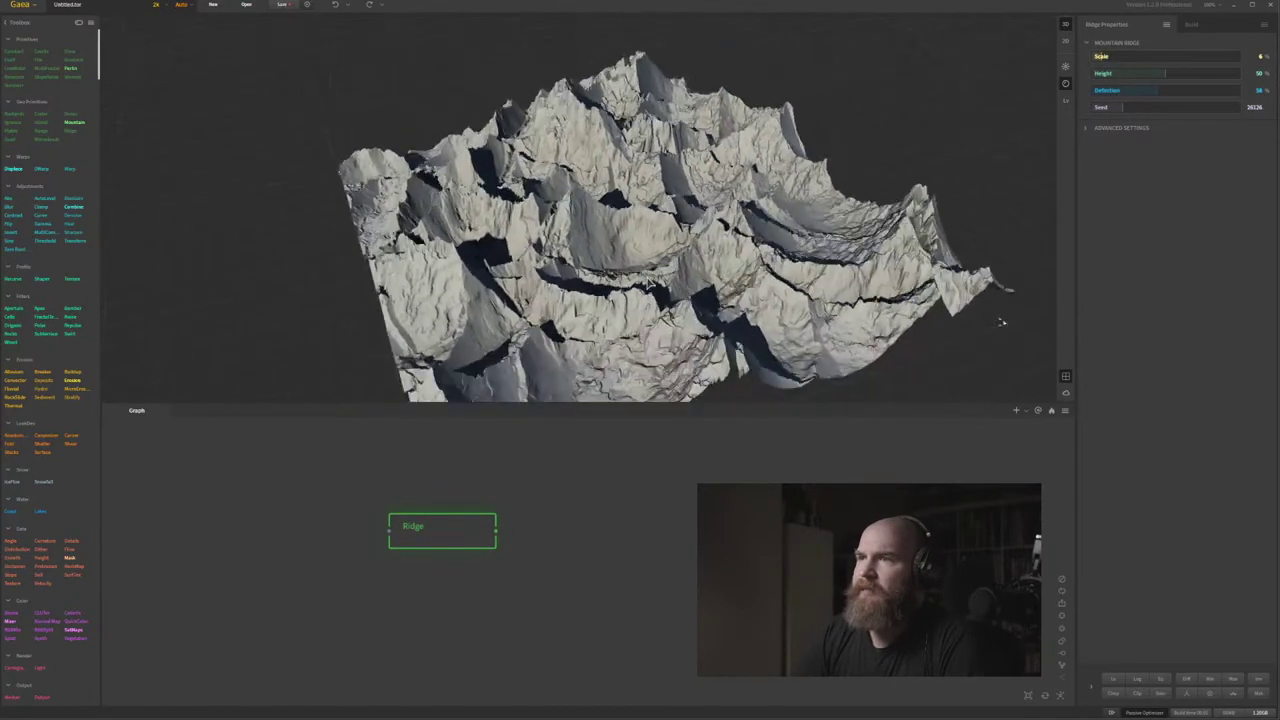
Try low and medium Influence values in the Ridge node's post-processing options, and settle on 54%.
{"action": "left_click_drag", "start_coordinate": [1001, 322], "coordinate": [927, 385]}
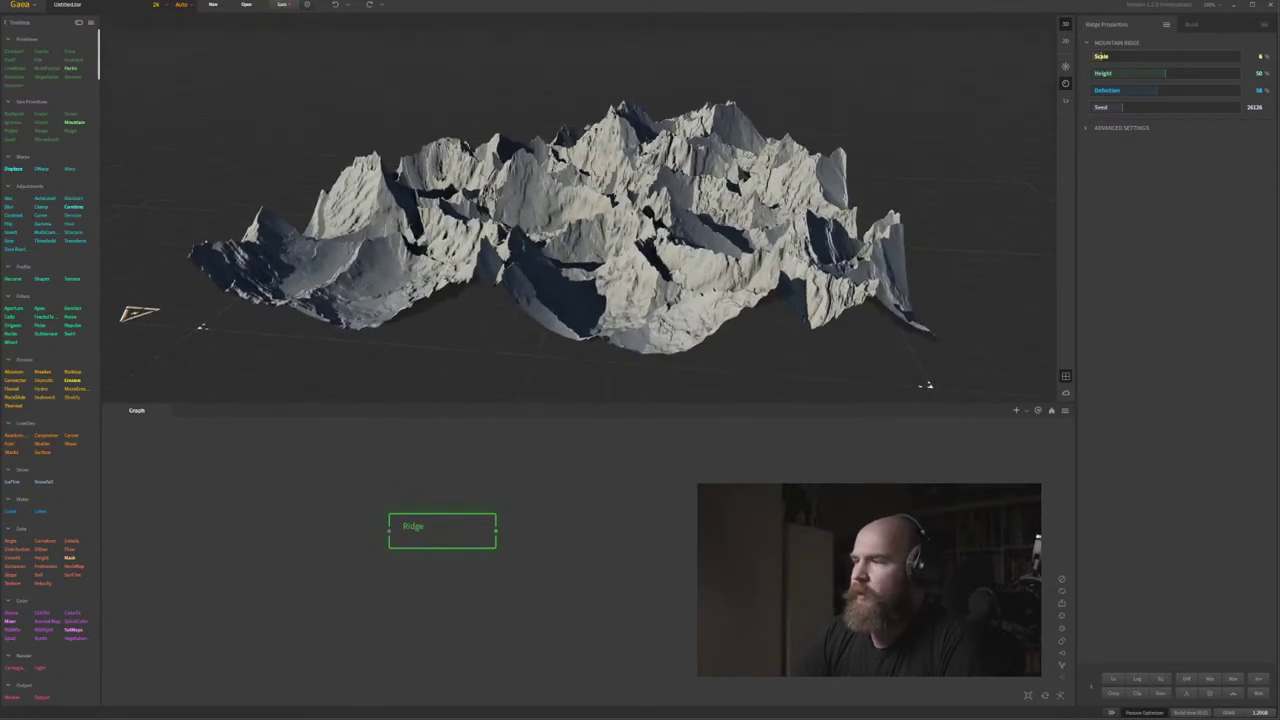
{"action": "left_click", "coordinate": [1092, 689]}
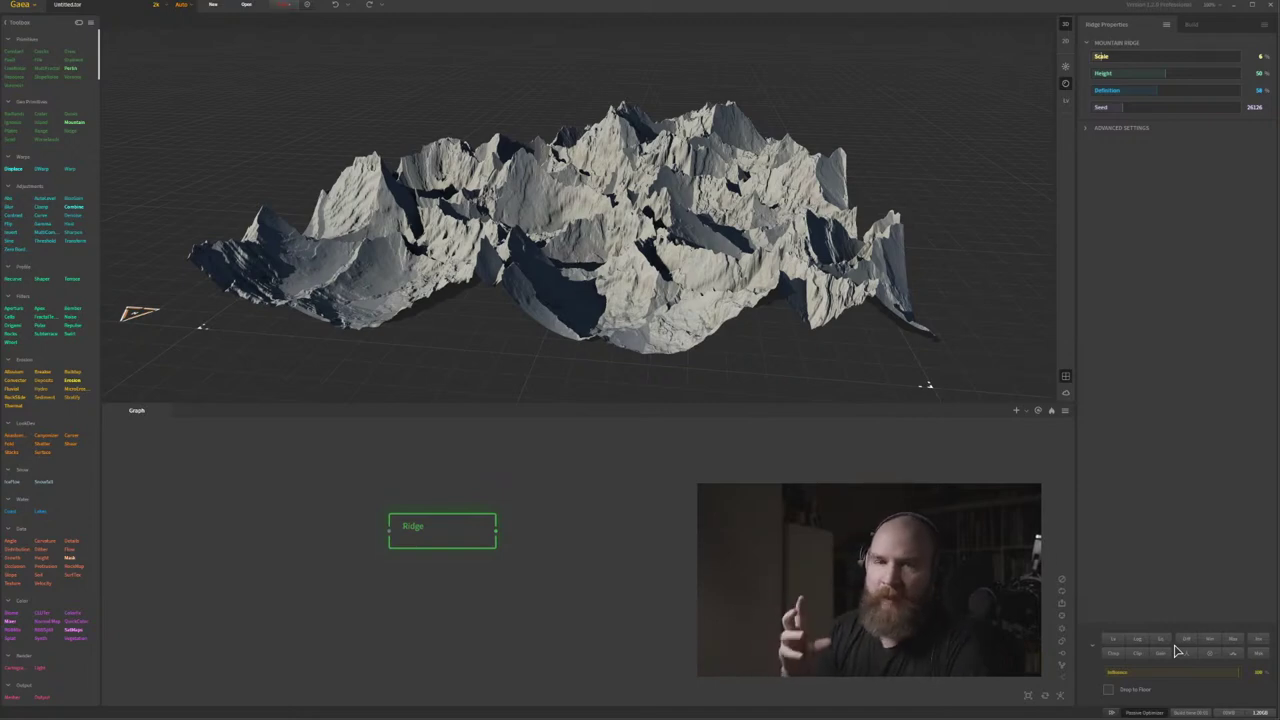
{"action": "left_click", "coordinate": [1134, 673]}
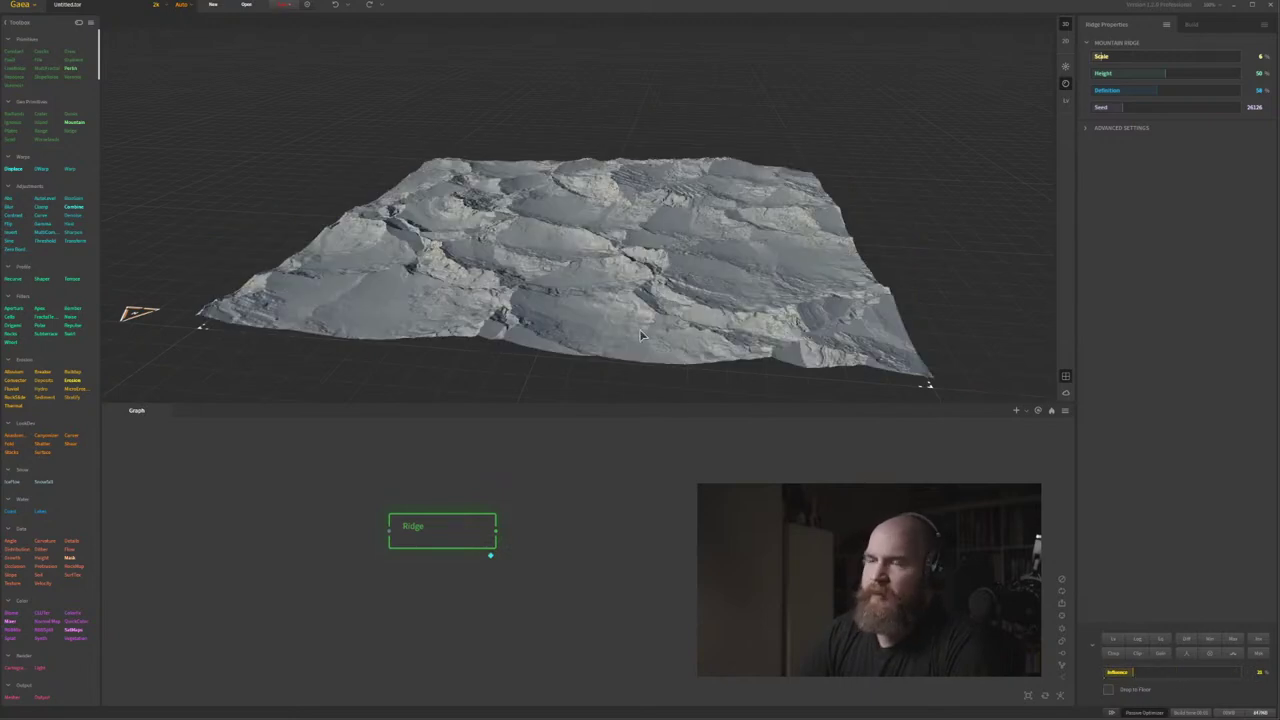
{"action": "left_click", "coordinate": [1166, 672]}
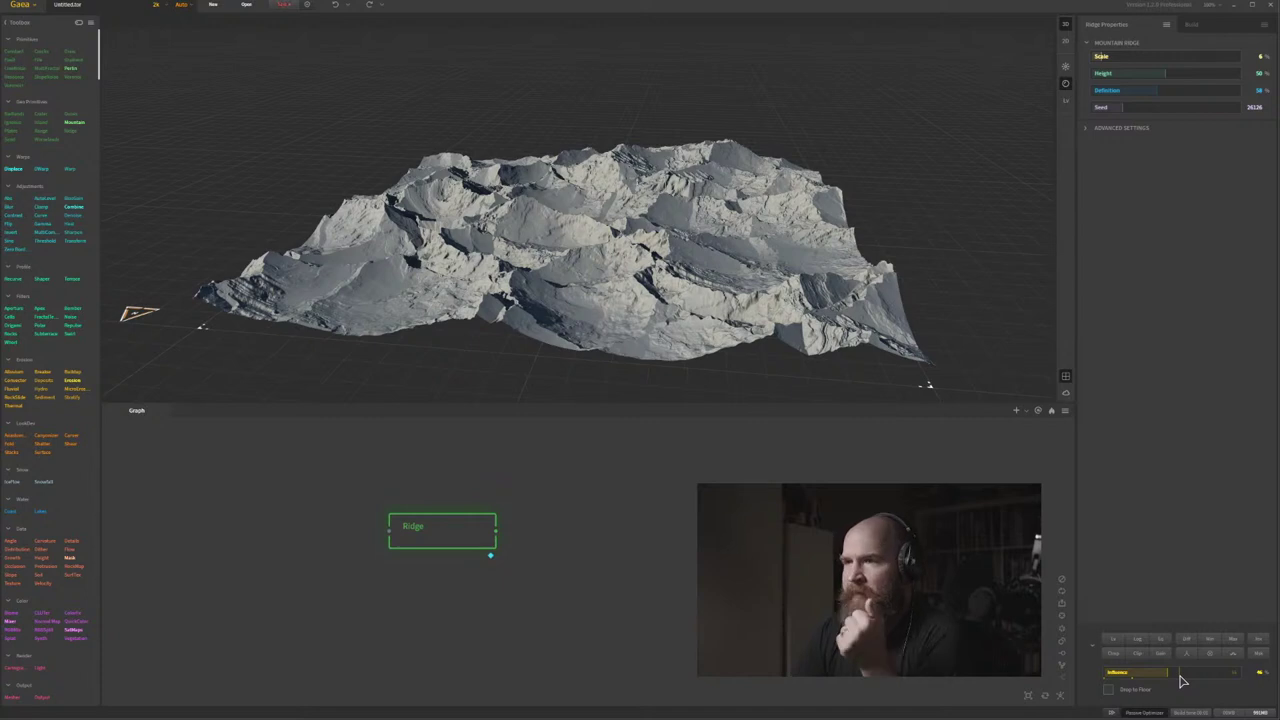
{"action": "left_click", "coordinate": [1187, 672]}
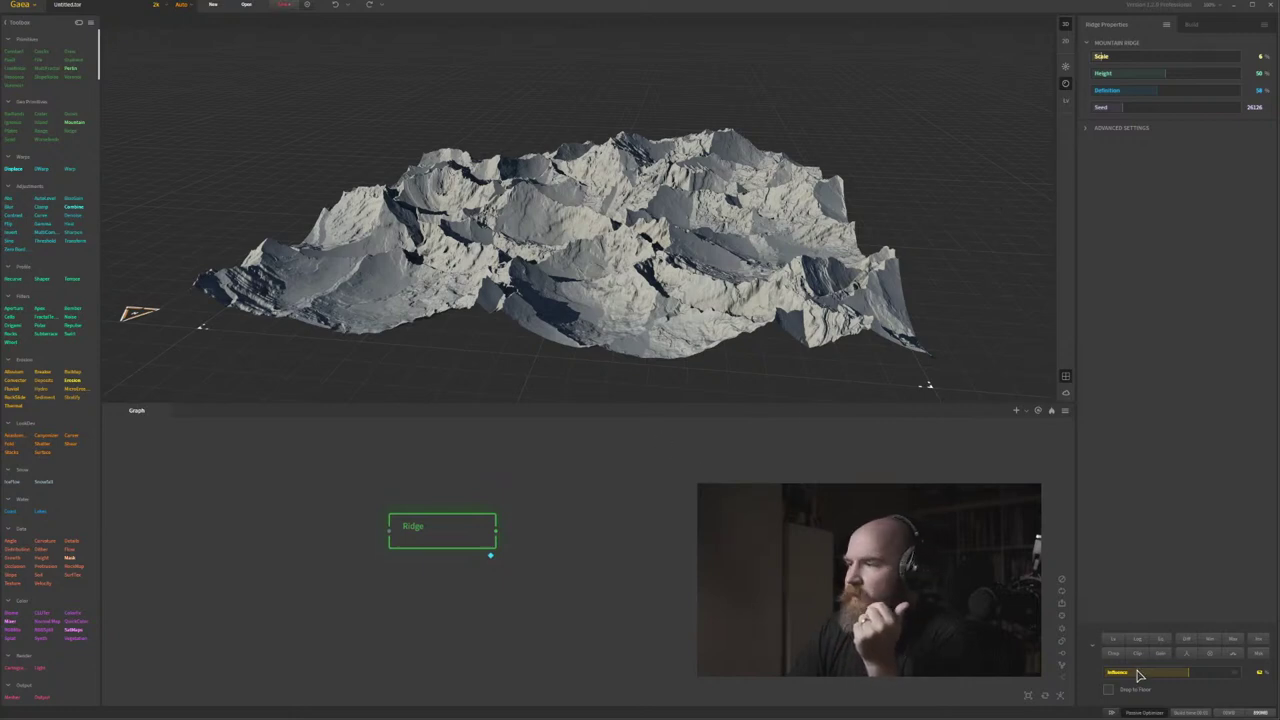
{"action": "mouse_move", "coordinate": [675, 319]}
{"action": "left_mouse_down"}
{"action": "mouse_move", "coordinate": [620, 286]}
{"action": "mouse_move", "coordinate": [695, 317]}
{"action": "left_mouse_up"}
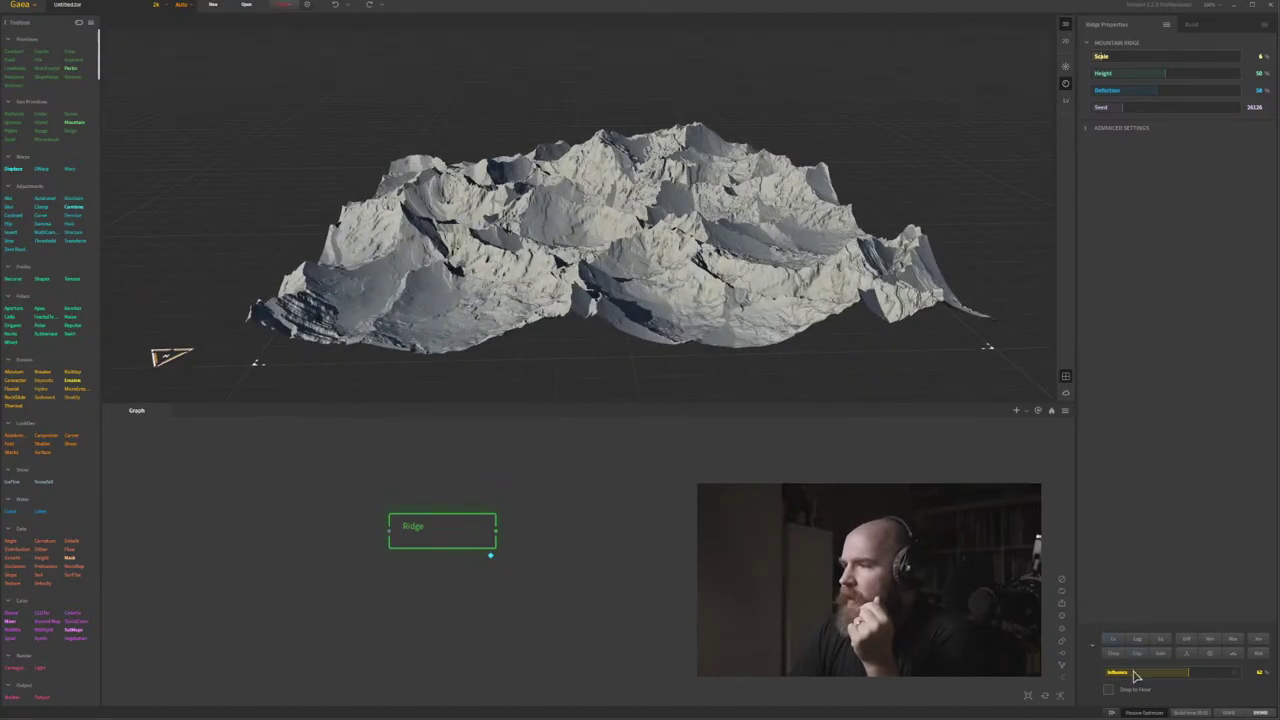
{"action": "left_click", "coordinate": [1133, 672]}
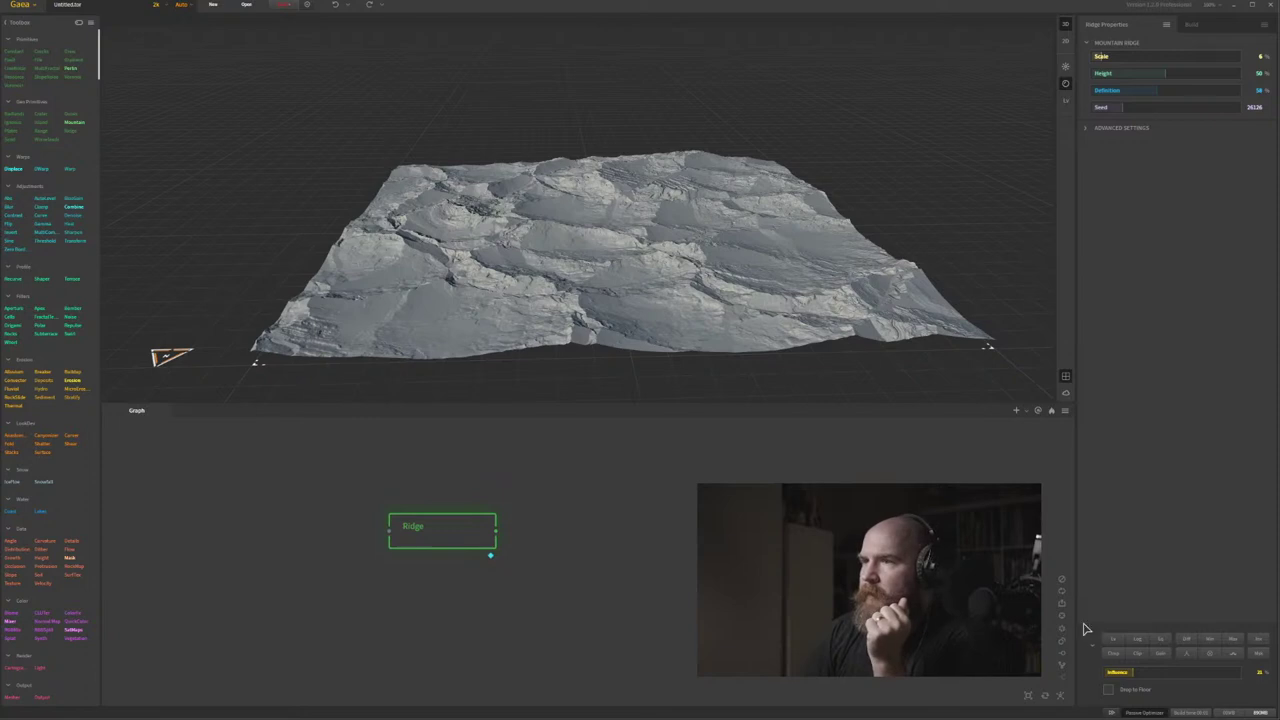
{"action": "left_click_drag", "start_coordinate": [1164, 676], "coordinate": [1185, 672]}
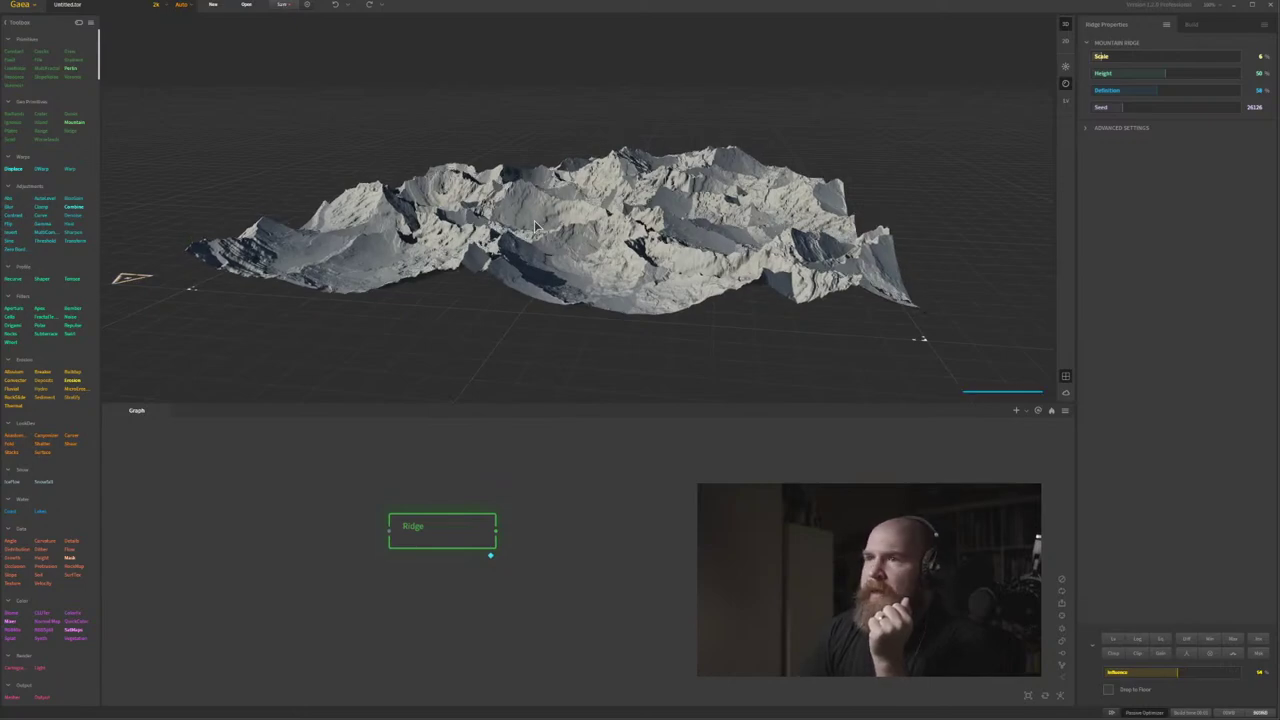
Examine the softened ridge terrain from high and low viewing angles.
{"action": "left_click_drag", "start_coordinate": [557, 204], "coordinate": [555, 347]}
{"action": "left_click_drag", "start_coordinate": [556, 300], "coordinate": [538, 265]}
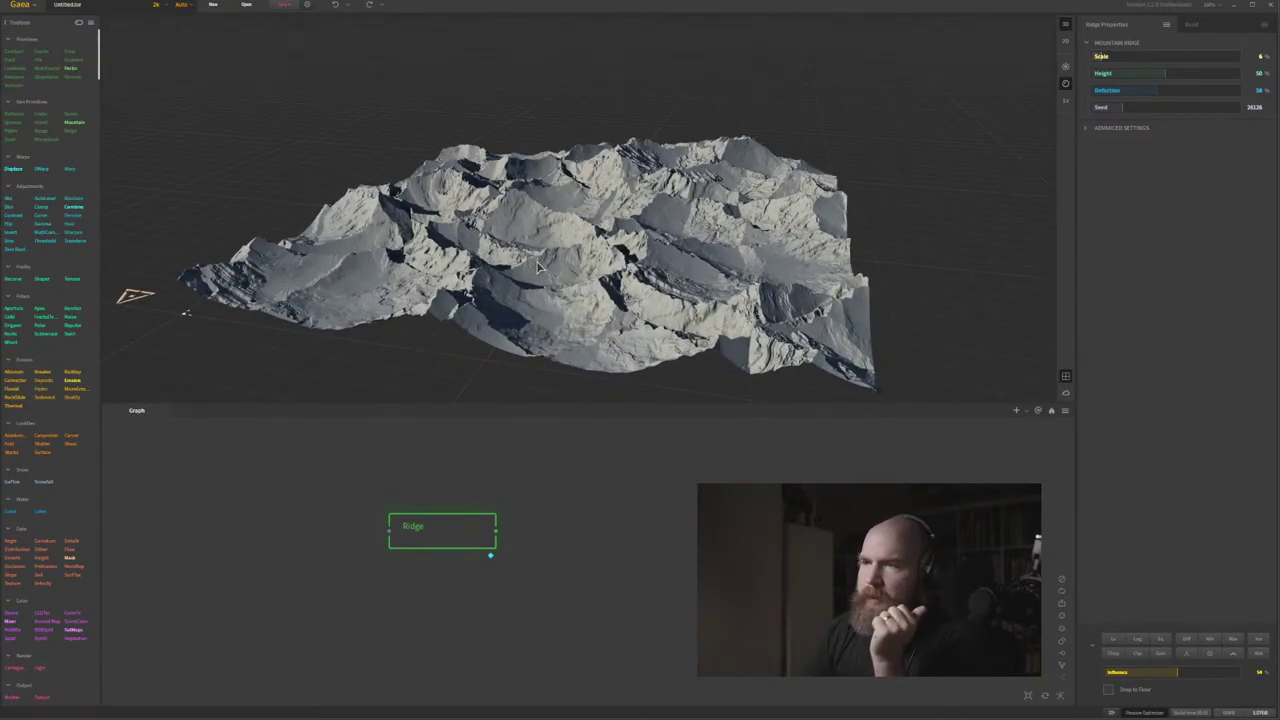
{"action": "left_click_drag", "start_coordinate": [589, 567], "coordinate": [571, 512]}
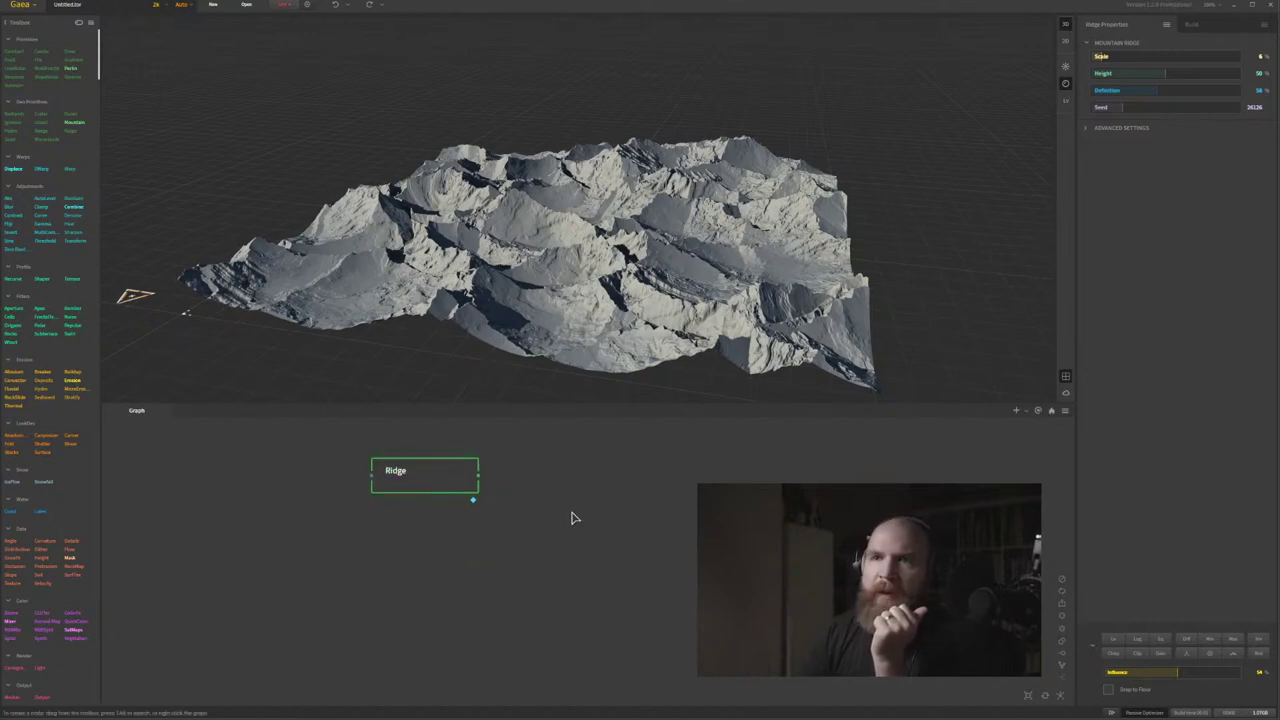
{"action": "left_click_drag", "start_coordinate": [556, 298], "coordinate": [512, 325]}
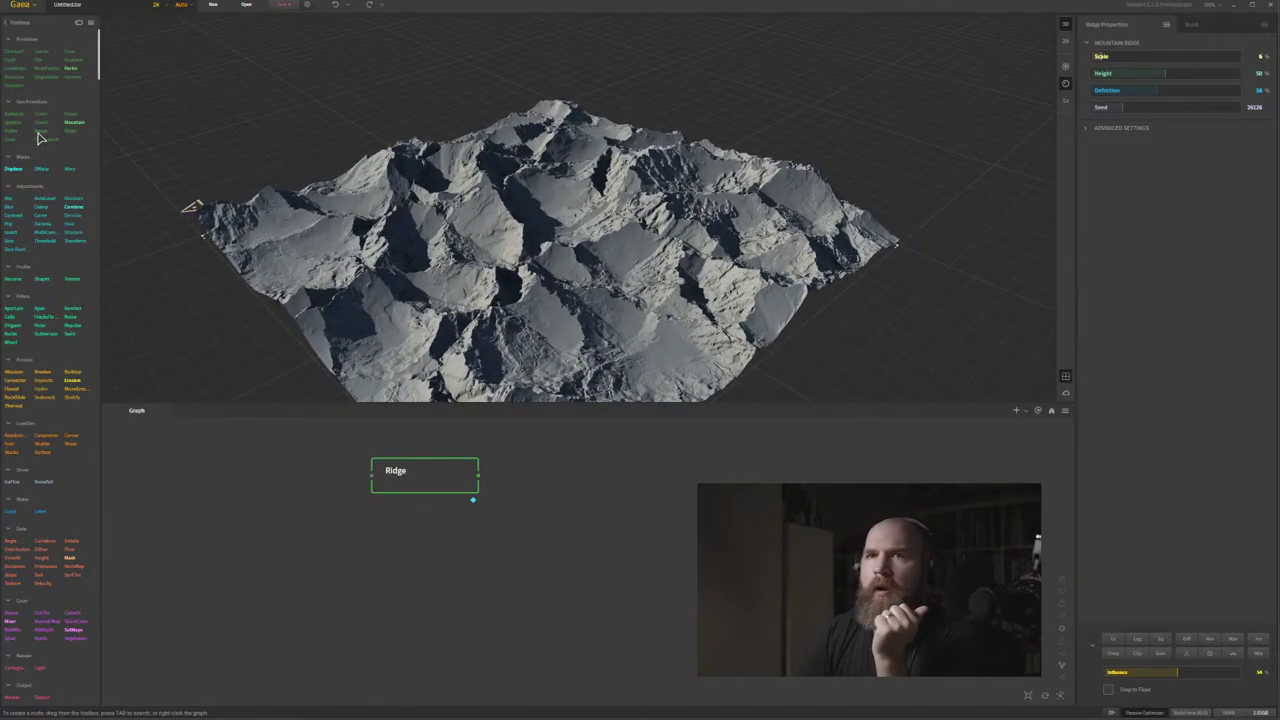
{"action": "left_click_drag", "start_coordinate": [482, 388], "coordinate": [466, 337]}
{"action": "left_click_drag", "start_coordinate": [600, 238], "coordinate": [518, 255]}
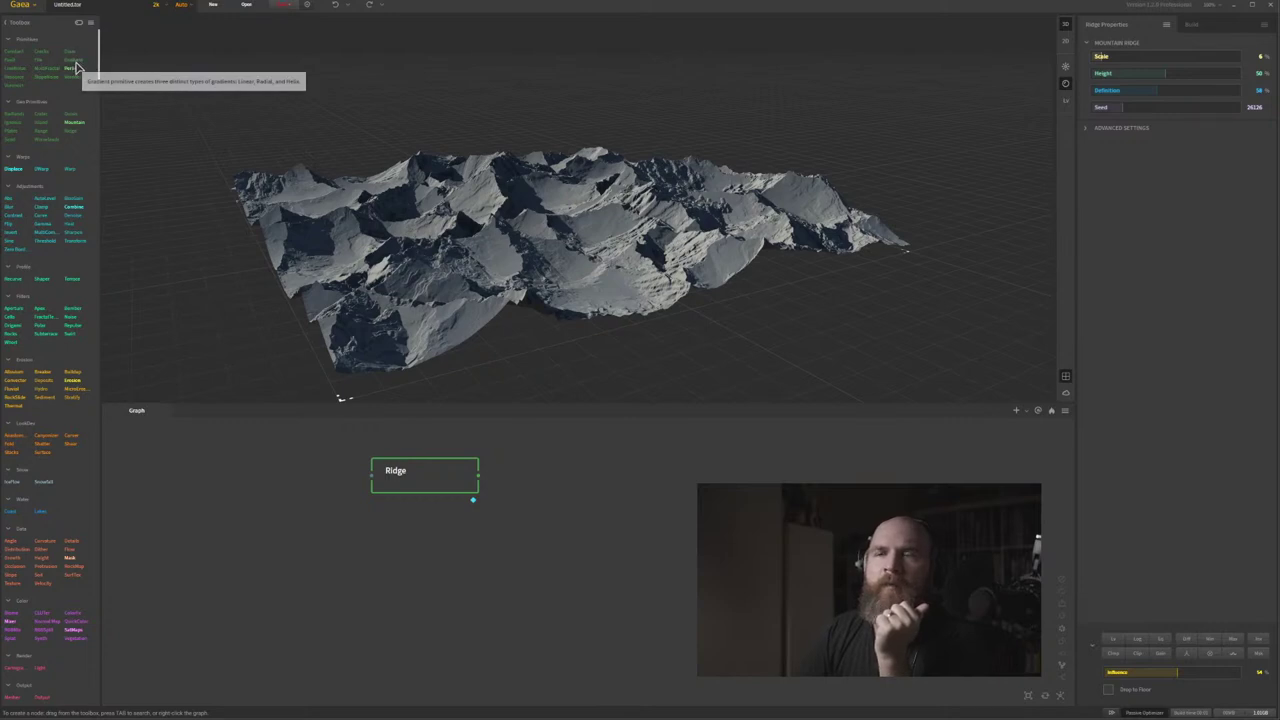
Add a Gradient primitive node below the Ridge node and bring its whole terrain into view.
{"action": "left_click_drag", "start_coordinate": [77, 62], "coordinate": [430, 568]}
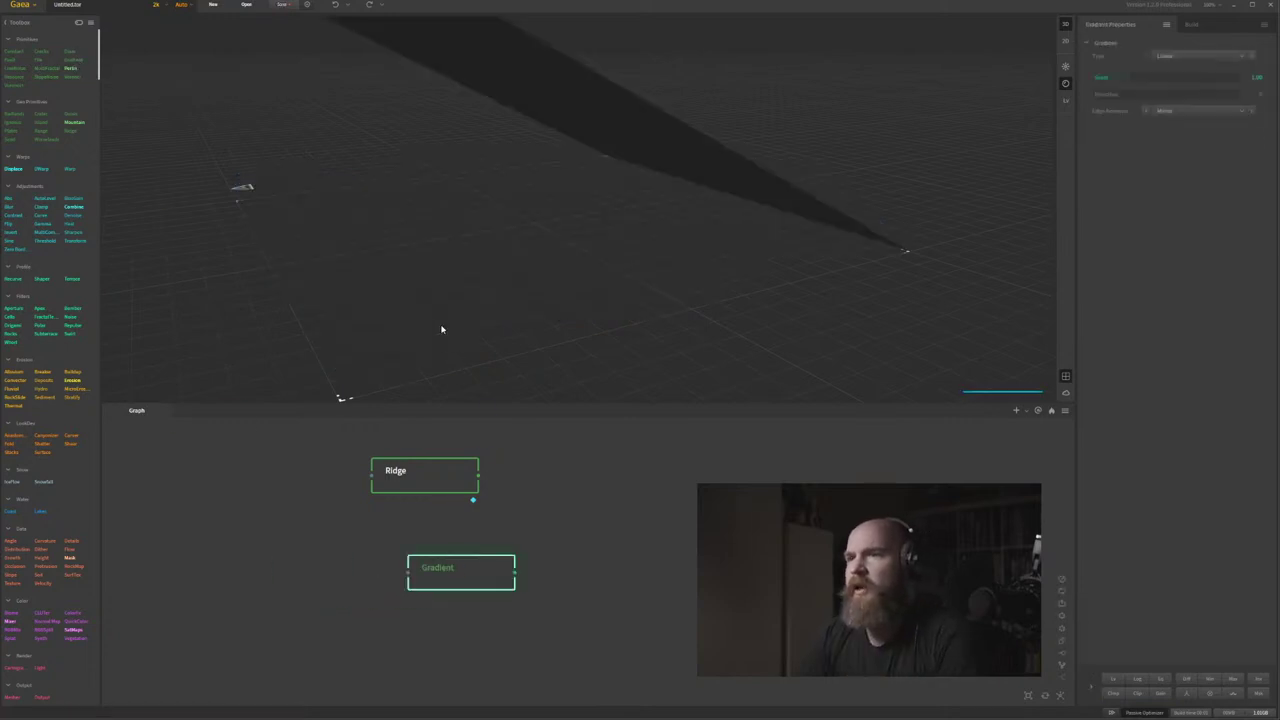
{"action": "scroll", "coordinate": [578, 275], "scroll_direction": "down", "scroll_amount": 5}
{"action": "left_click_drag", "start_coordinate": [578, 275], "coordinate": [542, 255]}
{"action": "scroll", "coordinate": [634, 180], "scroll_direction": "up", "scroll_amount": 5}
{"action": "scroll", "coordinate": [571, 173], "scroll_direction": "up", "scroll_amount": 3}
{"action": "scroll", "coordinate": [571, 175], "scroll_direction": "down", "scroll_amount": 4}
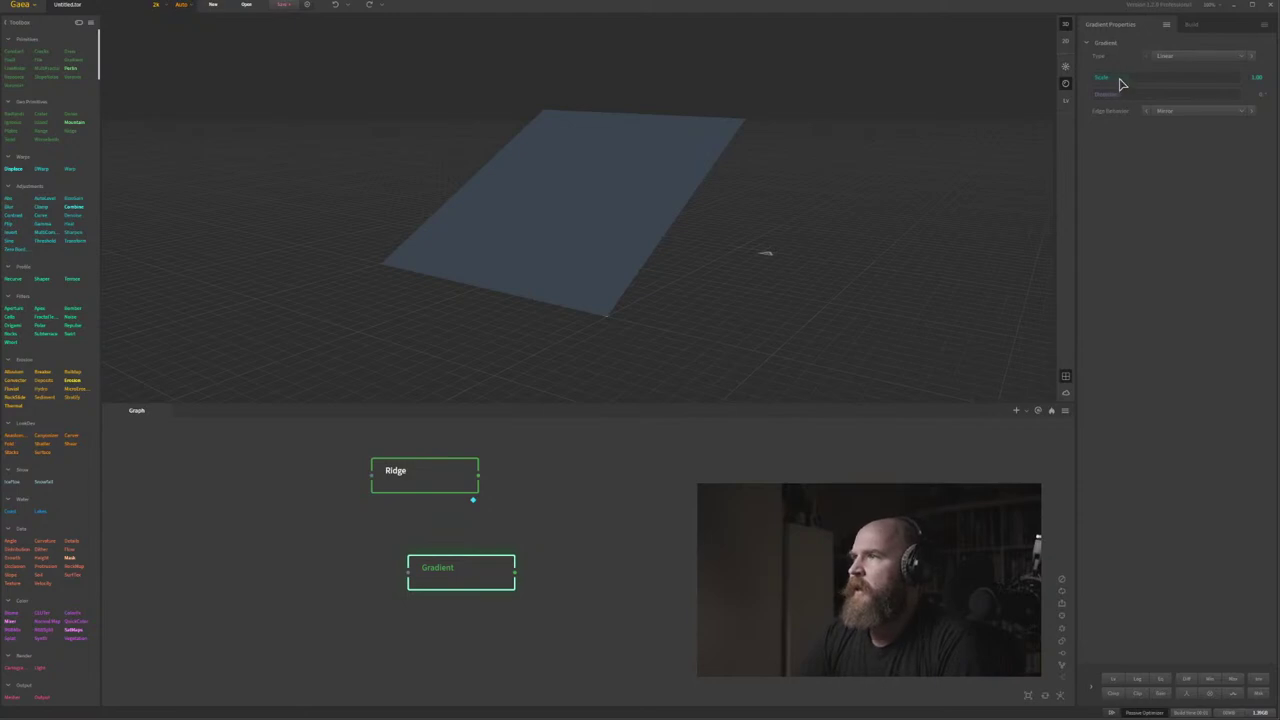
Try the Radial type on the Gradient node, switch it to Helix, and inspect the shape.
{"action": "left_click", "coordinate": [1194, 57]}
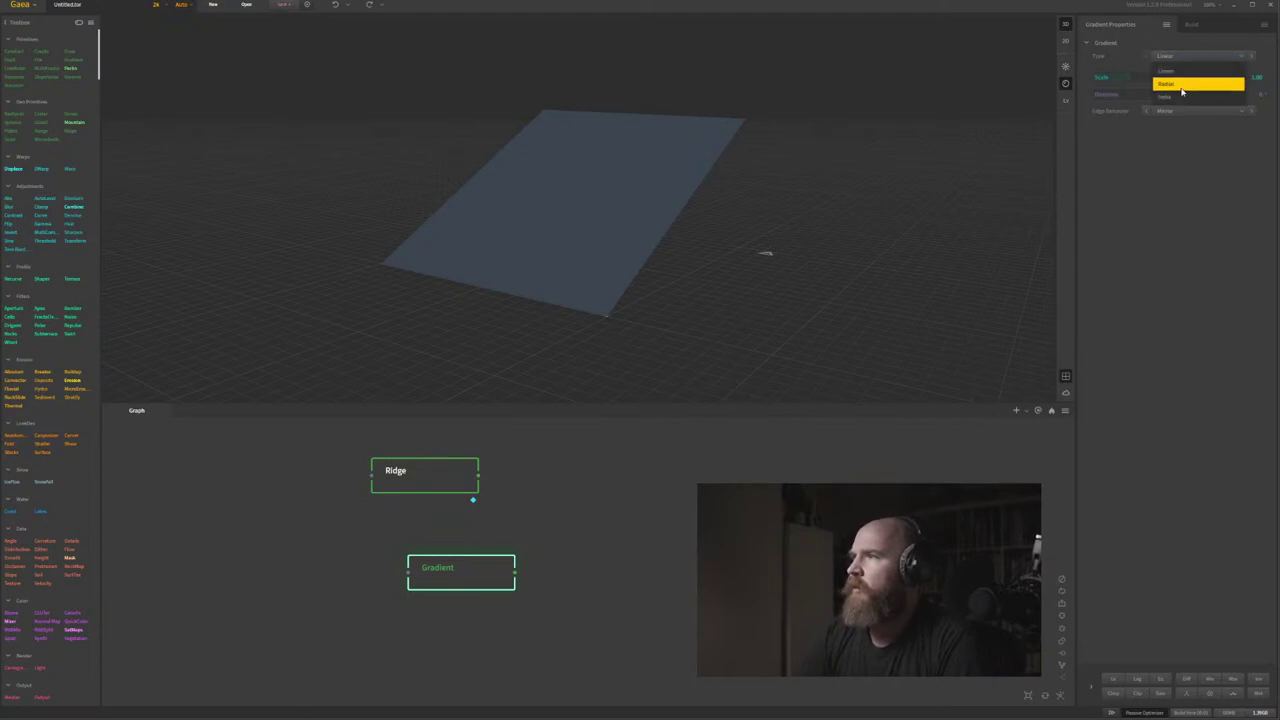
{"action": "left_click", "coordinate": [1181, 89]}
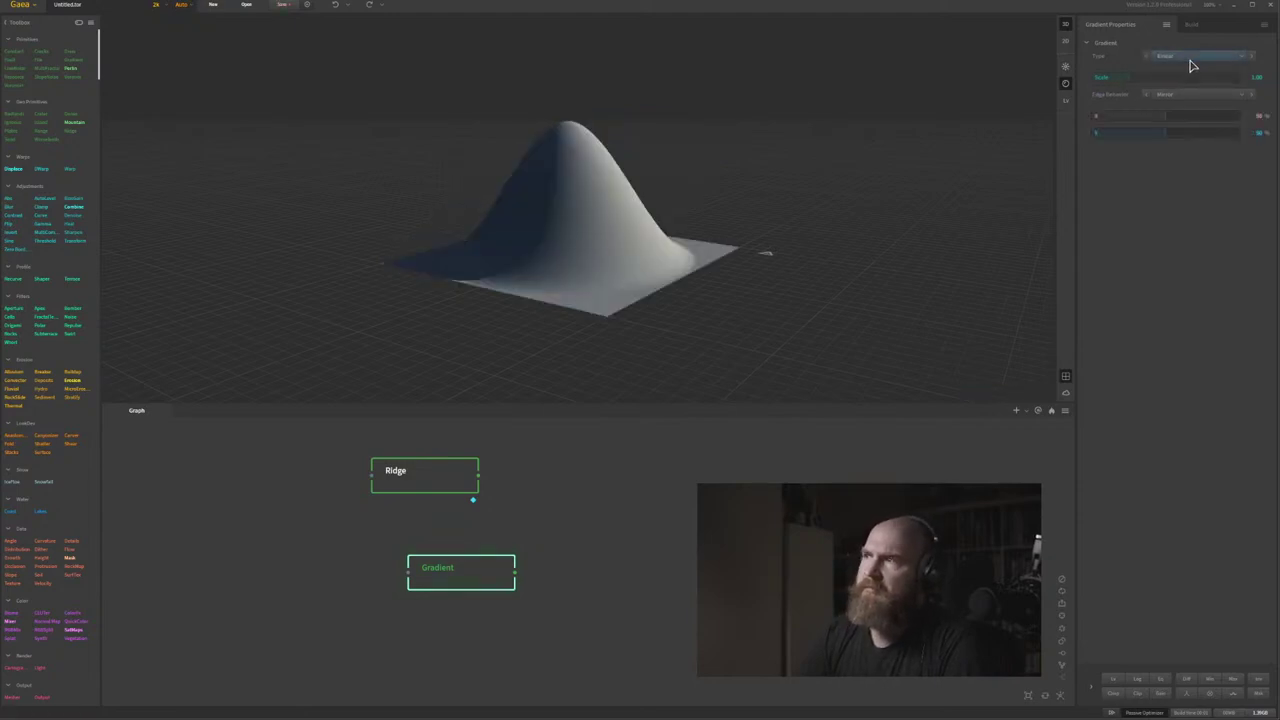
{"action": "left_click", "coordinate": [1195, 57]}
{"action": "left_click", "coordinate": [1194, 98]}
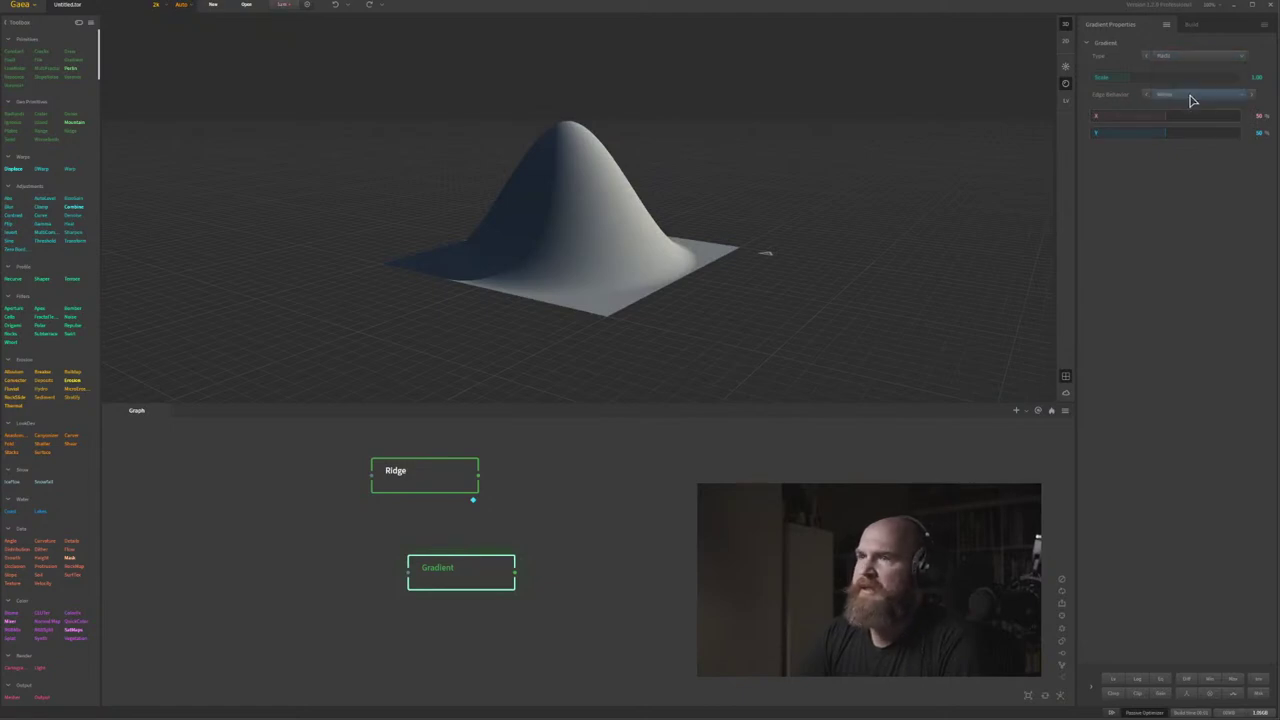
{"action": "left_click_drag", "start_coordinate": [666, 249], "coordinate": [702, 211]}
{"action": "left_click_drag", "start_coordinate": [688, 133], "coordinate": [523, 246]}
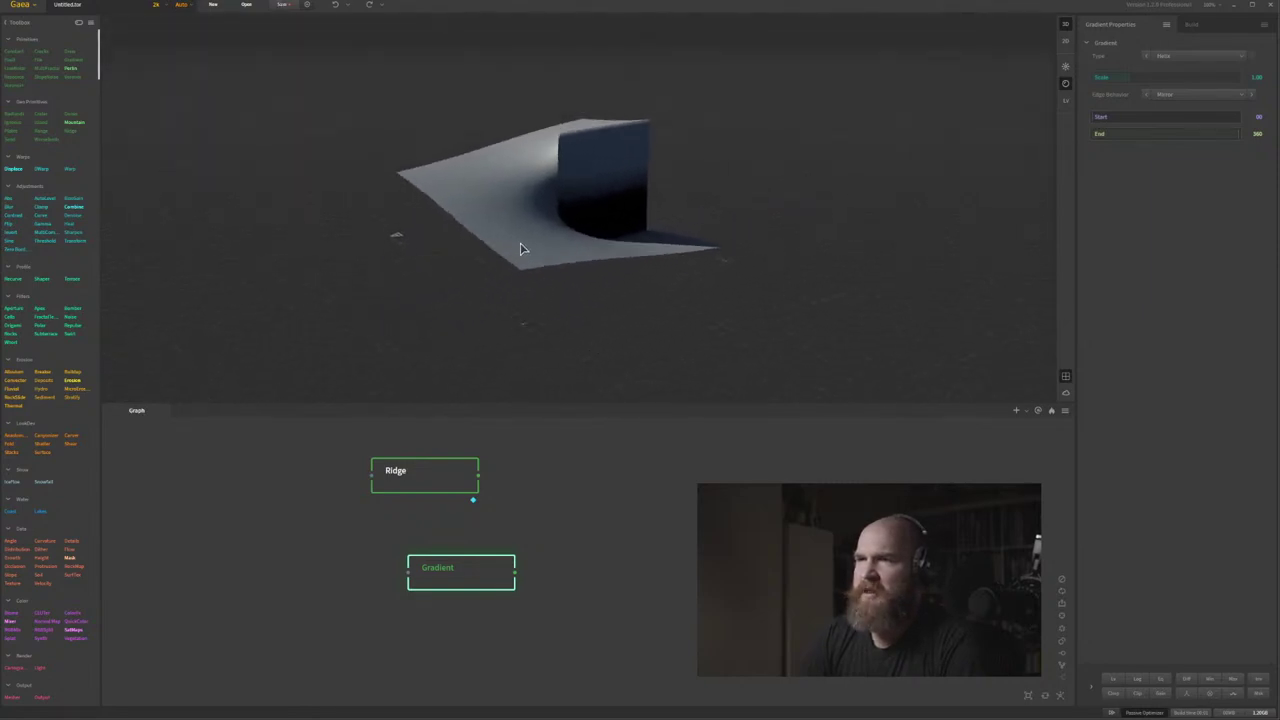
Align the Gradient node directly beneath the Ridge node and display the Ridge terrain.
{"action": "left_click_drag", "start_coordinate": [460, 572], "coordinate": [425, 573]}
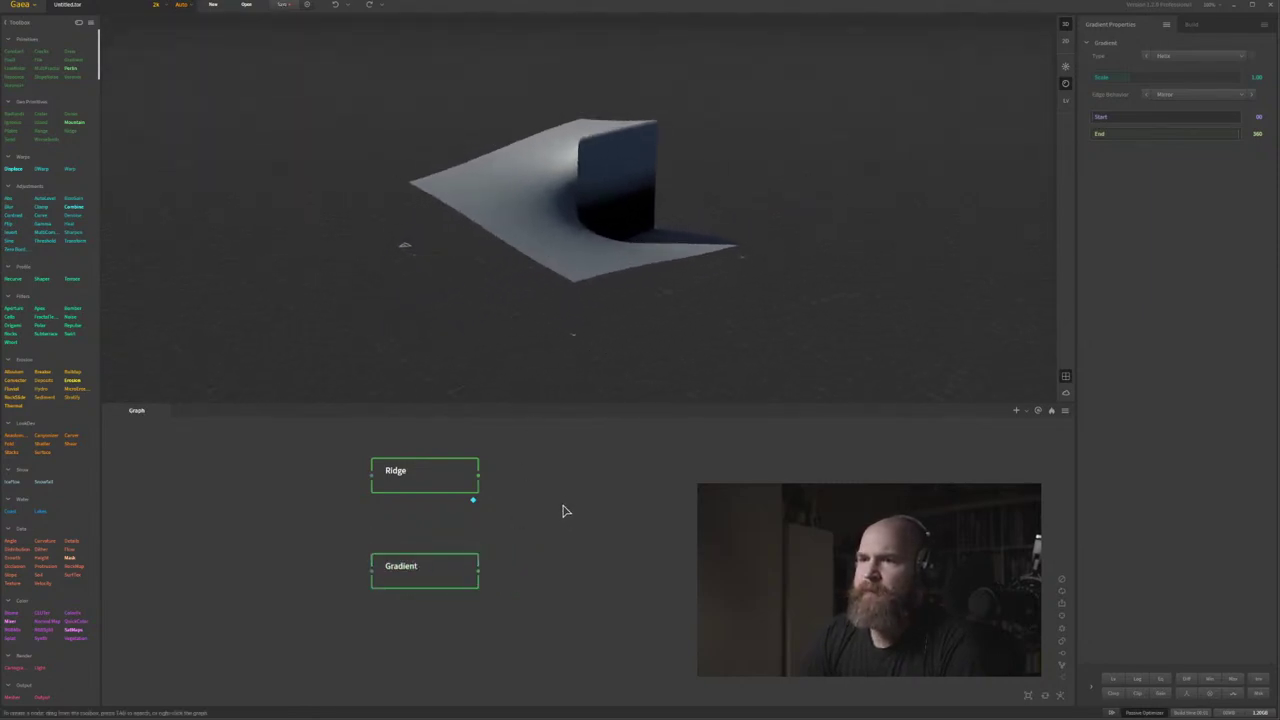
{"action": "middle_click_drag", "start_coordinate": [563, 511], "coordinate": [531, 526]}
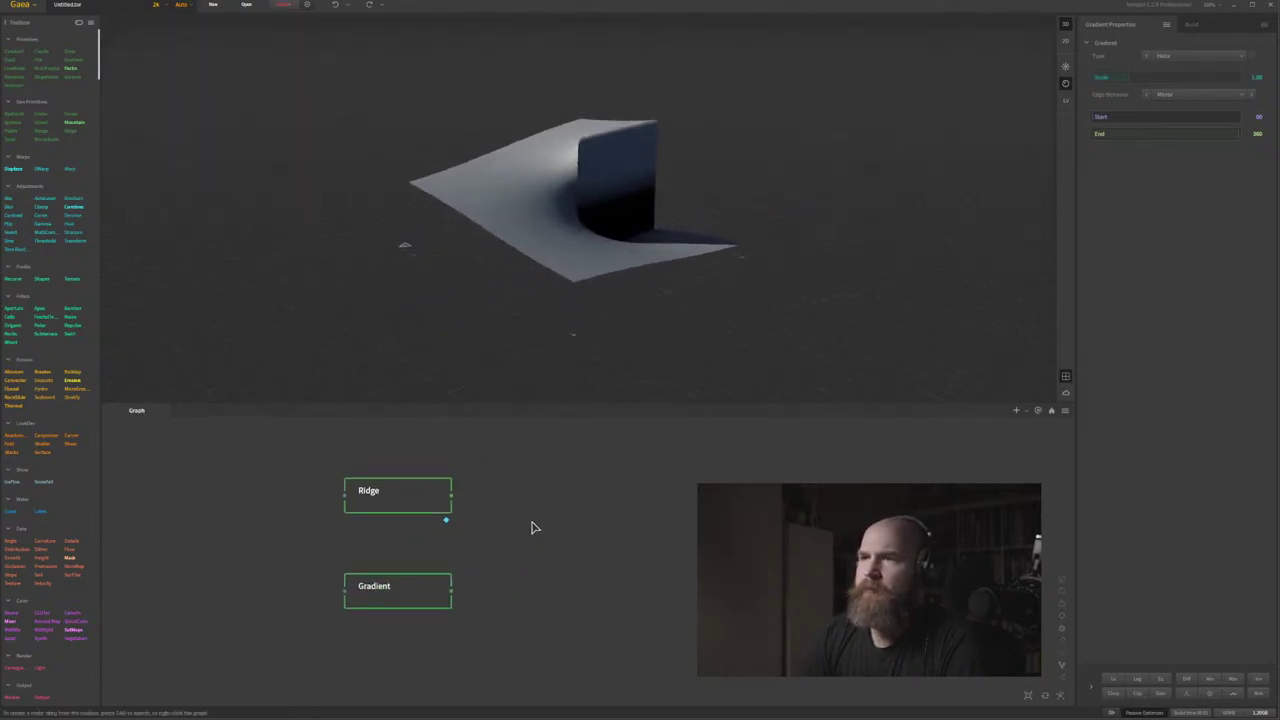
{"action": "left_click", "coordinate": [412, 496]}
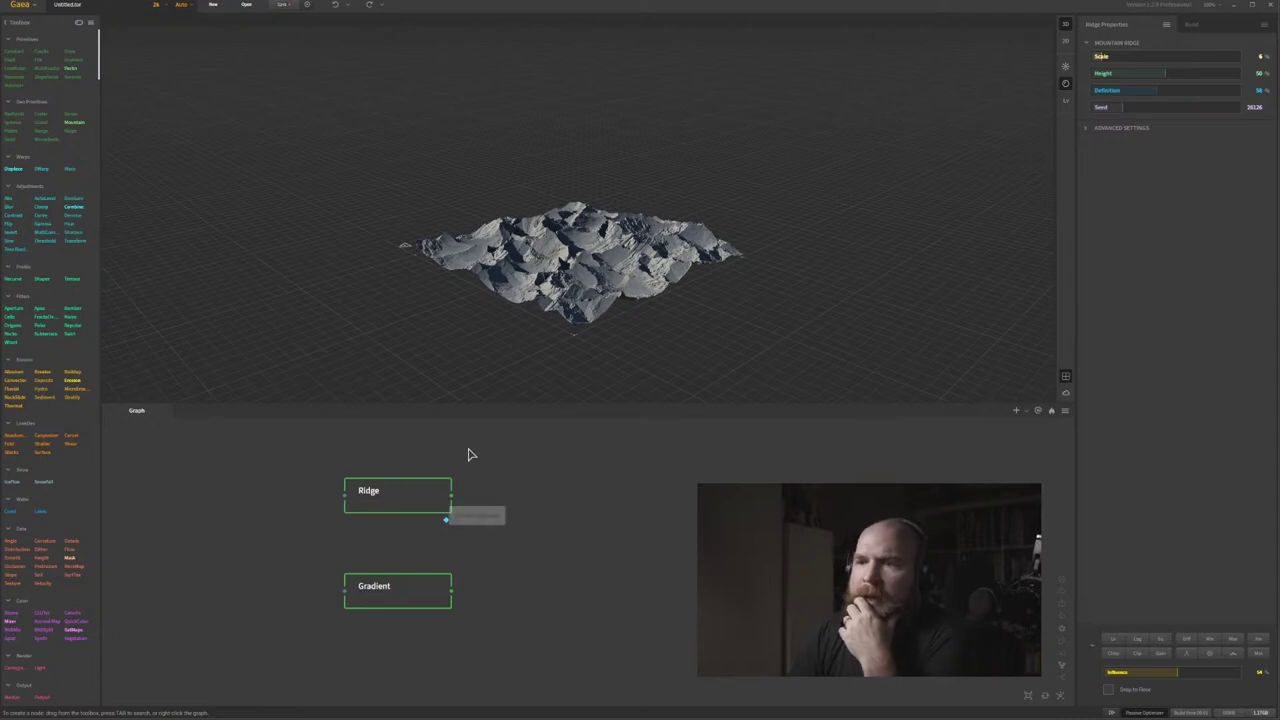
Try to add a Combine node in the empty graph space beside the Ridge node.
{"action": "right_click", "coordinate": [578, 492]}
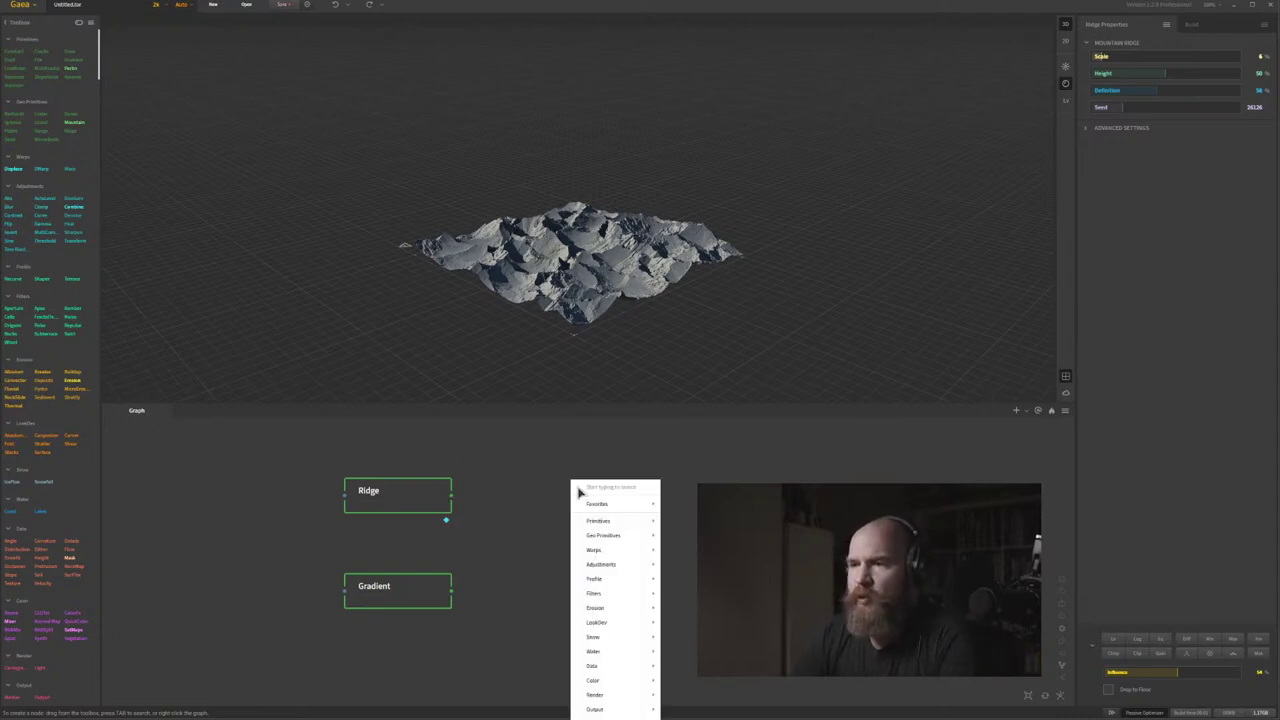
{"action": "type", "text": "combi"}
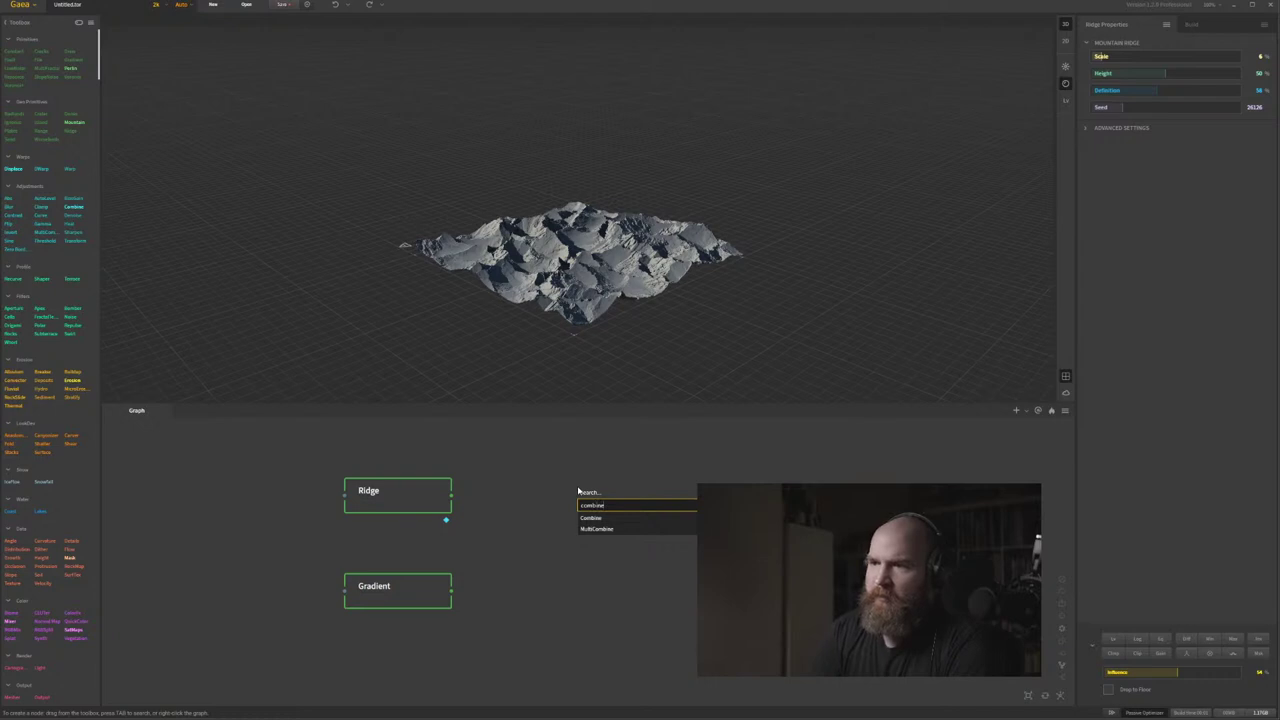
{"action": "type", "text": "ne"}
{"action": "key", "text": "Return"}
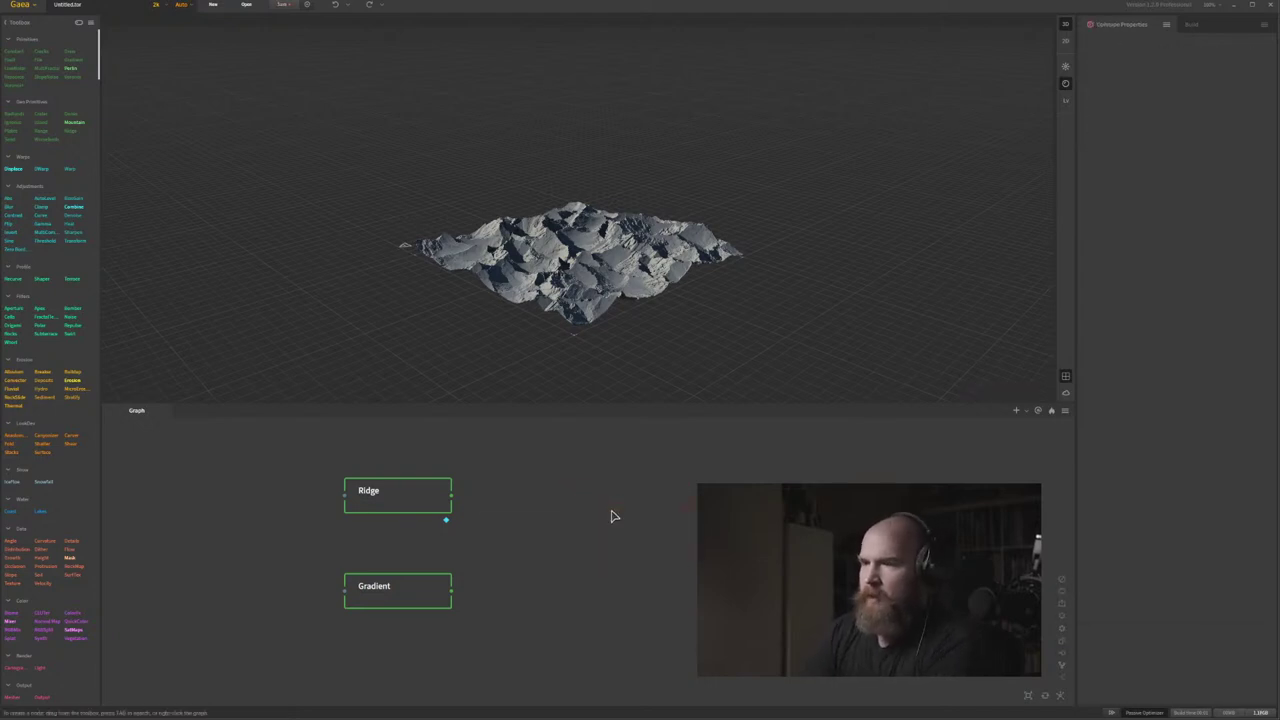
{"action": "key", "text": "Tab"}
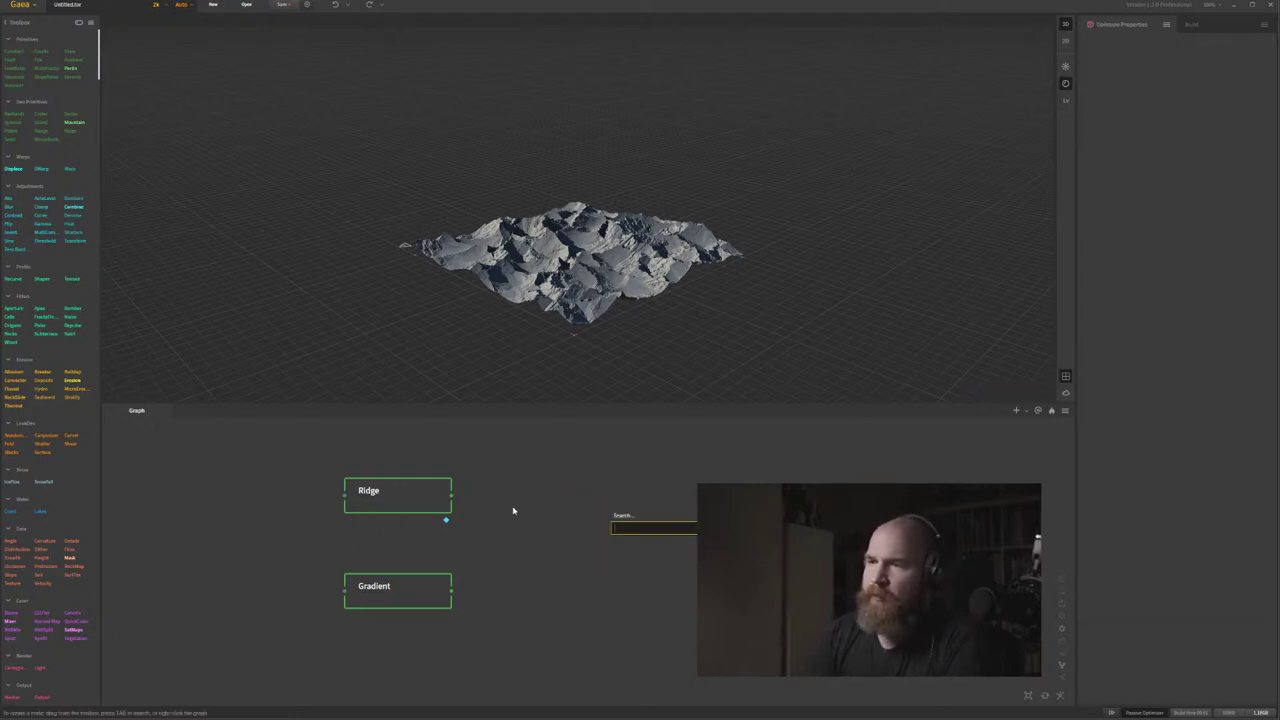
{"action": "left_click", "coordinate": [576, 494]}
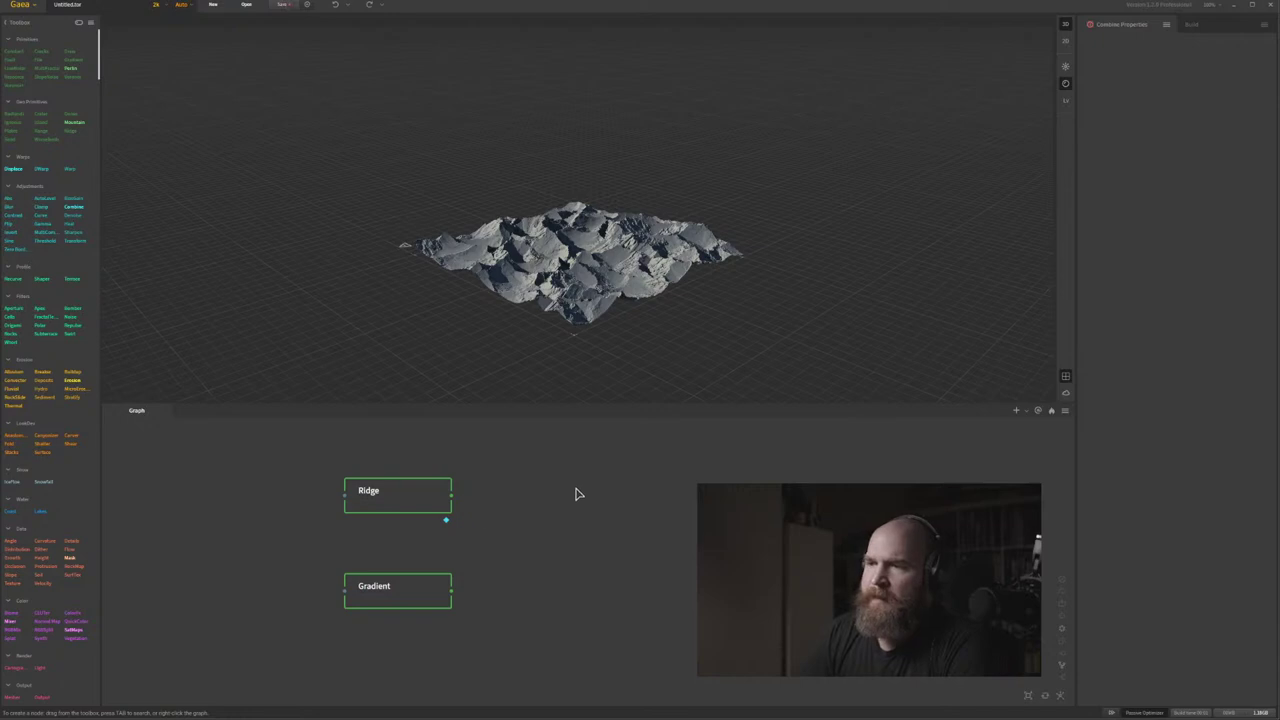
Add a Combine node fed by Ridge, space it farther away, and connect the Gradient to its second input.
{"action": "left_click", "coordinate": [405, 500]}
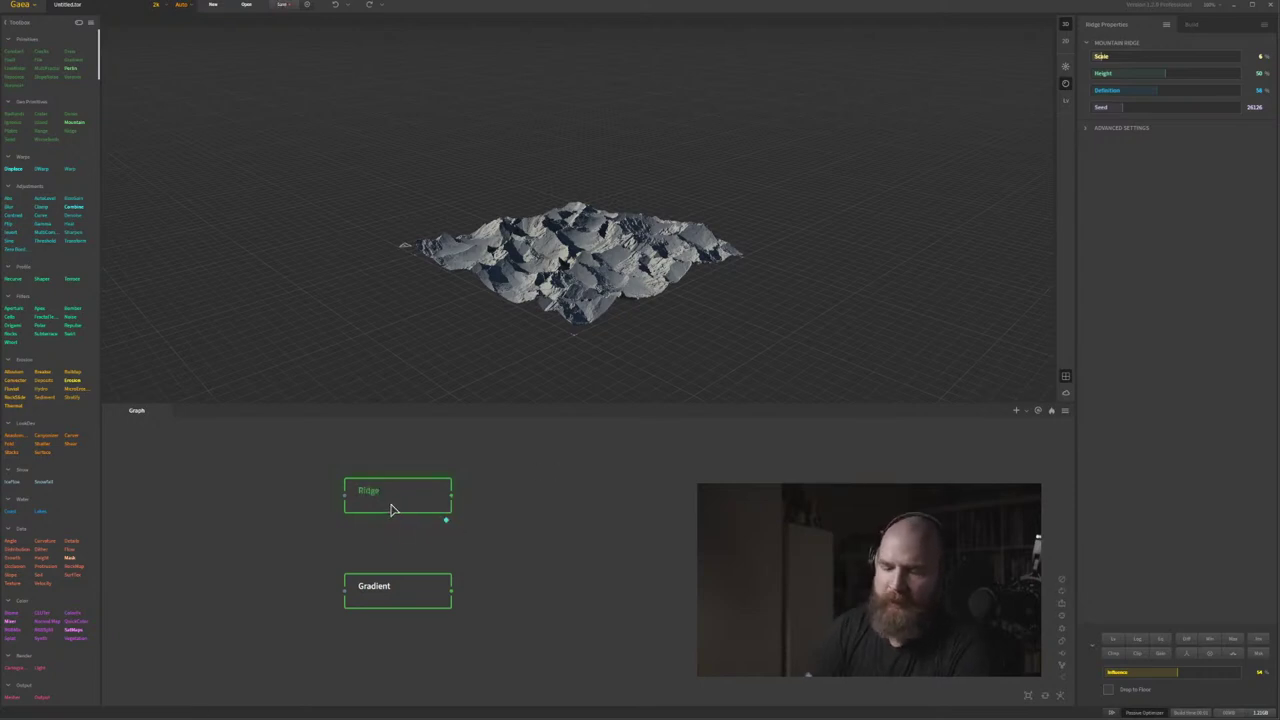
{"action": "type", "text": "combi"}
{"action": "key", "text": "Return"}
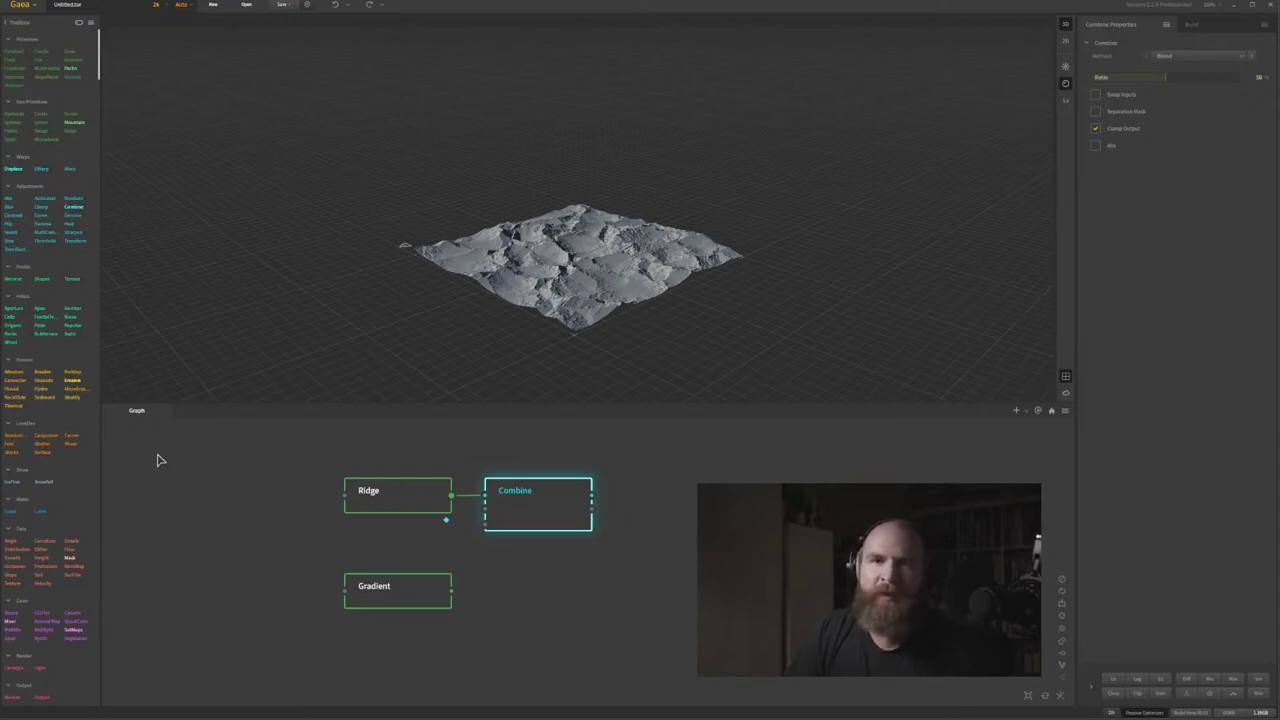
{"action": "left_click_drag", "start_coordinate": [521, 518], "coordinate": [574, 516]}
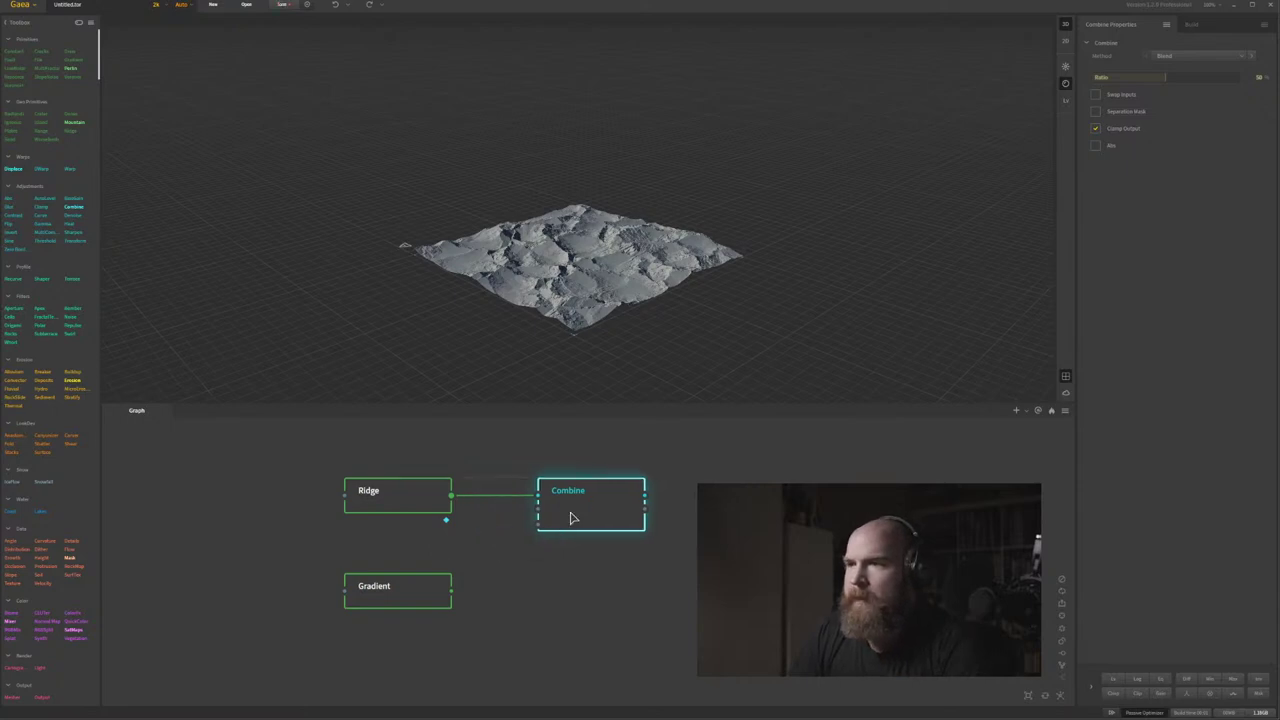
{"action": "left_click_drag", "start_coordinate": [452, 590], "coordinate": [539, 518]}
Examine the combined terrain up close and compare it with the separate Ridge and Gradient outputs.
{"action": "left_click_drag", "start_coordinate": [641, 278], "coordinate": [612, 245]}
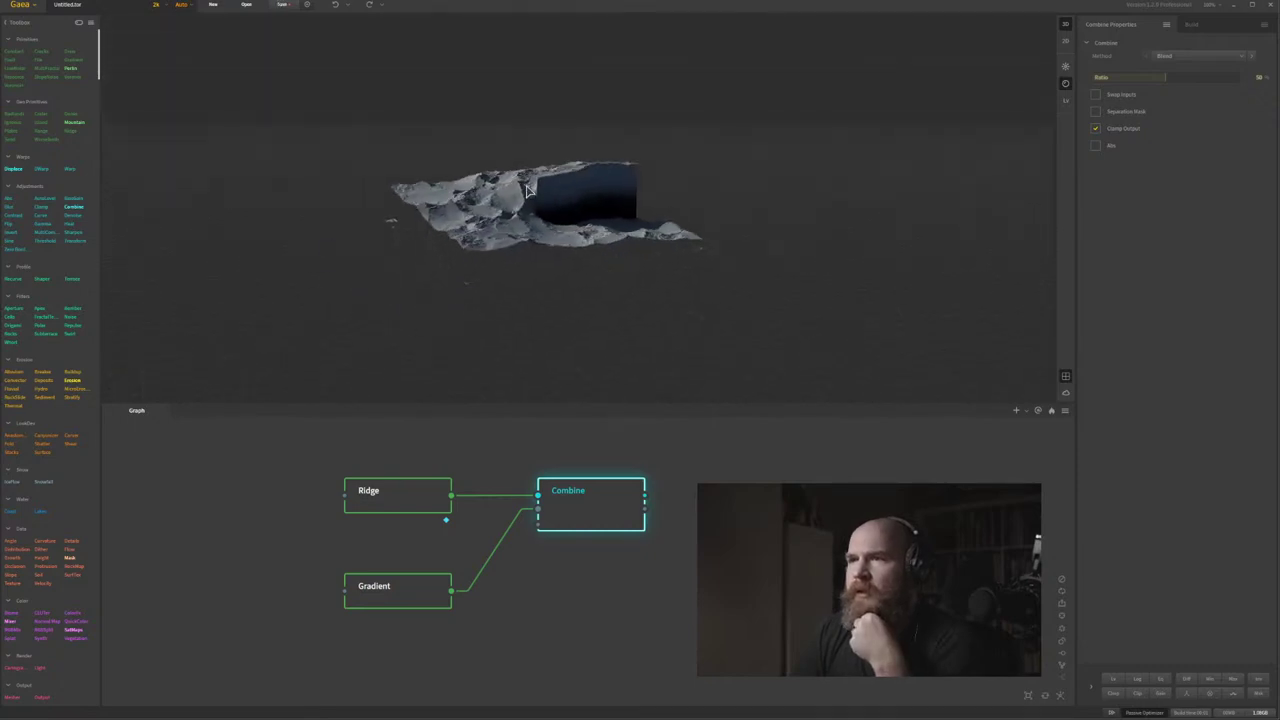
{"action": "scroll", "coordinate": [526, 191], "scroll_direction": "up", "scroll_amount": 5}
{"action": "left_click_drag", "start_coordinate": [487, 221], "coordinate": [561, 223]}
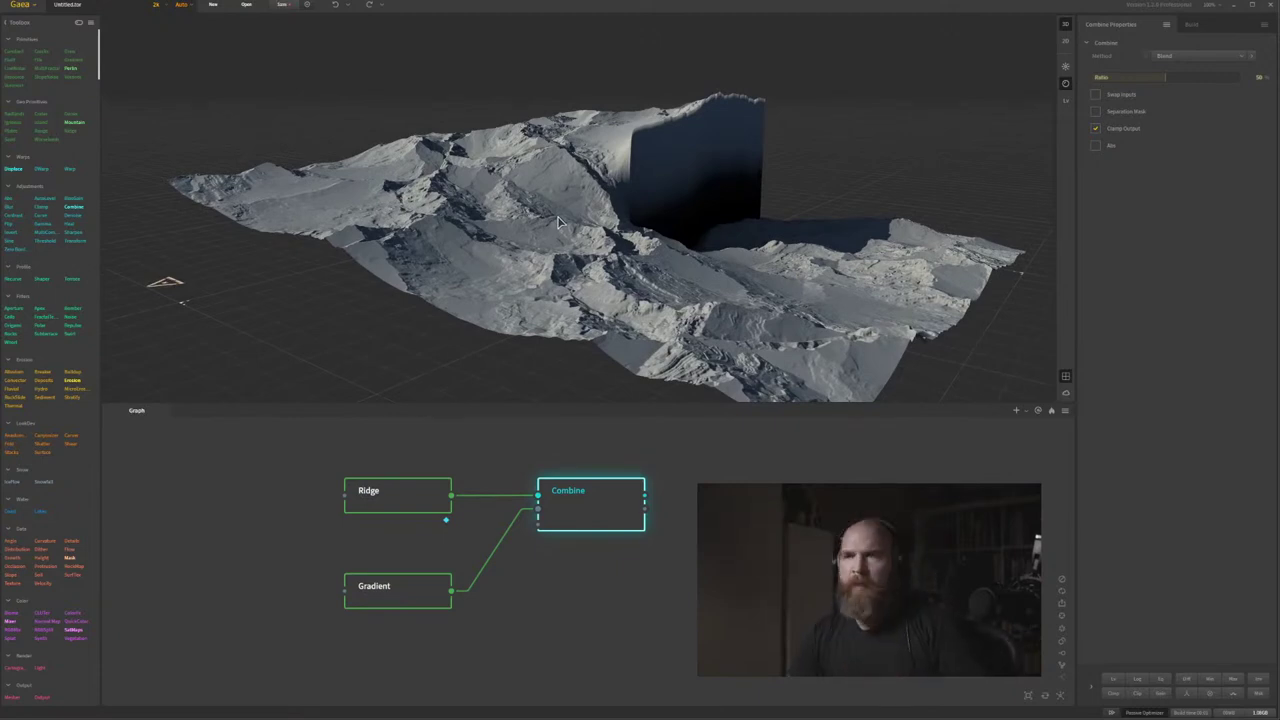
{"action": "left_click_drag", "start_coordinate": [627, 238], "coordinate": [604, 245]}
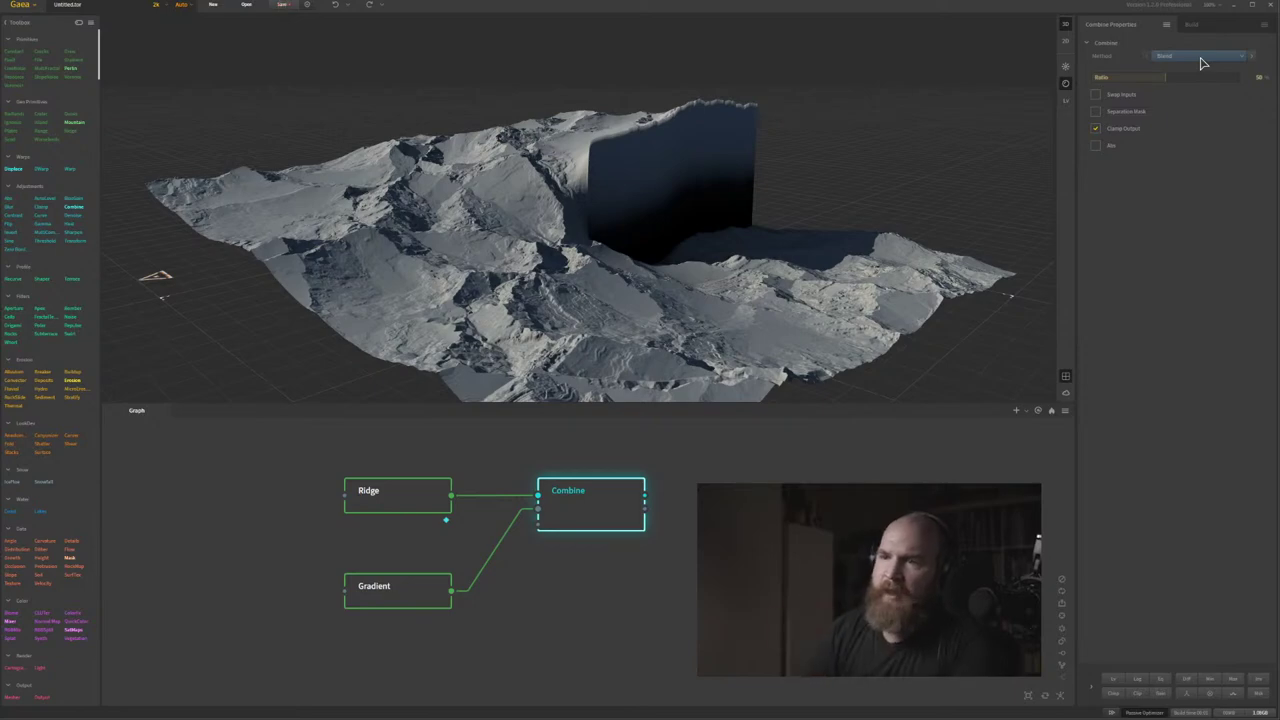
{"action": "left_click", "coordinate": [405, 497]}
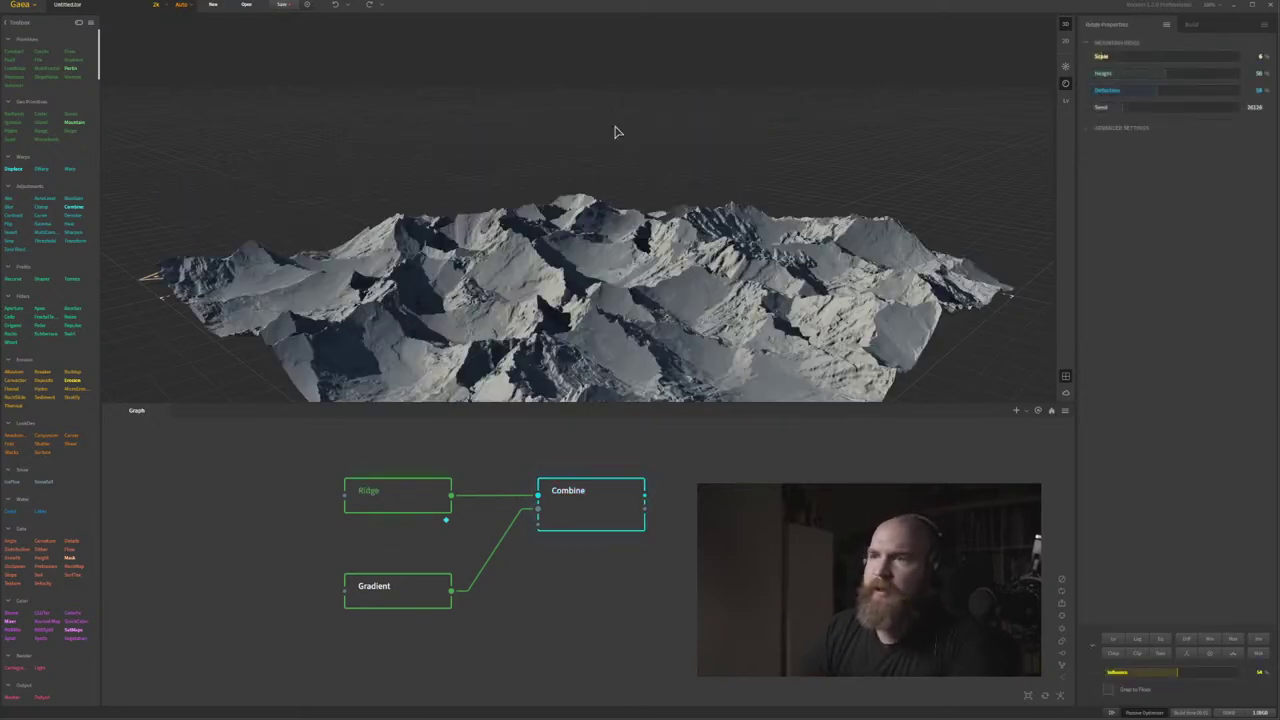
{"action": "left_click", "coordinate": [419, 594]}
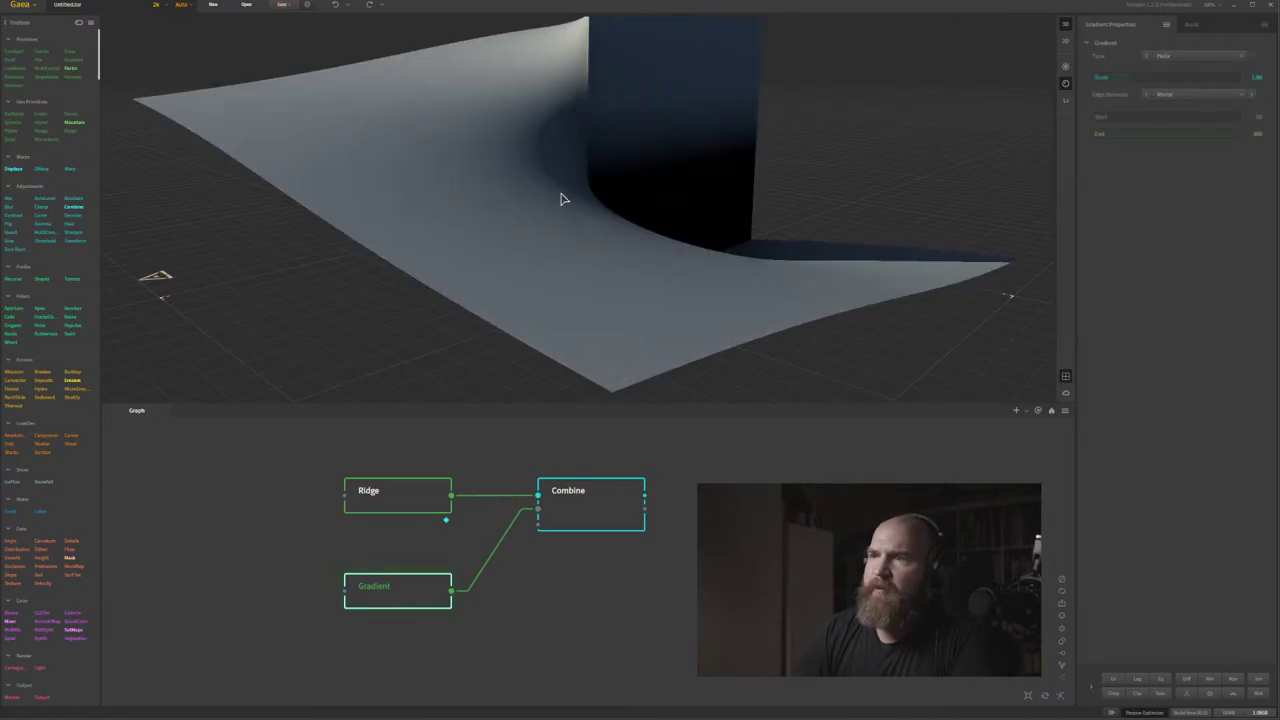
{"action": "left_click", "coordinate": [597, 487]}
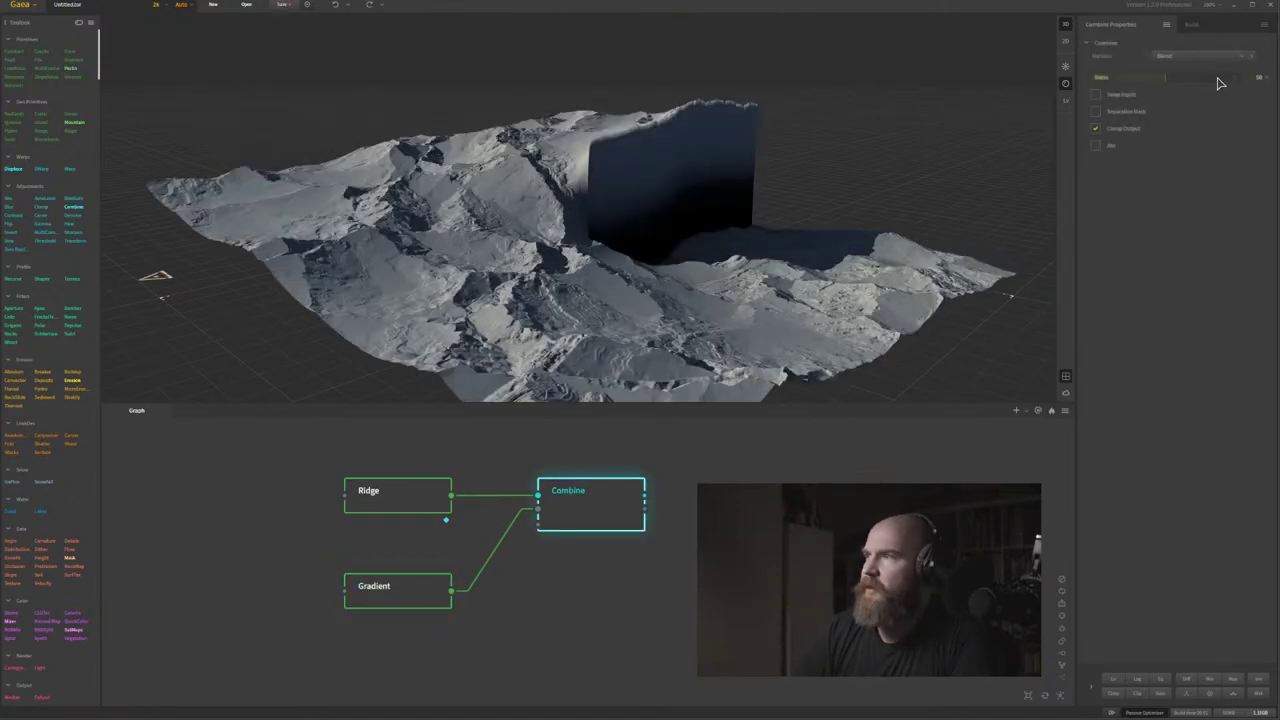
Try the Combine node's blend ratio at 97% and then 7%, viewing the terrain from different angles.
{"action": "left_click", "coordinate": [1234, 76]}
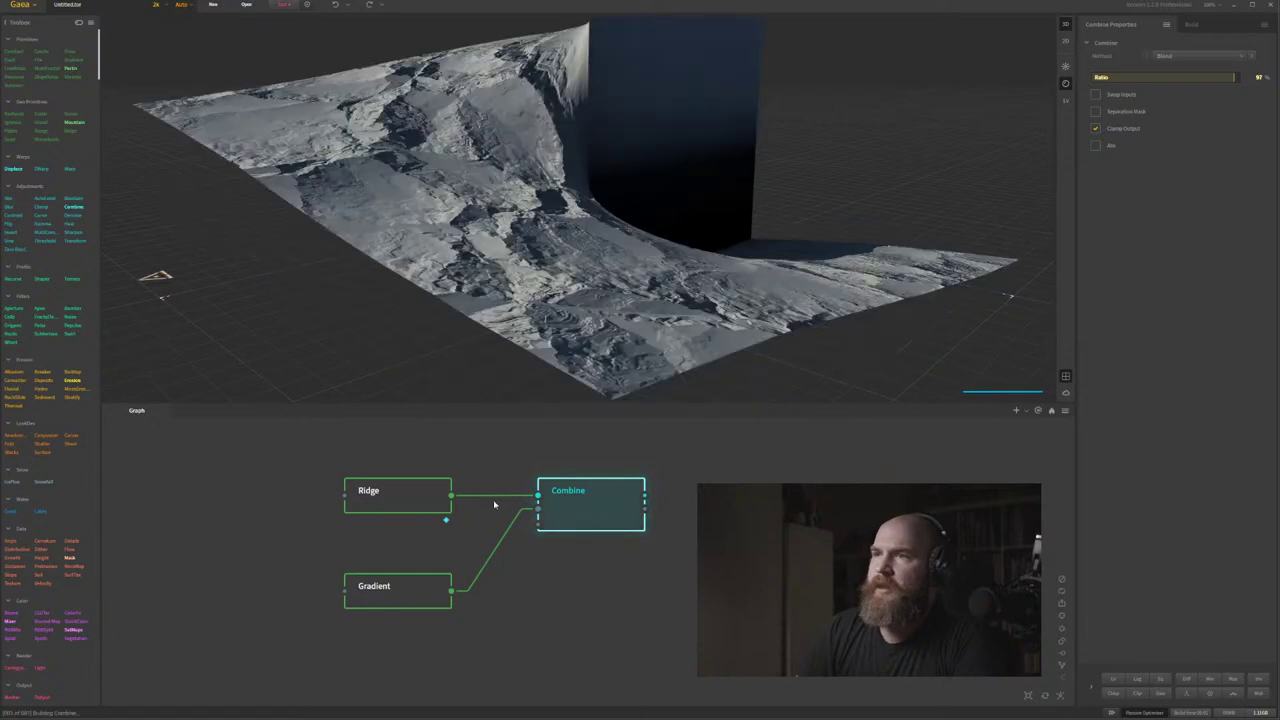
{"action": "left_click_drag", "start_coordinate": [606, 181], "coordinate": [610, 214]}
{"action": "scroll", "coordinate": [610, 214], "scroll_direction": "down", "scroll_amount": 3}
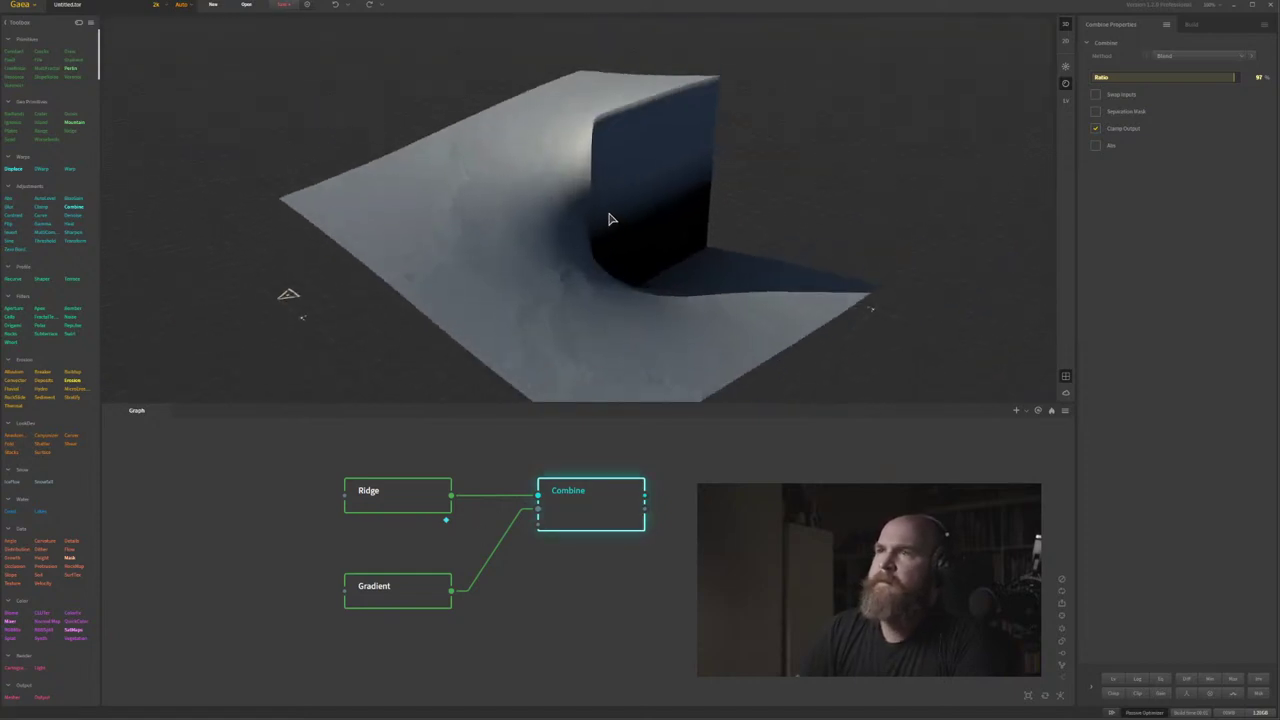
{"action": "left_click", "coordinate": [1103, 77]}
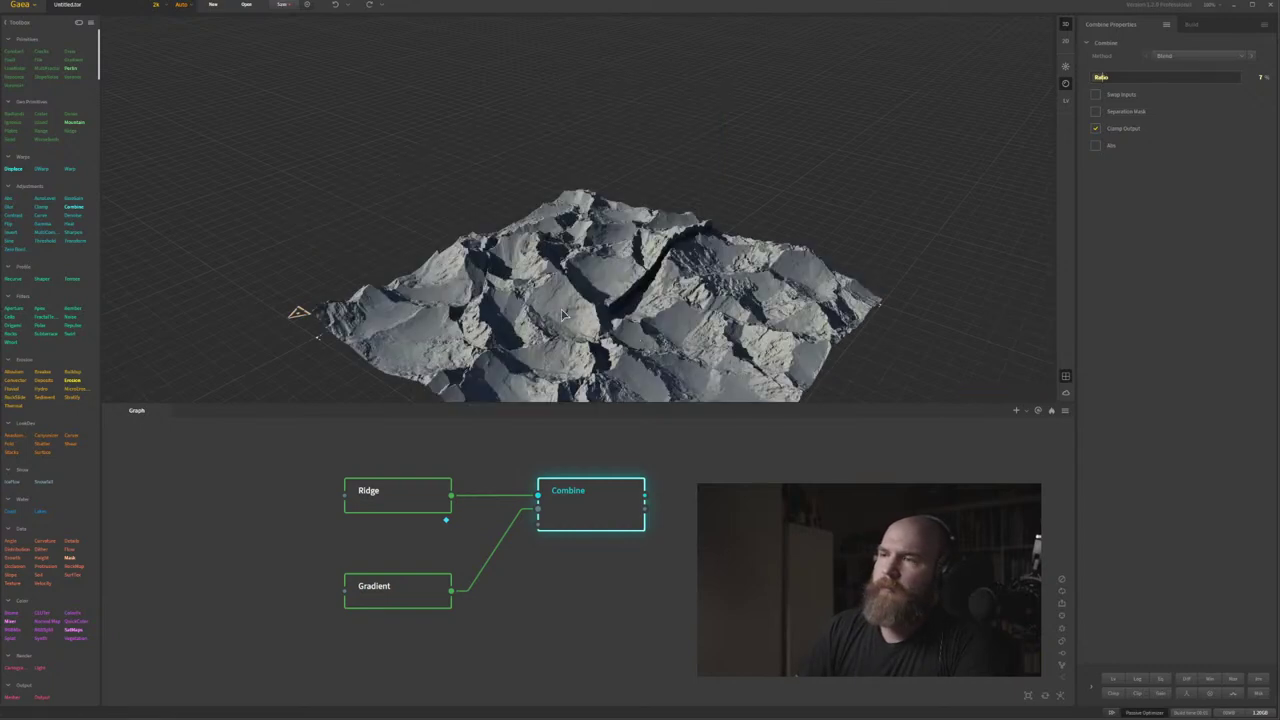
{"action": "left_click_drag", "start_coordinate": [561, 309], "coordinate": [545, 289]}
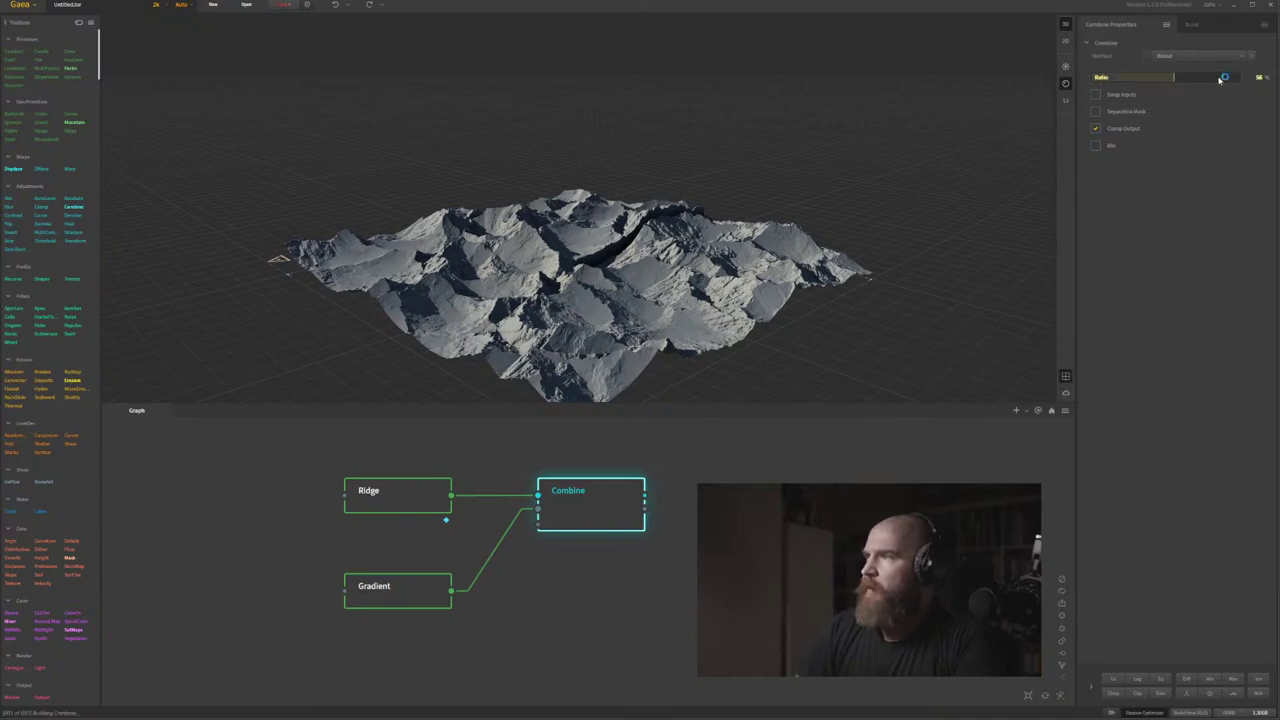
Set the Combine method to Screen with a ratio of 97%.
{"action": "left_click", "coordinate": [1236, 62]}
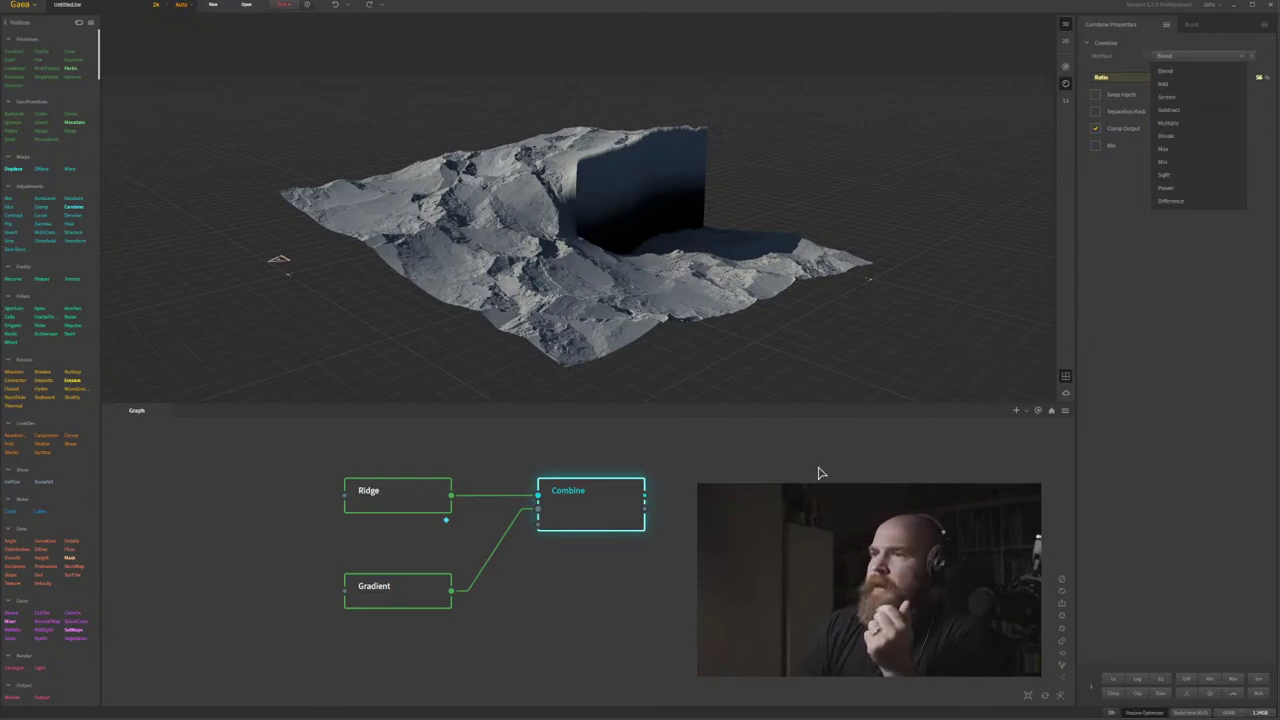
{"action": "left_click", "coordinate": [1187, 97]}
{"action": "left_click", "coordinate": [1231, 79]}
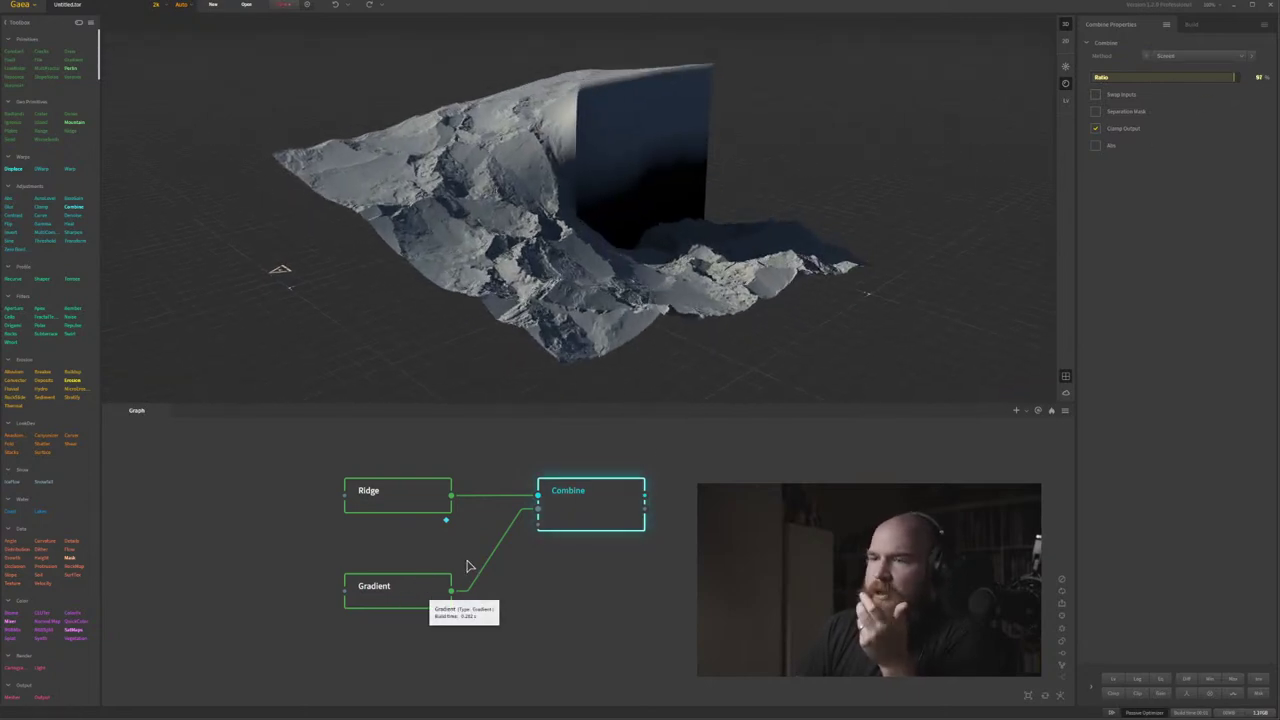
Compare the separate Gradient and Ridge outputs with the Screen-combined terrain.
{"action": "left_click_drag", "start_coordinate": [408, 590], "coordinate": [434, 580]}
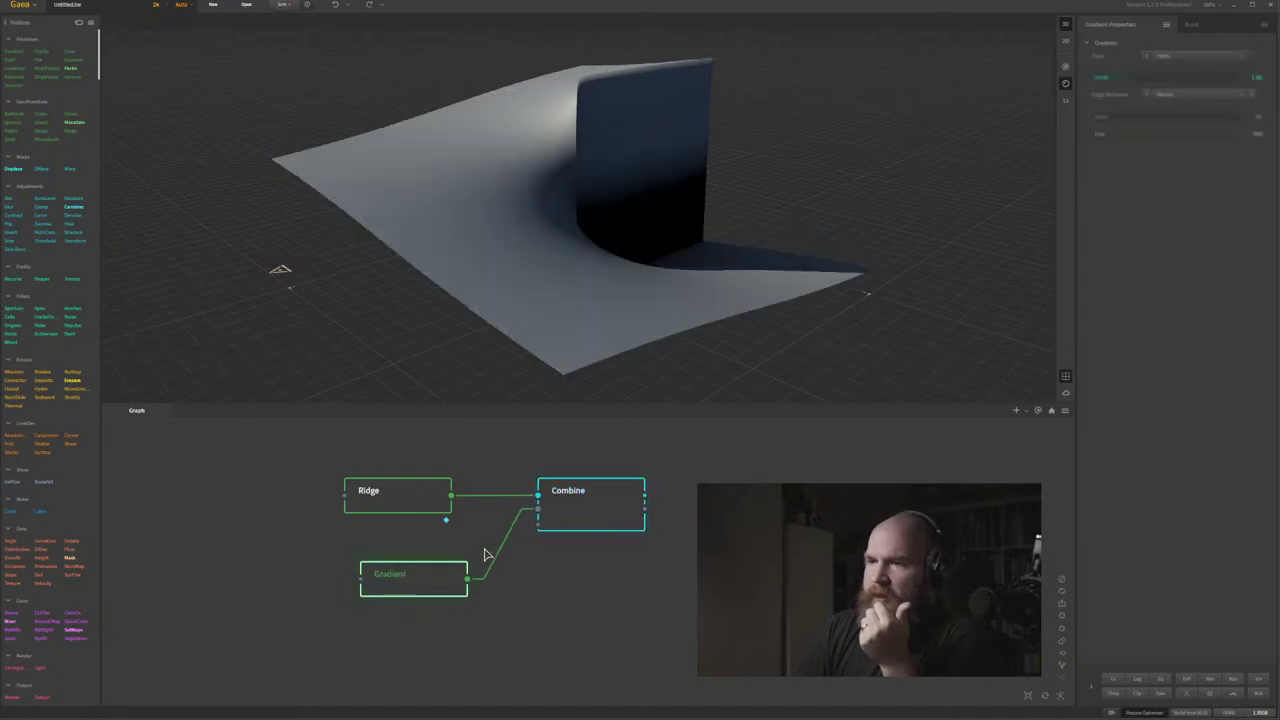
{"action": "left_click", "coordinate": [414, 504]}
{"action": "left_click", "coordinate": [572, 512]}
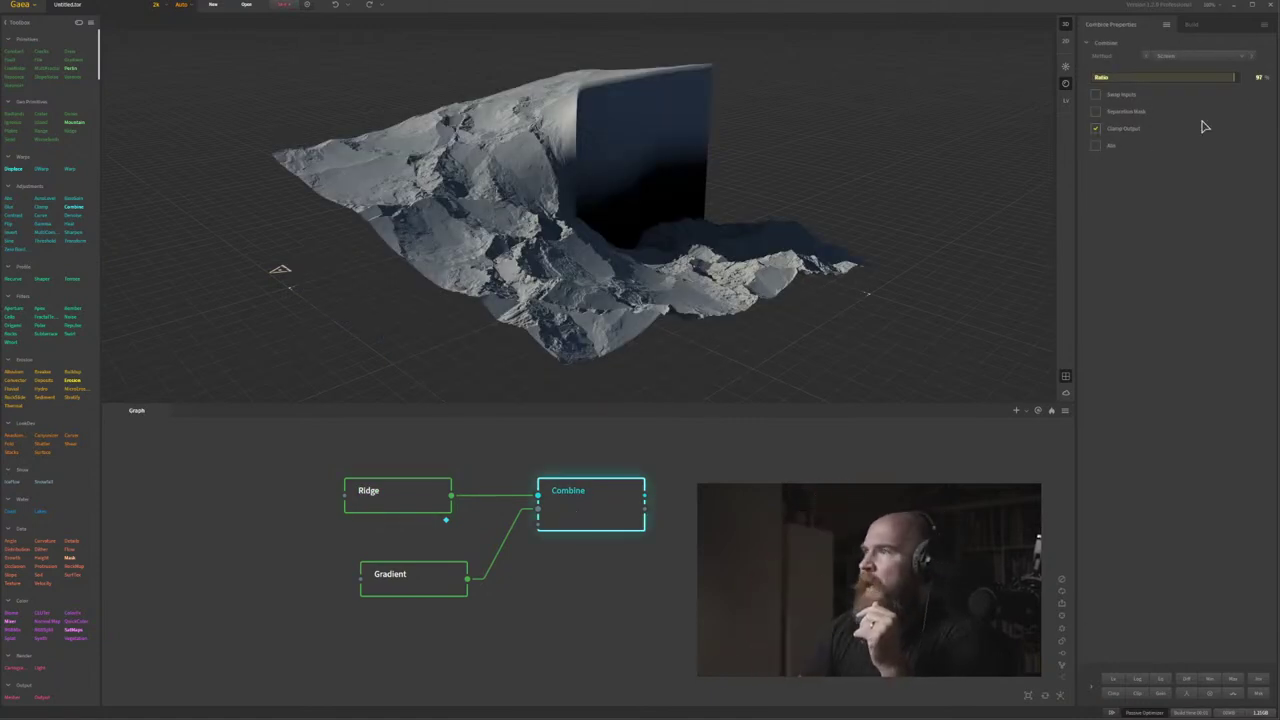
Try the Add method on the Combine node, then set the method to Max.
{"action": "left_click", "coordinate": [1244, 58]}
{"action": "left_click", "coordinate": [1165, 83]}
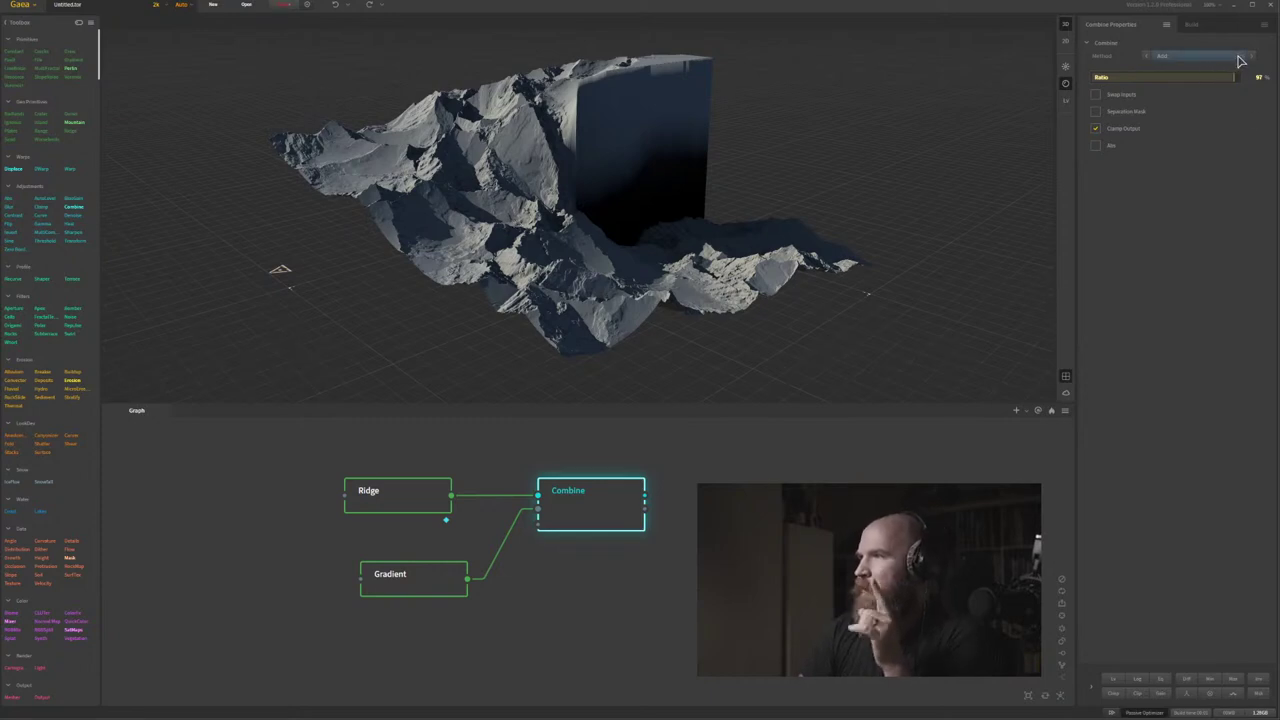
{"action": "left_click", "coordinate": [1243, 61]}
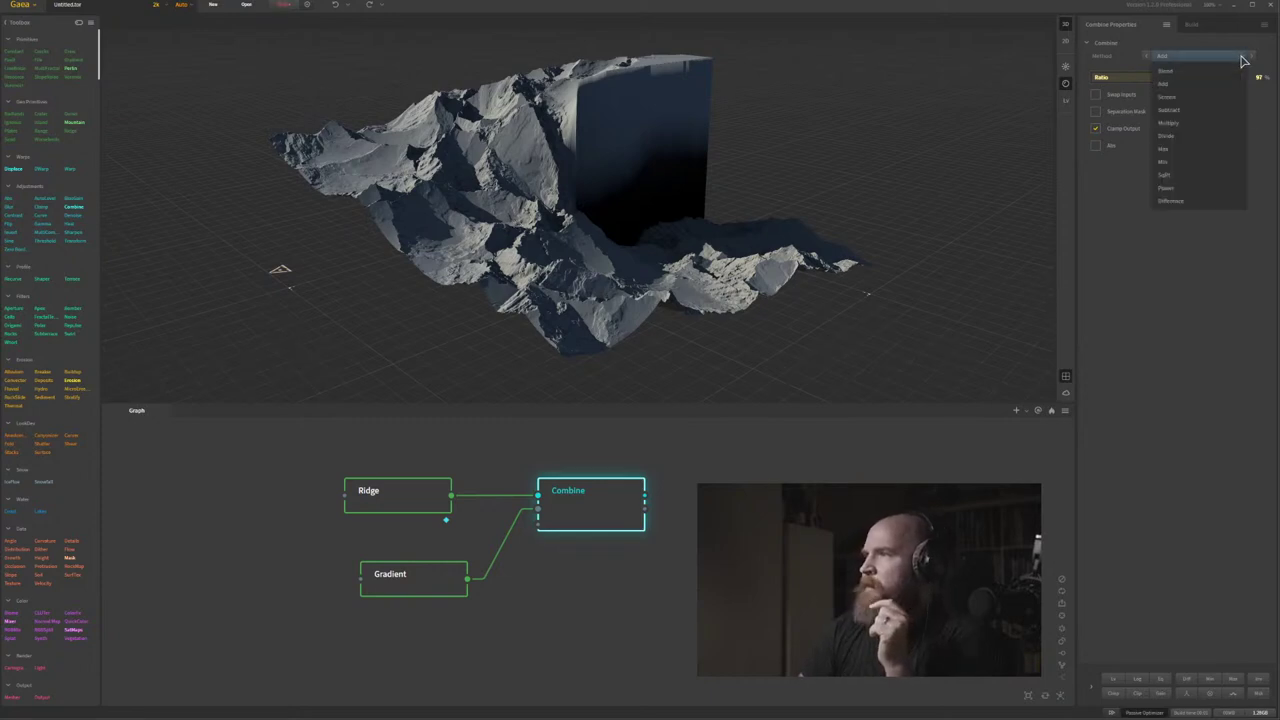
{"action": "left_click", "coordinate": [1200, 148]}
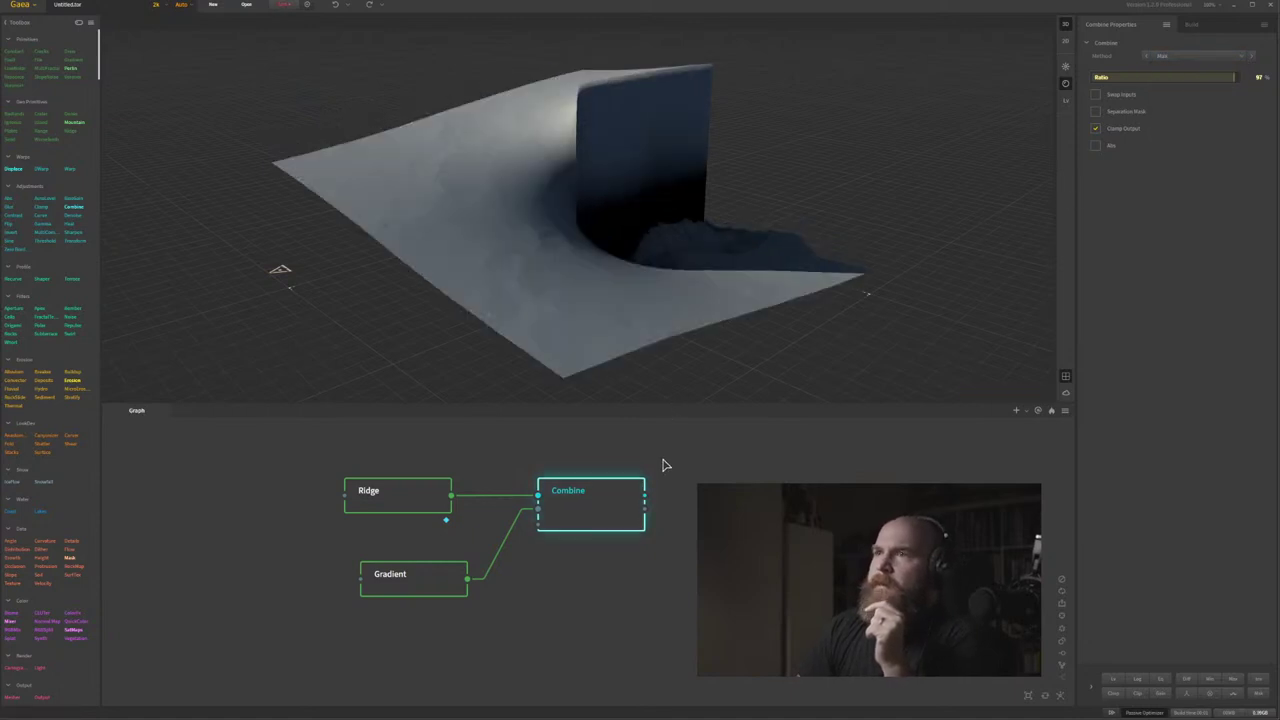
{"action": "left_click_drag", "start_coordinate": [571, 276], "coordinate": [576, 259]}
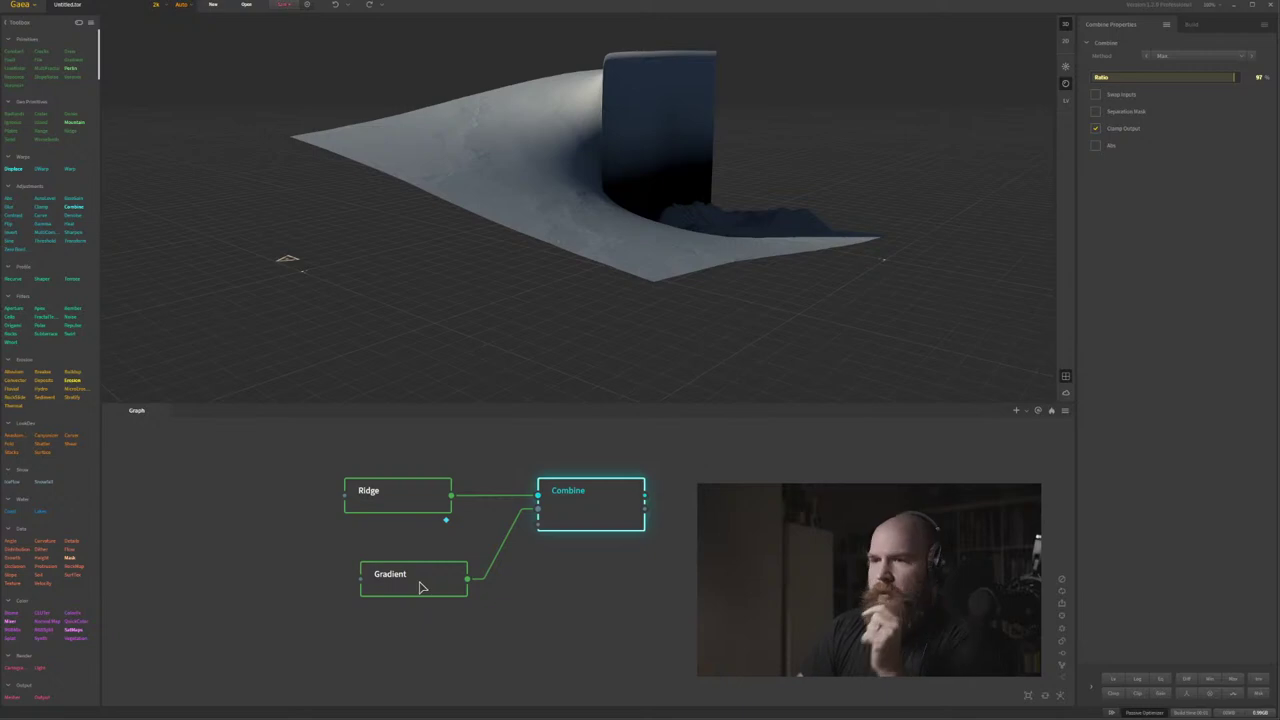
Move the Gradient and Ridge nodes farther from Combine, keeping them aligned, and compare the heights of their outputs.
{"action": "left_click_drag", "start_coordinate": [420, 587], "coordinate": [336, 589]}
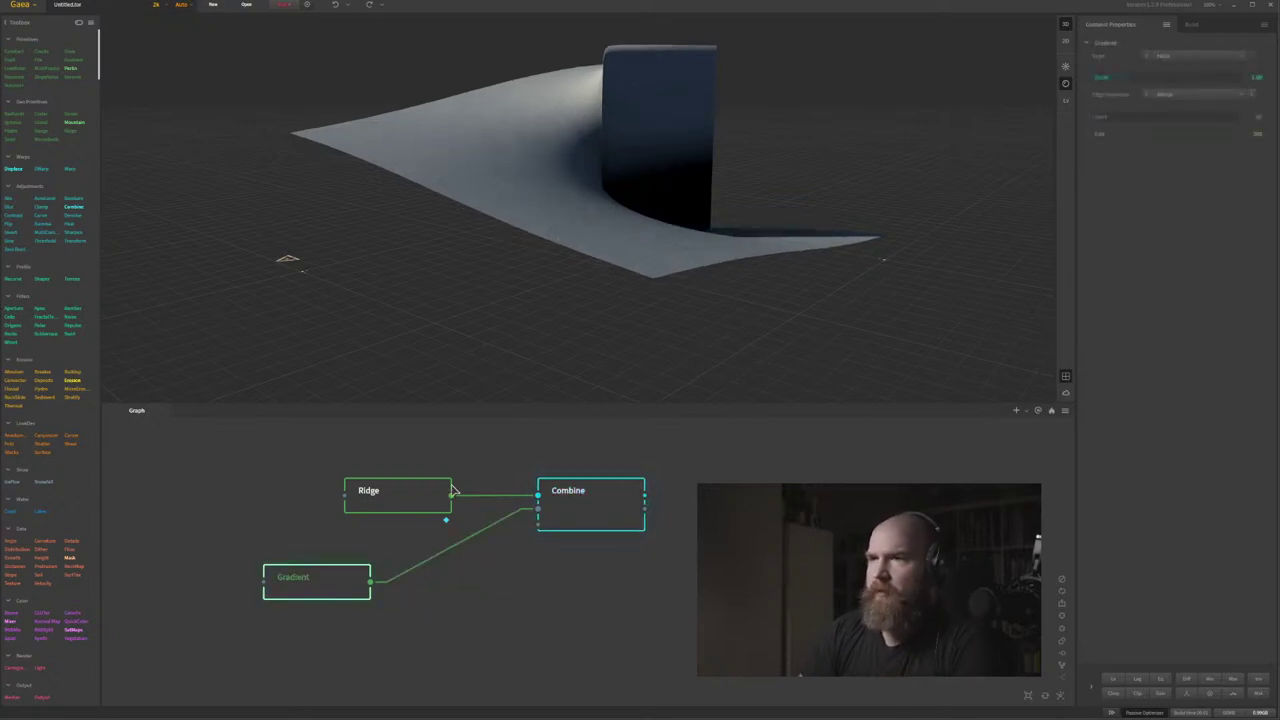
{"action": "left_click_drag", "start_coordinate": [396, 489], "coordinate": [322, 493]}
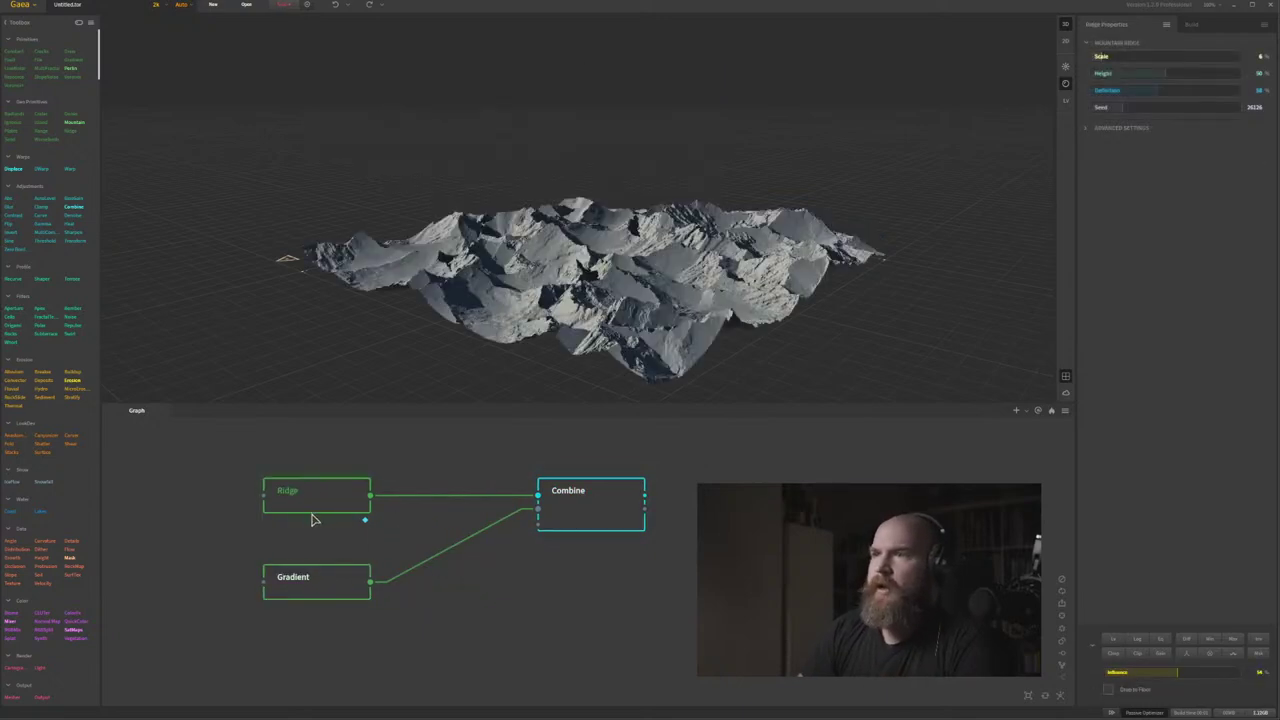
{"action": "left_click", "coordinate": [308, 589]}
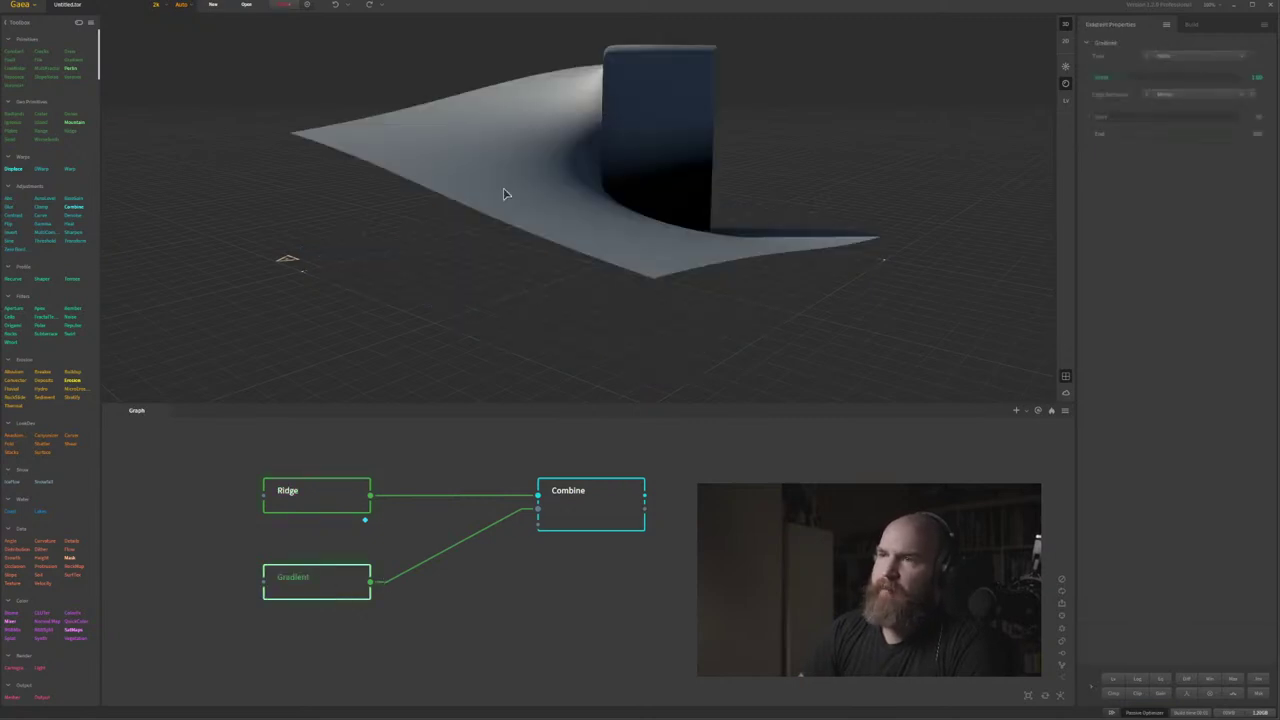
{"action": "left_click", "coordinate": [308, 510]}
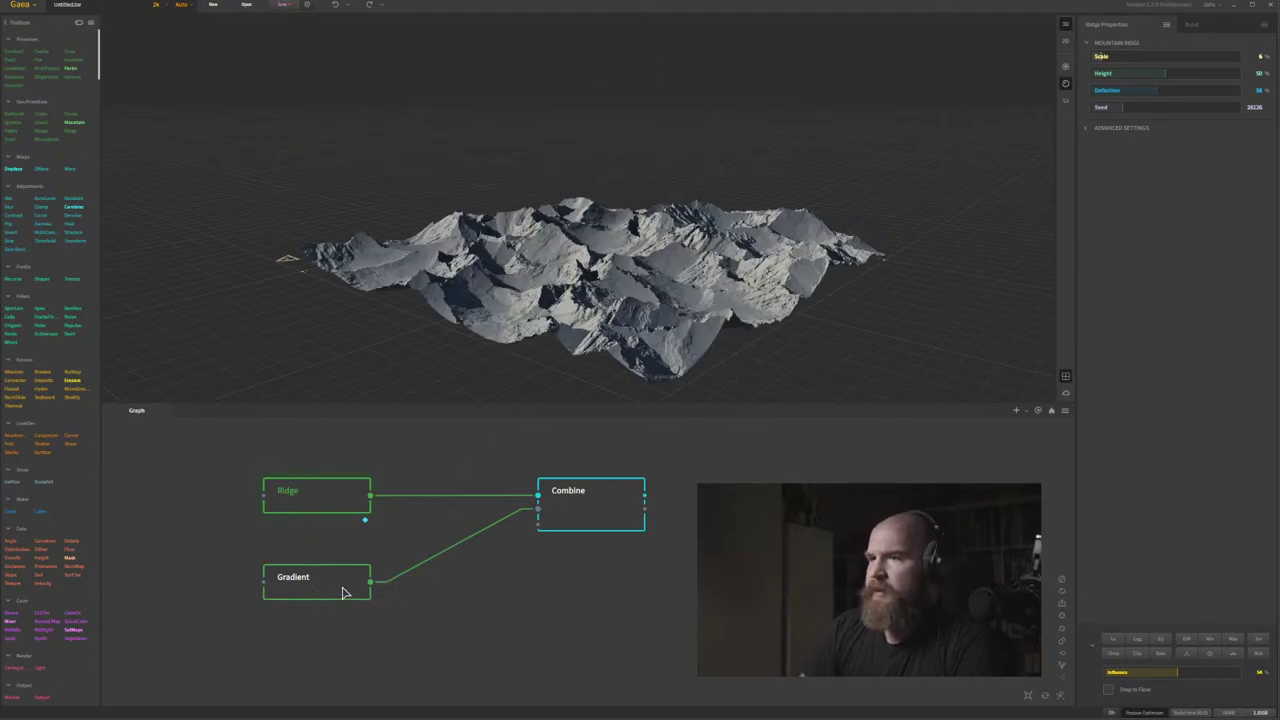
{"action": "left_click", "coordinate": [342, 593]}
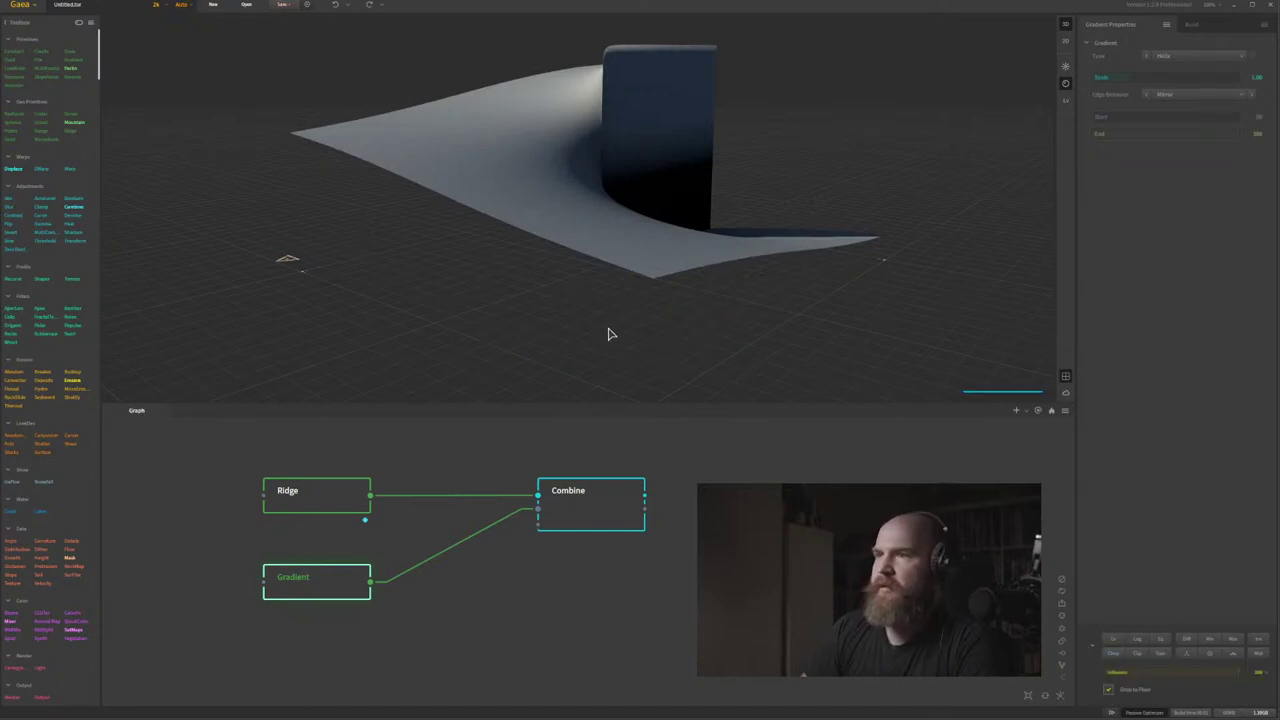
{"action": "left_click_drag", "start_coordinate": [543, 262], "coordinate": [577, 202]}
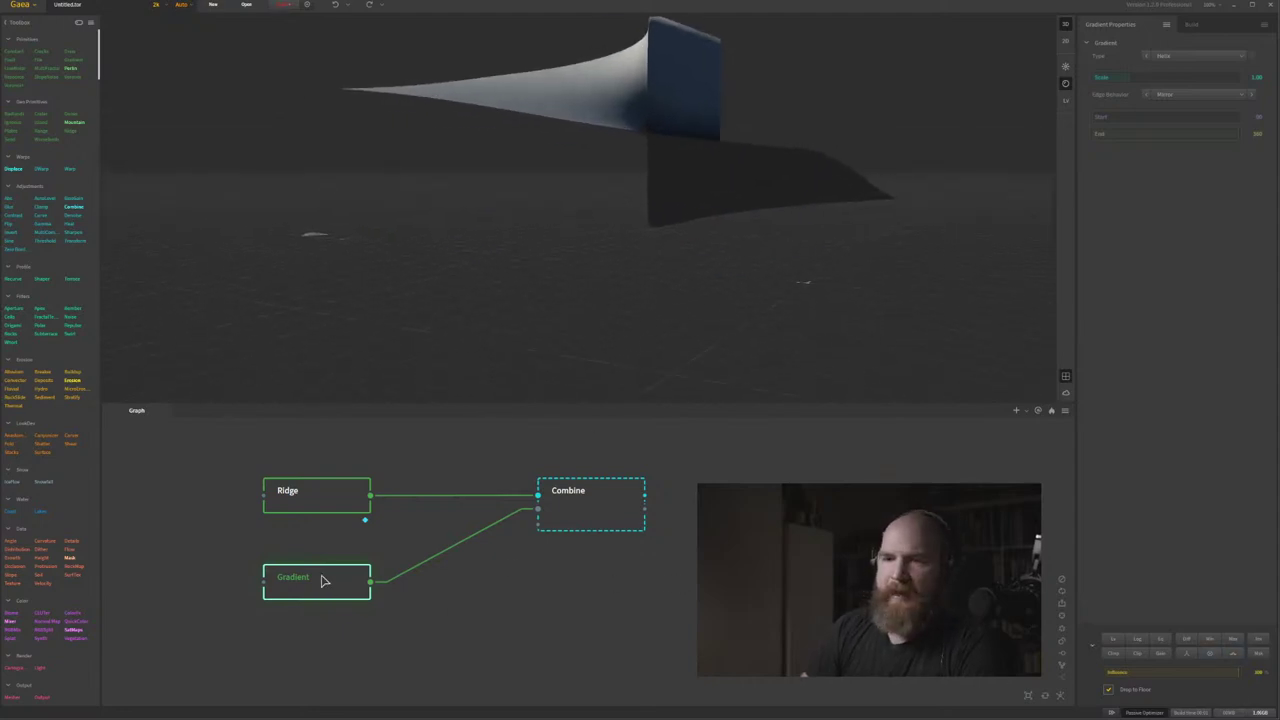
Add a BiasGain node after Gradient, move Combine farther away, and connect BiasGain to Combine's second input.
{"action": "key", "text": "Tab"}
{"action": "type", "text": "bia"}
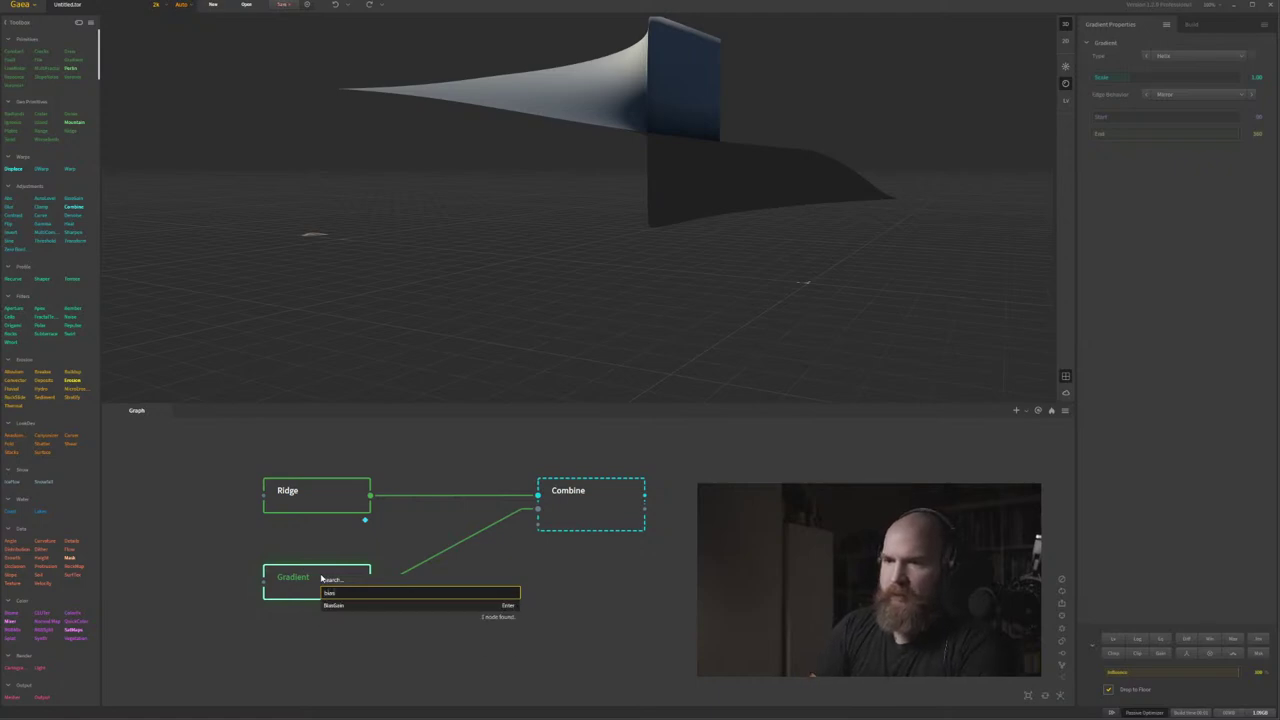
{"action": "type", "text": "s"}
{"action": "key", "text": "Return"}
{"action": "left_click", "coordinate": [648, 497]}
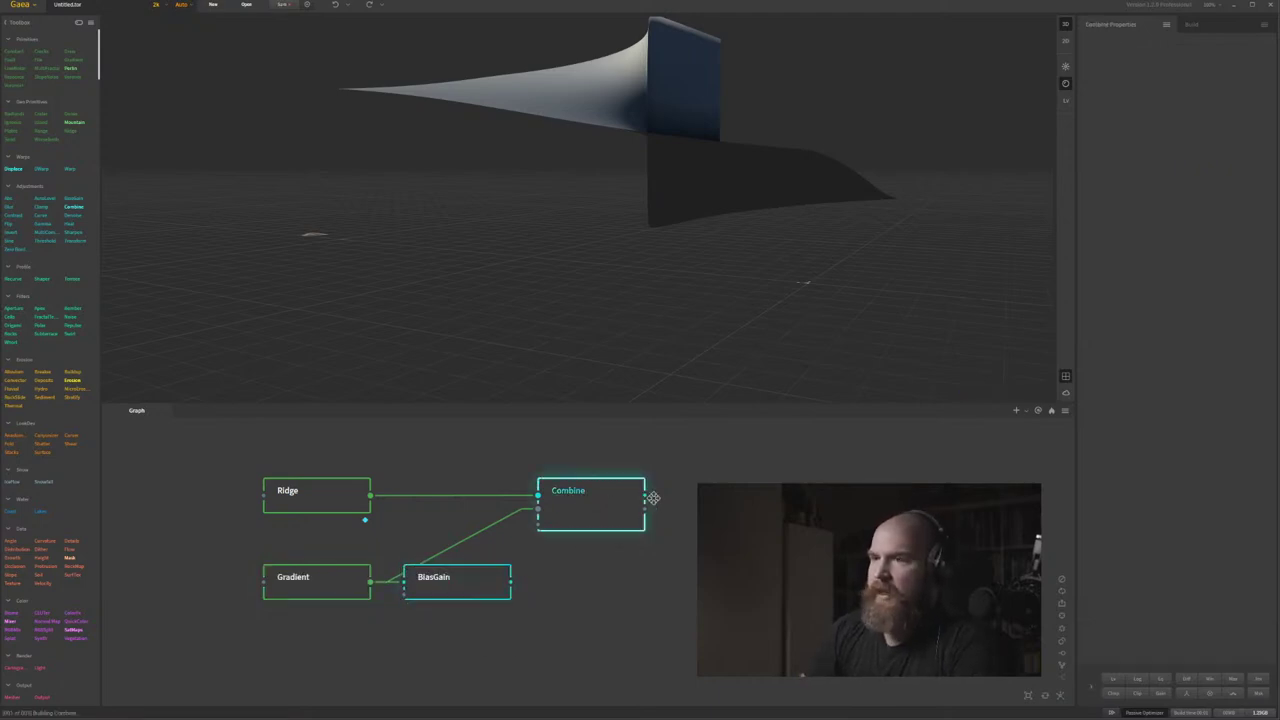
{"action": "left_click_drag", "start_coordinate": [652, 497], "coordinate": [746, 497]}
{"action": "left_click_drag", "start_coordinate": [511, 581], "coordinate": [632, 513]}
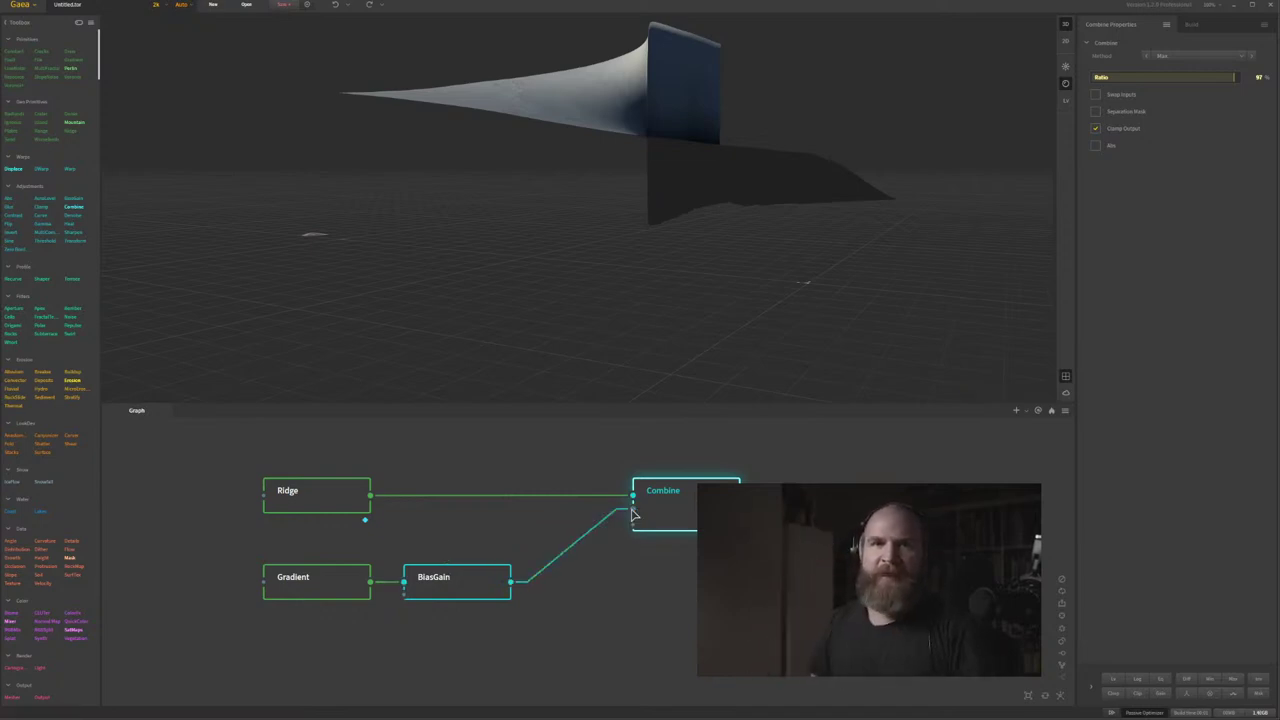
Set the Gradient's BiasGain node to a bias of -54% and an intensity of about -39%.
{"action": "left_click", "coordinate": [459, 579]}
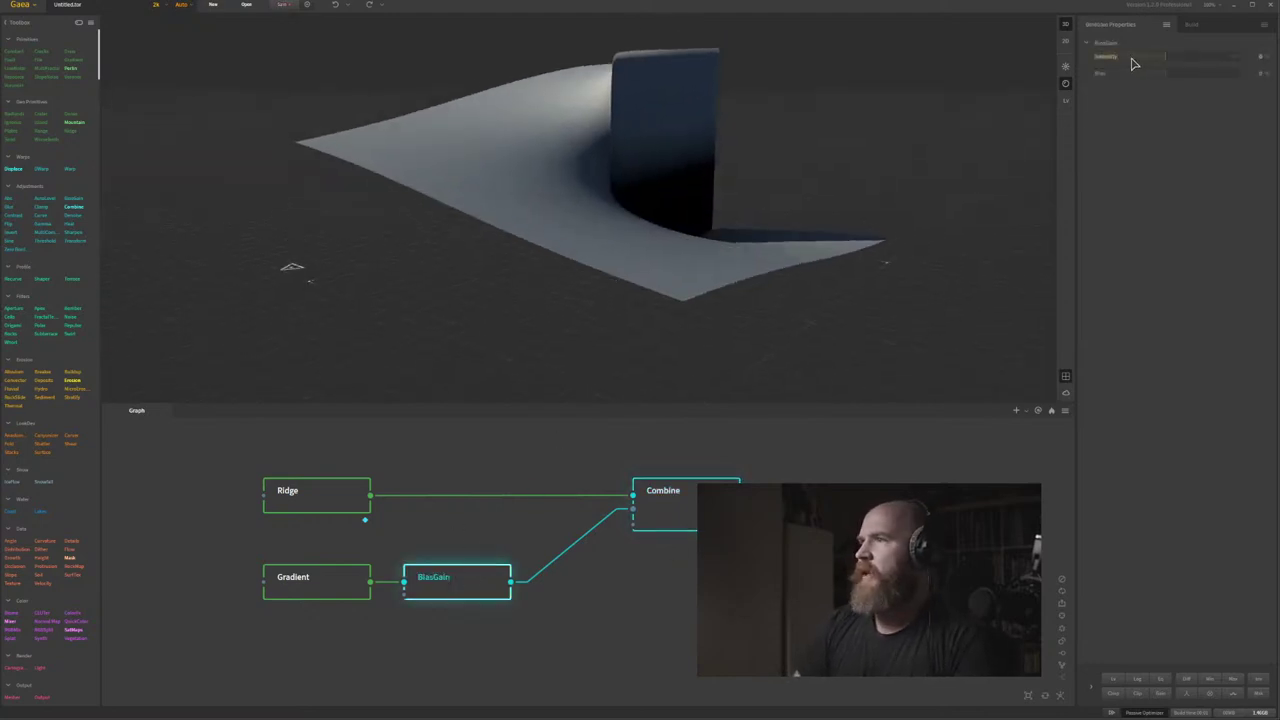
{"action": "left_click_drag", "start_coordinate": [718, 242], "coordinate": [925, 149]}
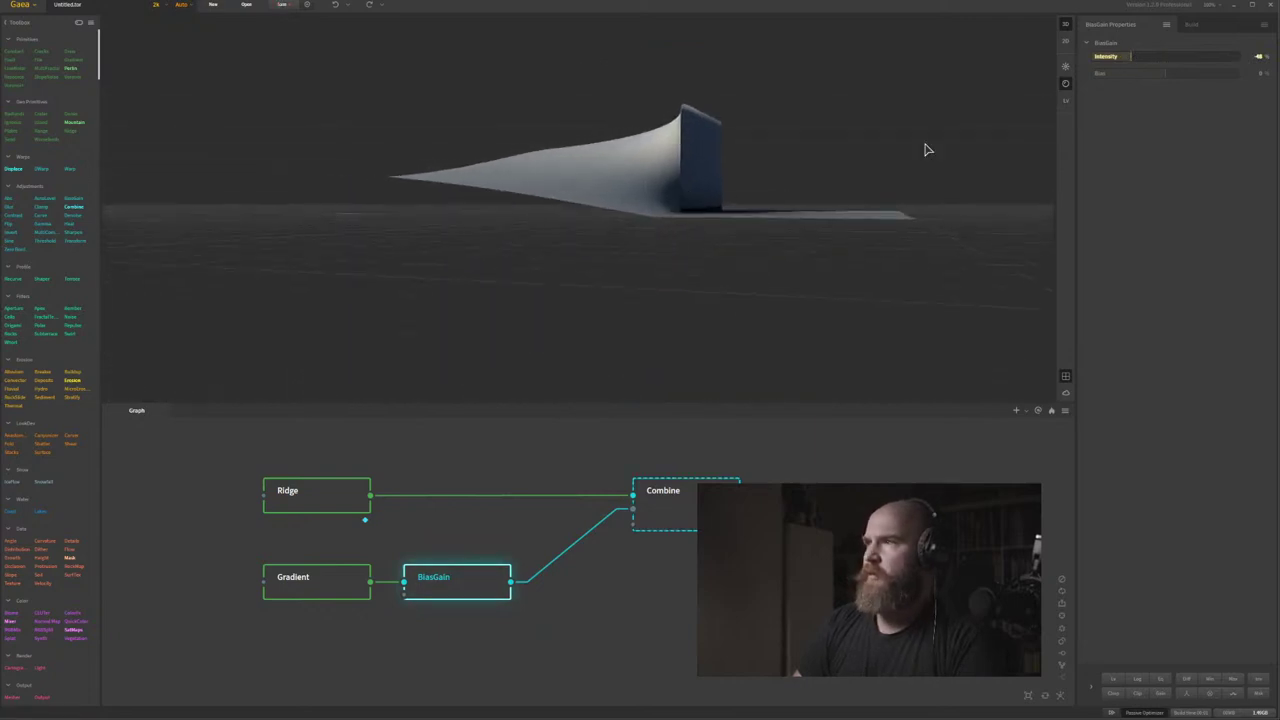
{"action": "left_click", "coordinate": [1182, 57]}
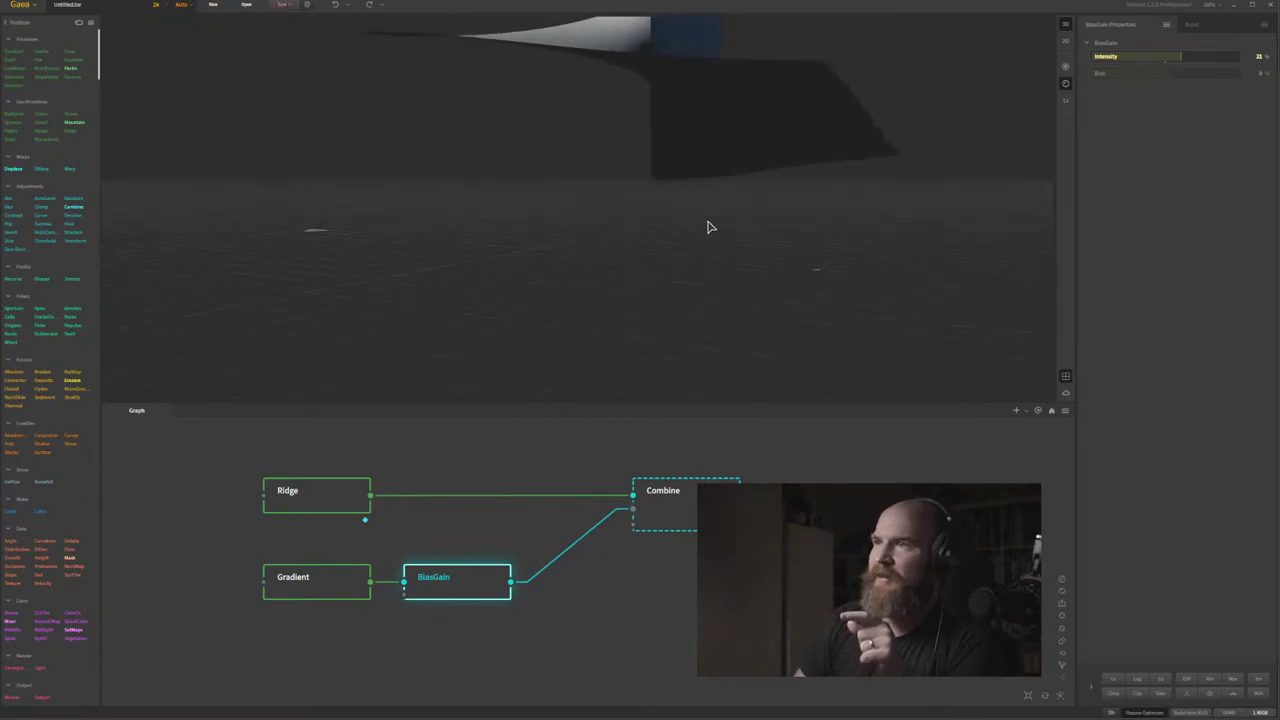
{"action": "left_click", "coordinate": [1145, 74]}
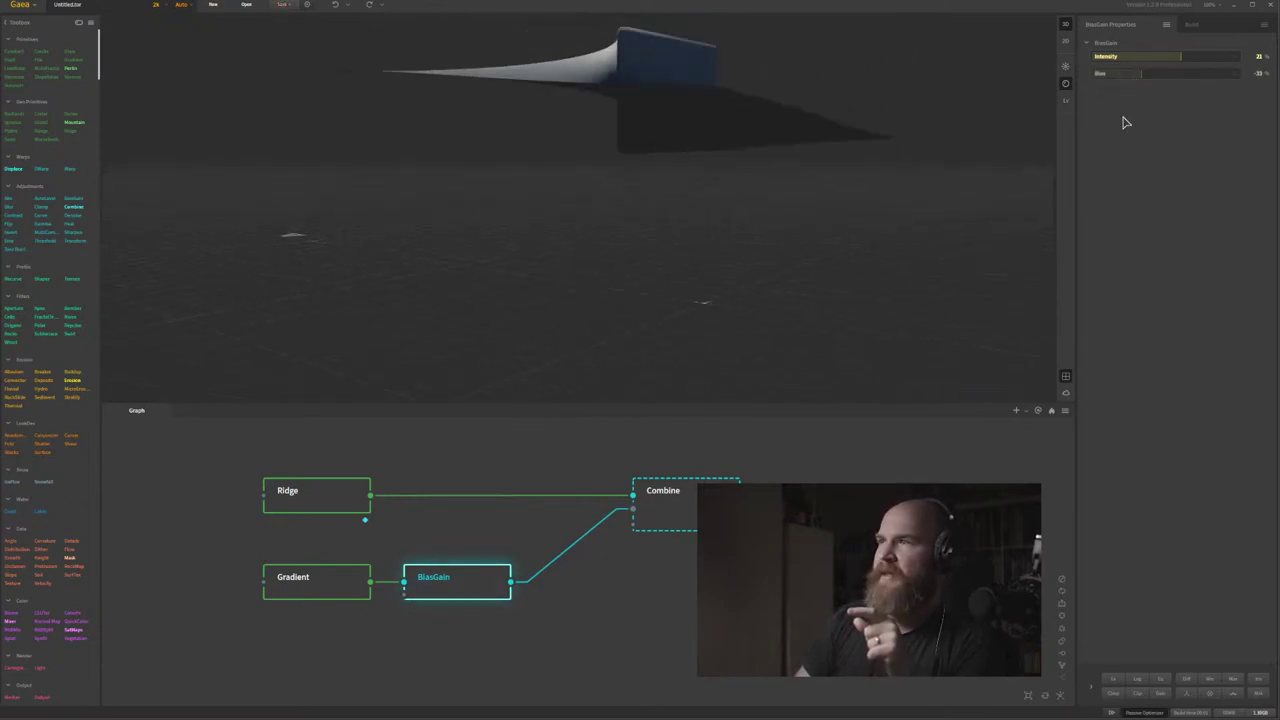
{"action": "left_click", "coordinate": [1125, 74]}
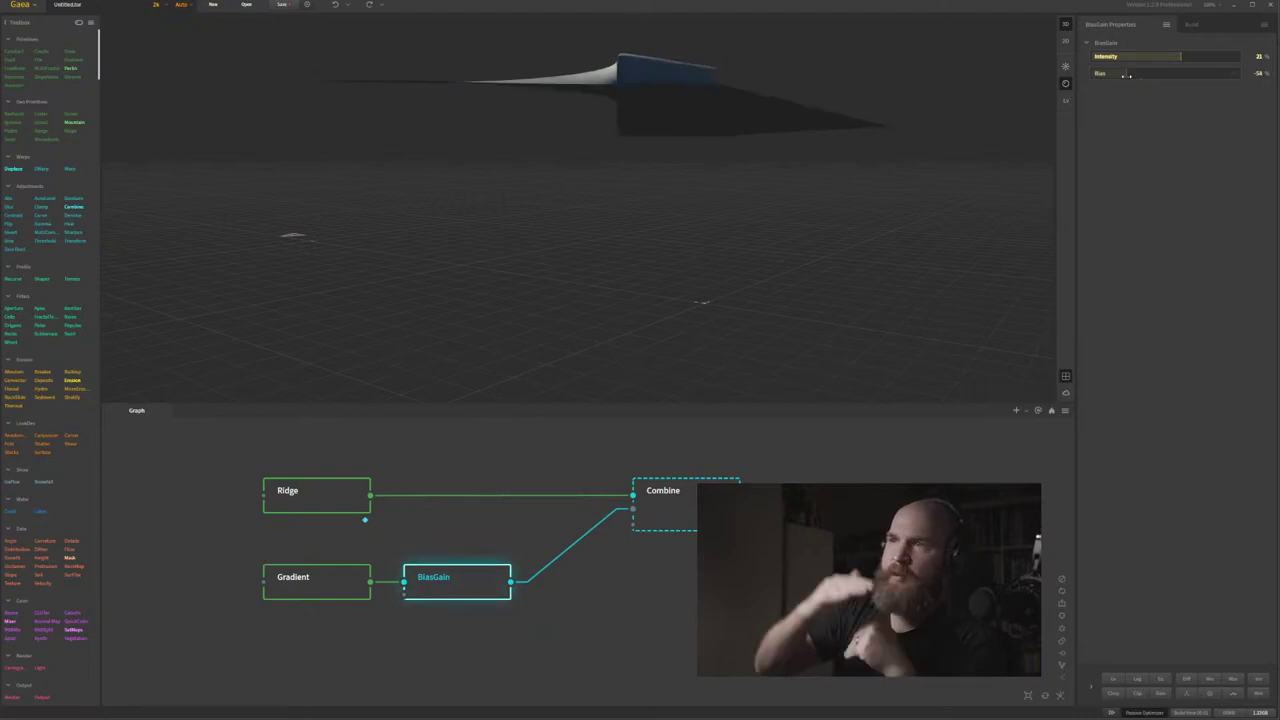
{"action": "left_click", "coordinate": [1137, 58]}
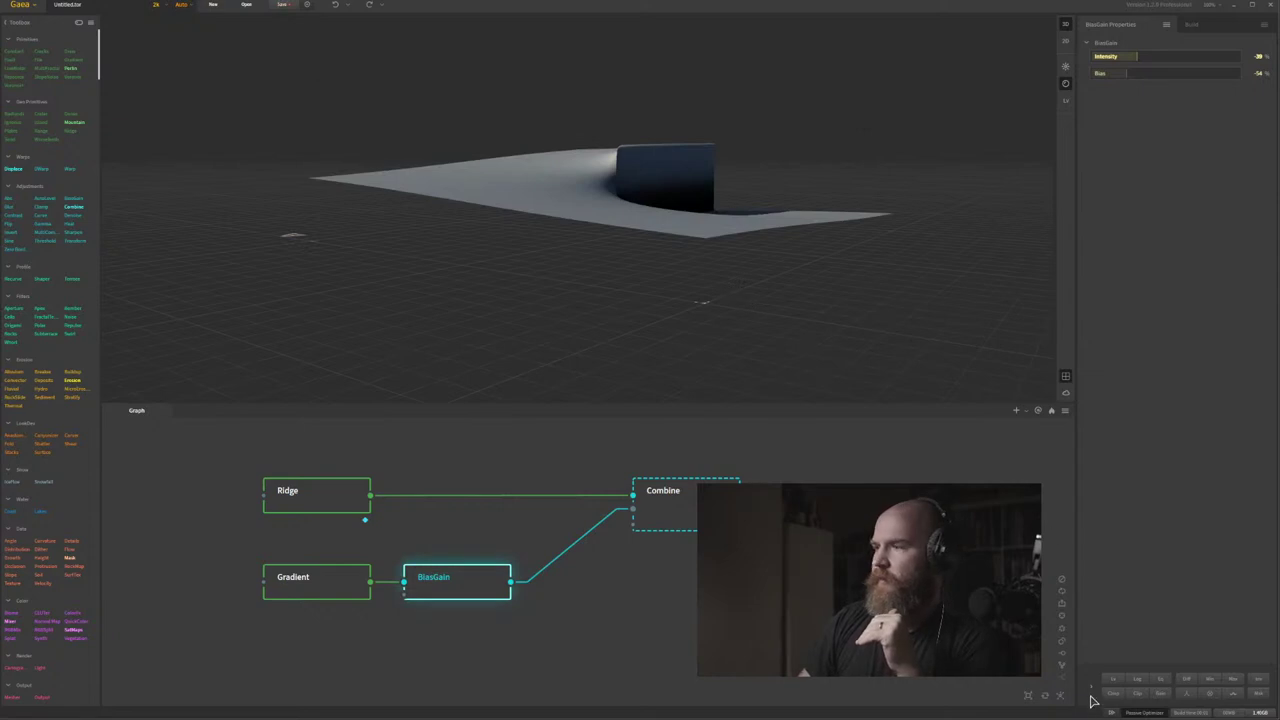
Compare the Ridge terrain's height with the flattened BiasGain output from a low viewing angle.
{"action": "left_click", "coordinate": [340, 508]}
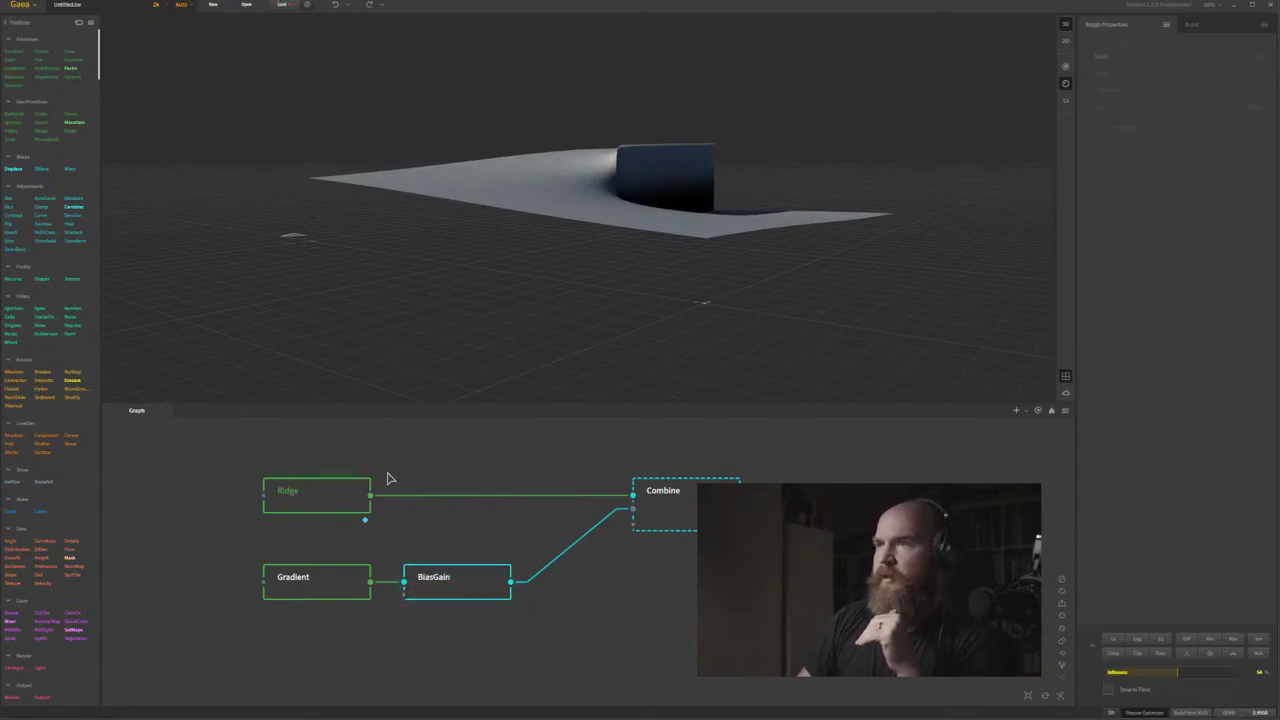
{"action": "left_click", "coordinate": [455, 598]}
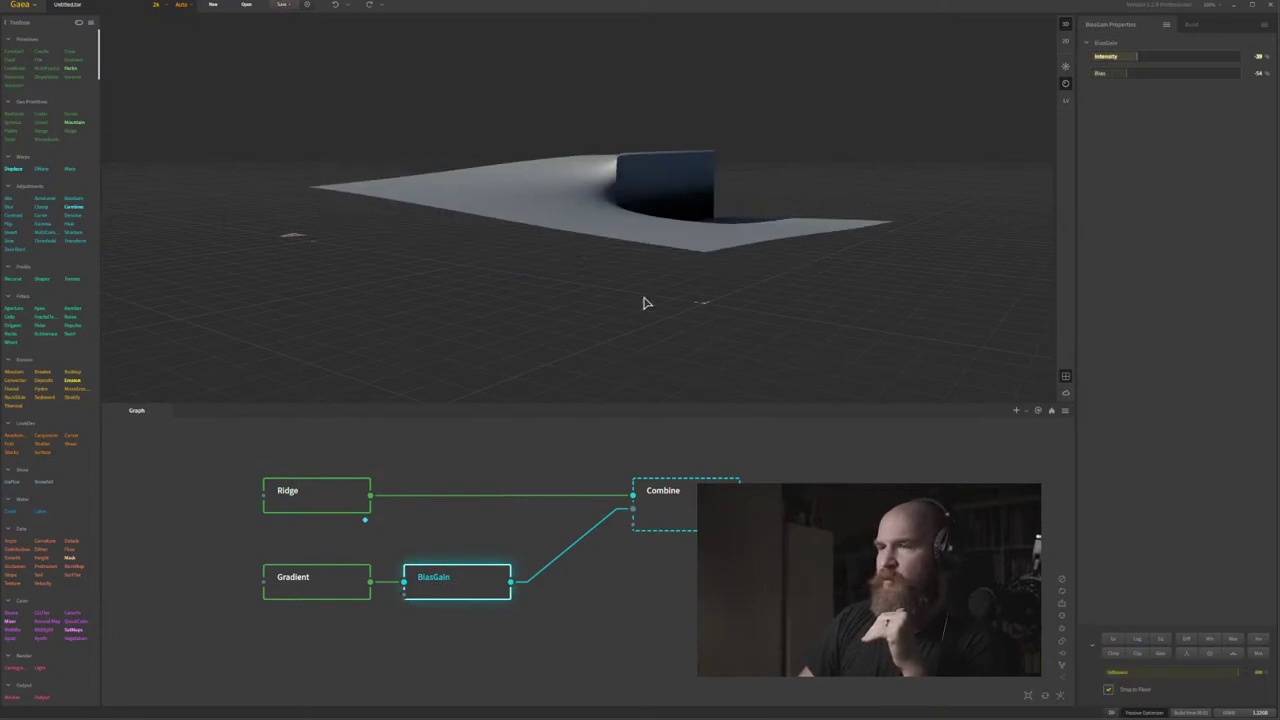
{"action": "left_click_drag", "start_coordinate": [645, 303], "coordinate": [640, 266]}
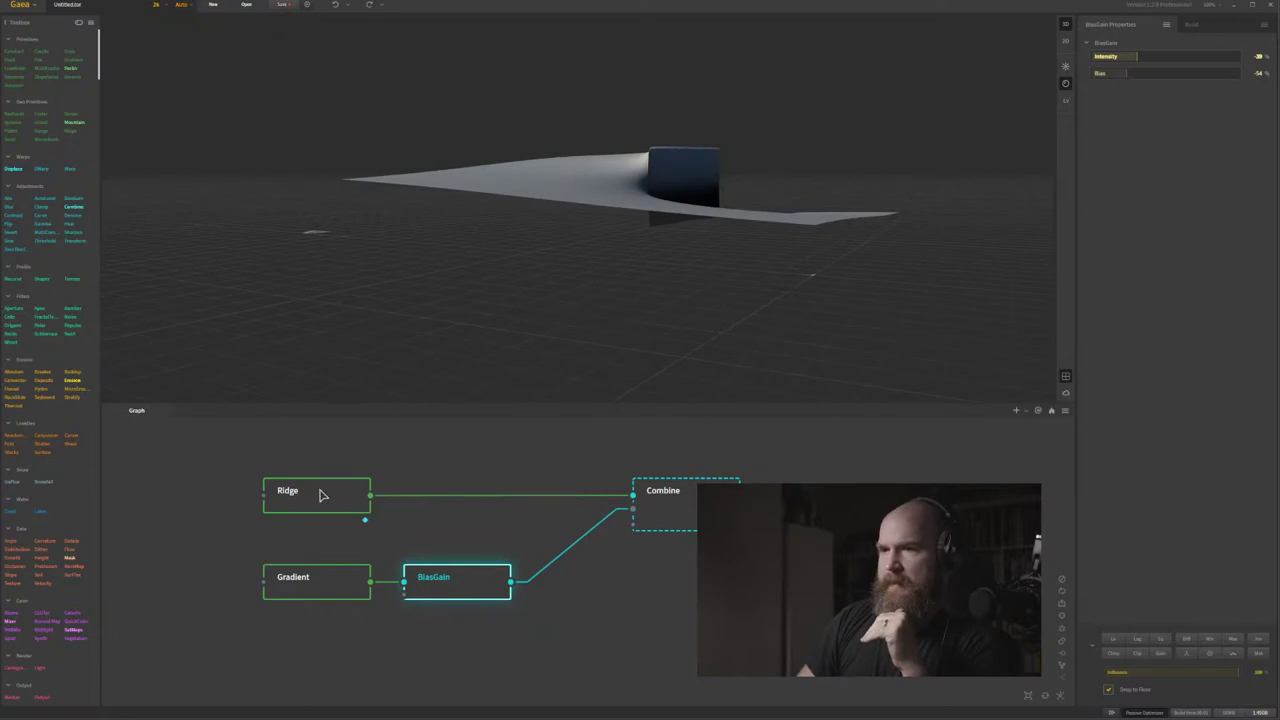
Add a BiasGain node after Ridge and connect its output to Combine's first input.
{"action": "left_click", "coordinate": [322, 494]}
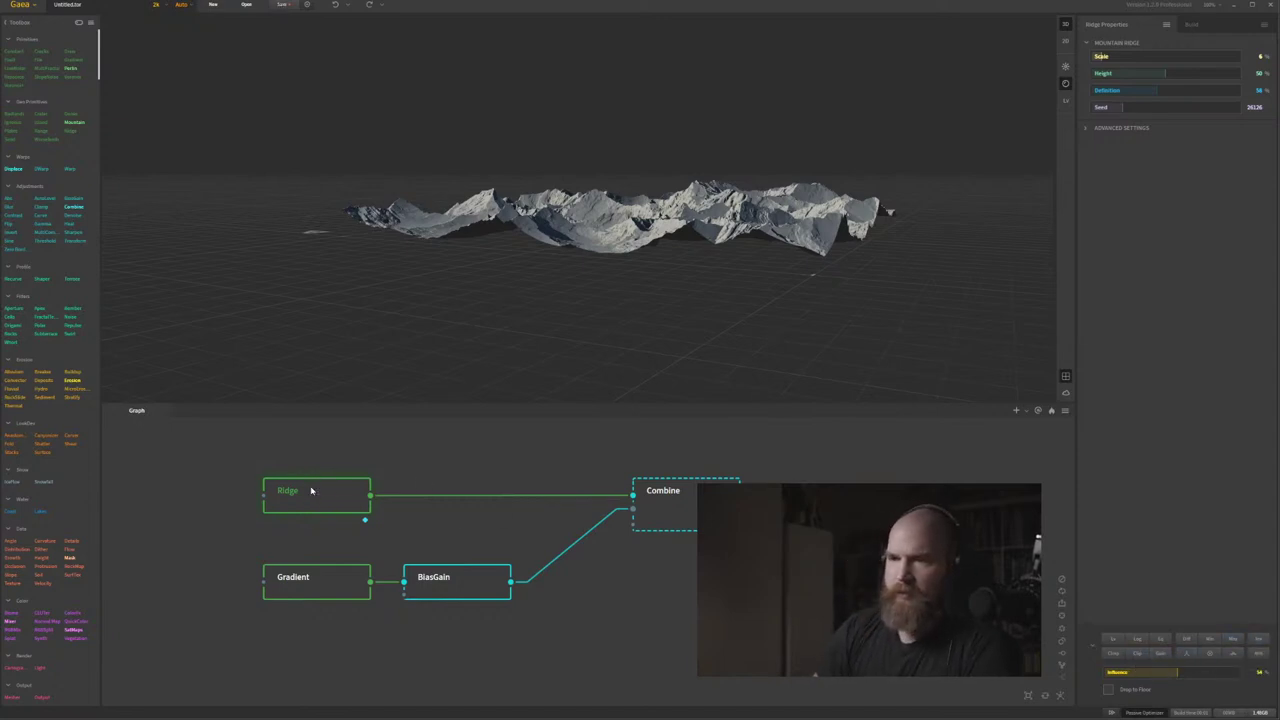
{"action": "key", "text": "Tab"}
{"action": "type", "text": "bias"}
{"action": "key", "text": "Return"}
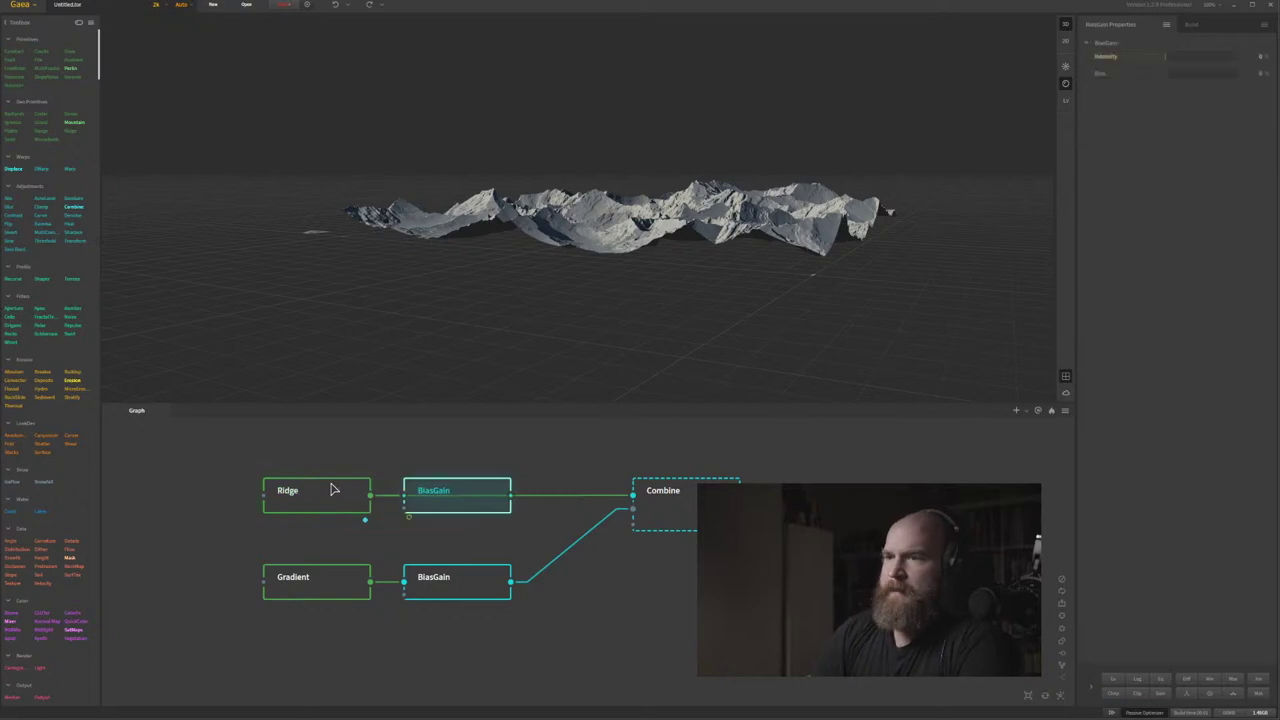
{"action": "left_click_drag", "start_coordinate": [510, 496], "coordinate": [632, 495]}
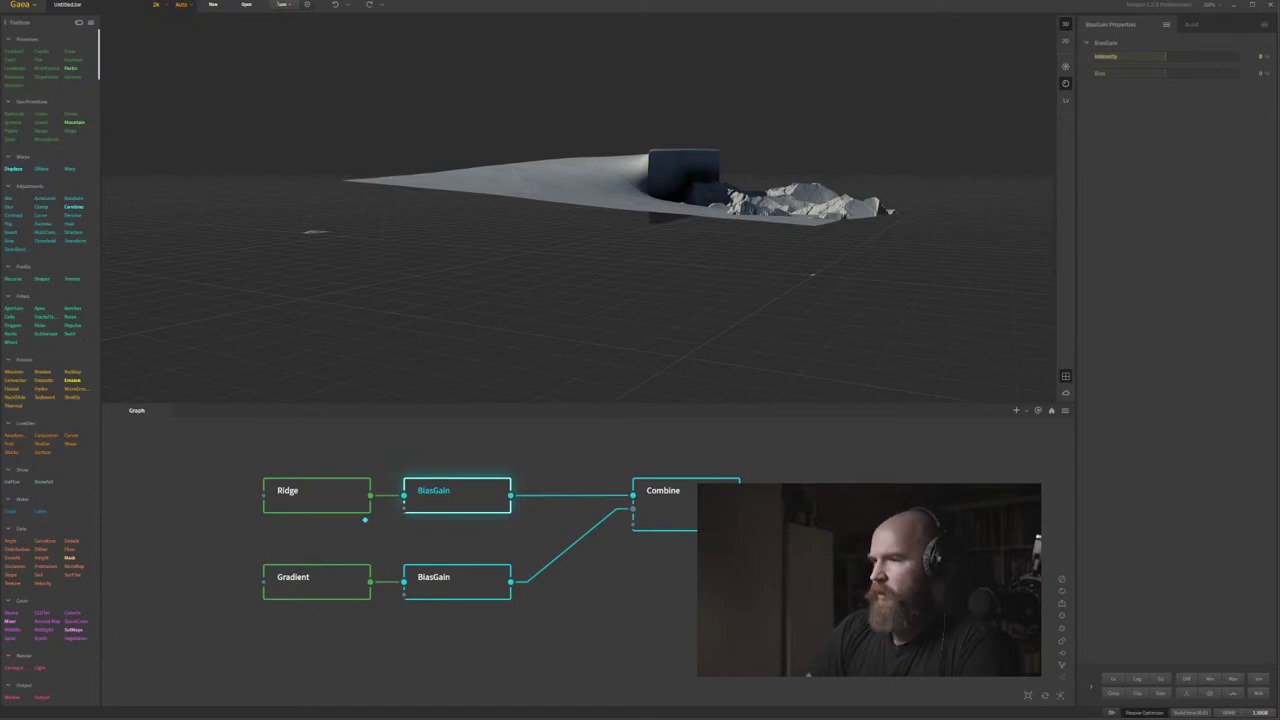
{"action": "left_click", "coordinate": [468, 549]}
{"action": "left_click", "coordinate": [468, 491]}
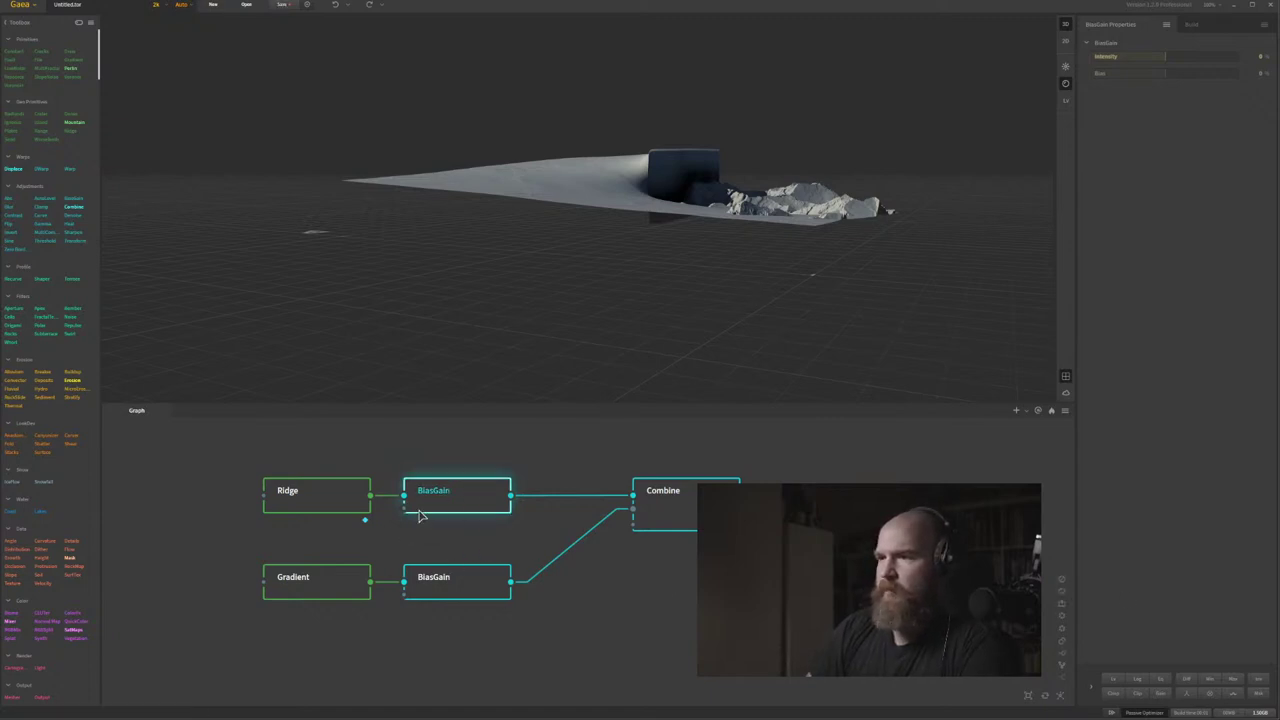
{"action": "middle_click_drag", "start_coordinate": [472, 530], "coordinate": [474, 548]}
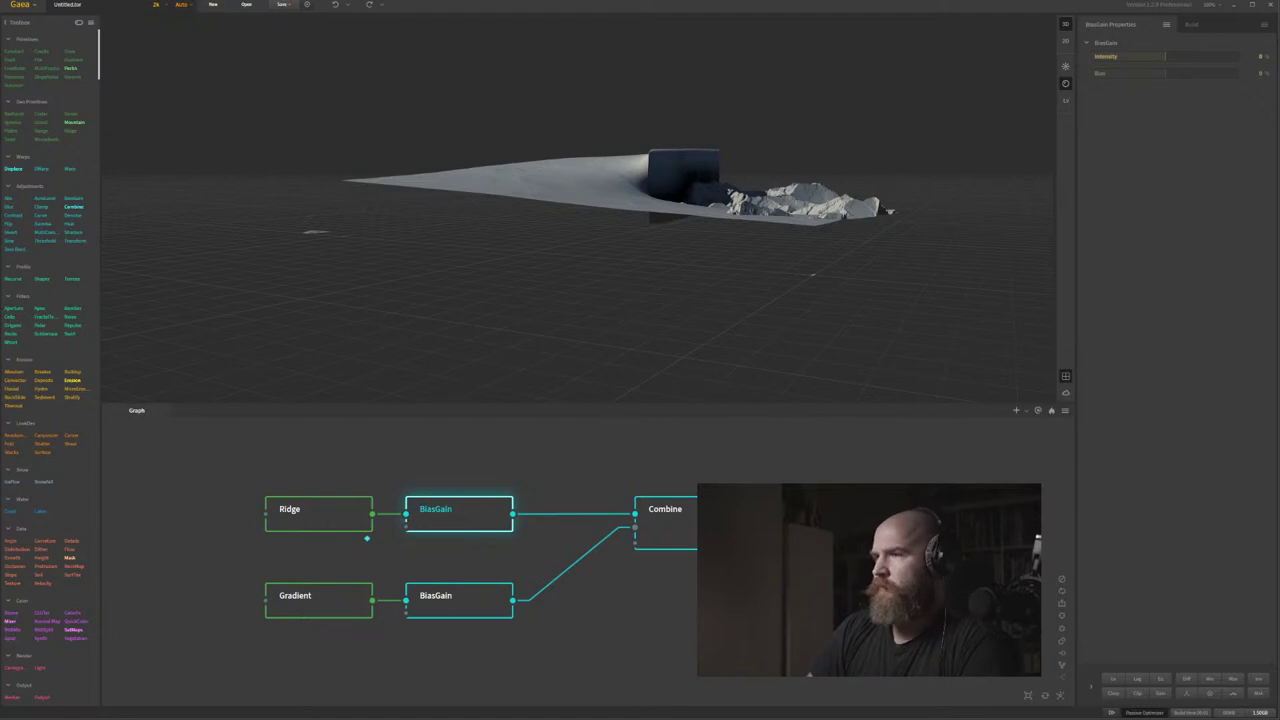
Compare the terrains of the Ridge, Gradient and two BiasGain nodes by previewing them one after another.
{"action": "left_click", "coordinate": [357, 506]}
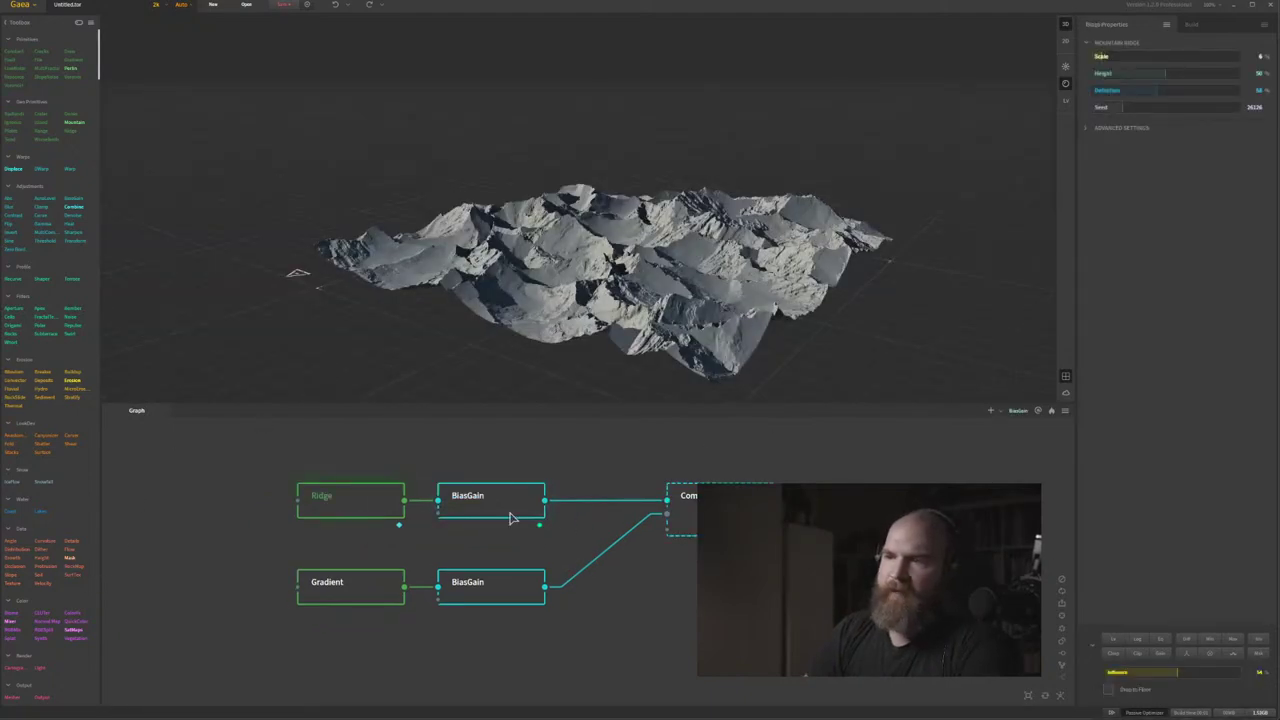
{"action": "left_click", "coordinate": [338, 594]}
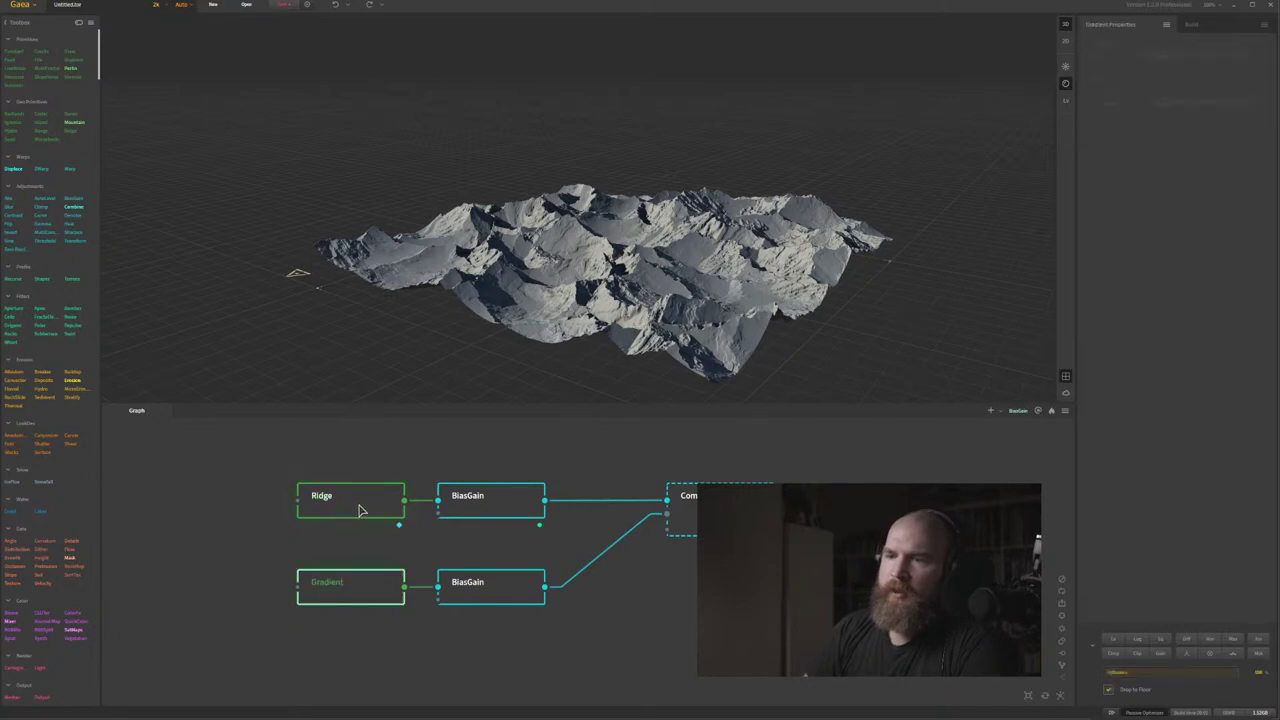
{"action": "left_click", "coordinate": [506, 512]}
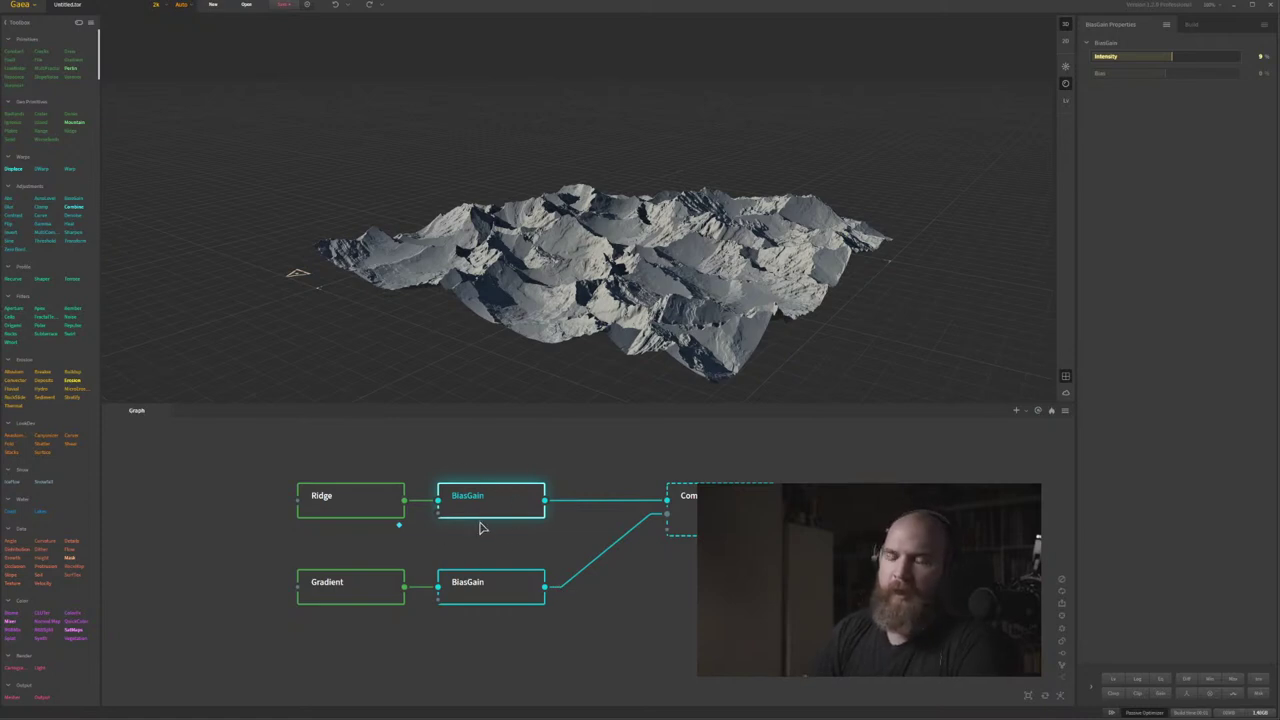
{"action": "left_click", "coordinate": [490, 597]}
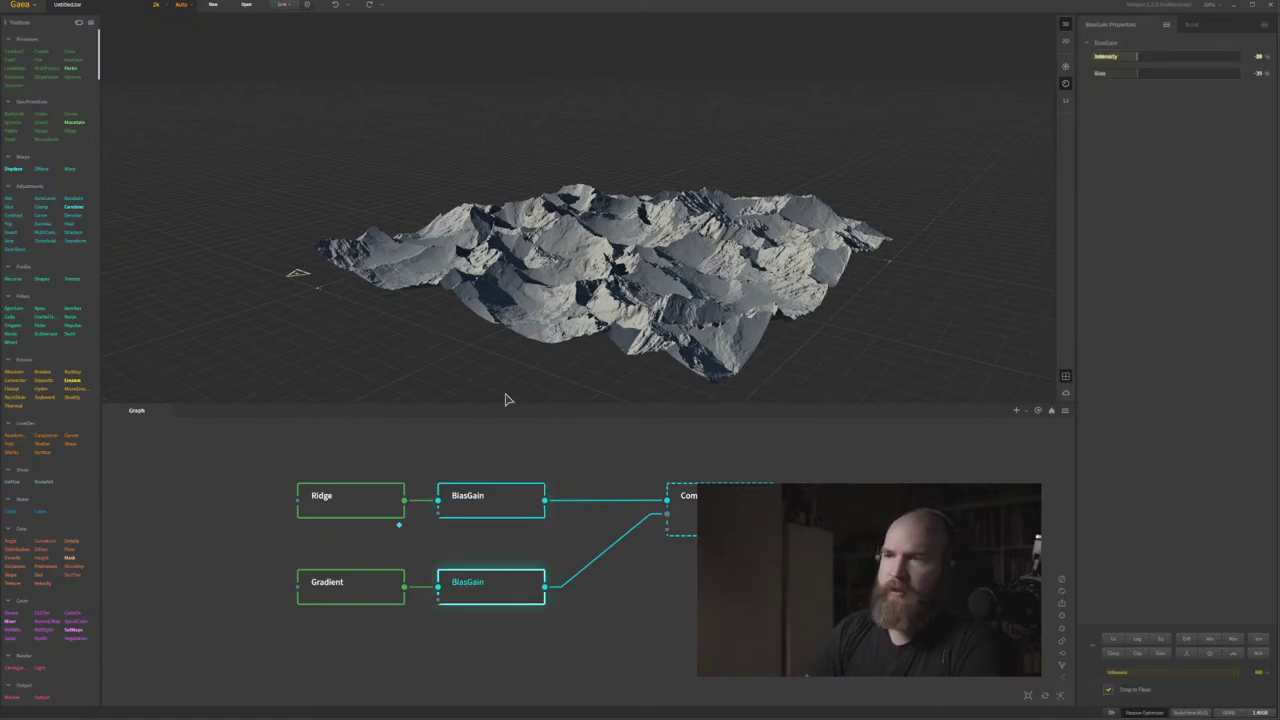
{"action": "left_click", "coordinate": [376, 497]}
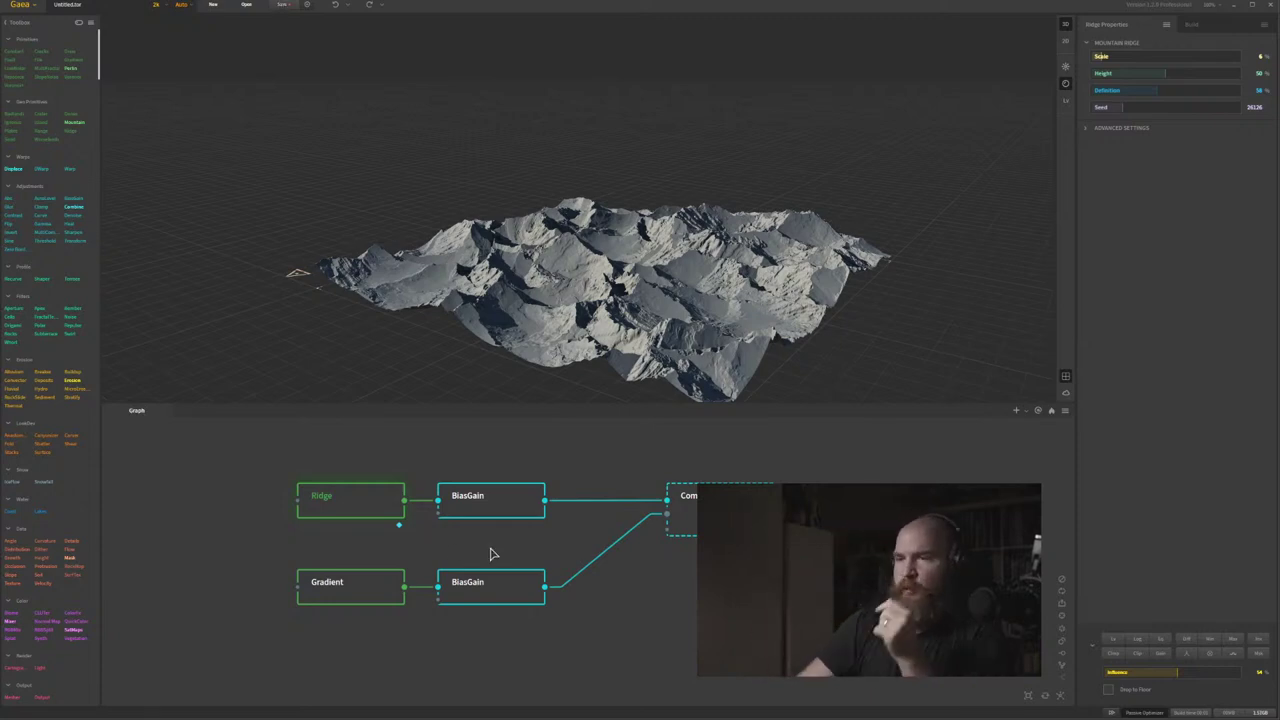
Examine how Ridge and Gradient intersect in the Combine node's Max result, viewing the terrain from several angles and distances.
{"action": "left_click", "coordinate": [720, 497]}
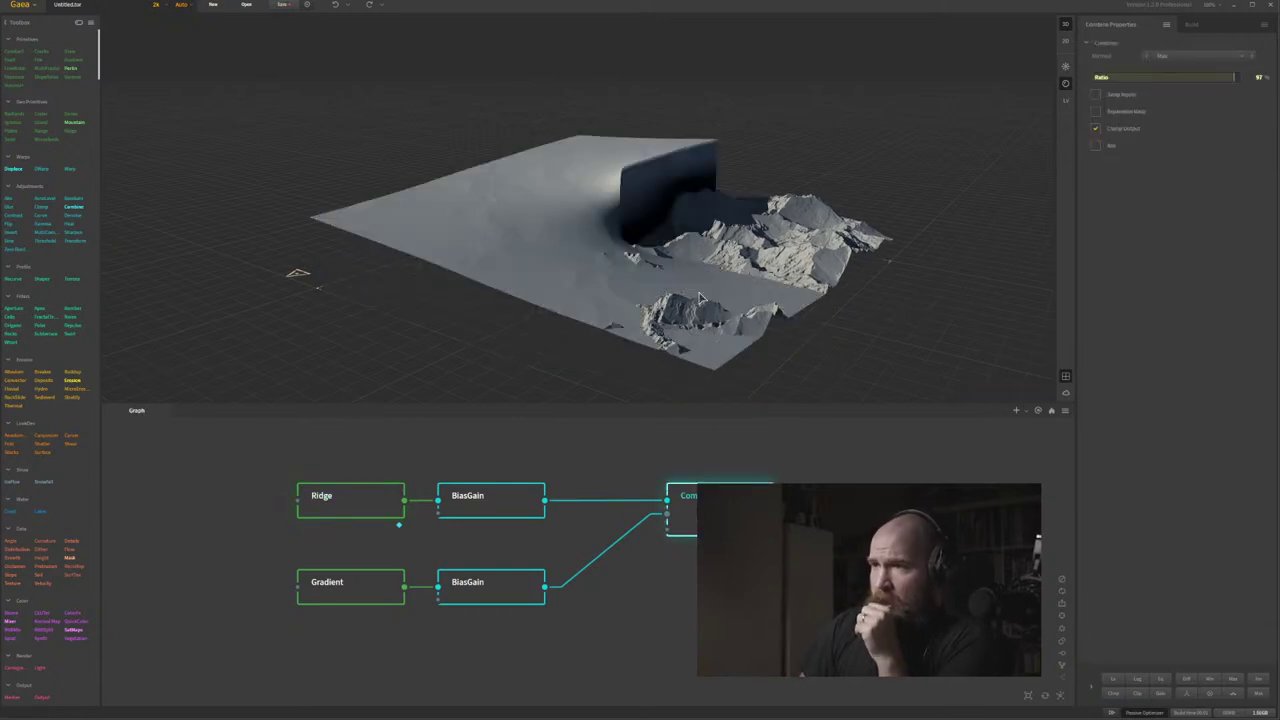
{"action": "mouse_move", "coordinate": [680, 300]}
{"action": "left_mouse_down"}
{"action": "mouse_move", "coordinate": [671, 267]}
{"action": "mouse_move", "coordinate": [664, 283]}
{"action": "left_mouse_up"}
{"action": "scroll", "coordinate": [575, 255], "scroll_direction": "up", "scroll_amount": 2}
{"action": "mouse_move", "coordinate": [575, 255]}
{"action": "left_mouse_down"}
{"action": "mouse_move", "coordinate": [563, 257]}
{"action": "mouse_move", "coordinate": [606, 269]}
{"action": "mouse_move", "coordinate": [580, 277]}
{"action": "left_mouse_up"}
{"action": "scroll", "coordinate": [568, 260], "scroll_direction": "down", "scroll_amount": 3}
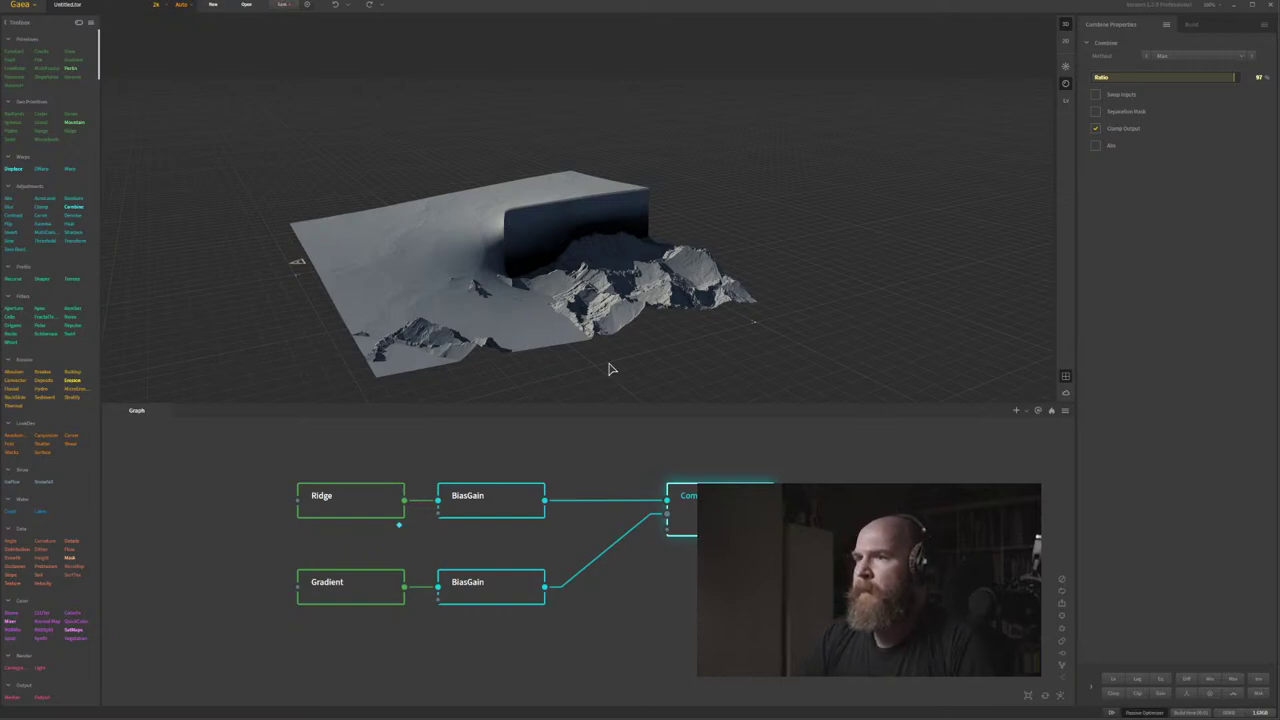
{"action": "middle_click_drag", "start_coordinate": [655, 493], "coordinate": [520, 485]}
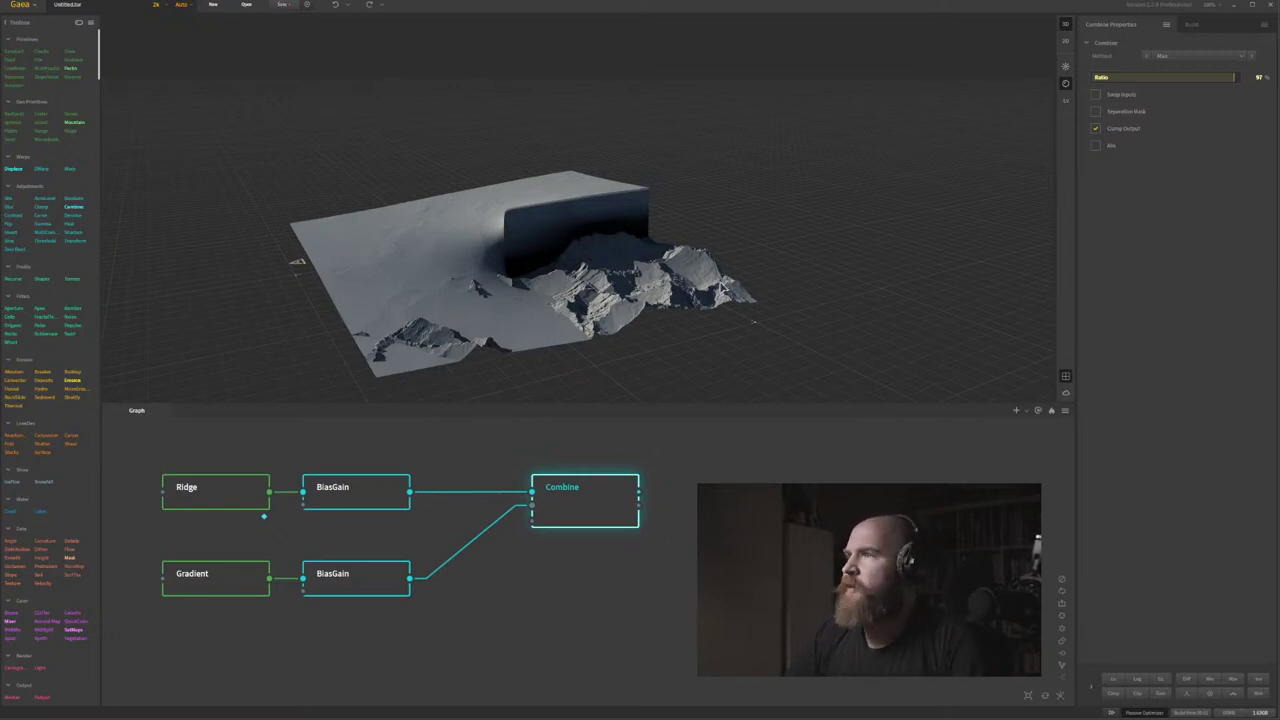
{"action": "left_click_drag", "start_coordinate": [564, 298], "coordinate": [665, 288]}
{"action": "scroll", "coordinate": [658, 273], "scroll_direction": "up", "scroll_amount": 3}
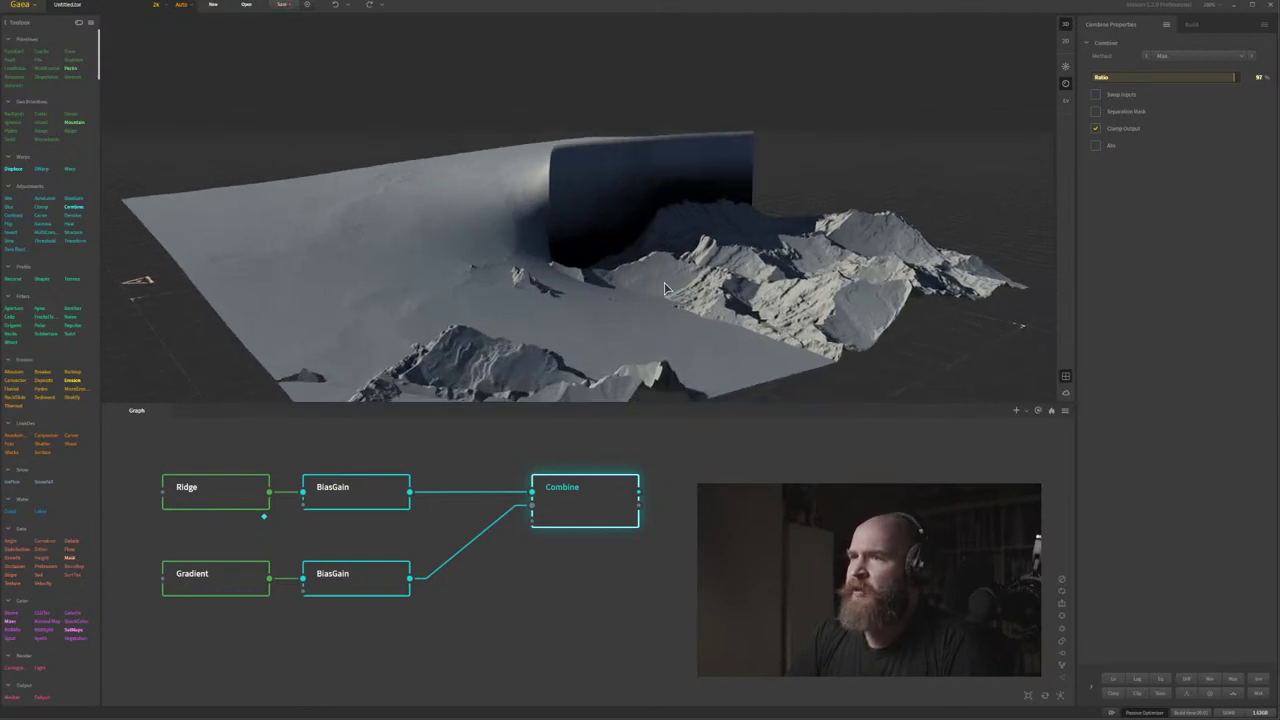
{"action": "scroll", "coordinate": [783, 293], "scroll_direction": "down", "scroll_amount": 3}
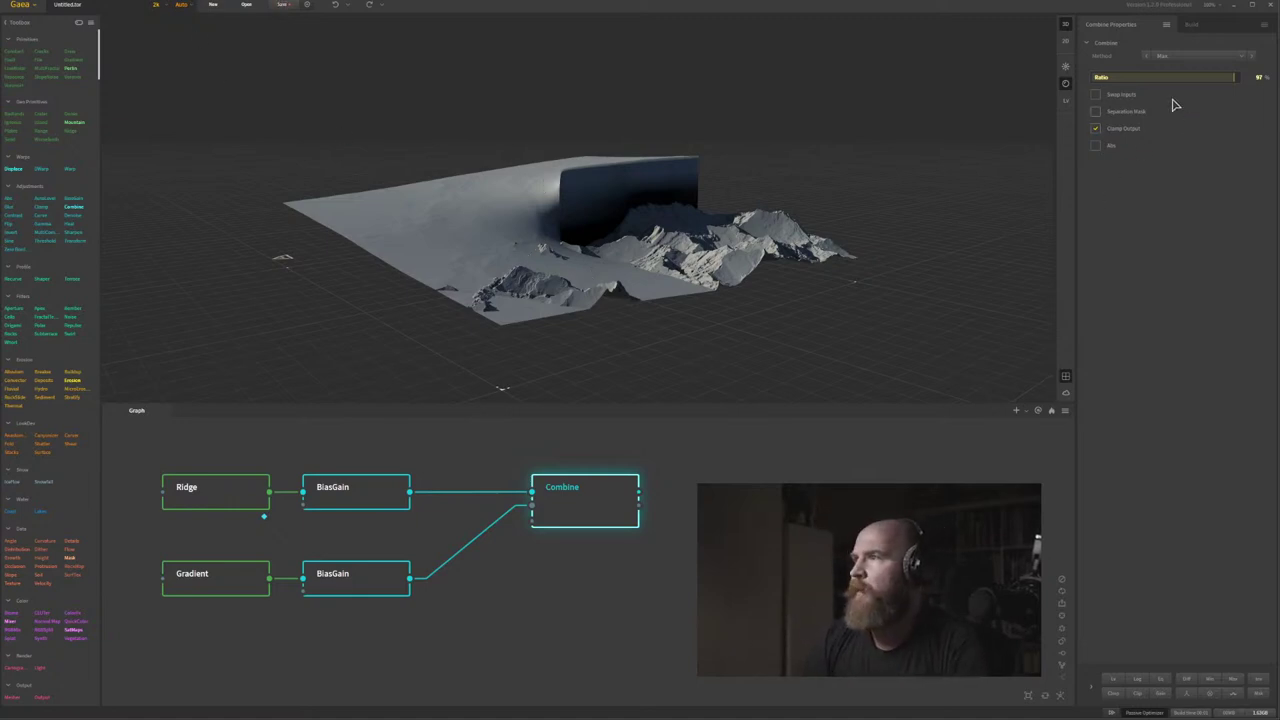
Switch the Combine method to Screen and inspect the blended terrain from different angles.
{"action": "left_click", "coordinate": [1204, 57]}
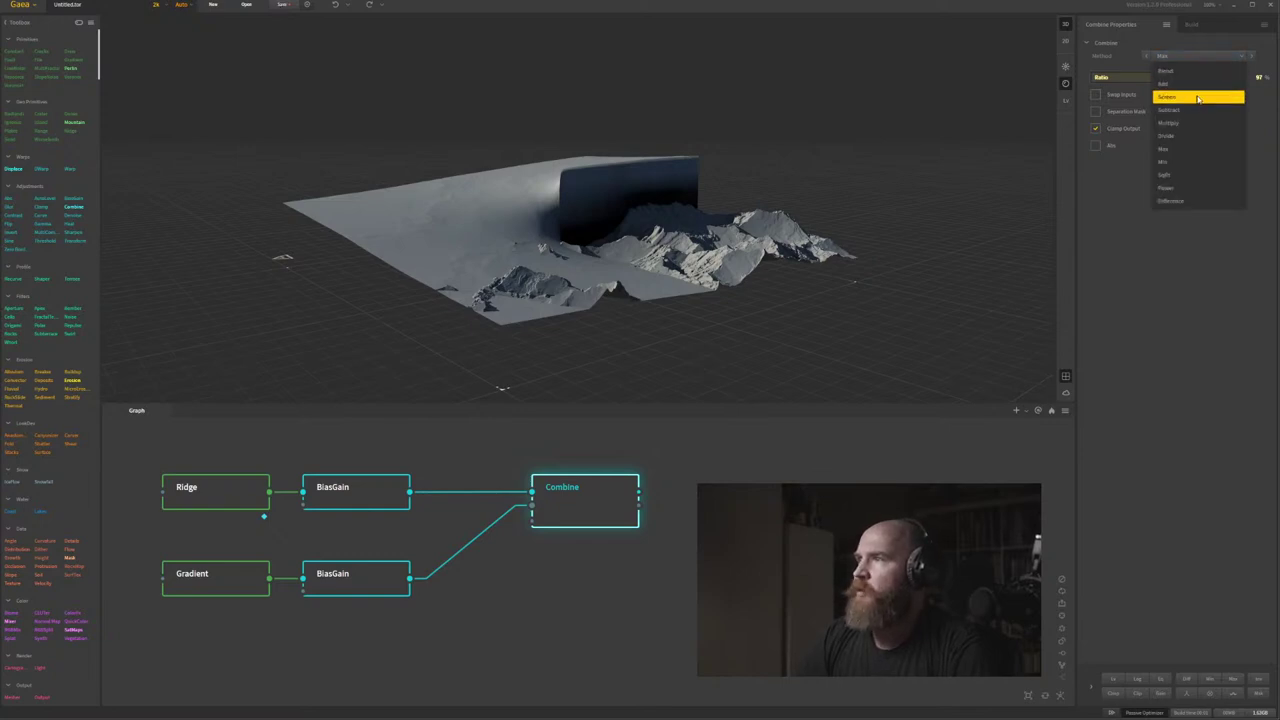
{"action": "left_click", "coordinate": [1198, 97]}
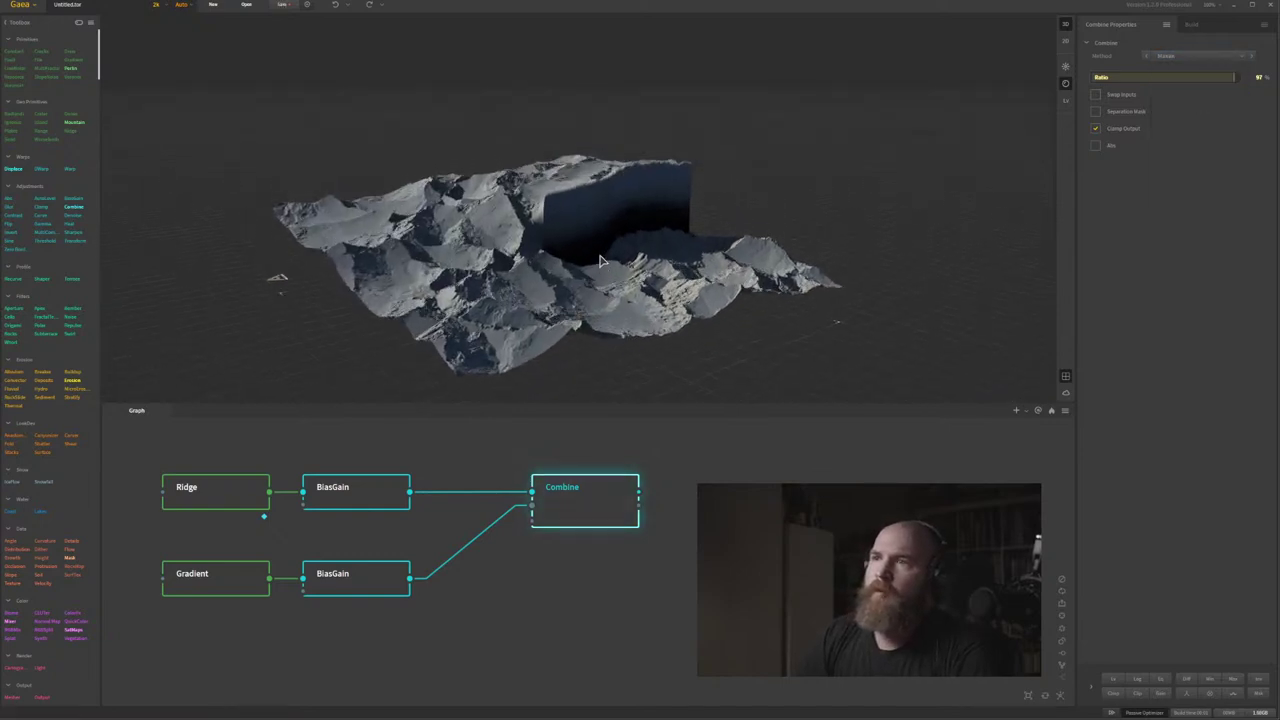
{"action": "left_click_drag", "start_coordinate": [600, 260], "coordinate": [532, 183]}
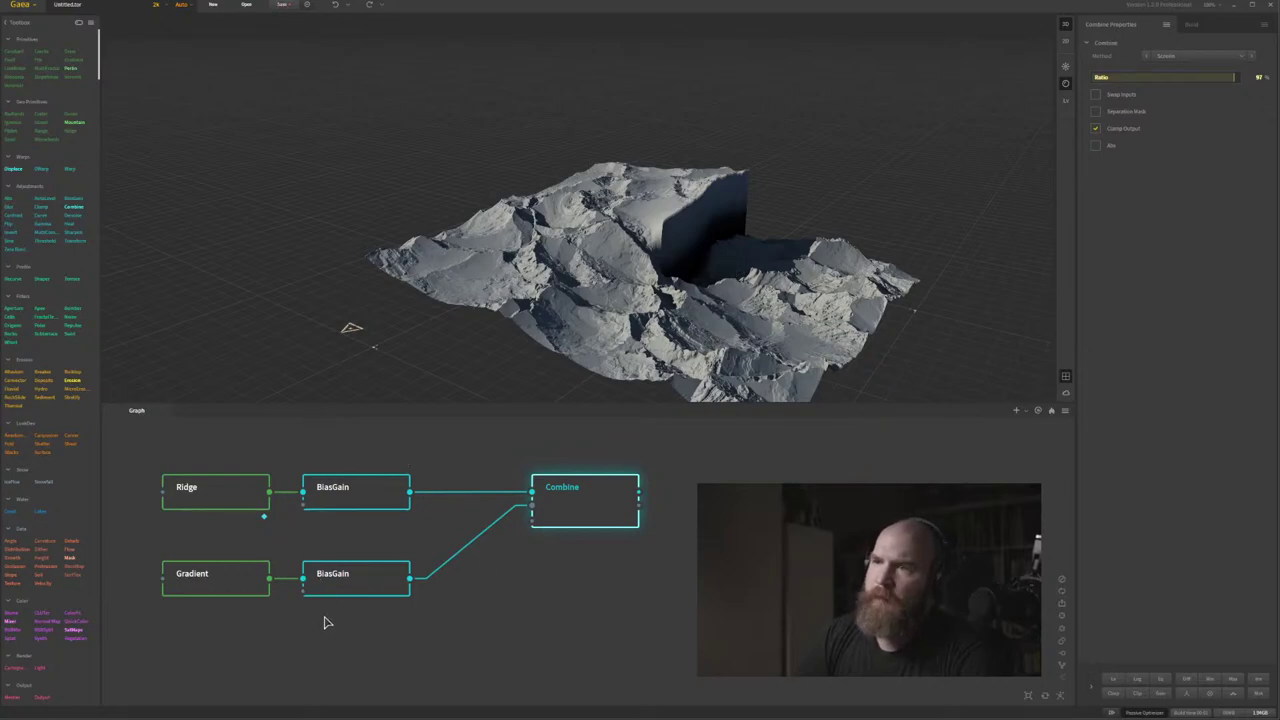
{"action": "left_click_drag", "start_coordinate": [586, 311], "coordinate": [587, 272]}
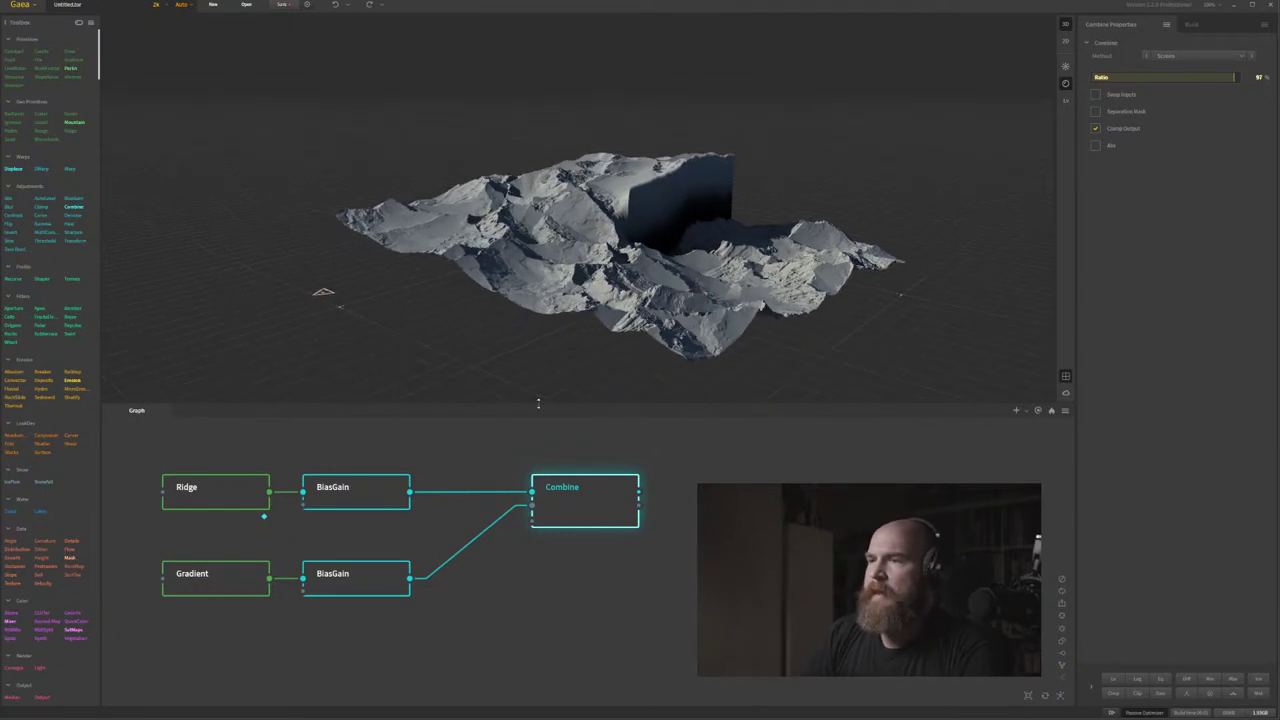
Change the Combine method back to Max and inspect where ridges and gradient surface meet.
{"action": "left_click", "coordinate": [1188, 57]}
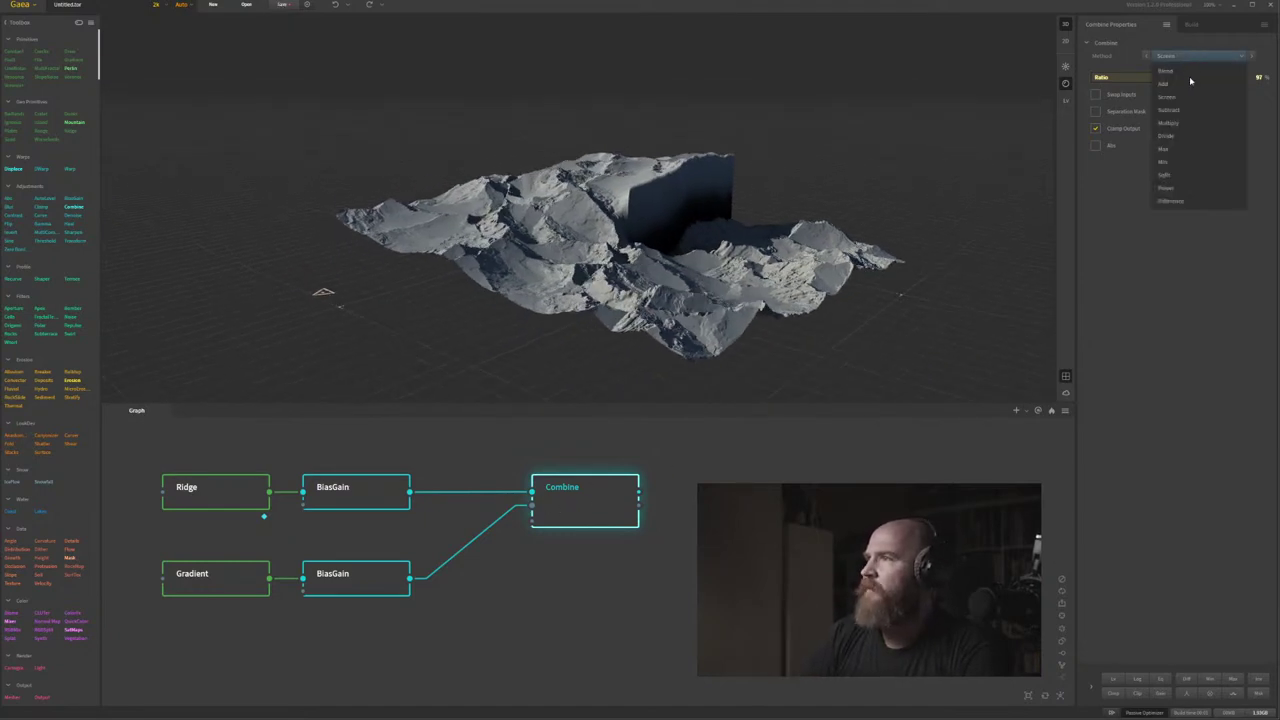
{"action": "left_click", "coordinate": [1183, 149]}
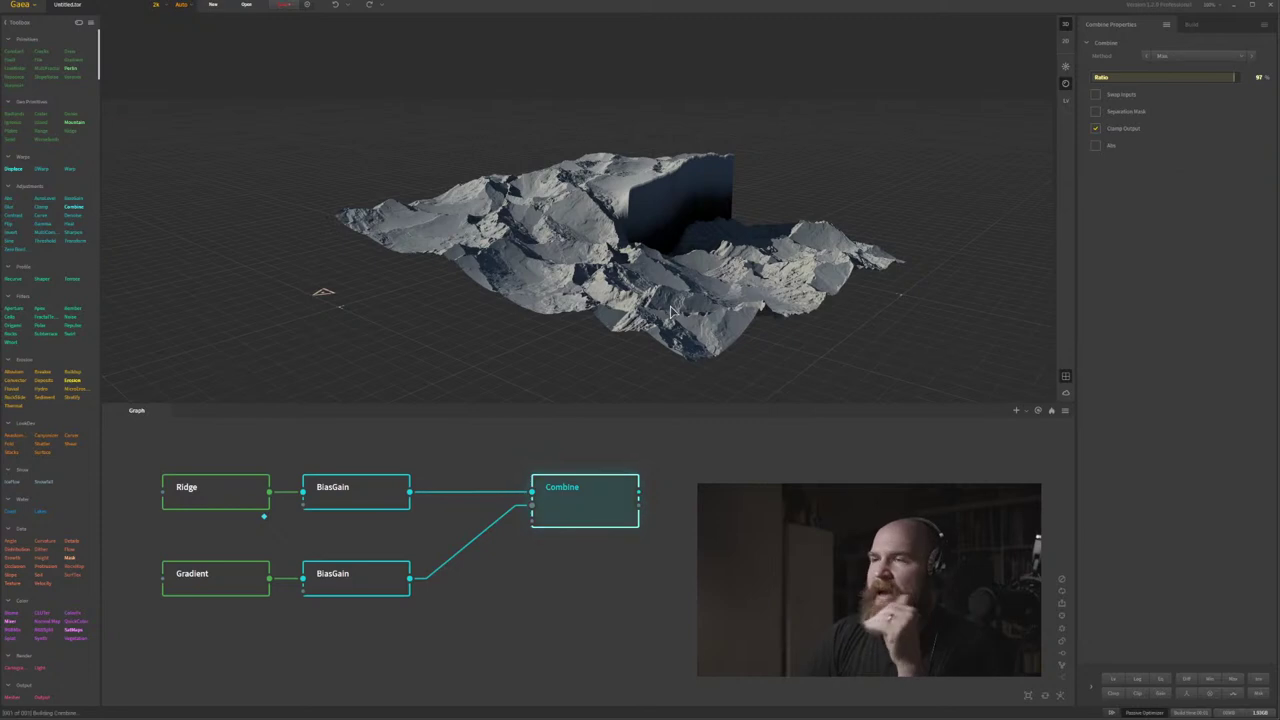
{"action": "left_click_drag", "start_coordinate": [662, 323], "coordinate": [642, 330]}
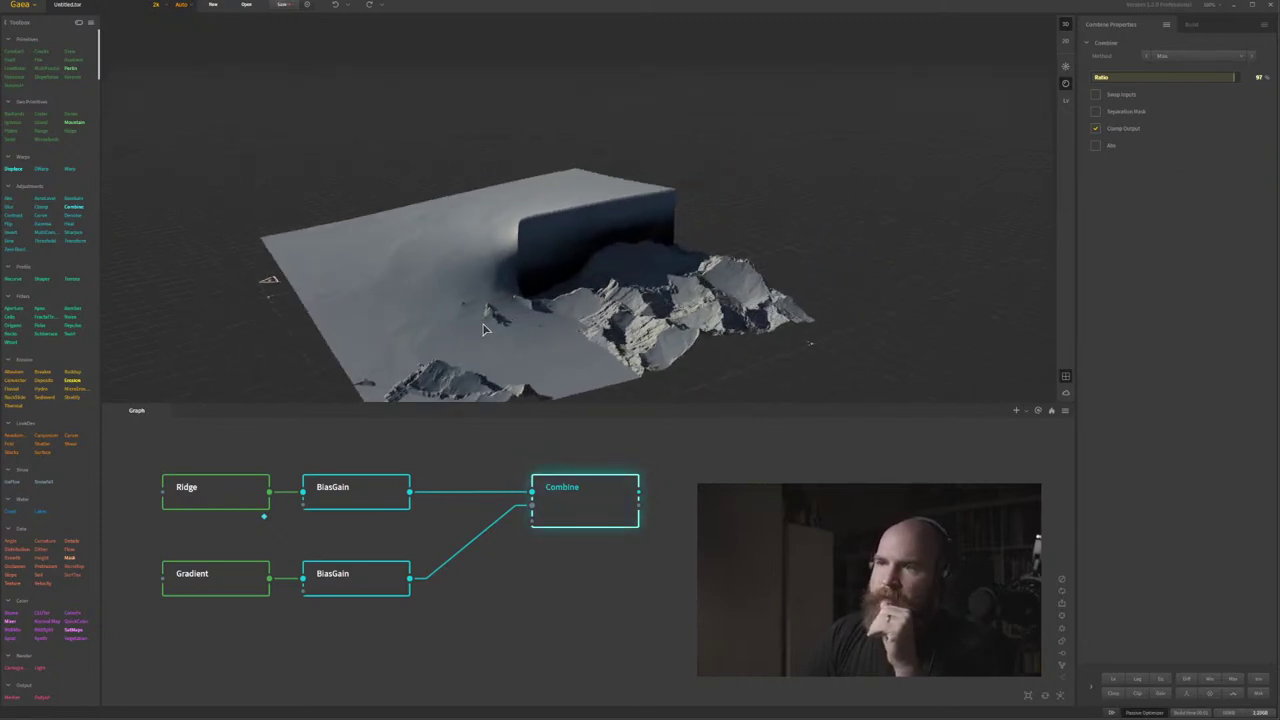
{"action": "left_click_drag", "start_coordinate": [483, 329], "coordinate": [390, 262]}
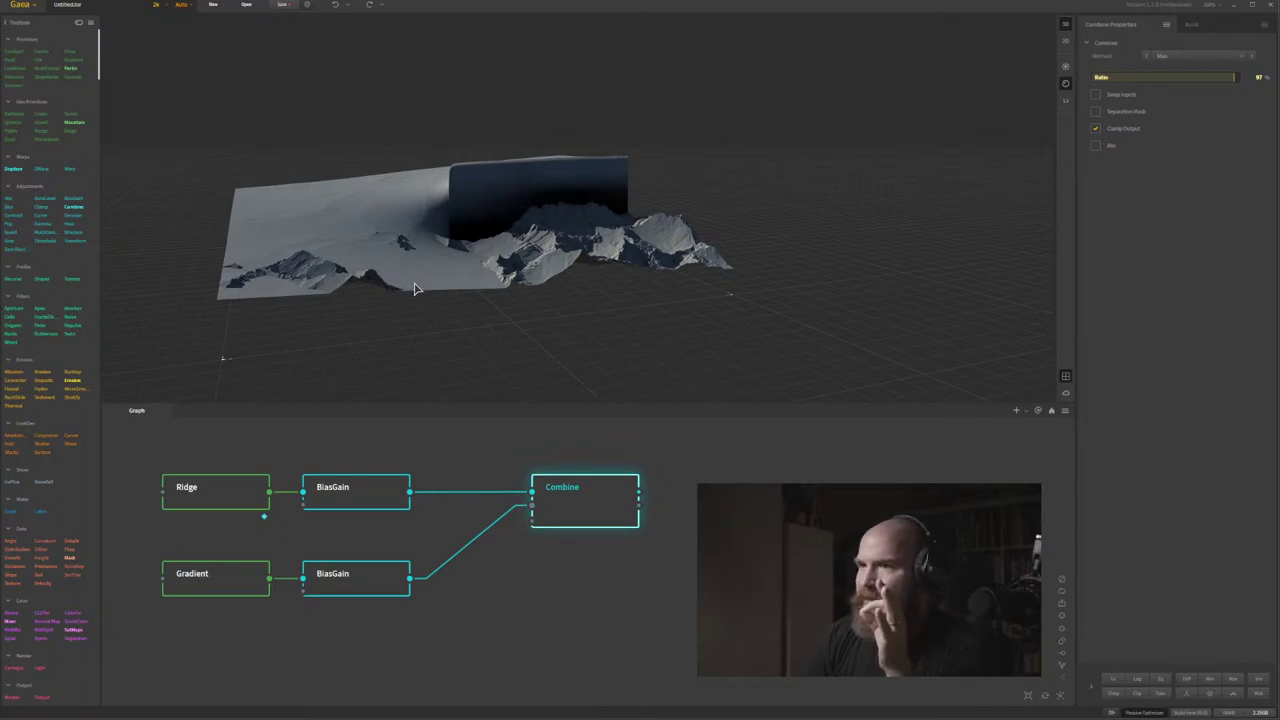
Try the Min method on the Combine node and view the resulting terrain.
{"action": "left_click", "coordinate": [1190, 56]}
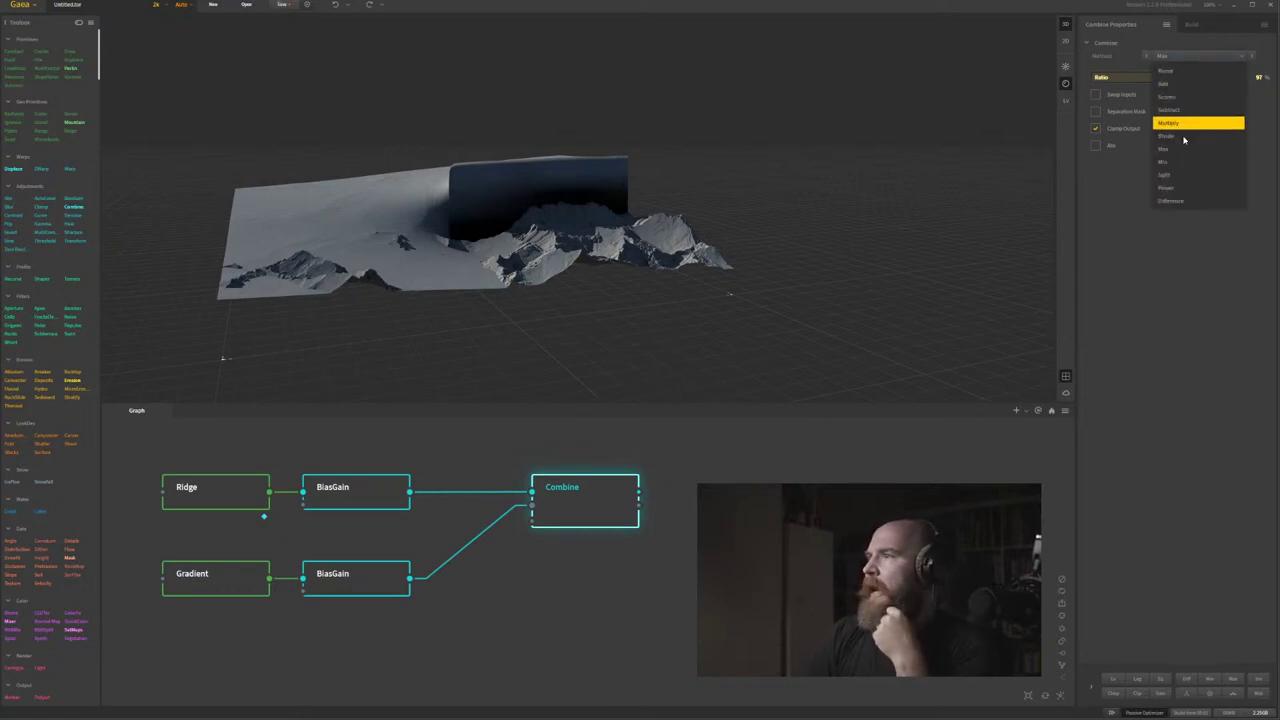
{"action": "left_click", "coordinate": [1171, 163]}
{"action": "mouse_move", "coordinate": [571, 289]}
{"action": "left_mouse_down"}
{"action": "mouse_move", "coordinate": [478, 316]}
{"action": "mouse_move", "coordinate": [563, 313]}
{"action": "left_mouse_up"}
Set the Combine method to Screen and inspect the terrain around the gradient's cliff.
{"action": "left_click", "coordinate": [1184, 62]}
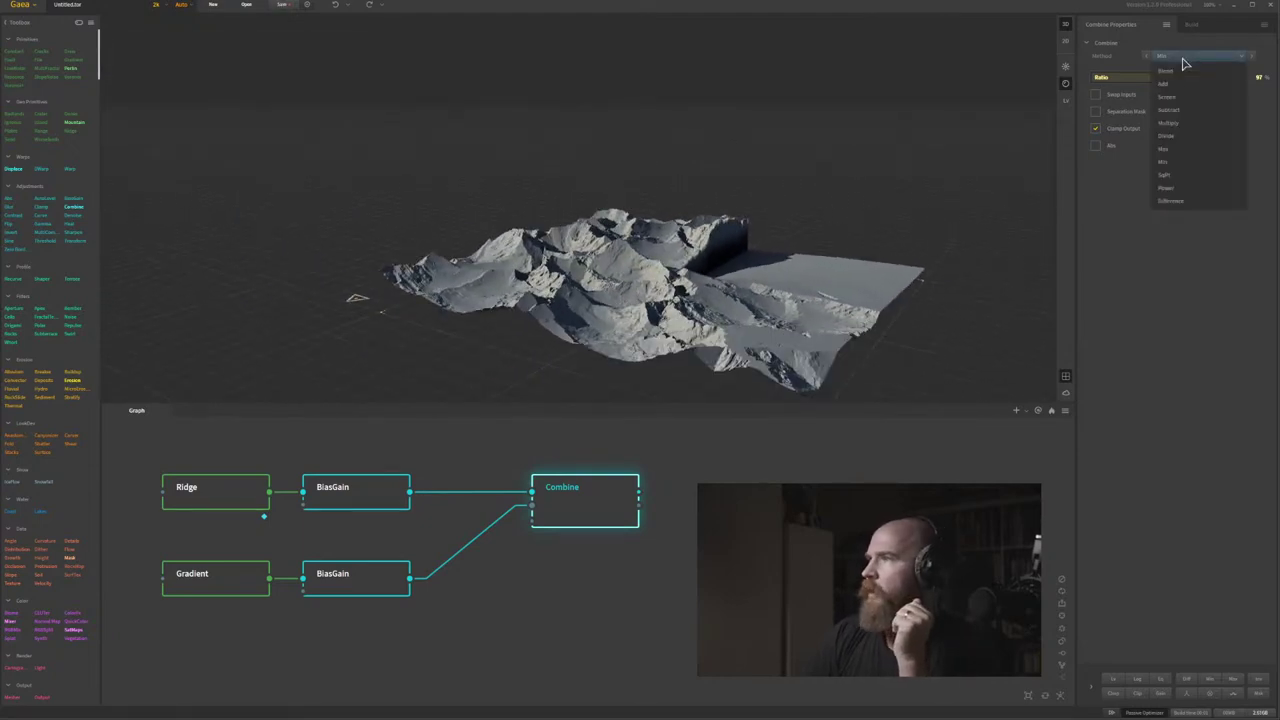
{"action": "left_click", "coordinate": [1184, 97]}
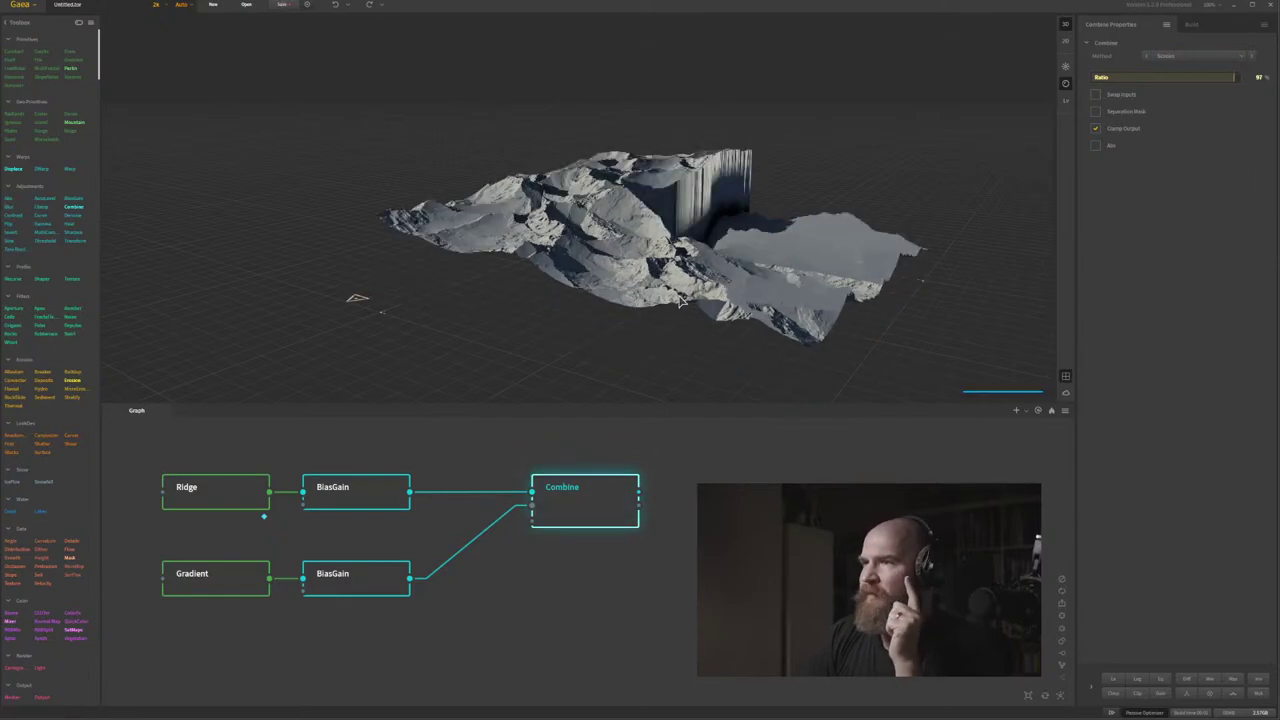
{"action": "left_click_drag", "start_coordinate": [654, 323], "coordinate": [614, 269]}
{"action": "left_click_drag", "start_coordinate": [433, 283], "coordinate": [486, 289]}
{"action": "left_click_drag", "start_coordinate": [569, 279], "coordinate": [577, 270]}
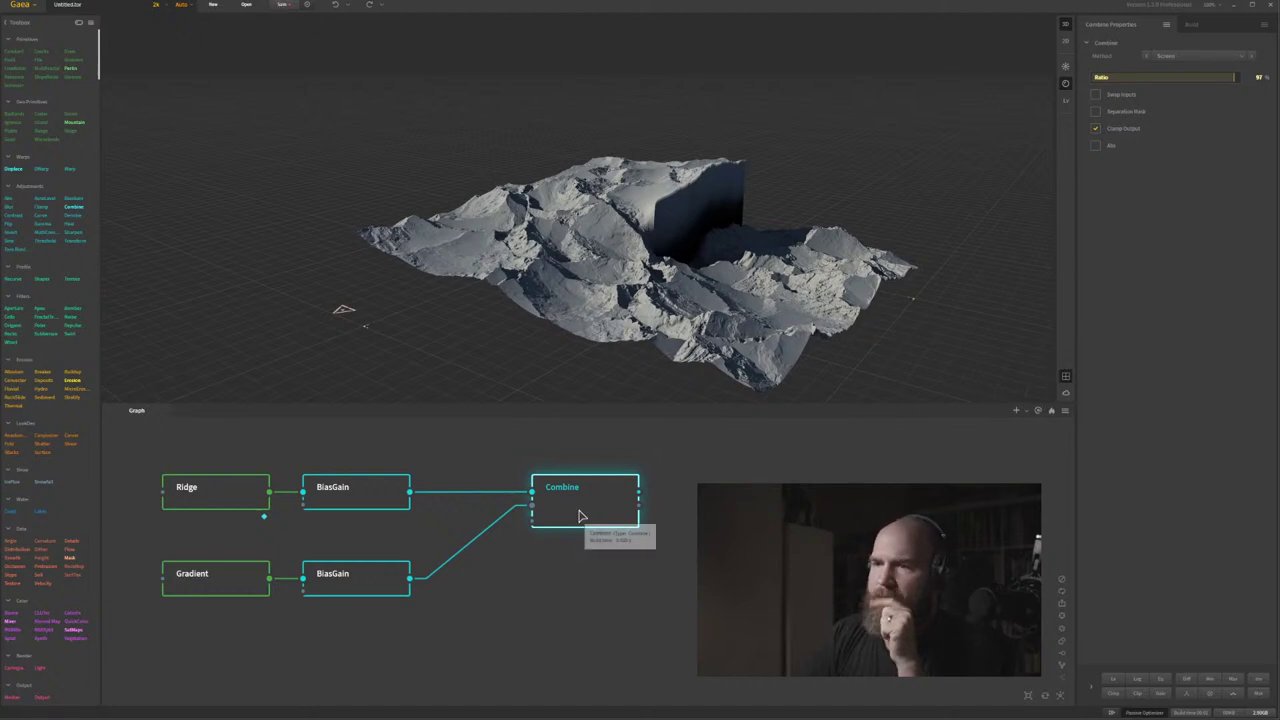
Add a Blur node after the Gradient's BiasGain, move Combine farther away, and connect Blur to Combine's second input.
{"action": "left_click_drag", "start_coordinate": [585, 510], "coordinate": [631, 510]}
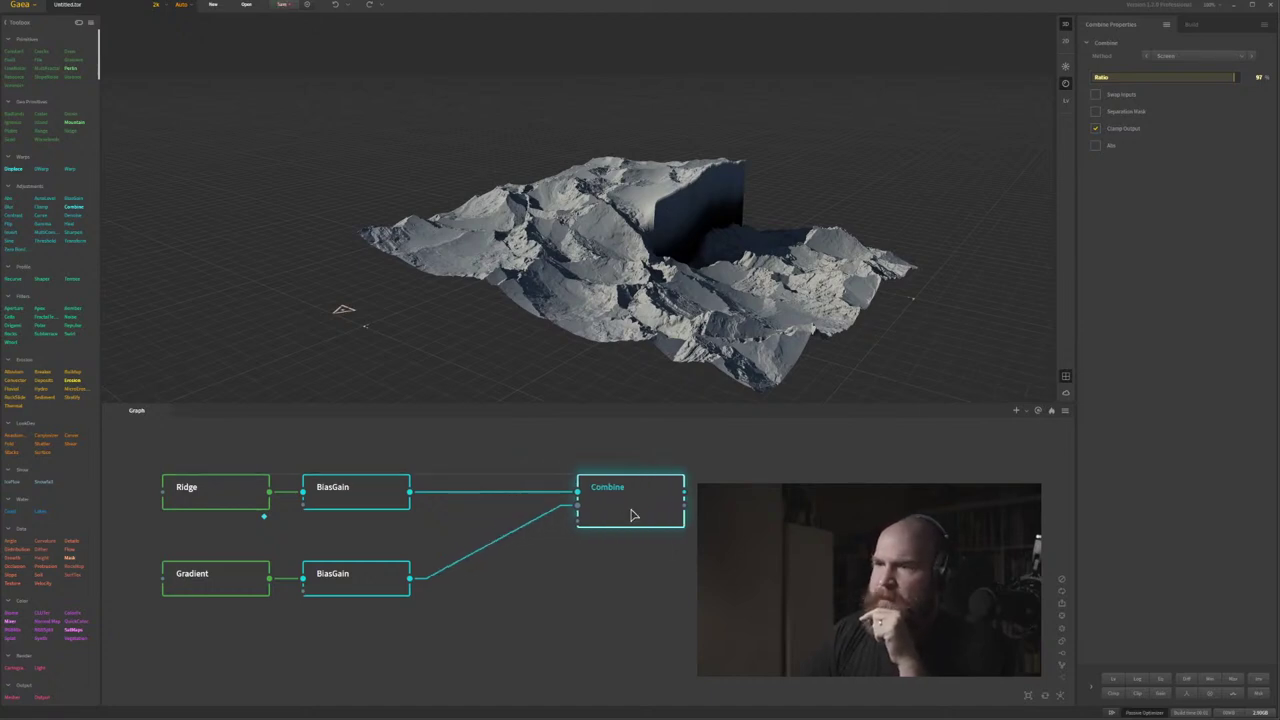
{"action": "left_click", "coordinate": [383, 593]}
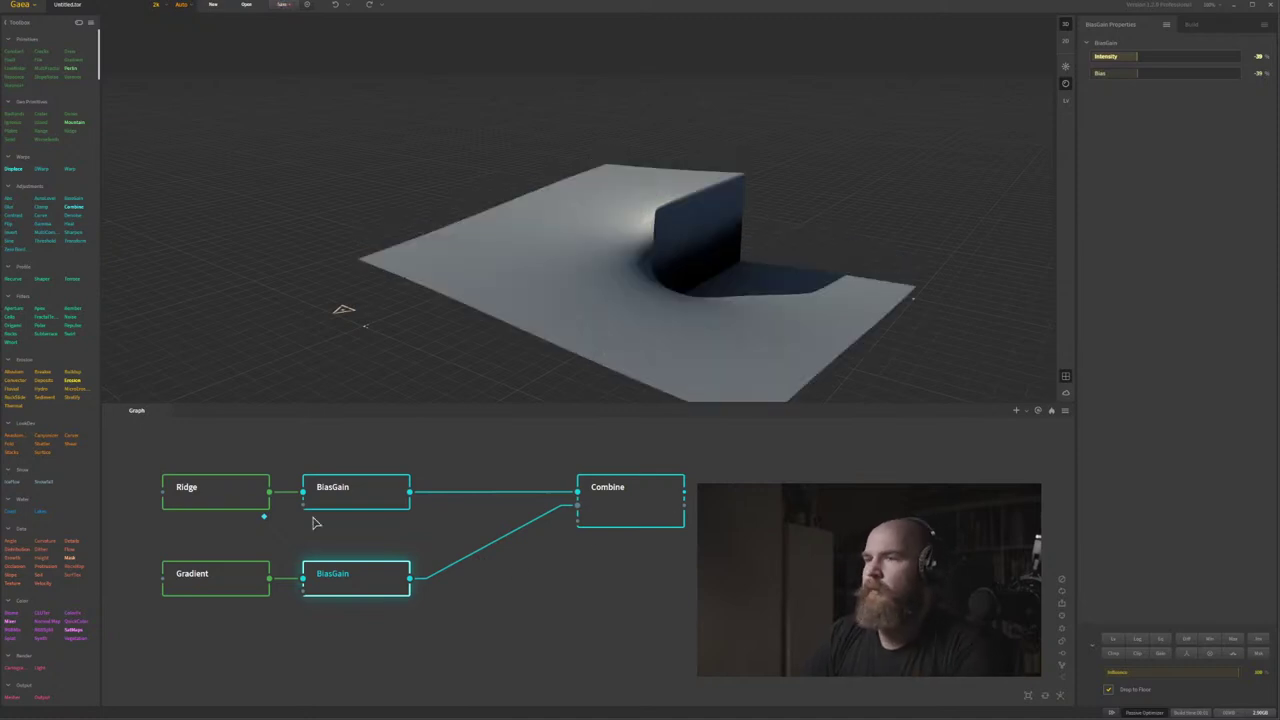
{"action": "key", "text": "Tab"}
{"action": "type", "text": "bl"}
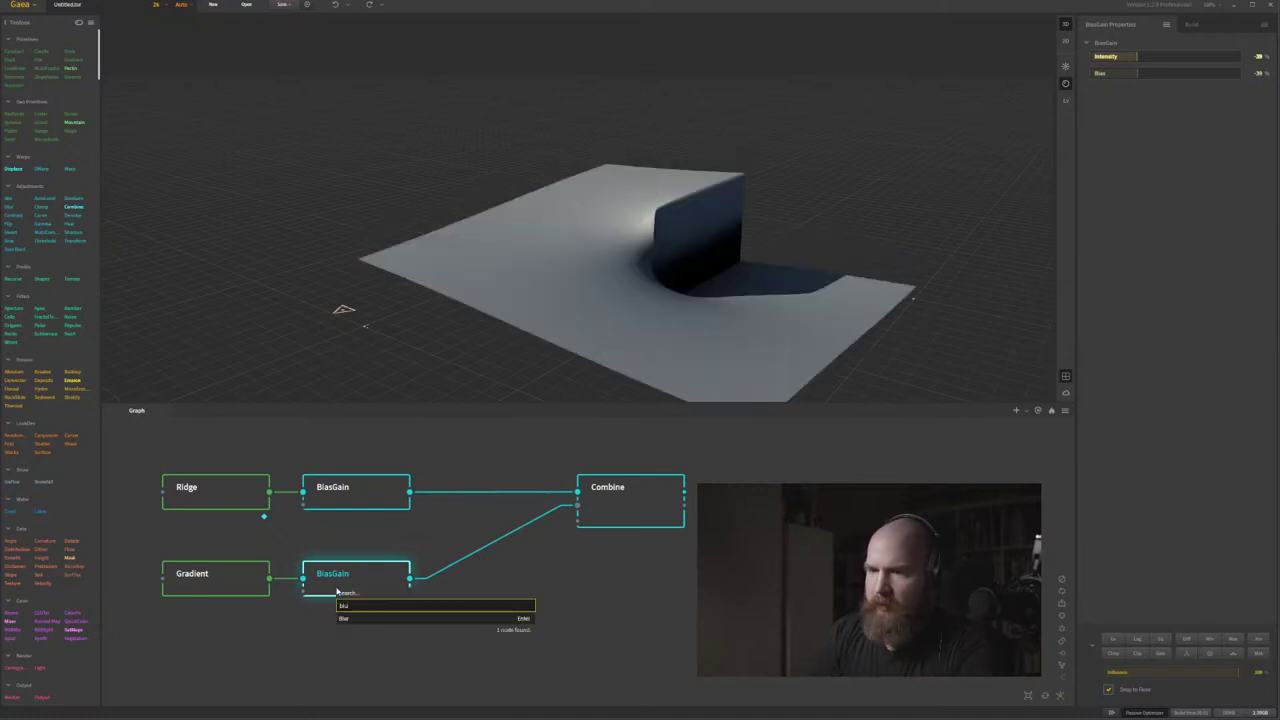
{"action": "key", "text": "Return"}
{"action": "left_click_drag", "start_coordinate": [620, 508], "coordinate": [698, 508]}
{"action": "left_click_drag", "start_coordinate": [550, 578], "coordinate": [655, 506]}
Raise the Blur node's power to about 8.89, checking the softened gradient cliff from low angles.
{"action": "left_click", "coordinate": [510, 569]}
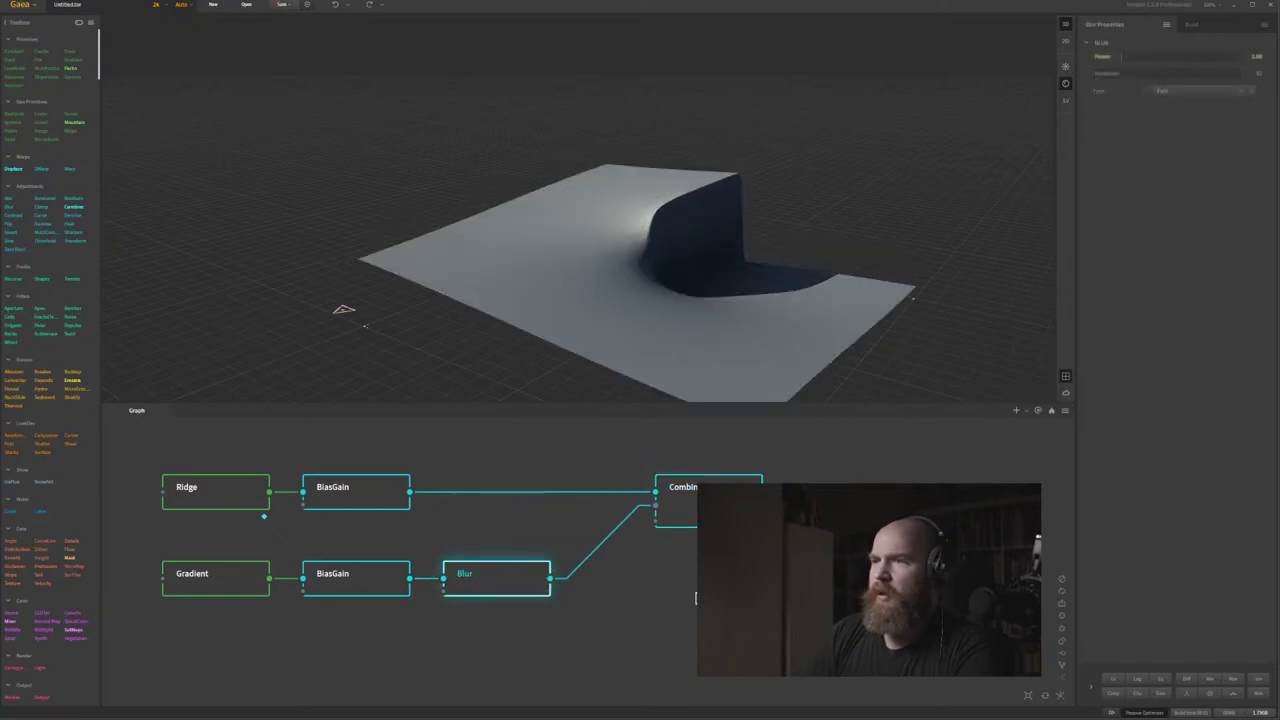
{"action": "left_click", "coordinate": [1153, 57]}
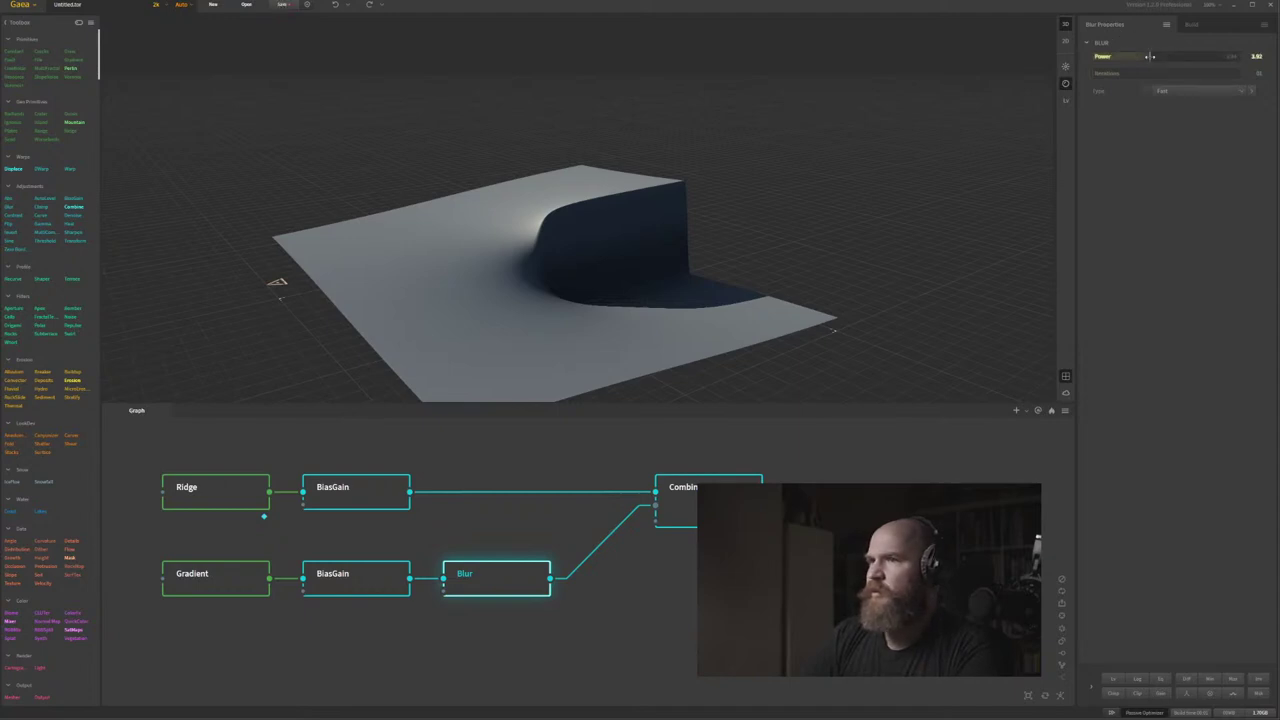
{"action": "left_click_drag", "start_coordinate": [629, 260], "coordinate": [505, 251]}
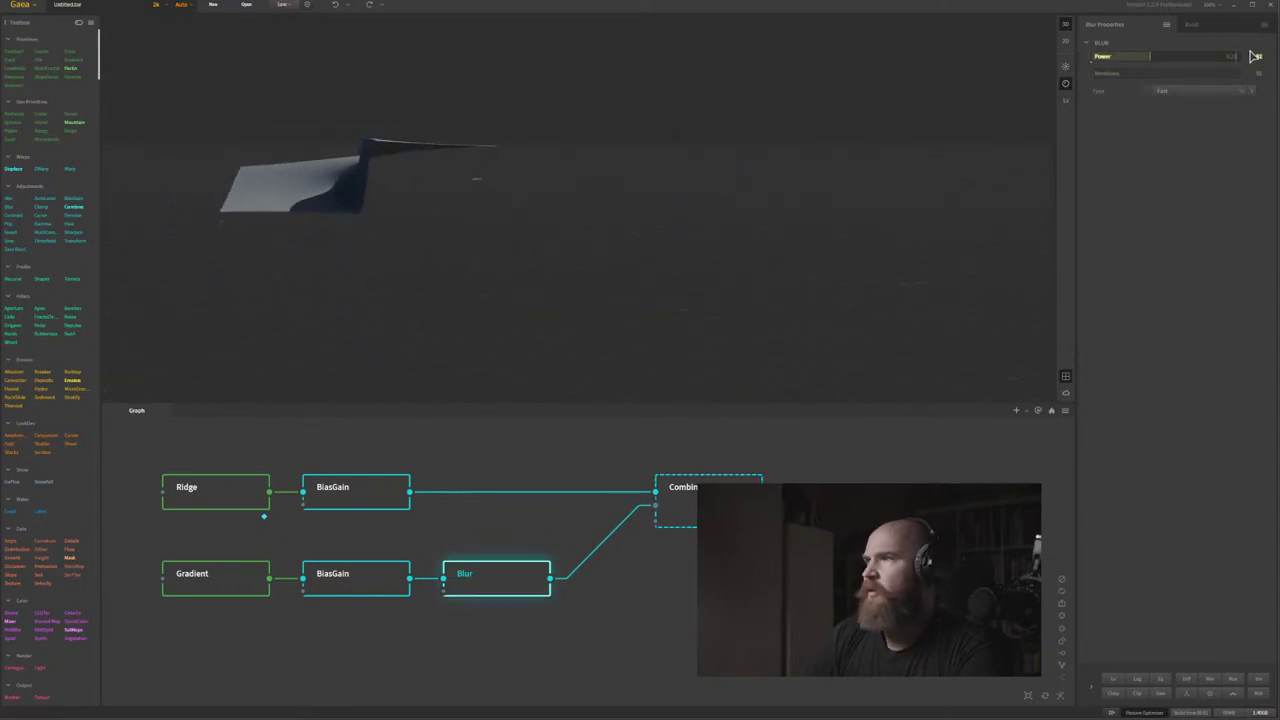
{"action": "left_click", "coordinate": [1211, 62]}
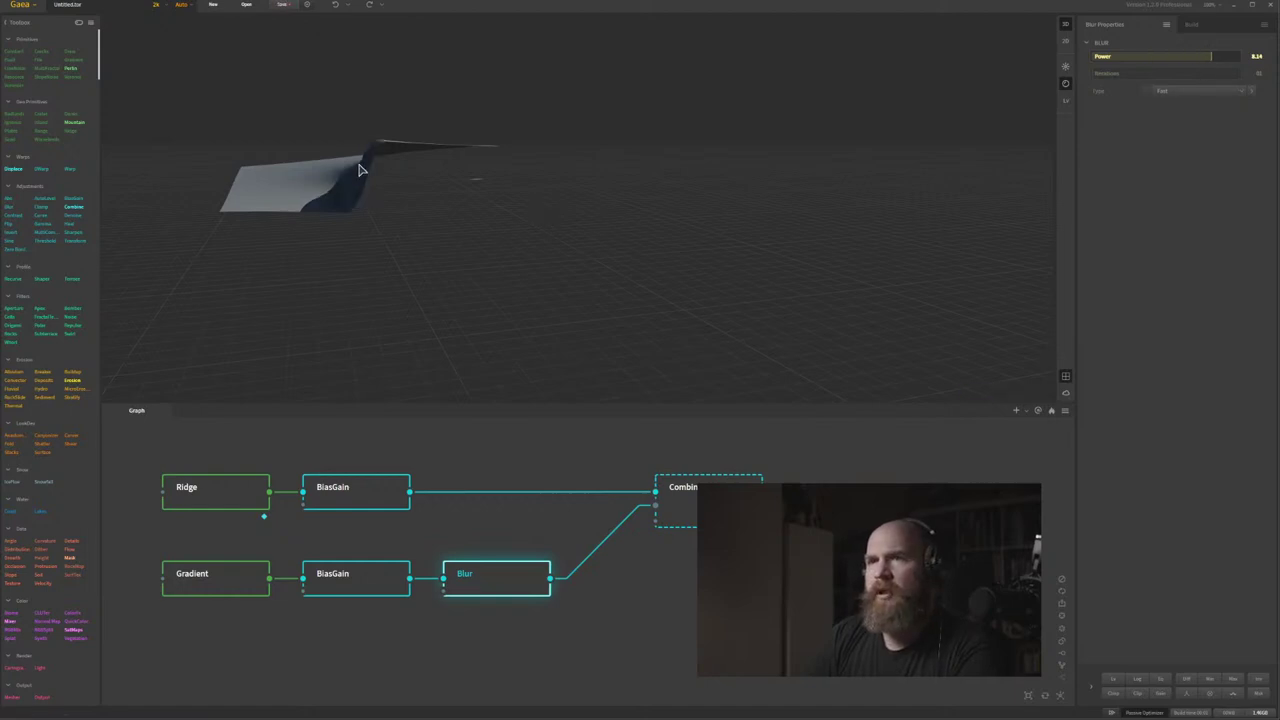
{"action": "left_click_drag", "start_coordinate": [345, 183], "coordinate": [363, 175]}
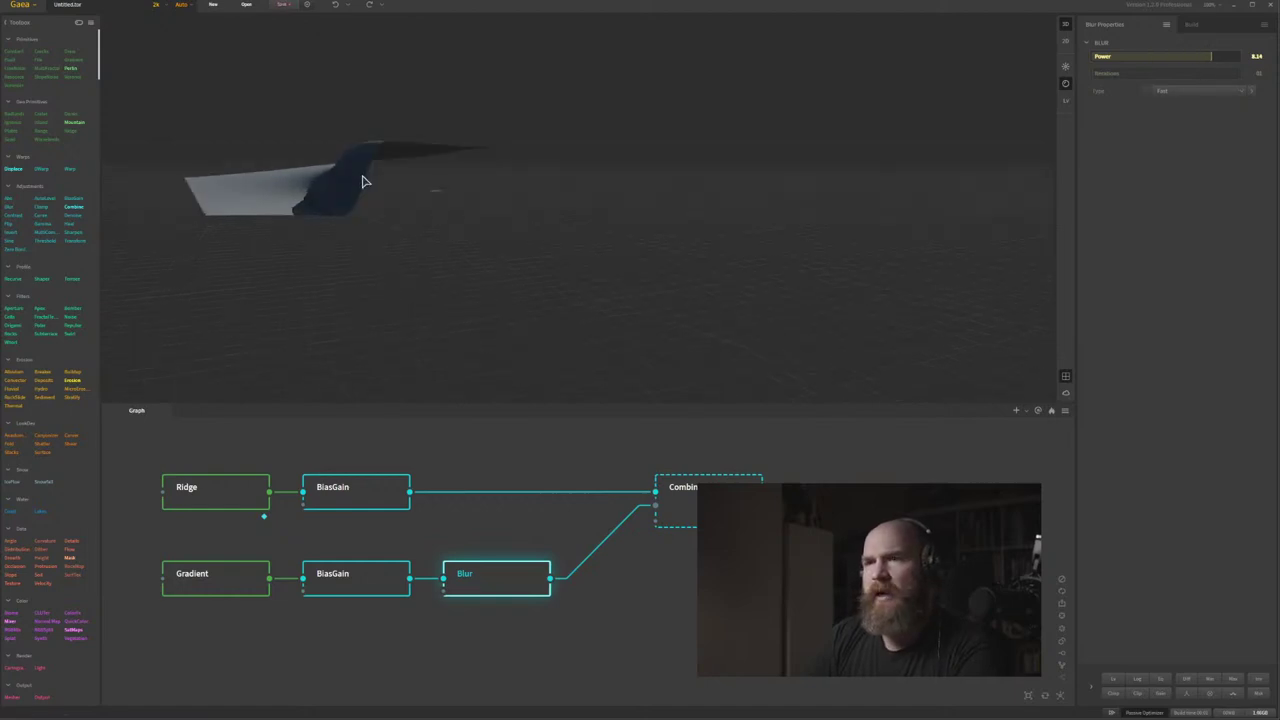
{"action": "left_click", "coordinate": [1222, 57]}
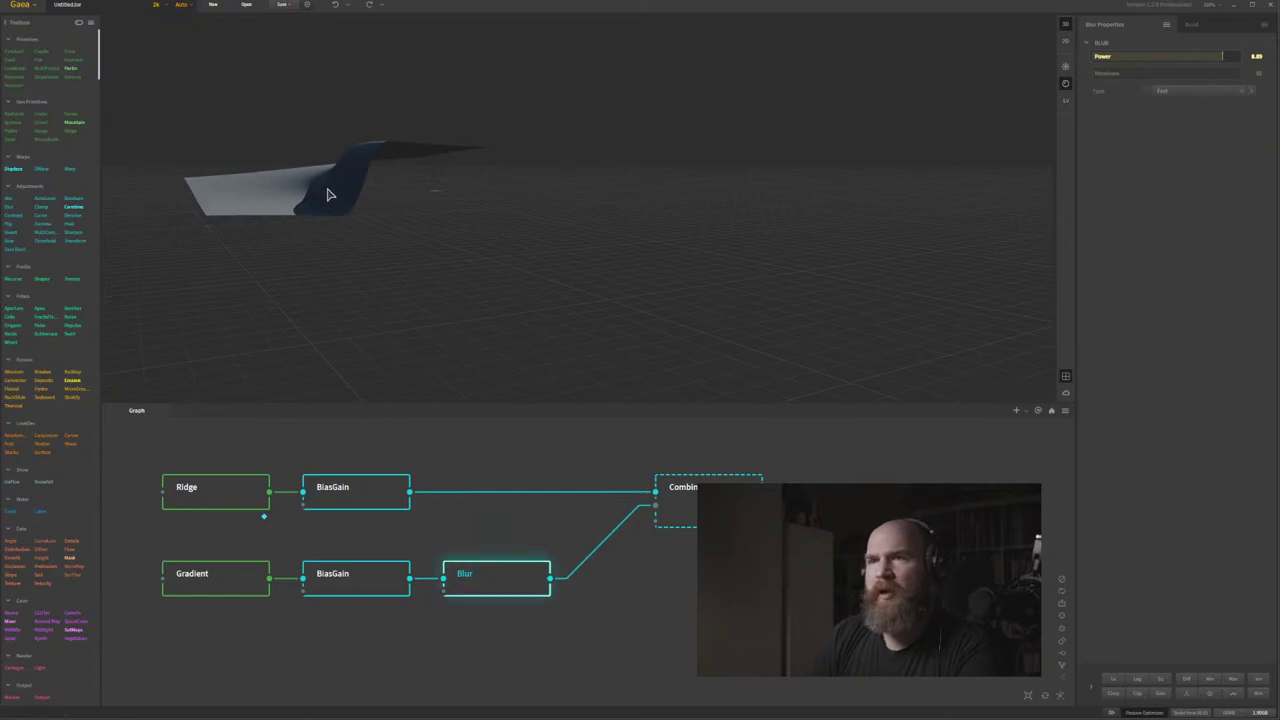
{"action": "left_click_drag", "start_coordinate": [327, 189], "coordinate": [477, 206]}
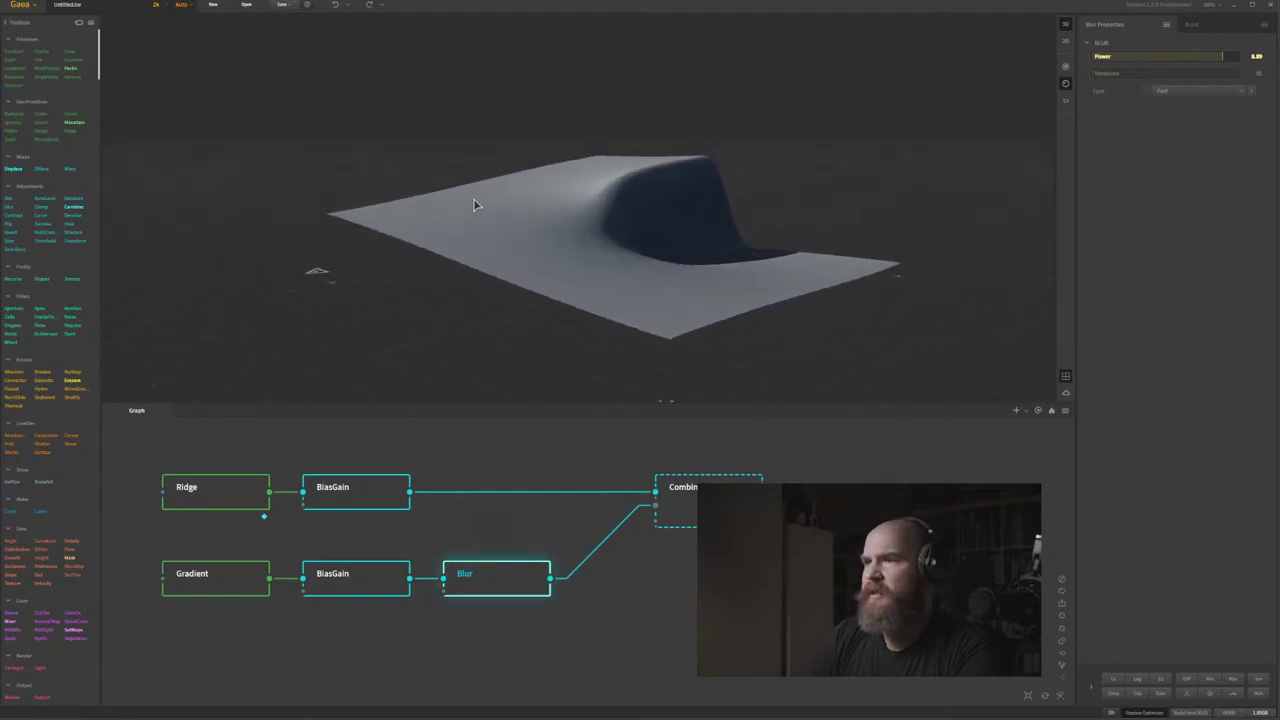
Show the Combine result and set the viewport light's sun azimuth to about 163 degrees, viewing the cliff from a low angle.
{"action": "left_click", "coordinate": [690, 500]}
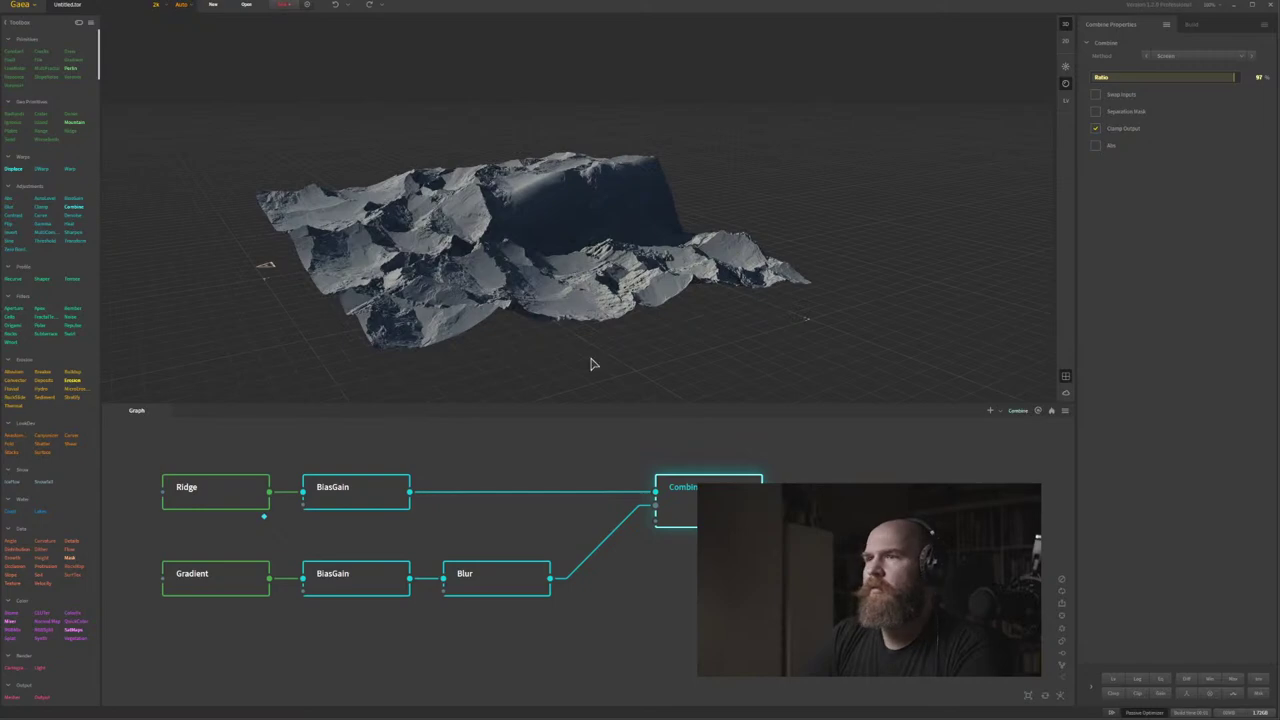
{"action": "left_click_drag", "start_coordinate": [591, 364], "coordinate": [557, 299]}
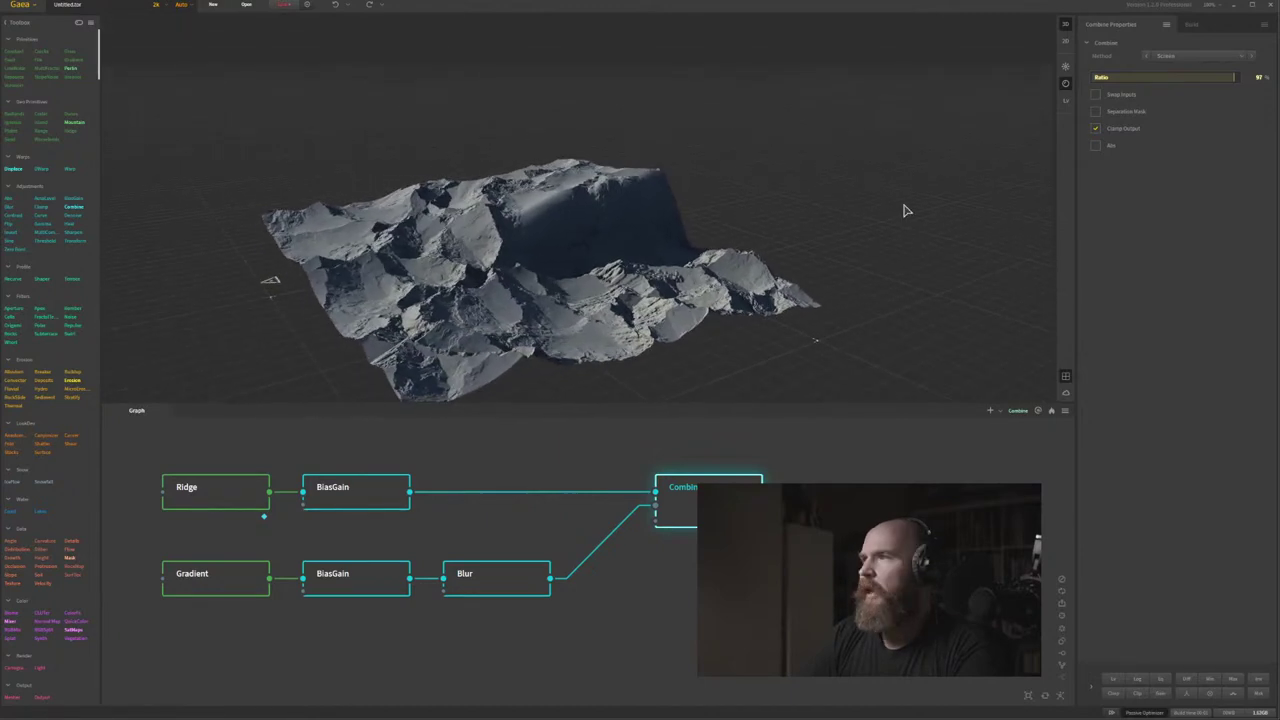
{"action": "left_click", "coordinate": [1066, 83]}
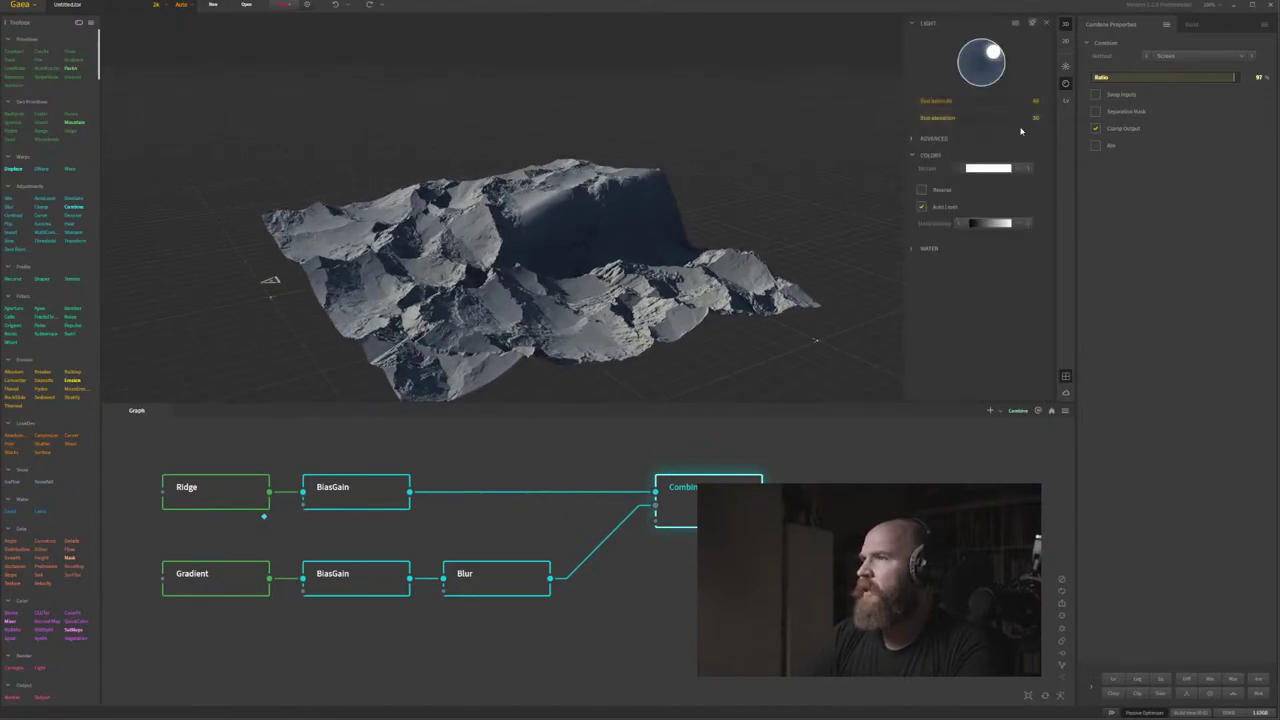
{"action": "left_click", "coordinate": [912, 139]}
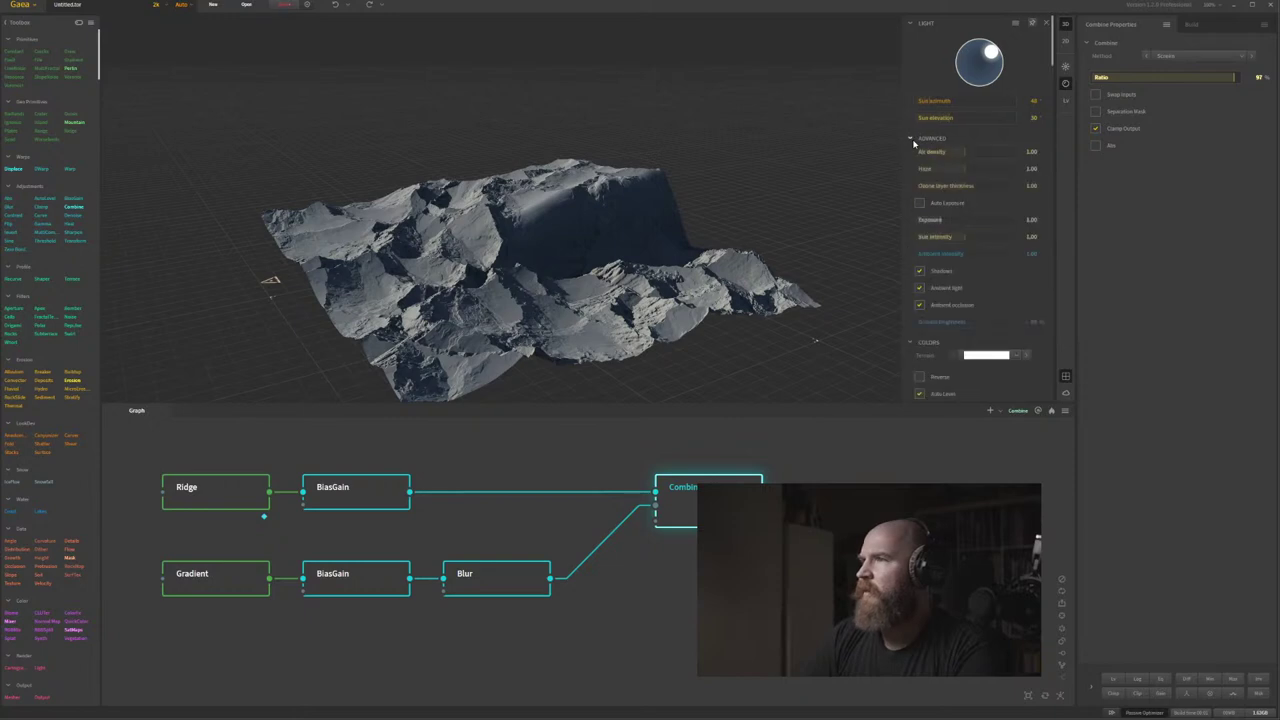
{"action": "left_click", "coordinate": [911, 140]}
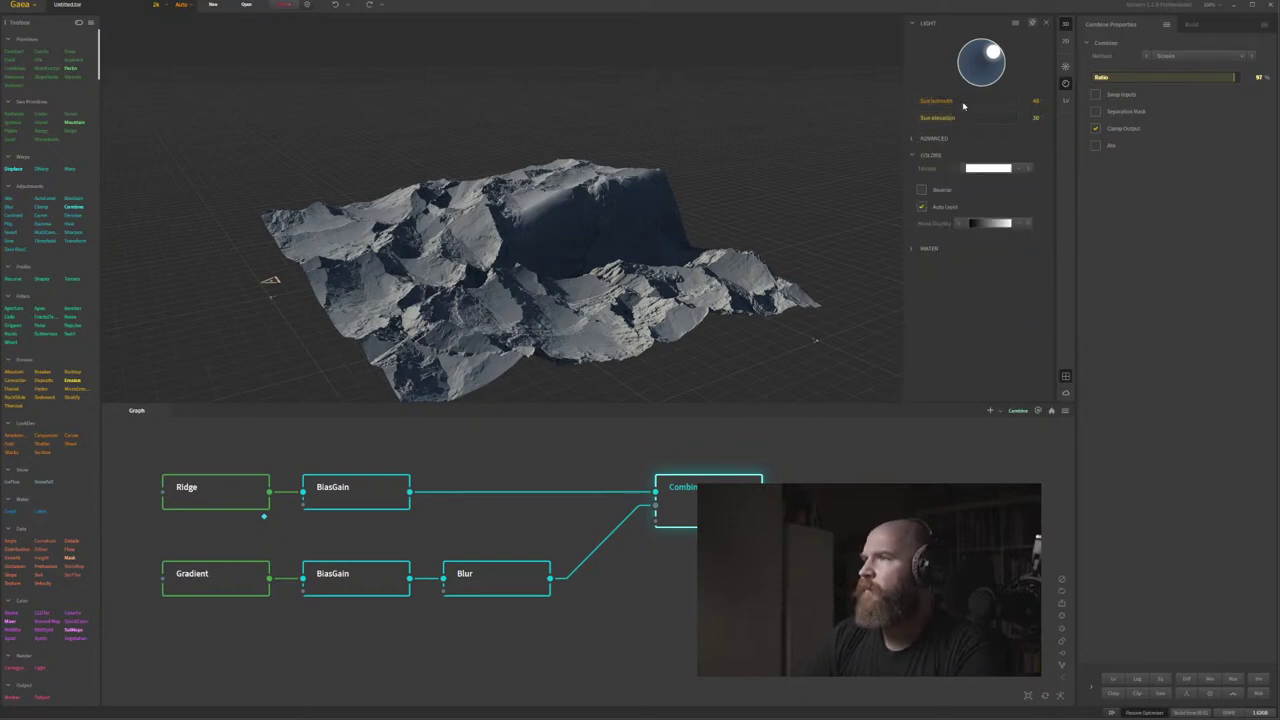
{"action": "left_click", "coordinate": [963, 106]}
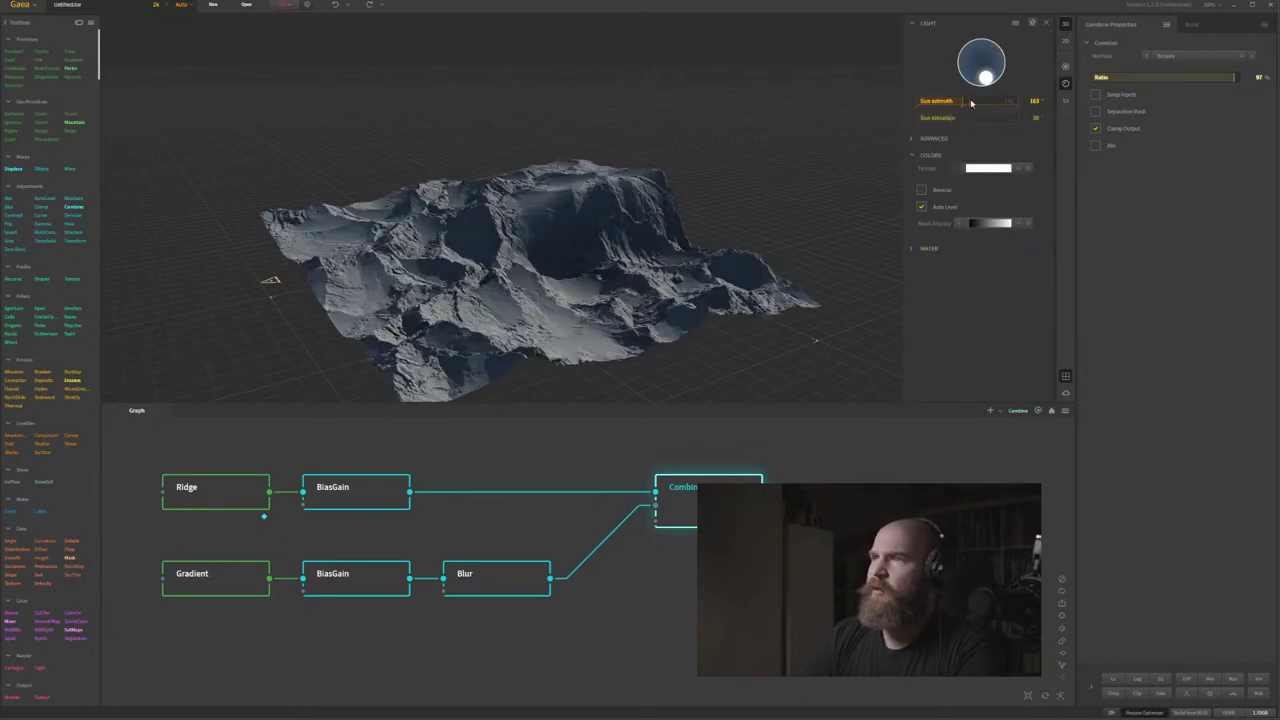
{"action": "left_click", "coordinate": [971, 103]}
{"action": "left_click_drag", "start_coordinate": [505, 230], "coordinate": [655, 208]}
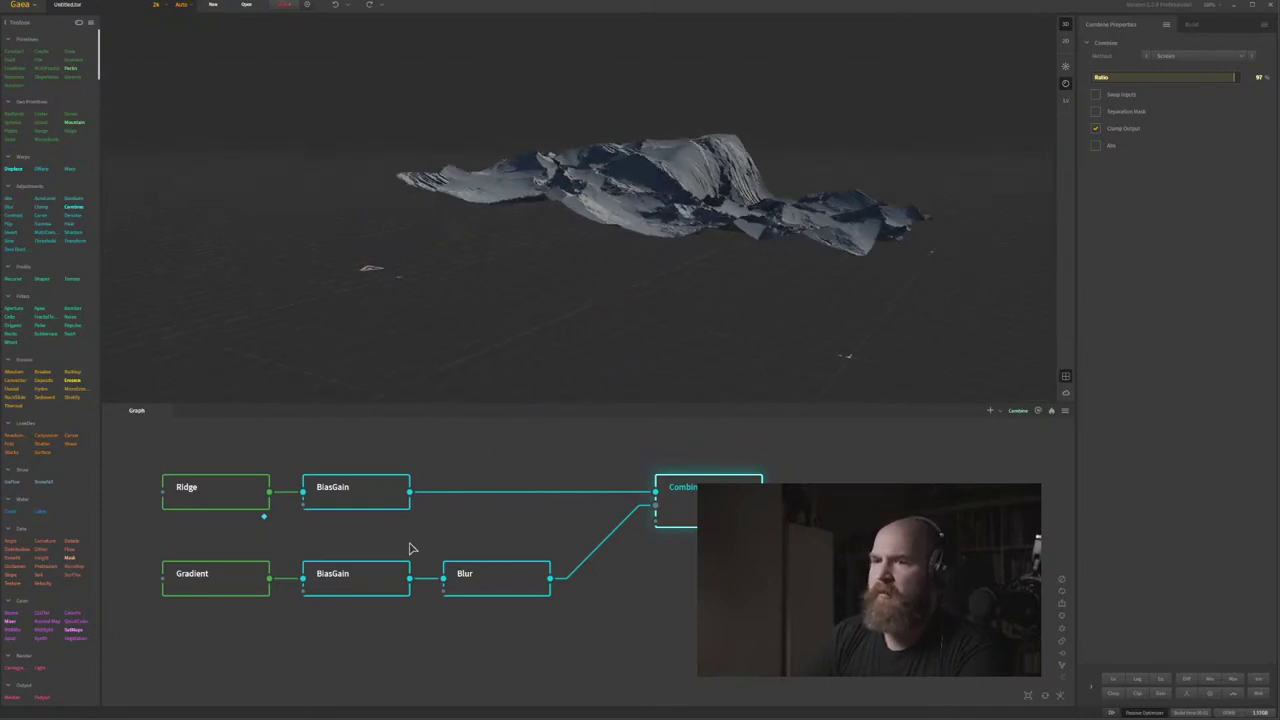
Adjust the bias of the Gradient's BiasGain node to about -30%, checking the combined terrain from several angles.
{"action": "left_click", "coordinate": [363, 581]}
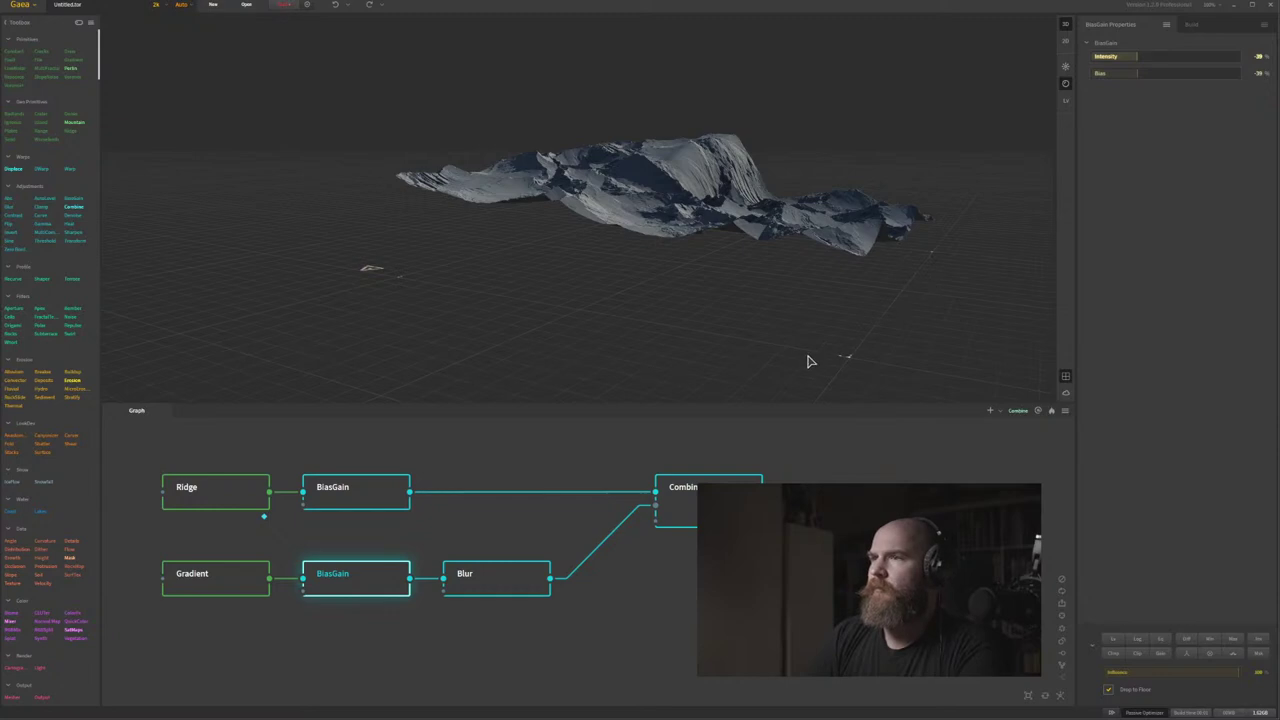
{"action": "left_click_drag", "start_coordinate": [689, 257], "coordinate": [665, 269]}
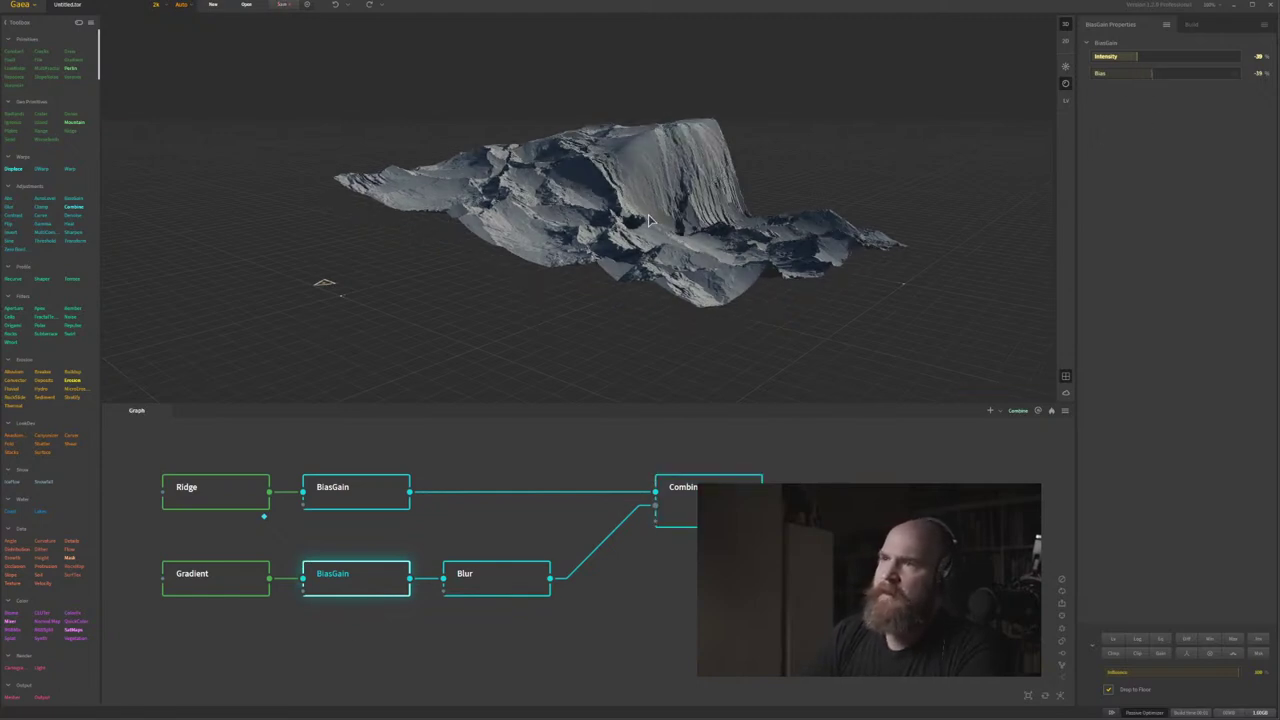
{"action": "left_click_drag", "start_coordinate": [604, 364], "coordinate": [629, 289]}
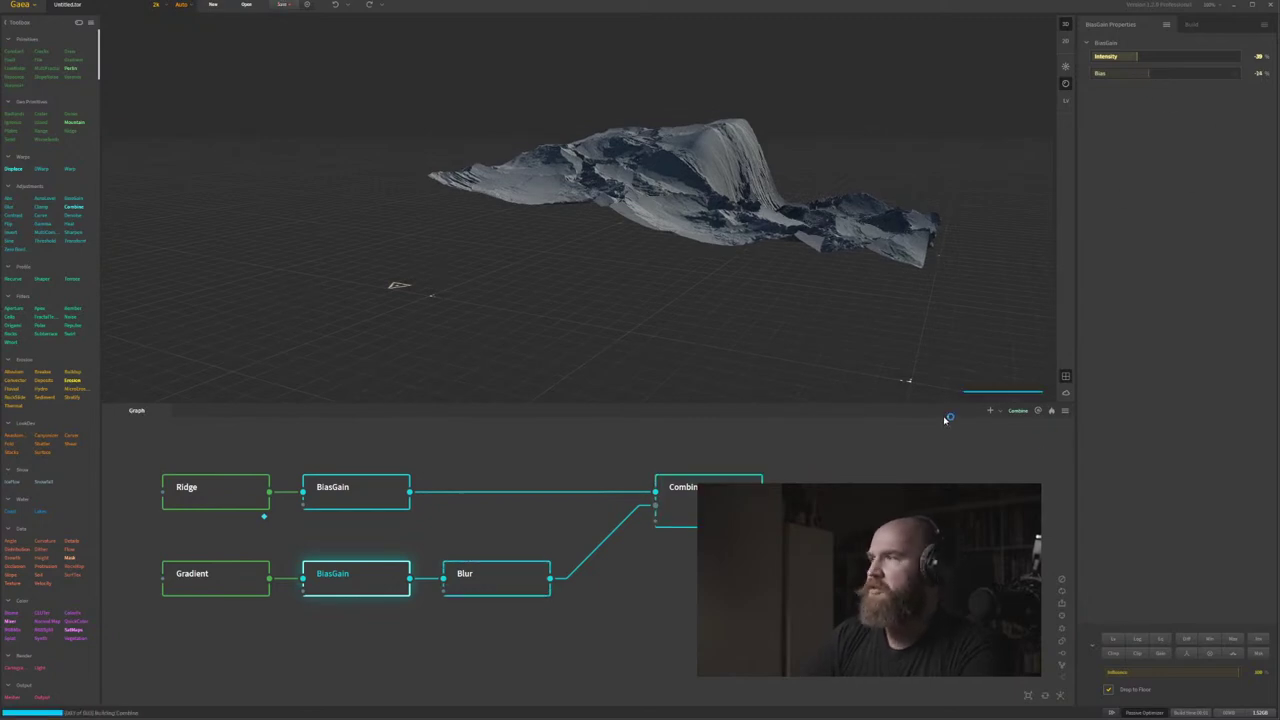
{"action": "left_click_drag", "start_coordinate": [795, 307], "coordinate": [777, 306]}
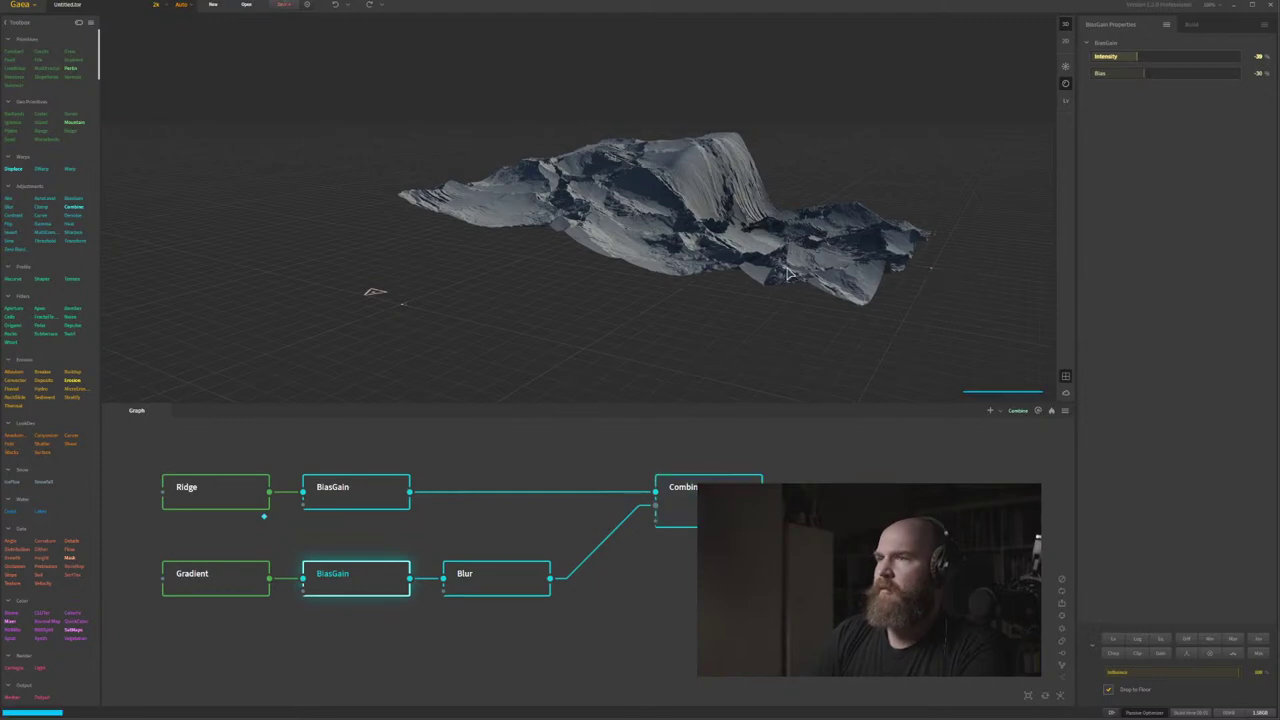
{"action": "left_click_drag", "start_coordinate": [880, 274], "coordinate": [740, 265]}
Move the Combine node slightly closer to the Blur node and inspect the combined terrain from other angles.
{"action": "left_click_drag", "start_coordinate": [800, 520], "coordinate": [664, 505]}
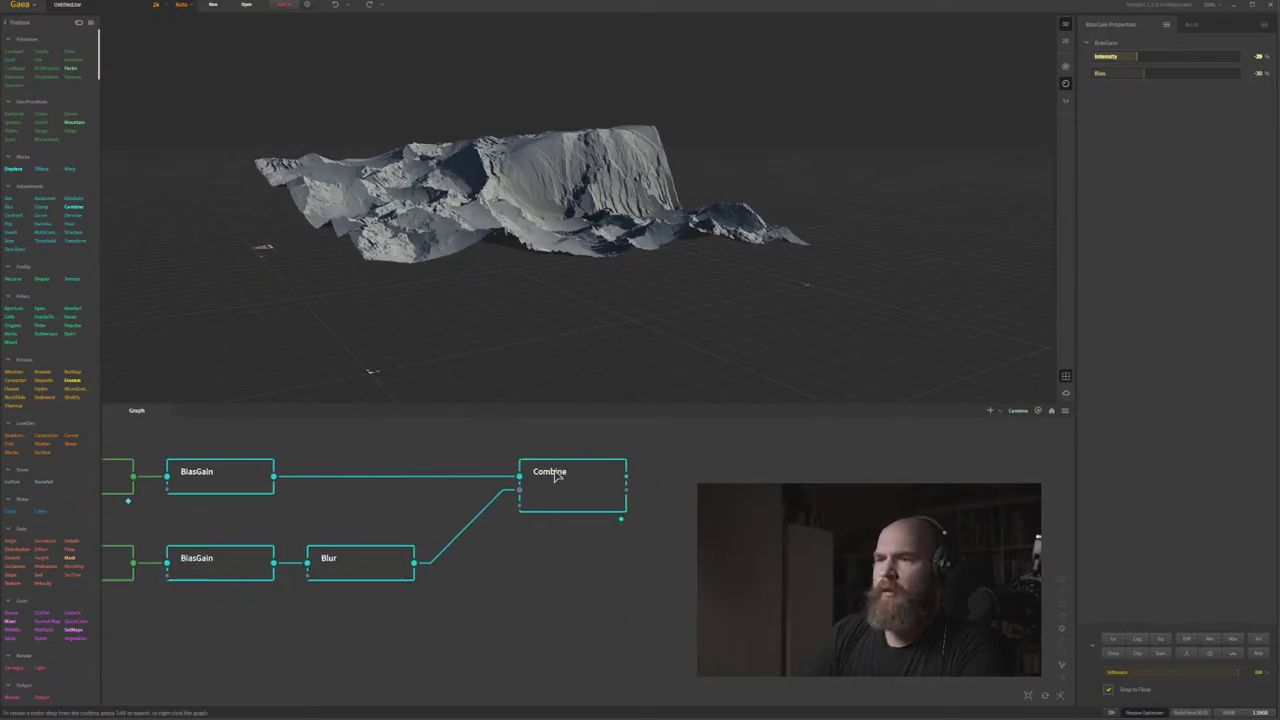
{"action": "left_click_drag", "start_coordinate": [558, 476], "coordinate": [520, 476]}
{"action": "middle_click_drag", "start_coordinate": [643, 480], "coordinate": [711, 500]}
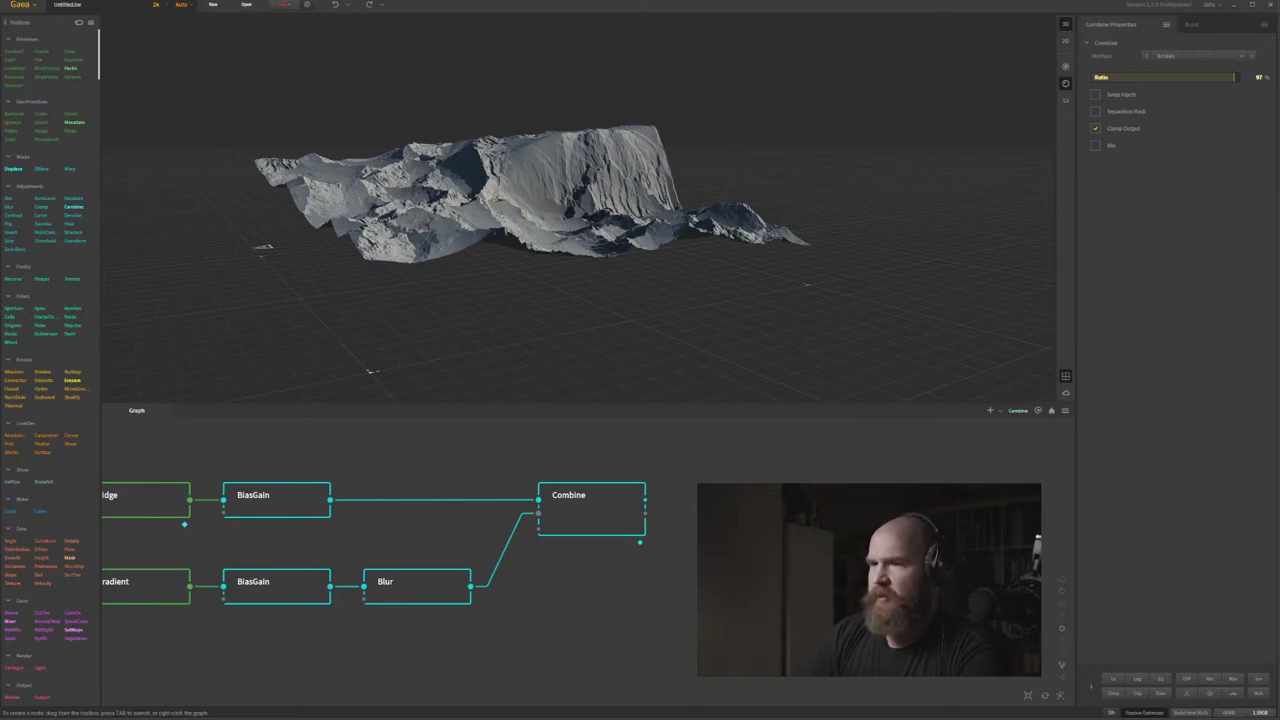
{"action": "left_click_drag", "start_coordinate": [539, 247], "coordinate": [451, 202]}
{"action": "middle_click_drag", "start_coordinate": [451, 202], "coordinate": [560, 196]}
{"action": "left_click_drag", "start_coordinate": [560, 196], "coordinate": [482, 219]}
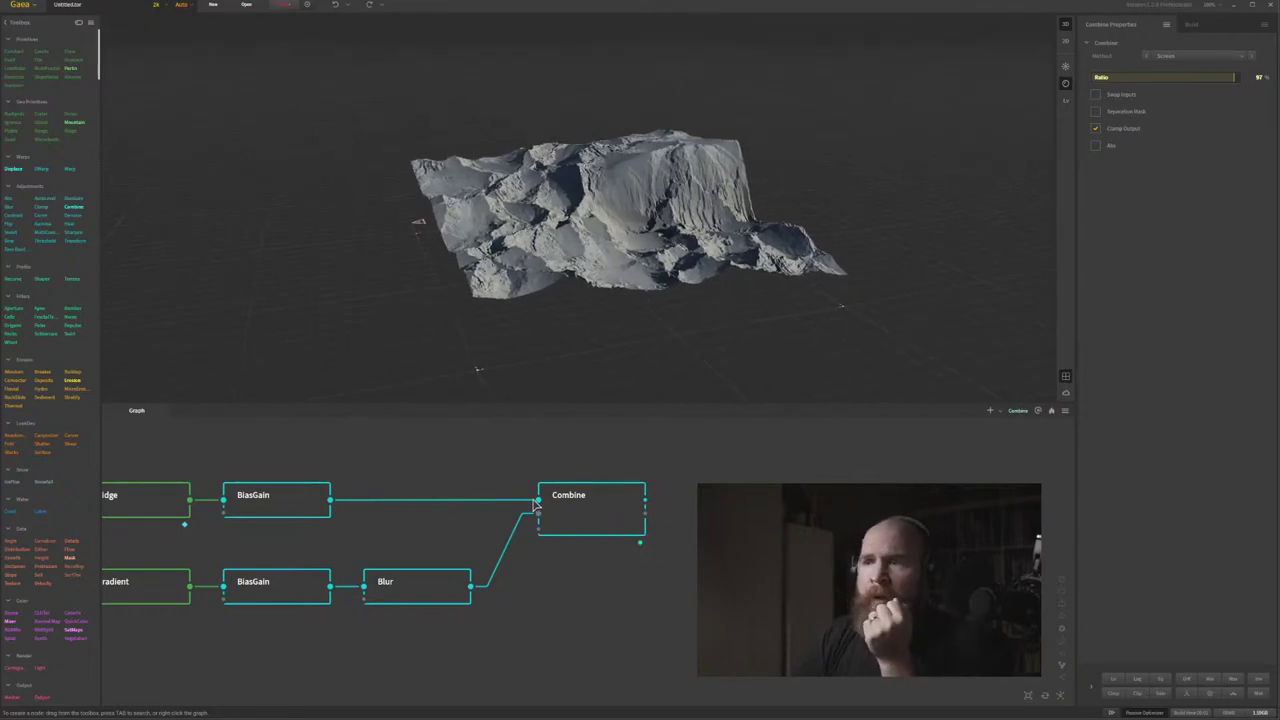
Add a Stratify node after the Combine node and inspect its layering on the cliff up close.
{"action": "key", "text": "Tab"}
{"action": "type", "text": "st"}
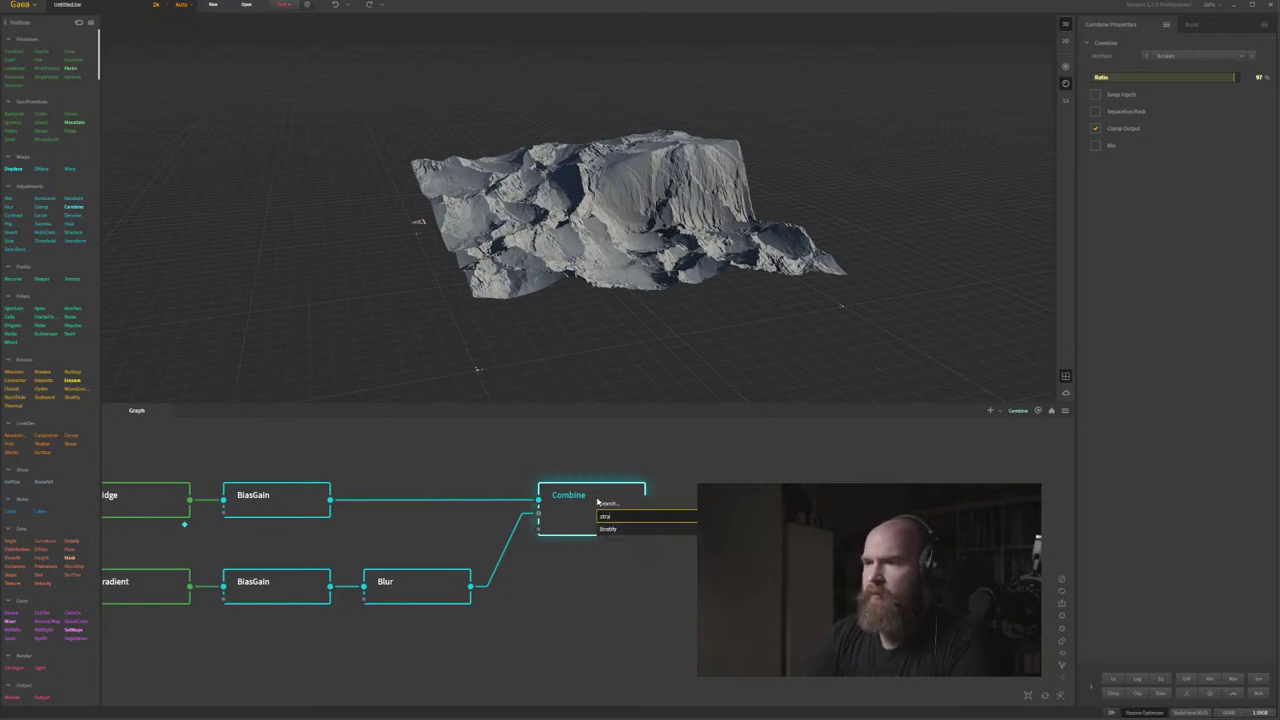
{"action": "key", "text": "Return"}
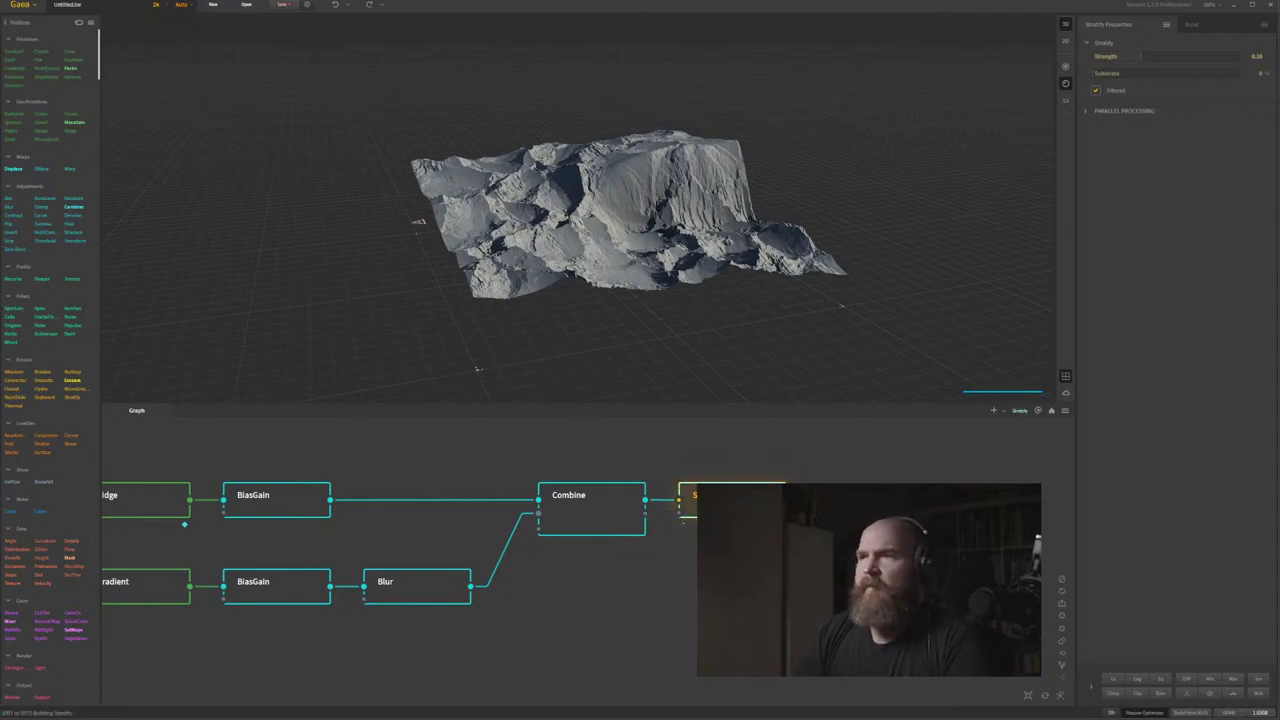
{"action": "left_click_drag", "start_coordinate": [668, 305], "coordinate": [646, 289]}
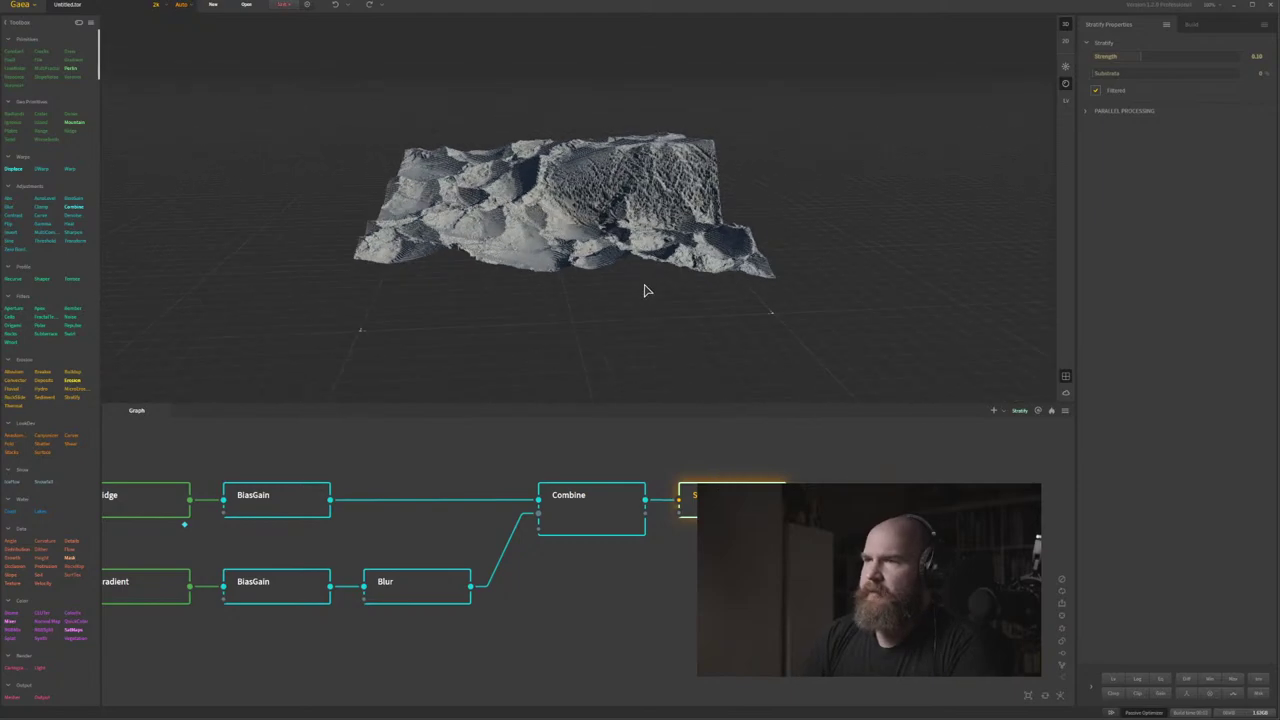
{"action": "scroll", "coordinate": [622, 208], "scroll_direction": "up", "scroll_amount": 5}
{"action": "left_click_drag", "start_coordinate": [622, 208], "coordinate": [526, 238]}
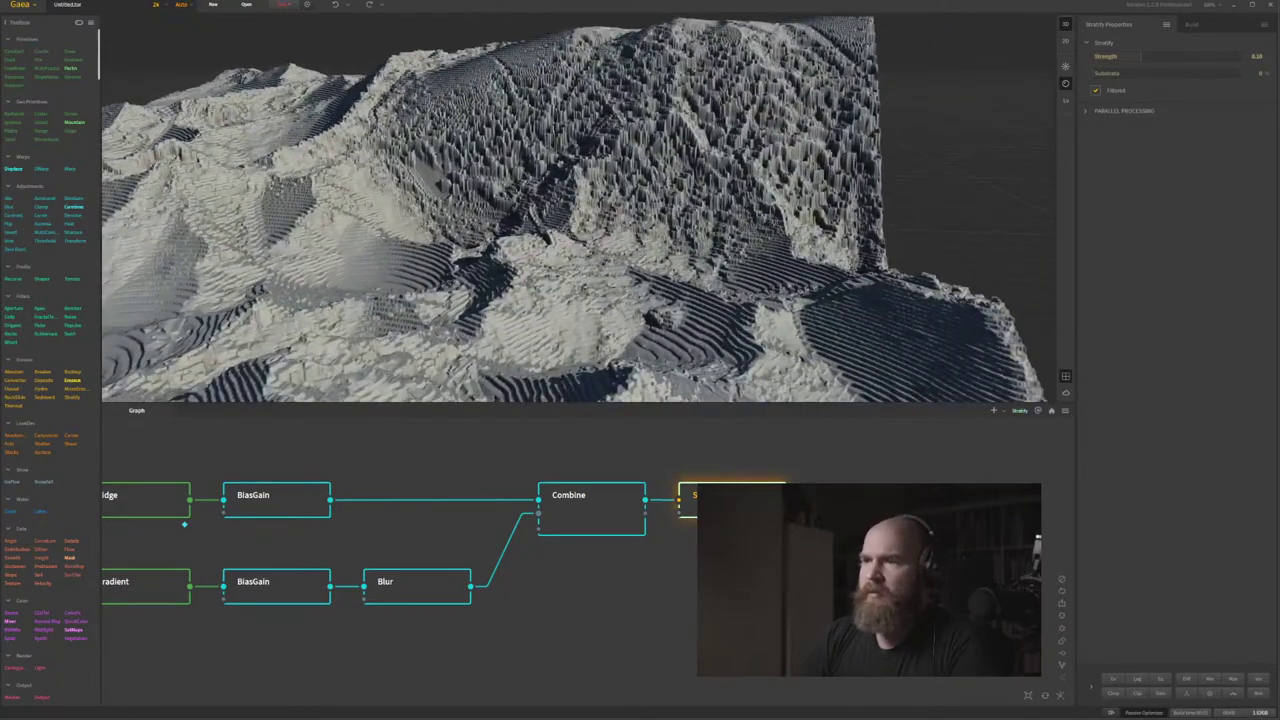
Move the Stratify node below the Combine row, level with Blur, and examine the stratified slopes.
{"action": "left_click_drag", "start_coordinate": [720, 498], "coordinate": [768, 590]}
{"action": "middle_click_drag", "start_coordinate": [768, 590], "coordinate": [706, 595]}
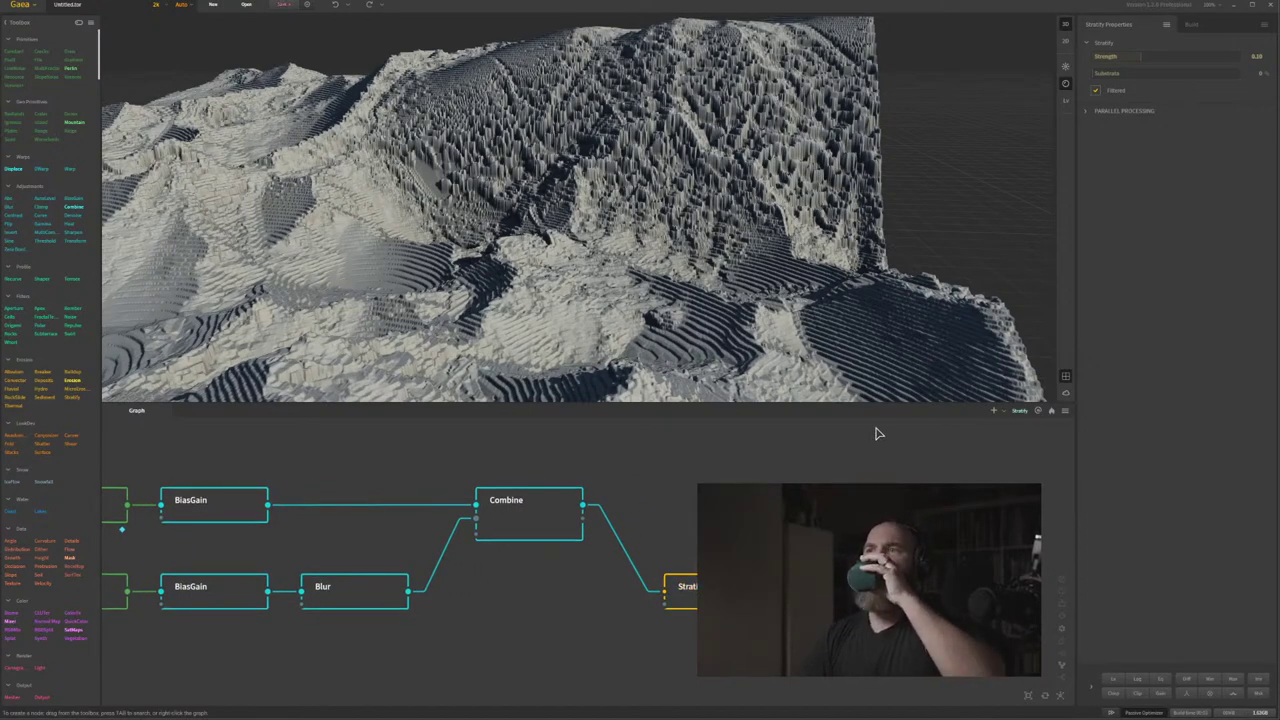
{"action": "left_click_drag", "start_coordinate": [808, 398], "coordinate": [639, 281]}
{"action": "left_click_drag", "start_coordinate": [378, 265], "coordinate": [840, 412]}
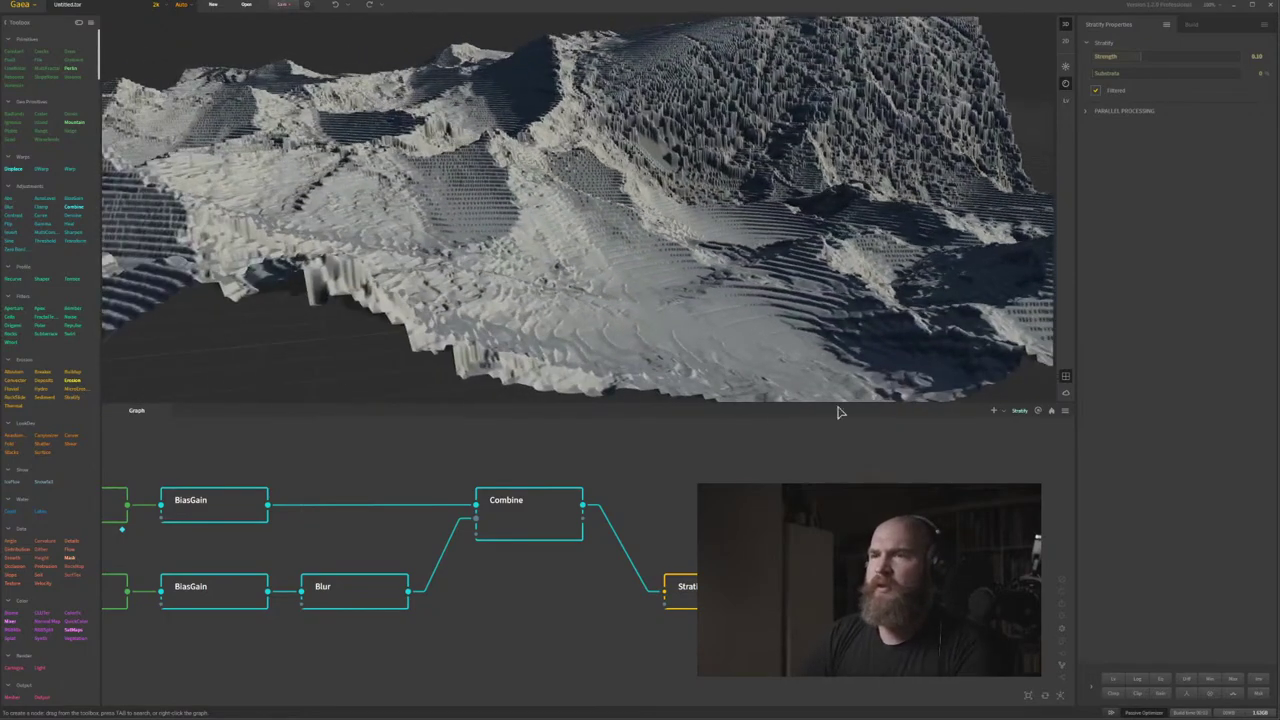
{"action": "left_click_drag", "start_coordinate": [617, 291], "coordinate": [811, 236]}
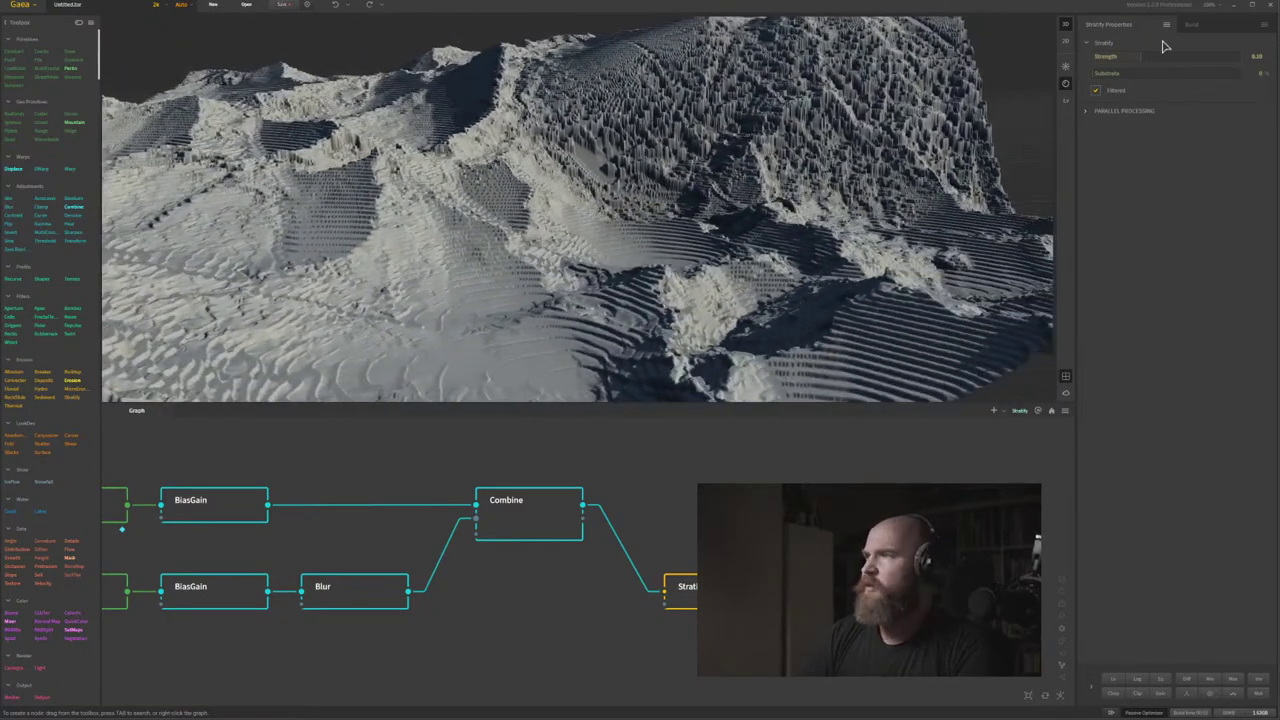
Set the Stratify node's substrata to 54% and inspect the layered terrain from near and far.
{"action": "left_click", "coordinate": [1163, 73]}
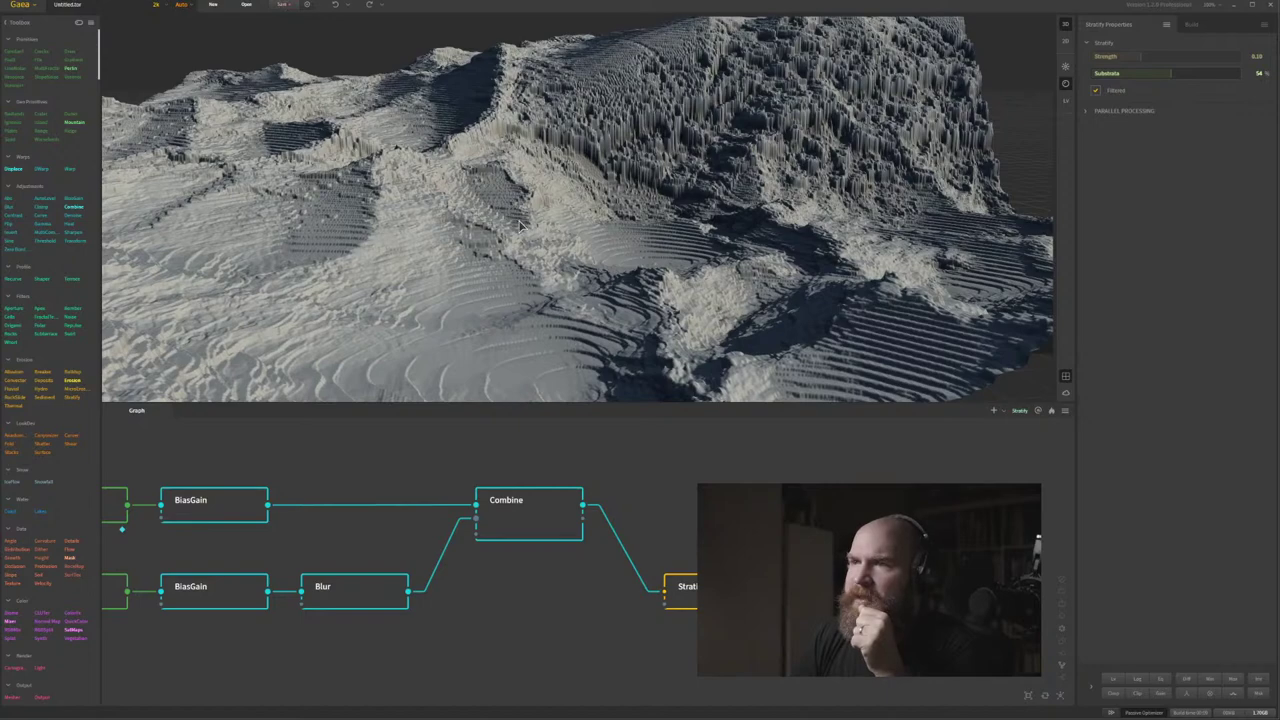
{"action": "scroll", "coordinate": [520, 227], "scroll_direction": "up", "scroll_amount": 5}
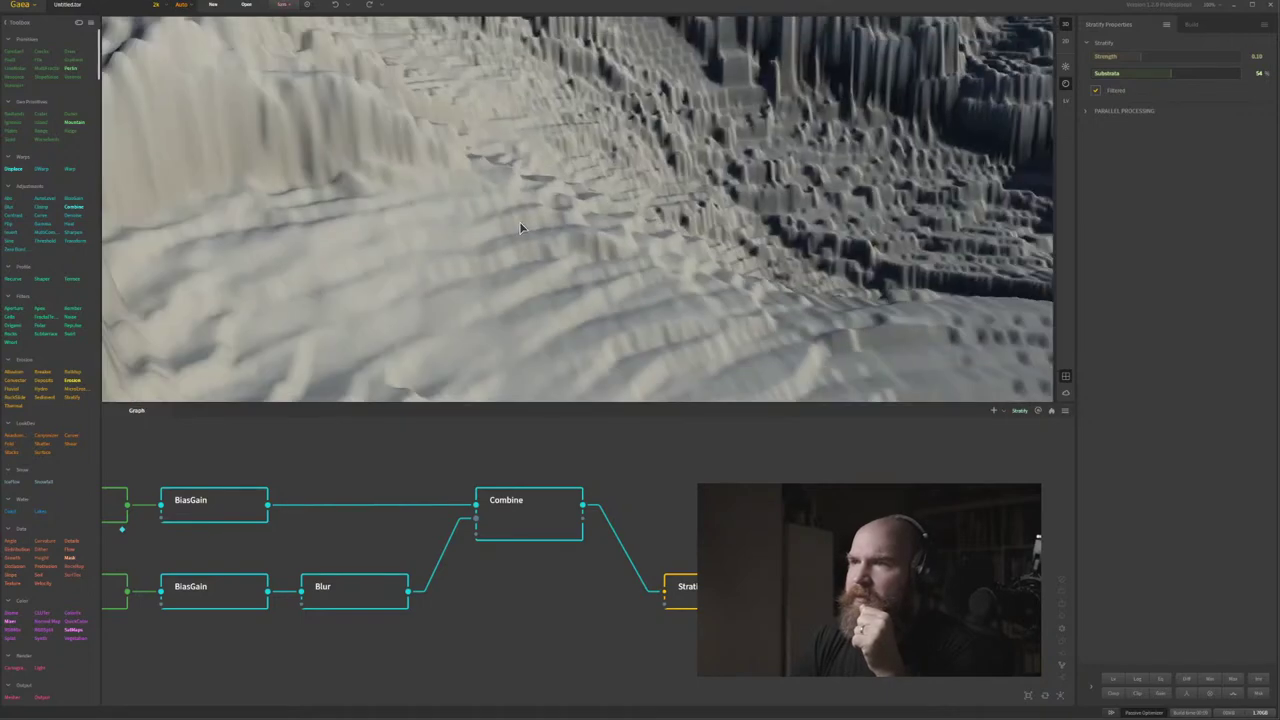
{"action": "scroll", "coordinate": [672, 212], "scroll_direction": "down", "scroll_amount": 6}
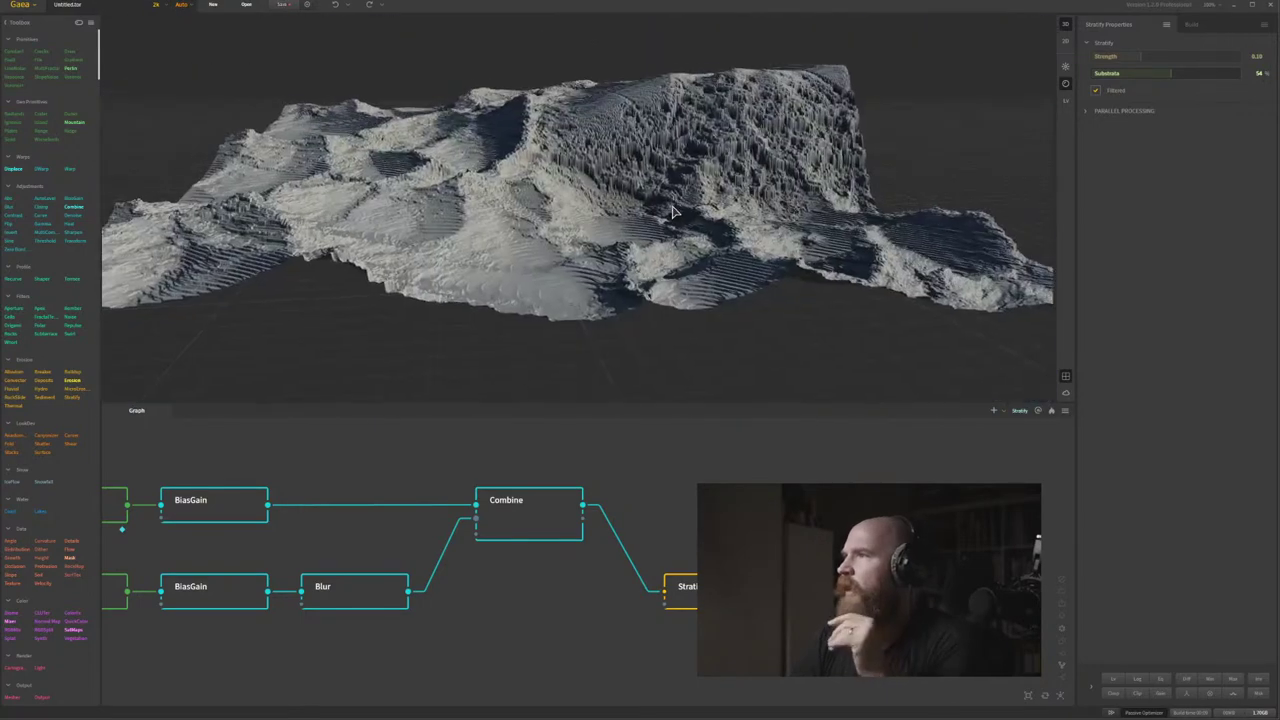
{"action": "left_click_drag", "start_coordinate": [670, 194], "coordinate": [643, 275]}
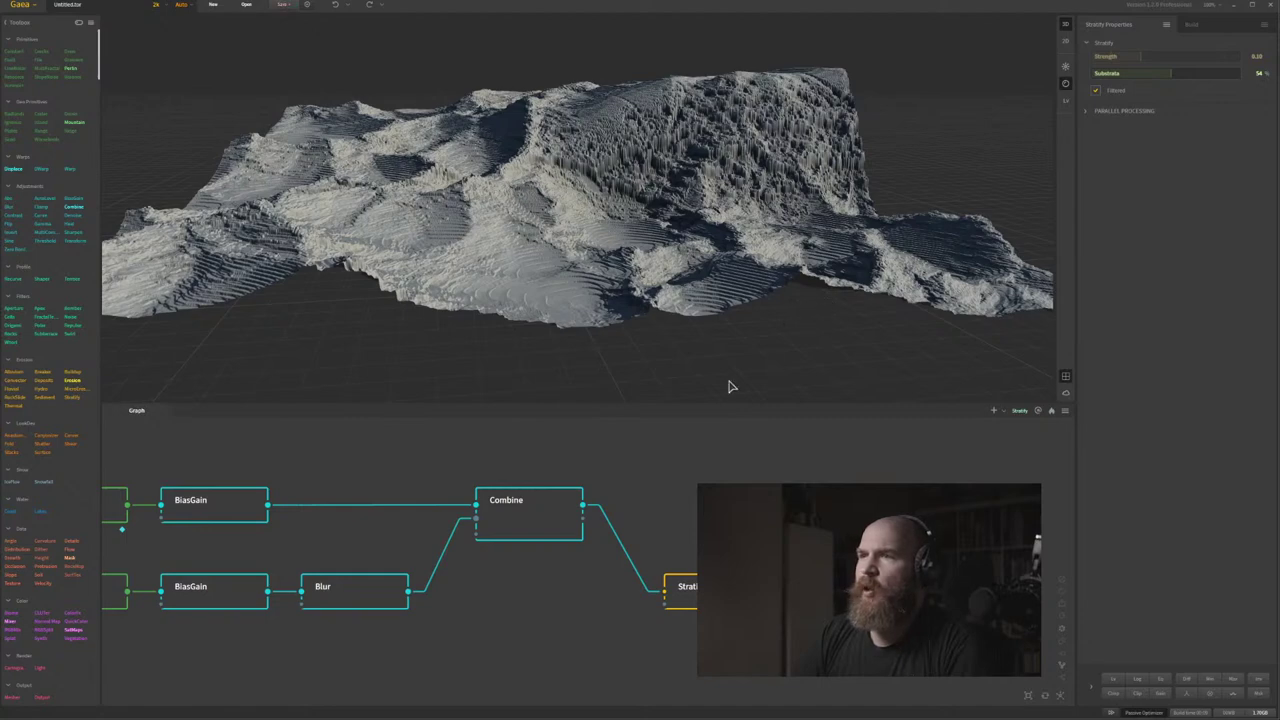
{"action": "left_click_drag", "start_coordinate": [602, 275], "coordinate": [670, 345]}
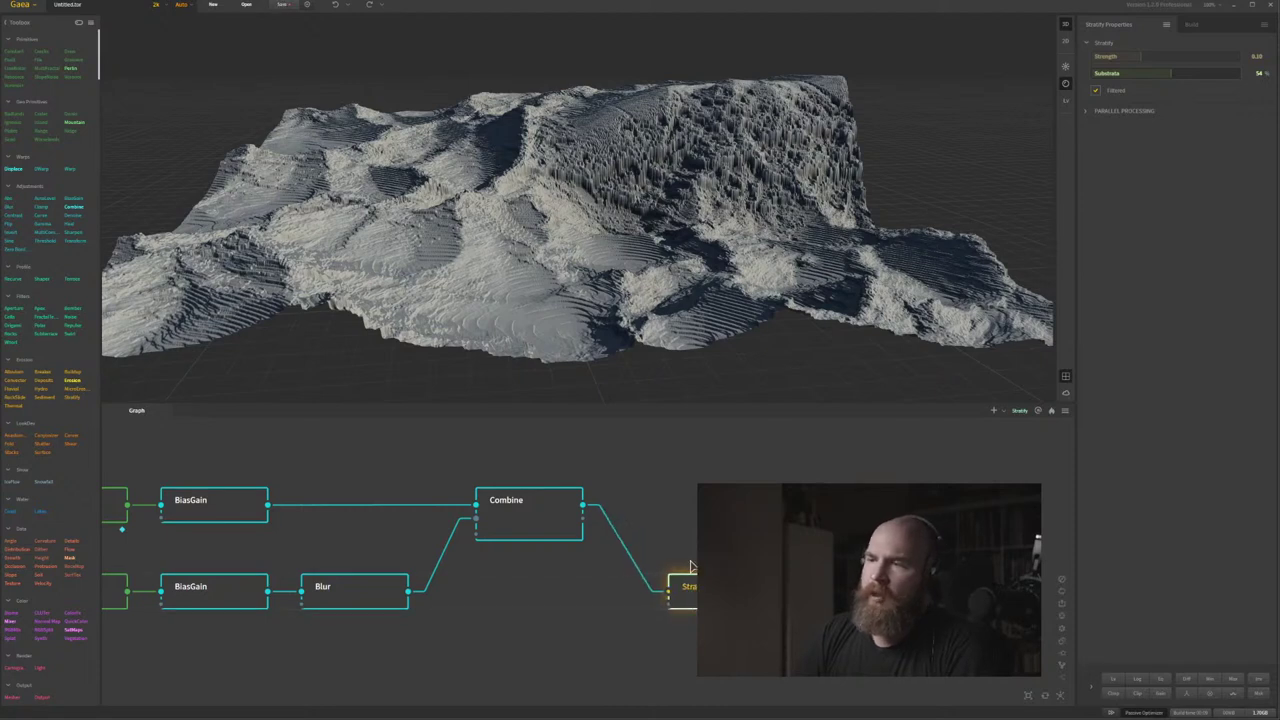
Add a second Combine node after the first one and place it farther along the same row, beyond Stratify.
{"action": "scroll", "coordinate": [686, 503], "scroll_direction": "down", "scroll_amount": 1}
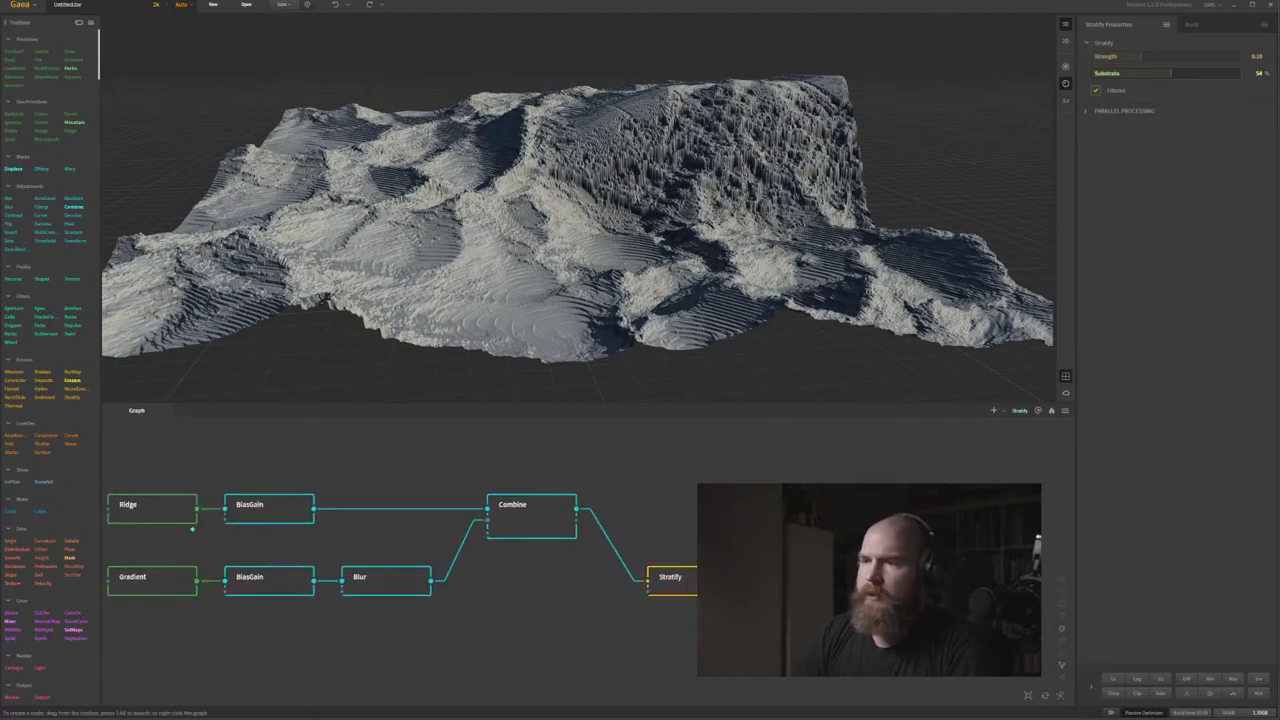
{"action": "left_click", "coordinate": [557, 513]}
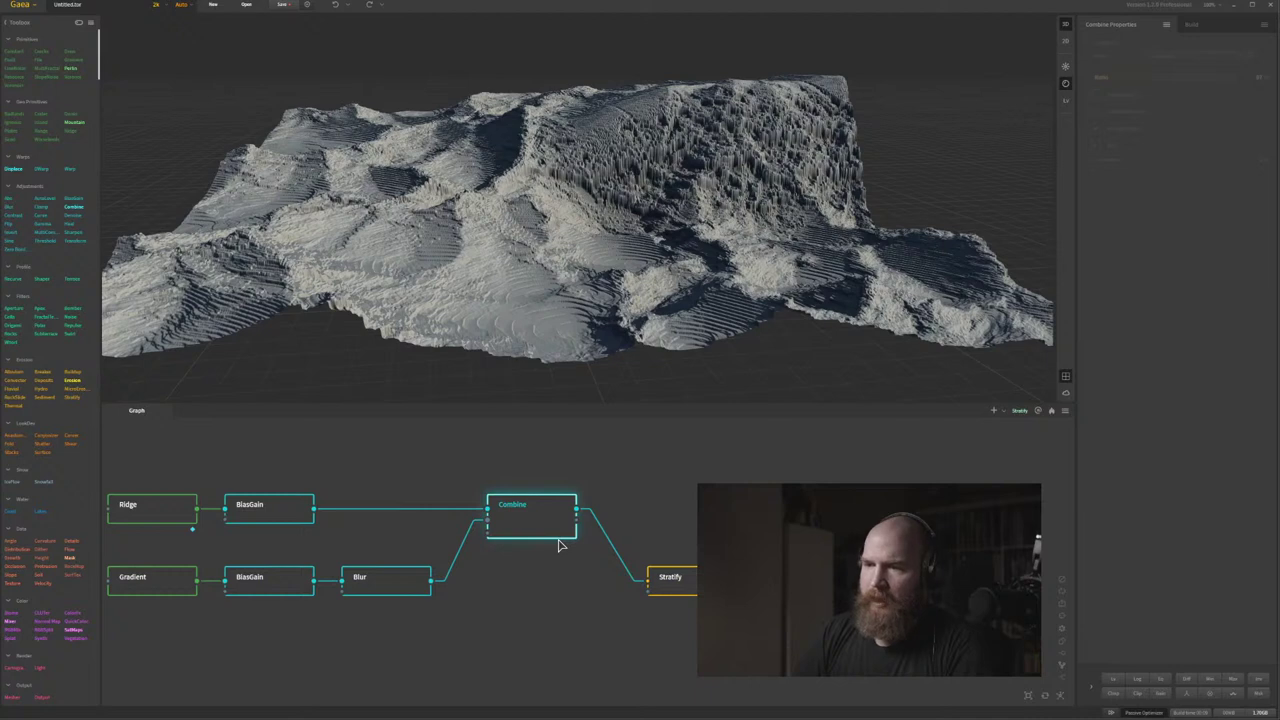
{"action": "type", "text": "ombin"}
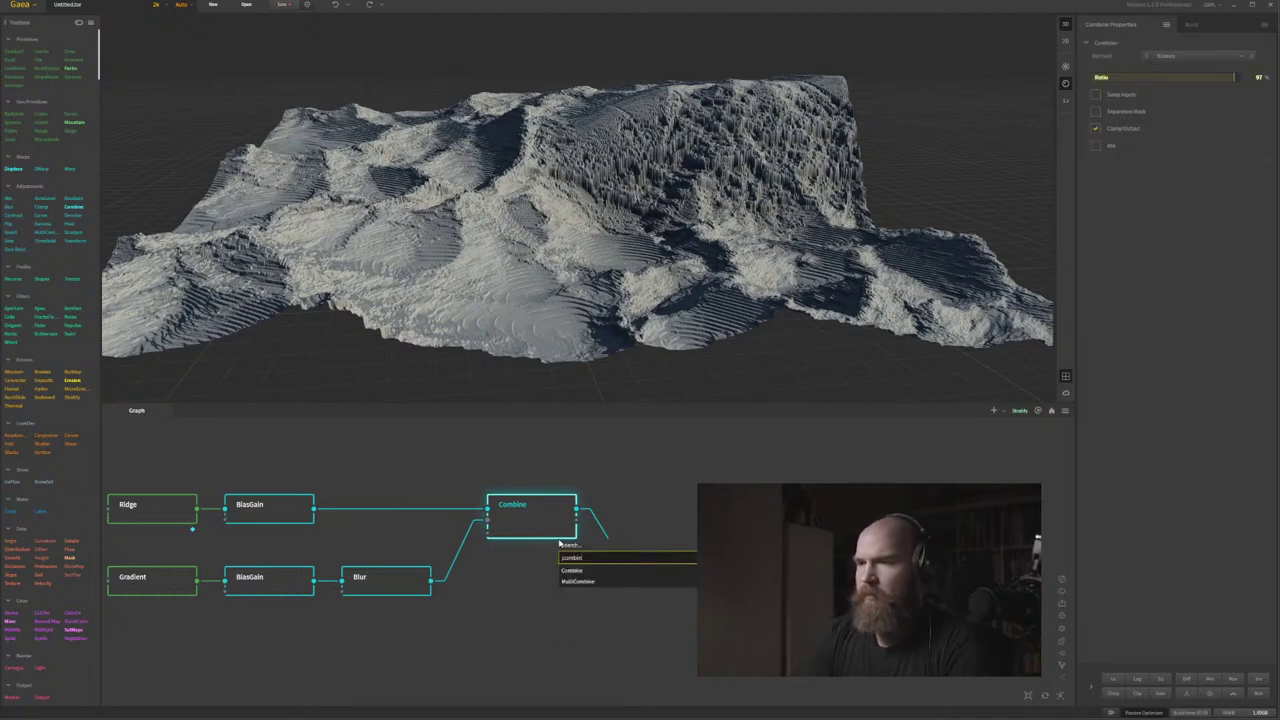
{"action": "key", "text": "Return"}
{"action": "left_click_drag", "start_coordinate": [645, 513], "coordinate": [760, 513]}
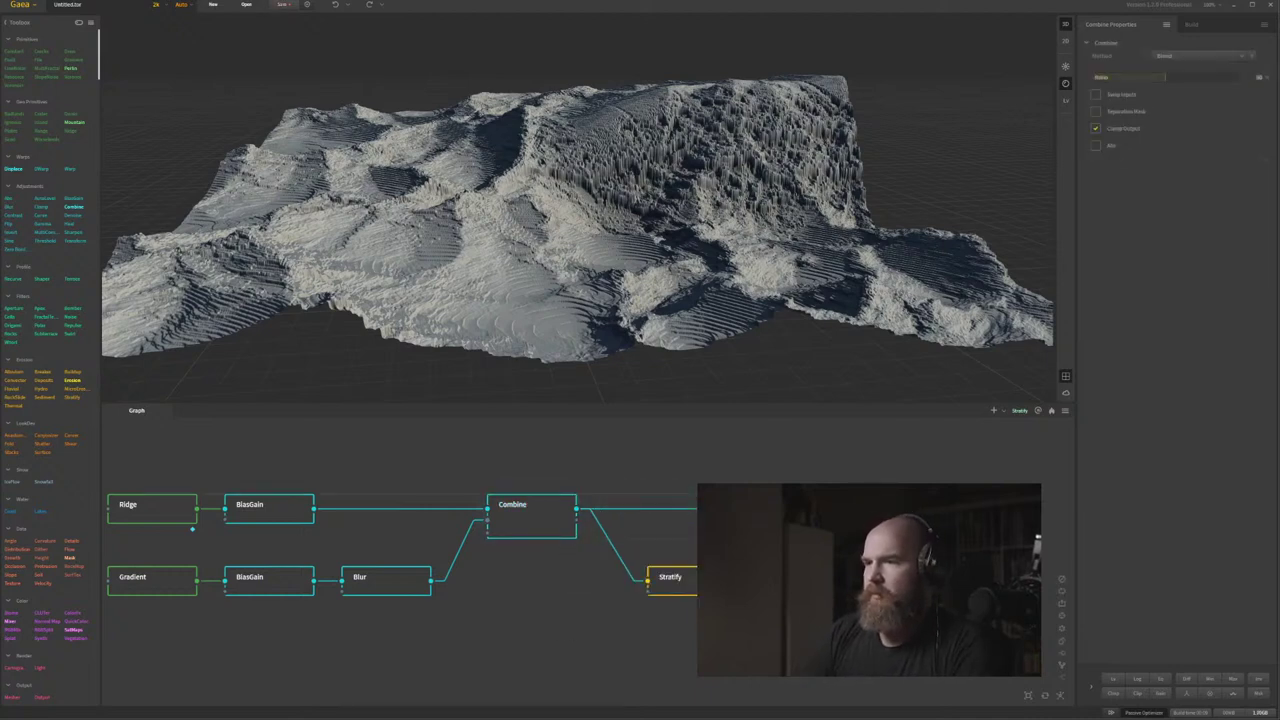
Compare the terrains of the first Combine, the Stratify and the blended second Combine nodes.
{"action": "left_click", "coordinate": [543, 524]}
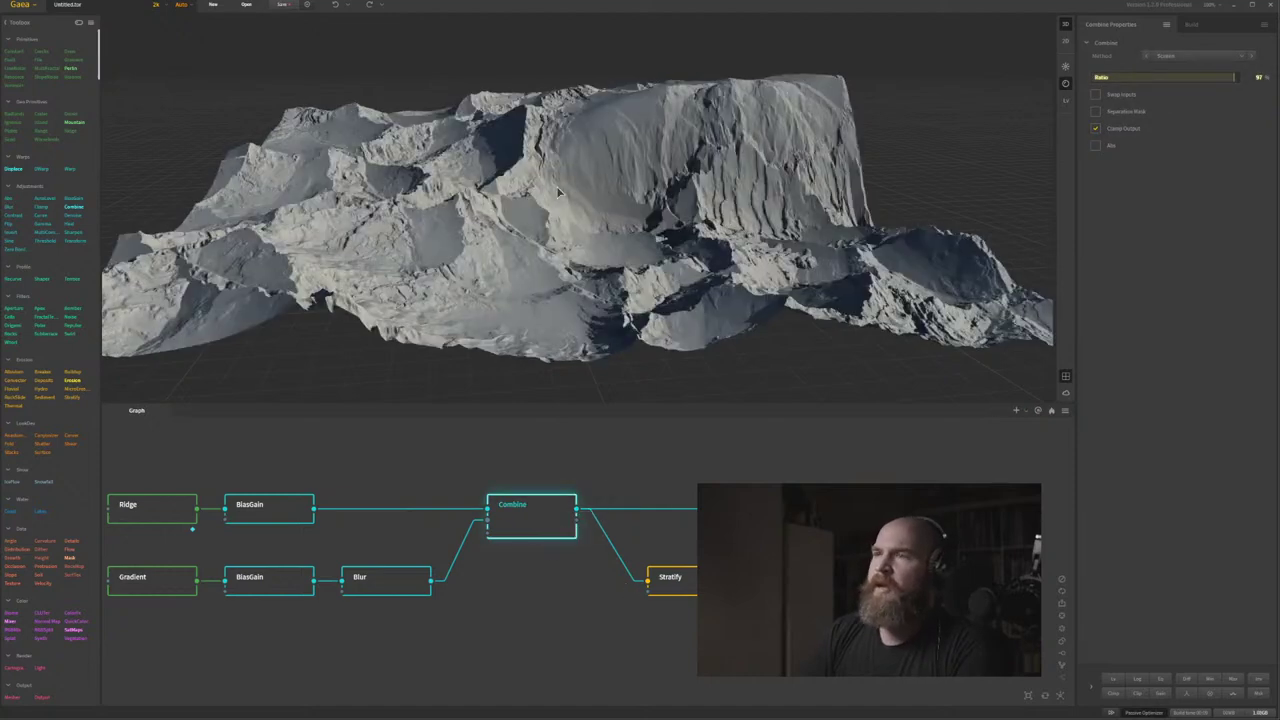
{"action": "left_click", "coordinate": [686, 578]}
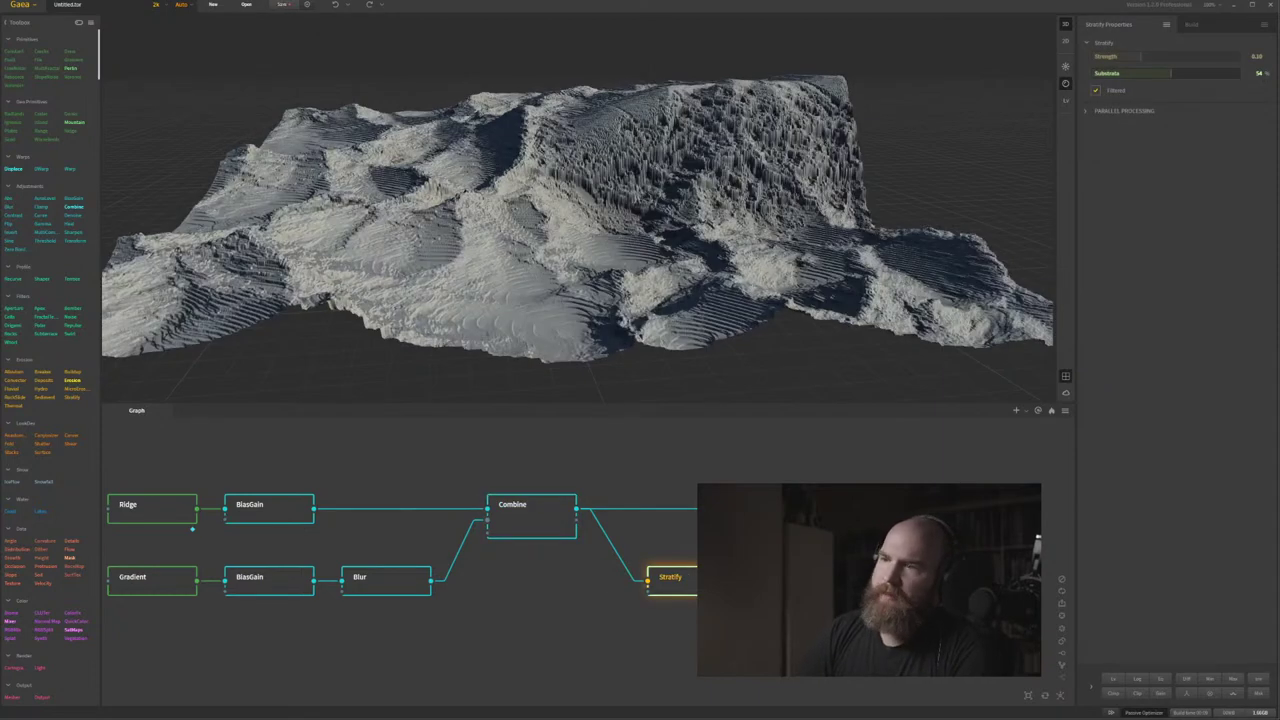
{"action": "left_click", "coordinate": [850, 515]}
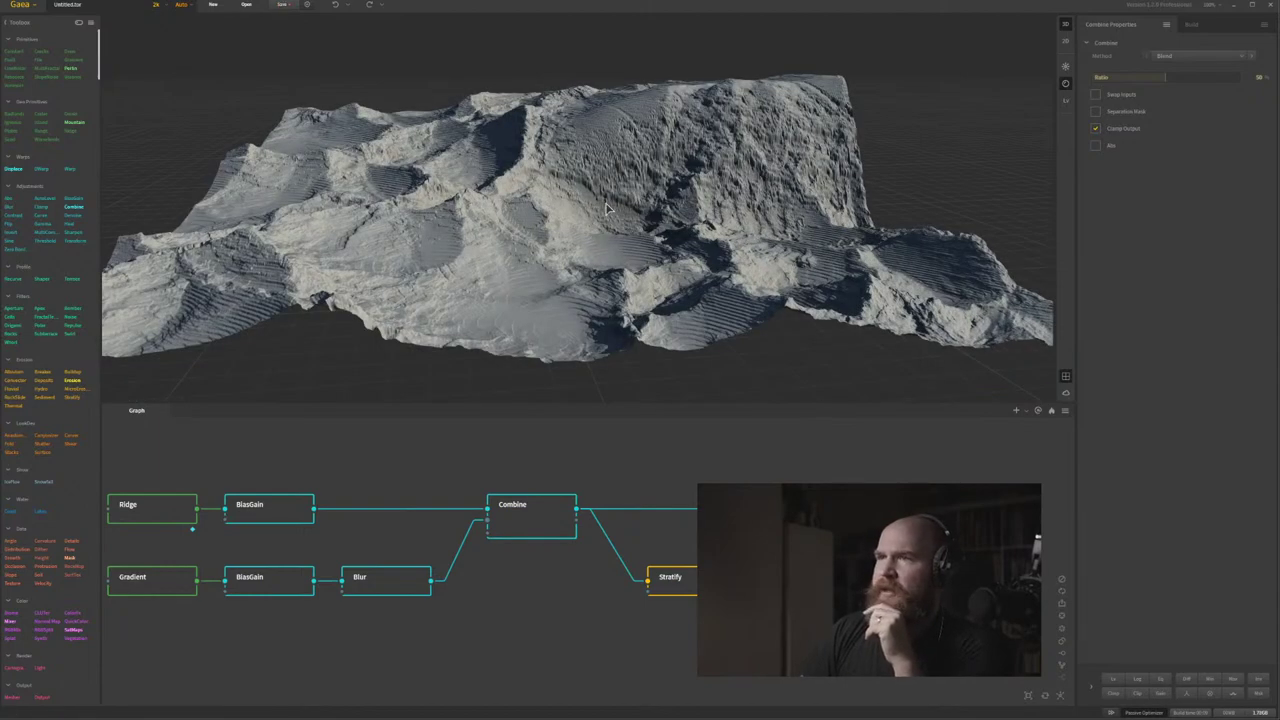
{"action": "left_click_drag", "start_coordinate": [606, 204], "coordinate": [616, 199]}
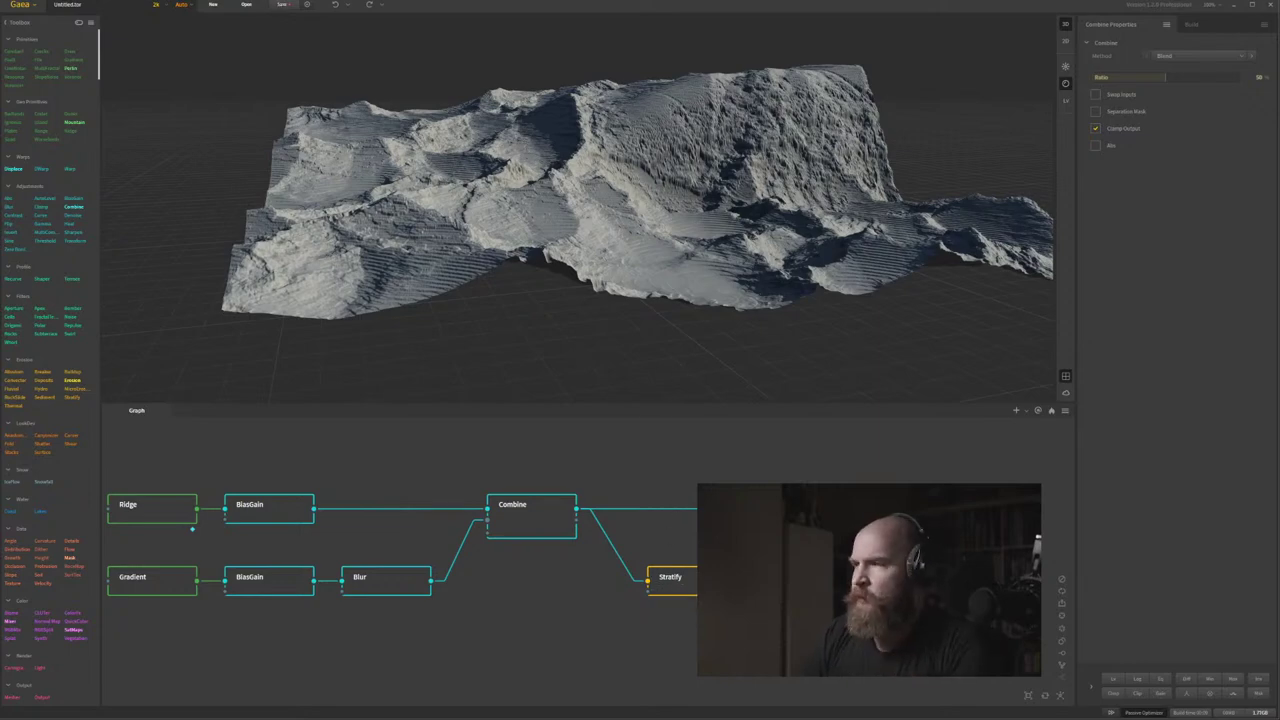
{"action": "middle_click_drag", "start_coordinate": [740, 585], "coordinate": [702, 580]}
{"action": "left_click", "coordinate": [472, 515]}
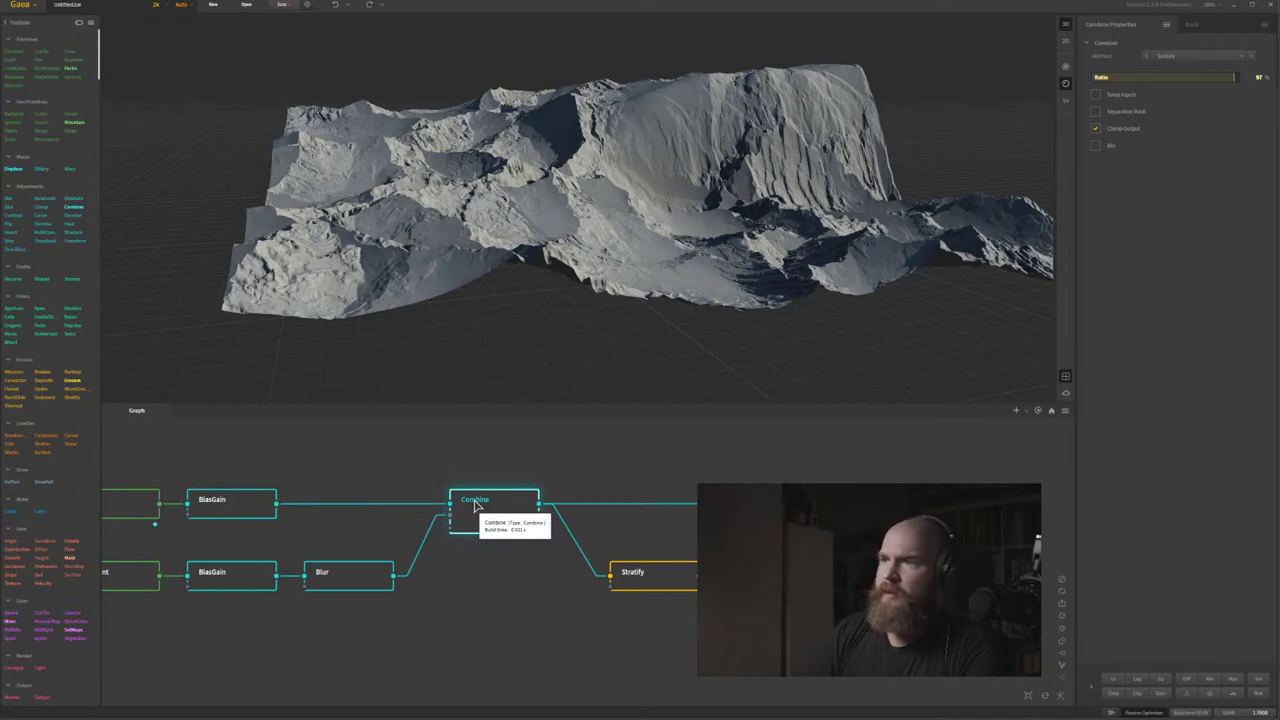
Add a Height node fed by the first Combine and place it below Stratify, moving Stratify slightly up.
{"action": "key", "text": "Tab"}
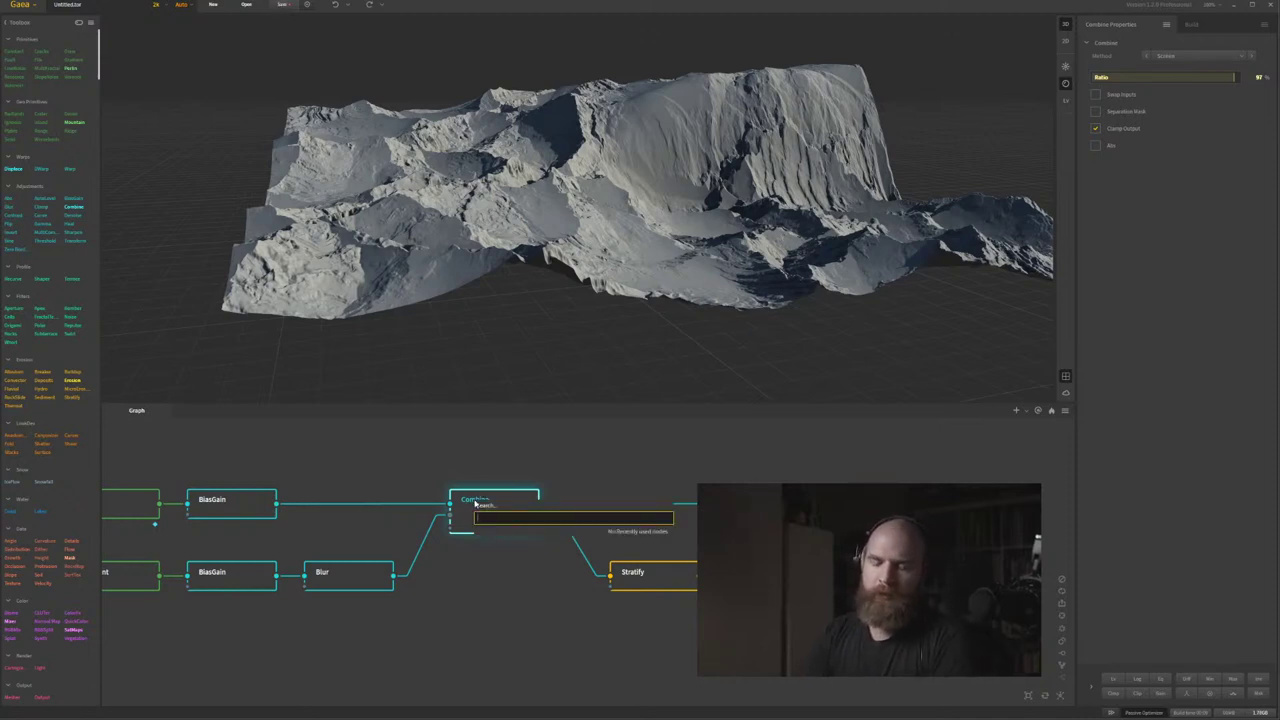
{"action": "type", "text": "height"}
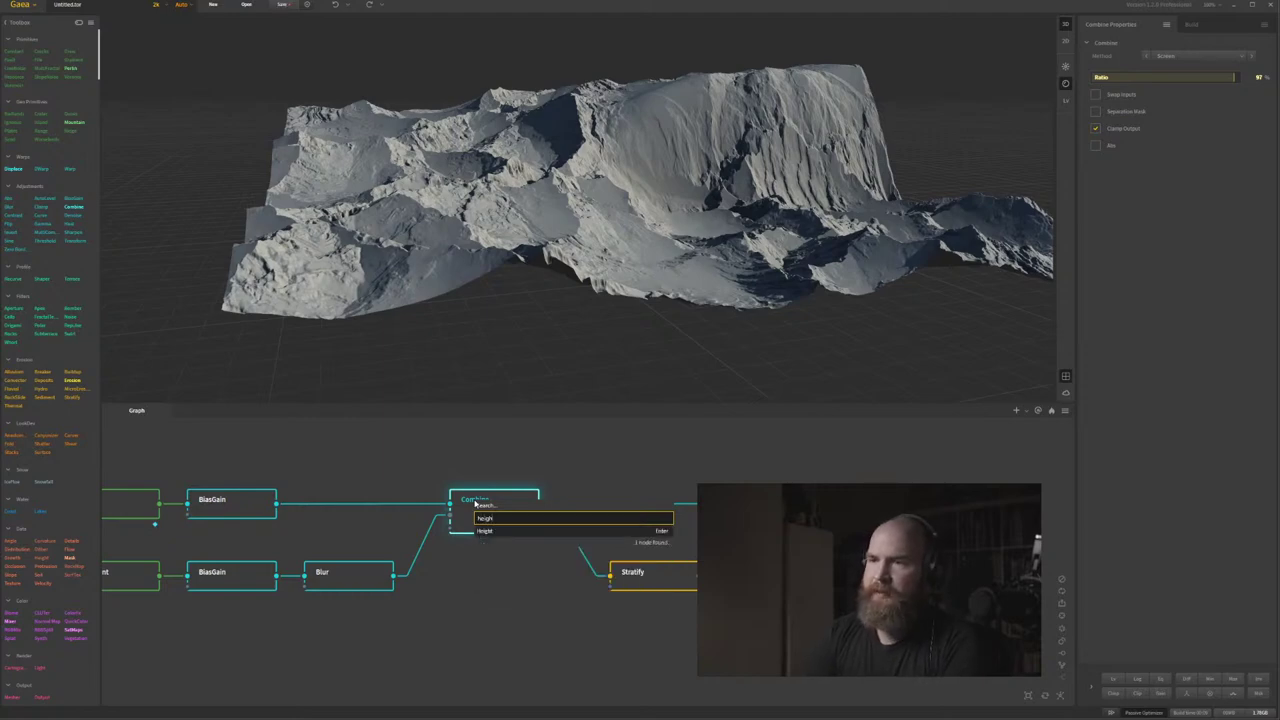
{"action": "key", "text": "Return"}
{"action": "left_click_drag", "start_coordinate": [615, 508], "coordinate": [726, 639]}
{"action": "left_click_drag", "start_coordinate": [655, 579], "coordinate": [666, 552]}
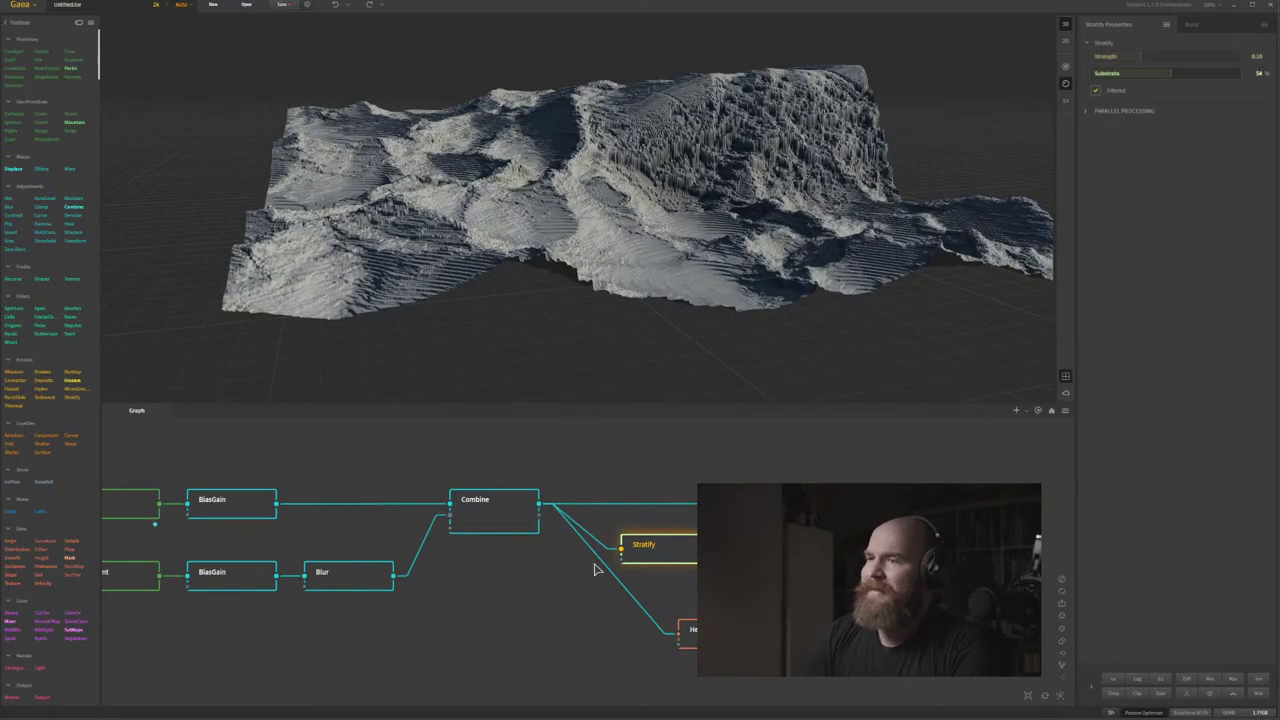
{"action": "left_click_drag", "start_coordinate": [687, 630], "coordinate": [660, 623]}
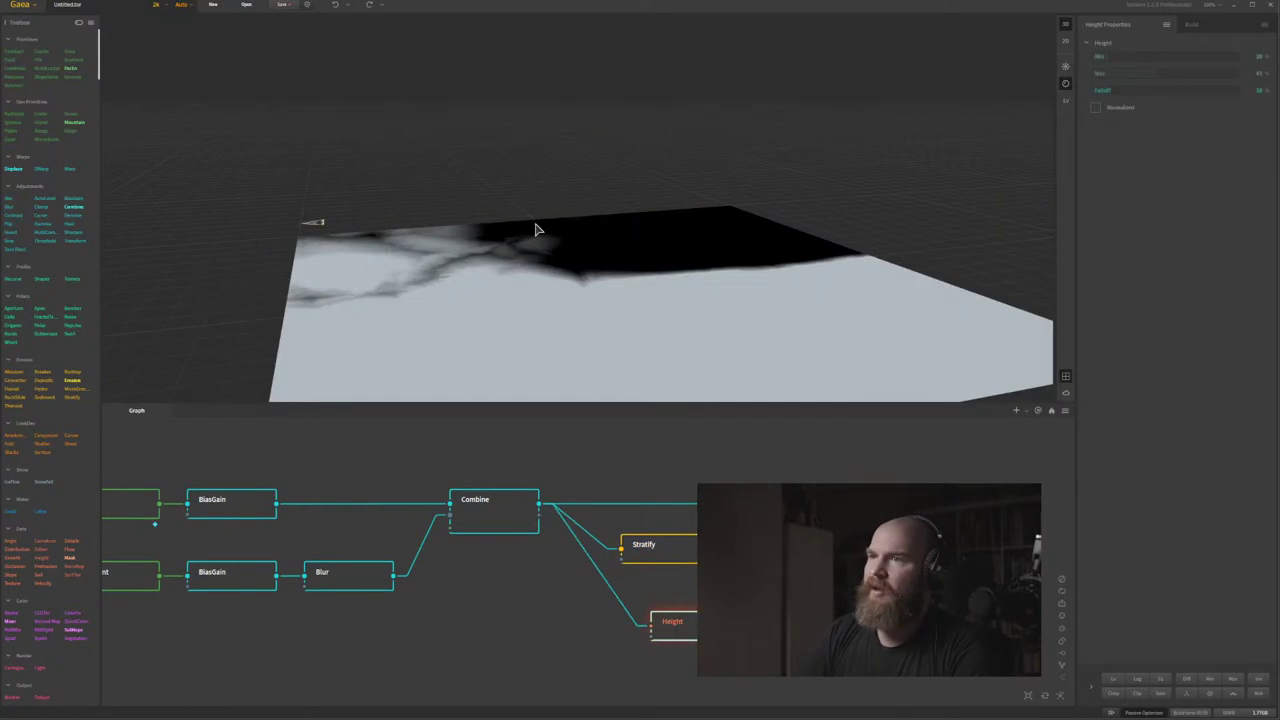
{"action": "middle_click_drag", "start_coordinate": [605, 332], "coordinate": [393, 259]}
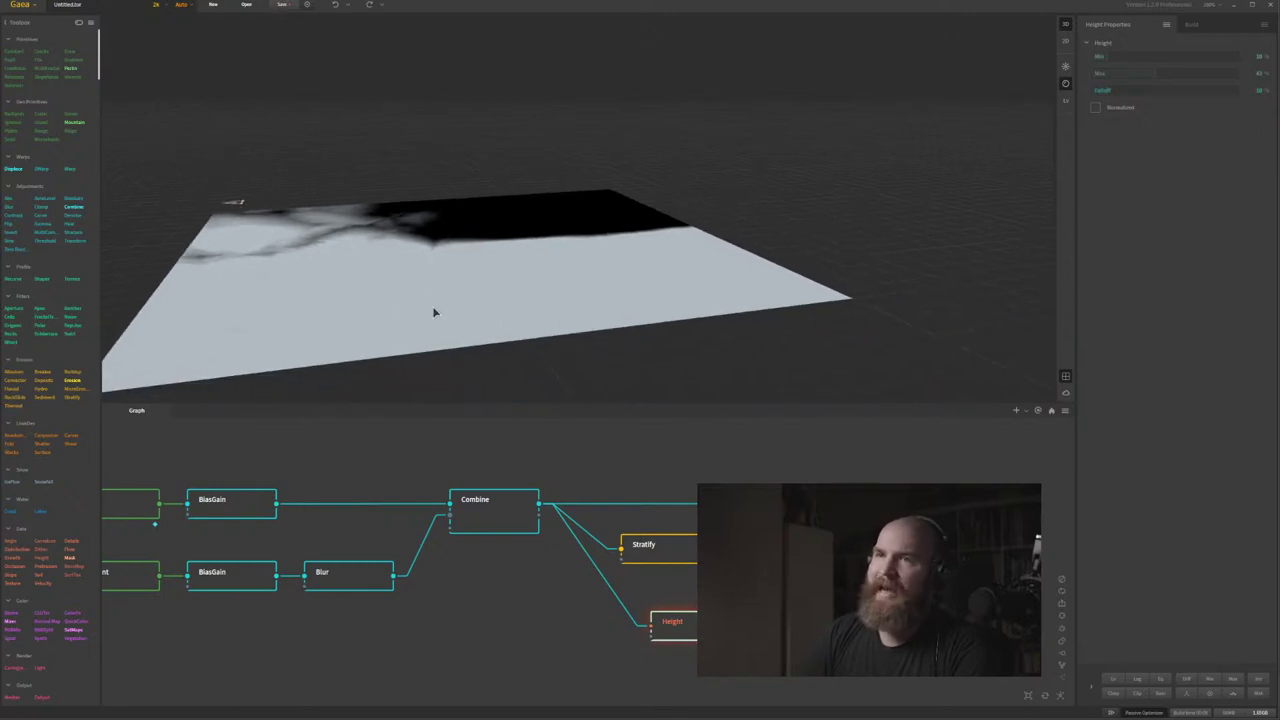
Pin the first Combine as underlay and examine the Height mask on its terrain.
{"action": "left_click", "coordinate": [497, 518]}
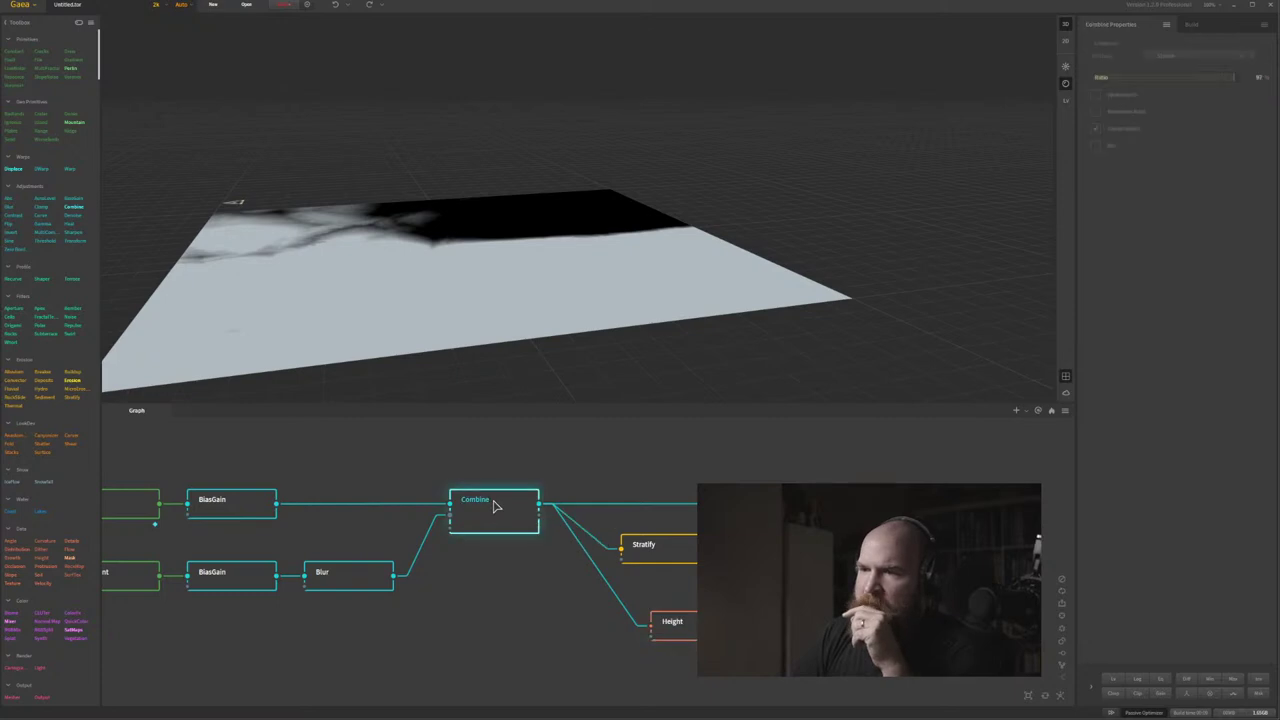
{"action": "right_click", "coordinate": [489, 498]}
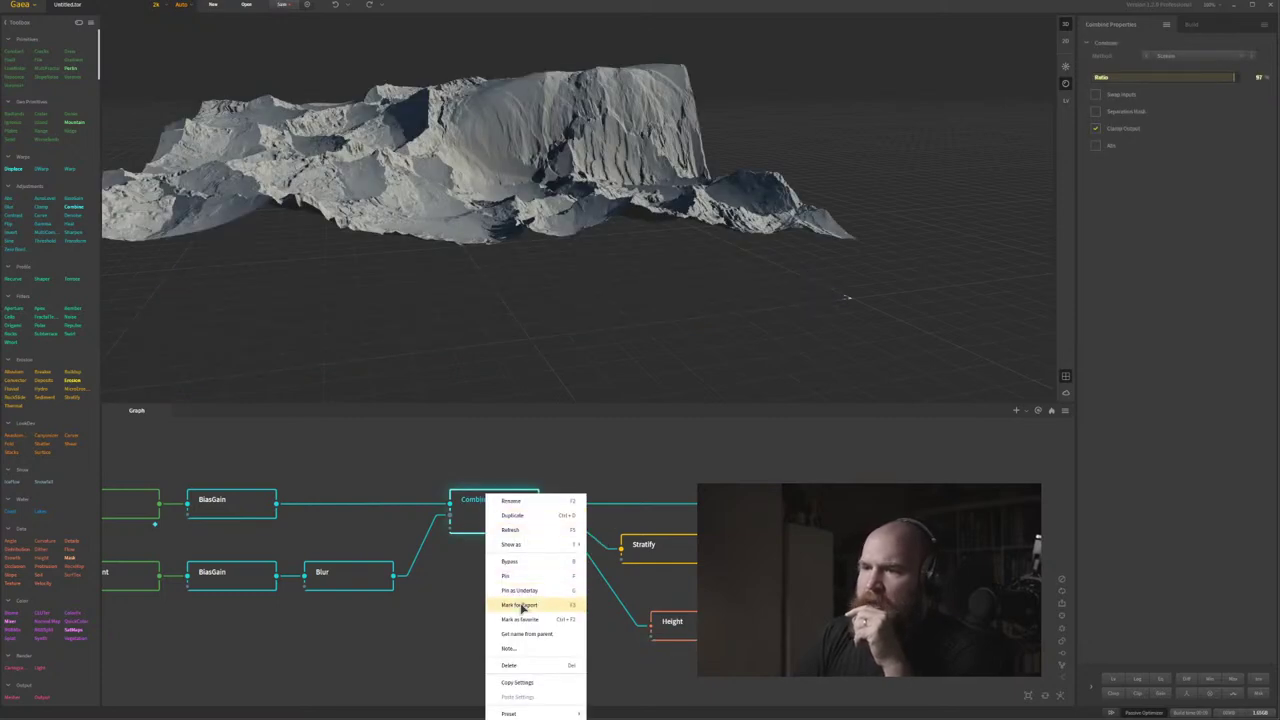
{"action": "left_click", "coordinate": [471, 592]}
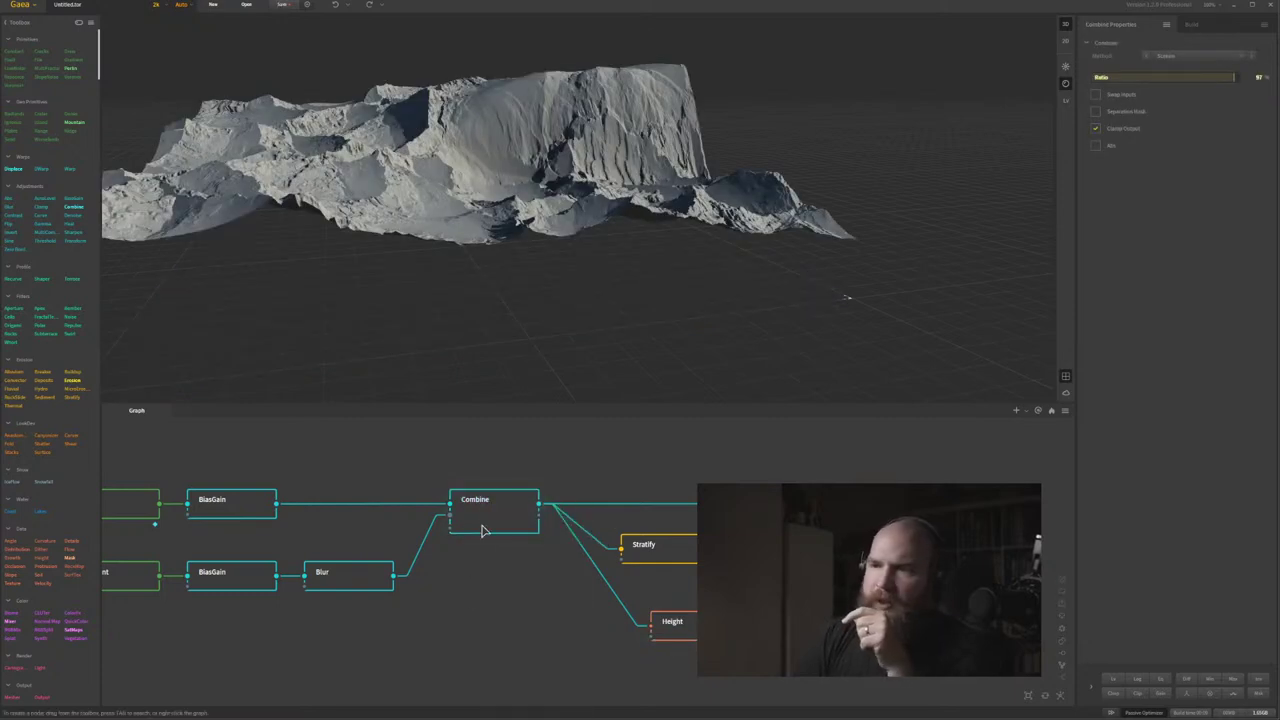
{"action": "left_click", "coordinate": [482, 526]}
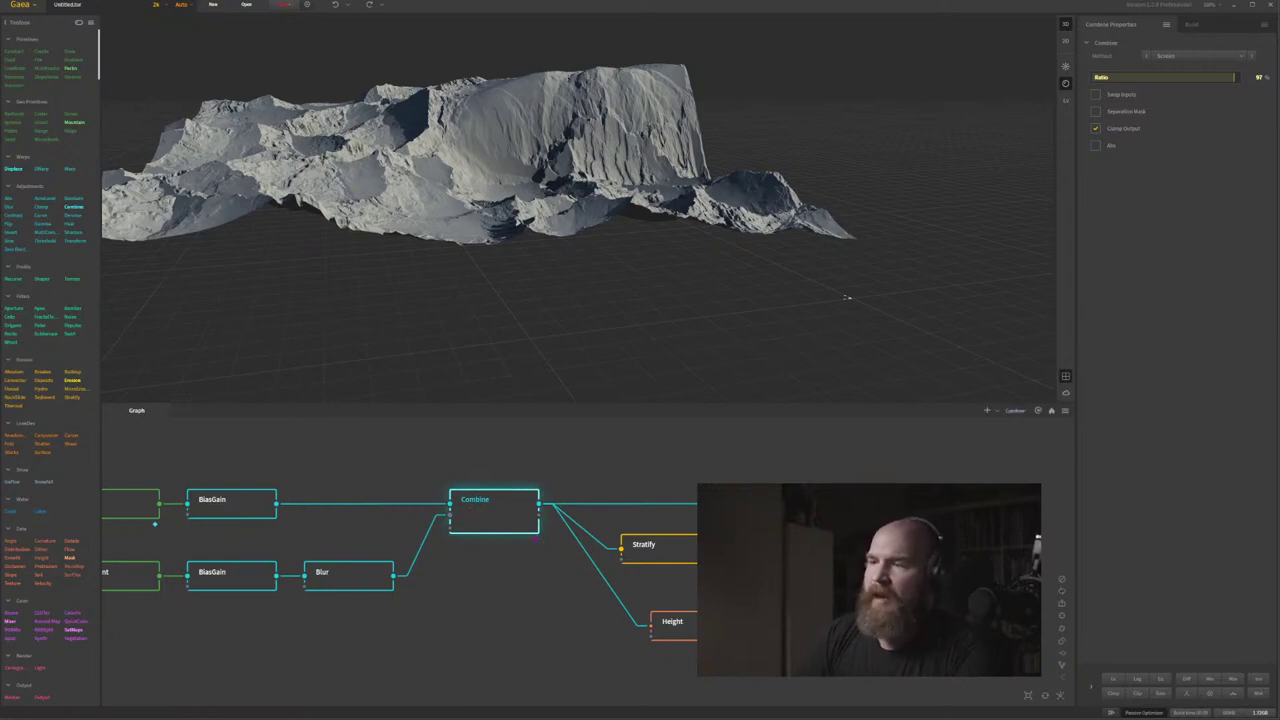
{"action": "left_click", "coordinate": [670, 624]}
{"action": "scroll", "coordinate": [486, 108], "scroll_direction": "up", "scroll_amount": 3}
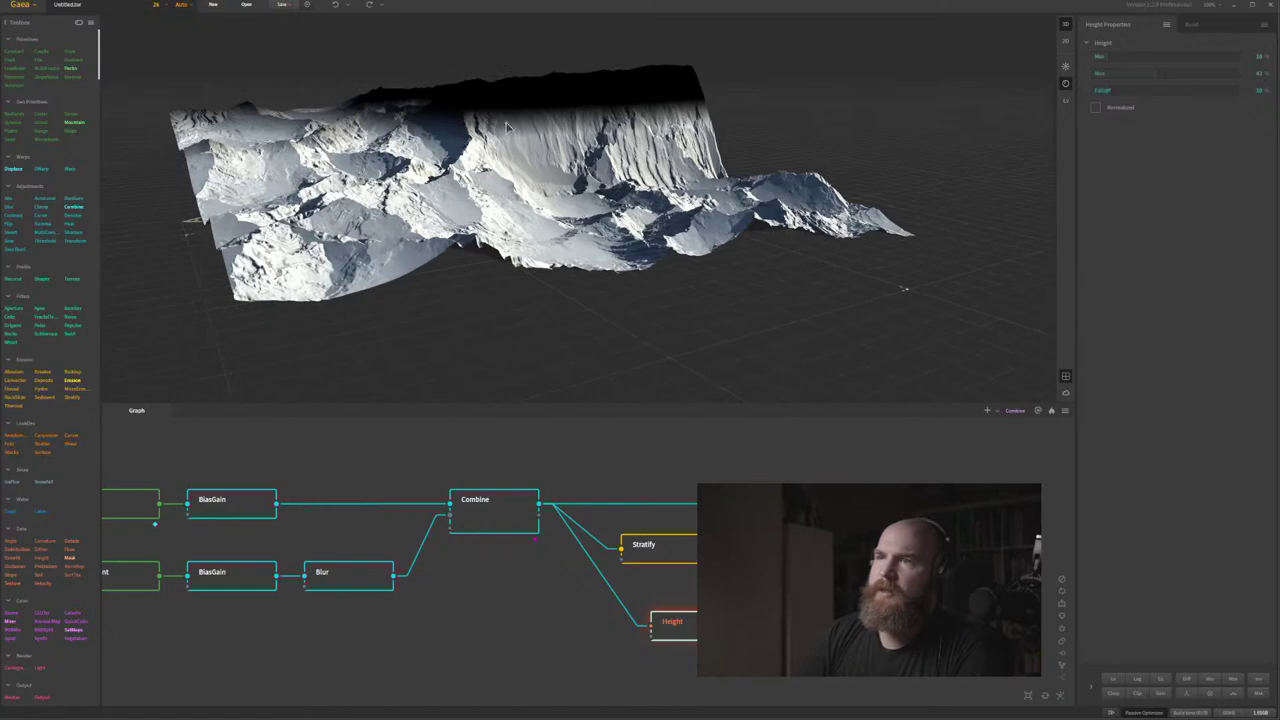
{"action": "scroll", "coordinate": [519, 183], "scroll_direction": "up", "scroll_amount": 3}
{"action": "scroll", "coordinate": [519, 183], "scroll_direction": "down", "scroll_amount": 5}
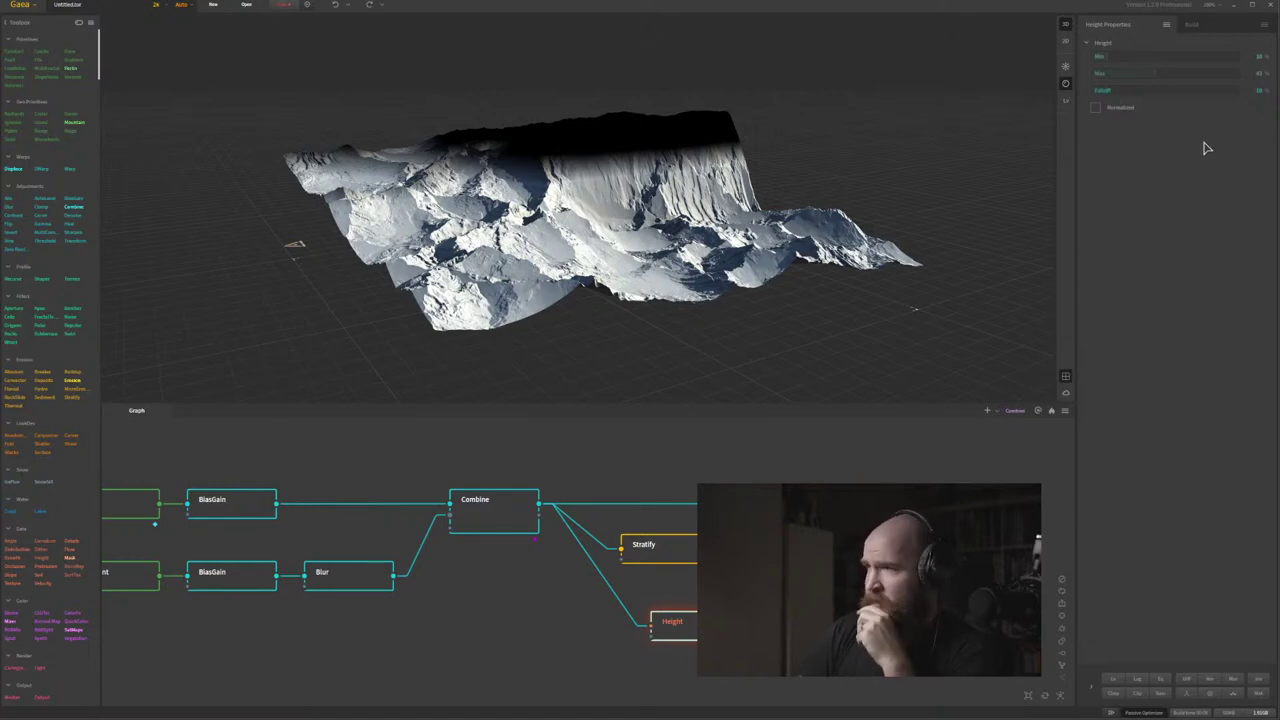
Set the Height node's maximum to 29% and its falloff to 4%.
{"action": "left_click", "coordinate": [1141, 77]}
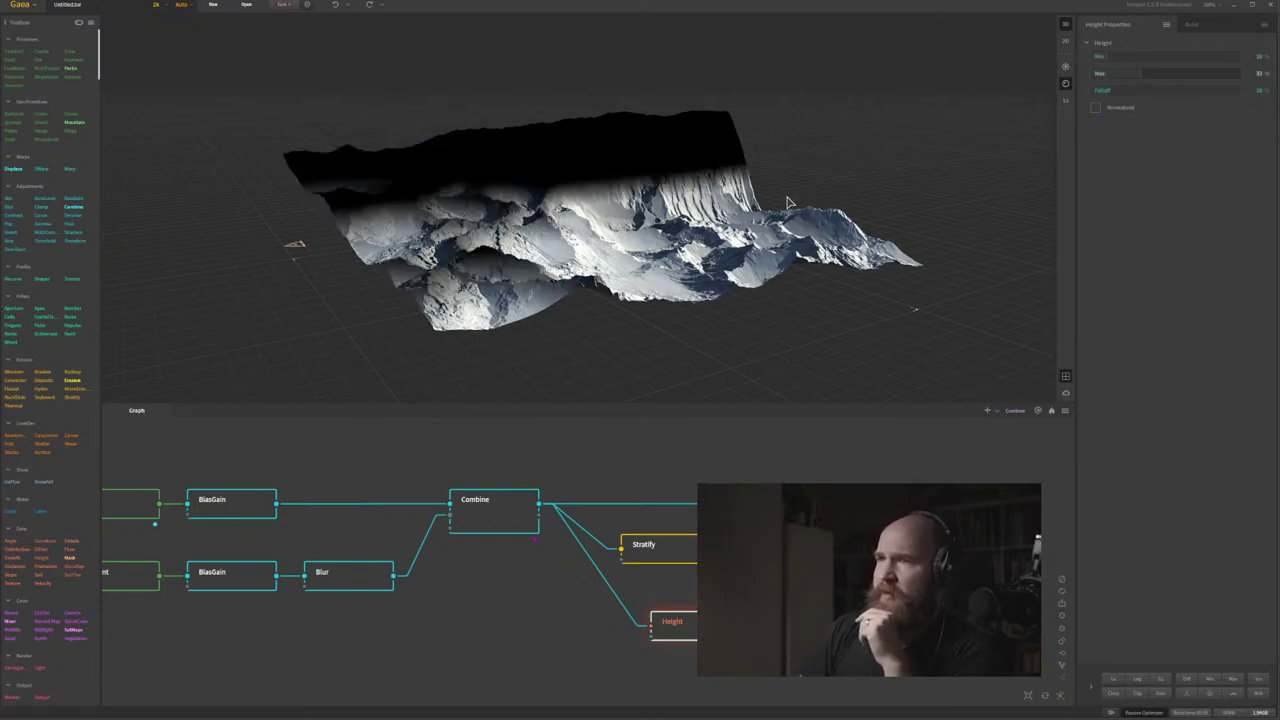
{"action": "left_click", "coordinate": [1134, 77]}
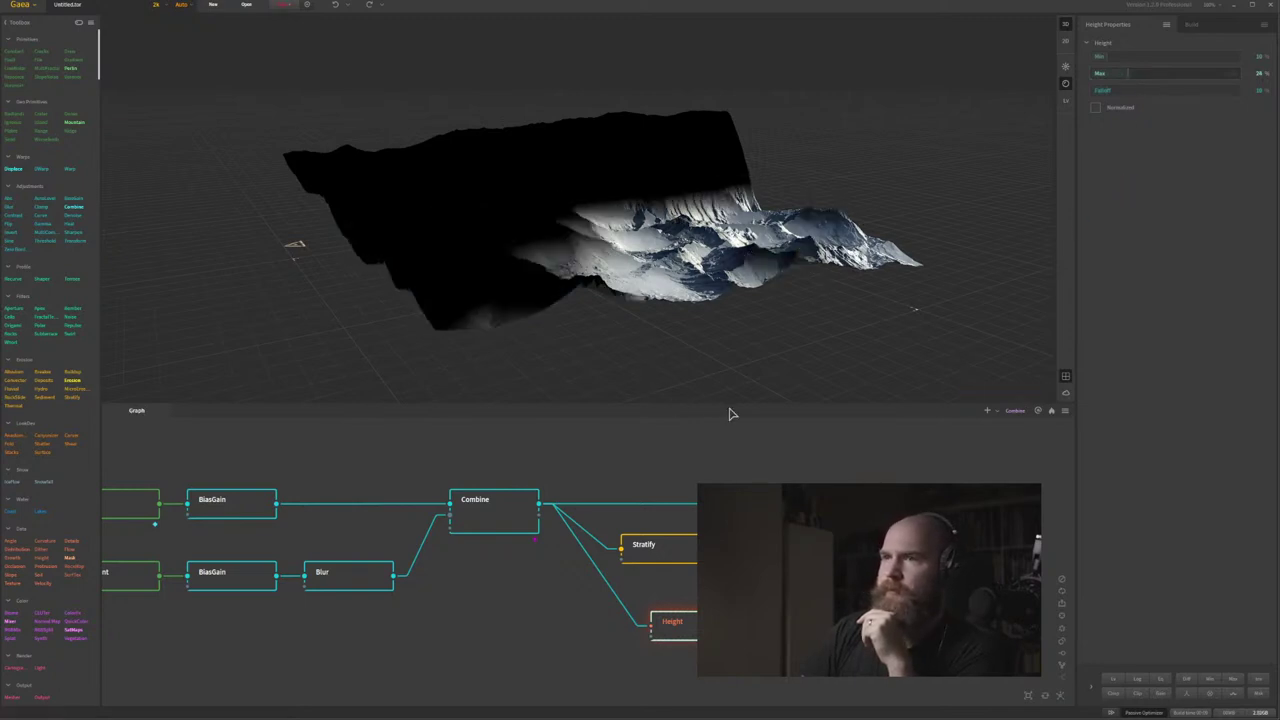
{"action": "left_click", "coordinate": [1134, 74]}
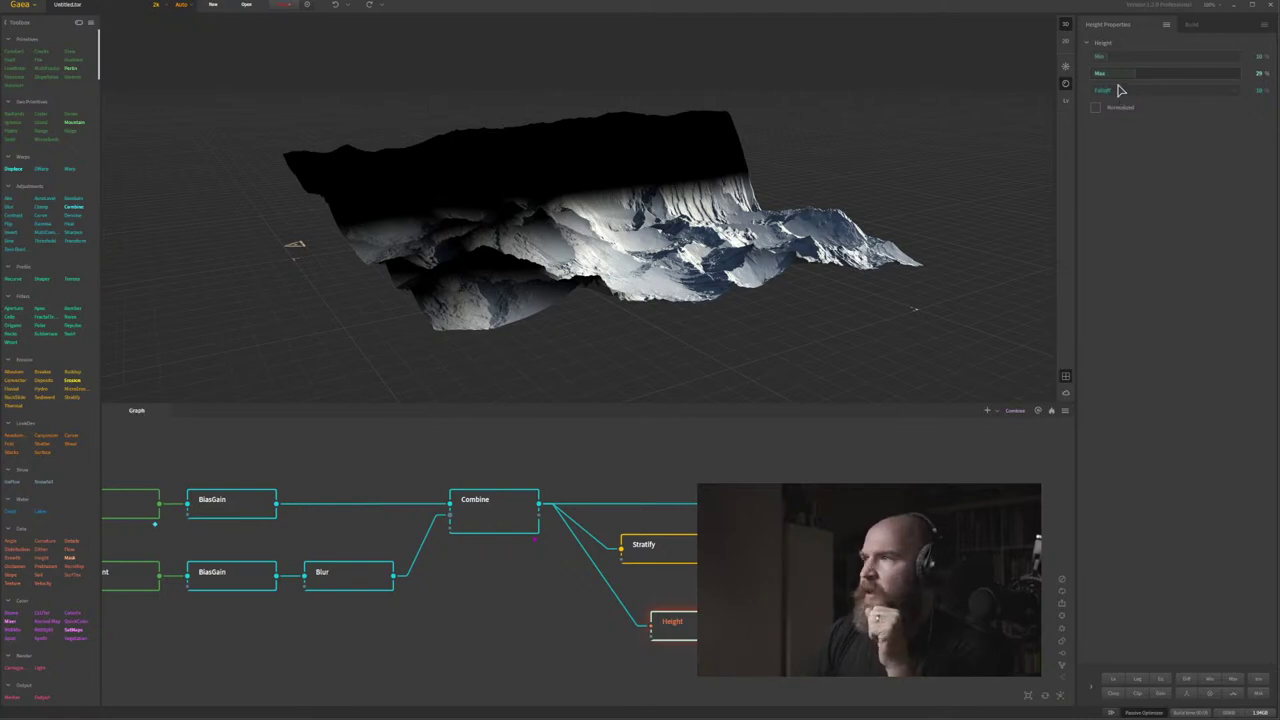
{"action": "right_click", "coordinate": [1121, 90]}
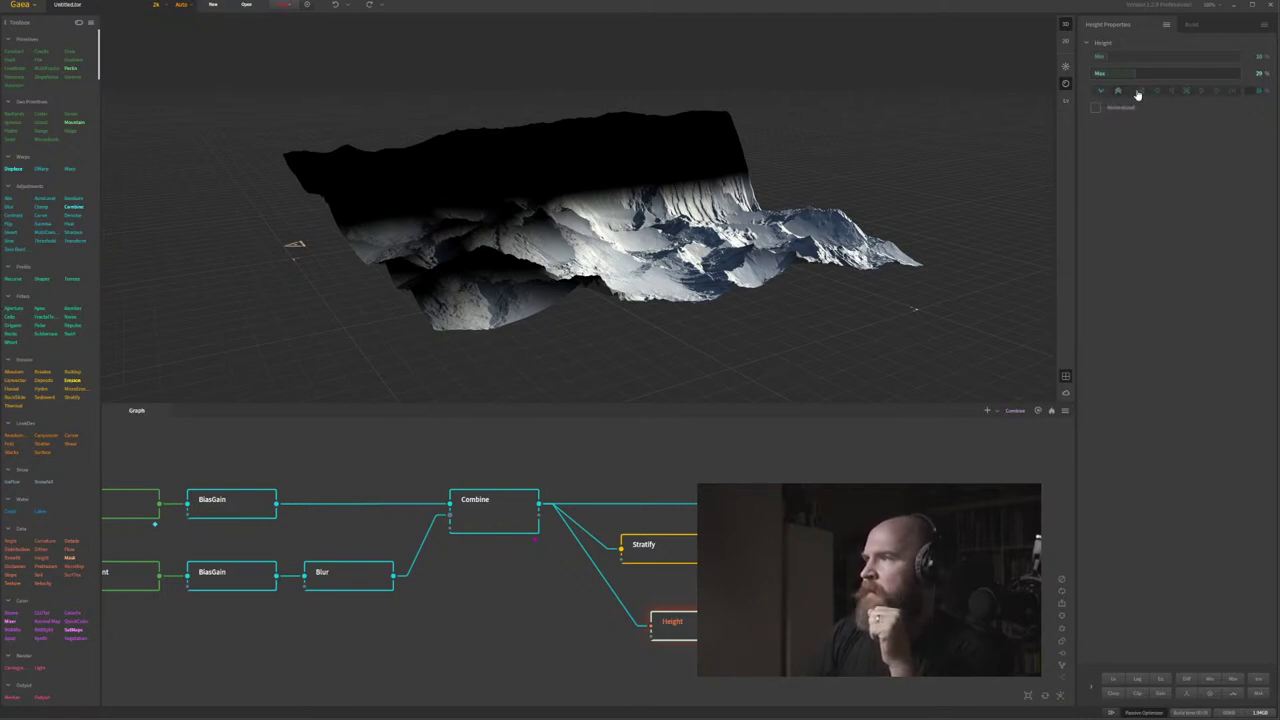
{"action": "left_click", "coordinate": [1137, 90]}
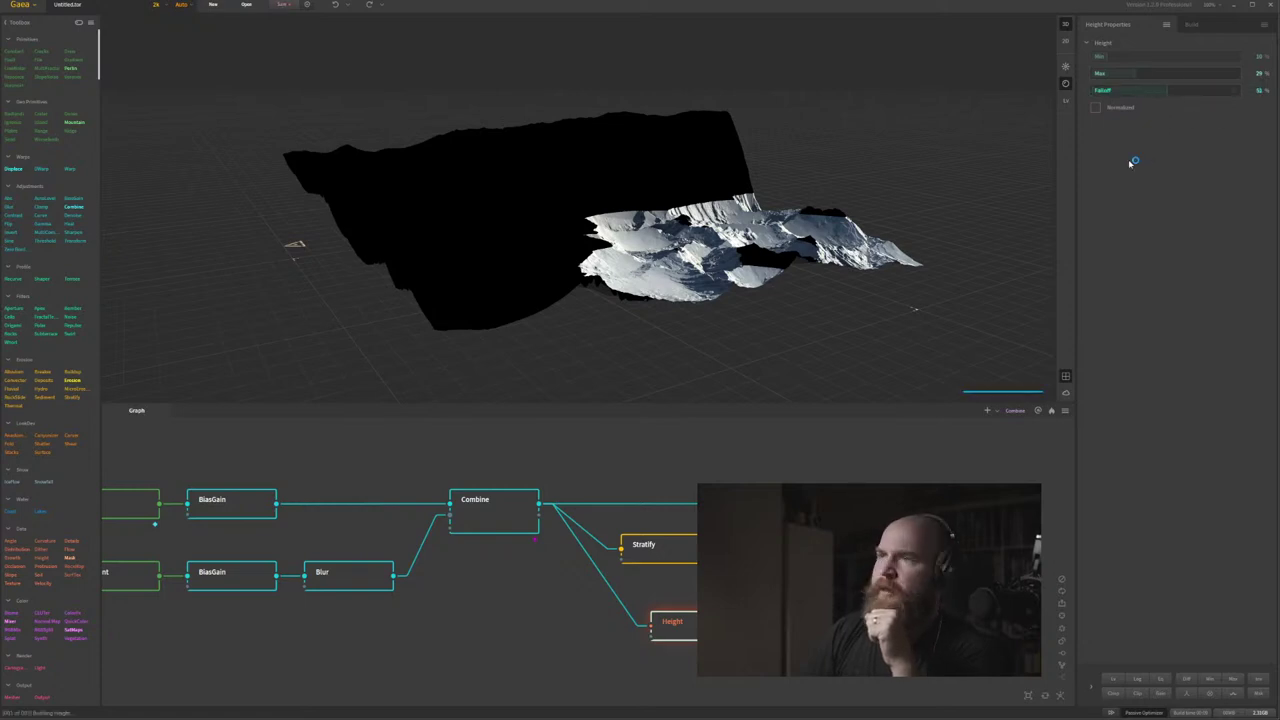
{"action": "left_click", "coordinate": [1105, 92]}
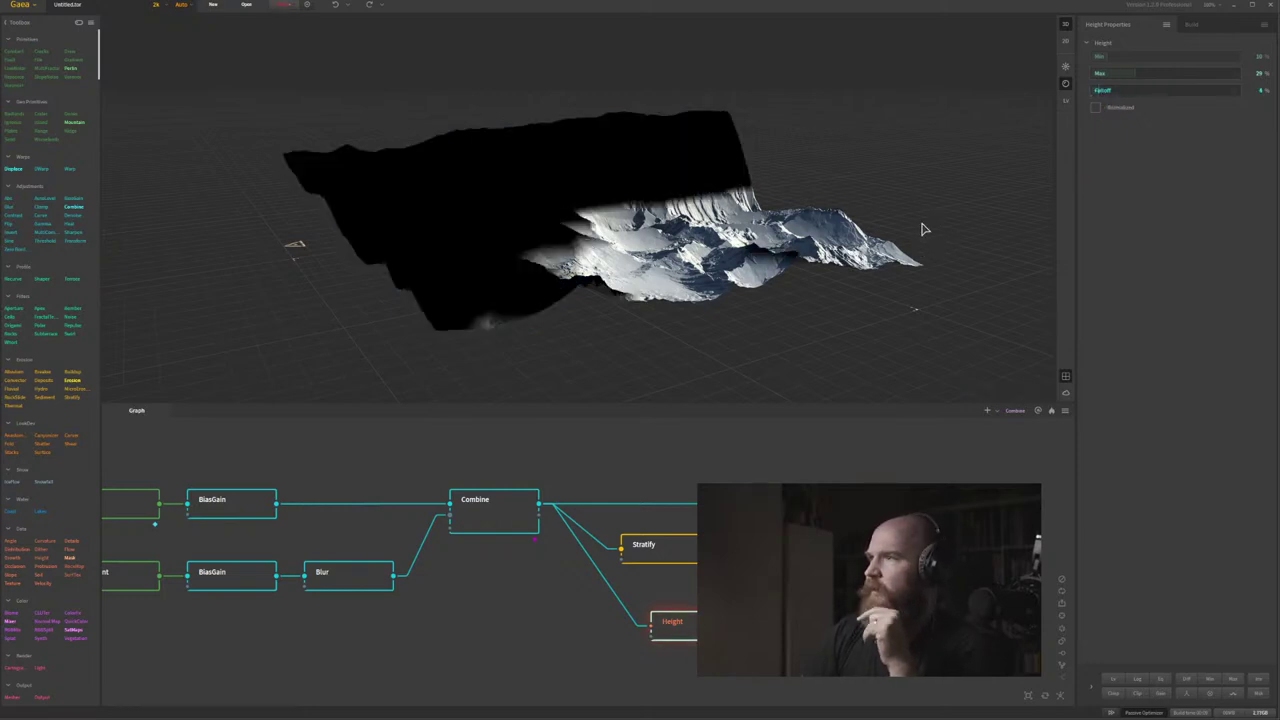
Align the Height node under Stratify, connect it as the second Combine's mask, and inspect the masked stratification.
{"action": "left_click_drag", "start_coordinate": [672, 622], "coordinate": [642, 617]}
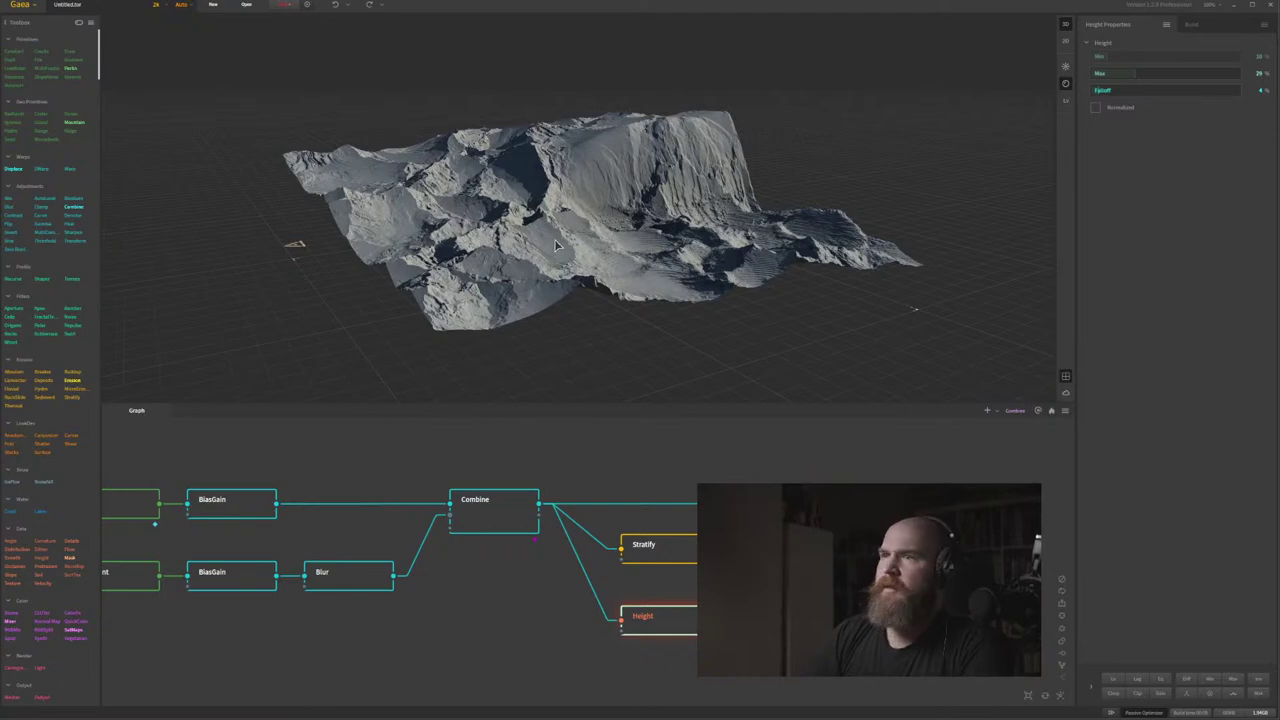
{"action": "left_click_drag", "start_coordinate": [556, 244], "coordinate": [482, 220]}
{"action": "scroll", "coordinate": [483, 196], "scroll_direction": "up", "scroll_amount": 4}
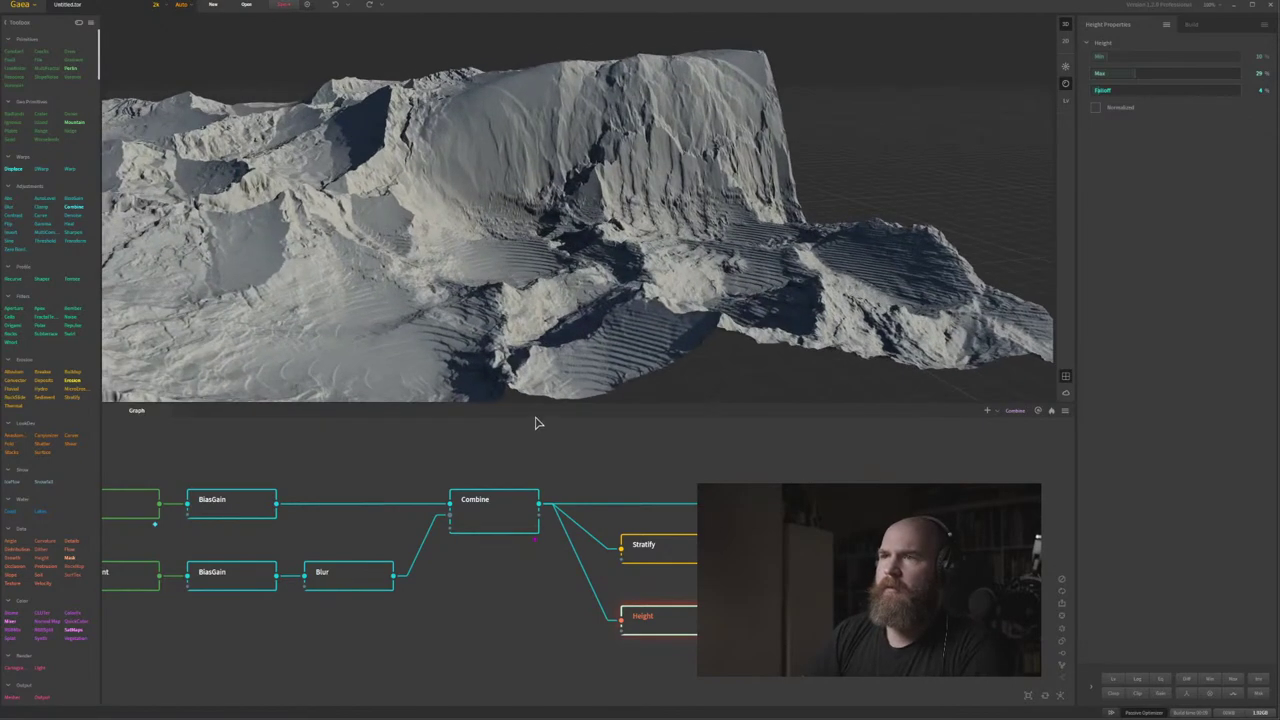
{"action": "left_click_drag", "start_coordinate": [370, 262], "coordinate": [463, 281]}
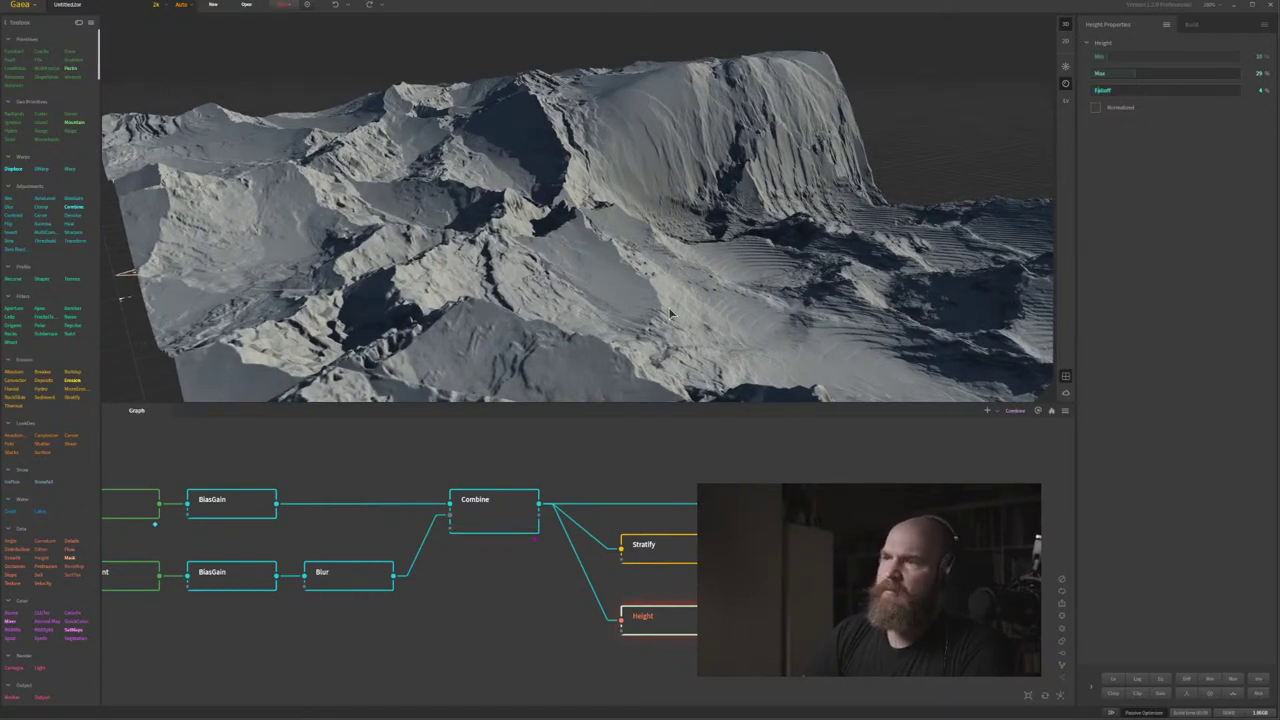
{"action": "left_click_drag", "start_coordinate": [671, 314], "coordinate": [650, 310]}
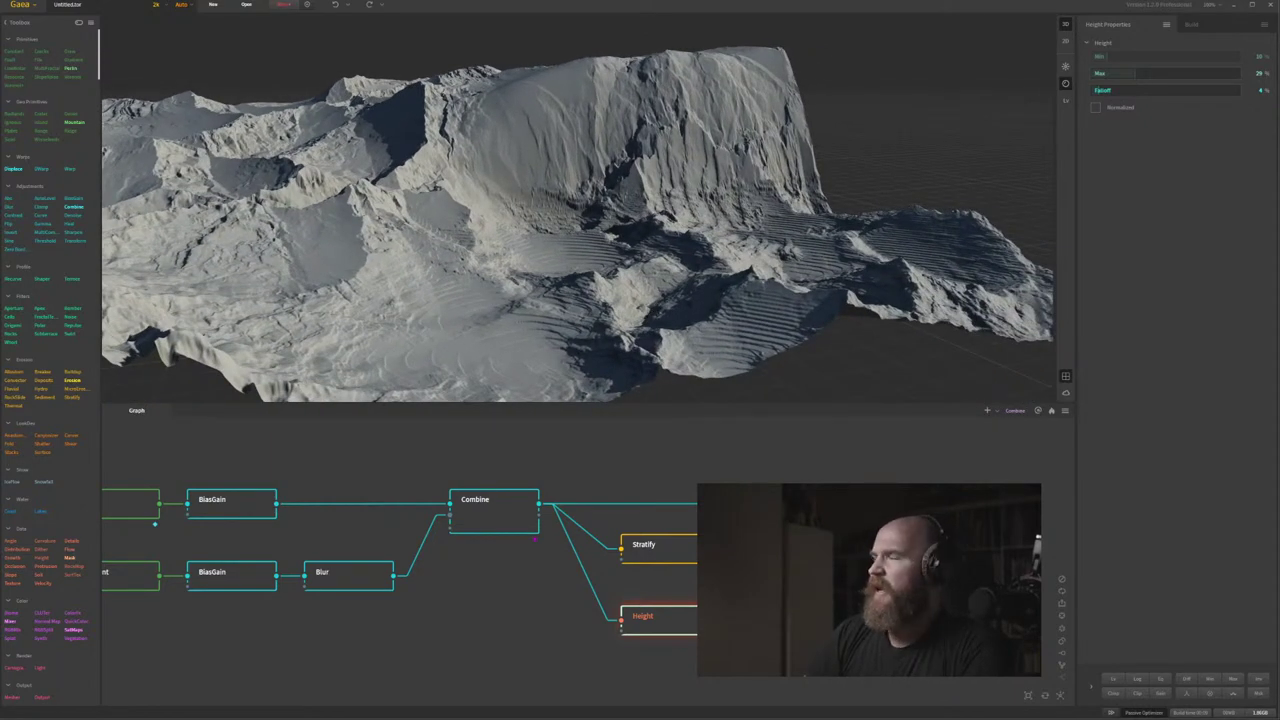
Move the Stratify, Height and second Combine nodes farther along to make room after the first Combine.
{"action": "left_click_drag", "start_coordinate": [575, 571], "coordinate": [617, 508]}
{"action": "left_click_drag", "start_coordinate": [620, 560], "coordinate": [569, 615]}
{"action": "scroll", "coordinate": [595, 600], "scroll_direction": "down", "scroll_amount": 1}
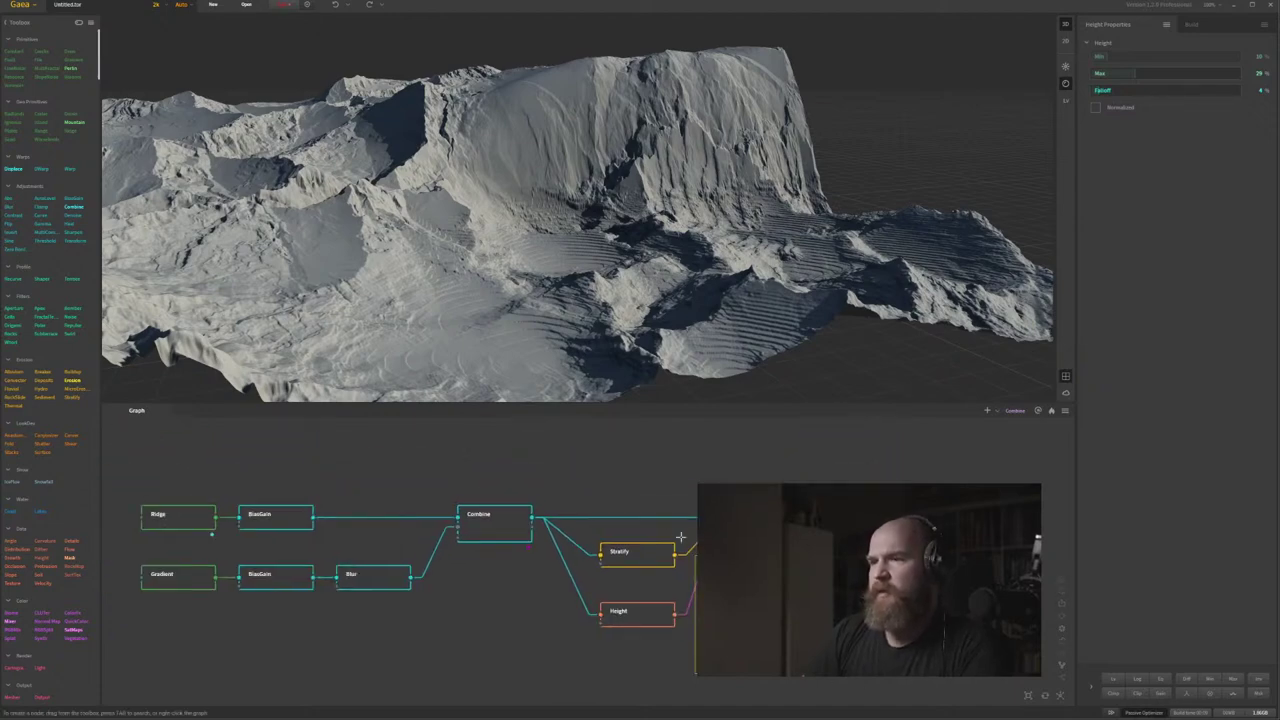
{"action": "left_click_drag", "start_coordinate": [625, 552], "coordinate": [760, 548]}
Add a Terrace node fed by the first Combine, place it below the row, and shift the second Combine slightly up.
{"action": "left_click", "coordinate": [491, 527]}
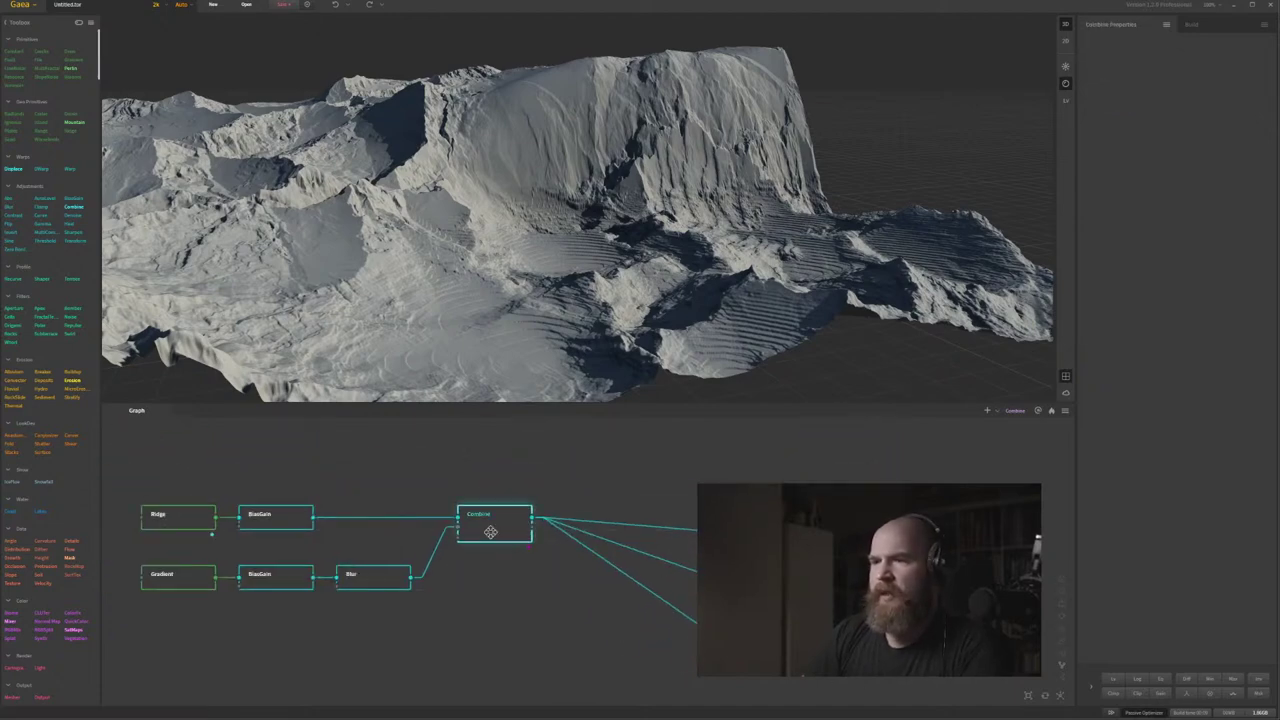
{"action": "key", "text": "Tab"}
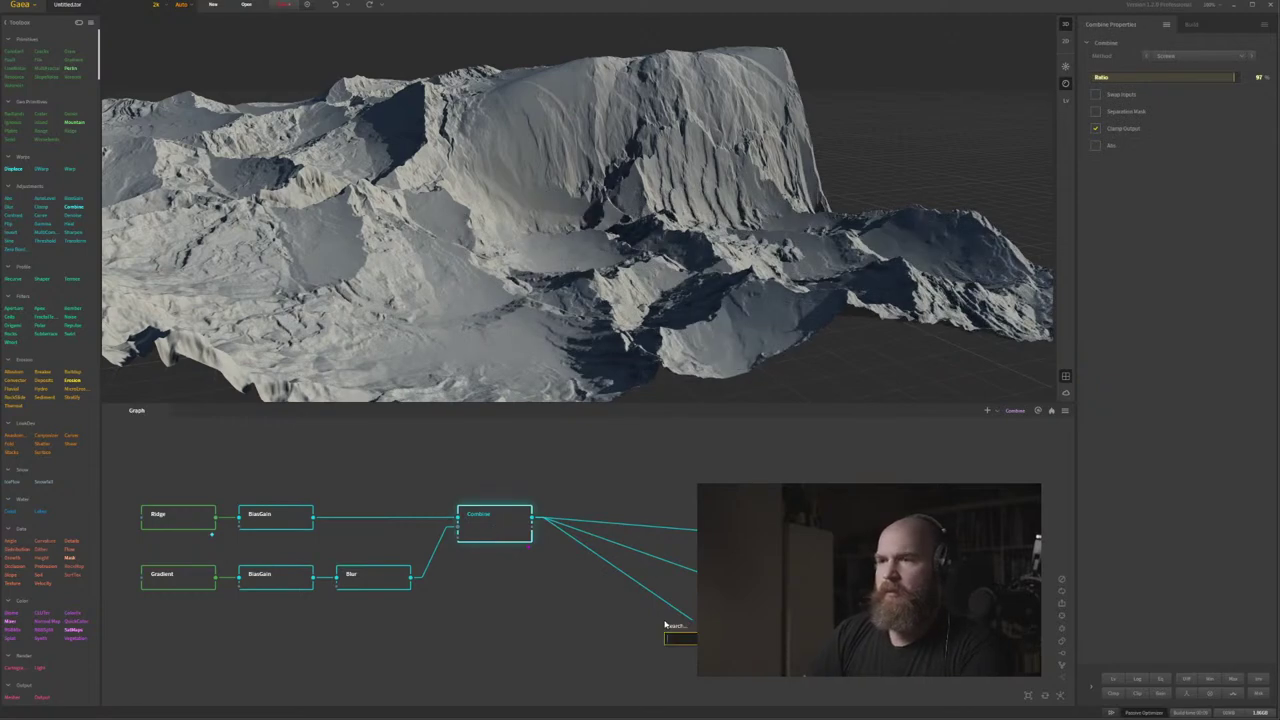
{"action": "type", "text": "terrace"}
{"action": "key", "text": "Return"}
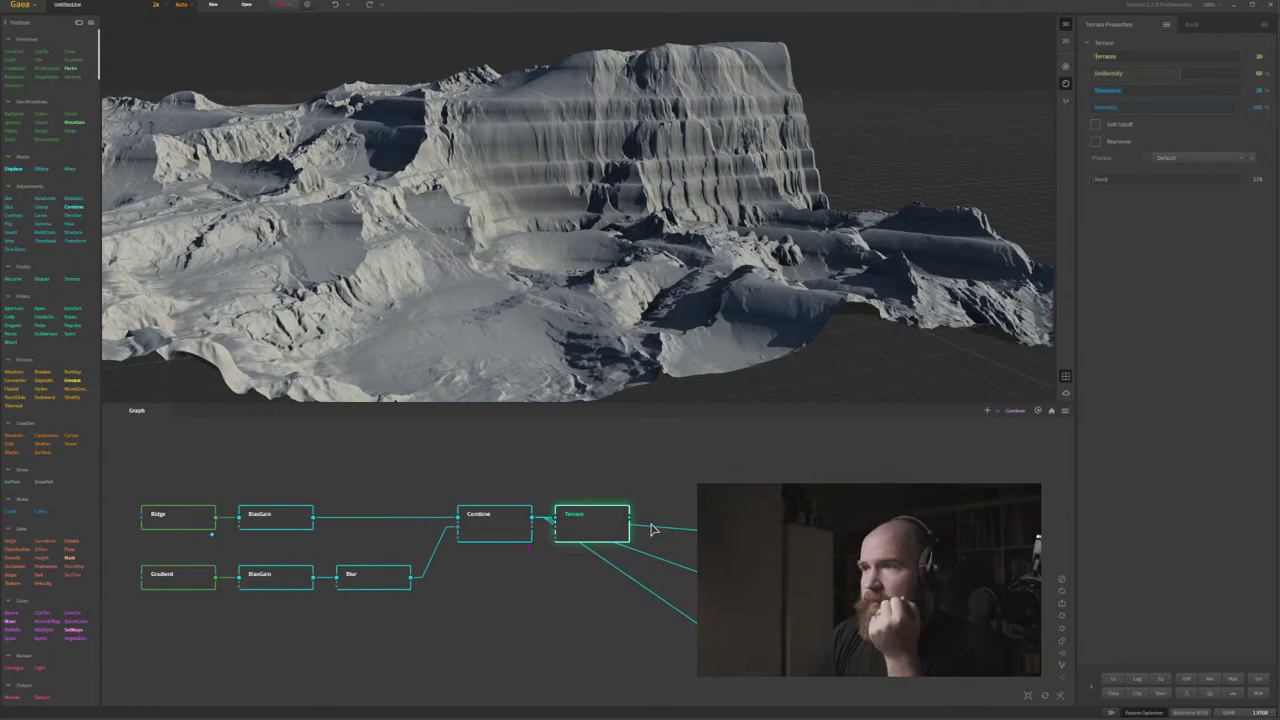
{"action": "left_click_drag", "start_coordinate": [760, 535], "coordinate": [760, 510]}
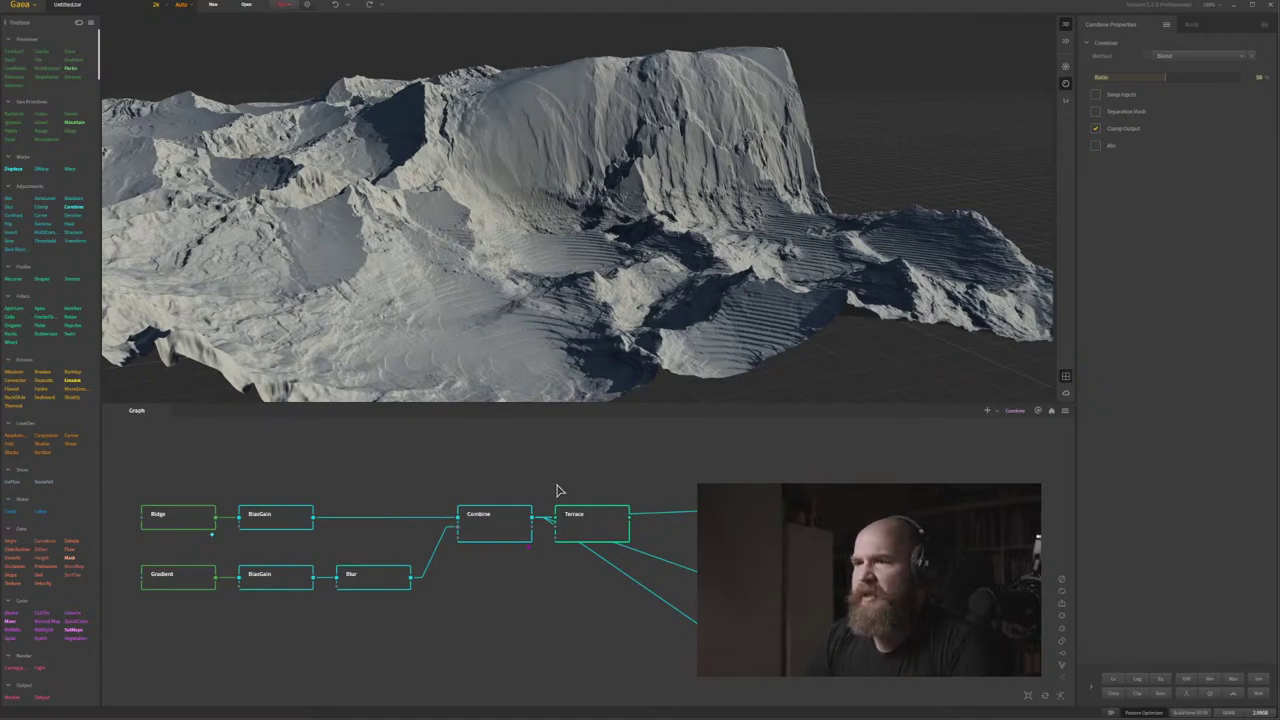
{"action": "left_click_drag", "start_coordinate": [579, 521], "coordinate": [591, 583]}
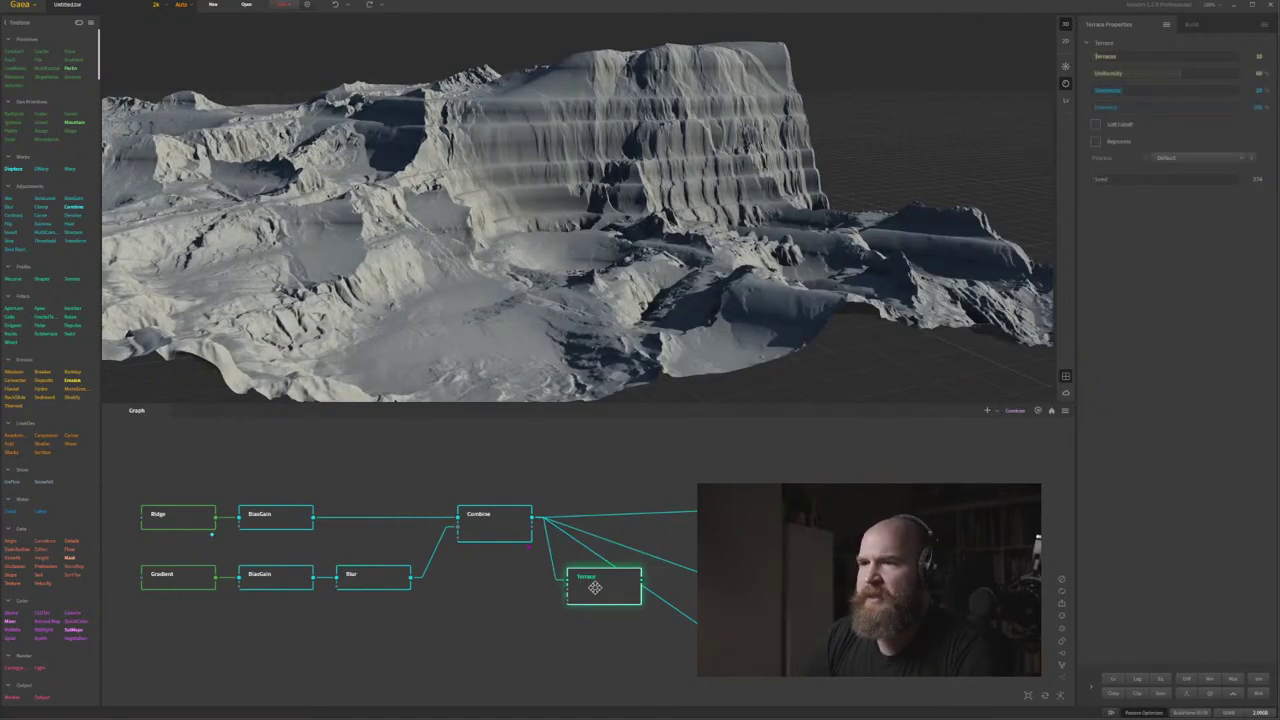
Lower the Terrace node's number of terraces, set its sharpness to 34%, and inspect the stepped cliffs.
{"action": "right_click", "coordinate": [1121, 60]}
{"action": "left_click", "coordinate": [1172, 58]}
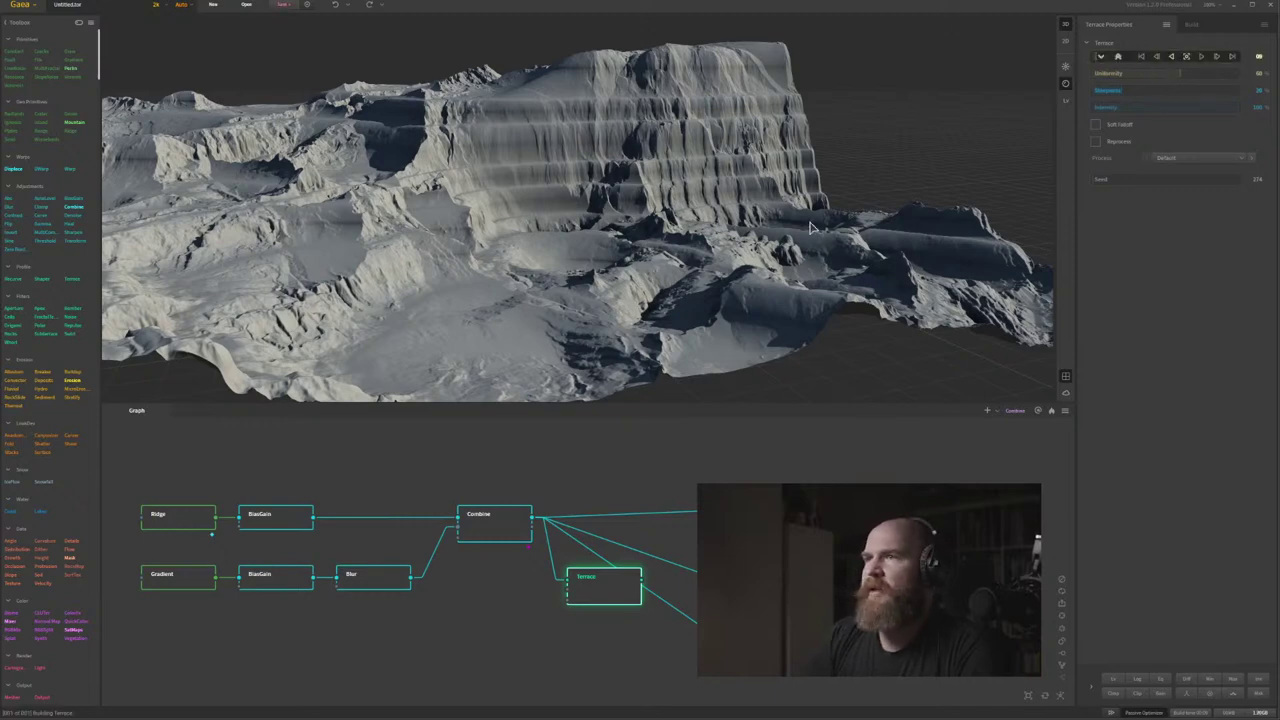
{"action": "left_click_drag", "start_coordinate": [577, 227], "coordinate": [508, 280]}
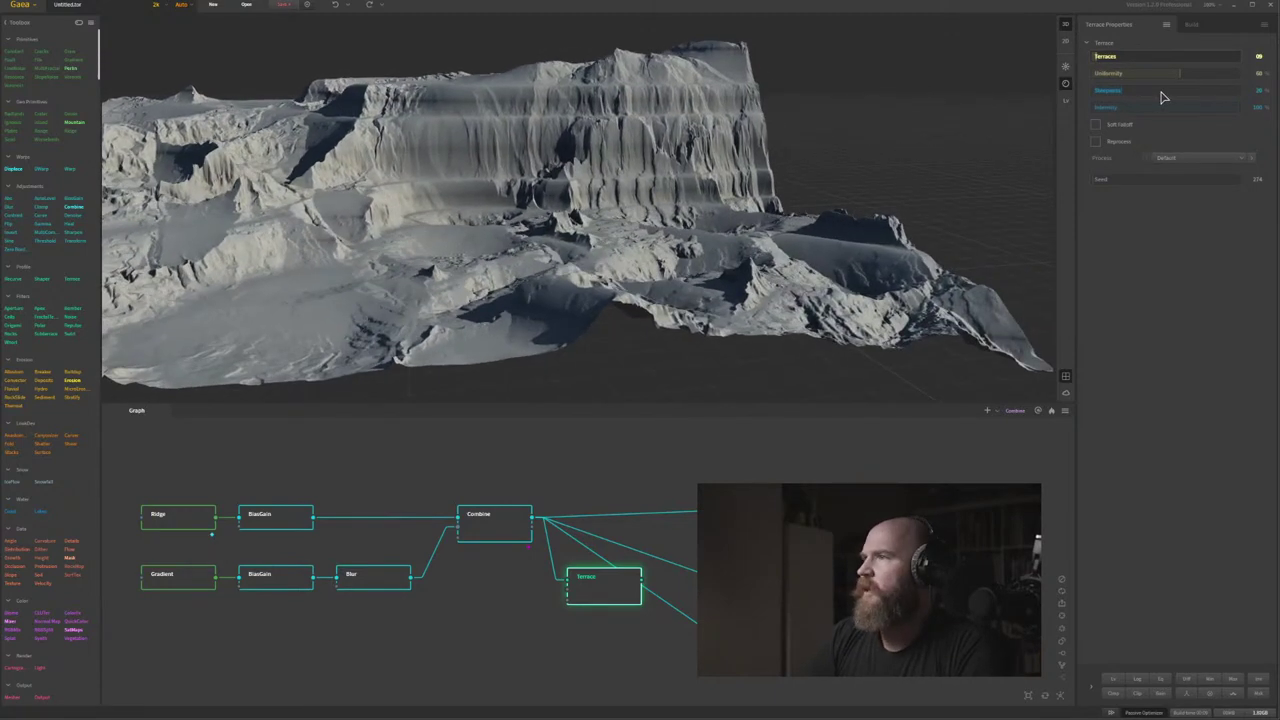
{"action": "left_click", "coordinate": [1141, 91]}
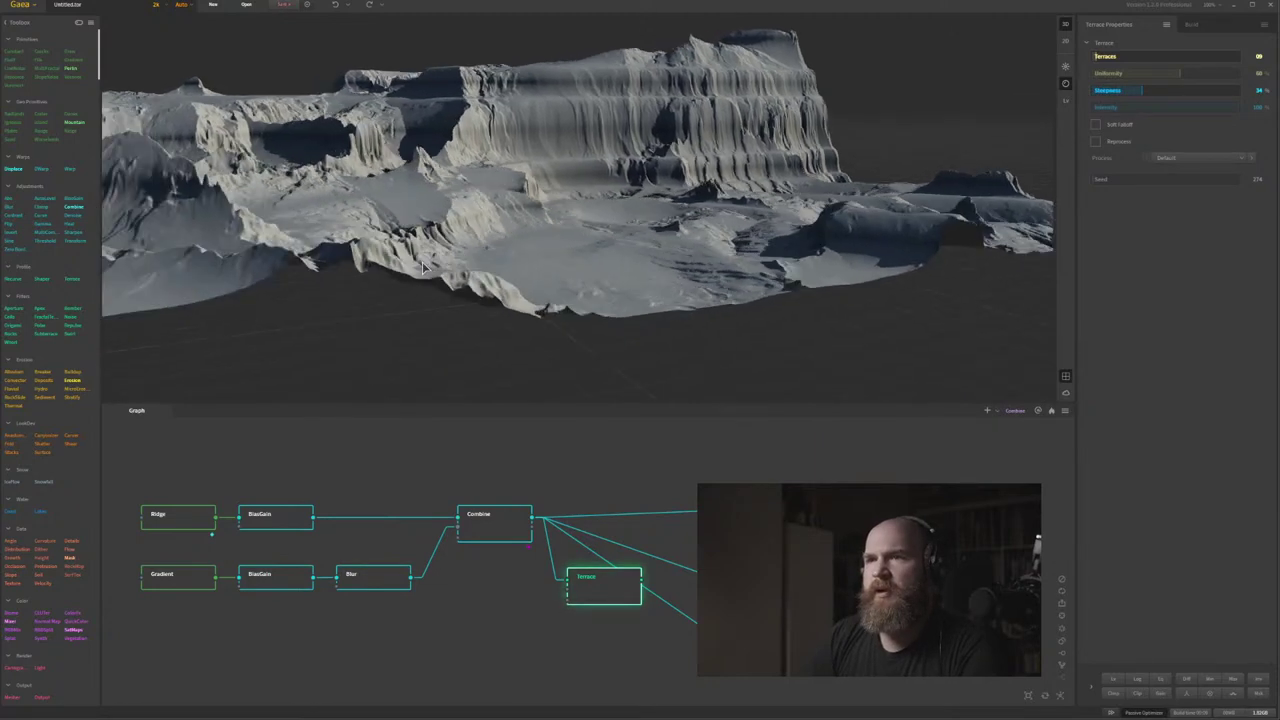
{"action": "scroll", "coordinate": [414, 274], "scroll_direction": "down", "scroll_amount": 3}
{"action": "mouse_move", "coordinate": [543, 294]}
{"action": "left_mouse_down"}
{"action": "mouse_move", "coordinate": [430, 300]}
{"action": "mouse_move", "coordinate": [537, 297]}
{"action": "left_mouse_up"}
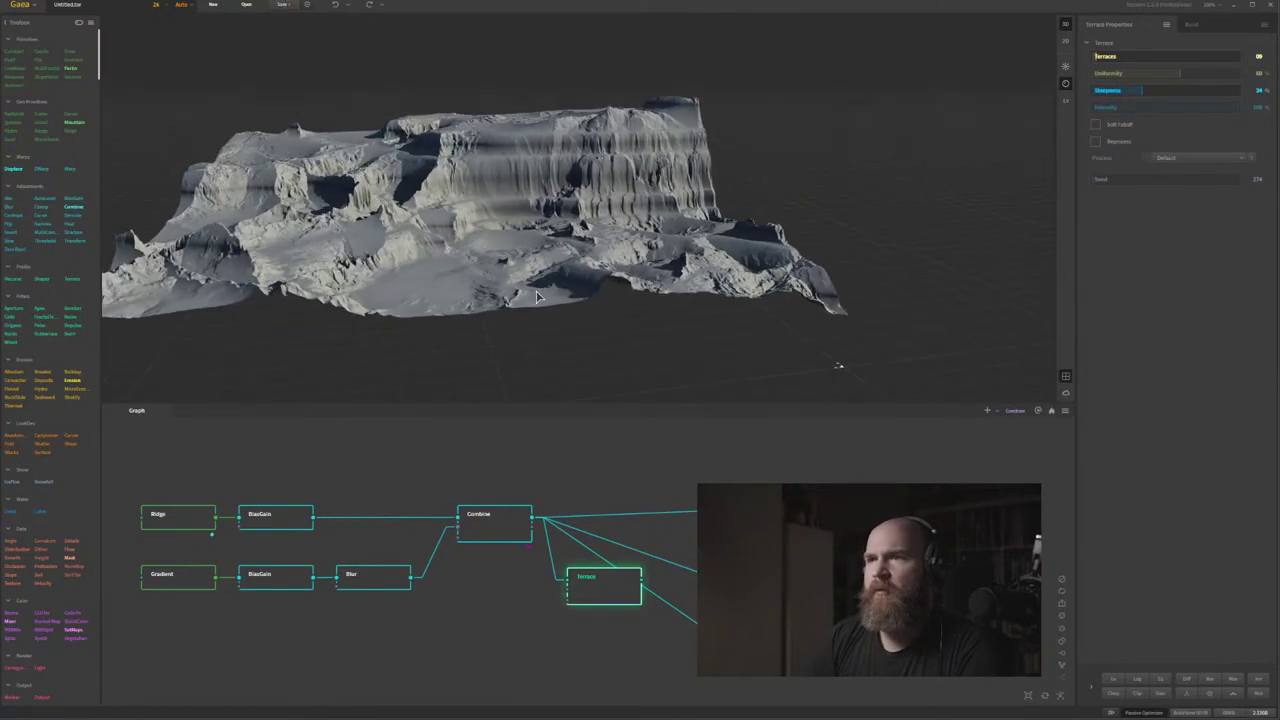
Adjust the Terrace node's number of terraces, set its uniformity to 6%, and inspect the layered cliffs.
{"action": "left_click", "coordinate": [1114, 57]}
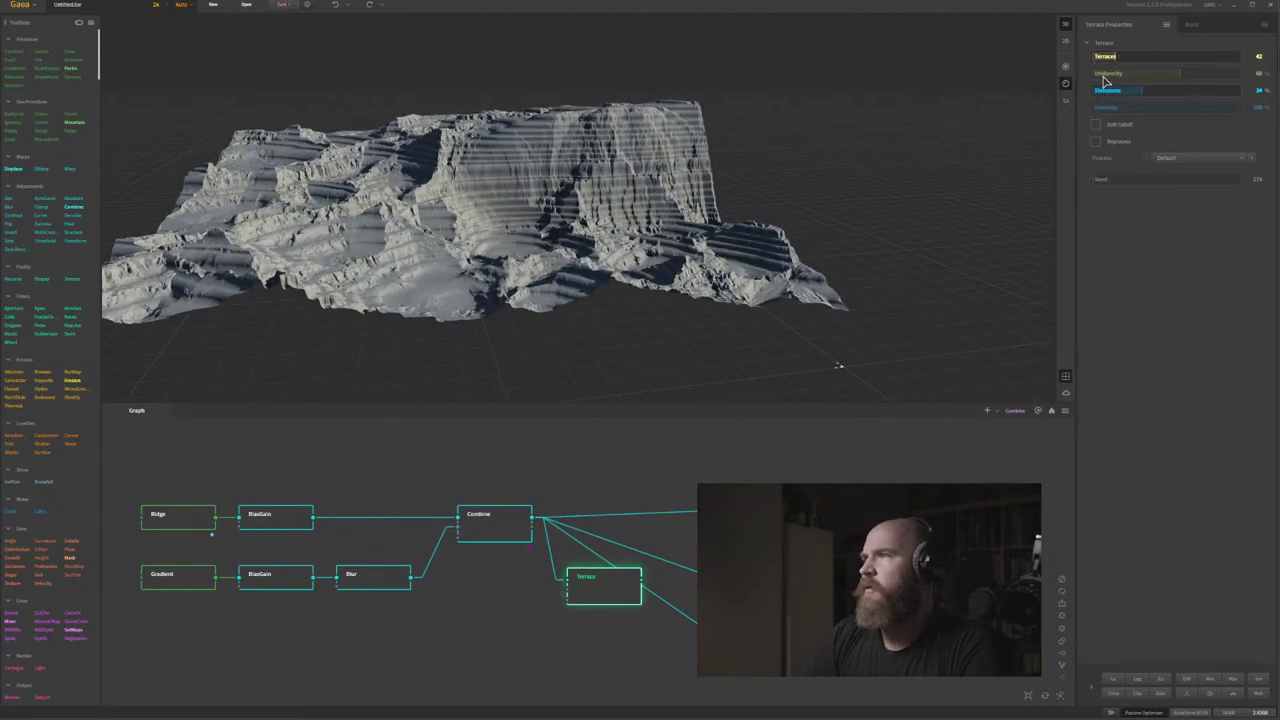
{"action": "left_click_drag", "start_coordinate": [1105, 82], "coordinate": [1099, 86]}
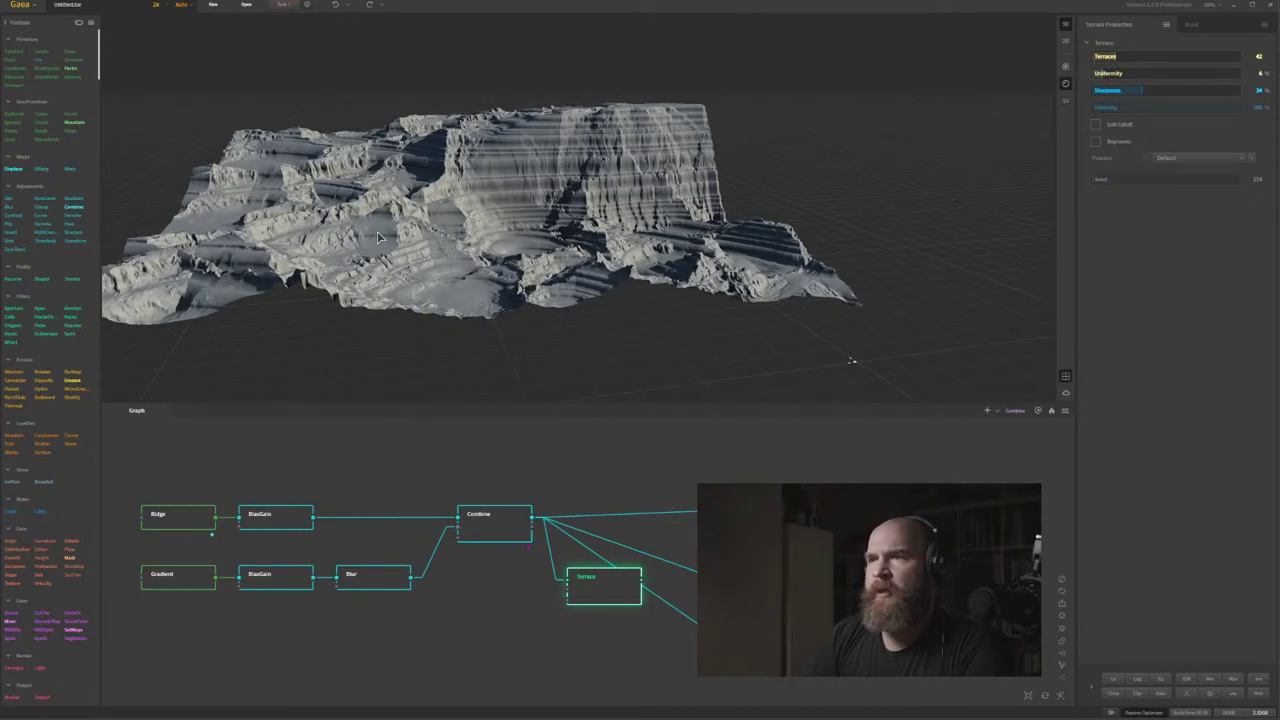
{"action": "left_click_drag", "start_coordinate": [378, 237], "coordinate": [385, 230]}
{"action": "scroll", "coordinate": [442, 232], "scroll_direction": "up", "scroll_amount": 5}
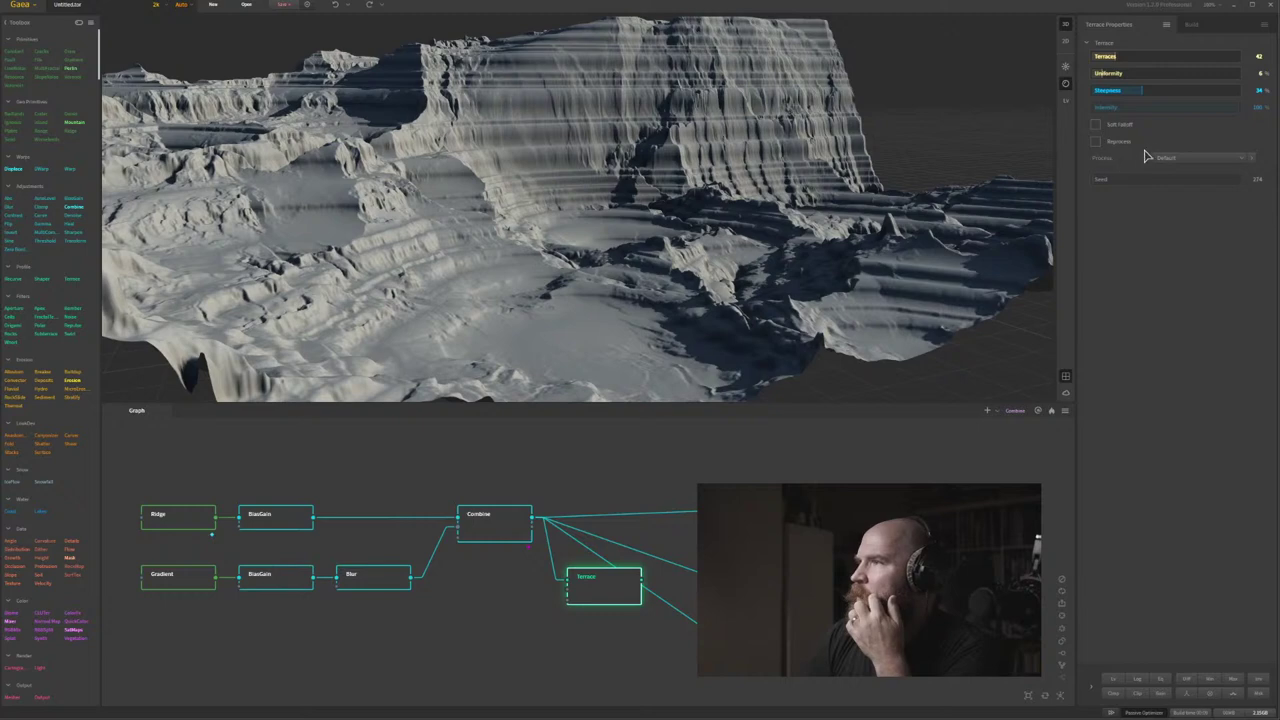
Compare the Terrace node's Residual and Gentle process modes on the terrain and restore Default.
{"action": "left_click", "coordinate": [1216, 161]}
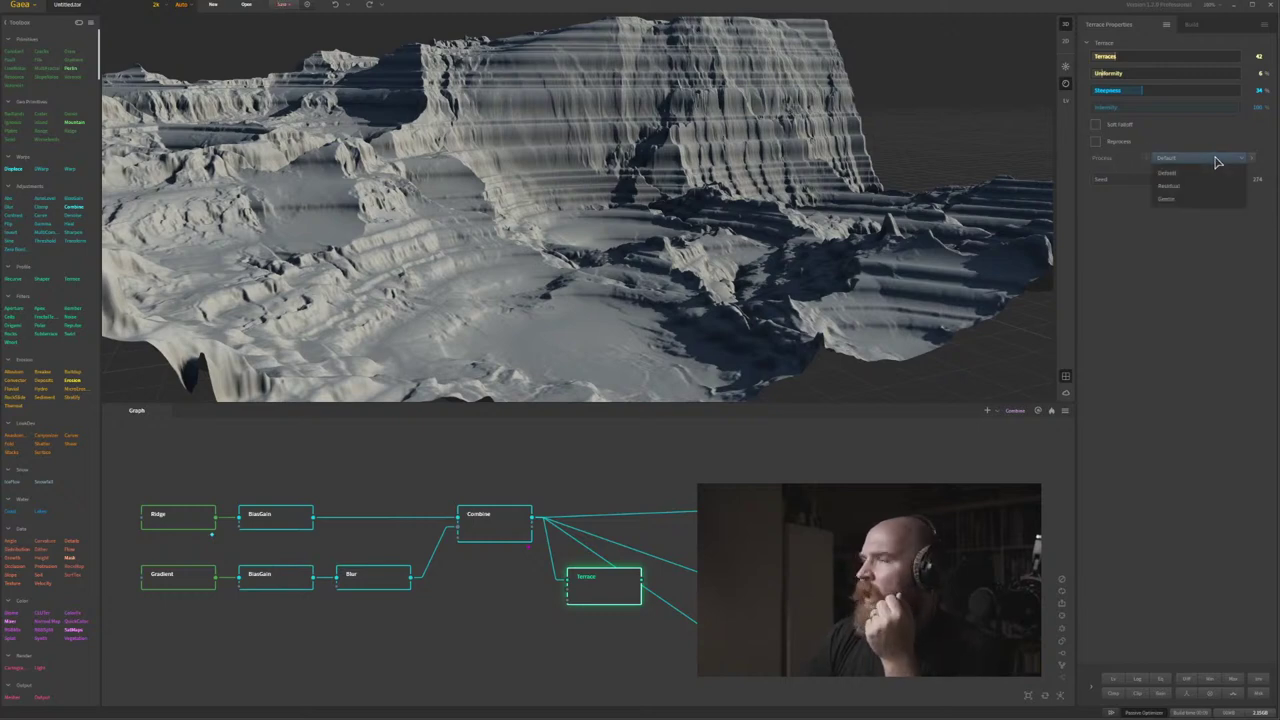
{"action": "left_click", "coordinate": [1198, 186]}
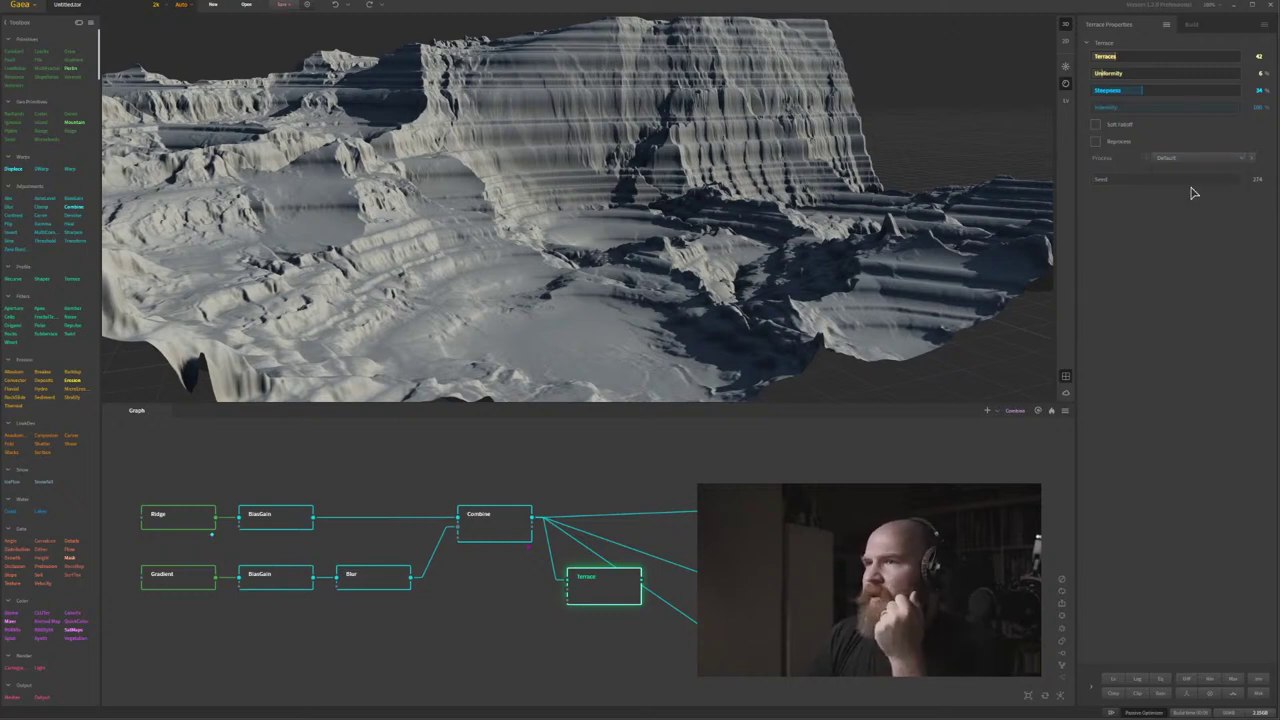
{"action": "left_click_drag", "start_coordinate": [513, 248], "coordinate": [562, 227]}
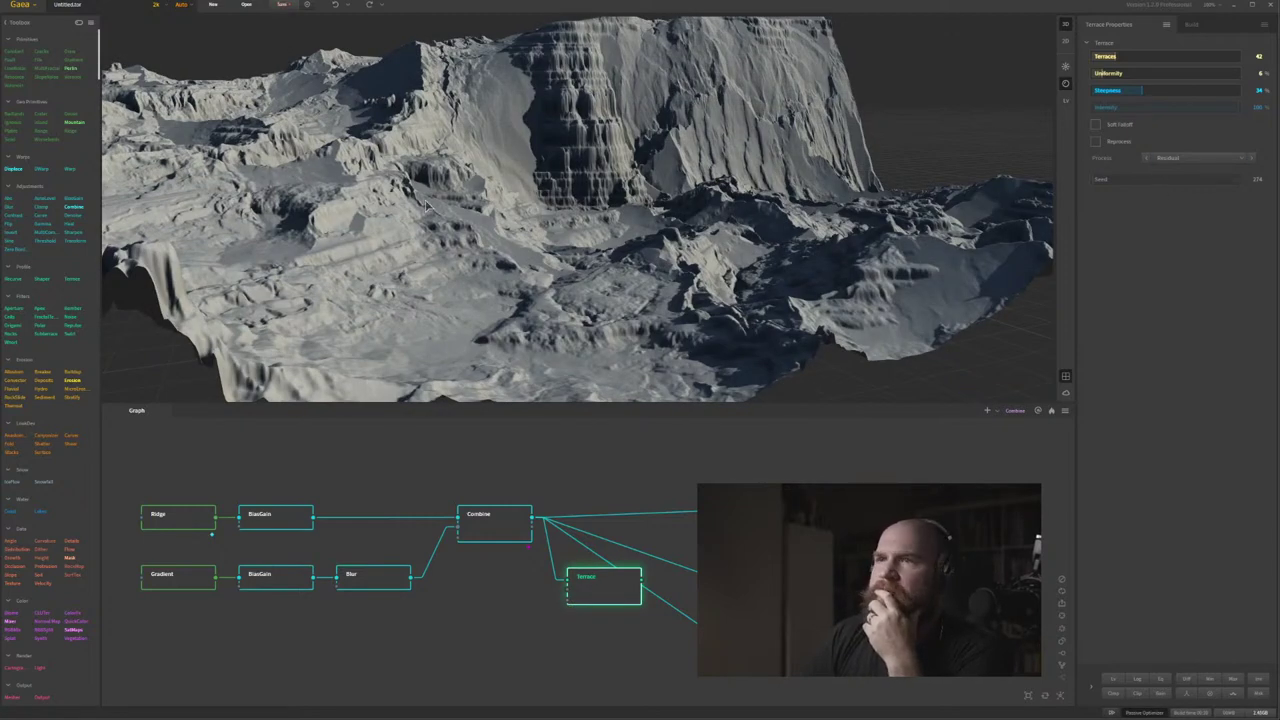
{"action": "left_click_drag", "start_coordinate": [630, 207], "coordinate": [544, 216]}
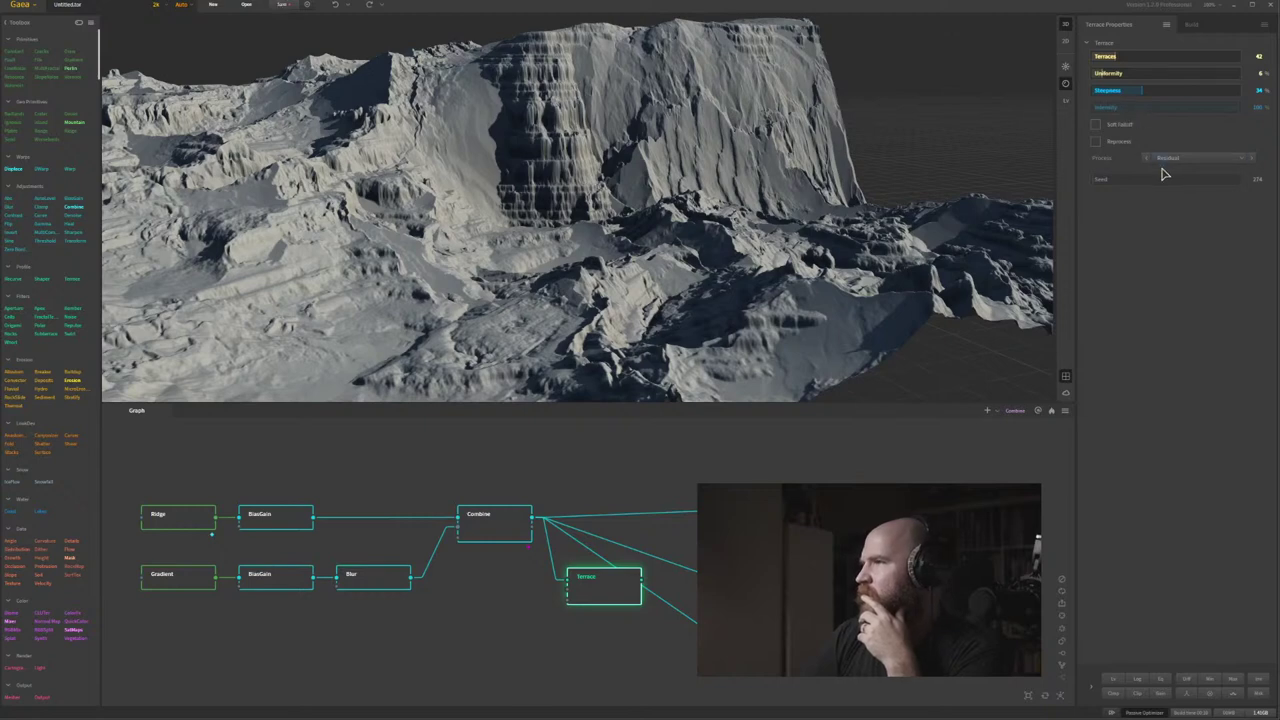
{"action": "left_click", "coordinate": [1190, 158]}
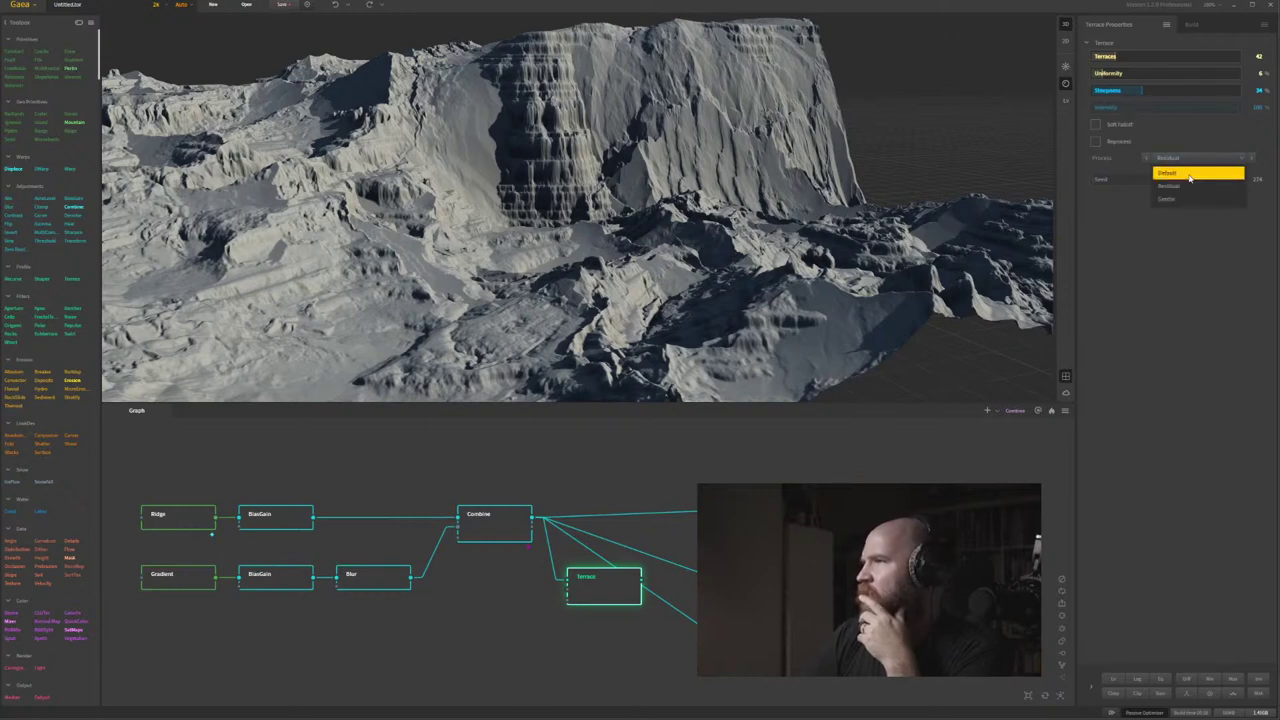
{"action": "left_click", "coordinate": [1185, 199]}
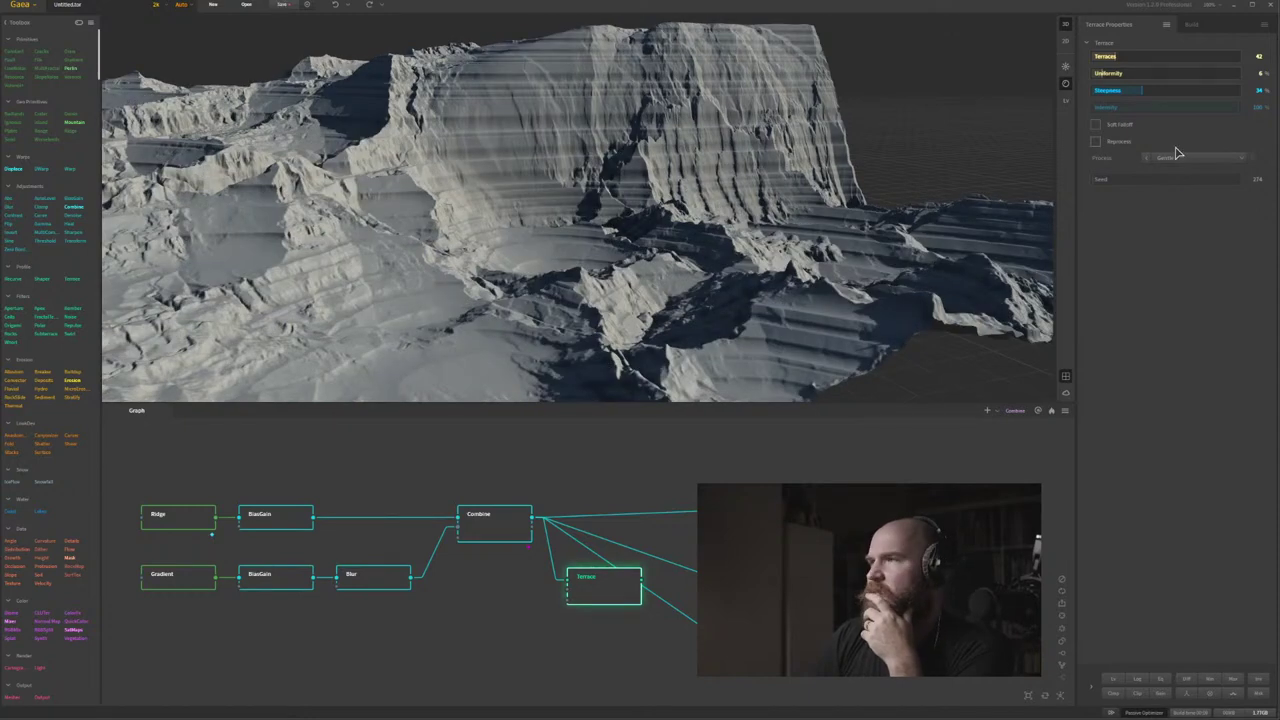
{"action": "left_click", "coordinate": [1180, 156]}
{"action": "left_click", "coordinate": [1168, 170]}
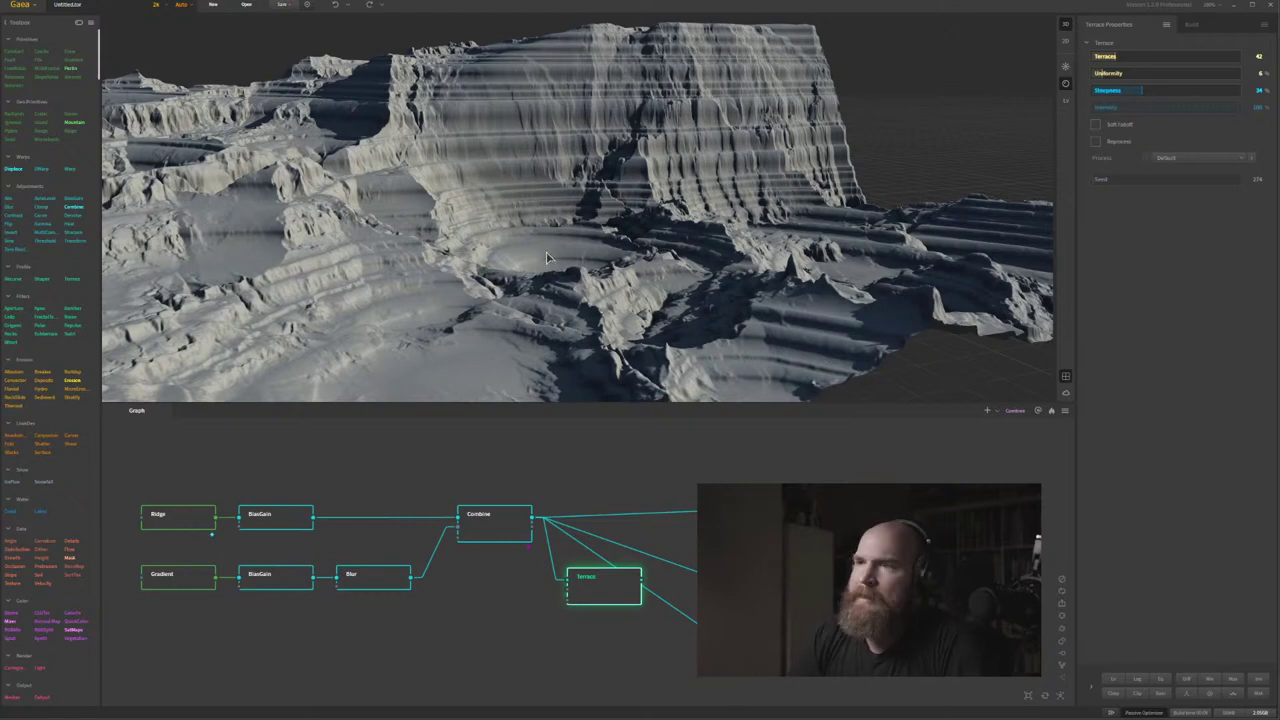
Connect the Terrace node's output to the Stratify node's input and inspect the combined layering.
{"action": "left_click_drag", "start_coordinate": [546, 211], "coordinate": [560, 210]}
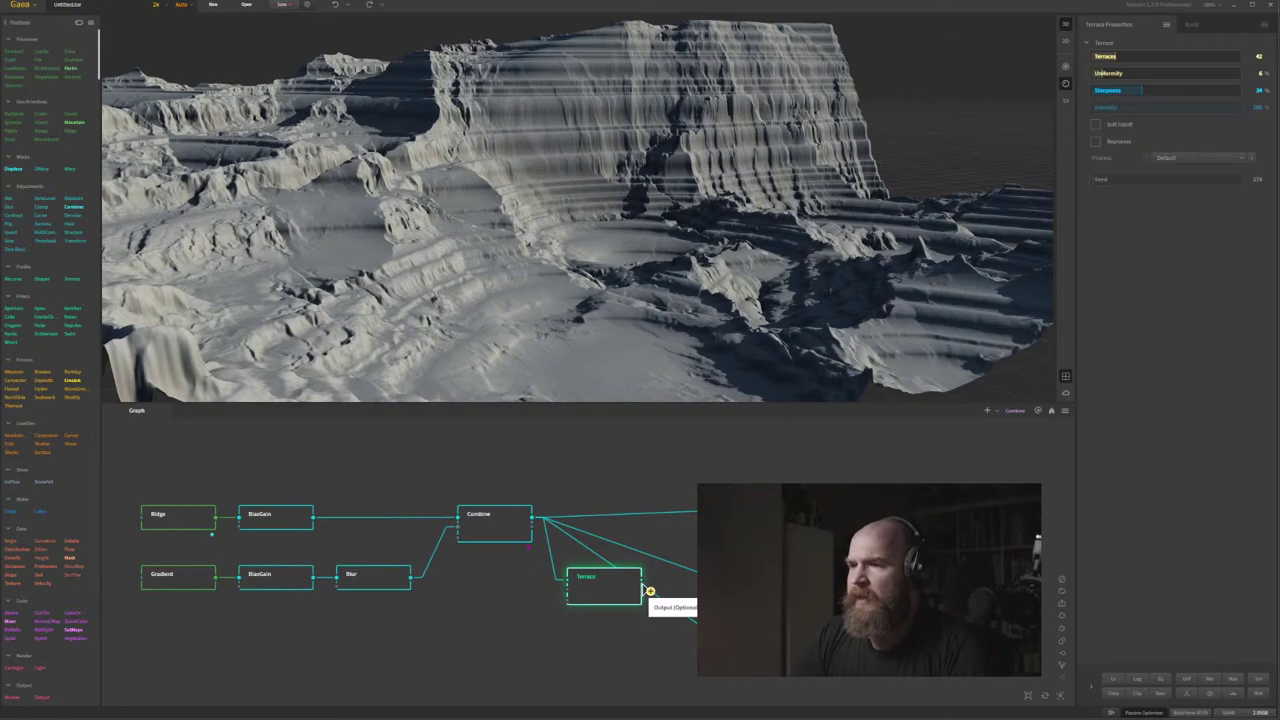
{"action": "left_click_drag", "start_coordinate": [642, 580], "coordinate": [723, 580]}
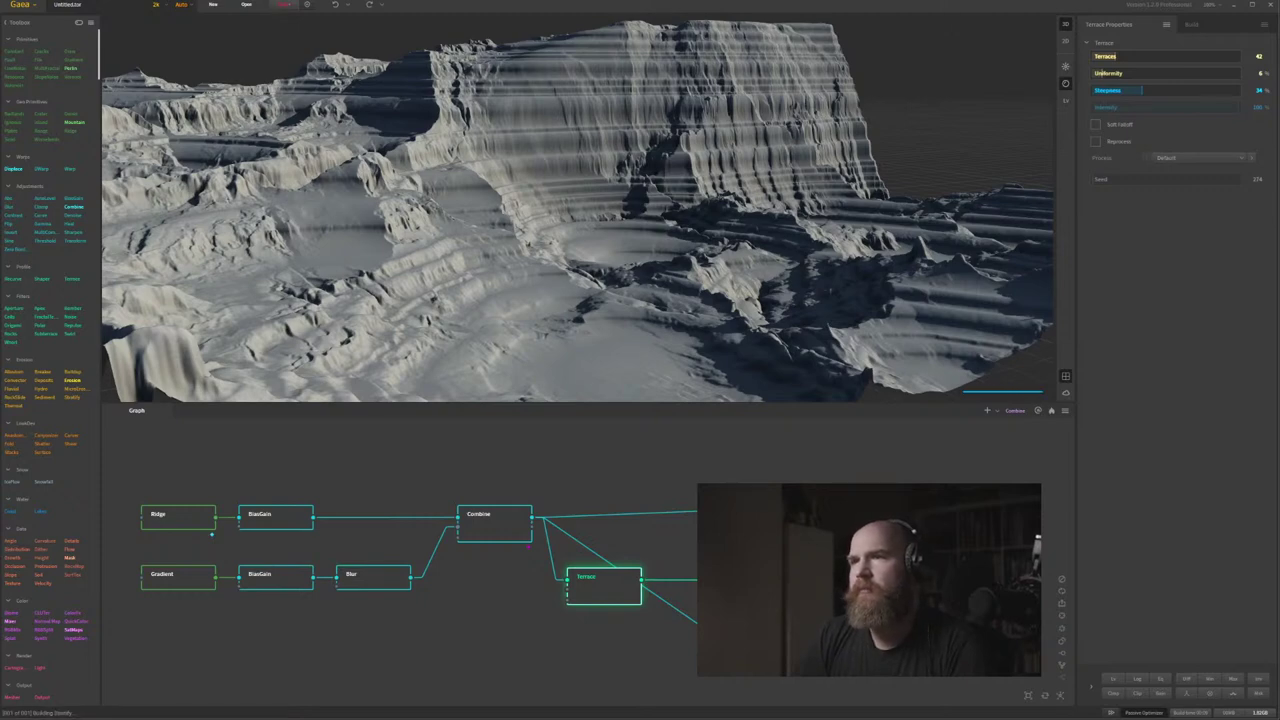
{"action": "left_click_drag", "start_coordinate": [430, 292], "coordinate": [461, 287]}
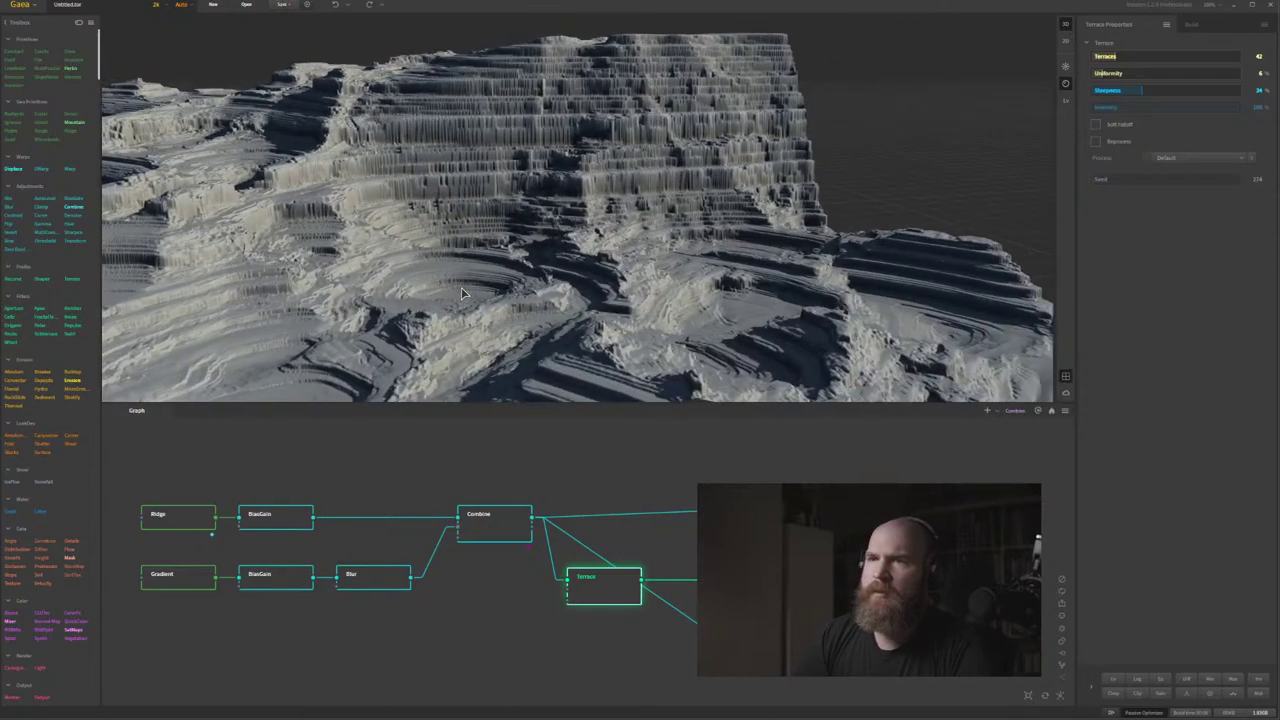
{"action": "middle_click_drag", "start_coordinate": [461, 287], "coordinate": [486, 293]}
Move the Height and Terrace nodes into one column before Stratify and inspect the terraced terrain.
{"action": "left_click_drag", "start_coordinate": [780, 645], "coordinate": [662, 664]}
{"action": "left_click_drag", "start_coordinate": [626, 587], "coordinate": [680, 585]}
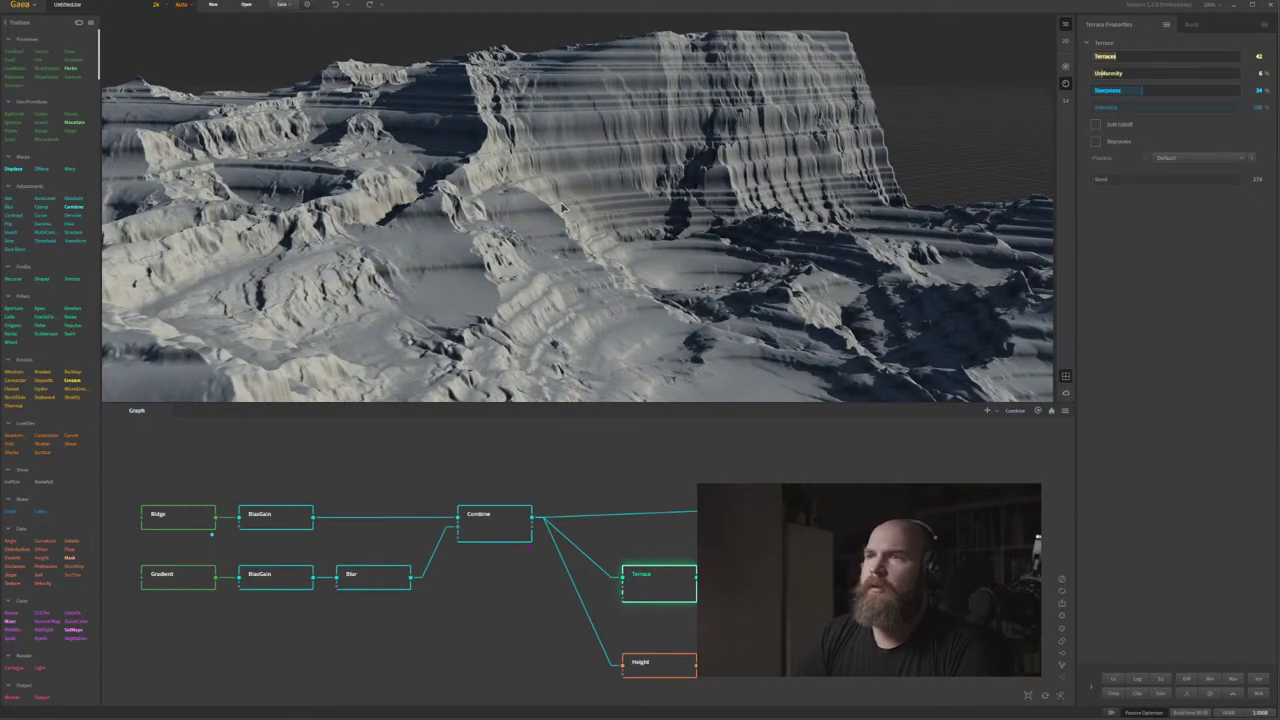
{"action": "scroll", "coordinate": [561, 207], "scroll_direction": "down", "scroll_amount": 4}
{"action": "left_click_drag", "start_coordinate": [537, 233], "coordinate": [386, 210]}
{"action": "scroll", "coordinate": [386, 210], "scroll_direction": "up", "scroll_amount": 3}
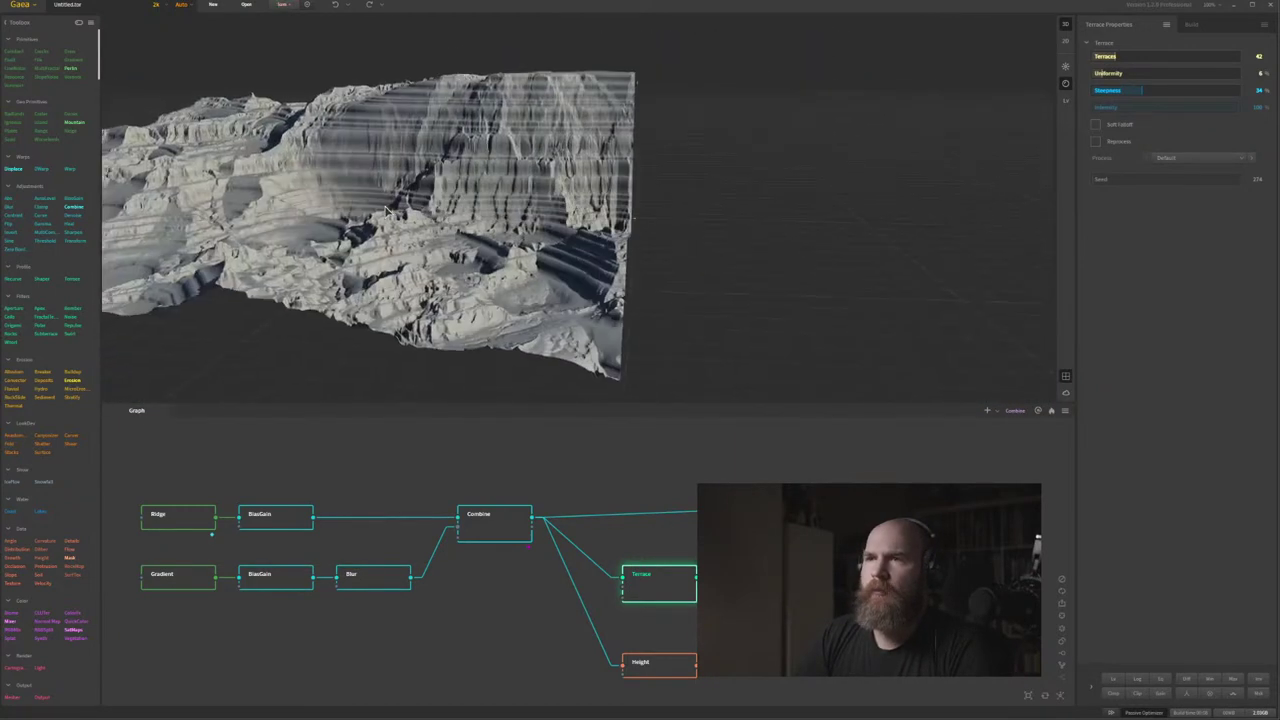
{"action": "scroll", "coordinate": [451, 257], "scroll_direction": "up", "scroll_amount": 3}
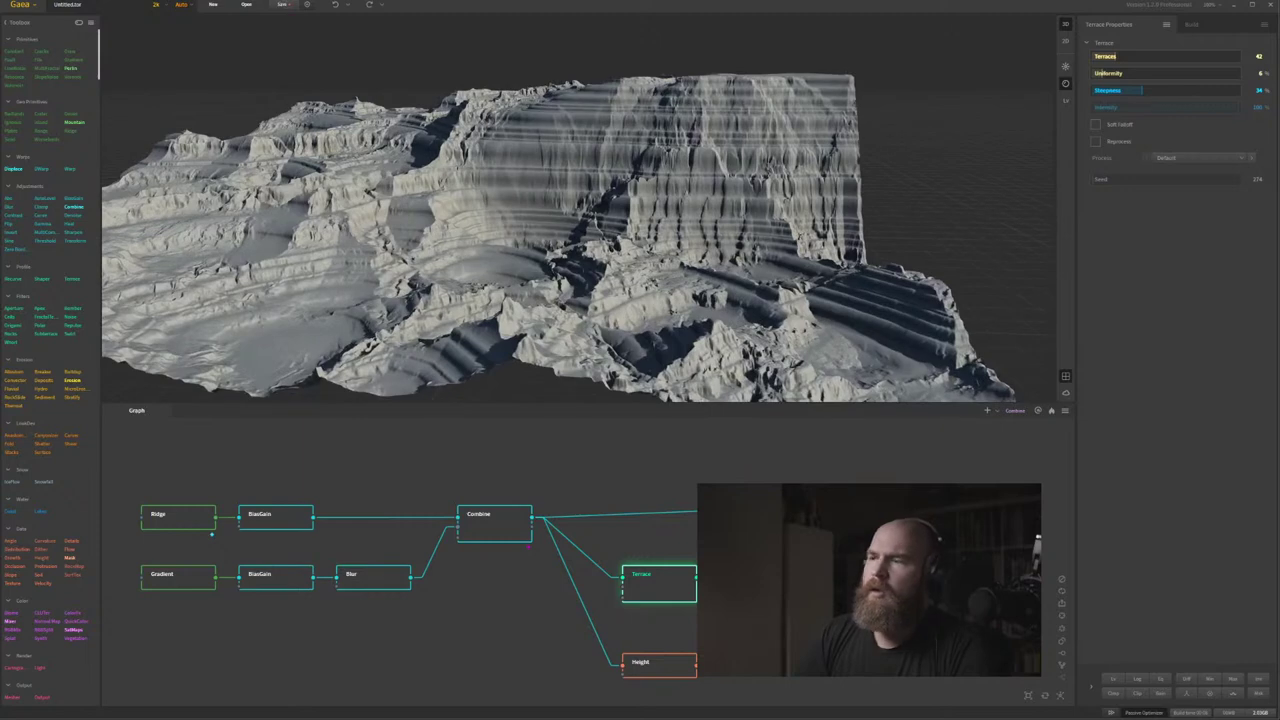
Set the Stratify node's strength to 0.02, turn off Filtered, and inspect the rock layers up close.
{"action": "left_click", "coordinate": [760, 511]}
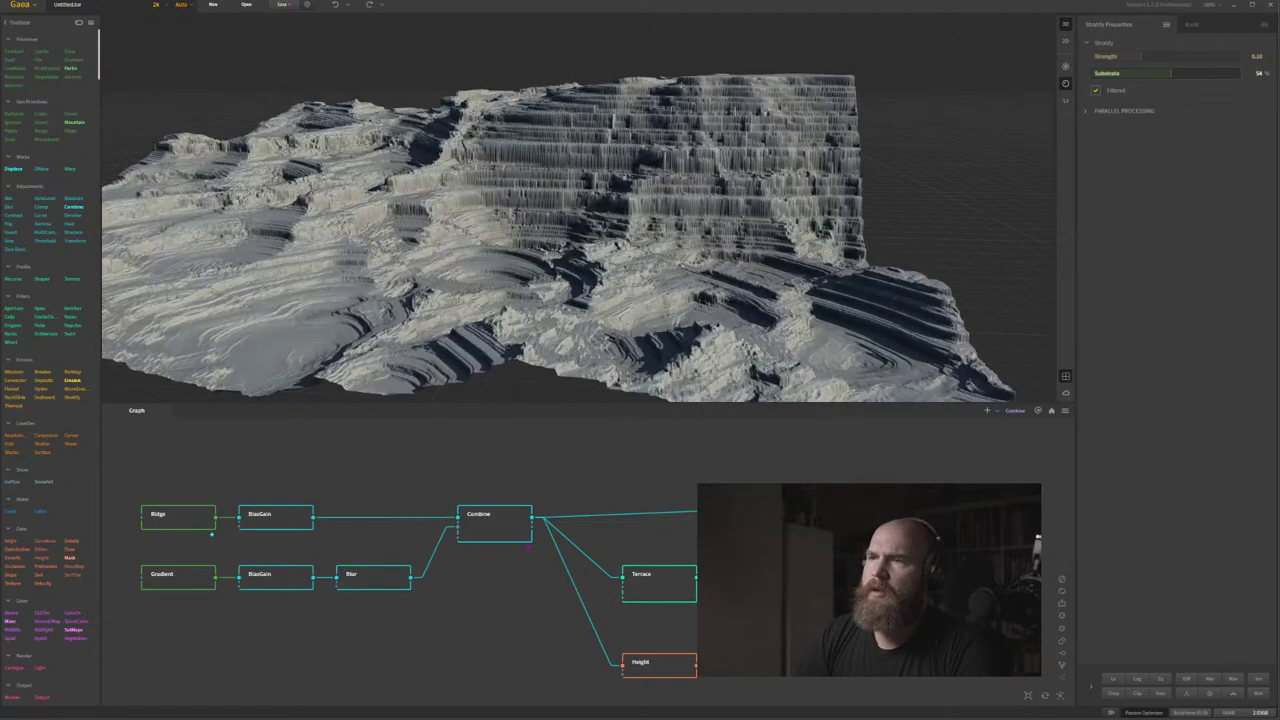
{"action": "left_click", "coordinate": [1102, 58]}
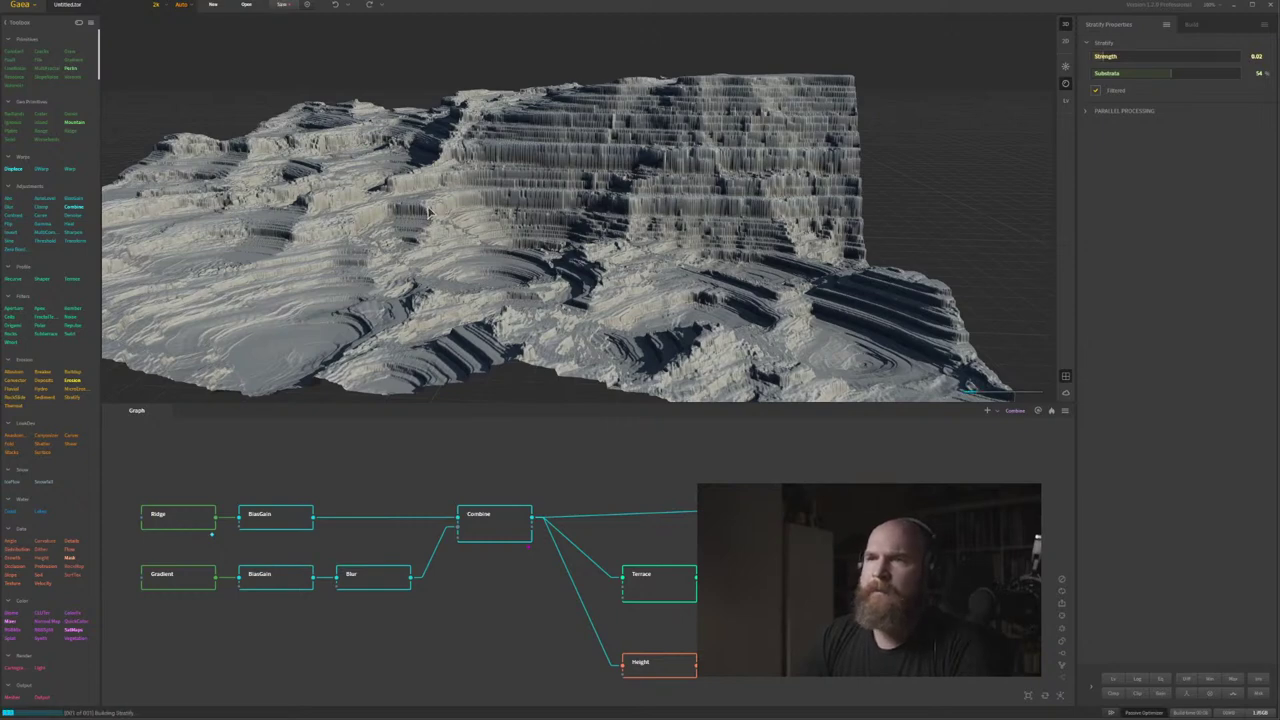
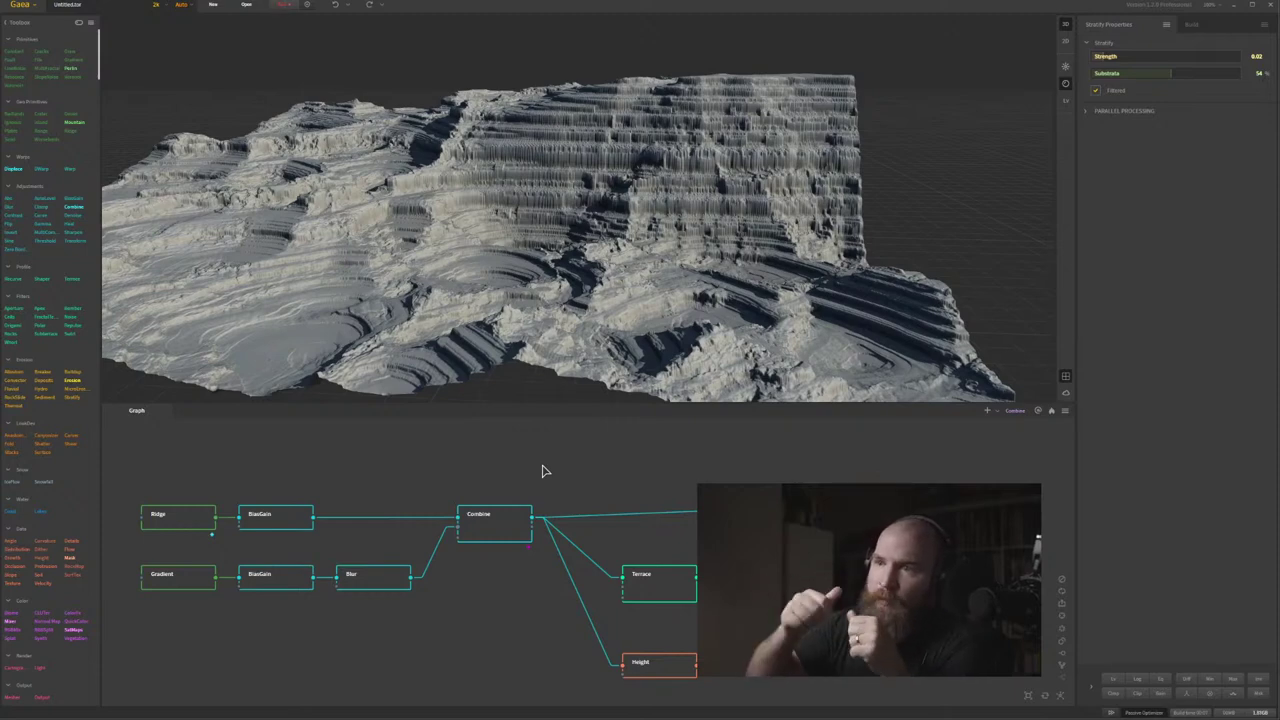
{"action": "left_click_drag", "start_coordinate": [737, 298], "coordinate": [656, 288]}
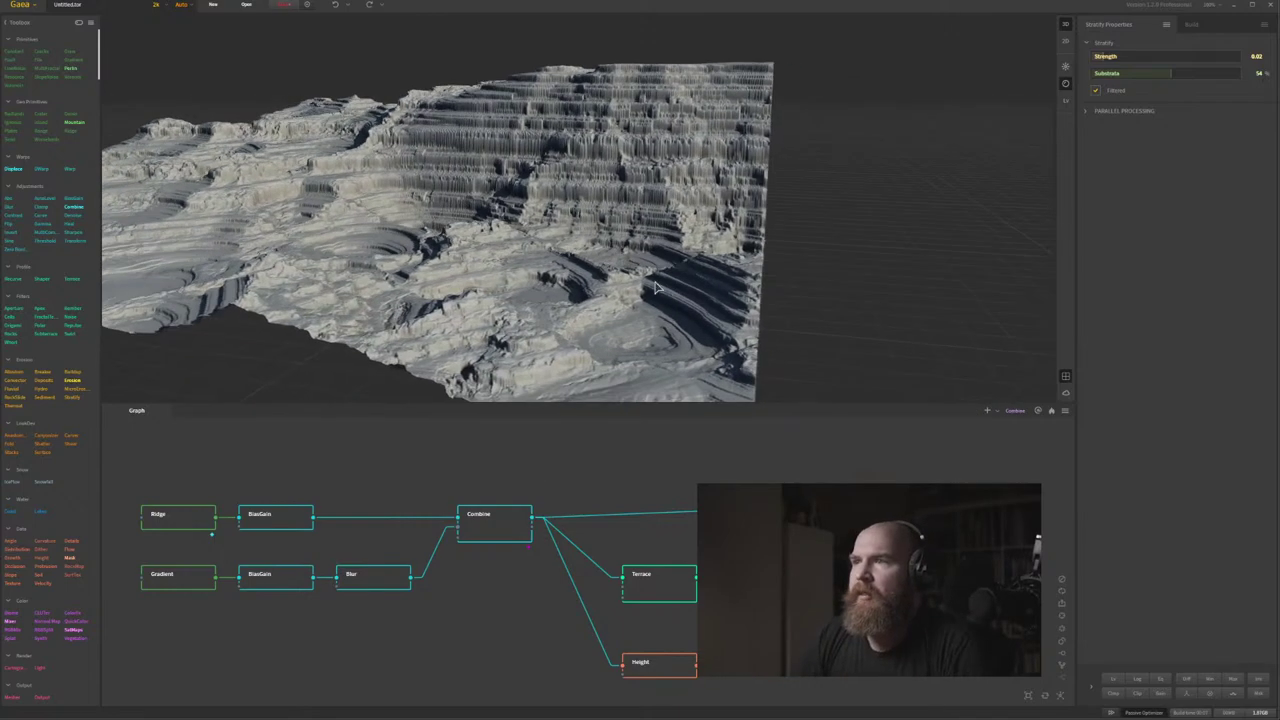
{"action": "scroll", "coordinate": [455, 172], "scroll_direction": "up", "scroll_amount": 3}
{"action": "scroll", "coordinate": [248, 190], "scroll_direction": "down", "scroll_amount": 2}
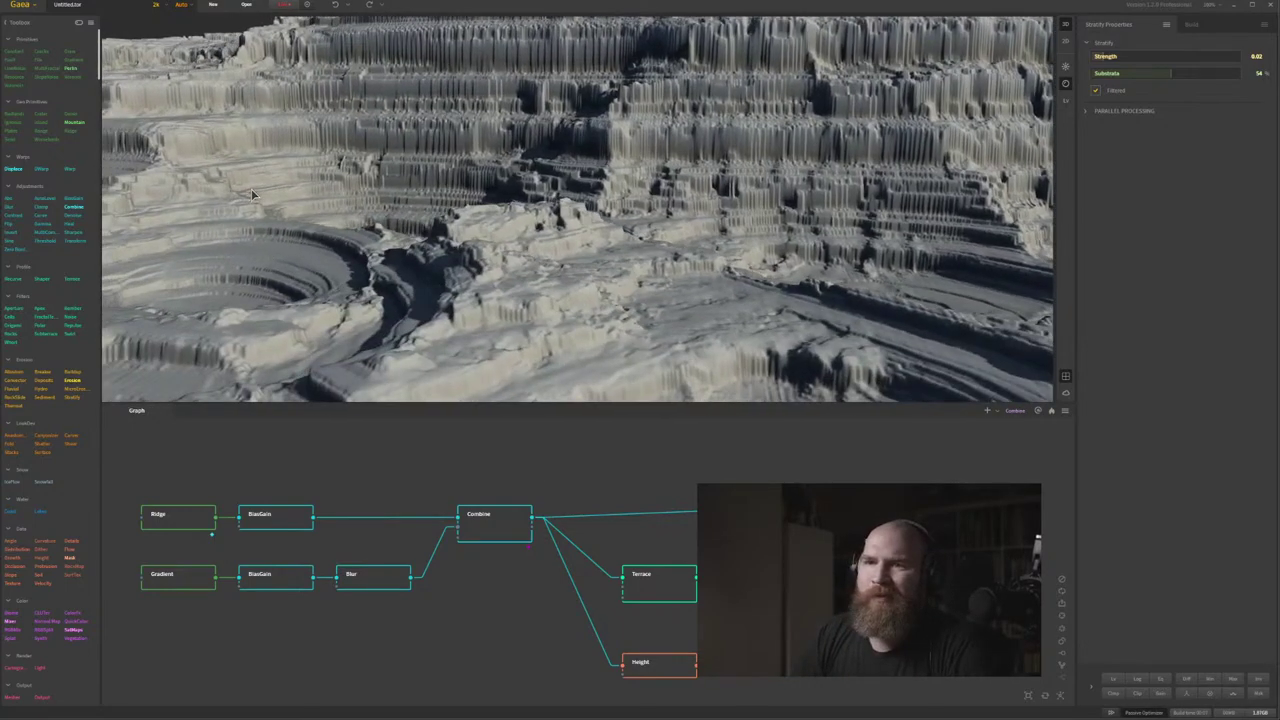
{"action": "scroll", "coordinate": [251, 188], "scroll_direction": "down", "scroll_amount": 5}
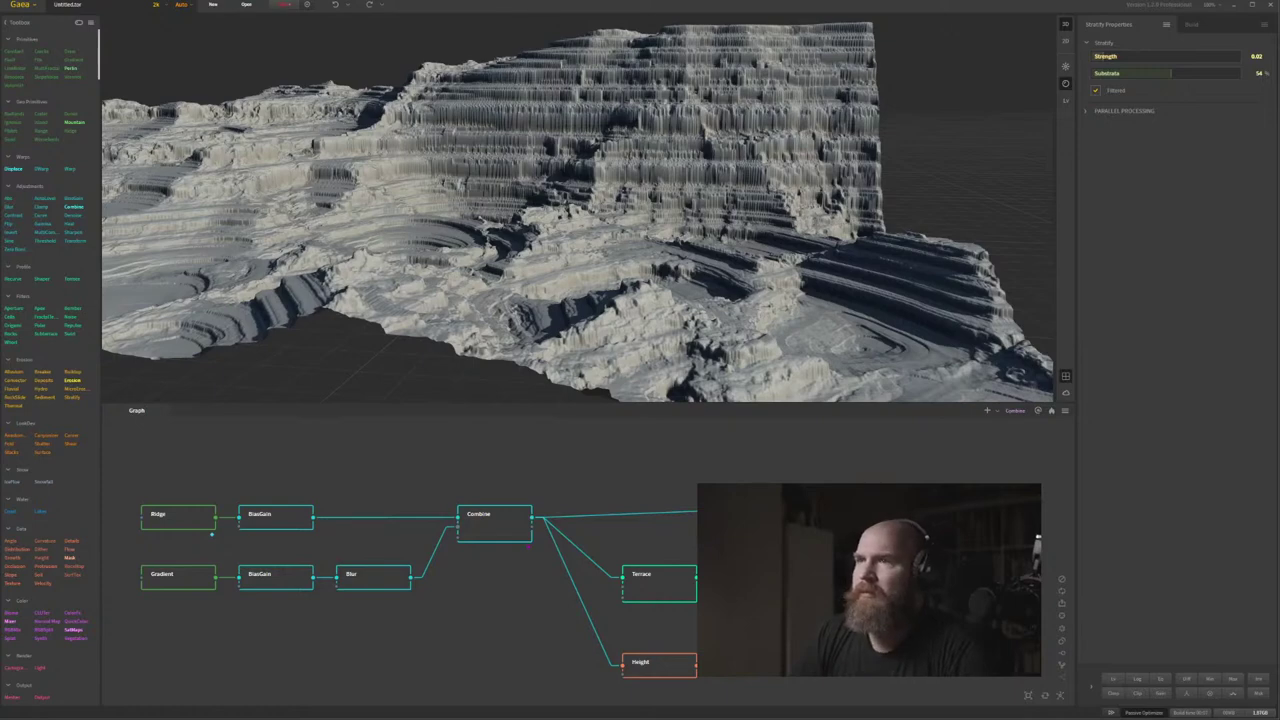
{"action": "left_click", "coordinate": [1095, 90]}
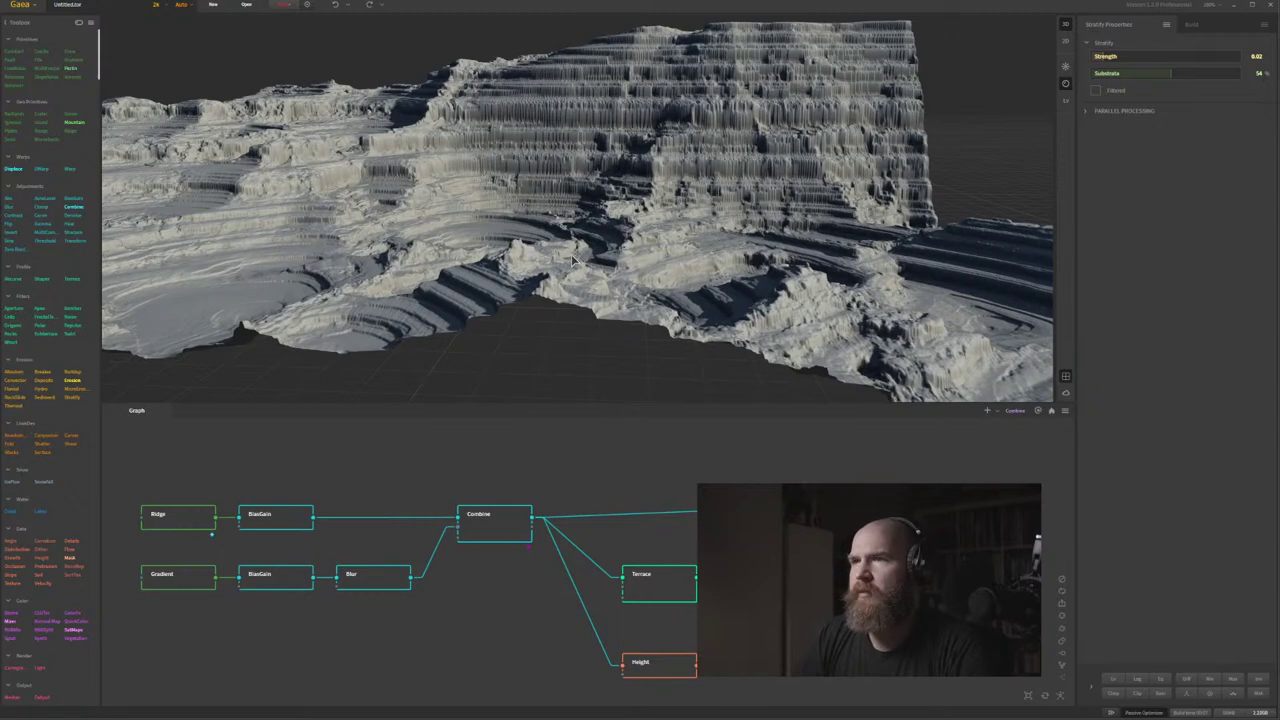
{"action": "left_click_drag", "start_coordinate": [573, 258], "coordinate": [594, 260]}
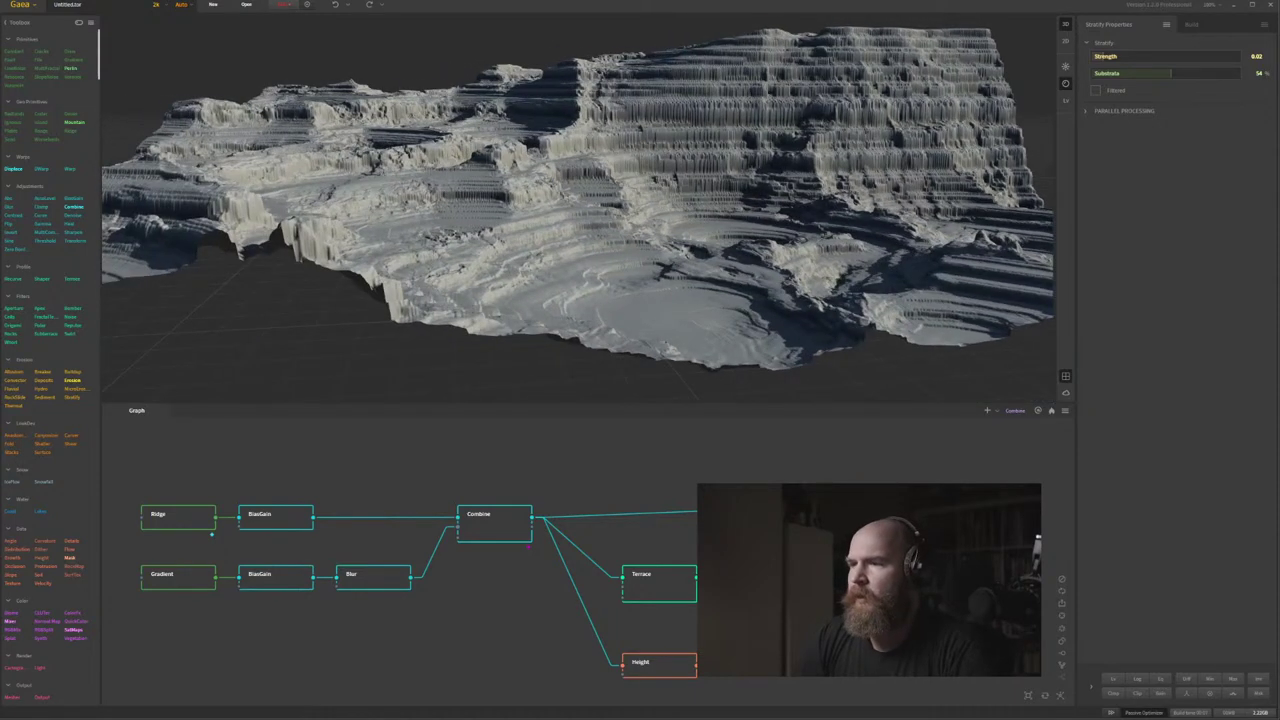
Preview the second Combine's masked result, level that node with the first Combine, and inspect the terrain.
{"action": "key", "text": "Delete"}
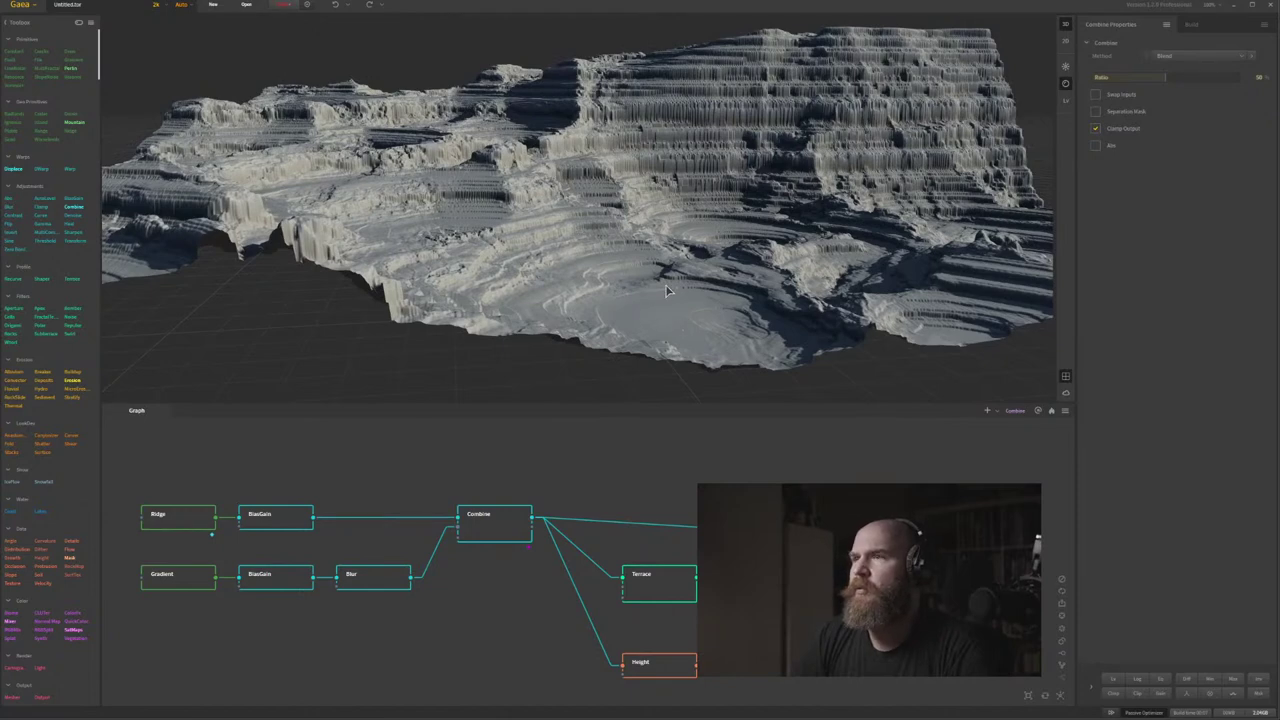
{"action": "left_click_drag", "start_coordinate": [666, 287], "coordinate": [645, 256]}
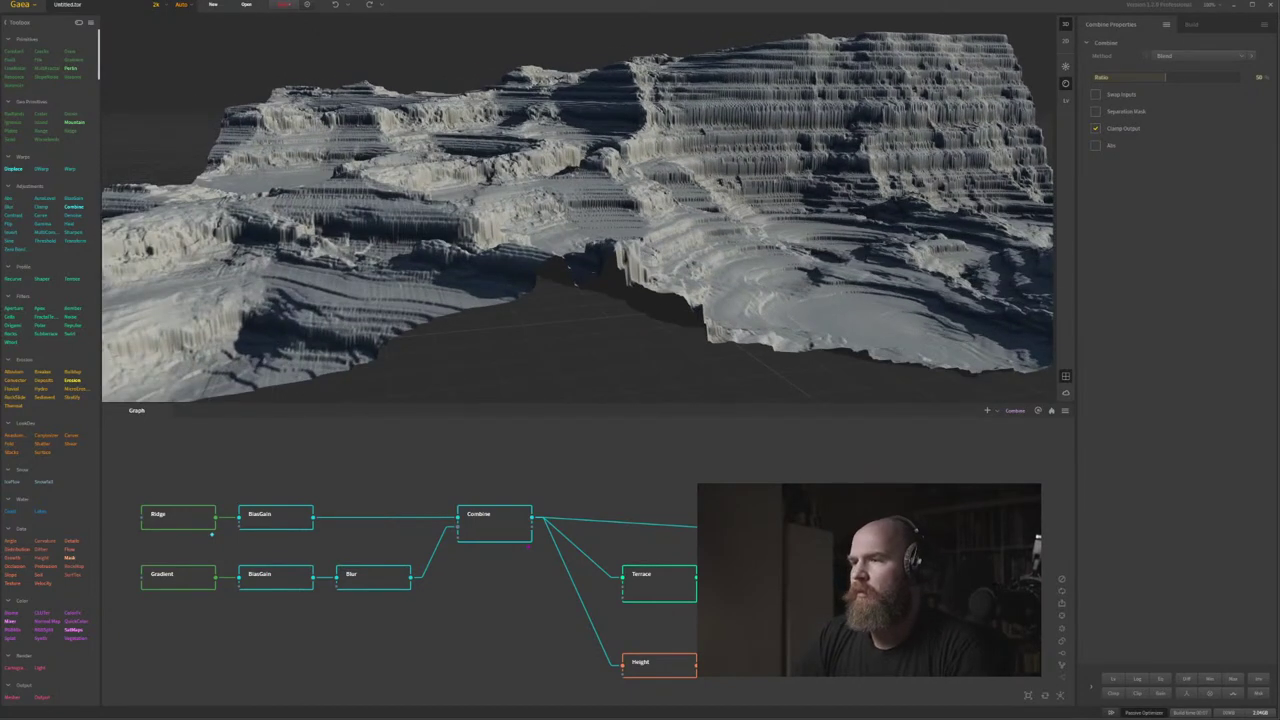
{"action": "key", "text": "ctrl+s"}
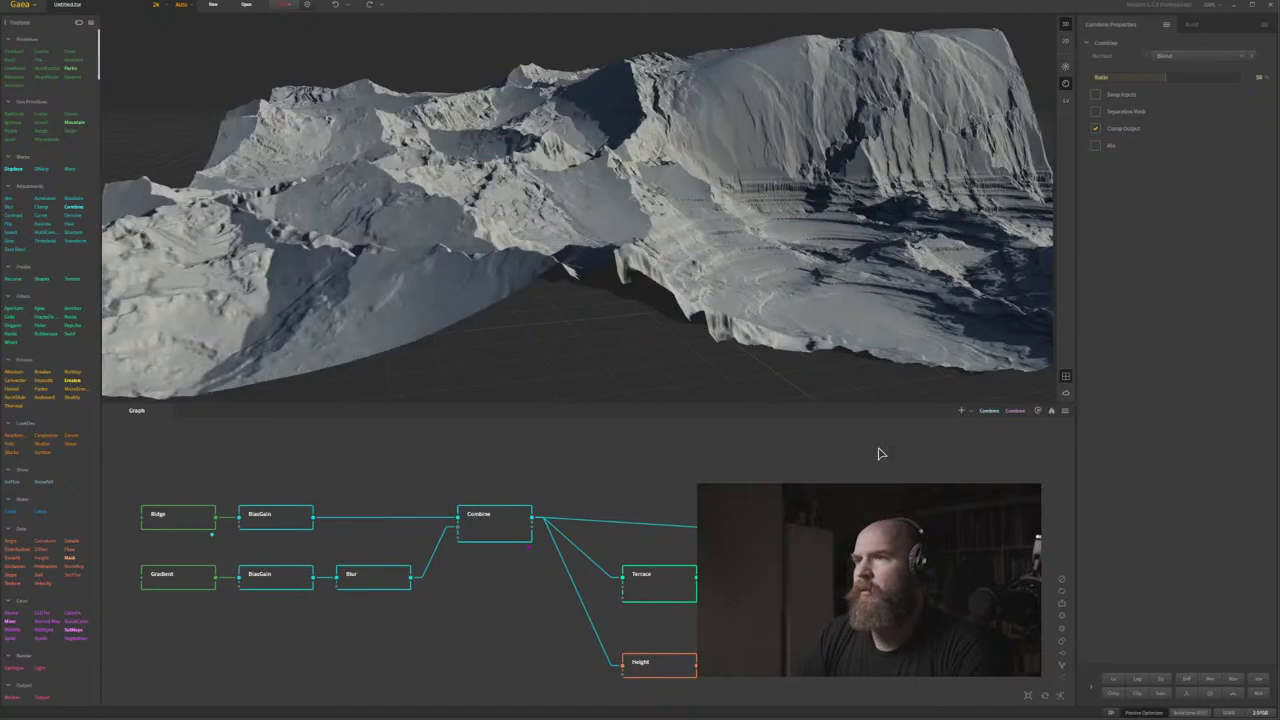
{"action": "left_click_drag", "start_coordinate": [637, 189], "coordinate": [639, 190]}
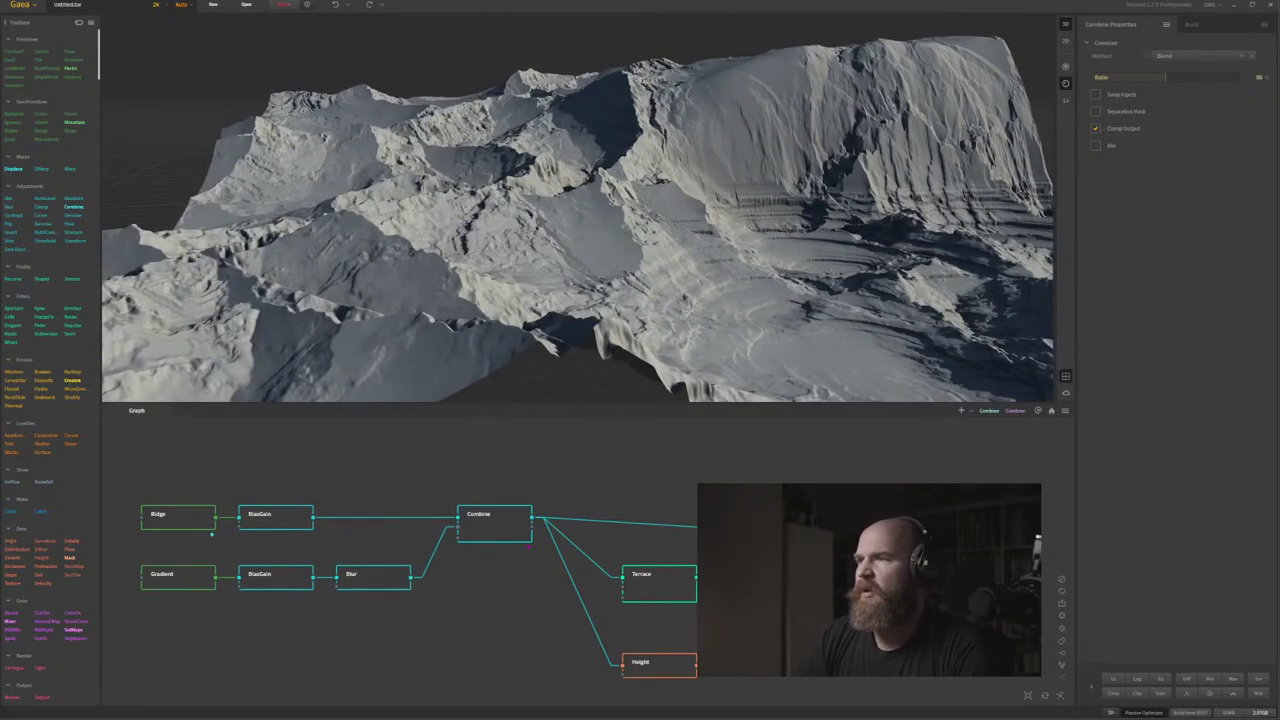
{"action": "left_click_drag", "start_coordinate": [750, 530], "coordinate": [750, 517]}
{"action": "left_click_drag", "start_coordinate": [777, 314], "coordinate": [903, 329]}
{"action": "scroll", "coordinate": [903, 329], "scroll_direction": "down", "scroll_amount": 4}
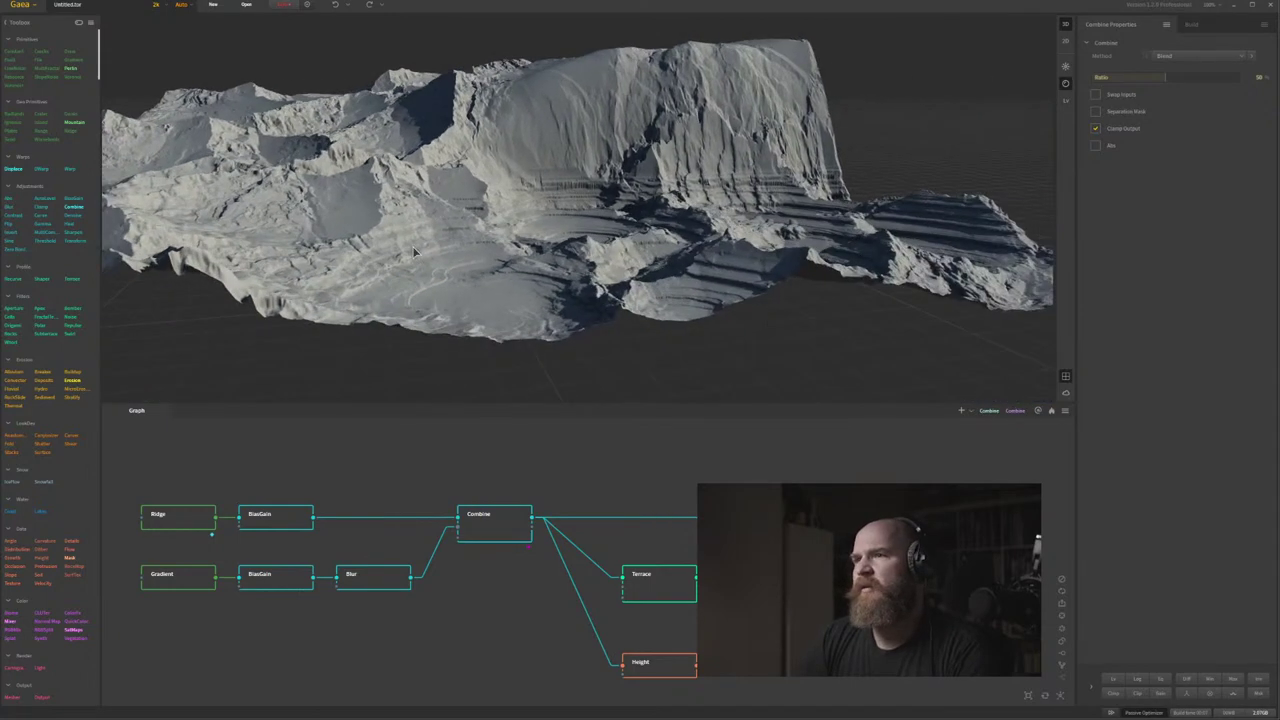
{"action": "left_click_drag", "start_coordinate": [520, 240], "coordinate": [692, 286]}
{"action": "scroll", "coordinate": [458, 527], "scroll_direction": "down", "scroll_amount": 2}
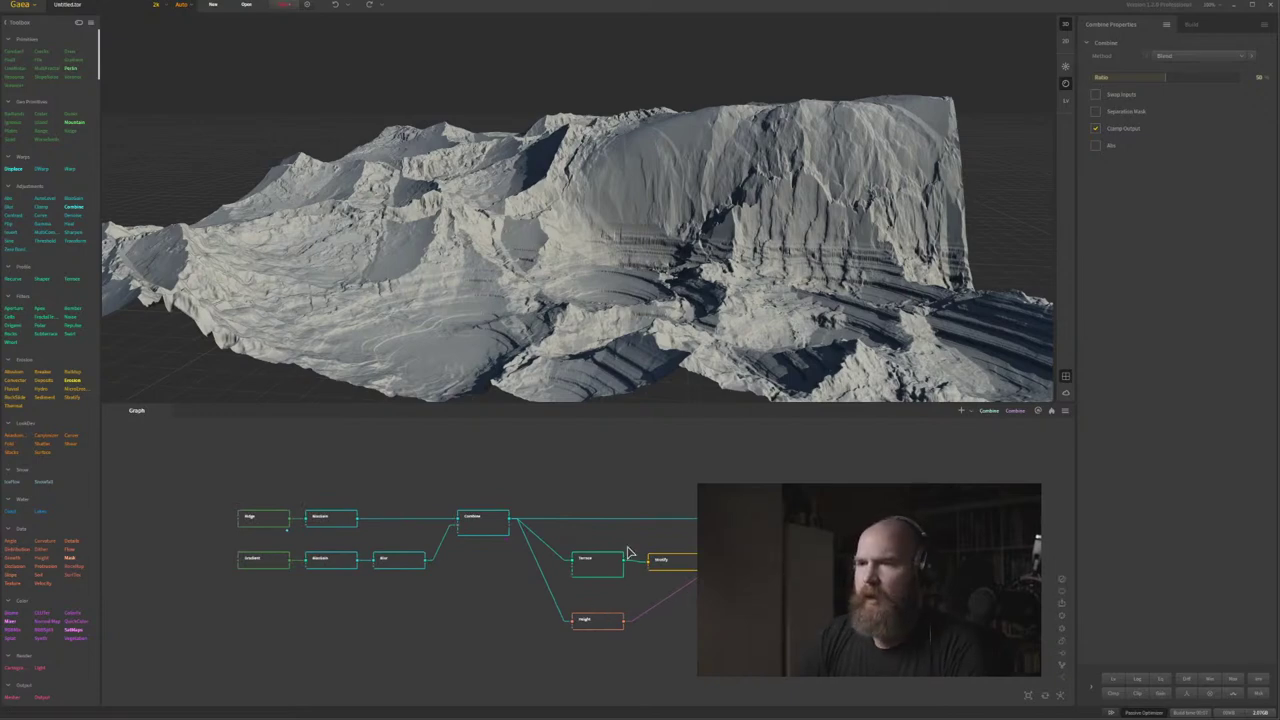
Add a Carver node fed by the second Combine and place it after that node in the row.
{"action": "middle_click_drag", "start_coordinate": [749, 572], "coordinate": [636, 568]}
{"action": "scroll", "coordinate": [697, 566], "scroll_direction": "up", "scroll_amount": 2}
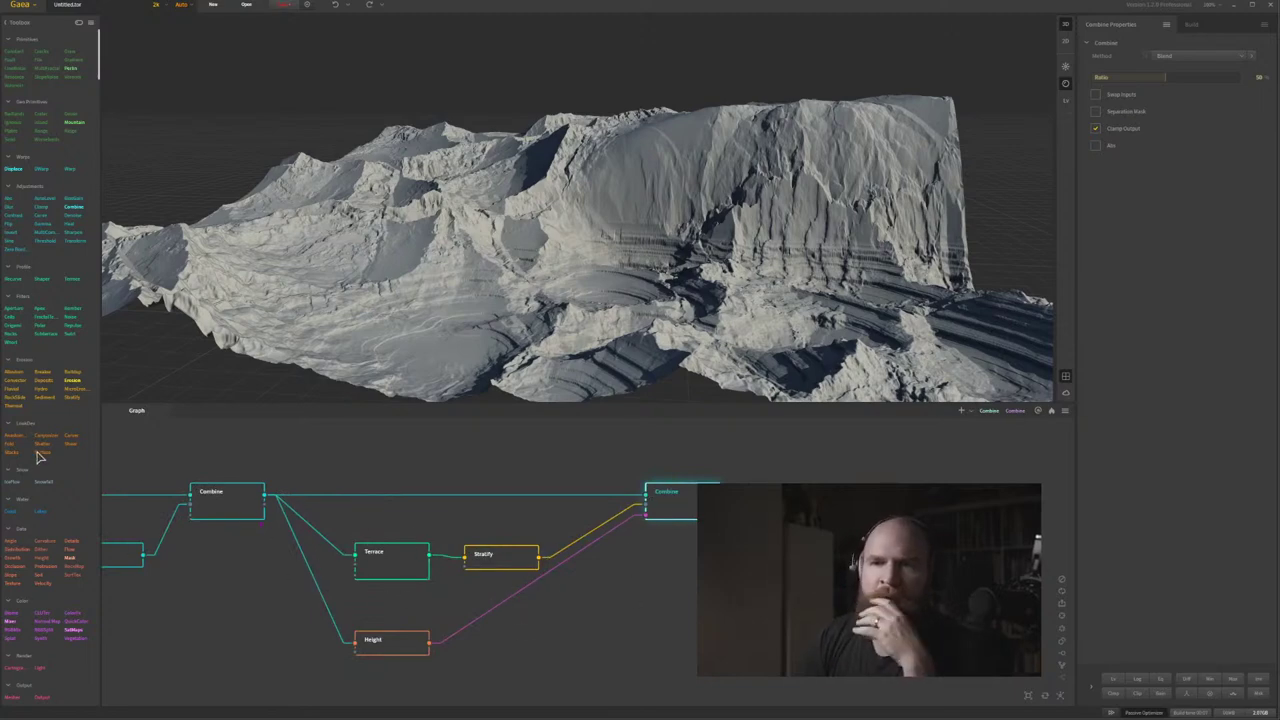
{"action": "left_click_drag", "start_coordinate": [71, 436], "coordinate": [781, 517]}
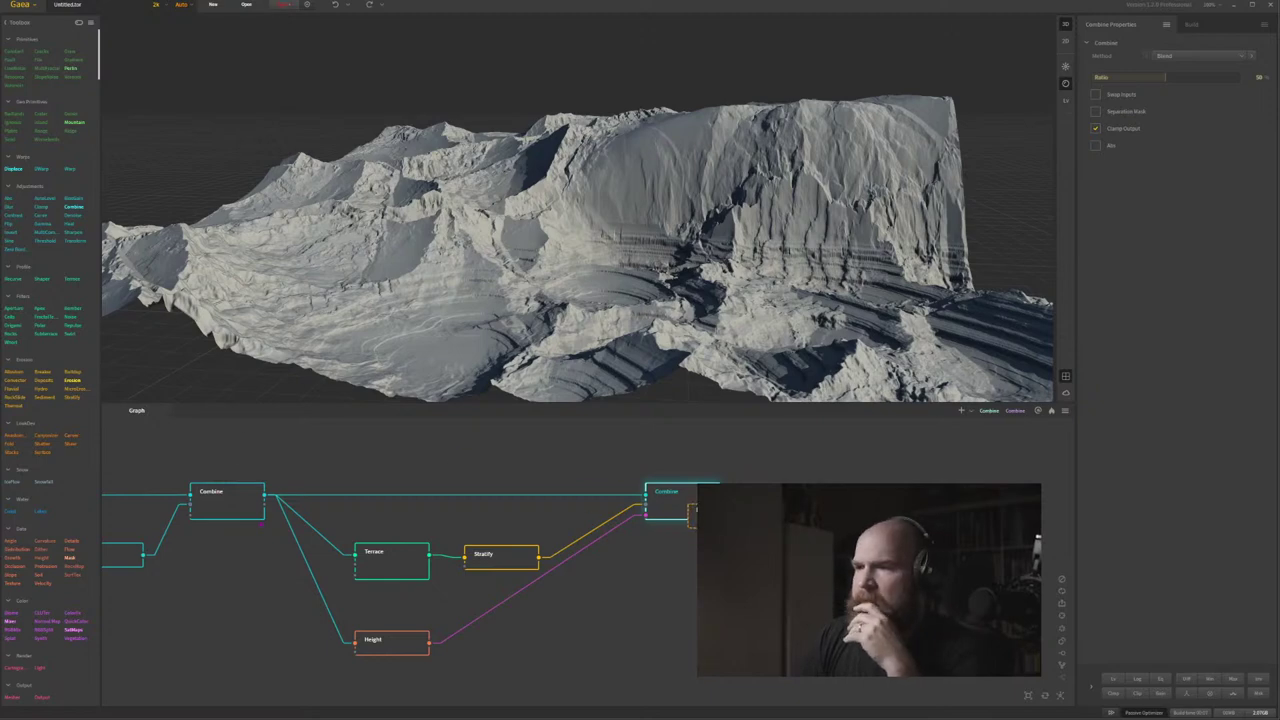
{"action": "left_click_drag", "start_coordinate": [685, 527], "coordinate": [684, 530]}
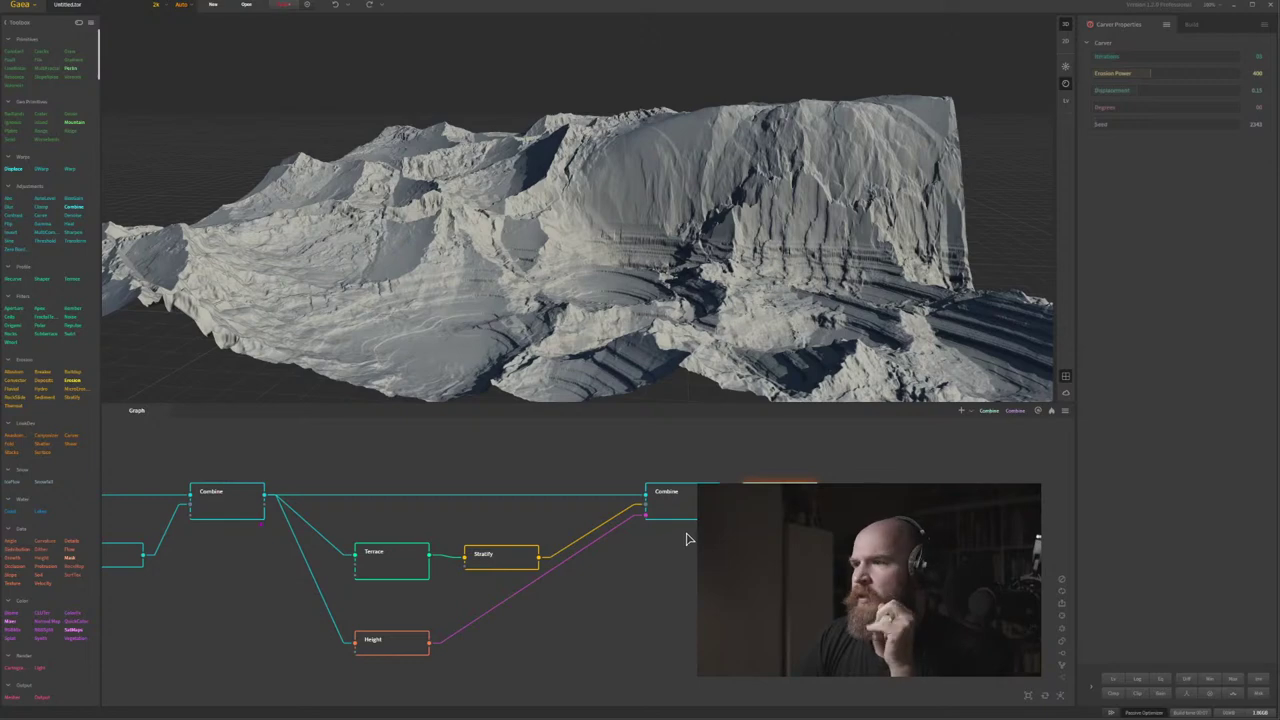
{"action": "middle_click_drag", "start_coordinate": [781, 530], "coordinate": [752, 542]}
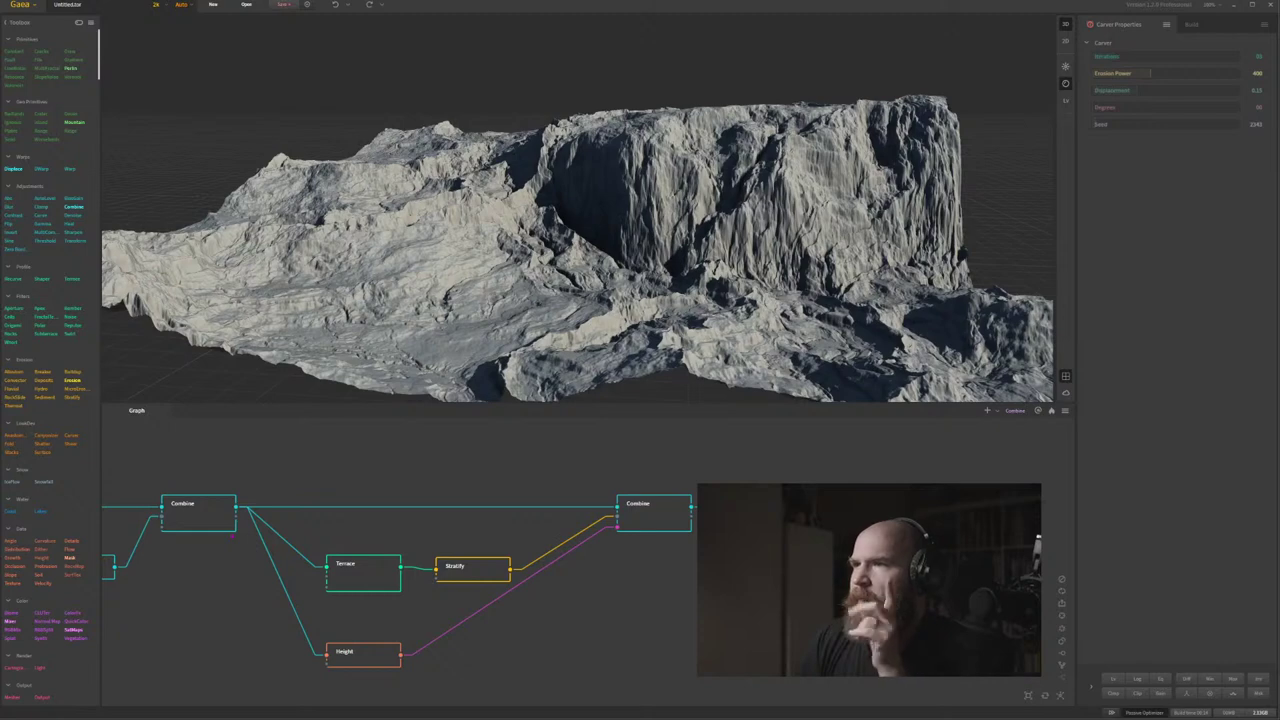
Inspect the carved terrain from several angles and compare it with the second Combine's output.
{"action": "mouse_move", "coordinate": [651, 349]}
{"action": "left_mouse_down"}
{"action": "mouse_move", "coordinate": [671, 351]}
{"action": "mouse_move", "coordinate": [636, 345]}
{"action": "left_mouse_up"}
{"action": "left_click_drag", "start_coordinate": [641, 301], "coordinate": [681, 303]}
{"action": "left_click_drag", "start_coordinate": [856, 449], "coordinate": [824, 465]}
{"action": "left_click_drag", "start_coordinate": [656, 266], "coordinate": [722, 240]}
{"action": "left_click", "coordinate": [620, 525]}
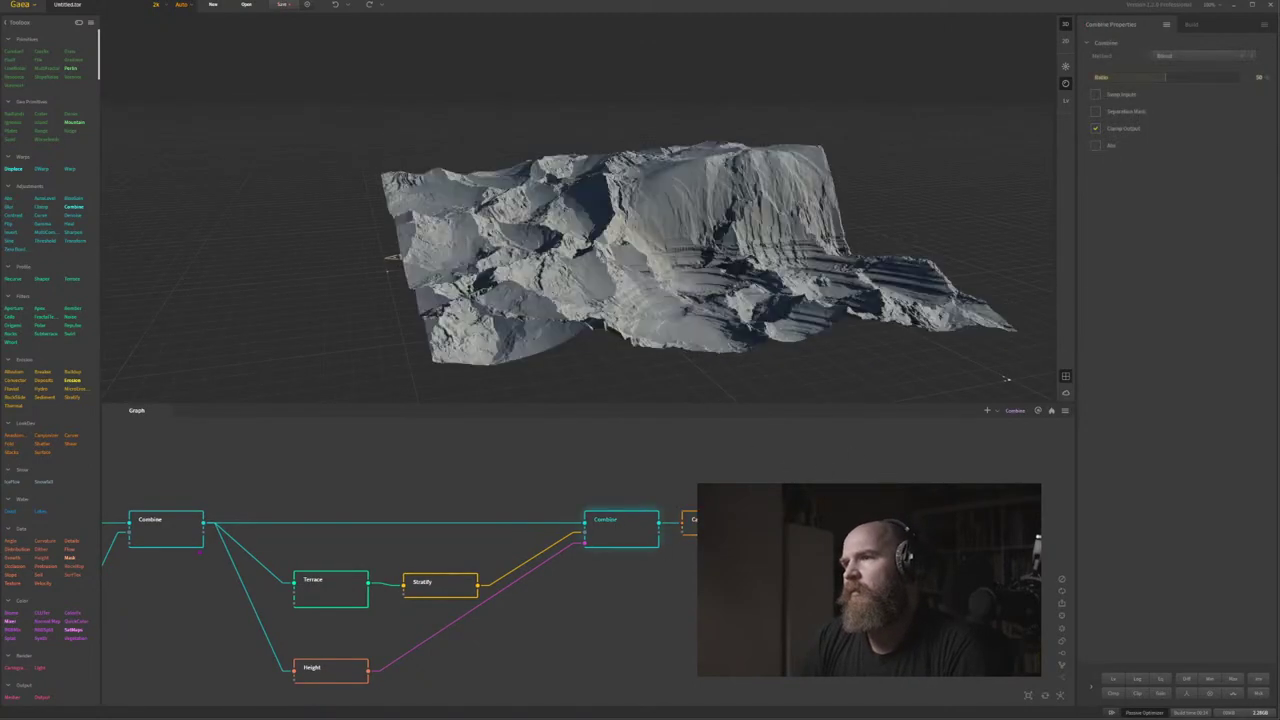
Compare the second Combine's output with the Carver's output and examine the carved cliff face up close.
{"action": "left_click", "coordinate": [620, 535]}
{"action": "left_click", "coordinate": [690, 528]}
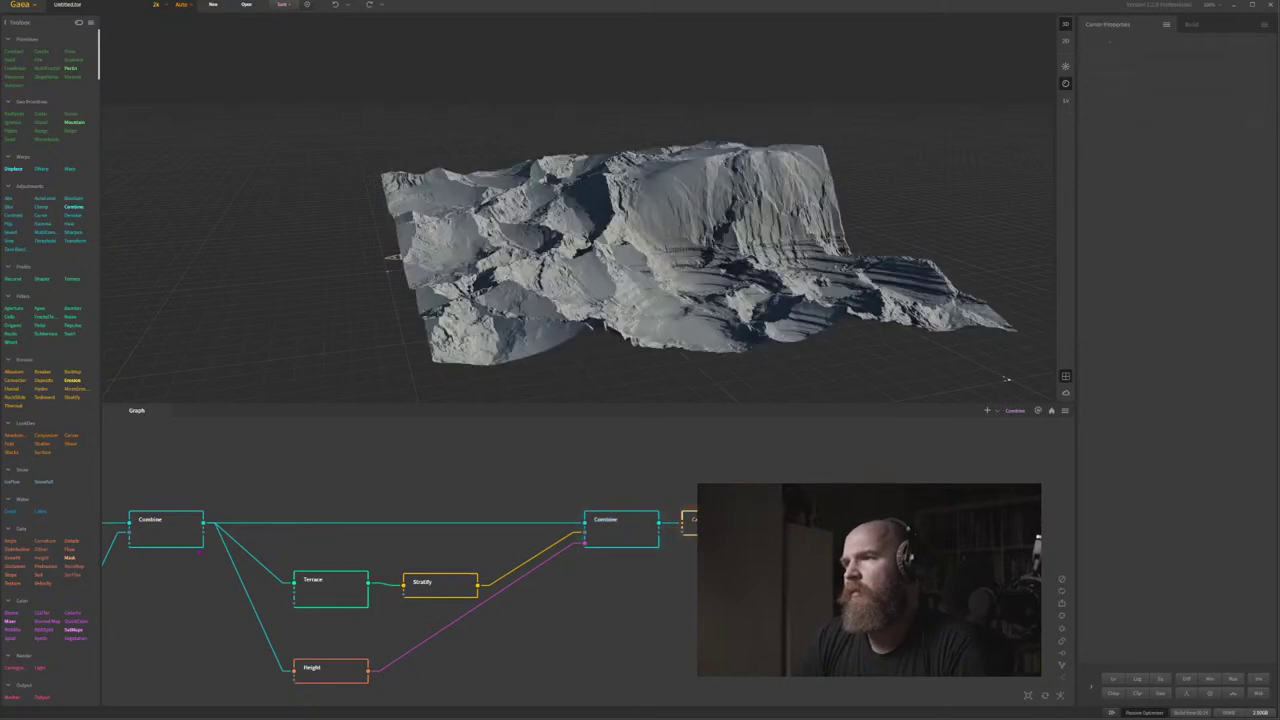
{"action": "left_click_drag", "start_coordinate": [958, 289], "coordinate": [905, 291]}
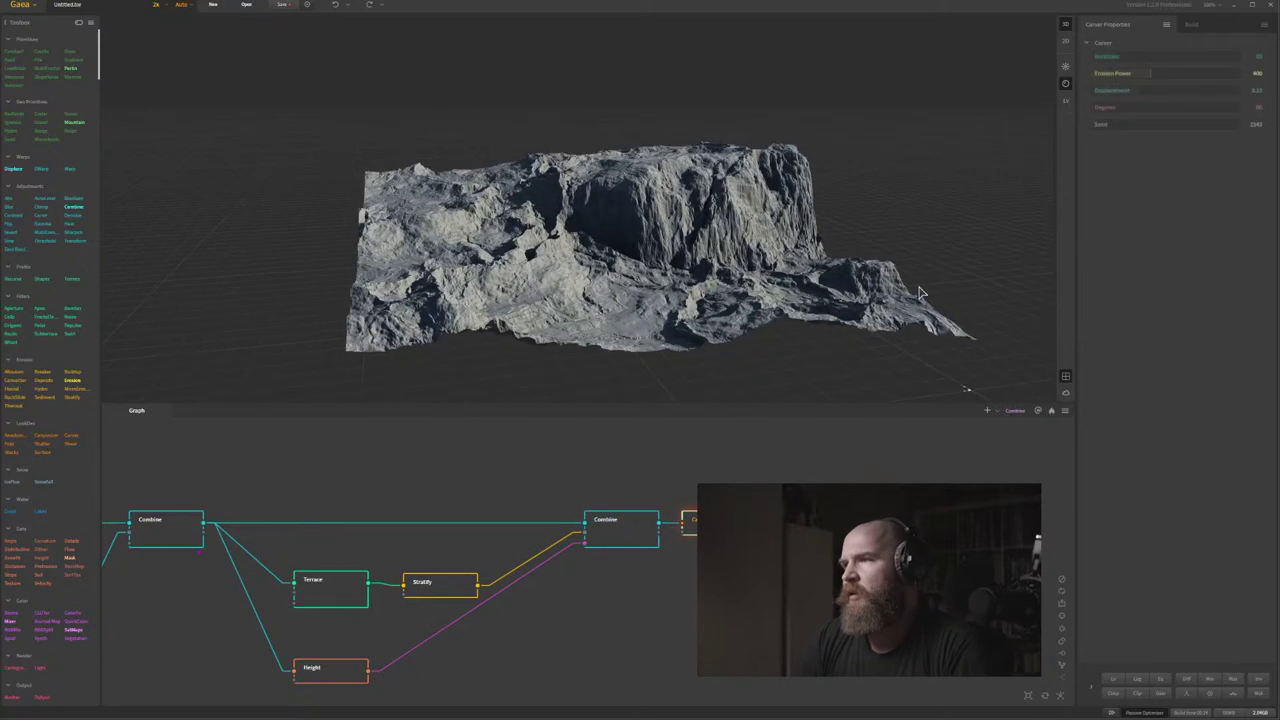
{"action": "scroll", "coordinate": [901, 291], "scroll_direction": "up", "scroll_amount": 5}
{"action": "scroll", "coordinate": [900, 291], "scroll_direction": "down", "scroll_amount": 3}
{"action": "scroll", "coordinate": [895, 288], "scroll_direction": "up", "scroll_amount": 2}
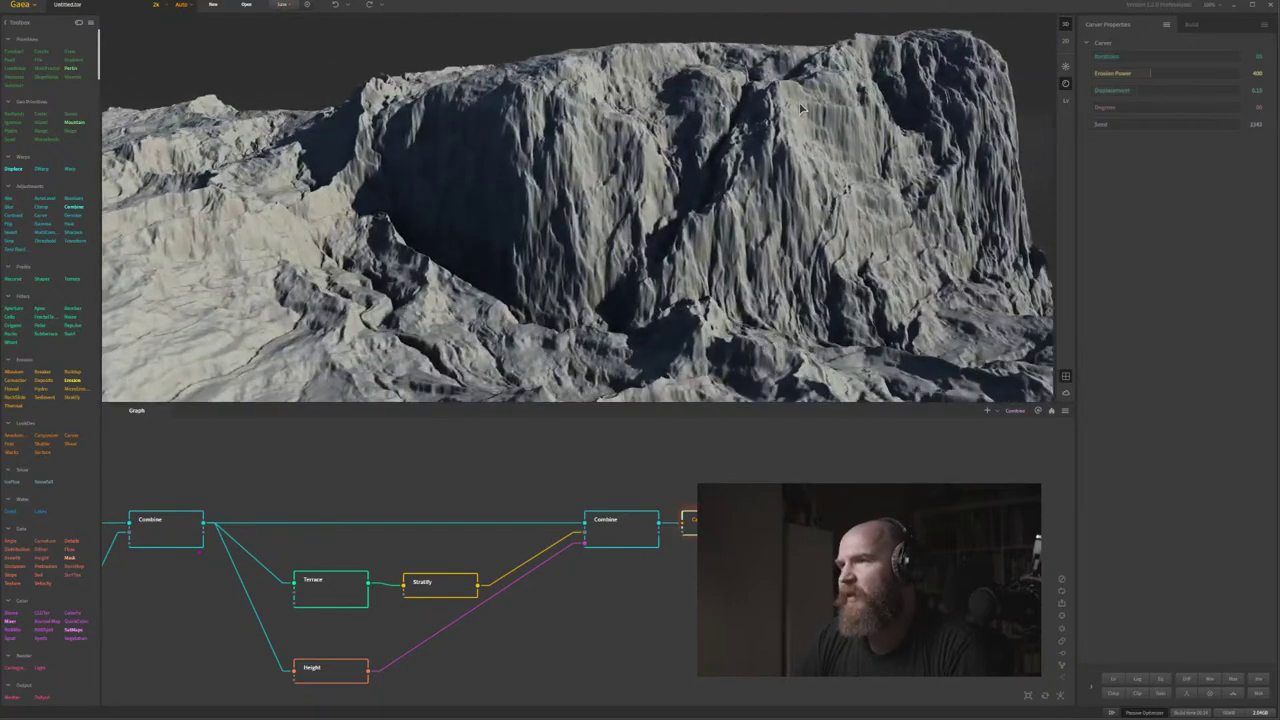
{"action": "scroll", "coordinate": [437, 213], "scroll_direction": "down", "scroll_amount": 5}
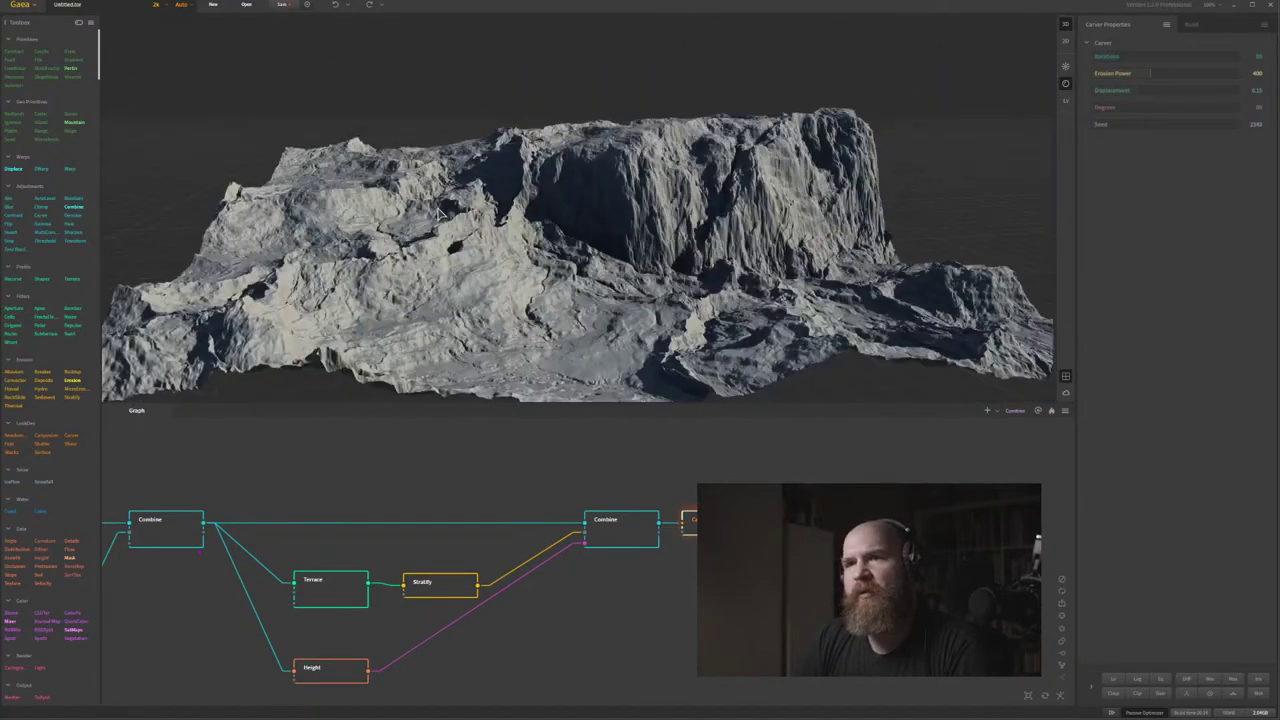
Add a Shatter node fed by the Carver, set its strength to about 195%, and apply the change.
{"action": "left_click_drag", "start_coordinate": [766, 590], "coordinate": [671, 591]}
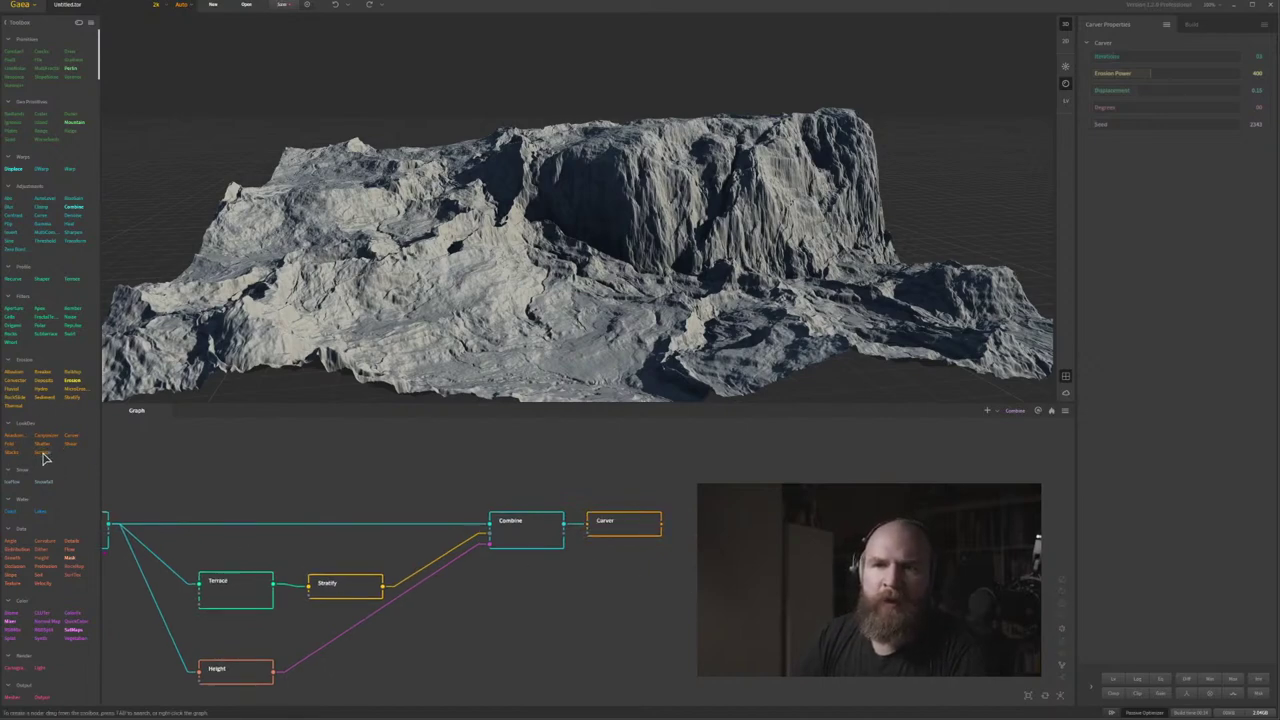
{"action": "left_click_drag", "start_coordinate": [43, 457], "coordinate": [628, 522]}
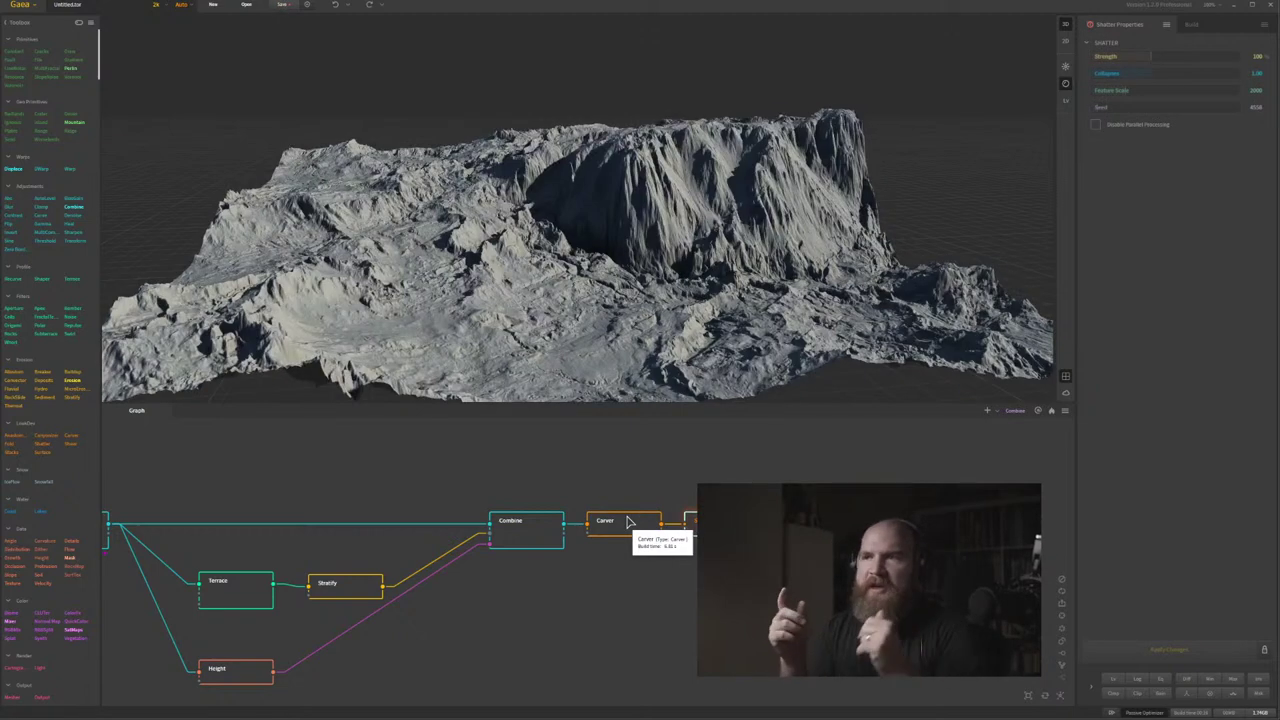
{"action": "left_click", "coordinate": [1206, 57]}
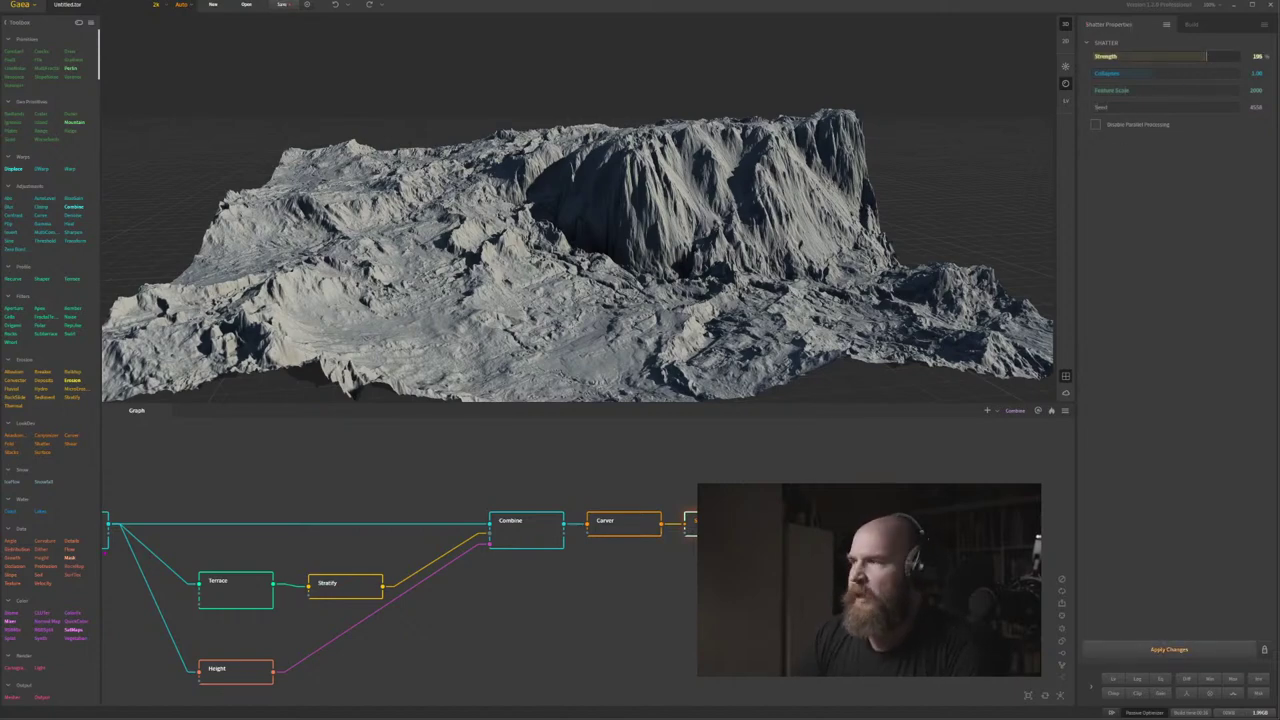
{"action": "left_click_drag", "start_coordinate": [701, 302], "coordinate": [529, 202]}
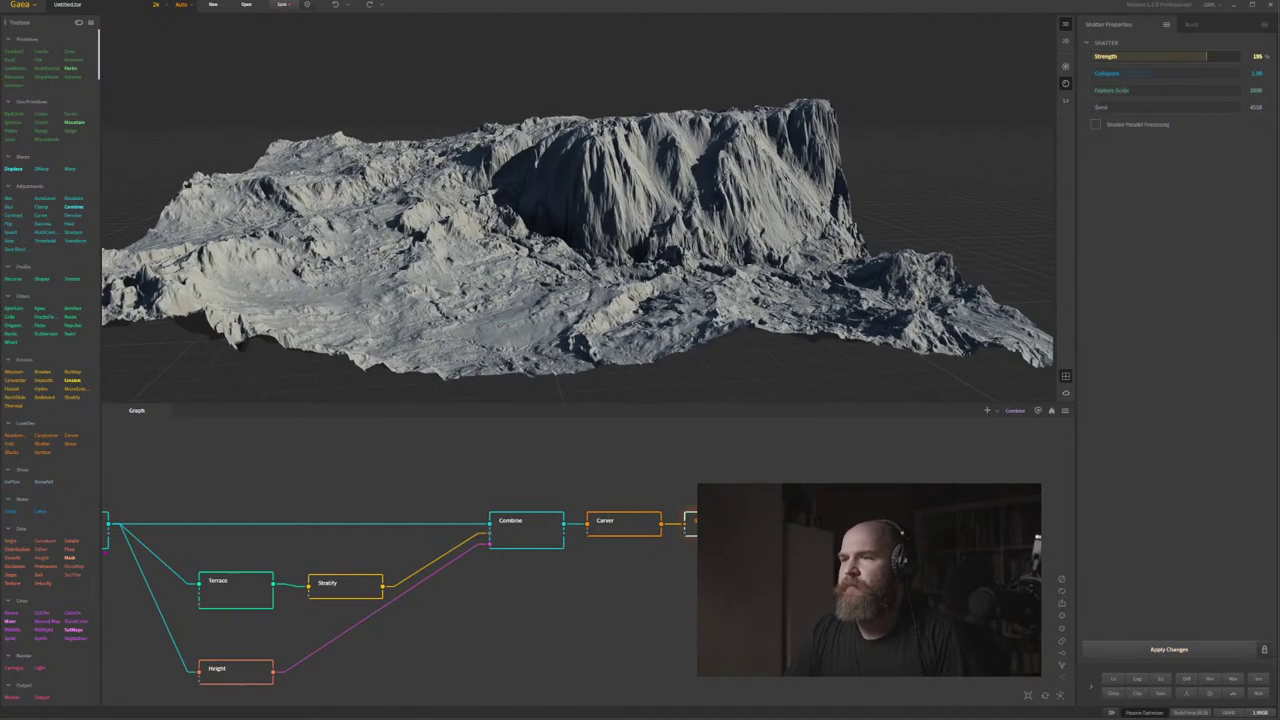
{"action": "left_click_drag", "start_coordinate": [720, 524], "coordinate": [732, 536]}
{"action": "left_click", "coordinate": [1149, 645]}
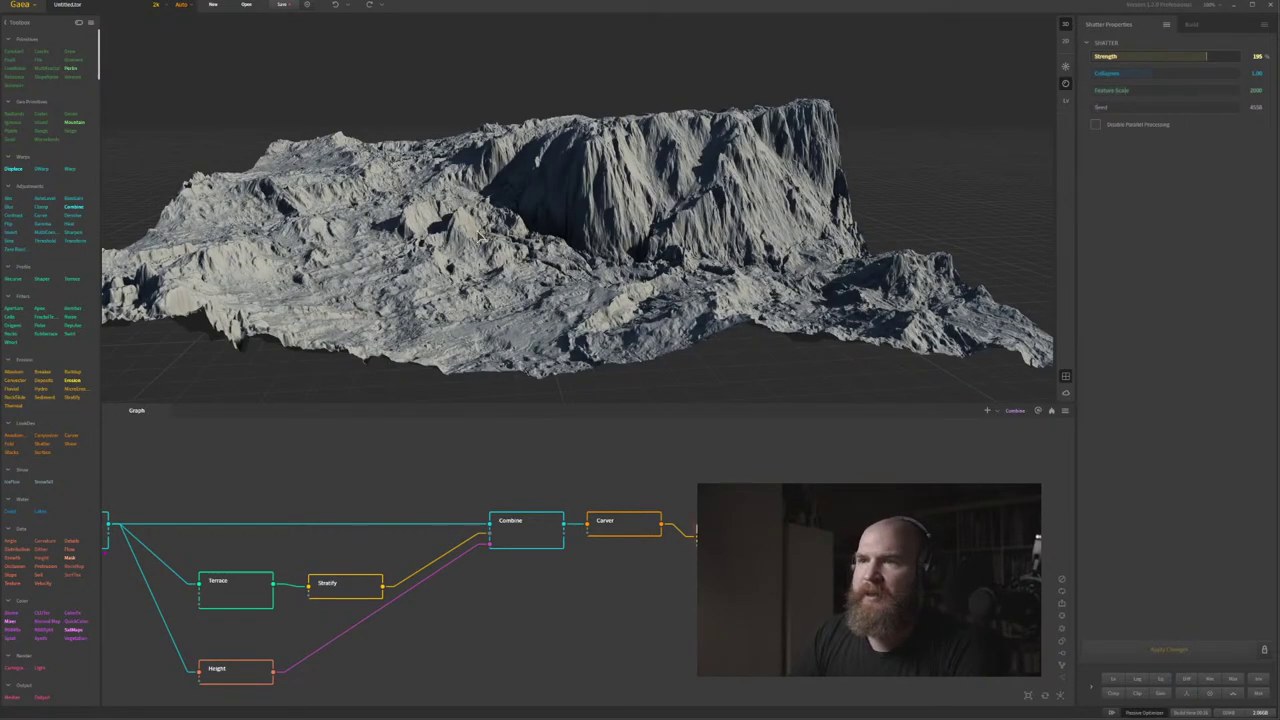
Compare the Shatter node's terrain with the Carver's output from several angles.
{"action": "left_click_drag", "start_coordinate": [477, 233], "coordinate": [515, 246]}
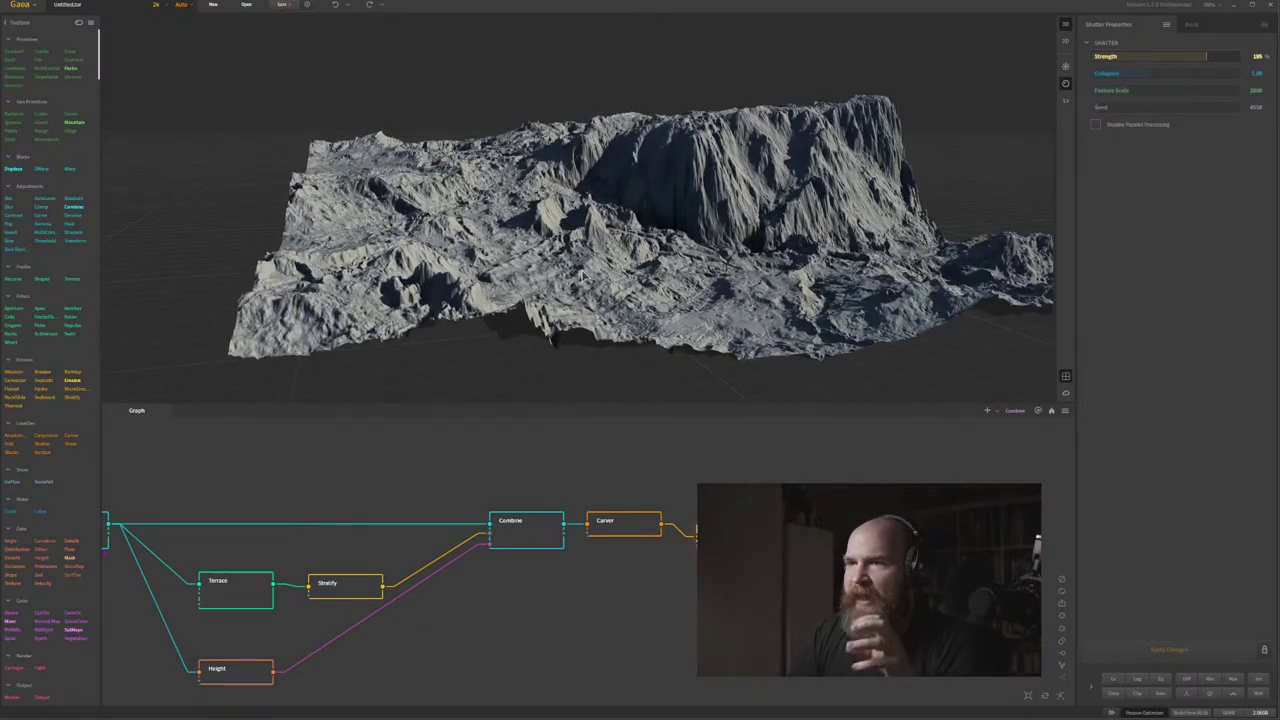
{"action": "middle_click_drag", "start_coordinate": [905, 478], "coordinate": [865, 486]}
{"action": "left_click_drag", "start_coordinate": [655, 320], "coordinate": [636, 316]}
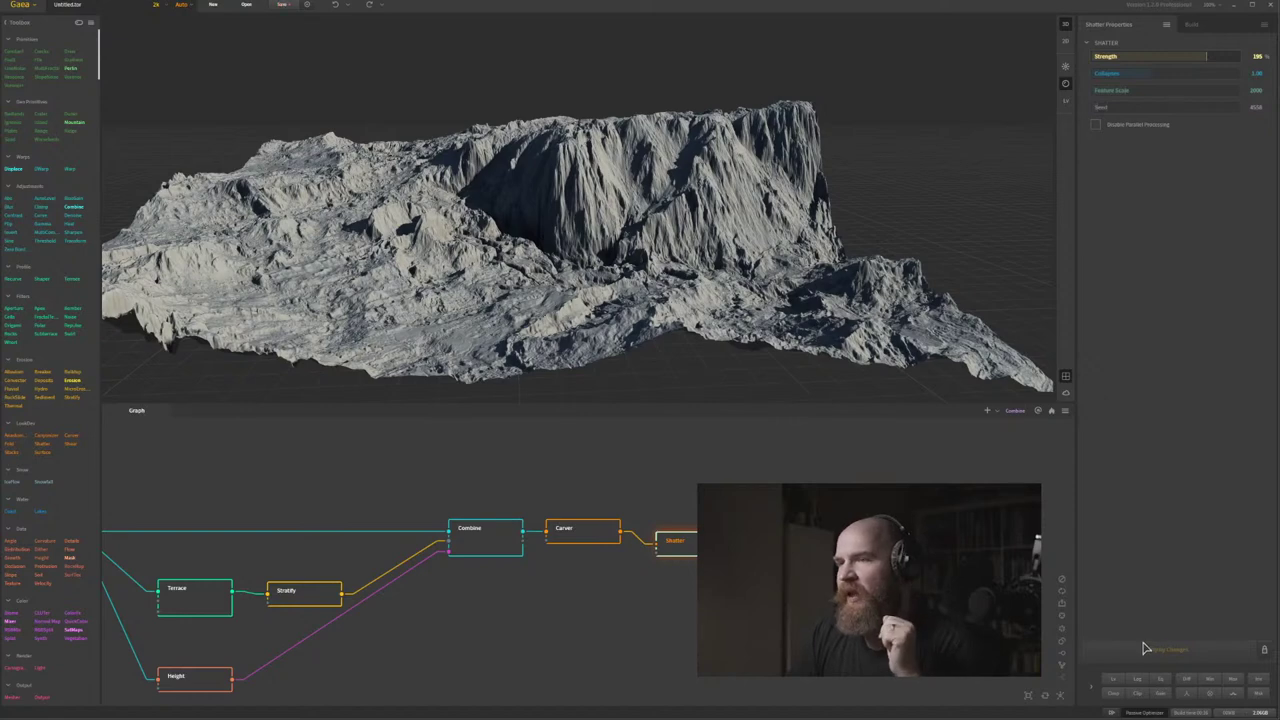
{"action": "left_click", "coordinate": [570, 537]}
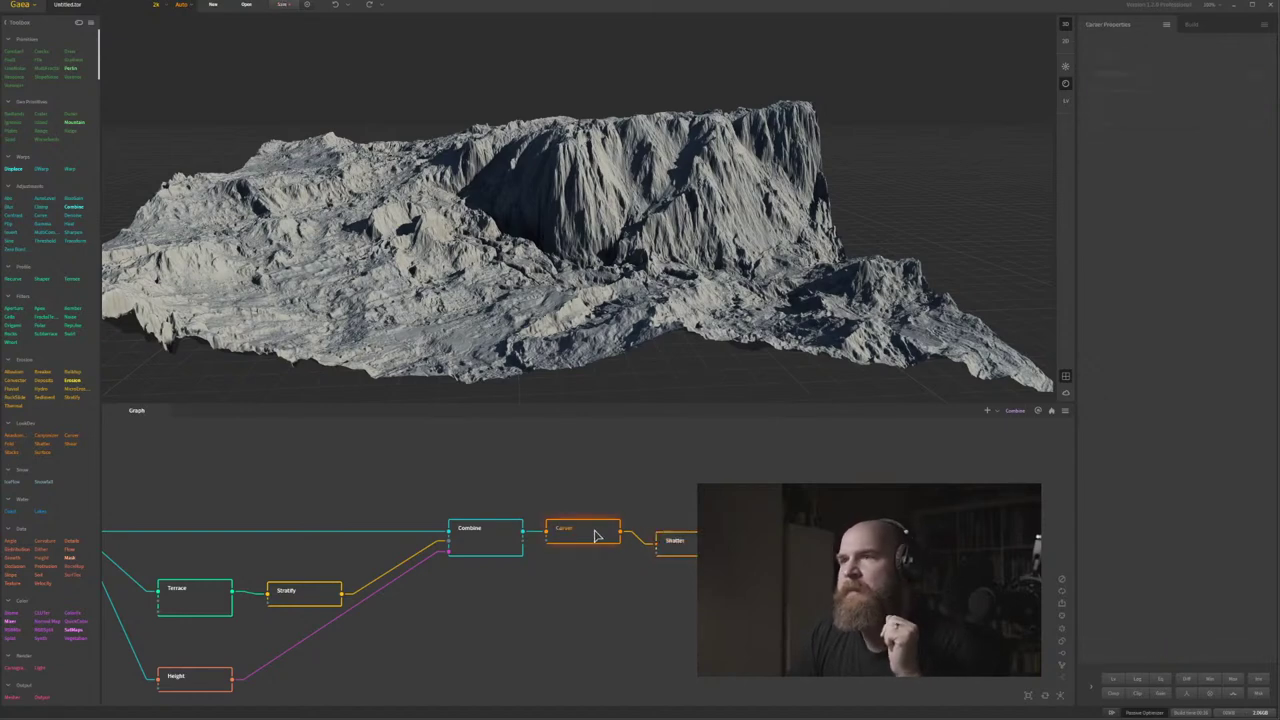
{"action": "left_click", "coordinate": [688, 545]}
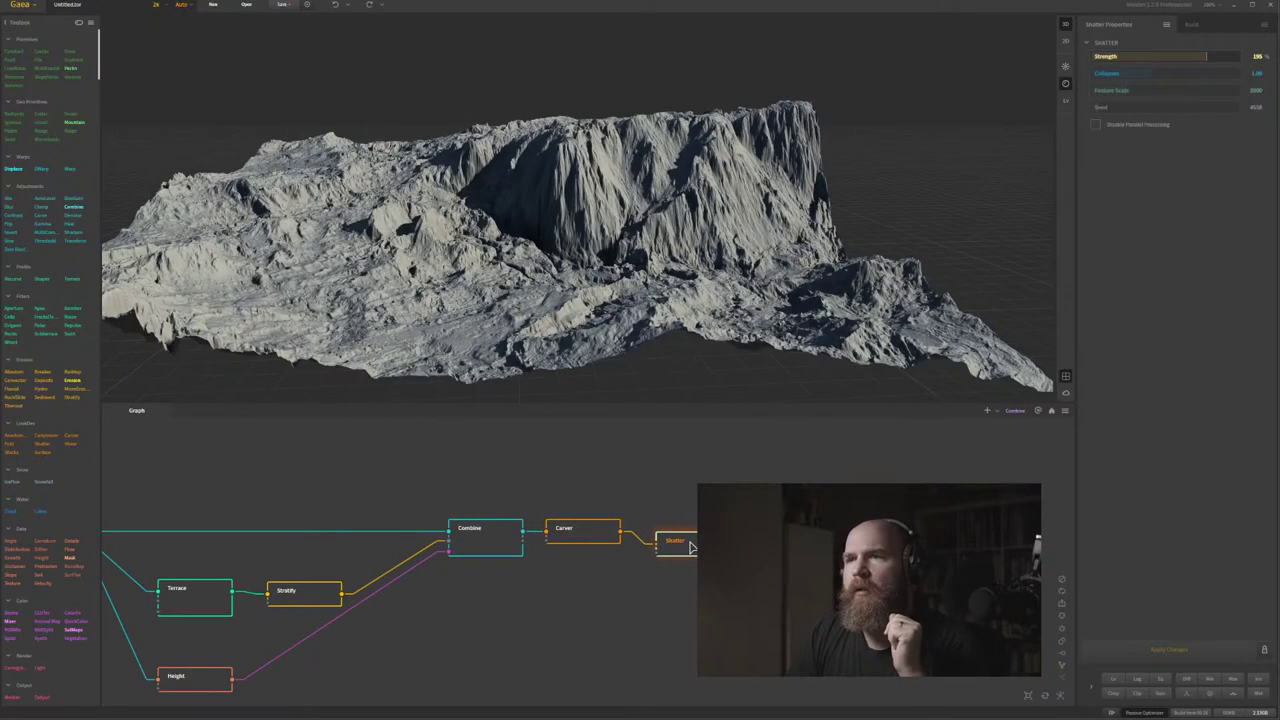
{"action": "left_click", "coordinate": [590, 535]}
{"action": "left_click_drag", "start_coordinate": [477, 292], "coordinate": [659, 438]}
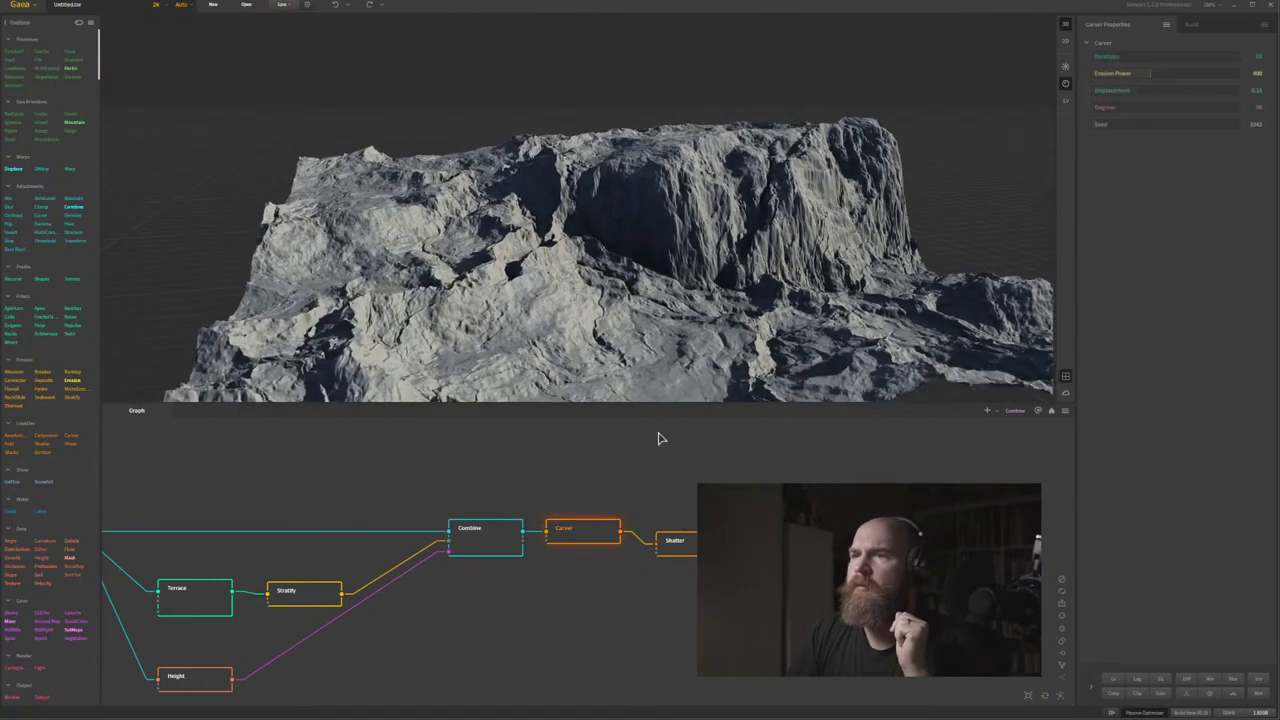
{"action": "left_click", "coordinate": [676, 545]}
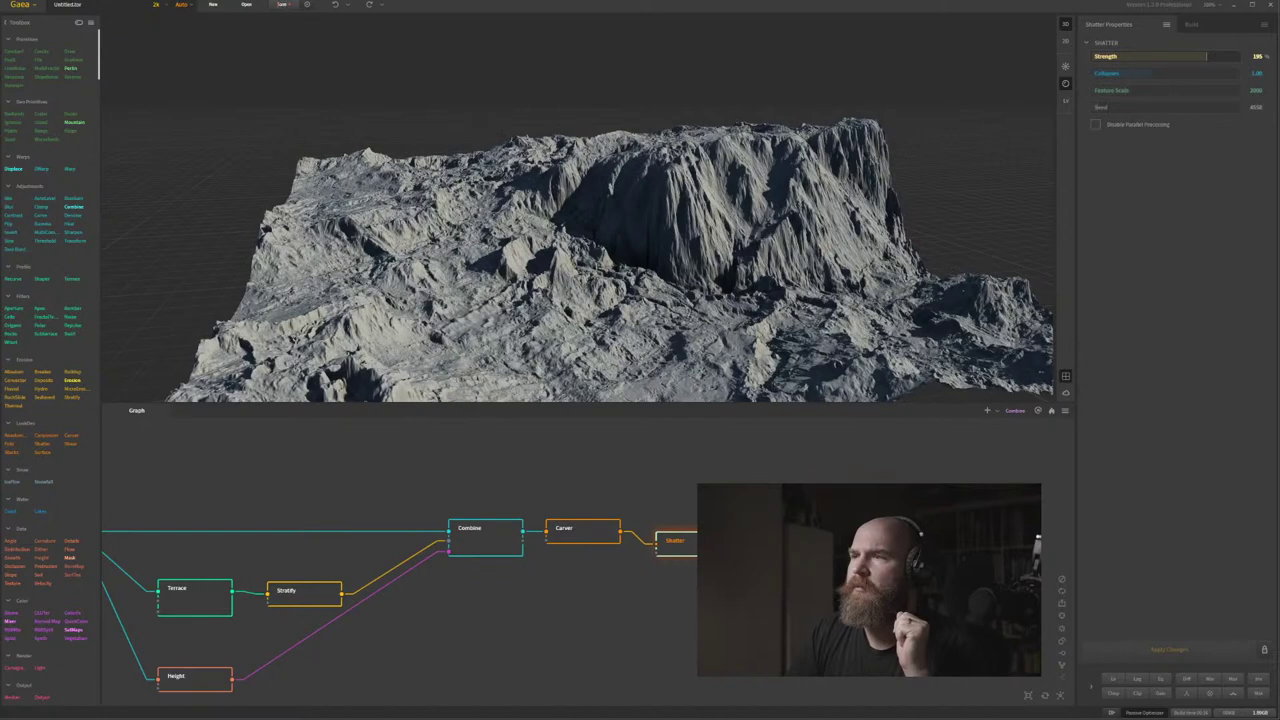
{"action": "left_click", "coordinate": [604, 529]}
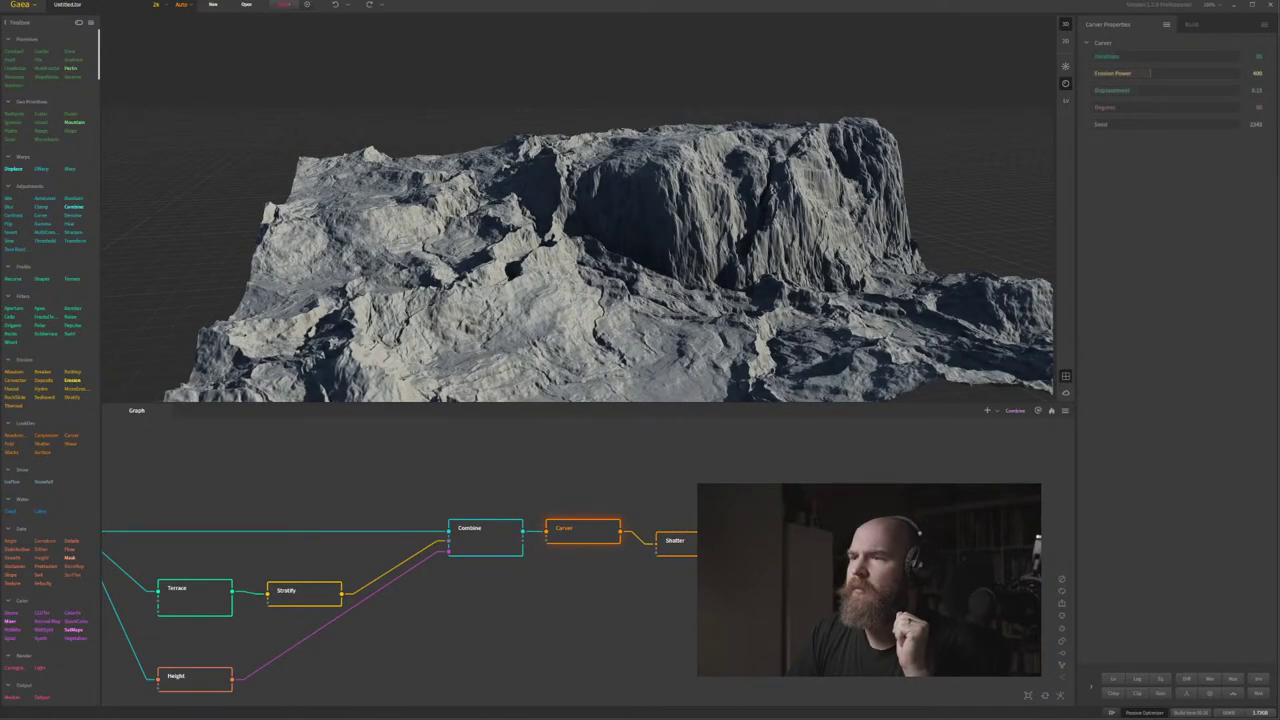
{"action": "left_click", "coordinate": [681, 543]}
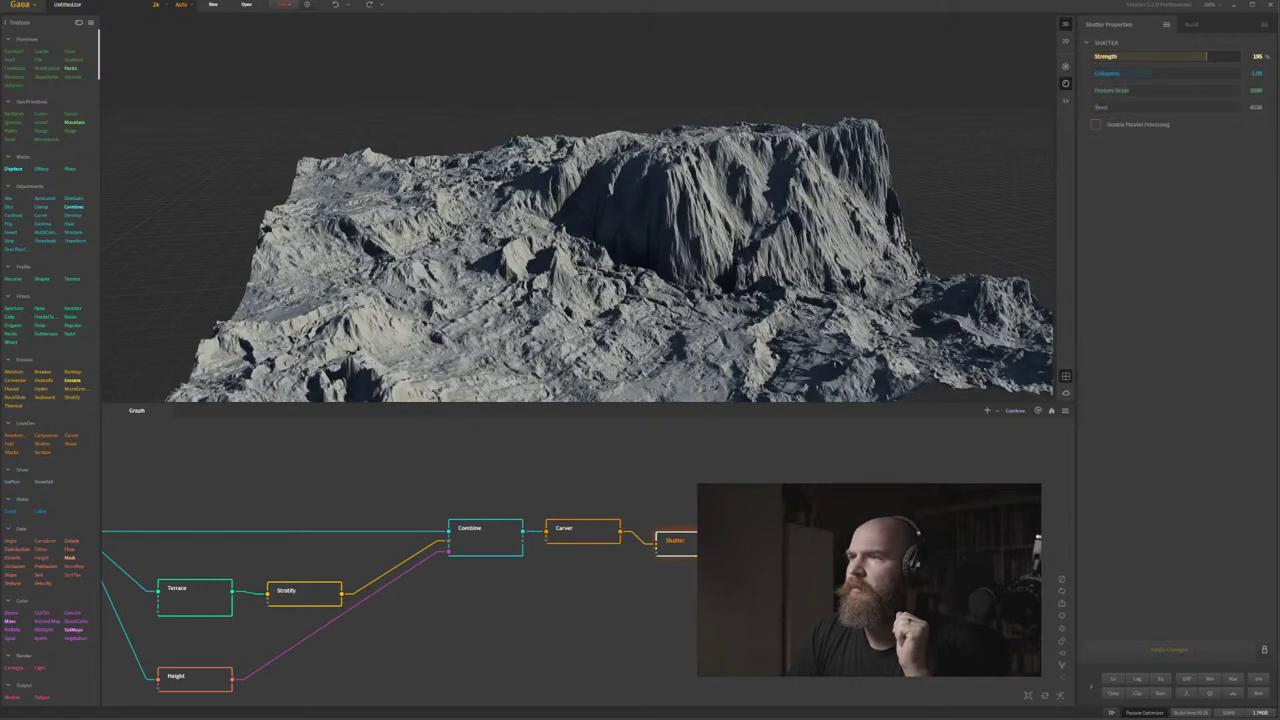
{"action": "left_click_drag", "start_coordinate": [694, 336], "coordinate": [674, 334]}
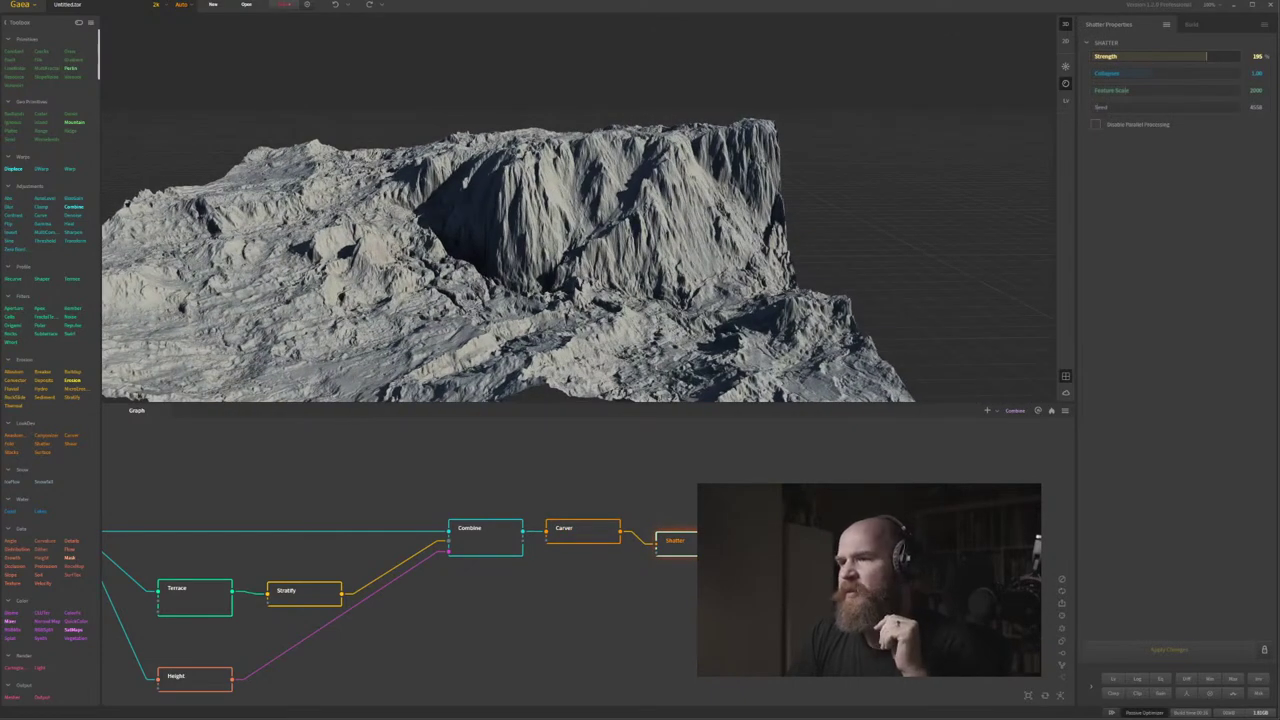
Align the Shatter node level with the Carver node in the graph and check the shattered terrain.
{"action": "mouse_move", "coordinate": [687, 536]}
{"action": "left_mouse_down"}
{"action": "mouse_move", "coordinate": [688, 548]}
{"action": "mouse_move", "coordinate": [693, 536]}
{"action": "left_mouse_up"}
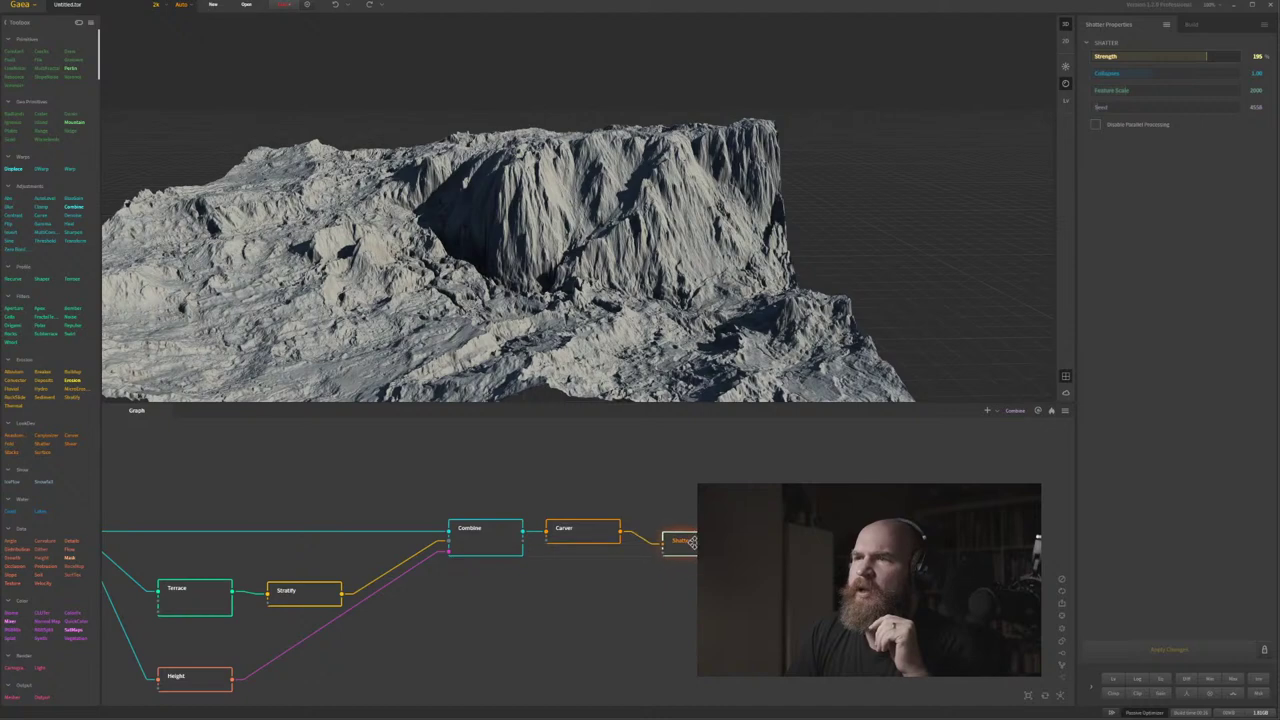
{"action": "left_click_drag", "start_coordinate": [488, 266], "coordinate": [499, 266]}
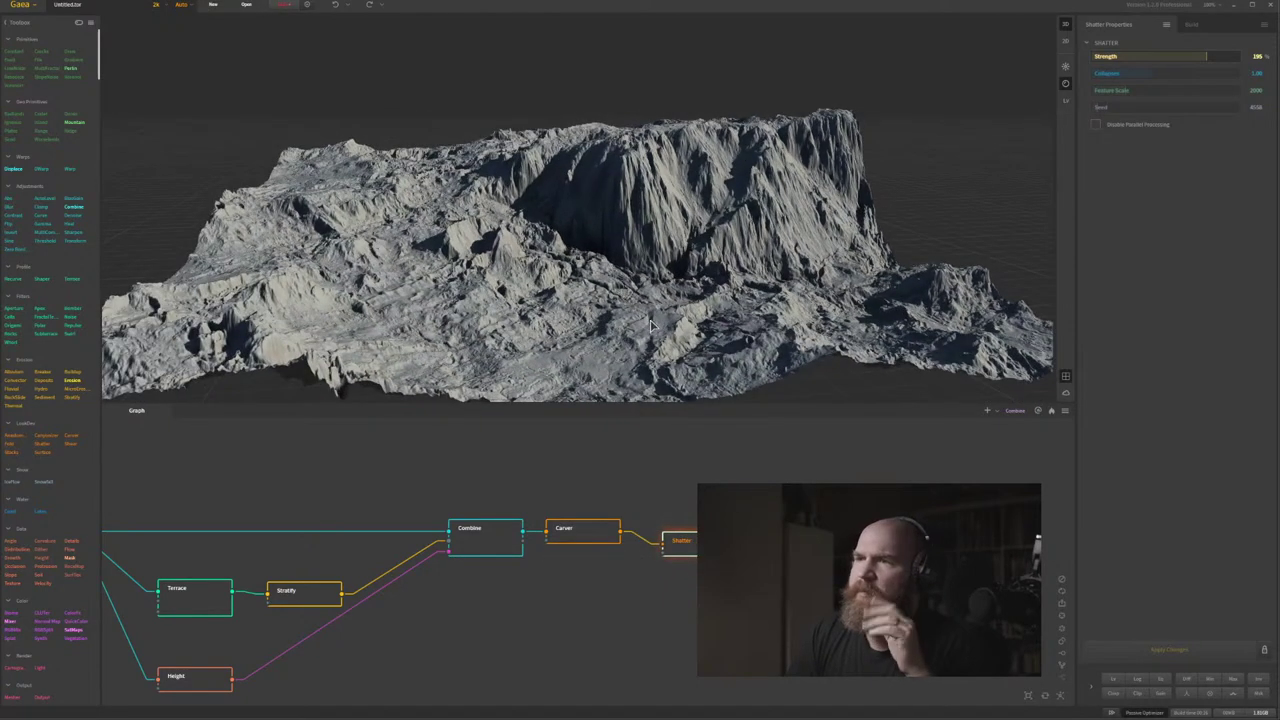
{"action": "left_click_drag", "start_coordinate": [618, 333], "coordinate": [606, 330]}
{"action": "left_click_drag", "start_coordinate": [691, 558], "coordinate": [689, 545]}
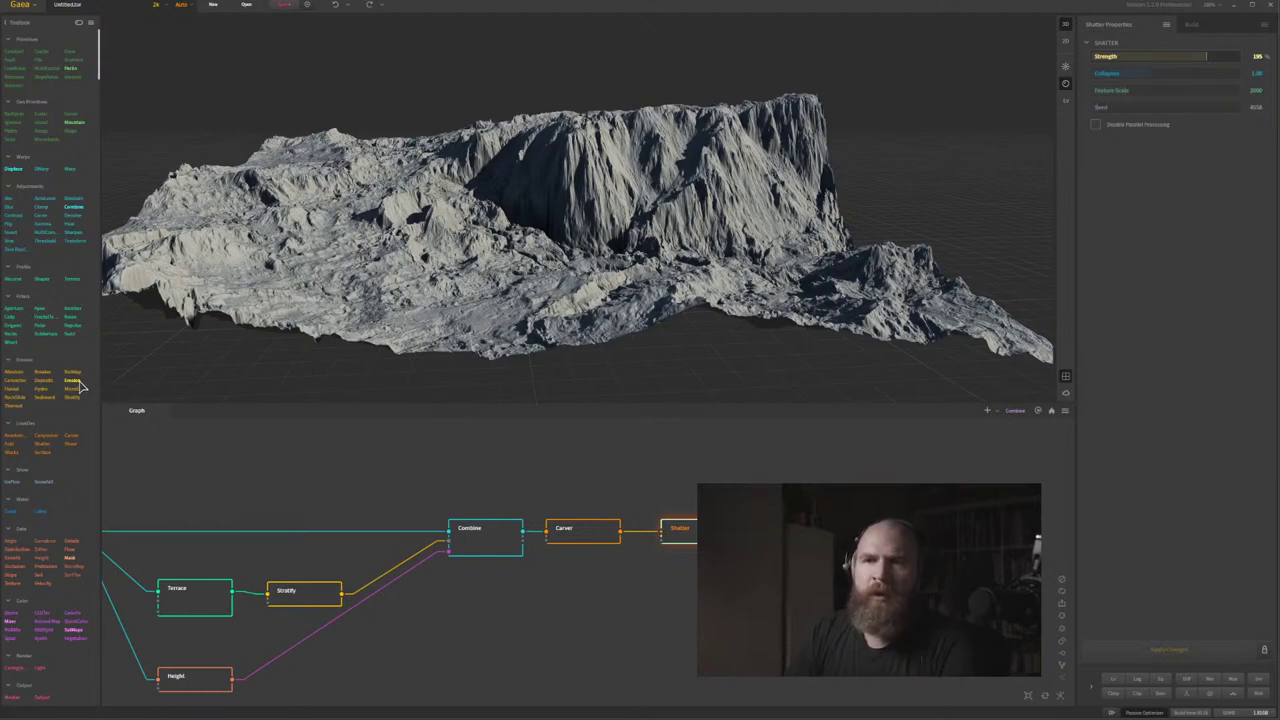
Try an Erosion node on the Shatter output and delete it again.
{"action": "left_click_drag", "start_coordinate": [80, 382], "coordinate": [688, 540]}
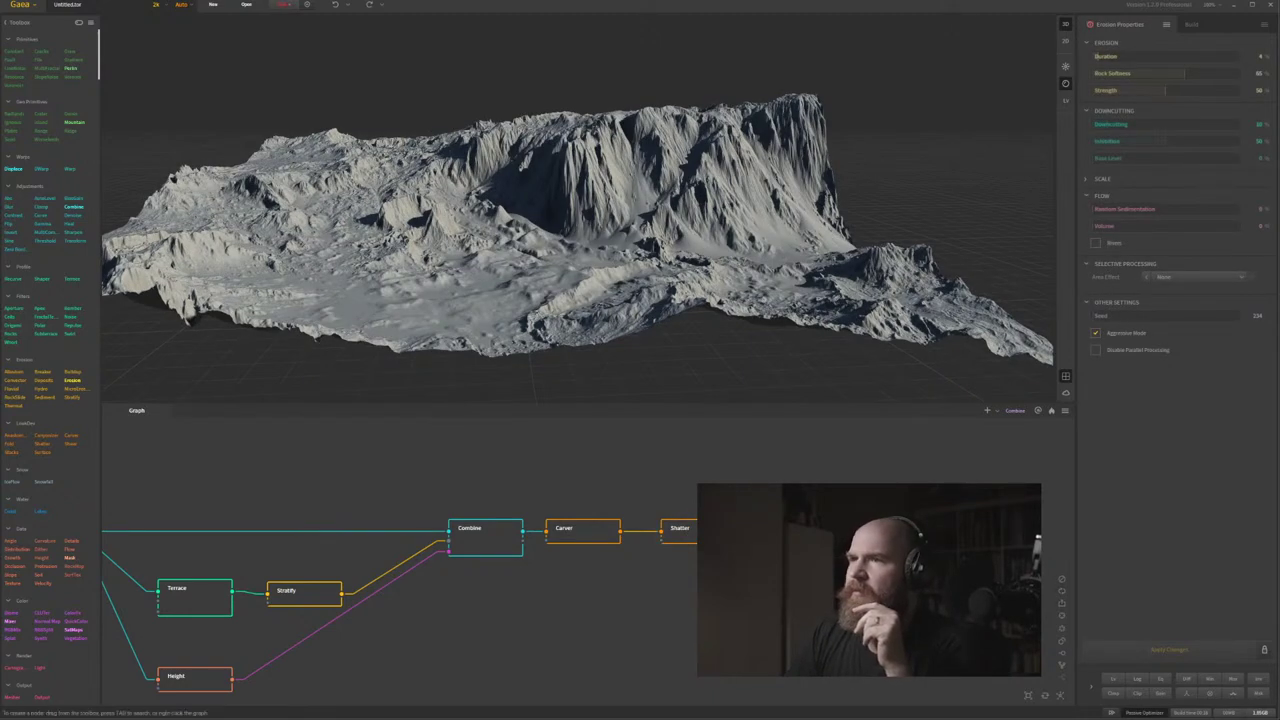
{"action": "key", "text": "Delete"}
{"action": "left_click", "coordinate": [679, 530]}
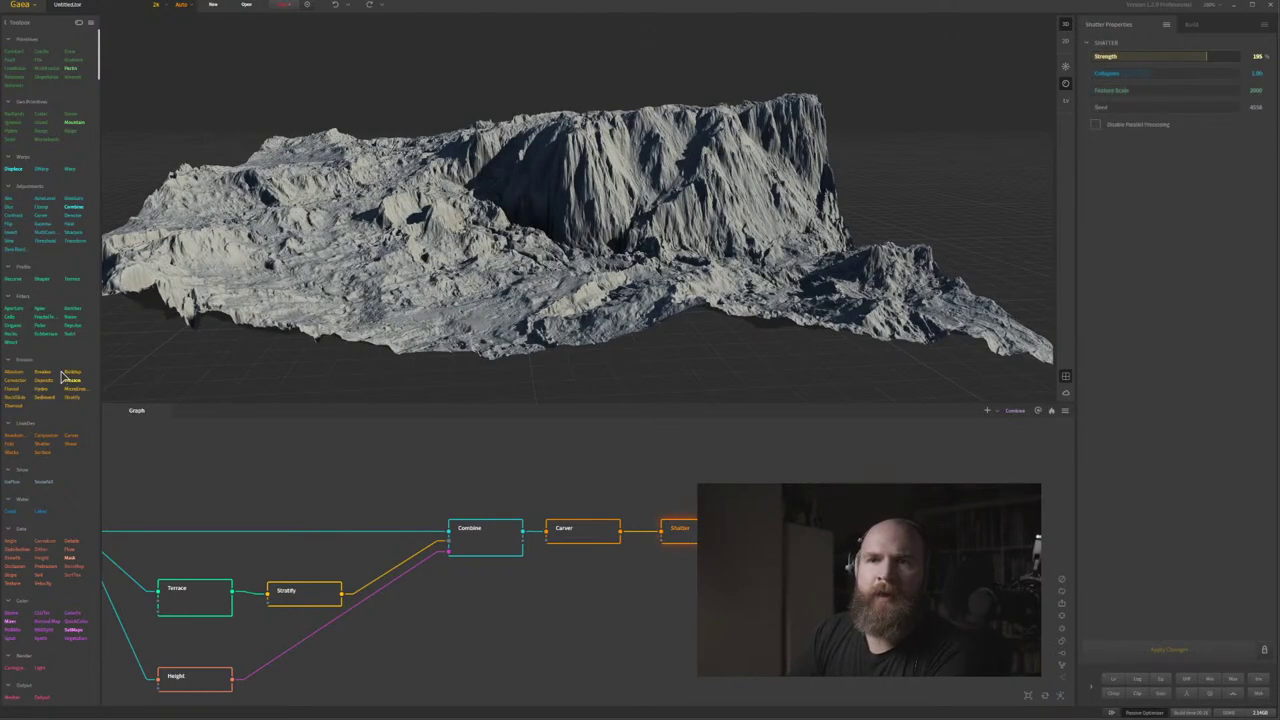
Add a Swirl node fed by the Shatter node, set its degrees to 273, and inspect the swirled terrain.
{"action": "left_click_drag", "start_coordinate": [68, 334], "coordinate": [677, 527]}
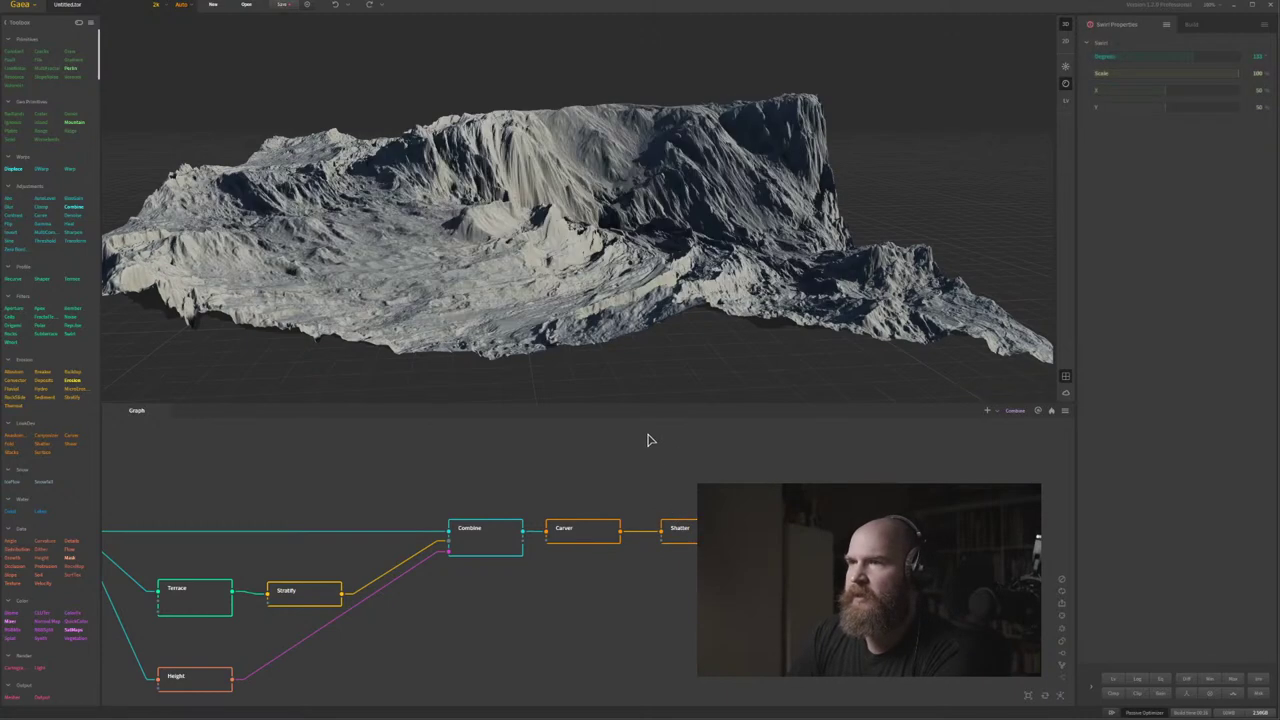
{"action": "left_click_drag", "start_coordinate": [559, 275], "coordinate": [551, 327]}
{"action": "scroll", "coordinate": [557, 295], "scroll_direction": "down", "scroll_amount": 5}
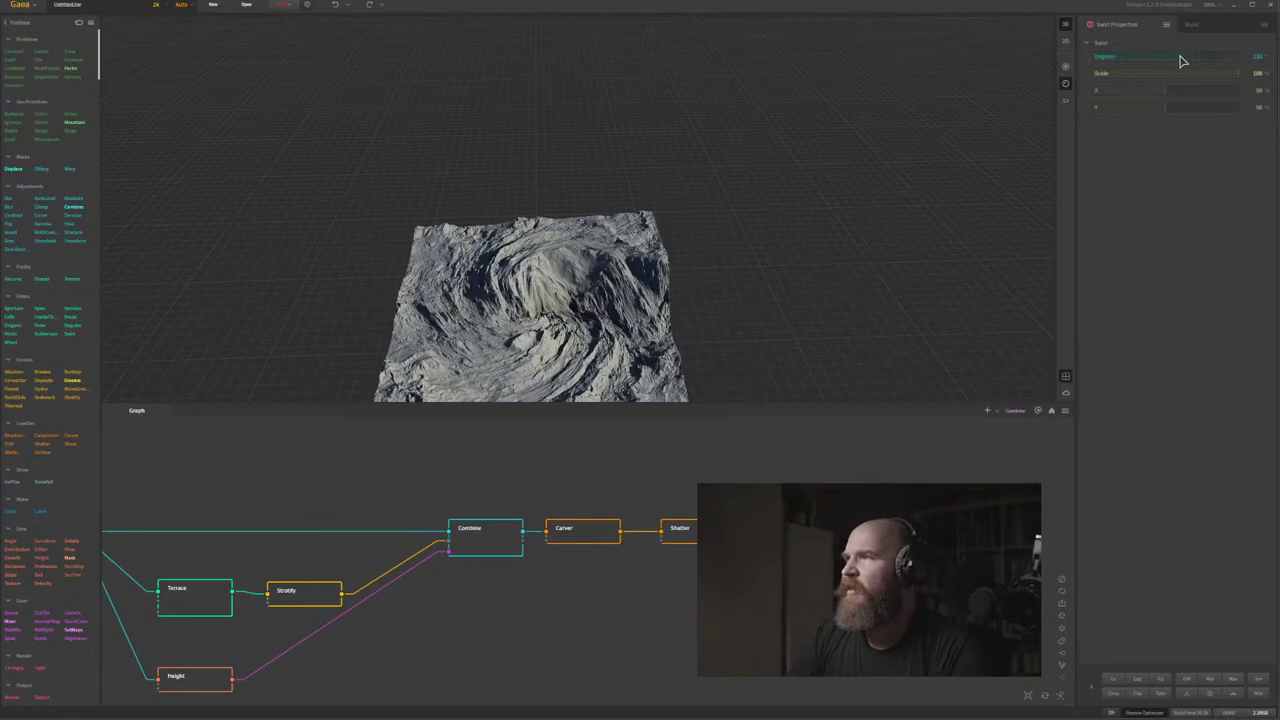
{"action": "left_click", "coordinate": [1218, 58]}
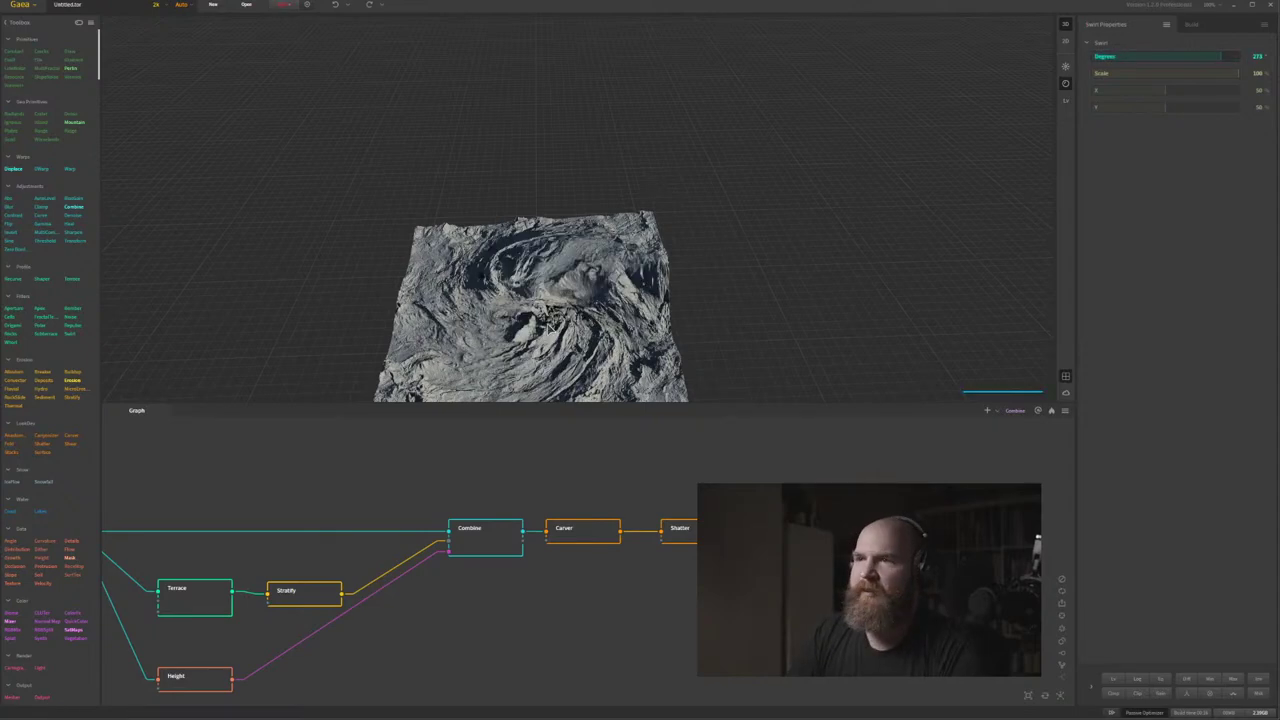
{"action": "left_click_drag", "start_coordinate": [538, 317], "coordinate": [486, 283]}
{"action": "scroll", "coordinate": [391, 229], "scroll_direction": "up", "scroll_amount": 5}
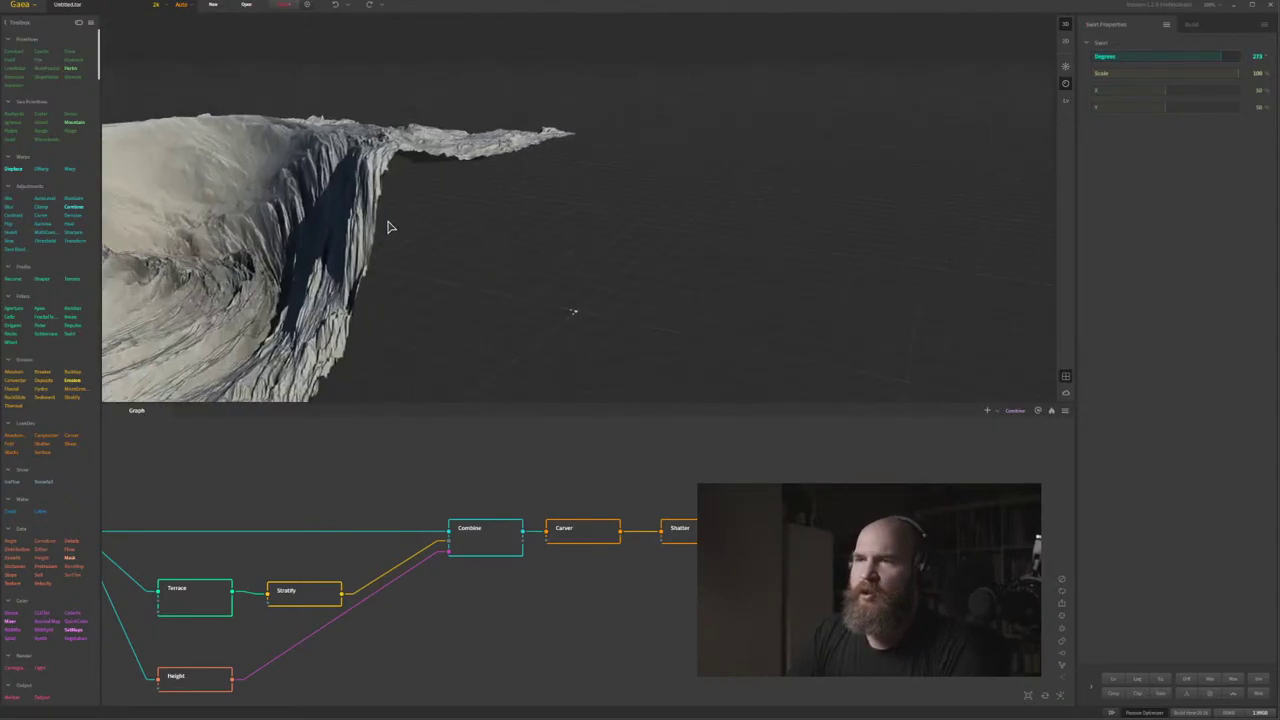
{"action": "left_click_drag", "start_coordinate": [391, 229], "coordinate": [682, 293]}
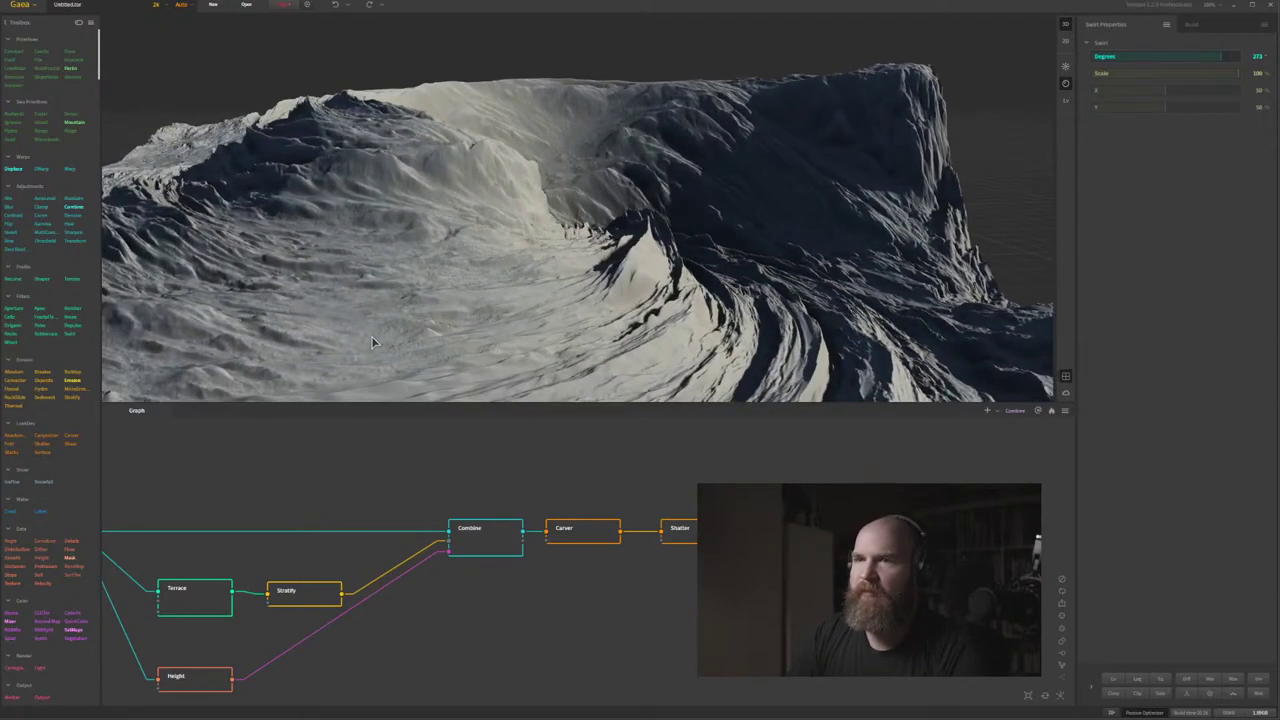
{"action": "left_click_drag", "start_coordinate": [371, 342], "coordinate": [513, 291]}
{"action": "scroll", "coordinate": [406, 322], "scroll_direction": "down", "scroll_amount": 5}
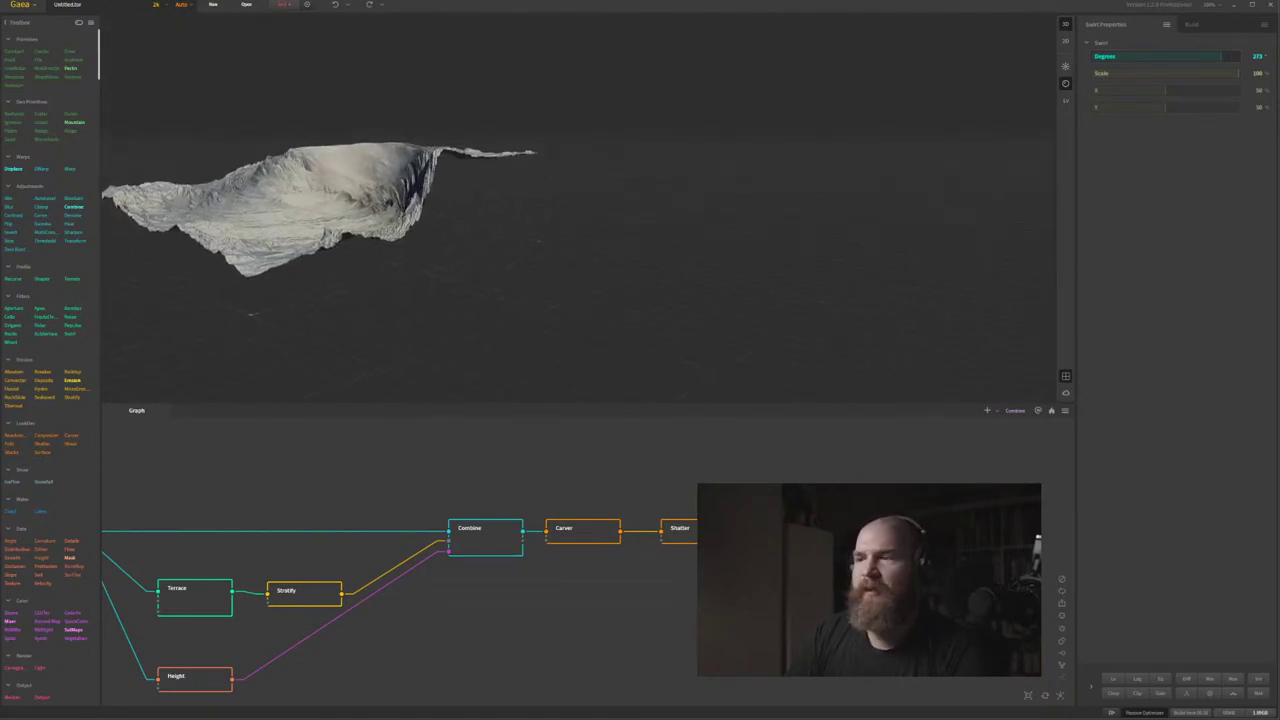
Blend the Shatter and Swirl outputs in a new Combine node and inspect the mixed terrain up close.
{"action": "left_click", "coordinate": [697, 533]}
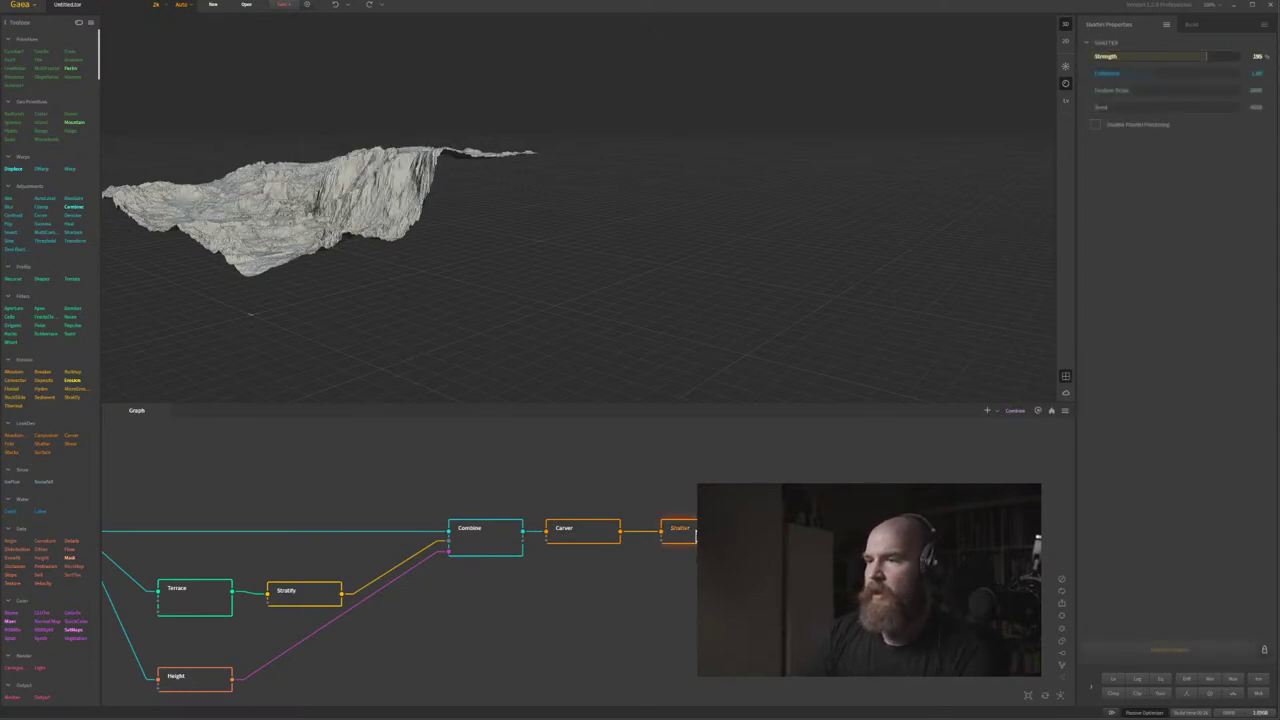
{"action": "left_click", "coordinate": [800, 535]}
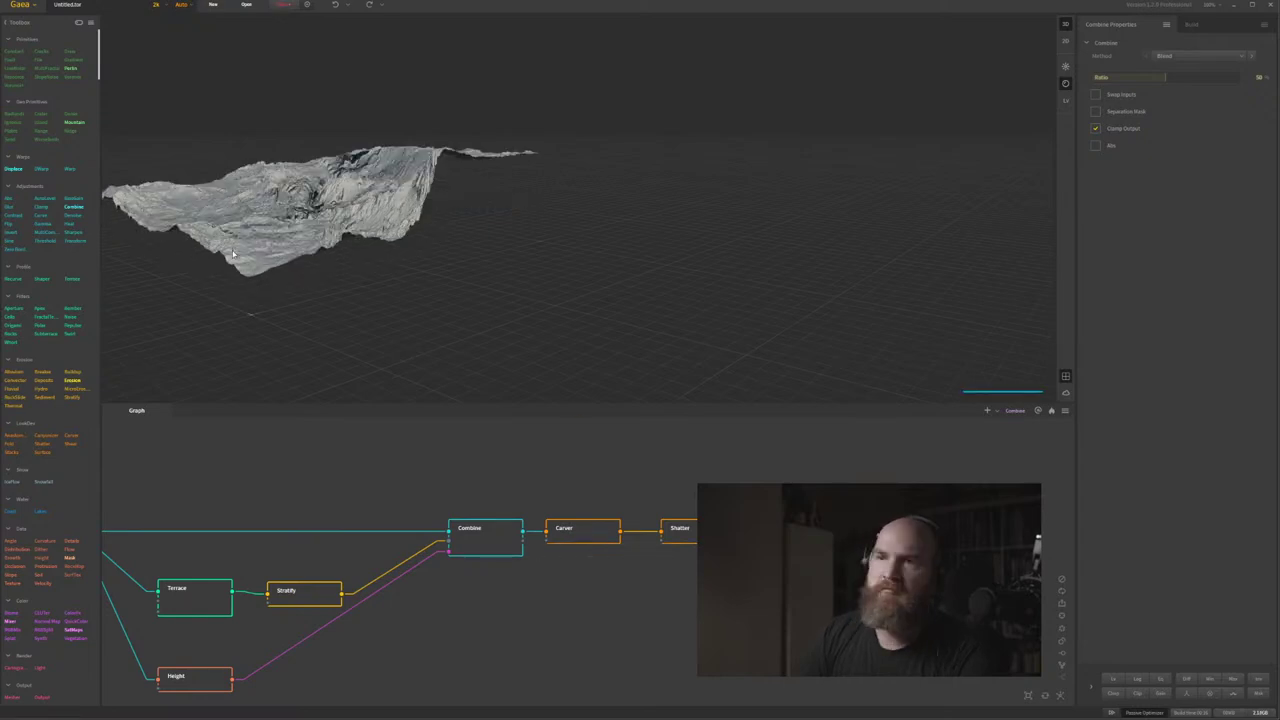
{"action": "left_click_drag", "start_coordinate": [400, 250], "coordinate": [620, 280]}
{"action": "scroll", "coordinate": [597, 240], "scroll_direction": "up", "scroll_amount": 5}
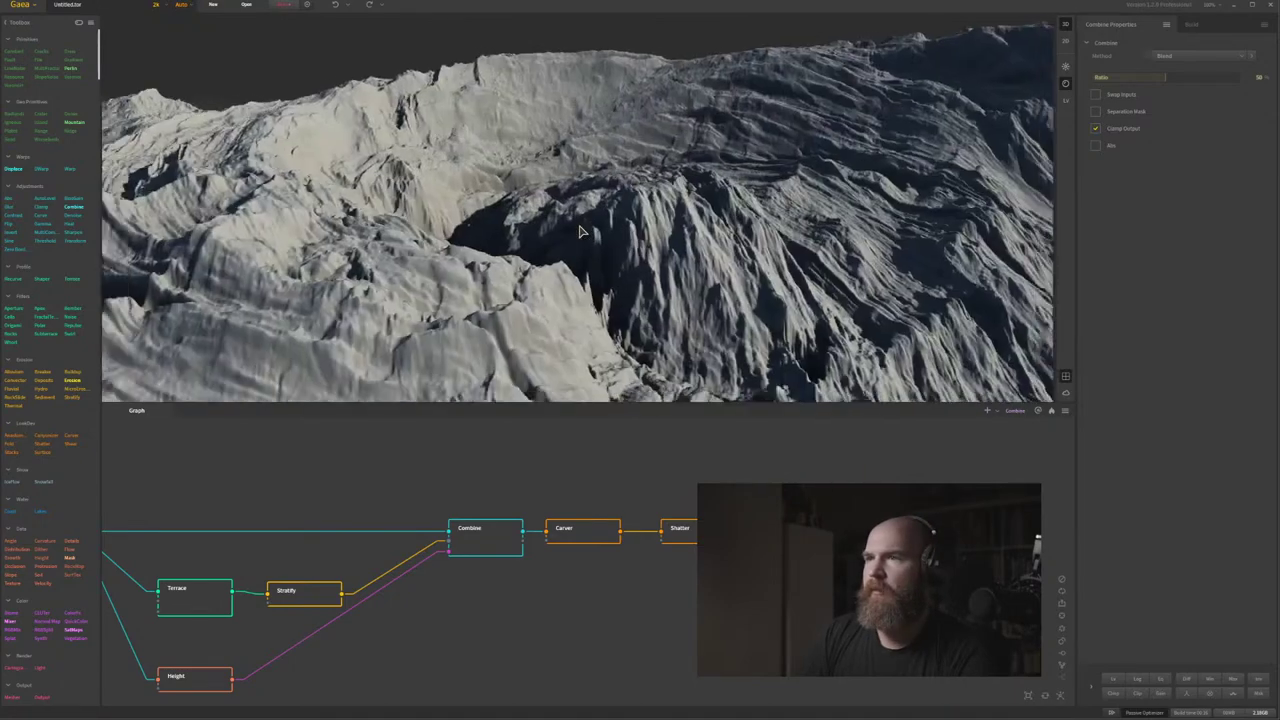
Set the new Combine node's method to Add and inspect the terrain from several angles.
{"action": "left_click", "coordinate": [1195, 56]}
{"action": "left_click", "coordinate": [1195, 84]}
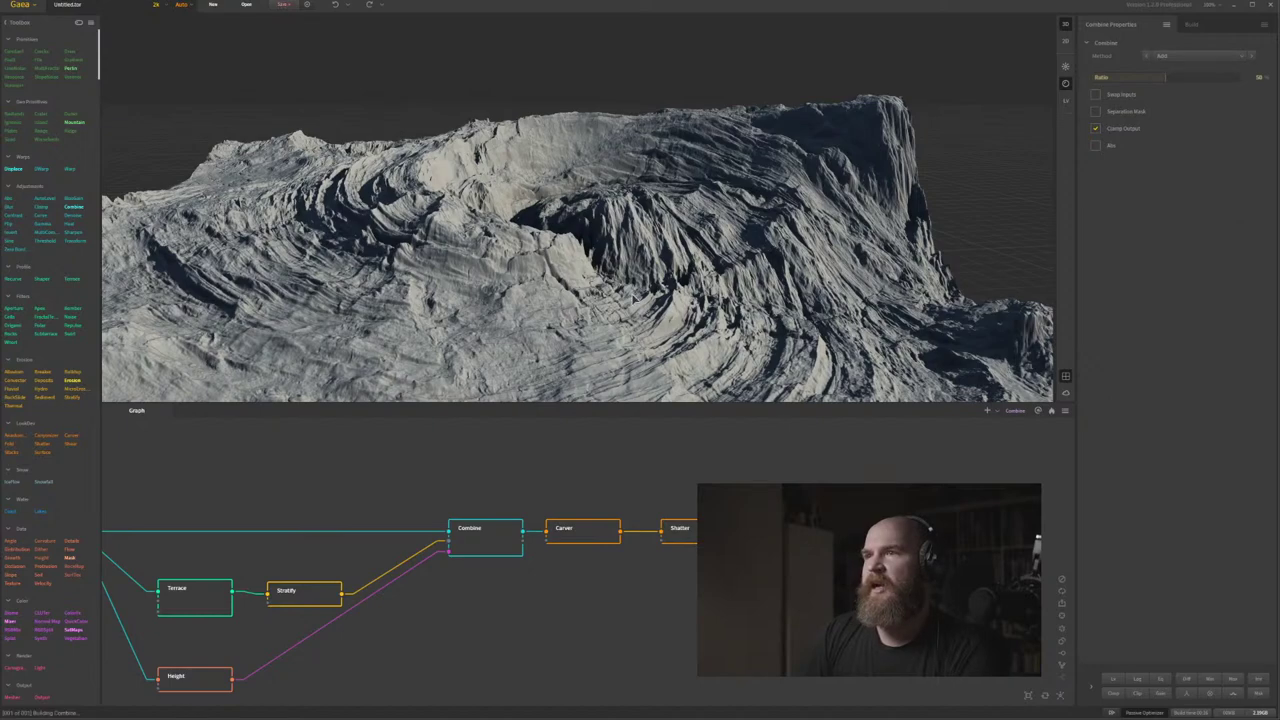
{"action": "scroll", "coordinate": [542, 250], "scroll_direction": "down", "scroll_amount": 5}
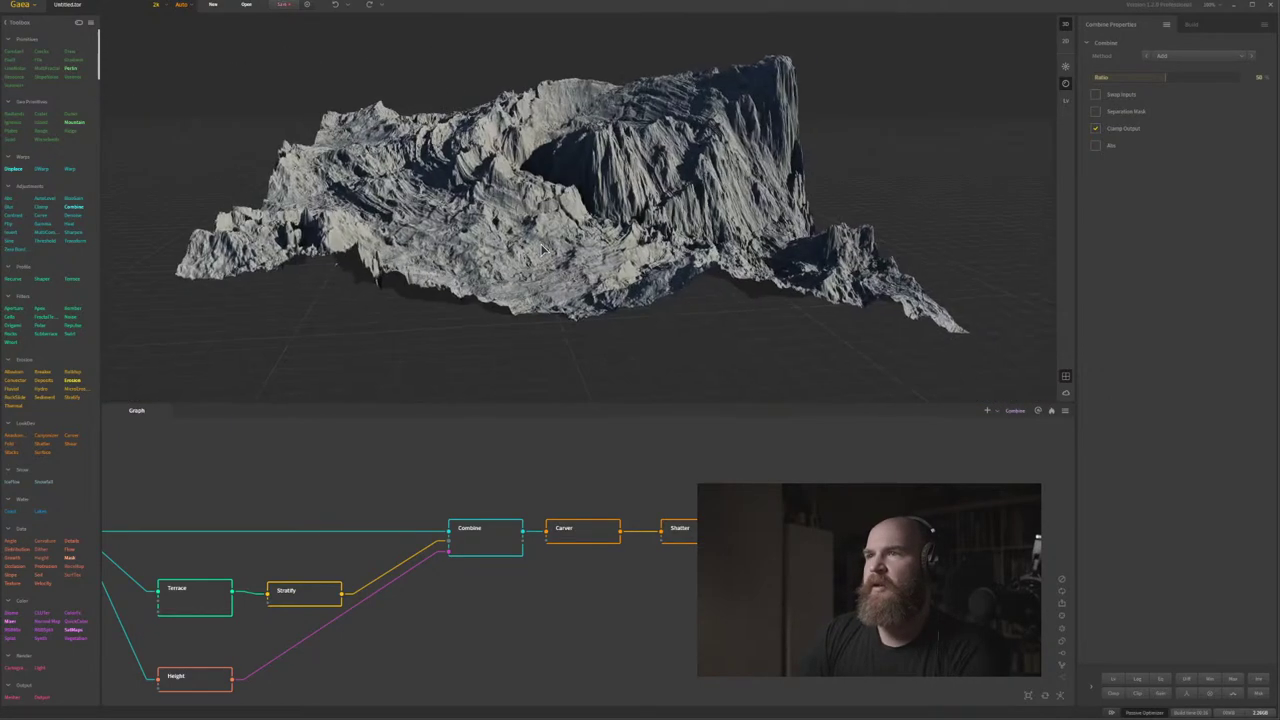
{"action": "left_click_drag", "start_coordinate": [558, 188], "coordinate": [547, 268]}
{"action": "scroll", "coordinate": [547, 268], "scroll_direction": "down", "scroll_amount": 5}
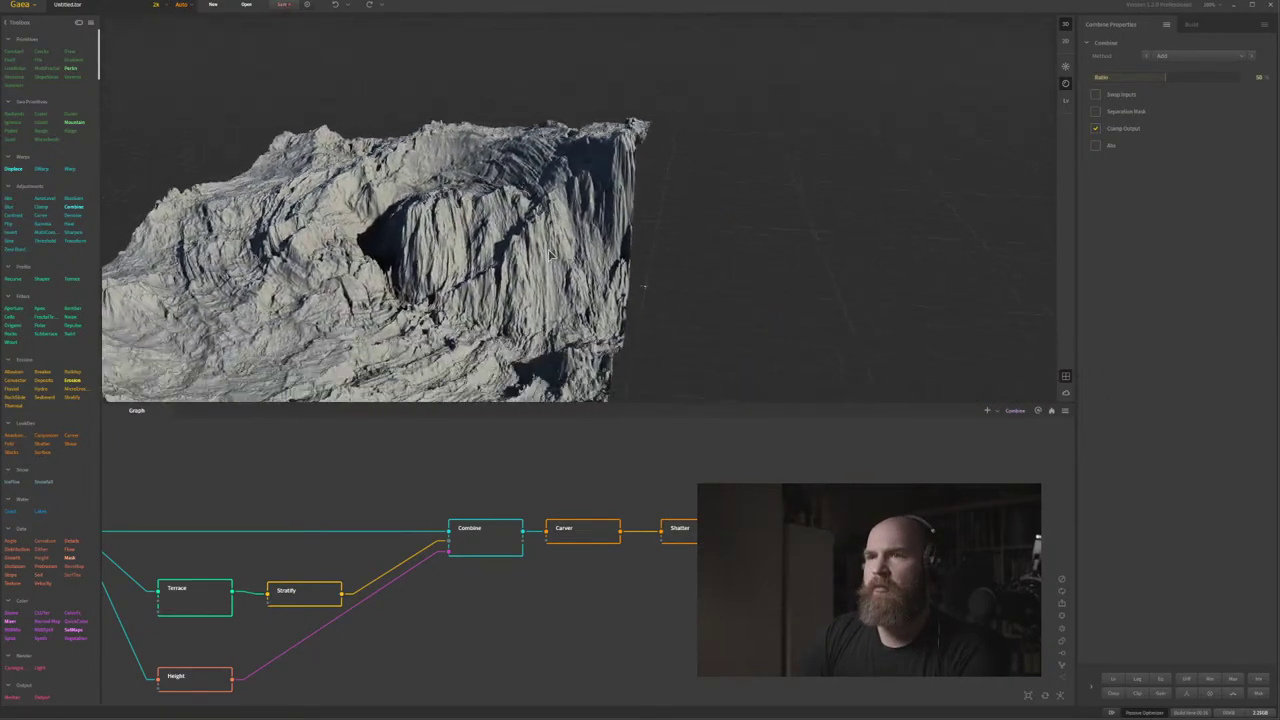
Try the Screen and Max methods on the Combine node that mixes in the swirled terrain.
{"action": "left_click", "coordinate": [1233, 60]}
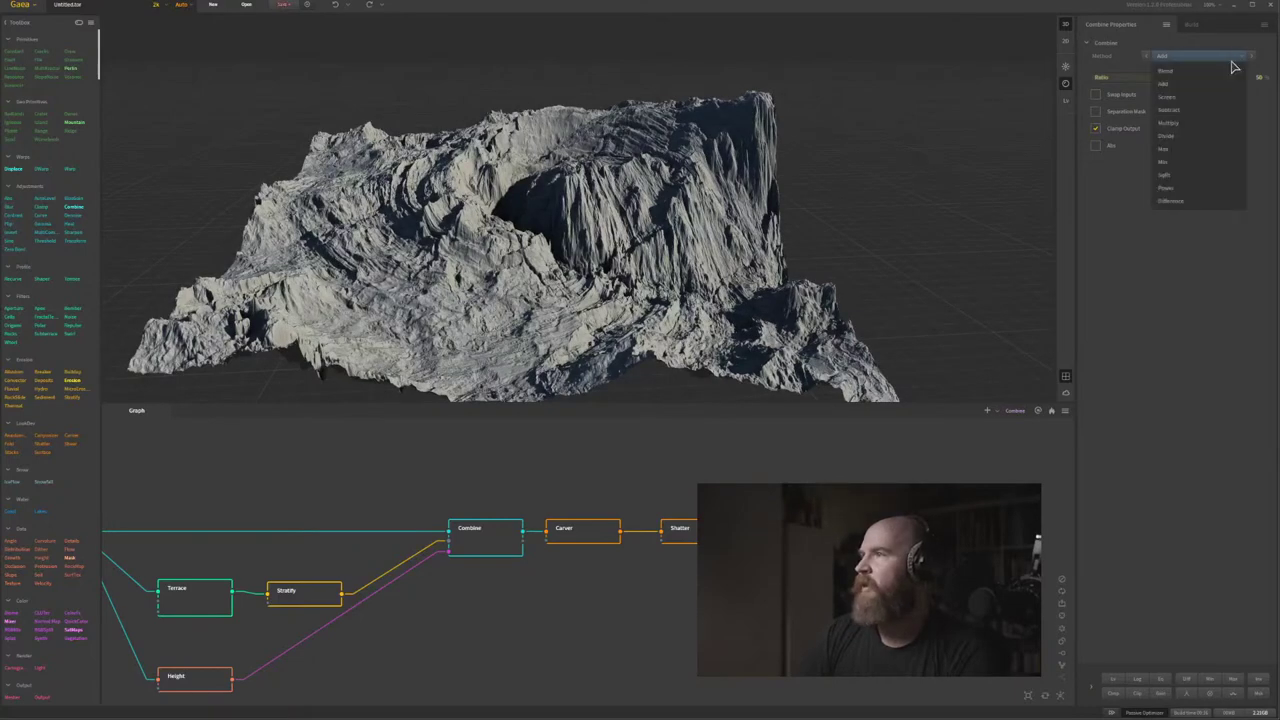
{"action": "left_click", "coordinate": [1218, 96]}
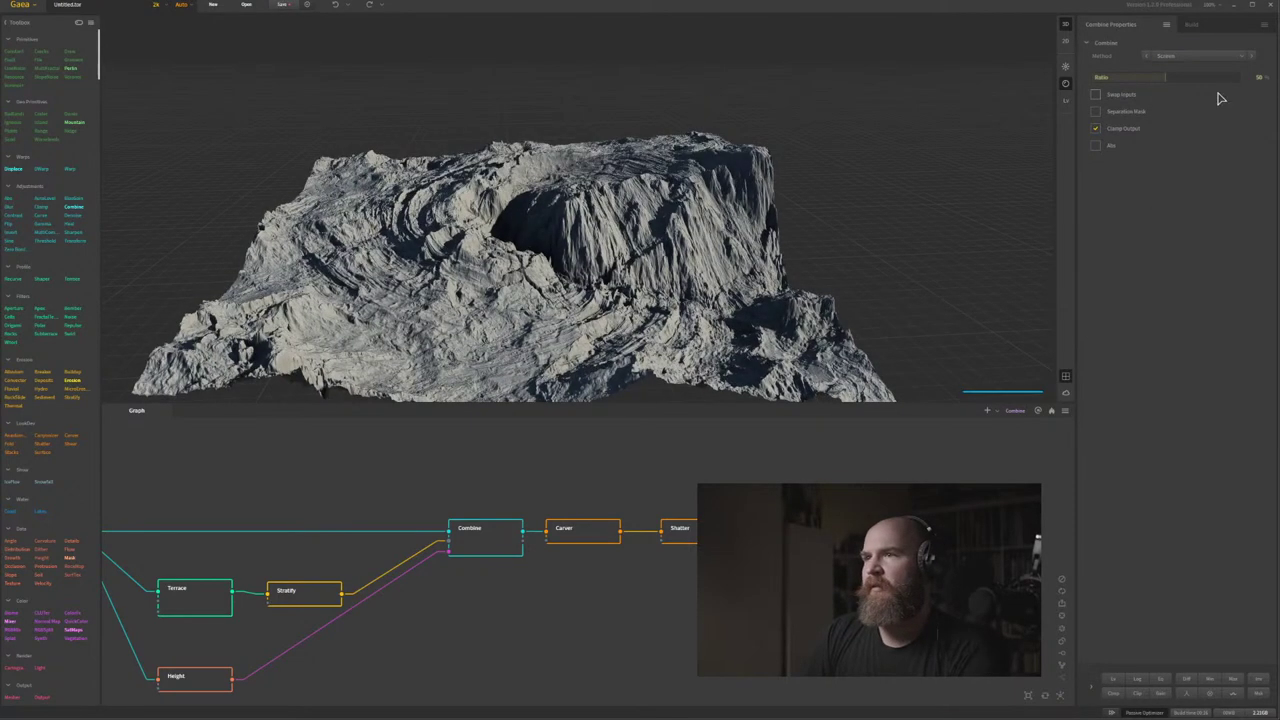
{"action": "left_click", "coordinate": [1214, 58]}
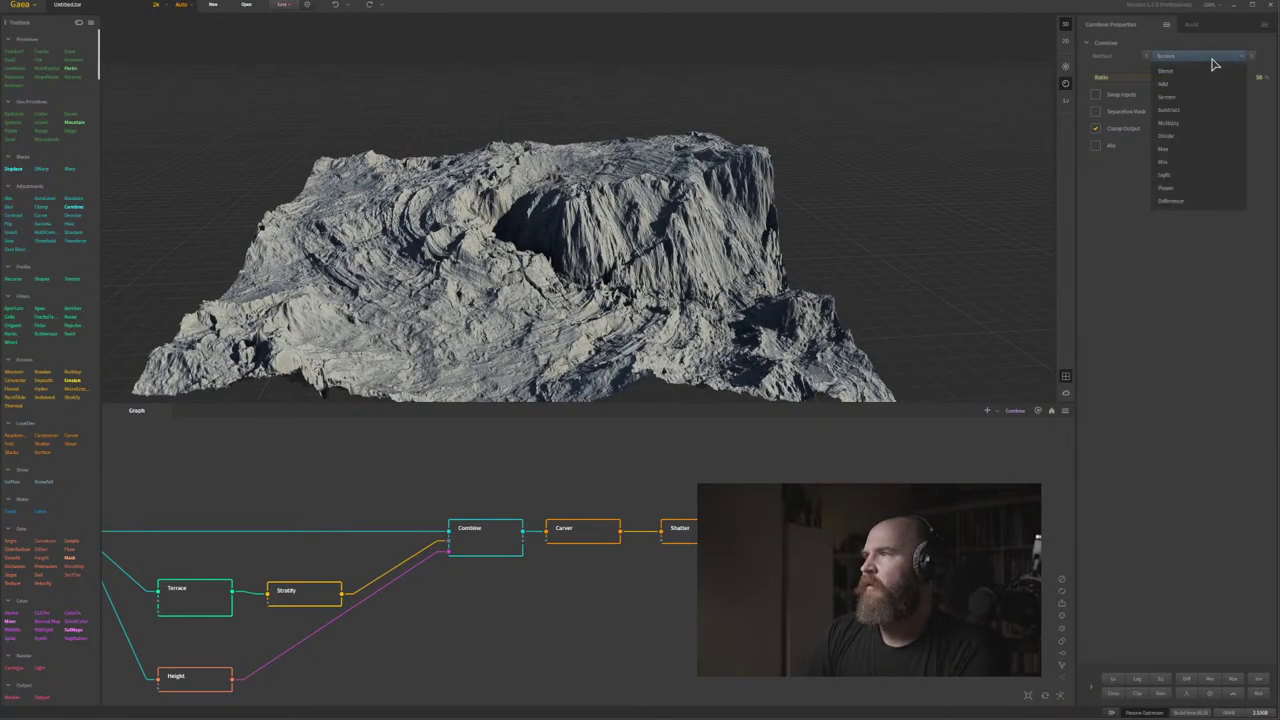
{"action": "left_click", "coordinate": [1194, 149]}
{"action": "left_click_drag", "start_coordinate": [893, 234], "coordinate": [611, 253]}
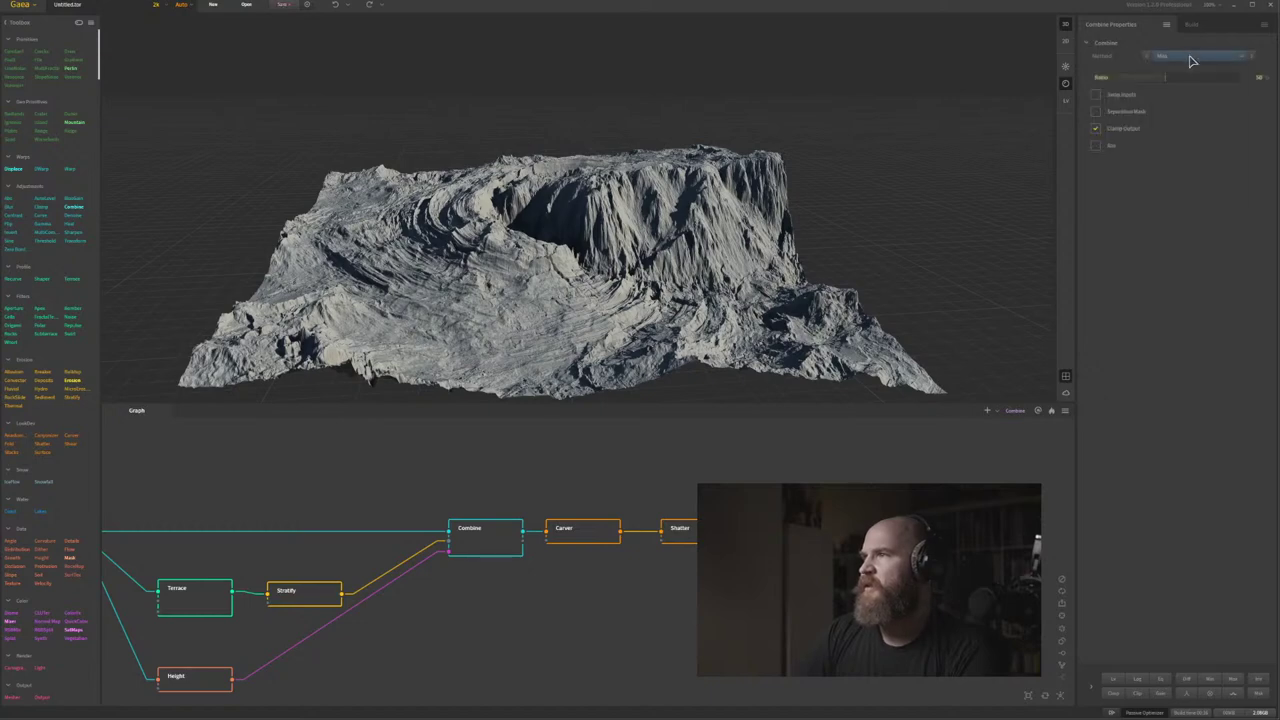
Switch the swirl Combine node's method back to Screen, set its ratio to 77%, and inspect the blend.
{"action": "left_click", "coordinate": [1190, 58]}
{"action": "left_click", "coordinate": [1186, 95]}
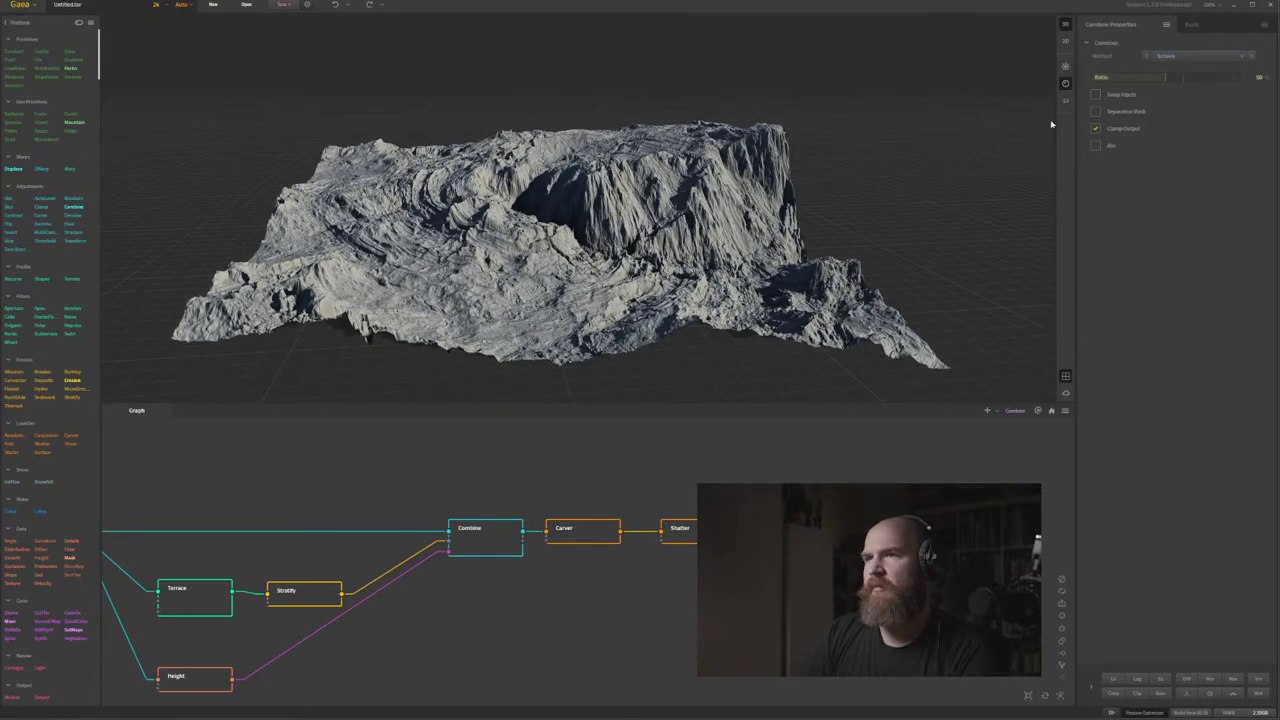
{"action": "left_click_drag", "start_coordinate": [1051, 124], "coordinate": [537, 273]}
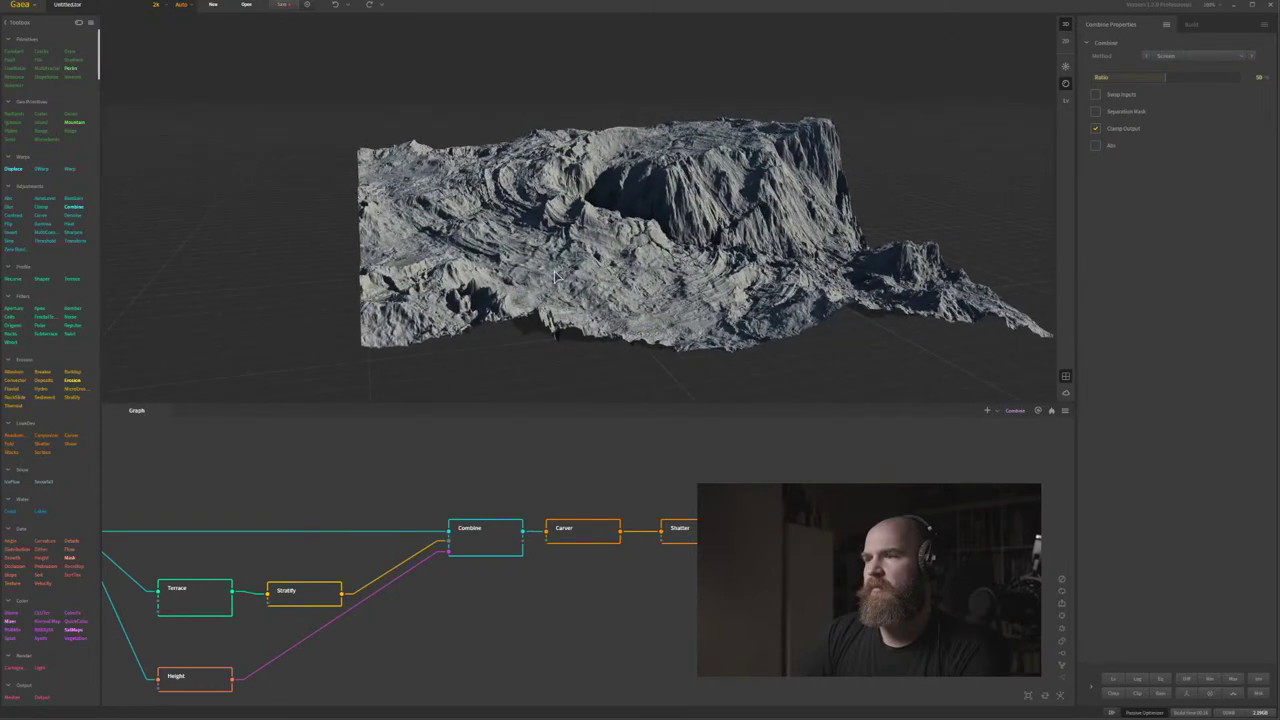
{"action": "left_click", "coordinate": [1112, 77]}
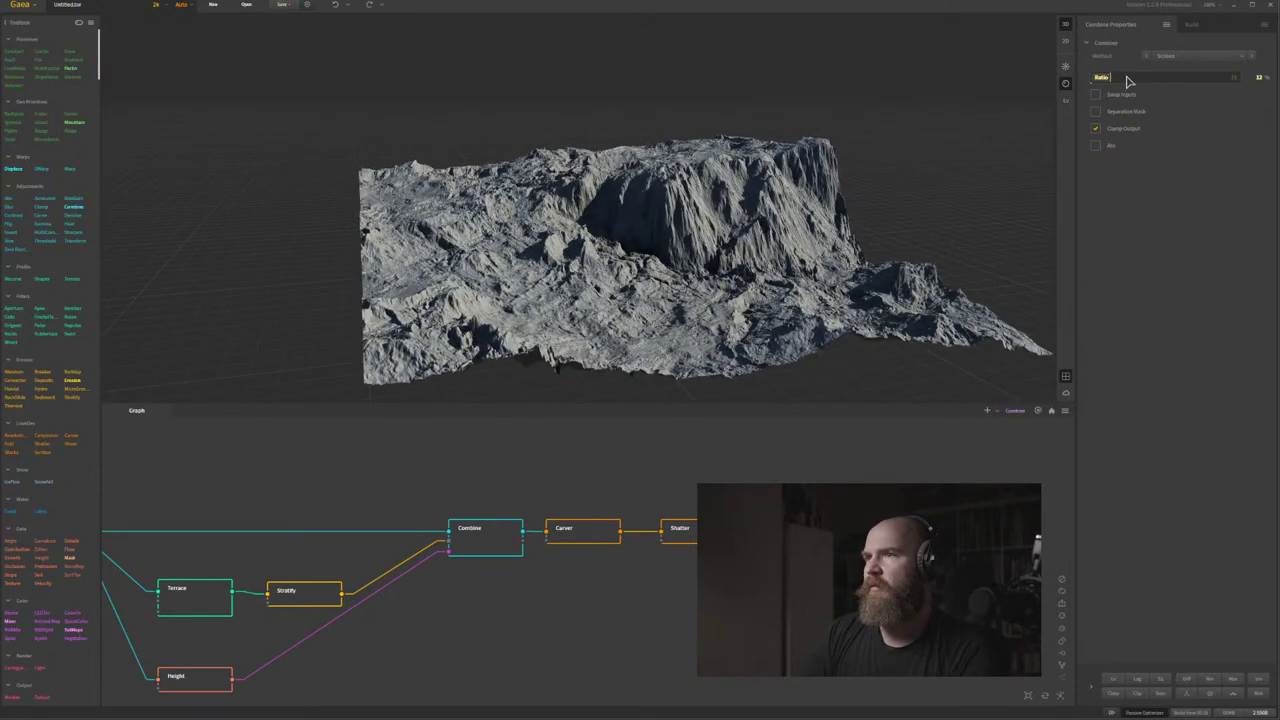
{"action": "left_click", "coordinate": [1205, 77]}
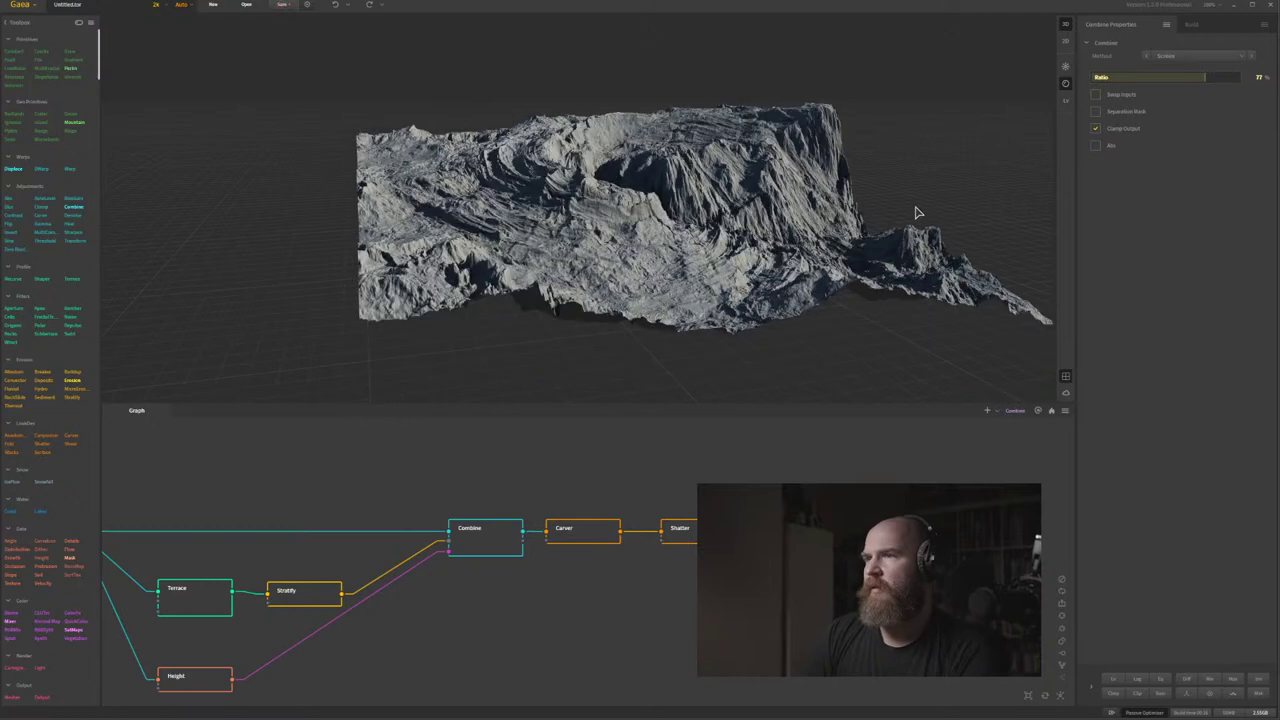
{"action": "left_click_drag", "start_coordinate": [773, 233], "coordinate": [745, 234]}
Set the swirl Combine node's method to Max and inspect the terrain from several angles.
{"action": "left_click", "coordinate": [1177, 47]}
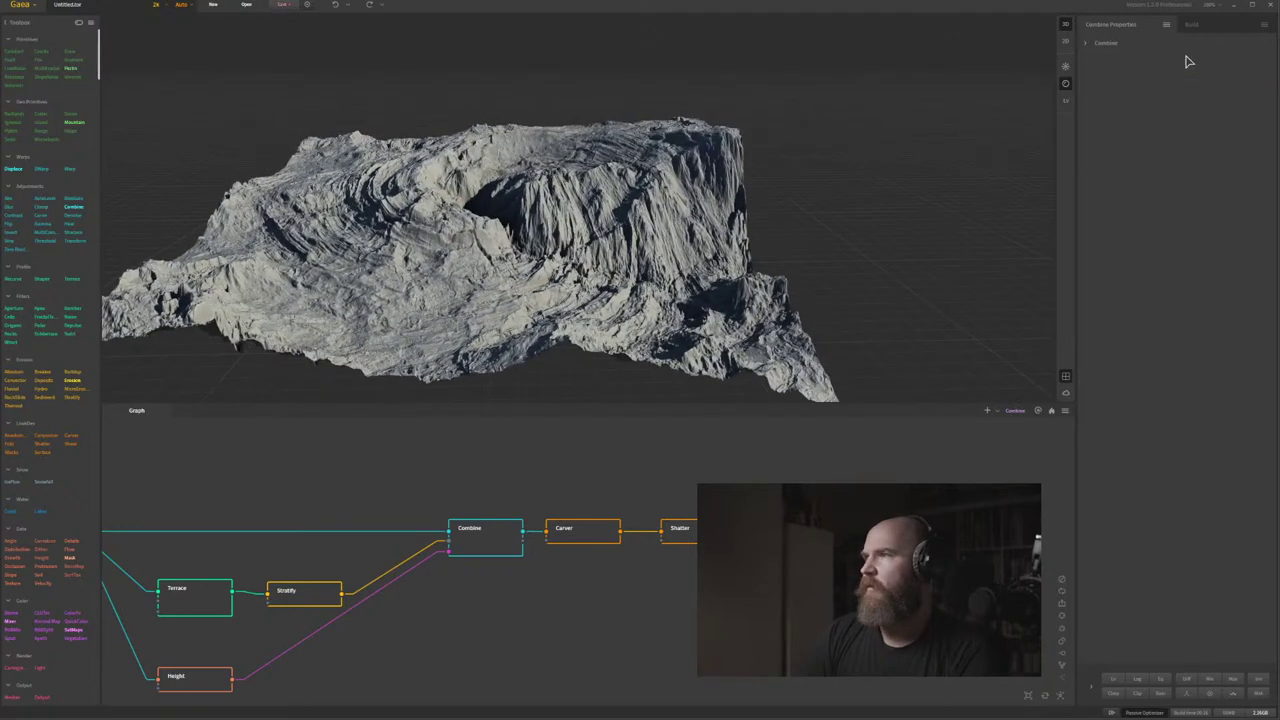
{"action": "left_click", "coordinate": [1086, 43]}
{"action": "left_click", "coordinate": [1187, 56]}
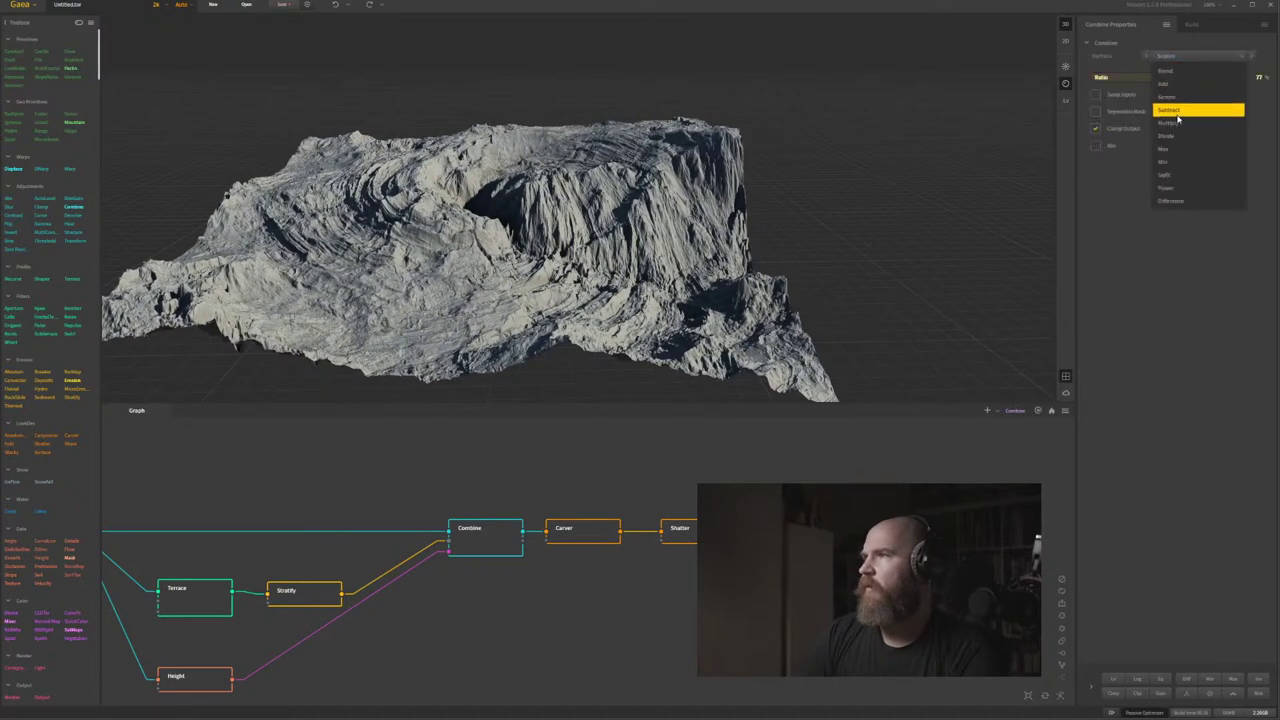
{"action": "left_click", "coordinate": [1165, 150]}
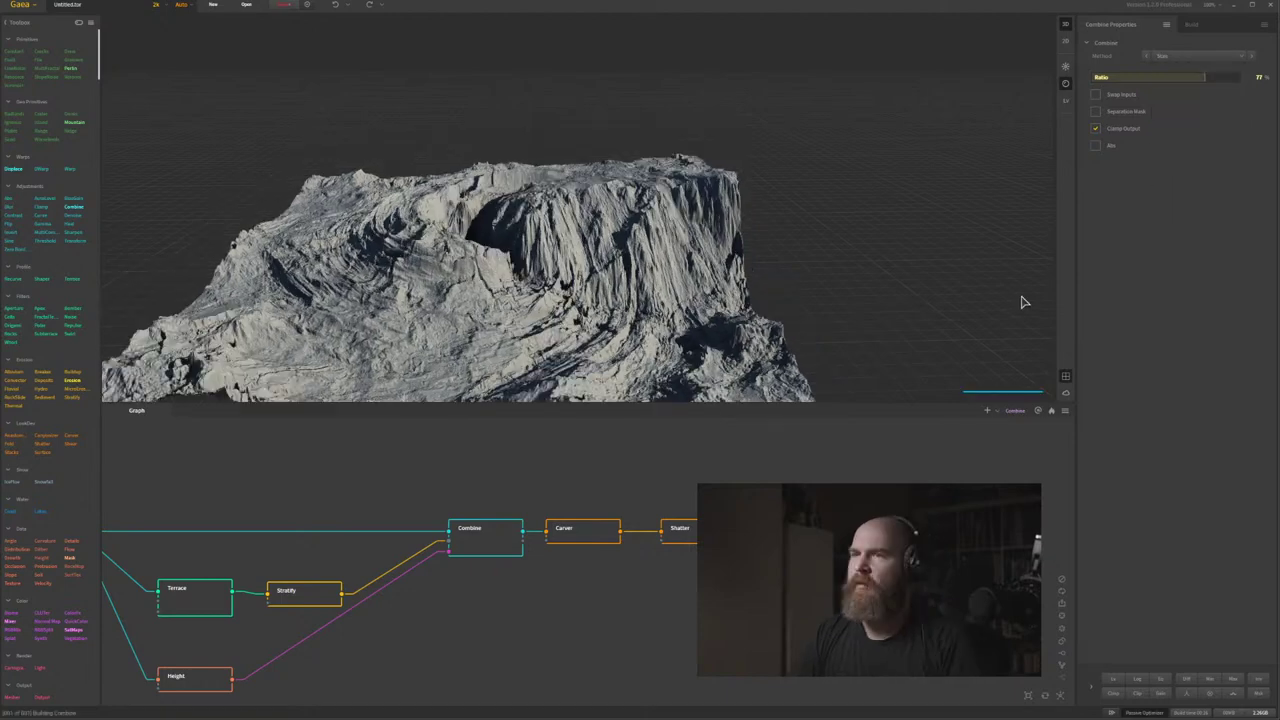
{"action": "left_click_drag", "start_coordinate": [725, 335], "coordinate": [562, 271]}
{"action": "scroll", "coordinate": [591, 270], "scroll_direction": "up", "scroll_amount": 3}
{"action": "scroll", "coordinate": [517, 273], "scroll_direction": "down", "scroll_amount": 3}
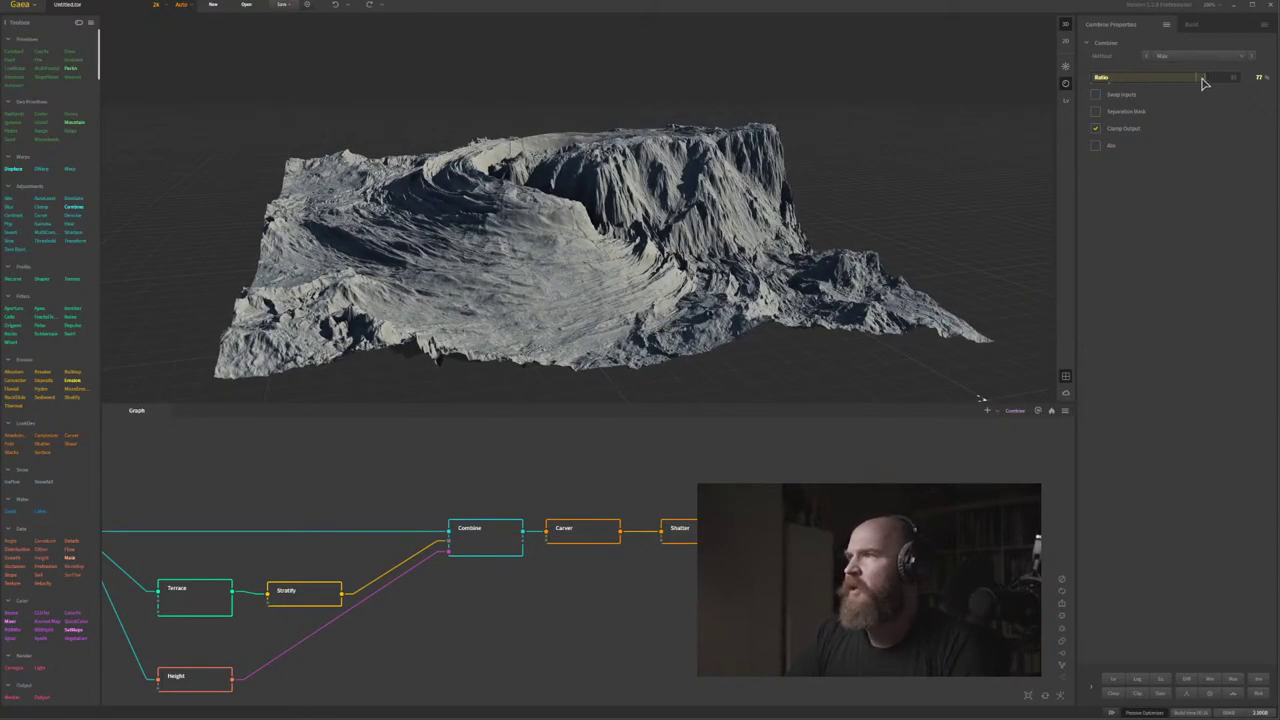
{"action": "left_click_drag", "start_coordinate": [662, 218], "coordinate": [600, 206]}
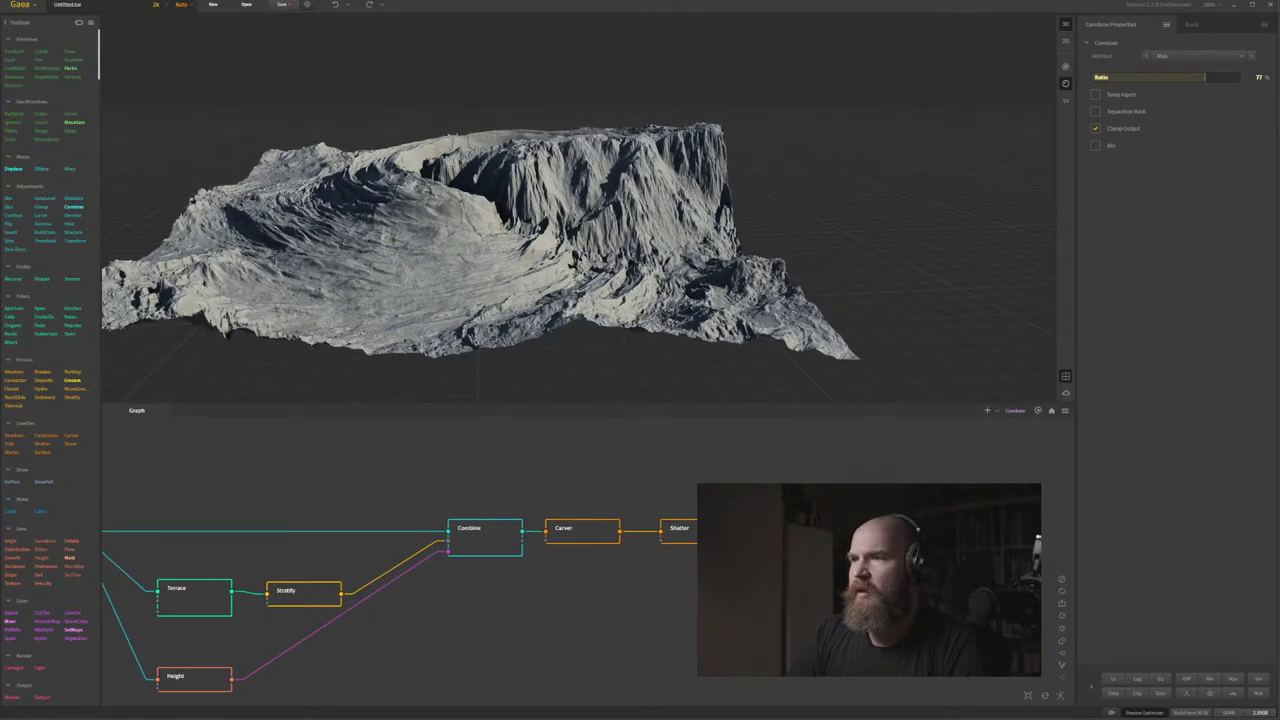
Add an Erosion node fed by the last Combine node and inspect the eroded cliffs up close.
{"action": "left_click_drag", "start_coordinate": [984, 519], "coordinate": [641, 503]}
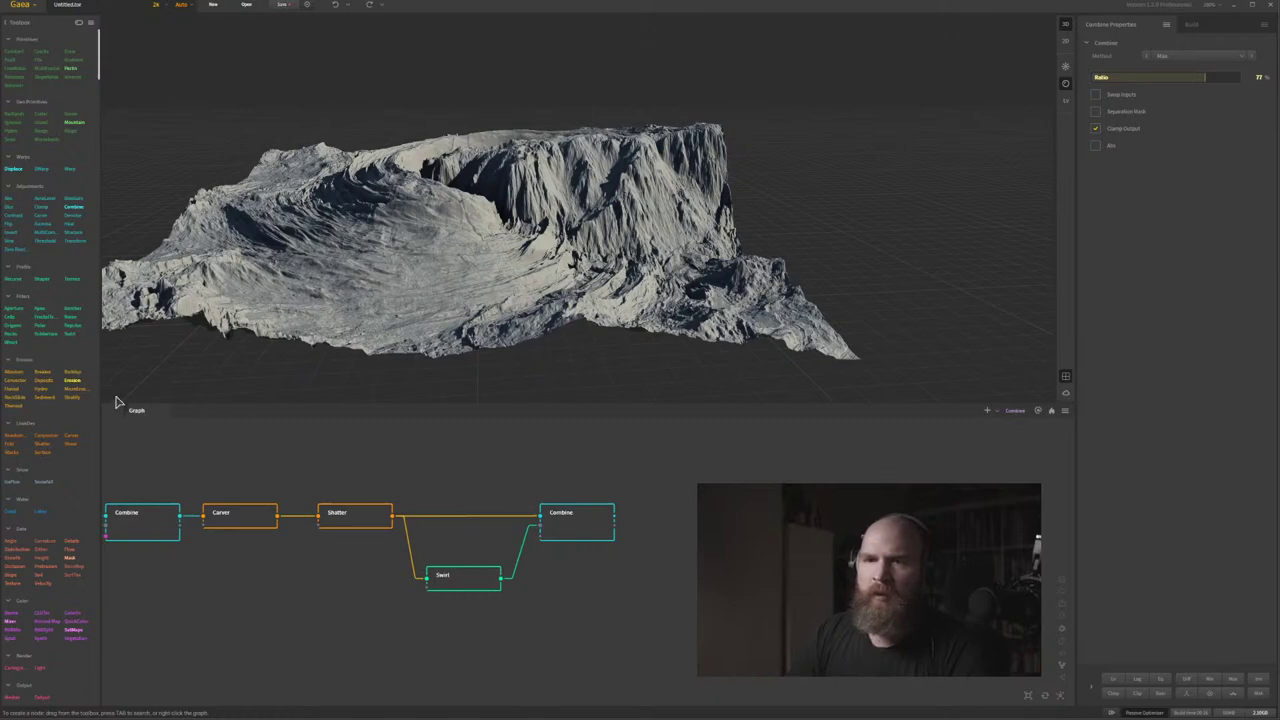
{"action": "left_click_drag", "start_coordinate": [74, 385], "coordinate": [565, 525]}
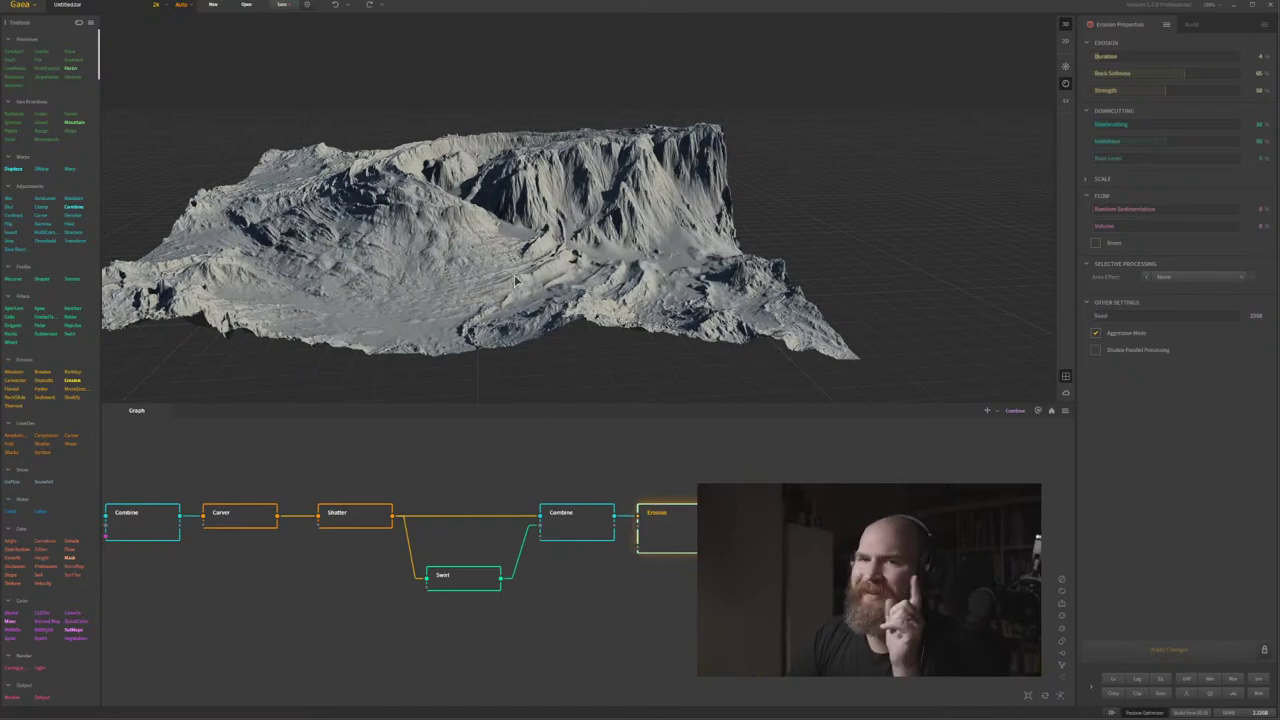
{"action": "mouse_move", "coordinate": [529, 279]}
{"action": "left_mouse_down"}
{"action": "mouse_move", "coordinate": [503, 287]}
{"action": "mouse_move", "coordinate": [515, 285]}
{"action": "left_mouse_up"}
{"action": "scroll", "coordinate": [515, 287], "scroll_direction": "up", "scroll_amount": 5}
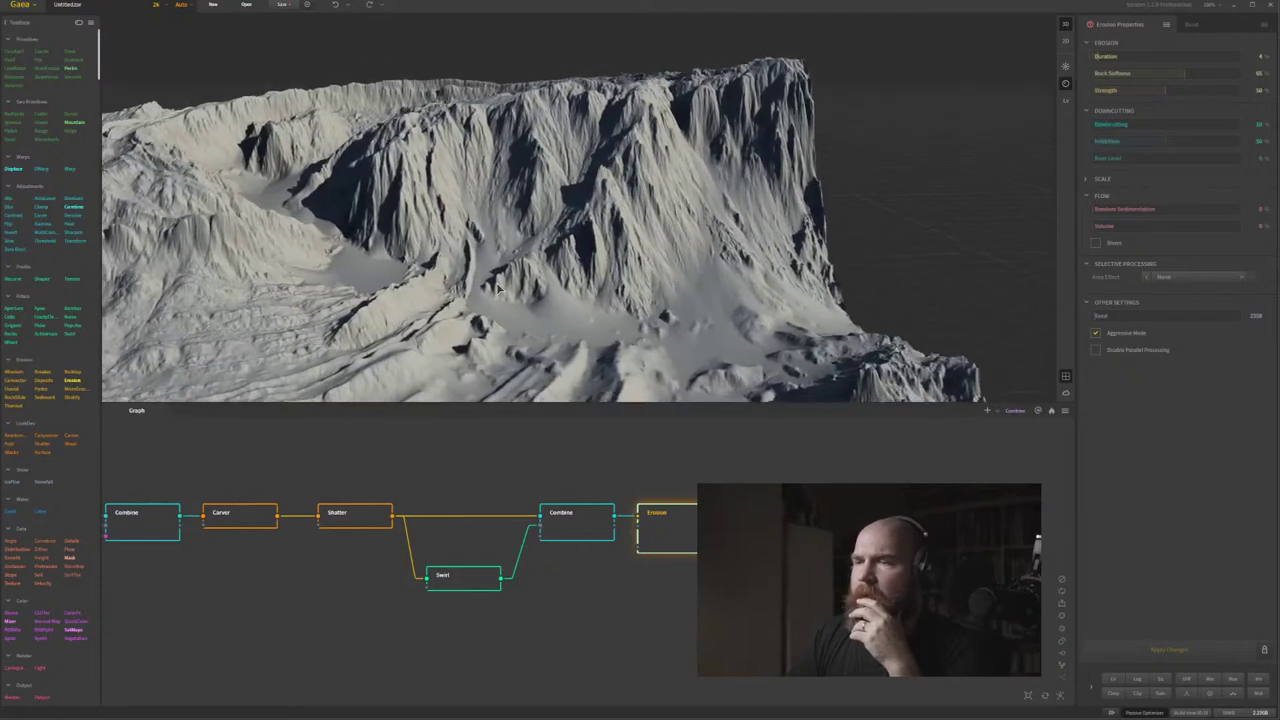
{"action": "middle_click_drag", "start_coordinate": [780, 533], "coordinate": [706, 542]}
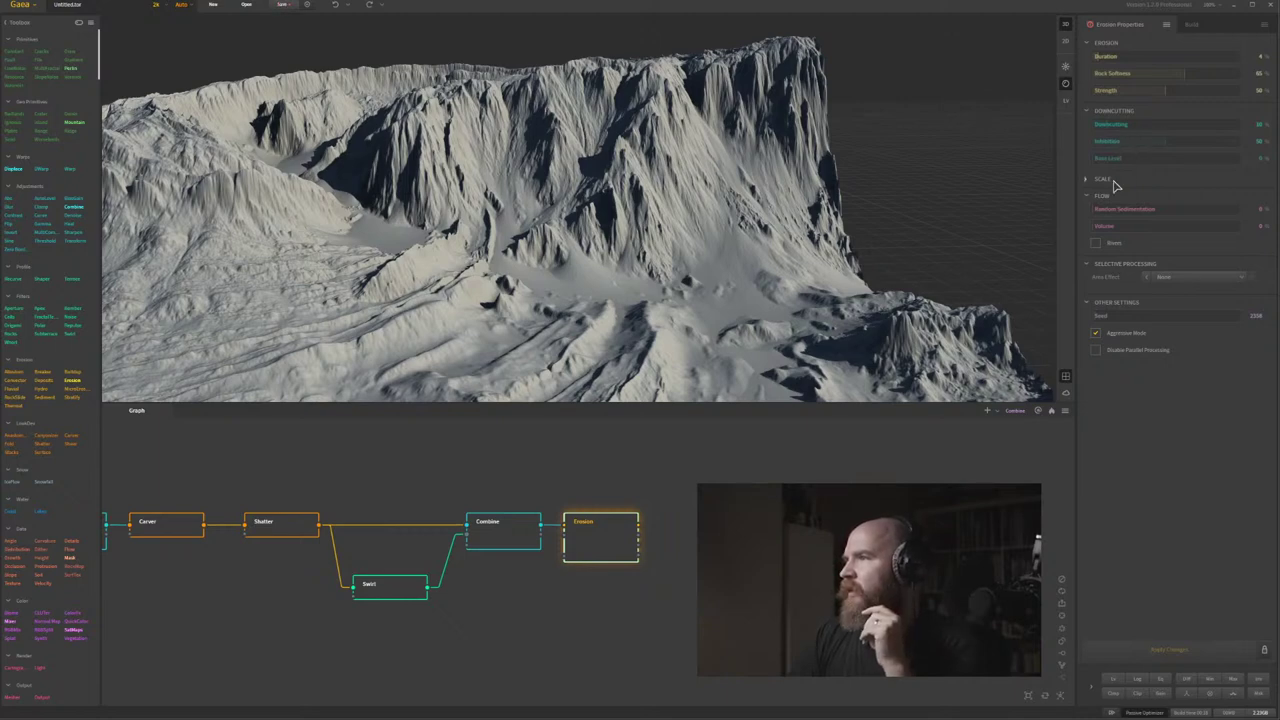
Set the Erosion node's Random Sedimentation to 160% and Inhibition to 16%, applying each change to the terrain.
{"action": "left_click_drag", "start_coordinate": [1122, 208], "coordinate": [1137, 208]}
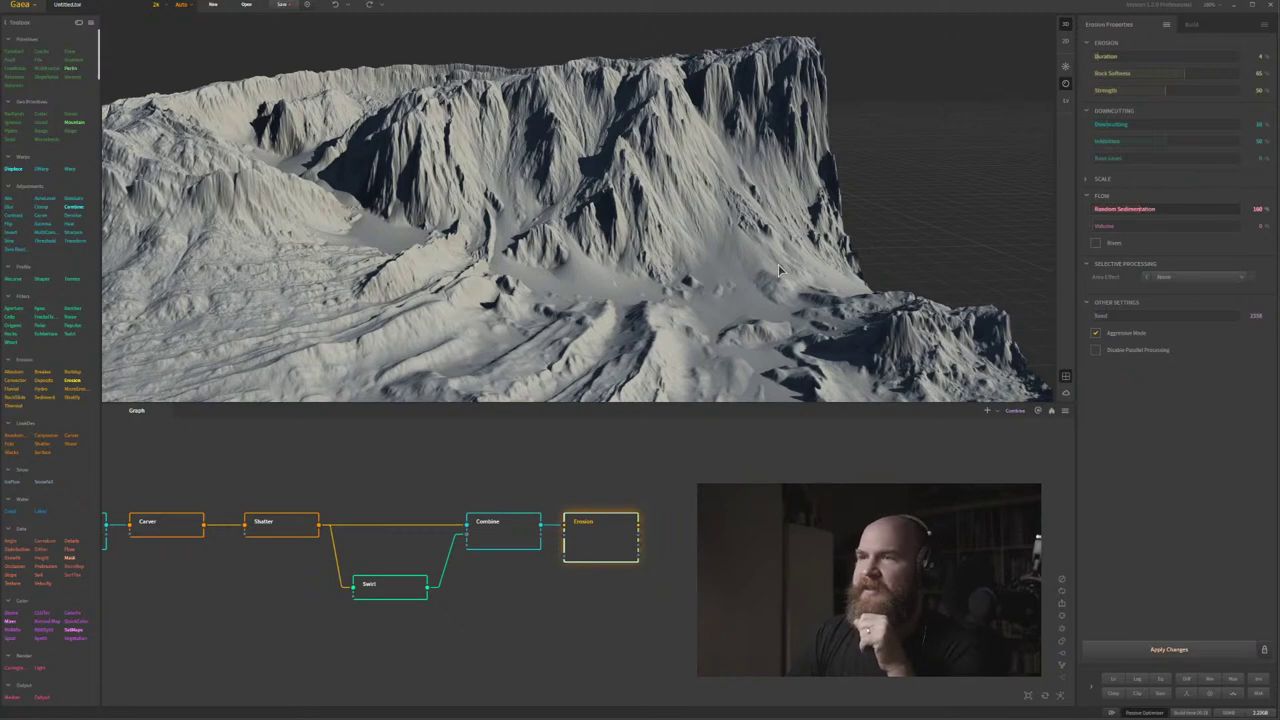
{"action": "left_click", "coordinate": [1160, 647]}
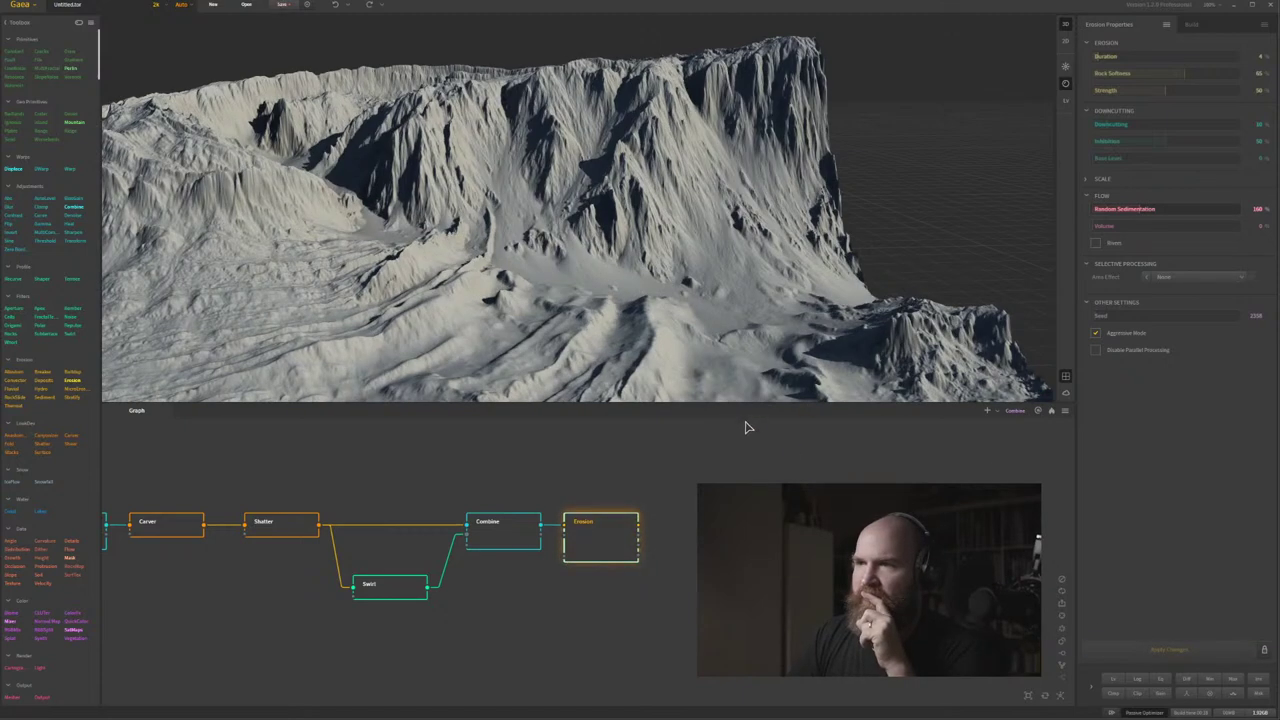
{"action": "left_click_drag", "start_coordinate": [621, 170], "coordinate": [731, 172]}
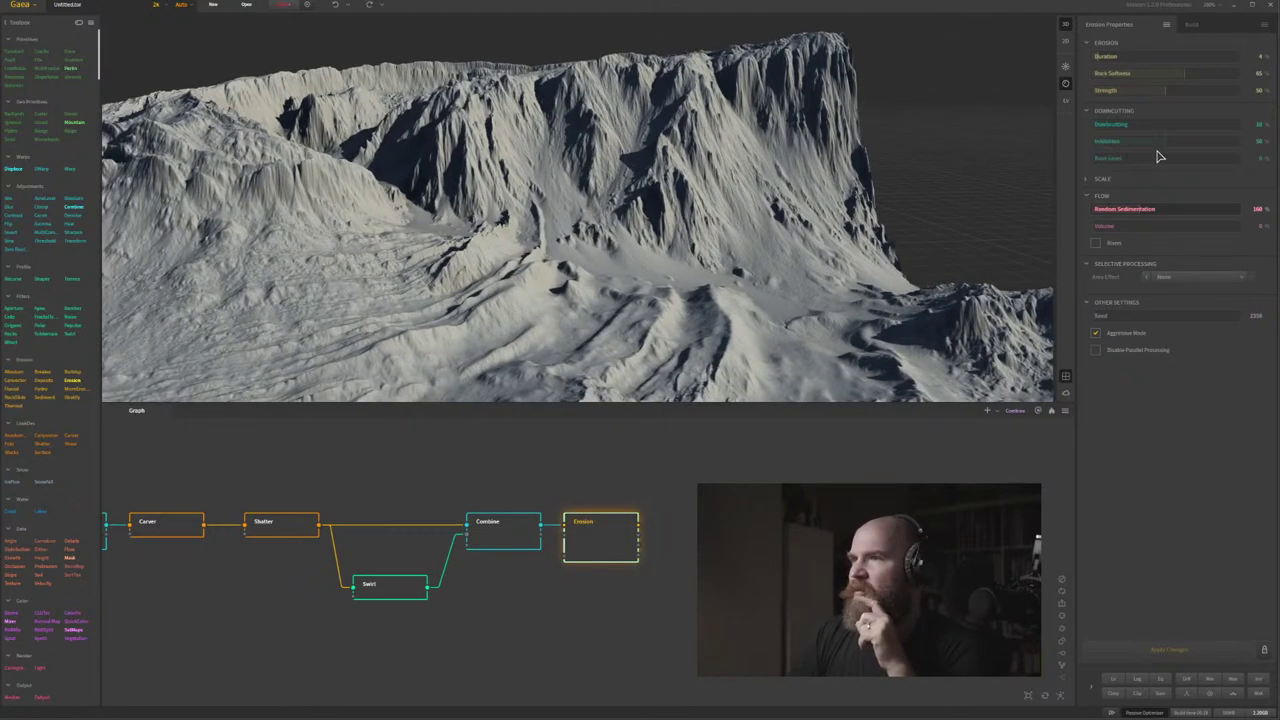
{"action": "left_click_drag", "start_coordinate": [1170, 139], "coordinate": [1143, 148]}
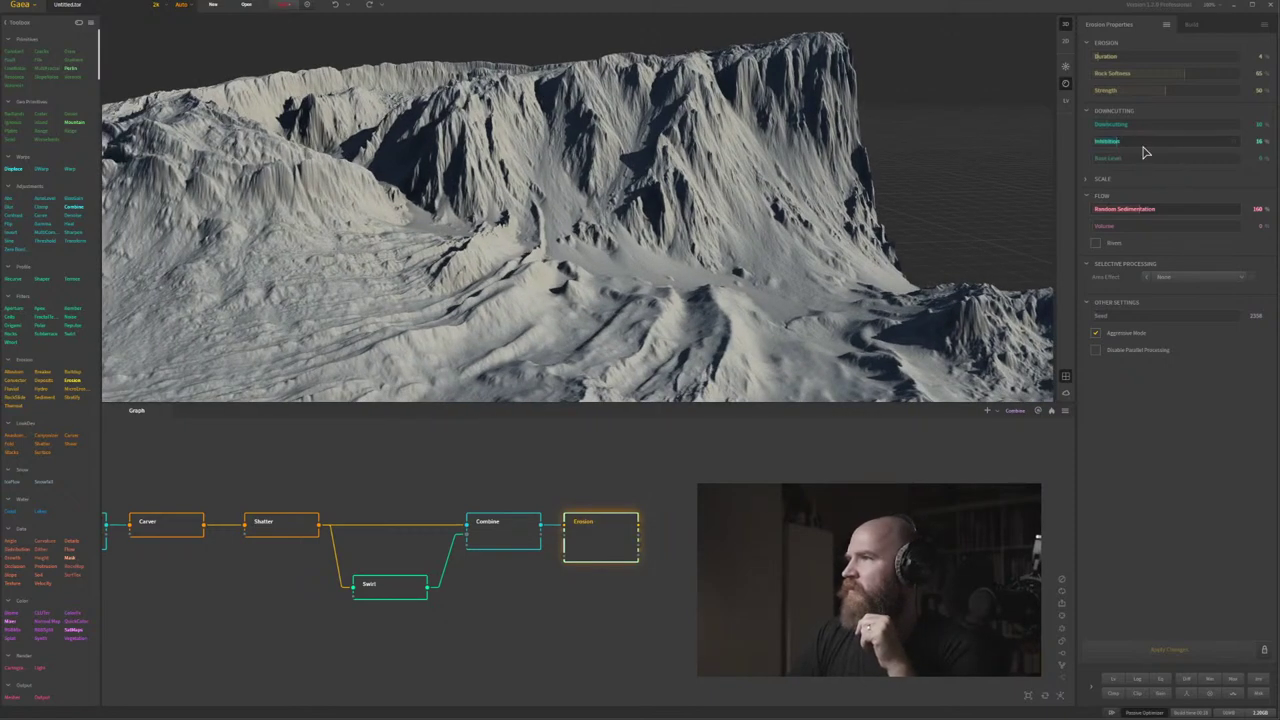
{"action": "left_click", "coordinate": [1172, 649]}
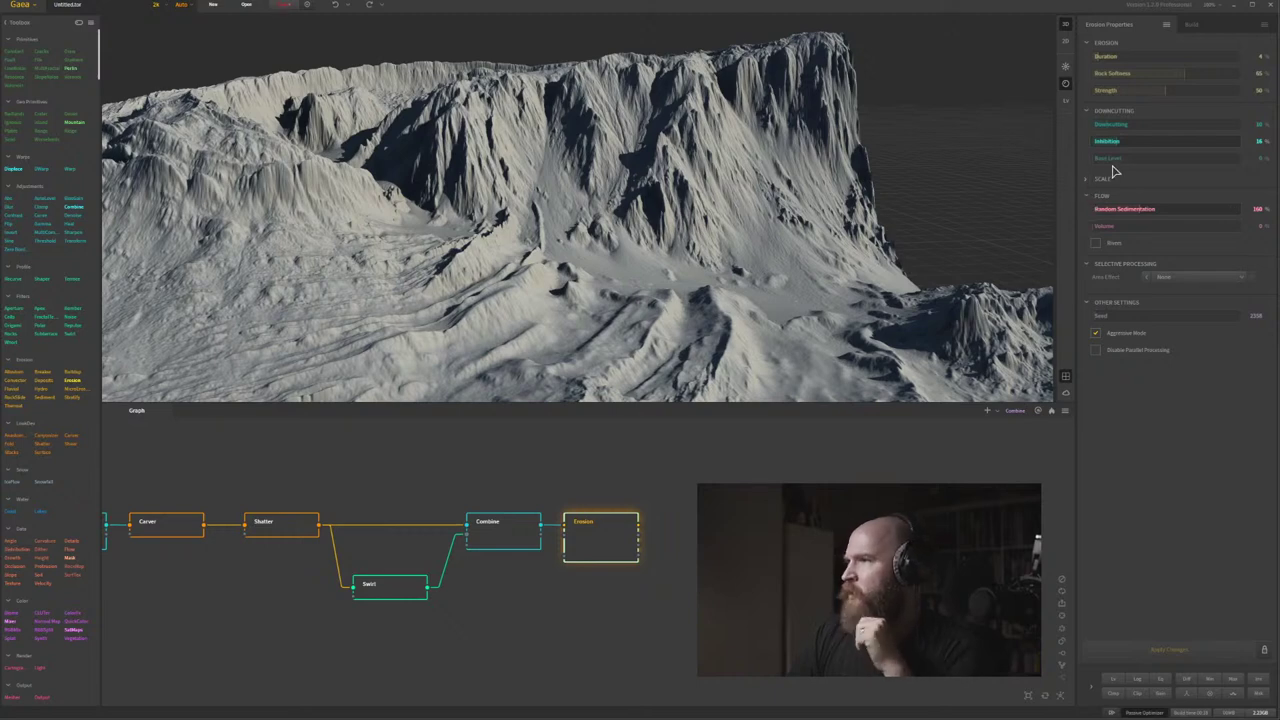
Set the erosion's Feature Scale to 13125, apply it, and compare the eroded terrain with the Combine output.
{"action": "left_click", "coordinate": [1093, 180]}
{"action": "left_click", "coordinate": [1188, 209]}
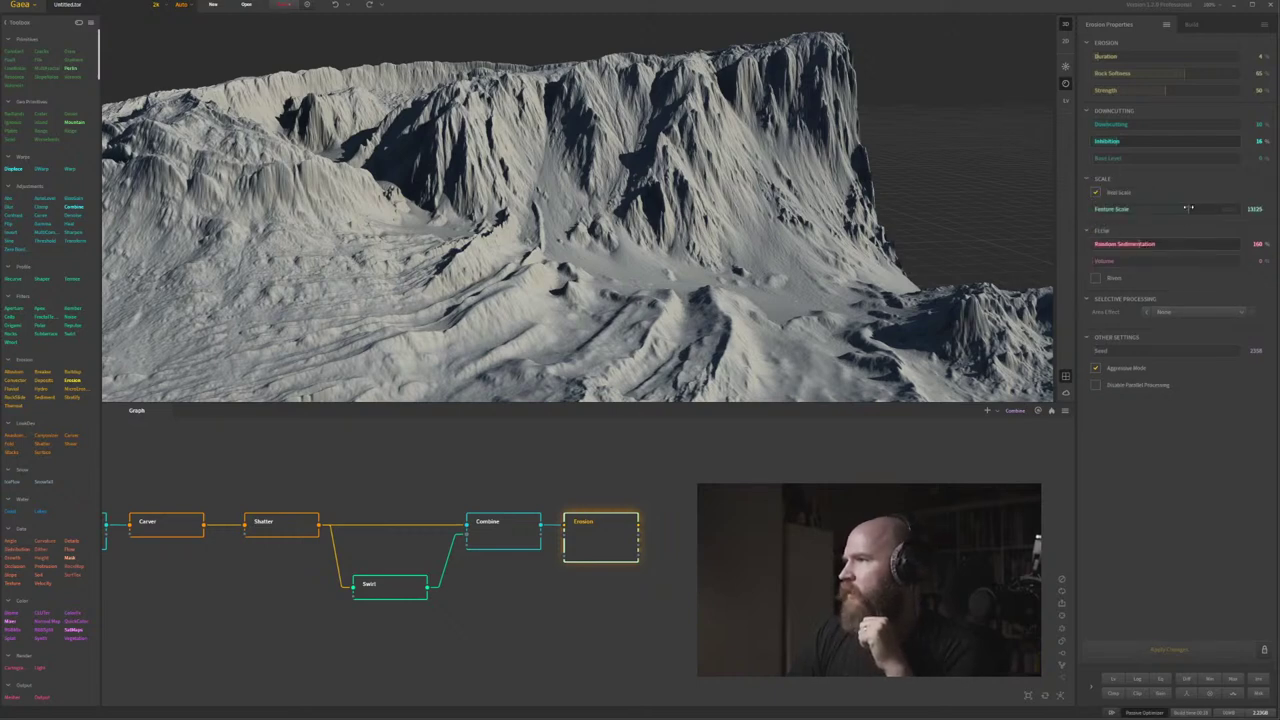
{"action": "left_click", "coordinate": [1166, 649]}
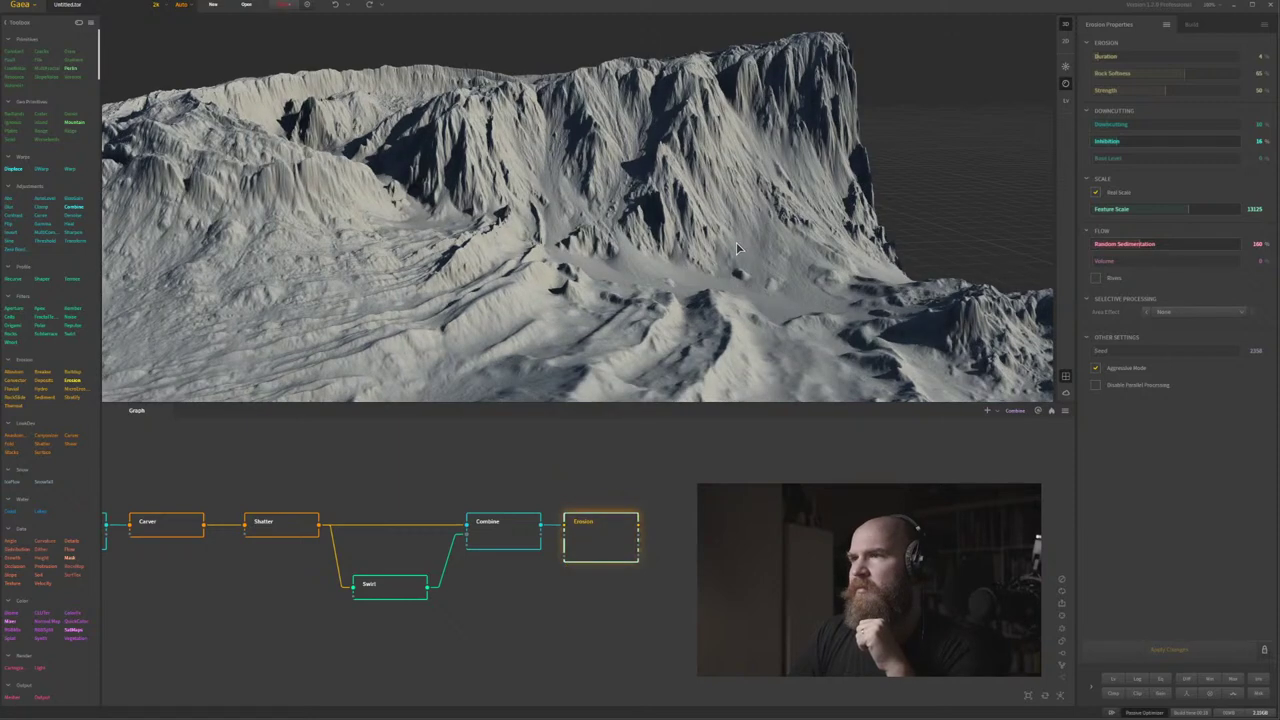
{"action": "left_click_drag", "start_coordinate": [609, 226], "coordinate": [616, 226]}
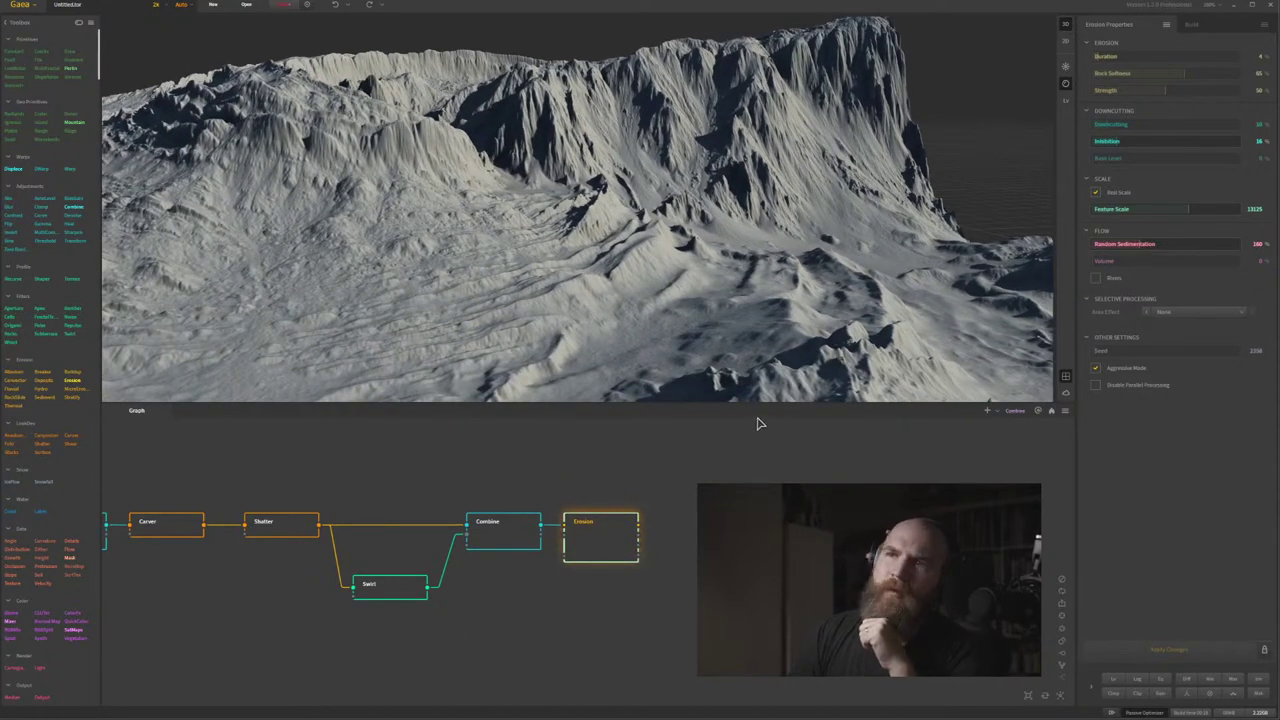
{"action": "left_click", "coordinate": [492, 545]}
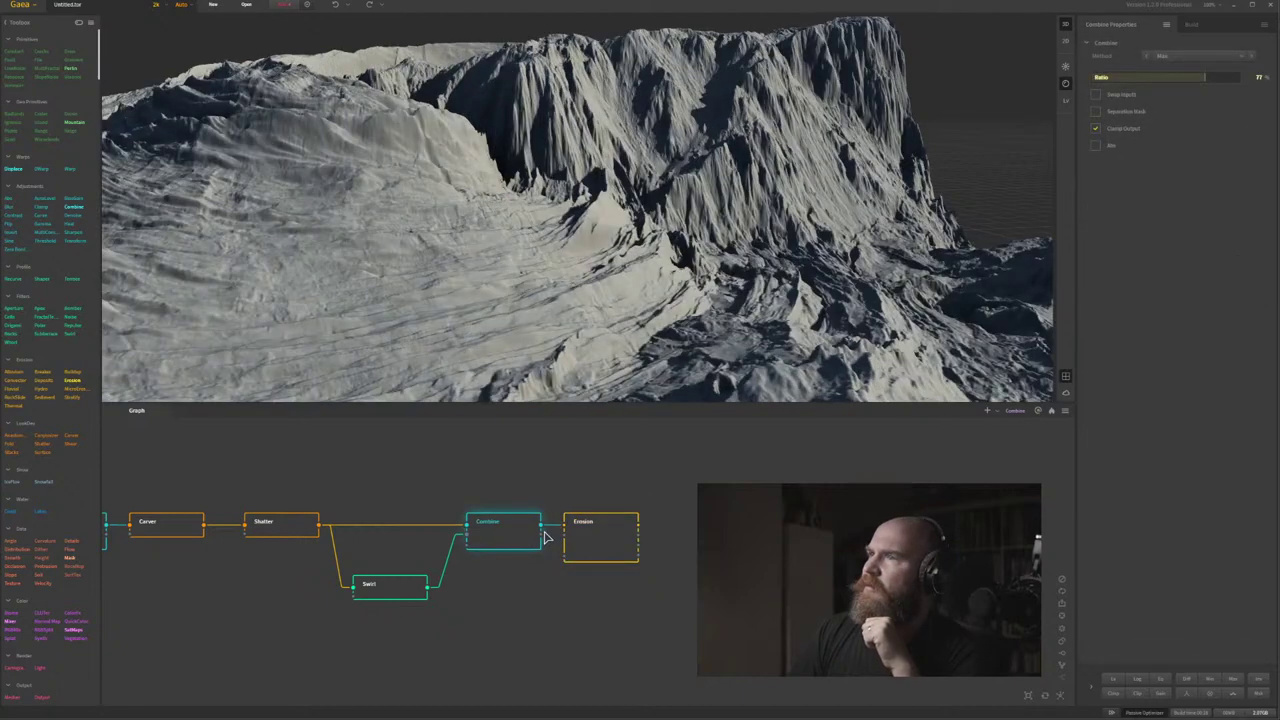
{"action": "left_click", "coordinate": [590, 538]}
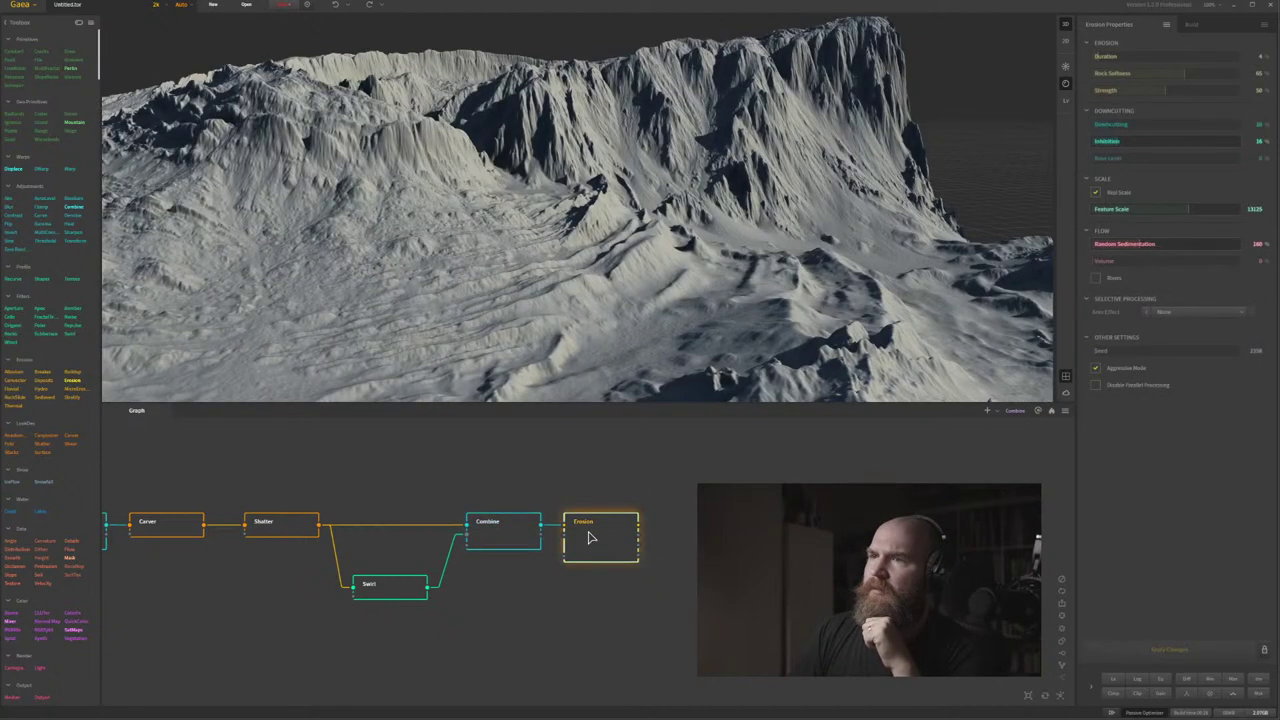
Reduce the erosion Strength to 16%, apply it, and compare the result with the uneroded Combine output again.
{"action": "left_click", "coordinate": [1117, 90]}
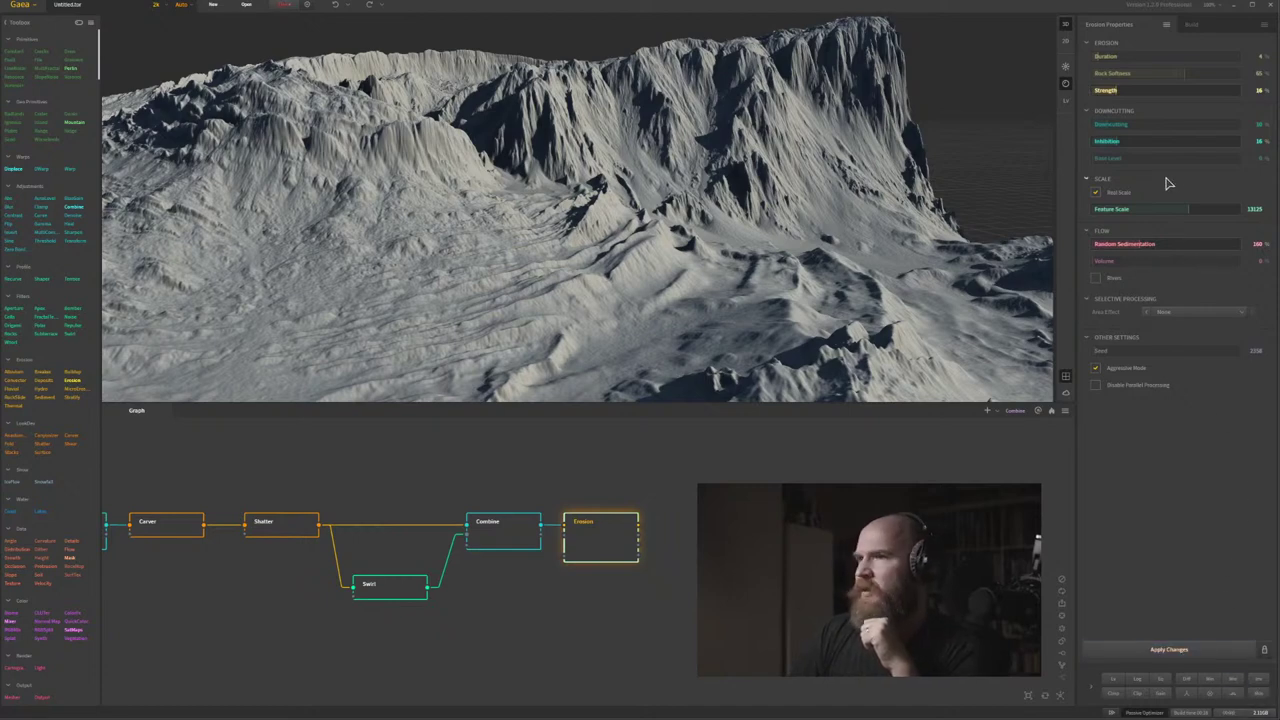
{"action": "left_click", "coordinate": [1168, 649]}
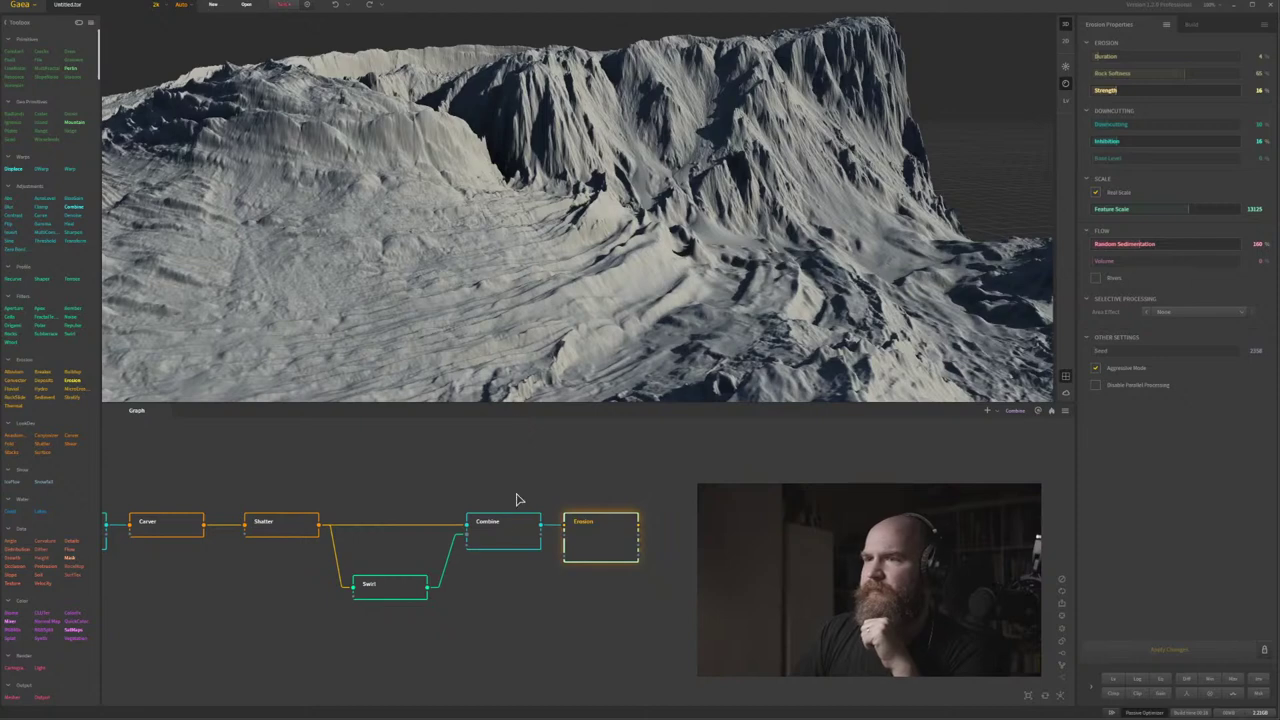
{"action": "left_click", "coordinate": [505, 537]}
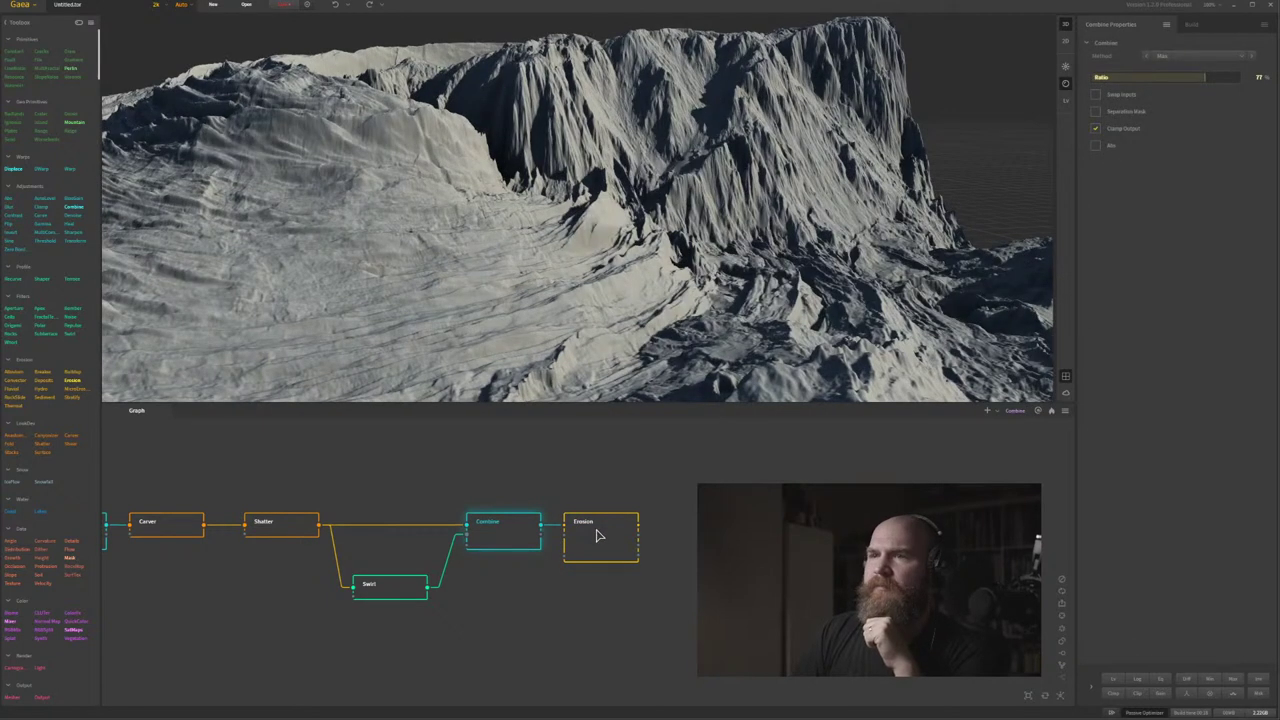
{"action": "left_click", "coordinate": [597, 535]}
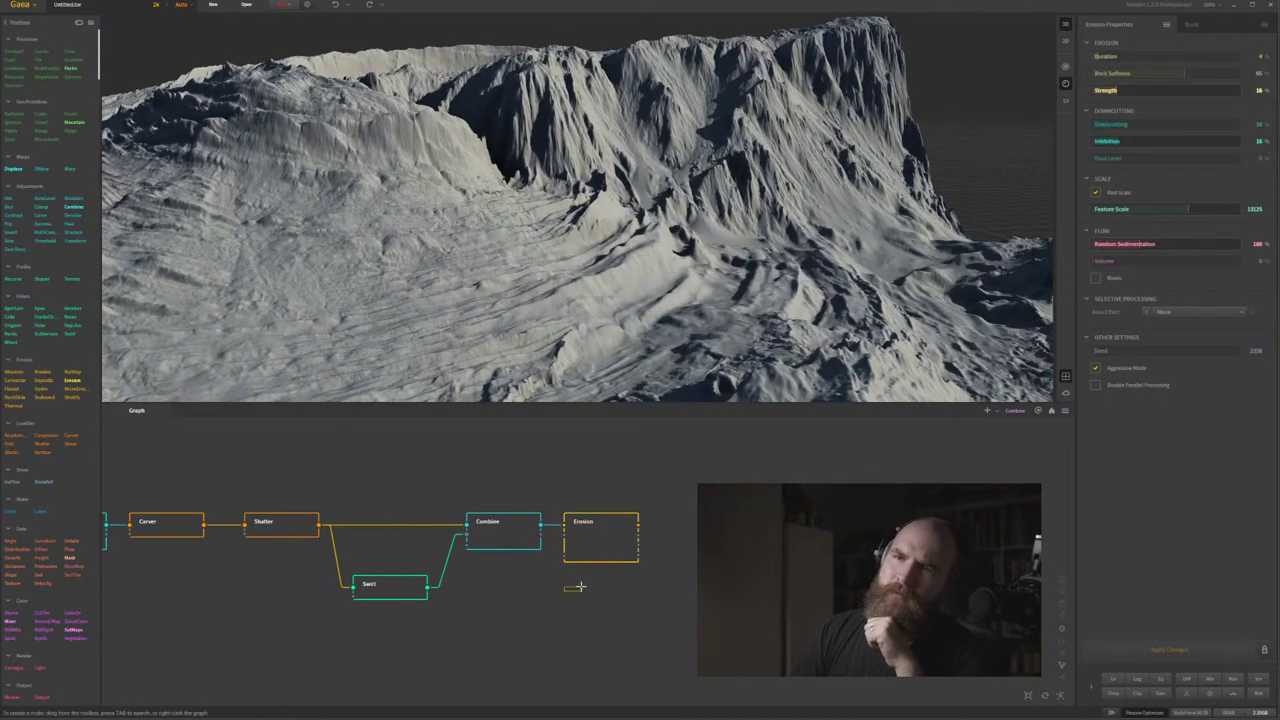
{"action": "left_click_drag", "start_coordinate": [594, 586], "coordinate": [621, 572]}
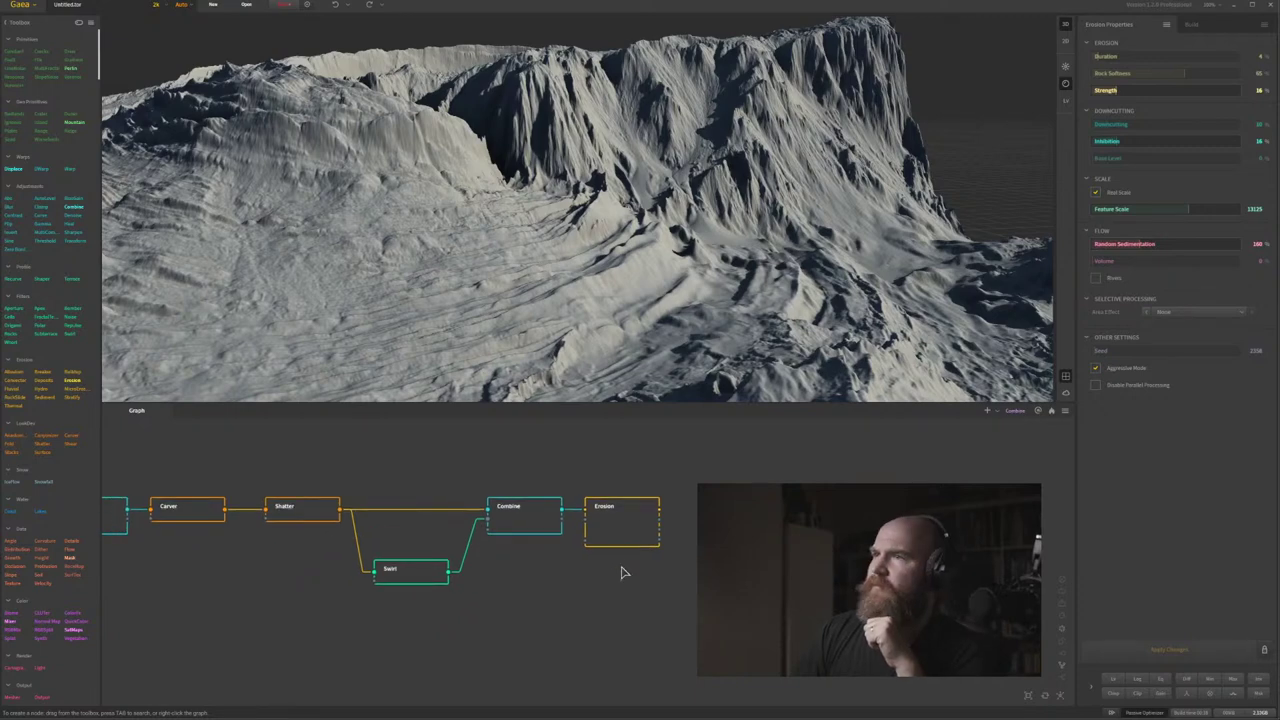
{"action": "left_click", "coordinate": [529, 517]}
{"action": "left_click", "coordinate": [623, 528]}
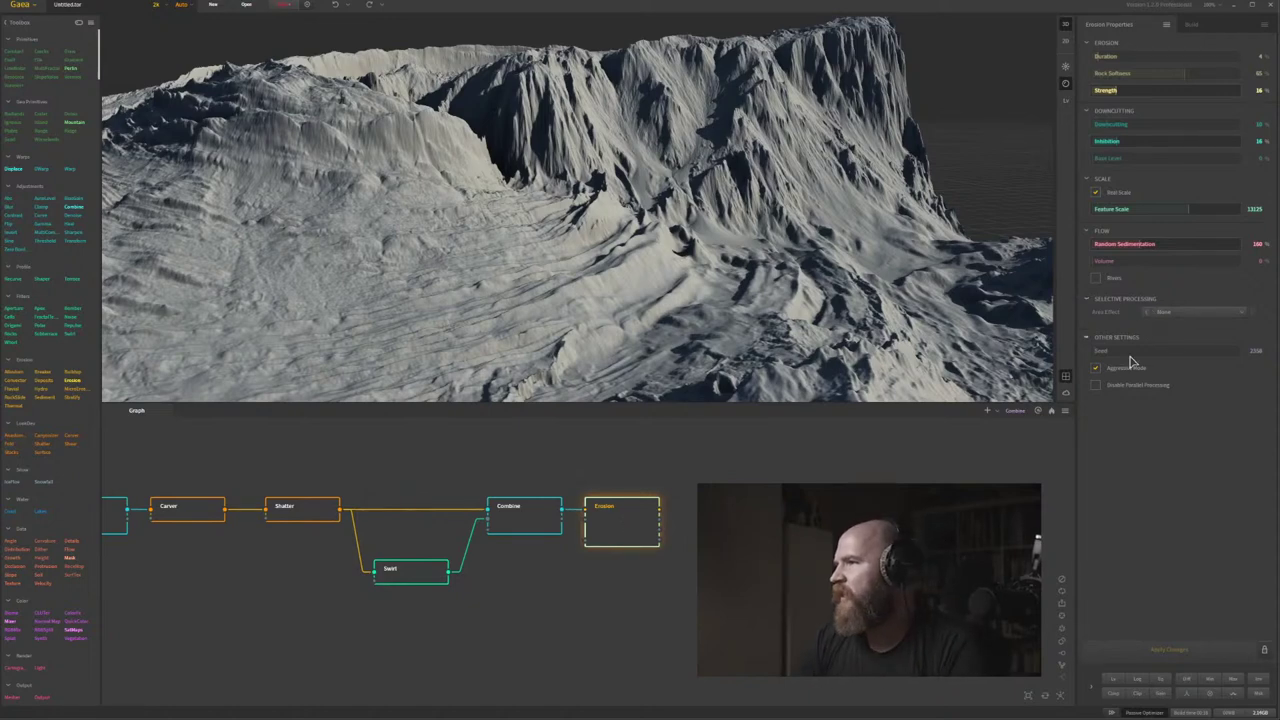
Enable Rivers on the Erosion node with a depth of 28% and apply the changes.
{"action": "left_click", "coordinate": [1096, 280]}
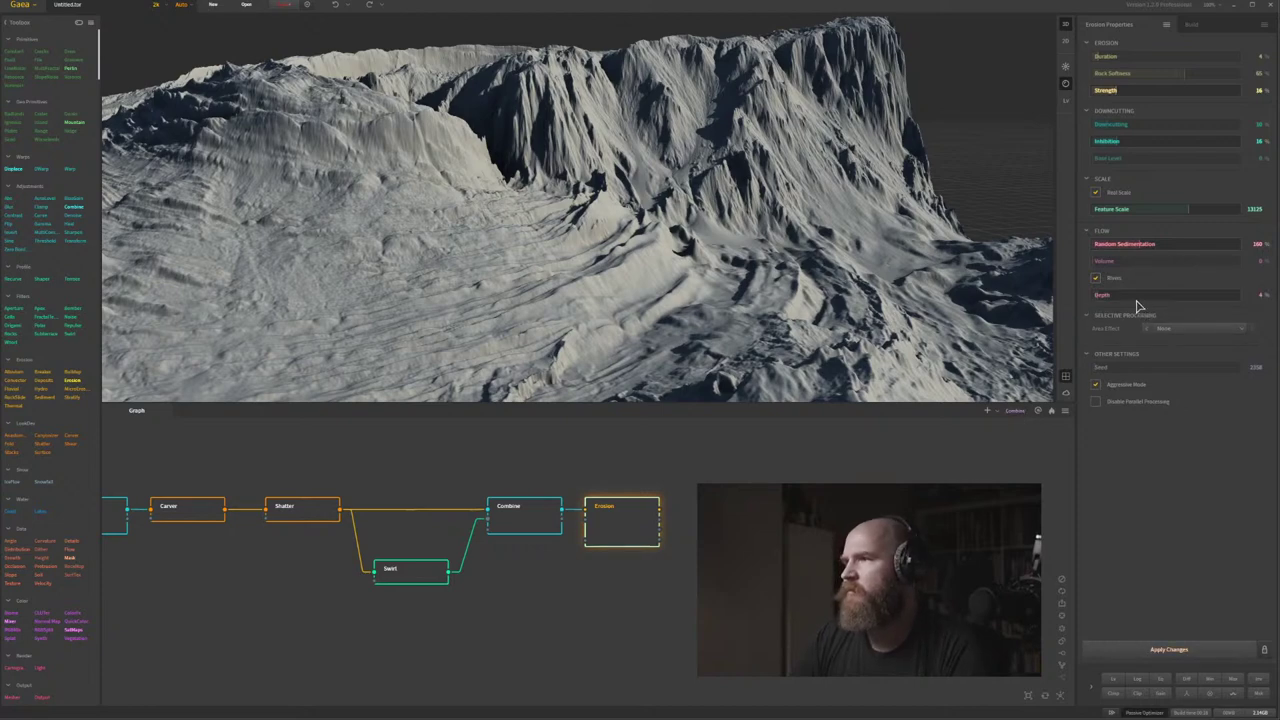
{"action": "left_click", "coordinate": [1163, 650]}
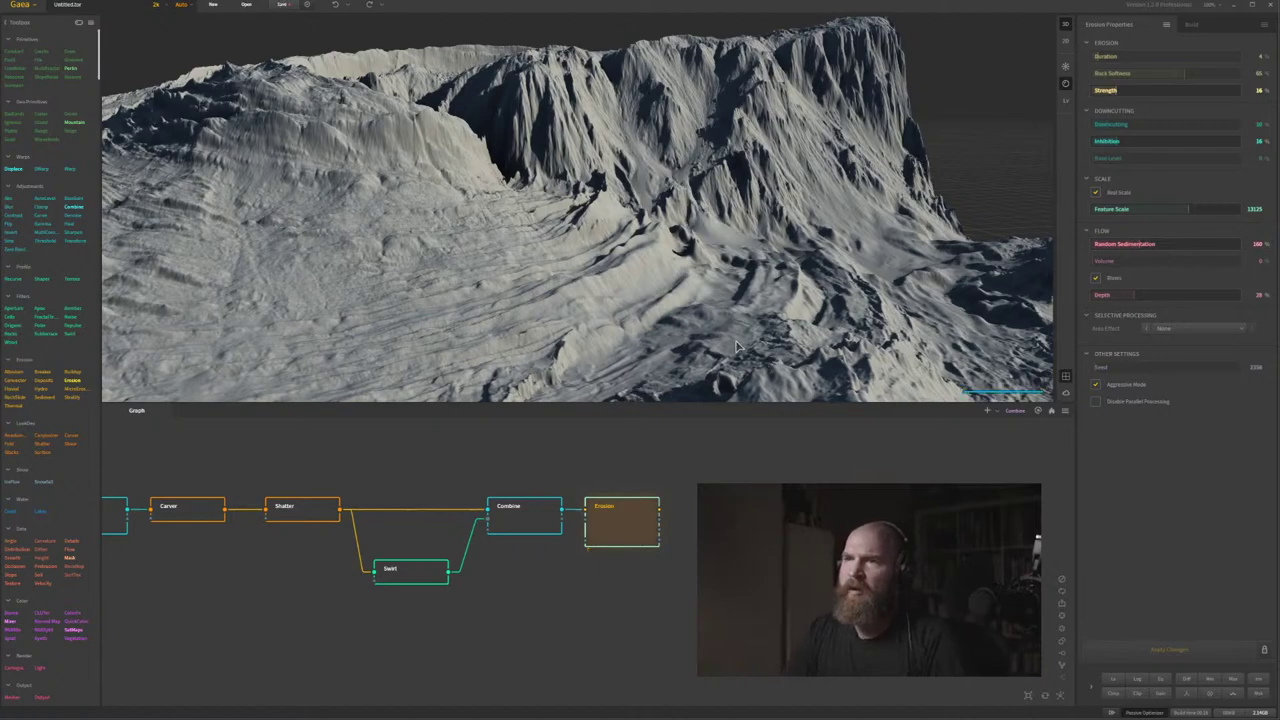
Inspect the river-carved terrain near and far, and view the 072_Gaea.jpg reference image from the 03_Stories folder.
{"action": "mouse_move", "coordinate": [536, 286]}
{"action": "left_mouse_down"}
{"action": "mouse_move", "coordinate": [755, 318]}
{"action": "mouse_move", "coordinate": [533, 290]}
{"action": "left_mouse_up"}
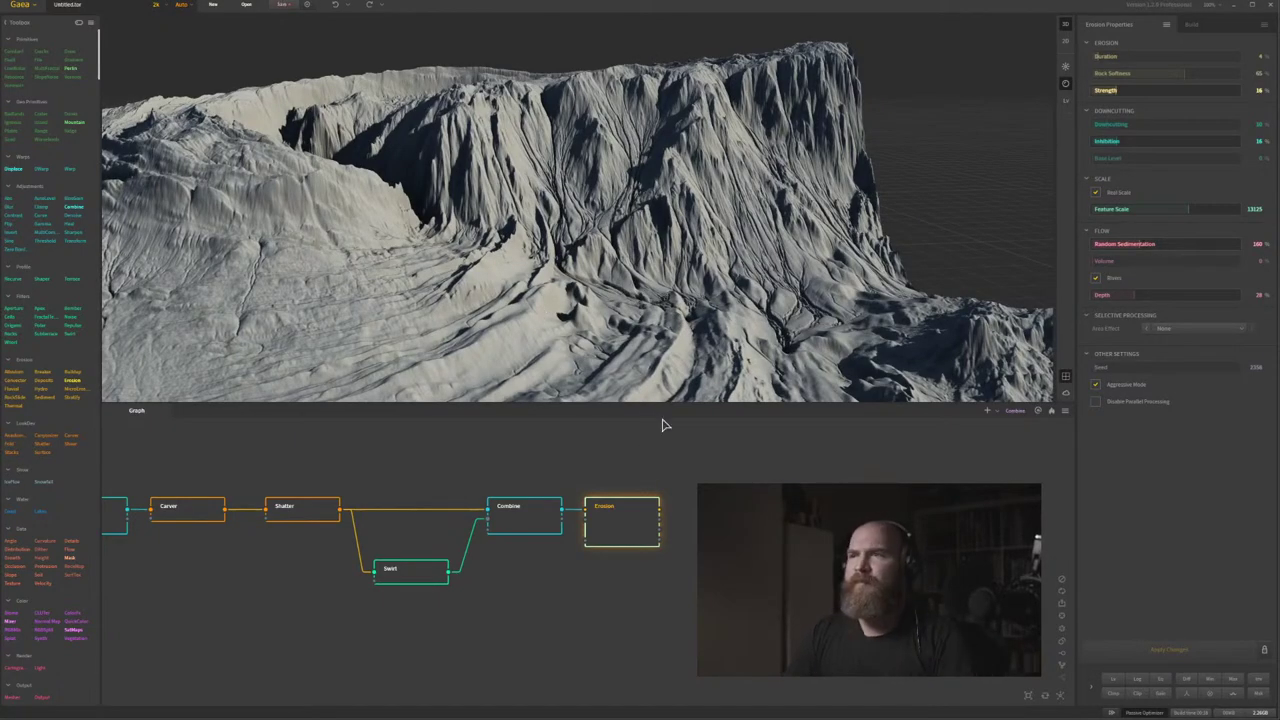
{"action": "mouse_move", "coordinate": [577, 265]}
{"action": "left_mouse_down"}
{"action": "mouse_move", "coordinate": [586, 252]}
{"action": "mouse_move", "coordinate": [558, 271]}
{"action": "mouse_move", "coordinate": [585, 256]}
{"action": "mouse_move", "coordinate": [573, 270]}
{"action": "mouse_move", "coordinate": [584, 286]}
{"action": "left_mouse_up"}
{"action": "scroll", "coordinate": [586, 252], "scroll_direction": "down", "scroll_amount": 3}
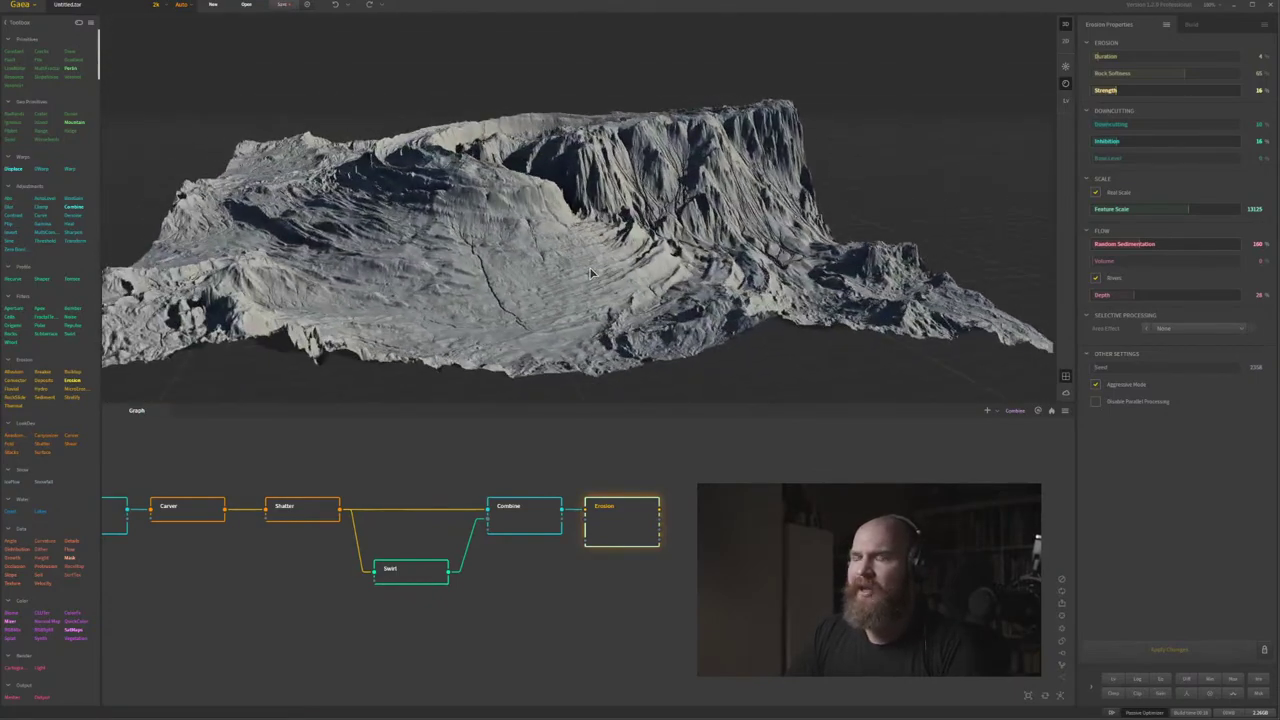
{"action": "middle_click_drag", "start_coordinate": [660, 560], "coordinate": [598, 553]}
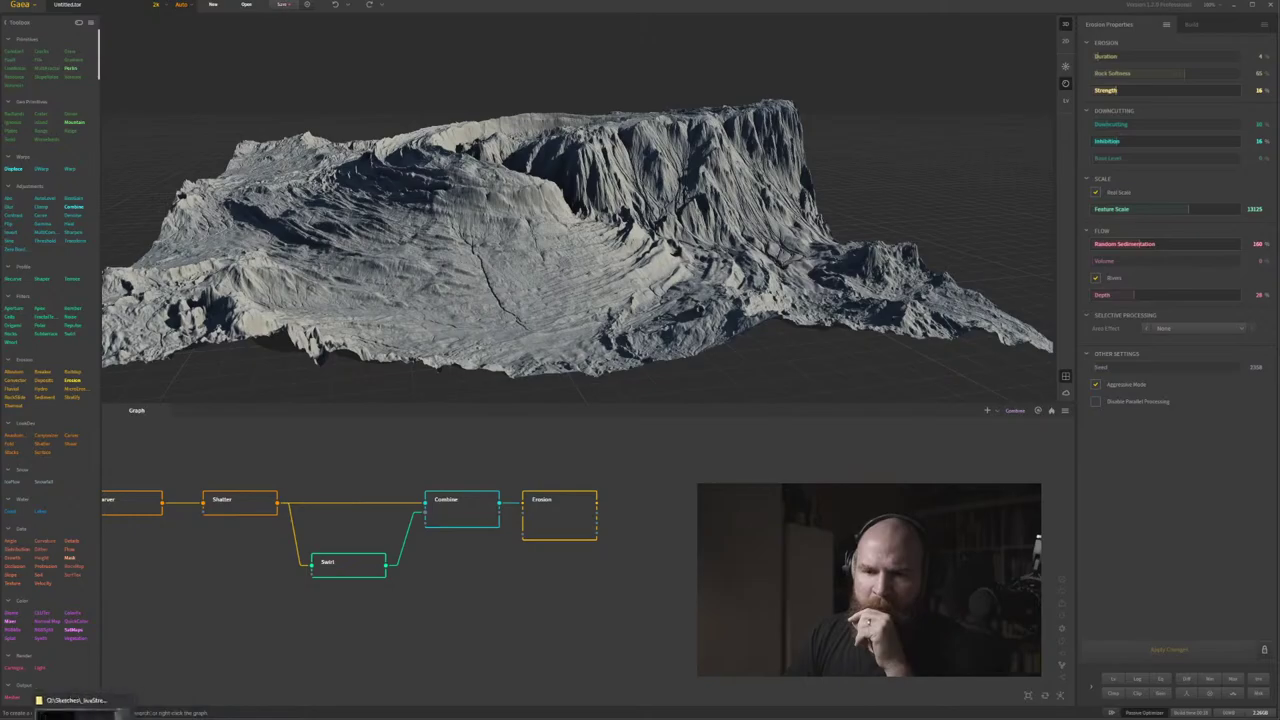
{"action": "left_click", "coordinate": [80, 700]}
{"action": "double_click", "coordinate": [477, 468]}
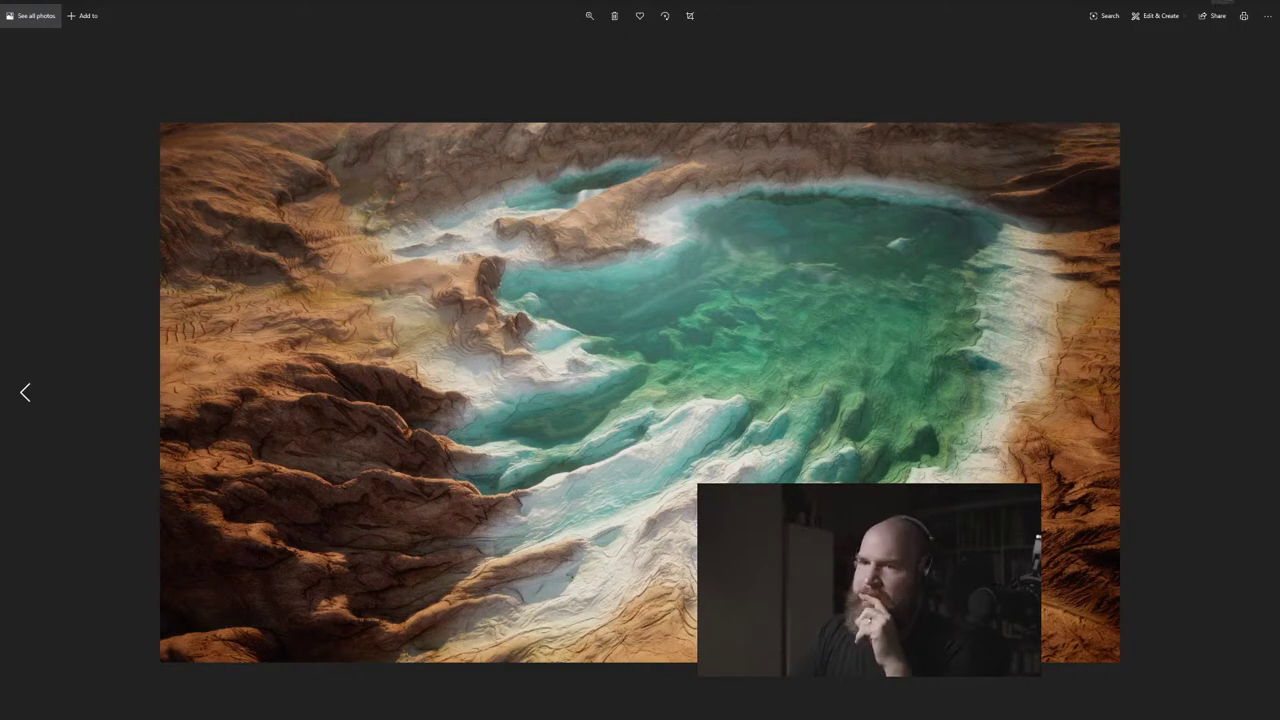
{"action": "left_click", "coordinate": [1240, 4]}
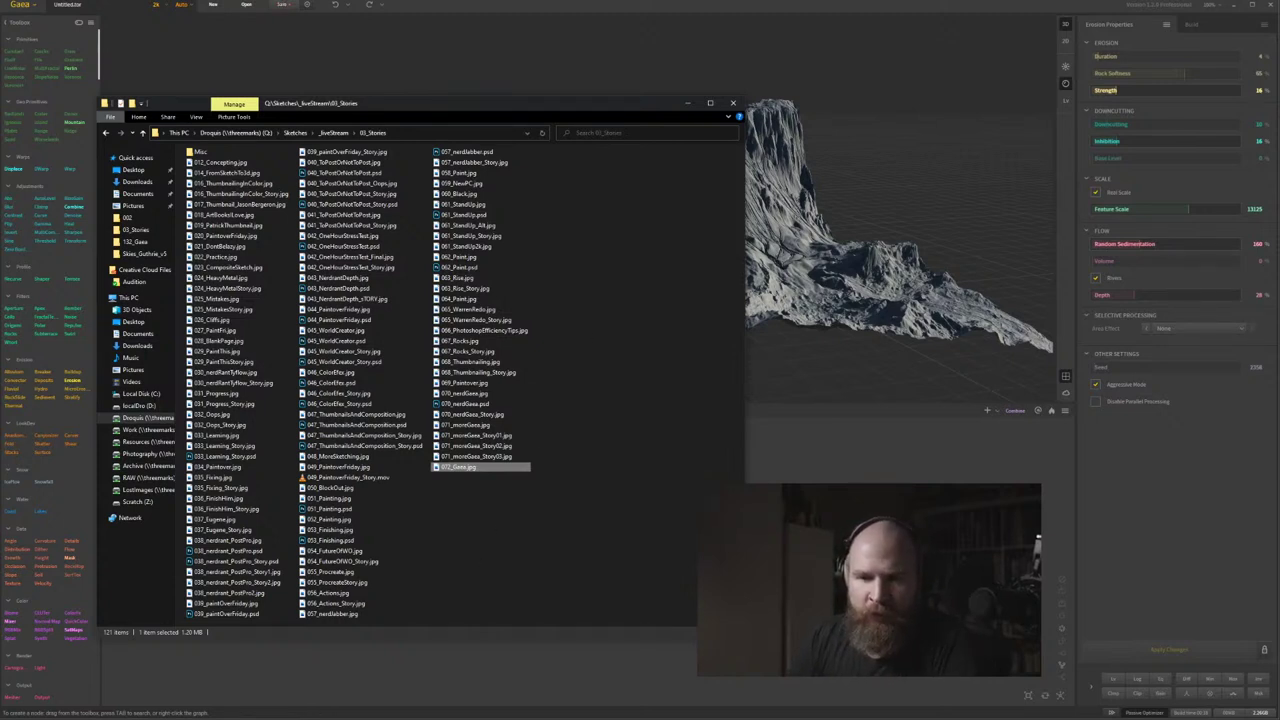
Save the terrain on the Desktop as Wartime in Gaea Terrain format.
{"action": "left_click", "coordinate": [285, 5]}
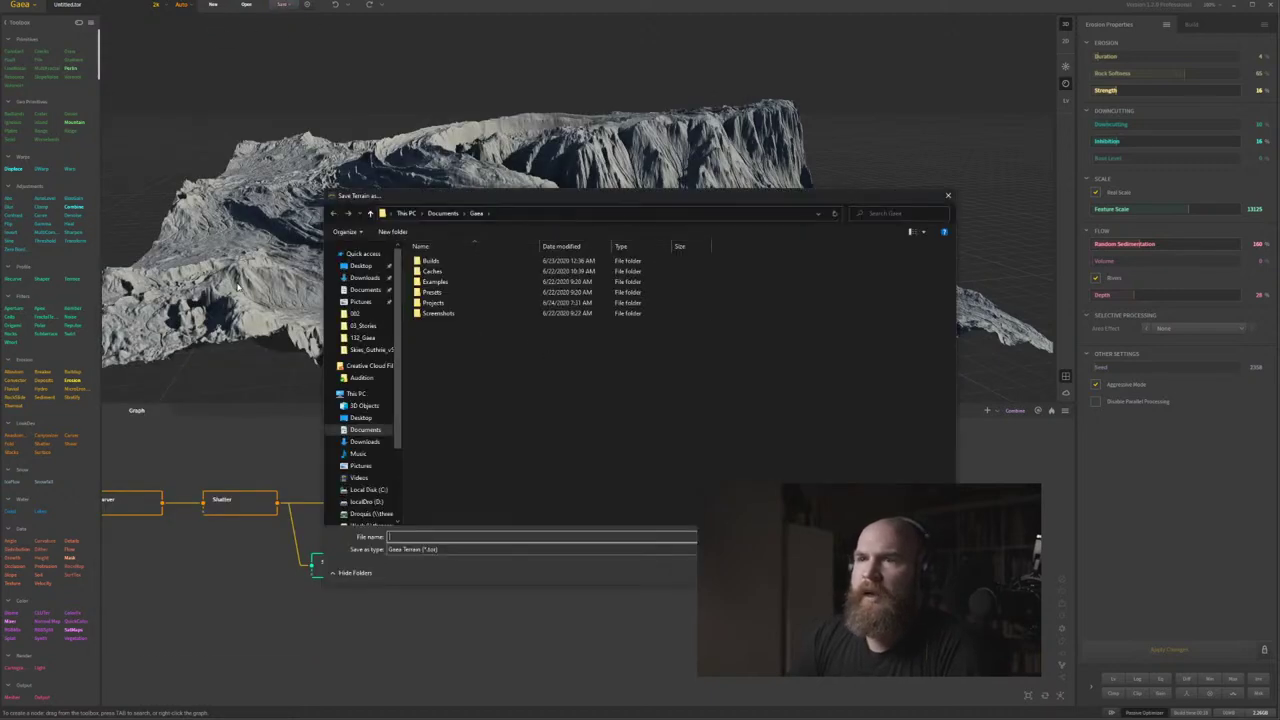
{"action": "left_click", "coordinate": [360, 265]}
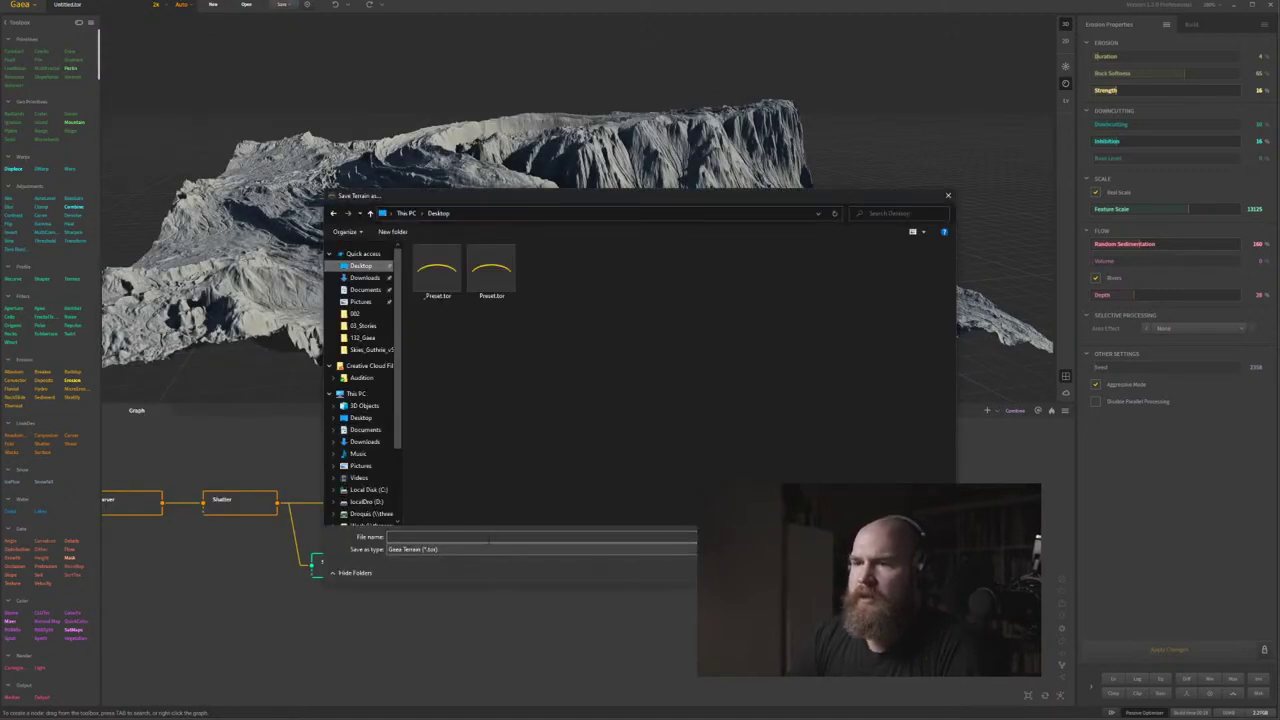
{"action": "type", "text": "W"}
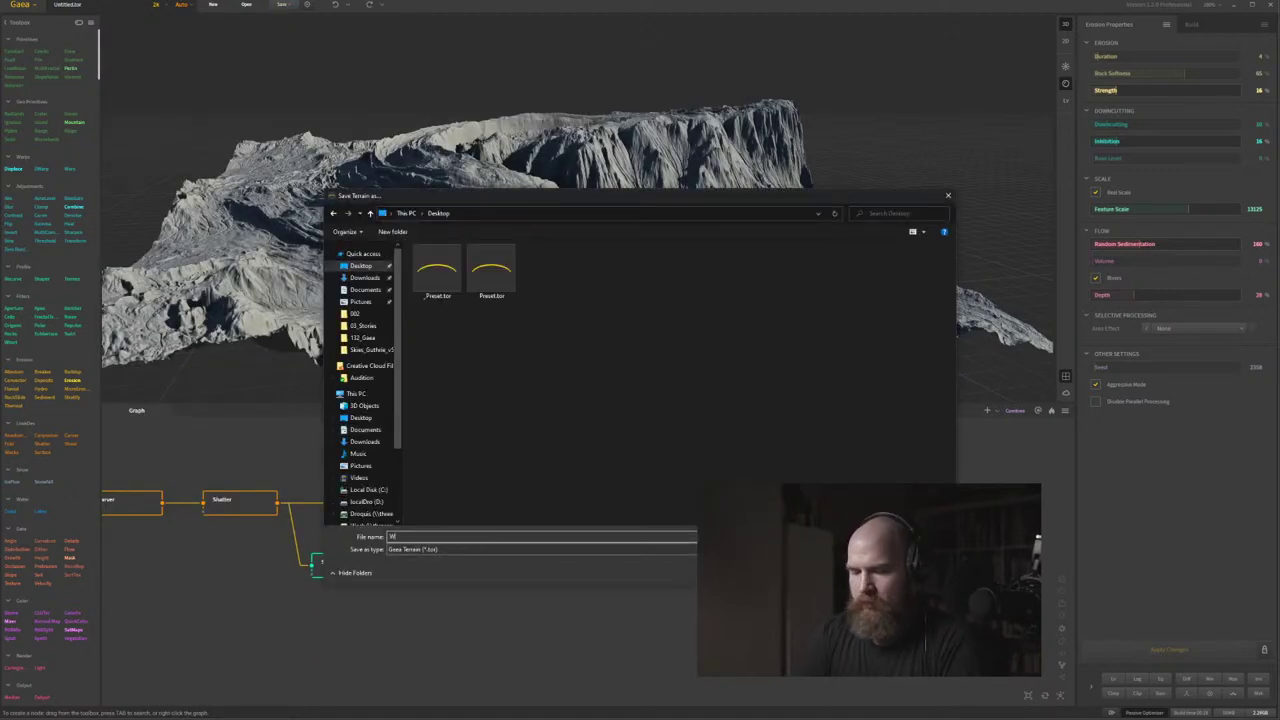
{"action": "type", "text": "artime"}
{"action": "key", "text": "Return"}
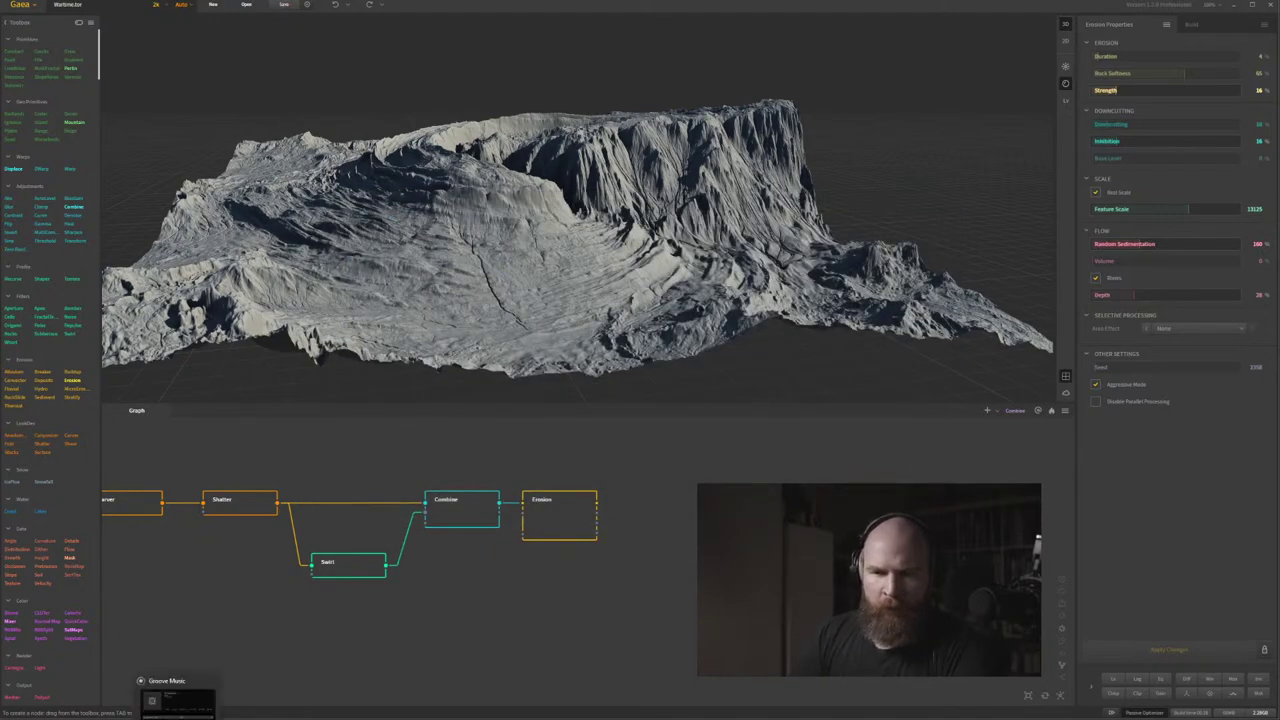
Switch to 3ds Max and select the flat Plane001 beneath the terrain with the green lakes.
{"action": "left_click", "coordinate": [216, 712]}
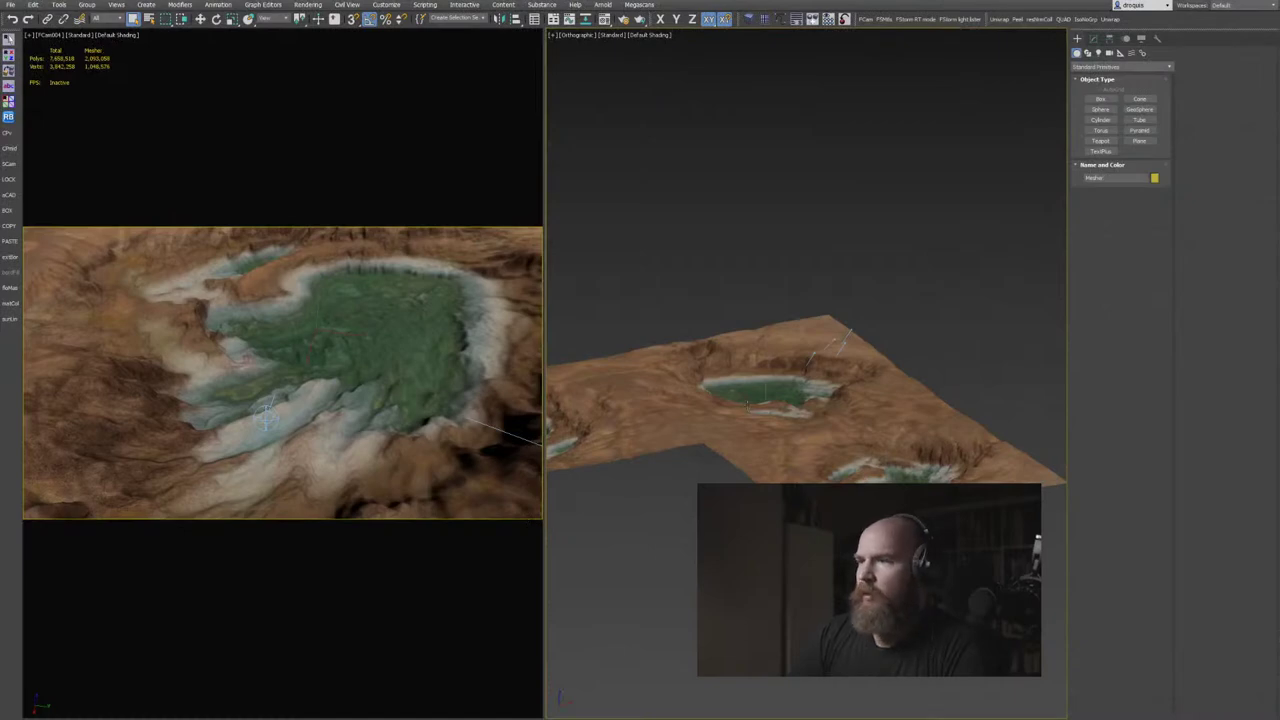
{"action": "middle_click_drag", "start_coordinate": [815, 466], "coordinate": [768, 530], "text": "alt"}
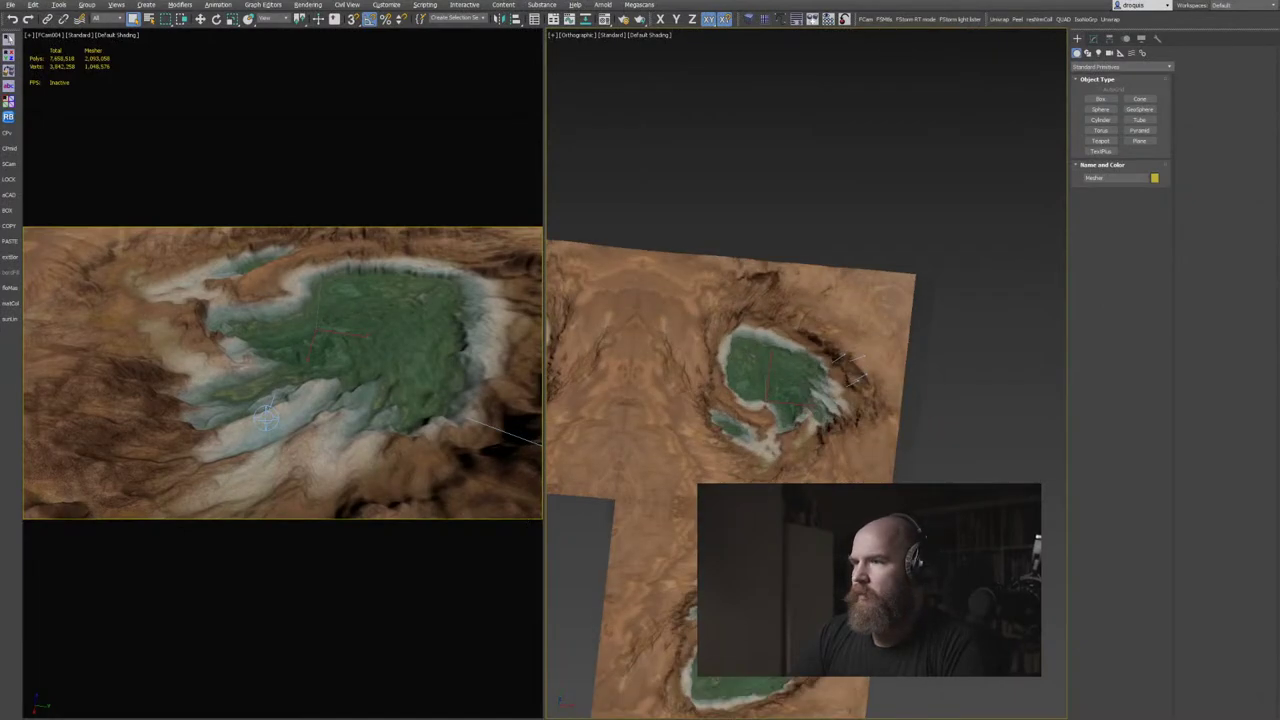
{"action": "scroll", "coordinate": [770, 391], "scroll_direction": "up", "scroll_amount": 4}
{"action": "scroll", "coordinate": [770, 391], "scroll_direction": "down", "scroll_amount": 5}
{"action": "middle_click_drag", "start_coordinate": [771, 391], "coordinate": [790, 355], "text": "alt"}
{"action": "left_click_drag", "start_coordinate": [974, 323], "coordinate": [823, 447]}
{"action": "left_click", "coordinate": [940, 446]}
{"action": "left_click", "coordinate": [940, 394]}
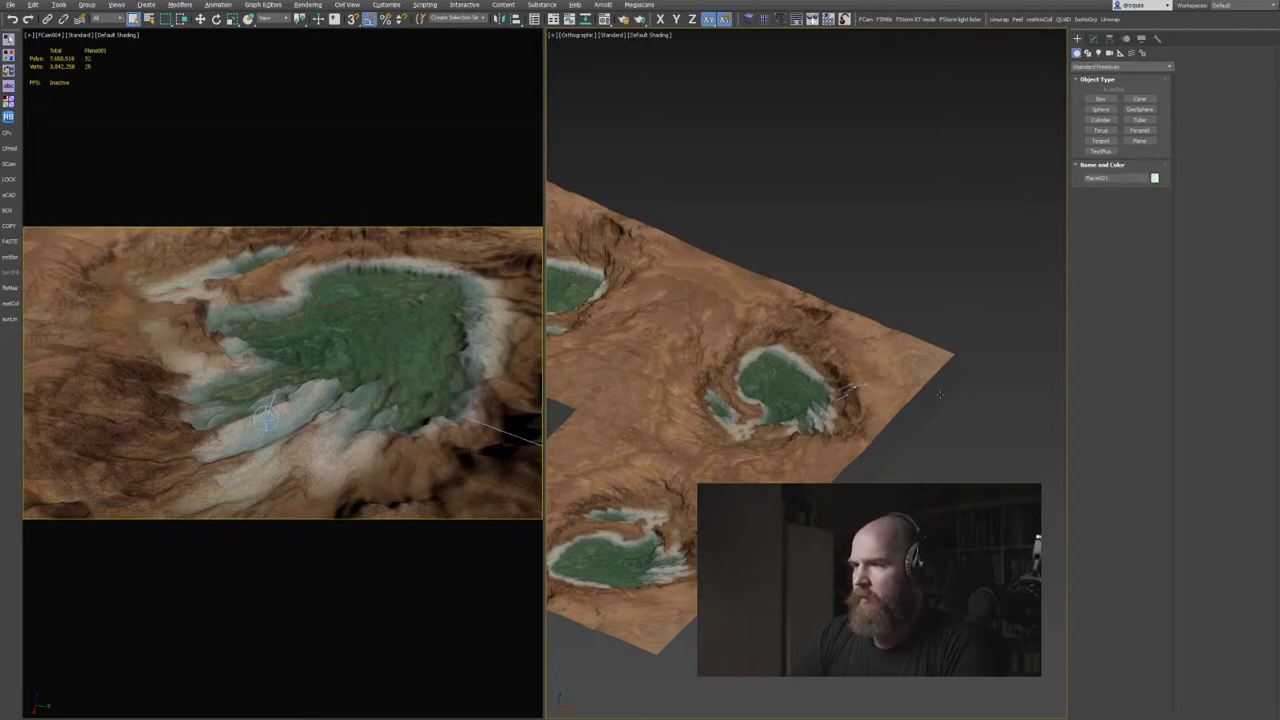
Try isolating the plane on its own, and set the orthographic viewport to wireframe display.
{"action": "key", "text": "alt+q"}
{"action": "key", "text": "5"}
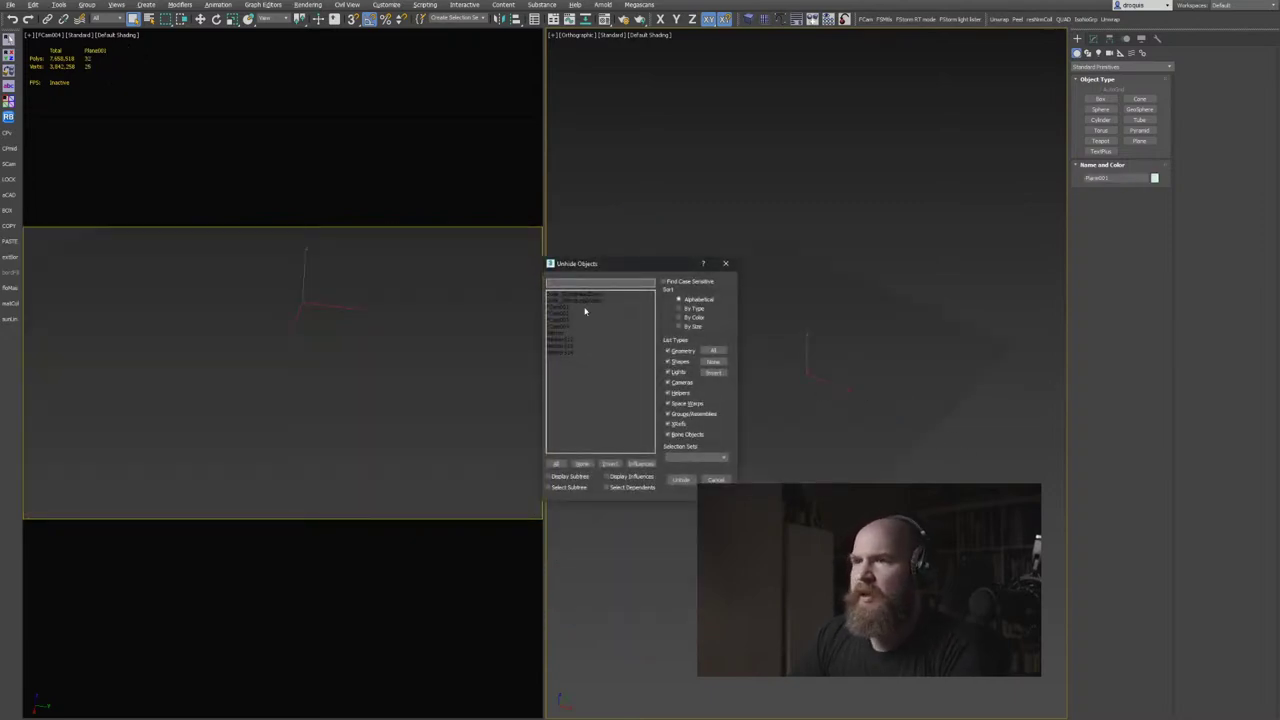
{"action": "left_click", "coordinate": [725, 263]}
{"action": "key", "text": "F3"}
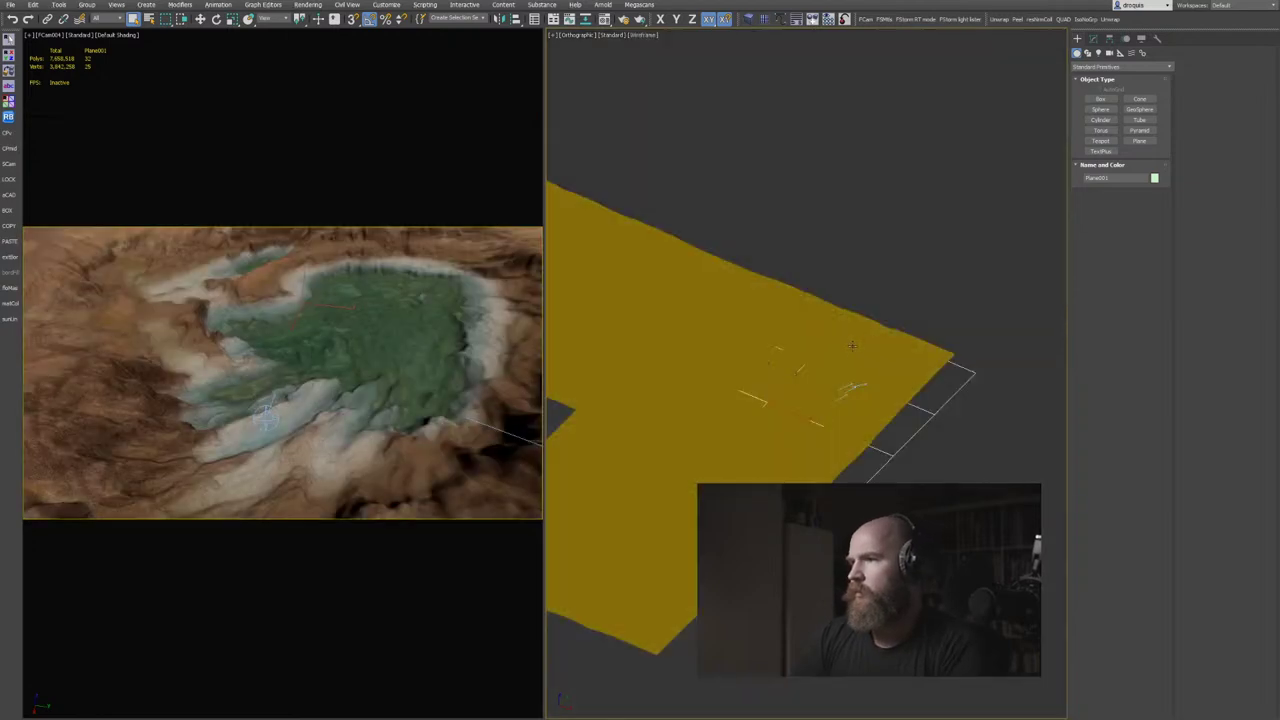
Try isolating the plane together with the last Mesher object in the object list.
{"action": "key", "text": "h"}
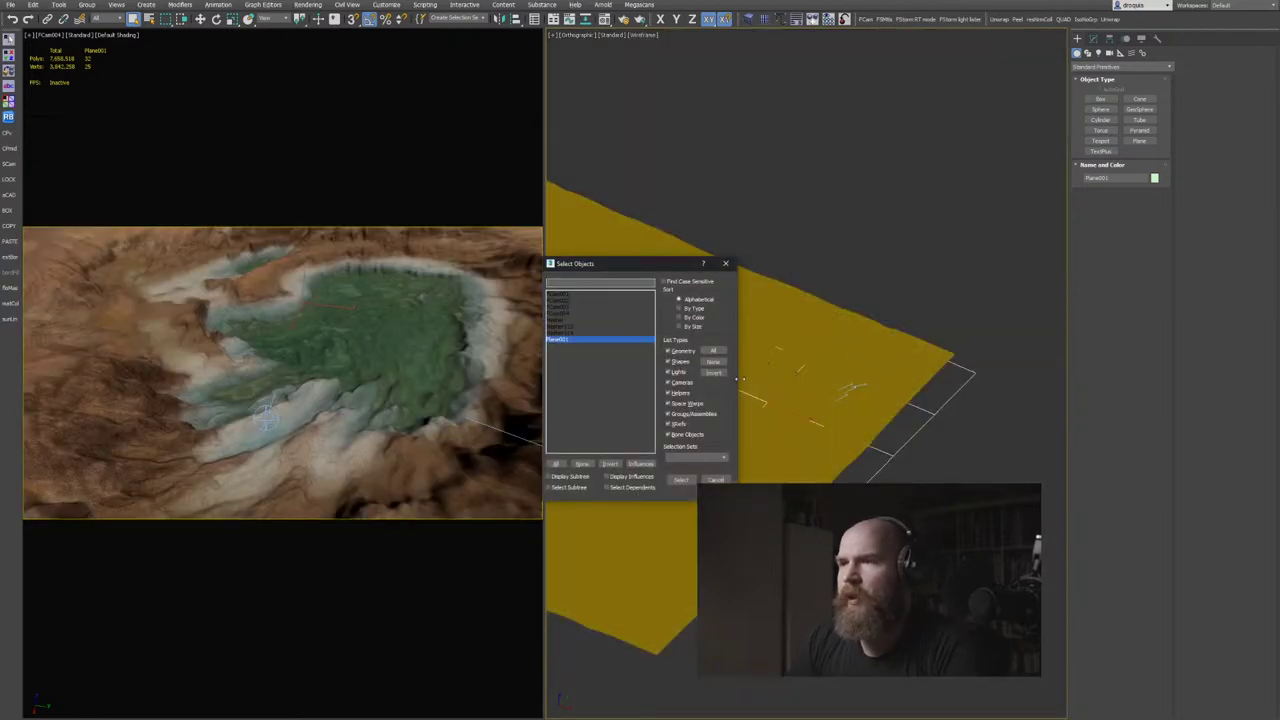
{"action": "left_click", "coordinate": [590, 333], "text": "ctrl"}
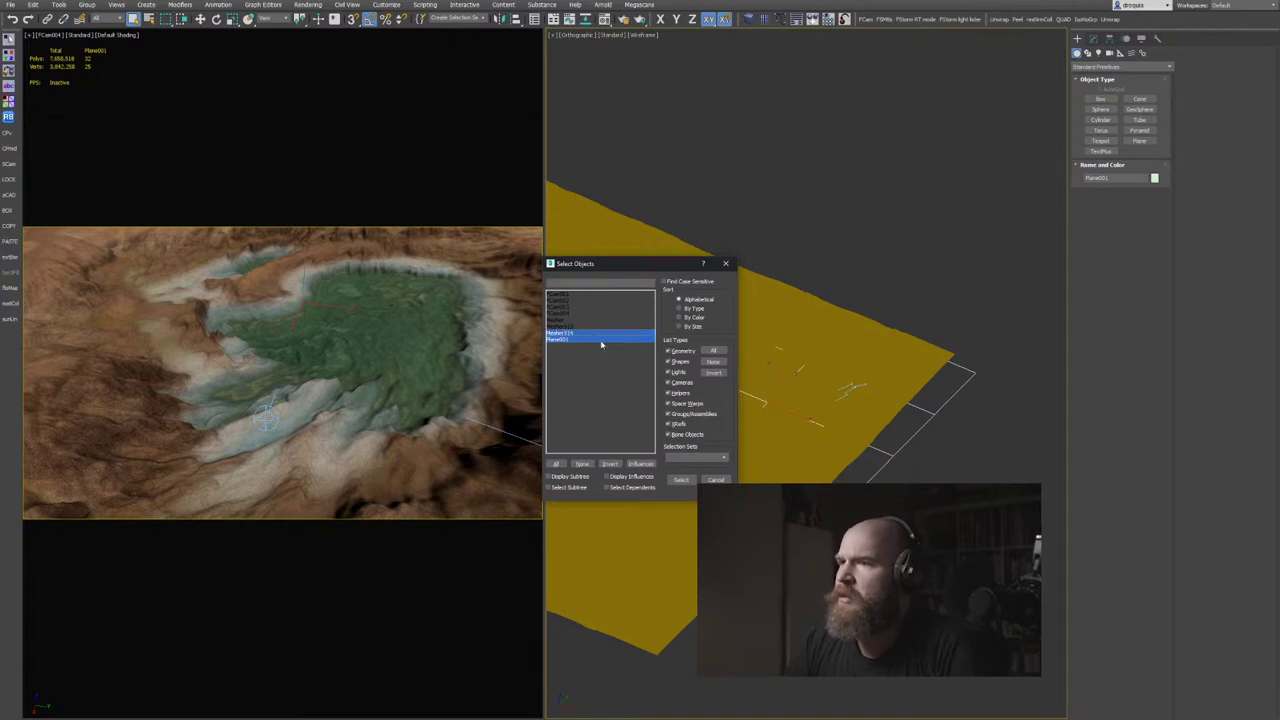
{"action": "left_click", "coordinate": [681, 479]}
{"action": "key", "text": "alt+q"}
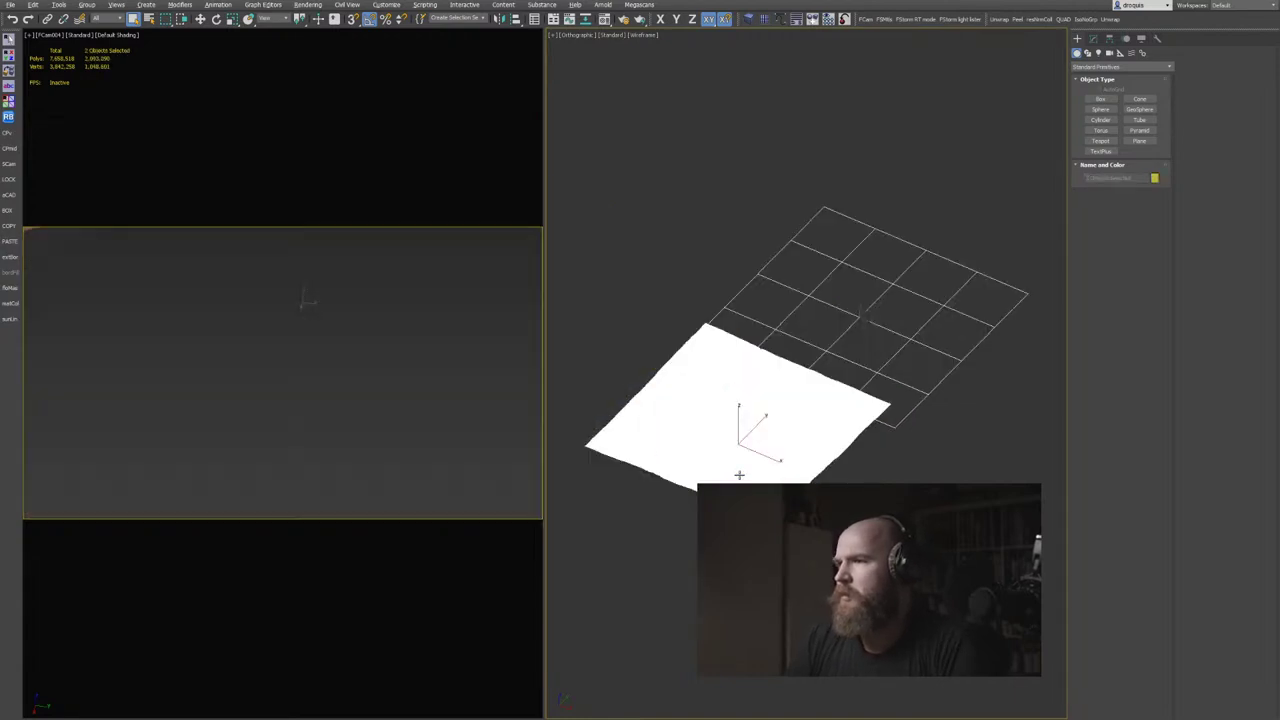
{"action": "key", "text": "alt+q"}
Clear the selection and unhide the hidden Mesher object.
{"action": "left_click", "coordinate": [926, 407]}
{"action": "key", "text": "5"}
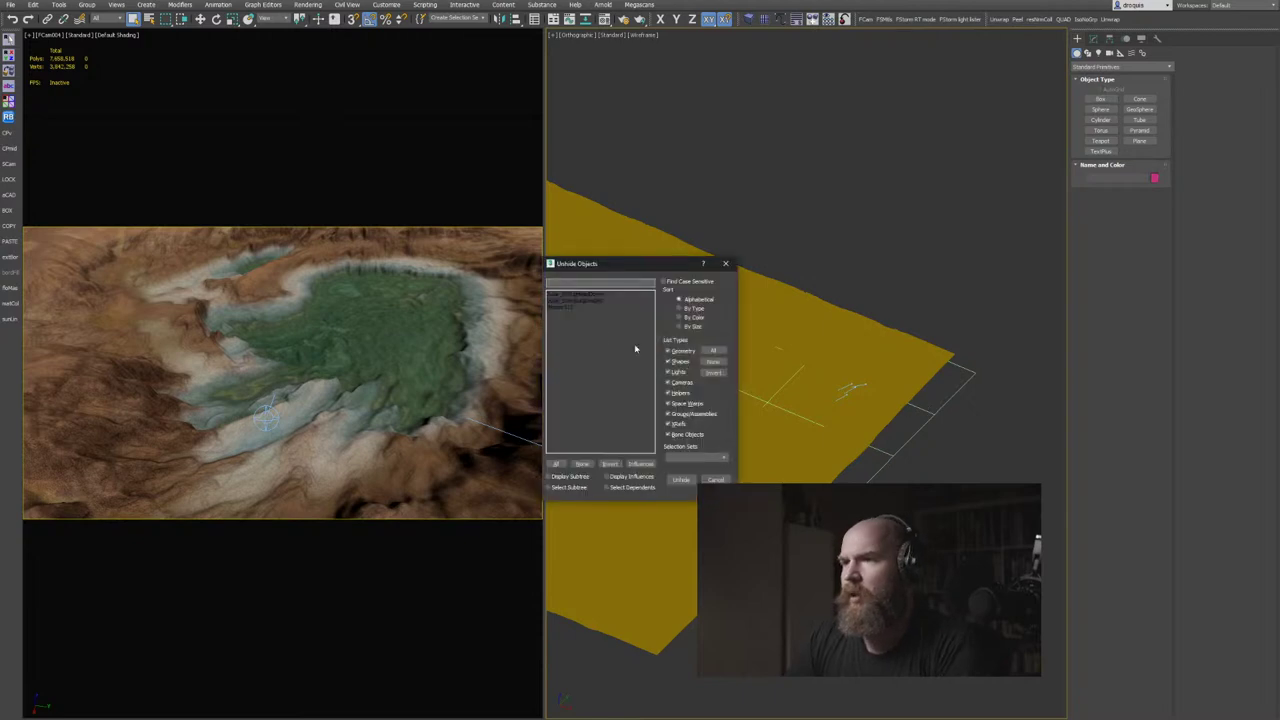
{"action": "double_click", "coordinate": [569, 308]}
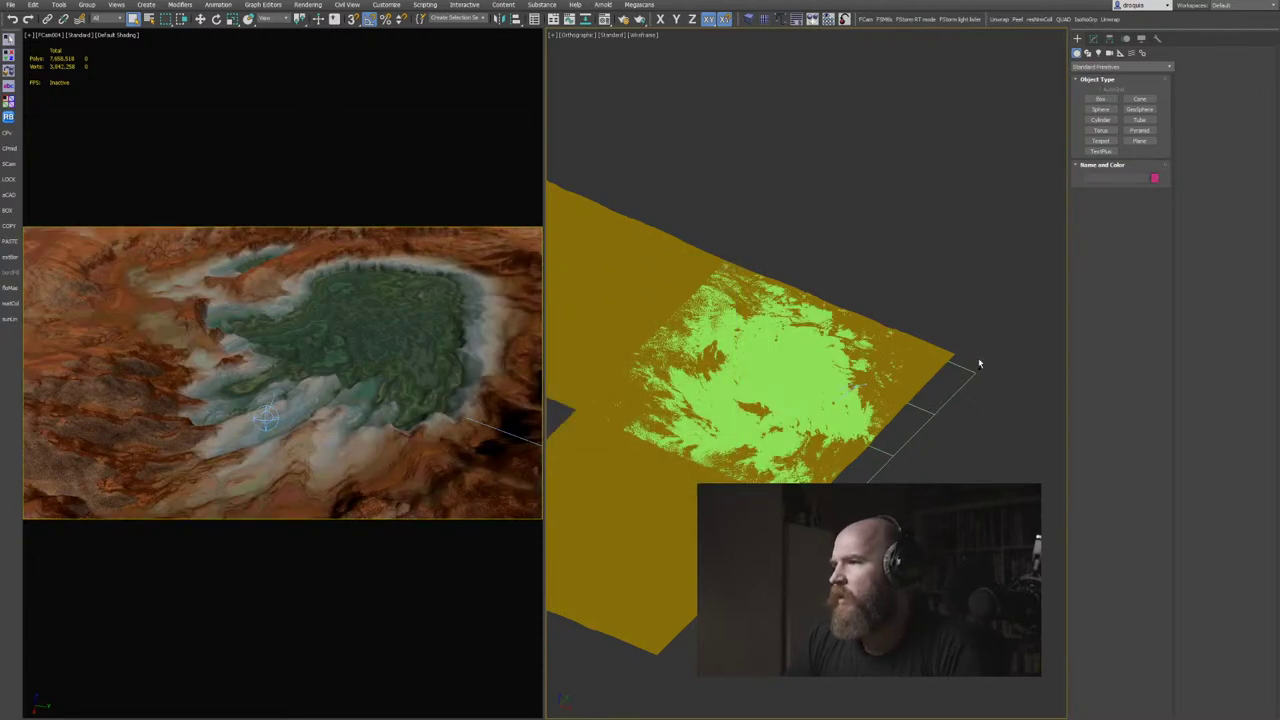
Isolate the newly unhidden Mesher object together with the plane, and set the camera viewport to wireframe display.
{"action": "key", "text": "h"}
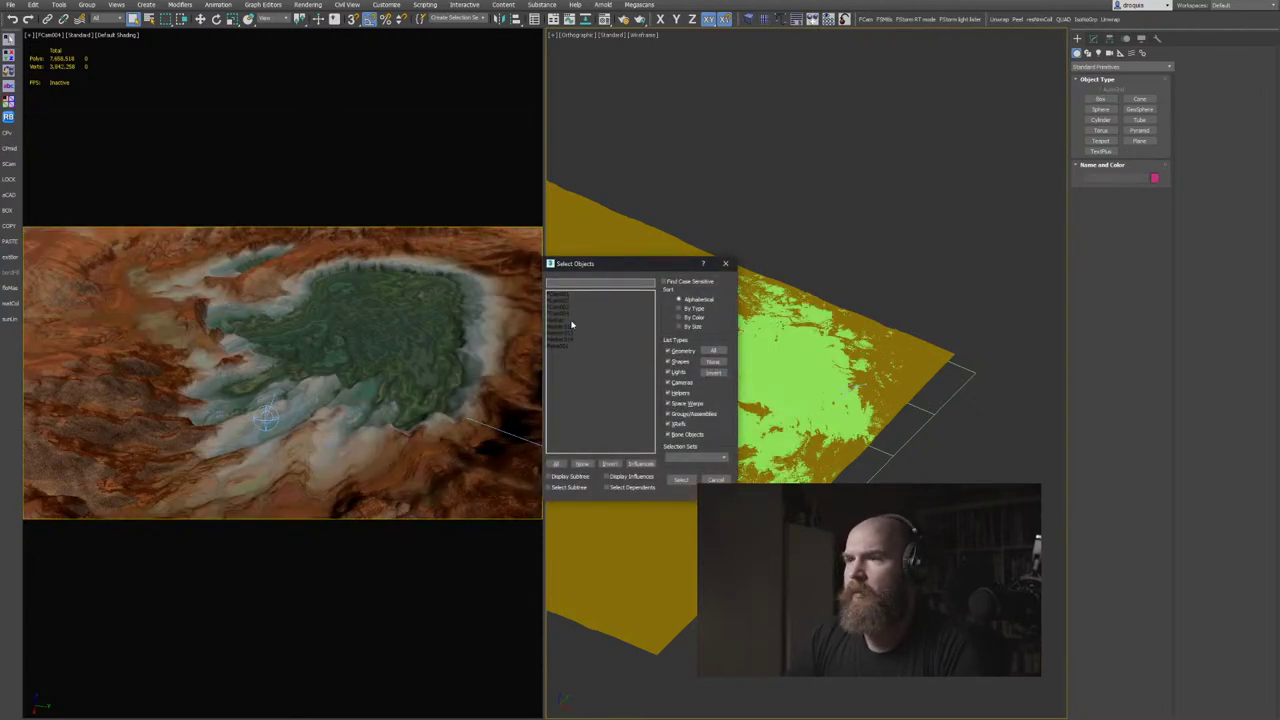
{"action": "left_click", "coordinate": [558, 331]}
{"action": "left_click", "coordinate": [681, 479]}
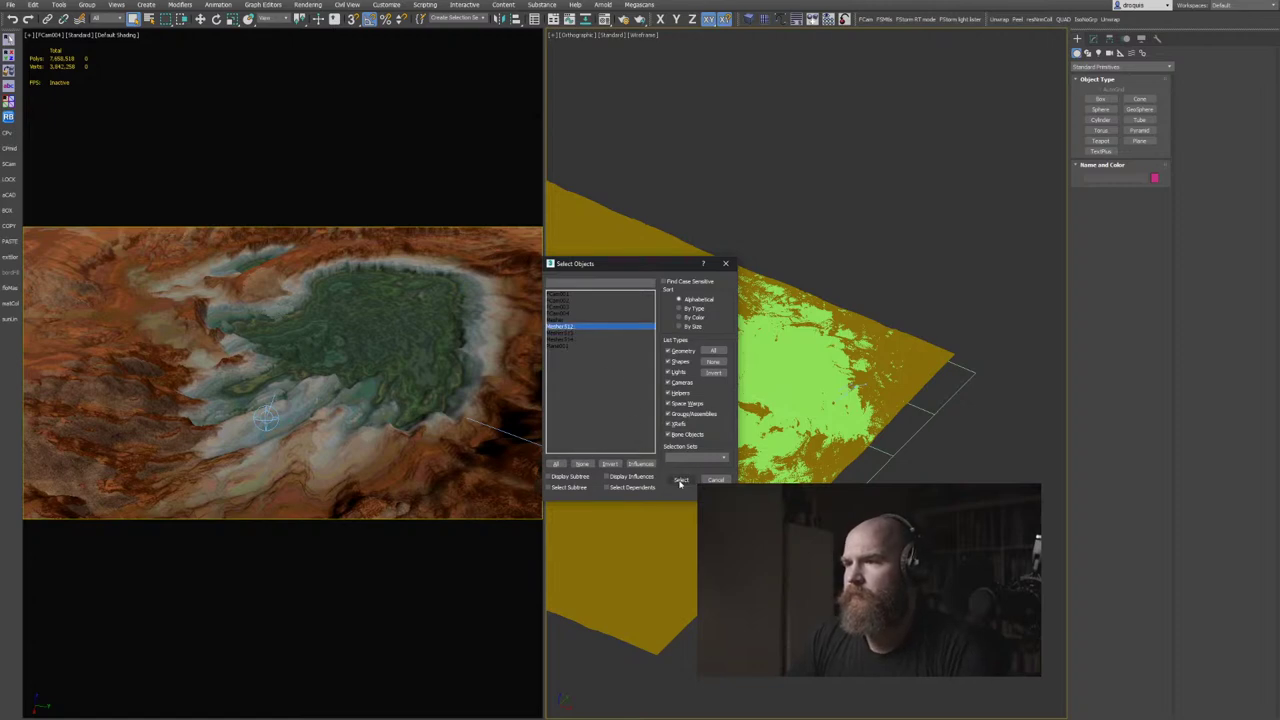
{"action": "left_click", "coordinate": [964, 389], "text": "ctrl"}
{"action": "key", "text": "alt+q"}
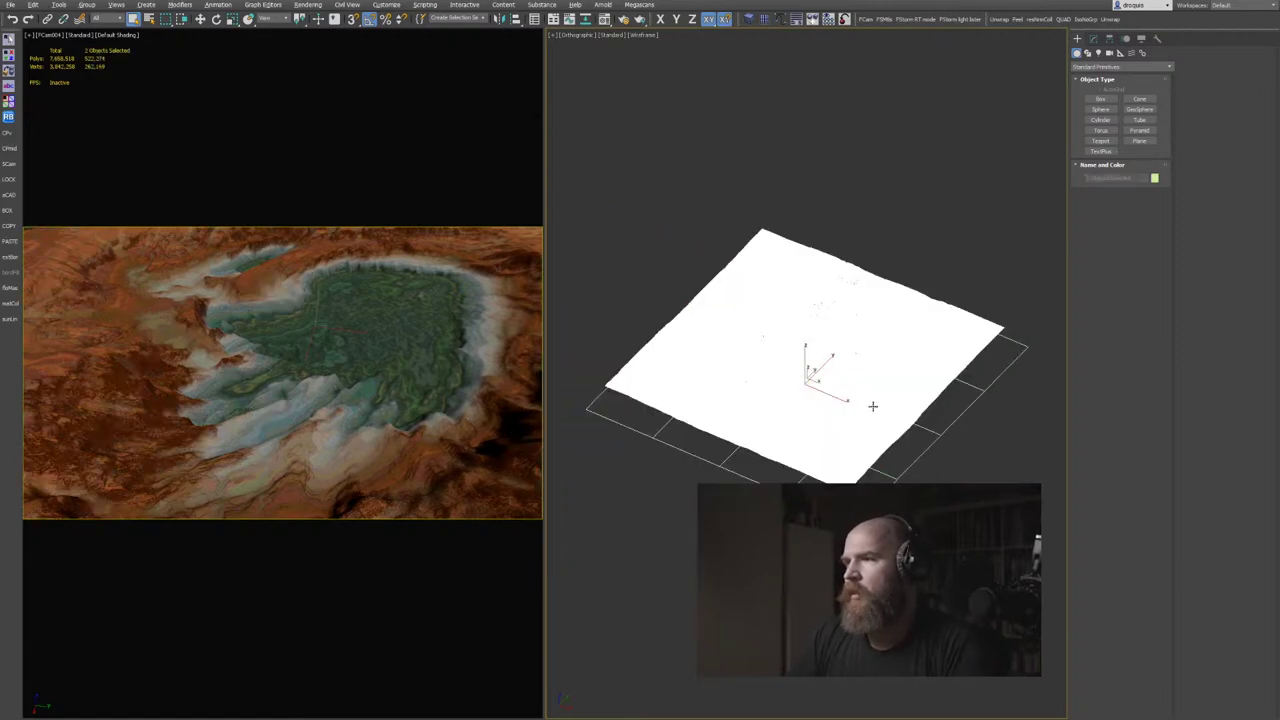
{"action": "left_click", "coordinate": [426, 267]}
{"action": "key", "text": "F3"}
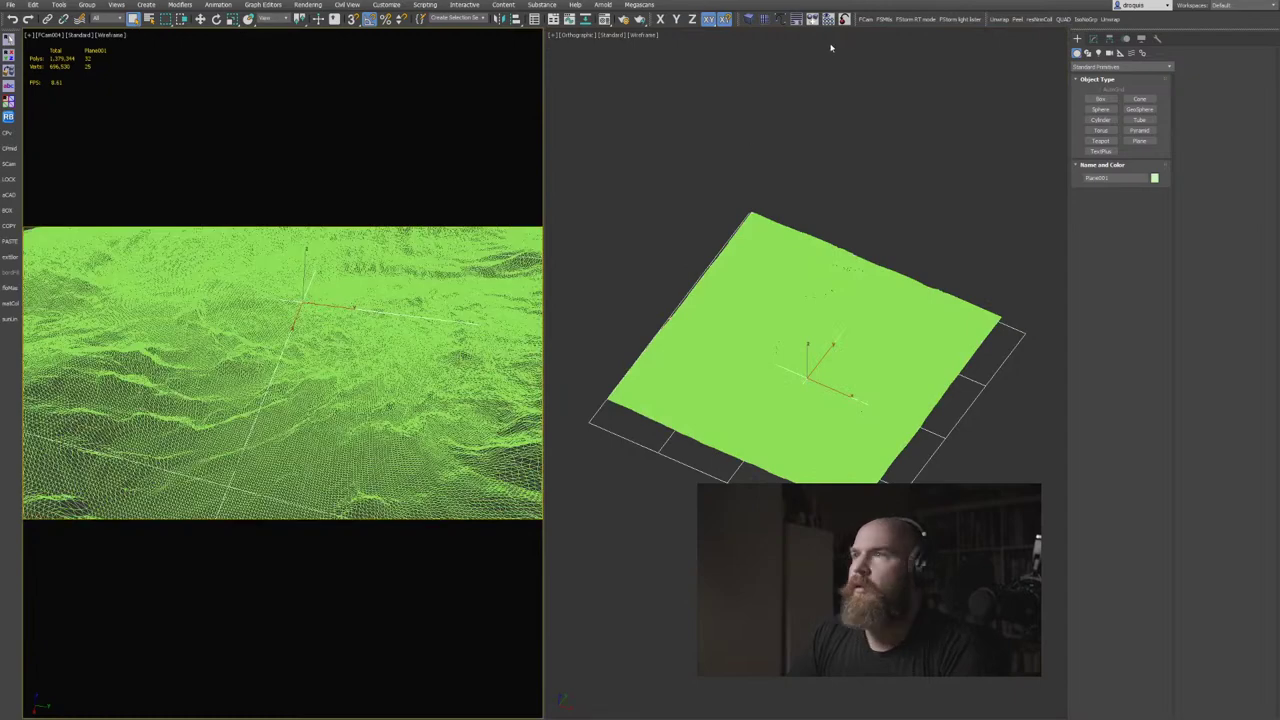
Show the orthographic viewport in default shading and start an FStorm RT render of the terrain camera view.
{"action": "right_click", "coordinate": [831, 49]}
{"action": "key", "text": "F3"}
{"action": "left_click", "coordinate": [916, 19]}
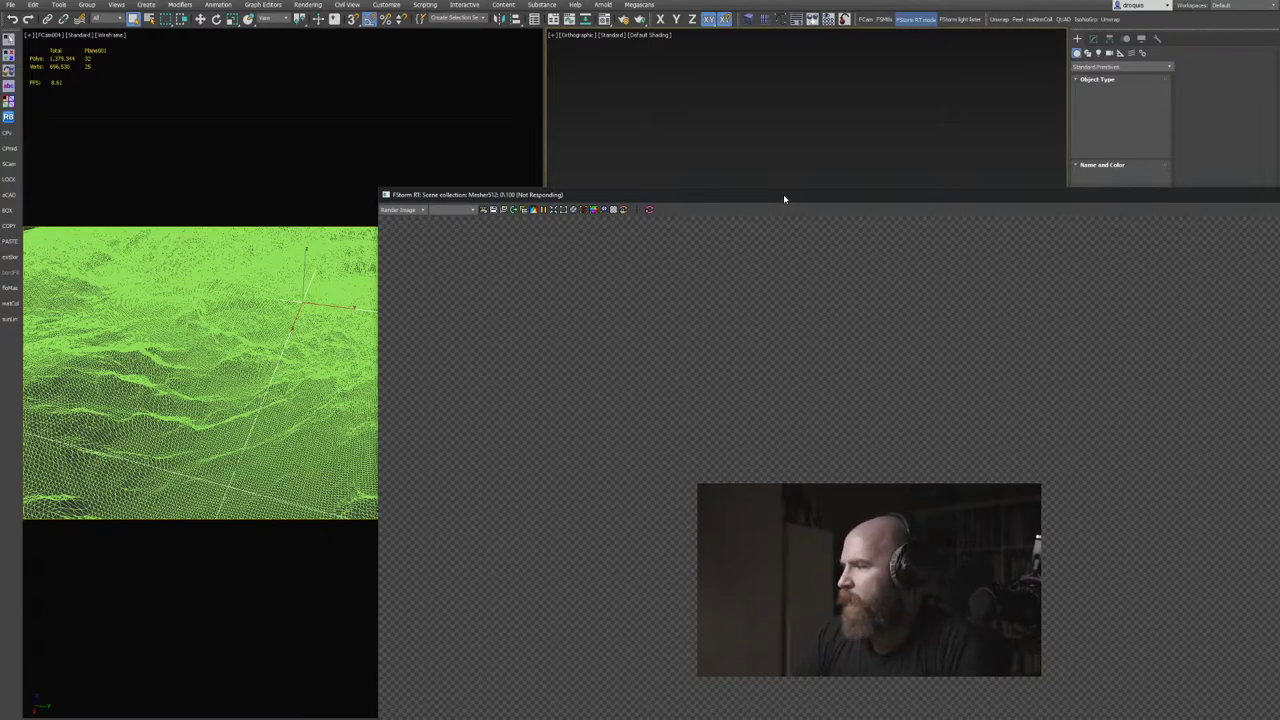
{"action": "left_click_drag", "start_coordinate": [783, 194], "coordinate": [516, 62]}
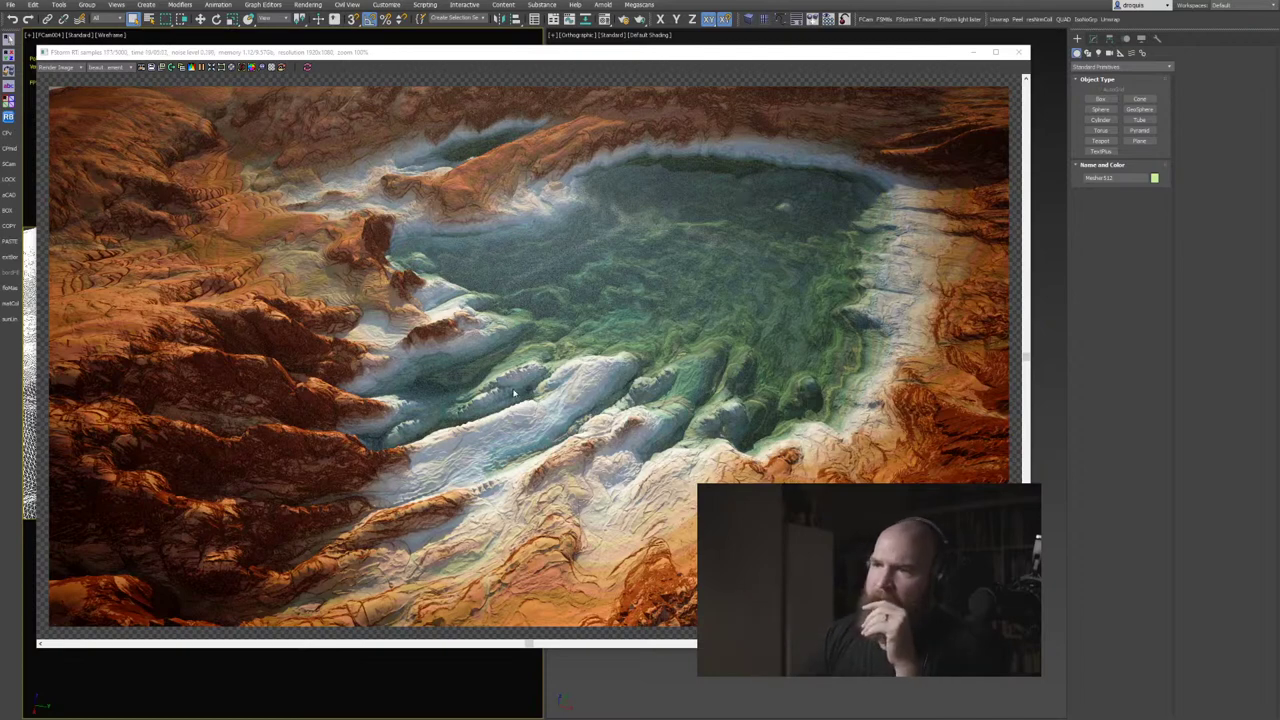
Inspect the white ridges in the pool up close and display the terrain mesh's FStormDisplacement parameters.
{"action": "scroll", "coordinate": [515, 393], "scroll_direction": "up", "scroll_amount": 5}
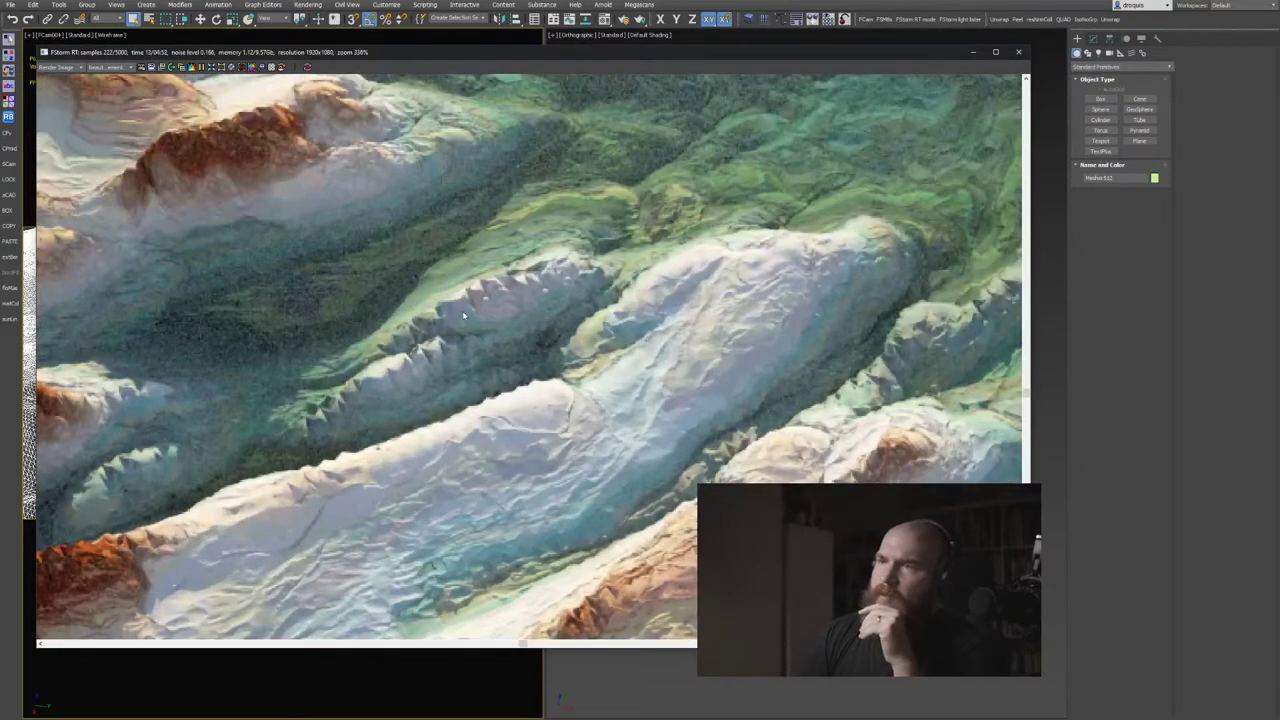
{"action": "left_click_drag", "start_coordinate": [555, 55], "coordinate": [519, 468]}
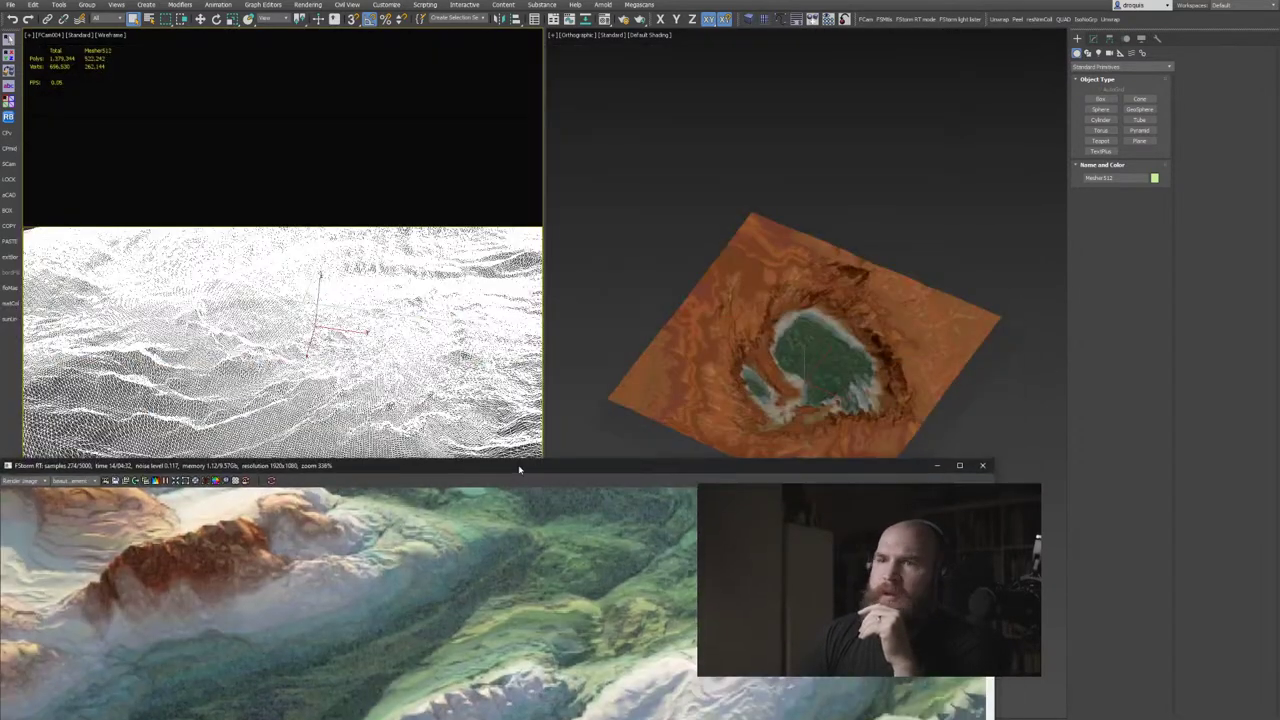
{"action": "left_click", "coordinate": [1094, 39]}
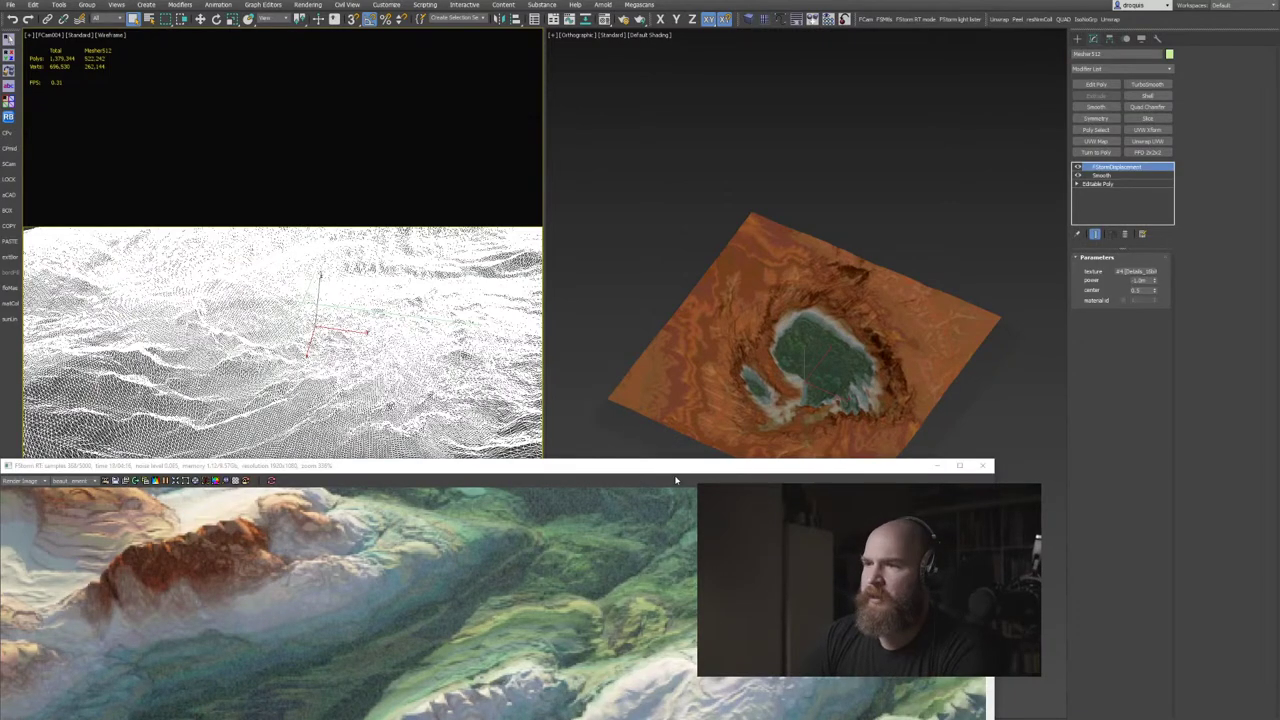
{"action": "left_click_drag", "start_coordinate": [676, 481], "coordinate": [749, 218]}
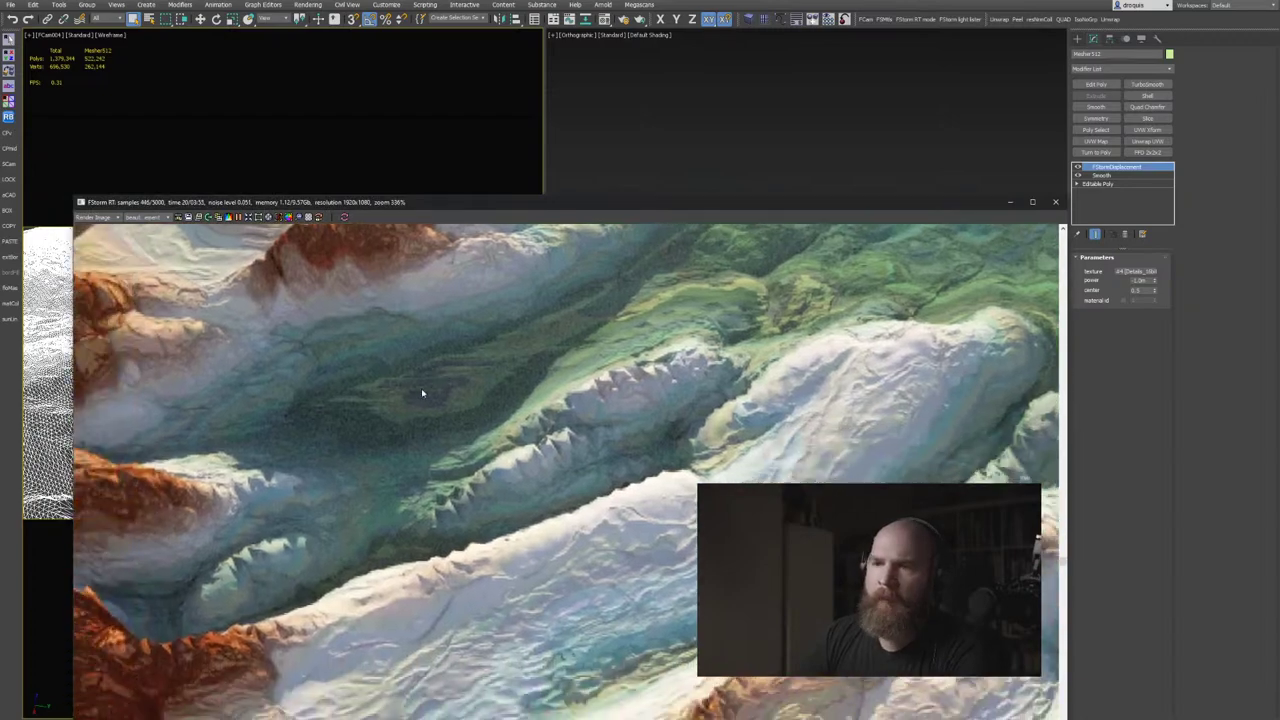
Examine the fine displacement detail on the orange rock slopes in the camera render.
{"action": "scroll", "coordinate": [421, 393], "scroll_direction": "down", "scroll_amount": 5}
{"action": "middle_click_drag", "start_coordinate": [440, 479], "coordinate": [540, 500]}
{"action": "scroll", "coordinate": [300, 380], "scroll_direction": "up", "scroll_amount": 4}
{"action": "middle_click_drag", "start_coordinate": [200, 330], "coordinate": [398, 481]}
{"action": "scroll", "coordinate": [340, 405], "scroll_direction": "up", "scroll_amount": 1}
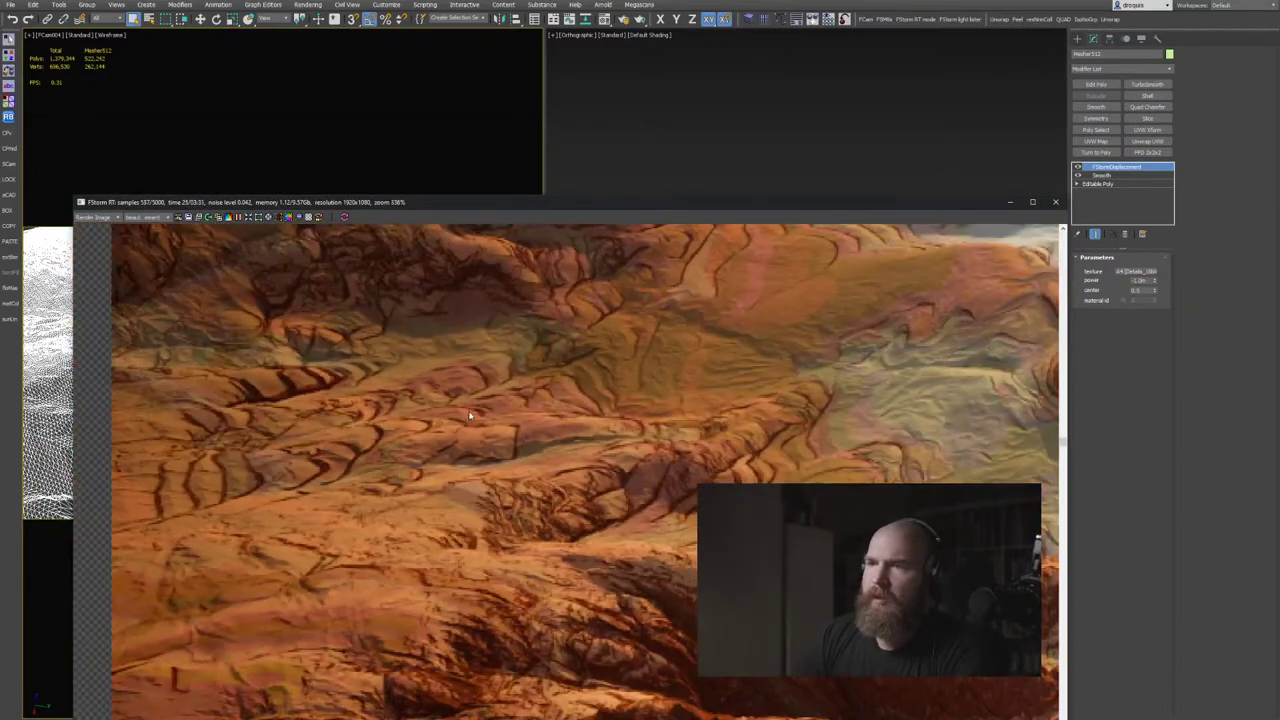
{"action": "middle_click_drag", "start_coordinate": [515, 628], "coordinate": [471, 527]}
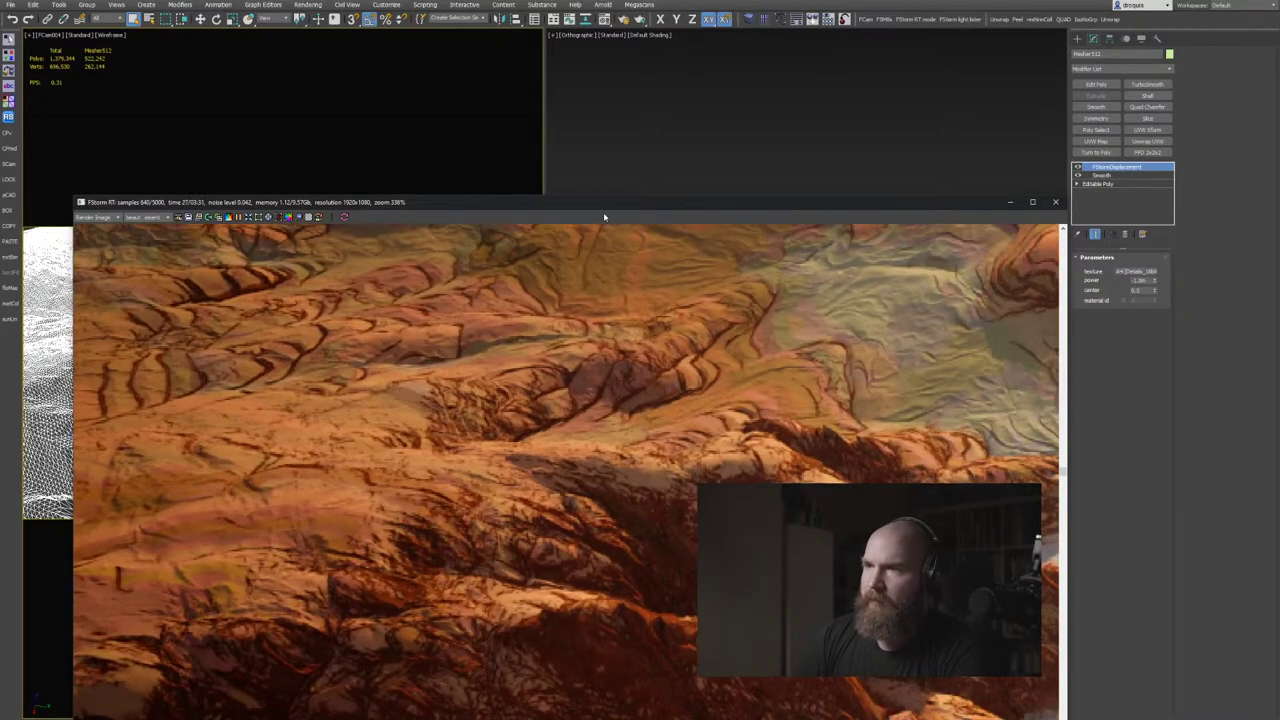
{"action": "left_click_drag", "start_coordinate": [603, 213], "coordinate": [778, 55]}
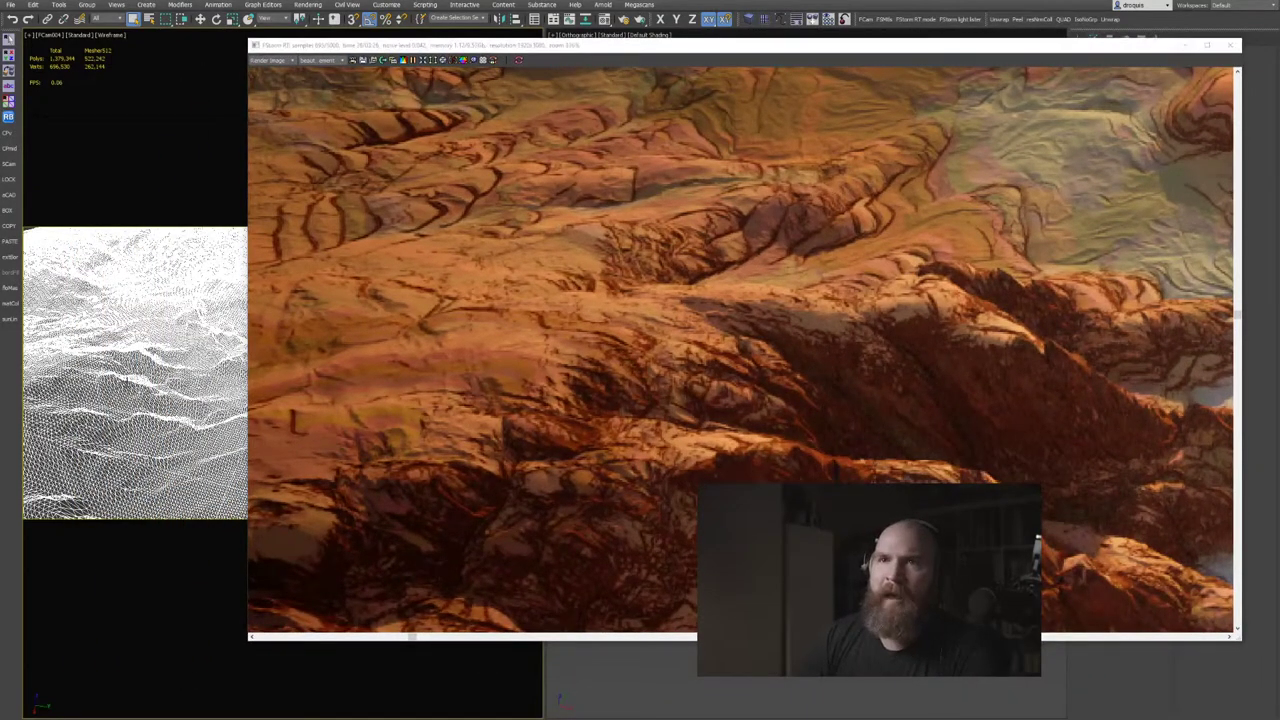
Switch the camera viewport to perspective and reframe it on a closer part of the terrain.
{"action": "key", "text": "p"}
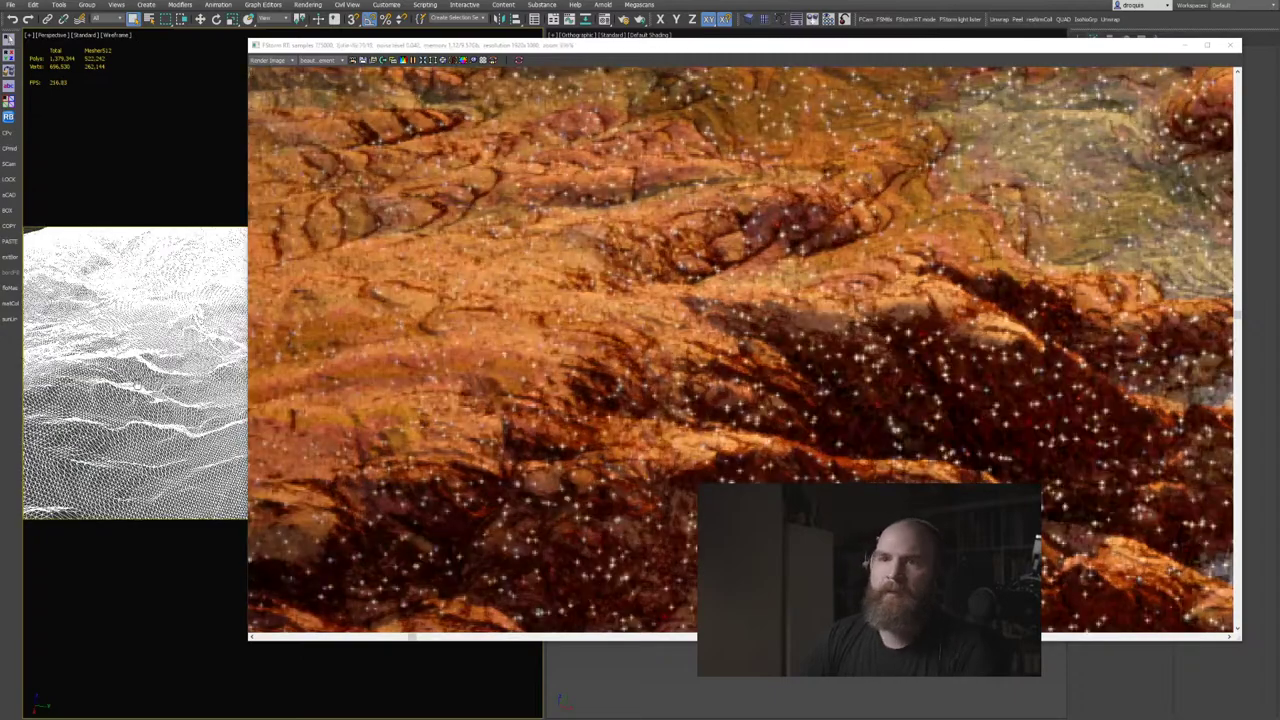
{"action": "scroll", "coordinate": [136, 384], "scroll_direction": "up", "scroll_amount": 8}
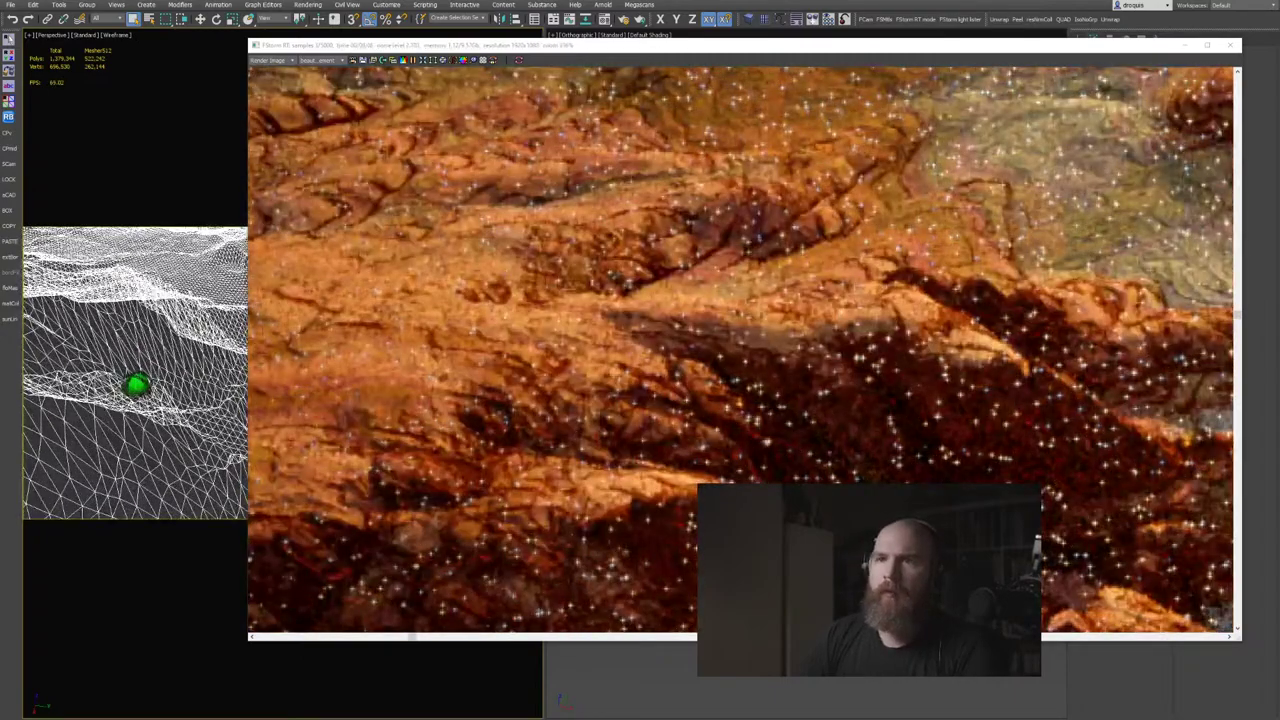
{"action": "scroll", "coordinate": [136, 384], "scroll_direction": "down", "scroll_amount": 6}
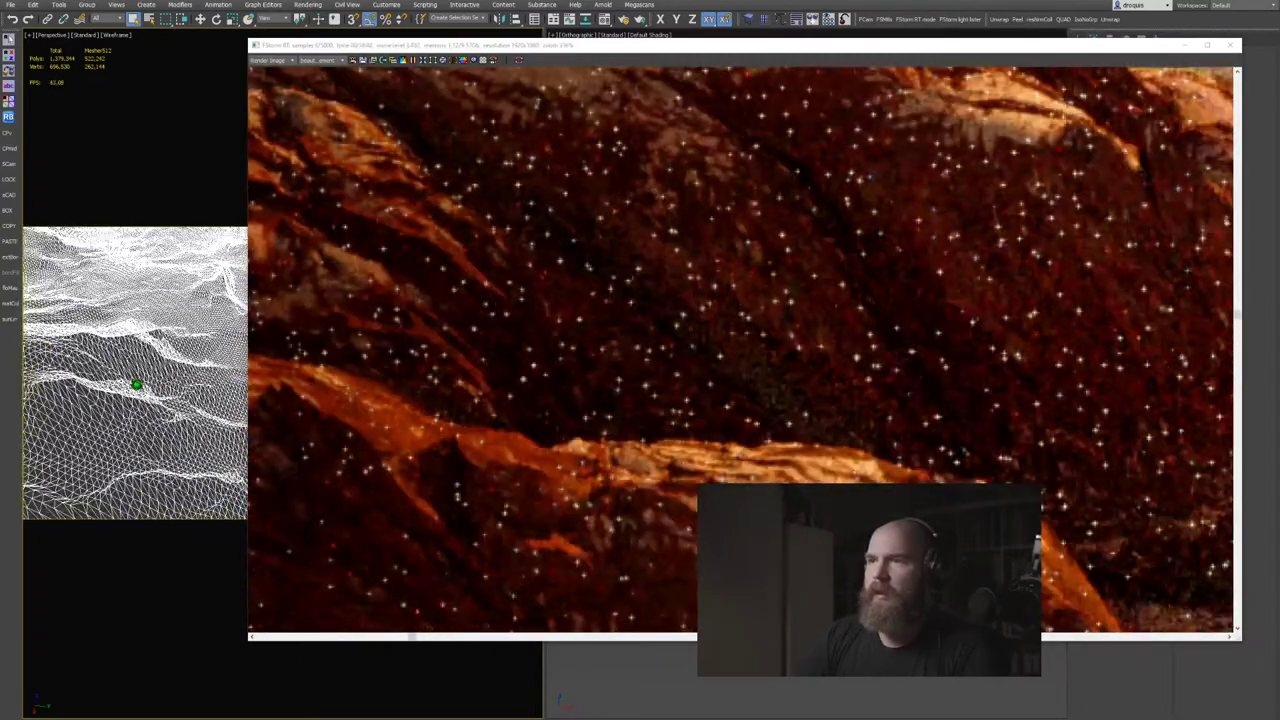
{"action": "scroll", "coordinate": [136, 384], "scroll_direction": "down", "scroll_amount": 6}
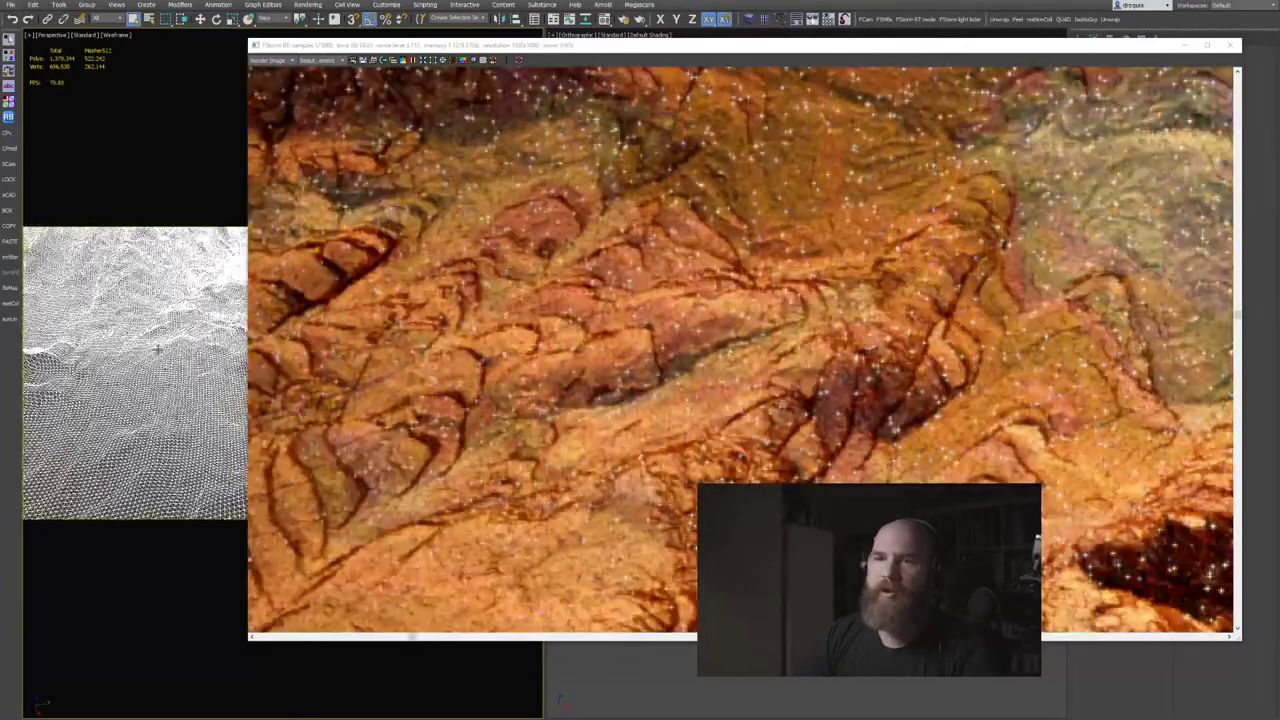
Examine the displaced rock layers and ridges across the close-up perspective render.
{"action": "scroll", "coordinate": [600, 280], "scroll_direction": "down", "scroll_amount": 2}
{"action": "middle_click_drag", "start_coordinate": [585, 270], "coordinate": [760, 419]}
{"action": "scroll", "coordinate": [759, 420], "scroll_direction": "up", "scroll_amount": 5}
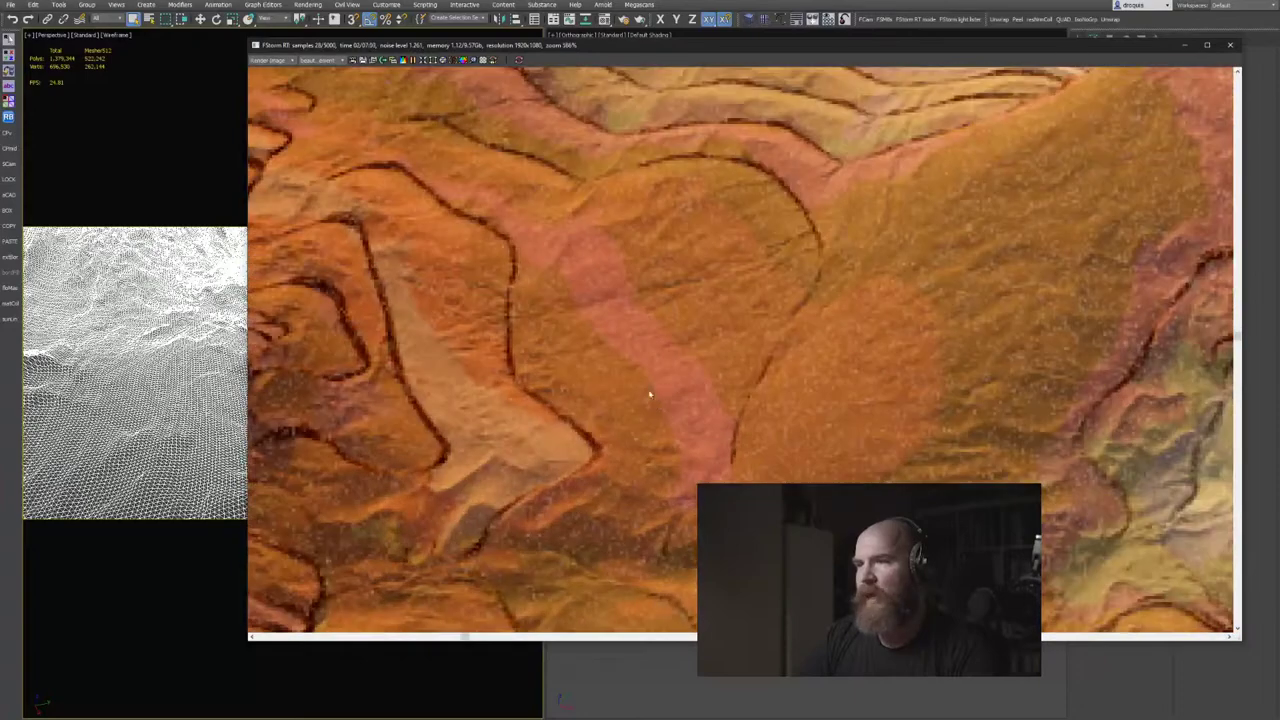
{"action": "middle_click_drag", "start_coordinate": [702, 365], "coordinate": [637, 406]}
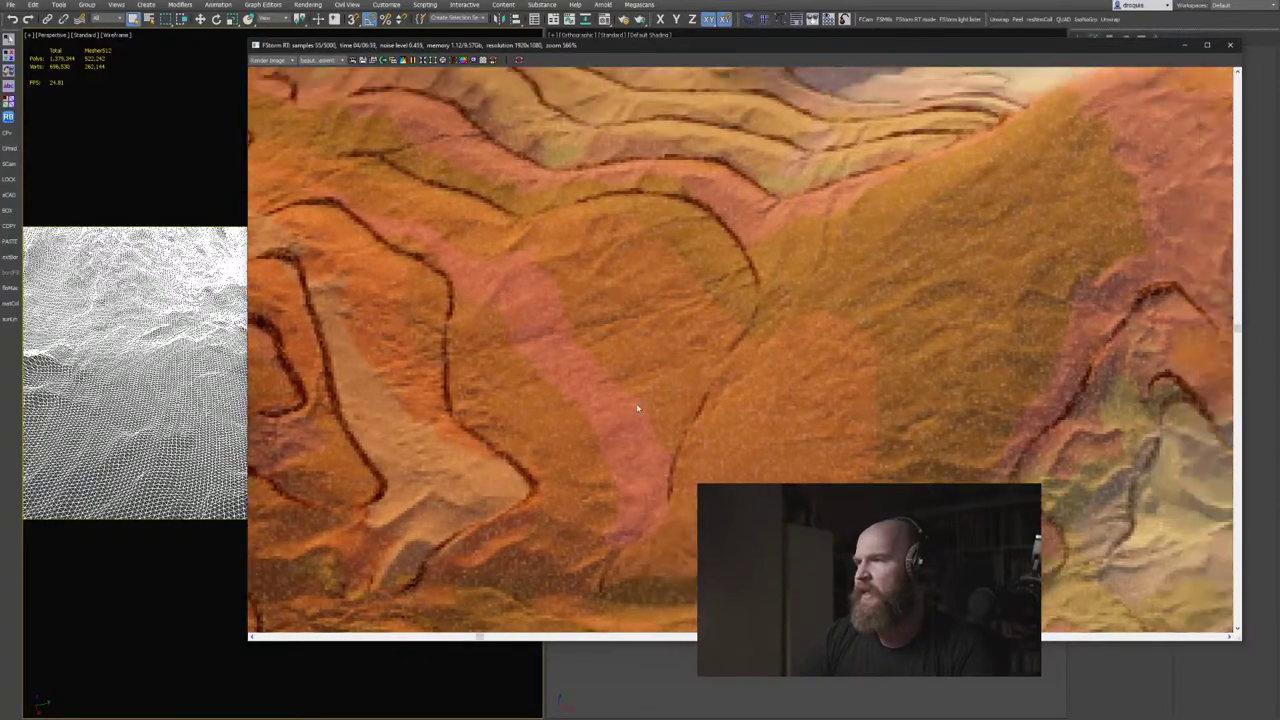
{"action": "scroll", "coordinate": [640, 408], "scroll_direction": "down", "scroll_amount": 3}
{"action": "middle_click_drag", "start_coordinate": [760, 392], "coordinate": [470, 430]}
{"action": "middle_click_drag", "start_coordinate": [875, 400], "coordinate": [591, 346]}
{"action": "scroll", "coordinate": [780, 392], "scroll_direction": "down", "scroll_amount": 3}
{"action": "middle_click_drag", "start_coordinate": [785, 362], "coordinate": [693, 250]}
{"action": "scroll", "coordinate": [506, 450], "scroll_direction": "up", "scroll_amount": 4}
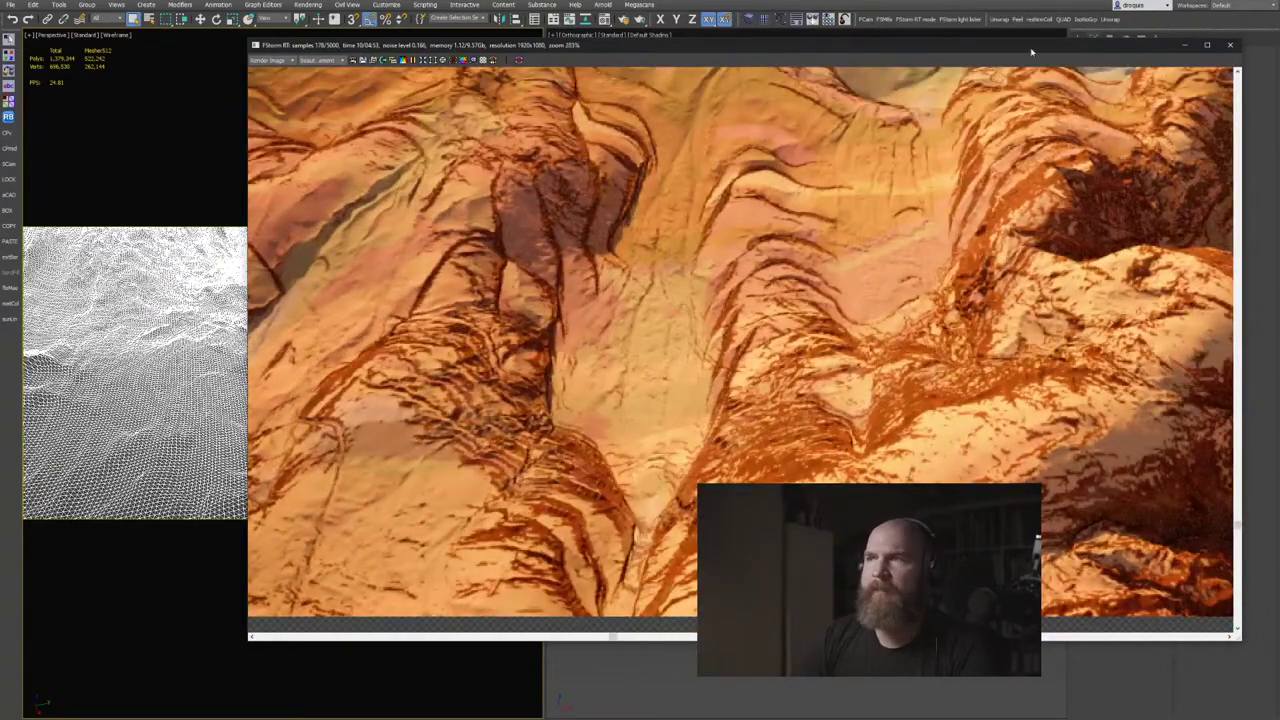
Pull the perspective view back to the outer edges of the terrain tile and review the whole tile in the render.
{"action": "left_click_drag", "start_coordinate": [1097, 38], "coordinate": [1077, 67]}
{"action": "scroll", "coordinate": [115, 378], "scroll_direction": "down", "scroll_amount": 5}
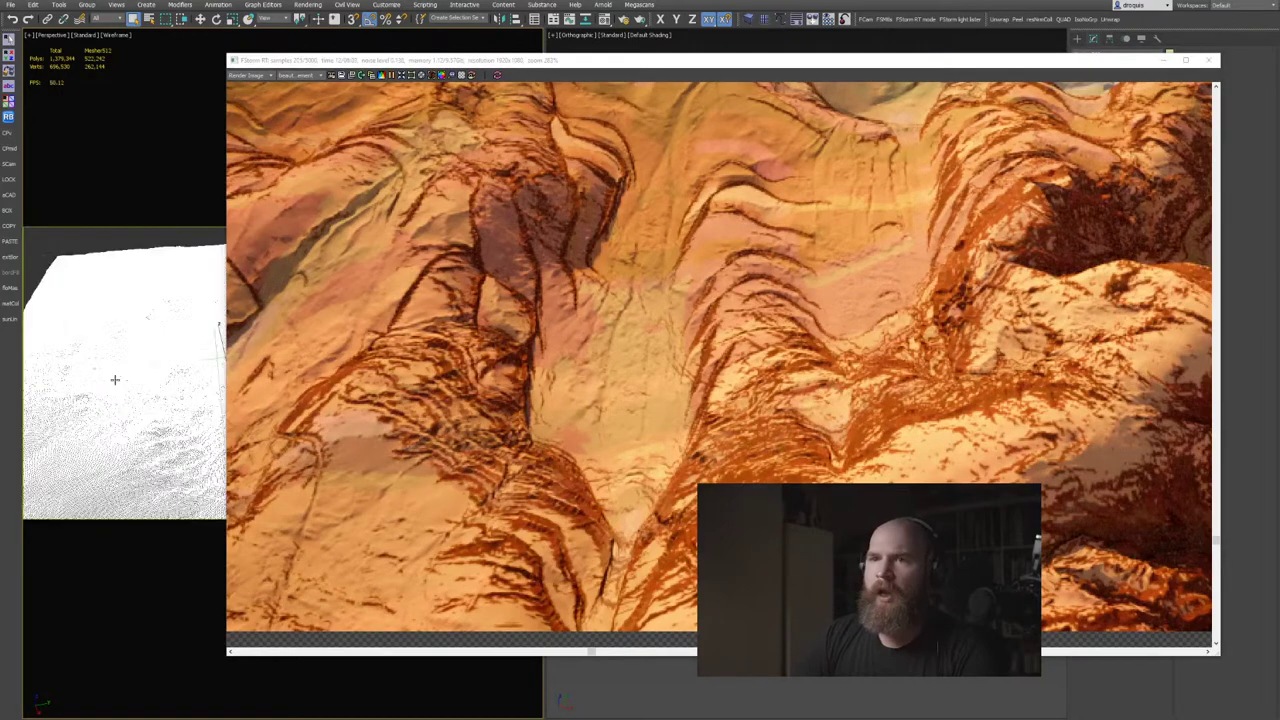
{"action": "middle_click_drag", "start_coordinate": [119, 374], "coordinate": [127, 385], "text": "alt"}
{"action": "scroll", "coordinate": [127, 385], "scroll_direction": "up", "scroll_amount": 1}
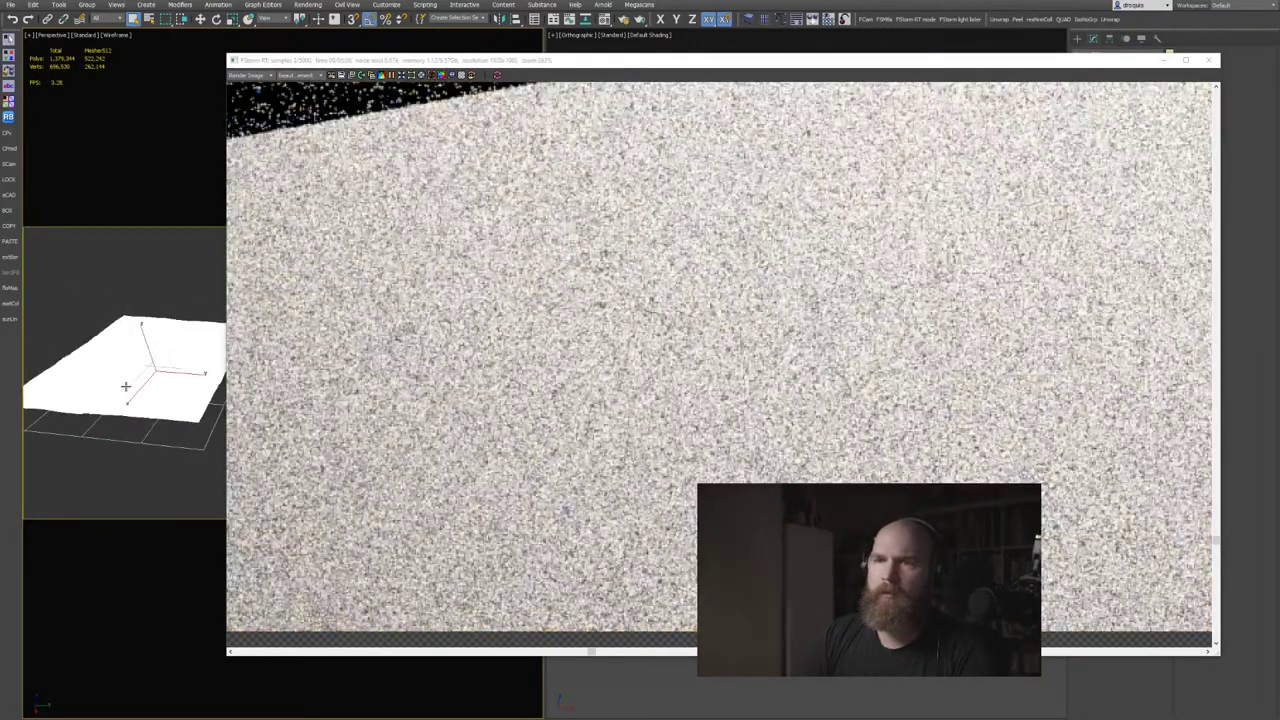
{"action": "scroll", "coordinate": [127, 385], "scroll_direction": "up", "scroll_amount": 2}
{"action": "scroll", "coordinate": [149, 393], "scroll_direction": "up", "scroll_amount": 2}
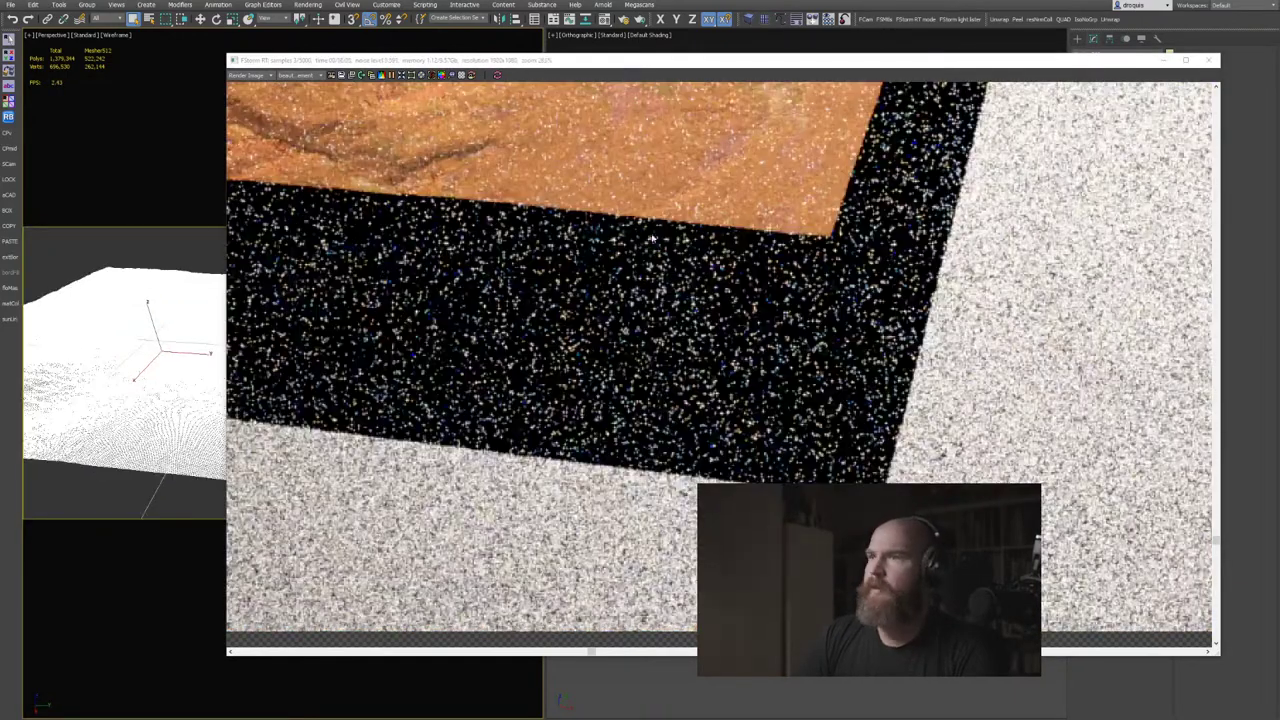
{"action": "scroll", "coordinate": [761, 312], "scroll_direction": "down", "scroll_amount": 5}
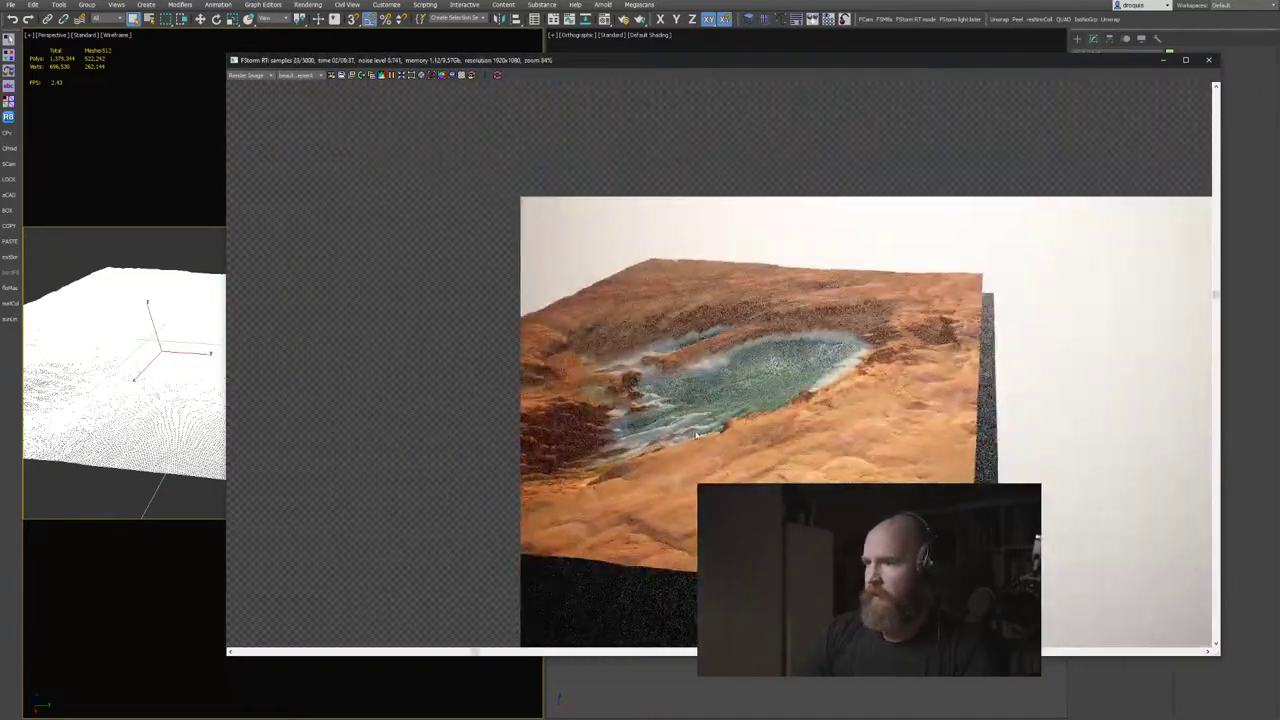
Show the orthographic viewport in wireframe, hide the Mesher512 terrain, and bring the high-resolution terrain tiles into view.
{"action": "left_click_drag", "start_coordinate": [571, 70], "coordinate": [504, 631]}
{"action": "left_click", "coordinate": [622, 468]}
{"action": "key", "text": "ctrl+a"}
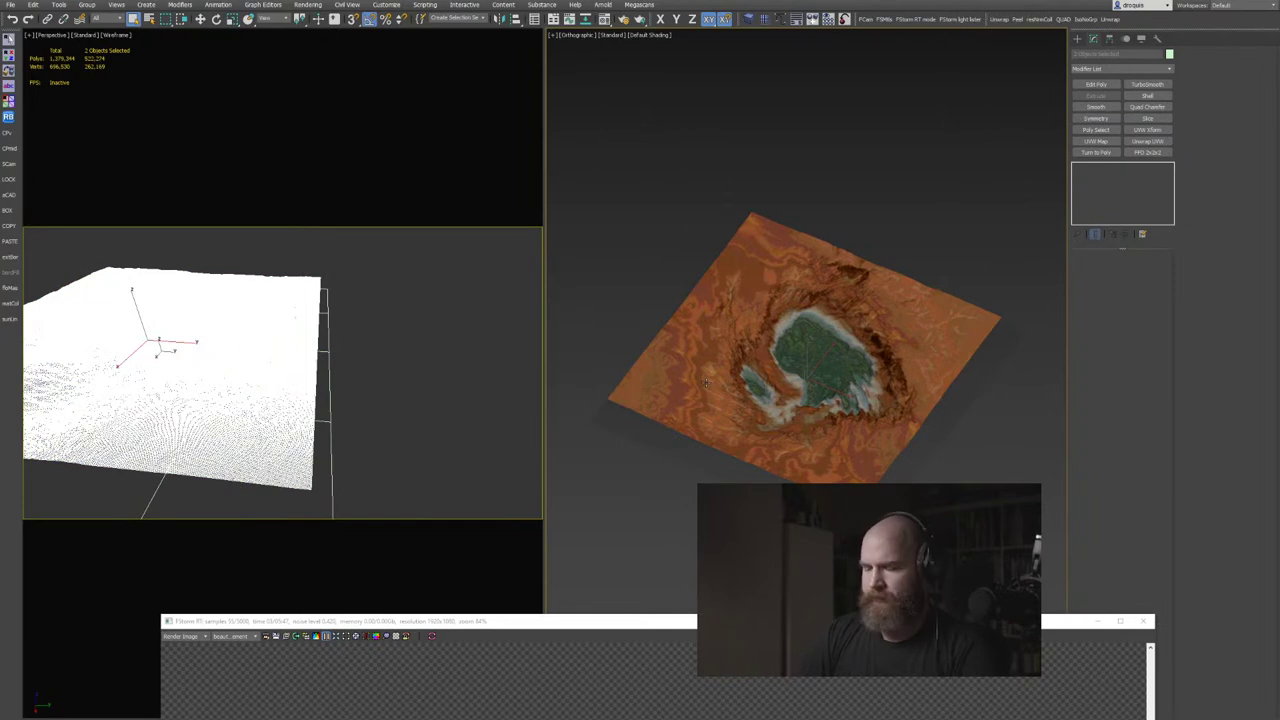
{"action": "left_click", "coordinate": [872, 469]}
{"action": "key", "text": "F3"}
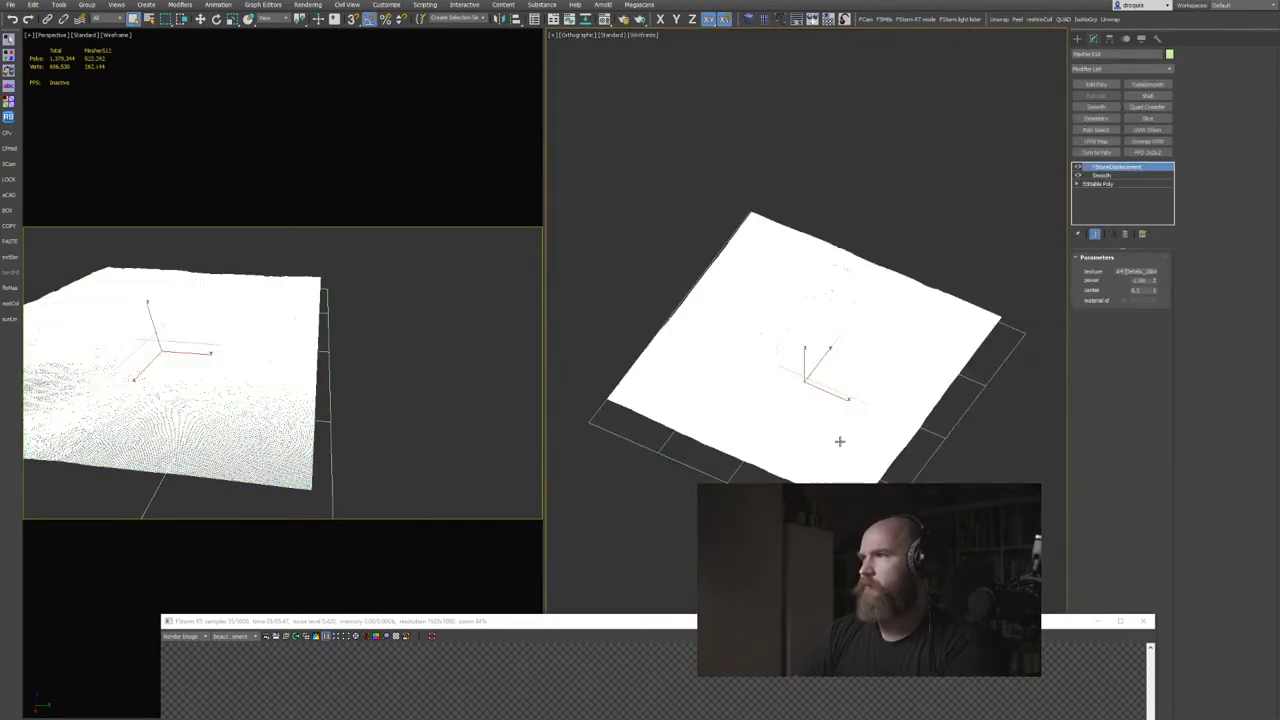
{"action": "right_click", "coordinate": [845, 437]}
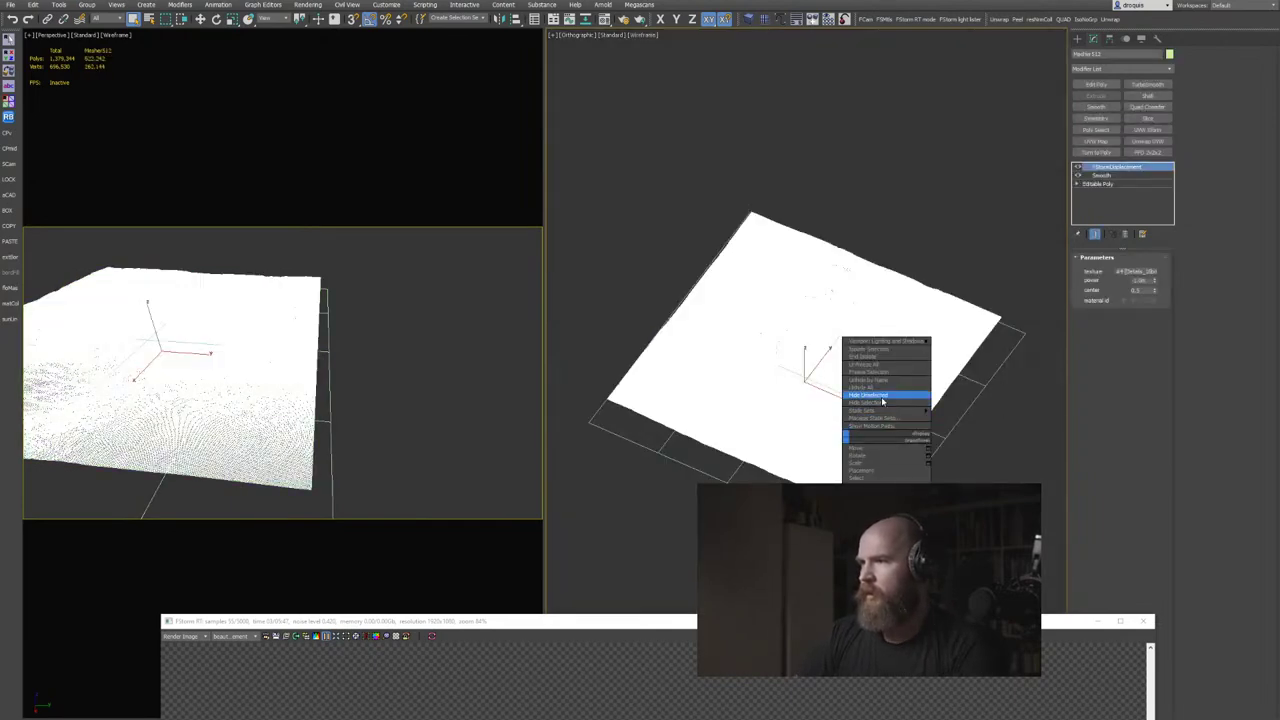
{"action": "left_click", "coordinate": [881, 395]}
{"action": "left_click", "coordinate": [883, 418]}
{"action": "key", "text": "alt+q"}
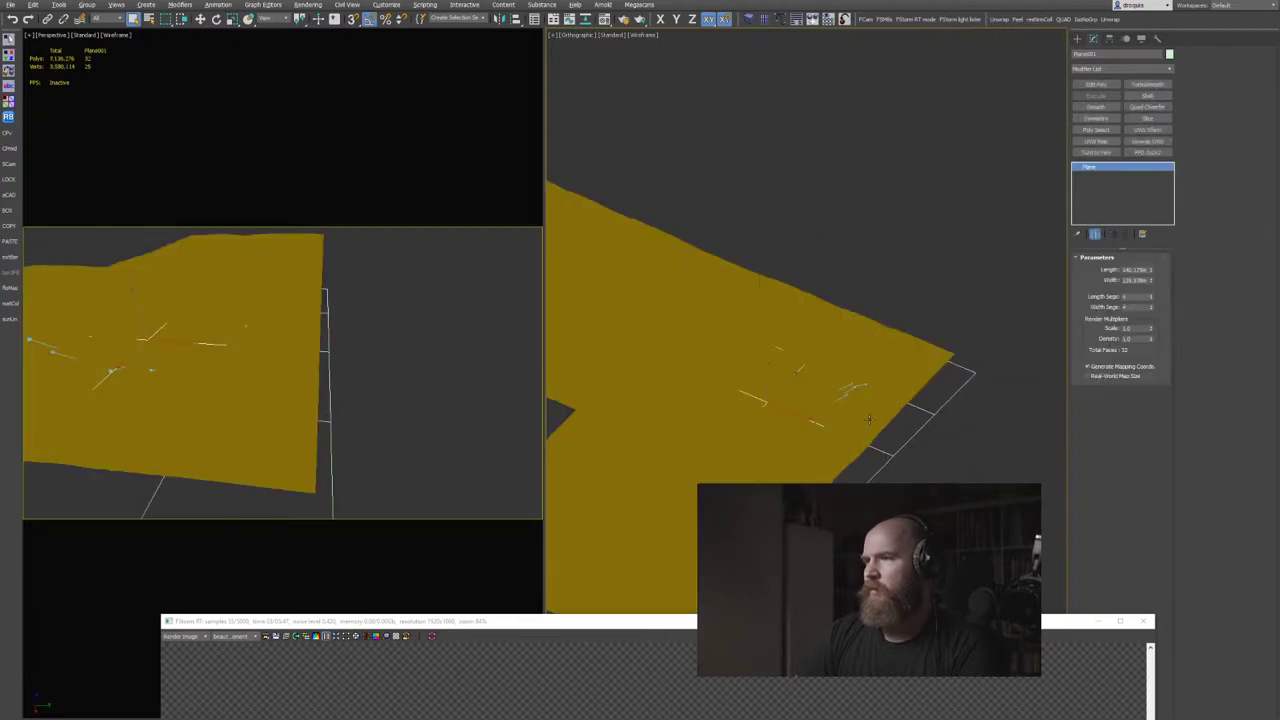
Select the high-resolution Mesher tile, frame it closer in perspective, and review its FStorm RT render.
{"action": "middle_click_drag", "start_coordinate": [852, 438], "coordinate": [892, 408]}
{"action": "left_click", "coordinate": [260, 422]}
{"action": "scroll", "coordinate": [177, 348], "scroll_direction": "up", "scroll_amount": 2}
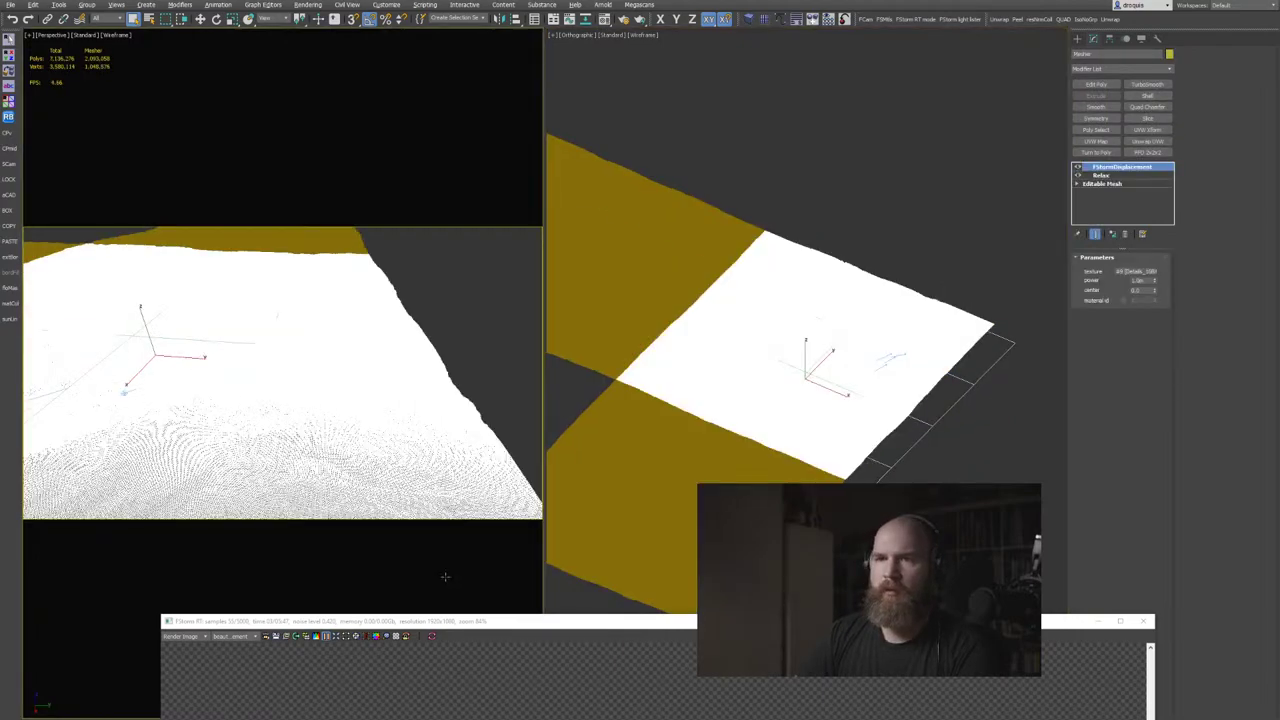
{"action": "left_click_drag", "start_coordinate": [427, 627], "coordinate": [403, 137]}
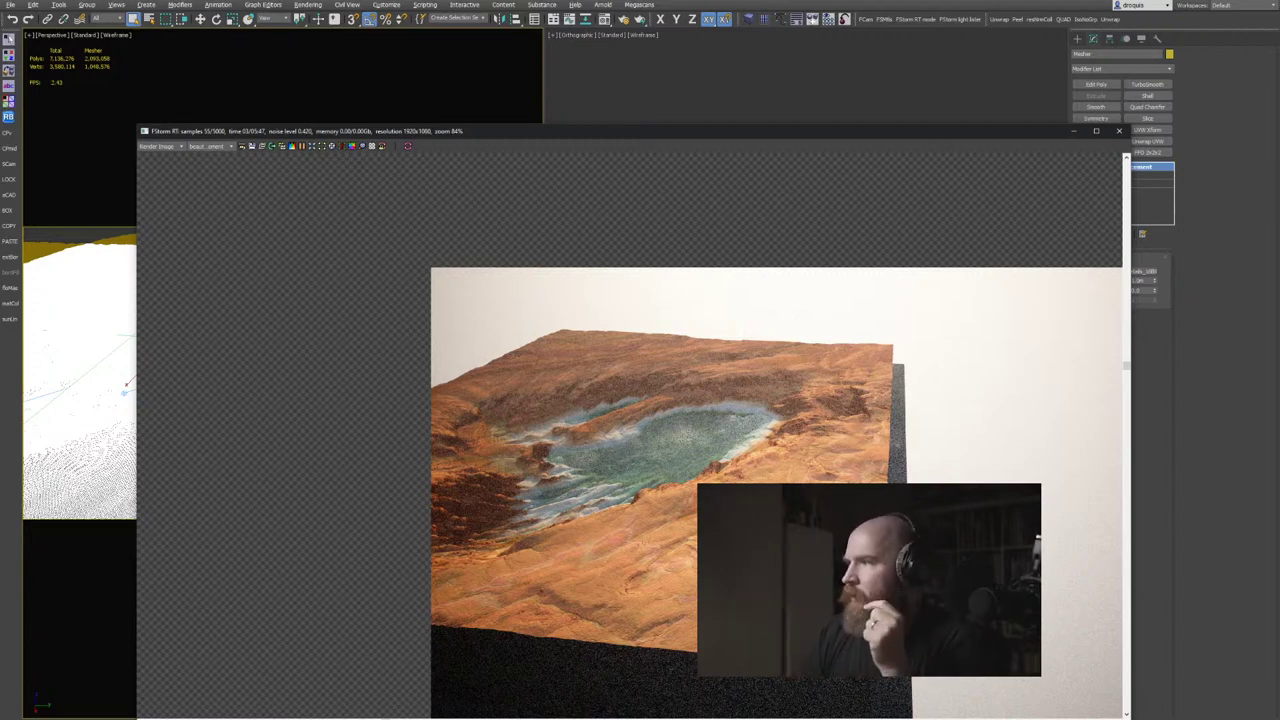
{"action": "middle_click_drag", "start_coordinate": [645, 397], "coordinate": [614, 353]}
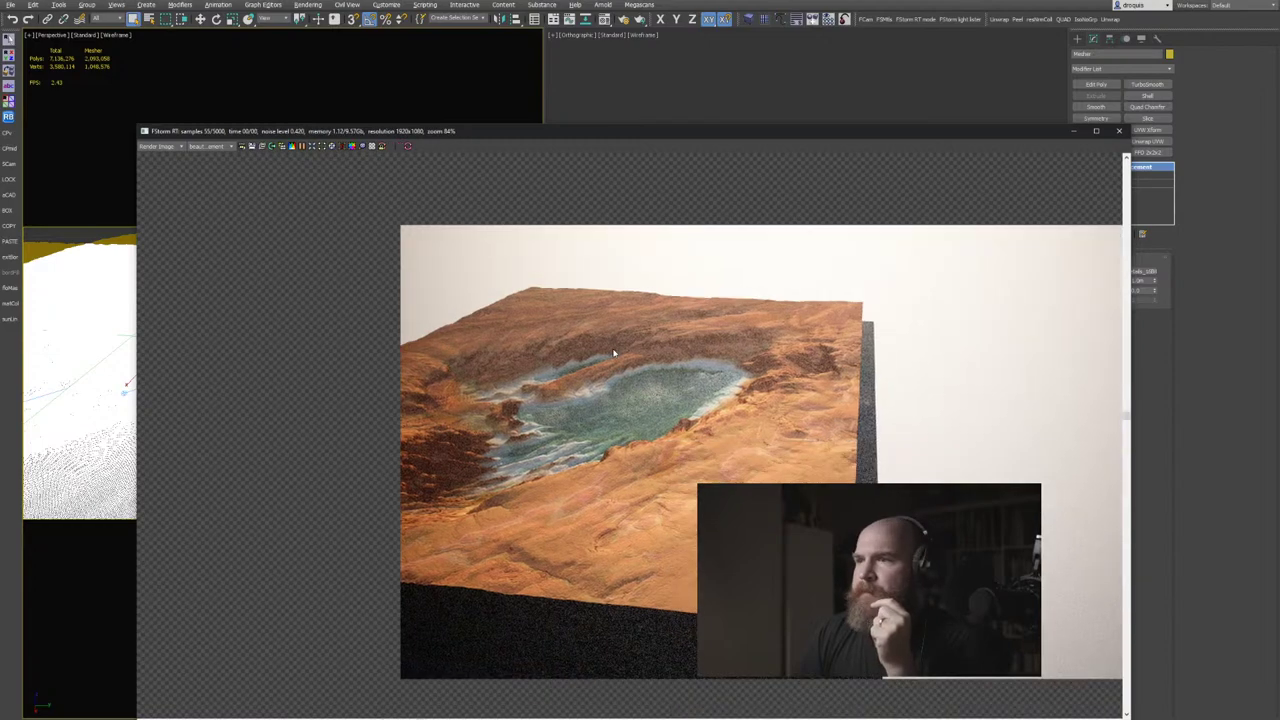
{"action": "left_click_drag", "start_coordinate": [470, 132], "coordinate": [571, 46]}
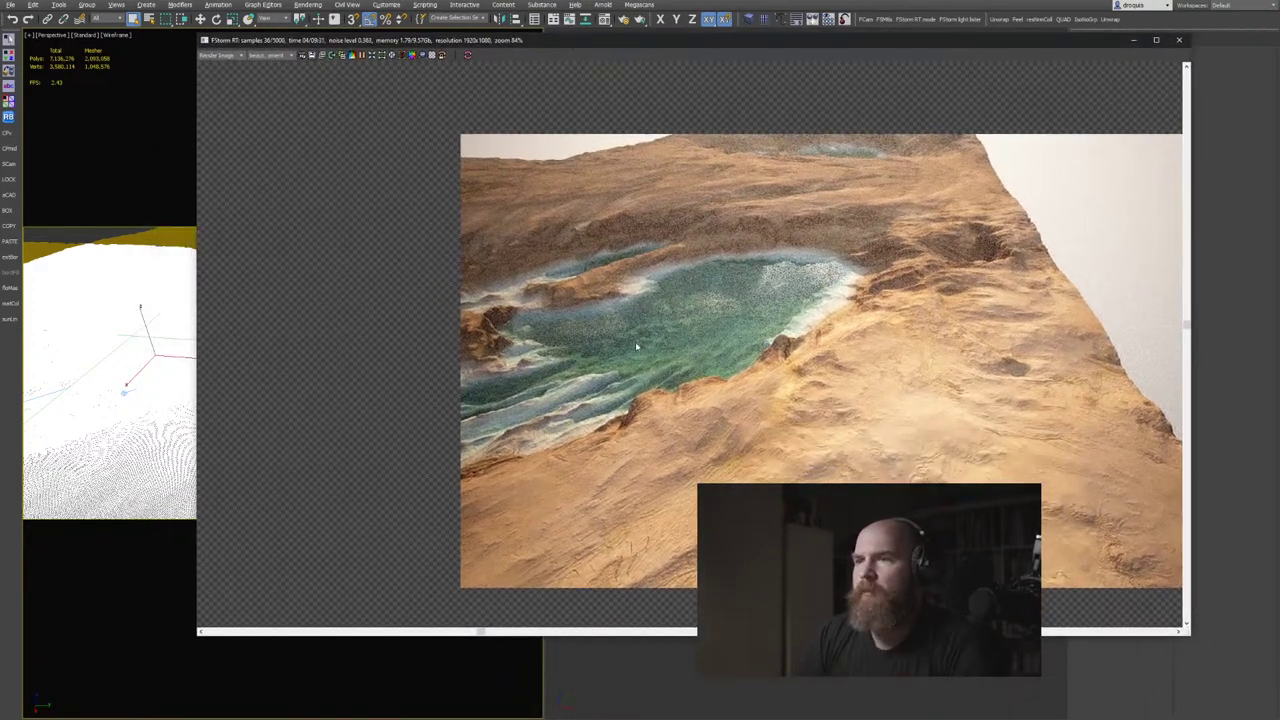
{"action": "middle_click_drag", "start_coordinate": [635, 341], "coordinate": [475, 337]}
Show the perspective viewport in default shading and frame the sandy slope beside the pool for rendering.
{"action": "left_click", "coordinate": [134, 346]}
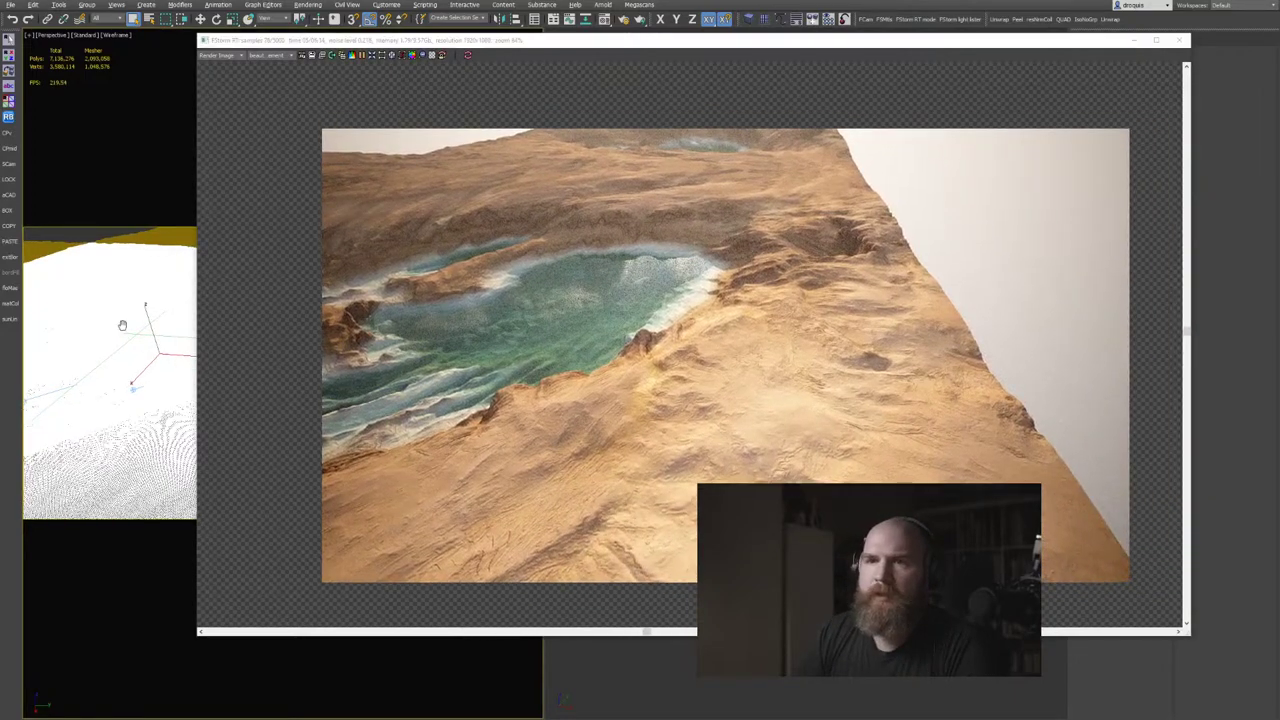
{"action": "scroll", "coordinate": [122, 327], "scroll_direction": "down", "scroll_amount": 3}
{"action": "key", "text": "F3"}
{"action": "mouse_move", "coordinate": [121, 327]}
{"action": "middle_mouse_down", "text": "alt"}
{"action": "mouse_move", "coordinate": [76, 341]}
{"action": "mouse_move", "coordinate": [97, 323]}
{"action": "mouse_move", "coordinate": [160, 346]}
{"action": "mouse_move", "coordinate": [99, 380]}
{"action": "middle_mouse_up", "text": "alt"}
{"action": "scroll", "coordinate": [97, 323], "scroll_direction": "up", "scroll_amount": 4}
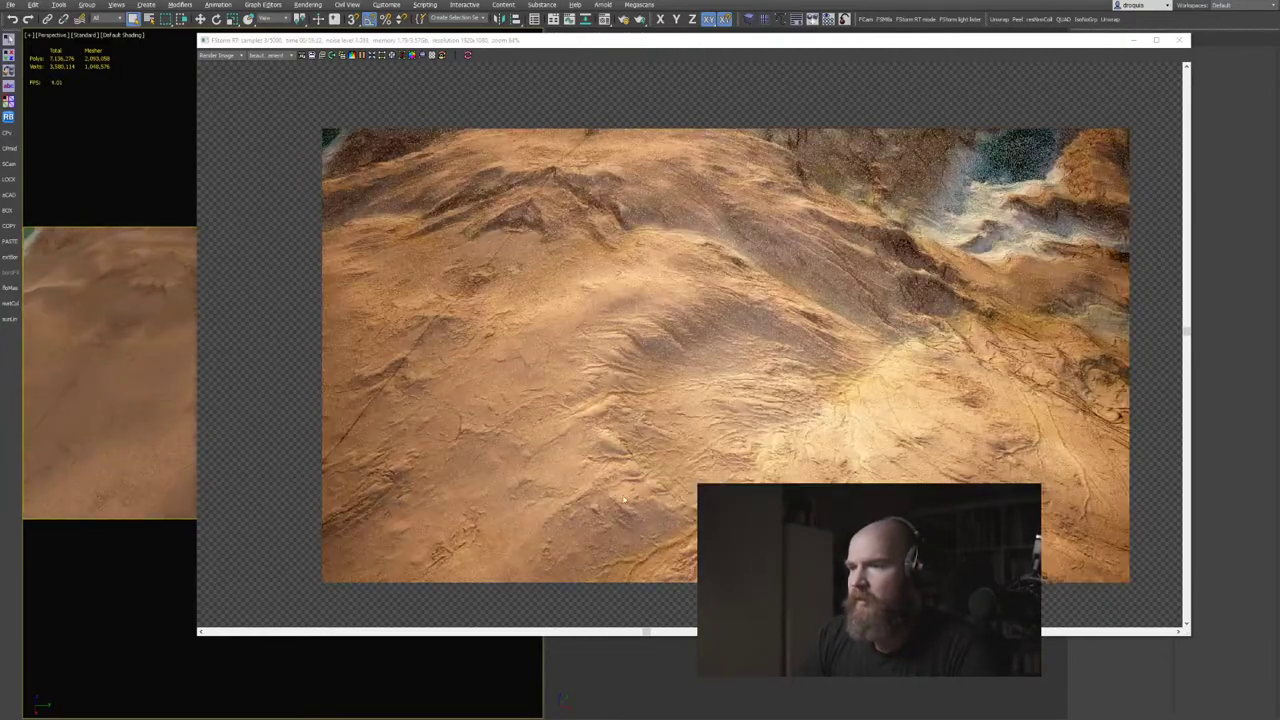
{"action": "middle_click_drag", "start_coordinate": [499, 392], "coordinate": [489, 408]}
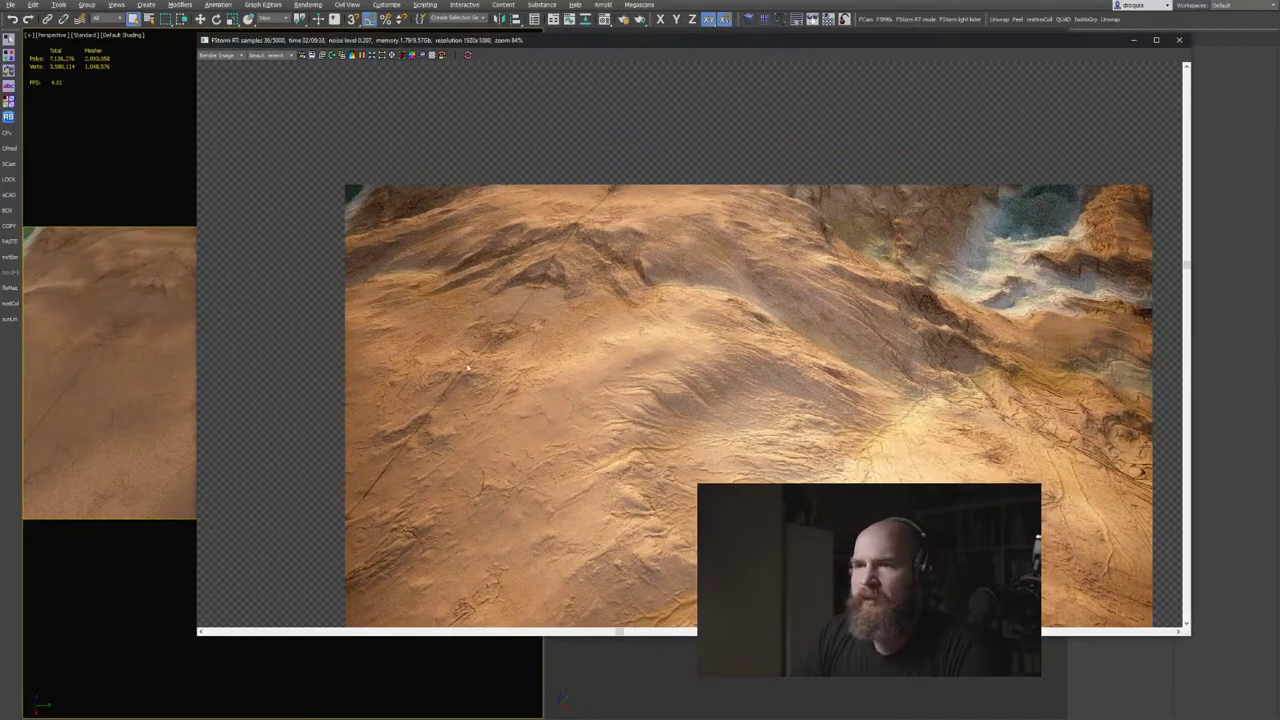
{"action": "middle_click_drag", "start_coordinate": [439, 314], "coordinate": [393, 288]}
Check the polygon density of the sandy slope in wireframe and compare it with the rendered surface.
{"action": "left_click", "coordinate": [137, 379]}
{"action": "key", "text": "F3"}
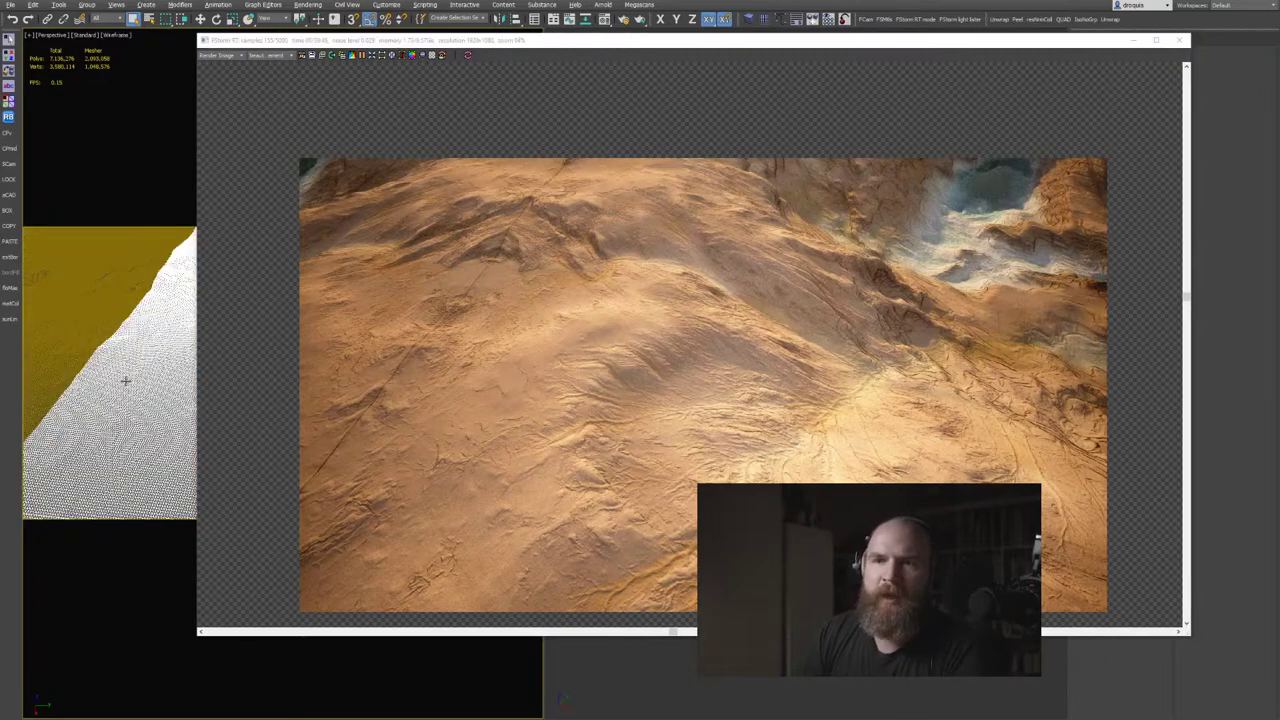
{"action": "key", "text": "F3"}
{"action": "middle_click_drag", "start_coordinate": [793, 433], "coordinate": [672, 376]}
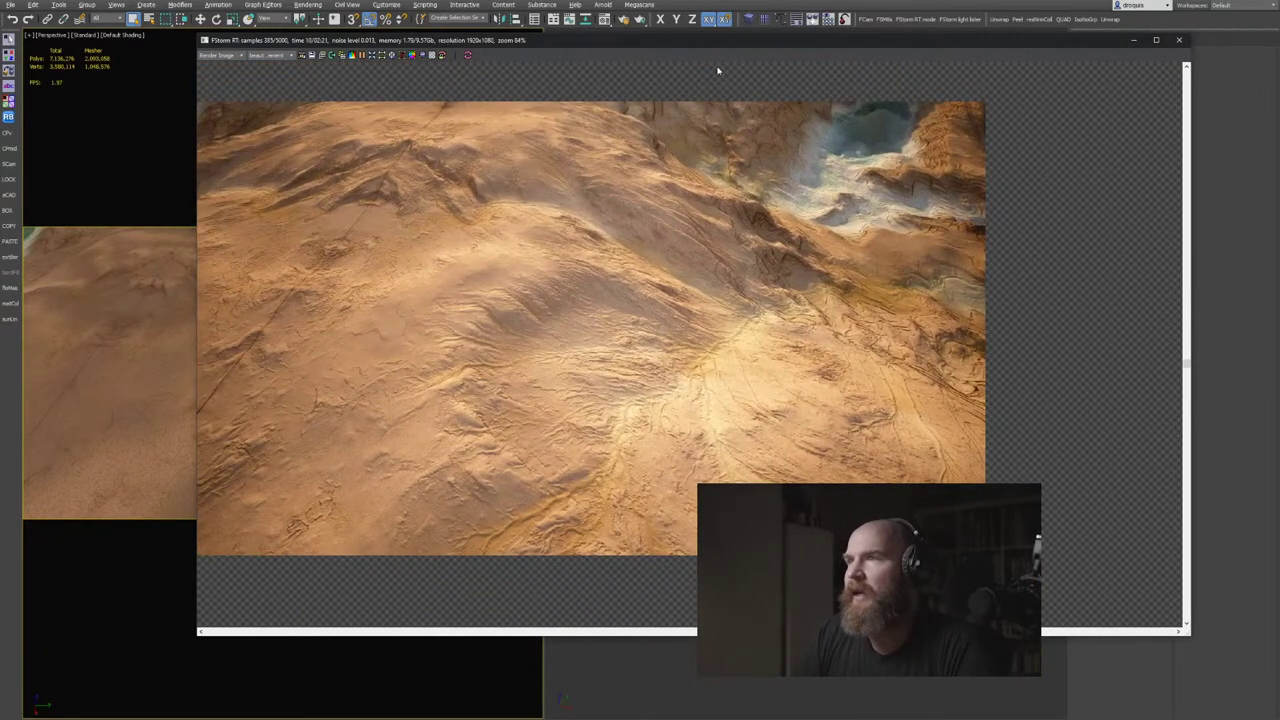
Reframe the perspective view on the green pool and its pale shoreline for a close-up render.
{"action": "left_click_drag", "start_coordinate": [726, 53], "coordinate": [765, 49]}
{"action": "middle_click_drag", "start_coordinate": [321, 365], "coordinate": [138, 238], "text": "alt"}
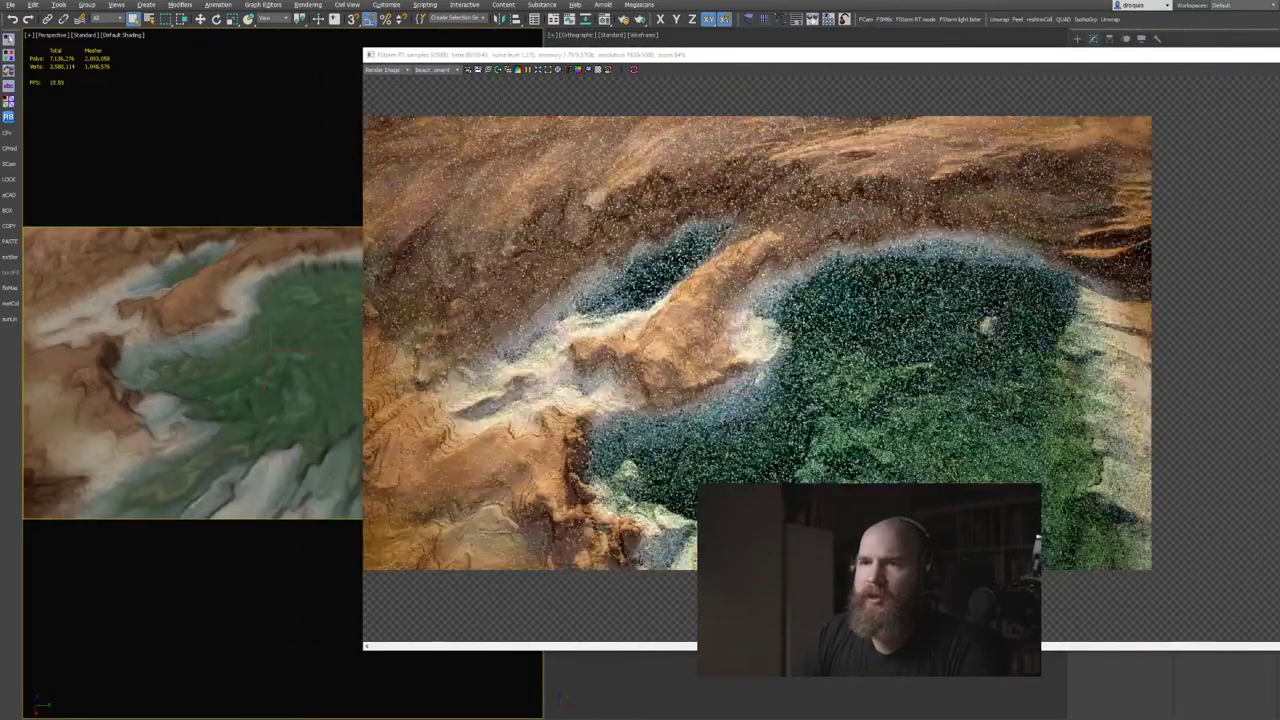
{"action": "scroll", "coordinate": [138, 238], "scroll_direction": "up", "scroll_amount": 3}
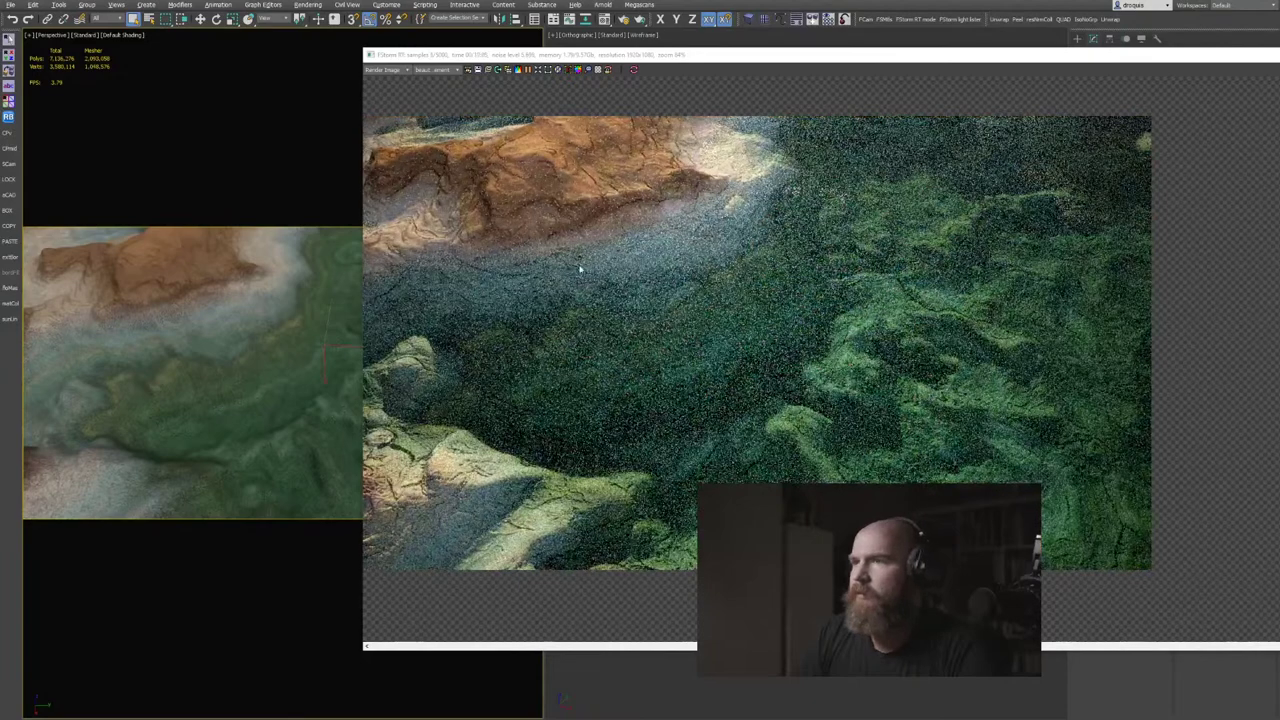
Examine the brown slope and blue shoreline in the FStorm RT render, then reframe the perspective view tightly on the slope.
{"action": "scroll", "coordinate": [634, 286], "scroll_direction": "up", "scroll_amount": 2}
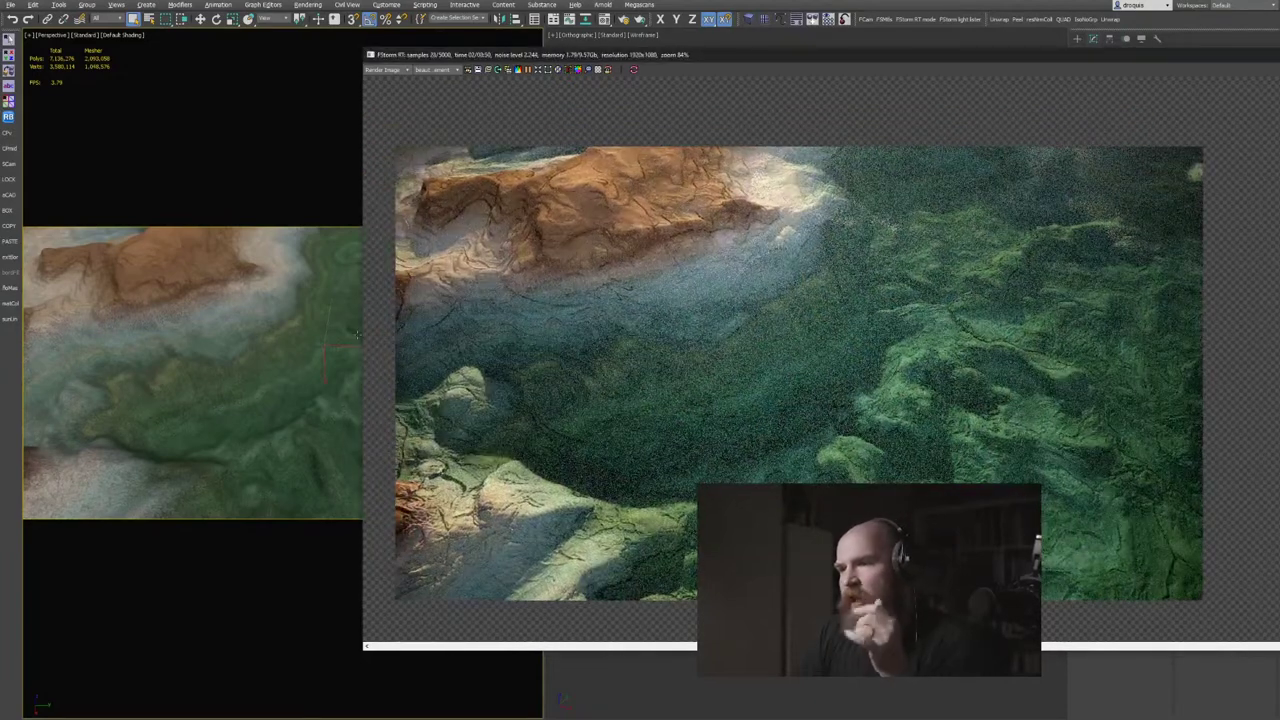
{"action": "middle_click_drag", "start_coordinate": [610, 358], "coordinate": [714, 384]}
{"action": "scroll", "coordinate": [671, 297], "scroll_direction": "up", "scroll_amount": 3}
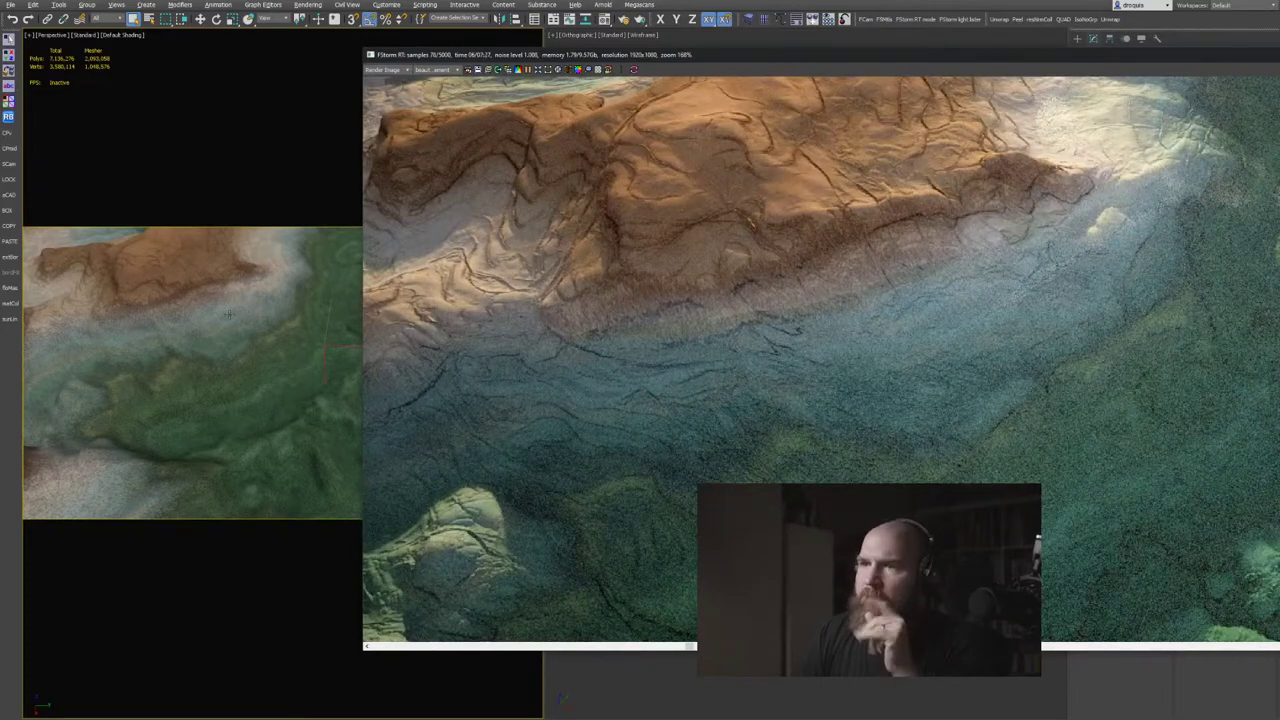
{"action": "scroll", "coordinate": [180, 310], "scroll_direction": "up", "scroll_amount": 2}
{"action": "scroll", "coordinate": [165, 305], "scroll_direction": "up", "scroll_amount": 3}
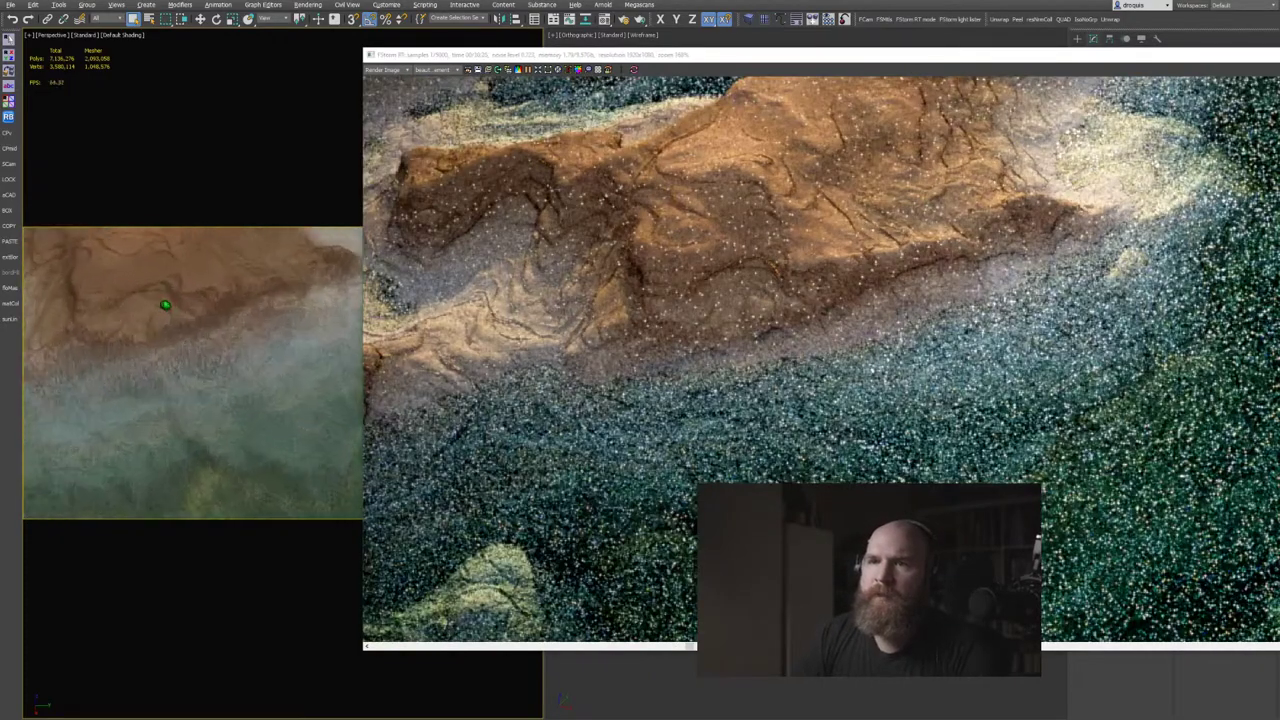
{"action": "scroll", "coordinate": [165, 305], "scroll_direction": "up", "scroll_amount": 4}
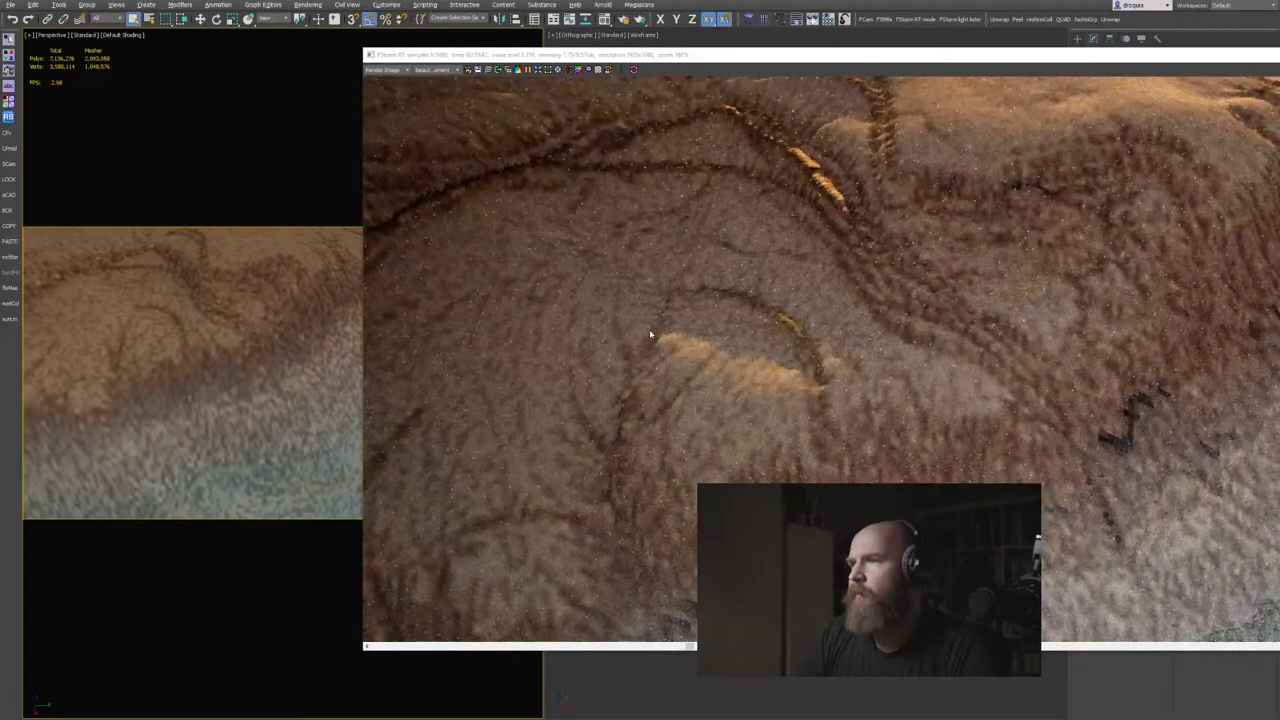
Reframe the perspective view on the whole green pool, review its FStorm RT render at 100% zoom, and close the render window.
{"action": "scroll", "coordinate": [215, 298], "scroll_direction": "down", "scroll_amount": 8}
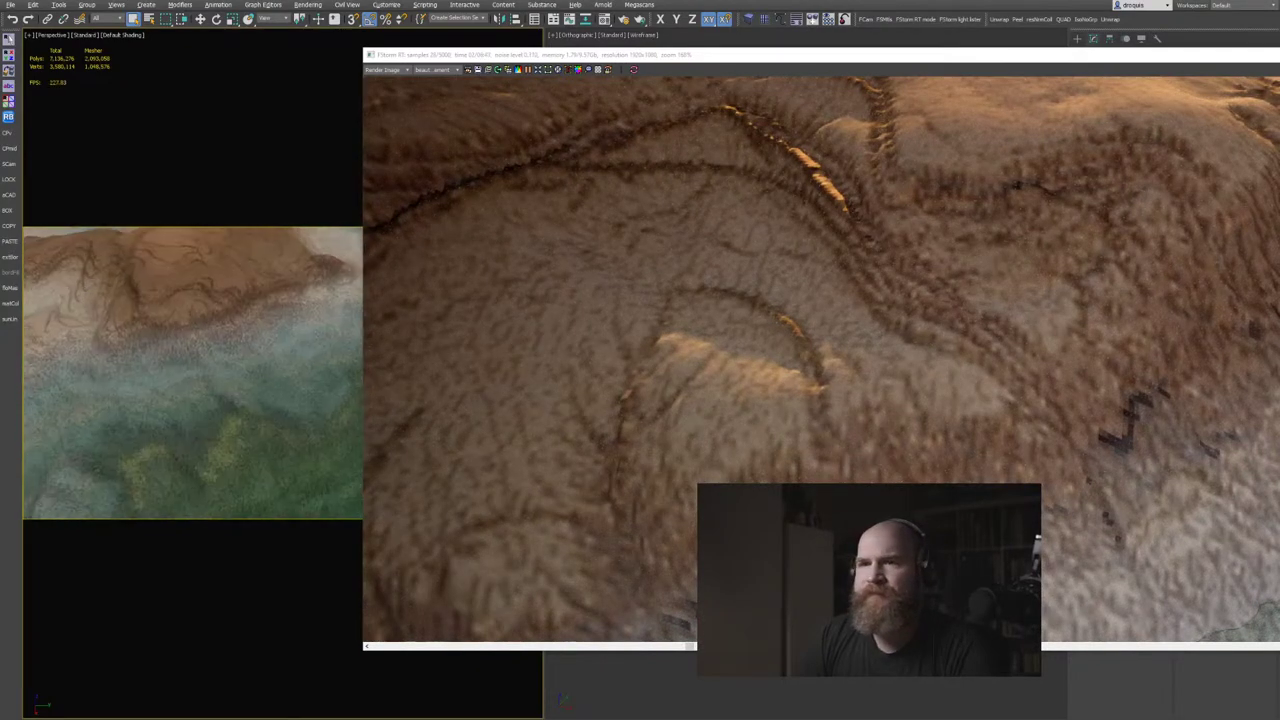
{"action": "scroll", "coordinate": [219, 353], "scroll_direction": "down", "scroll_amount": 4}
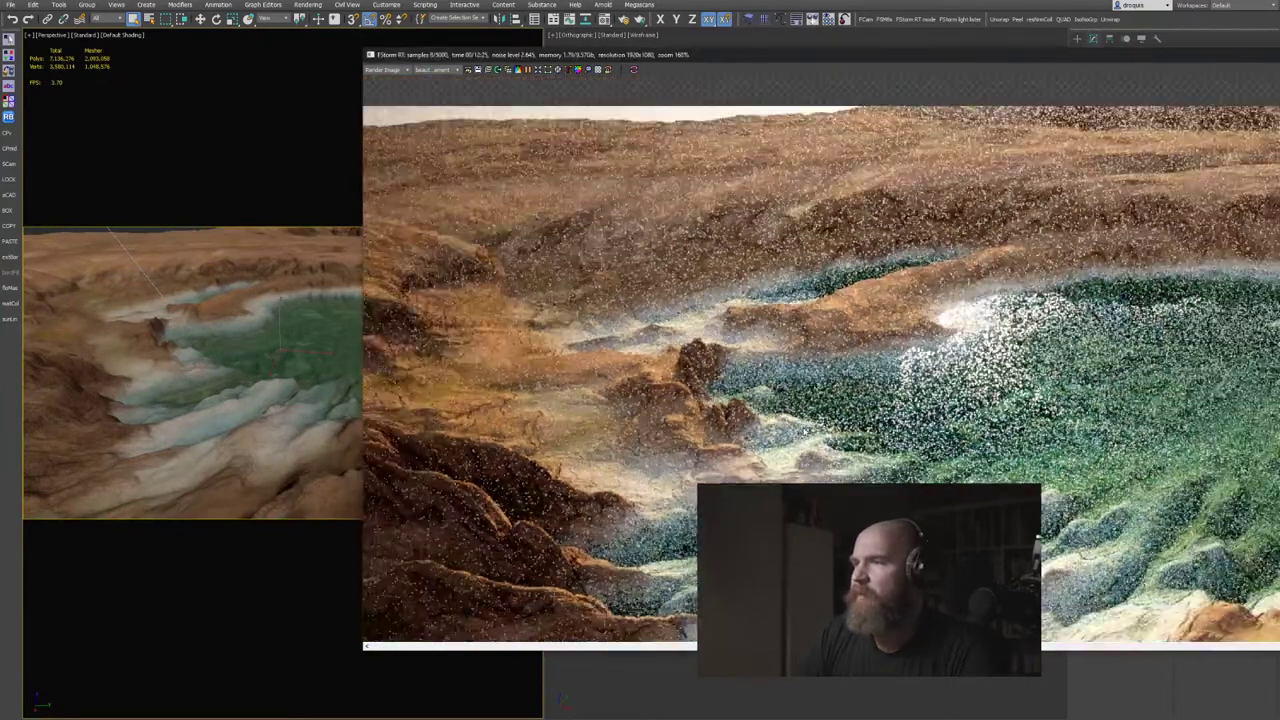
{"action": "left_click_drag", "start_coordinate": [905, 55], "coordinate": [565, 45]}
{"action": "scroll", "coordinate": [556, 295], "scroll_direction": "down", "scroll_amount": 1}
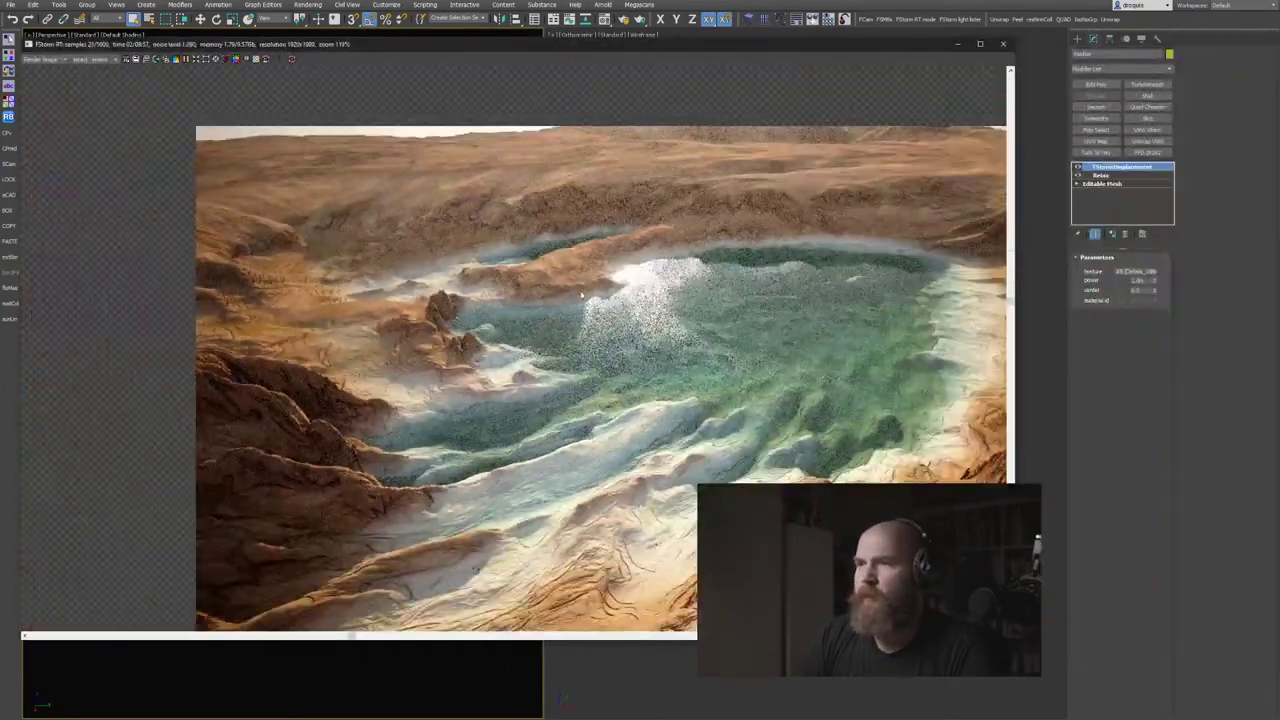
{"action": "middle_click_drag", "start_coordinate": [611, 485], "coordinate": [551, 457]}
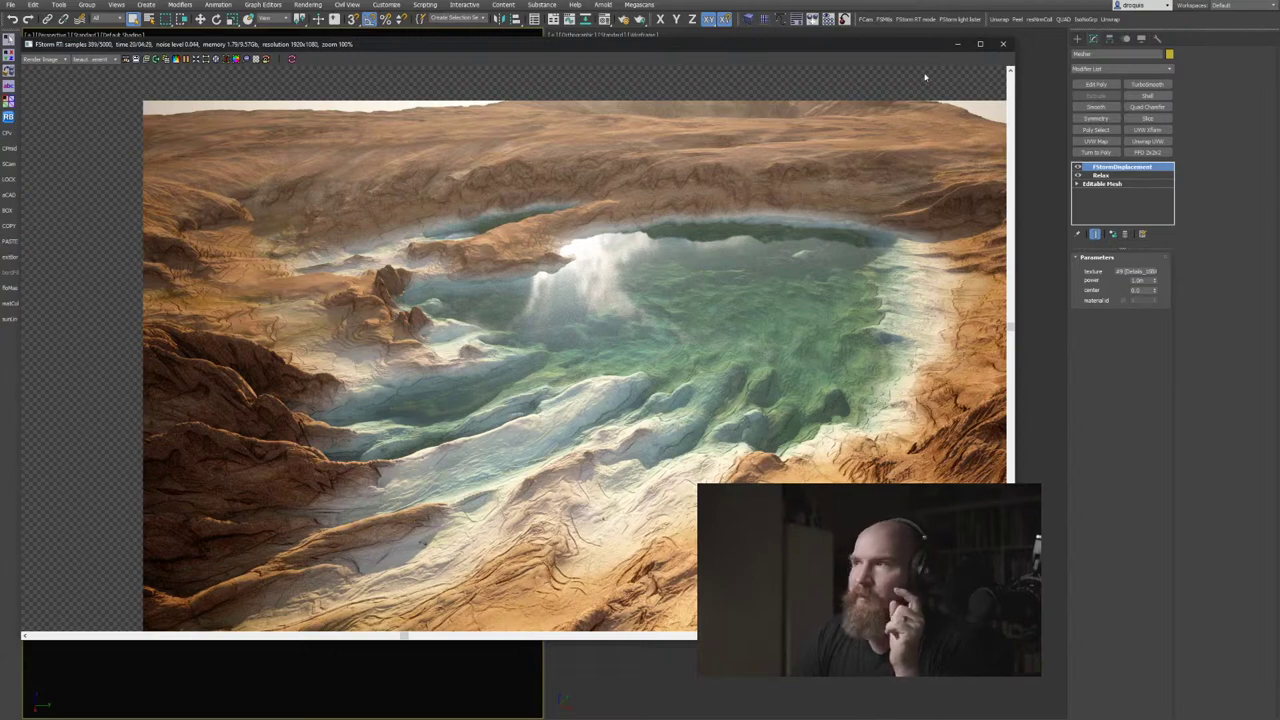
{"action": "left_click", "coordinate": [1003, 43]}
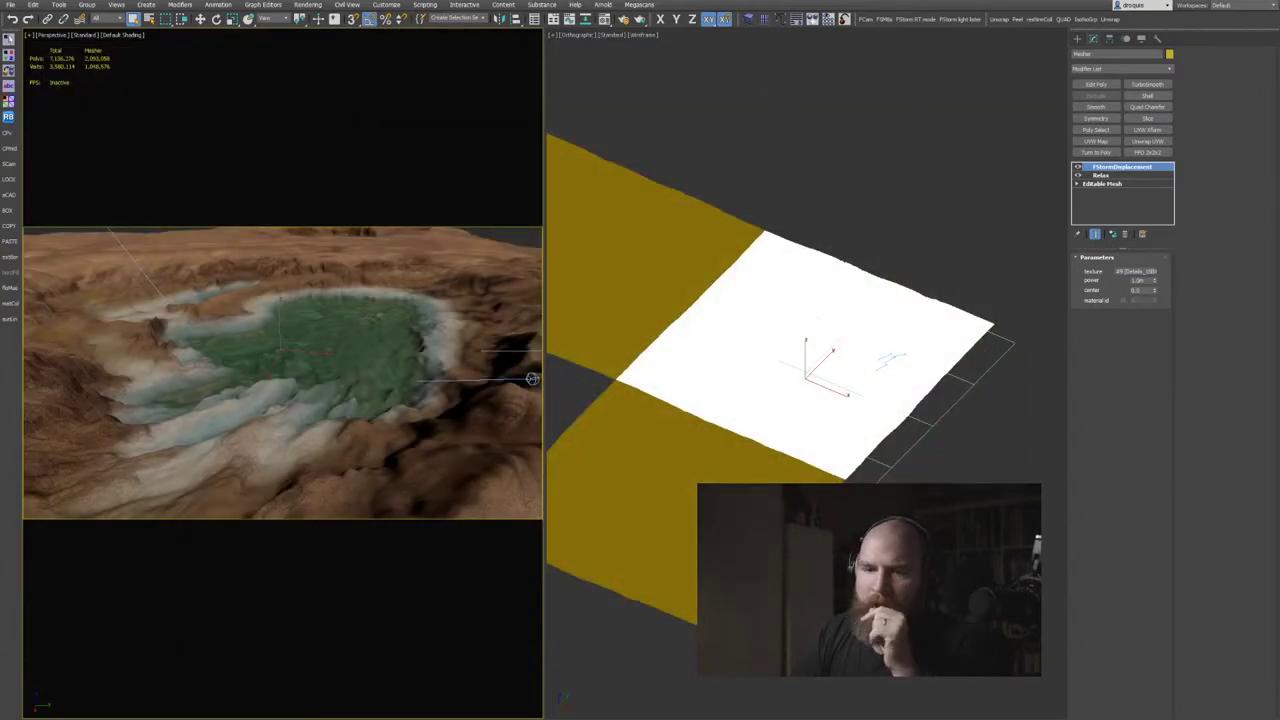
Switch to File Explorer and go to the recently used 133_GaeaBlender project folder.
{"action": "key", "text": "alt+Tab"}
{"action": "double_click", "coordinate": [466, 514]}
{"action": "mouse_move", "coordinate": [515, 534]}
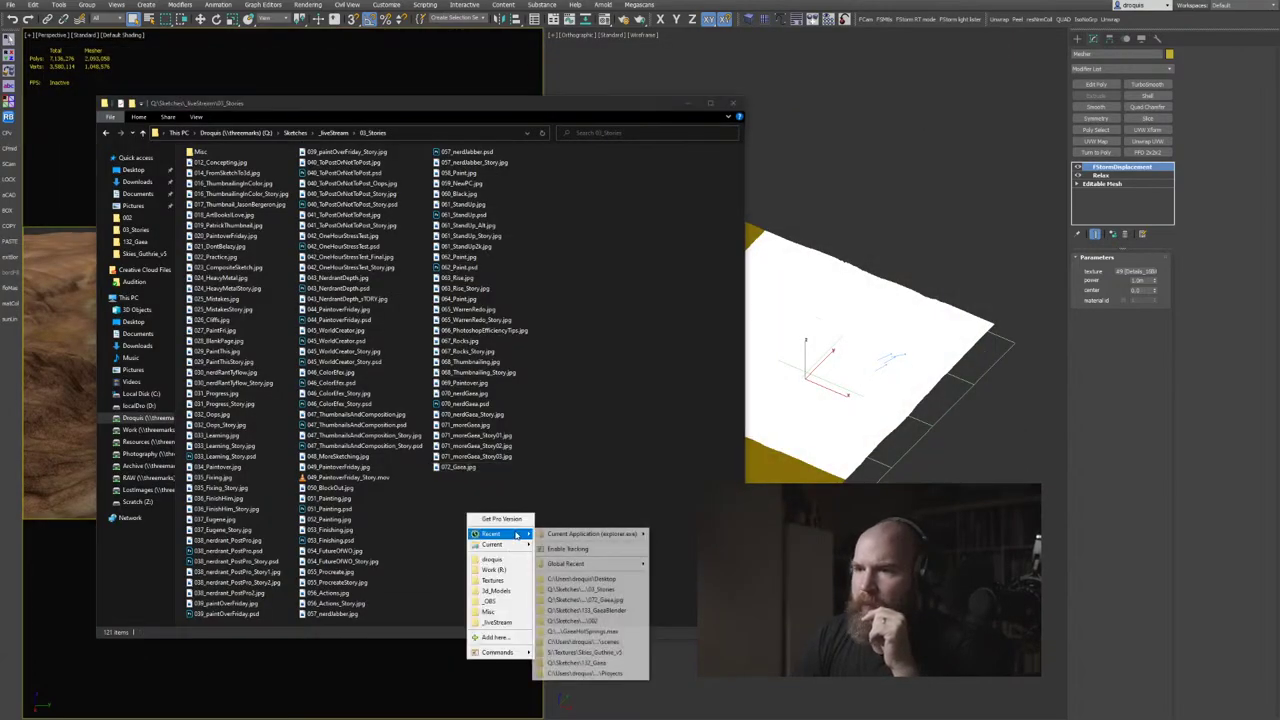
{"action": "left_click", "coordinate": [590, 610]}
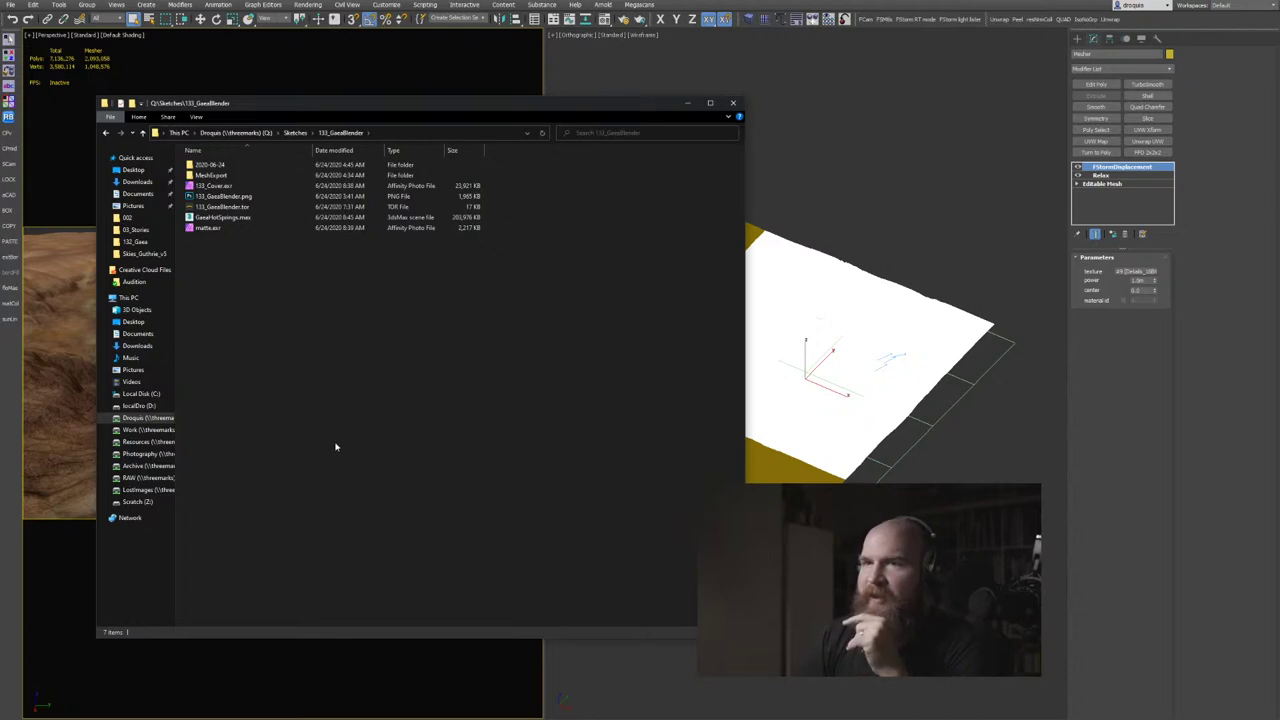
Look through the MeshExport folder and the 2020-06-24 build folders 003 and 001 for the exported texture maps.
{"action": "double_click", "coordinate": [246, 175]}
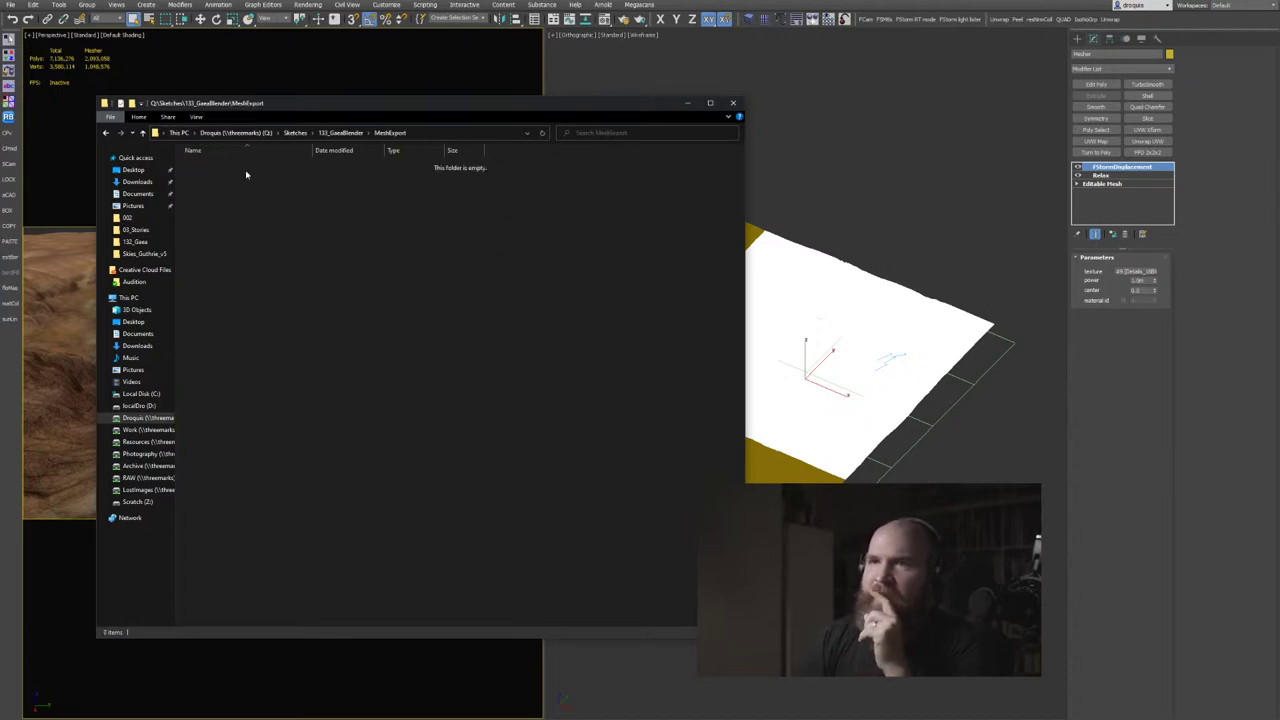
{"action": "key", "text": "alt+Left"}
{"action": "double_click", "coordinate": [251, 167]}
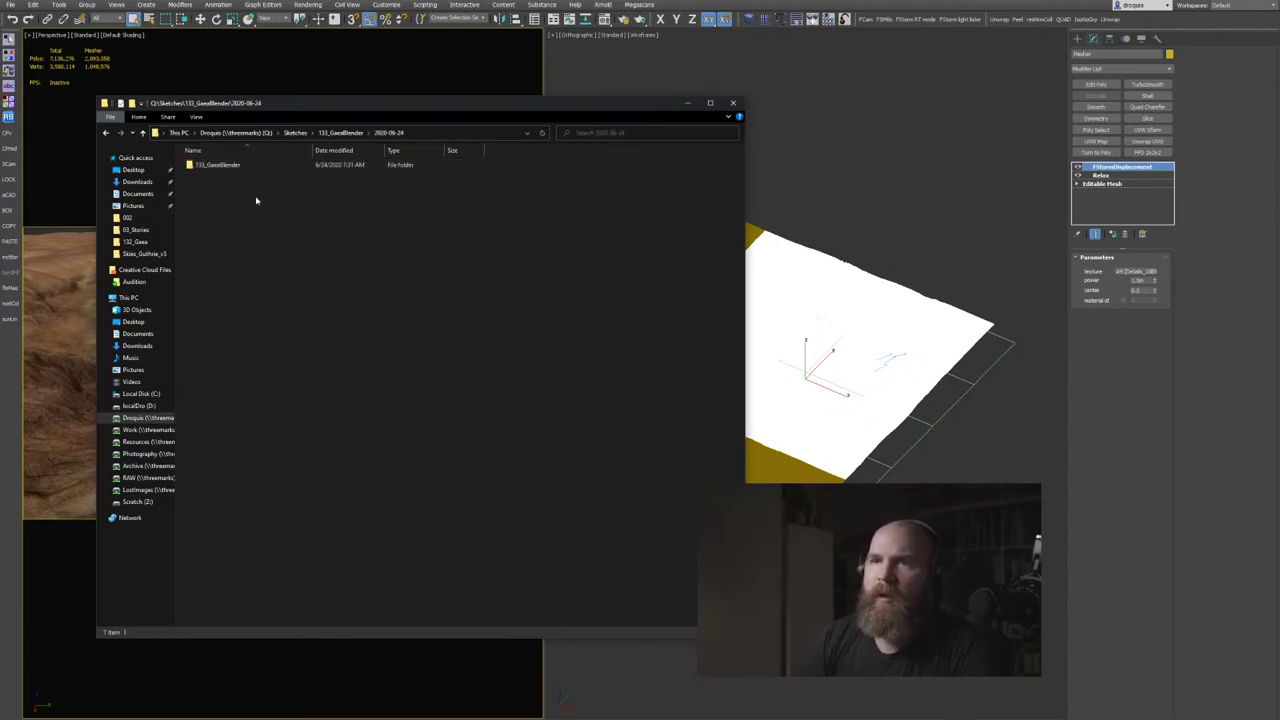
{"action": "double_click", "coordinate": [264, 169]}
{"action": "double_click", "coordinate": [255, 188]}
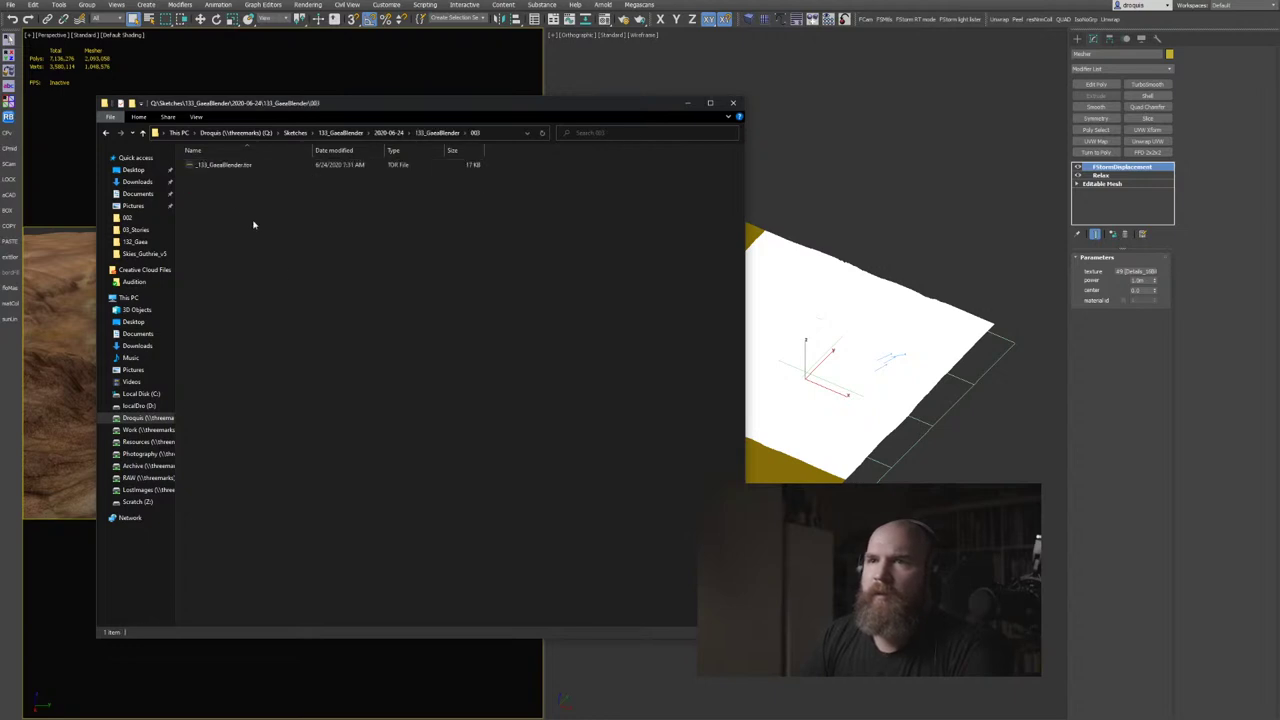
{"action": "key", "text": "alt+Left"}
{"action": "double_click", "coordinate": [258, 169]}
{"action": "key", "text": "alt+Left"}
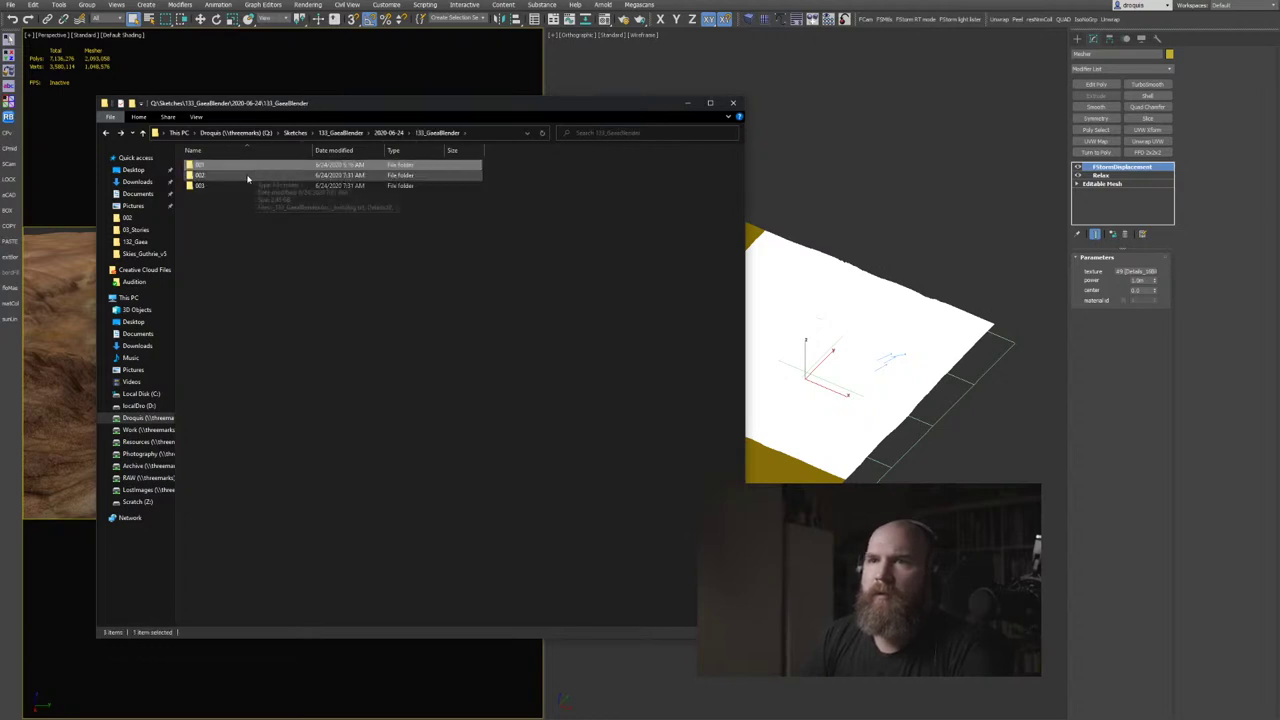
Open Mixer.tif from build folder 002 in Photoshop.
{"action": "double_click", "coordinate": [249, 176]}
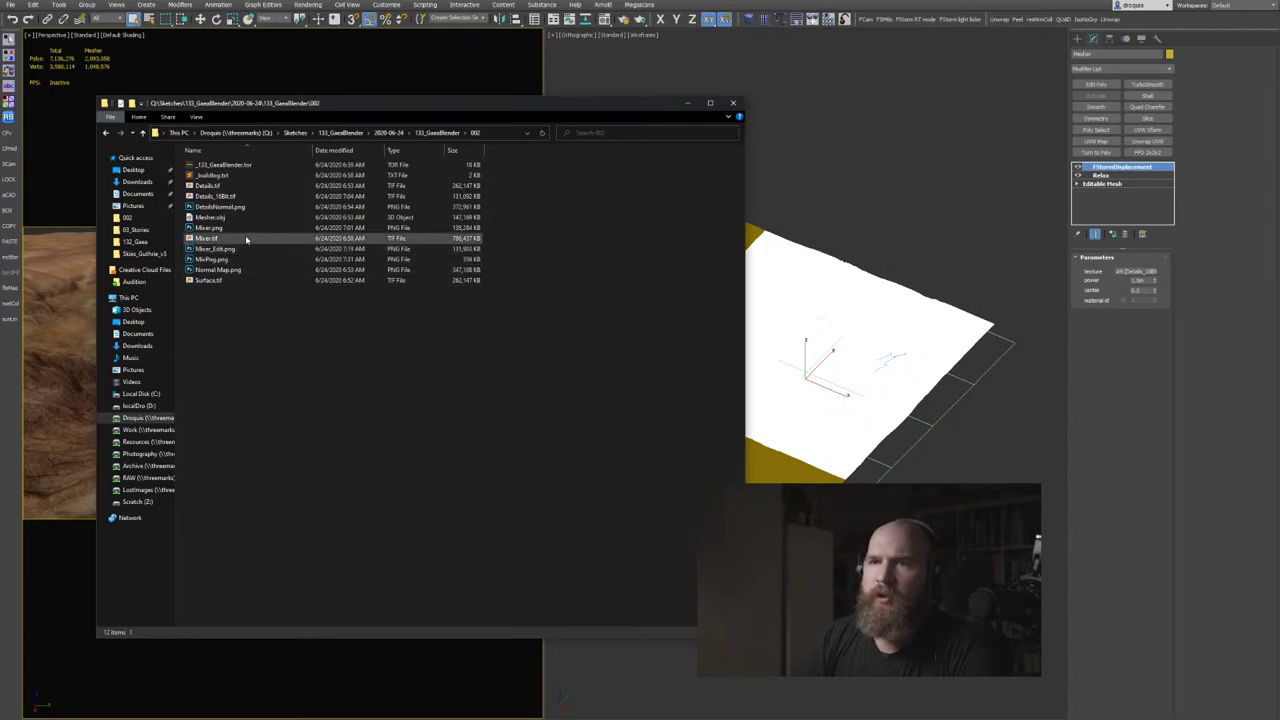
{"action": "right_click", "coordinate": [245, 236]}
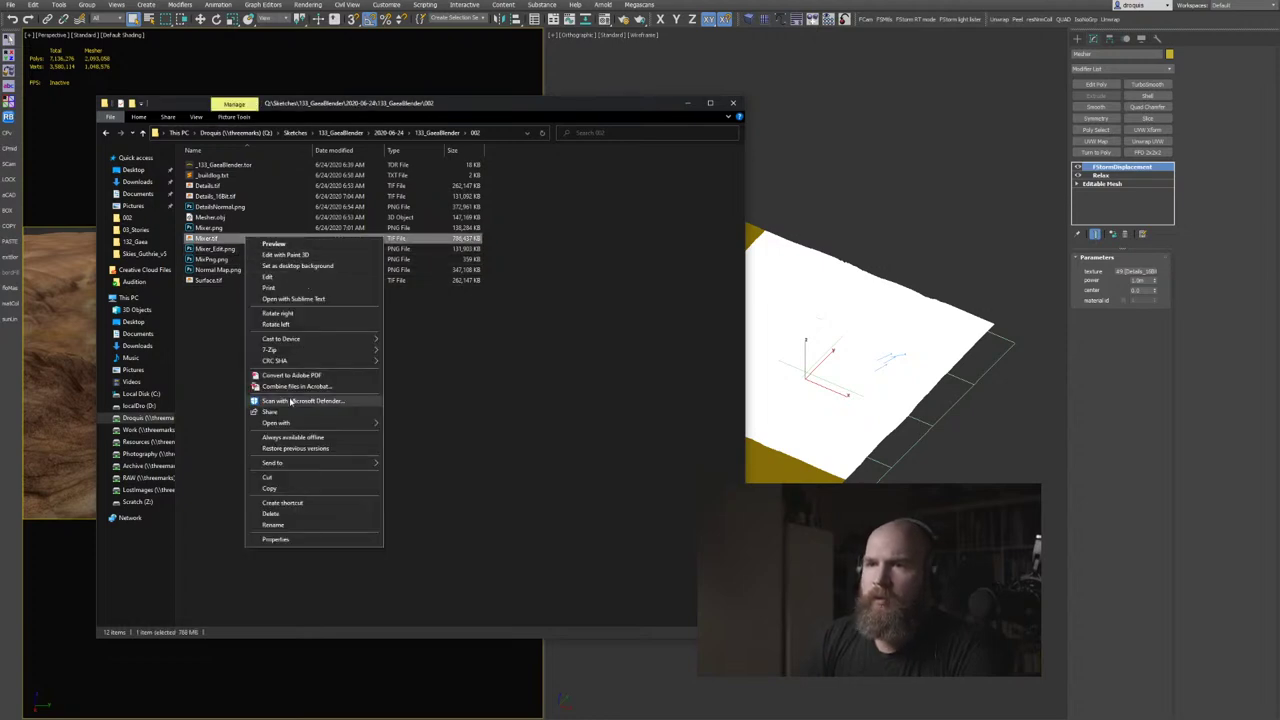
{"action": "mouse_move", "coordinate": [300, 422]}
{"action": "left_click", "coordinate": [415, 436]}
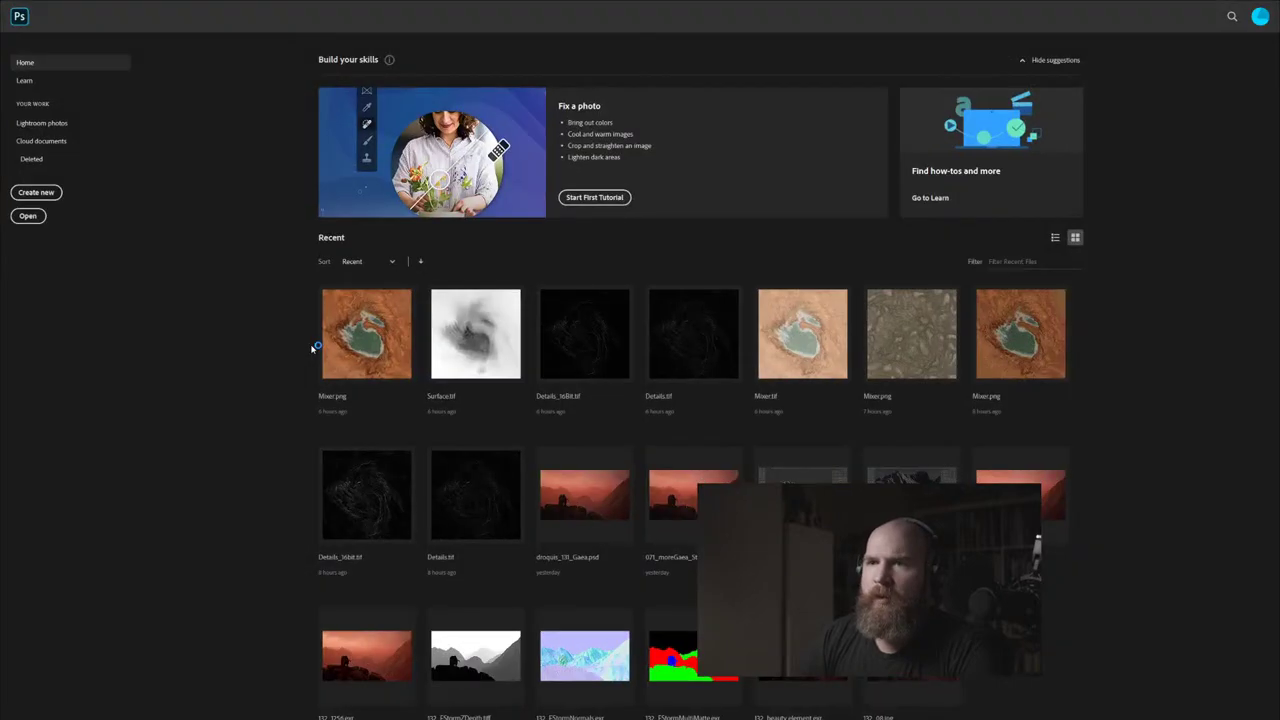
Return to File Explorer and open Mixer.png from build folder 001 in Photoshop as well.
{"action": "key", "text": "alt+Tab"}
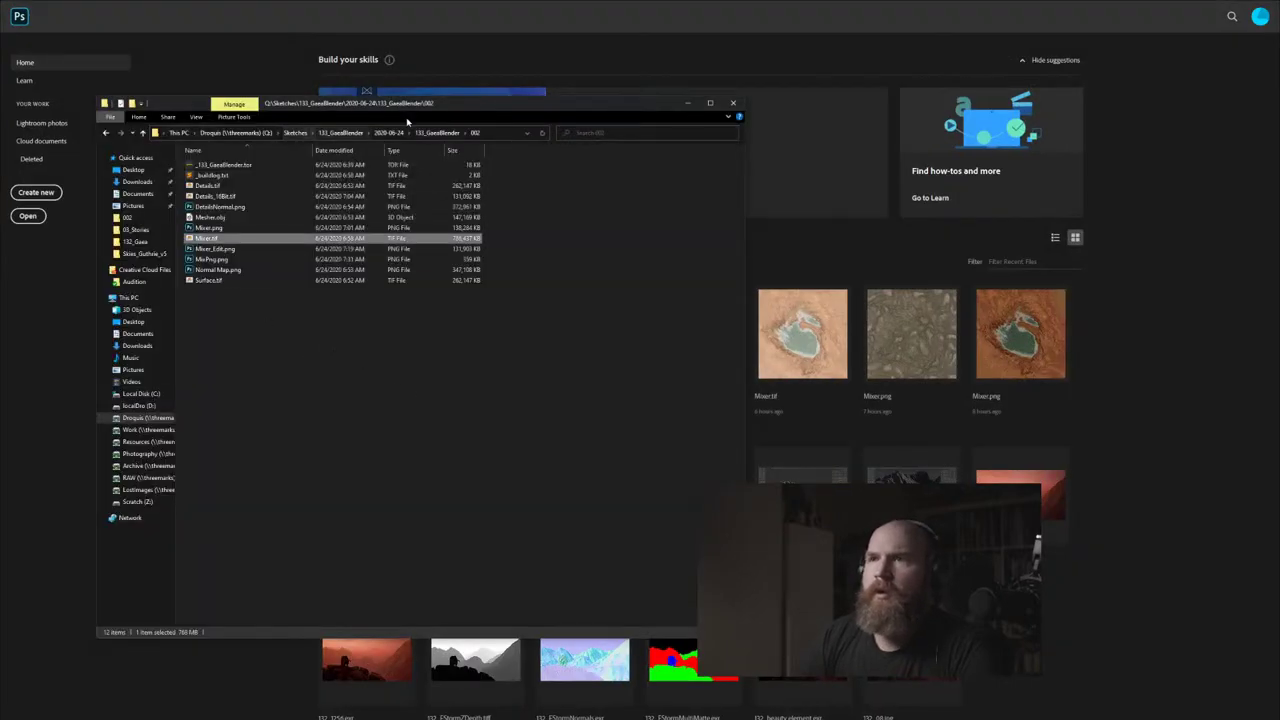
{"action": "left_click_drag", "start_coordinate": [492, 121], "coordinate": [482, 145]}
{"action": "left_click", "coordinate": [426, 157]}
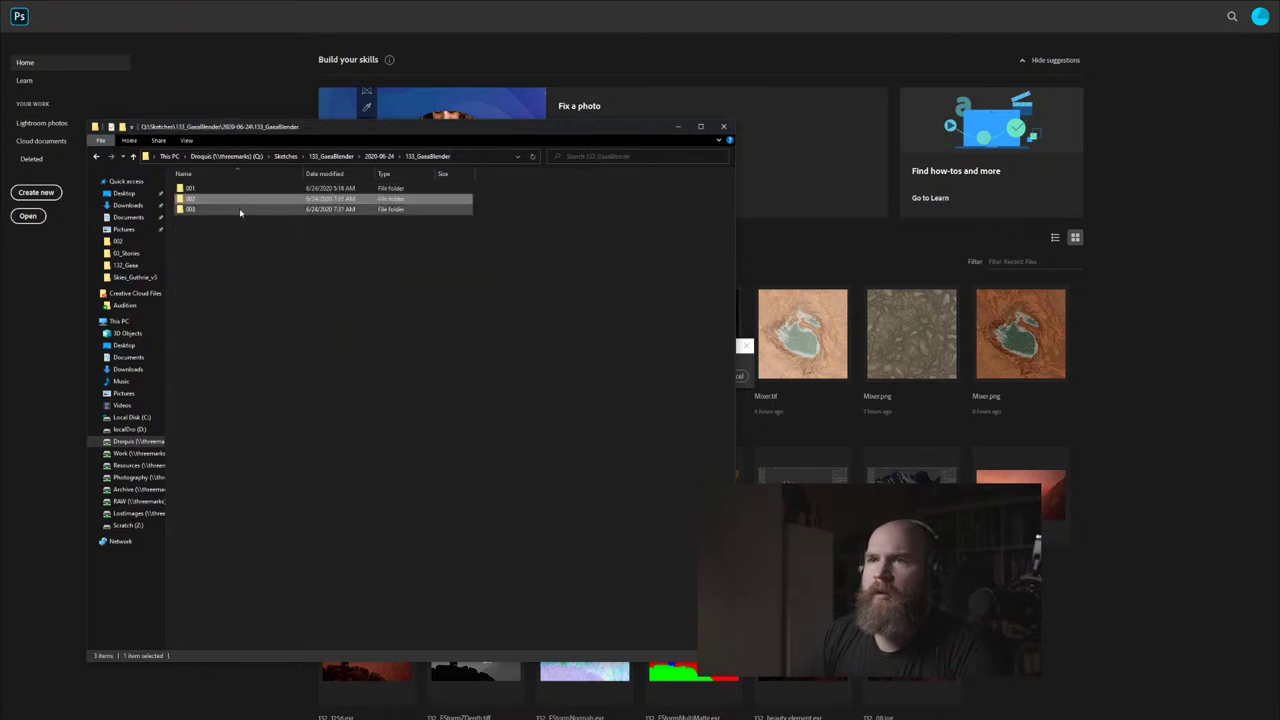
{"action": "double_click", "coordinate": [225, 188]}
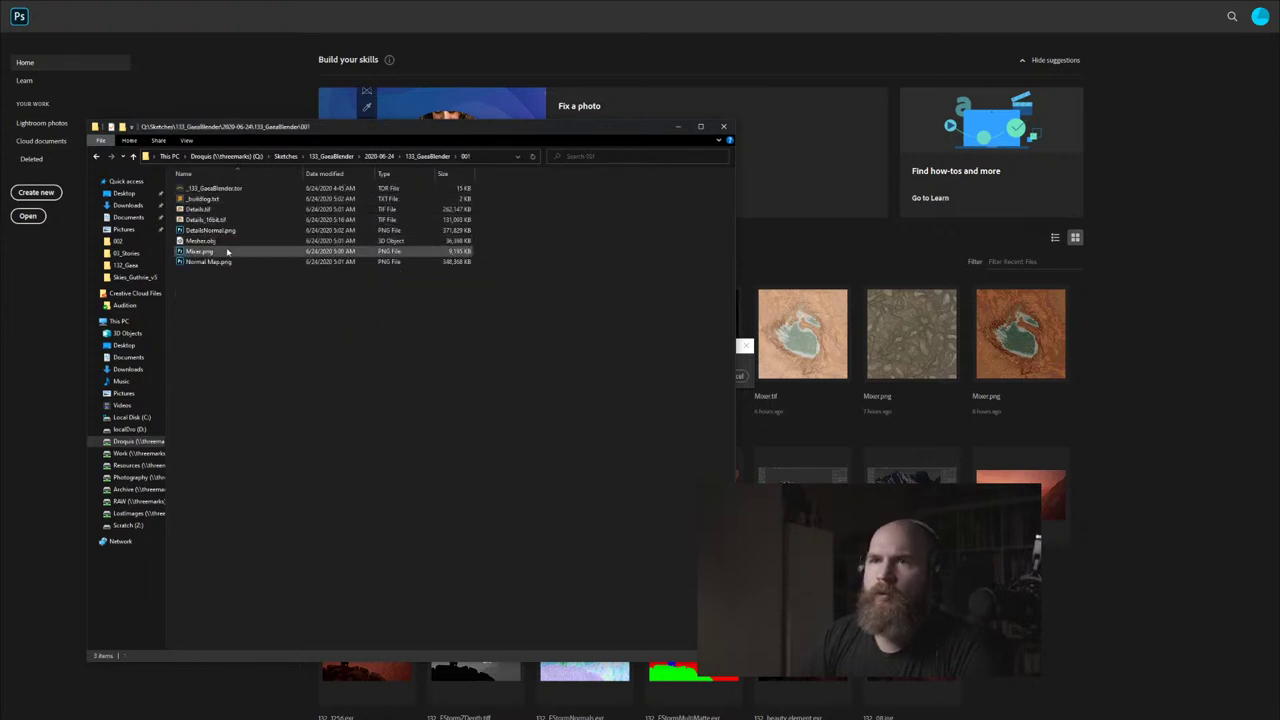
{"action": "left_click", "coordinate": [243, 251]}
{"action": "double_click", "coordinate": [247, 257]}
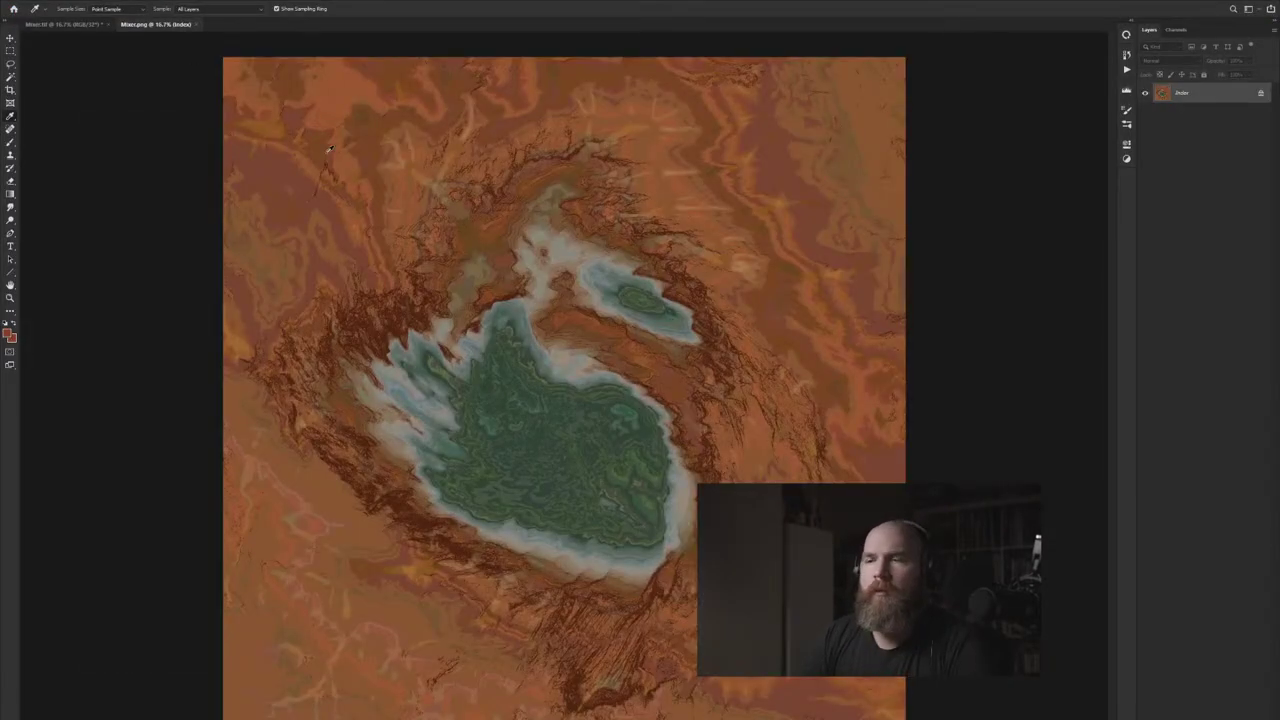
Copy the entire Mixer.png image and paste it into Mixer.tif as a new layer above the background.
{"action": "left_click", "coordinate": [70, 23]}
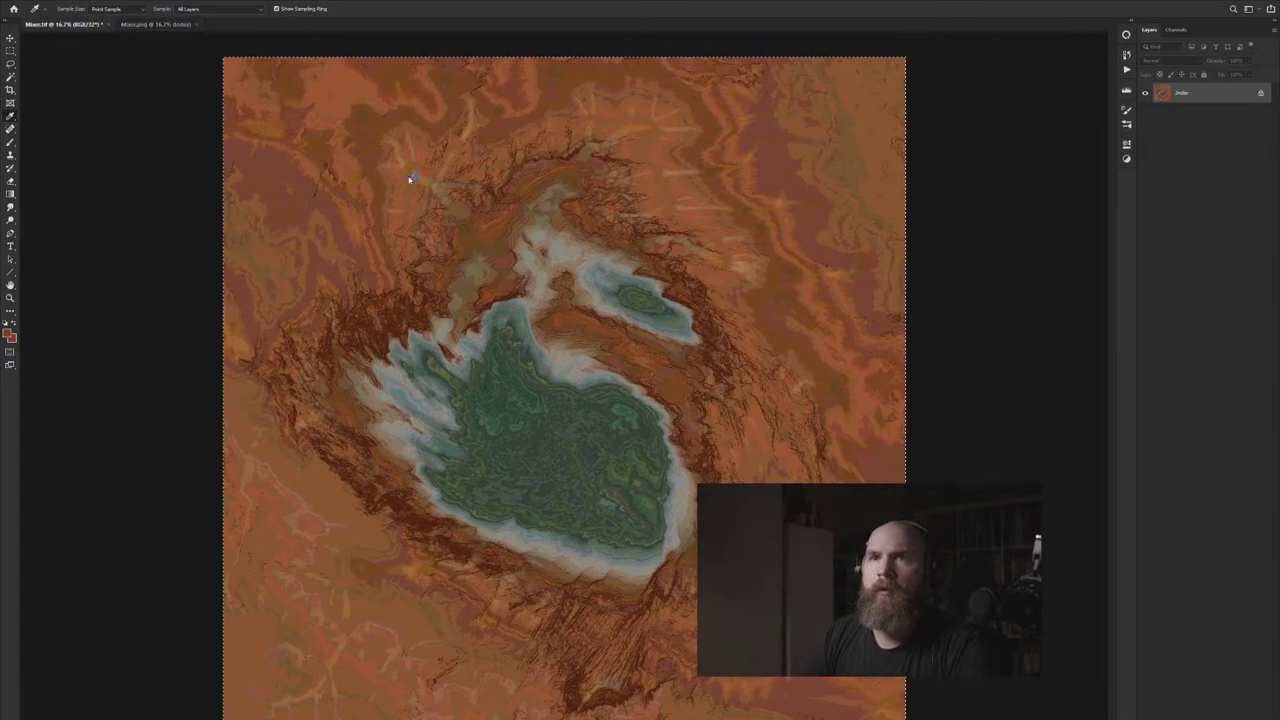
{"action": "scroll", "coordinate": [533, 411], "scroll_direction": "up", "scroll_amount": 5, "text": "alt"}
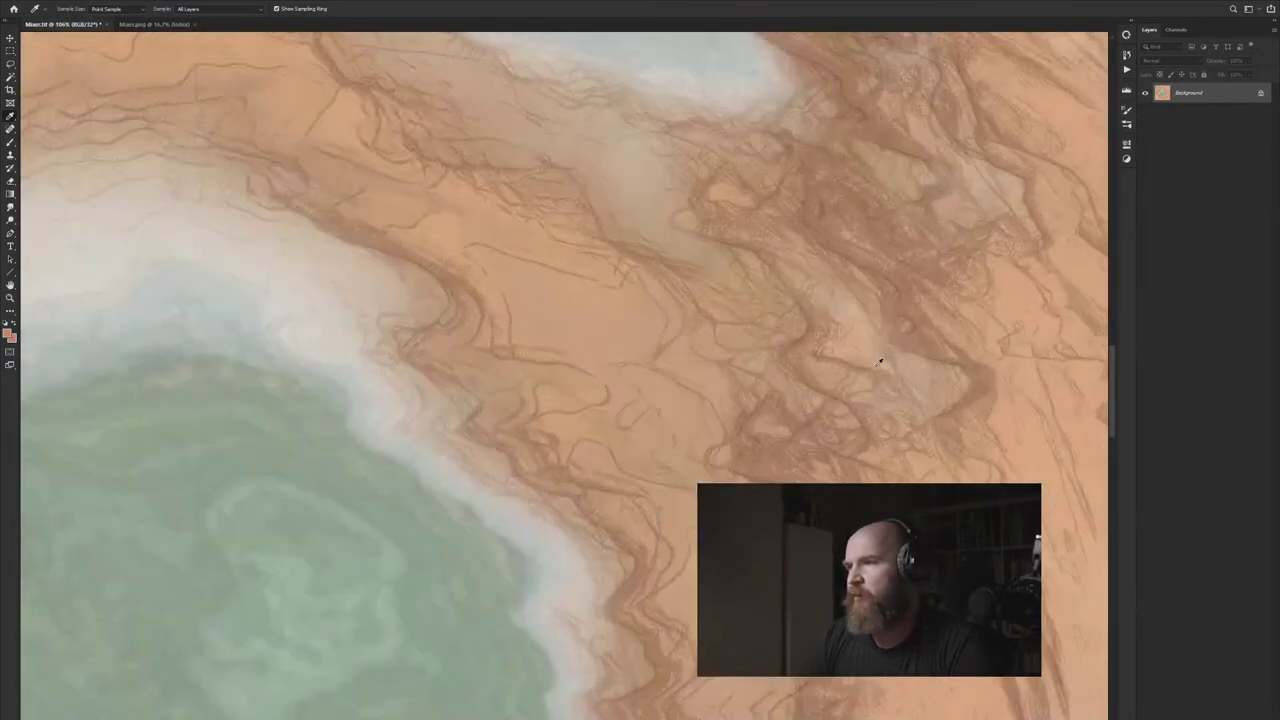
{"action": "scroll", "coordinate": [697, 351], "scroll_direction": "up", "scroll_amount": 5, "text": "alt"}
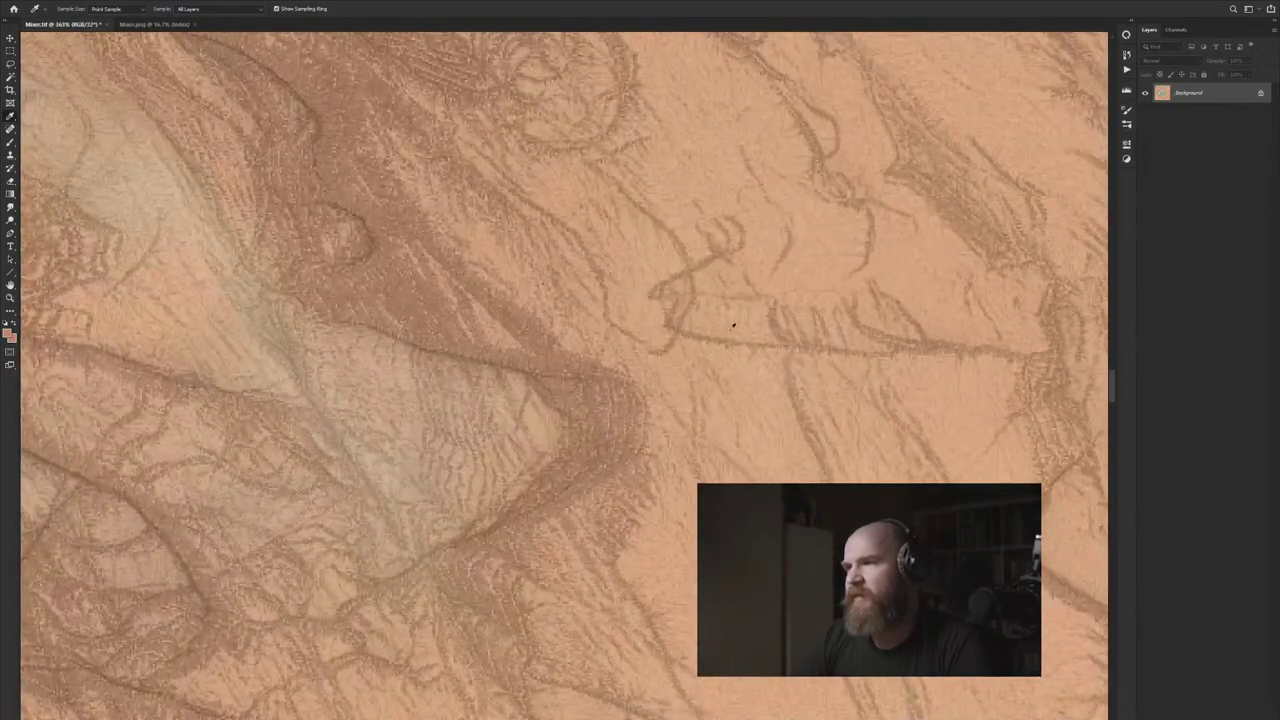
{"action": "scroll", "coordinate": [646, 319], "scroll_direction": "down", "scroll_amount": 5, "text": "alt"}
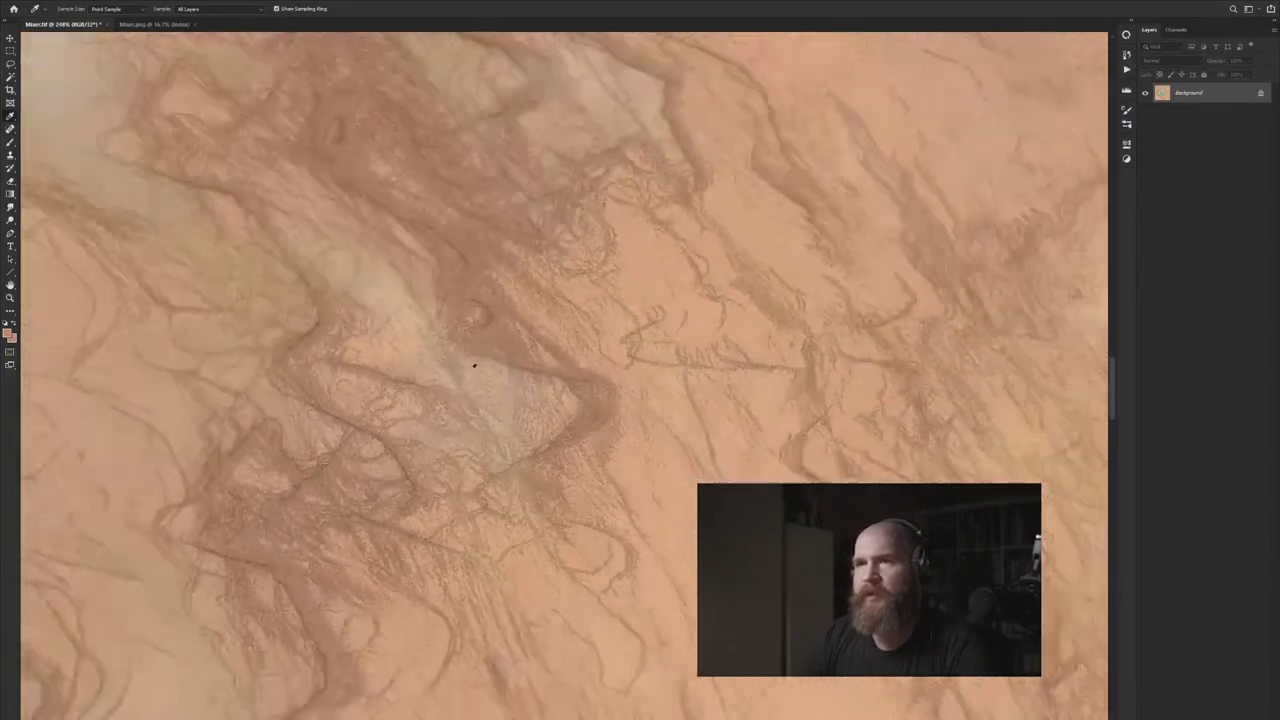
{"action": "scroll", "coordinate": [631, 357], "scroll_direction": "down", "scroll_amount": 4, "text": "alt"}
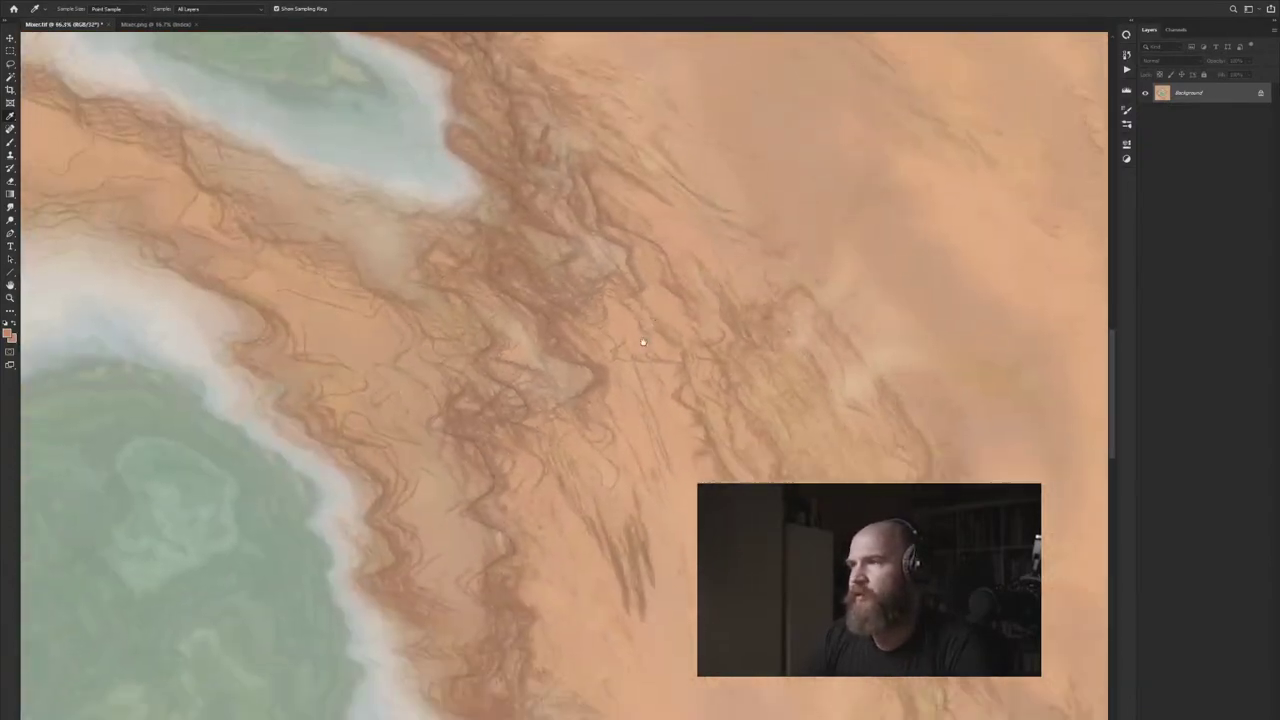
{"action": "key", "text": "ctrl+v"}
{"action": "left_click", "coordinate": [698, 293]}
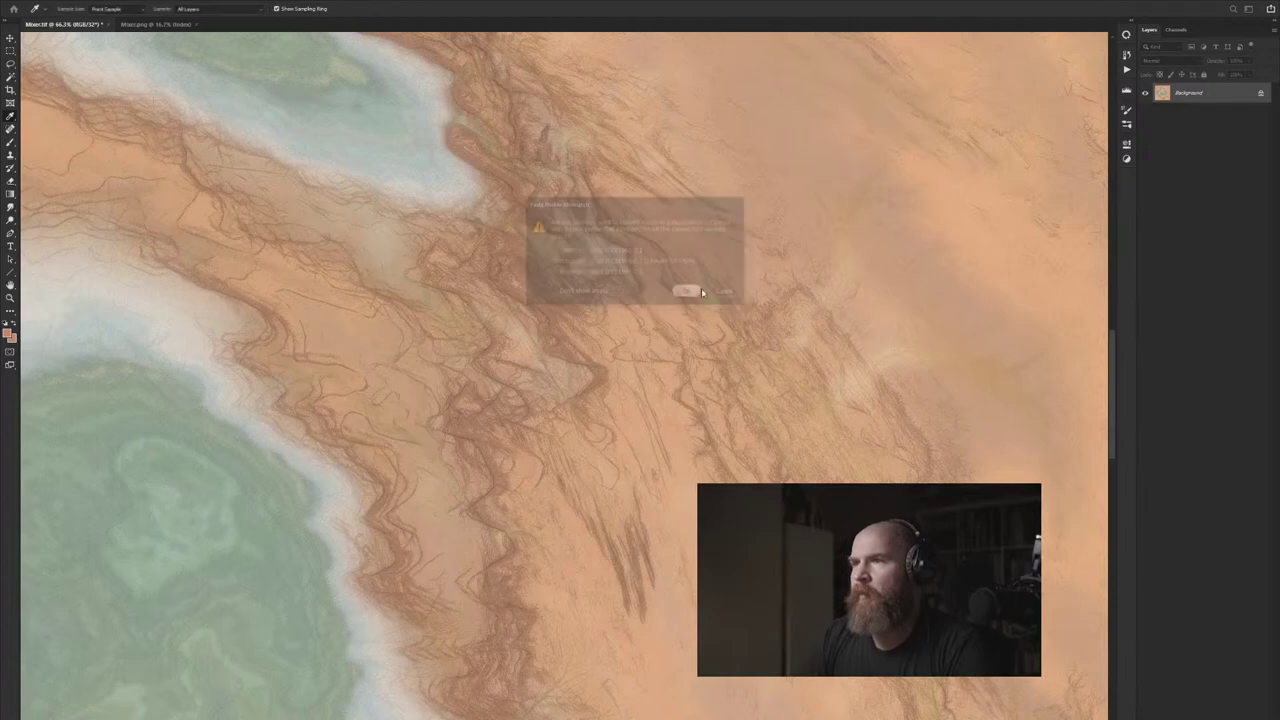
Toggle the pasted layer's visibility to compare its fine line detail with the background on the slope above the pools.
{"action": "scroll", "coordinate": [790, 326], "scroll_direction": "up", "scroll_amount": 2, "text": "alt"}
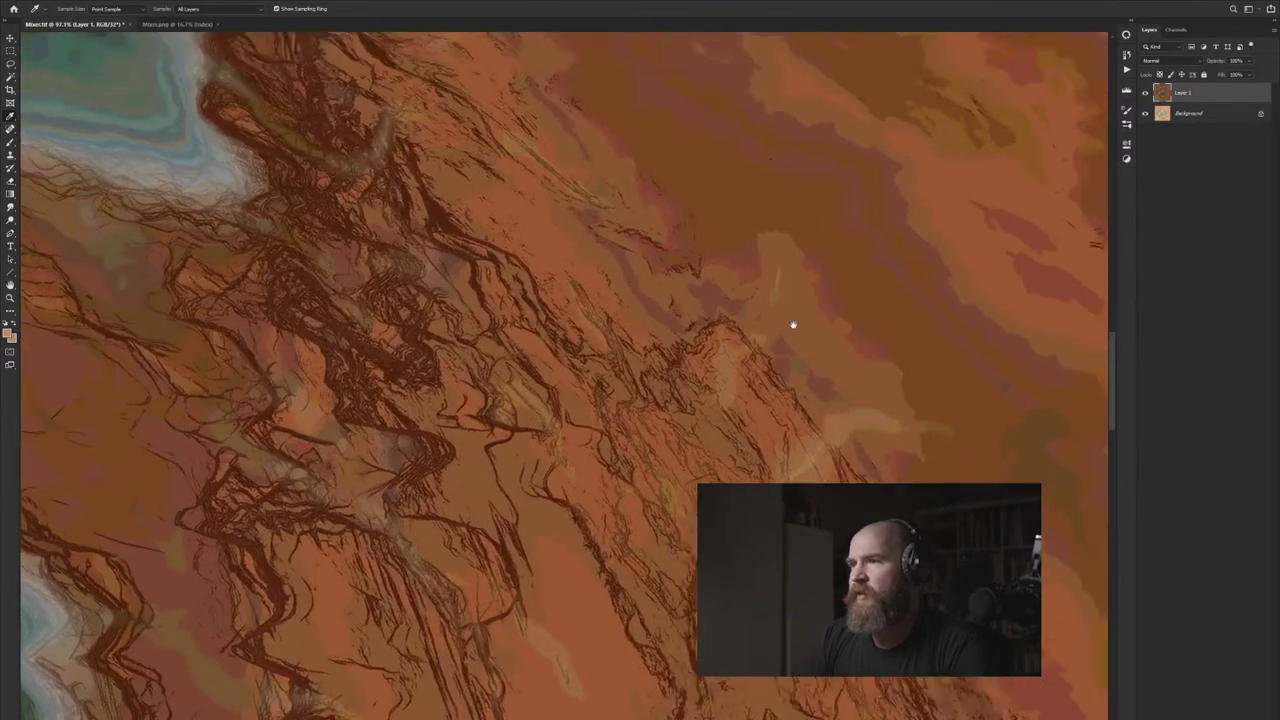
{"action": "key", "text": "v"}
{"action": "scroll", "coordinate": [760, 326], "scroll_direction": "up", "scroll_amount": 1, "text": "alt"}
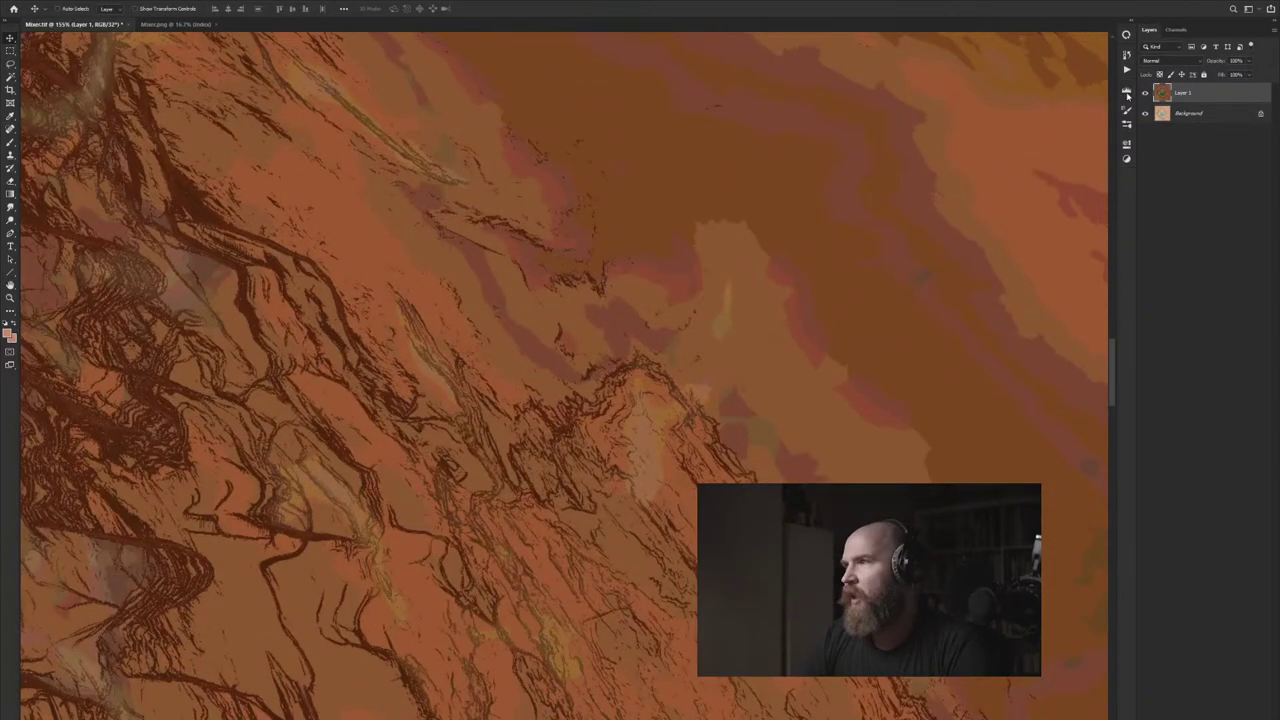
{"action": "left_click", "coordinate": [1145, 94]}
{"action": "left_click", "coordinate": [1145, 94]}
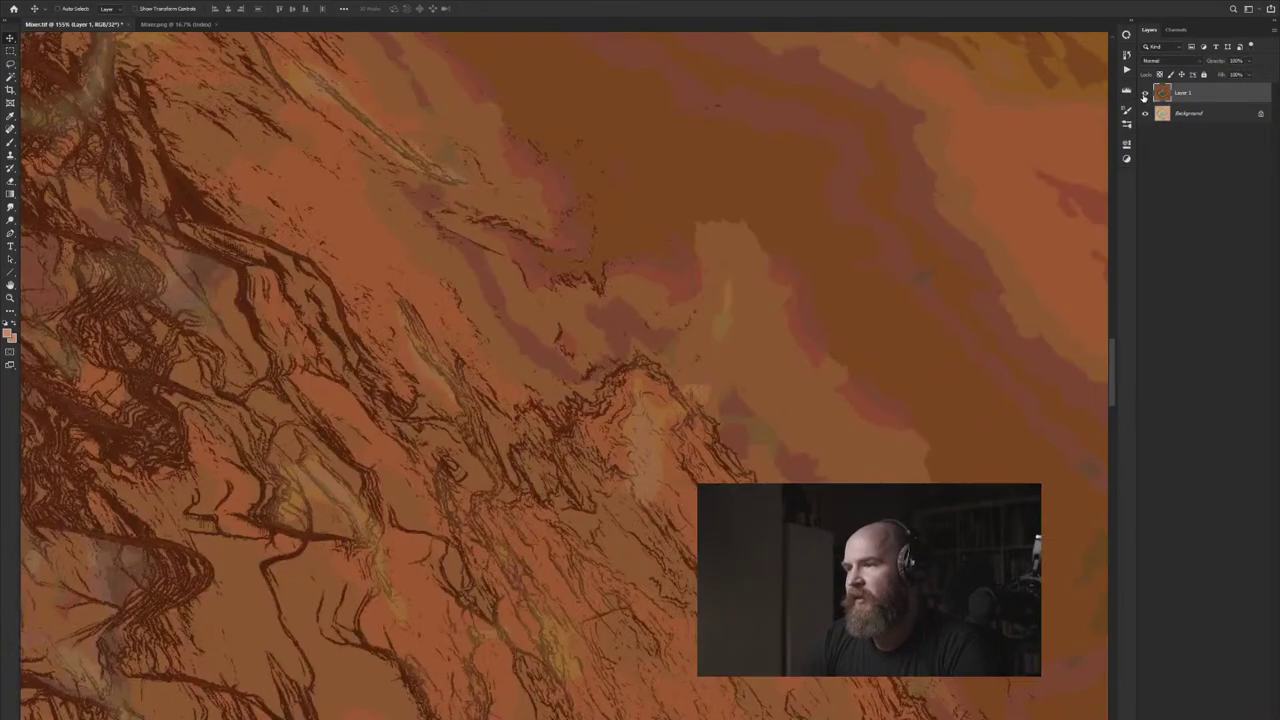
{"action": "left_click", "coordinate": [1145, 94]}
{"action": "left_click", "coordinate": [1145, 94]}
{"action": "scroll", "coordinate": [722, 327], "scroll_direction": "down", "scroll_amount": 4, "text": "alt"}
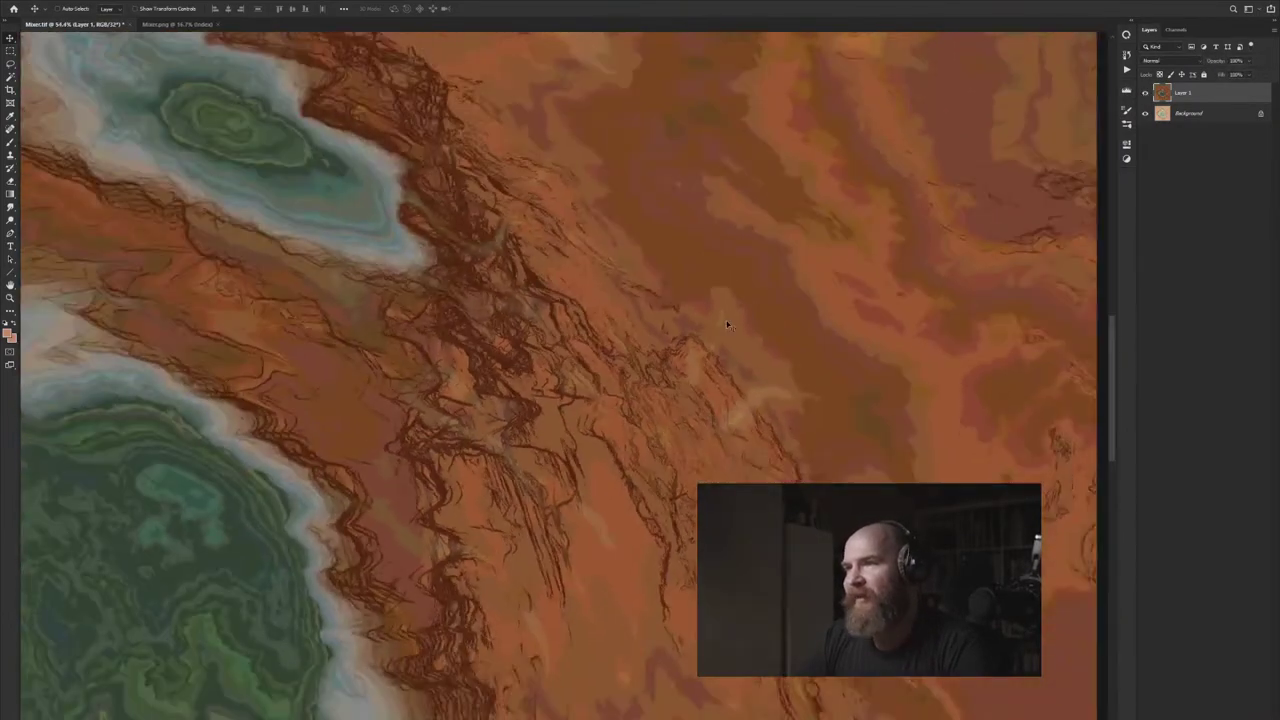
Compare the pasted layer with the background again at 100% zoom around the dark rocky ridge between the two pools.
{"action": "scroll", "coordinate": [789, 331], "scroll_direction": "up", "scroll_amount": 4, "text": "alt"}
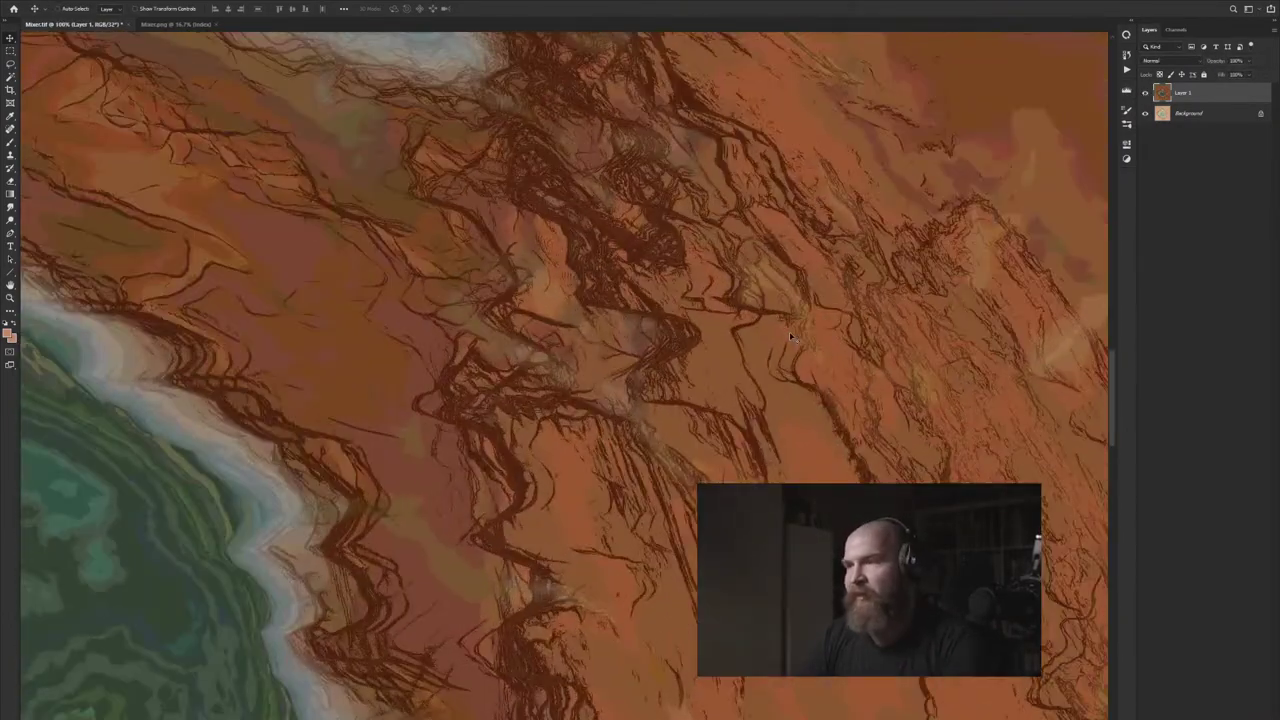
{"action": "left_click", "coordinate": [1146, 93]}
{"action": "left_click", "coordinate": [1146, 93]}
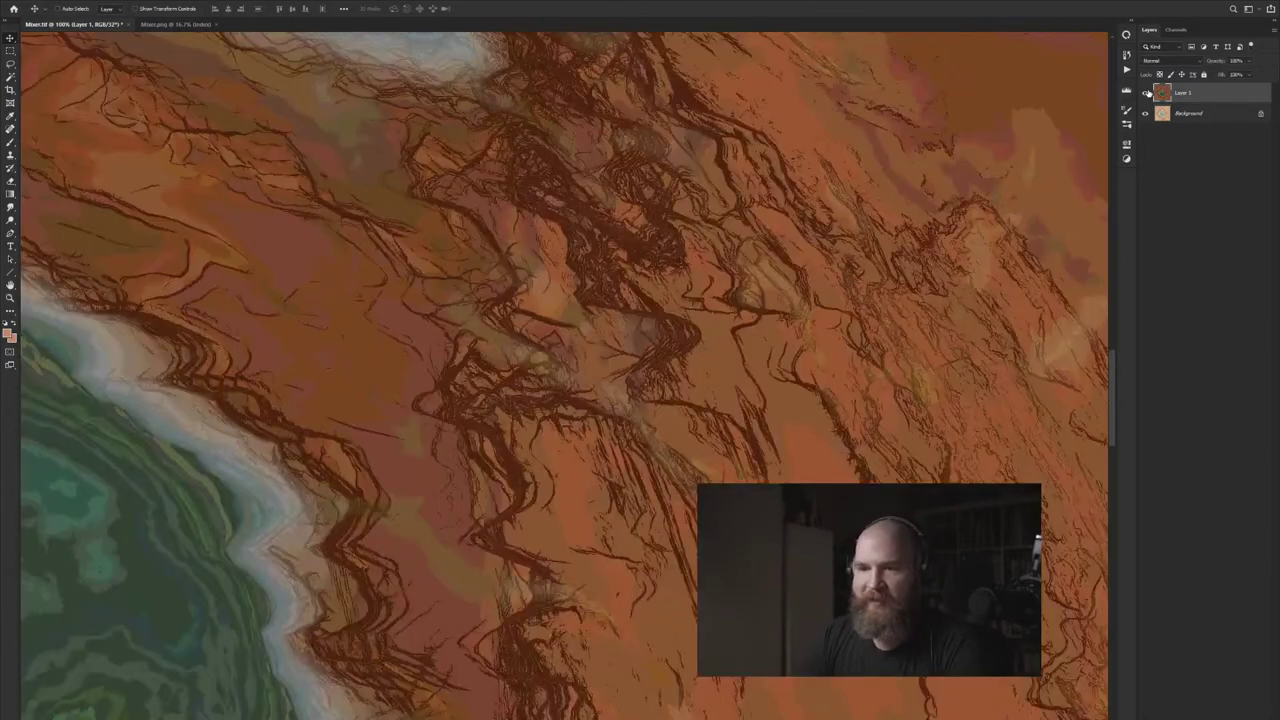
{"action": "left_click", "coordinate": [1146, 93]}
{"action": "left_click", "coordinate": [1146, 93]}
{"action": "scroll", "coordinate": [356, 377], "scroll_direction": "down", "scroll_amount": 5, "text": "alt"}
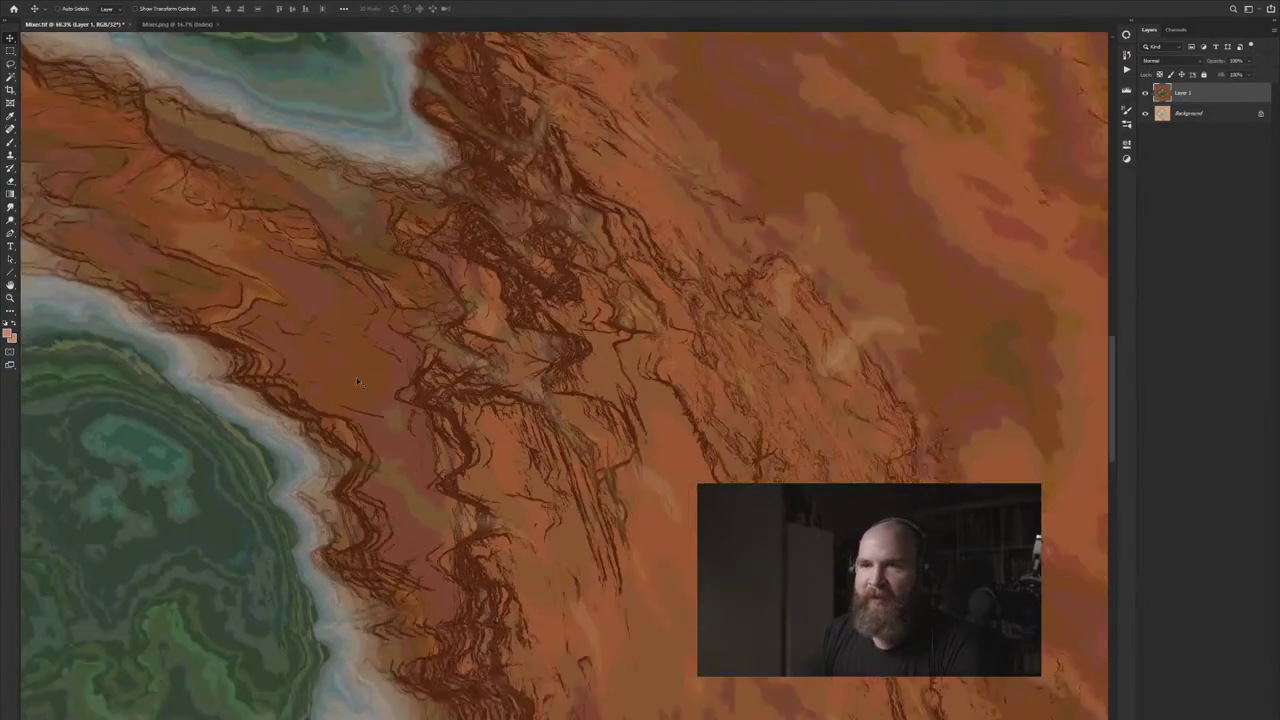
Leave the map comparison and switch to Gaea, framing the Erosion node at the end of the graph.
{"action": "scroll", "coordinate": [762, 287], "scroll_direction": "down", "scroll_amount": 4, "text": "alt"}
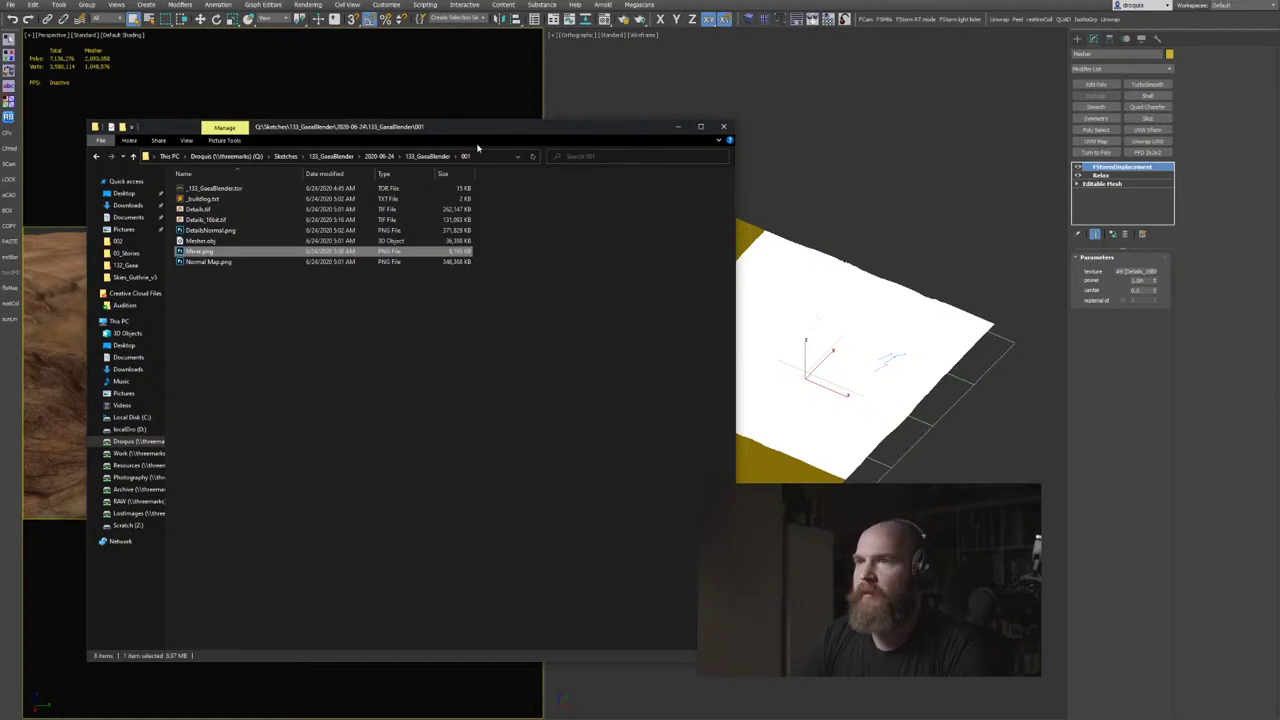
{"action": "left_click_drag", "start_coordinate": [484, 130], "coordinate": [919, 116]}
{"action": "left_click", "coordinate": [467, 349]}
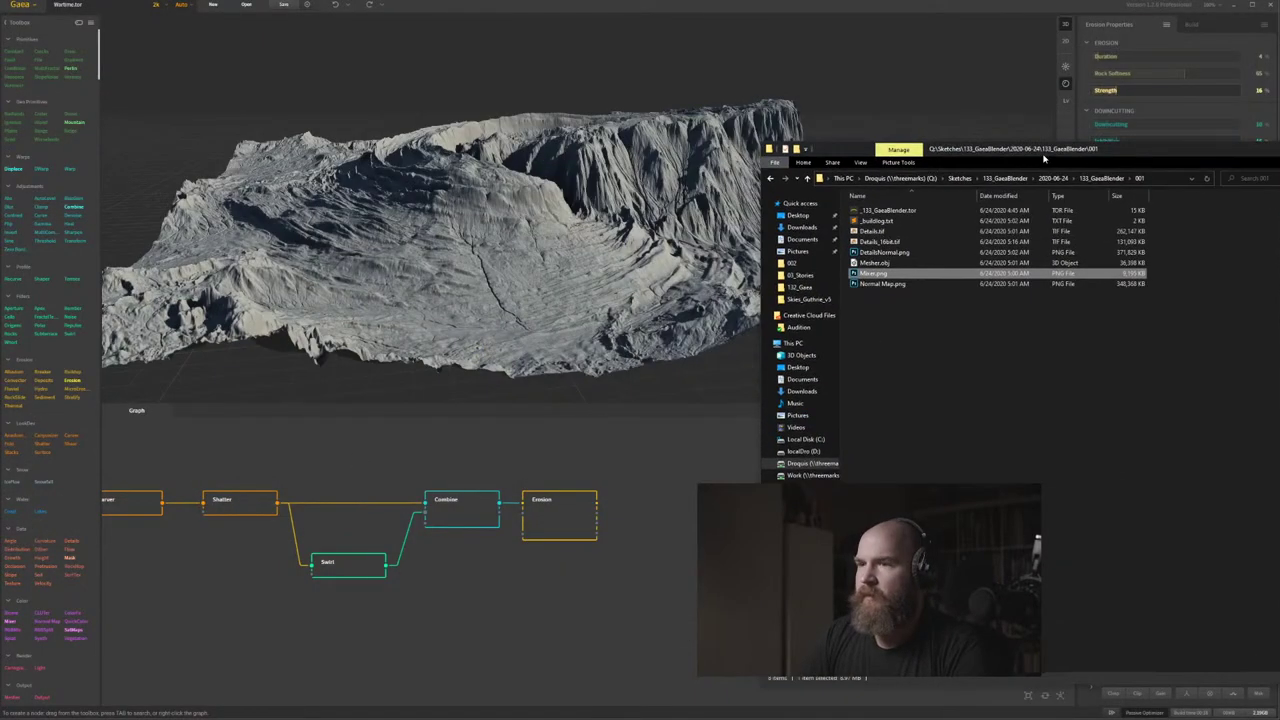
{"action": "left_click", "coordinate": [628, 499]}
{"action": "scroll", "coordinate": [578, 504], "scroll_direction": "up", "scroll_amount": 4}
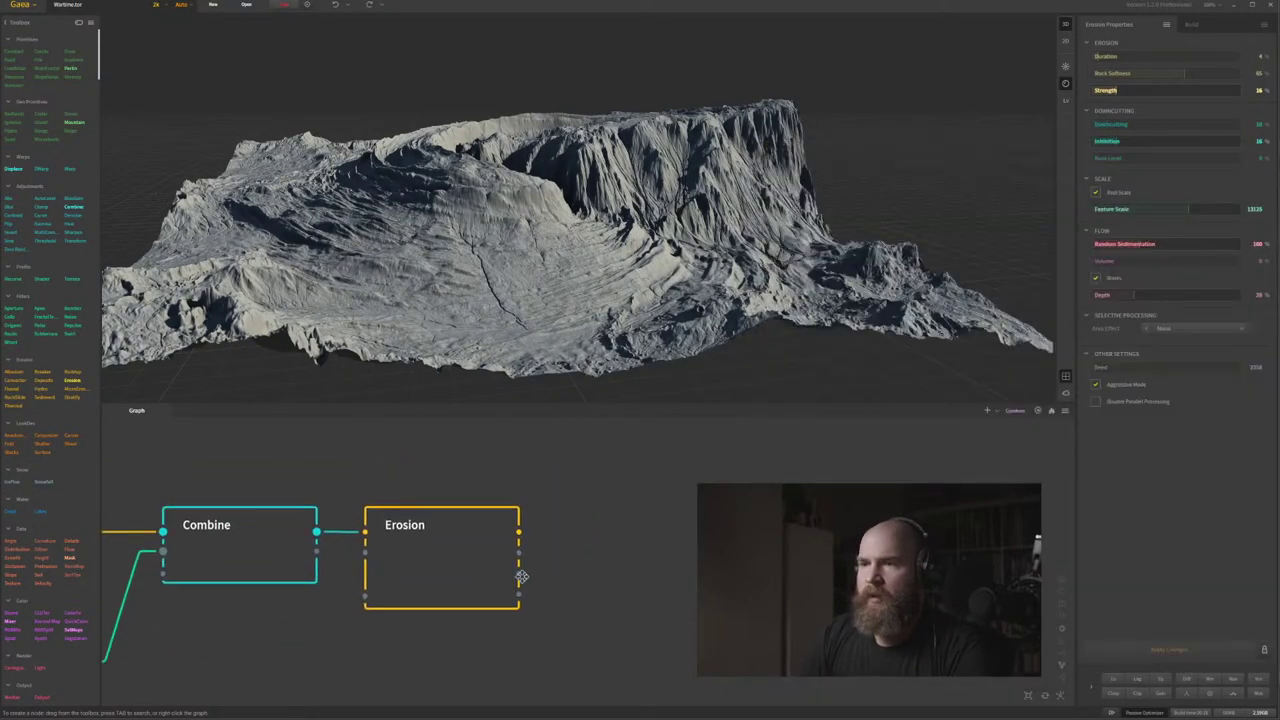
{"action": "scroll", "coordinate": [371, 526], "scroll_direction": "down", "scroll_amount": 4}
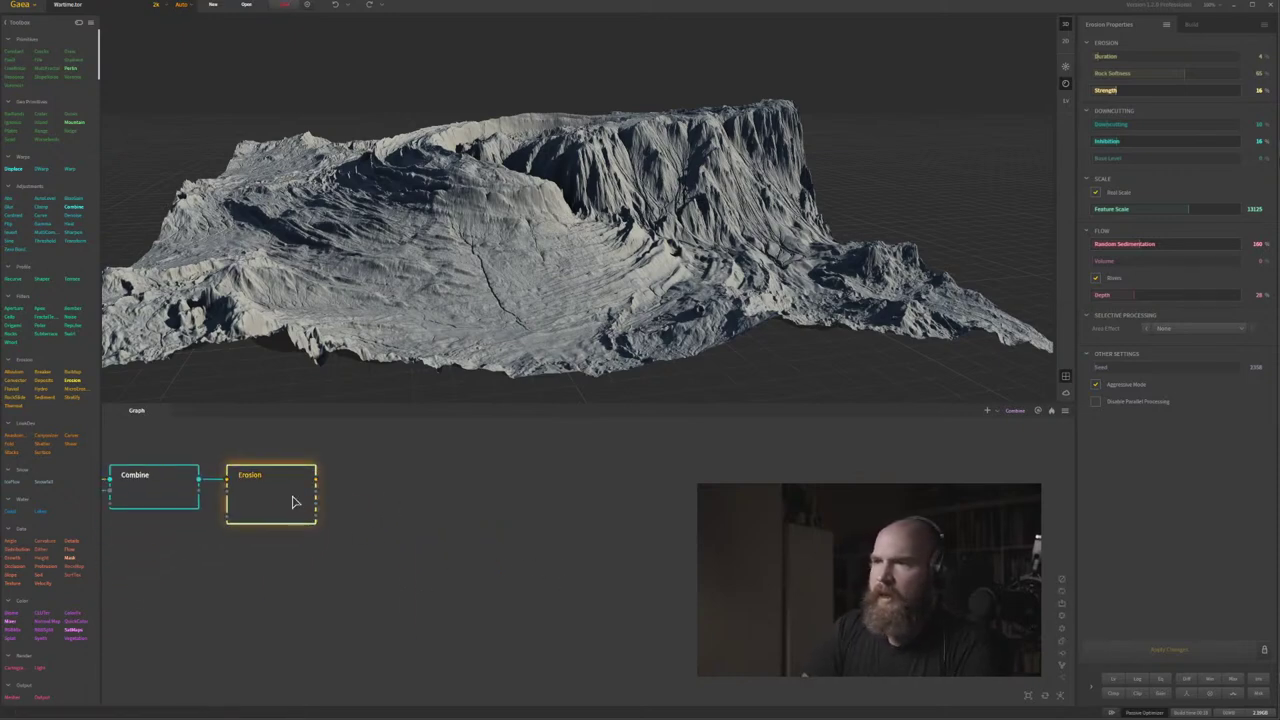
Add a SatMaps node fed by the Erosion node and place it well apart from Erosion in the graph.
{"action": "key", "text": "Tab"}
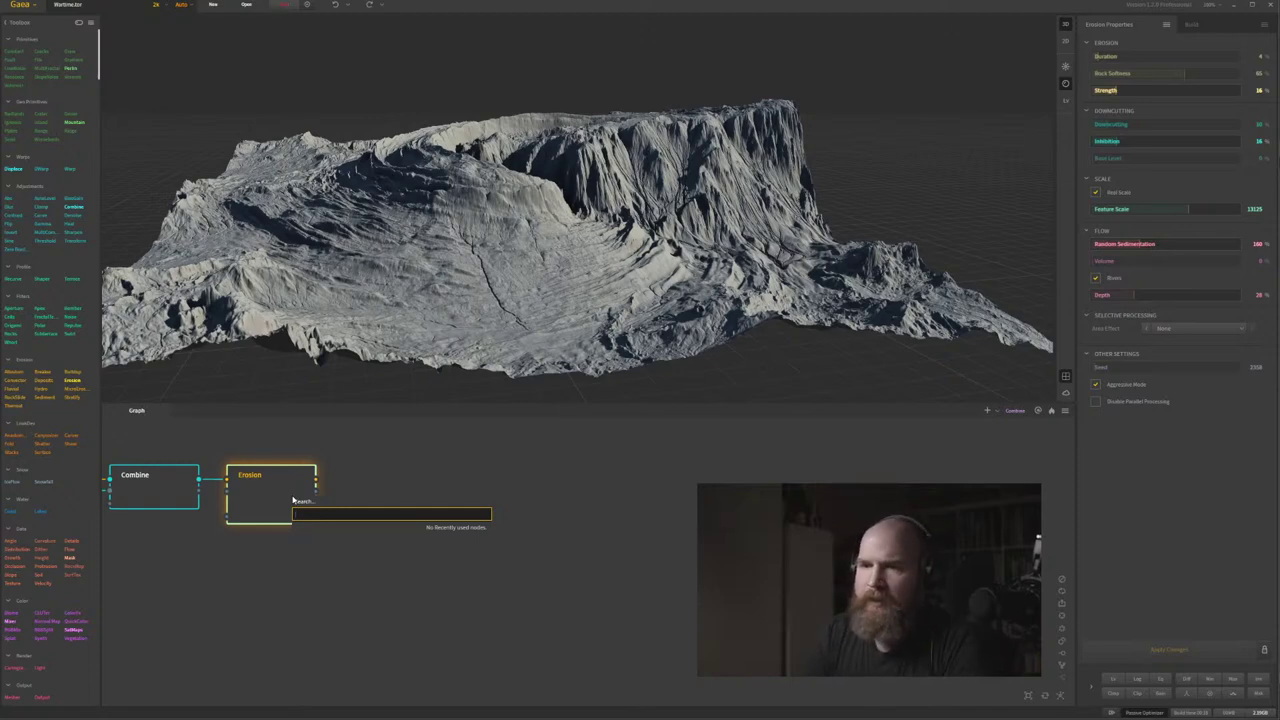
{"action": "type", "text": "sat"}
{"action": "key", "text": "Return"}
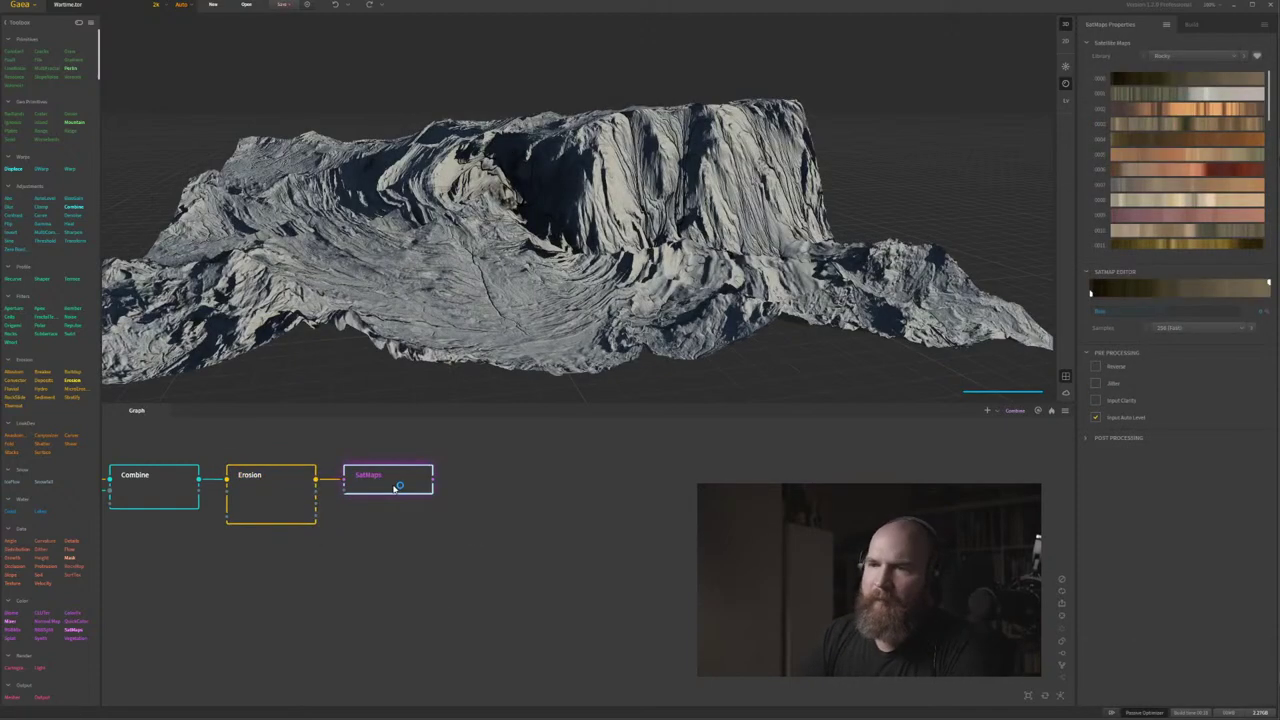
{"action": "left_click_drag", "start_coordinate": [396, 487], "coordinate": [536, 486]}
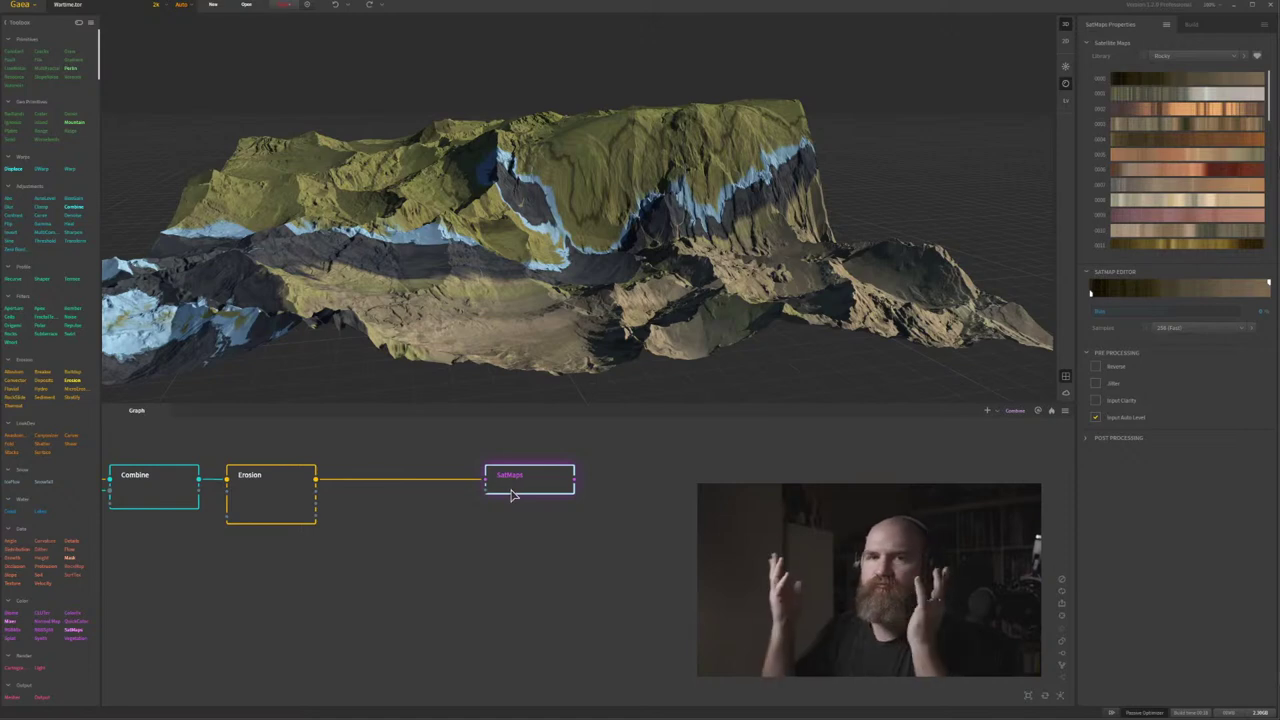
Try the orange-brown, grey-white, brown-green and mauve Rocky satellite gradients on the SatMaps node.
{"action": "middle_click_drag", "start_coordinate": [538, 513], "coordinate": [489, 606]}
{"action": "scroll", "coordinate": [517, 546], "scroll_direction": "down", "scroll_amount": 1}
{"action": "mouse_move", "coordinate": [477, 201]}
{"action": "left_mouse_down"}
{"action": "mouse_move", "coordinate": [500, 227]}
{"action": "mouse_move", "coordinate": [469, 219]}
{"action": "left_mouse_up"}
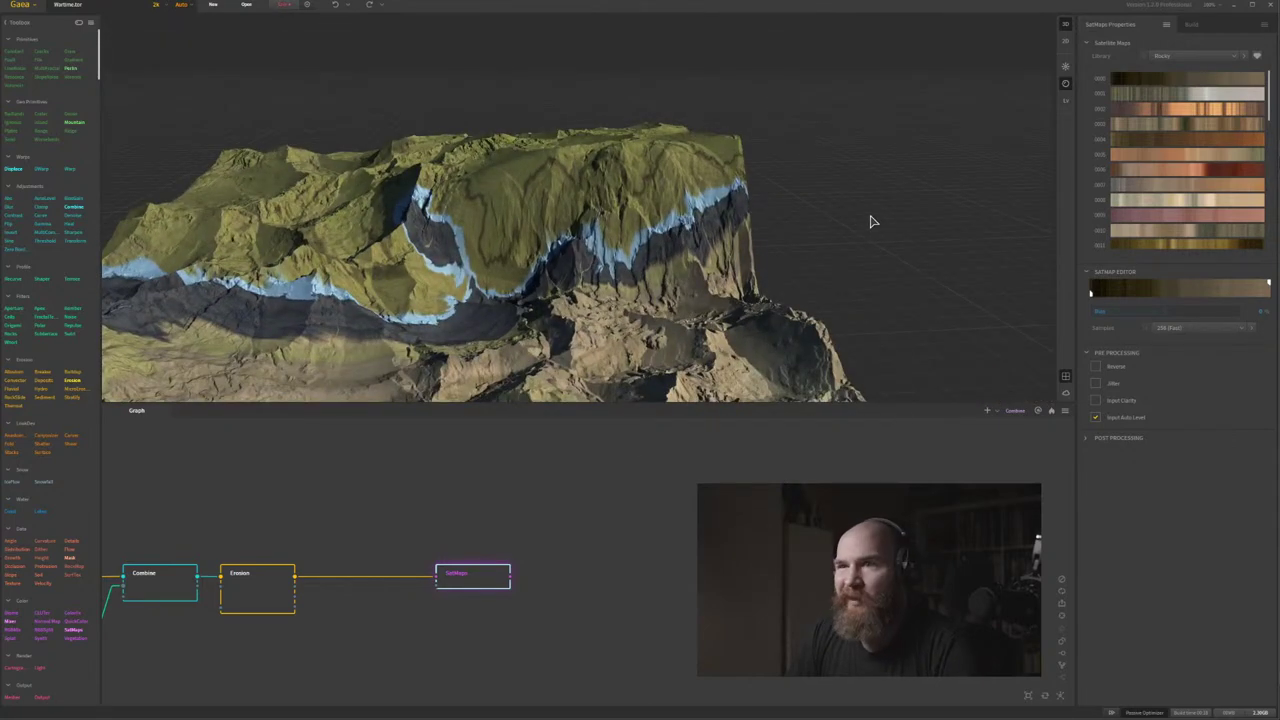
{"action": "left_click", "coordinate": [1167, 110]}
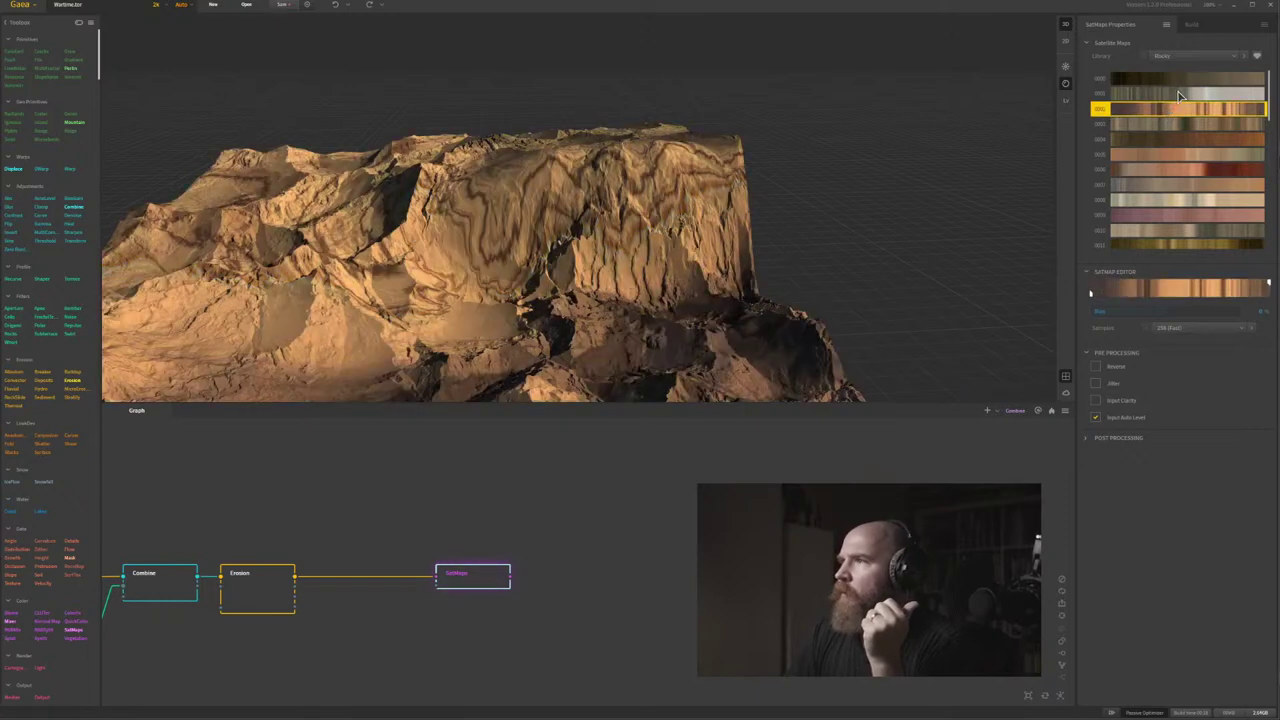
{"action": "left_click", "coordinate": [1180, 95]}
{"action": "left_click_drag", "start_coordinate": [771, 200], "coordinate": [672, 197]}
{"action": "scroll", "coordinate": [570, 259], "scroll_direction": "down", "scroll_amount": 3}
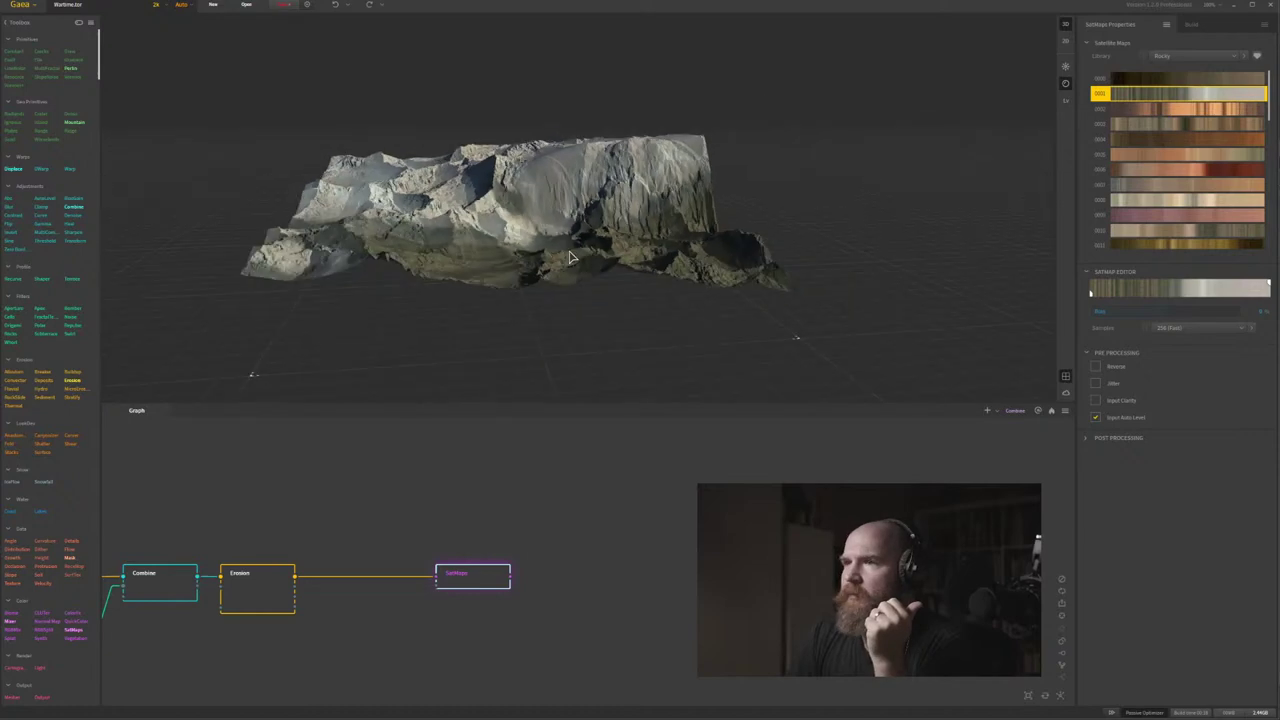
{"action": "mouse_move", "coordinate": [570, 259]}
{"action": "left_mouse_down"}
{"action": "mouse_move", "coordinate": [626, 266]}
{"action": "mouse_move", "coordinate": [652, 300]}
{"action": "mouse_move", "coordinate": [588, 259]}
{"action": "left_mouse_up"}
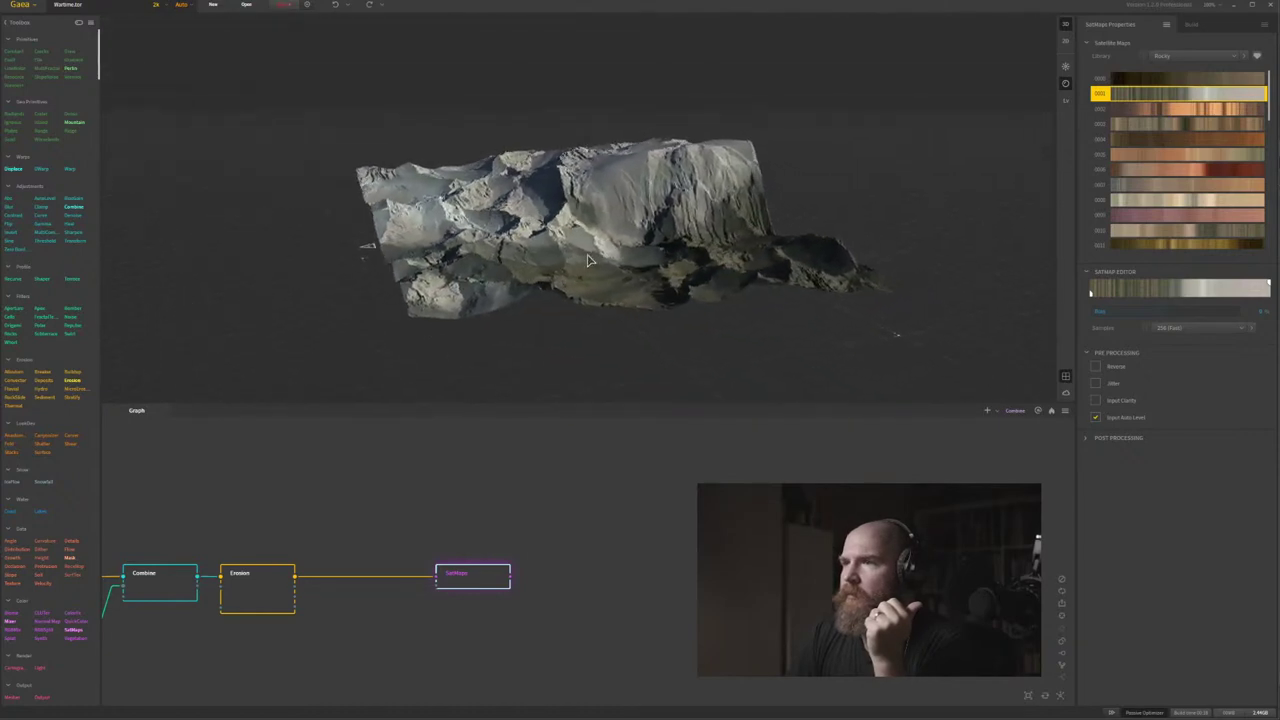
{"action": "left_click", "coordinate": [1185, 122]}
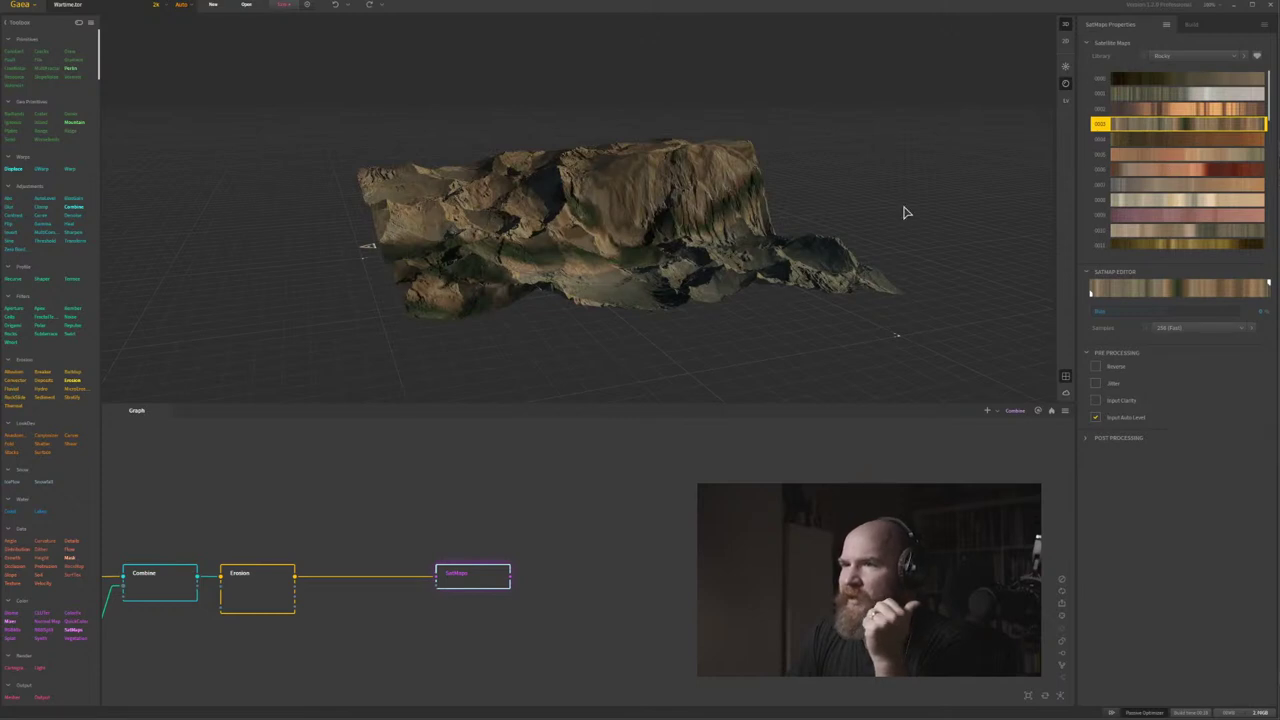
{"action": "left_click", "coordinate": [1158, 217]}
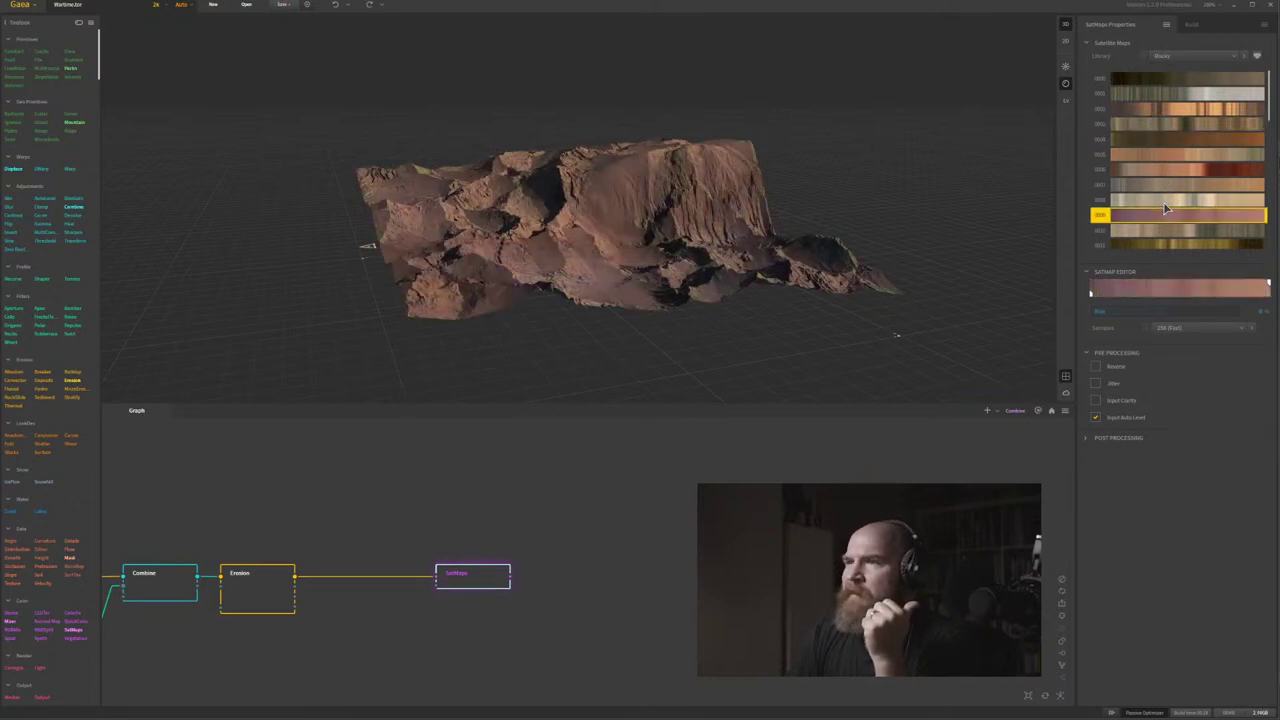
Apply the pale beige banded satellite gradient to the SatMaps node and inspect the colored cliff up close.
{"action": "left_click", "coordinate": [1164, 201]}
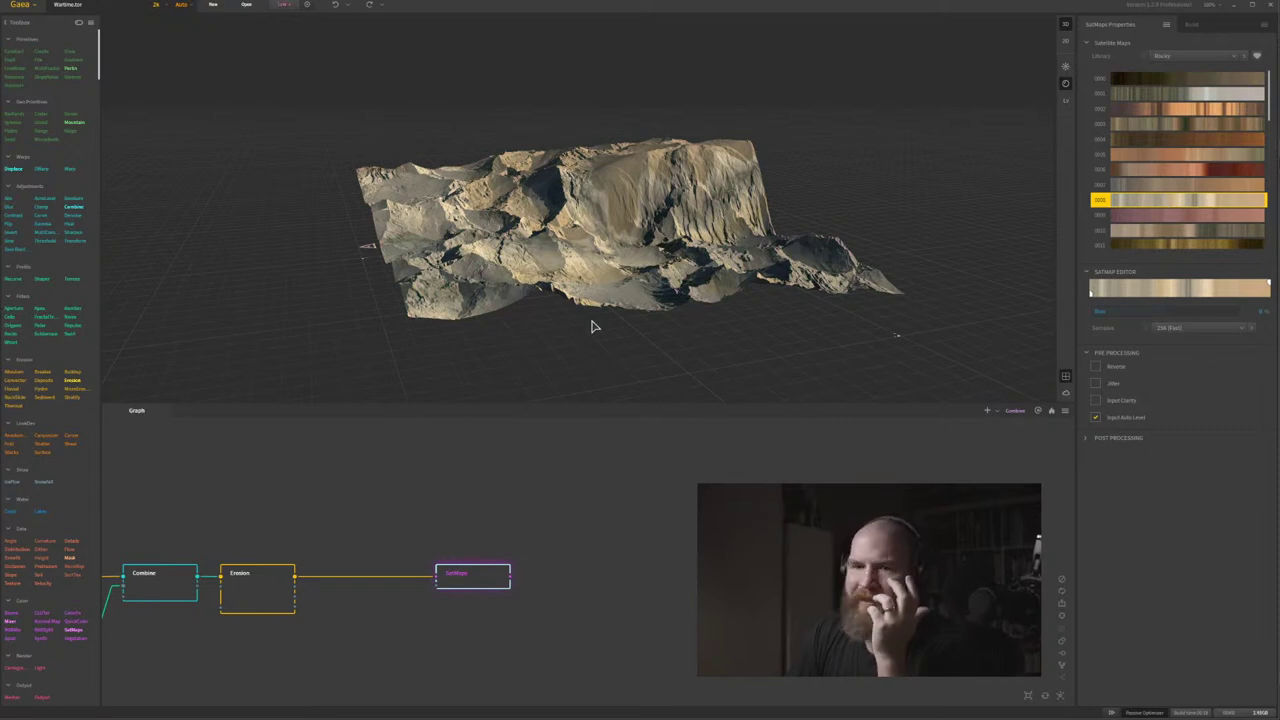
{"action": "left_click_drag", "start_coordinate": [614, 287], "coordinate": [577, 268]}
{"action": "scroll", "coordinate": [662, 240], "scroll_direction": "up", "scroll_amount": 3}
{"action": "scroll", "coordinate": [749, 259], "scroll_direction": "down", "scroll_amount": 2}
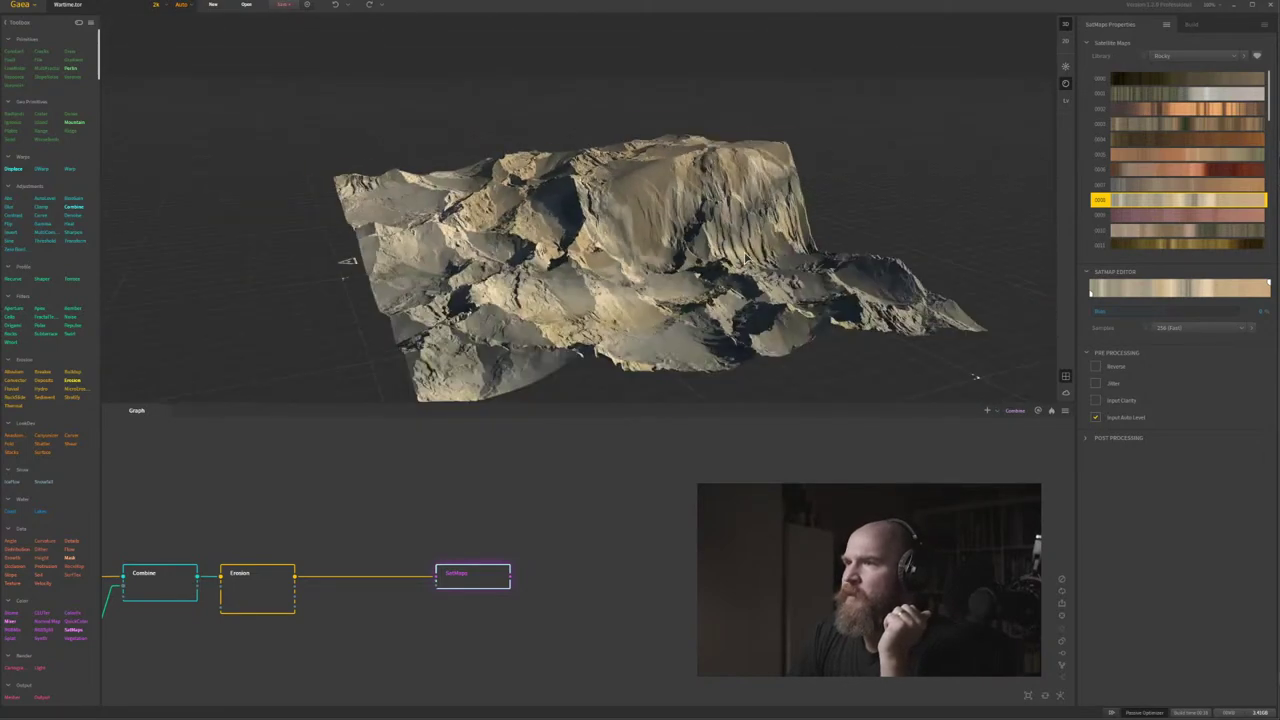
{"action": "mouse_move", "coordinate": [695, 268]}
{"action": "left_mouse_down"}
{"action": "mouse_move", "coordinate": [600, 268]}
{"action": "mouse_move", "coordinate": [571, 229]}
{"action": "mouse_move", "coordinate": [678, 266]}
{"action": "left_mouse_up"}
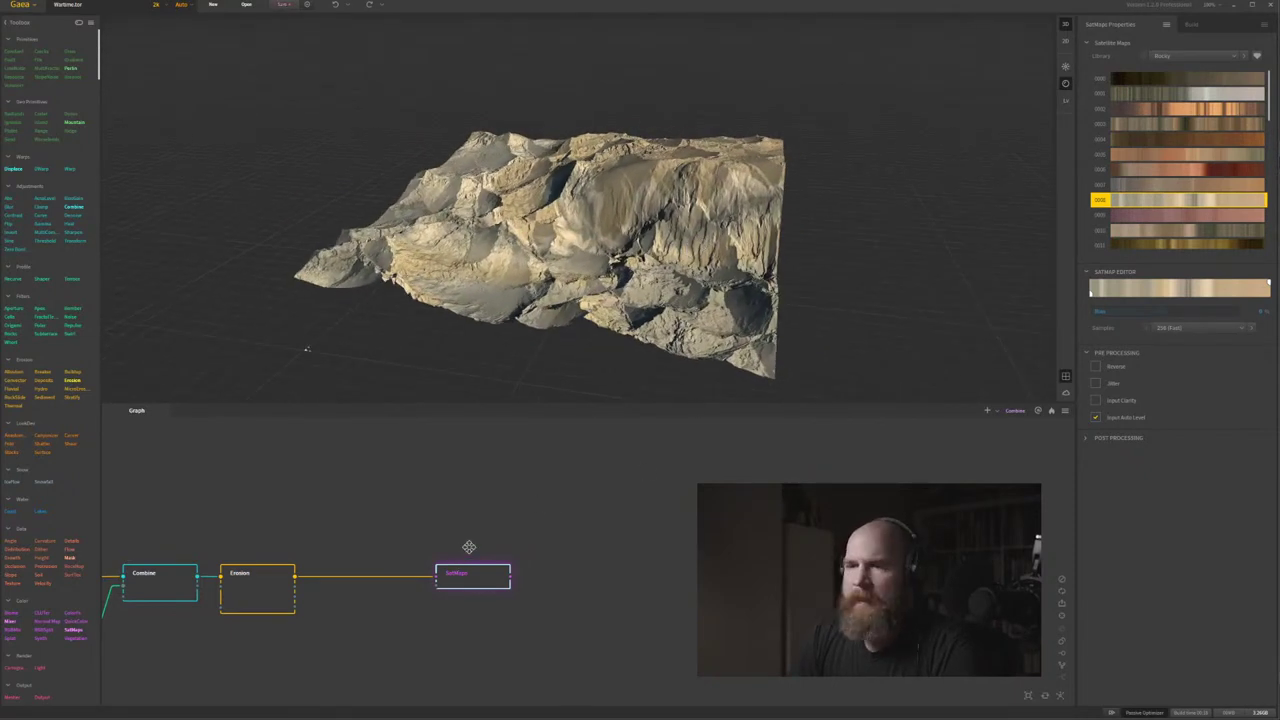
{"action": "left_click_drag", "start_coordinate": [464, 543], "coordinate": [540, 529]}
{"action": "left_click_drag", "start_coordinate": [560, 281], "coordinate": [574, 292]}
{"action": "scroll", "coordinate": [574, 297], "scroll_direction": "up", "scroll_amount": 5}
{"action": "scroll", "coordinate": [590, 330], "scroll_direction": "down", "scroll_amount": 1}
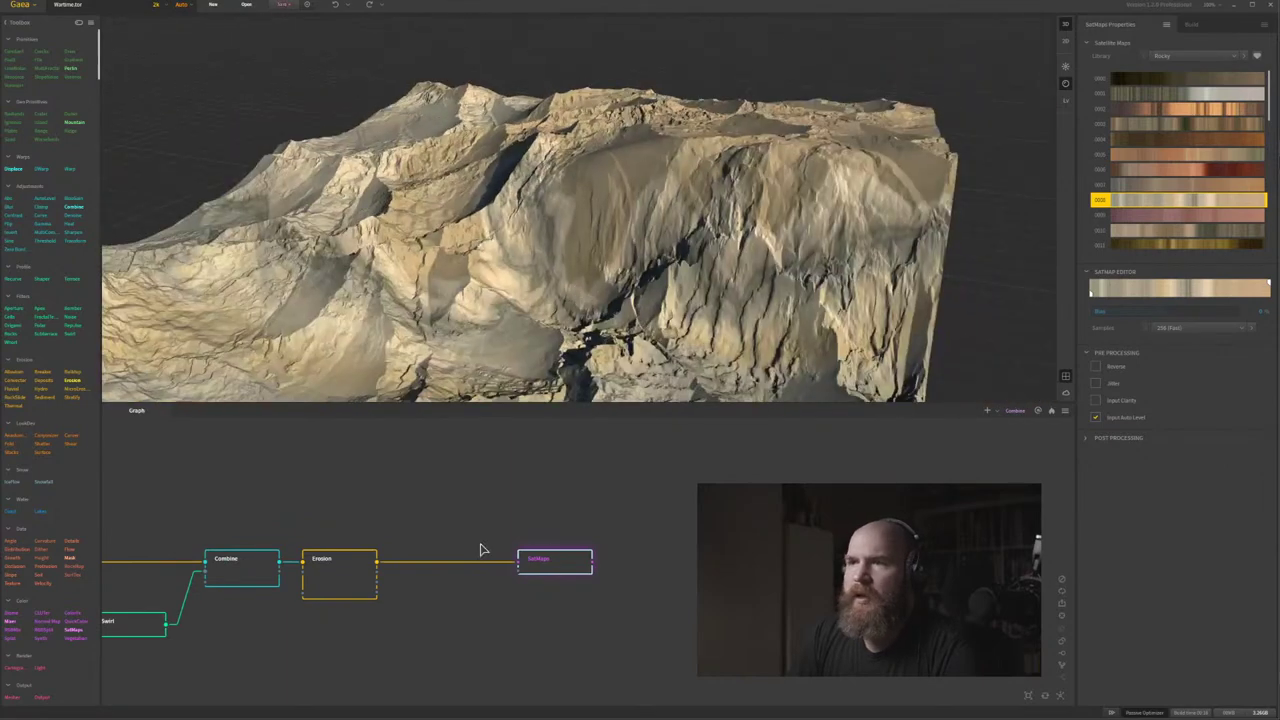
Compare the uncolored Erosion output with the SatMaps coloring on the cliff face.
{"action": "left_click_drag", "start_coordinate": [484, 547], "coordinate": [545, 484]}
{"action": "left_click_drag", "start_coordinate": [503, 568], "coordinate": [564, 528]}
{"action": "left_click", "coordinate": [448, 487]}
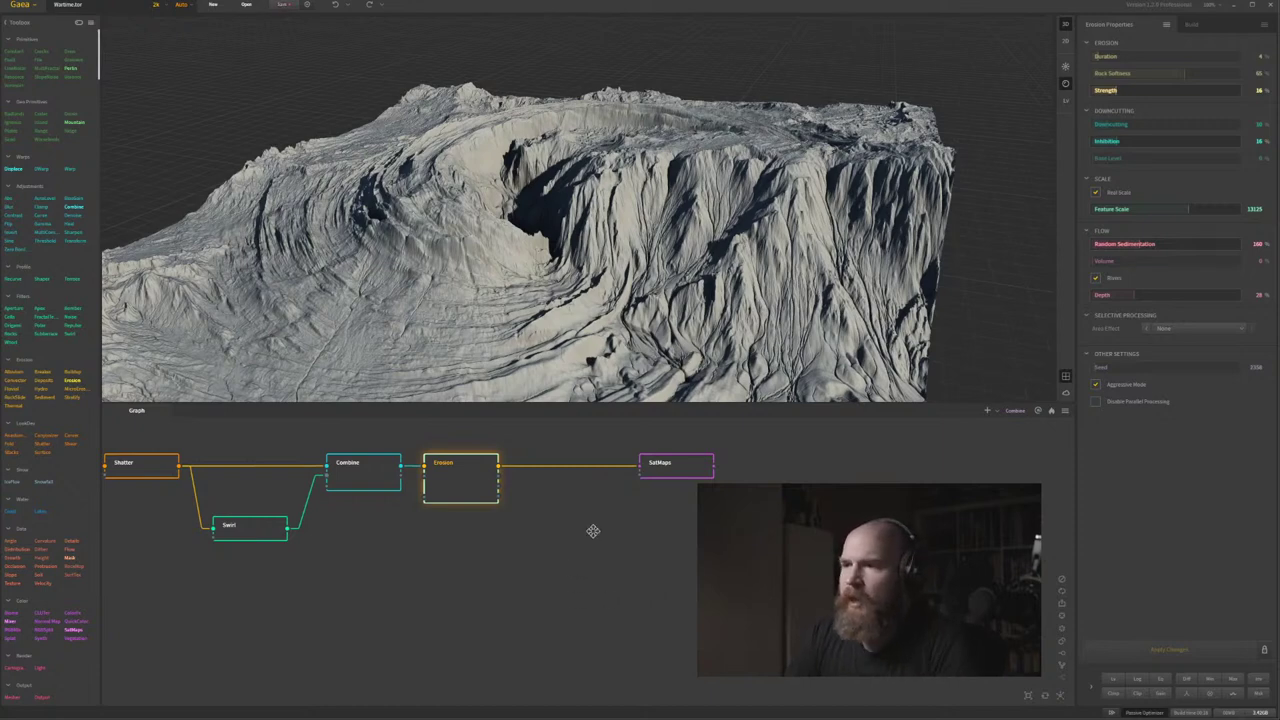
{"action": "middle_click_drag", "start_coordinate": [591, 529], "coordinate": [594, 566]}
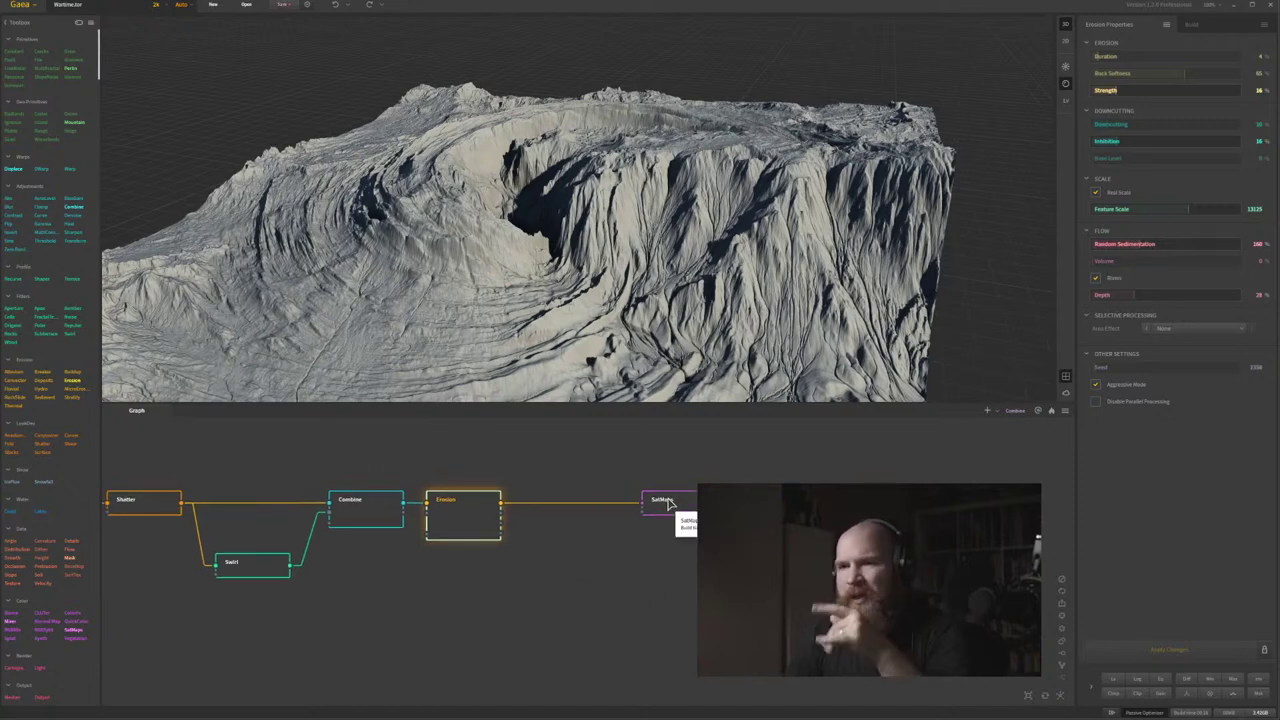
{"action": "middle_click_drag", "start_coordinate": [671, 430], "coordinate": [663, 460]}
{"action": "left_click_drag", "start_coordinate": [622, 331], "coordinate": [604, 348]}
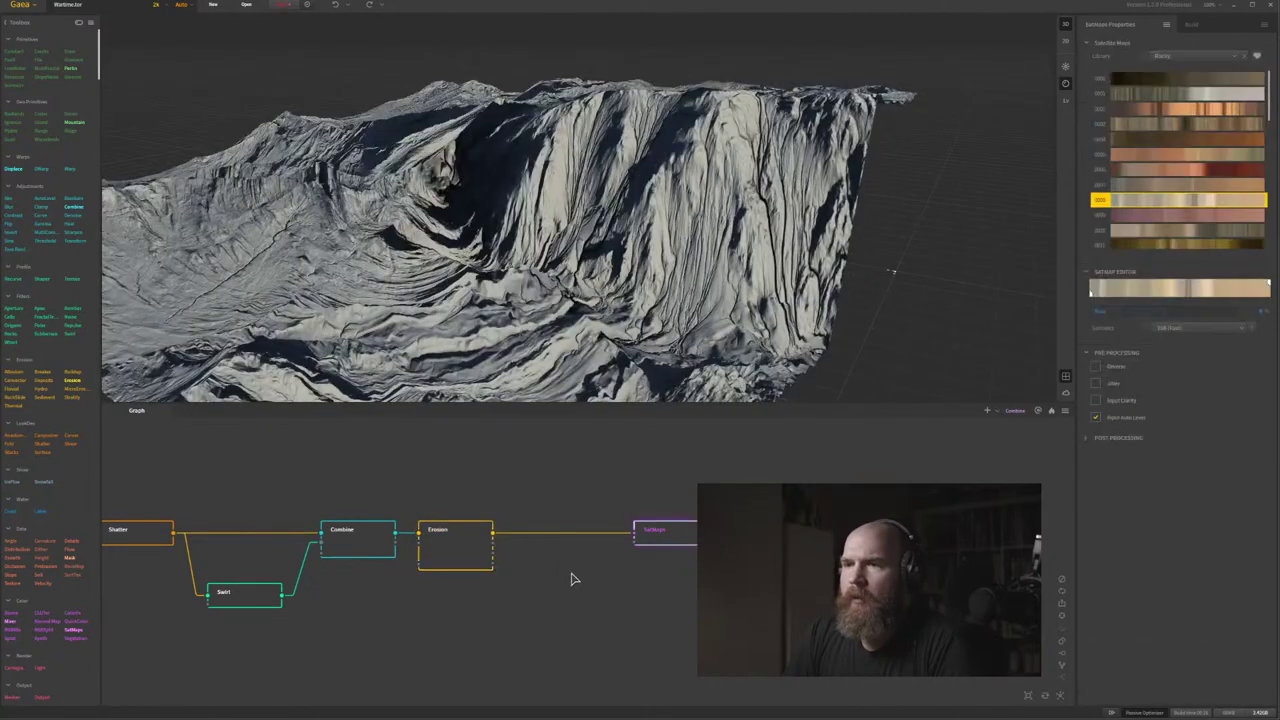
{"action": "middle_click_drag", "start_coordinate": [571, 576], "coordinate": [531, 579]}
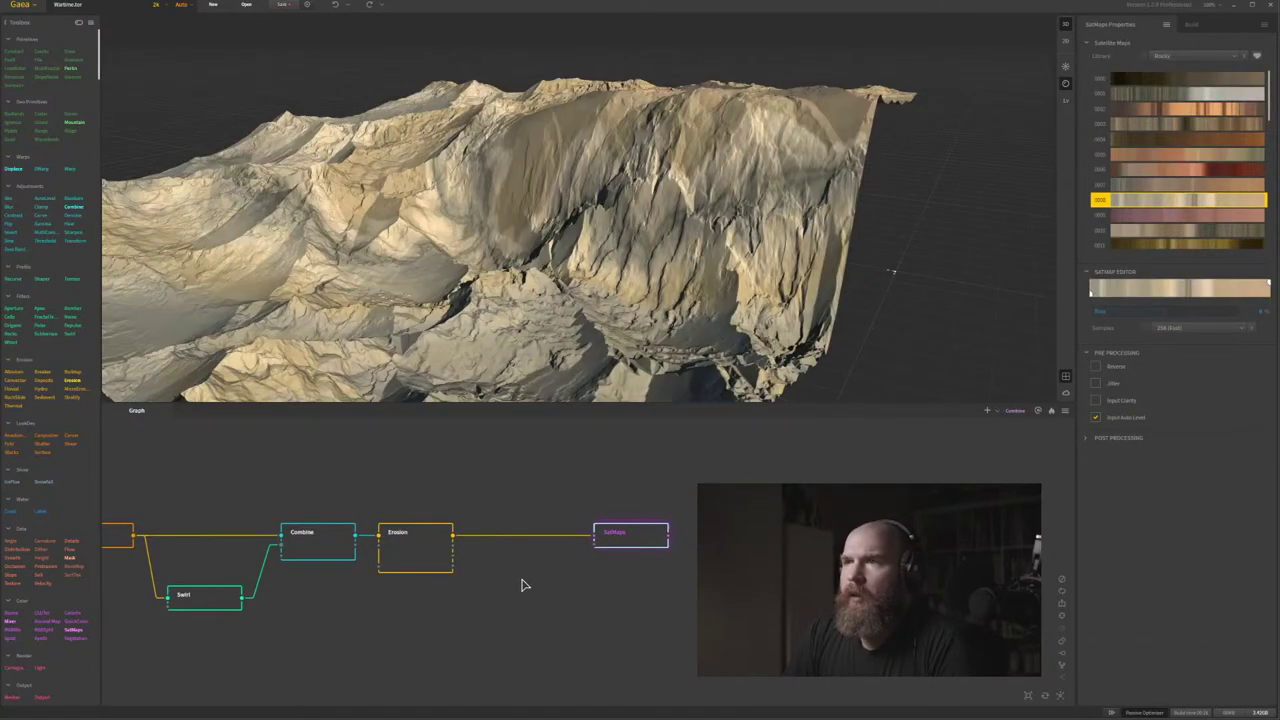
Move the SatMaps node closer to the Erosion node in the graph.
{"action": "left_click", "coordinate": [523, 583]}
{"action": "left_click_drag", "start_coordinate": [539, 537], "coordinate": [538, 537]}
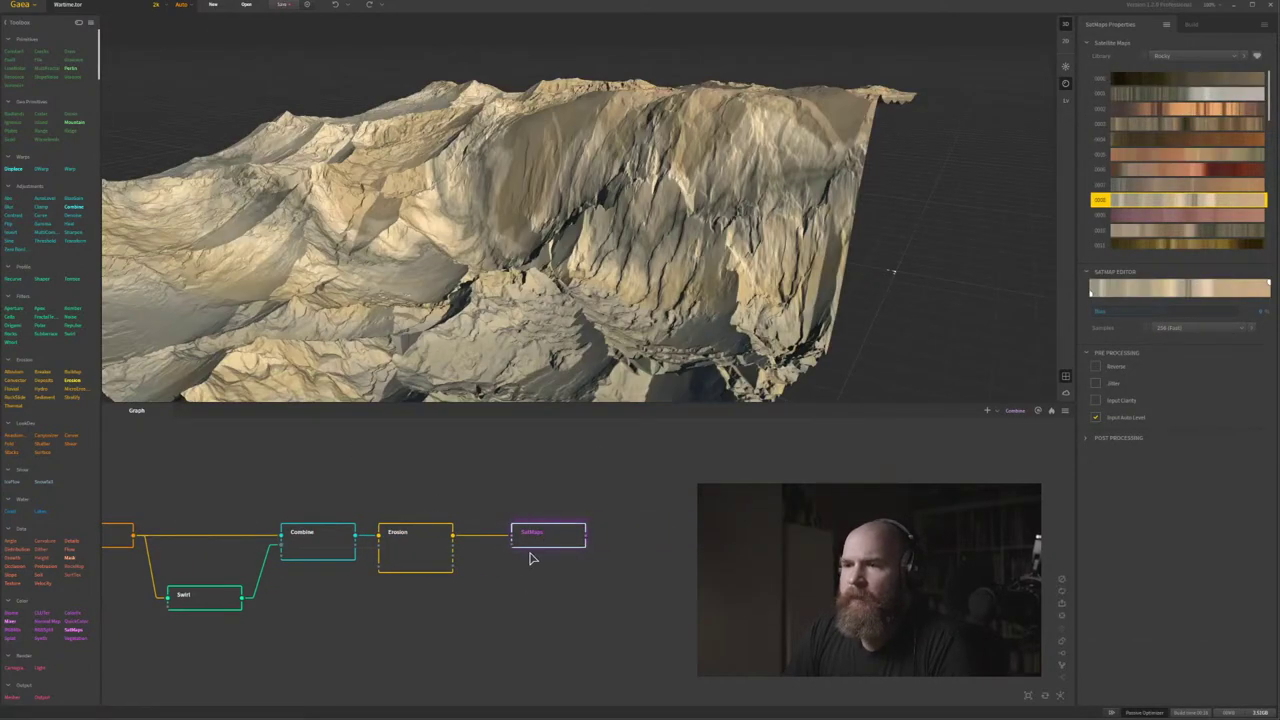
{"action": "middle_click_drag", "start_coordinate": [497, 602], "coordinate": [569, 549]}
{"action": "left_click", "coordinate": [505, 511]}
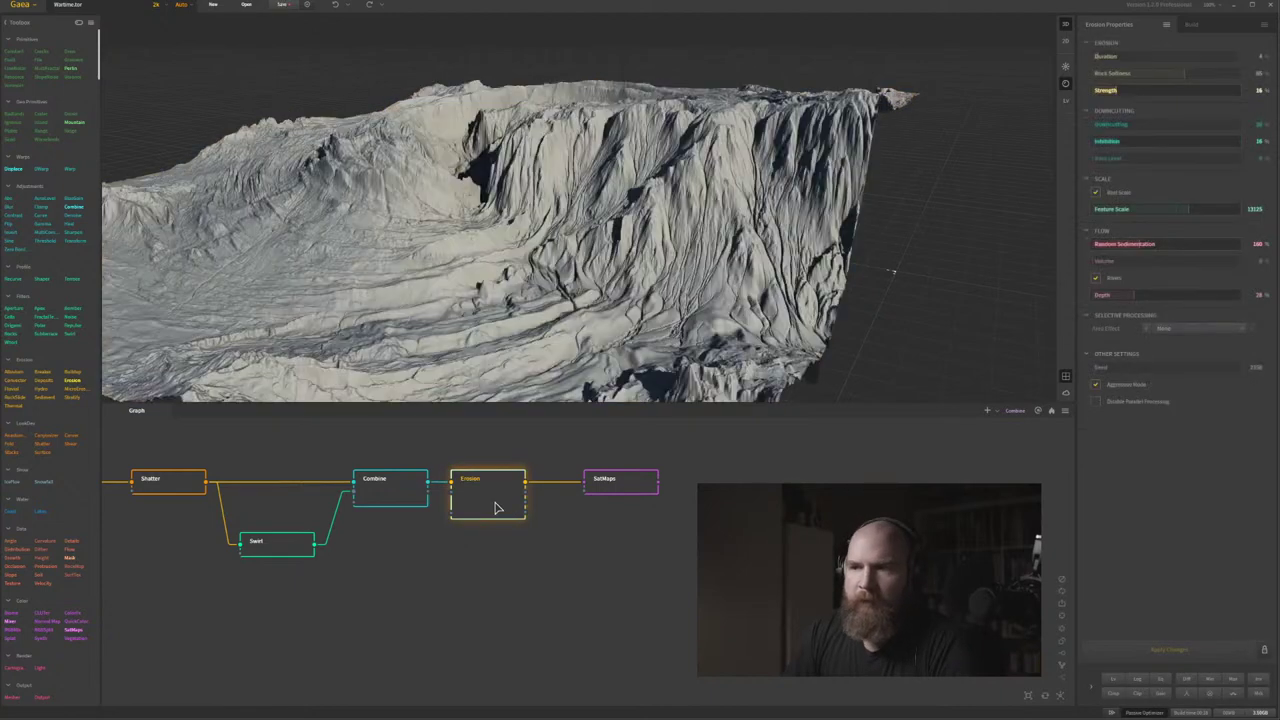
{"action": "right_click", "coordinate": [490, 497]}
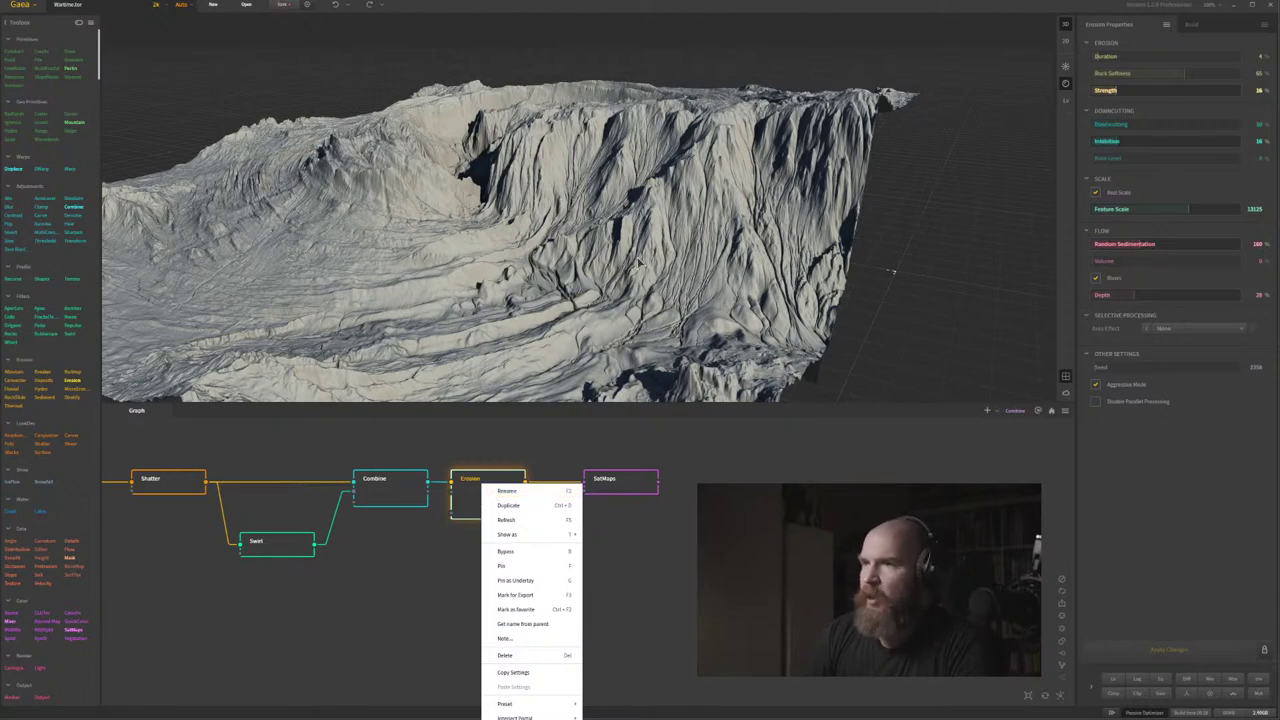
{"action": "left_click", "coordinate": [630, 573]}
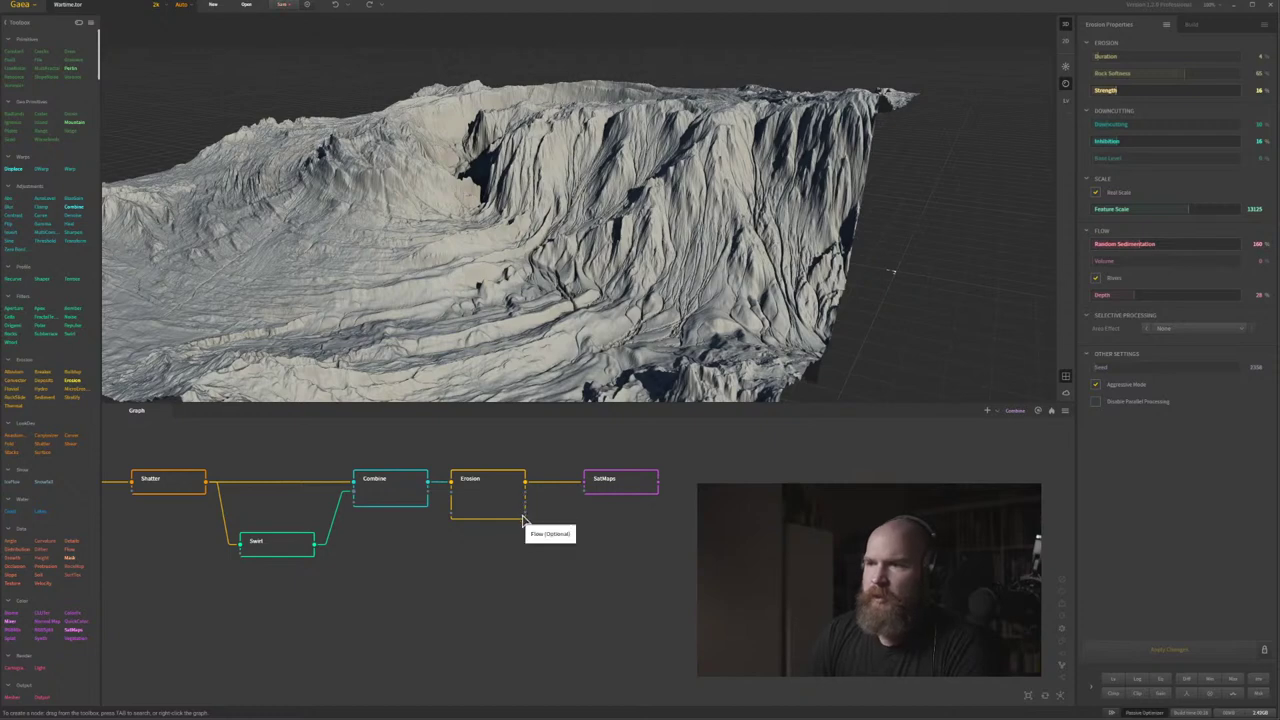
{"action": "left_click_drag", "start_coordinate": [524, 516], "coordinate": [531, 554]}
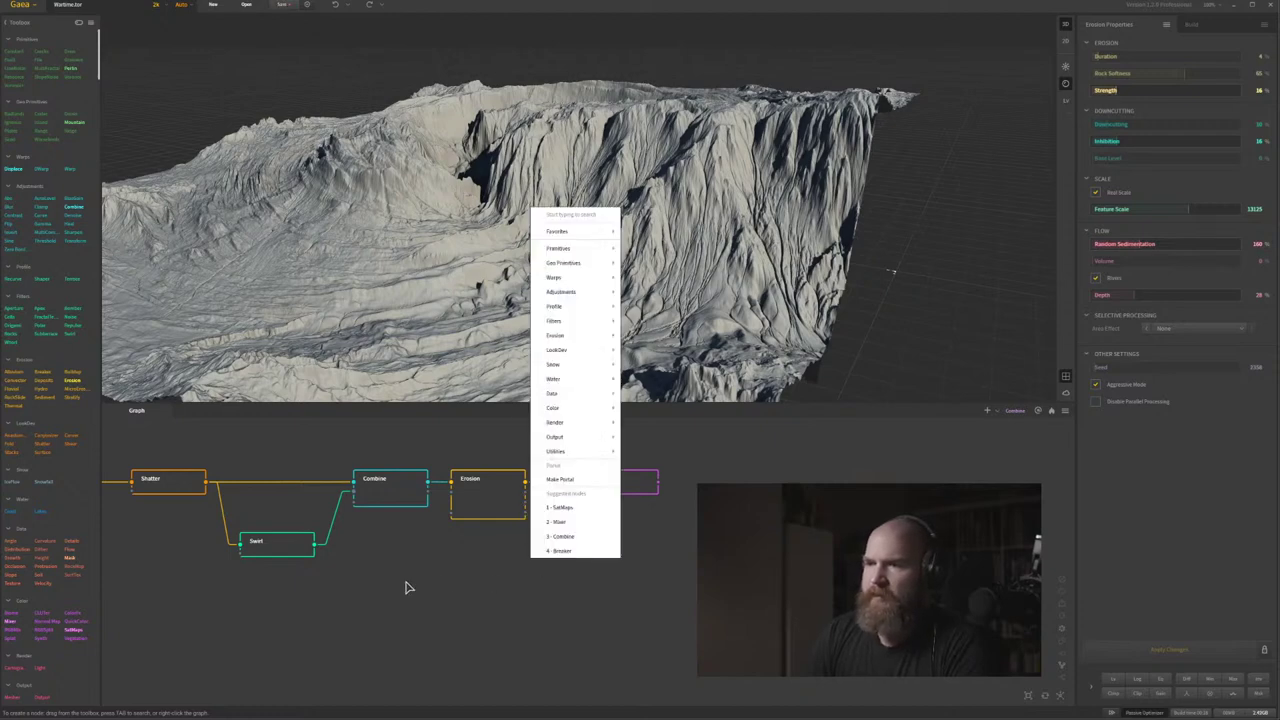
{"action": "left_click", "coordinate": [405, 583]}
Add a Flow node branching off the Erosion node and place it directly below SatMaps.
{"action": "left_click", "coordinate": [478, 508]}
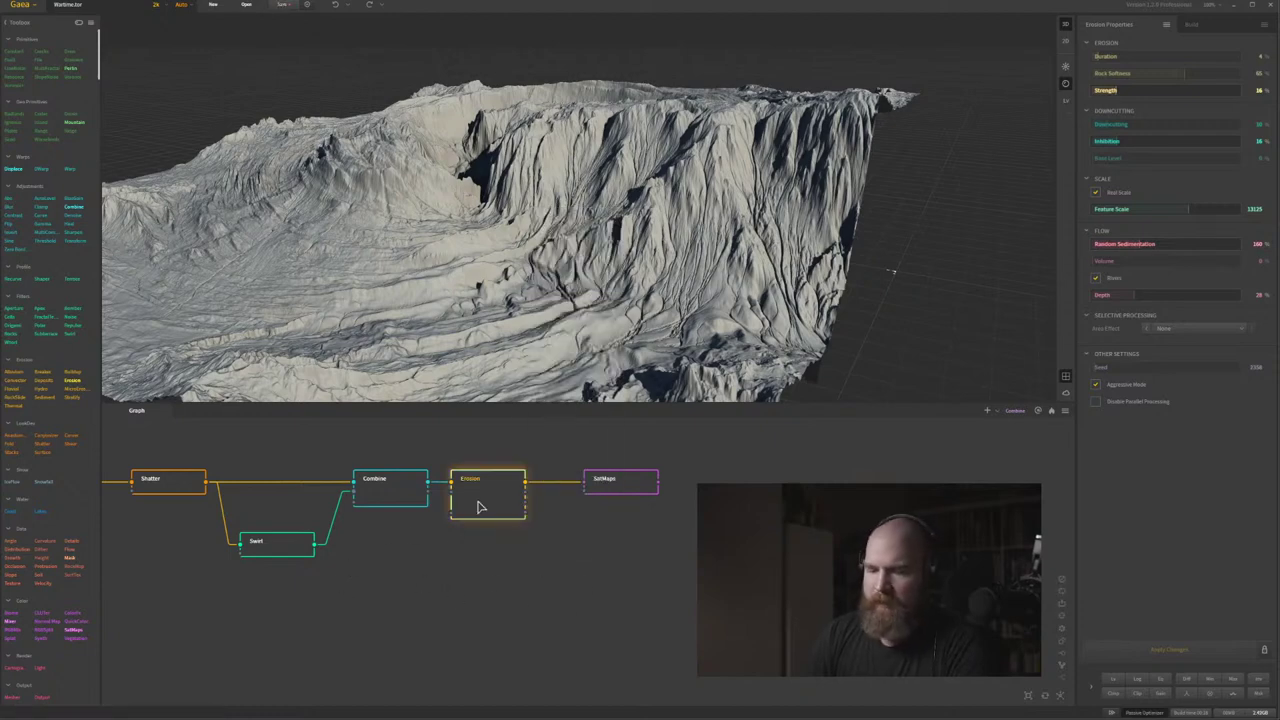
{"action": "key", "text": "Tab"}
{"action": "type", "text": "flo"}
{"action": "key", "text": "Return"}
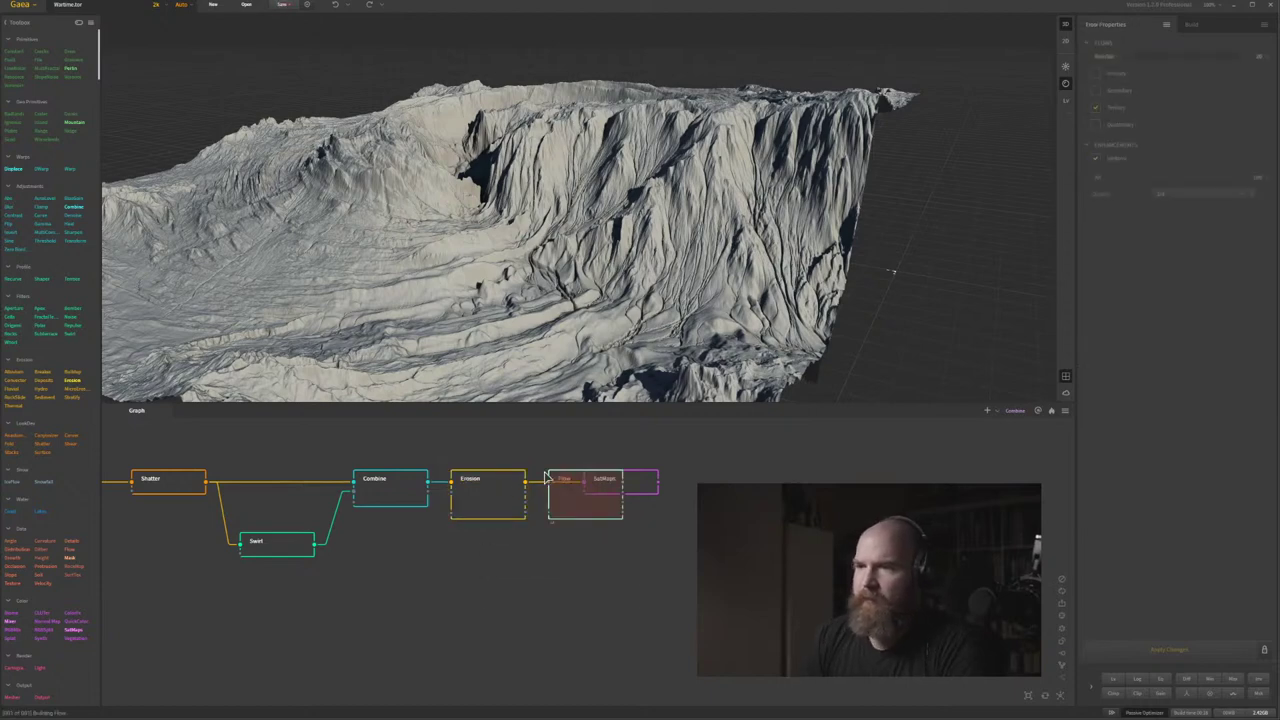
{"action": "left_click_drag", "start_coordinate": [580, 497], "coordinate": [621, 553]}
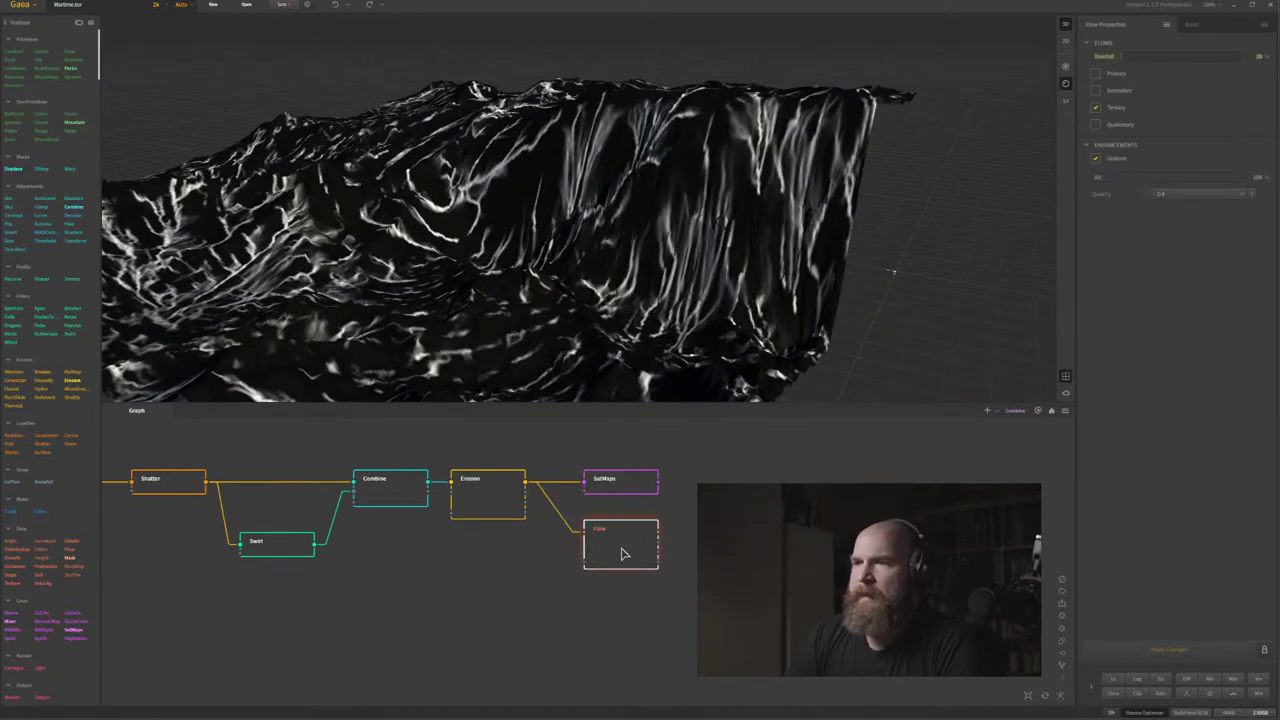
Limit the Flow node to Primary flows by enabling Primary and disabling Tertiary, and pin its preview.
{"action": "middle_click_drag", "start_coordinate": [518, 560], "coordinate": [454, 568]}
{"action": "left_click_drag", "start_coordinate": [620, 205], "coordinate": [755, 210]}
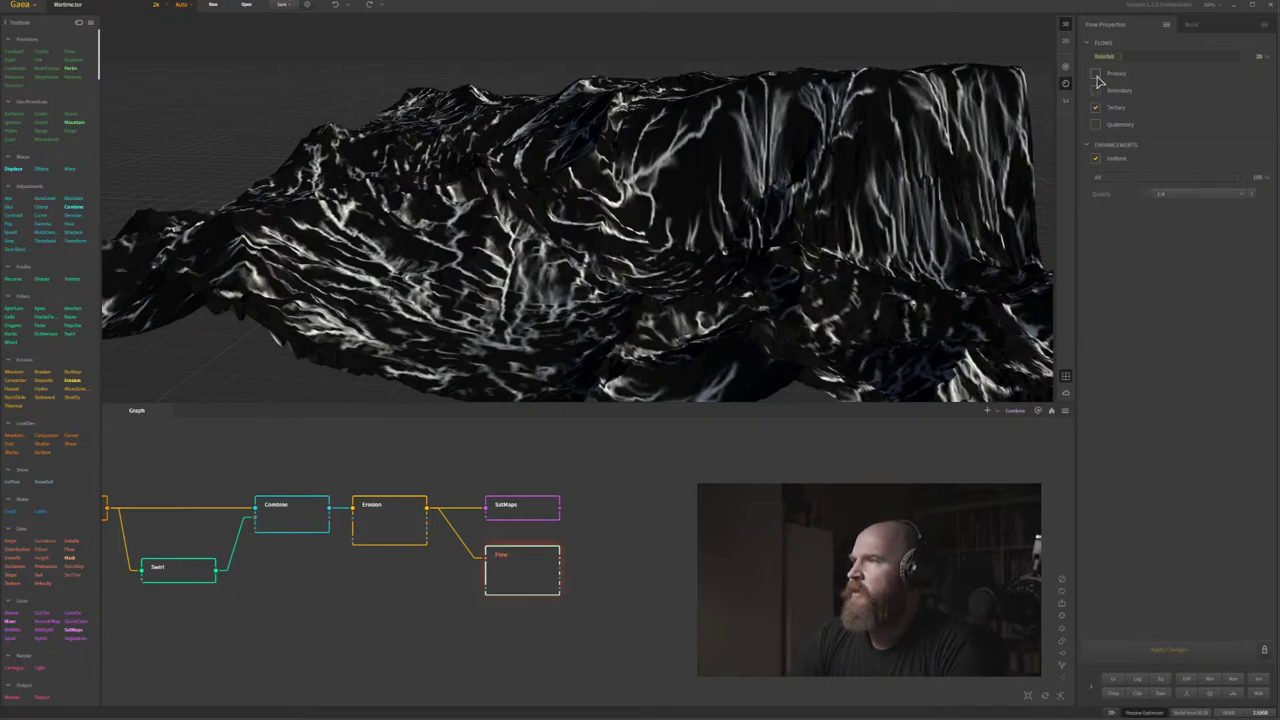
{"action": "left_click", "coordinate": [1096, 107]}
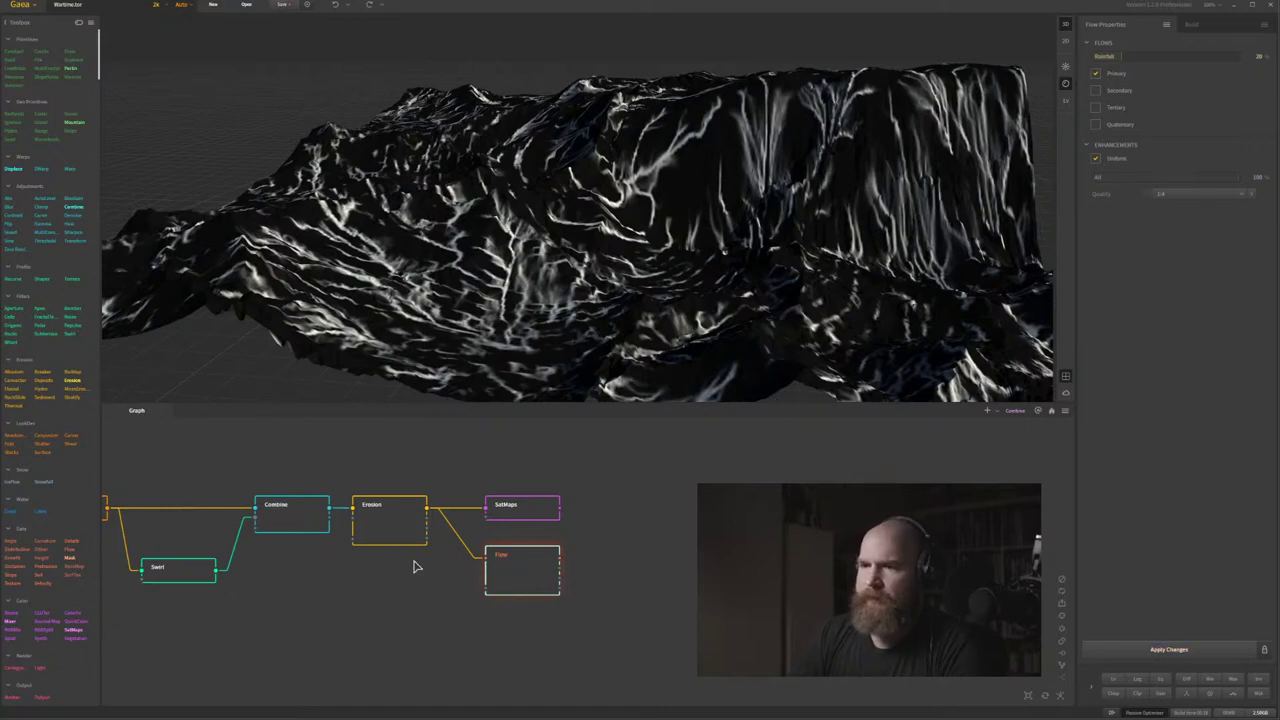
{"action": "left_click", "coordinate": [497, 585]}
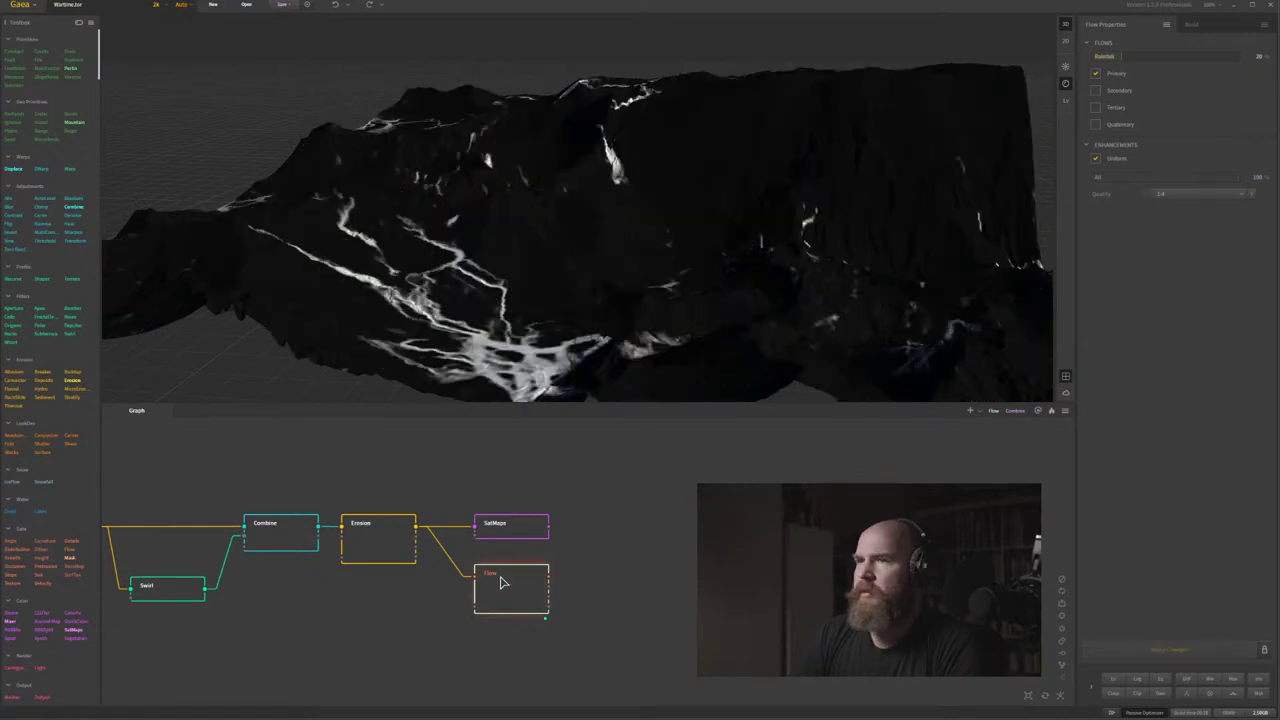
Enable Secondary and Tertiary flows on the Flow node, turn off Uniform, and rebuild the mask.
{"action": "left_click_drag", "start_coordinate": [706, 298], "coordinate": [480, 250]}
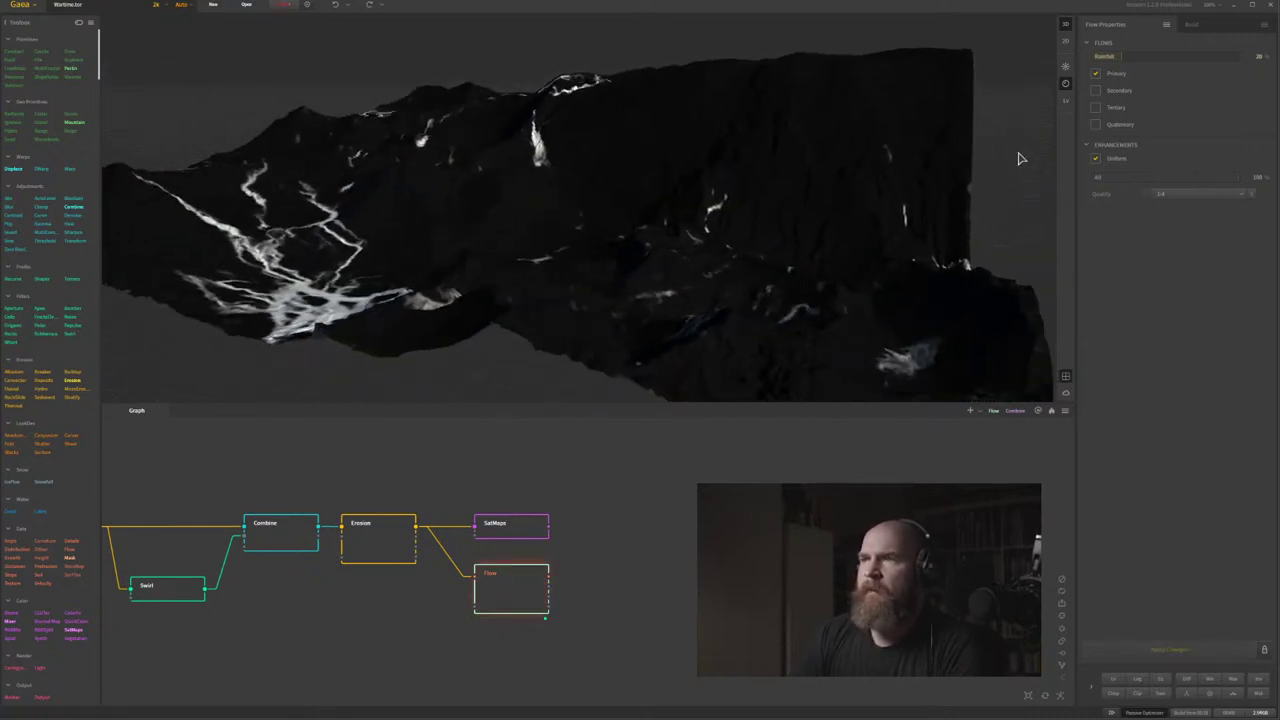
{"action": "left_click", "coordinate": [1096, 91]}
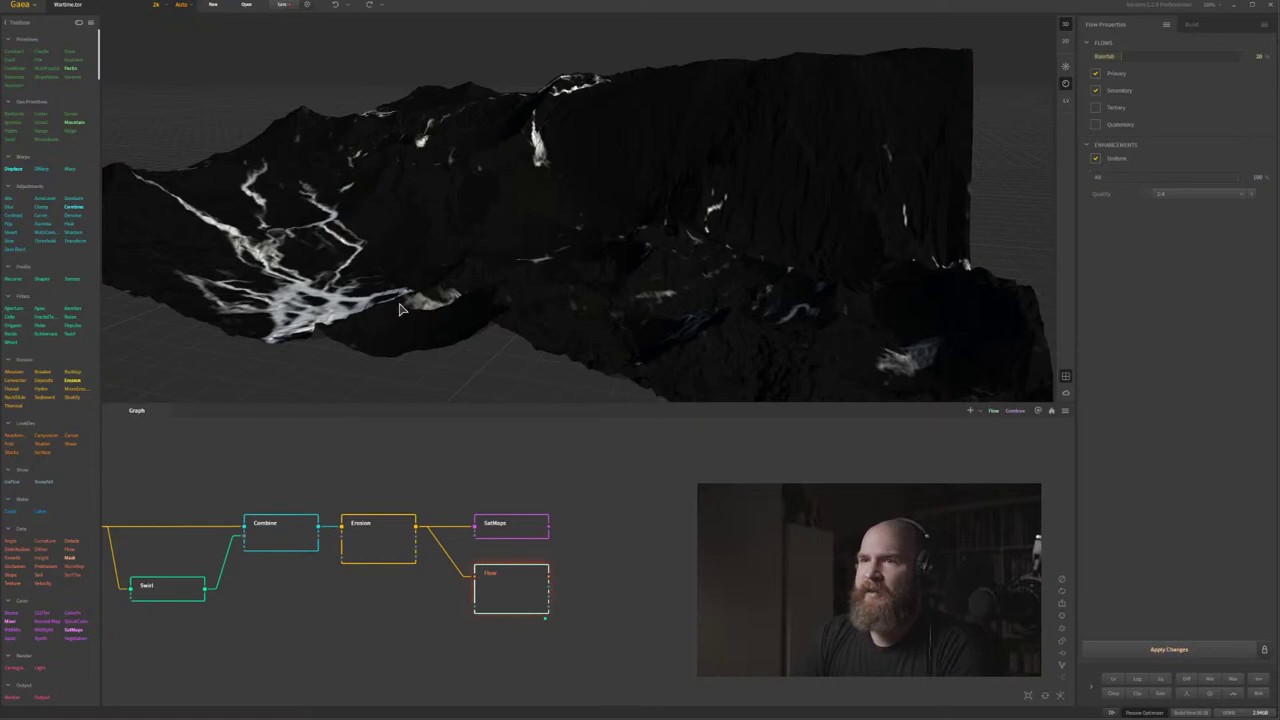
{"action": "left_click", "coordinate": [1096, 107]}
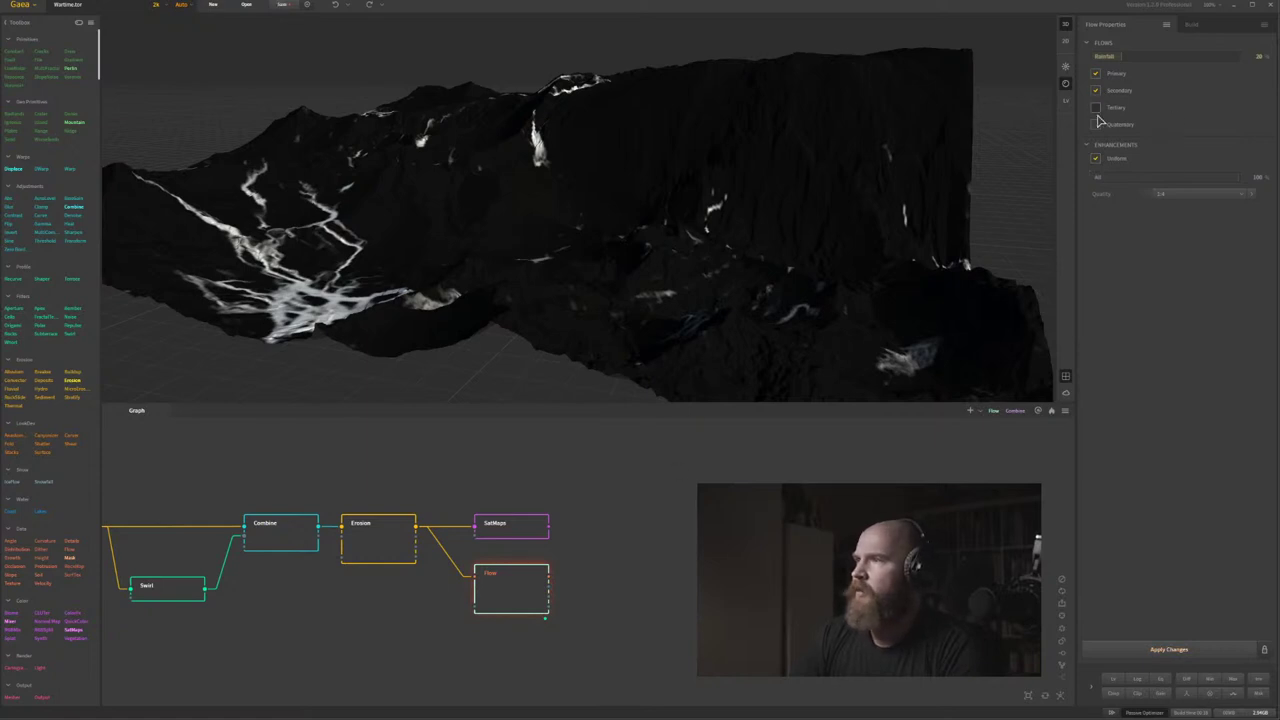
{"action": "left_click", "coordinate": [1175, 647]}
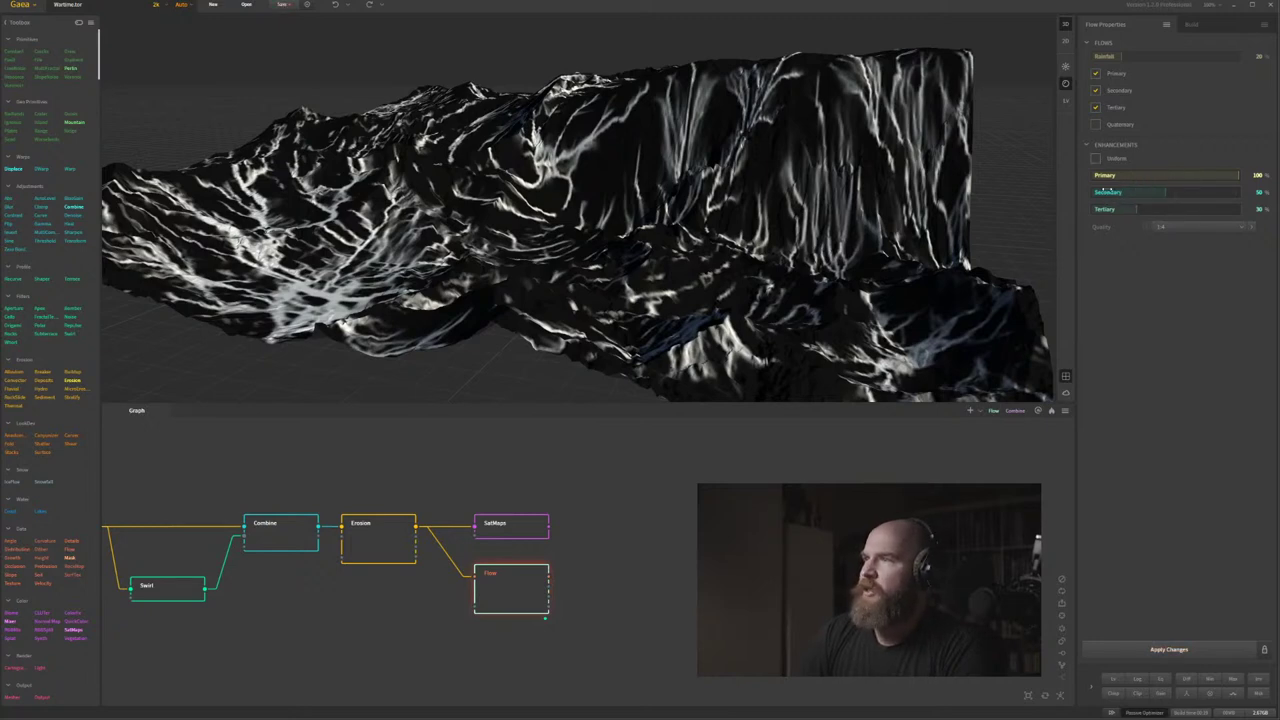
Set the Flow node's Secondary enhancement to 58% and rebuild the mask.
{"action": "left_click", "coordinate": [1107, 192]}
{"action": "left_click", "coordinate": [1176, 651]}
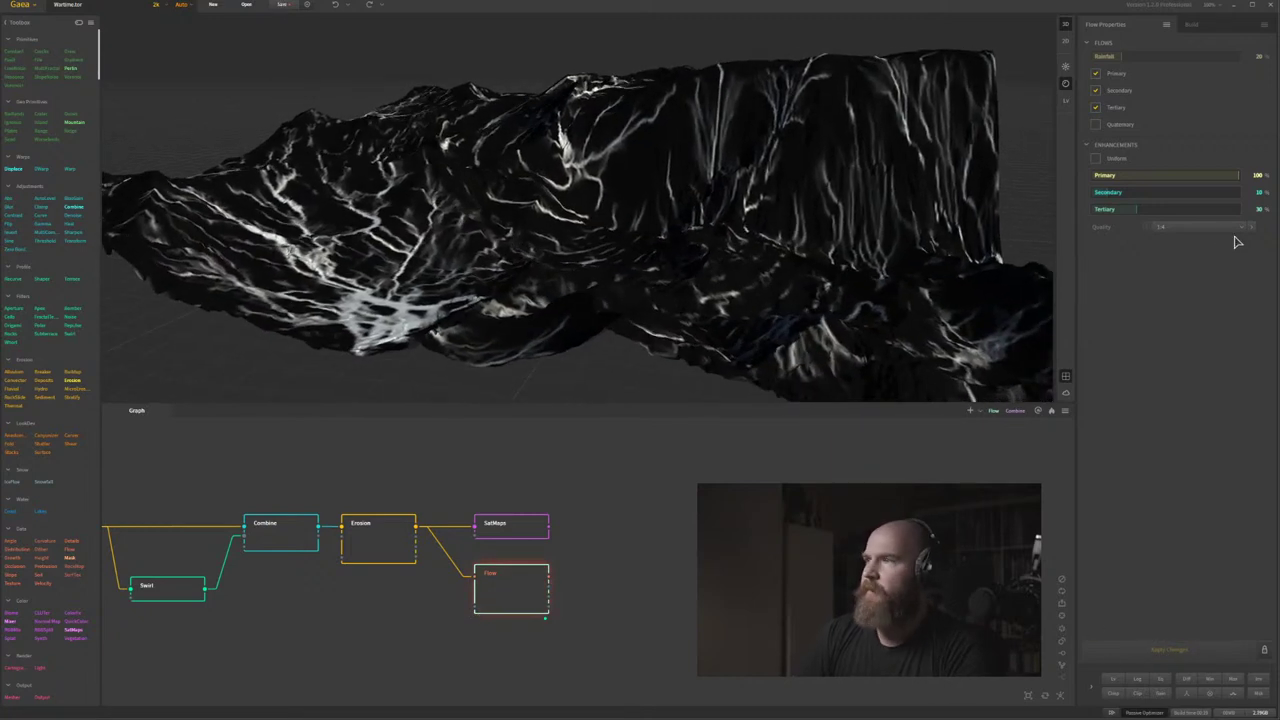
{"action": "left_click", "coordinate": [1178, 193]}
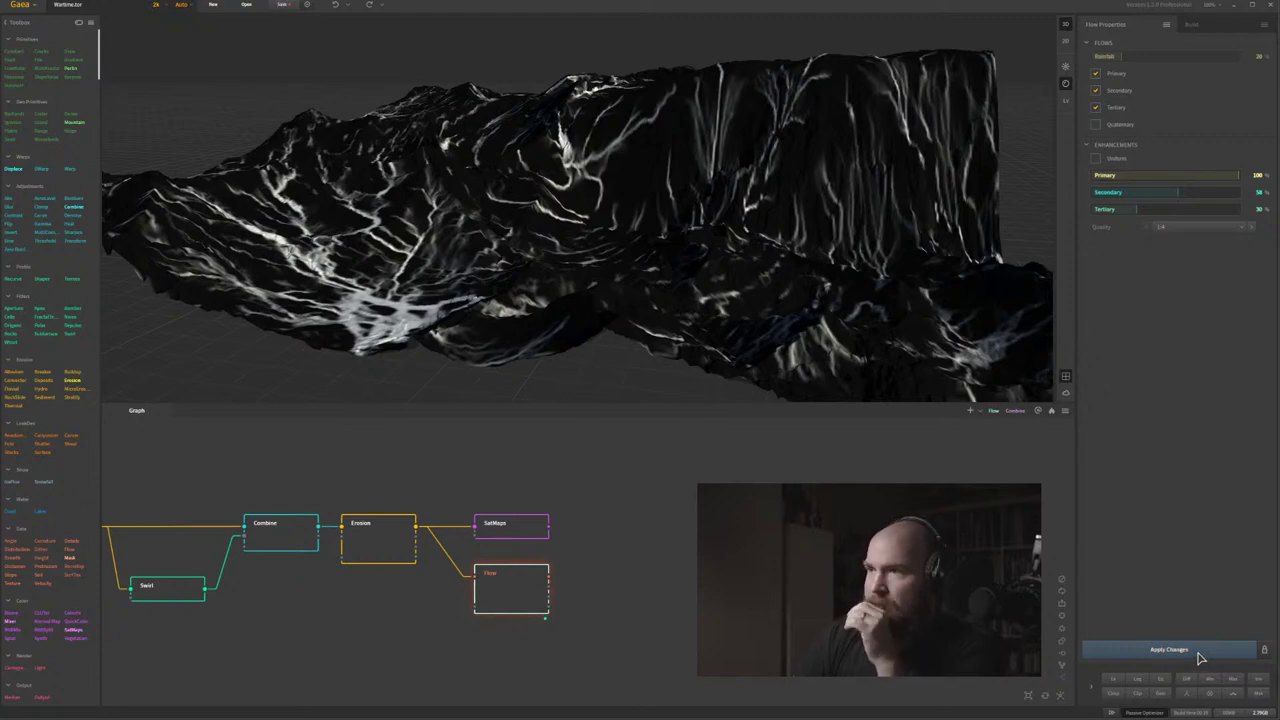
{"action": "left_click", "coordinate": [1198, 651]}
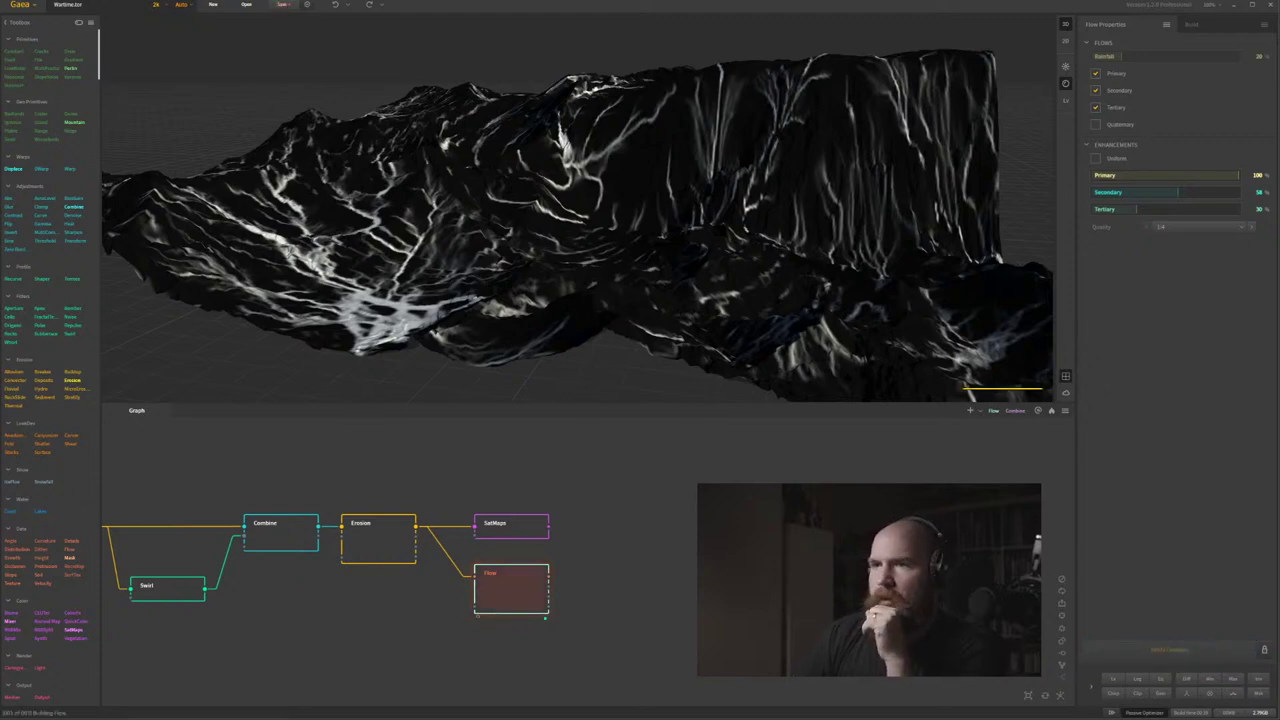
Add a SatMaps node connected to the Flow node's output.
{"action": "middle_click_drag", "start_coordinate": [646, 580], "coordinate": [571, 538]}
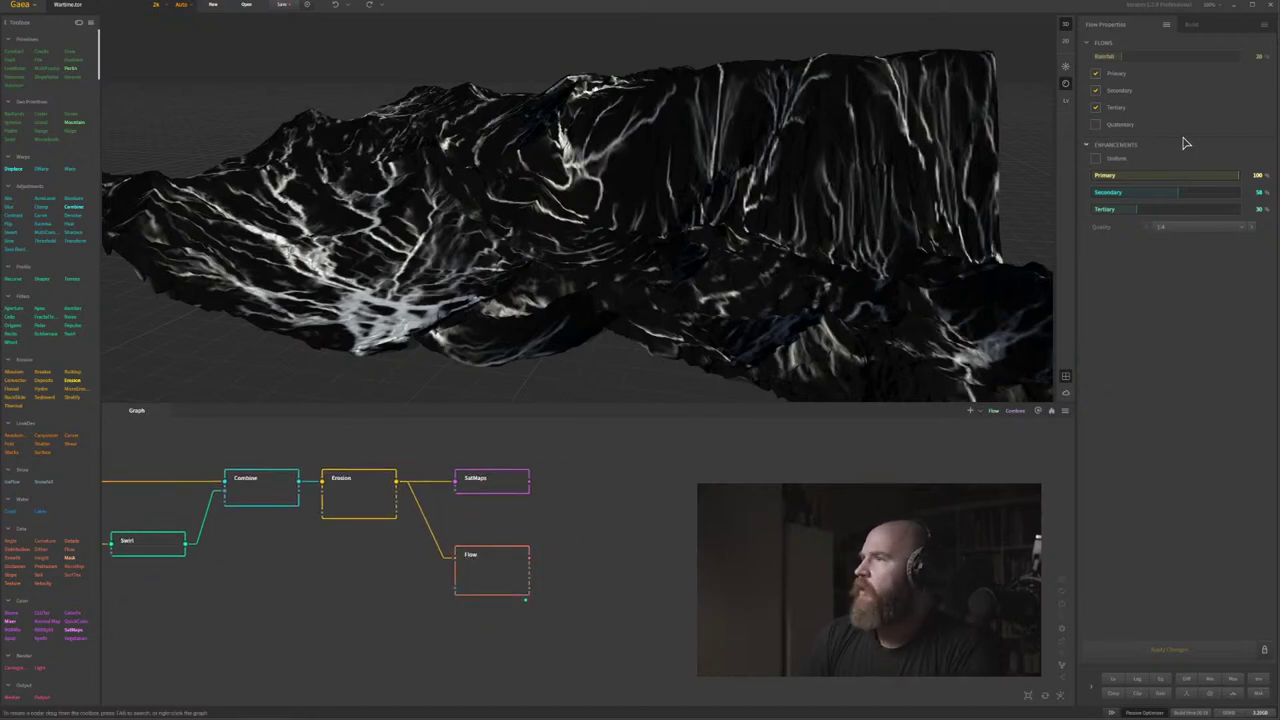
{"action": "key", "text": "Tab"}
{"action": "type", "text": "sat"}
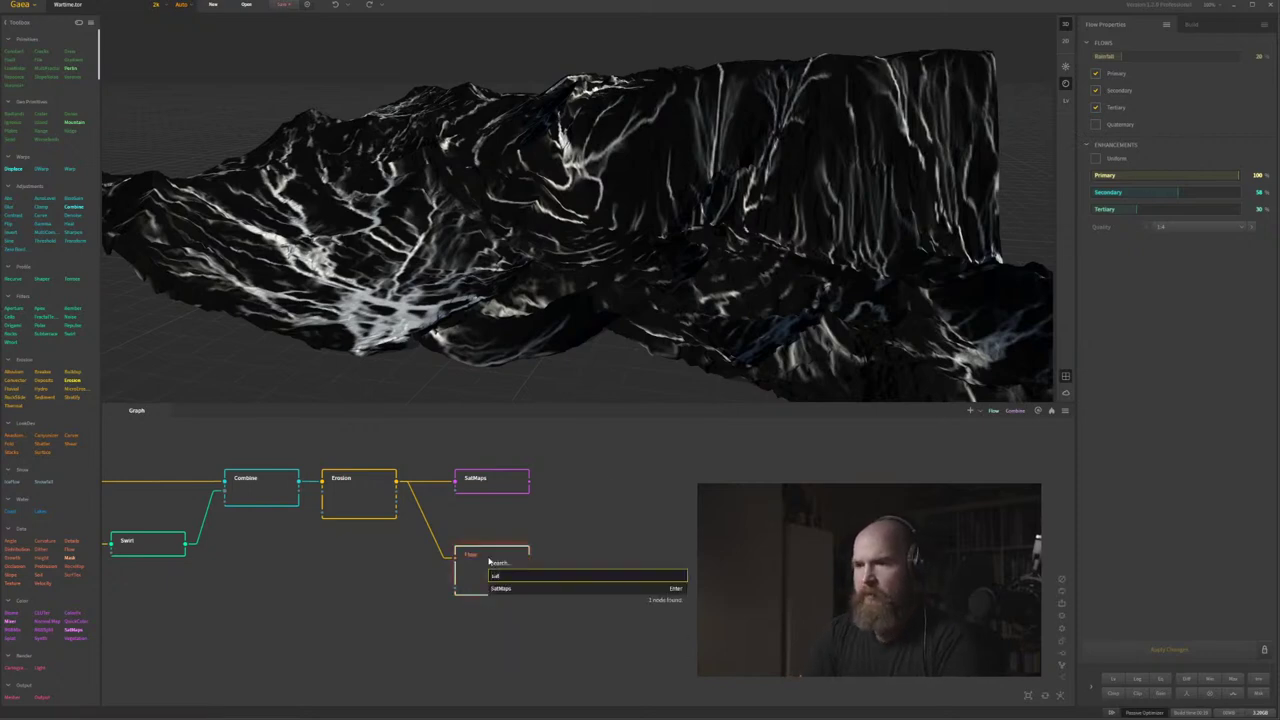
{"action": "key", "text": "Return"}
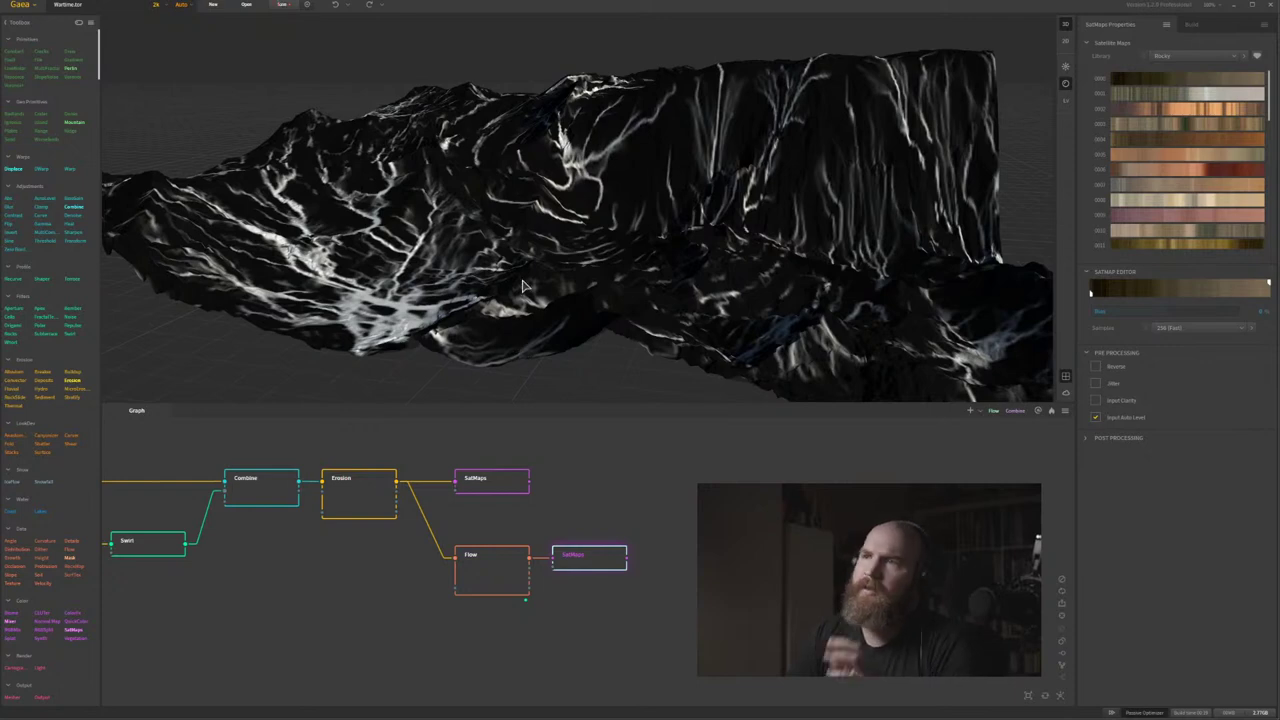
Color the flow with the olive gradient 0005 from the Green library and preview that SatMaps node on the terrain.
{"action": "left_click", "coordinate": [1188, 58]}
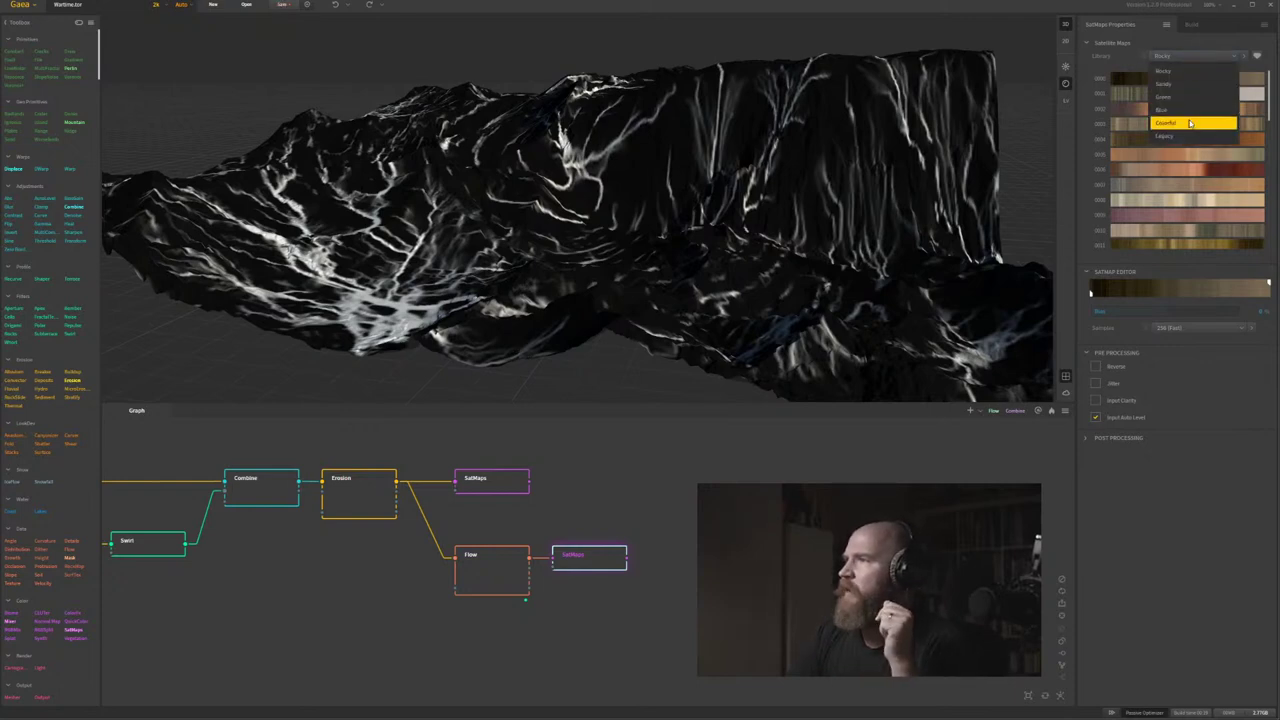
{"action": "left_click", "coordinate": [1195, 104]}
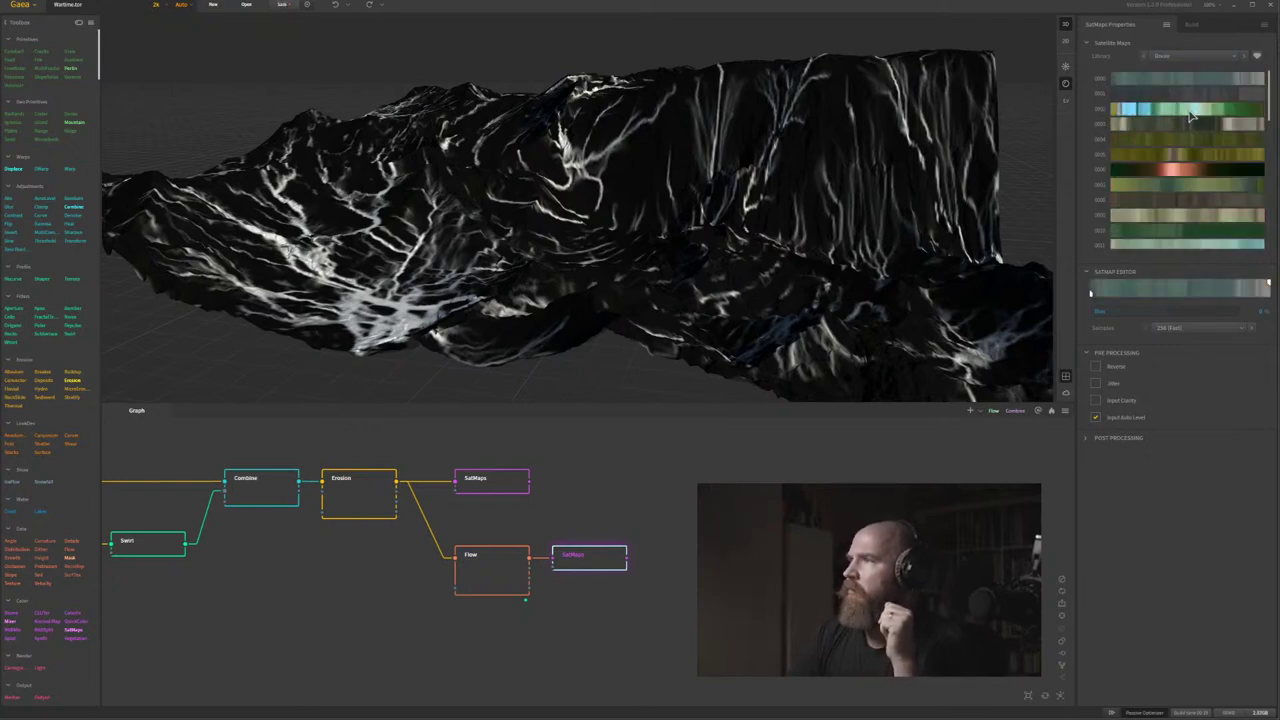
{"action": "left_click", "coordinate": [1195, 106]}
{"action": "left_click", "coordinate": [1204, 153]}
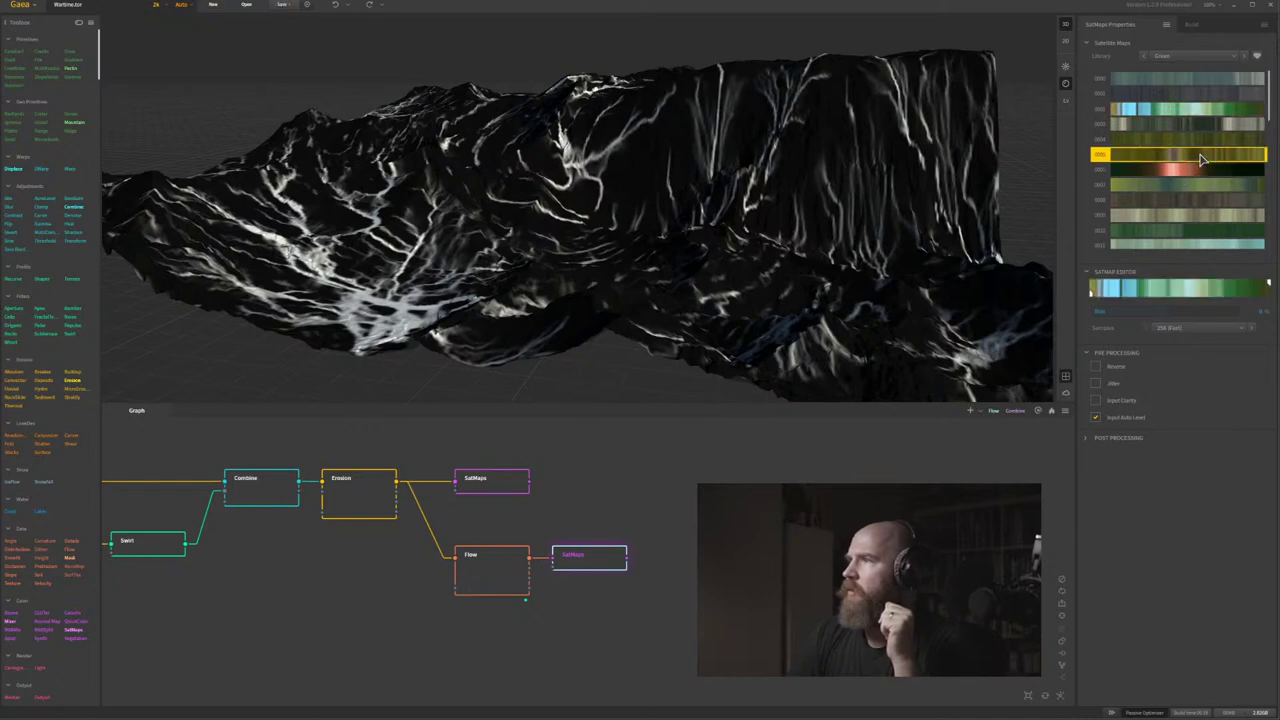
{"action": "left_click", "coordinate": [562, 569]}
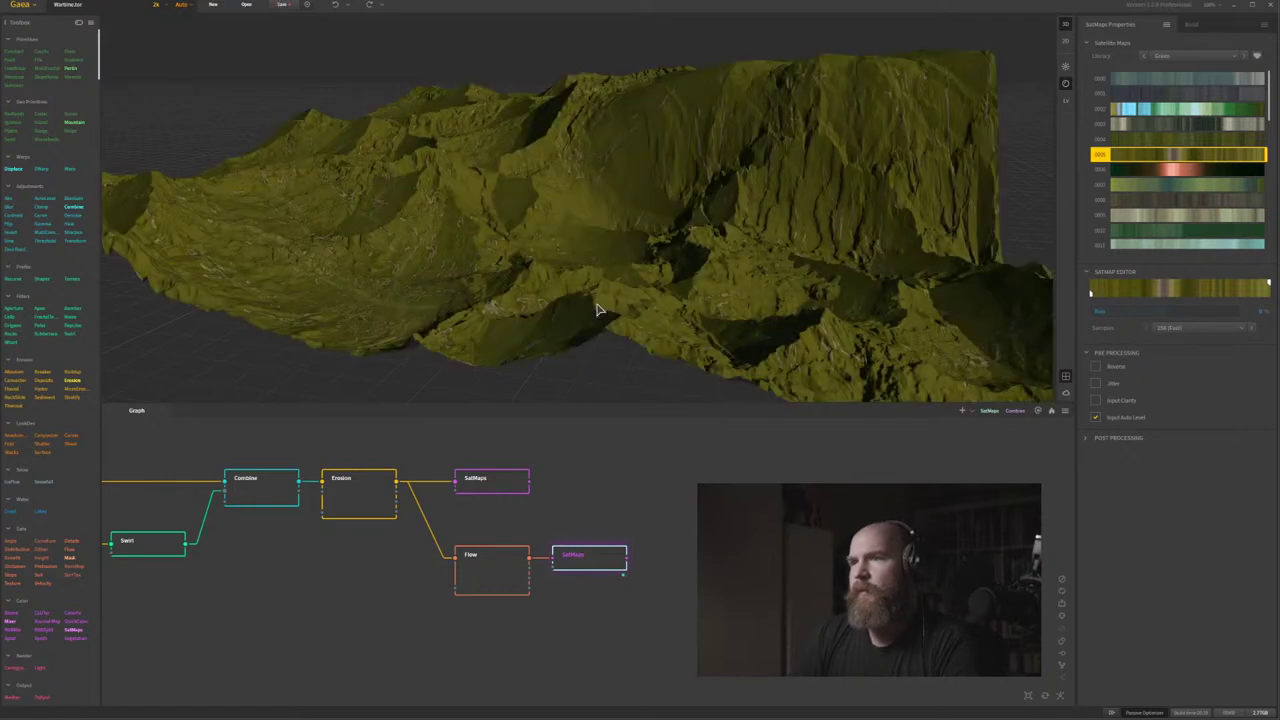
Enable Reverse on the SatMaps node after Flow and inspect the coloring on the cliffs and lower slopes.
{"action": "scroll", "coordinate": [789, 275], "scroll_direction": "up", "scroll_amount": 5}
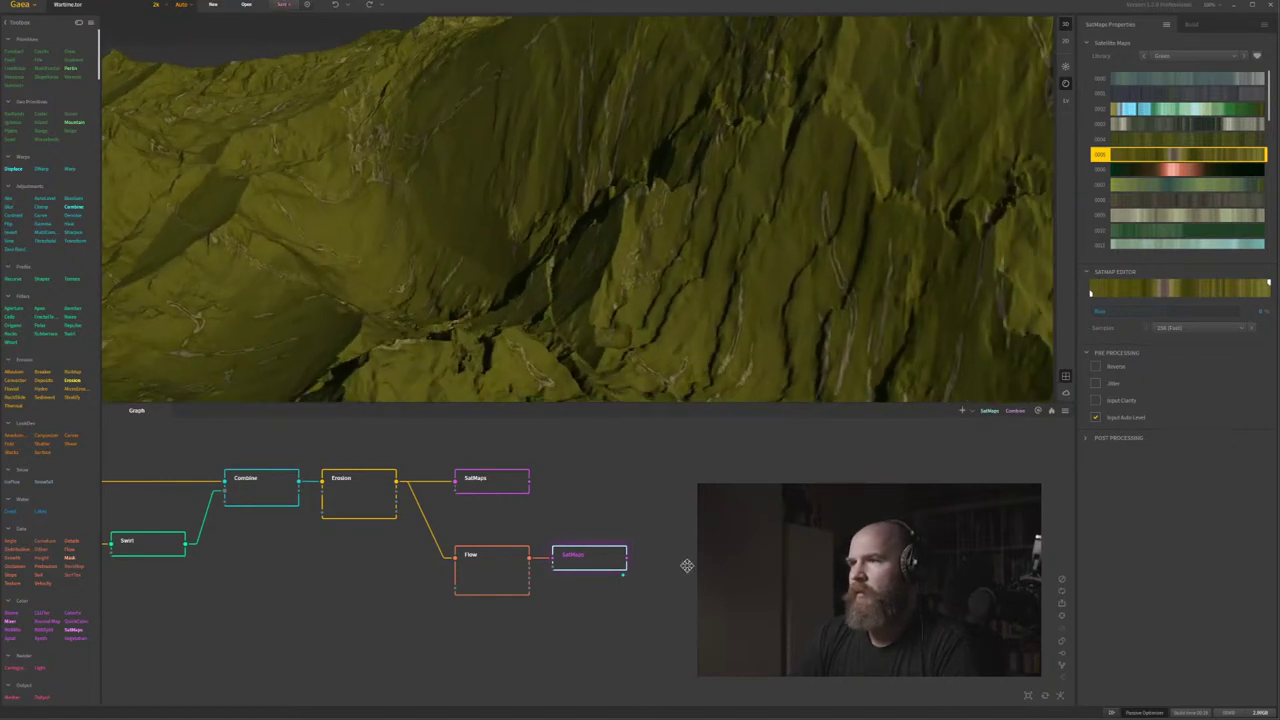
{"action": "middle_click_drag", "start_coordinate": [687, 566], "coordinate": [673, 582]}
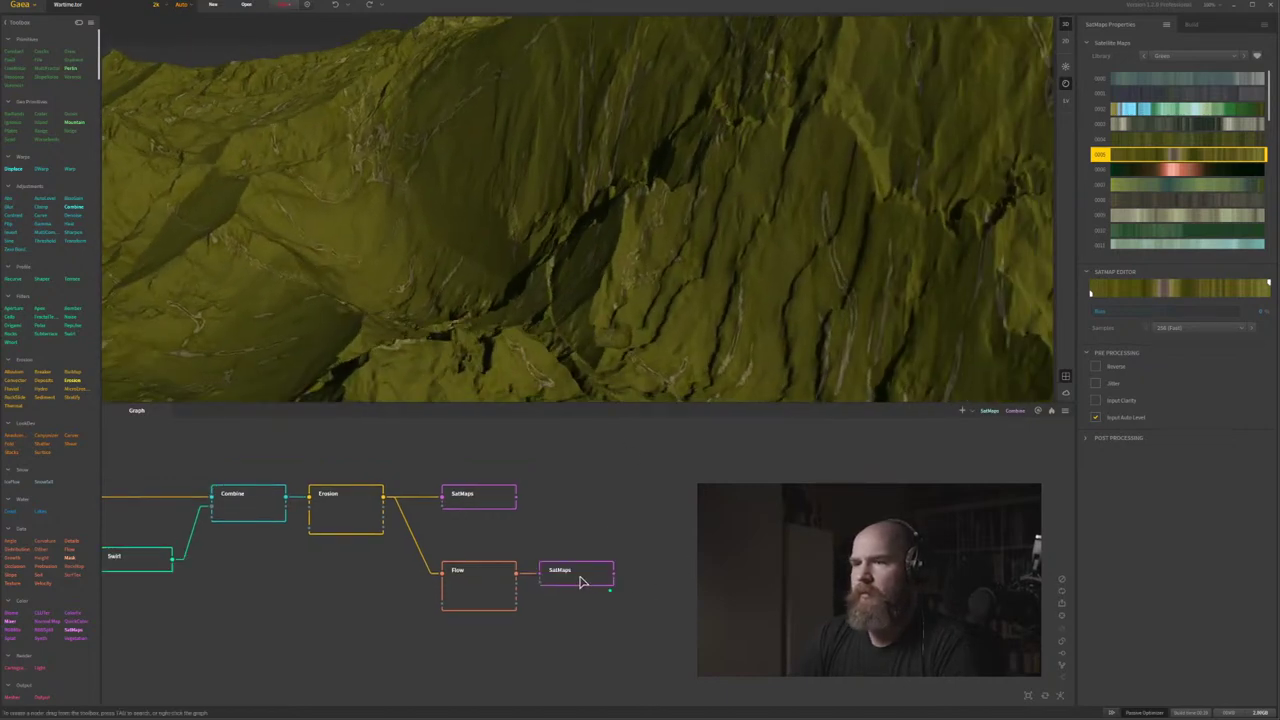
{"action": "left_click", "coordinate": [581, 580]}
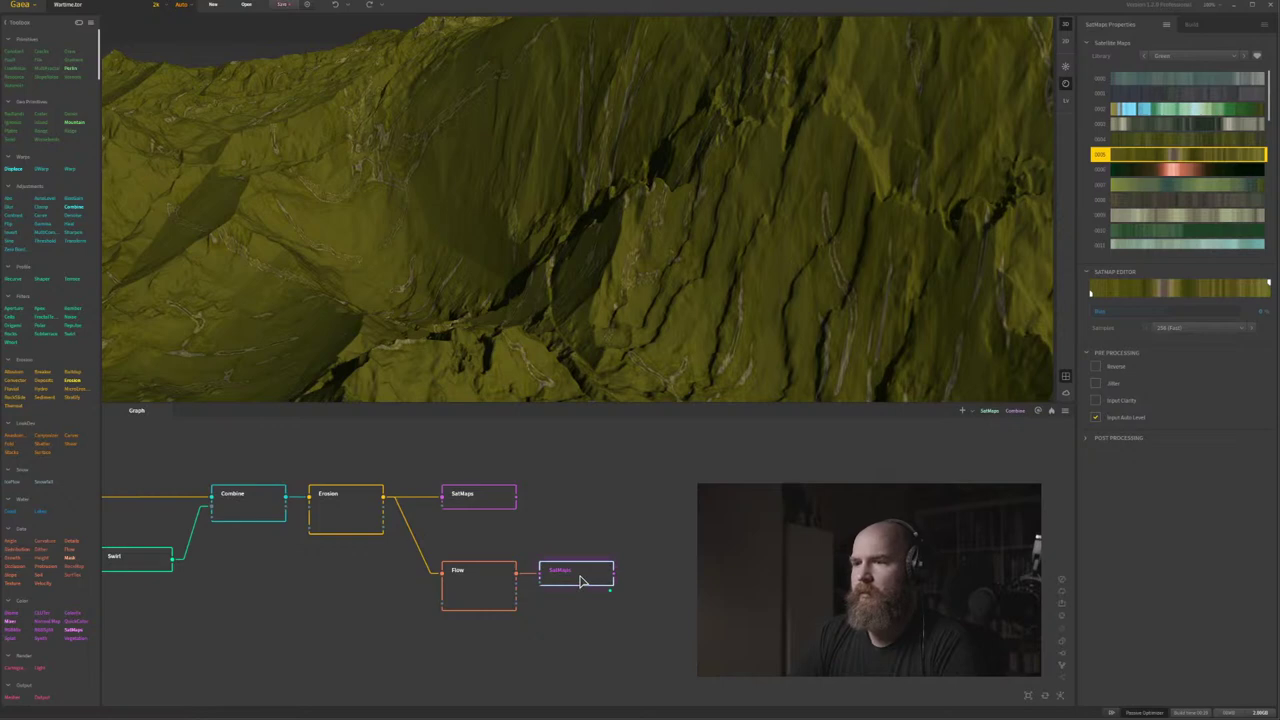
{"action": "left_click", "coordinate": [1097, 368]}
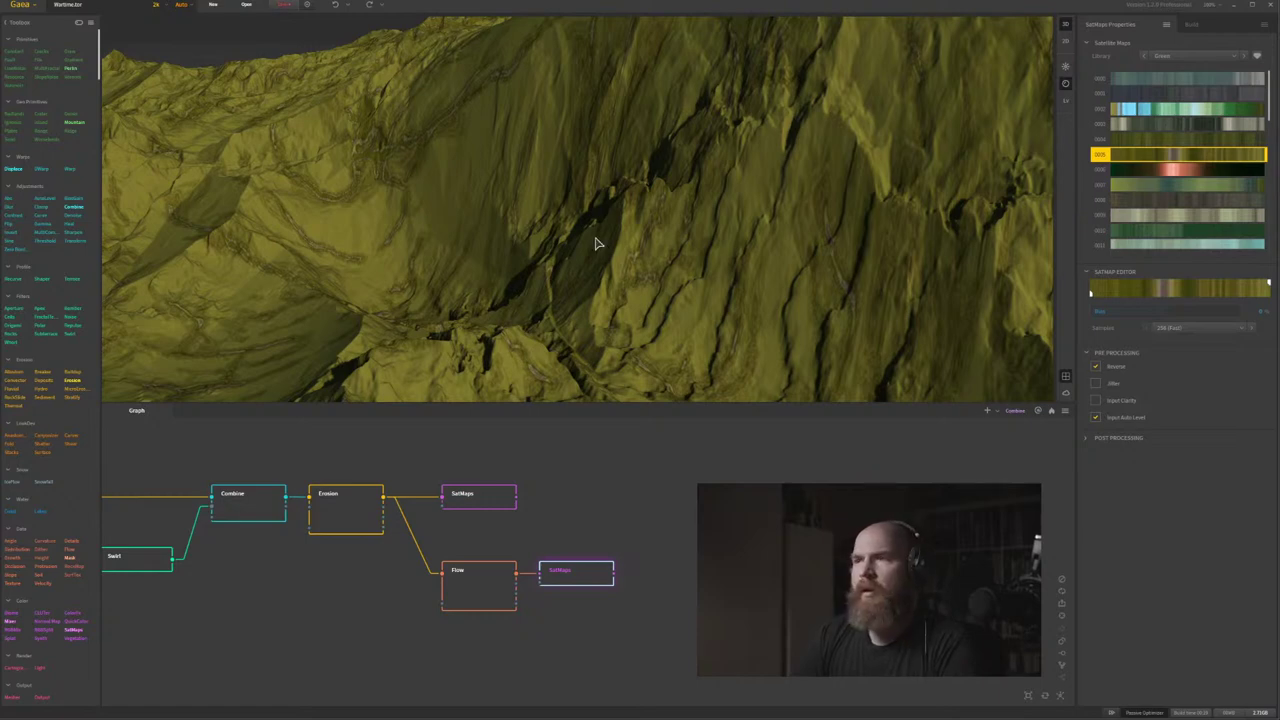
{"action": "left_click_drag", "start_coordinate": [595, 243], "coordinate": [747, 288]}
{"action": "scroll", "coordinate": [677, 257], "scroll_direction": "down", "scroll_amount": 5}
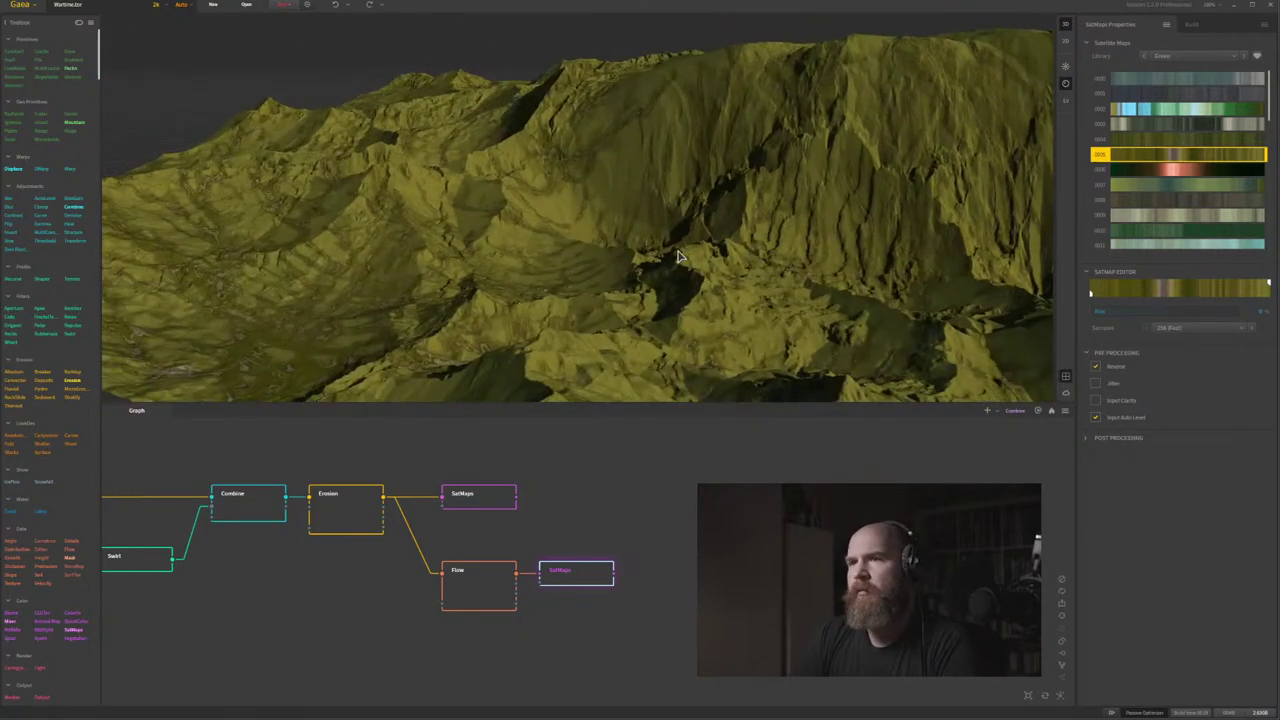
{"action": "left_click_drag", "start_coordinate": [387, 365], "coordinate": [360, 300]}
{"action": "scroll", "coordinate": [660, 263], "scroll_direction": "up", "scroll_amount": 5}
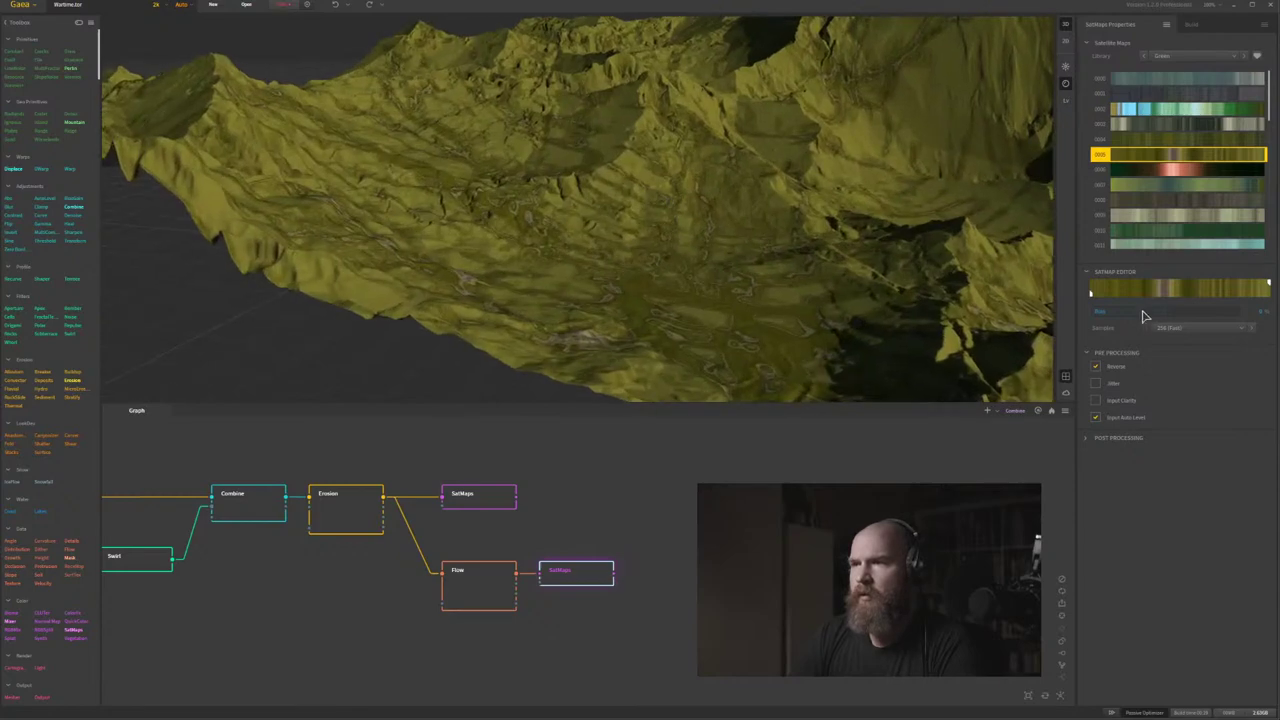
Try the pale and dark green gradient 0003 on the flow's SatMaps node and inspect the drainage channels.
{"action": "left_click", "coordinate": [1168, 186]}
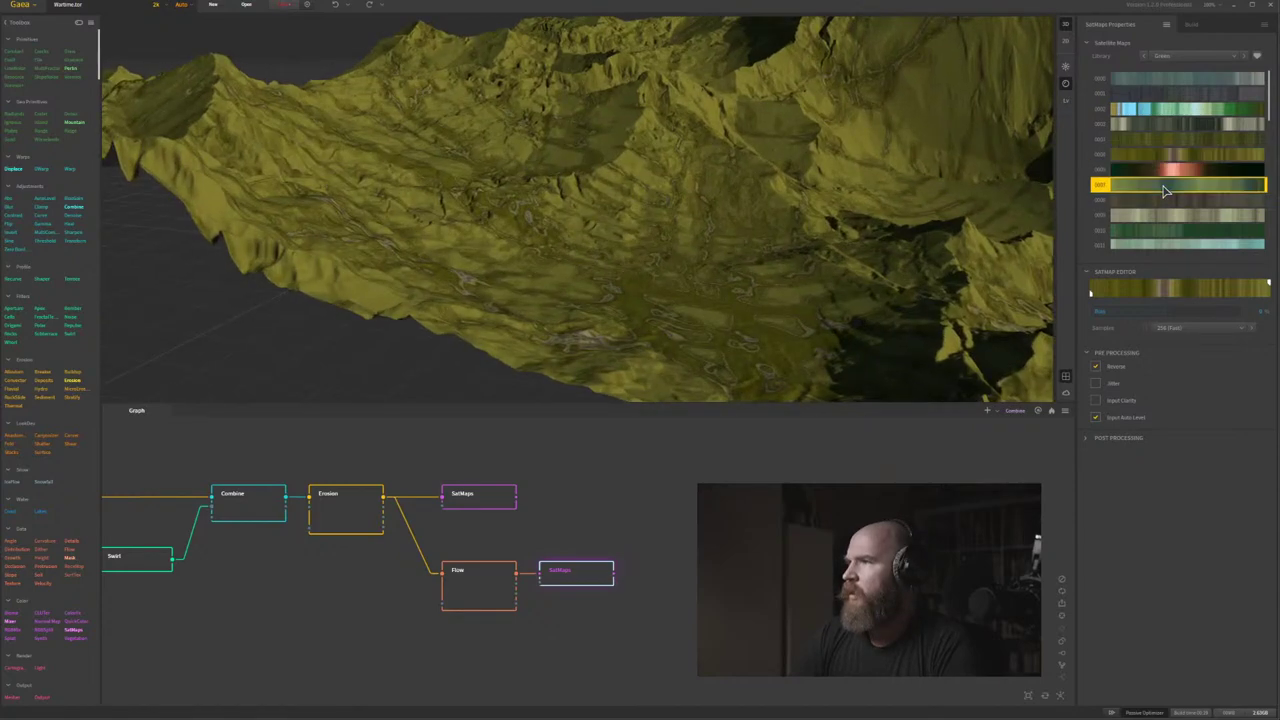
{"action": "left_click", "coordinate": [1202, 126]}
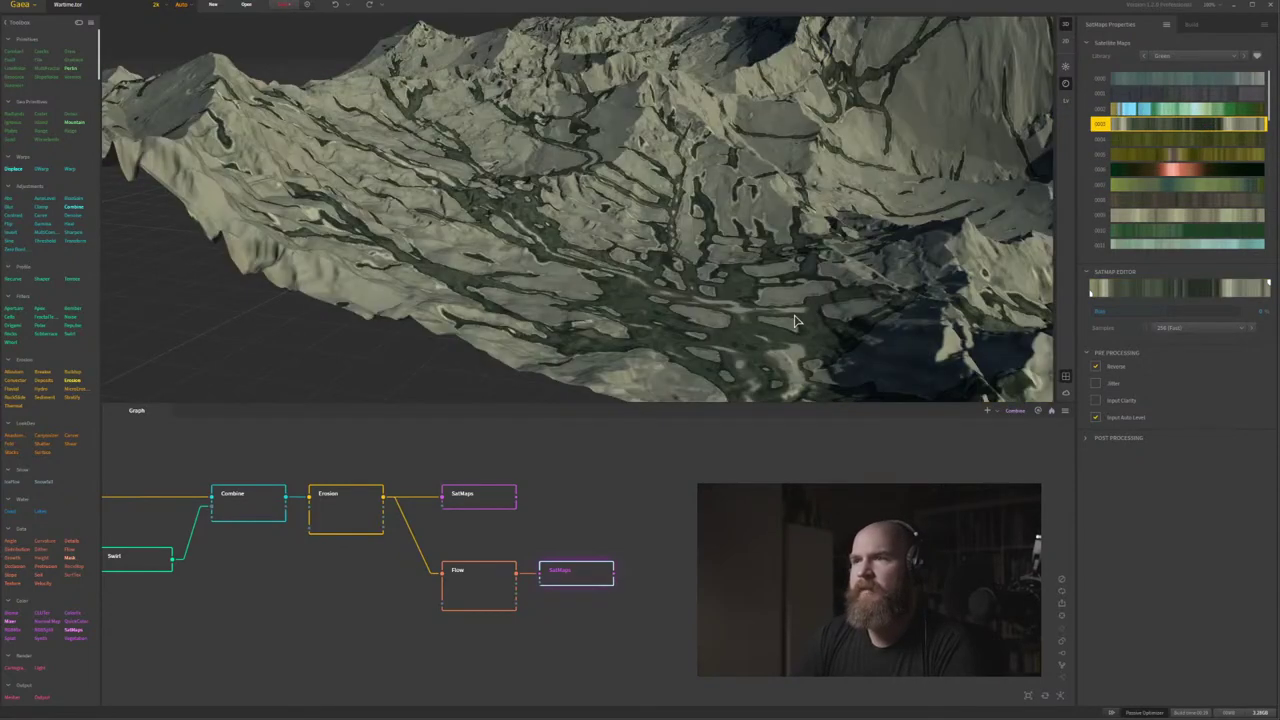
{"action": "scroll", "coordinate": [700, 310], "scroll_direction": "up", "scroll_amount": 2}
{"action": "left_click_drag", "start_coordinate": [632, 315], "coordinate": [540, 332]}
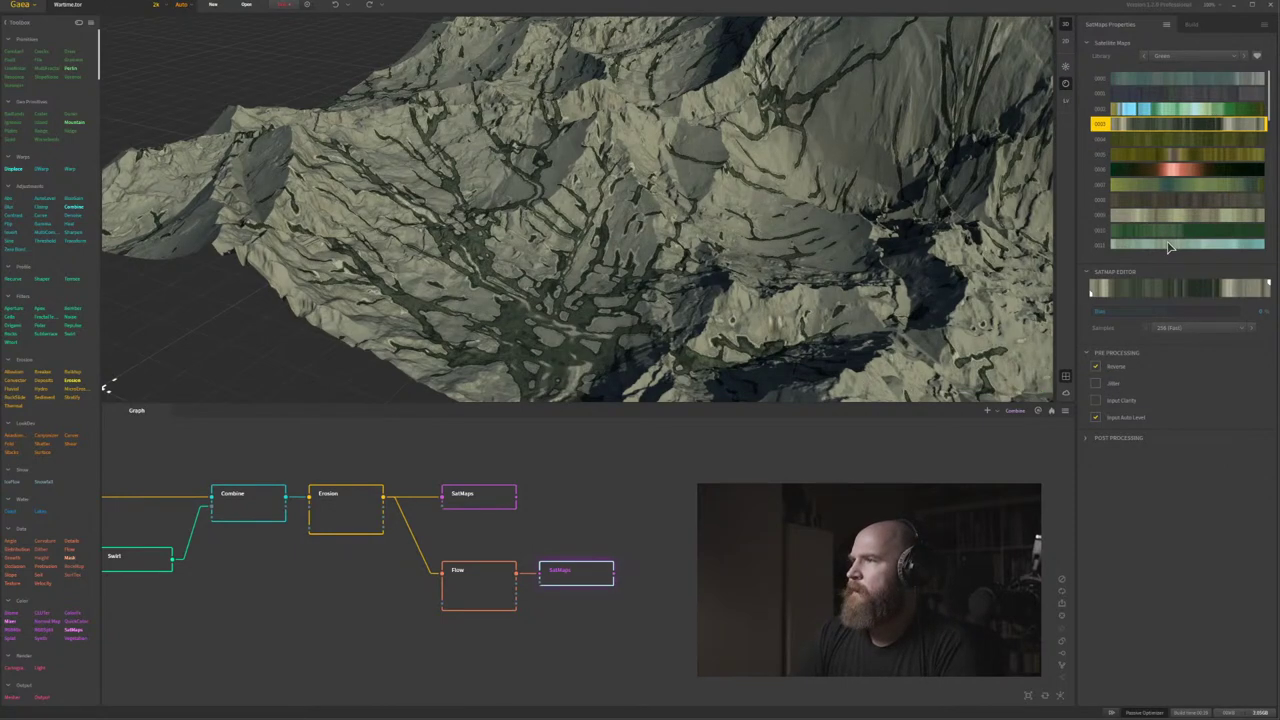
Apply the muted gray-green gradient 0013 to the flow's SatMaps node and inspect the lower slopes up close.
{"action": "scroll", "coordinate": [1184, 181], "scroll_direction": "down", "scroll_amount": 3}
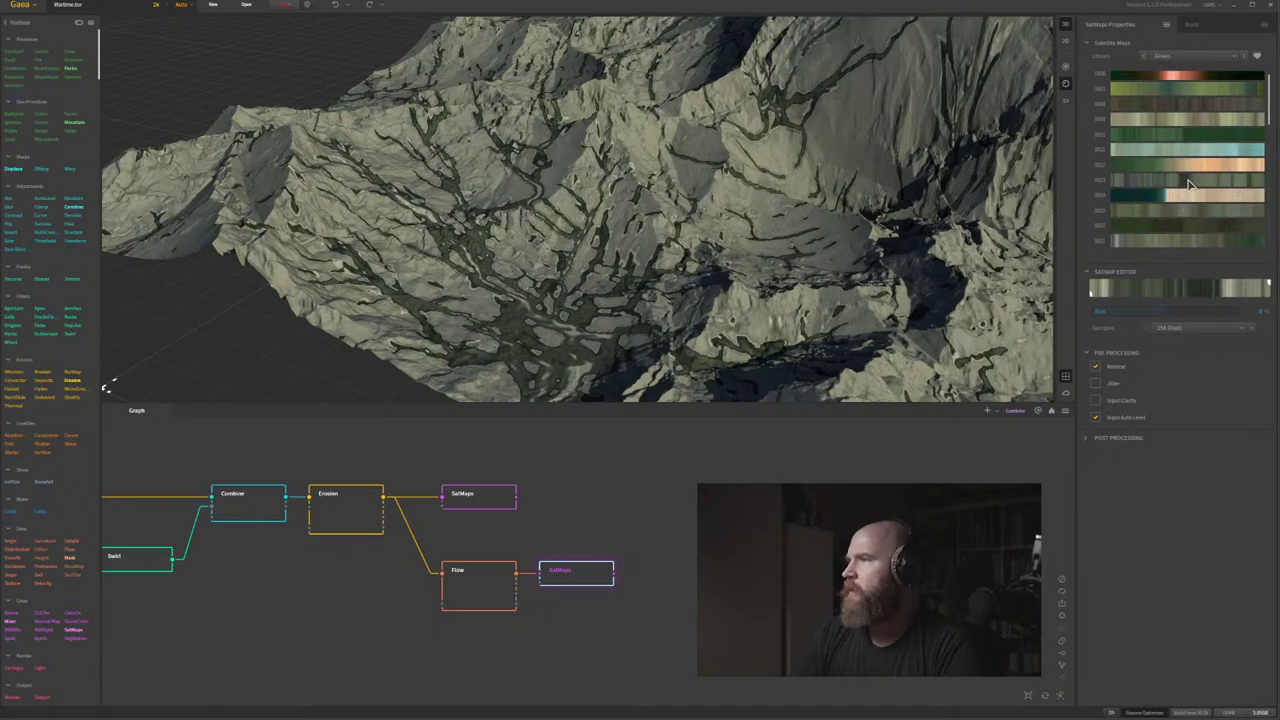
{"action": "left_click", "coordinate": [1189, 181]}
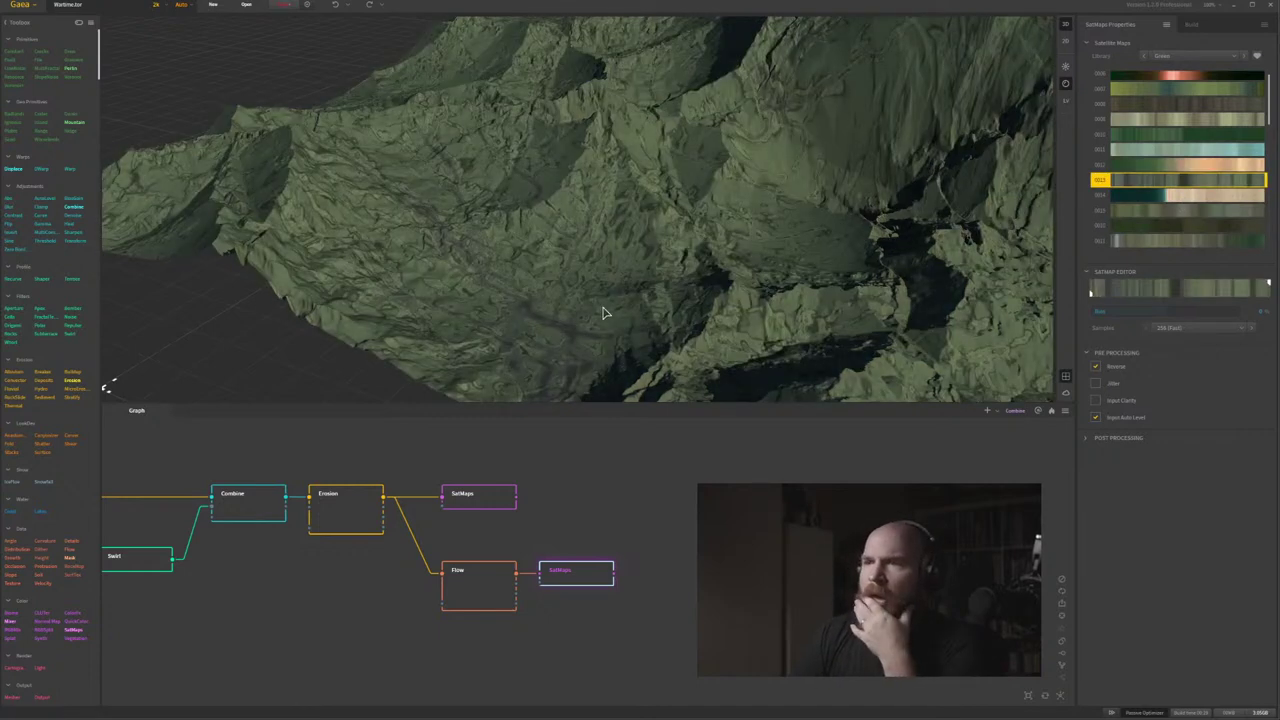
{"action": "left_click_drag", "start_coordinate": [603, 313], "coordinate": [535, 329]}
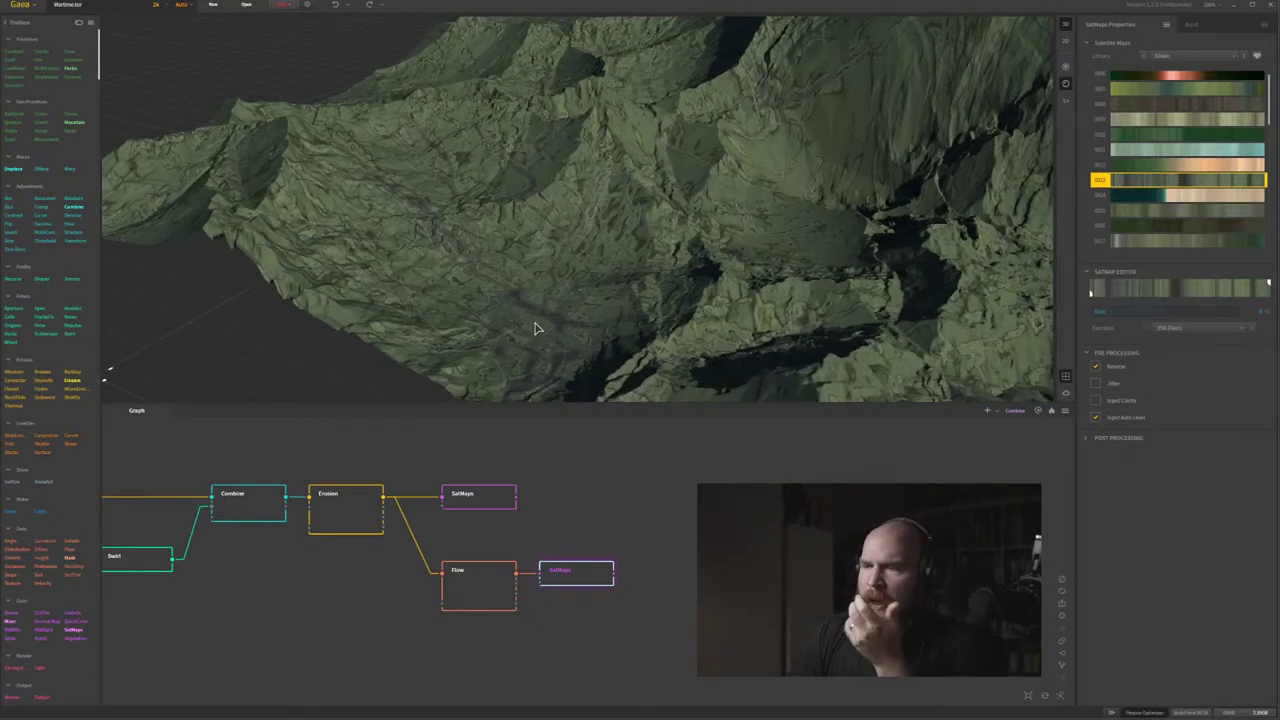
{"action": "scroll", "coordinate": [533, 331], "scroll_direction": "up", "scroll_amount": 5}
{"action": "scroll", "coordinate": [605, 372], "scroll_direction": "down", "scroll_amount": 4}
Combine the Erosion and Flow SatMaps nodes in a Mixer node and align it with the upper SatMaps.
{"action": "left_click_drag", "start_coordinate": [666, 500], "coordinate": [648, 519]}
{"action": "left_click", "coordinate": [424, 520]}
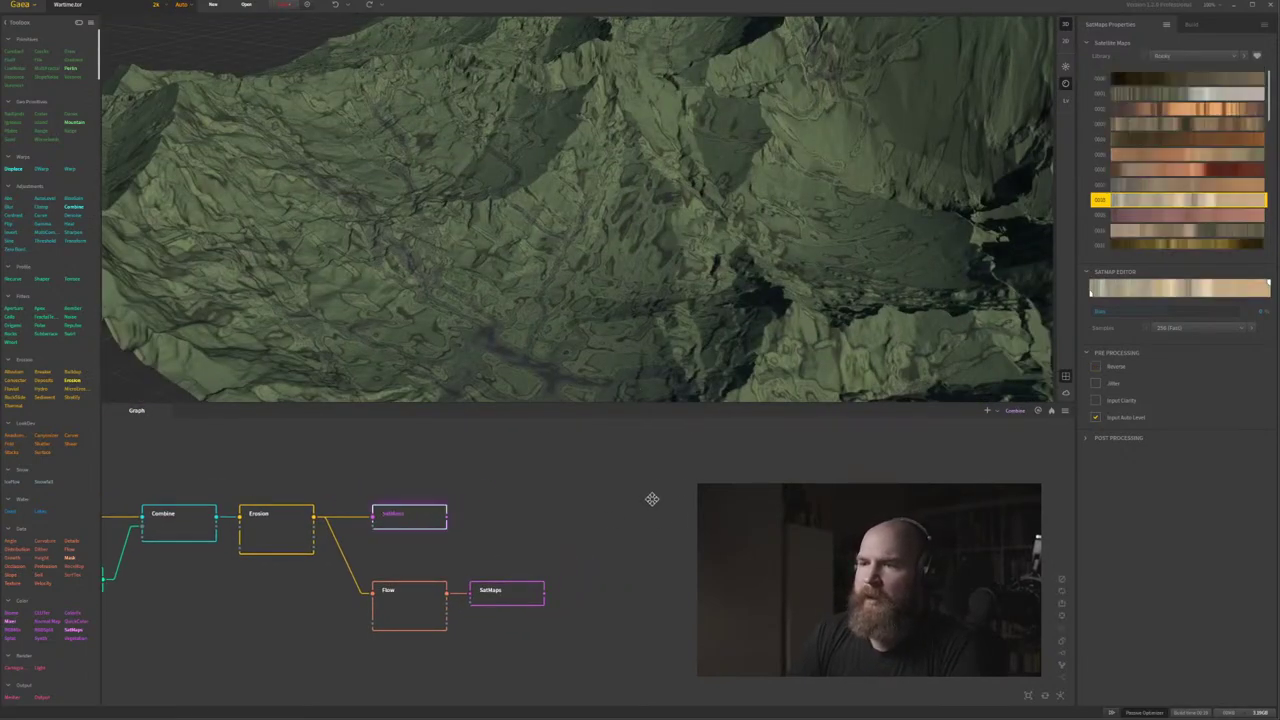
{"action": "left_click", "coordinate": [649, 497]}
{"action": "left_click", "coordinate": [409, 525]}
{"action": "left_click", "coordinate": [505, 591]}
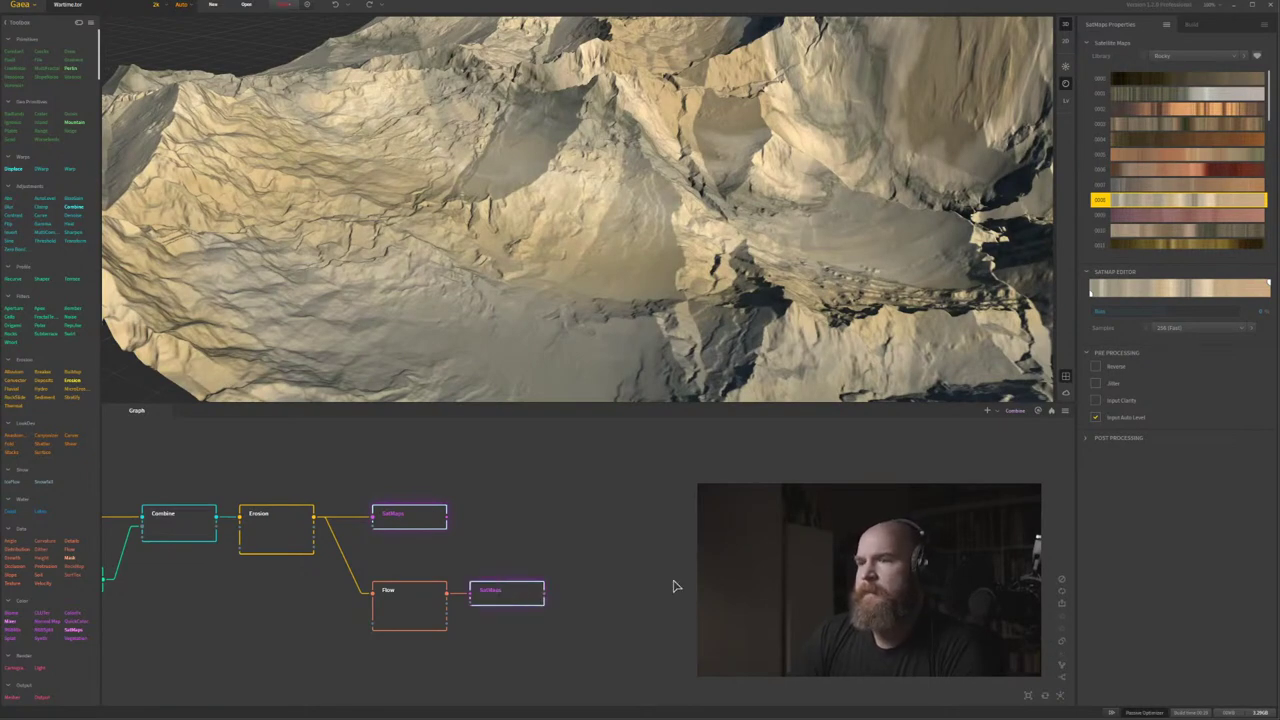
{"action": "left_click", "coordinate": [1062, 683]}
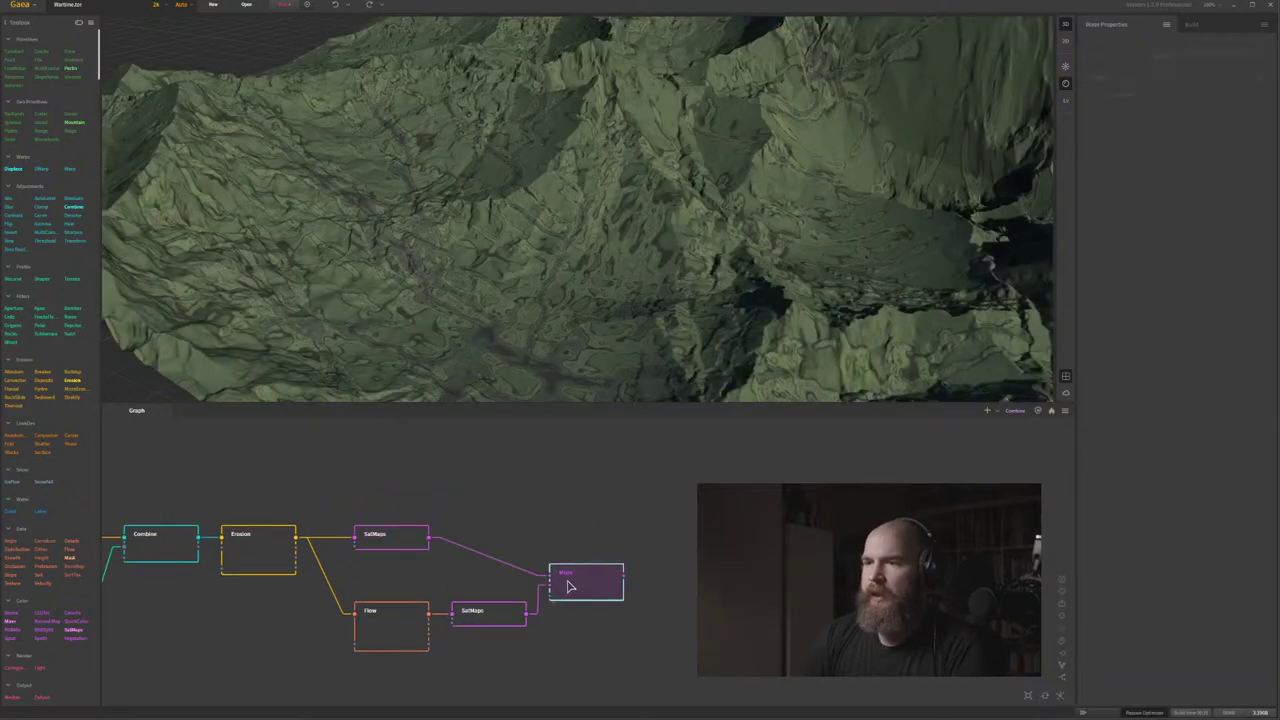
{"action": "left_click", "coordinate": [569, 580]}
{"action": "left_click_drag", "start_coordinate": [586, 583], "coordinate": [588, 541]}
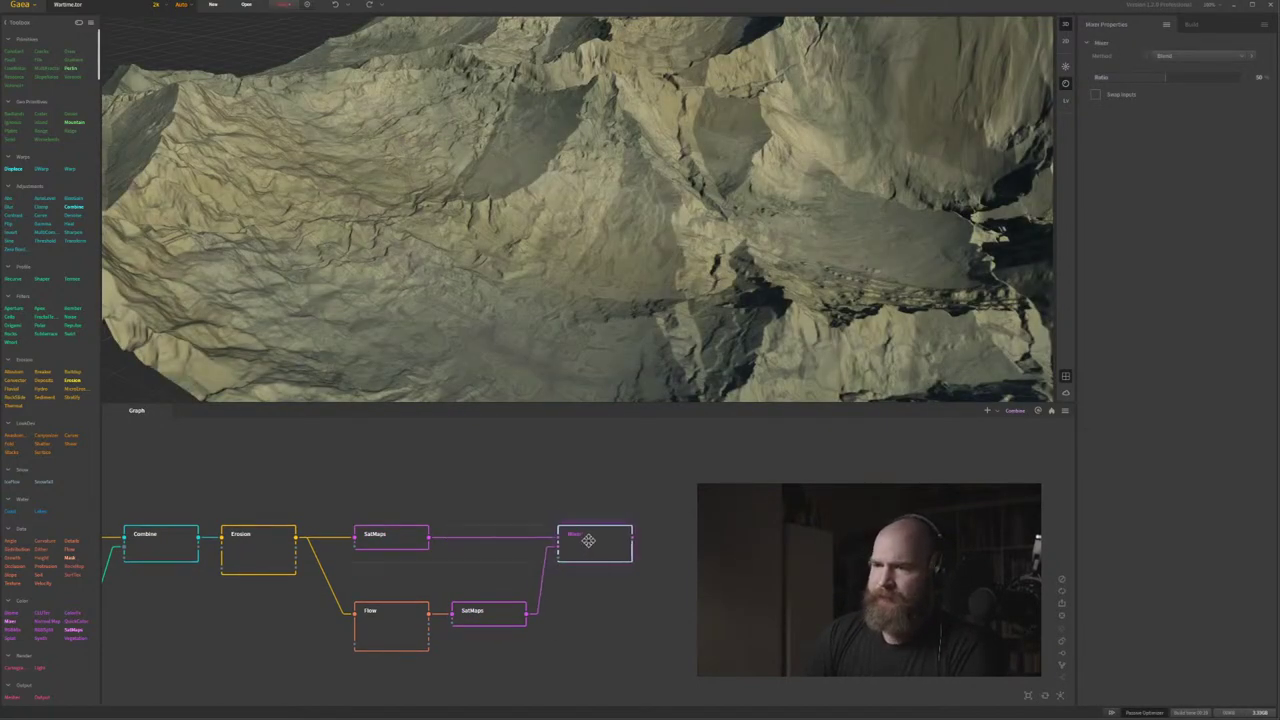
Review the Mixer's blending methods, keep Blend, and move the Mixer farther from the SatMaps nodes.
{"action": "left_click", "coordinate": [1192, 56]}
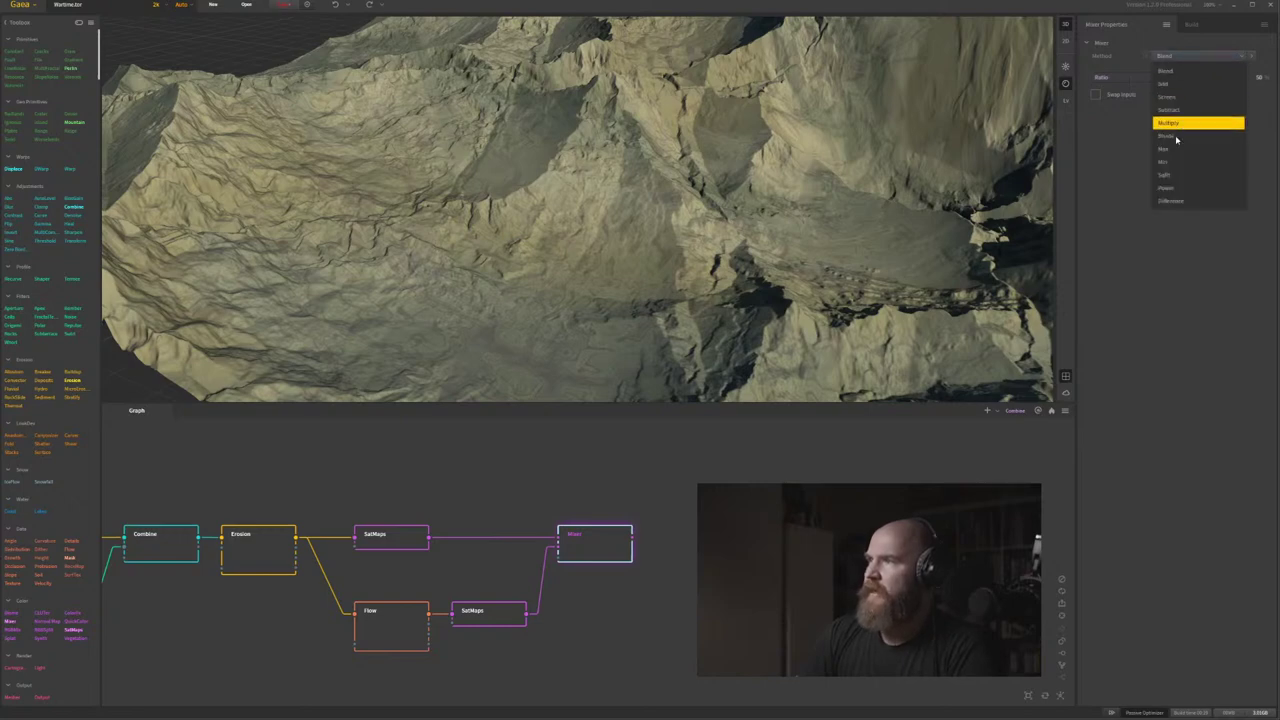
{"action": "left_click", "coordinate": [650, 542]}
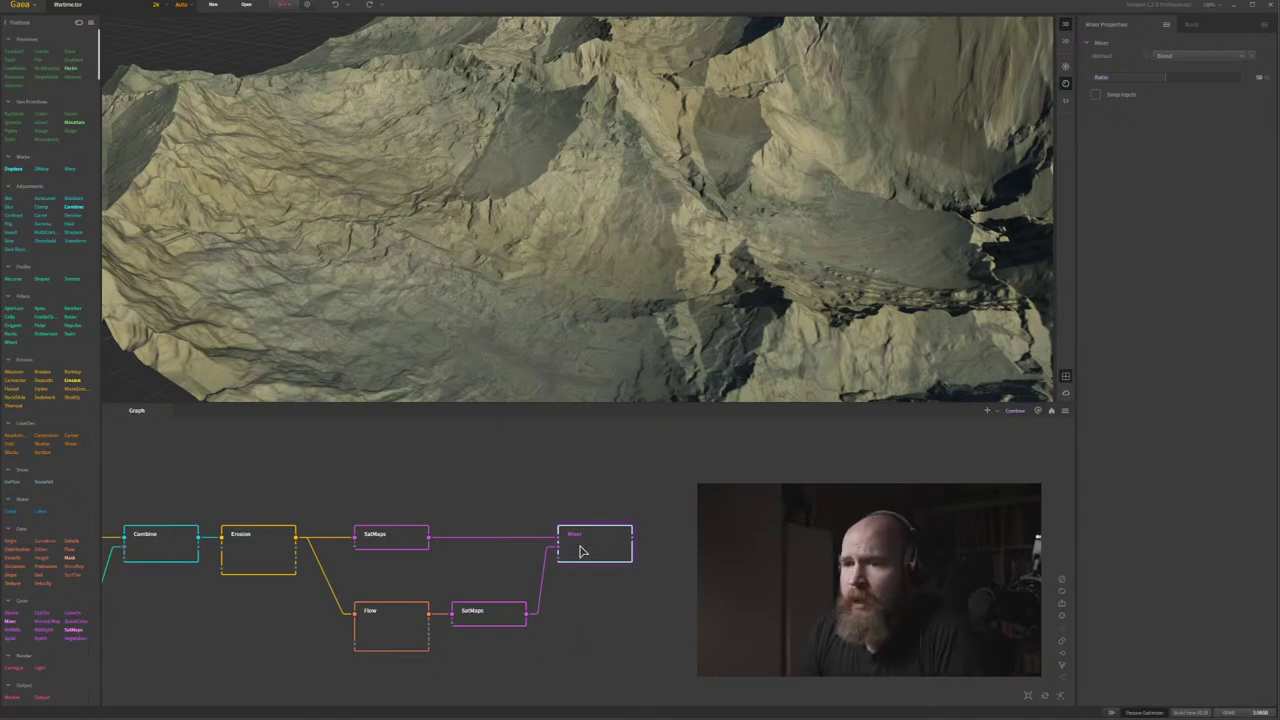
{"action": "left_click_drag", "start_coordinate": [598, 546], "coordinate": [618, 540]}
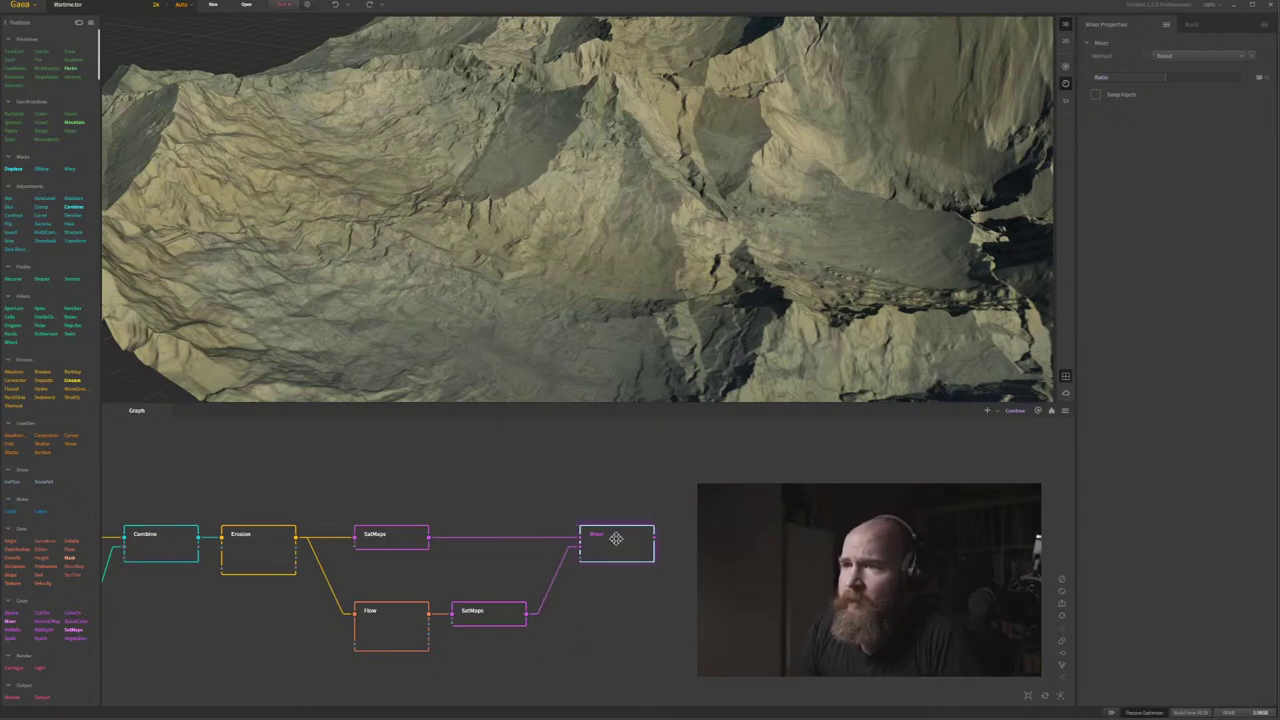
Compare the terrain coloring of the Erosion SatMaps node with that of the Flow SatMaps node.
{"action": "left_click", "coordinate": [393, 540]}
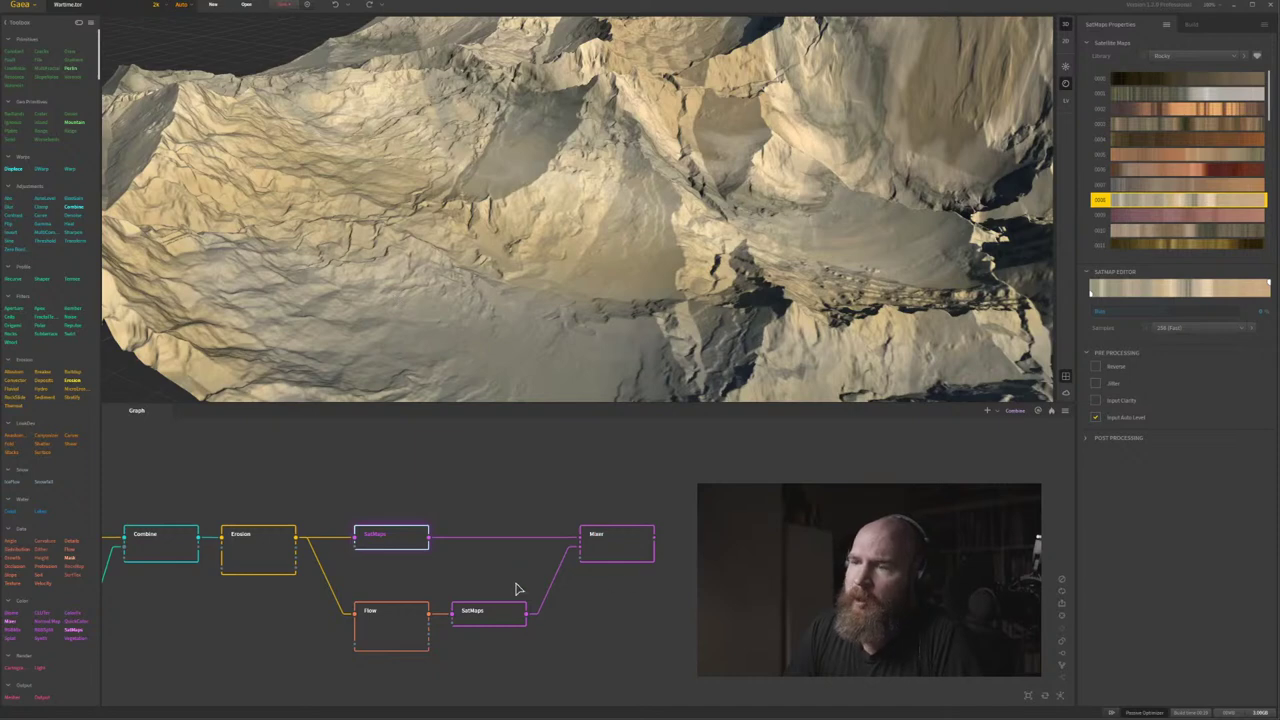
{"action": "left_click", "coordinate": [508, 612]}
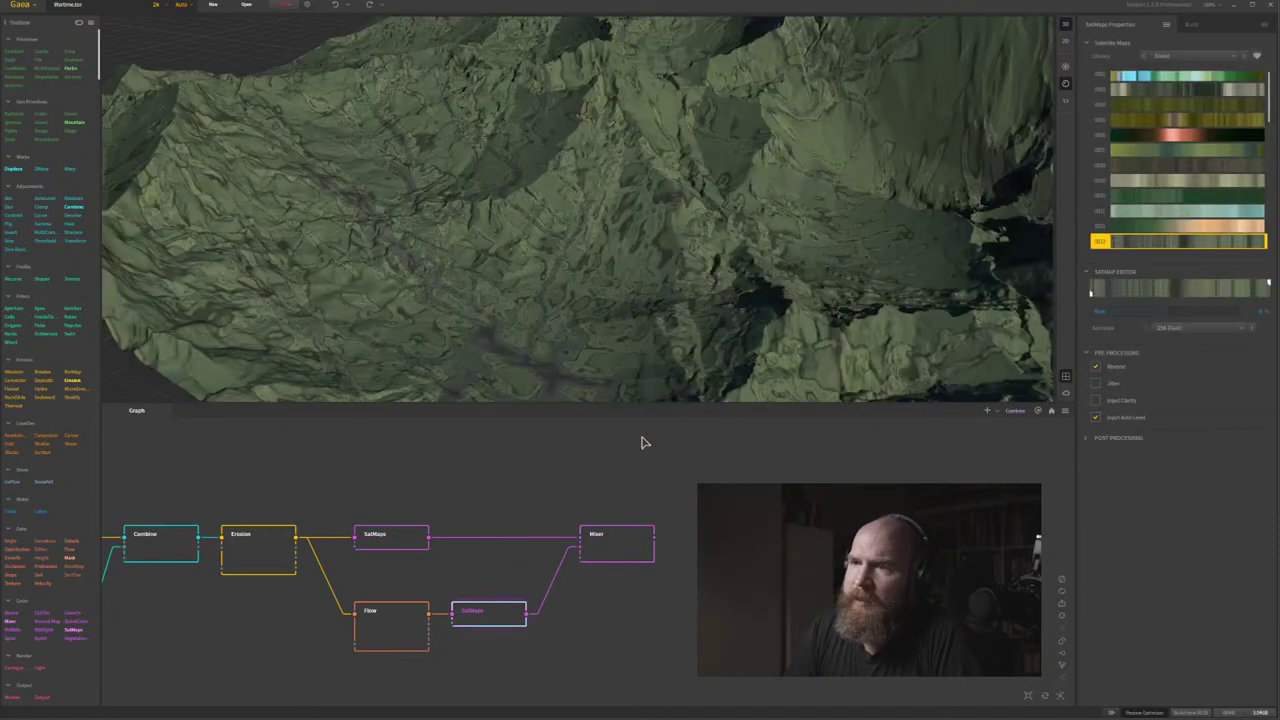
Connect the Flow node to the Mixer's mask input and raise the Mixer's Ratio to 98%.
{"action": "left_click", "coordinate": [393, 540]}
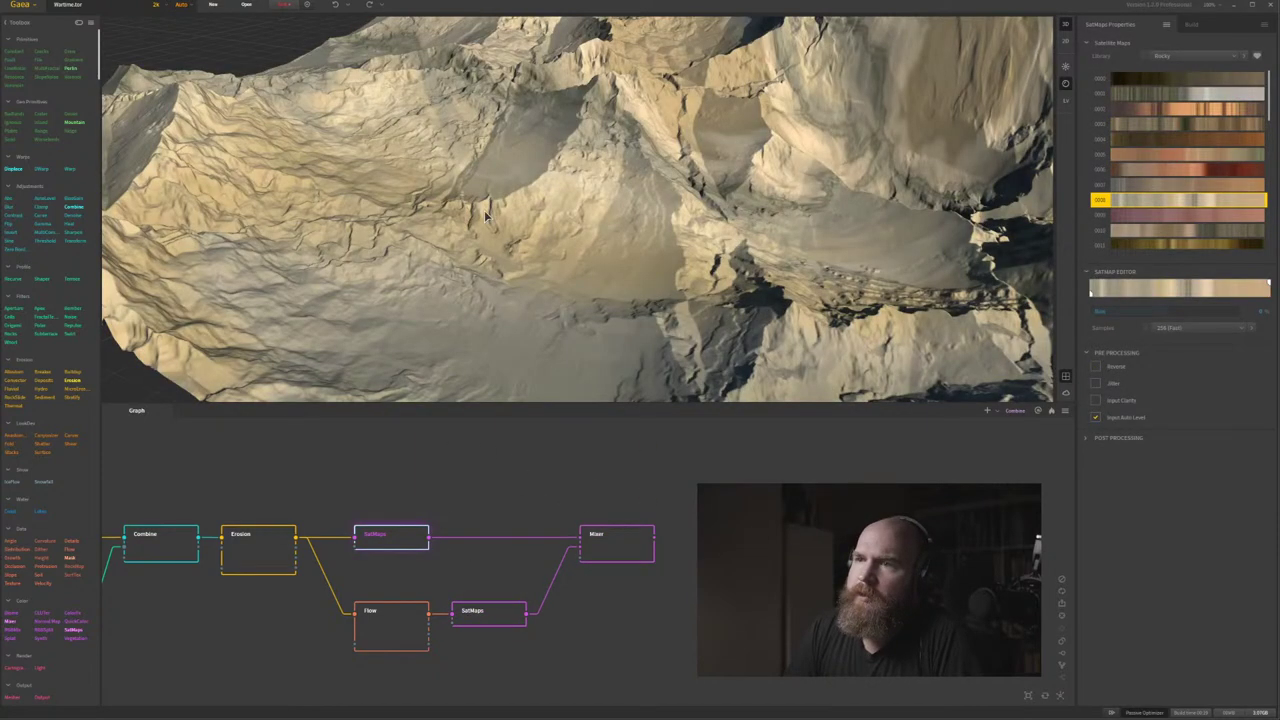
{"action": "left_click", "coordinate": [398, 620]}
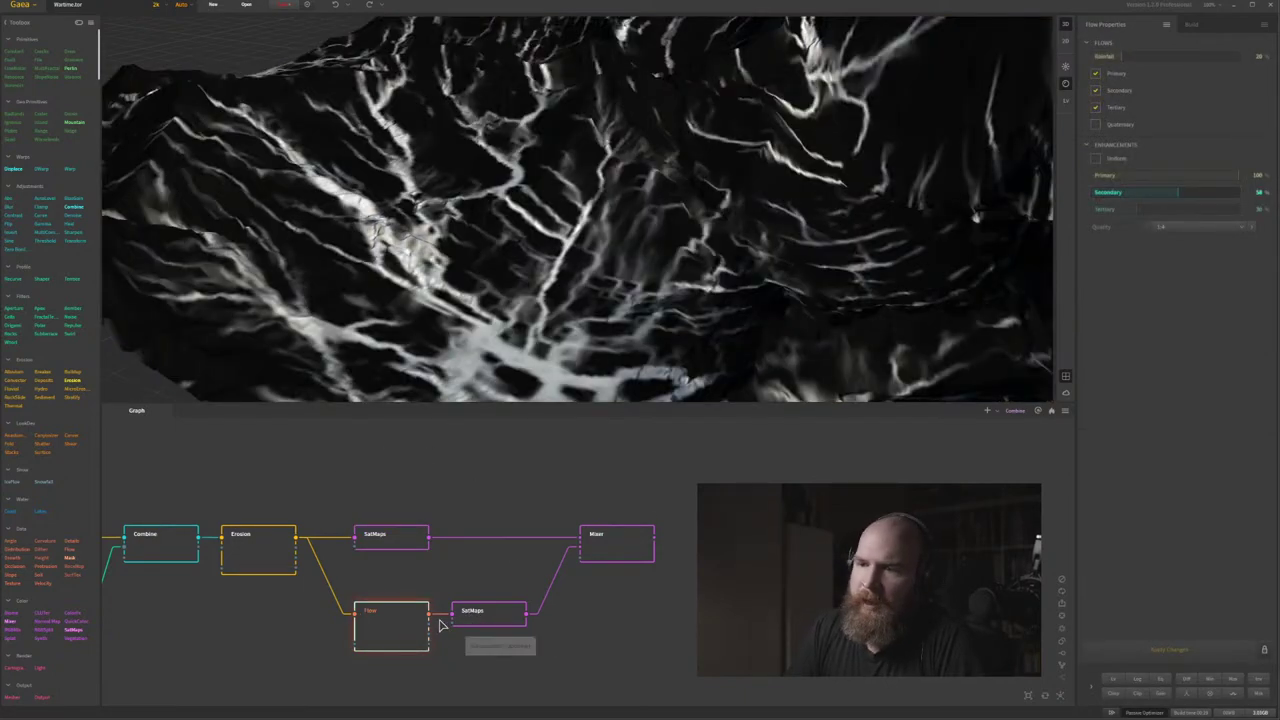
{"action": "left_click_drag", "start_coordinate": [432, 632], "coordinate": [600, 568]}
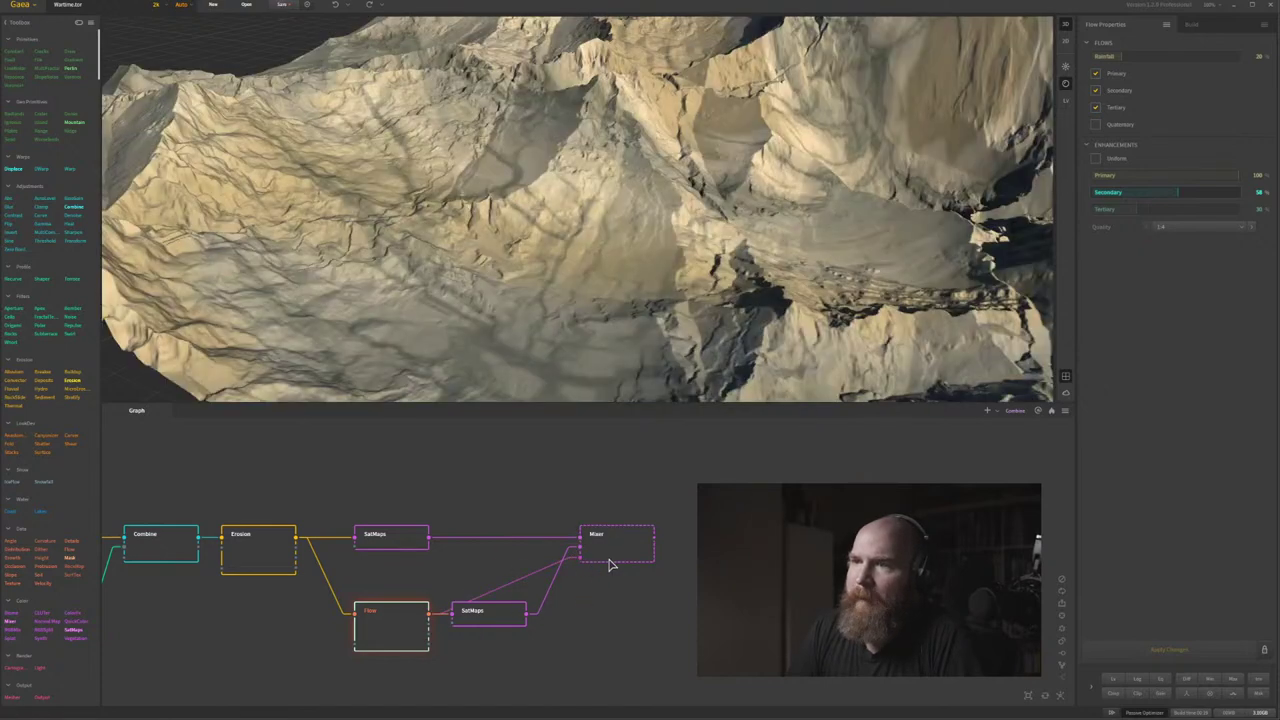
{"action": "left_click", "coordinate": [610, 558]}
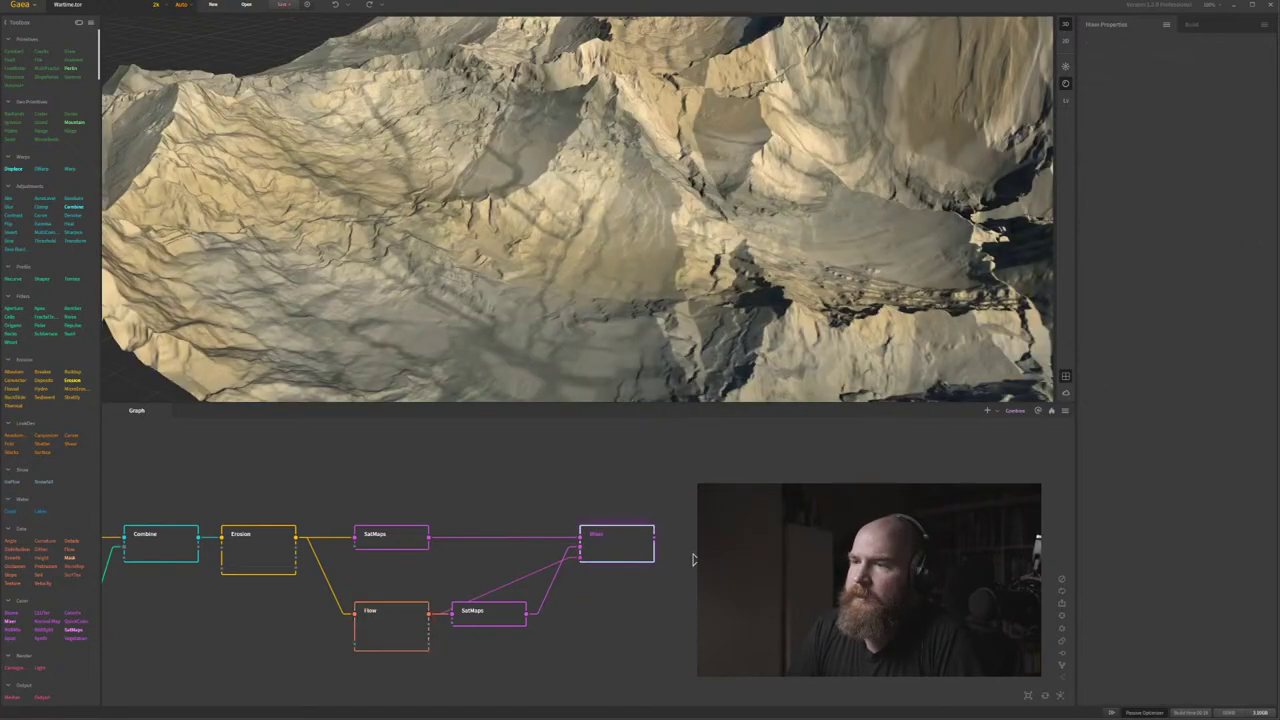
{"action": "left_click", "coordinate": [1232, 80]}
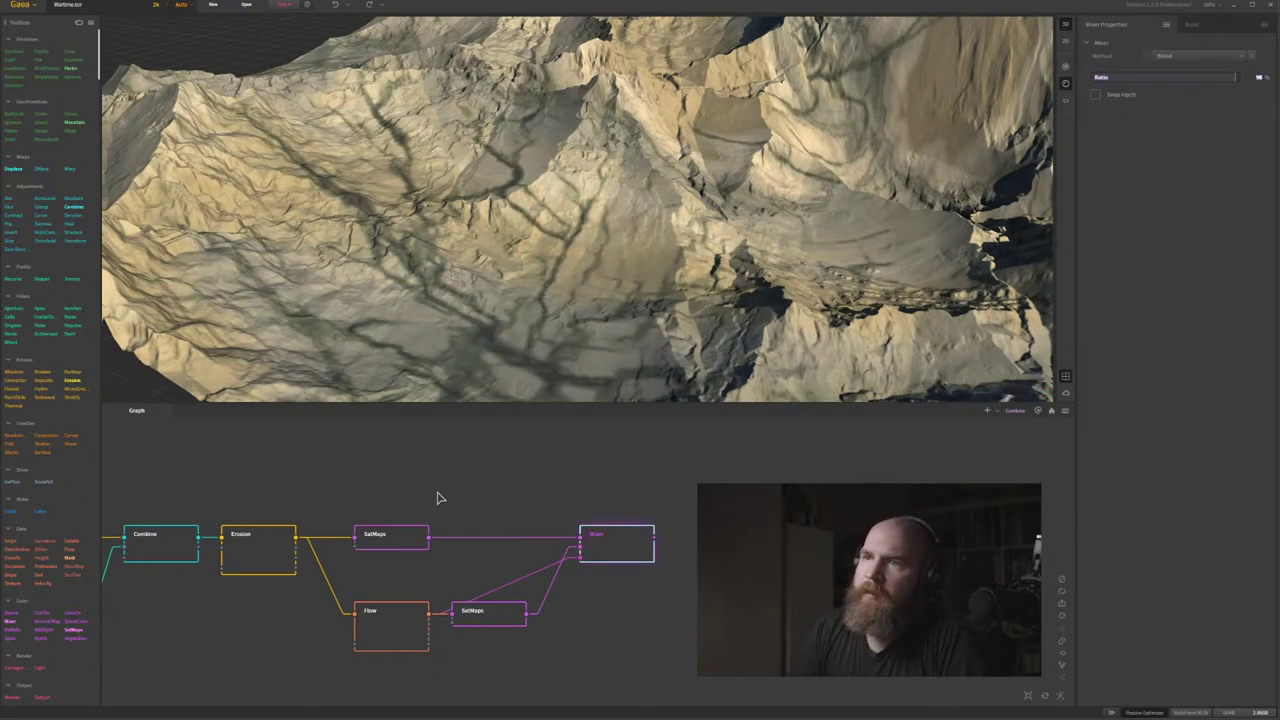
Apply the orange Rocky gradient 0002 to the Erosion's SatMaps node and inspect the Mixer's result up close and from afar.
{"action": "middle_click_drag", "start_coordinate": [407, 524], "coordinate": [394, 529]}
{"action": "left_click", "coordinate": [395, 541]}
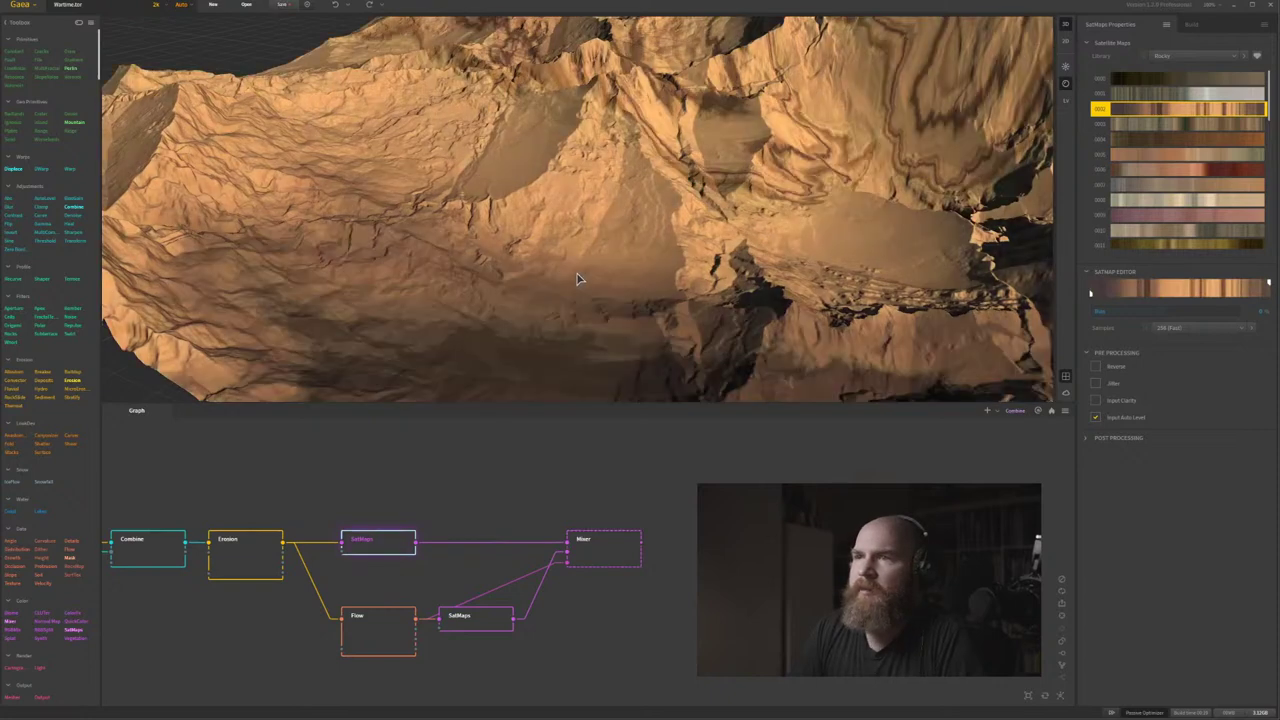
{"action": "left_click_drag", "start_coordinate": [666, 260], "coordinate": [651, 258]}
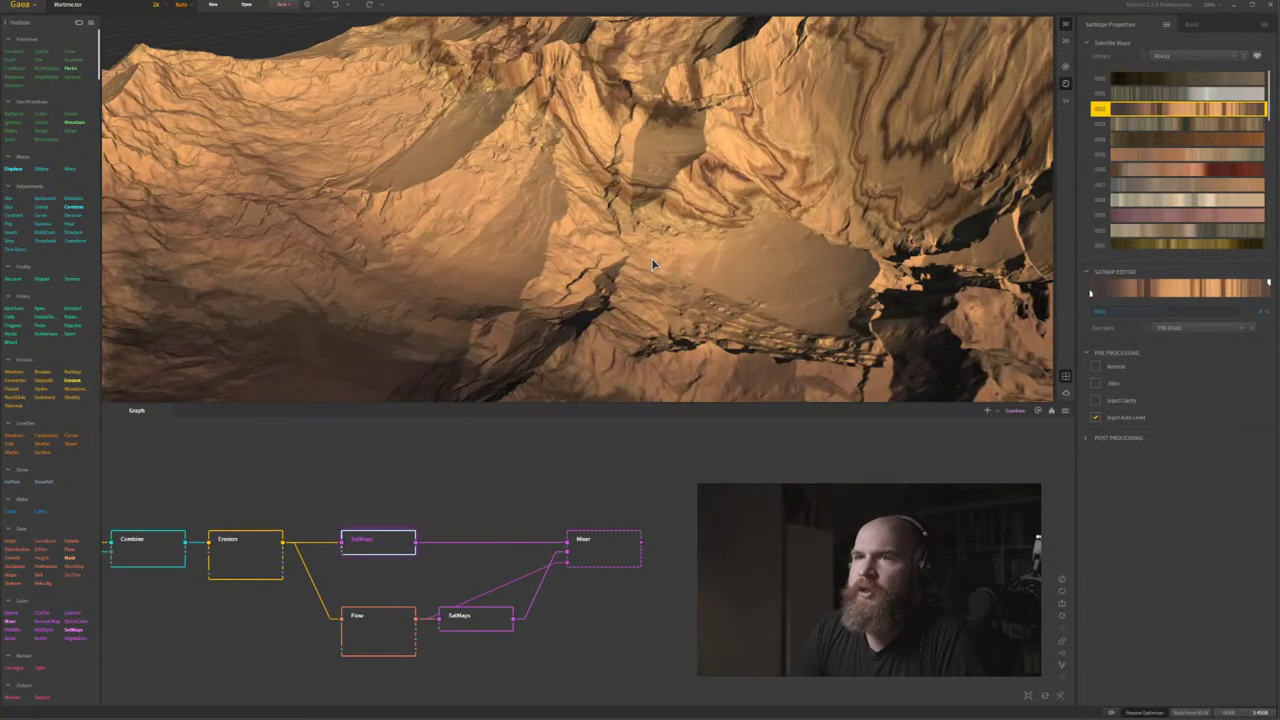
{"action": "left_click", "coordinate": [603, 548]}
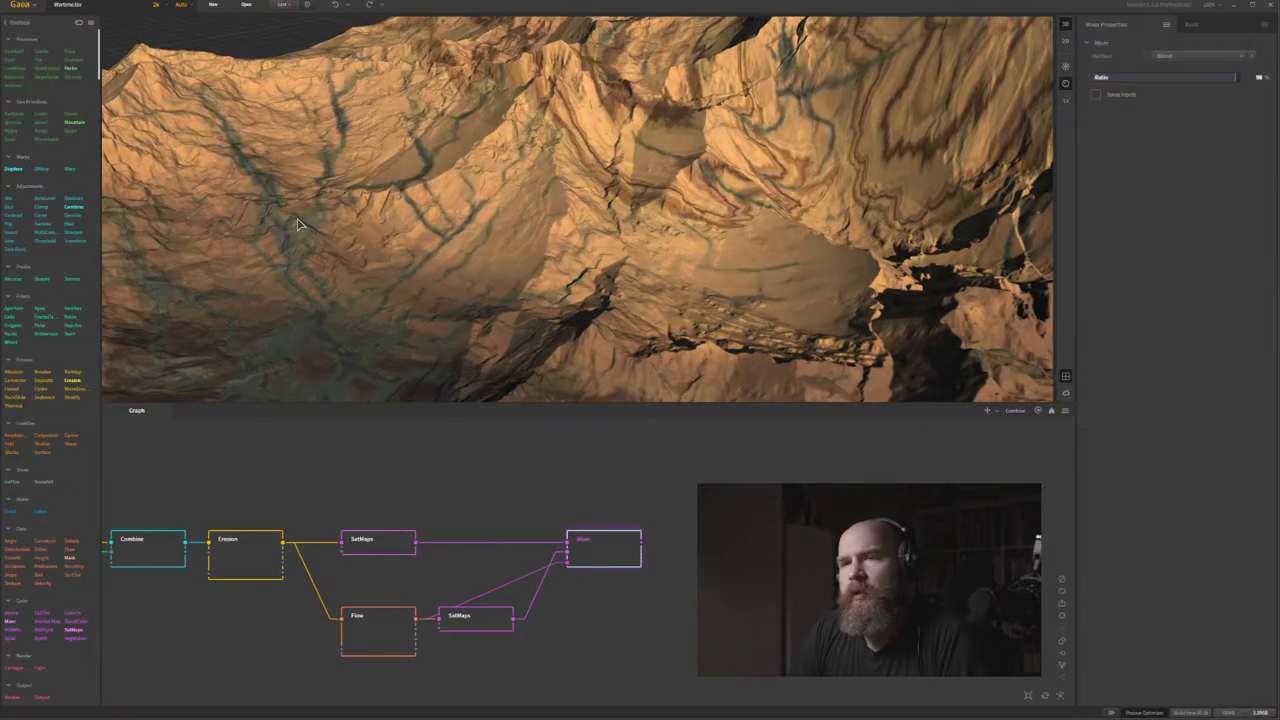
{"action": "left_click_drag", "start_coordinate": [297, 224], "coordinate": [364, 260]}
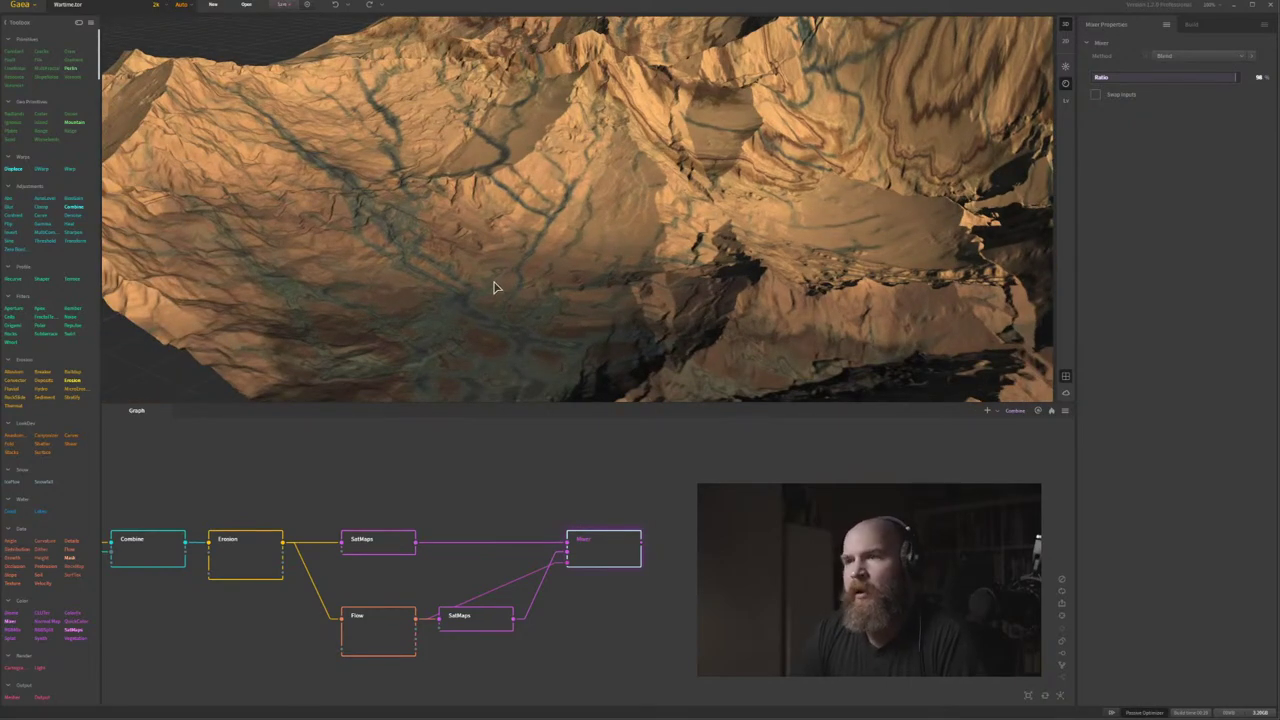
{"action": "left_click_drag", "start_coordinate": [500, 286], "coordinate": [508, 251]}
{"action": "scroll", "coordinate": [508, 251], "scroll_direction": "down", "scroll_amount": 3}
{"action": "middle_click_drag", "start_coordinate": [508, 251], "coordinate": [534, 235]}
{"action": "middle_click_drag", "start_coordinate": [619, 460], "coordinate": [658, 449]}
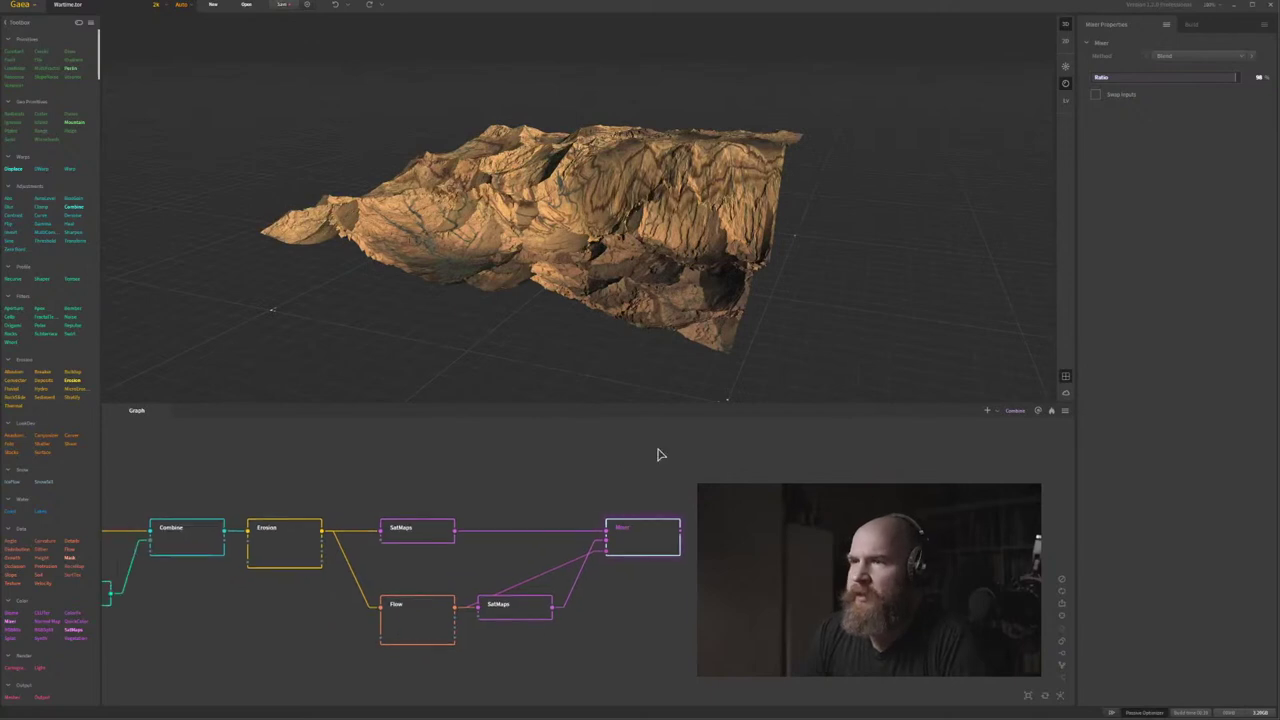
Pin the Erosion's SatMaps node in the 3D preview and set the Erosion node as its underlay terrain.
{"action": "middle_click_drag", "start_coordinate": [566, 467], "coordinate": [542, 482]}
{"action": "left_click", "coordinate": [542, 463]}
{"action": "left_click", "coordinate": [503, 543]}
{"action": "left_click_drag", "start_coordinate": [503, 543], "coordinate": [524, 543]}
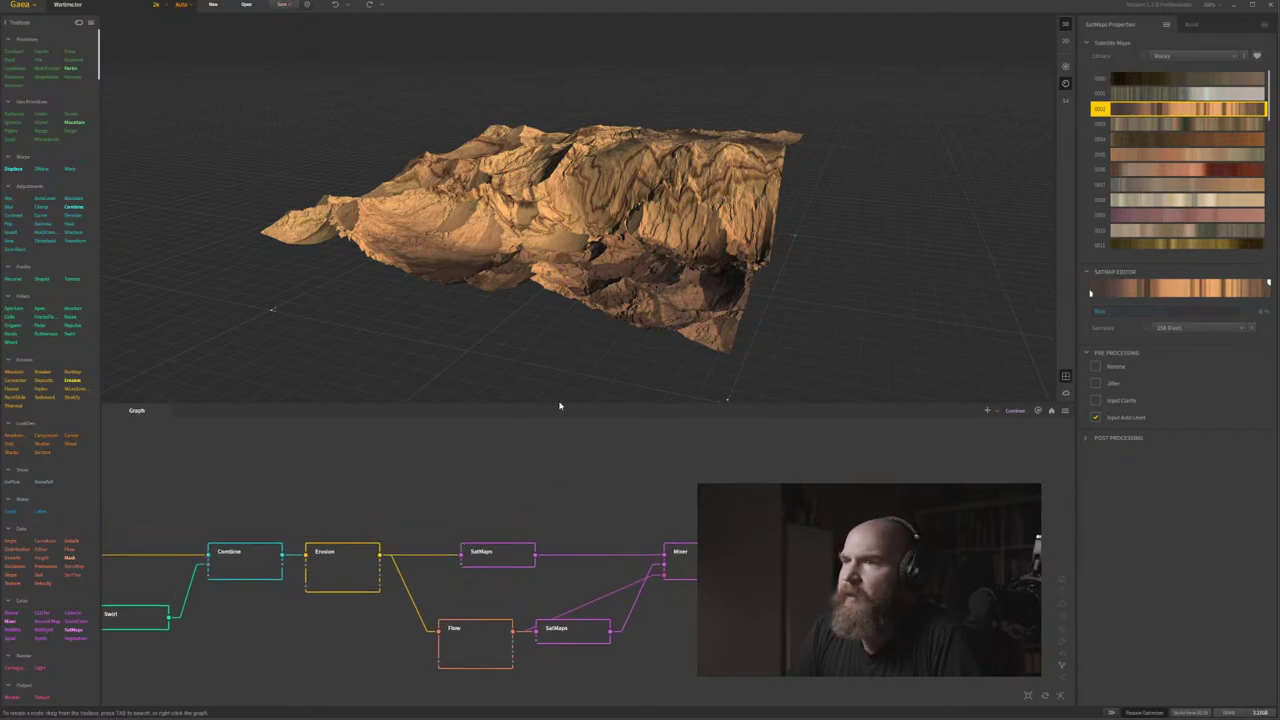
{"action": "left_click", "coordinate": [336, 570]}
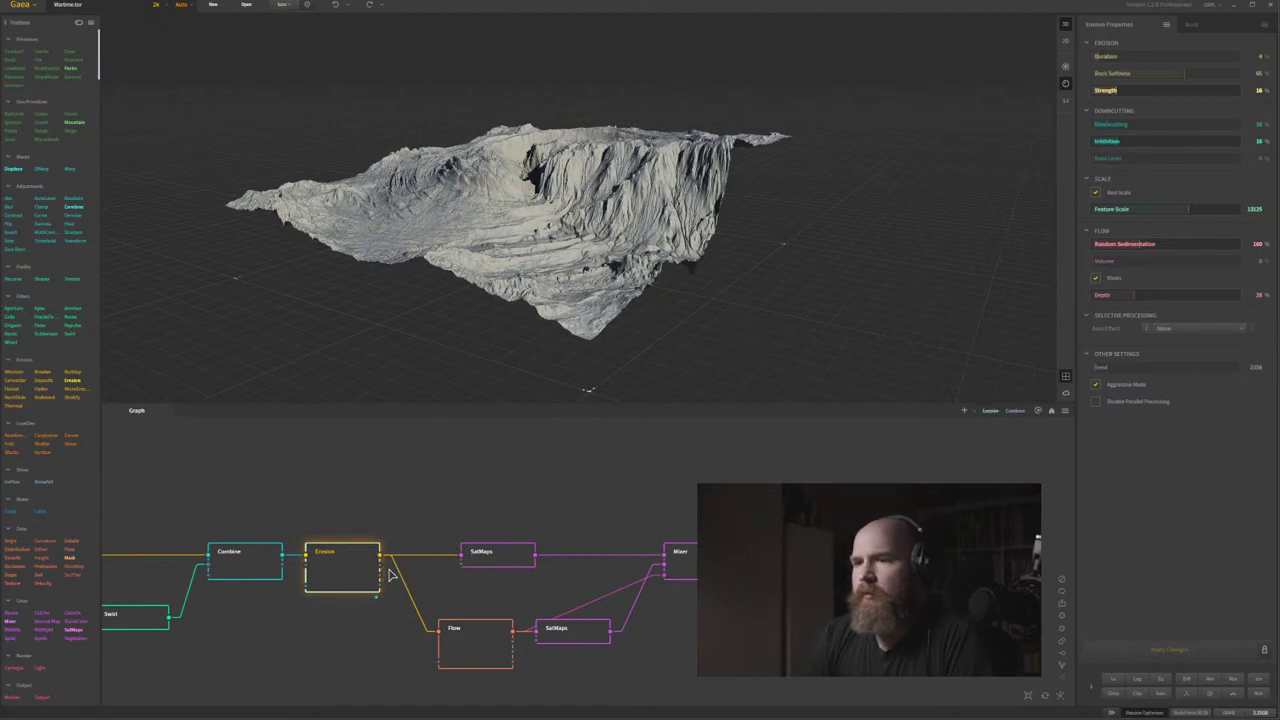
{"action": "left_click", "coordinate": [484, 566]}
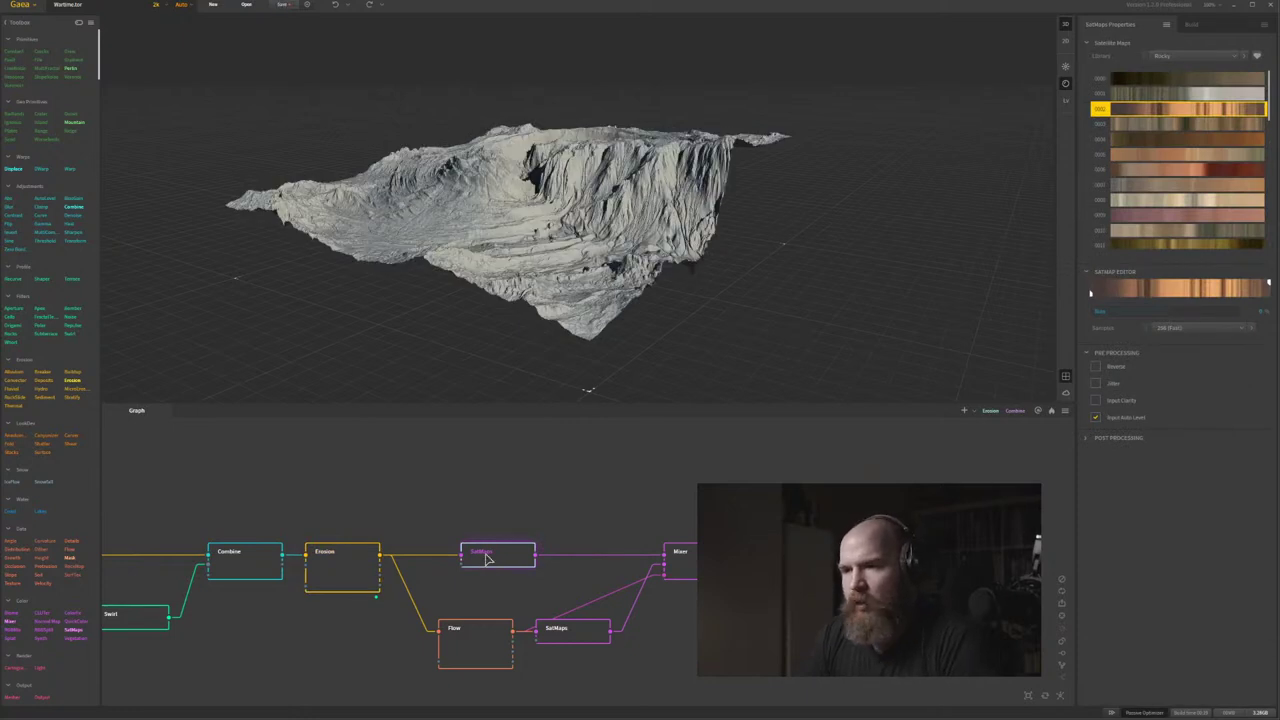
{"action": "double_click", "coordinate": [486, 558]}
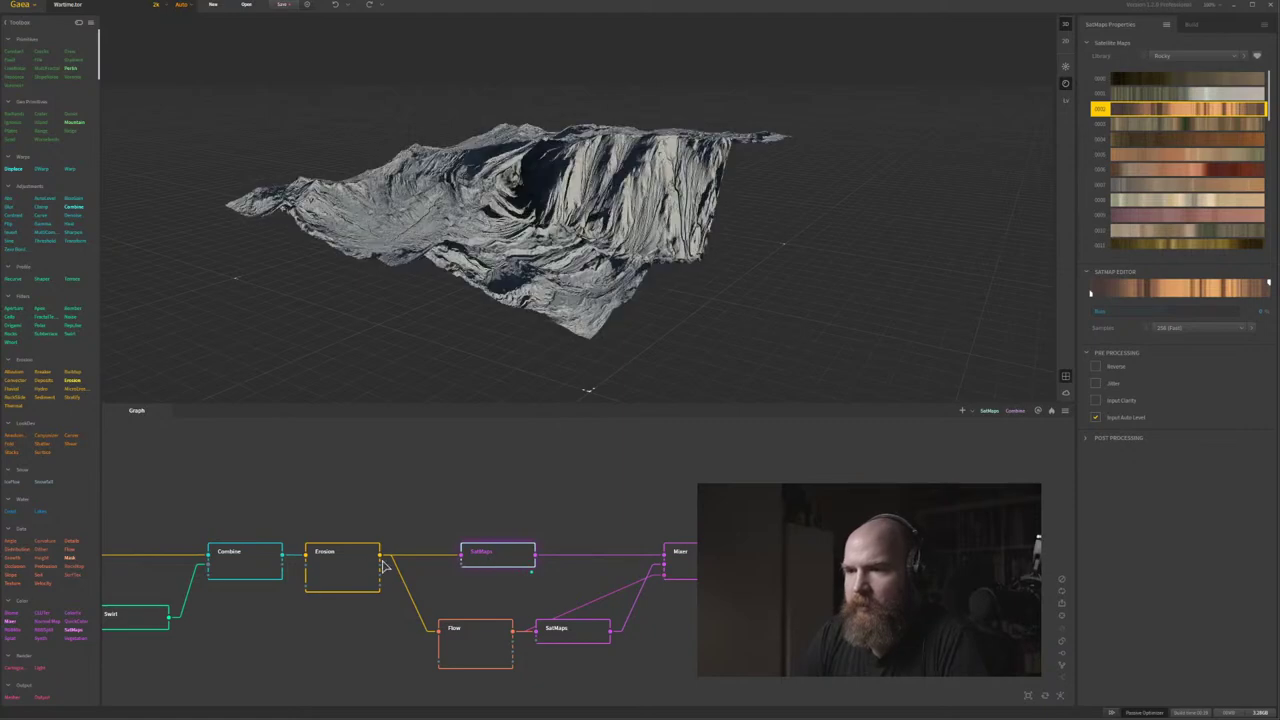
{"action": "left_click", "coordinate": [338, 568]}
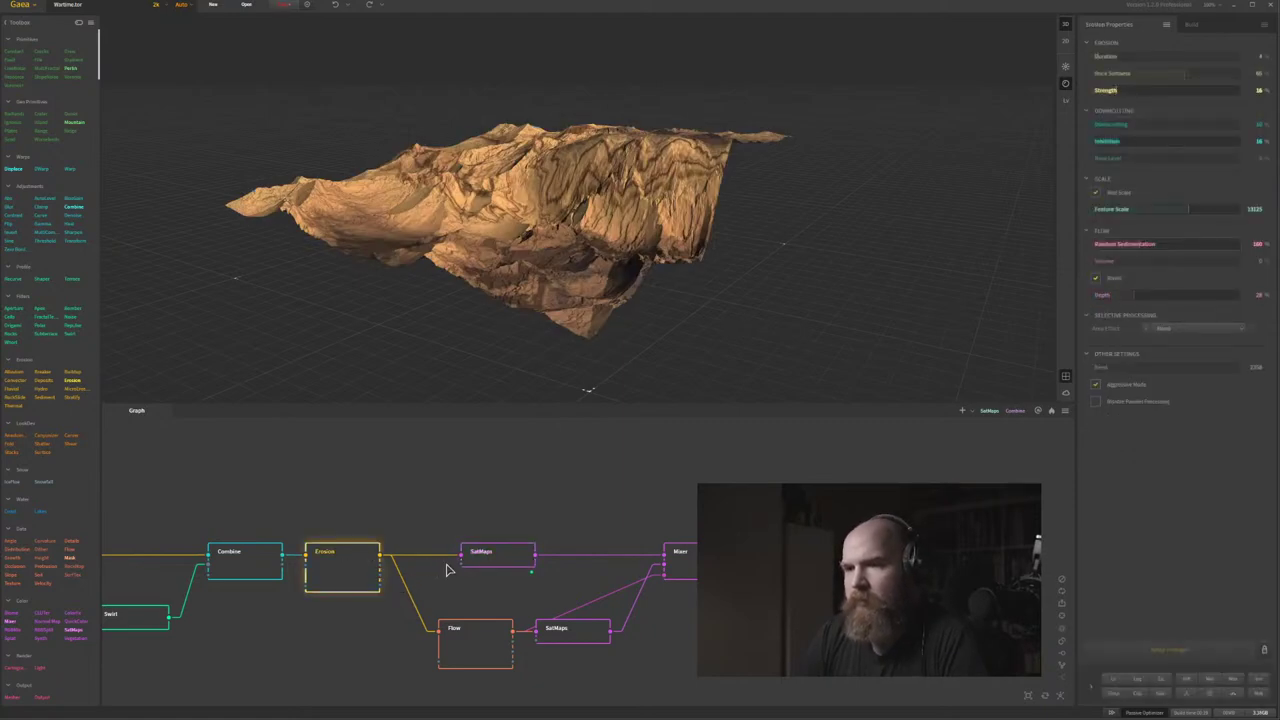
{"action": "left_click", "coordinate": [505, 553]}
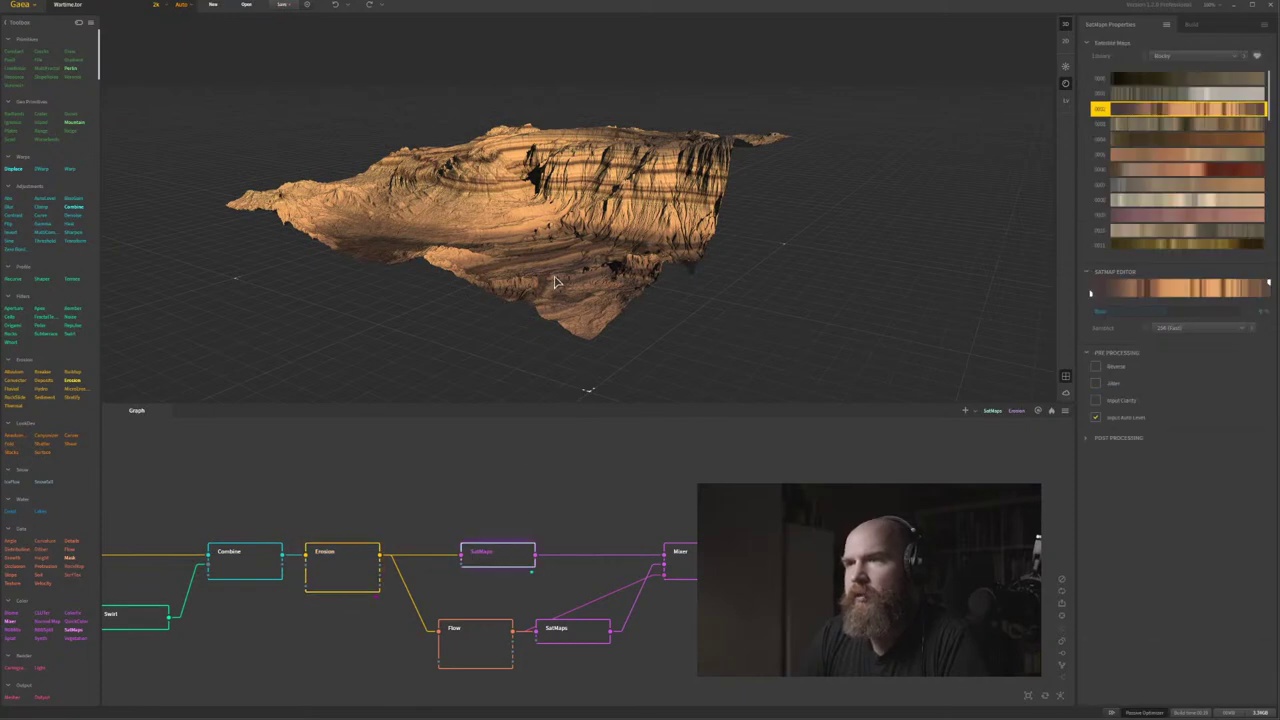
{"action": "left_click_drag", "start_coordinate": [539, 228], "coordinate": [586, 273]}
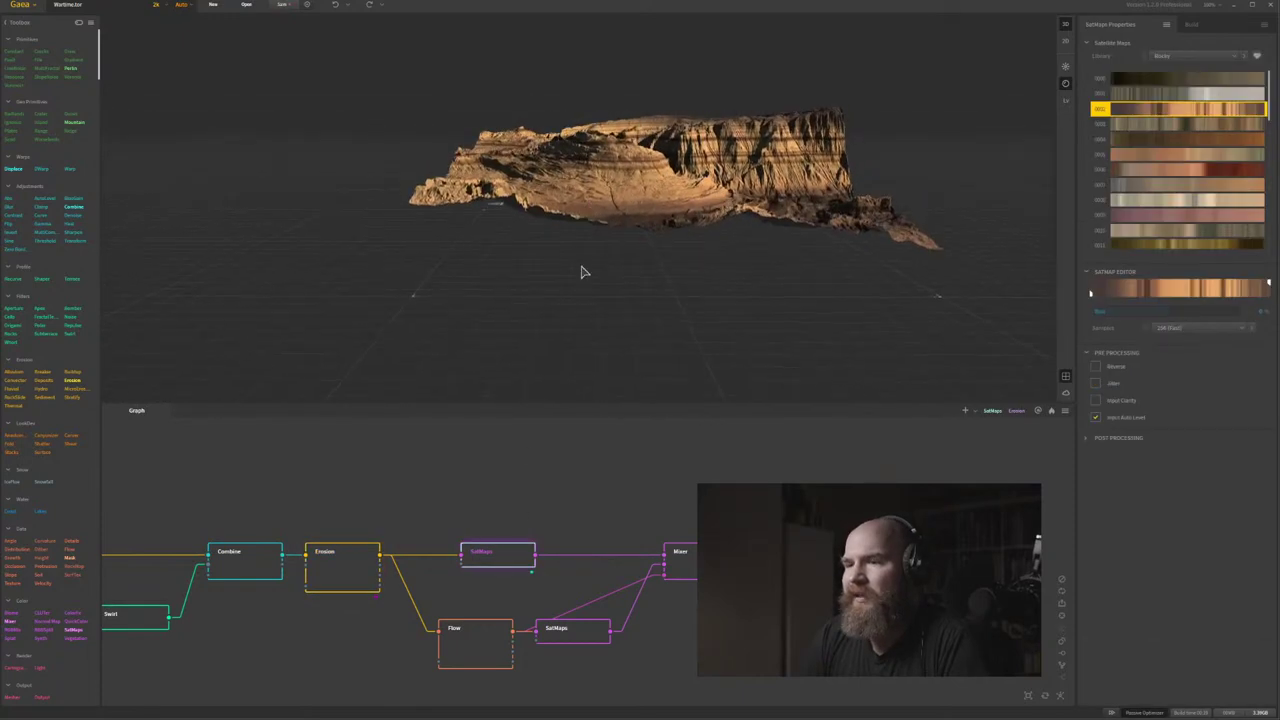
Pin the Mixer in the 3D preview and examine the green flow coloring across the eroded terrain.
{"action": "middle_click_drag", "start_coordinate": [556, 502], "coordinate": [514, 508]}
{"action": "left_click", "coordinate": [661, 566]}
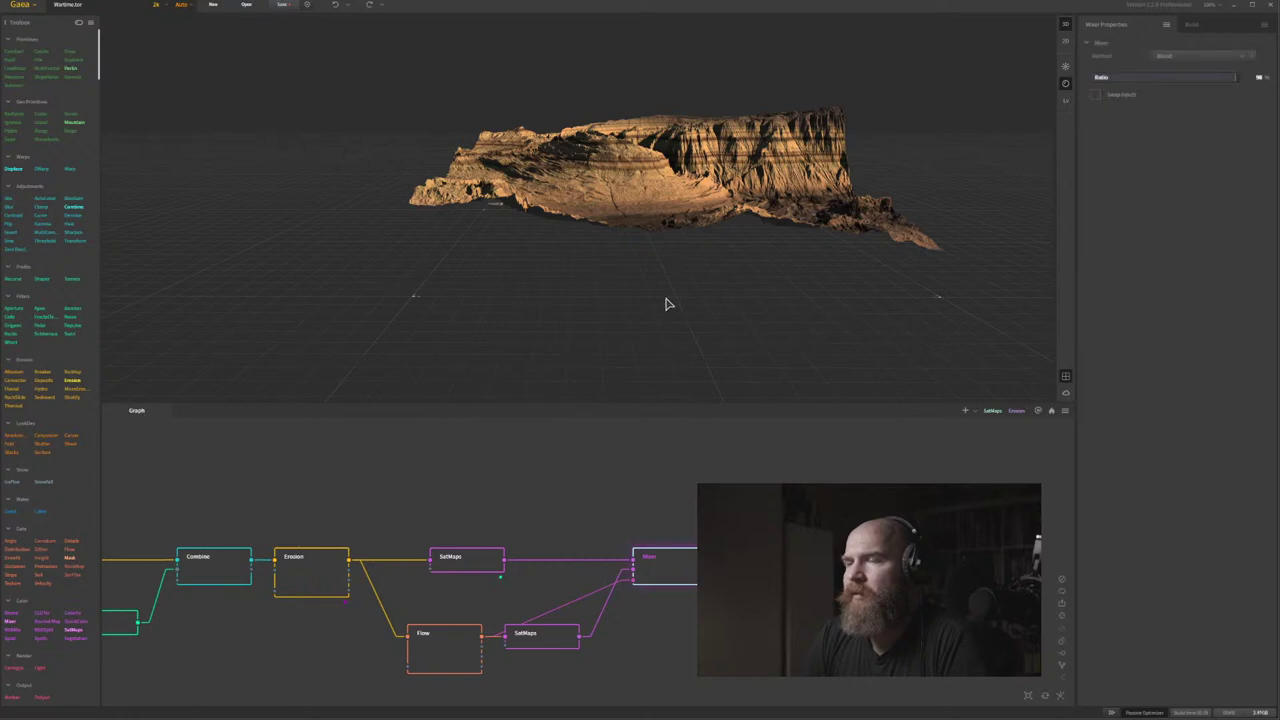
{"action": "left_click_drag", "start_coordinate": [672, 281], "coordinate": [648, 296]}
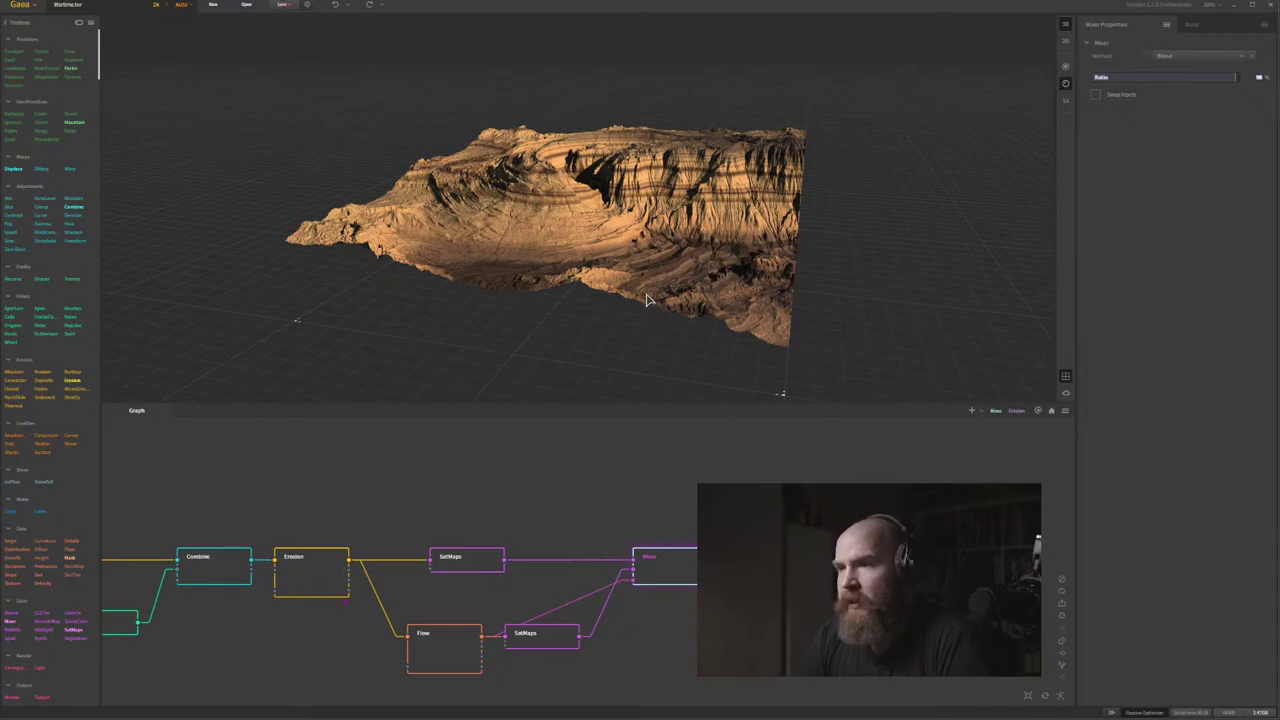
{"action": "left_click_drag", "start_coordinate": [540, 337], "coordinate": [530, 329]}
{"action": "scroll", "coordinate": [480, 213], "scroll_direction": "up", "scroll_amount": 3}
{"action": "scroll", "coordinate": [481, 212], "scroll_direction": "up", "scroll_amount": 3}
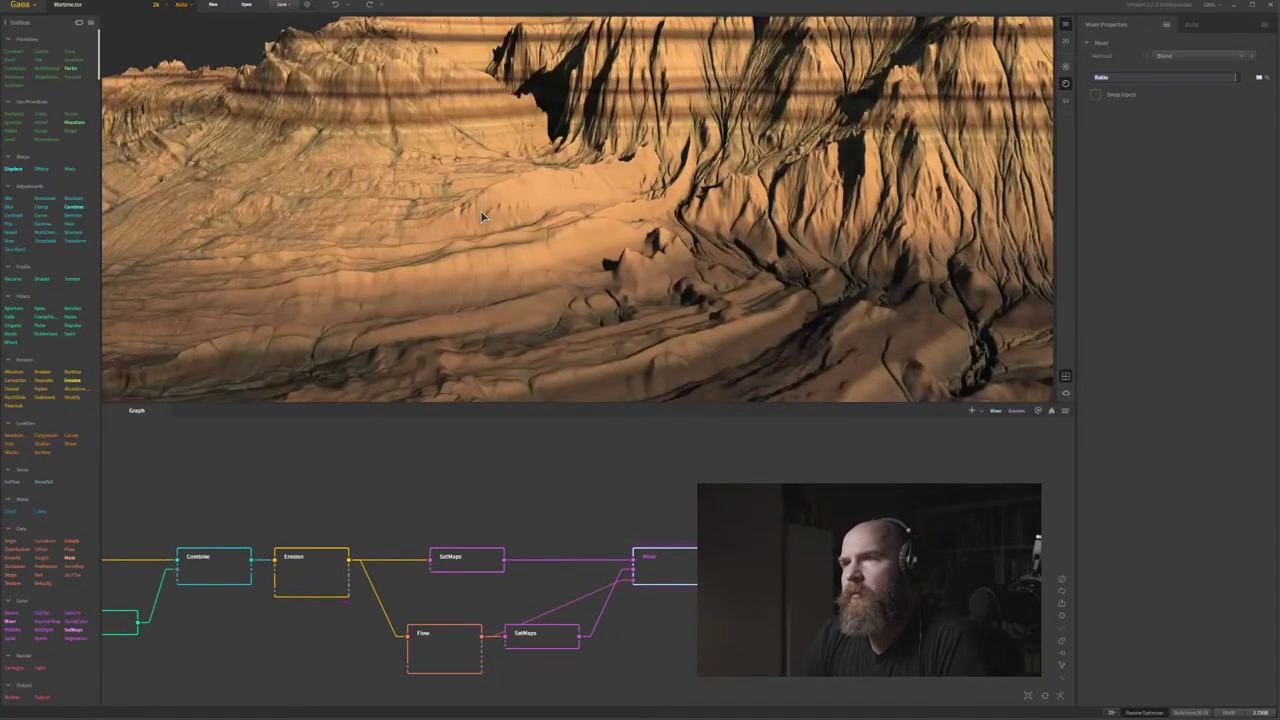
{"action": "scroll", "coordinate": [481, 212], "scroll_direction": "down", "scroll_amount": 3}
{"action": "left_click_drag", "start_coordinate": [572, 170], "coordinate": [627, 169]}
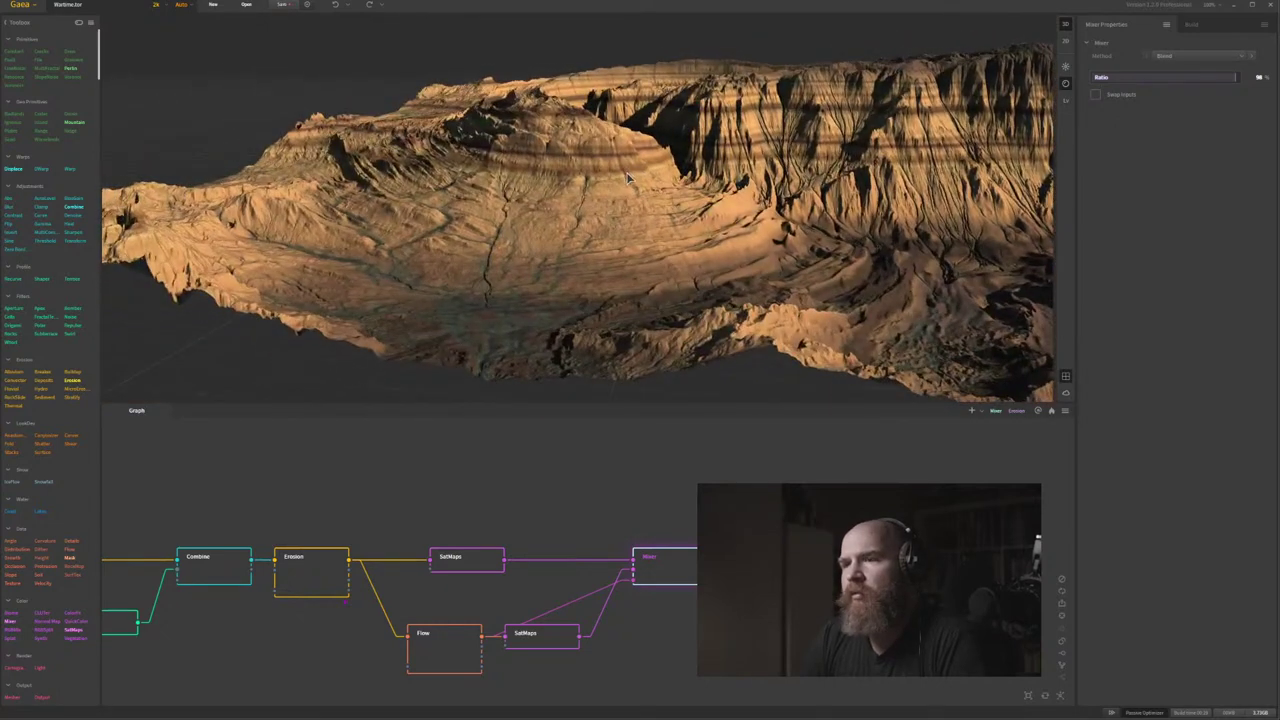
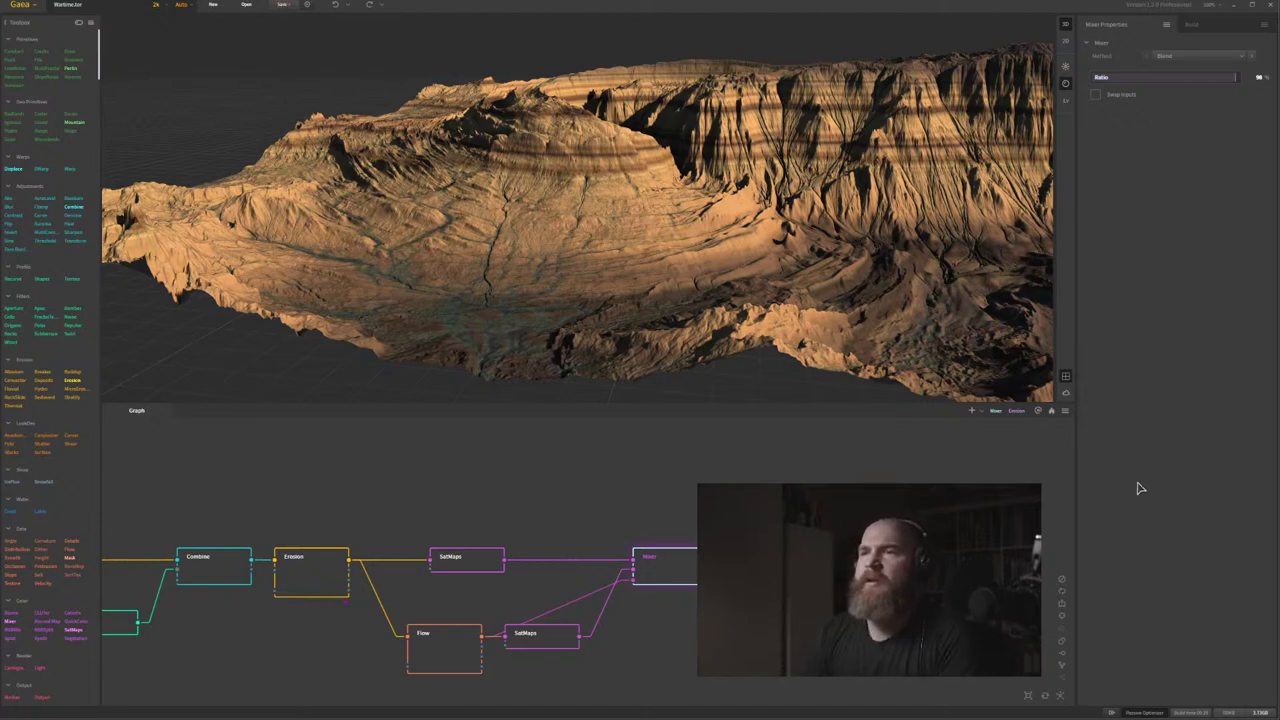
{"action": "middle_click_drag", "start_coordinate": [697, 292], "coordinate": [465, 272]}
{"action": "scroll", "coordinate": [660, 283], "scroll_direction": "down", "scroll_amount": 3}
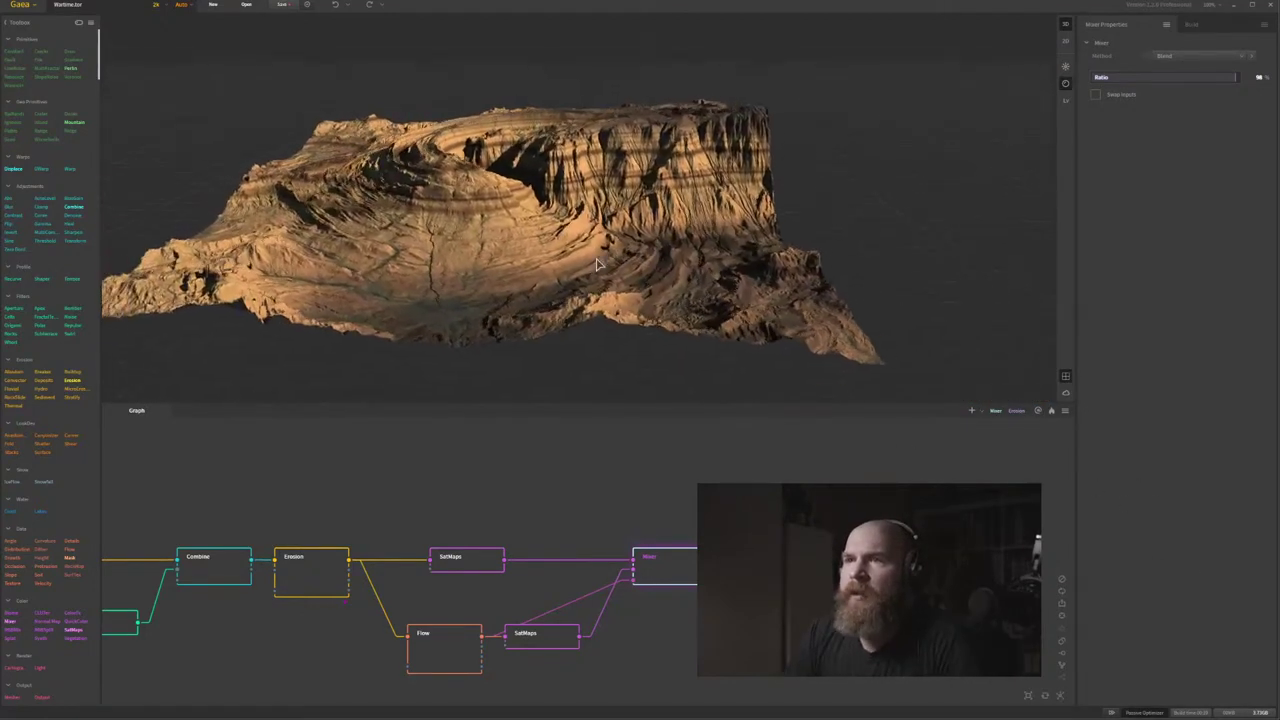
Add a Slope node fed by the Erosion node and place it below the Flow node.
{"action": "middle_click_drag", "start_coordinate": [490, 529], "coordinate": [504, 461]}
{"action": "left_click", "coordinate": [325, 499]}
{"action": "key", "text": "Tab"}
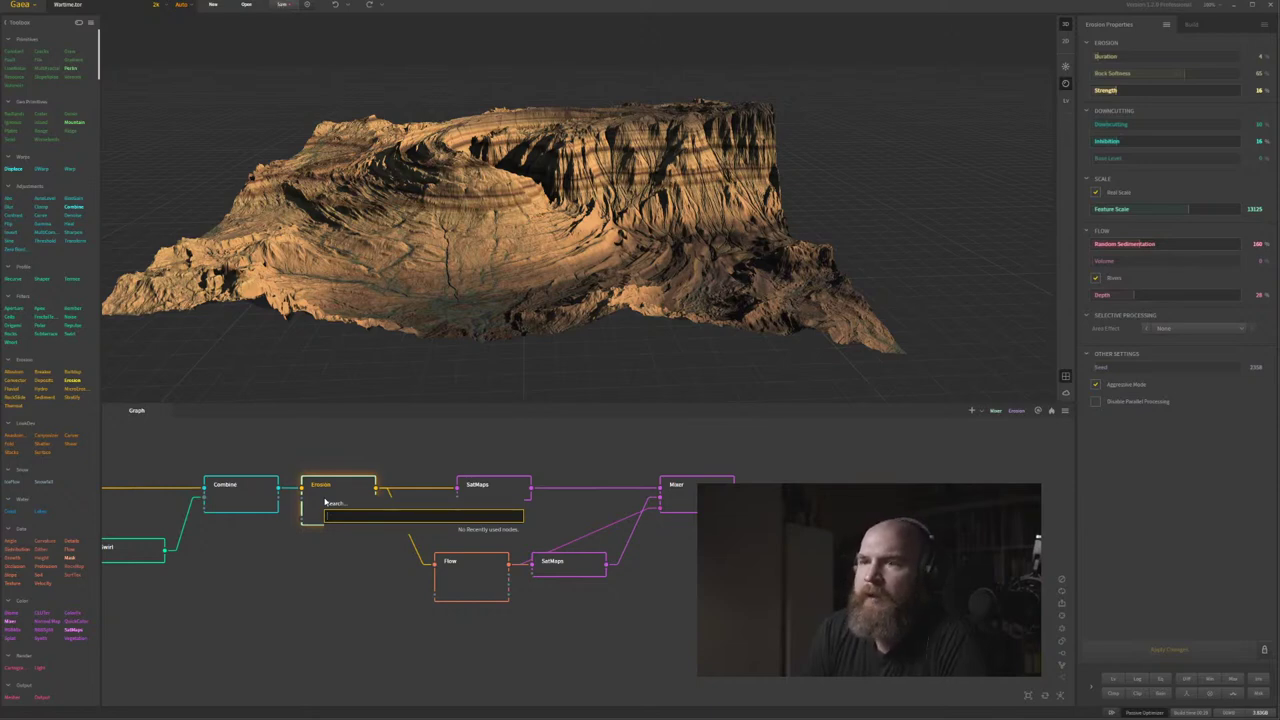
{"action": "type", "text": "slope"}
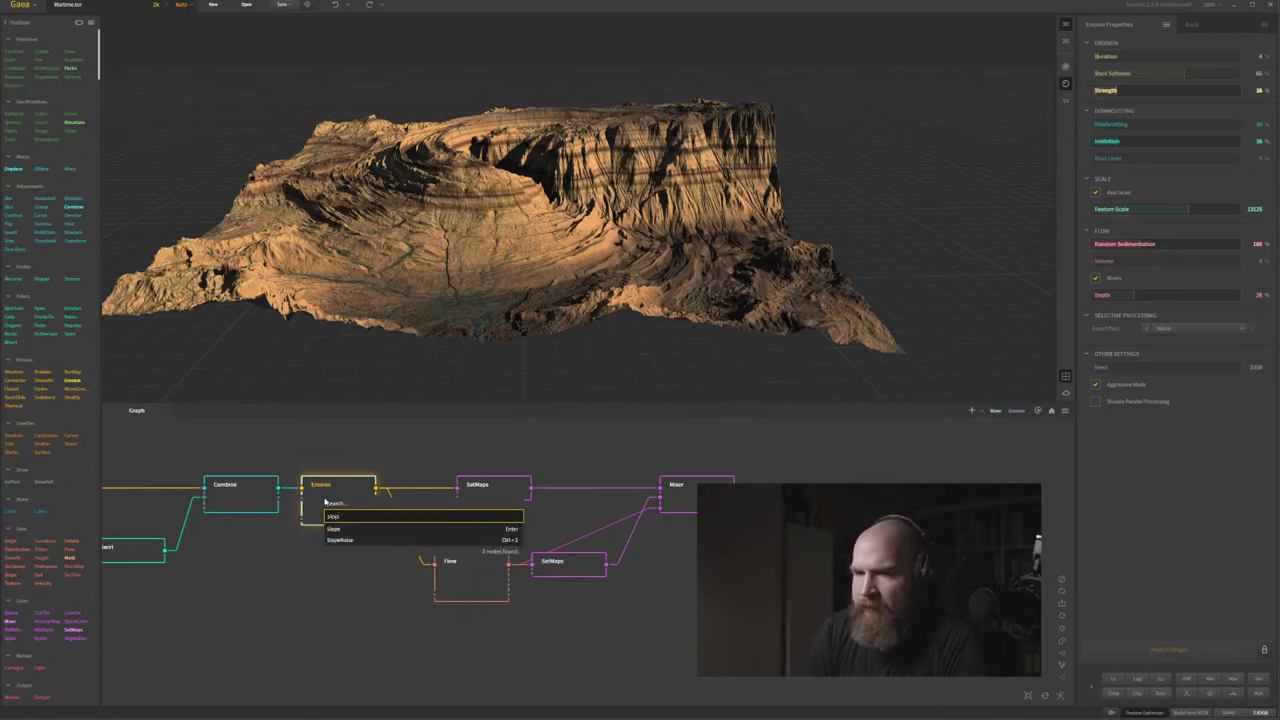
{"action": "key", "text": "Return"}
{"action": "left_click_drag", "start_coordinate": [428, 487], "coordinate": [467, 626]}
{"action": "middle_click_drag", "start_coordinate": [606, 558], "coordinate": [598, 524]}
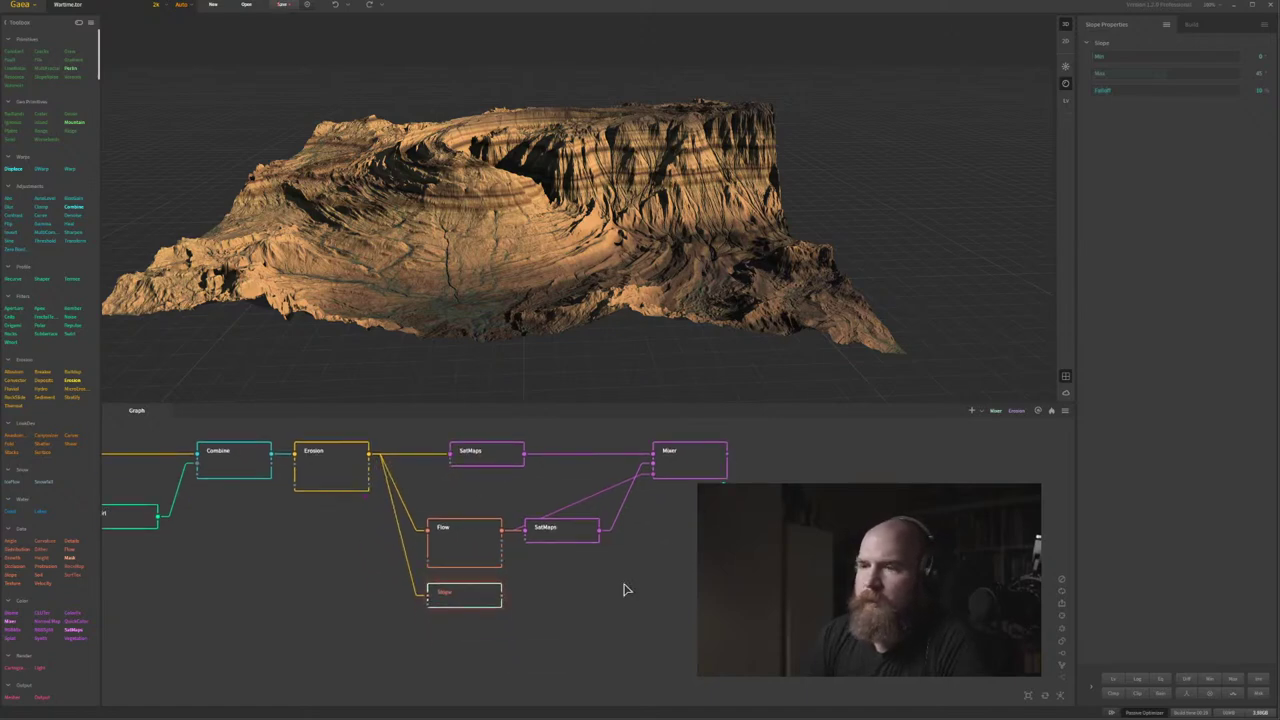
Pin the Slope node in the preview and restrict its mask to steep cliffs with Min 75° and Max 90°.
{"action": "key", "text": "f"}
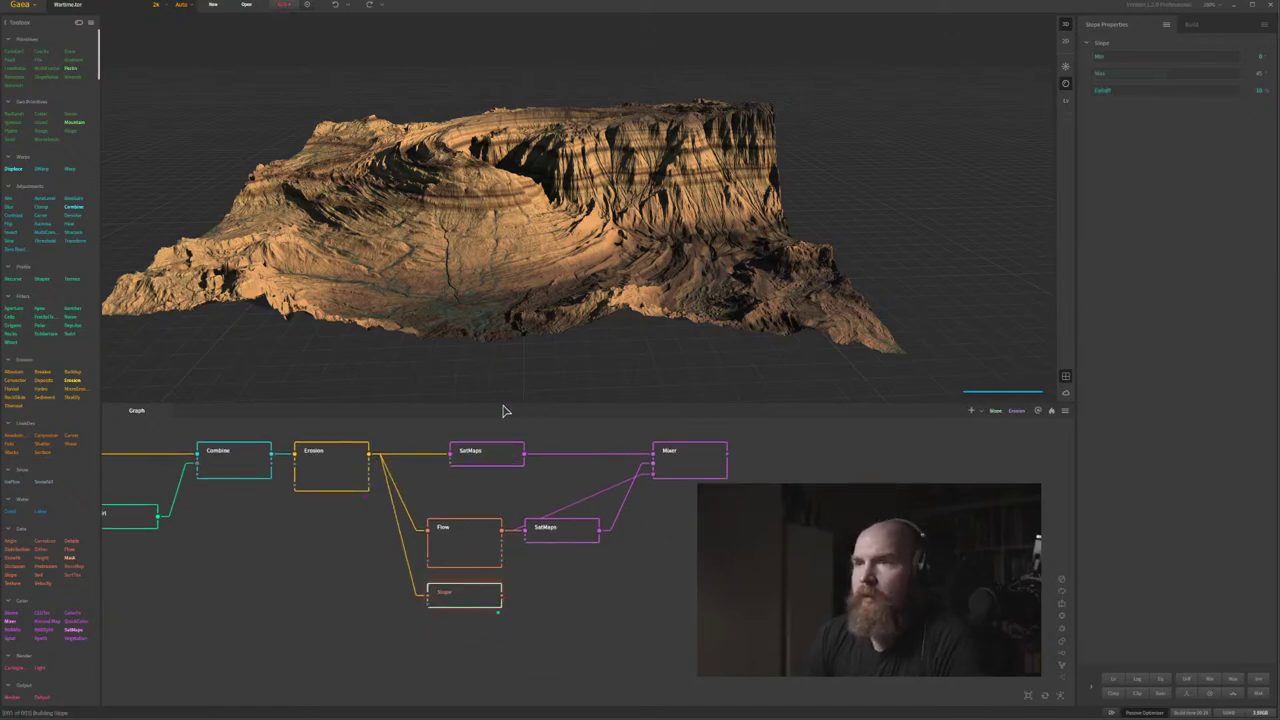
{"action": "left_click_drag", "start_coordinate": [678, 275], "coordinate": [616, 250]}
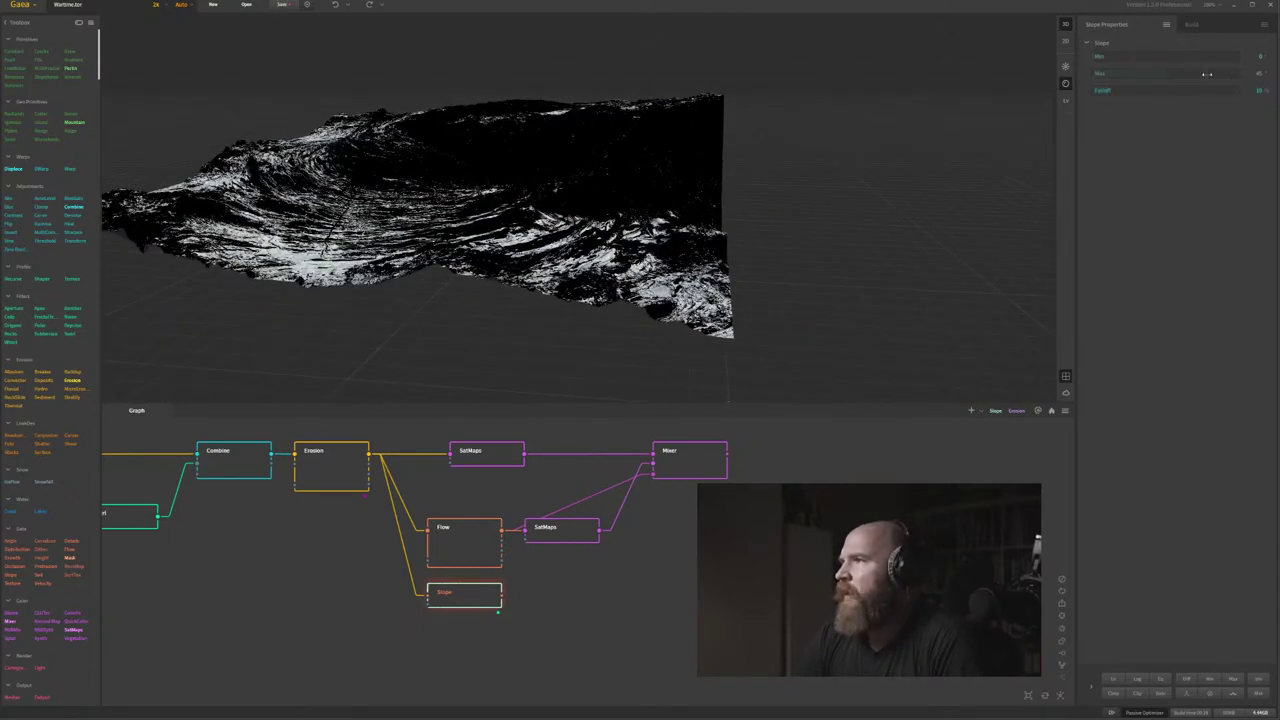
{"action": "left_click_drag", "start_coordinate": [1207, 74], "coordinate": [1226, 80]}
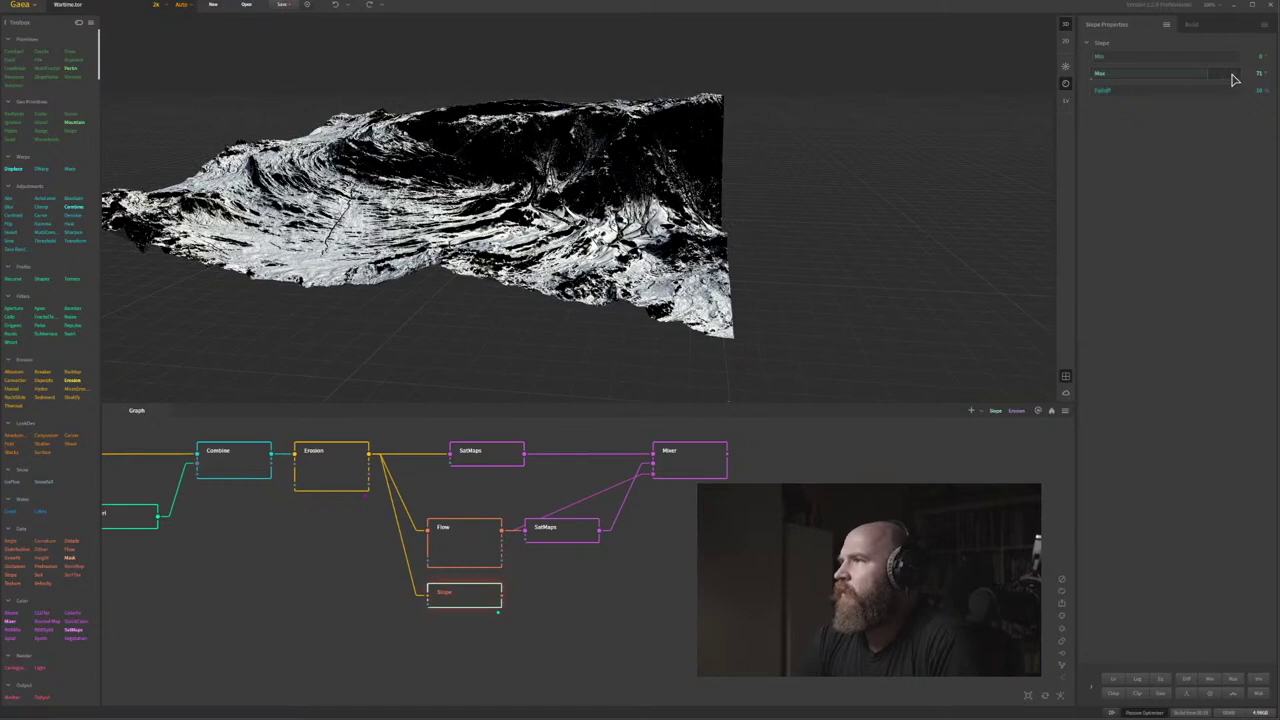
{"action": "right_click", "coordinate": [1222, 75]}
{"action": "left_click", "coordinate": [1233, 74]}
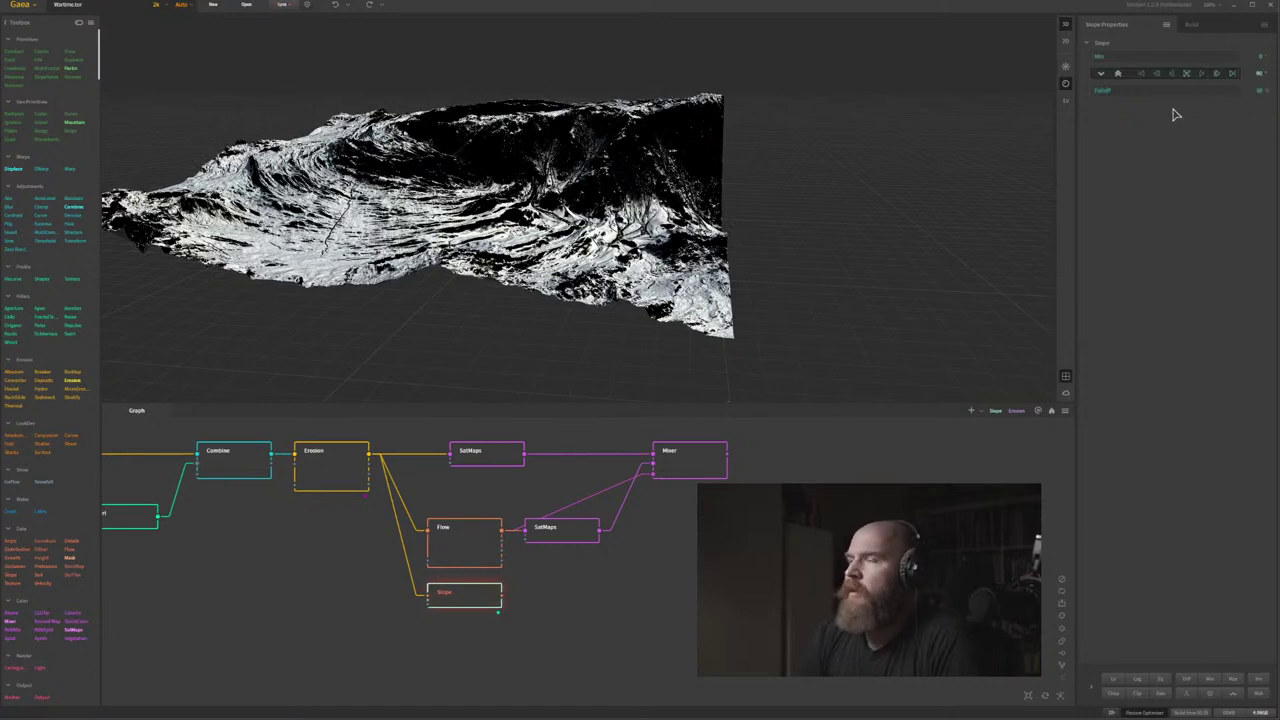
{"action": "left_click", "coordinate": [1163, 77]}
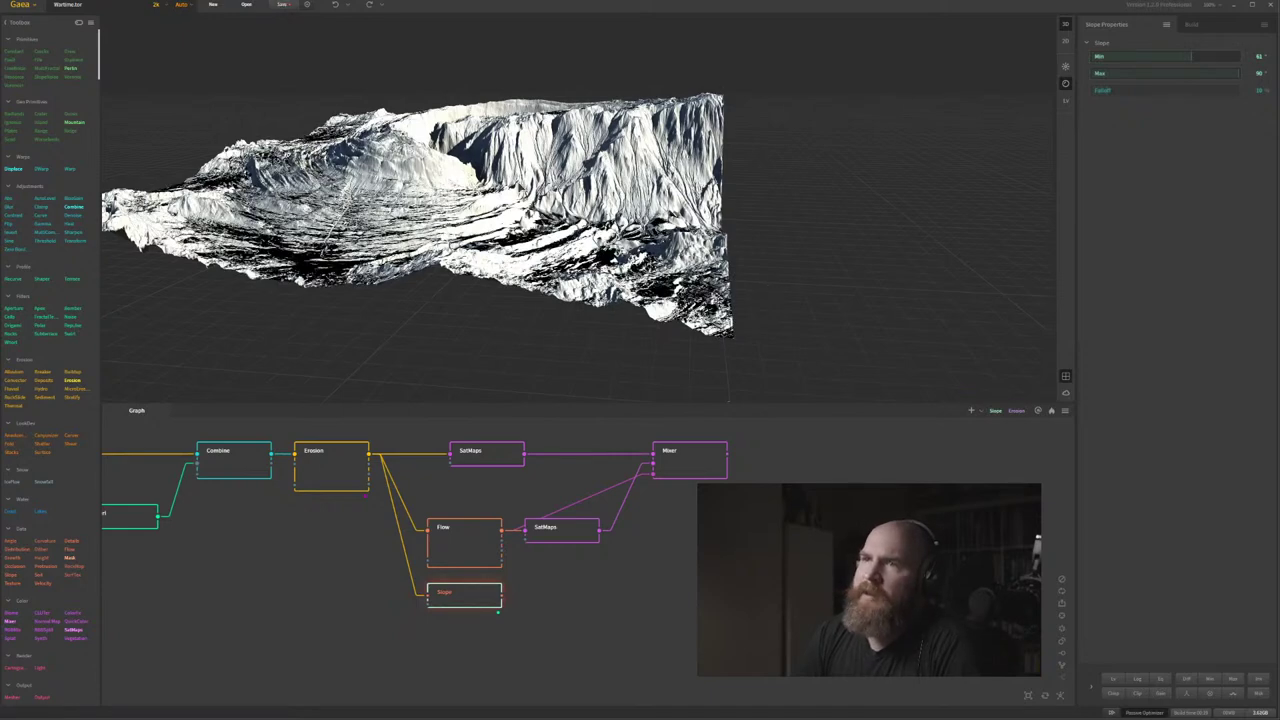
{"action": "left_click", "coordinate": [1213, 57]}
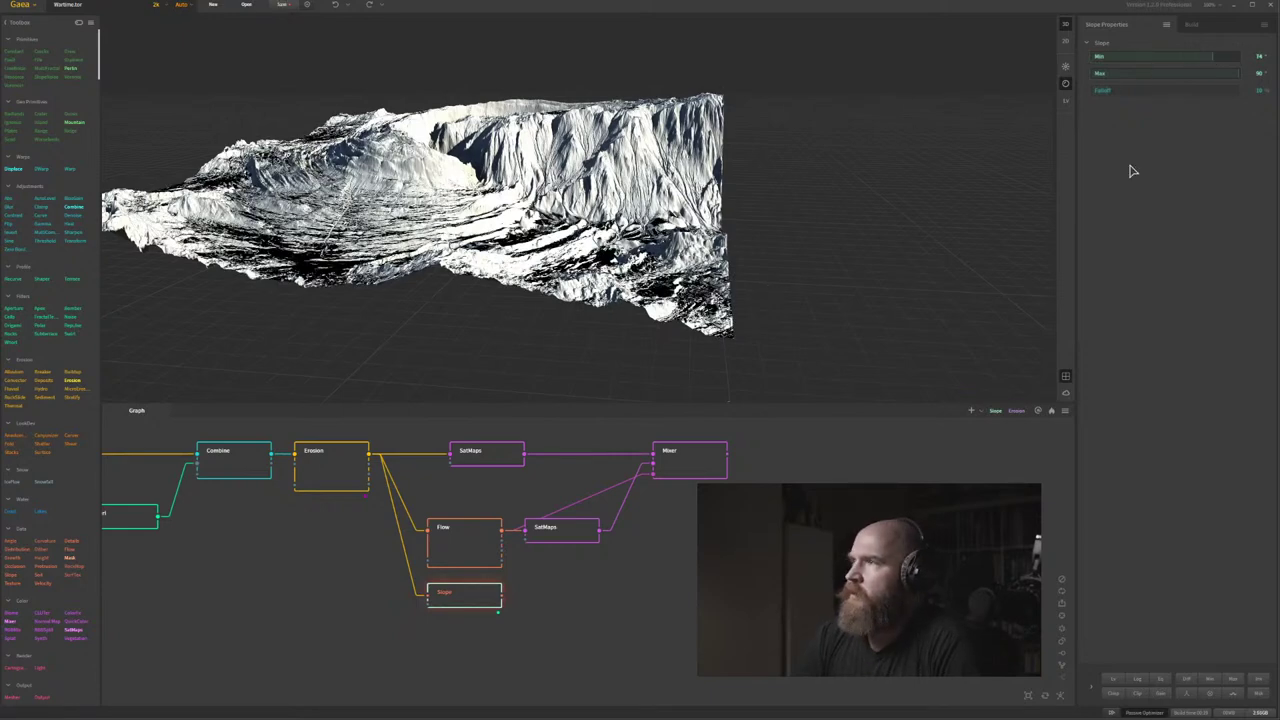
{"action": "left_click_drag", "start_coordinate": [459, 192], "coordinate": [437, 193]}
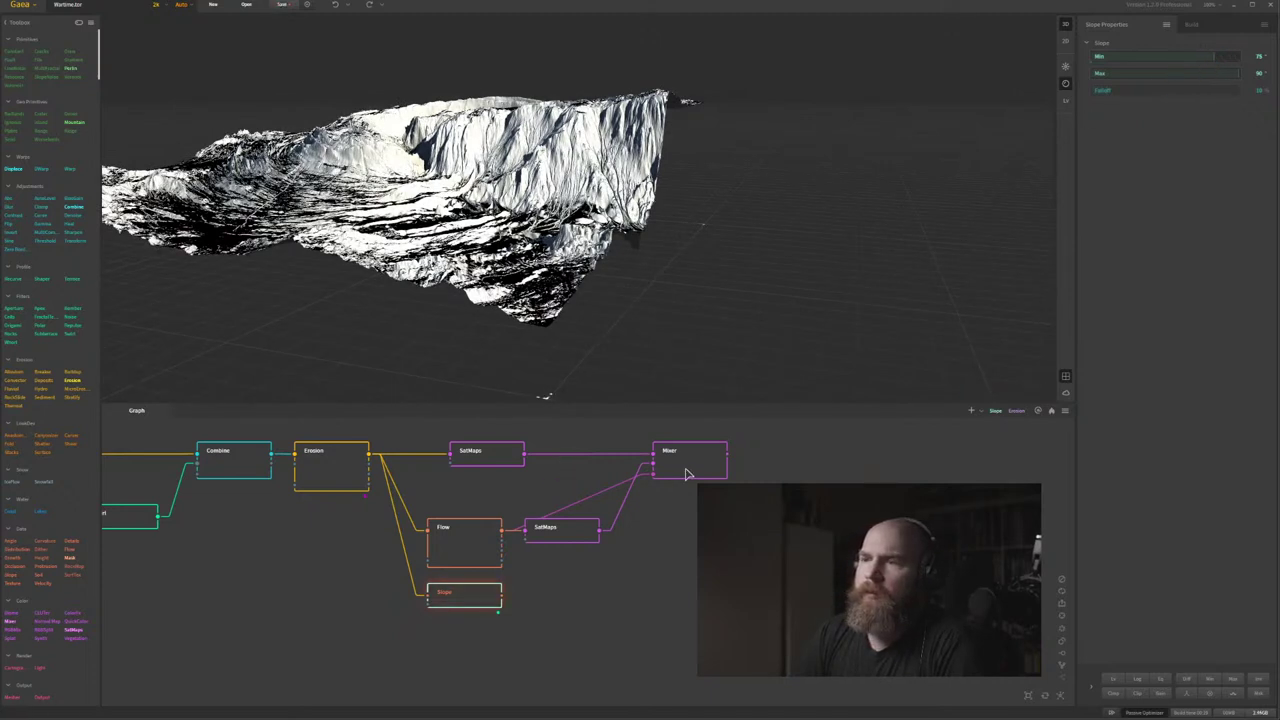
{"action": "left_click_drag", "start_coordinate": [552, 306], "coordinate": [530, 288]}
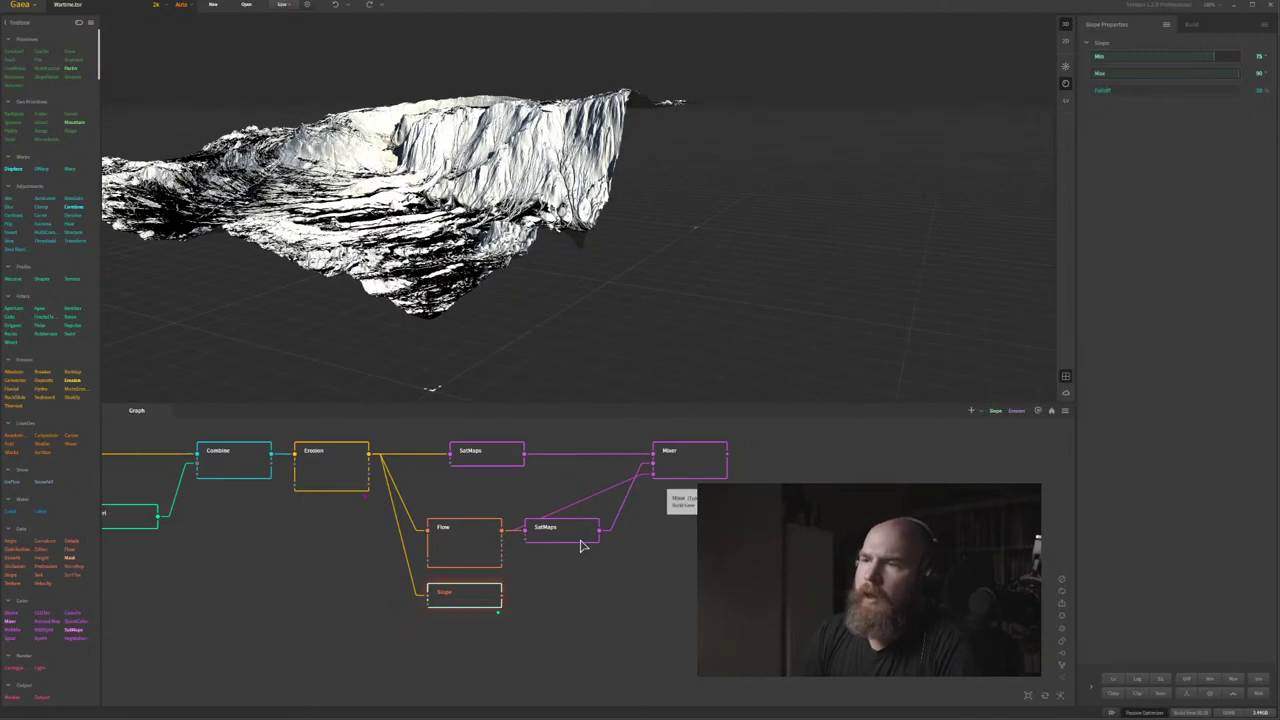
Rearrange the graph so the Slope node sits above the Flow node and its SatMaps node.
{"action": "left_click_drag", "start_coordinate": [555, 576], "coordinate": [582, 516]}
{"action": "middle_click_drag", "start_coordinate": [578, 515], "coordinate": [588, 555]}
{"action": "left_click_drag", "start_coordinate": [600, 480], "coordinate": [584, 636]}
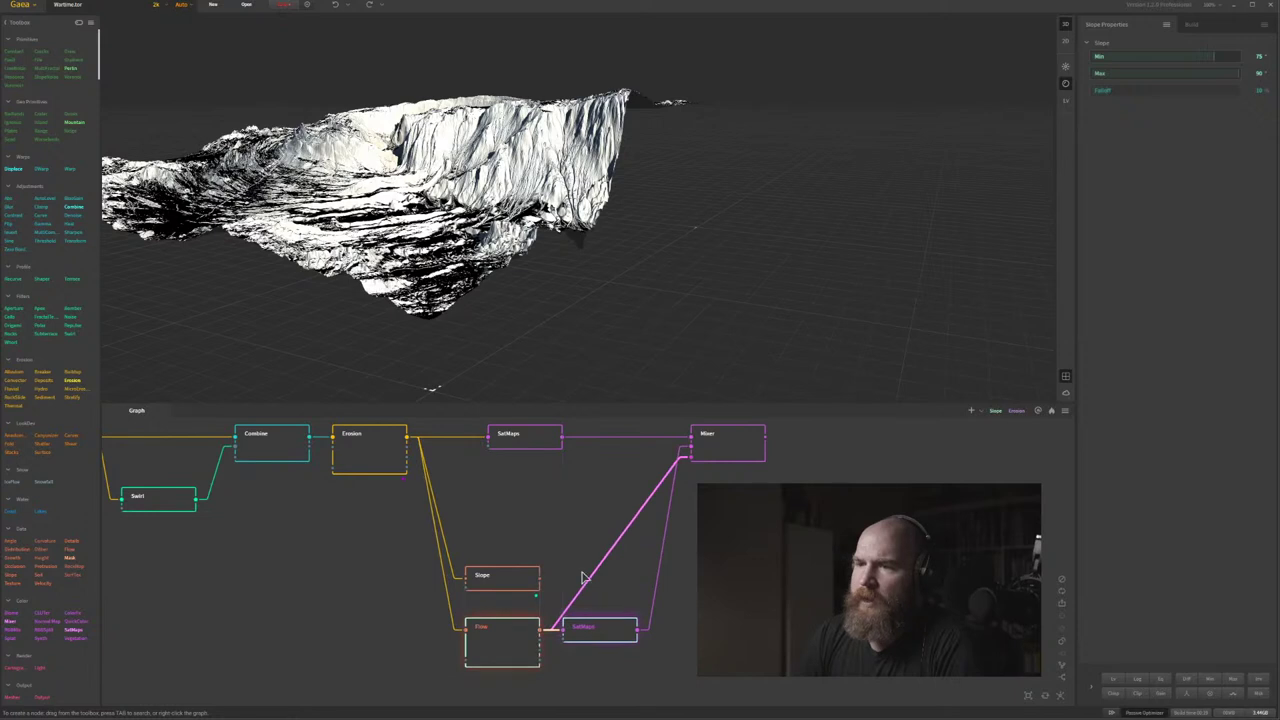
Move the Mixer node farther along the graph and add a SatMaps node fed by the Slope node.
{"action": "left_click_drag", "start_coordinate": [745, 445], "coordinate": [896, 449]}
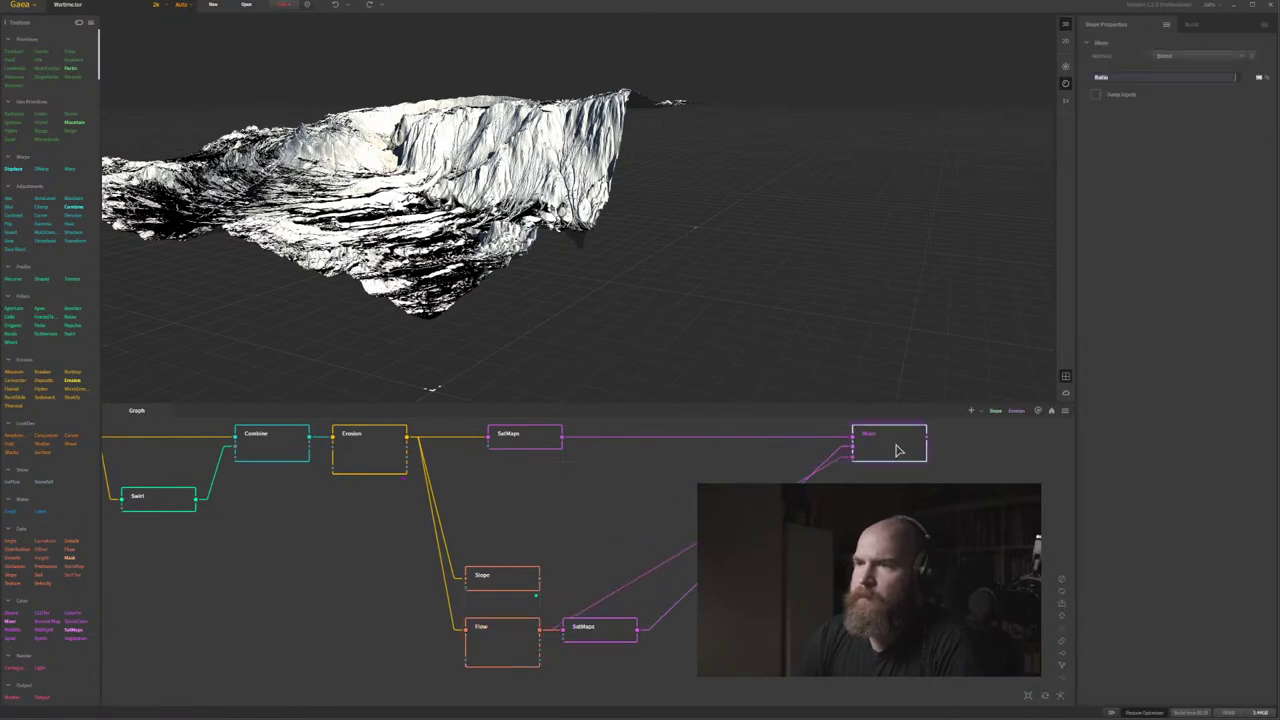
{"action": "left_click", "coordinate": [510, 577]}
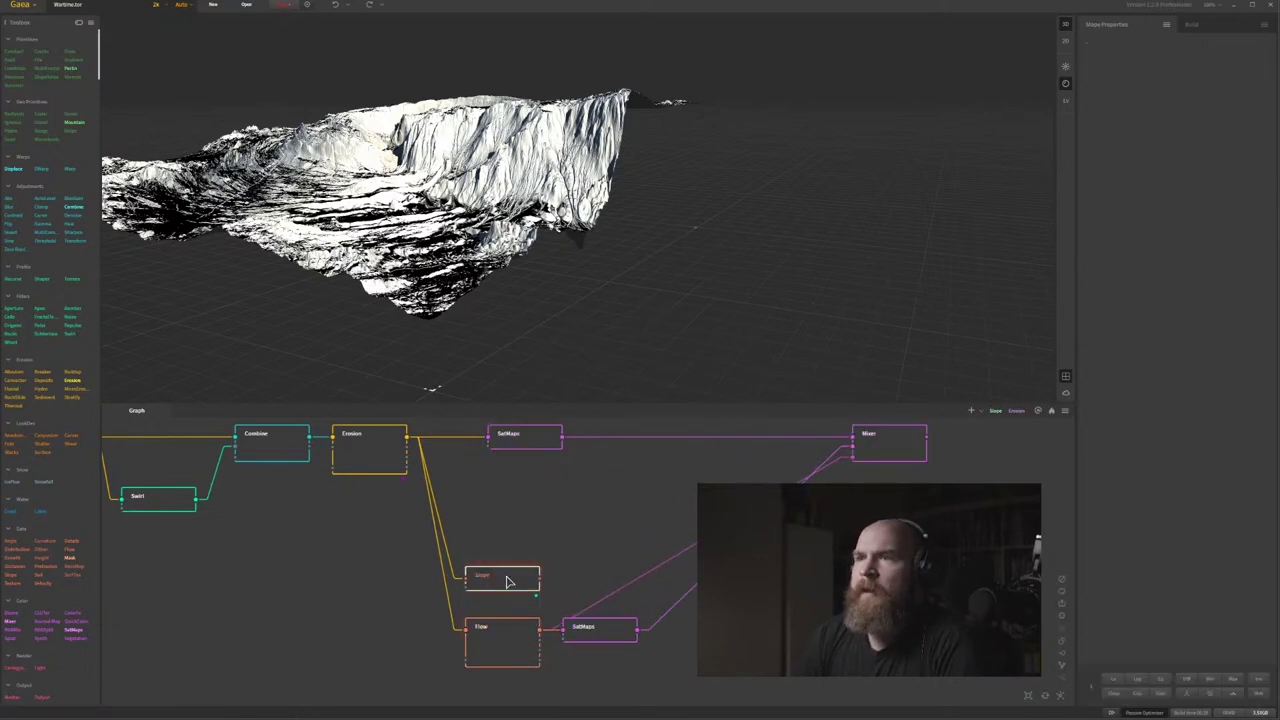
{"action": "key", "text": "Tab"}
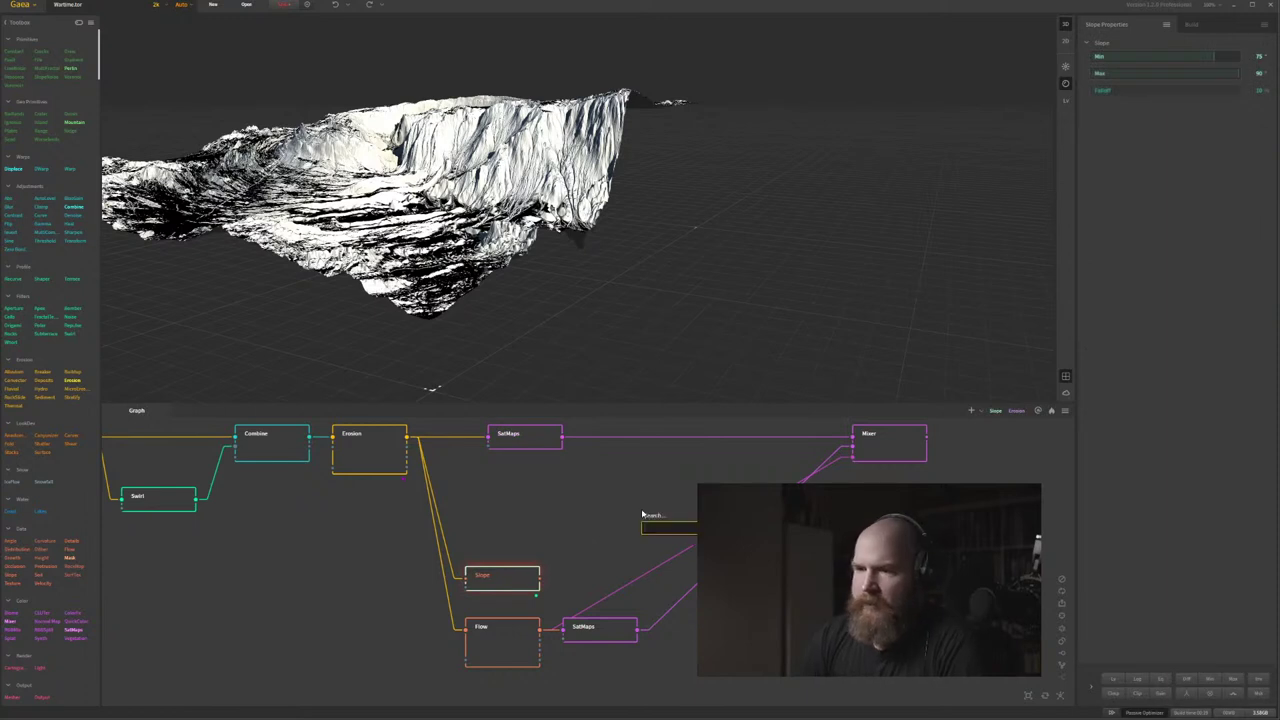
{"action": "type", "text": "sat"}
{"action": "key", "text": "Return"}
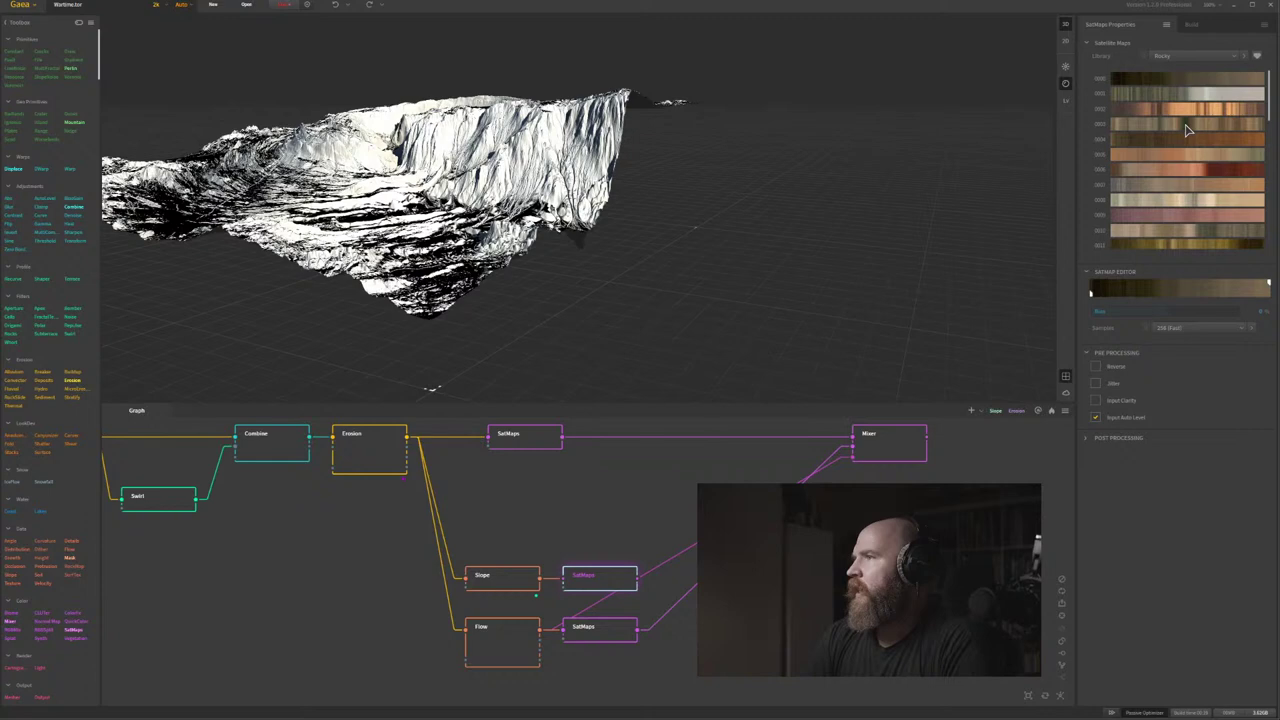
Give the Slope's SatMaps node the tan-to-dark-red Rocky gradient, pin it in the preview and enable Jitter.
{"action": "left_click", "coordinate": [1189, 174]}
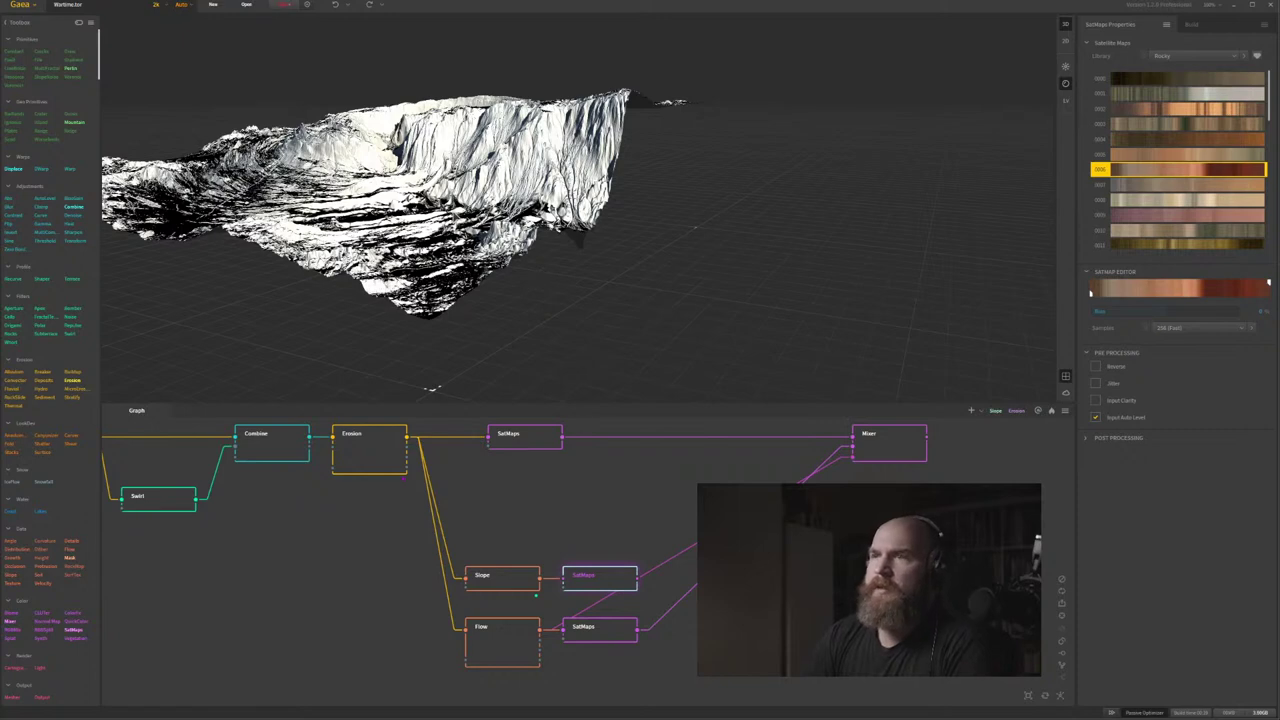
{"action": "left_click_drag", "start_coordinate": [450, 186], "coordinate": [526, 224]}
{"action": "key", "text": "f"}
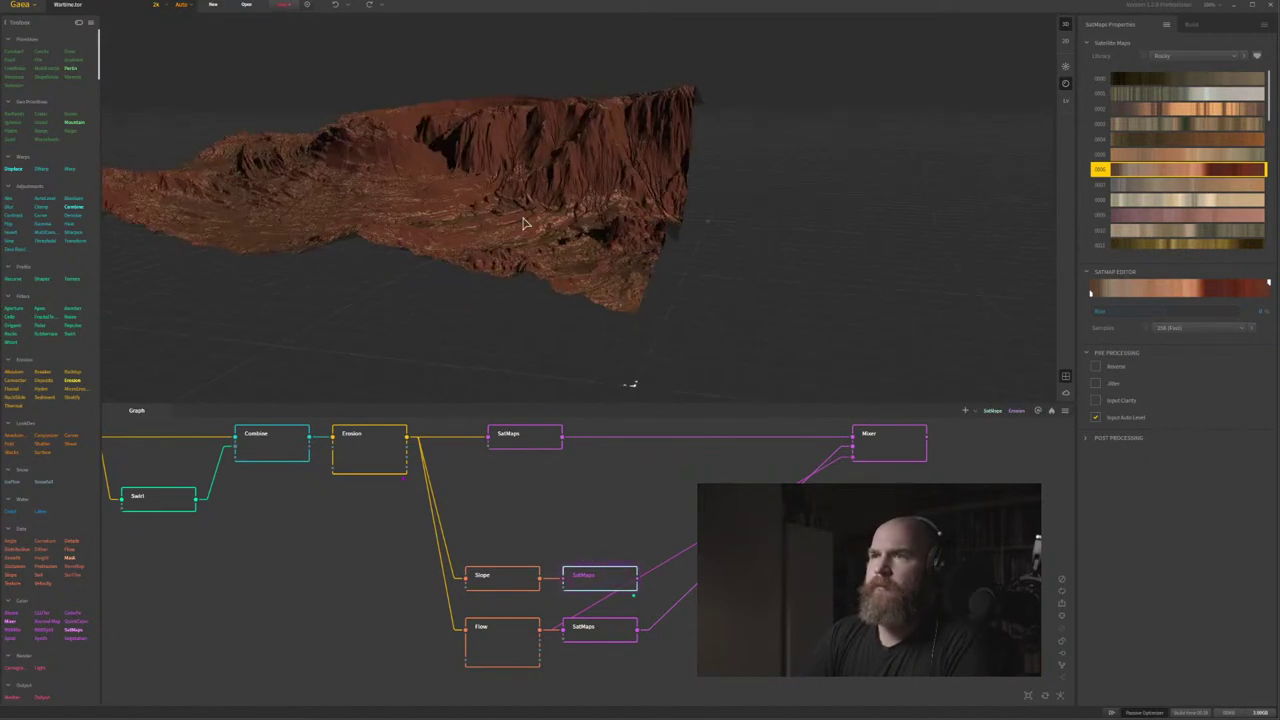
{"action": "left_click", "coordinate": [1097, 383]}
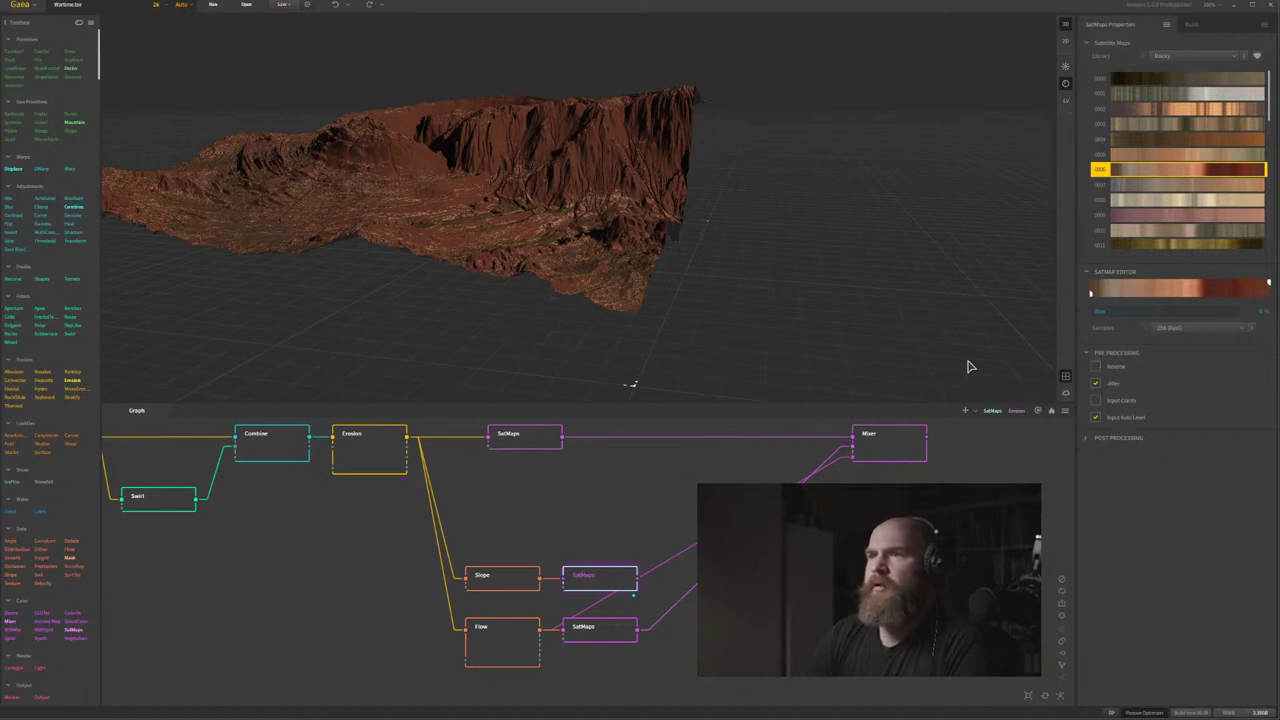
Move the Slope node and its SatMaps node farther above the Flow node and examine the red coloring on the cliffs.
{"action": "mouse_move", "coordinate": [576, 543]}
{"action": "left_mouse_down"}
{"action": "mouse_move", "coordinate": [535, 574]}
{"action": "mouse_move", "coordinate": [583, 560]}
{"action": "mouse_move", "coordinate": [584, 546]}
{"action": "left_mouse_up"}
{"action": "left_click", "coordinate": [553, 502]}
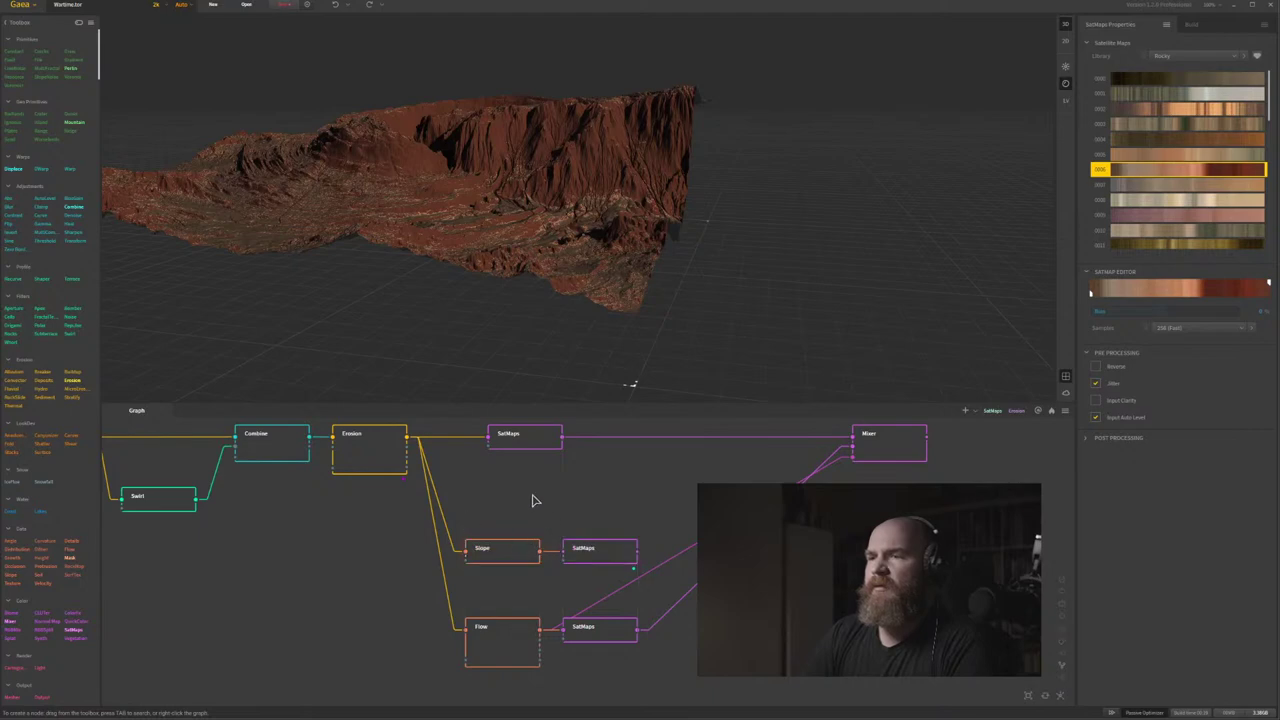
{"action": "left_click_drag", "start_coordinate": [607, 182], "coordinate": [399, 210]}
{"action": "scroll", "coordinate": [398, 209], "scroll_direction": "down", "scroll_amount": 3}
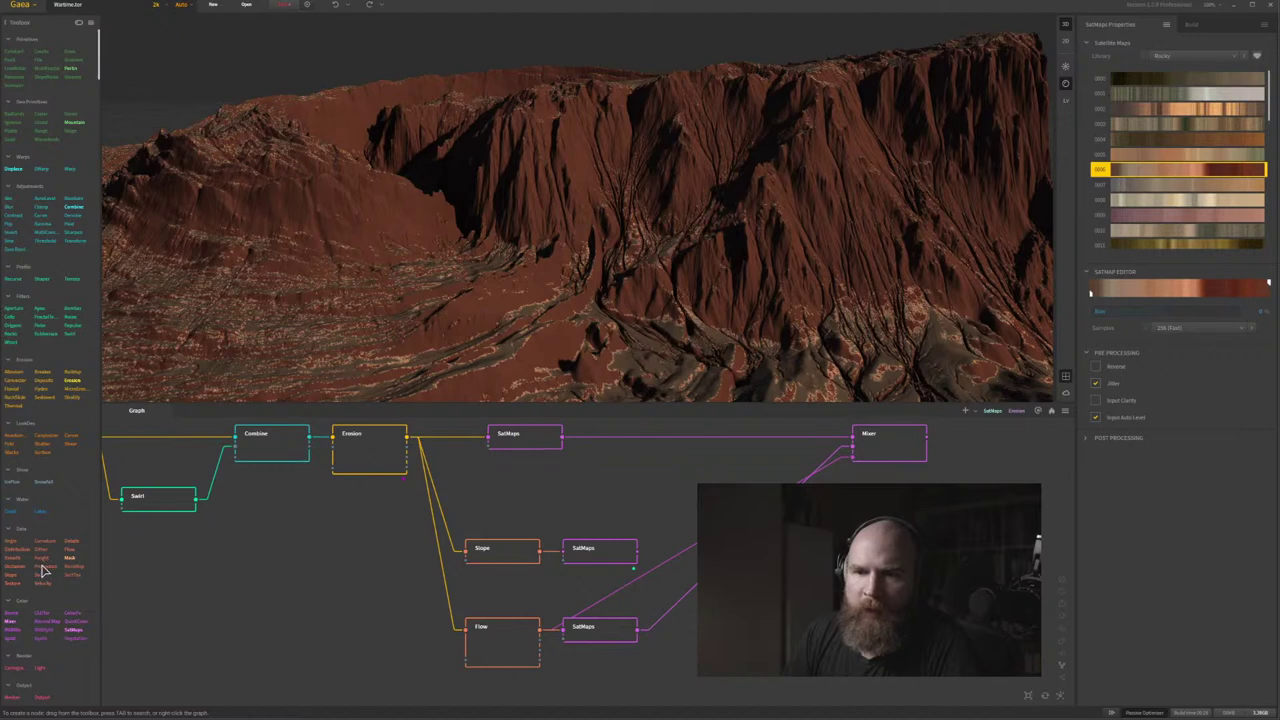
Add a Protrusion node fed by the Erosion node above the Slope node and pin it in the preview.
{"action": "left_click_drag", "start_coordinate": [43, 570], "coordinate": [478, 503]}
{"action": "left_click_drag", "start_coordinate": [408, 438], "coordinate": [486, 503]}
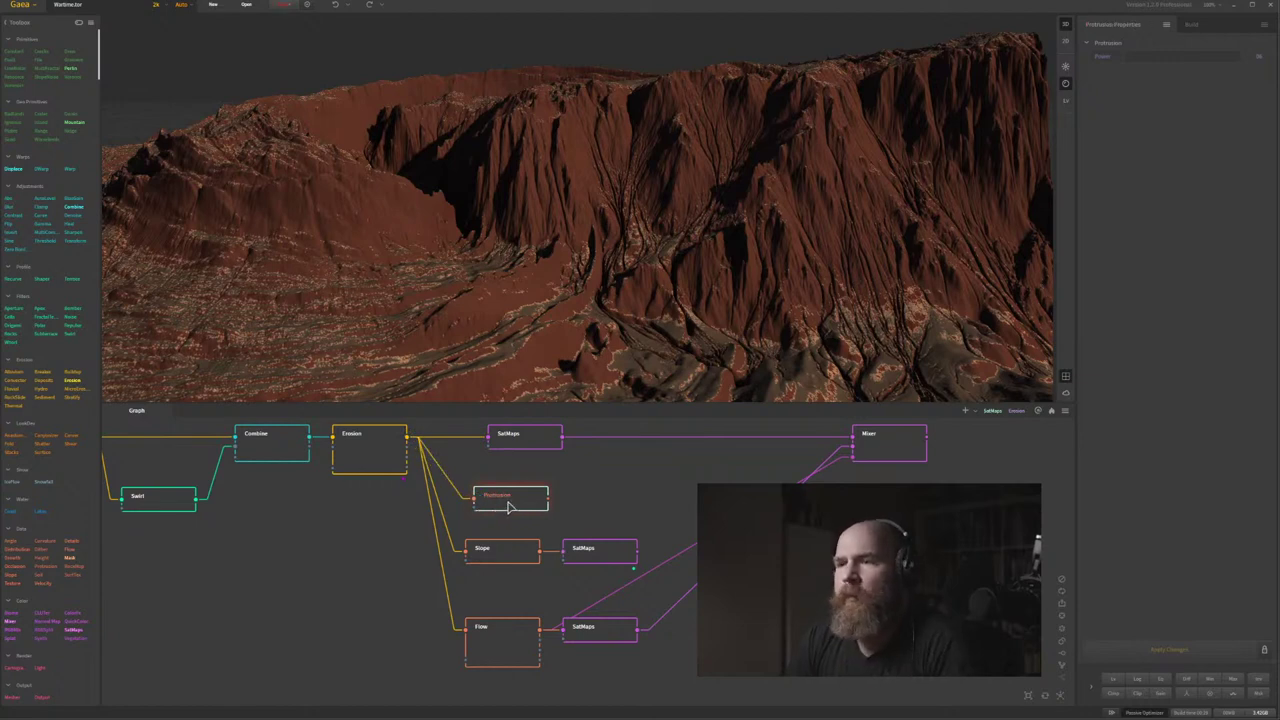
{"action": "left_click", "coordinate": [508, 505]}
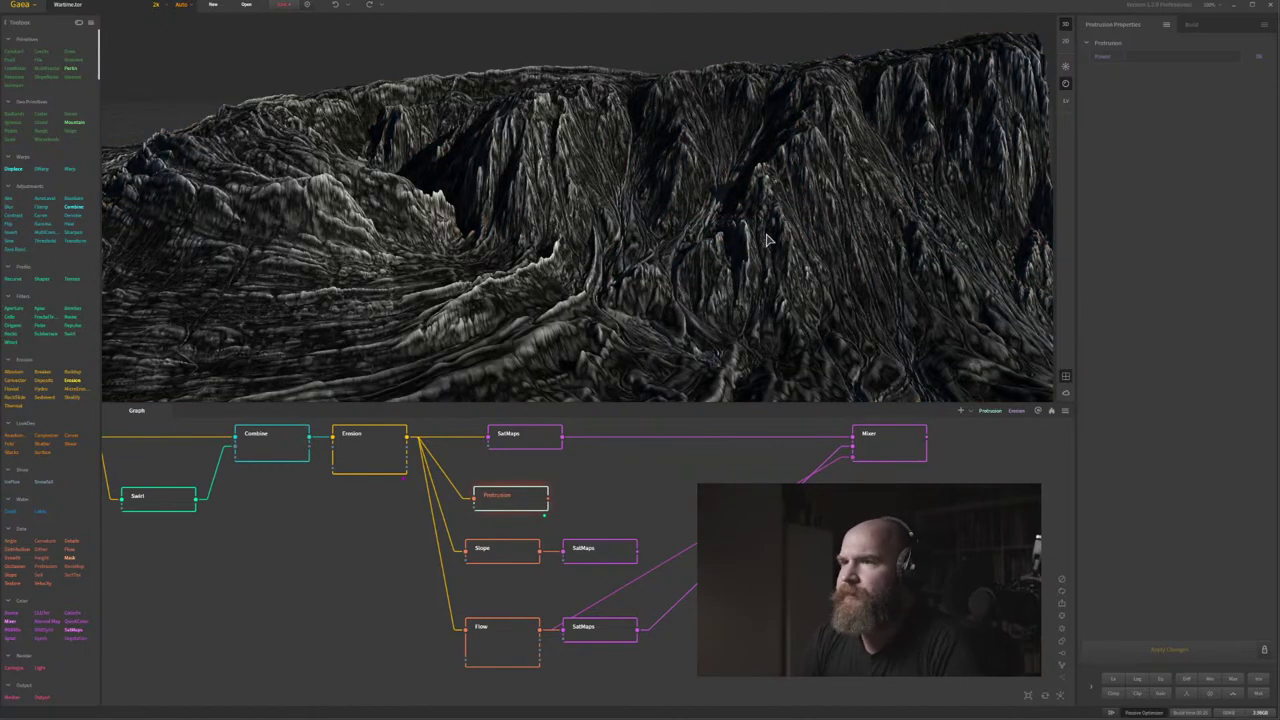
{"action": "left_click_drag", "start_coordinate": [850, 240], "coordinate": [698, 249]}
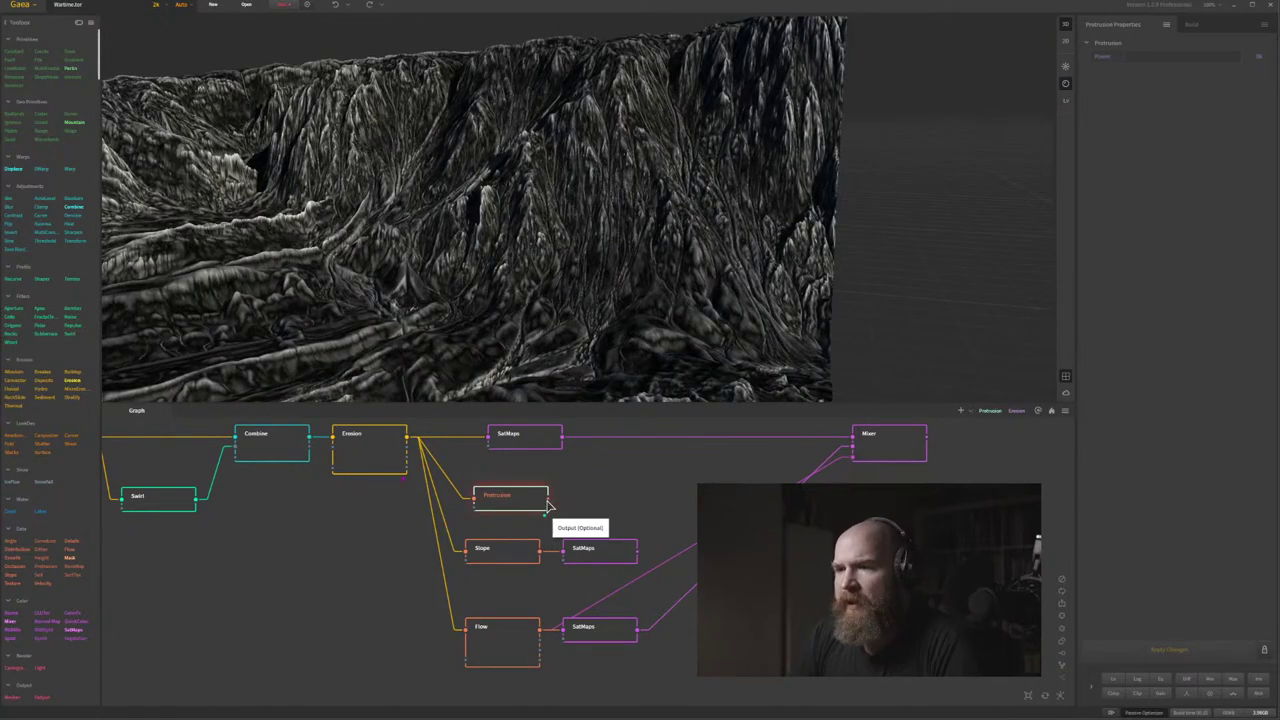
Reattach the red SatMaps node from the Slope node to the Protrusion node and preview its coloring on the cliffs.
{"action": "left_click_drag", "start_coordinate": [547, 512], "coordinate": [599, 503]}
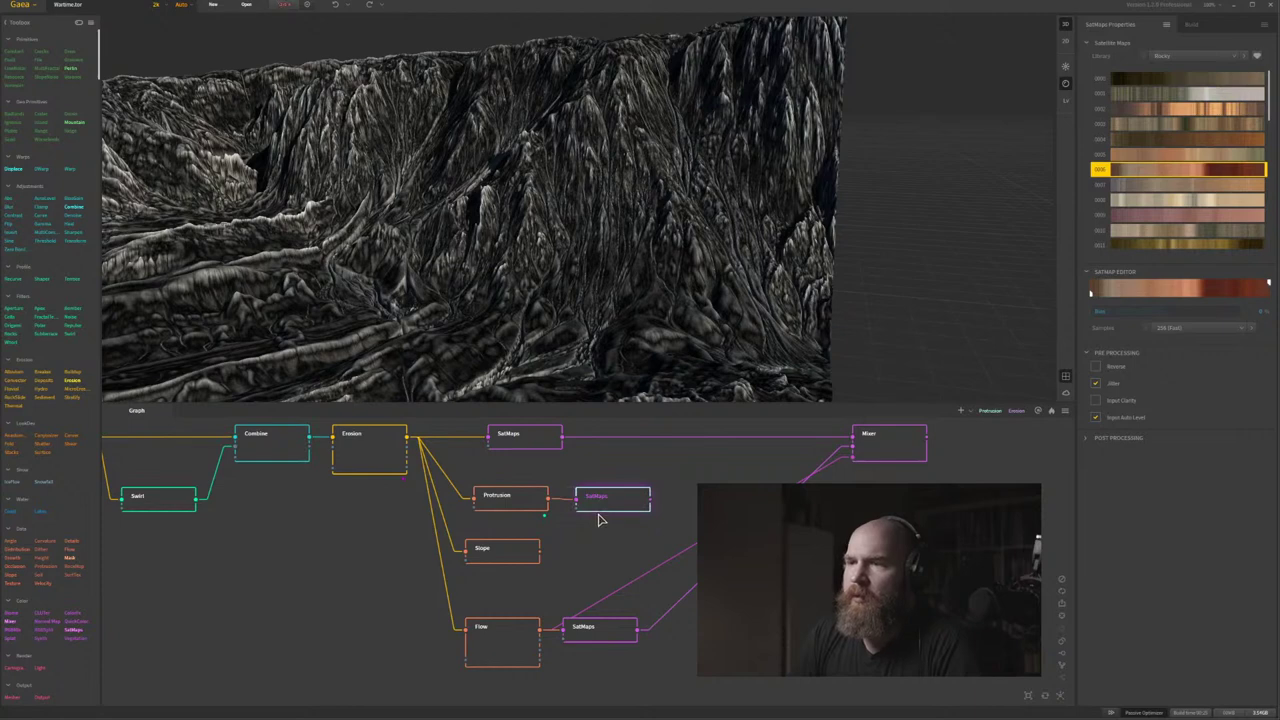
{"action": "mouse_move", "coordinate": [554, 188]}
{"action": "left_mouse_down"}
{"action": "mouse_move", "coordinate": [551, 210]}
{"action": "mouse_move", "coordinate": [558, 176]}
{"action": "left_mouse_up"}
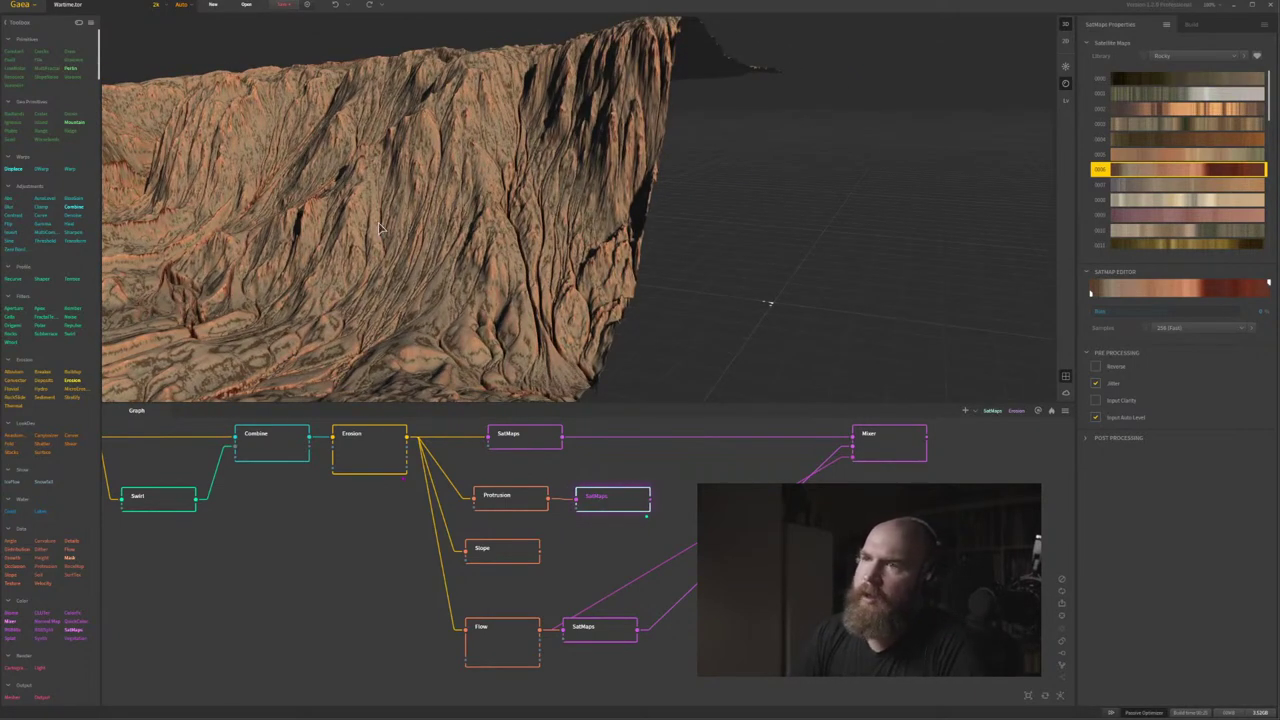
{"action": "middle_click_drag", "start_coordinate": [577, 519], "coordinate": [490, 548]}
{"action": "left_click", "coordinate": [446, 592]}
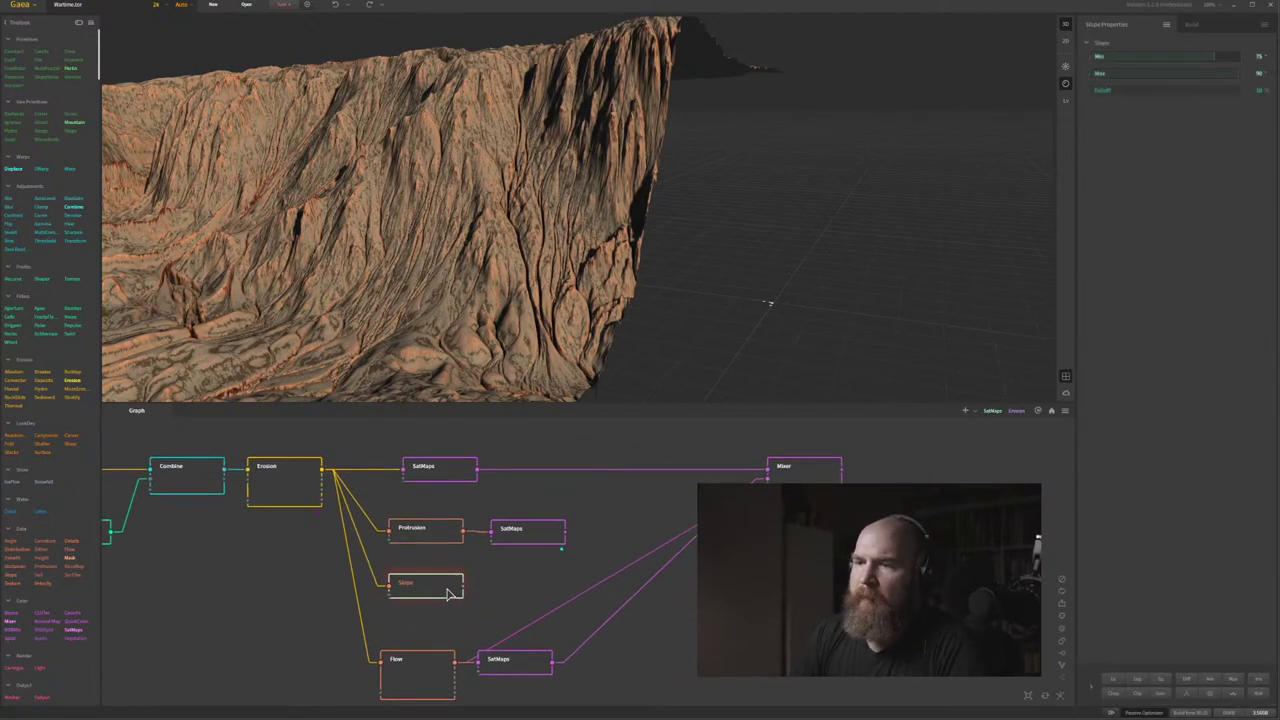
Add a Mixer combining the base SatMaps node with the Protrusion's SatMaps node and pin it in the preview.
{"action": "left_click", "coordinate": [440, 470]}
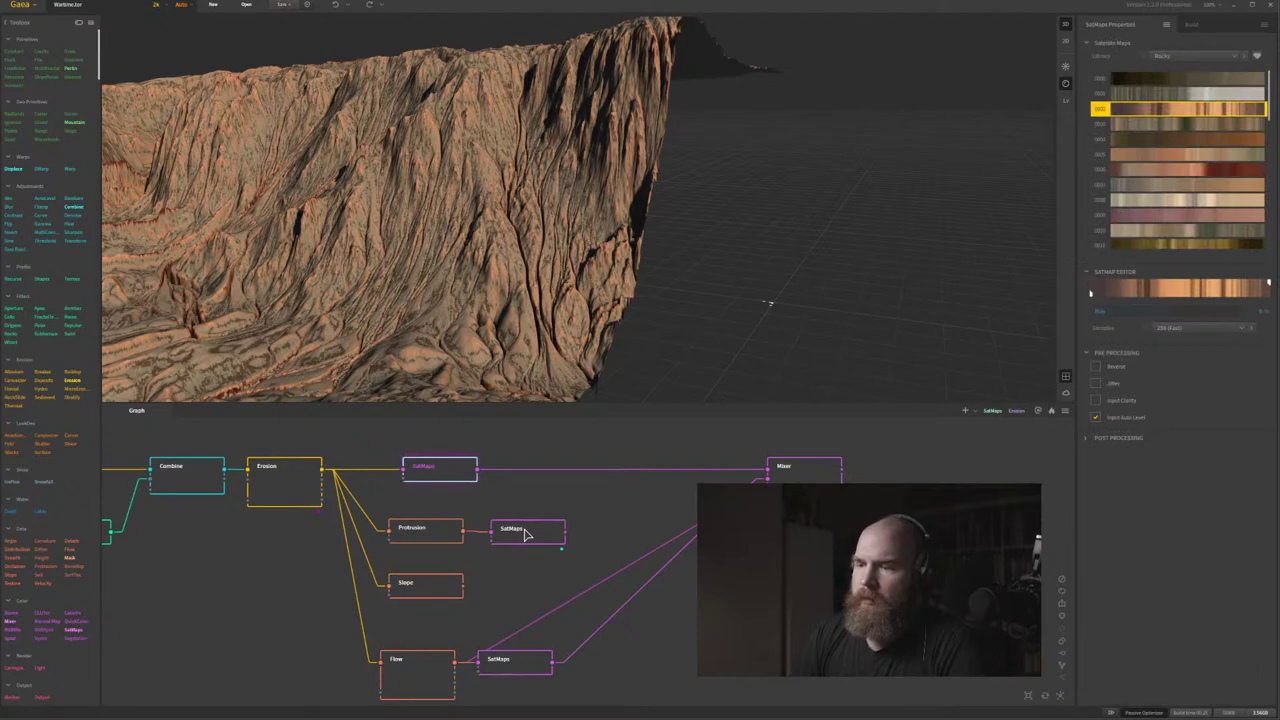
{"action": "left_click", "coordinate": [525, 533], "text": "shift"}
{"action": "key", "text": "m"}
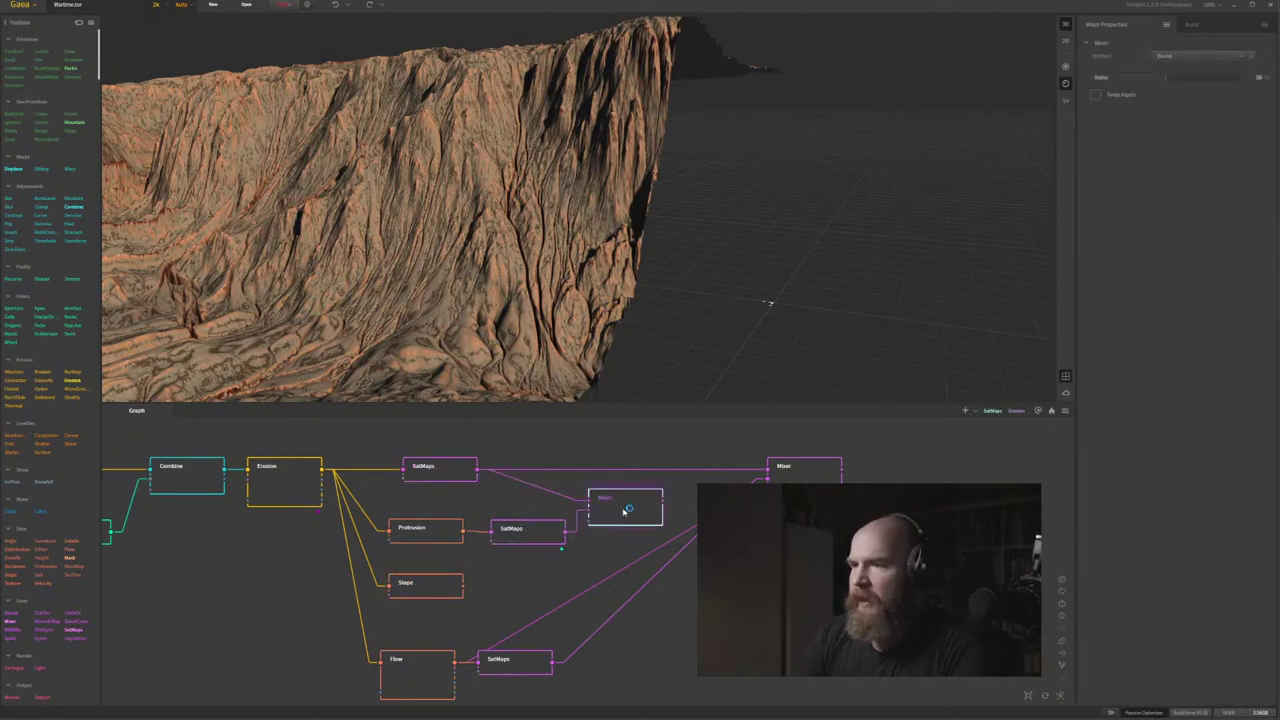
{"action": "left_click_drag", "start_coordinate": [563, 548], "coordinate": [603, 506]}
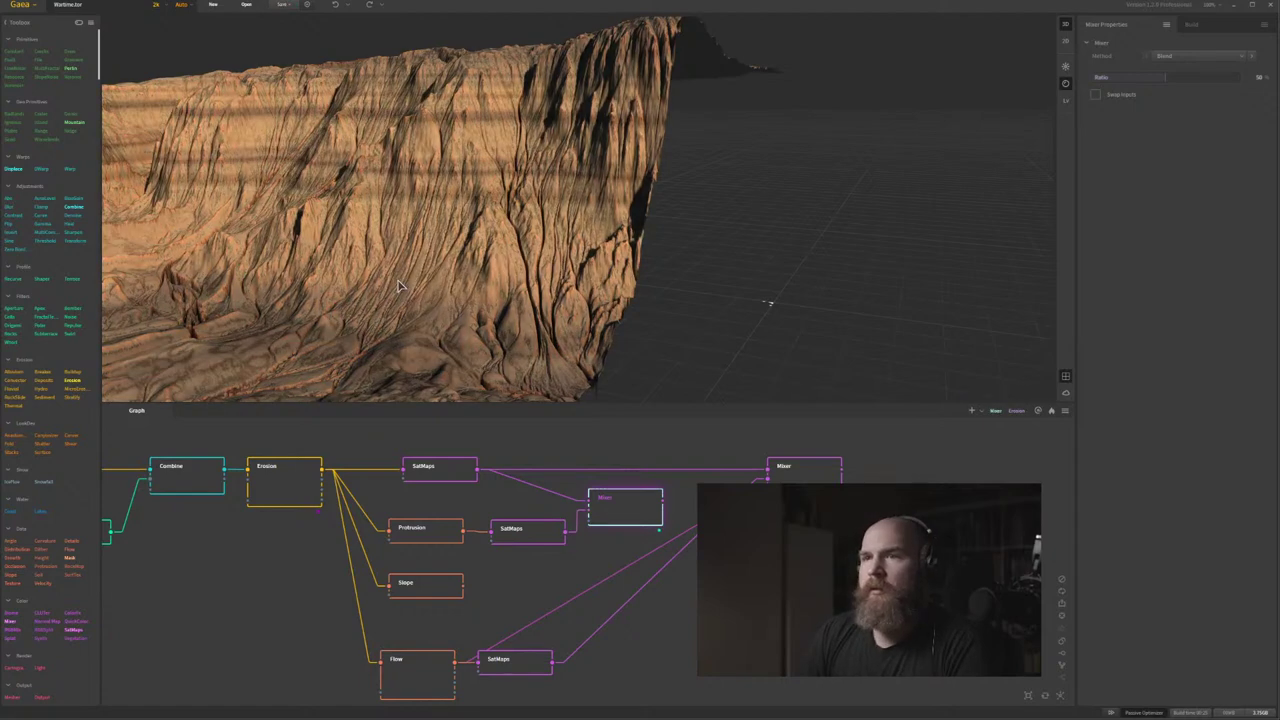
{"action": "scroll", "coordinate": [396, 277], "scroll_direction": "down", "scroll_amount": 3}
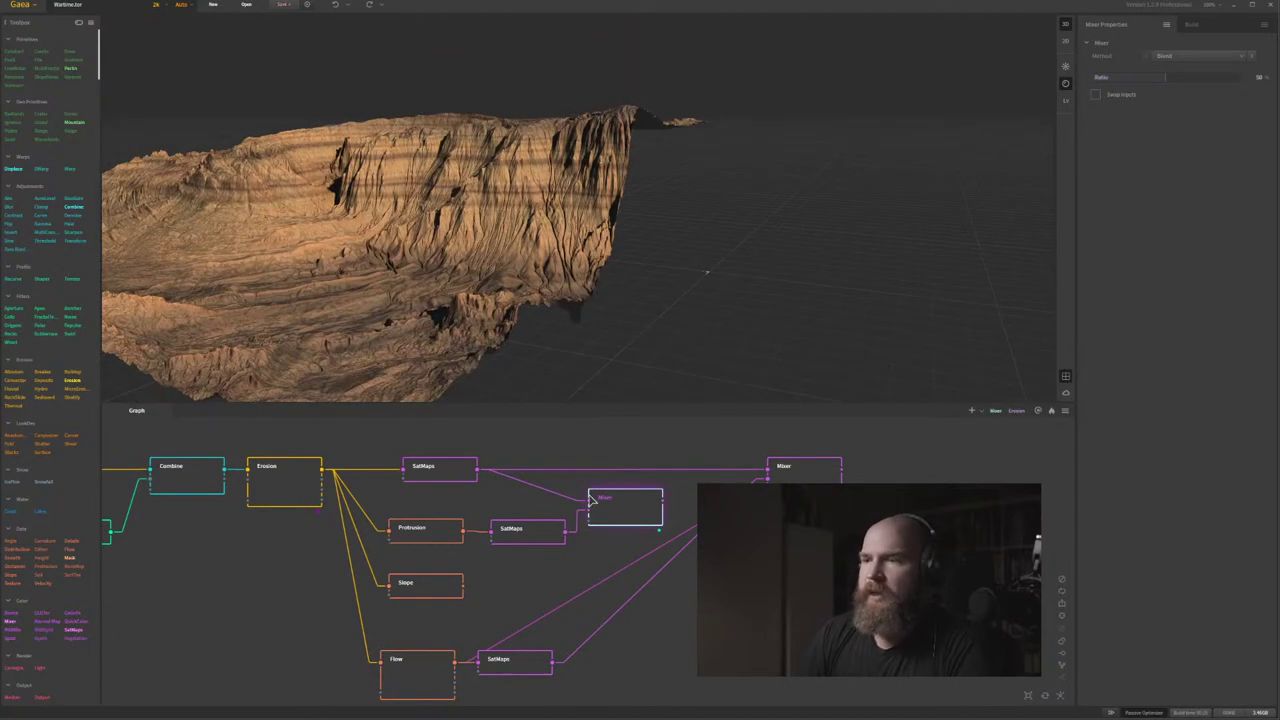
Connect the Slope node as the new Mixer's mask, tidy the SatMaps position and raise the Mixer's Ratio to about 96%.
{"action": "left_click_drag", "start_coordinate": [465, 583], "coordinate": [598, 518]}
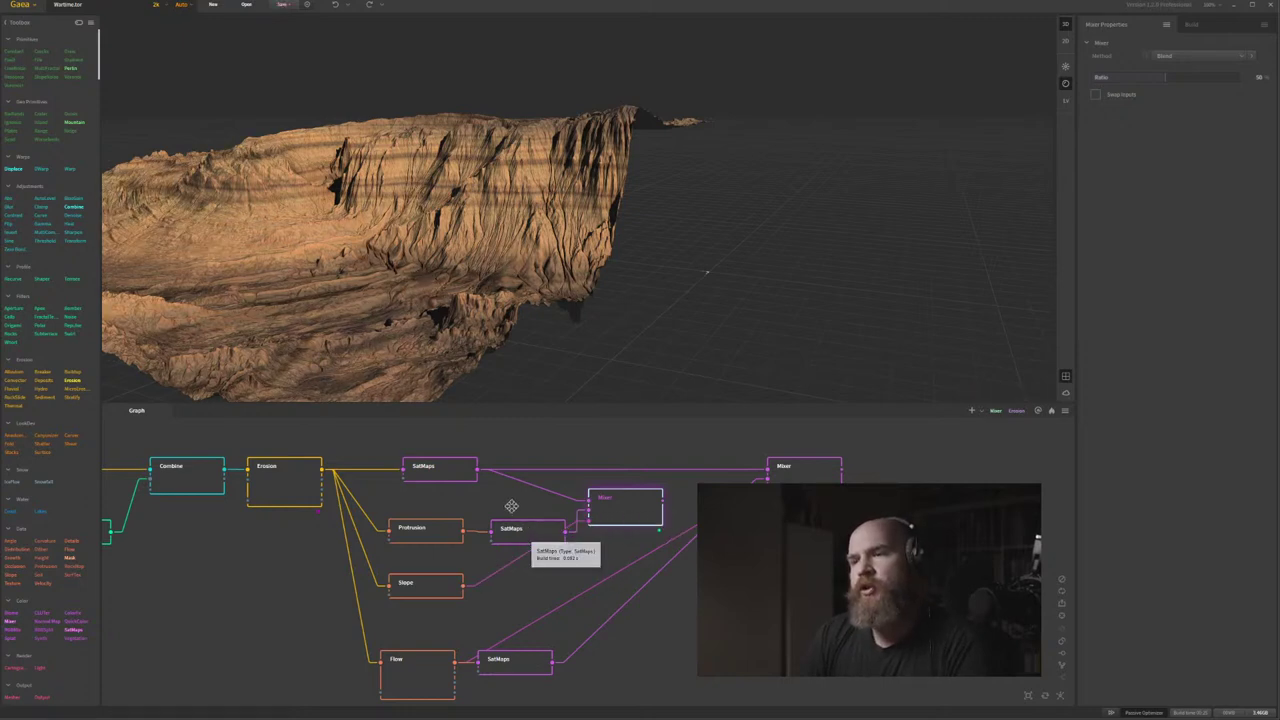
{"action": "left_click_drag", "start_coordinate": [524, 530], "coordinate": [512, 512]}
{"action": "left_click", "coordinate": [612, 511]}
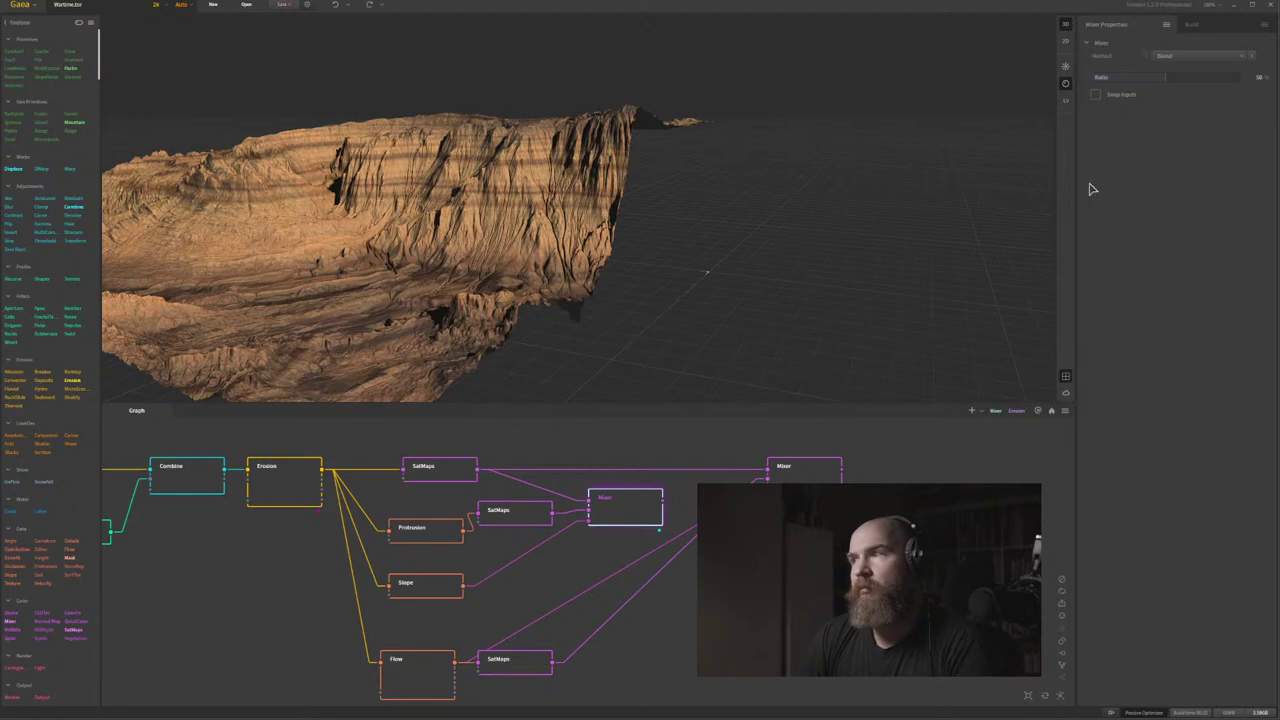
{"action": "left_click_drag", "start_coordinate": [1224, 82], "coordinate": [1236, 81]}
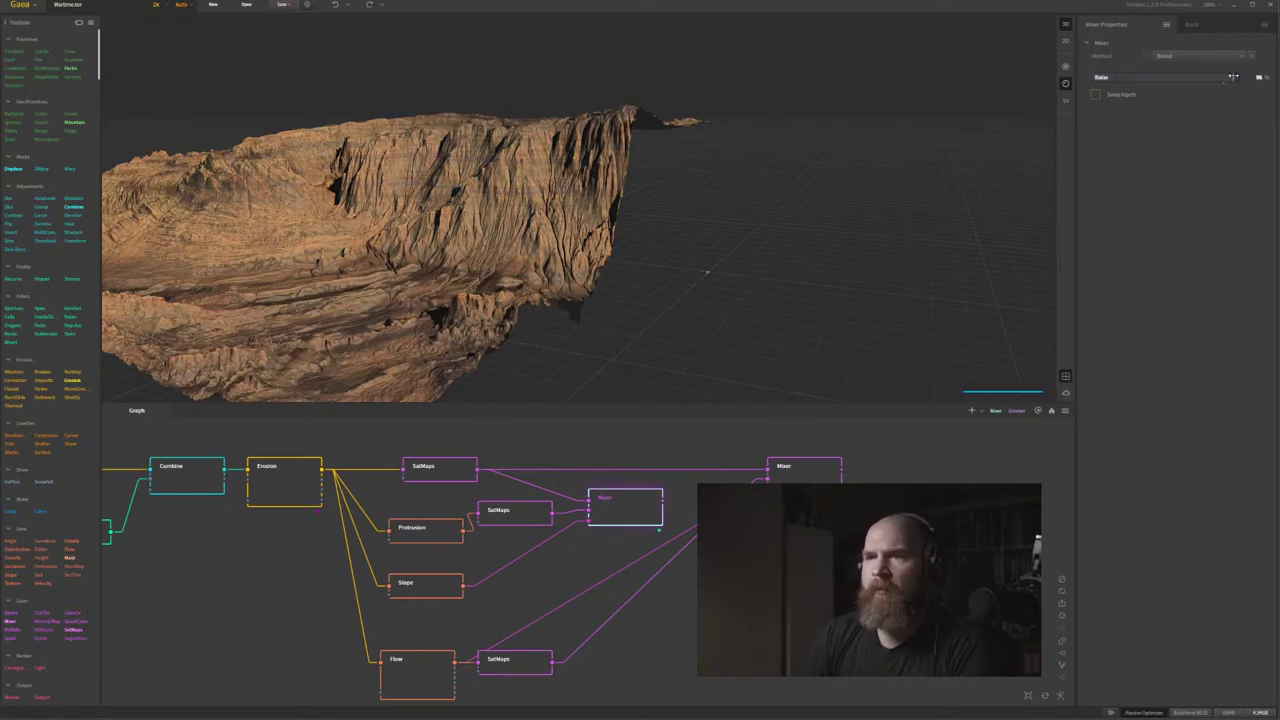
Compare the base SatMaps coloring with the new Mixer's result over the whole terrain.
{"action": "left_click", "coordinate": [440, 470]}
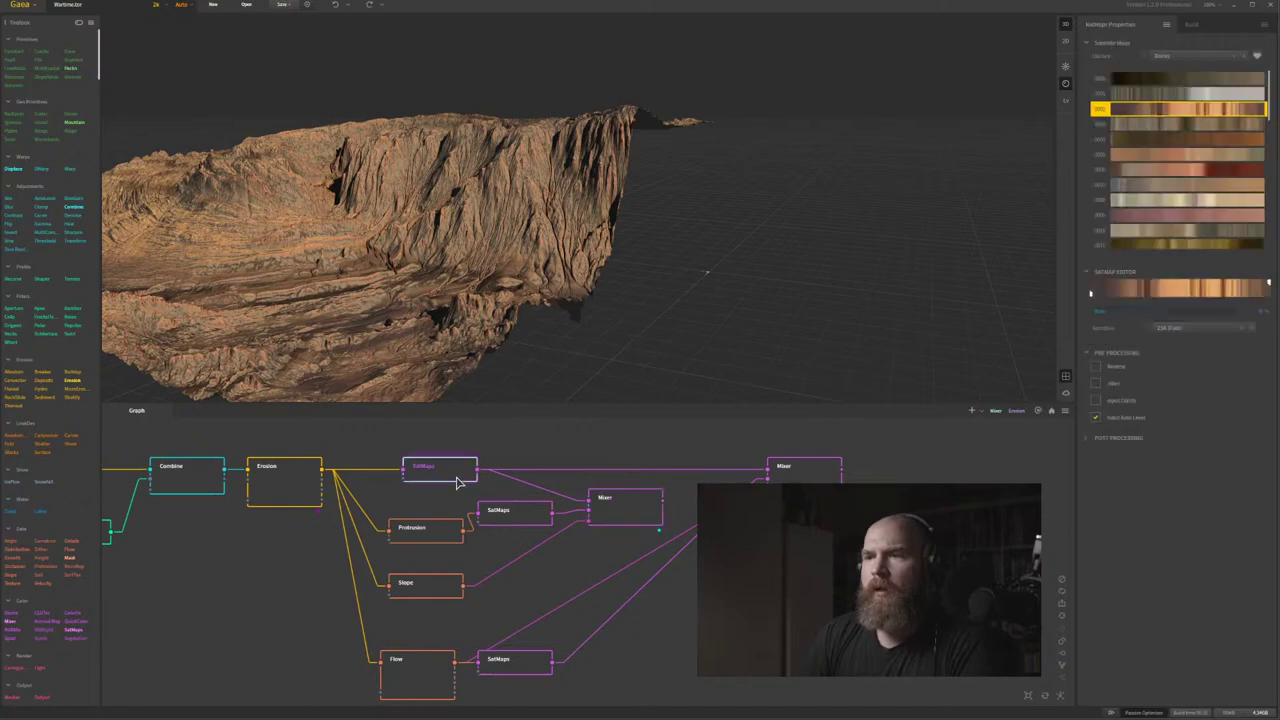
{"action": "left_click_drag", "start_coordinate": [407, 286], "coordinate": [440, 279]}
{"action": "scroll", "coordinate": [418, 296], "scroll_direction": "down", "scroll_amount": 3}
{"action": "left_click_drag", "start_coordinate": [594, 250], "coordinate": [568, 312]}
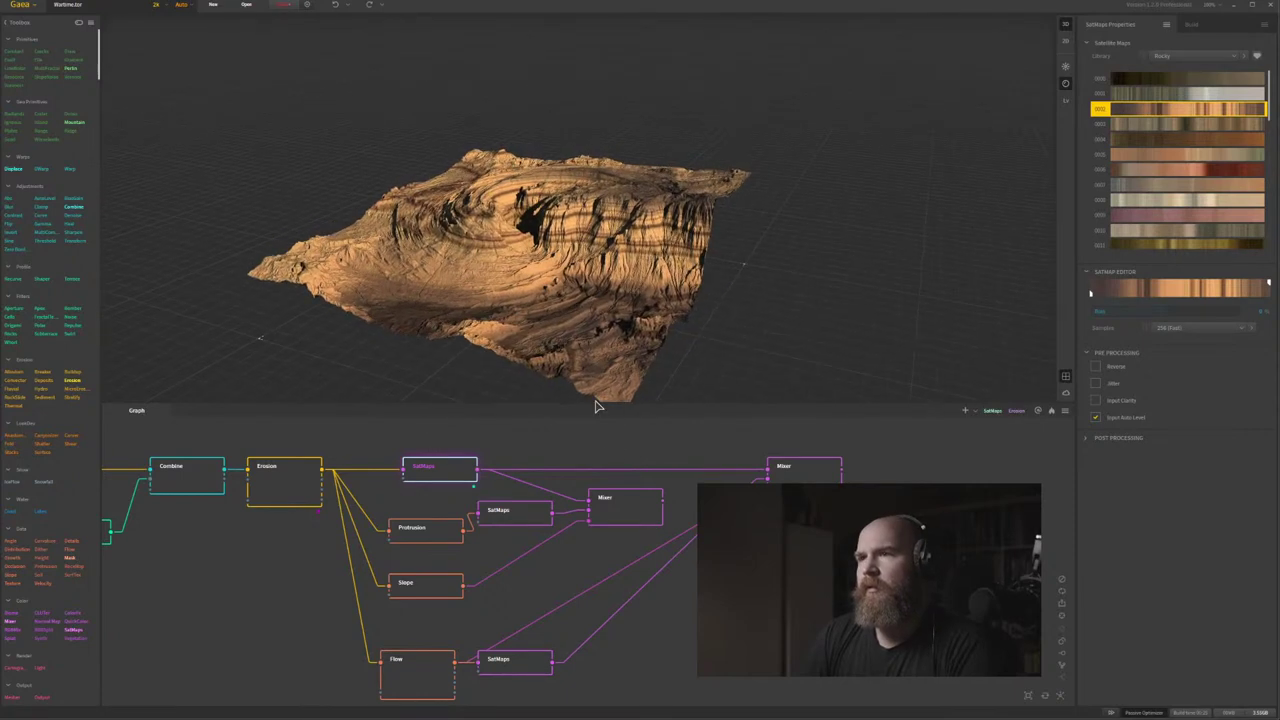
{"action": "left_click", "coordinate": [617, 512]}
{"action": "left_click_drag", "start_coordinate": [577, 251], "coordinate": [568, 365]}
{"action": "left_click", "coordinate": [447, 480]}
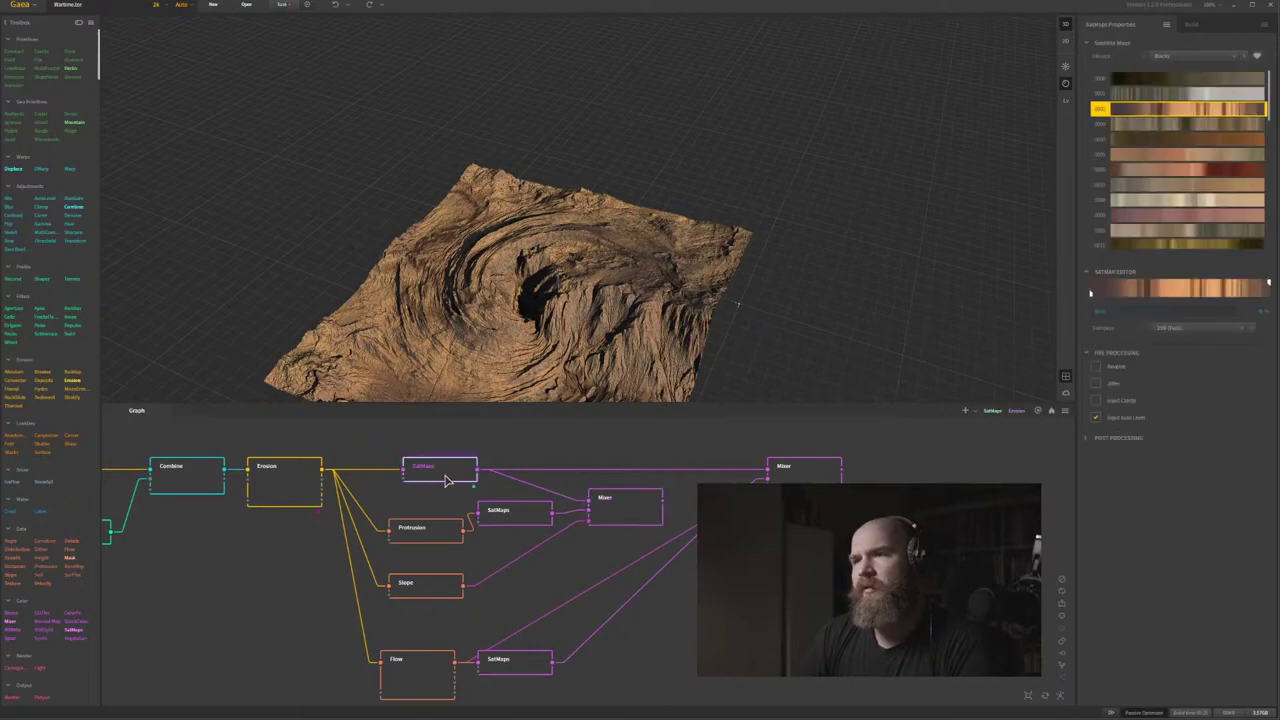
{"action": "left_click", "coordinate": [612, 512]}
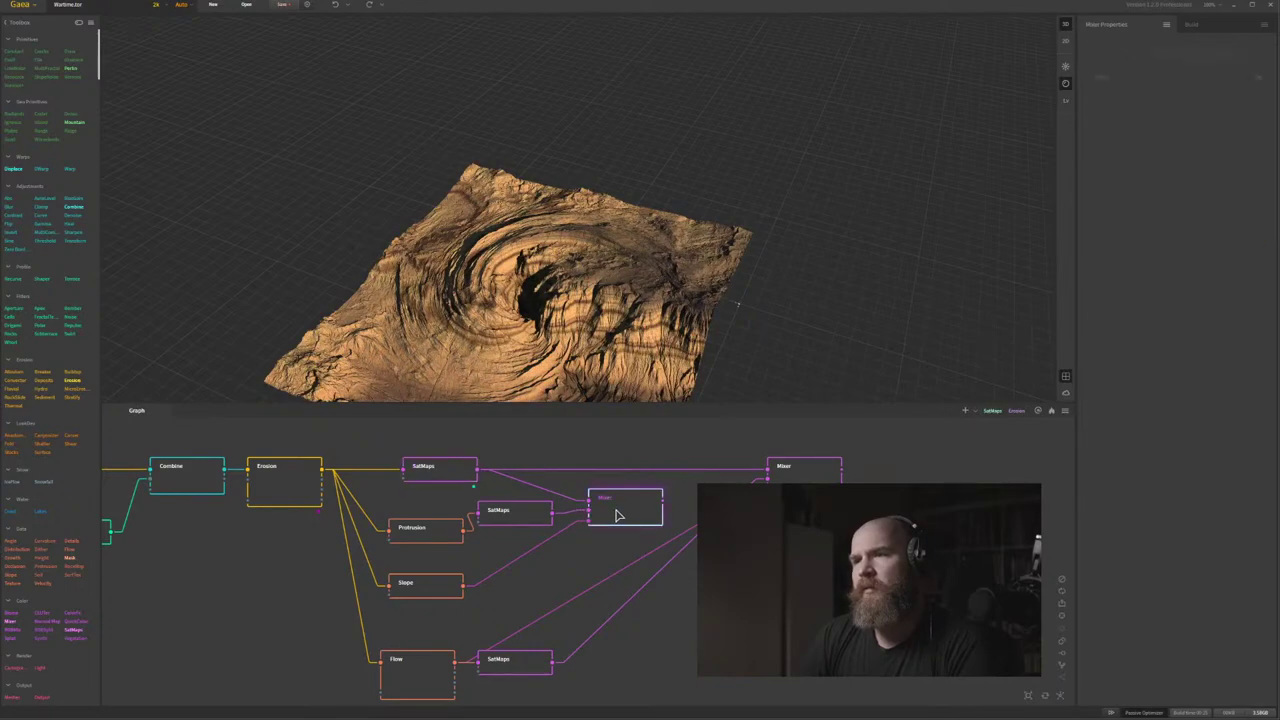
Tighten the Slope mask by setting Min to 79° and Falloff to 5%, checking it in the preview.
{"action": "left_click", "coordinate": [425, 585]}
{"action": "left_click_drag", "start_coordinate": [559, 370], "coordinate": [578, 370]}
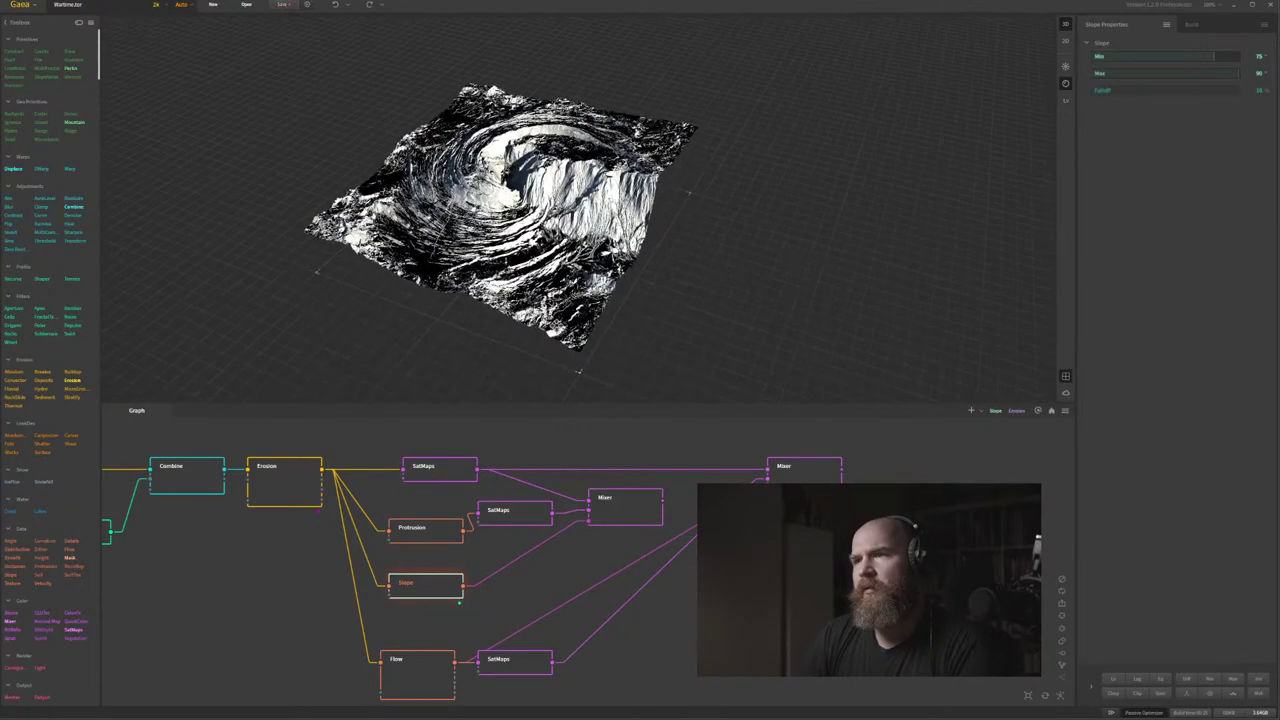
{"action": "scroll", "coordinate": [578, 209], "scroll_direction": "up", "scroll_amount": 5}
{"action": "left_click_drag", "start_coordinate": [578, 209], "coordinate": [578, 262]}
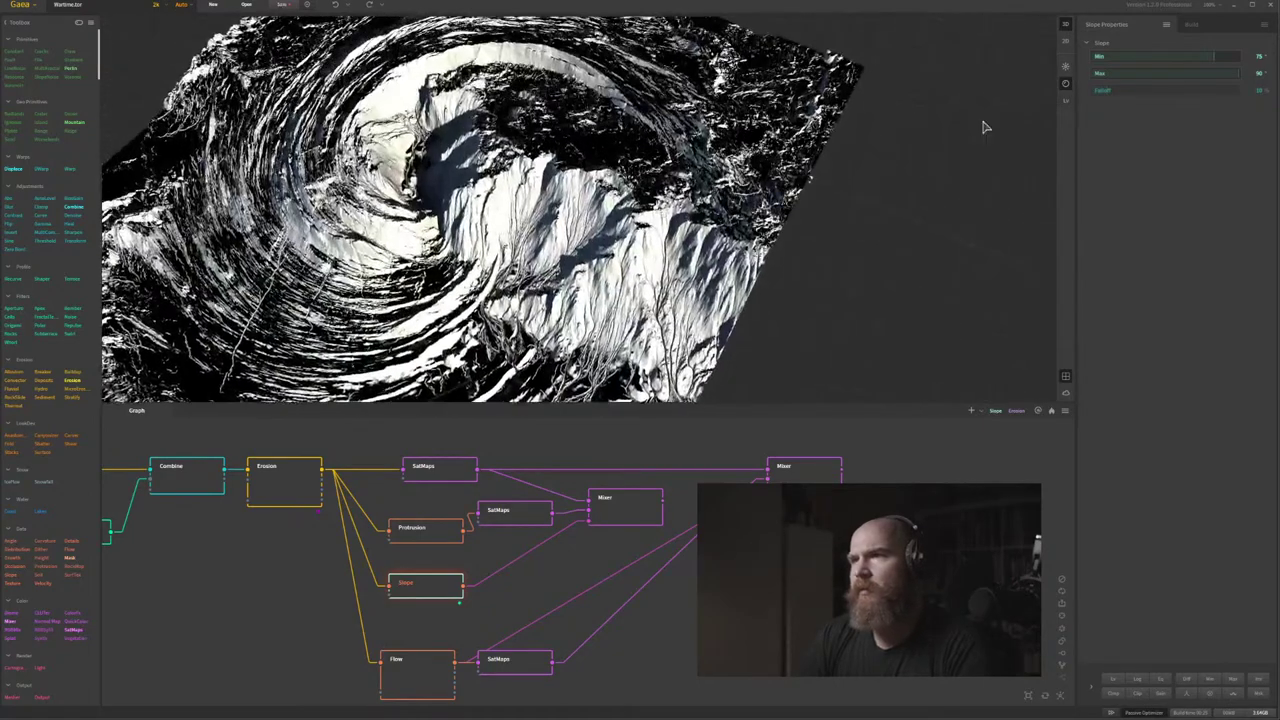
{"action": "left_click", "coordinate": [1221, 57]}
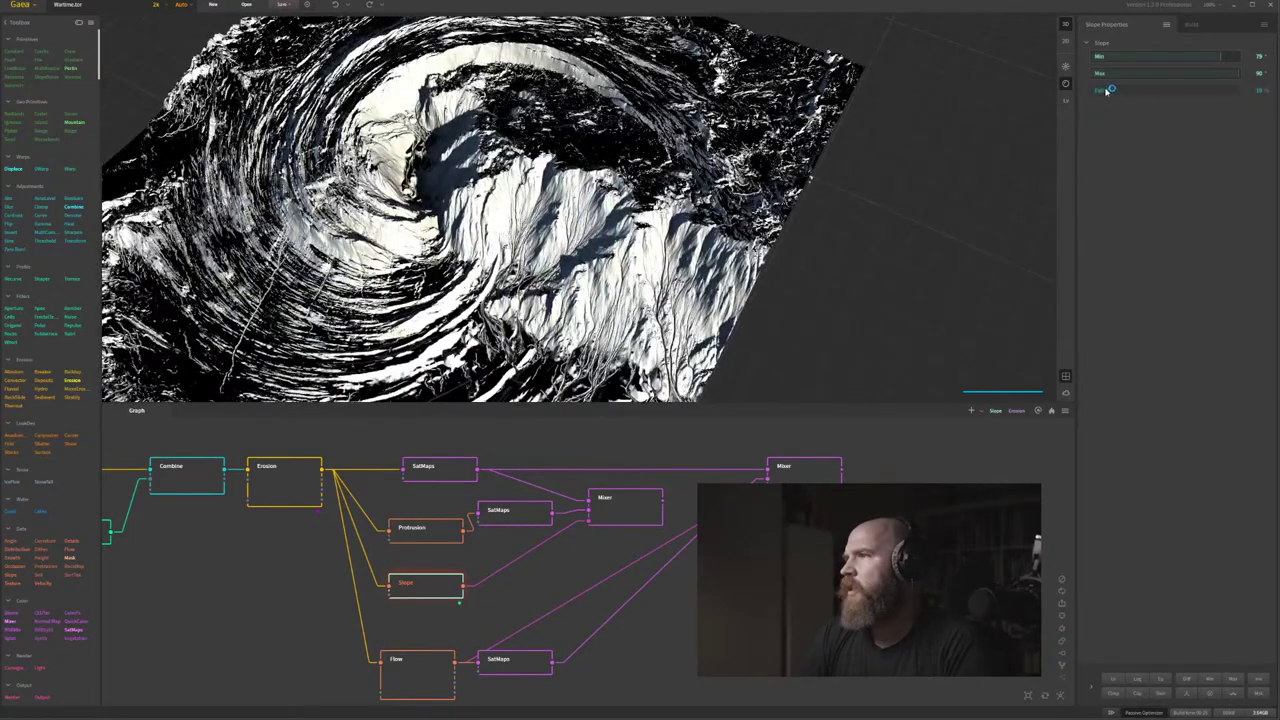
{"action": "left_click", "coordinate": [1100, 90]}
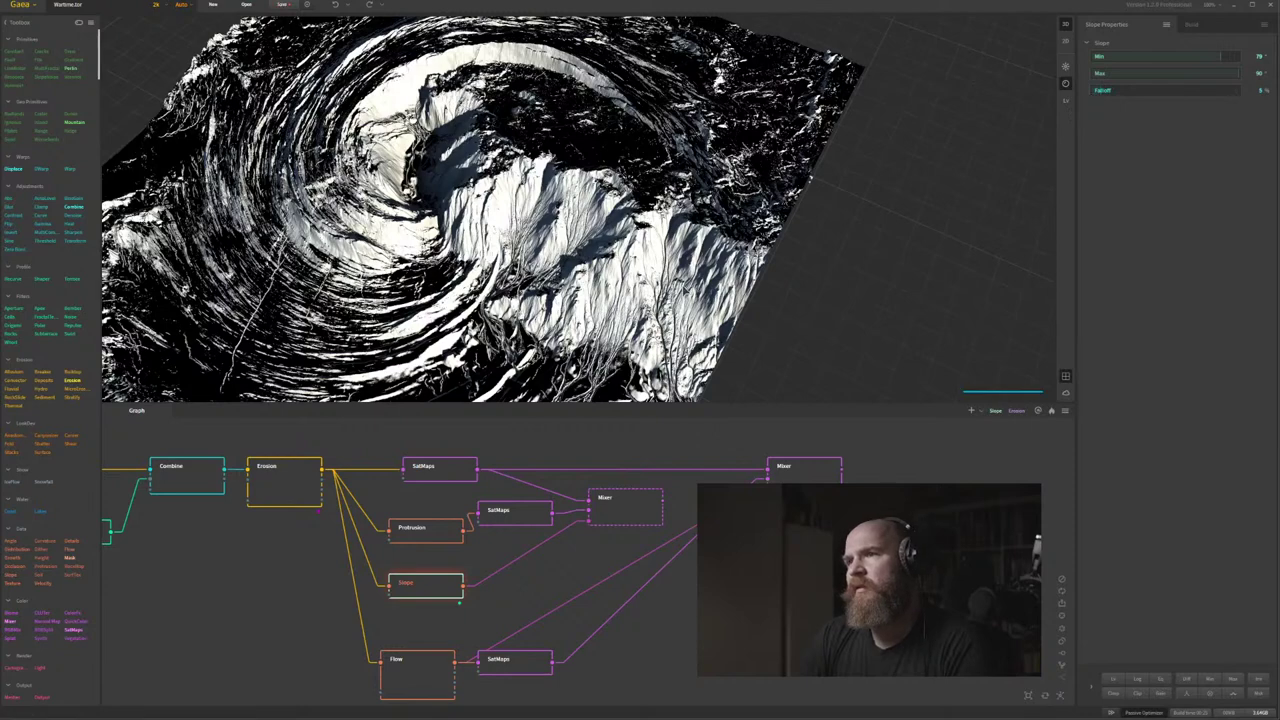
{"action": "mouse_move", "coordinate": [589, 312]}
{"action": "left_mouse_down"}
{"action": "mouse_move", "coordinate": [653, 294]}
{"action": "mouse_move", "coordinate": [576, 300]}
{"action": "left_mouse_up"}
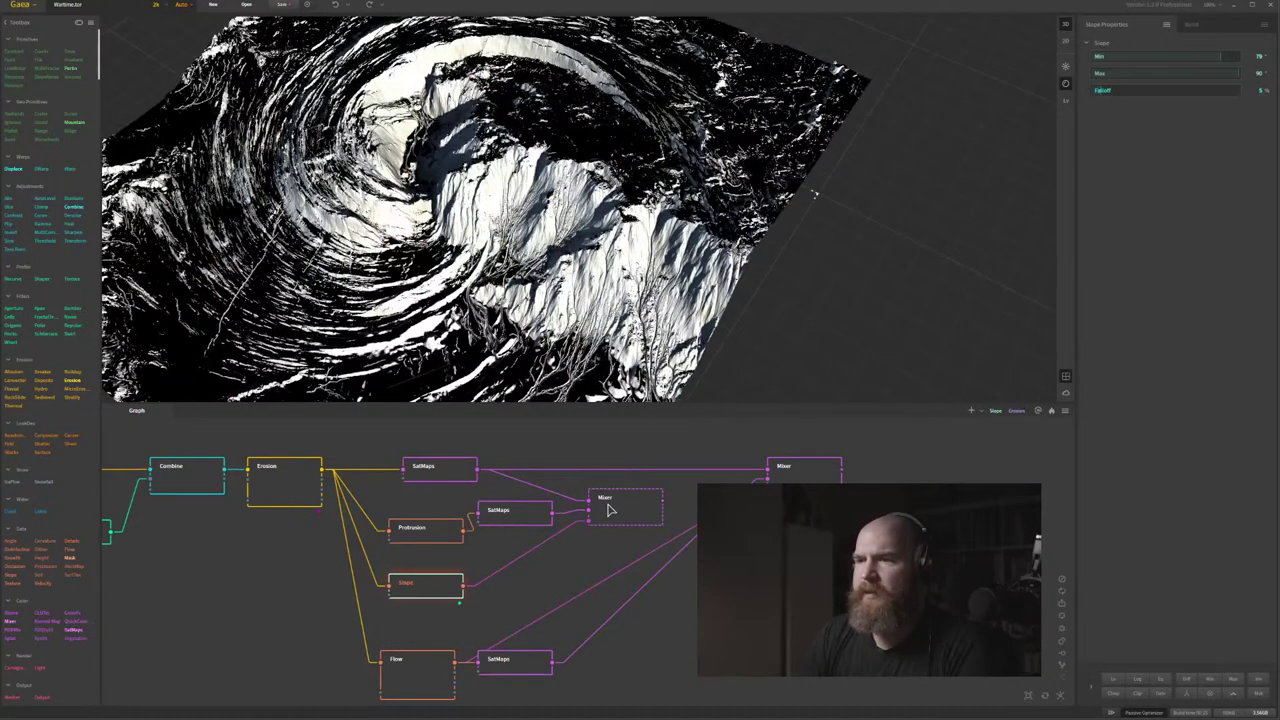
Compare the Mixer's updated result with the base SatMaps coloring and inspect the cliffs up close.
{"action": "left_click", "coordinate": [615, 515]}
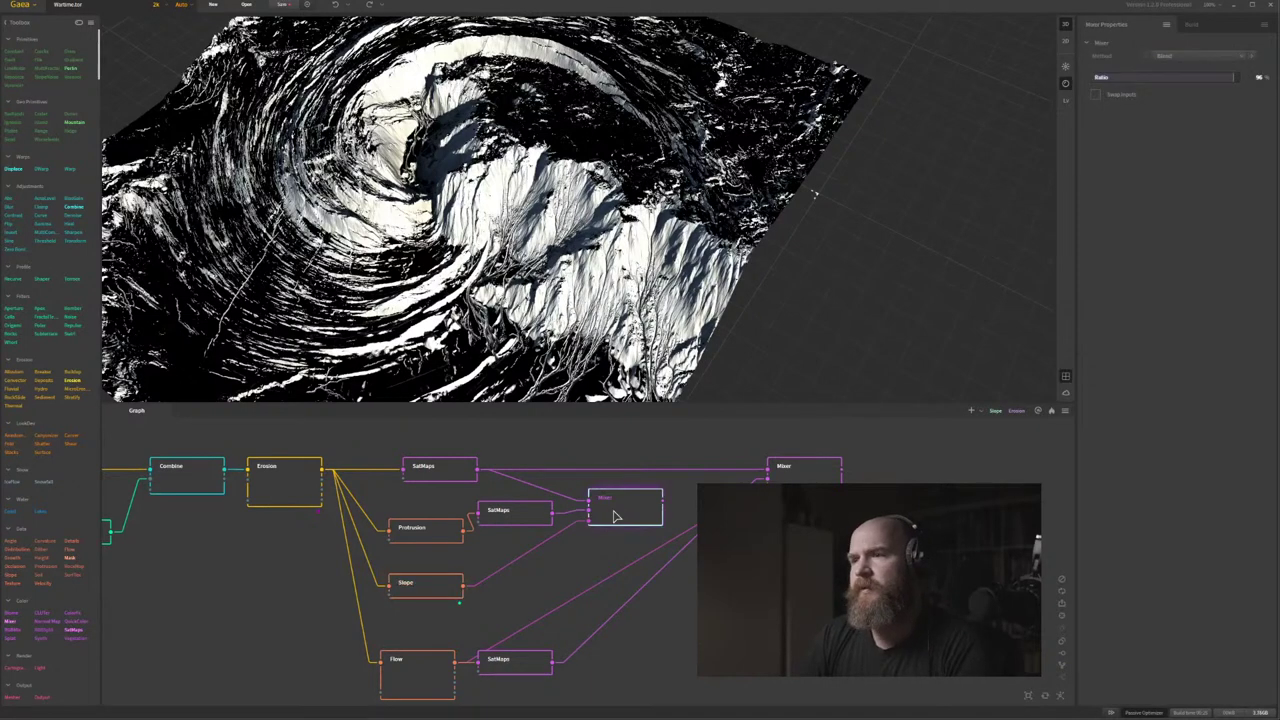
{"action": "left_click_drag", "start_coordinate": [537, 254], "coordinate": [536, 308]}
{"action": "left_click", "coordinate": [450, 473]}
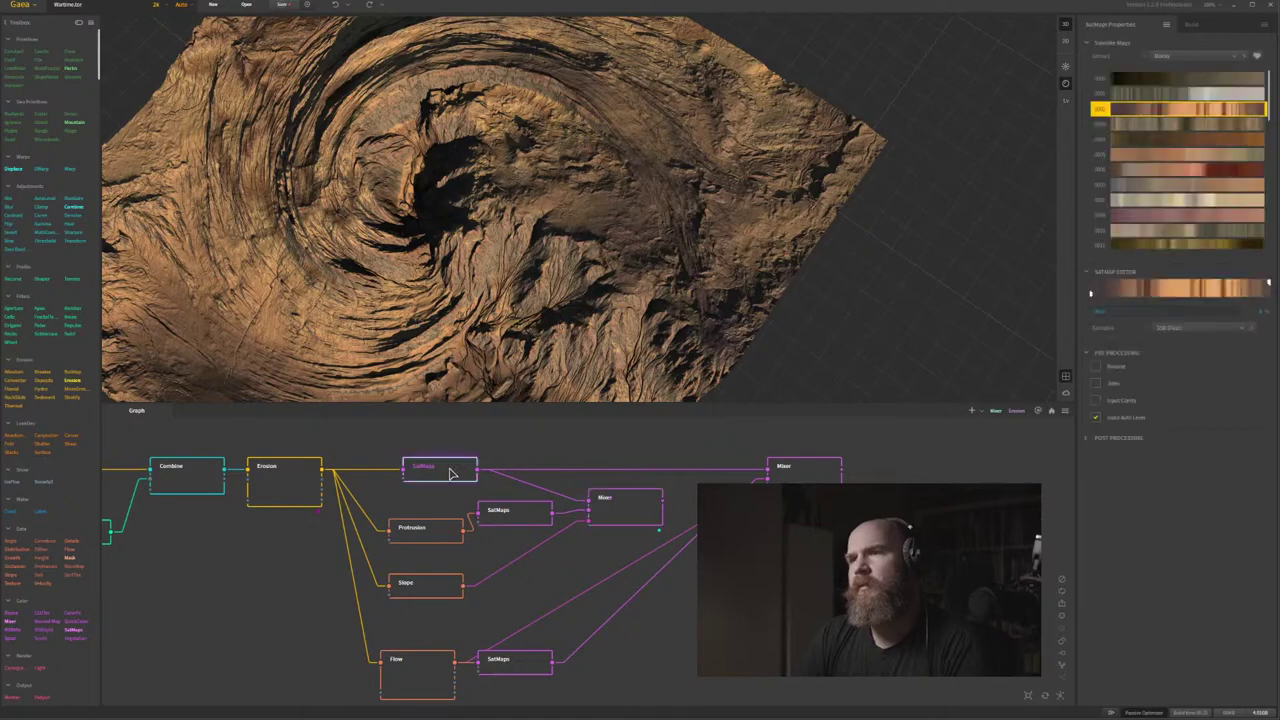
{"action": "left_click", "coordinate": [603, 503]}
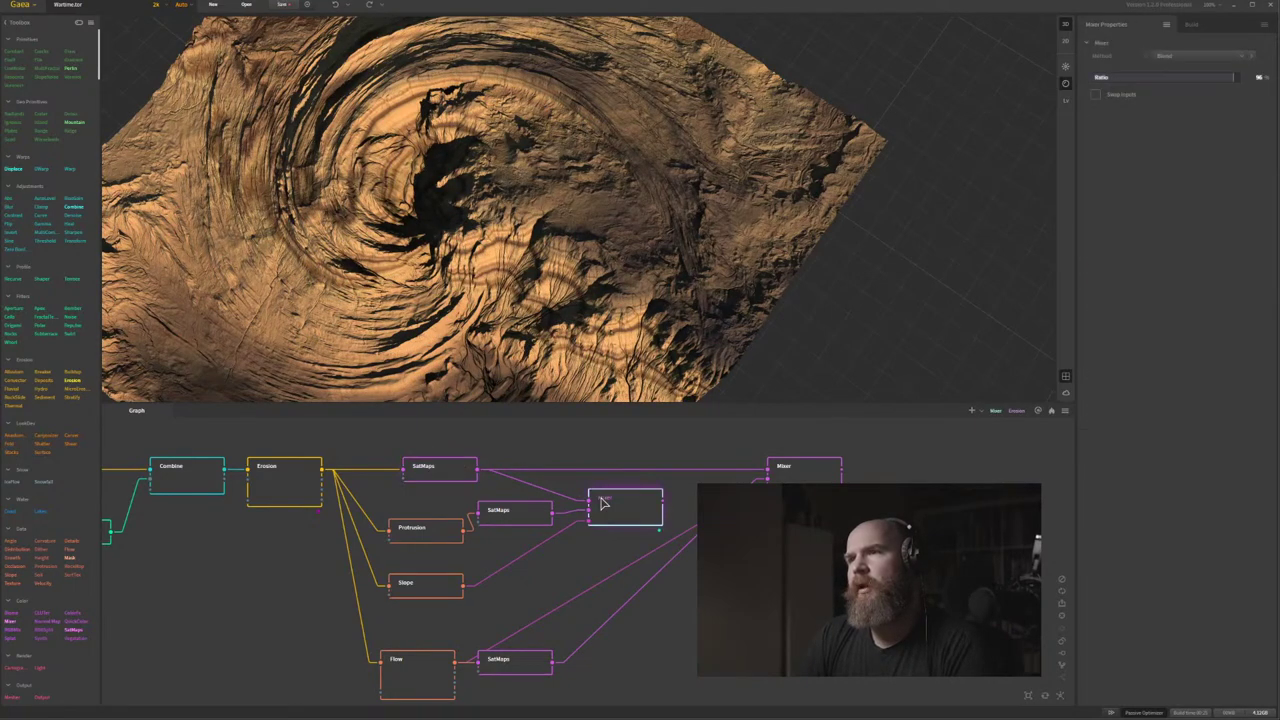
{"action": "left_click_drag", "start_coordinate": [584, 372], "coordinate": [504, 161]}
{"action": "scroll", "coordinate": [504, 161], "scroll_direction": "up", "scroll_amount": 3}
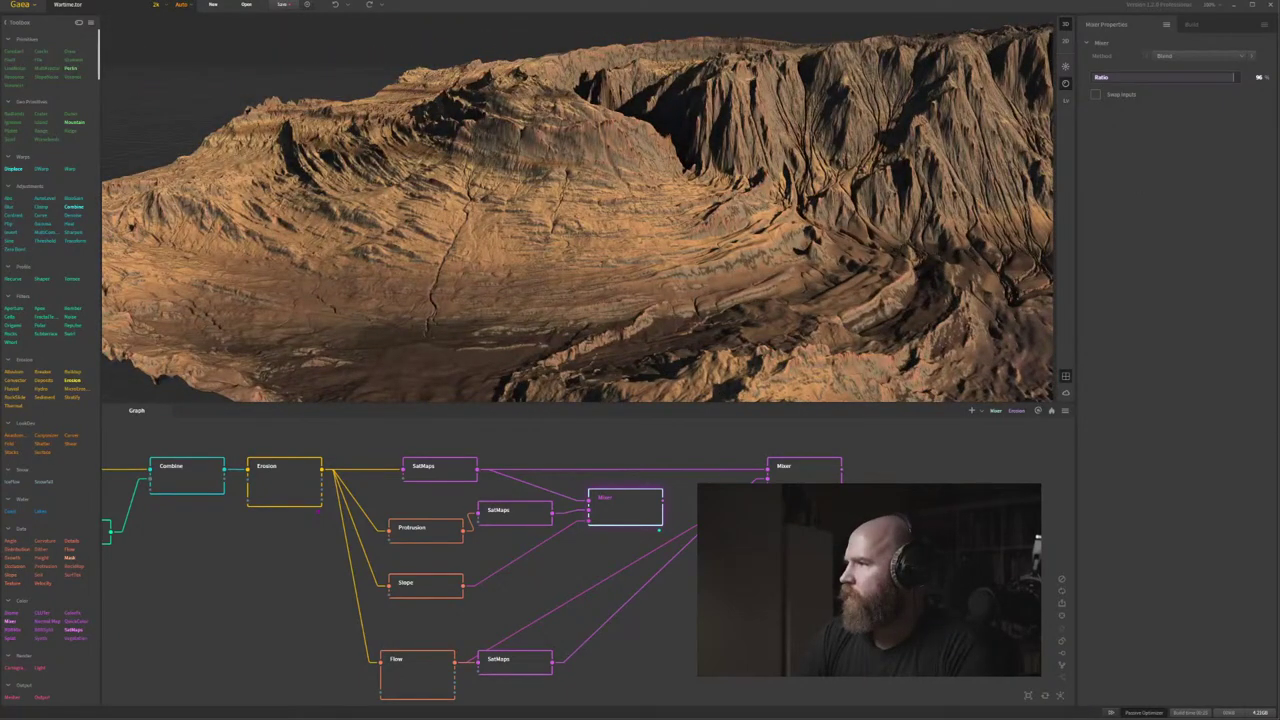
Space the final Mixer farther from the other nodes and connect the Slope-masked Mixer's output to its first input instead of the base SatMaps.
{"action": "left_click_drag", "start_coordinate": [550, 262], "coordinate": [701, 261]}
{"action": "scroll", "coordinate": [700, 262], "scroll_direction": "up", "scroll_amount": 2}
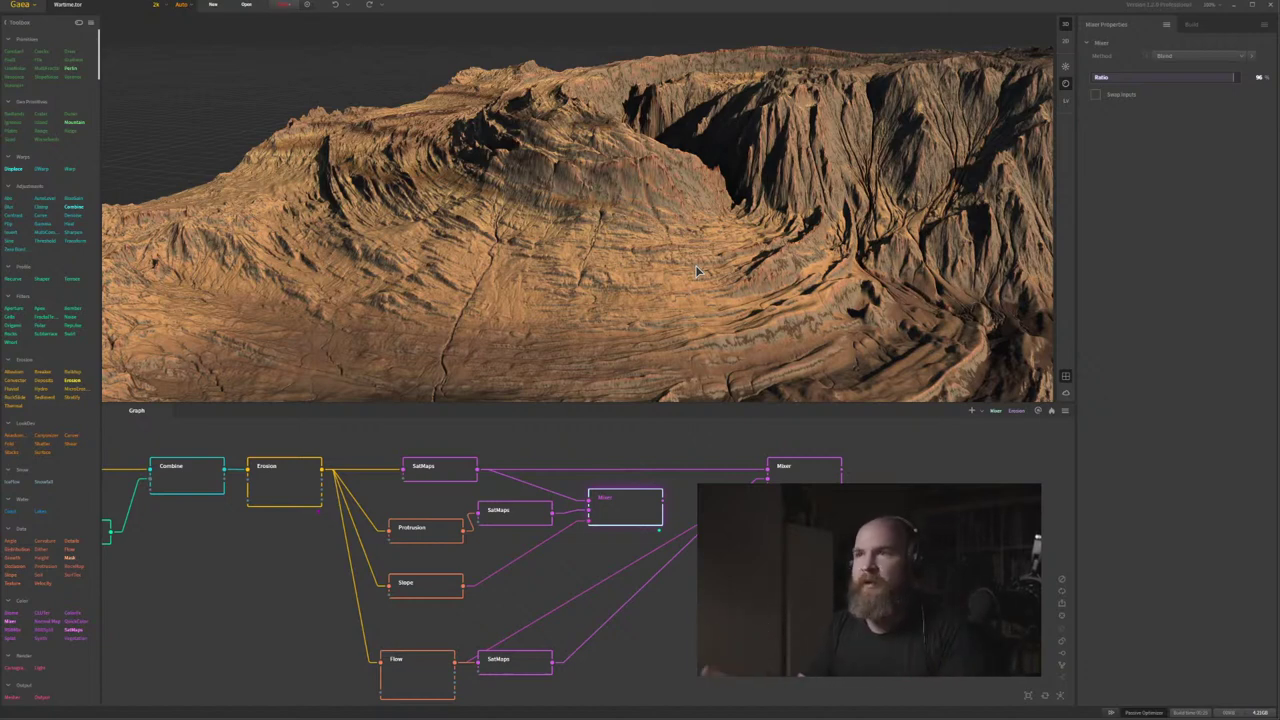
{"action": "left_click_drag", "start_coordinate": [746, 174], "coordinate": [465, 182]}
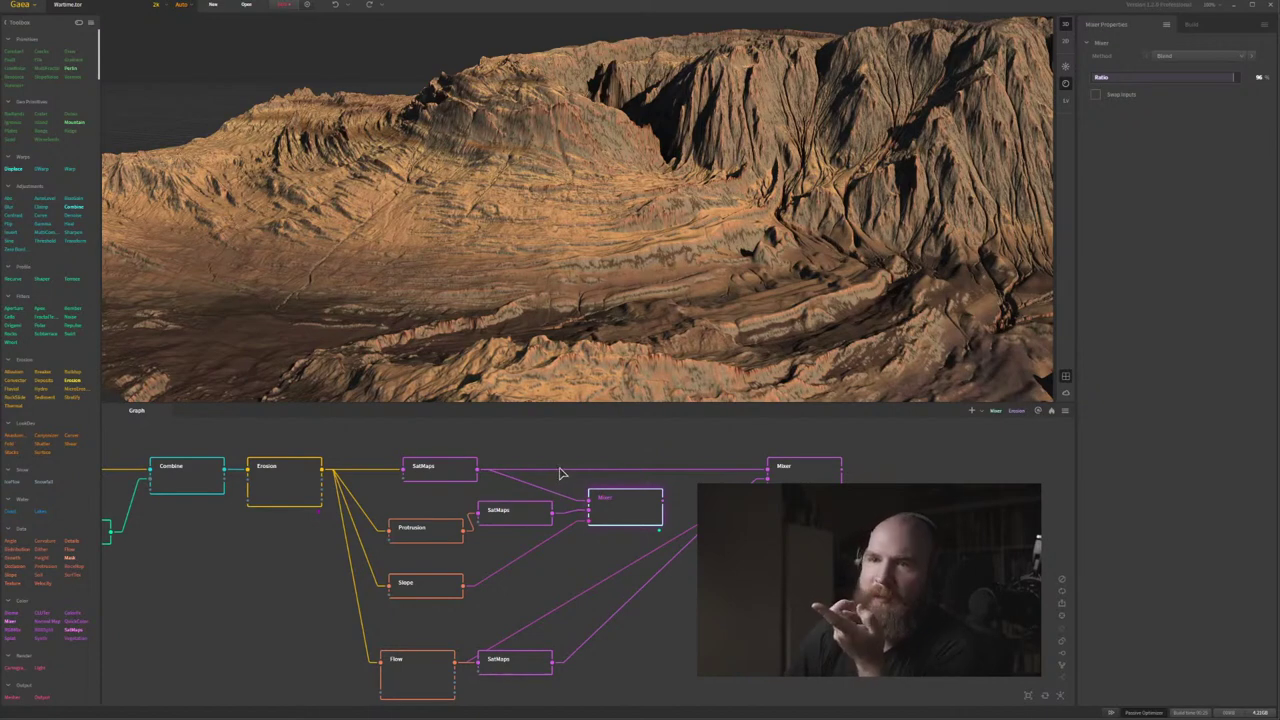
{"action": "middle_click_drag", "start_coordinate": [806, 502], "coordinate": [710, 488]}
{"action": "left_click_drag", "start_coordinate": [708, 470], "coordinate": [808, 466]}
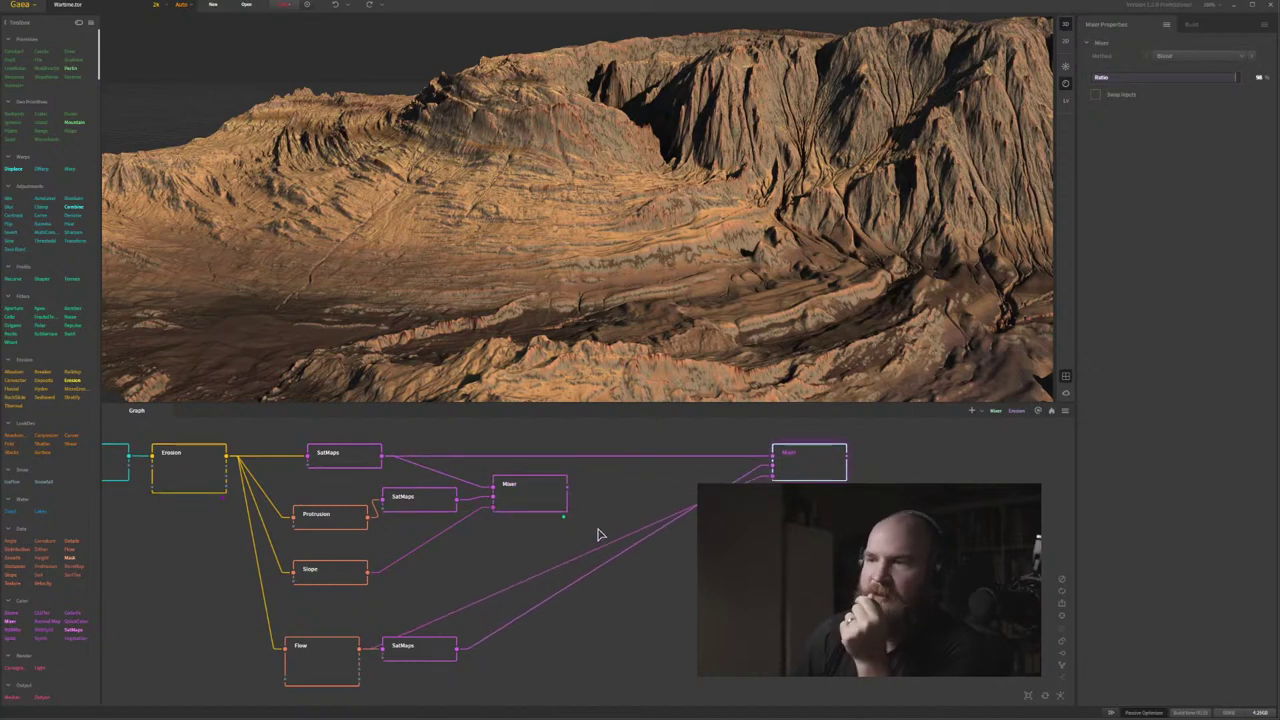
{"action": "left_click_drag", "start_coordinate": [769, 280], "coordinate": [753, 271]}
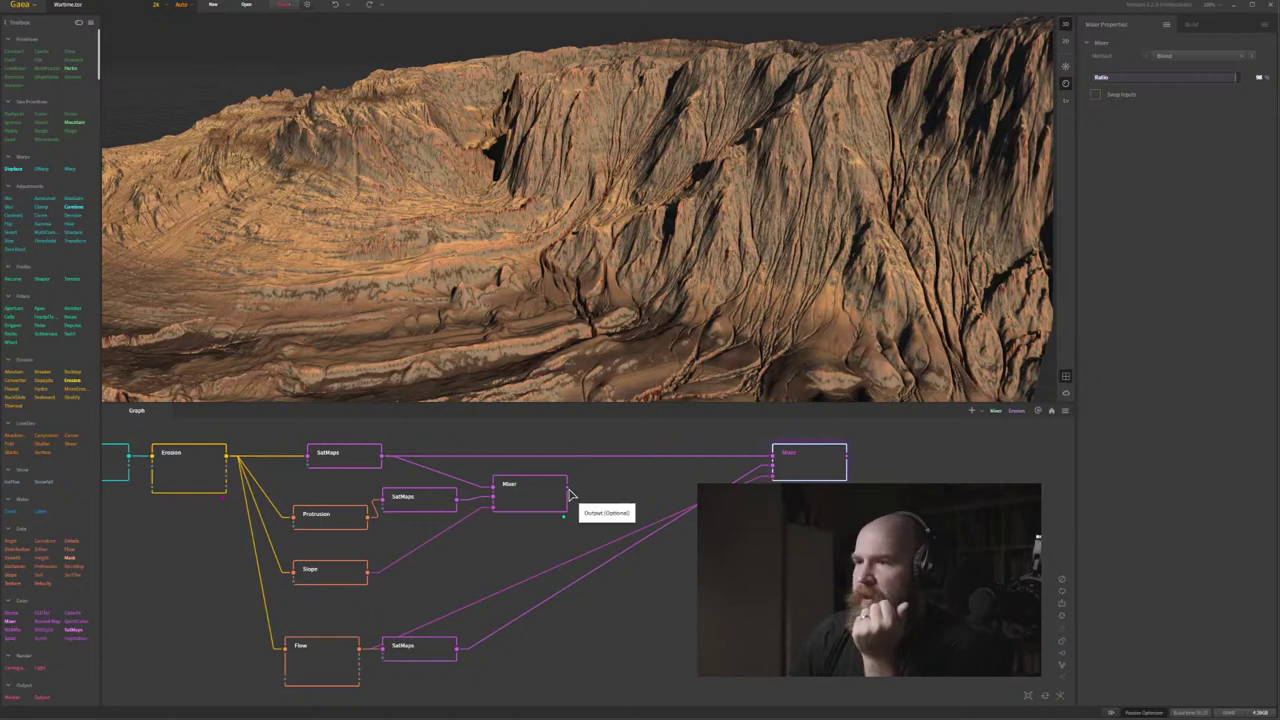
{"action": "left_click_drag", "start_coordinate": [567, 485], "coordinate": [775, 458]}
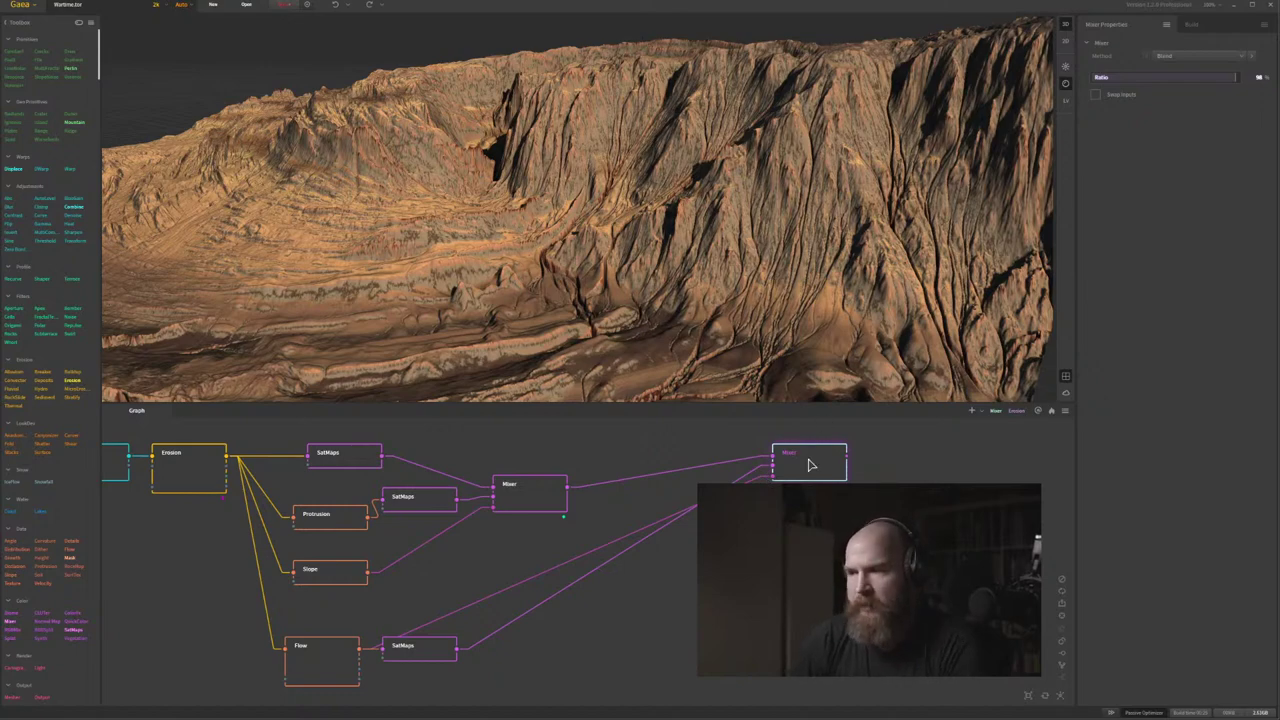
Inspect the final Mixer's combined coloring up close around the cracks and flow channels of the terrain.
{"action": "left_click_drag", "start_coordinate": [674, 278], "coordinate": [271, 300]}
{"action": "scroll", "coordinate": [586, 274], "scroll_direction": "up", "scroll_amount": 5}
{"action": "middle_click_drag", "start_coordinate": [569, 314], "coordinate": [628, 320]}
{"action": "scroll", "coordinate": [628, 320], "scroll_direction": "down", "scroll_amount": 3}
{"action": "scroll", "coordinate": [626, 323], "scroll_direction": "up", "scroll_amount": 5}
{"action": "scroll", "coordinate": [626, 323], "scroll_direction": "down", "scroll_amount": 4}
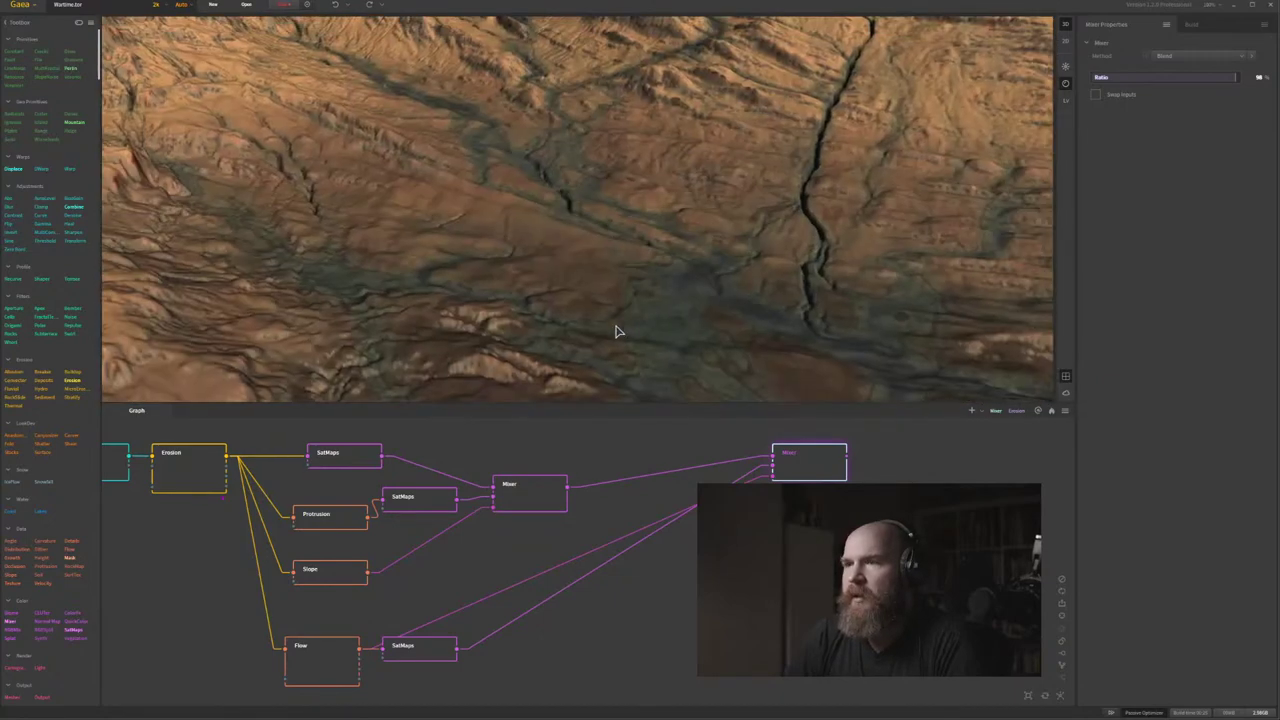
{"action": "scroll", "coordinate": [636, 328], "scroll_direction": "down", "scroll_amount": 4}
{"action": "scroll", "coordinate": [528, 343], "scroll_direction": "up", "scroll_amount": 5}
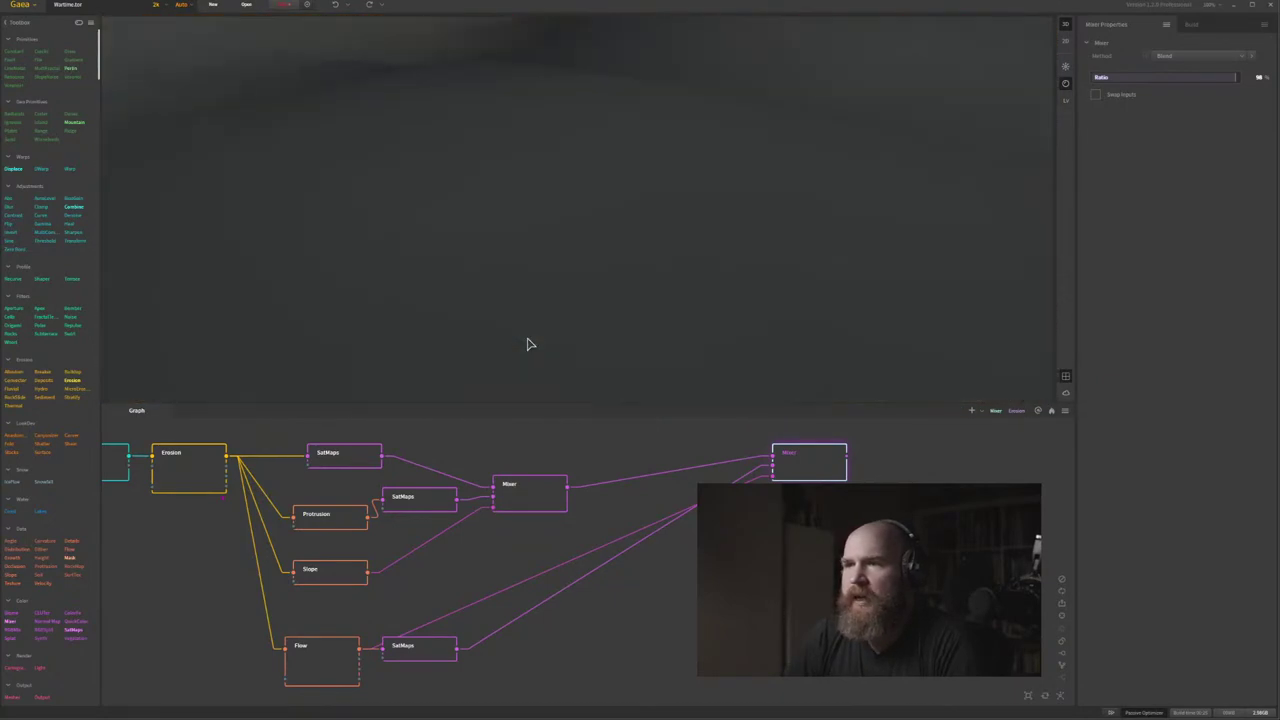
{"action": "middle_click_drag", "start_coordinate": [558, 353], "coordinate": [566, 349]}
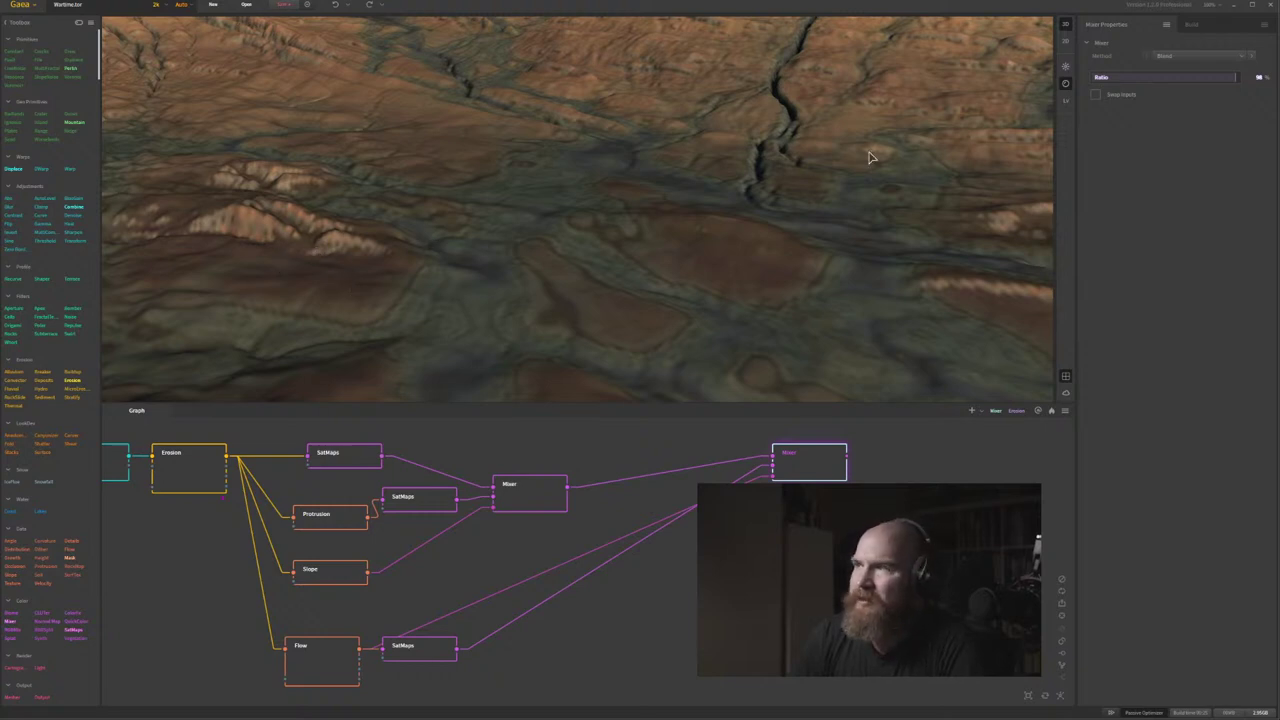
Show the 2D map beside the 3D view and examine the final Mixer's color details in it.
{"action": "left_click", "coordinate": [1065, 42]}
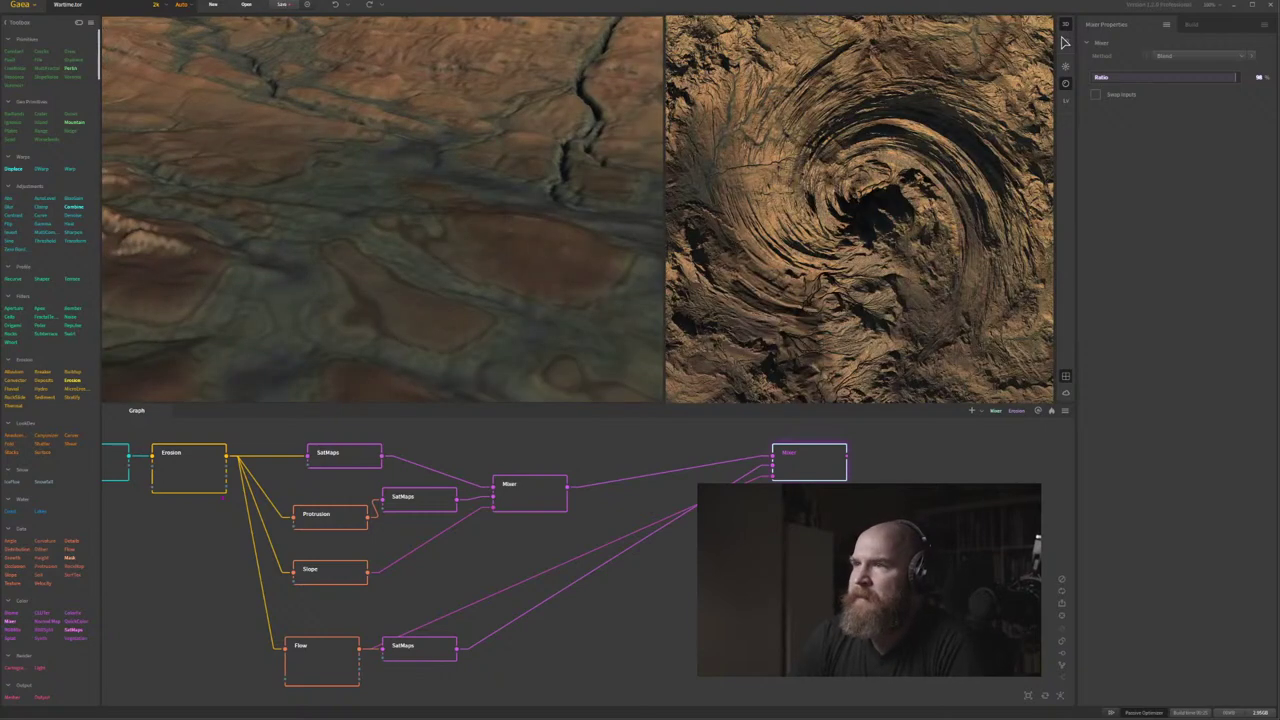
{"action": "middle_click_drag", "start_coordinate": [527, 502], "coordinate": [397, 541]}
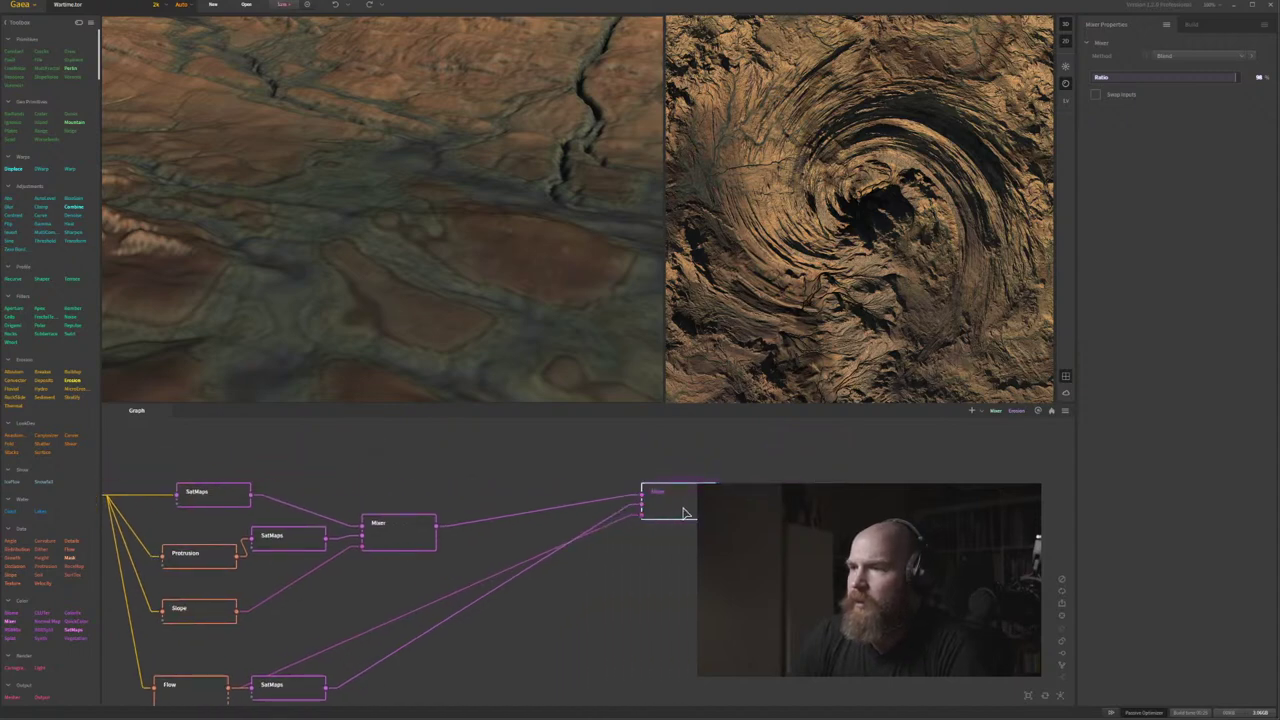
{"action": "scroll", "coordinate": [889, 279], "scroll_direction": "up", "scroll_amount": 6}
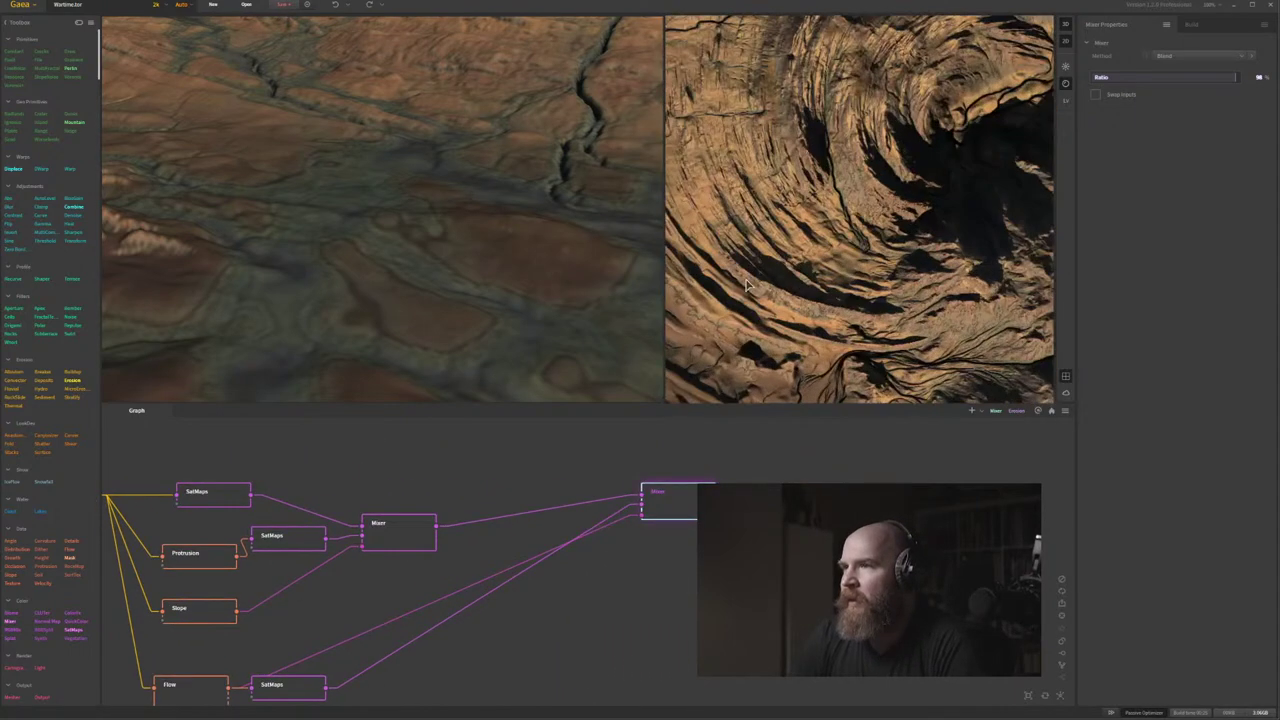
{"action": "scroll", "coordinate": [815, 207], "scroll_direction": "up", "scroll_amount": 2}
{"action": "middle_click_drag", "start_coordinate": [754, 366], "coordinate": [813, 265]}
{"action": "middle_click_drag", "start_coordinate": [769, 194], "coordinate": [848, 231]}
{"action": "scroll", "coordinate": [857, 207], "scroll_direction": "up", "scroll_amount": 2}
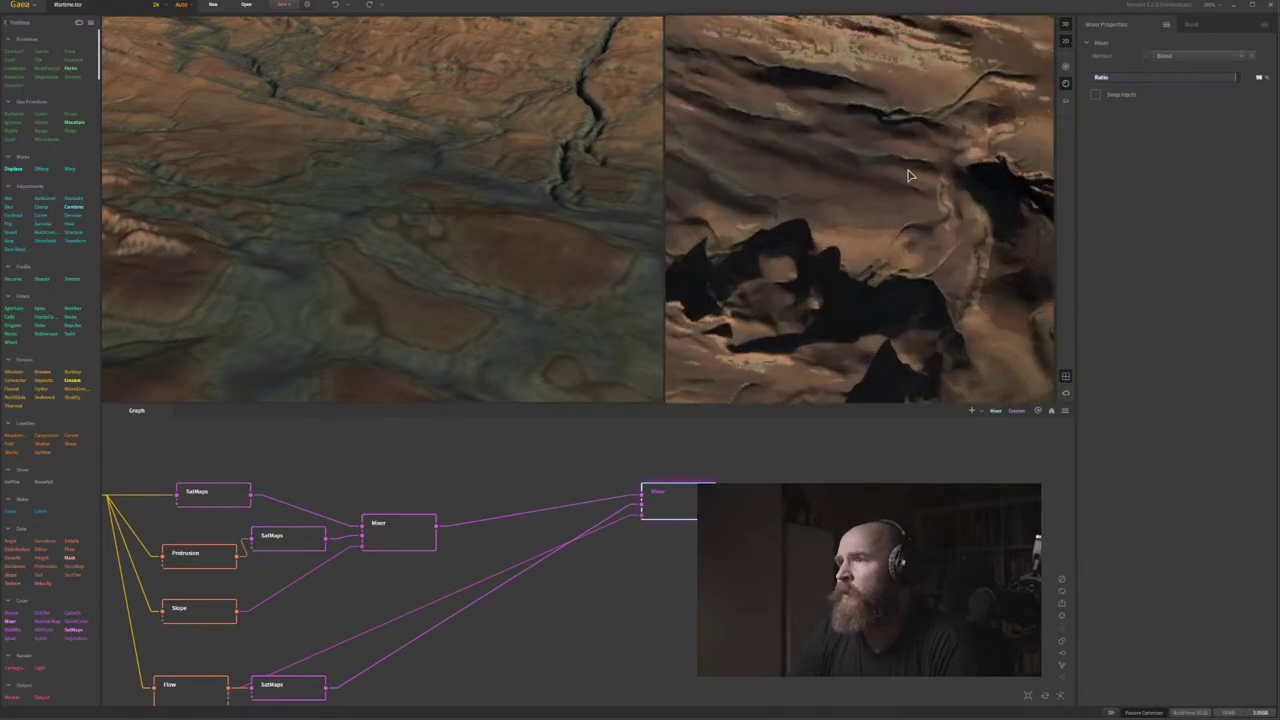
{"action": "middle_click_drag", "start_coordinate": [867, 173], "coordinate": [869, 216]}
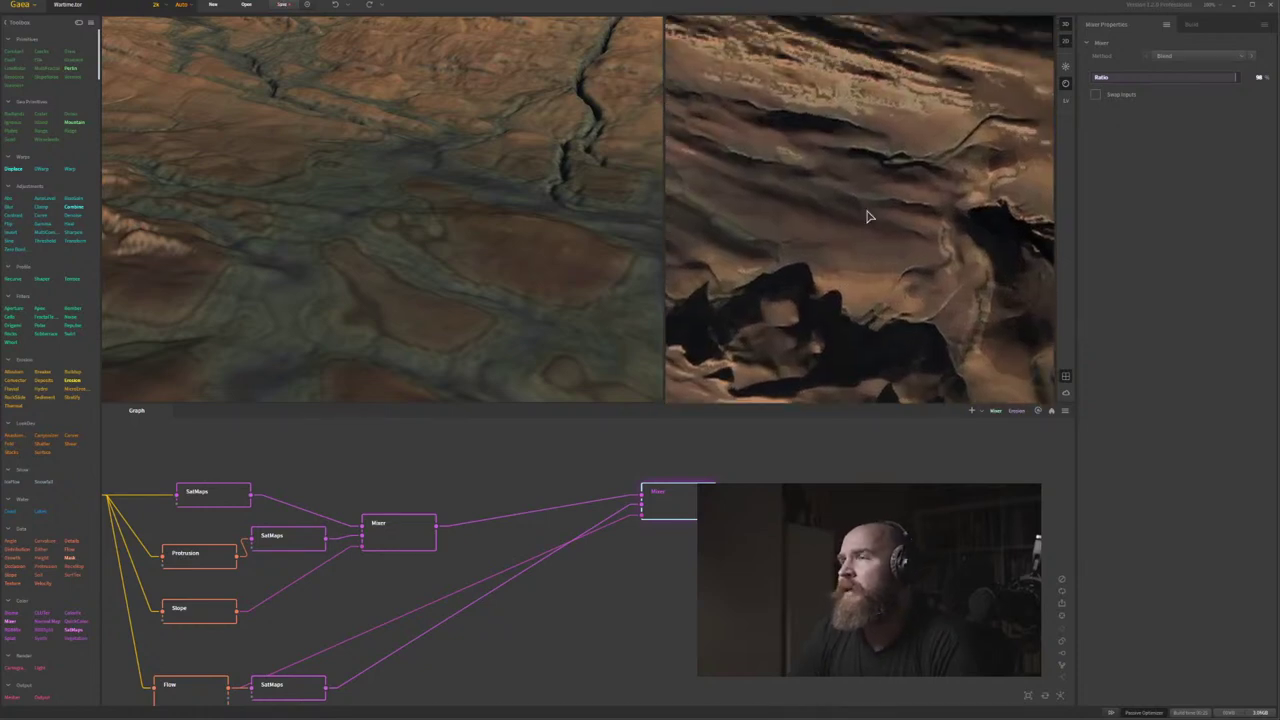
Turn off the viewport lighting and examine the flat color transitions of the final mix closely in the 2D map.
{"action": "left_click", "coordinate": [1066, 85]}
{"action": "middle_click_drag", "start_coordinate": [895, 216], "coordinate": [874, 263]}
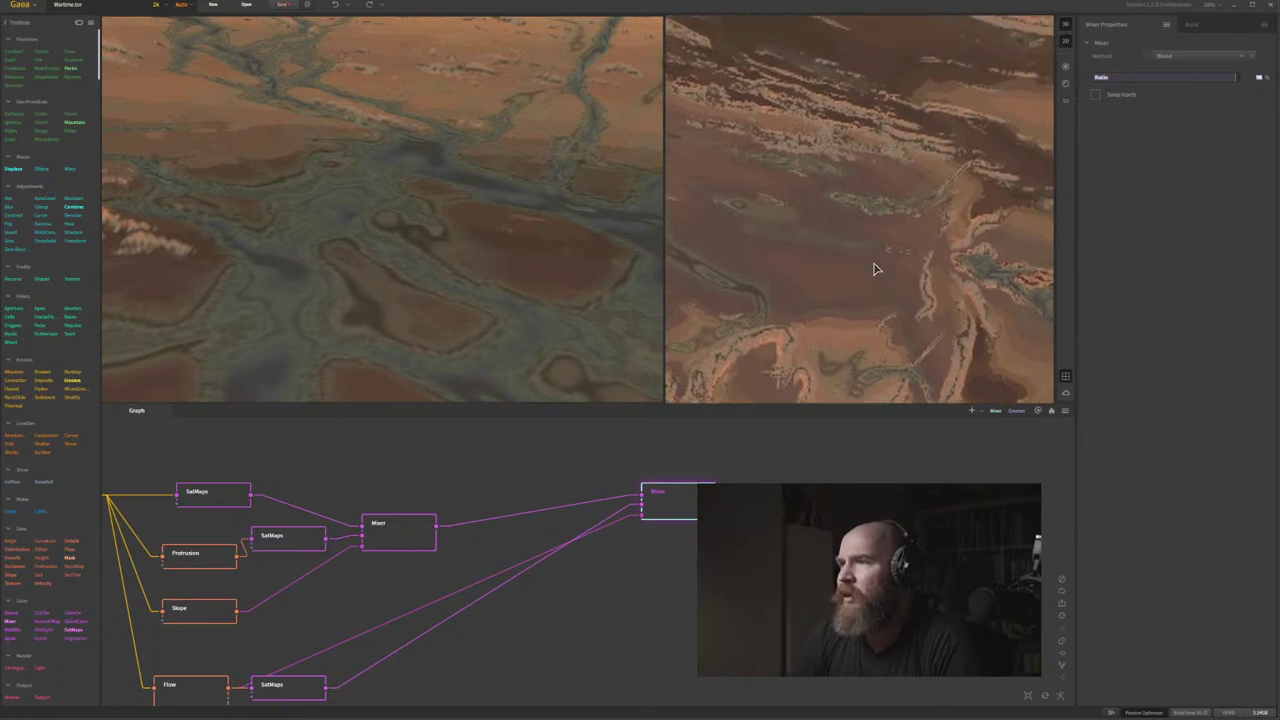
{"action": "middle_click_drag", "start_coordinate": [795, 287], "coordinate": [806, 275]}
{"action": "scroll", "coordinate": [806, 275], "scroll_direction": "up", "scroll_amount": 4}
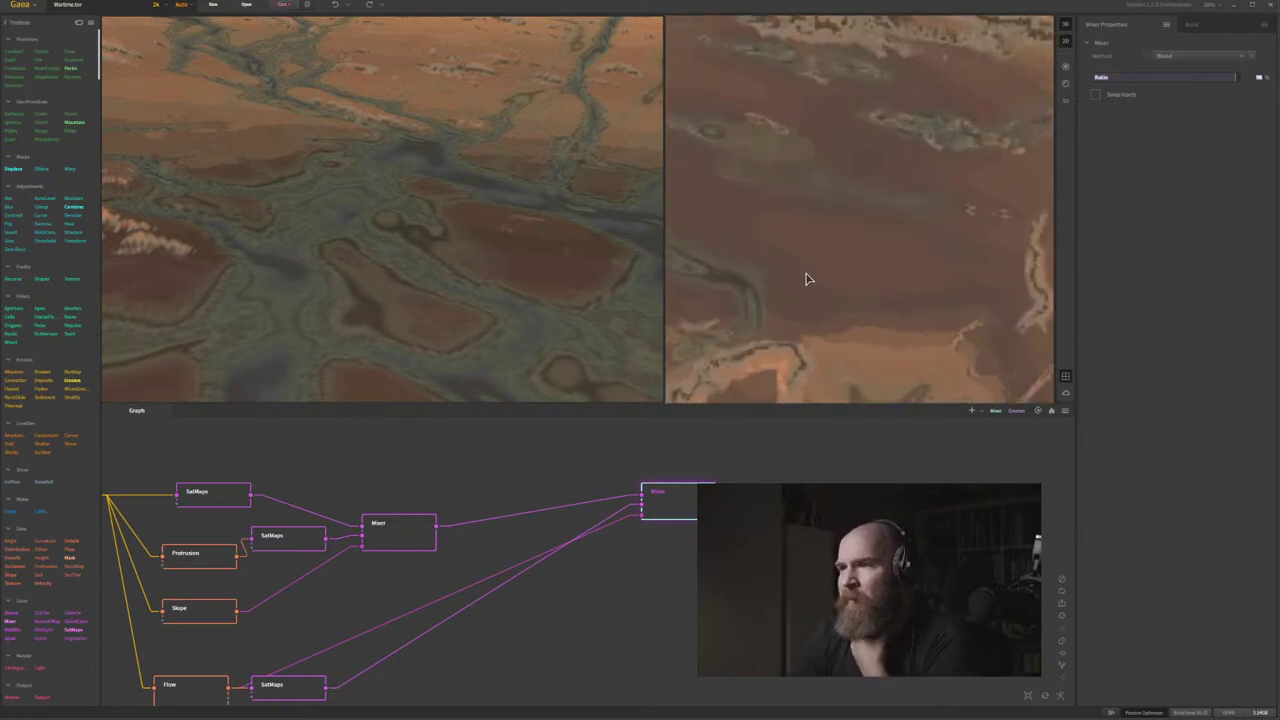
{"action": "scroll", "coordinate": [784, 284], "scroll_direction": "down", "scroll_amount": 2}
{"action": "middle_click_drag", "start_coordinate": [784, 335], "coordinate": [811, 165]}
{"action": "middle_click_drag", "start_coordinate": [815, 290], "coordinate": [846, 208]}
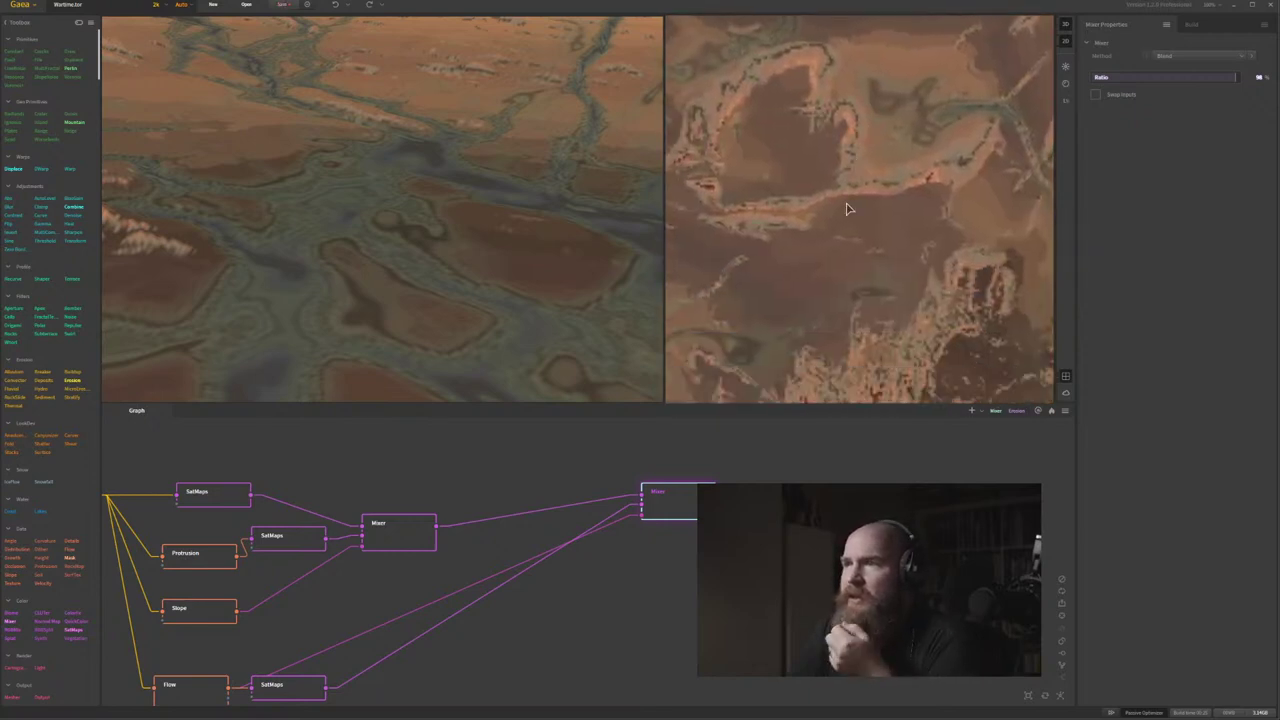
{"action": "middle_click_drag", "start_coordinate": [800, 358], "coordinate": [859, 285]}
{"action": "left_click_drag", "start_coordinate": [860, 290], "coordinate": [818, 231]}
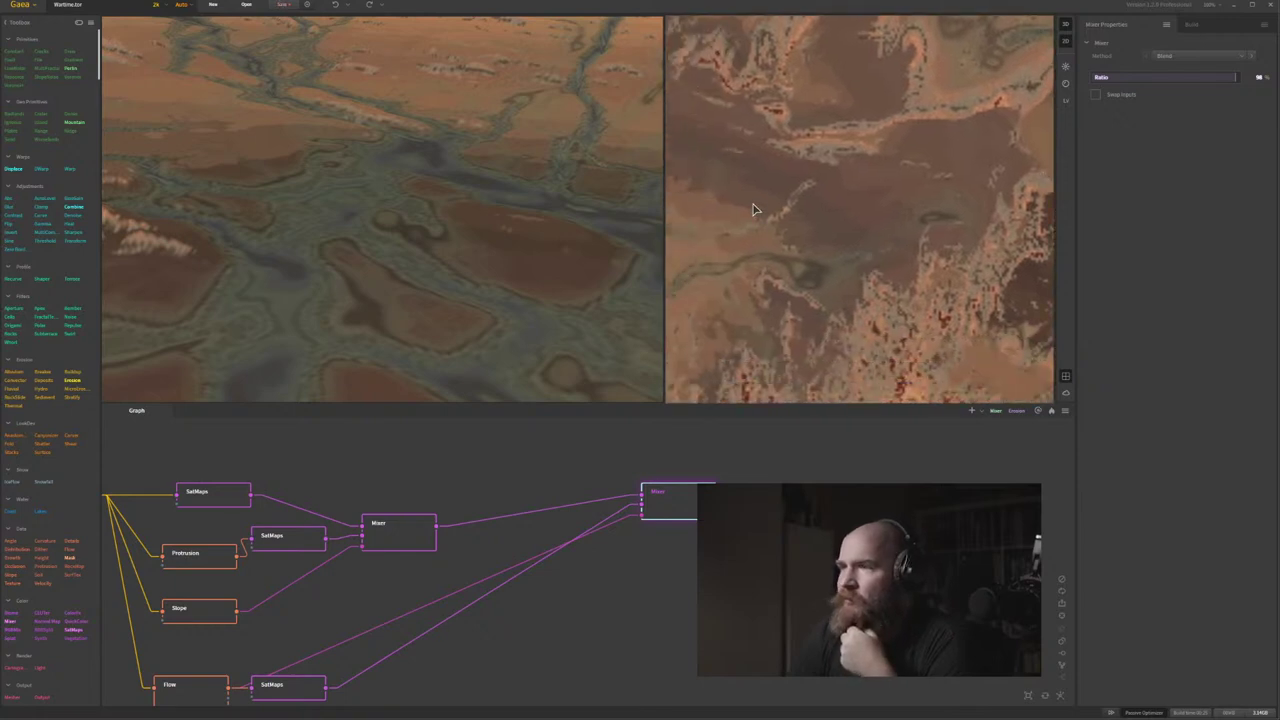
{"action": "middle_click_drag", "start_coordinate": [753, 204], "coordinate": [928, 257]}
{"action": "middle_click_drag", "start_coordinate": [753, 207], "coordinate": [804, 258]}
{"action": "scroll", "coordinate": [804, 258], "scroll_direction": "up", "scroll_amount": 2}
{"action": "right_click", "coordinate": [798, 248]}
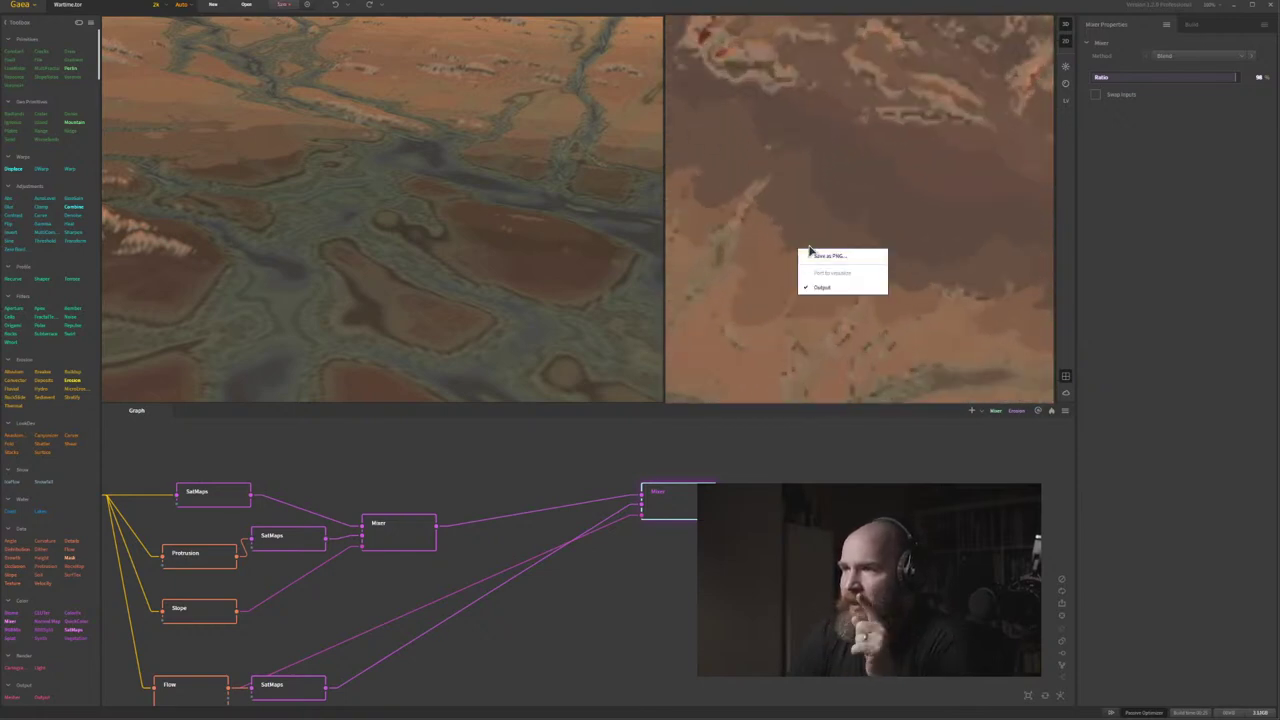
{"action": "left_click", "coordinate": [766, 254]}
{"action": "left_click_drag", "start_coordinate": [751, 237], "coordinate": [822, 310]}
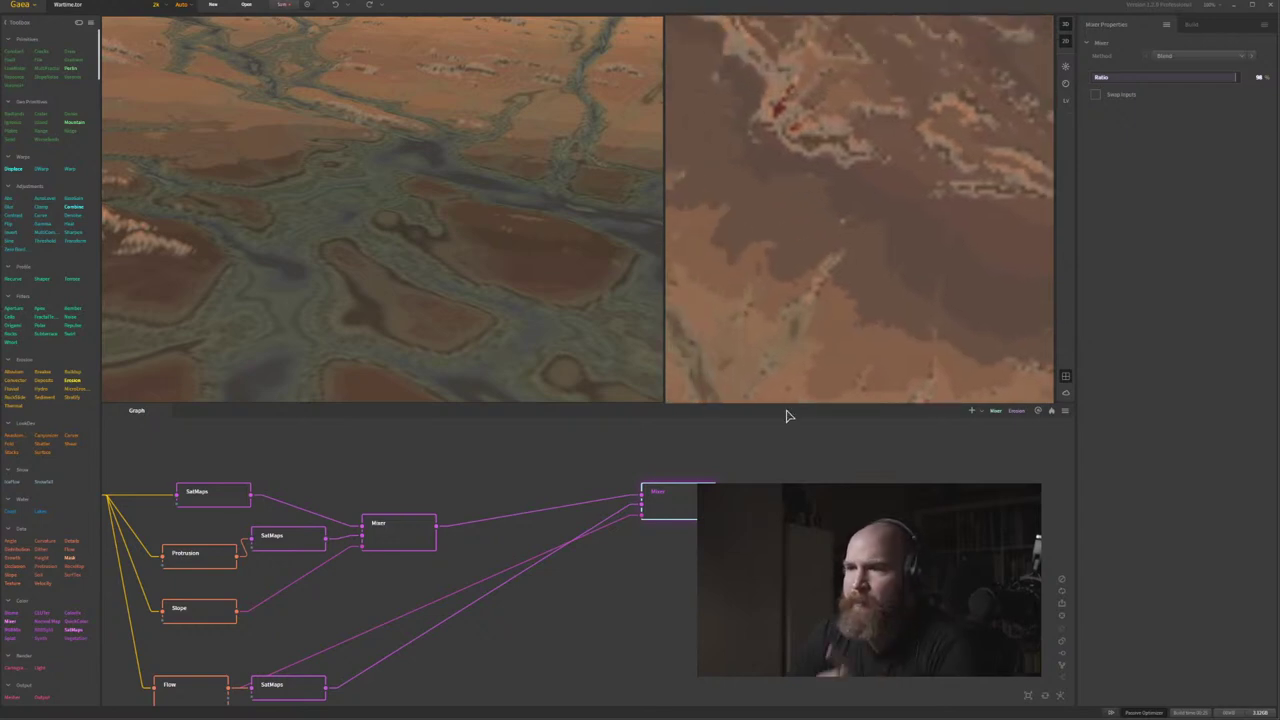
Move the final Mixer slightly down and preview the Protrusion-driven SatMaps with its post-processing options expanded.
{"action": "left_click_drag", "start_coordinate": [687, 494], "coordinate": [691, 519]}
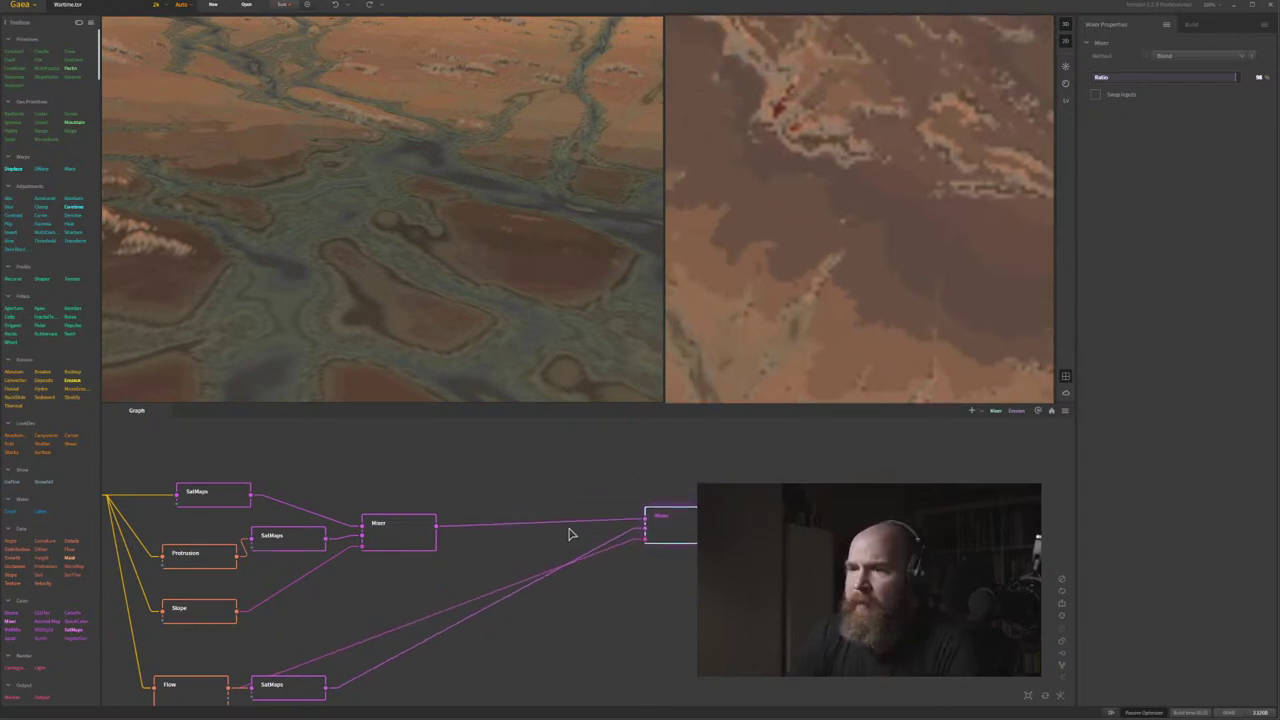
{"action": "middle_click_drag", "start_coordinate": [430, 557], "coordinate": [489, 525]}
{"action": "left_click", "coordinate": [348, 514]}
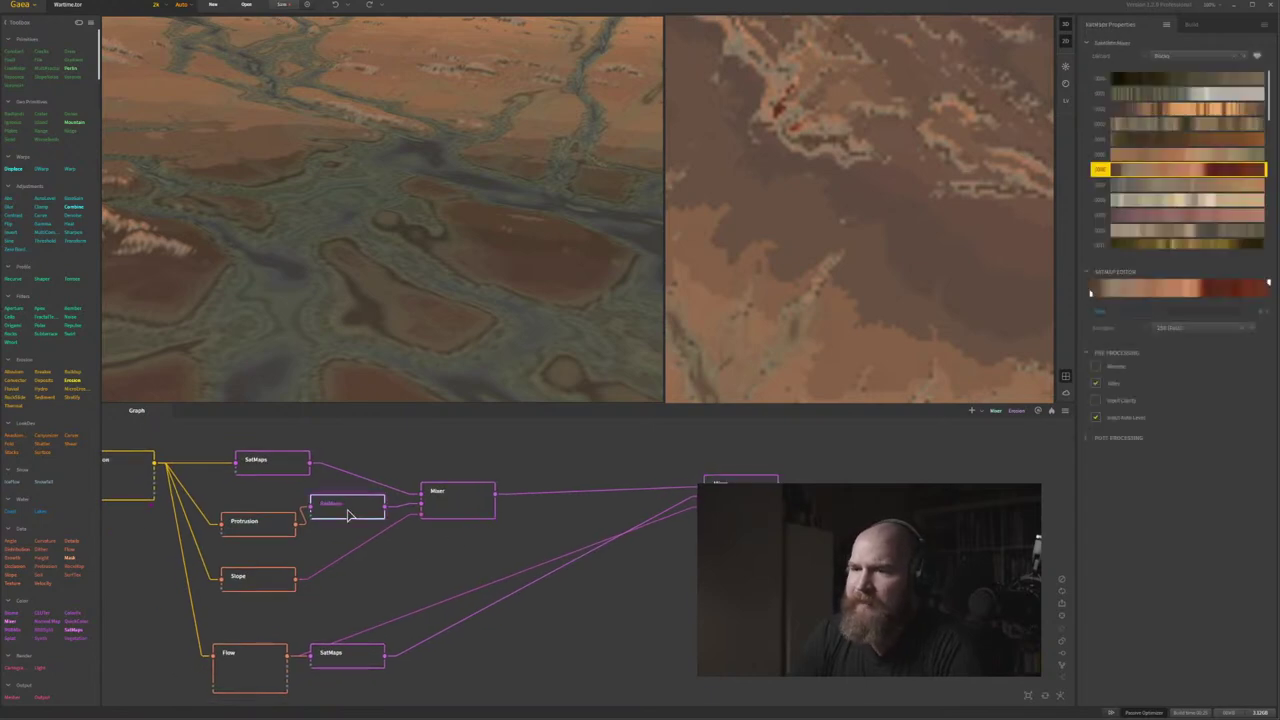
{"action": "left_click", "coordinate": [1083, 443]}
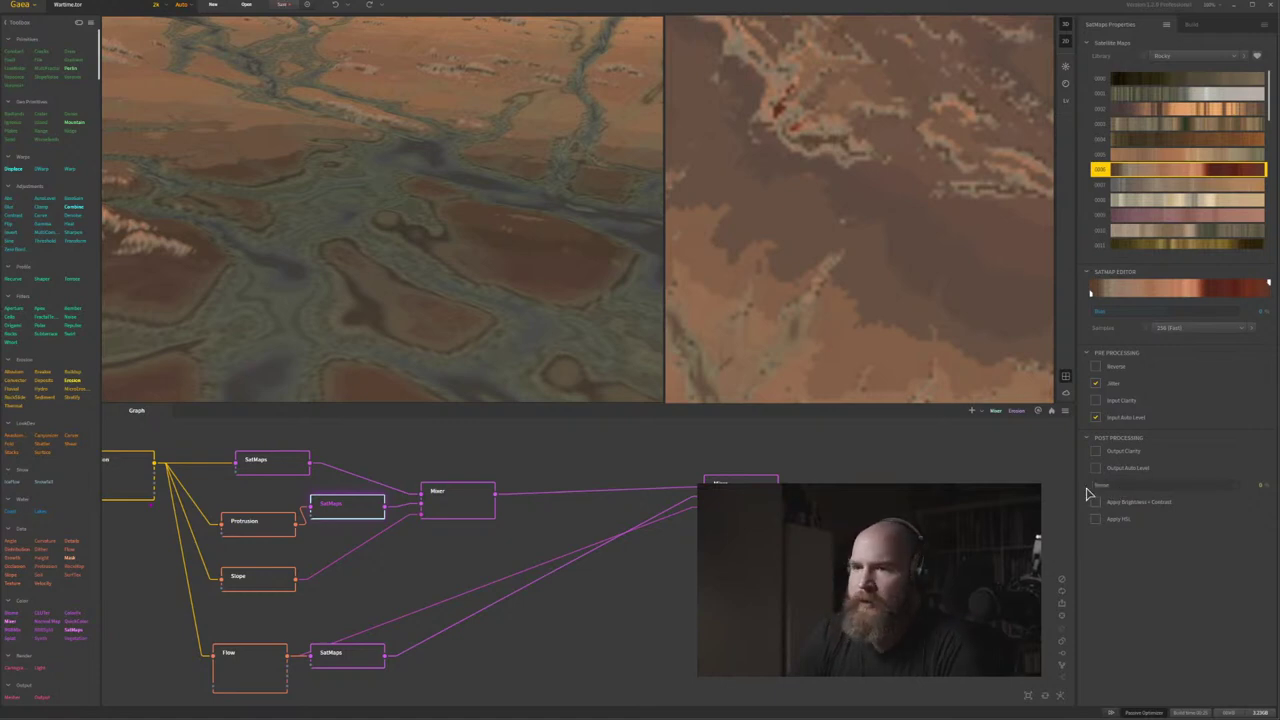
{"action": "left_click", "coordinate": [347, 509]}
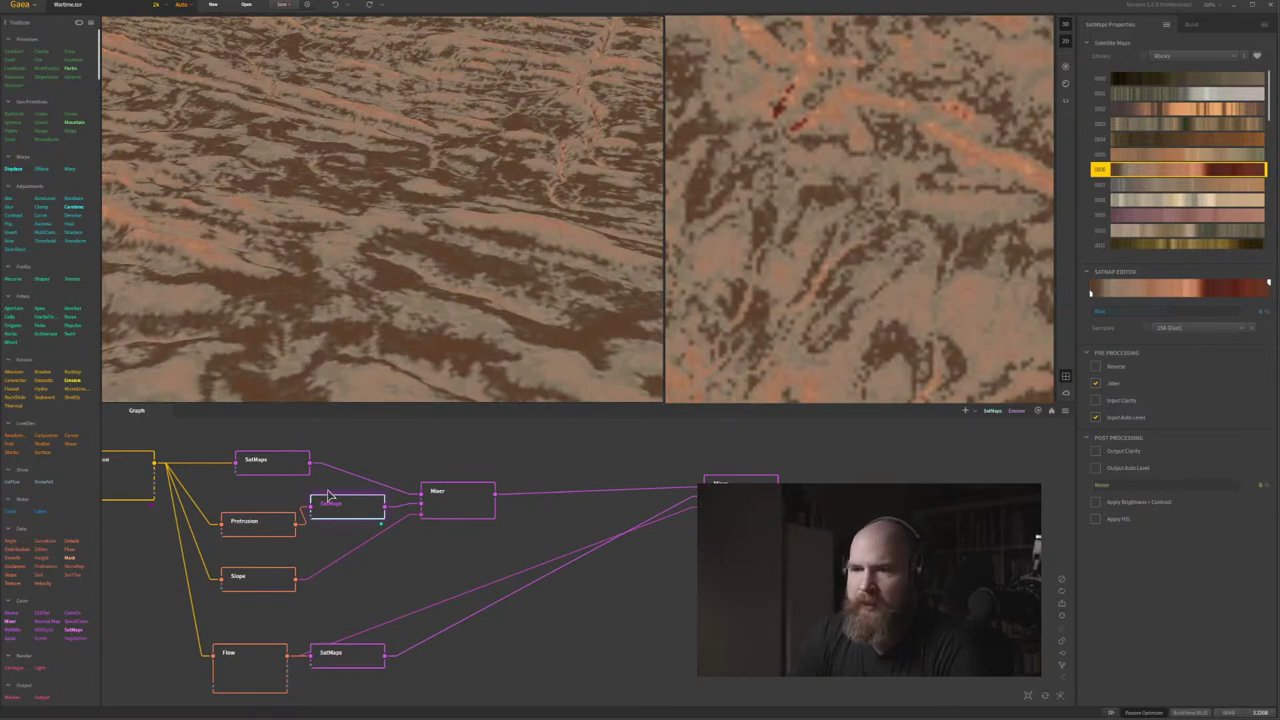
Preview the base SatMaps coloring and set its post-processing Noise to 1%.
{"action": "left_click", "coordinate": [262, 466]}
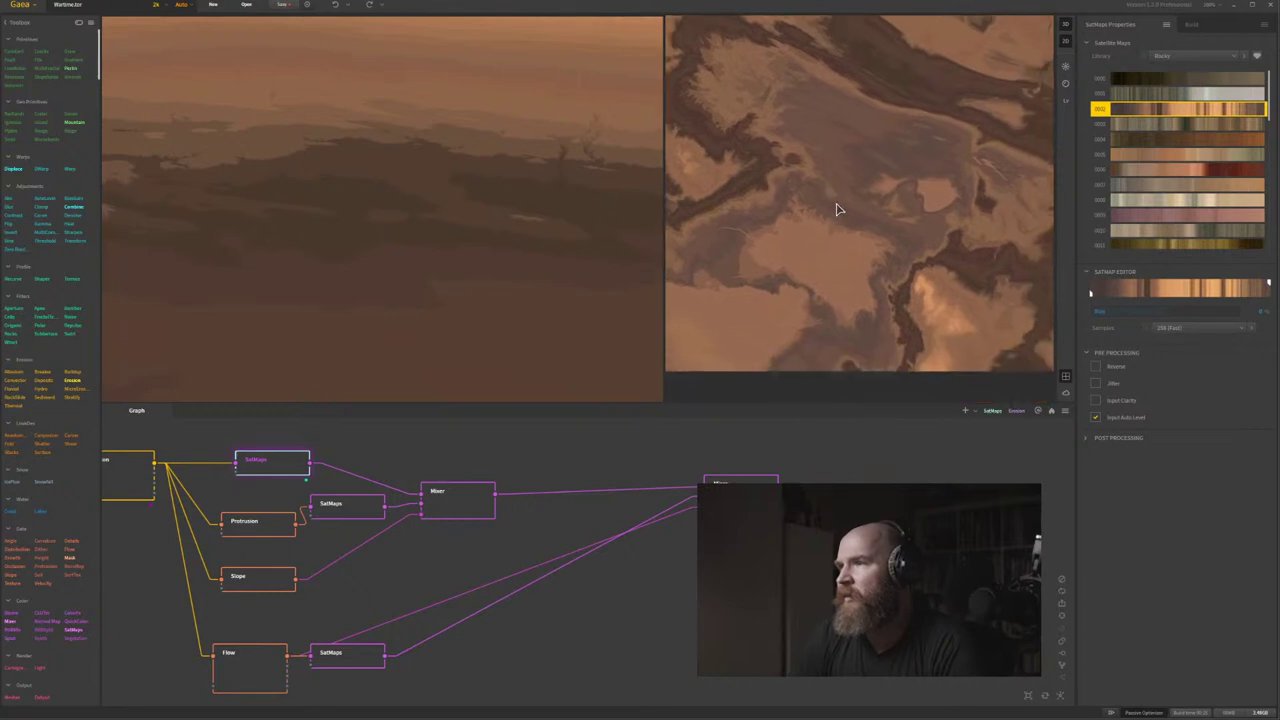
{"action": "scroll", "coordinate": [838, 209], "scroll_direction": "up", "scroll_amount": 5}
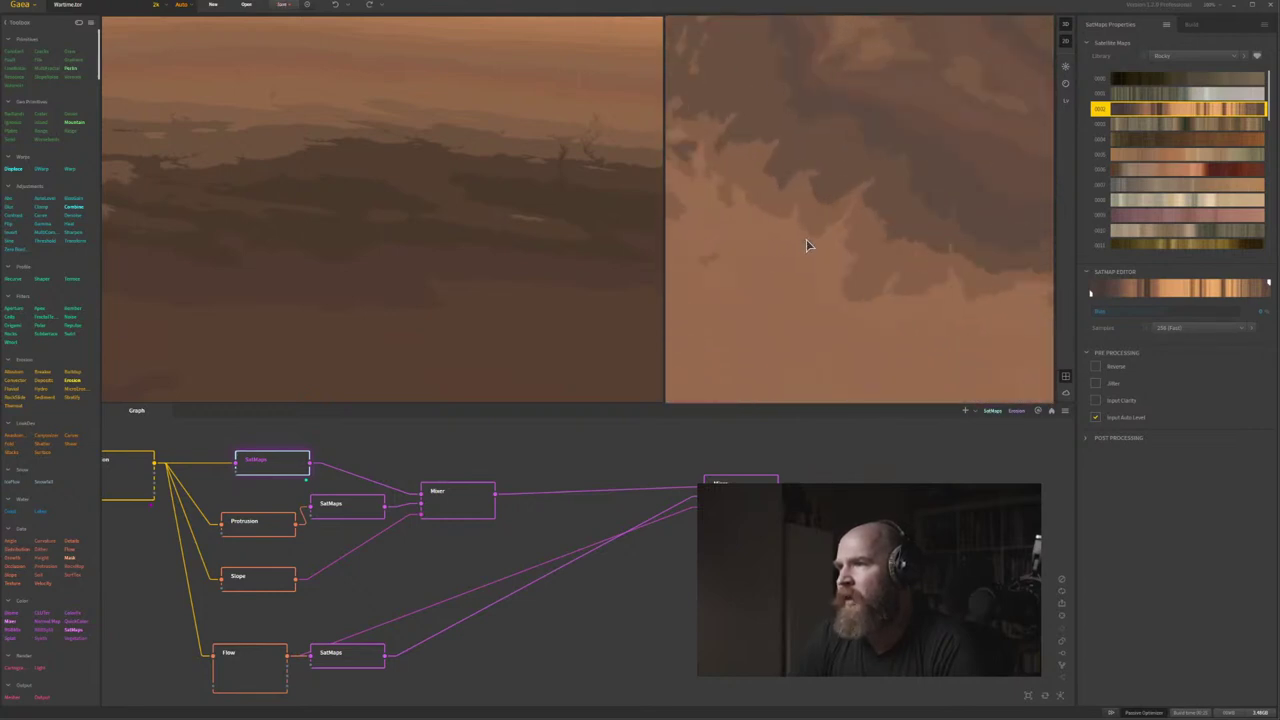
{"action": "left_click", "coordinate": [1089, 437]}
{"action": "right_click", "coordinate": [1130, 488]}
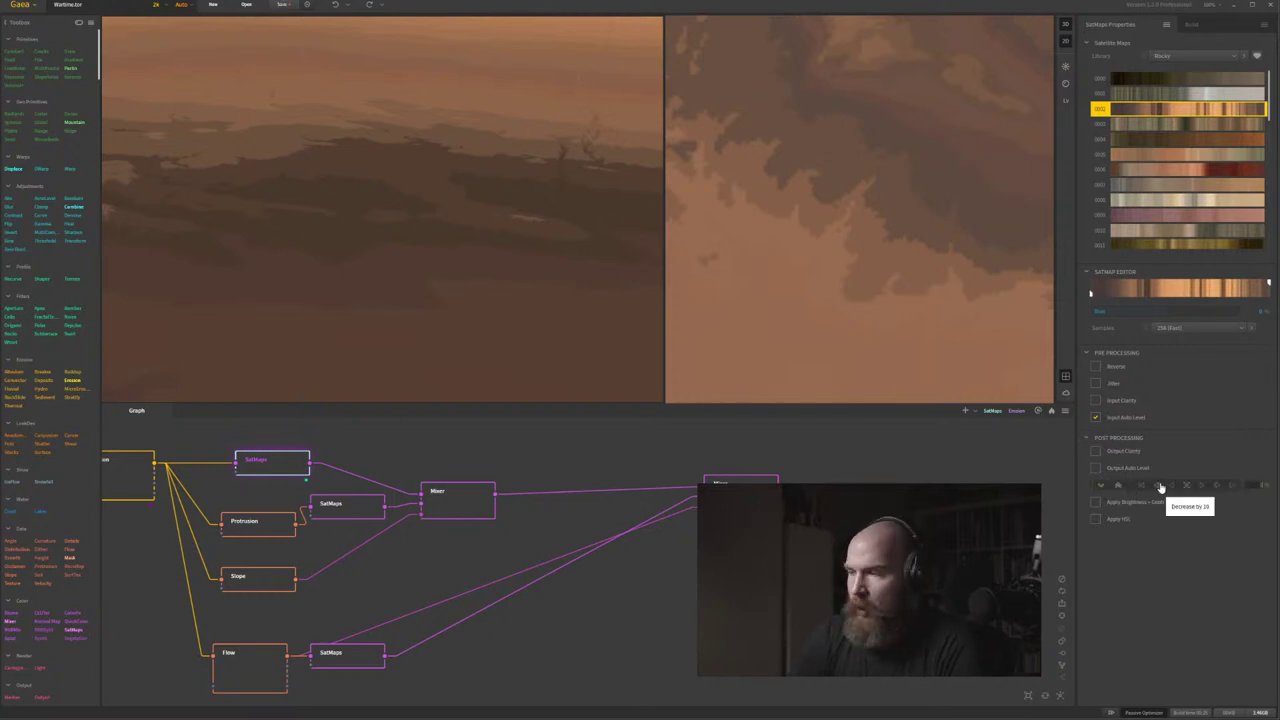
{"action": "left_click", "coordinate": [1160, 487]}
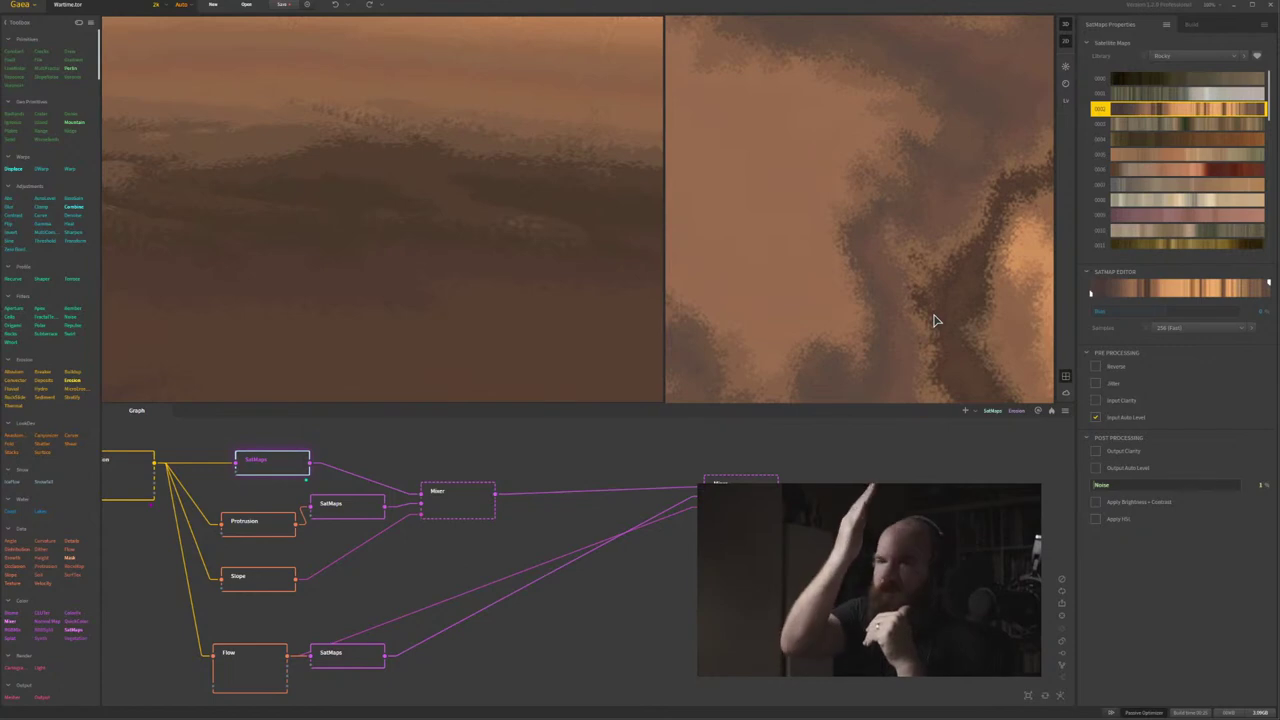
Try Output Clarity on the base SatMaps coloring.
{"action": "middle_click_drag", "start_coordinate": [507, 543], "coordinate": [536, 553]}
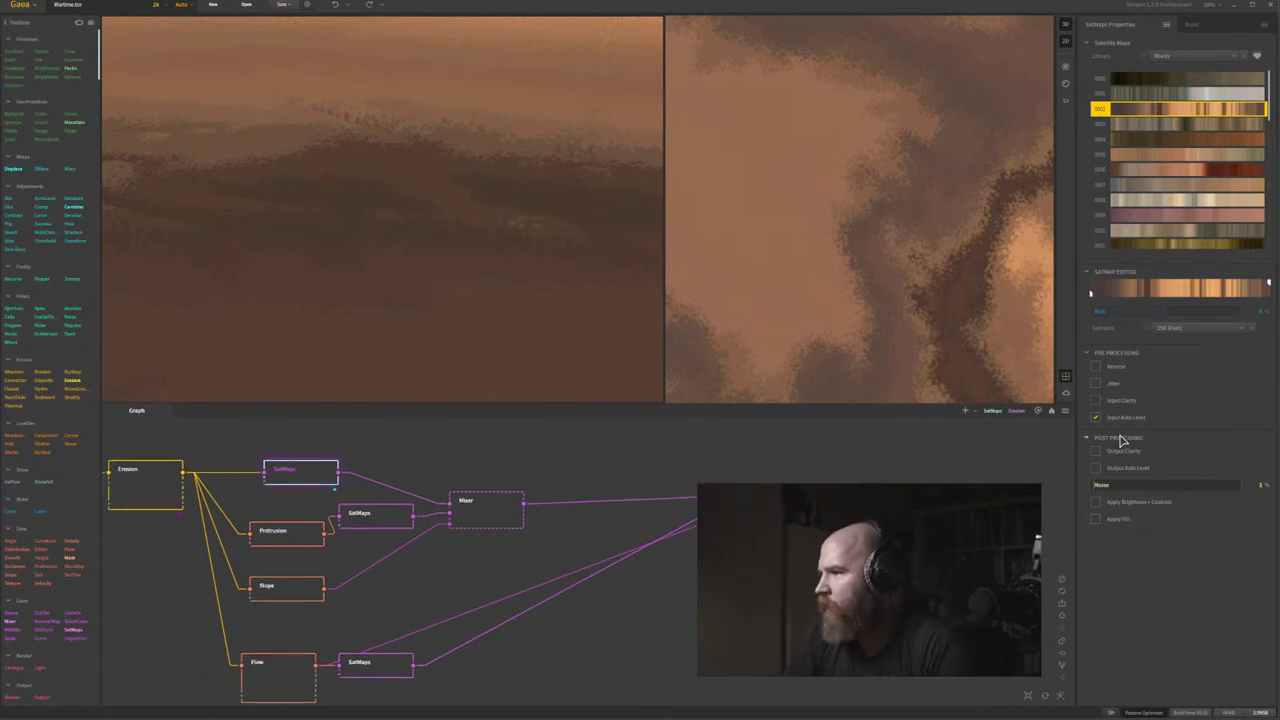
{"action": "left_click", "coordinate": [1096, 451]}
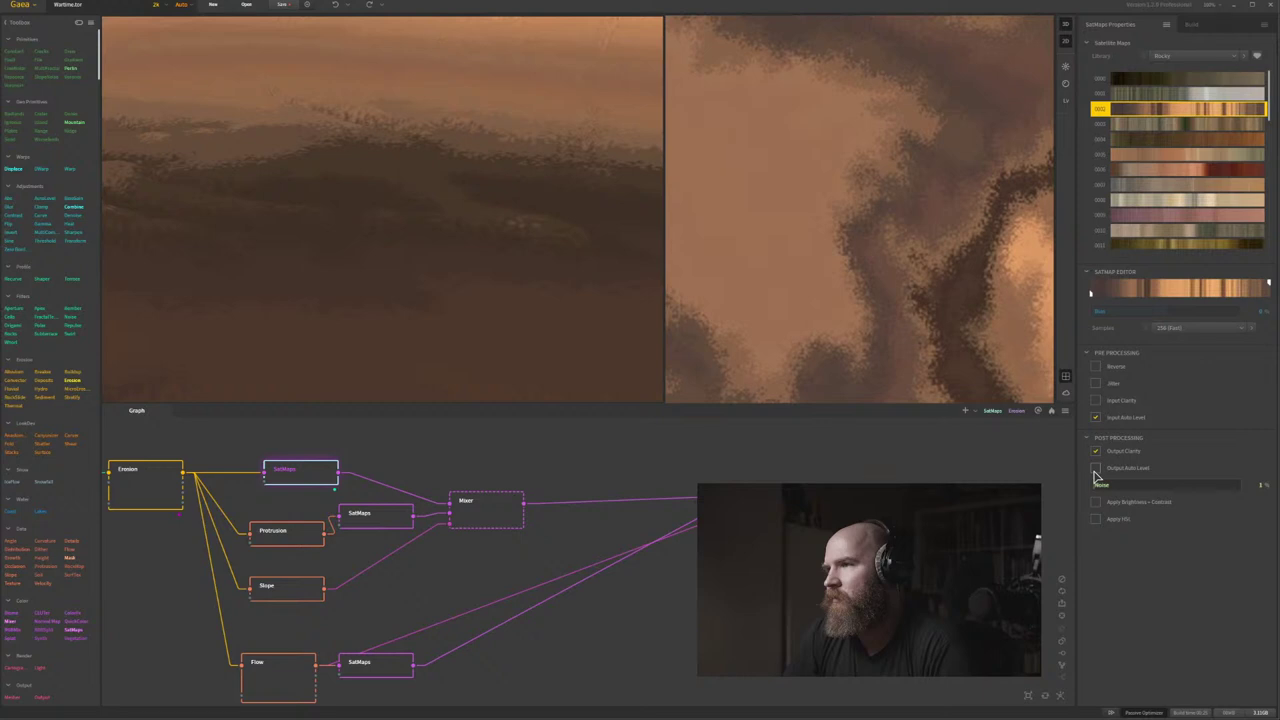
{"action": "left_click", "coordinate": [1096, 451]}
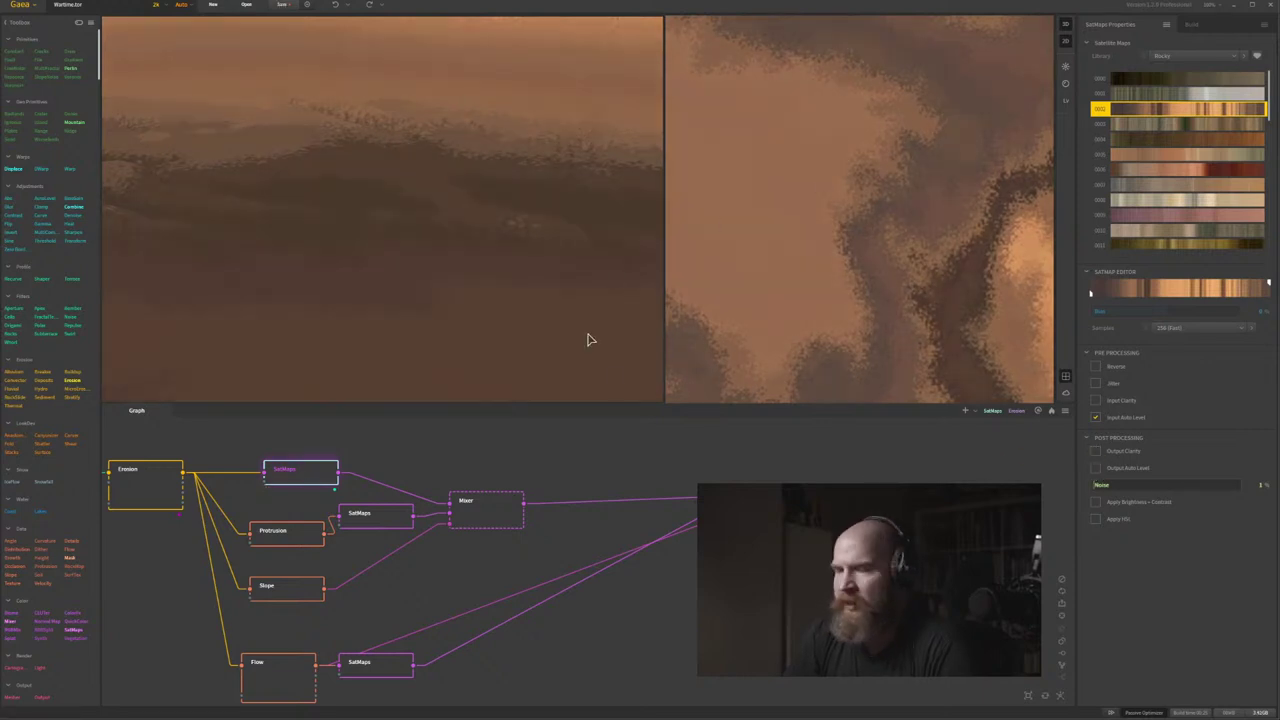
Shift the base SatMaps node slightly toward Erosion and set the Protrusion-driven SatMaps' post-processing Noise to 1%.
{"action": "middle_click_drag", "start_coordinate": [467, 511], "coordinate": [427, 533]}
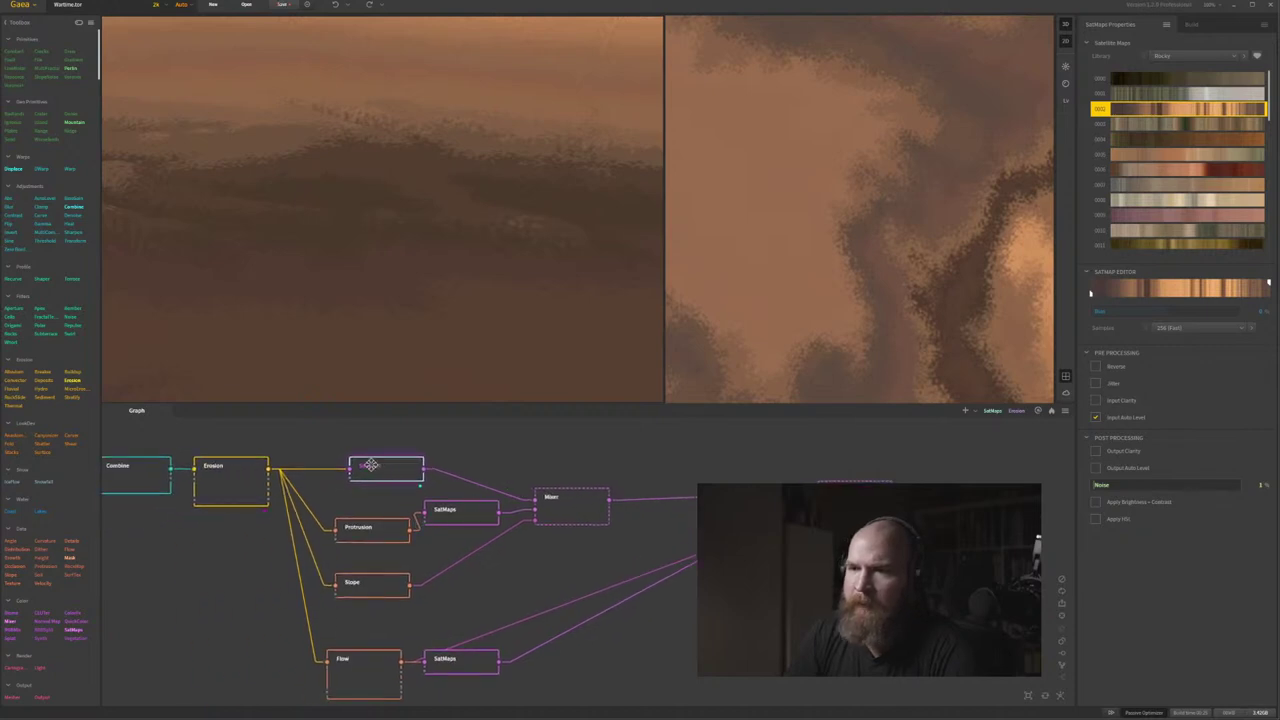
{"action": "left_click_drag", "start_coordinate": [372, 465], "coordinate": [350, 465]}
{"action": "left_click", "coordinate": [466, 521]}
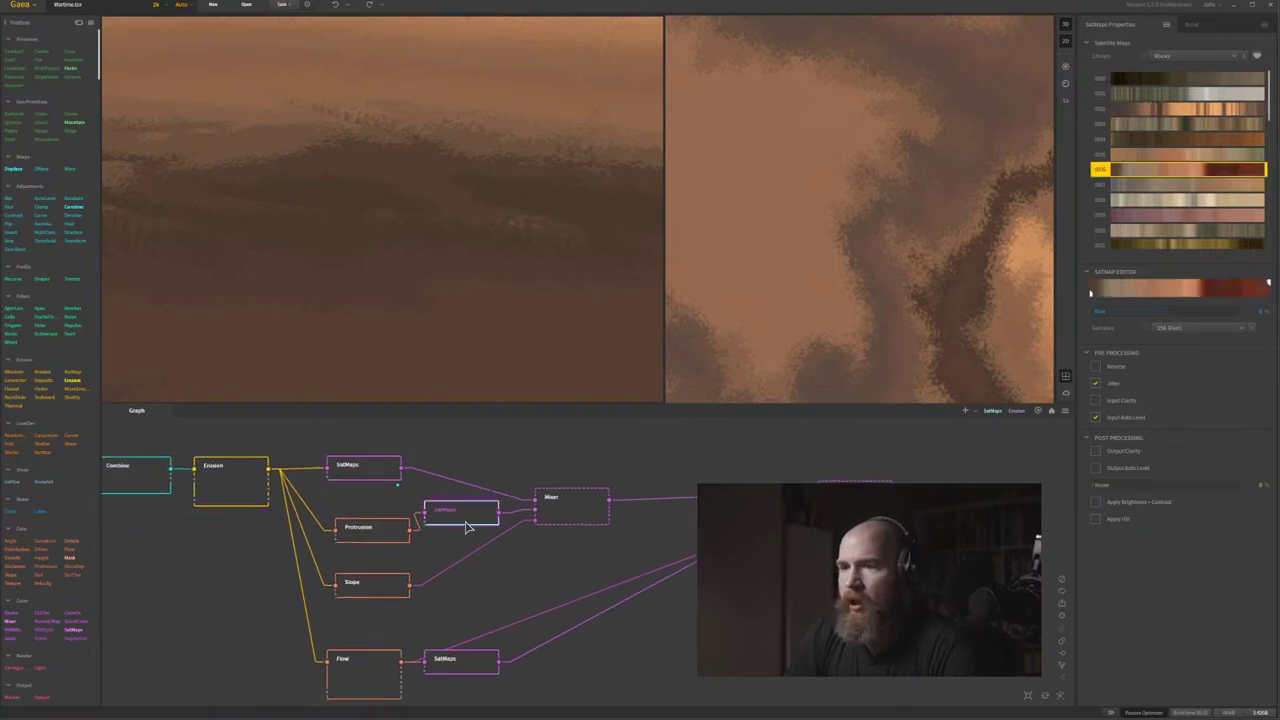
{"action": "middle_click_drag", "start_coordinate": [695, 527], "coordinate": [629, 546]}
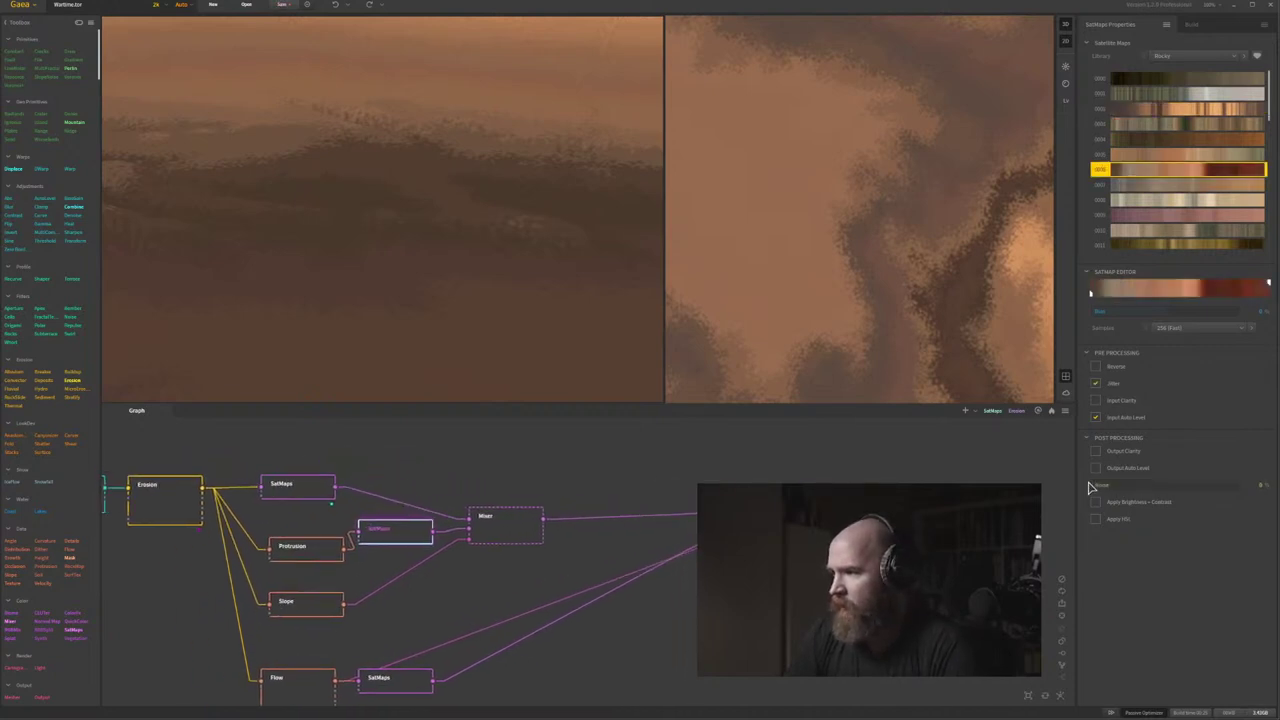
{"action": "mouse_move", "coordinate": [1109, 489]}
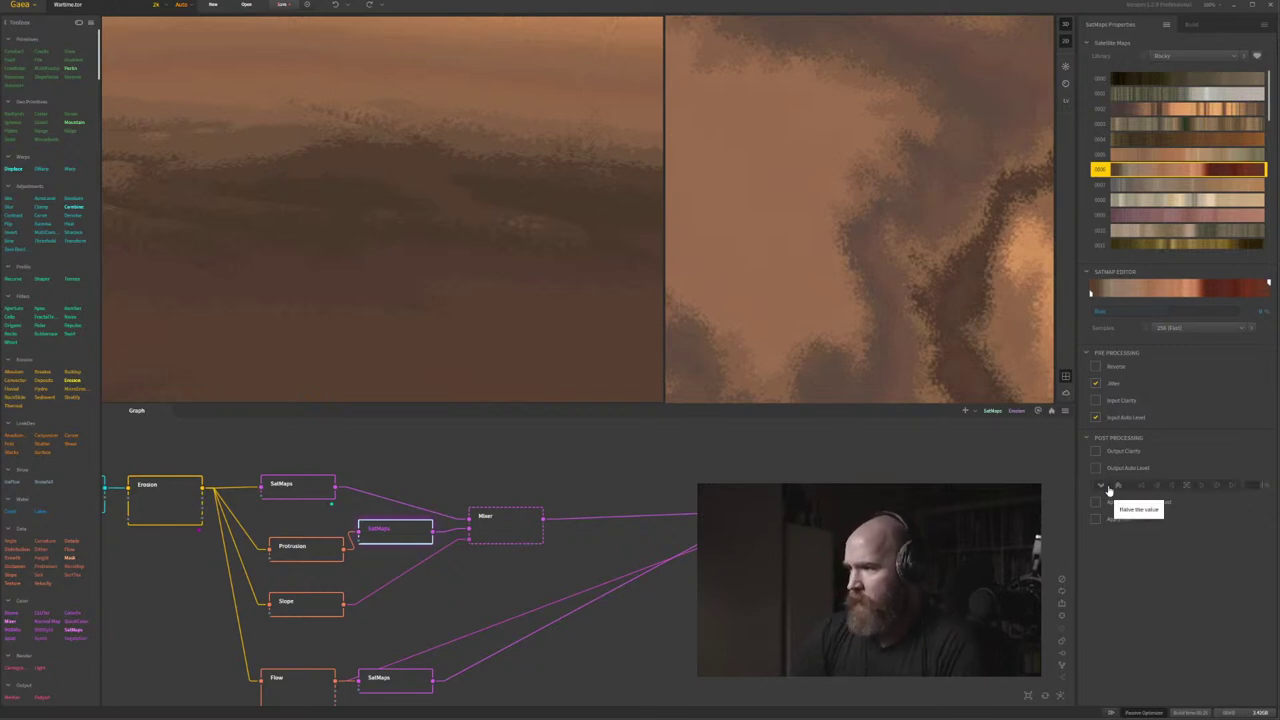
{"action": "middle_click_drag", "start_coordinate": [393, 616], "coordinate": [419, 577]}
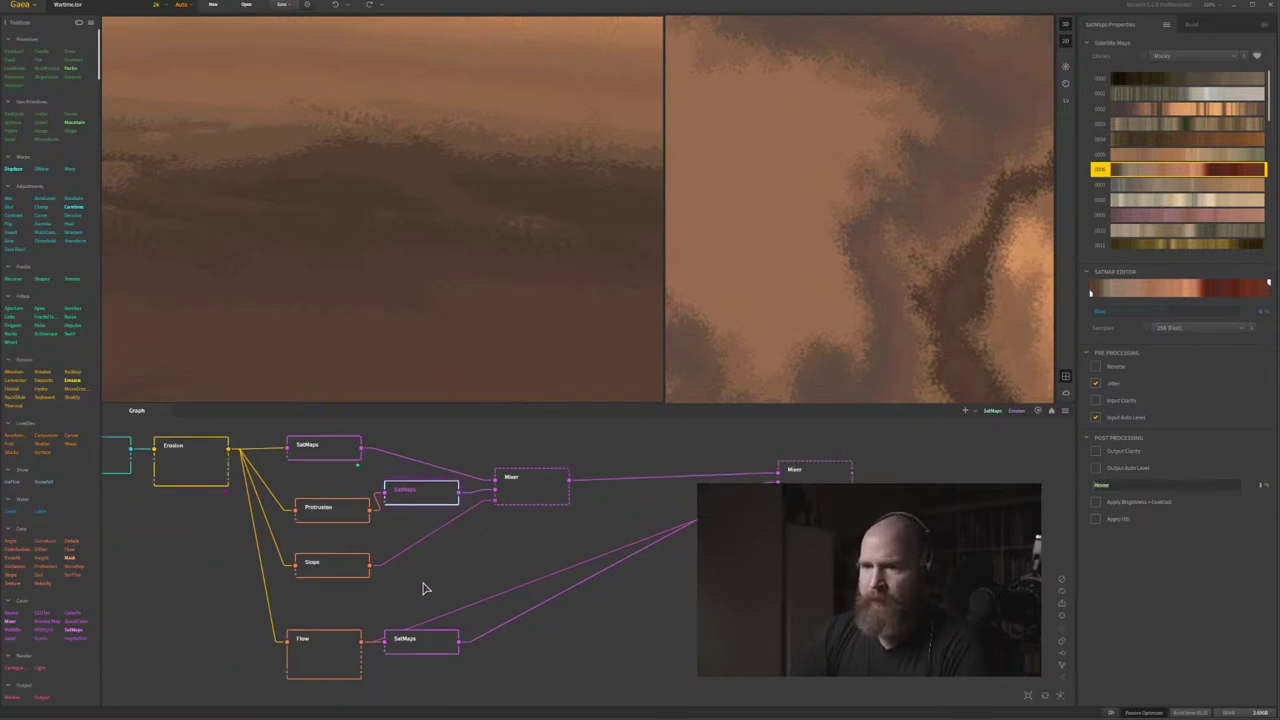
Preview the Flow-driven SatMaps and set its post-processing Noise to 1%.
{"action": "middle_click_drag", "start_coordinate": [511, 551], "coordinate": [498, 565]}
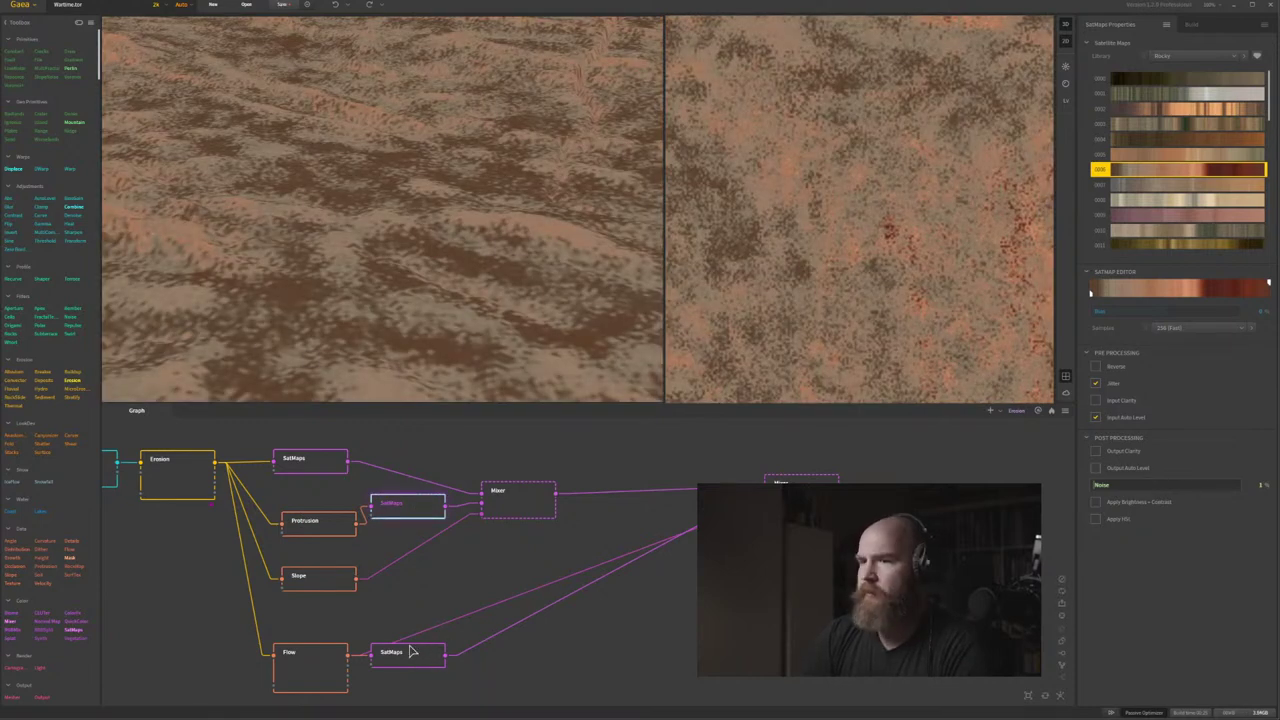
{"action": "left_click", "coordinate": [393, 655]}
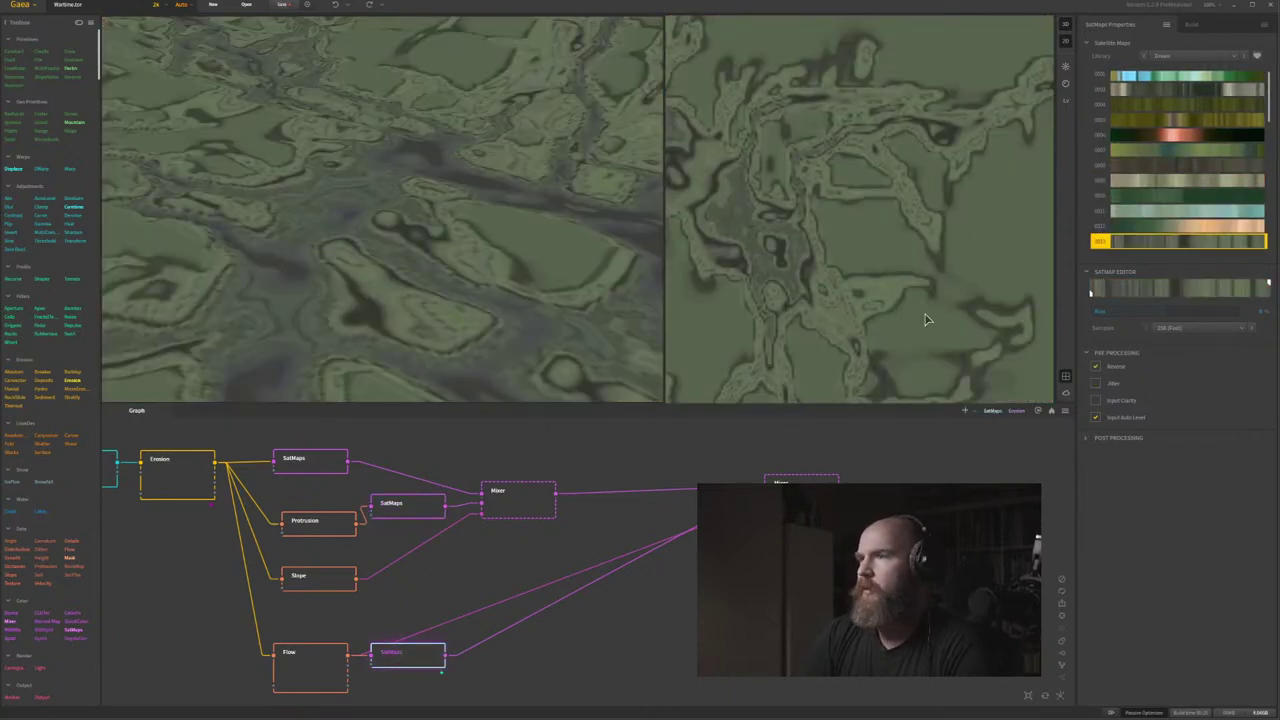
{"action": "left_click", "coordinate": [1087, 442]}
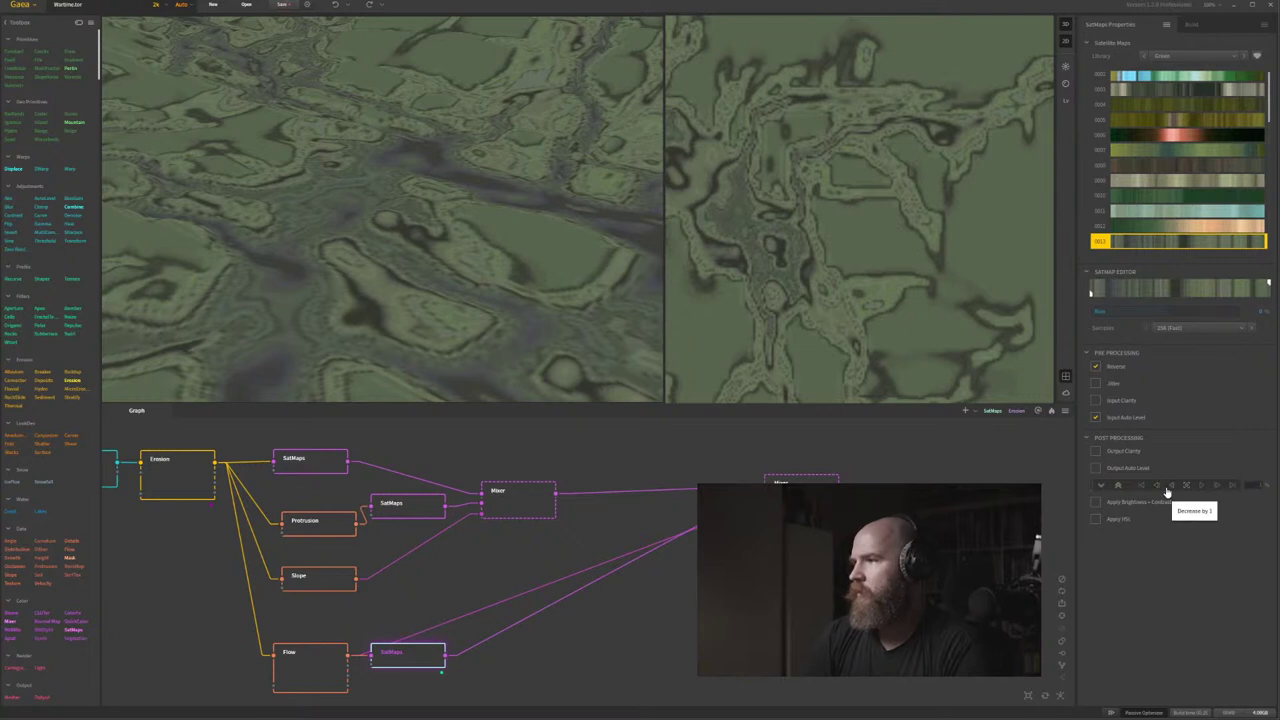
{"action": "left_click", "coordinate": [1169, 486]}
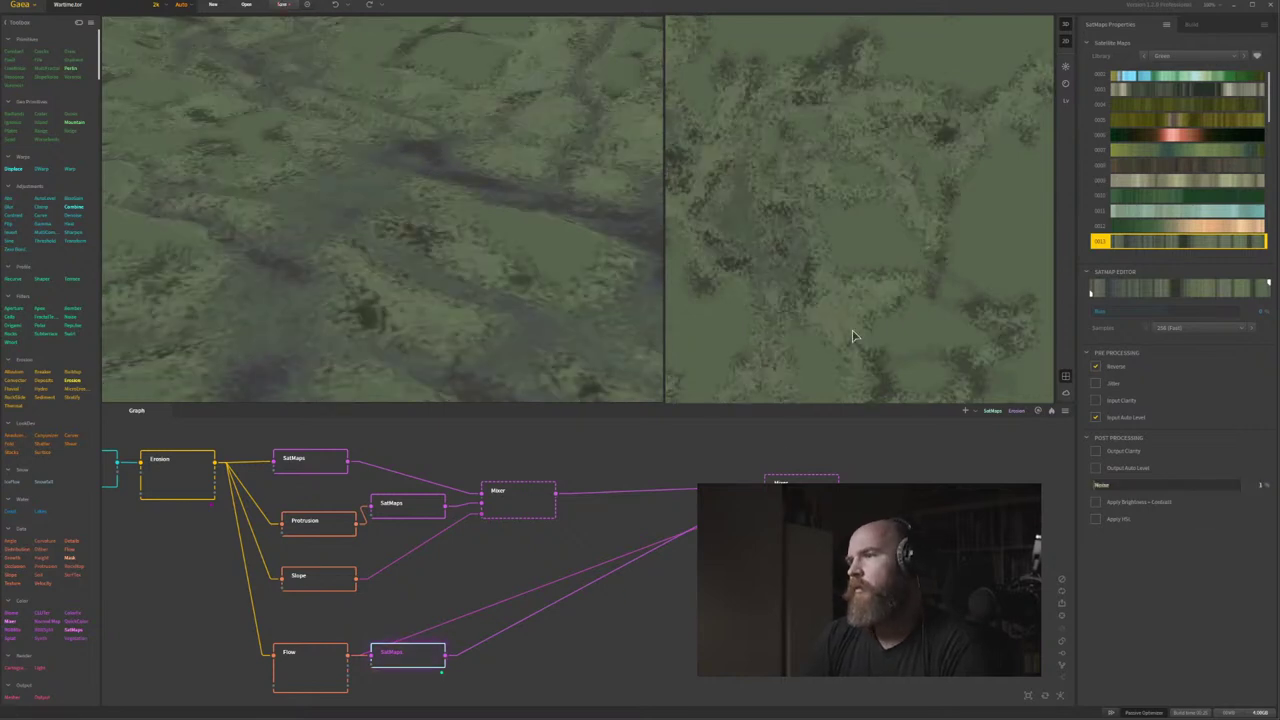
Reposition the final Mixer so it sits roughly level with the first Mixer.
{"action": "middle_click_drag", "start_coordinate": [556, 562], "coordinate": [489, 573]}
{"action": "left_click", "coordinate": [734, 500]}
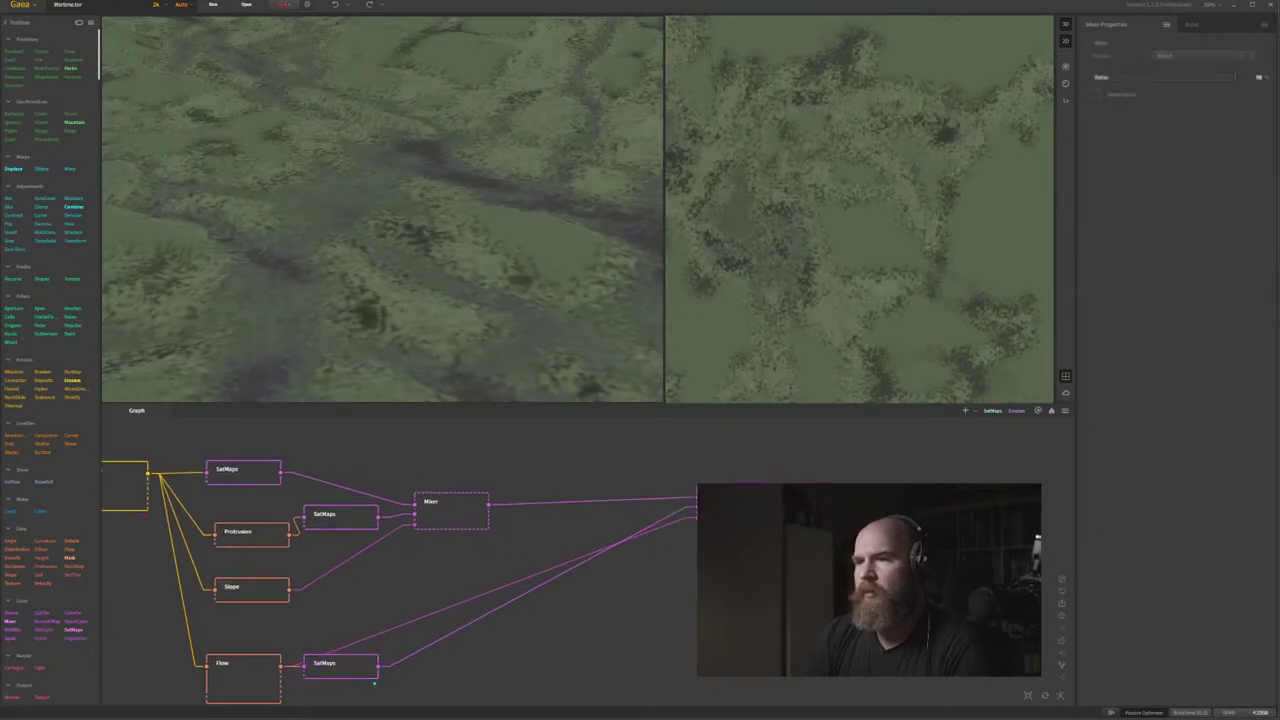
{"action": "left_click_drag", "start_coordinate": [734, 500], "coordinate": [734, 556]}
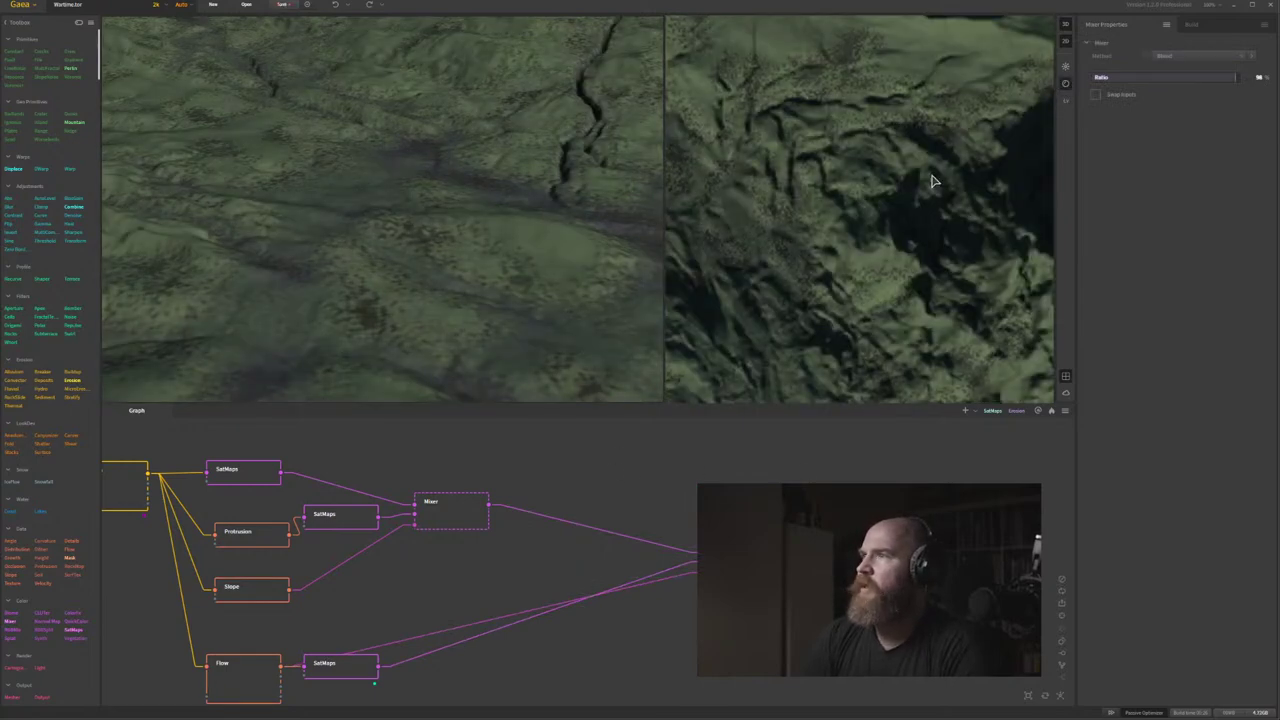
{"action": "scroll", "coordinate": [426, 218], "scroll_direction": "down", "scroll_amount": 8}
{"action": "left_click_drag", "start_coordinate": [426, 222], "coordinate": [522, 219]}
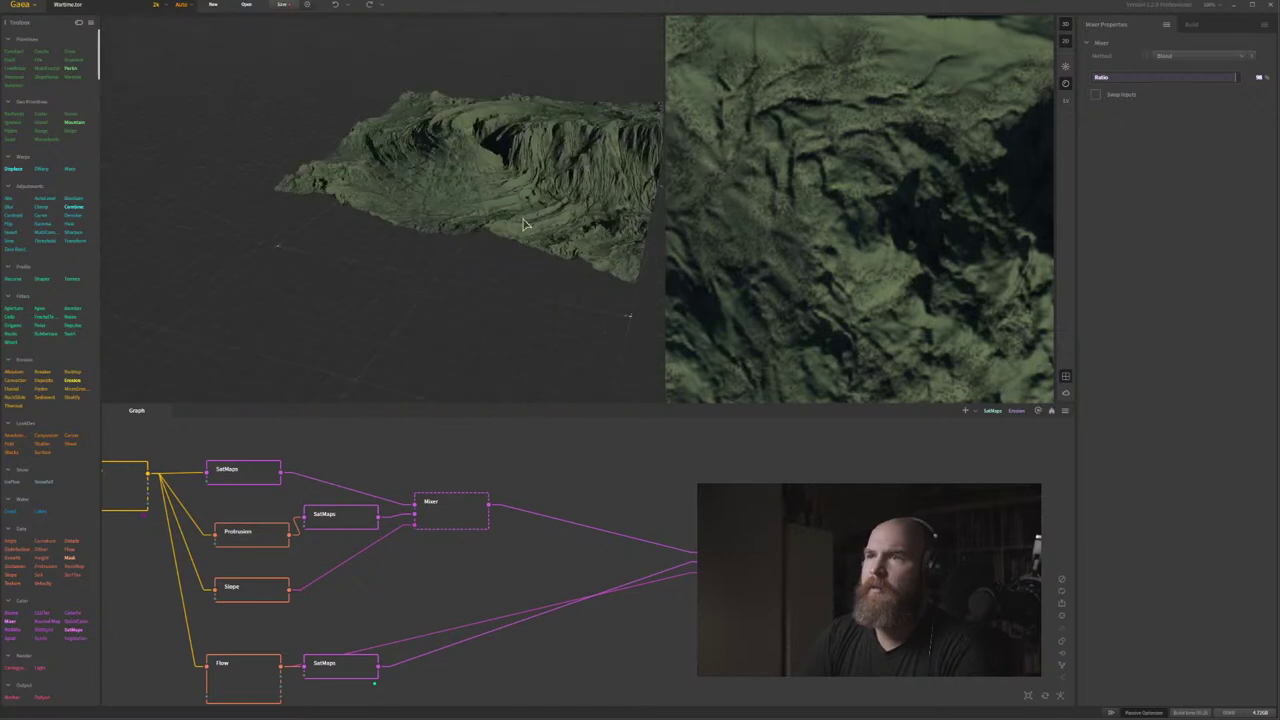
{"action": "middle_click_drag", "start_coordinate": [645, 535], "coordinate": [531, 517]}
{"action": "left_click_drag", "start_coordinate": [617, 526], "coordinate": [589, 471]}
{"action": "left_click", "coordinate": [484, 449]}
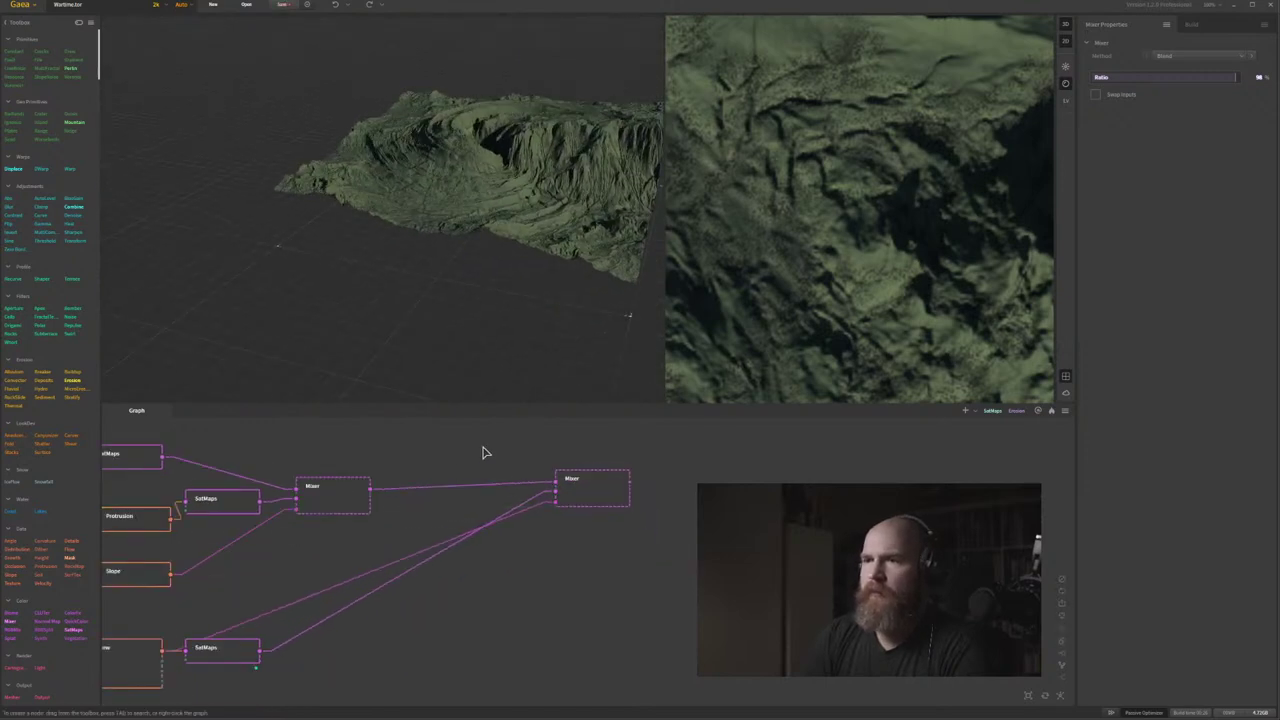
{"action": "middle_click_drag", "start_coordinate": [484, 449], "coordinate": [528, 501]}
Inspect the Flow-driven SatMaps coloring up close on the eroded folds and preview the final Mixer.
{"action": "left_click_drag", "start_coordinate": [476, 272], "coordinate": [448, 311]}
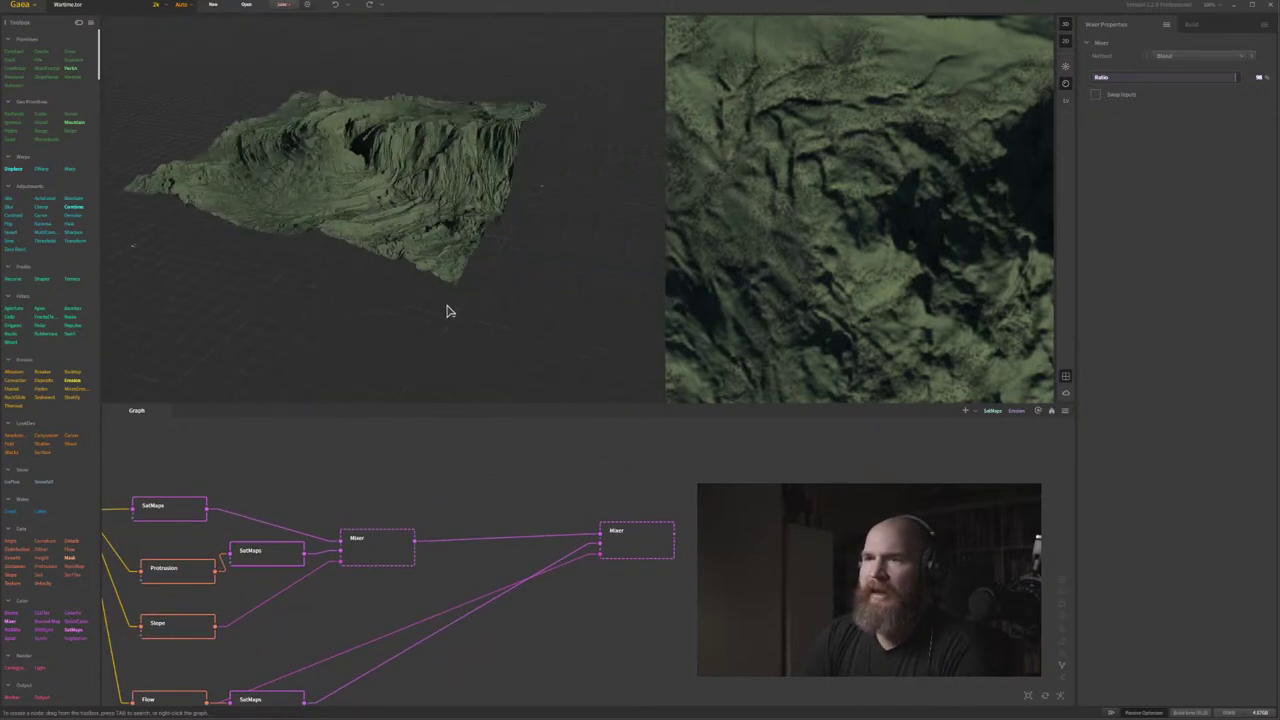
{"action": "left_click_drag", "start_coordinate": [390, 257], "coordinate": [358, 230]}
{"action": "scroll", "coordinate": [358, 230], "scroll_direction": "up", "scroll_amount": 3}
{"action": "scroll", "coordinate": [360, 230], "scroll_direction": "up", "scroll_amount": 6}
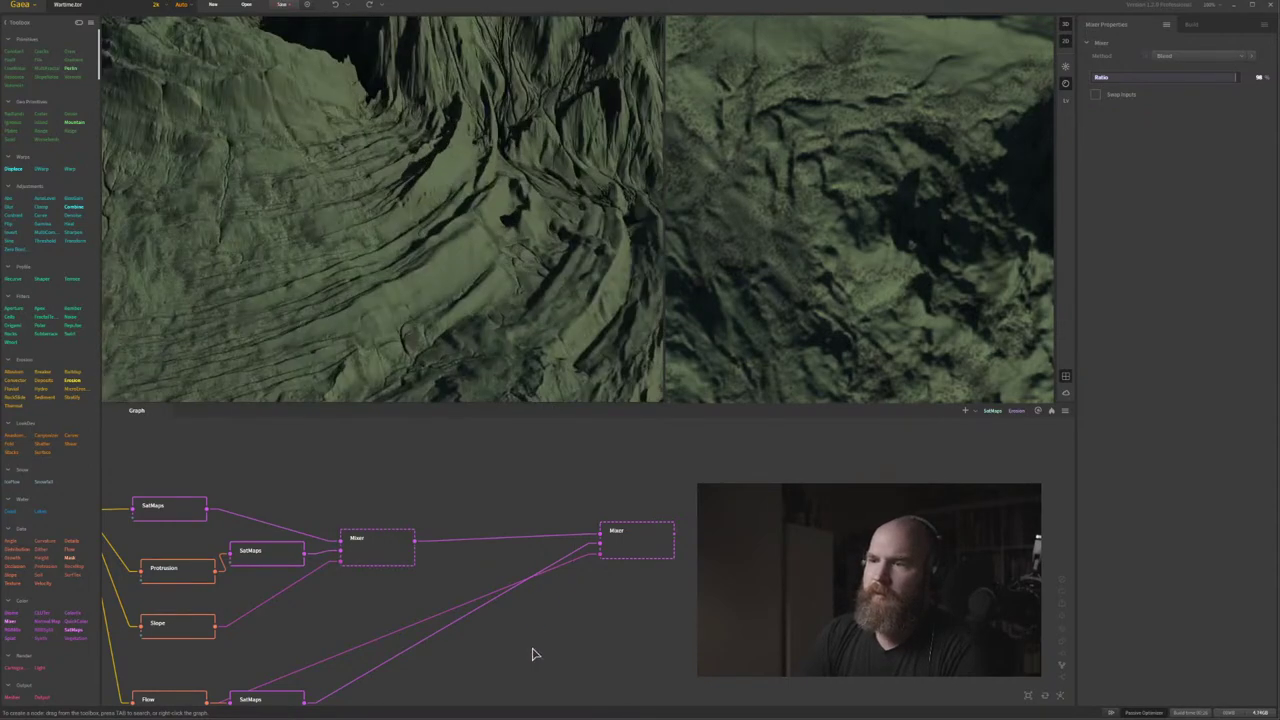
{"action": "middle_click_drag", "start_coordinate": [531, 654], "coordinate": [676, 534]}
{"action": "scroll", "coordinate": [617, 580], "scroll_direction": "down", "scroll_amount": 3}
{"action": "middle_click_drag", "start_coordinate": [617, 580], "coordinate": [547, 638]}
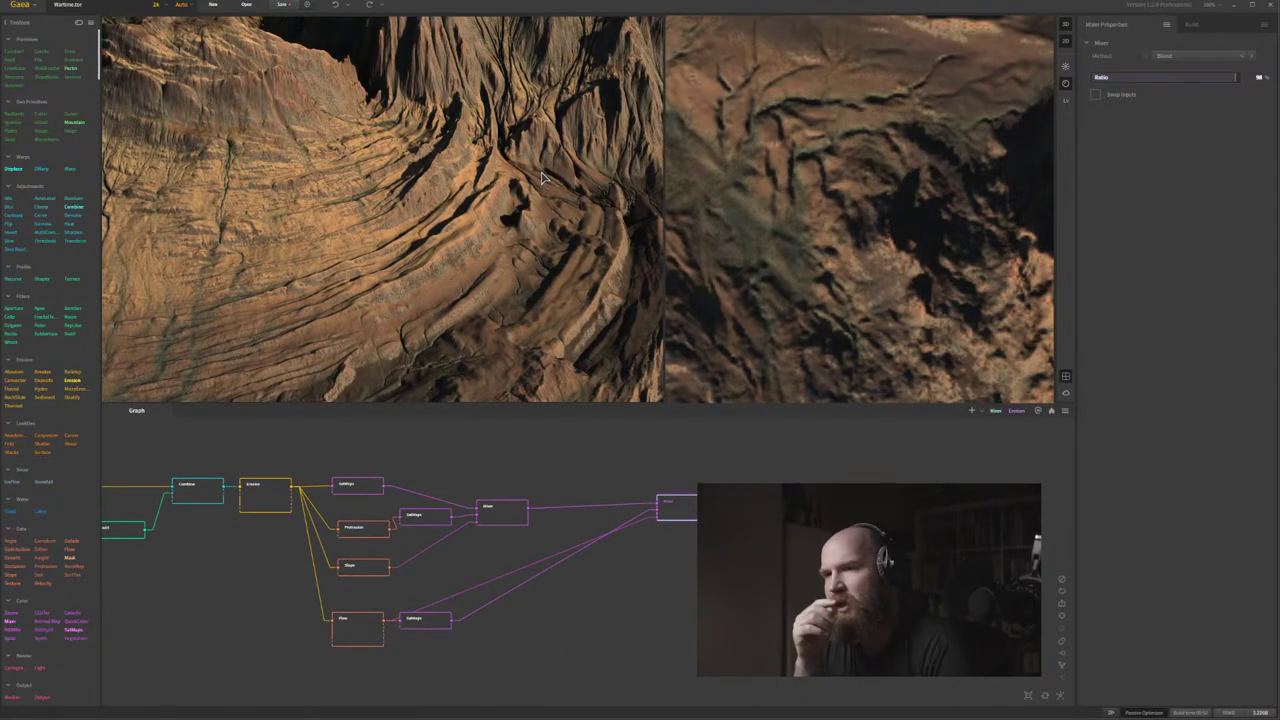
Examine the final Mixer's blended coloring across the basin and close up on the valley floor.
{"action": "scroll", "coordinate": [463, 242], "scroll_direction": "down", "scroll_amount": 5}
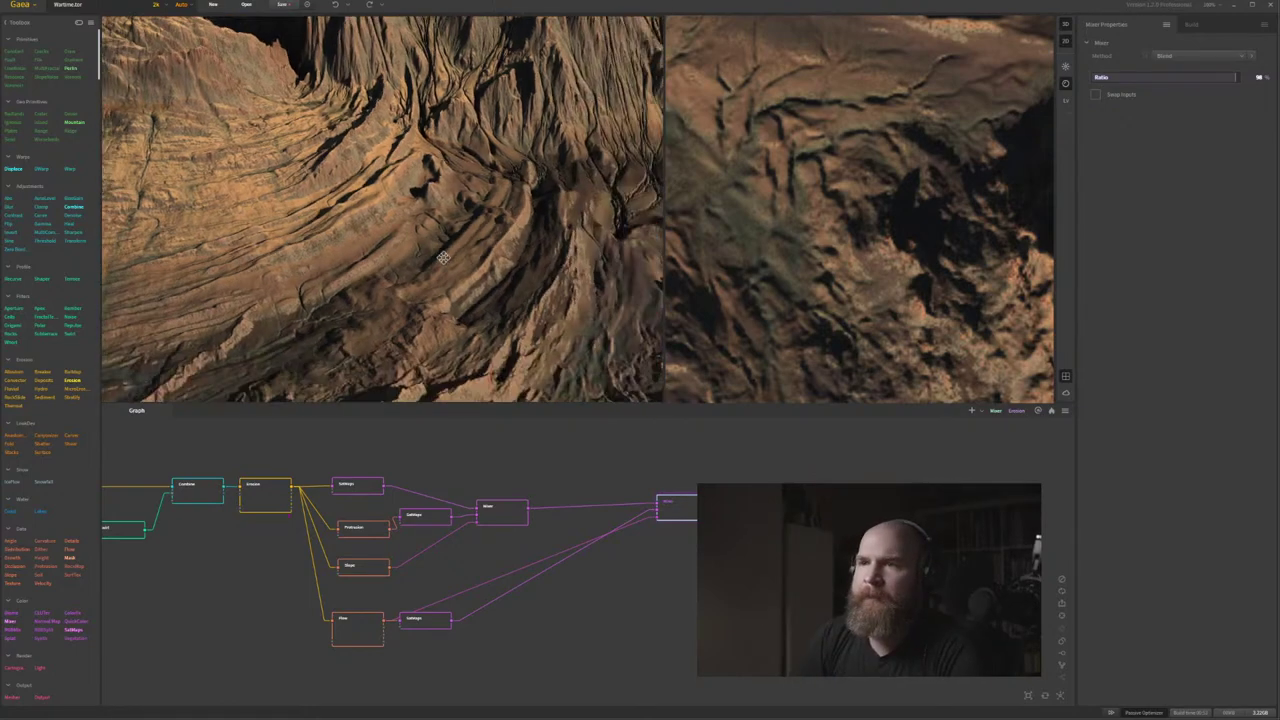
{"action": "left_click_drag", "start_coordinate": [318, 250], "coordinate": [232, 256]}
{"action": "middle_click_drag", "start_coordinate": [180, 225], "coordinate": [247, 249]}
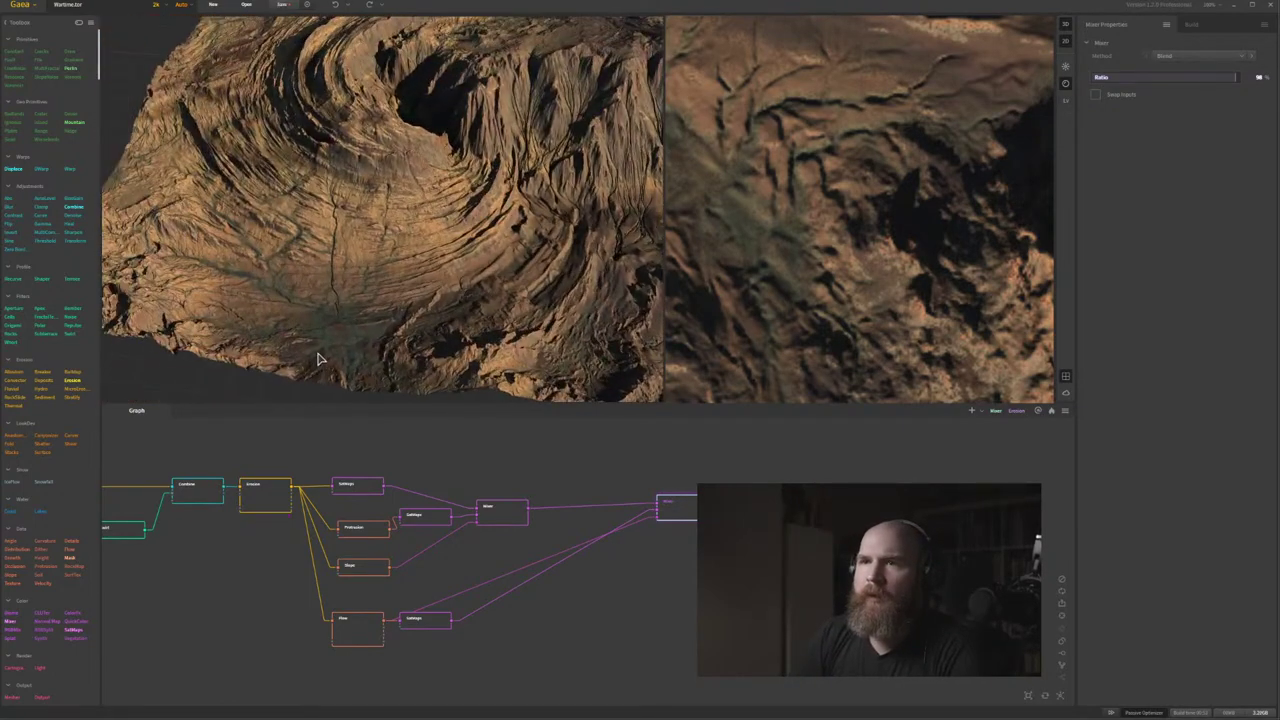
{"action": "scroll", "coordinate": [306, 356], "scroll_direction": "up", "scroll_amount": 5}
{"action": "left_click_drag", "start_coordinate": [305, 357], "coordinate": [259, 267]}
{"action": "scroll", "coordinate": [262, 272], "scroll_direction": "up", "scroll_amount": 3}
{"action": "middle_click_drag", "start_coordinate": [263, 274], "coordinate": [340, 272]}
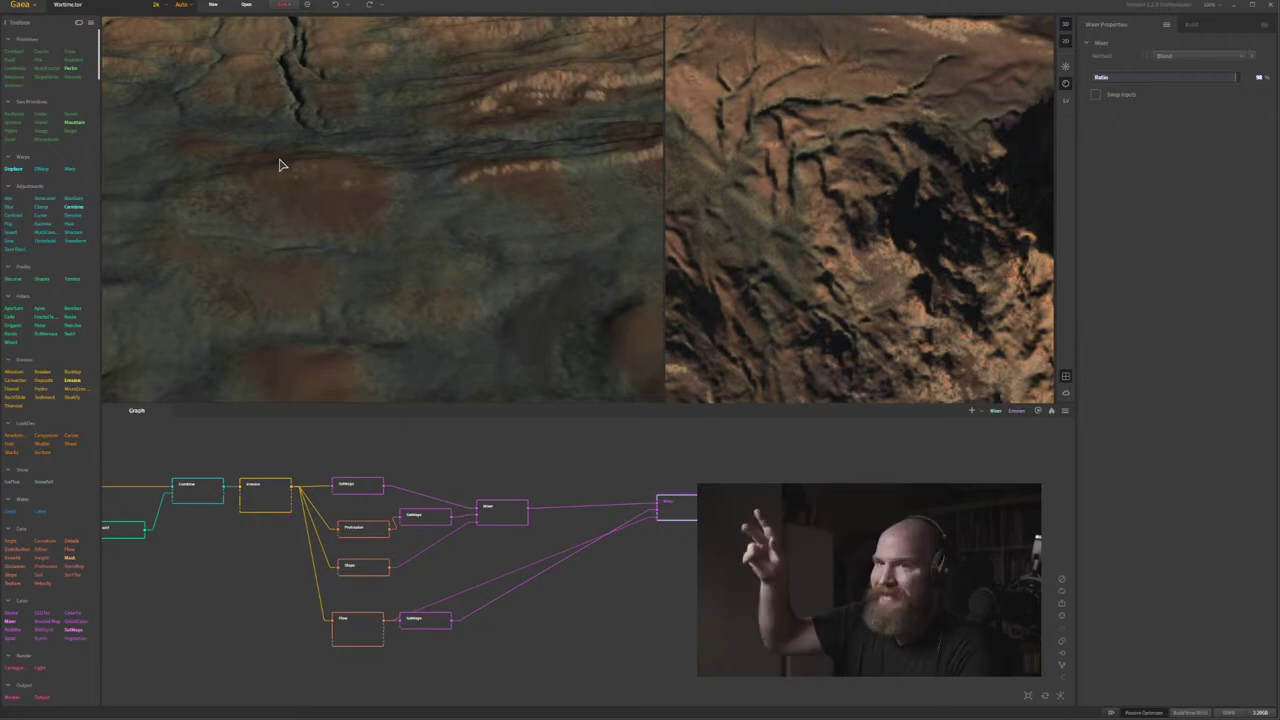
{"action": "left_click_drag", "start_coordinate": [294, 211], "coordinate": [494, 180]}
{"action": "scroll", "coordinate": [494, 175], "scroll_direction": "down", "scroll_amount": 5}
{"action": "left_click_drag", "start_coordinate": [628, 180], "coordinate": [626, 188]}
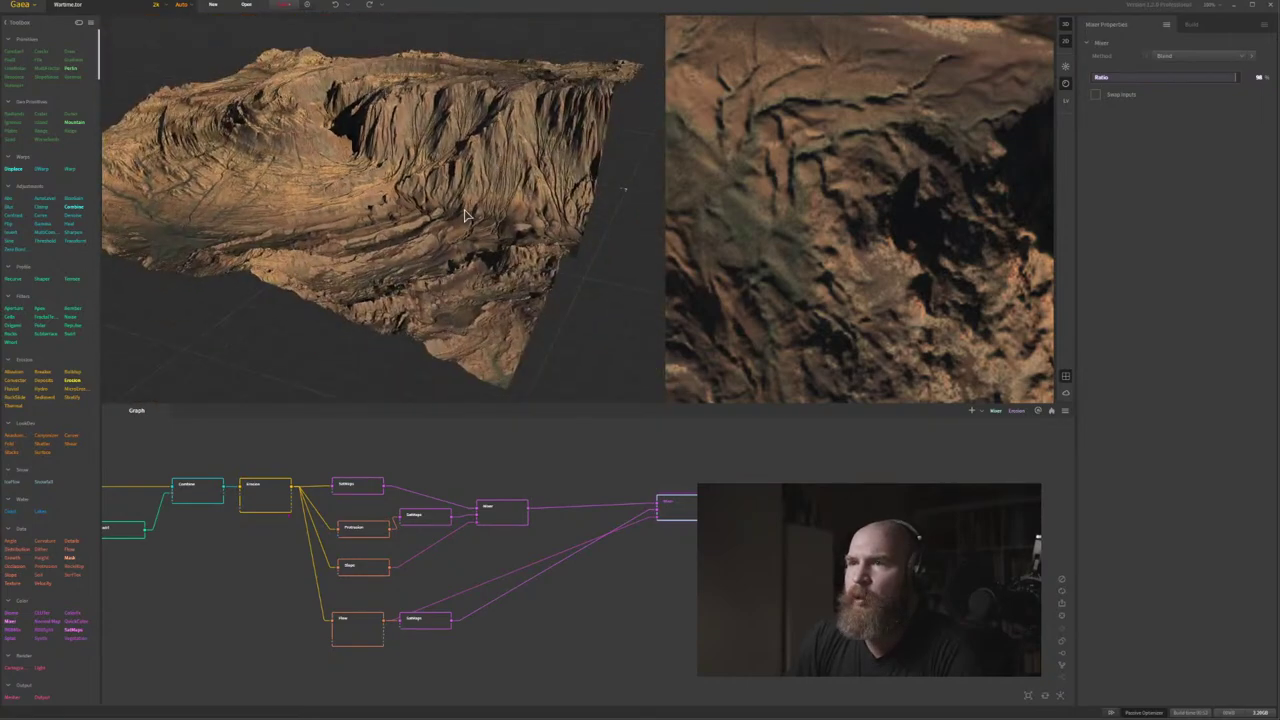
Review the mixed coloring on the whole terrain from several angles, along with the full node graph.
{"action": "scroll", "coordinate": [464, 209], "scroll_direction": "up", "scroll_amount": 5}
{"action": "scroll", "coordinate": [464, 215], "scroll_direction": "down", "scroll_amount": 8}
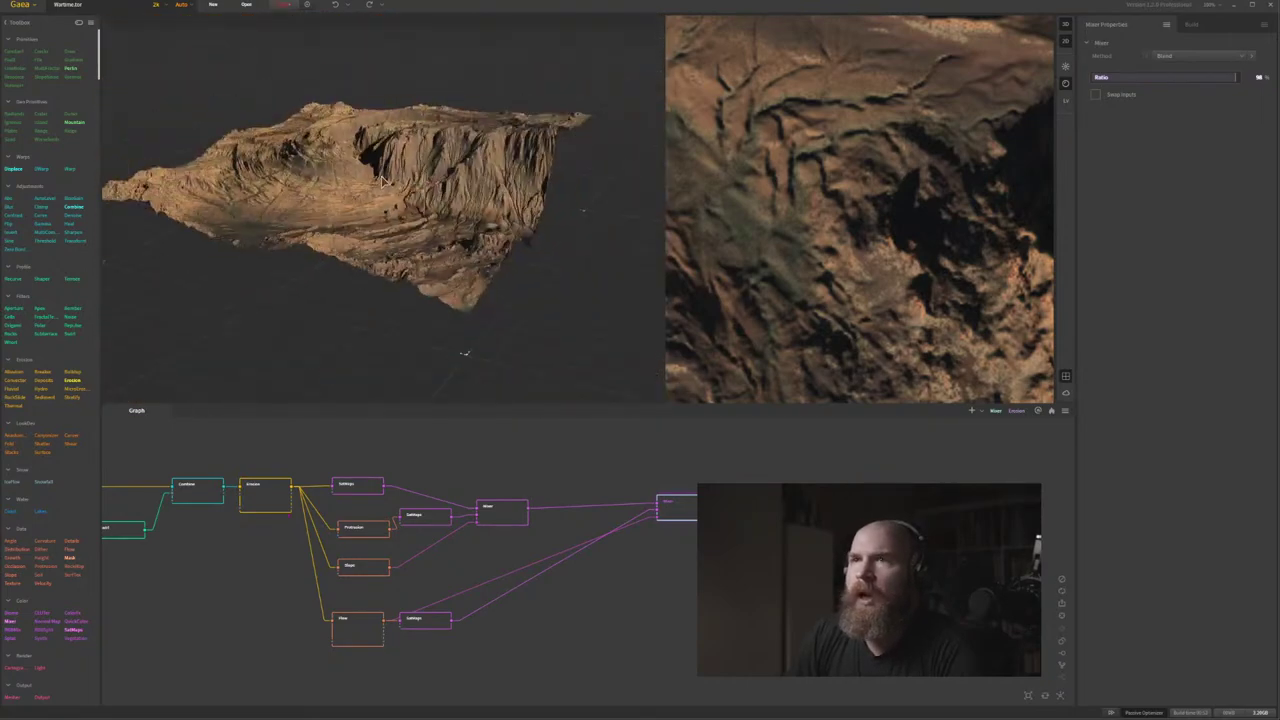
{"action": "left_click_drag", "start_coordinate": [463, 174], "coordinate": [403, 179]}
{"action": "left_click_drag", "start_coordinate": [425, 546], "coordinate": [517, 509]}
{"action": "scroll", "coordinate": [507, 547], "scroll_direction": "up", "scroll_amount": 1}
{"action": "scroll", "coordinate": [517, 547], "scroll_direction": "down", "scroll_amount": 2}
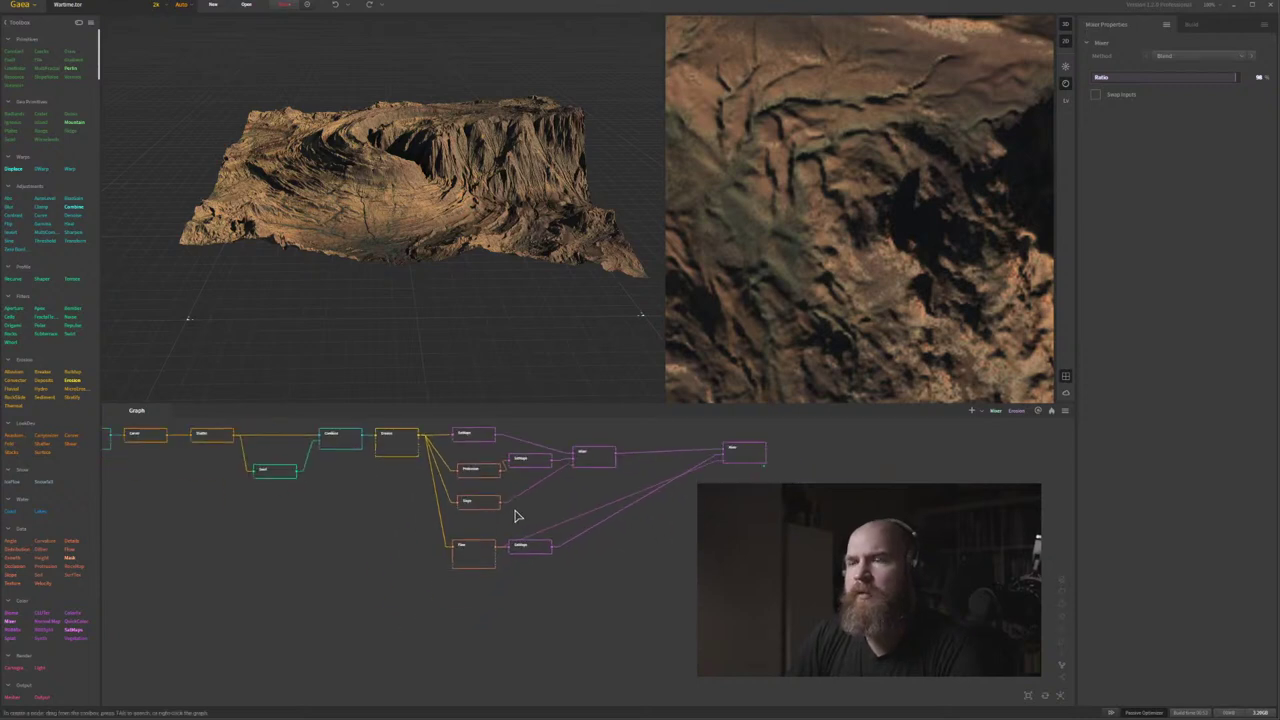
{"action": "middle_click_drag", "start_coordinate": [517, 567], "coordinate": [503, 603]}
{"action": "left_click_drag", "start_coordinate": [479, 196], "coordinate": [449, 163]}
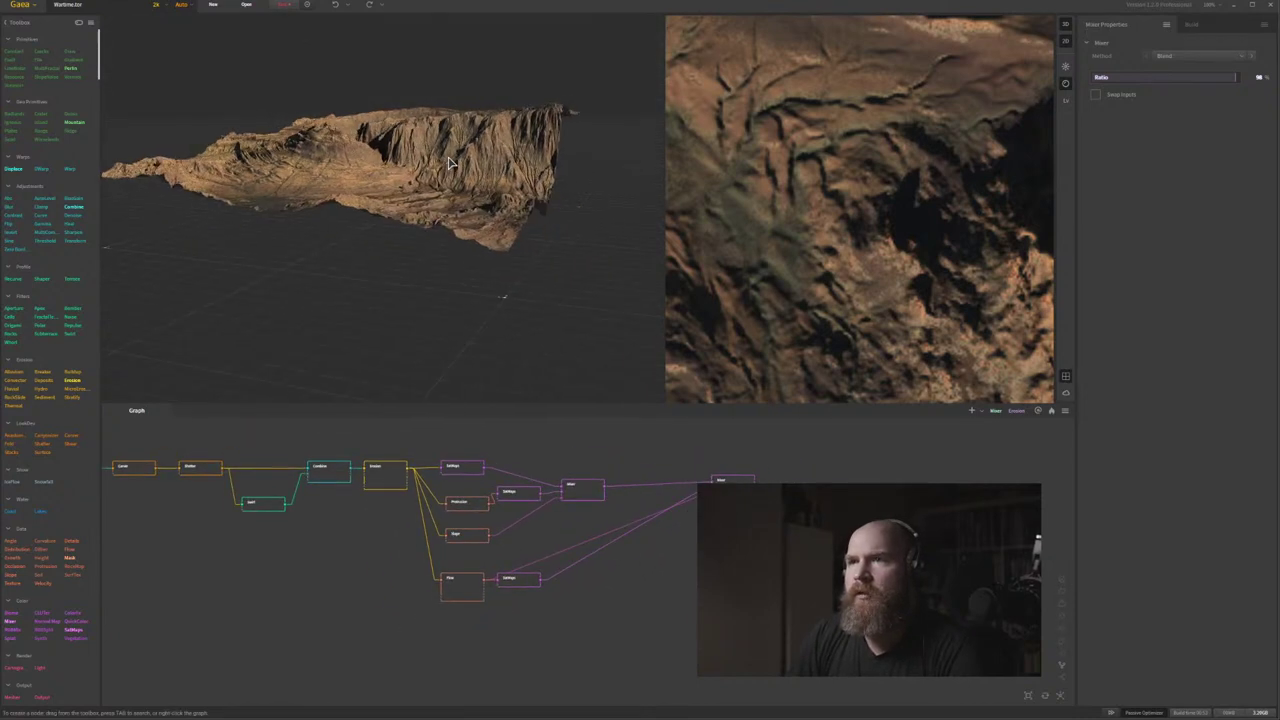
{"action": "middle_click_drag", "start_coordinate": [459, 595], "coordinate": [457, 557]}
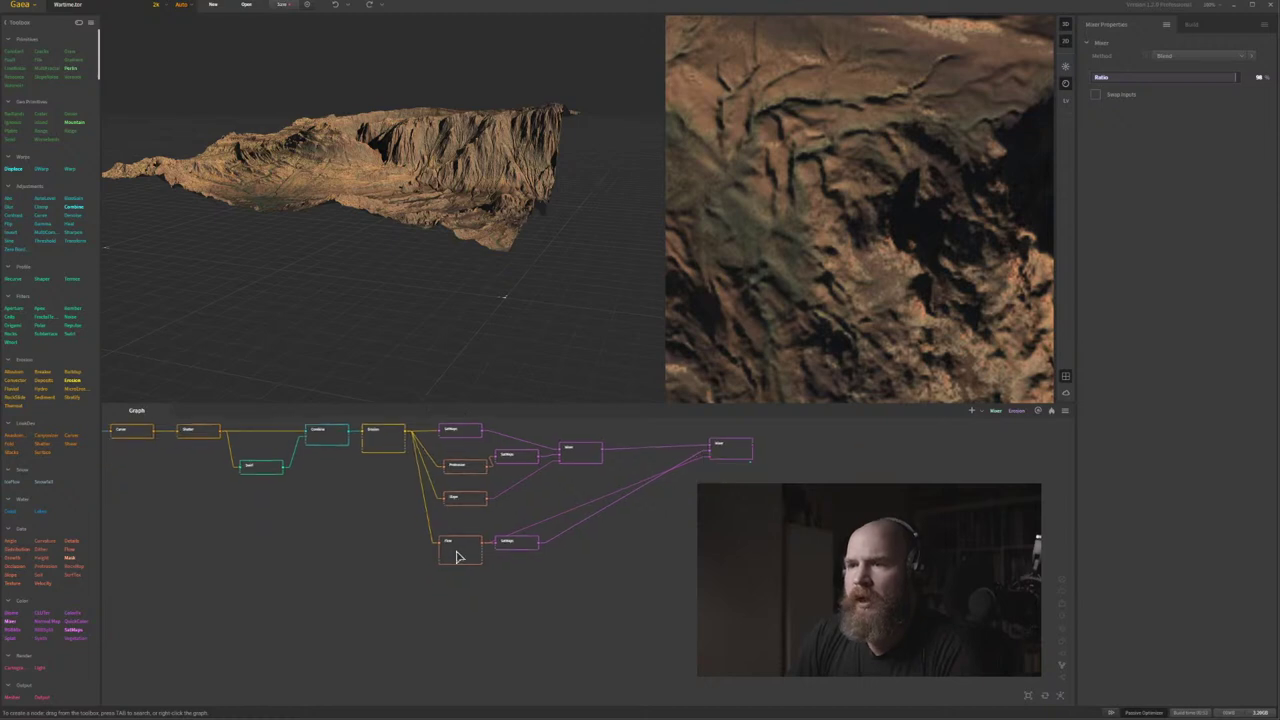
{"action": "left_click", "coordinate": [370, 438]}
{"action": "right_click", "coordinate": [376, 438]}
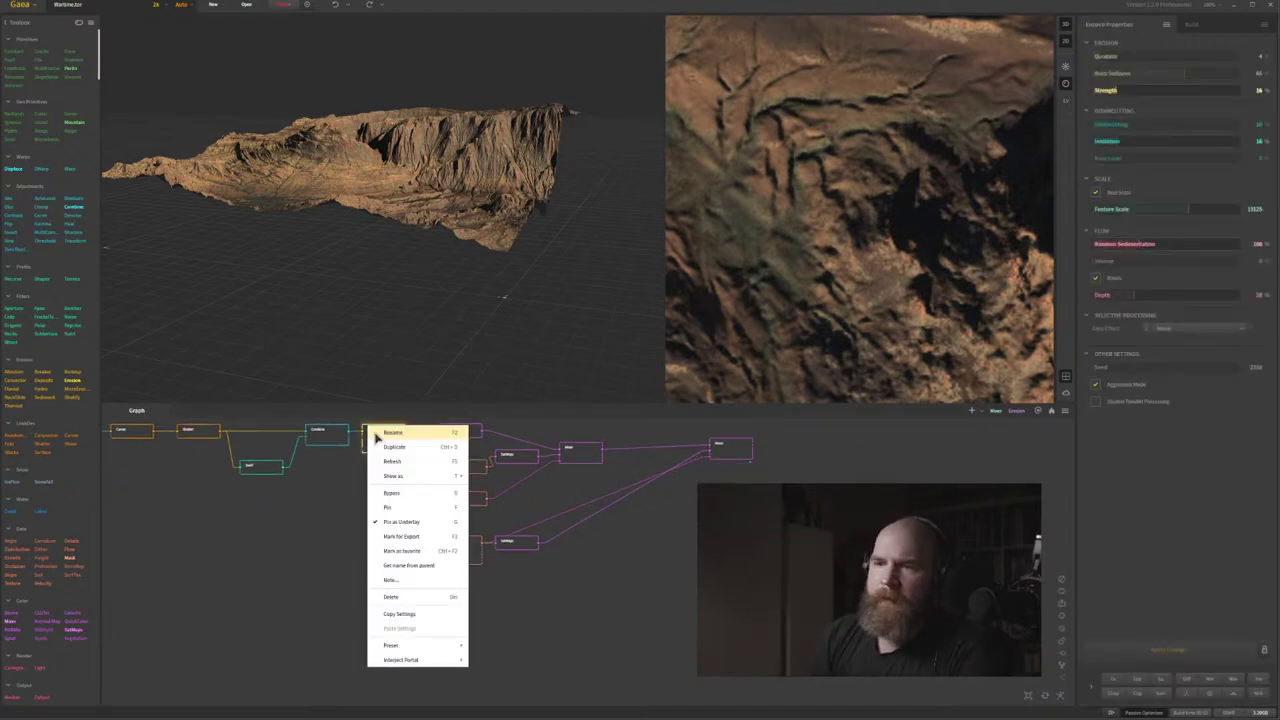
{"action": "left_click", "coordinate": [294, 572]}
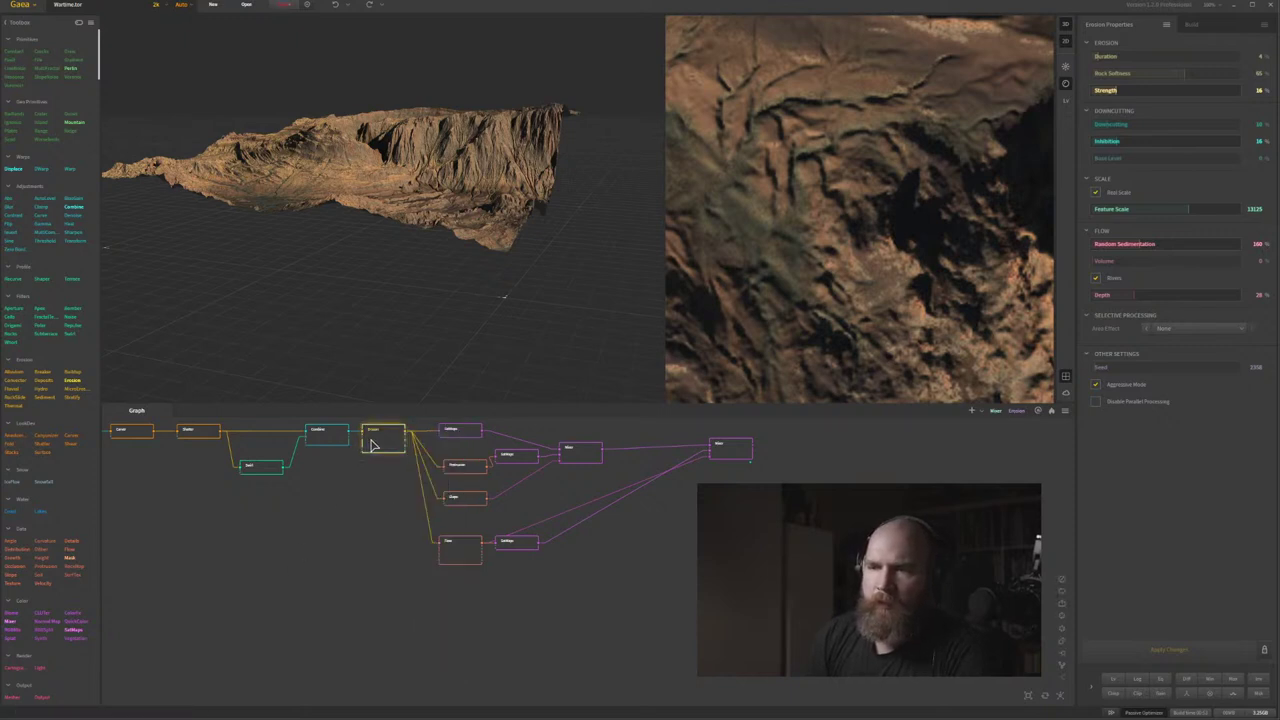
{"action": "key", "text": "Tab"}
{"action": "type", "text": "Th"}
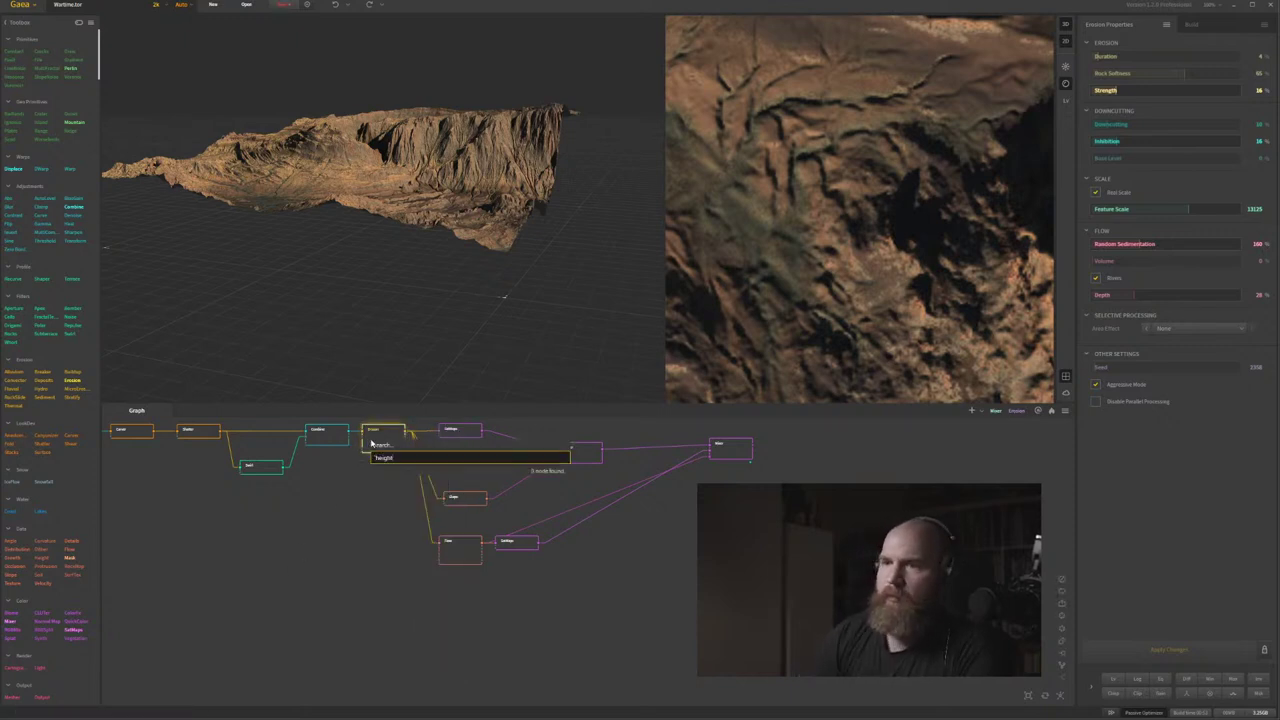
{"action": "key", "text": "Escape"}
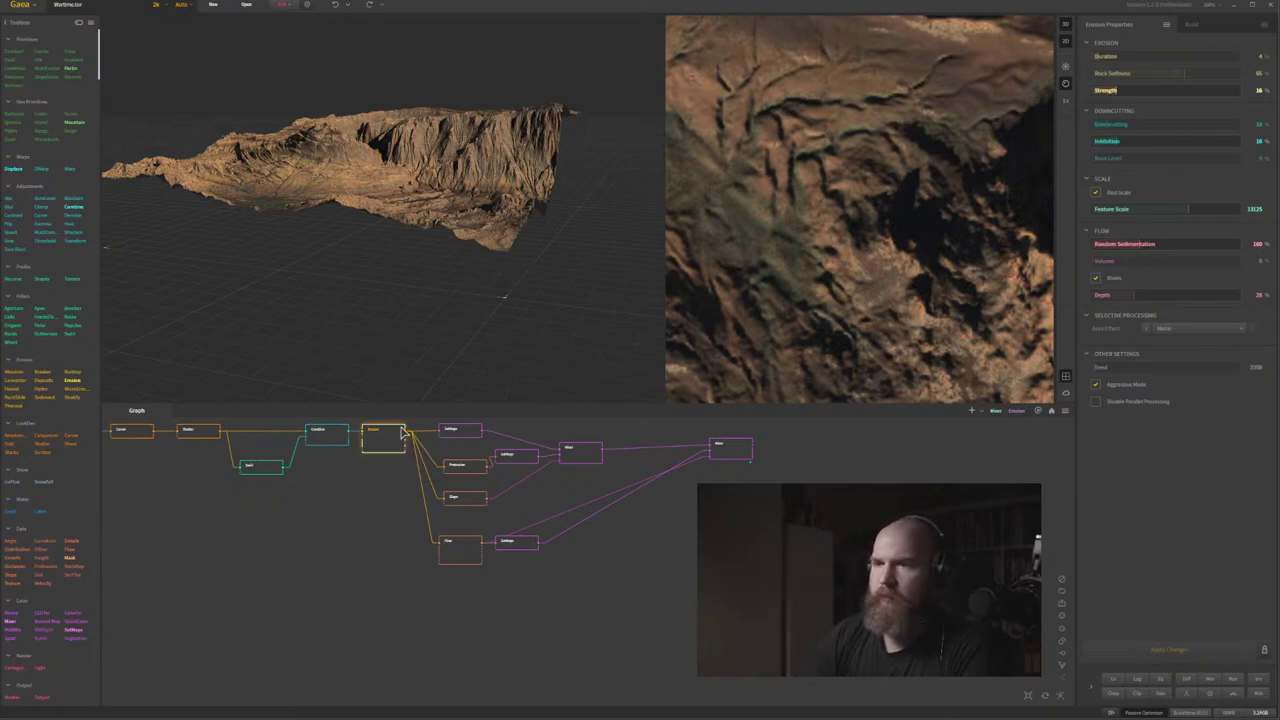
Add a Height node fed by Erosion and place it below the Flow node.
{"action": "middle_click_drag", "start_coordinate": [374, 503], "coordinate": [369, 531]}
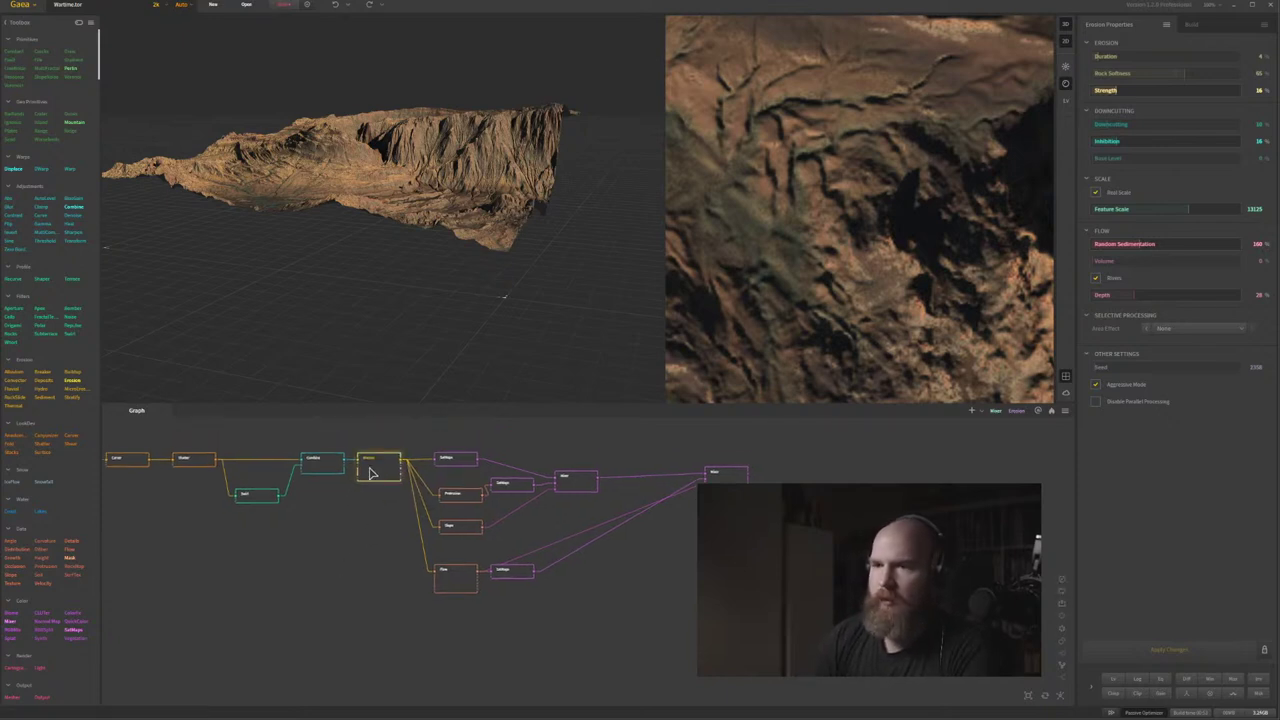
{"action": "key", "text": "Tab"}
{"action": "type", "text": "hei"}
{"action": "key", "text": "Return"}
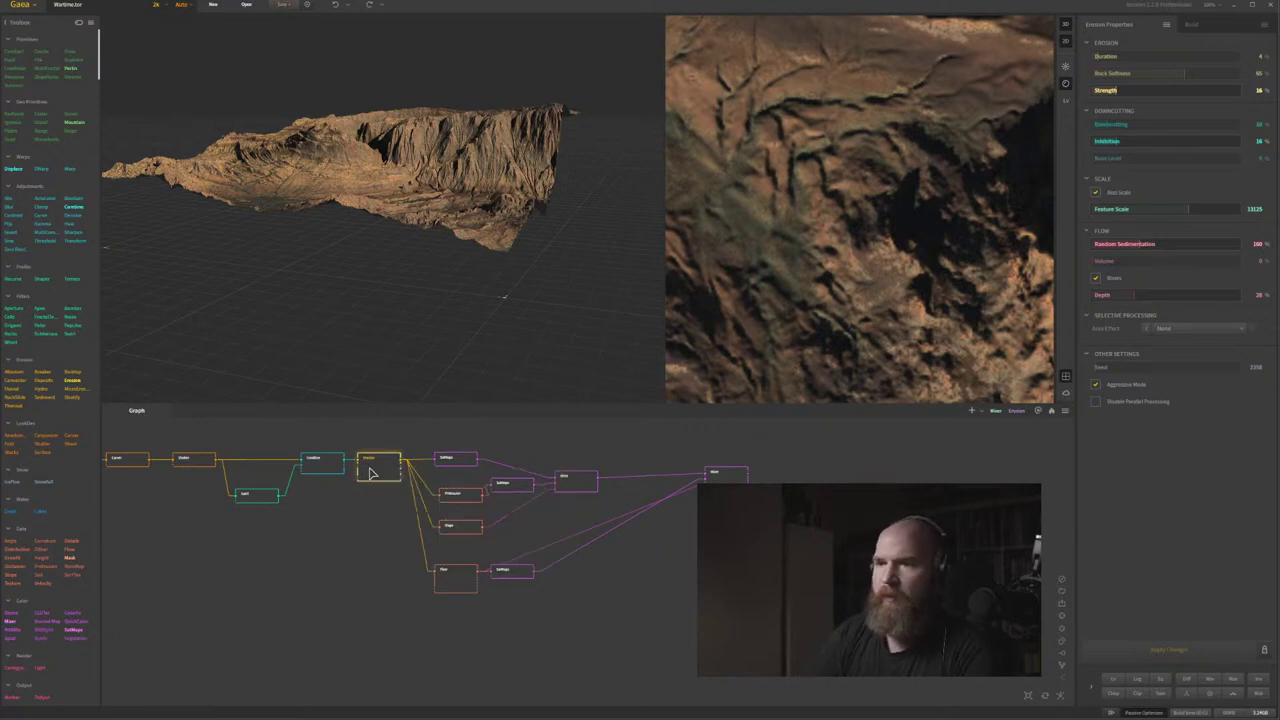
{"action": "left_click_drag", "start_coordinate": [436, 460], "coordinate": [454, 617]}
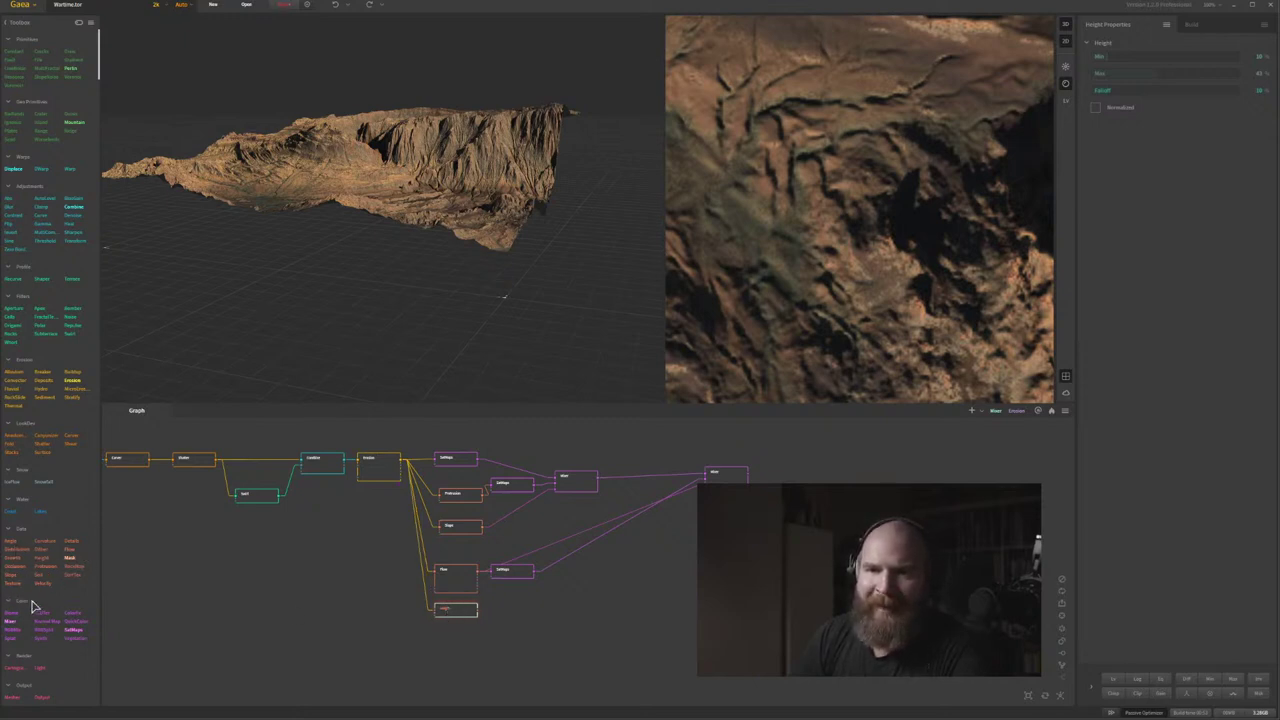
Preview the Height mask on the terrain and set its Max to 97%.
{"action": "scroll", "coordinate": [469, 608], "scroll_direction": "up", "scroll_amount": 5}
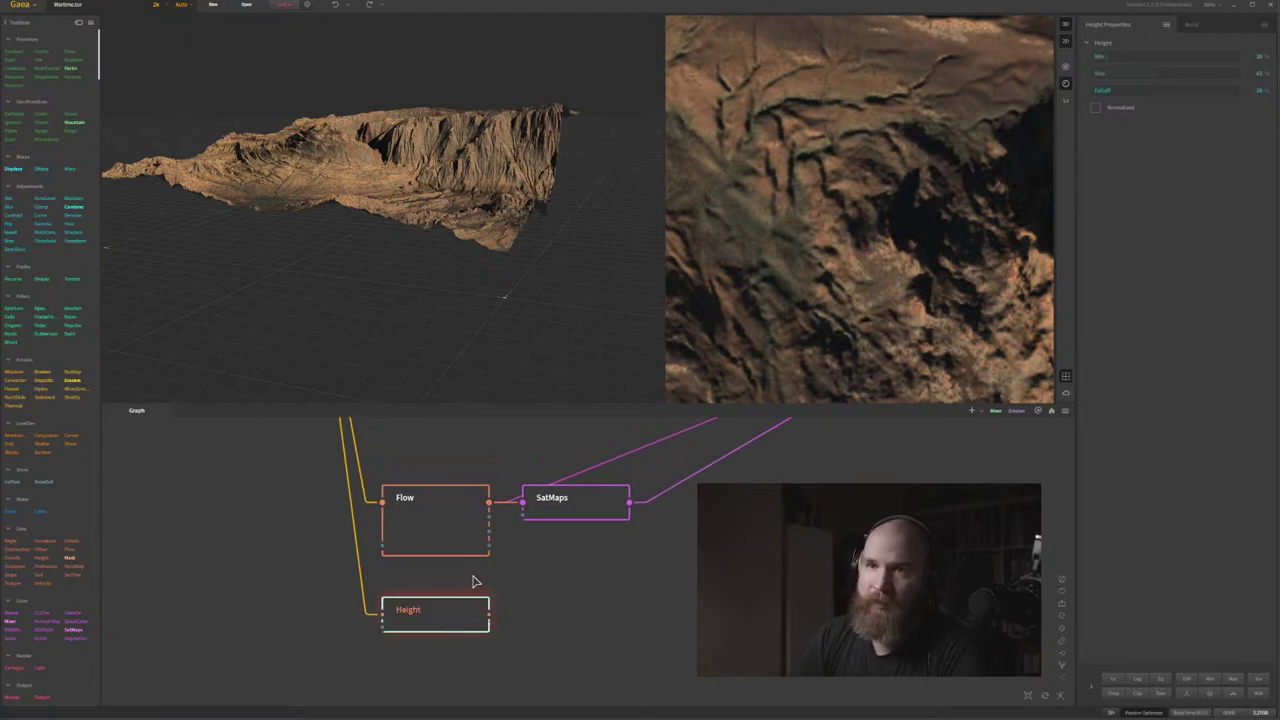
{"action": "middle_click_drag", "start_coordinate": [474, 576], "coordinate": [492, 610]}
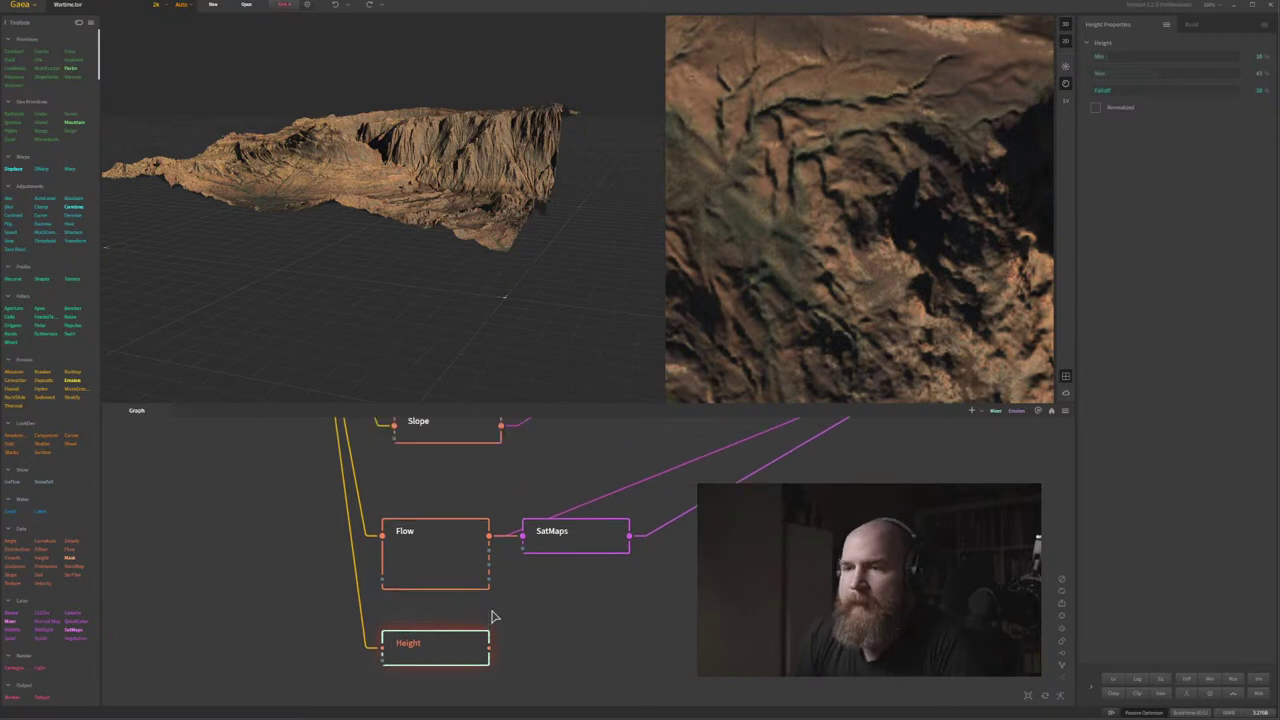
{"action": "left_click", "coordinate": [462, 650]}
{"action": "middle_click_drag", "start_coordinate": [559, 632], "coordinate": [386, 594]}
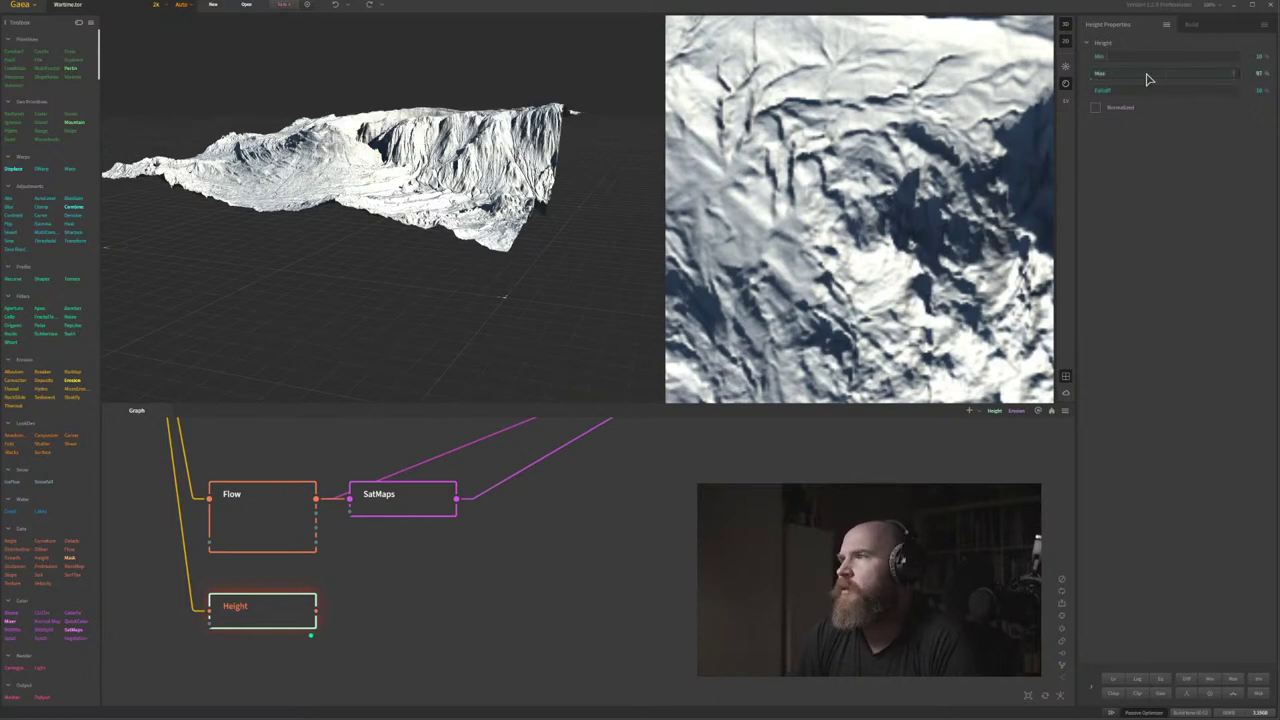
Try a mid-altitude Height mask with Min 45%, Max 46% and Falloff 44%.
{"action": "left_click", "coordinate": [1157, 57]}
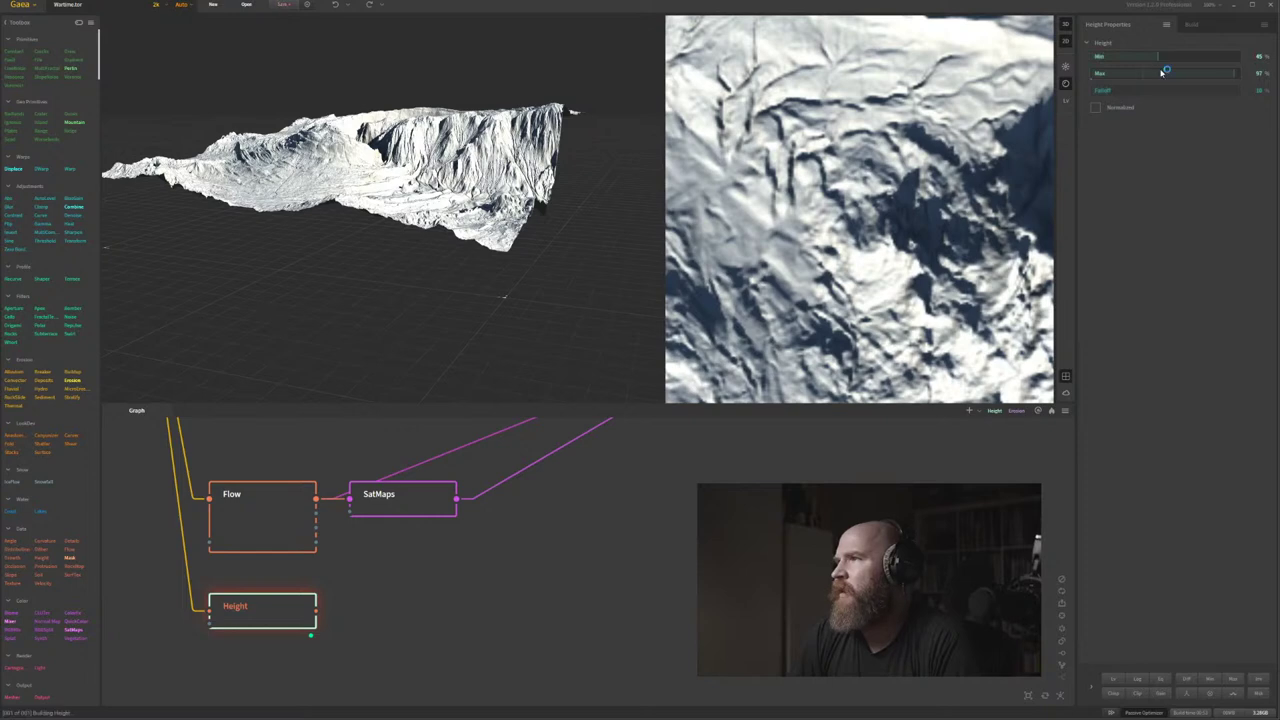
{"action": "left_click", "coordinate": [1160, 71]}
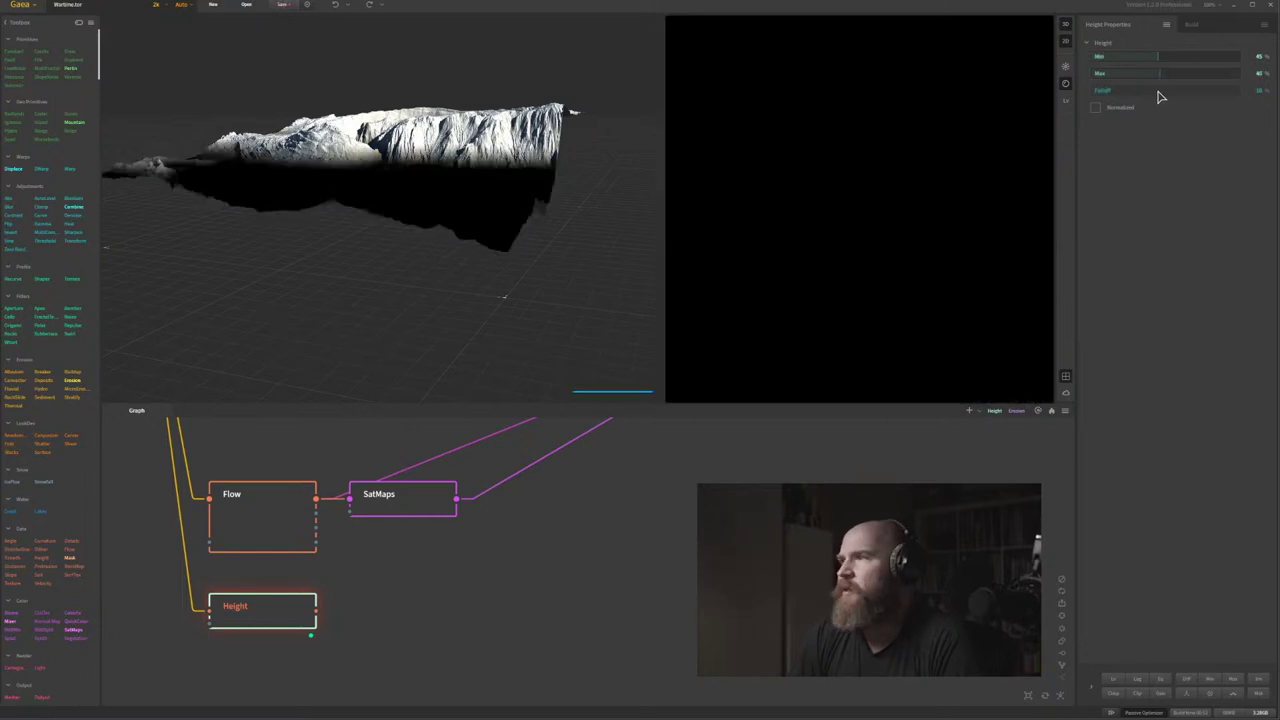
{"action": "left_click", "coordinate": [1160, 92]}
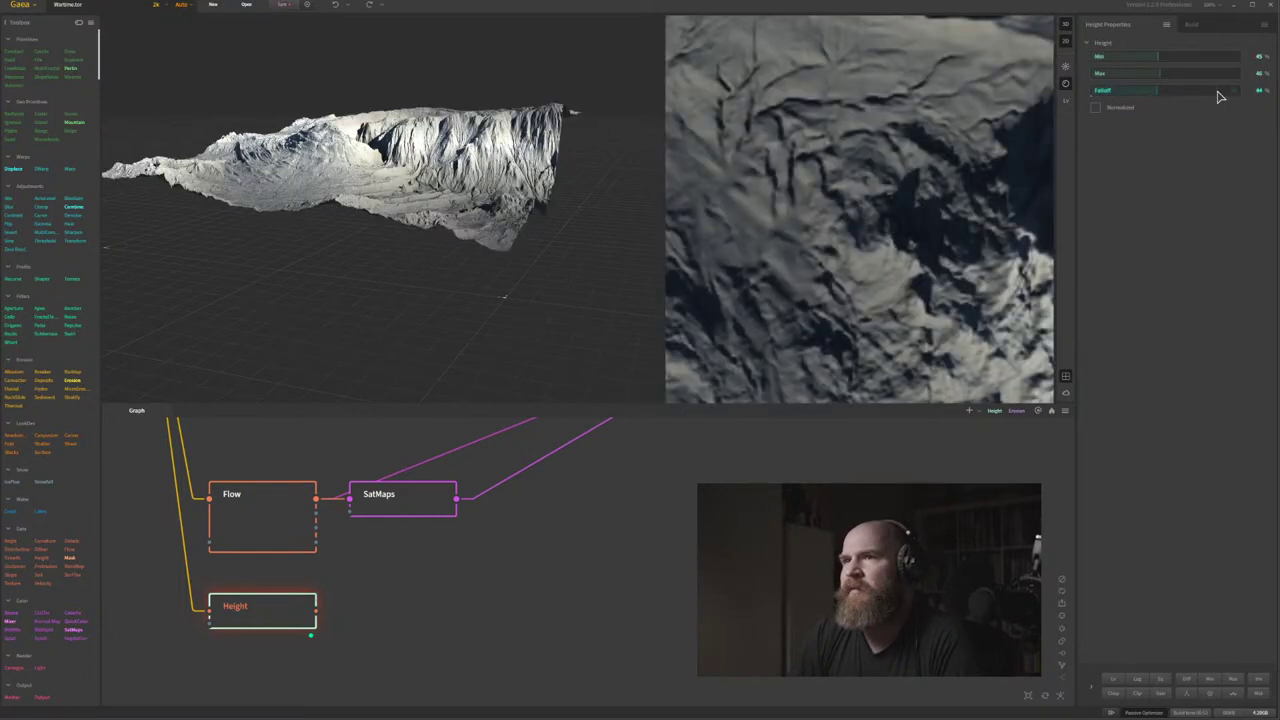
Restrict the Height mask to low altitudes with Min 2%, Max 9% and Falloff 0%.
{"action": "left_click", "coordinate": [1106, 58]}
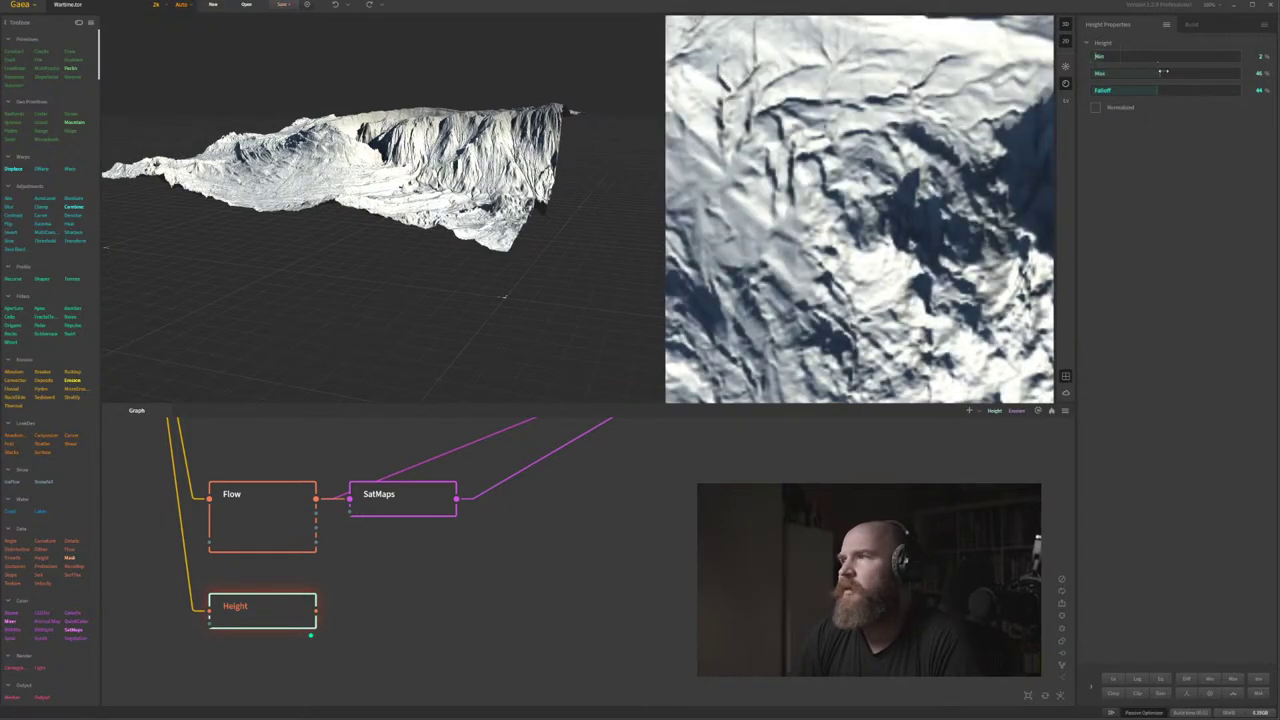
{"action": "left_click", "coordinate": [1105, 74]}
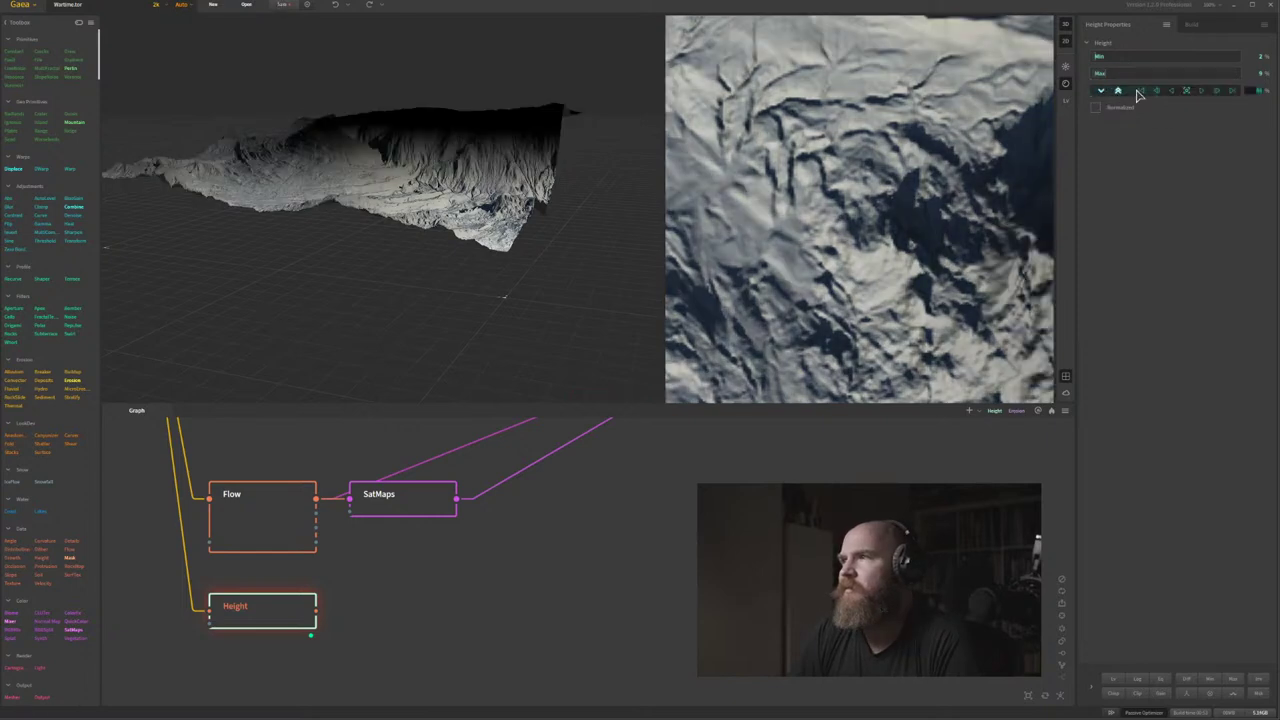
{"action": "left_click", "coordinate": [1141, 91]}
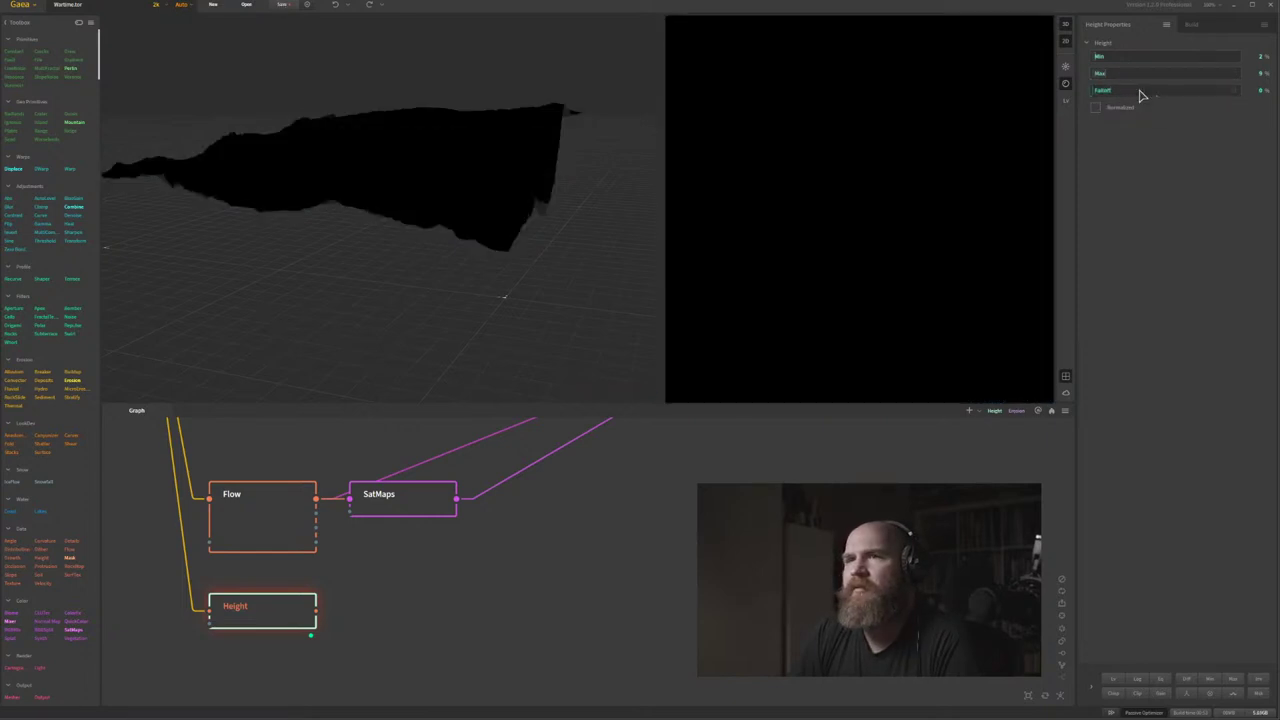
Set the Height mask's Falloff to 47% and try the Normalized option before turning it back off.
{"action": "left_click", "coordinate": [1236, 94]}
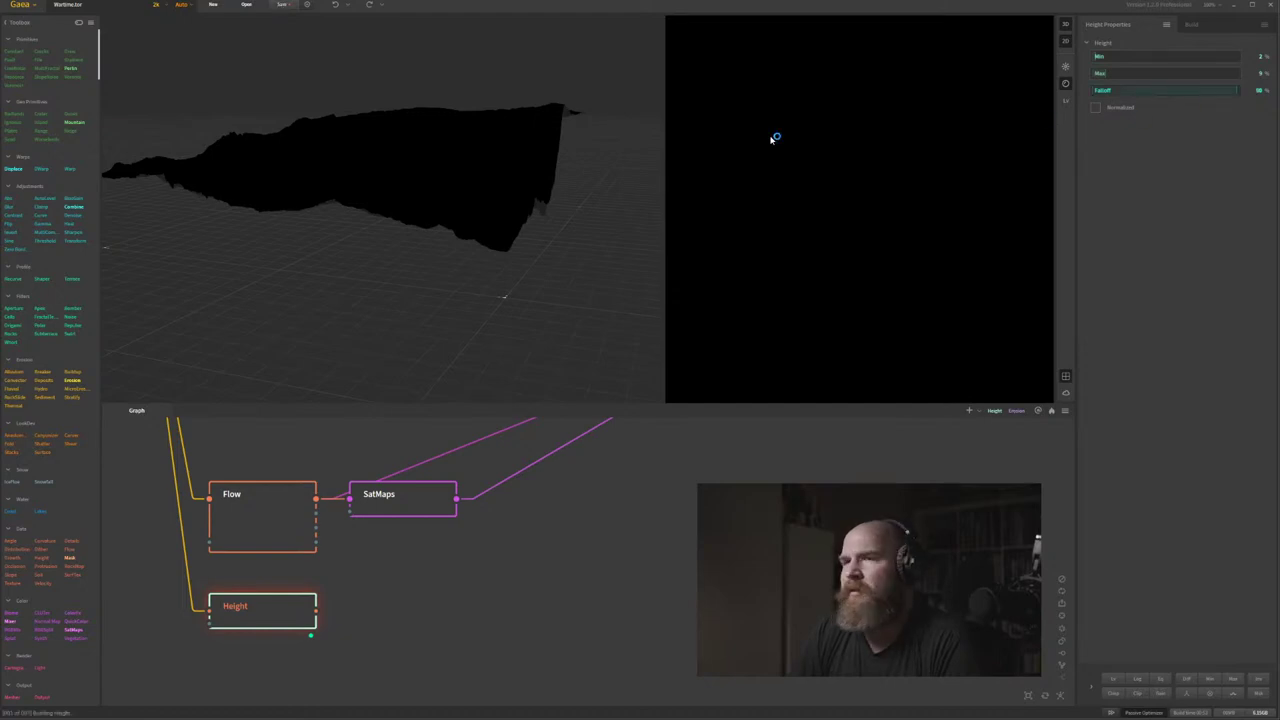
{"action": "left_click", "coordinate": [1161, 91]}
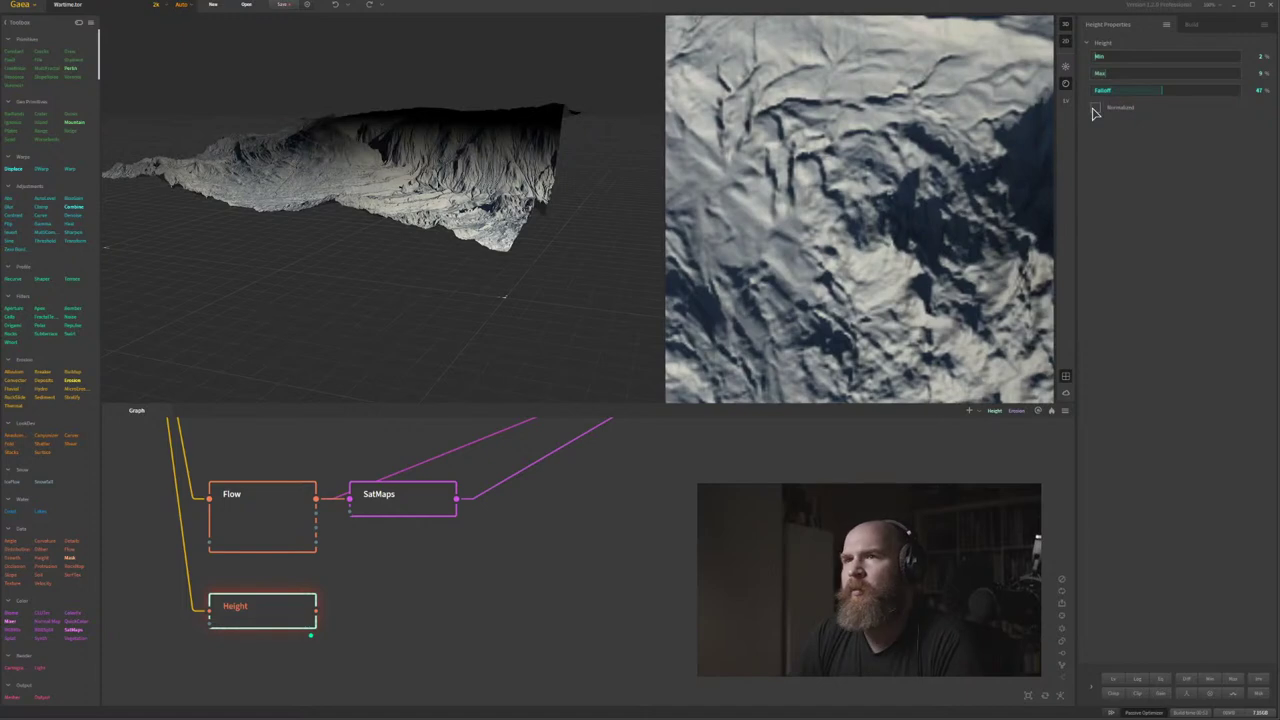
{"action": "left_click", "coordinate": [1095, 109]}
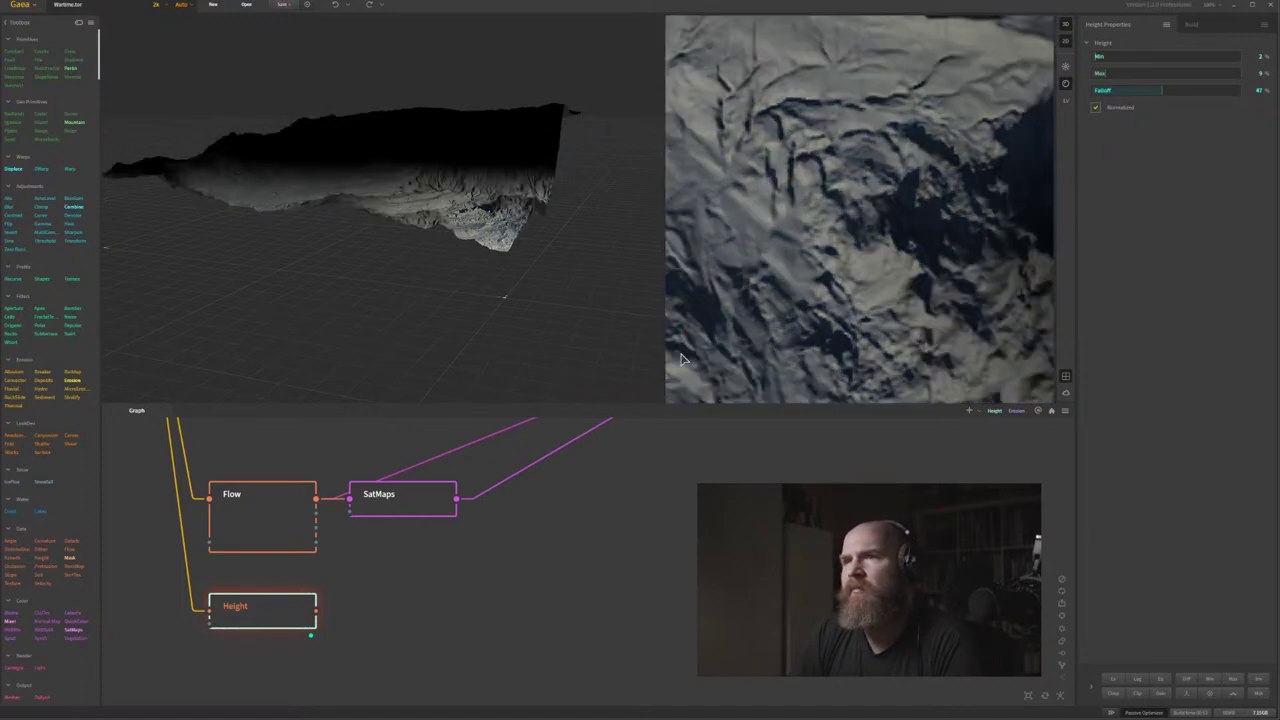
{"action": "left_click", "coordinate": [1095, 109]}
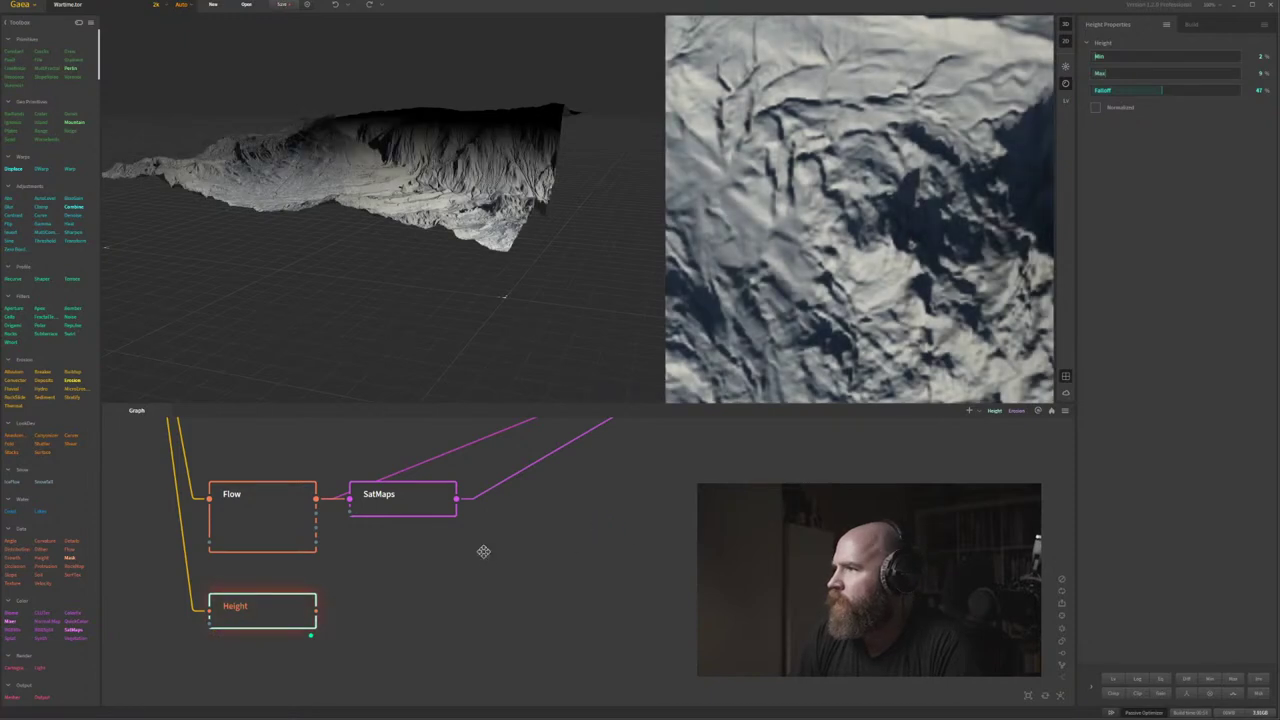
Shift the Flow node and its SatMaps slightly farther from Erosion to tidy the graph.
{"action": "scroll", "coordinate": [571, 577], "scroll_direction": "down", "scroll_amount": 2}
{"action": "middle_click_drag", "start_coordinate": [484, 552], "coordinate": [507, 595]}
{"action": "scroll", "coordinate": [533, 590], "scroll_direction": "down", "scroll_amount": 2}
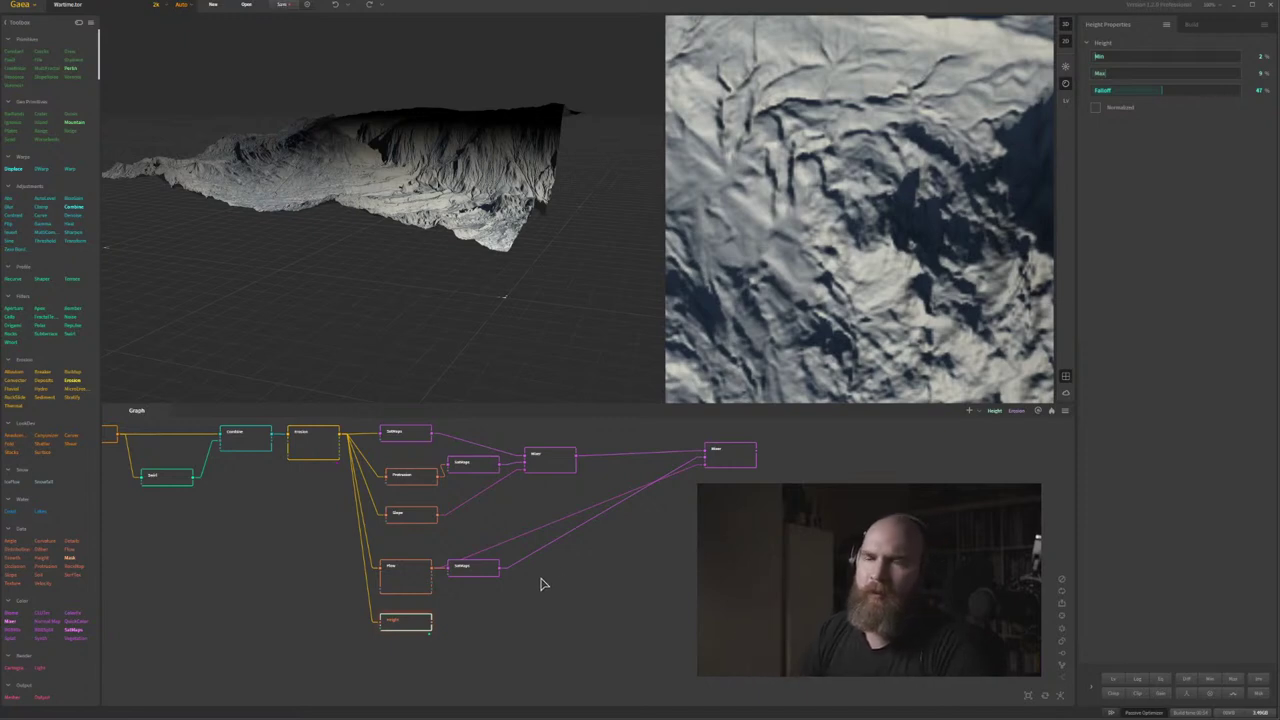
{"action": "middle_click_drag", "start_coordinate": [537, 582], "coordinate": [574, 560]}
{"action": "scroll", "coordinate": [433, 570], "scroll_direction": "up", "scroll_amount": 2}
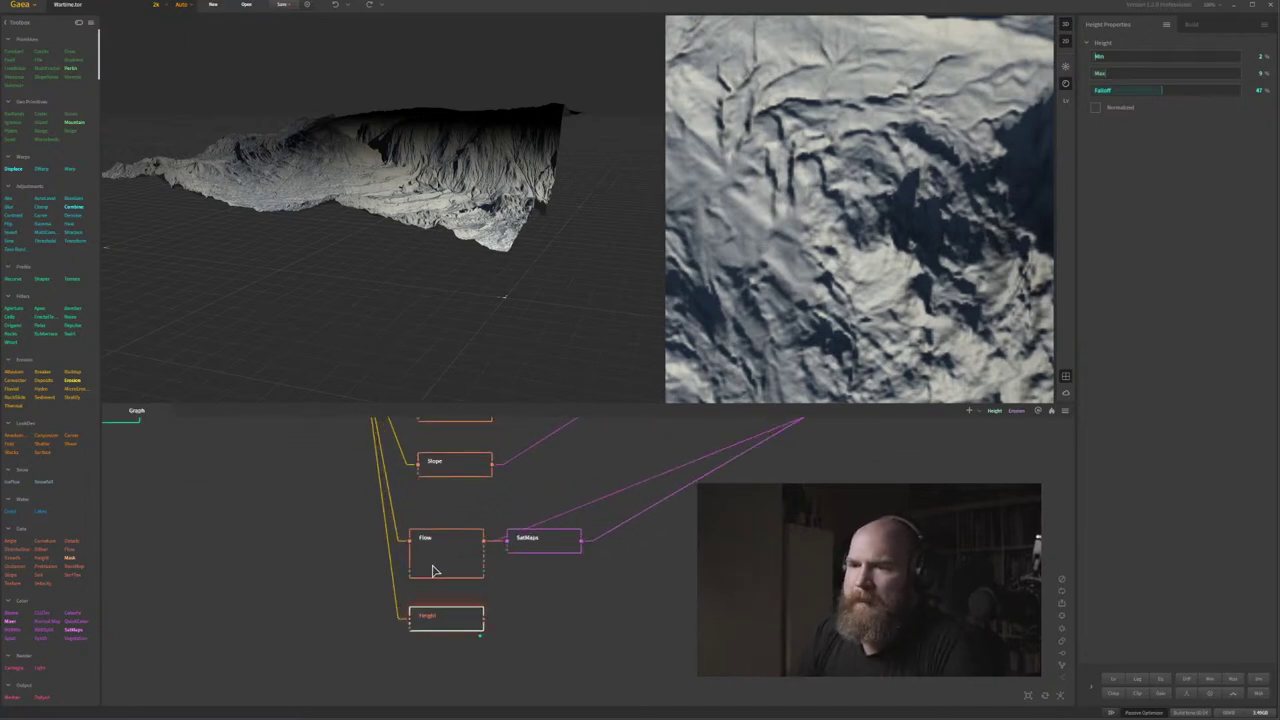
{"action": "scroll", "coordinate": [438, 584], "scroll_direction": "down", "scroll_amount": 3}
{"action": "scroll", "coordinate": [437, 583], "scroll_direction": "up", "scroll_amount": 1}
{"action": "left_click", "coordinate": [458, 580]}
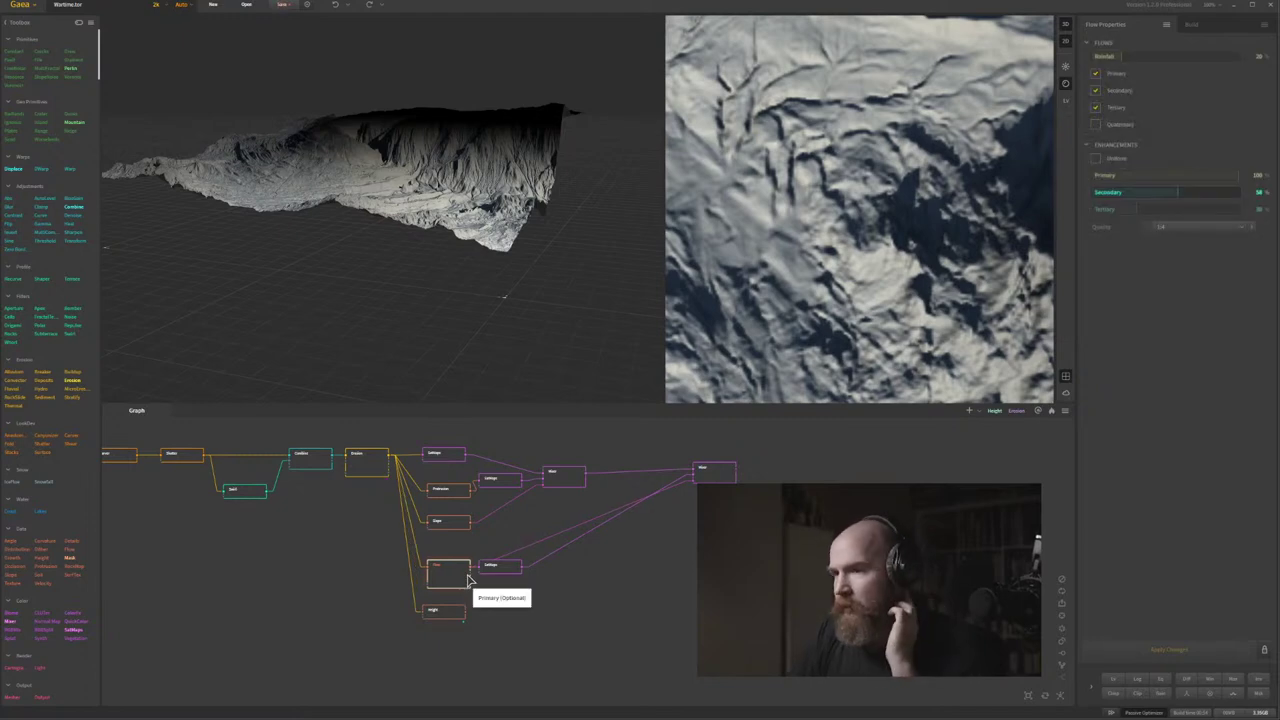
{"action": "middle_click_drag", "start_coordinate": [503, 588], "coordinate": [485, 606]}
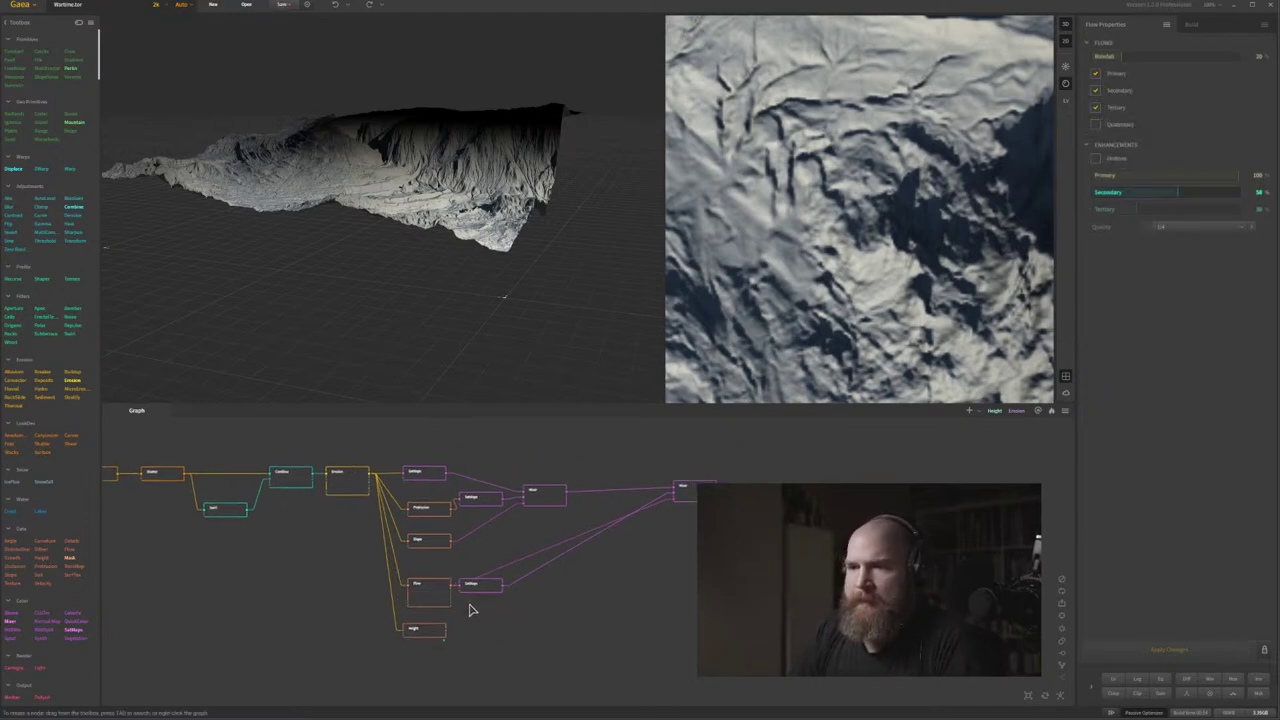
{"action": "left_click_drag", "start_coordinate": [496, 581], "coordinate": [516, 582]}
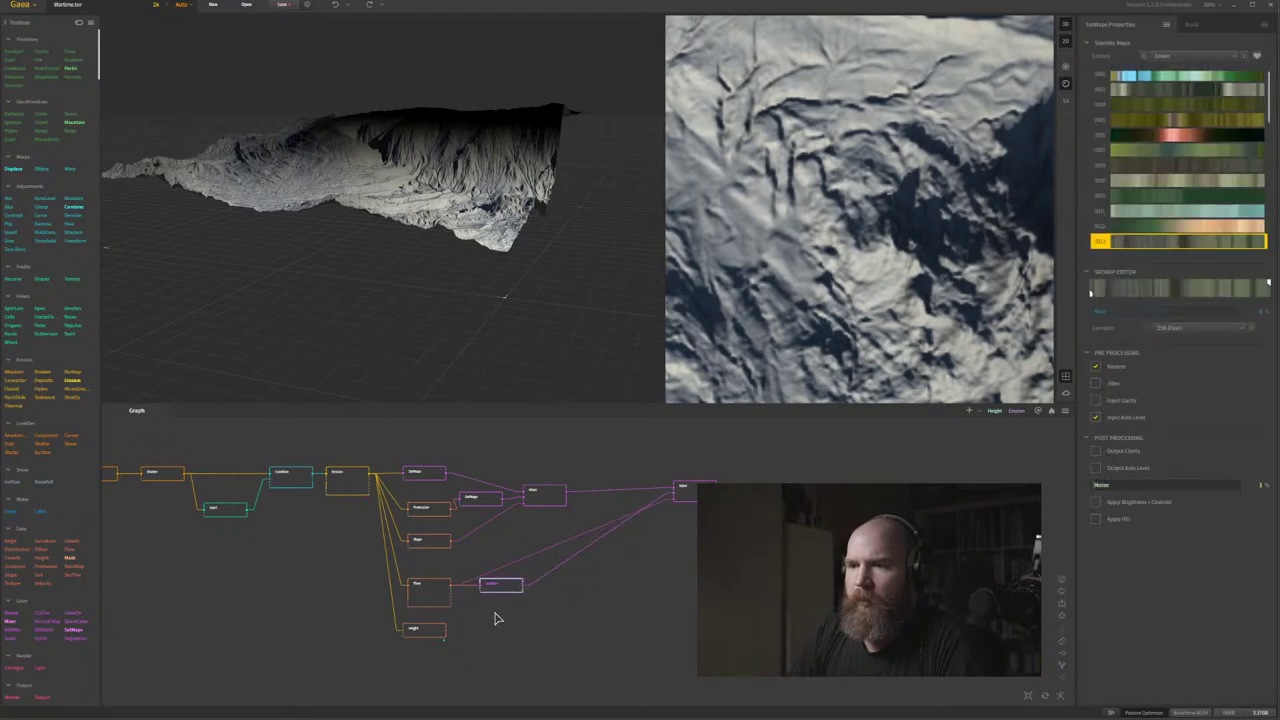
Add a SatMaps node fed by Height and choose the second Rocky gradient, the olive-to-light-grey one.
{"action": "middle_click_drag", "start_coordinate": [488, 606], "coordinate": [451, 567]}
{"action": "scroll", "coordinate": [451, 573], "scroll_direction": "up", "scroll_amount": 3}
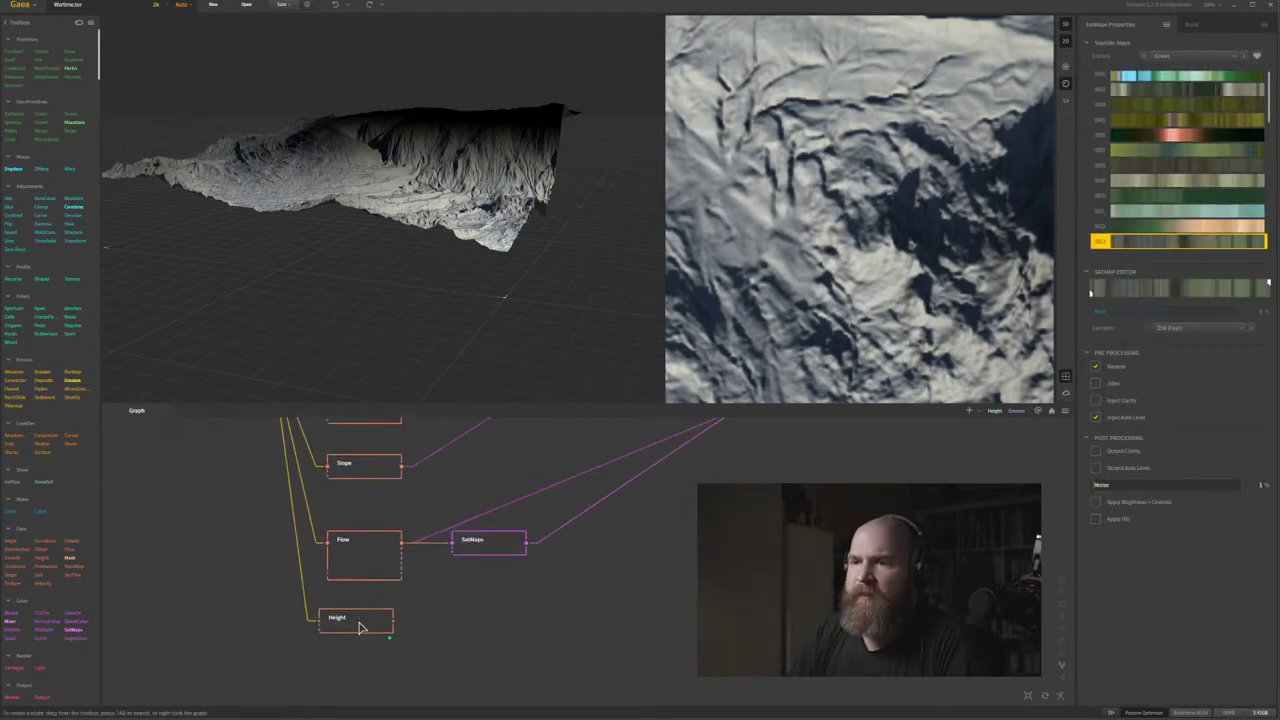
{"action": "left_click", "coordinate": [360, 625]}
{"action": "key", "text": "Tab"}
{"action": "type", "text": "sat"}
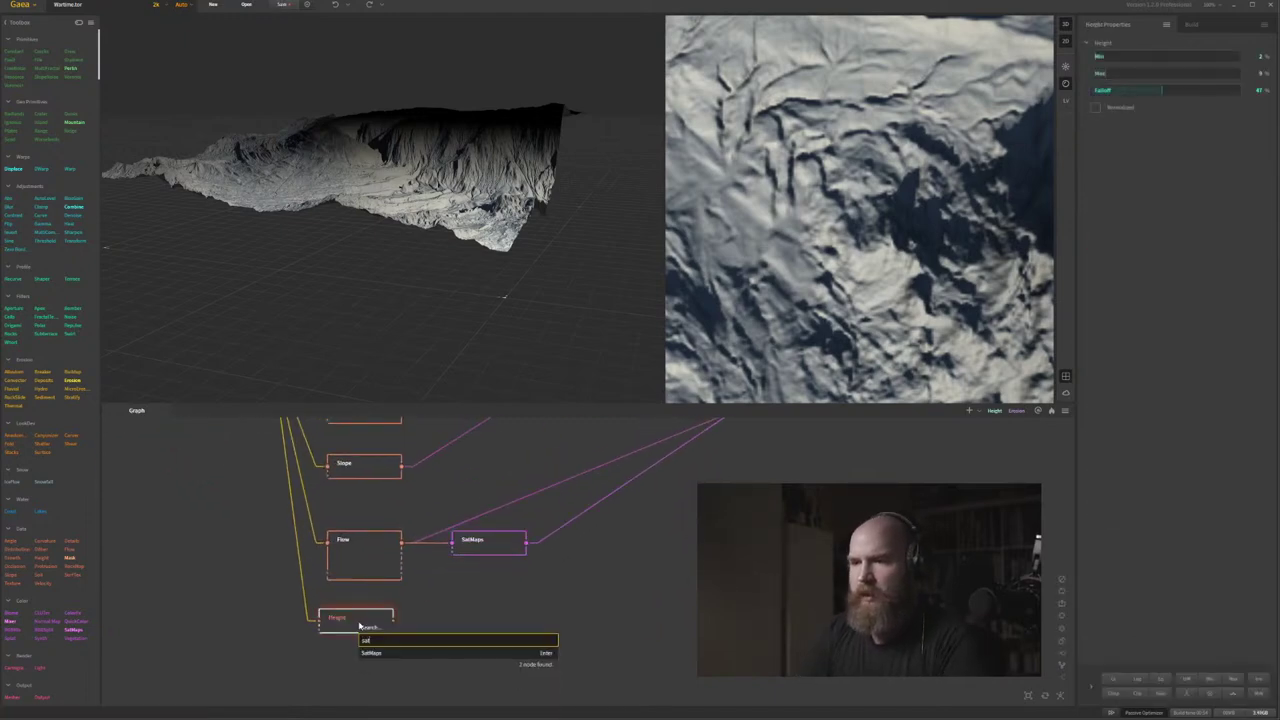
{"action": "key", "text": "Return"}
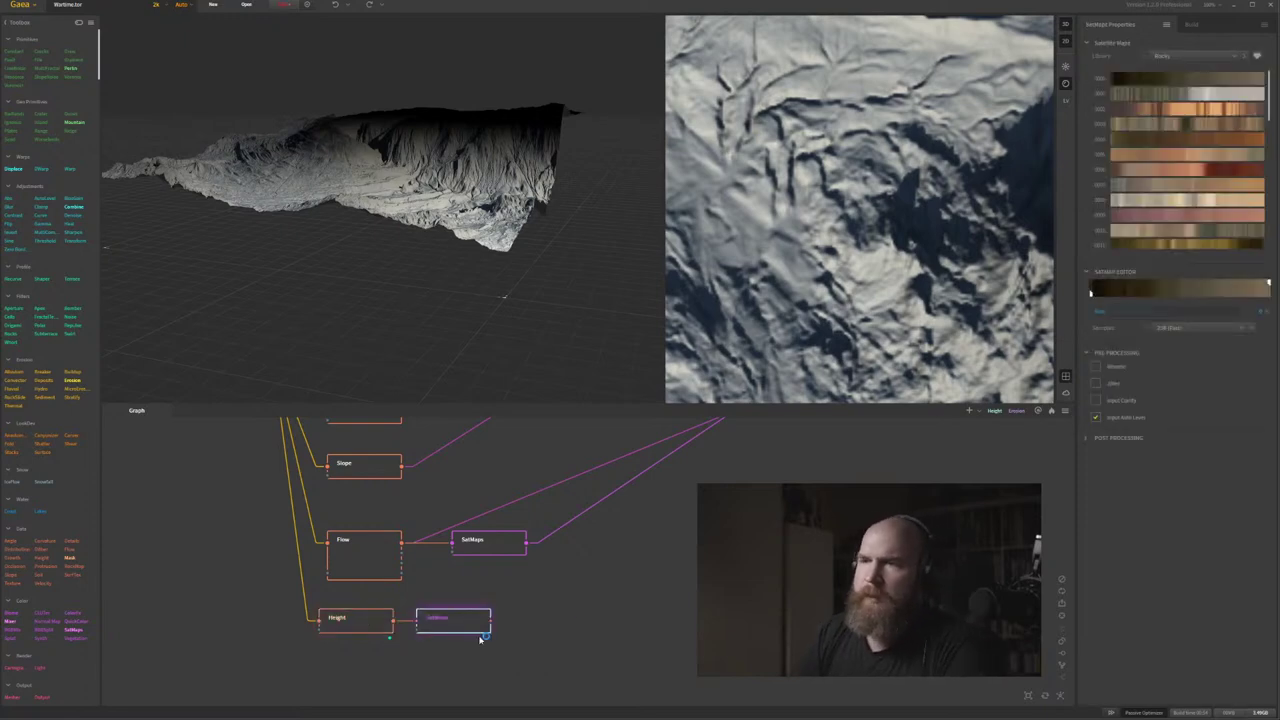
{"action": "left_click", "coordinate": [1214, 94]}
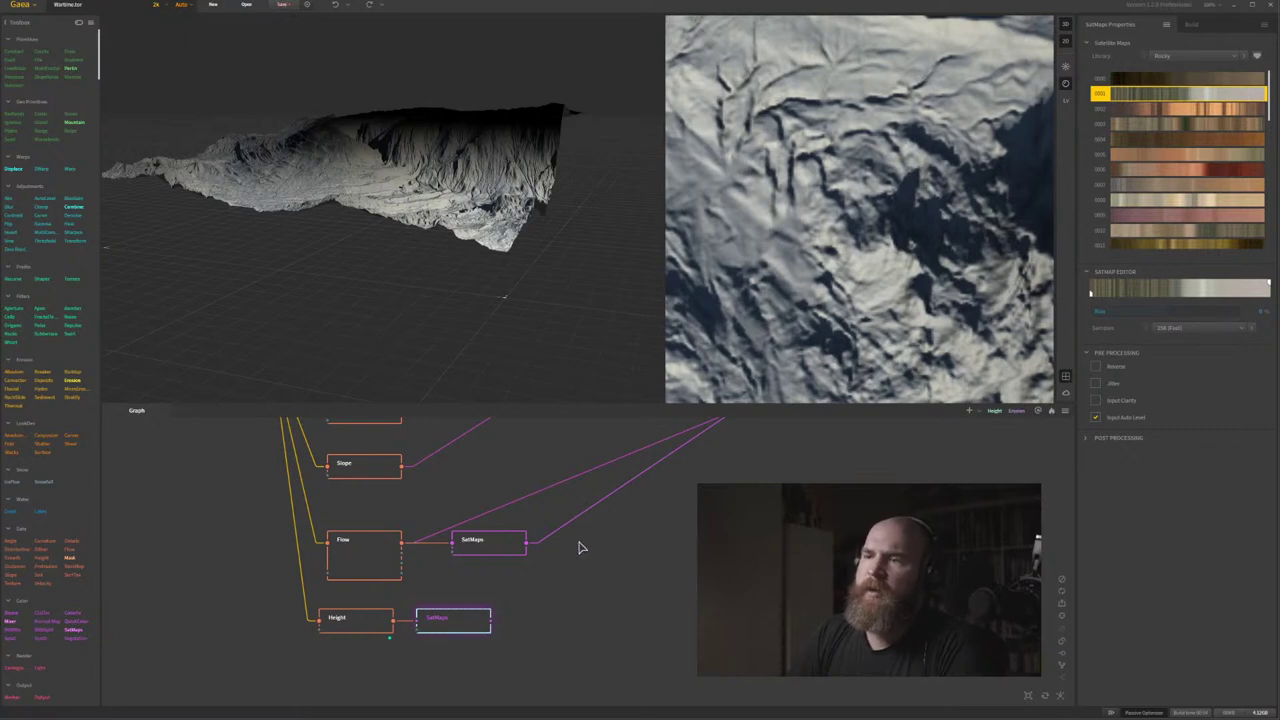
Preview the Height SatMaps on the terrain, enable Reverse and start raising its Bias.
{"action": "middle_click_drag", "start_coordinate": [646, 612], "coordinate": [605, 607]}
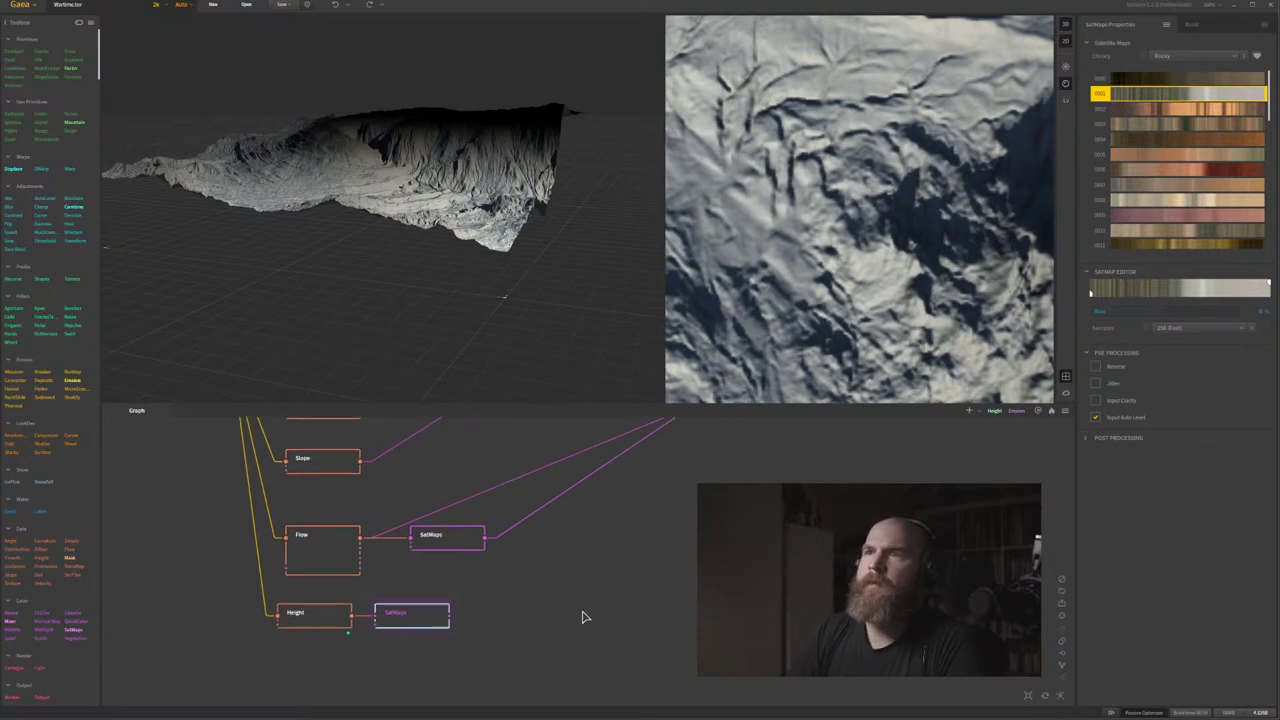
{"action": "middle_click_drag", "start_coordinate": [384, 598], "coordinate": [370, 619]}
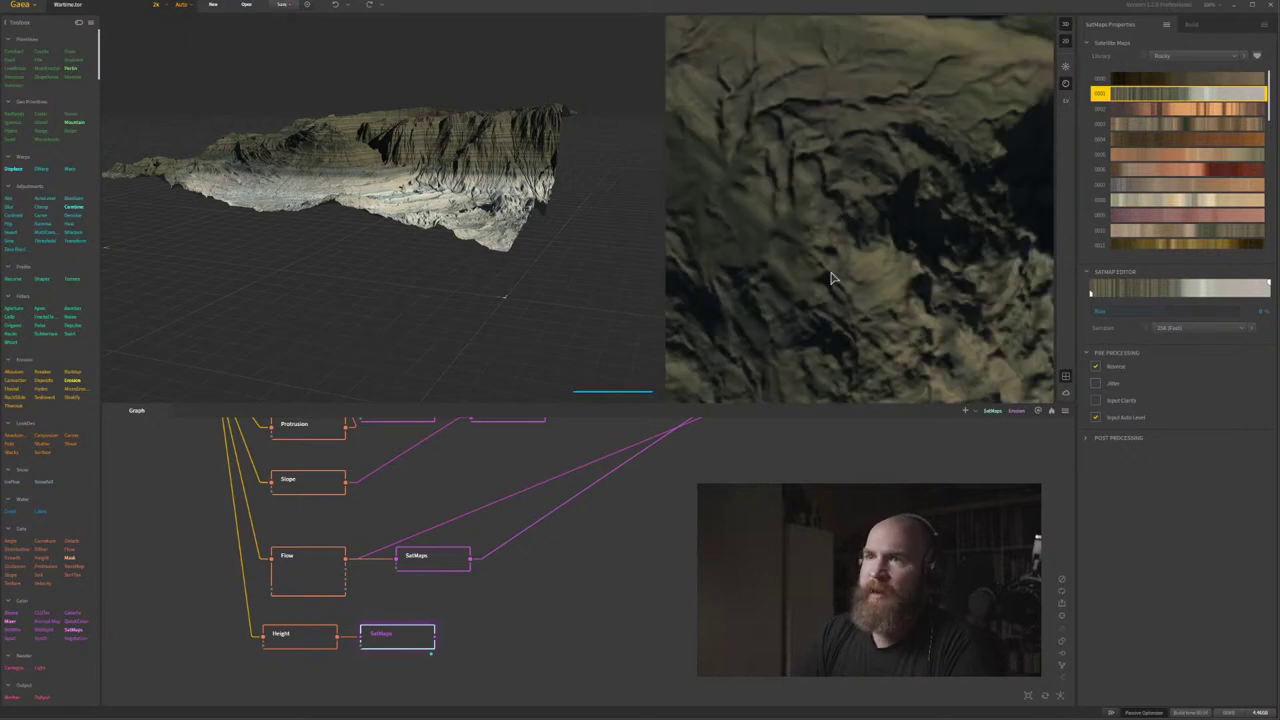
{"action": "left_click_drag", "start_coordinate": [432, 201], "coordinate": [545, 261]}
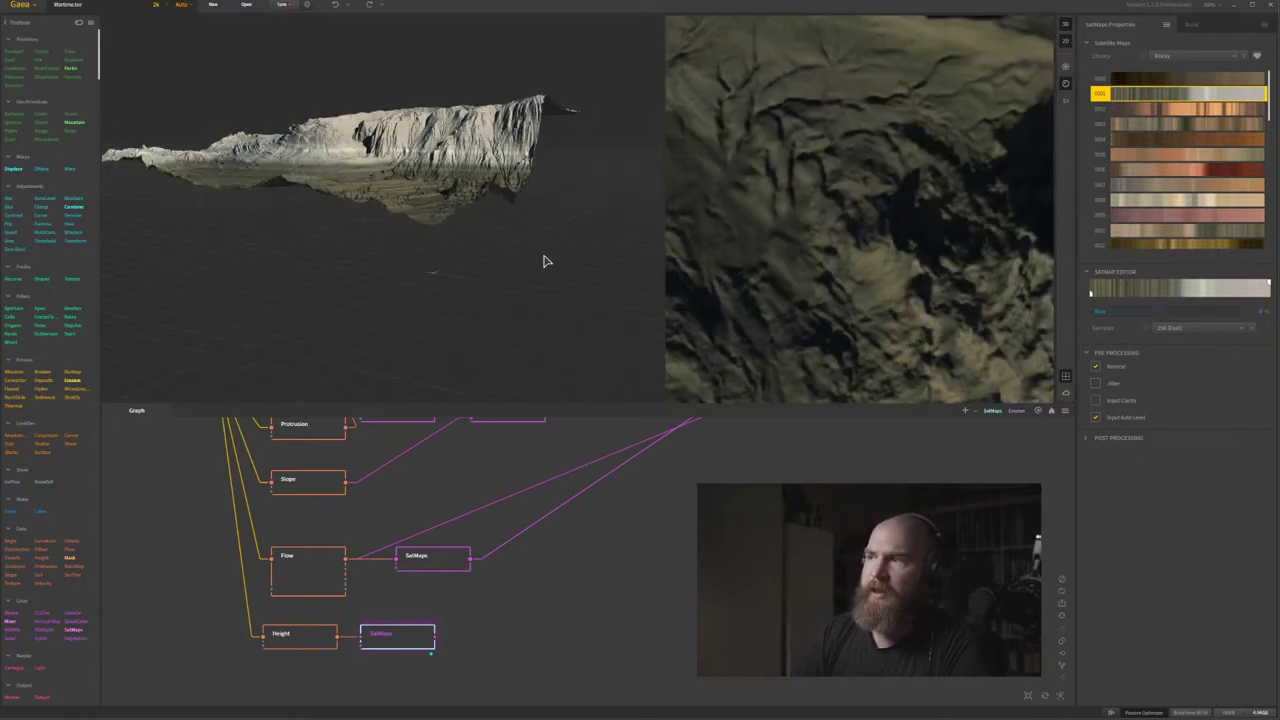
{"action": "left_click", "coordinate": [1138, 313]}
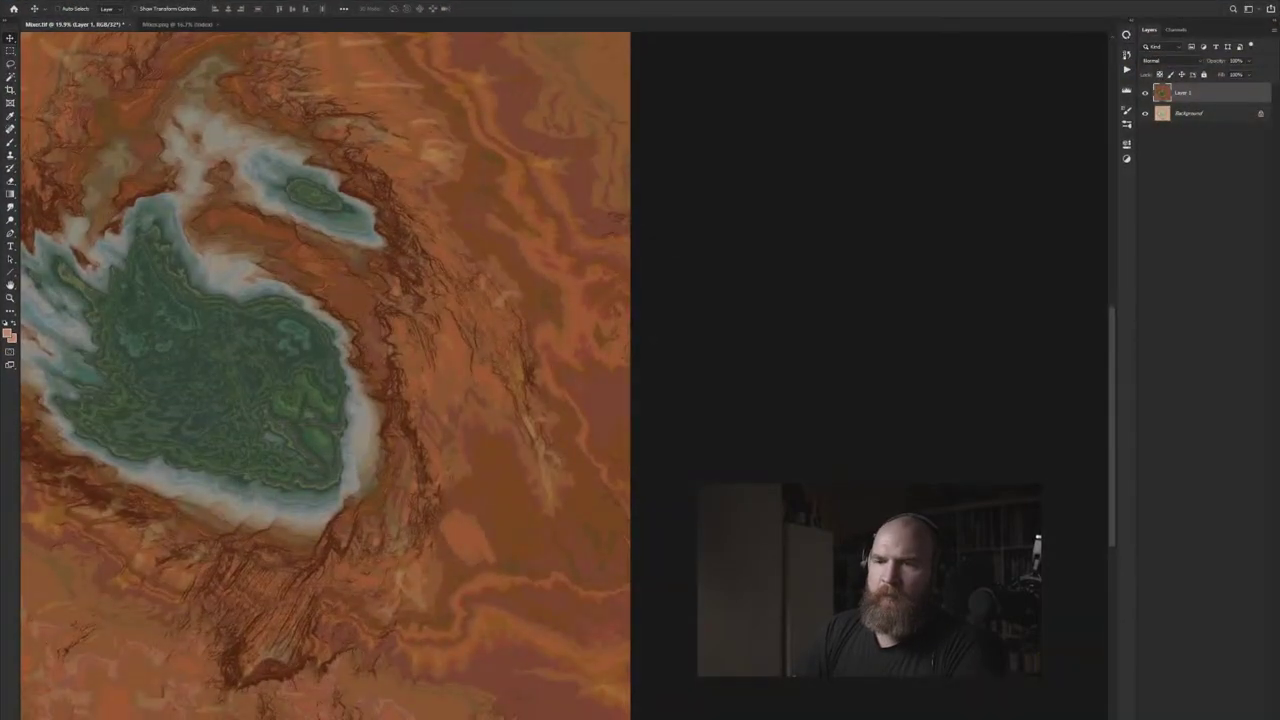
Examine the colored terrain texture in Photoshop and switch back to Gaea.
{"action": "scroll", "coordinate": [120, 266], "scroll_direction": "down", "scroll_amount": 1, "text": "alt"}
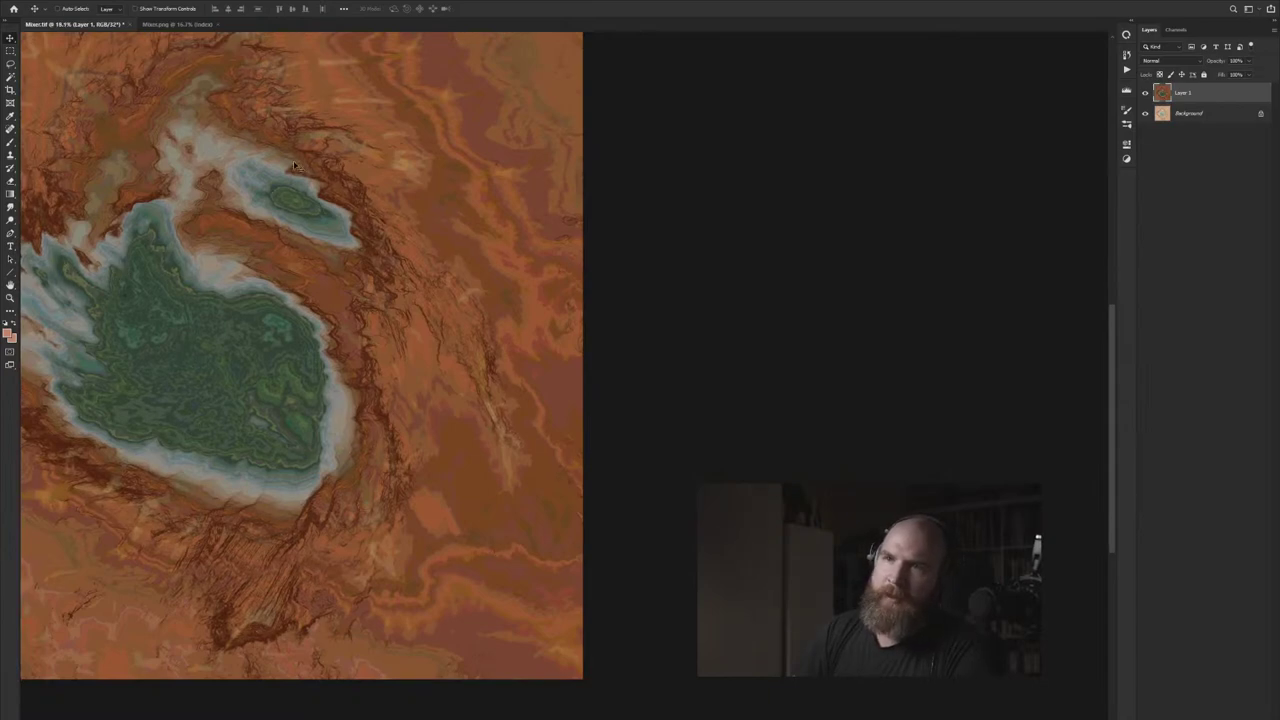
{"action": "key", "text": "alt+Tab"}
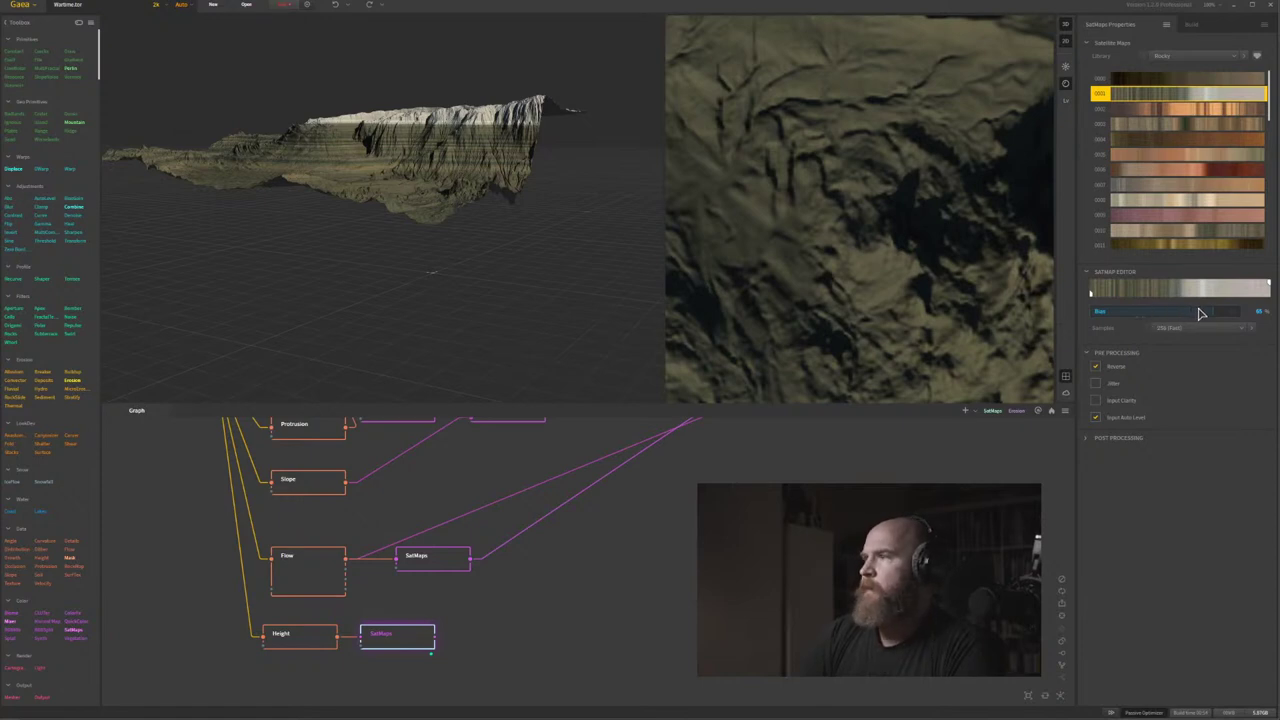
Fine-tune the Height SatMaps by adjusting its Bias, enabling Jitter and moving the gradient's start handle about a quarter inward.
{"action": "left_click_drag", "start_coordinate": [1198, 310], "coordinate": [1202, 311]}
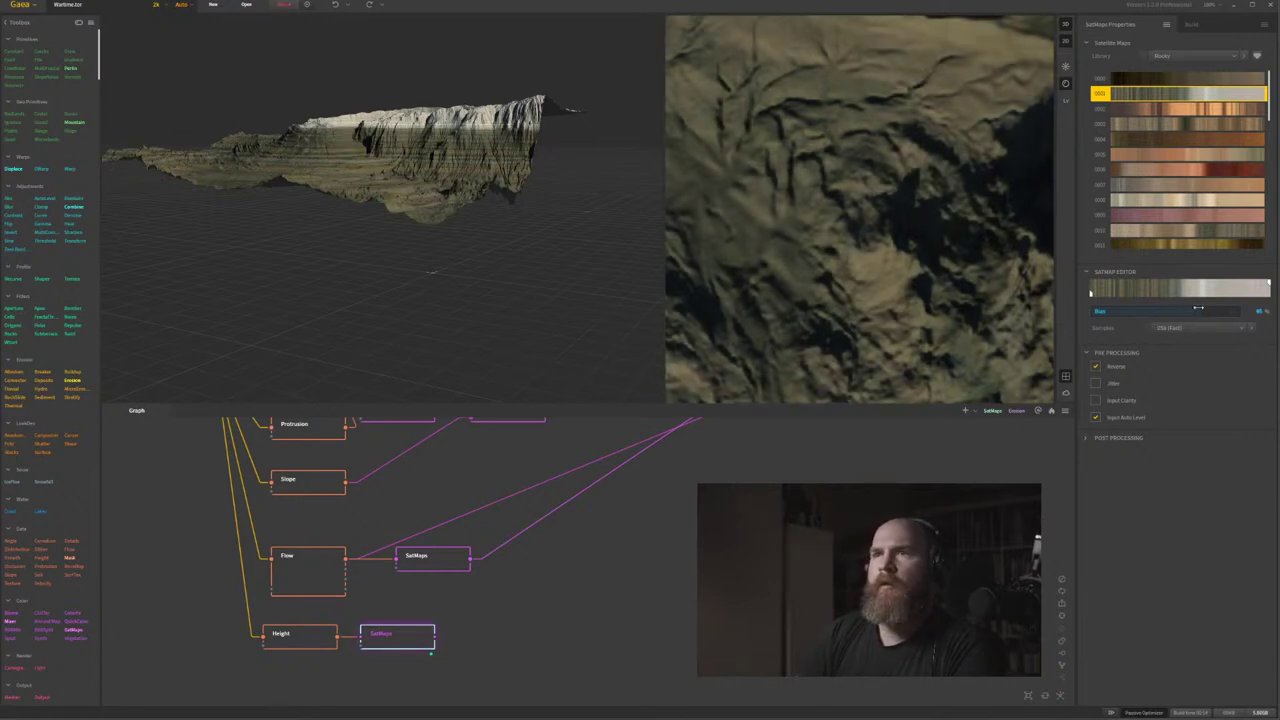
{"action": "left_click", "coordinate": [1096, 383]}
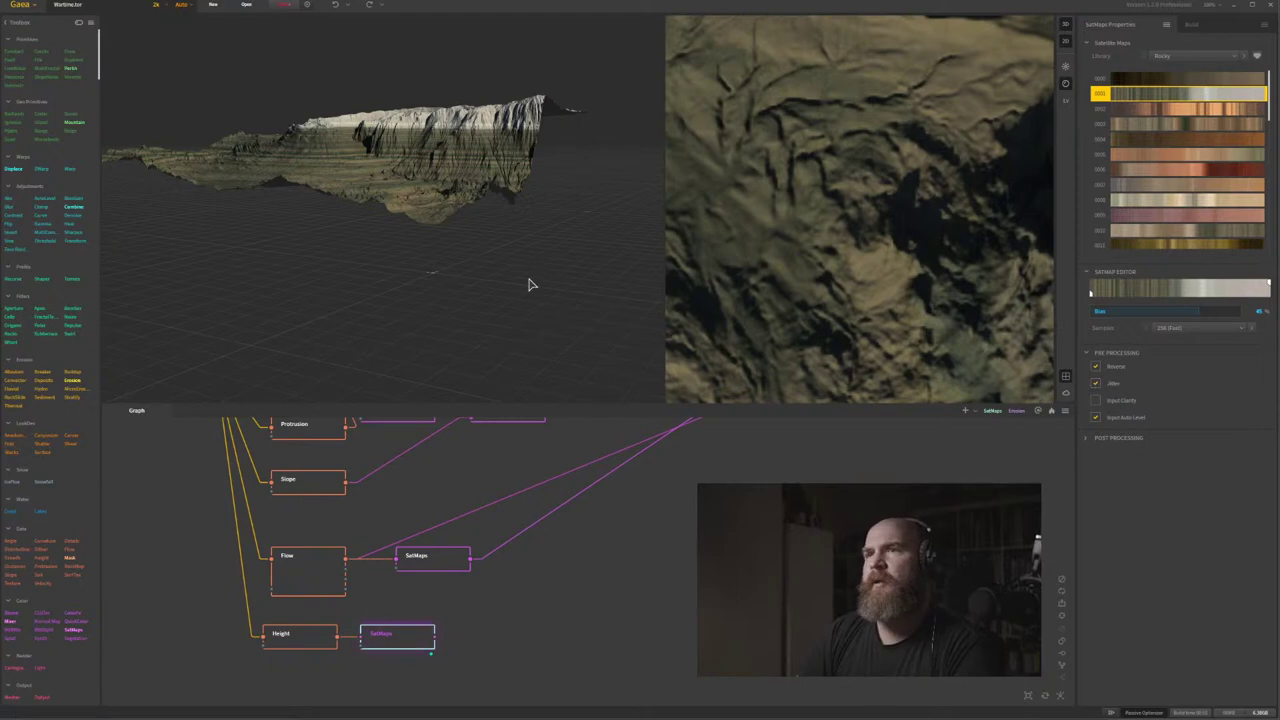
{"action": "left_click_drag", "start_coordinate": [352, 141], "coordinate": [503, 213]}
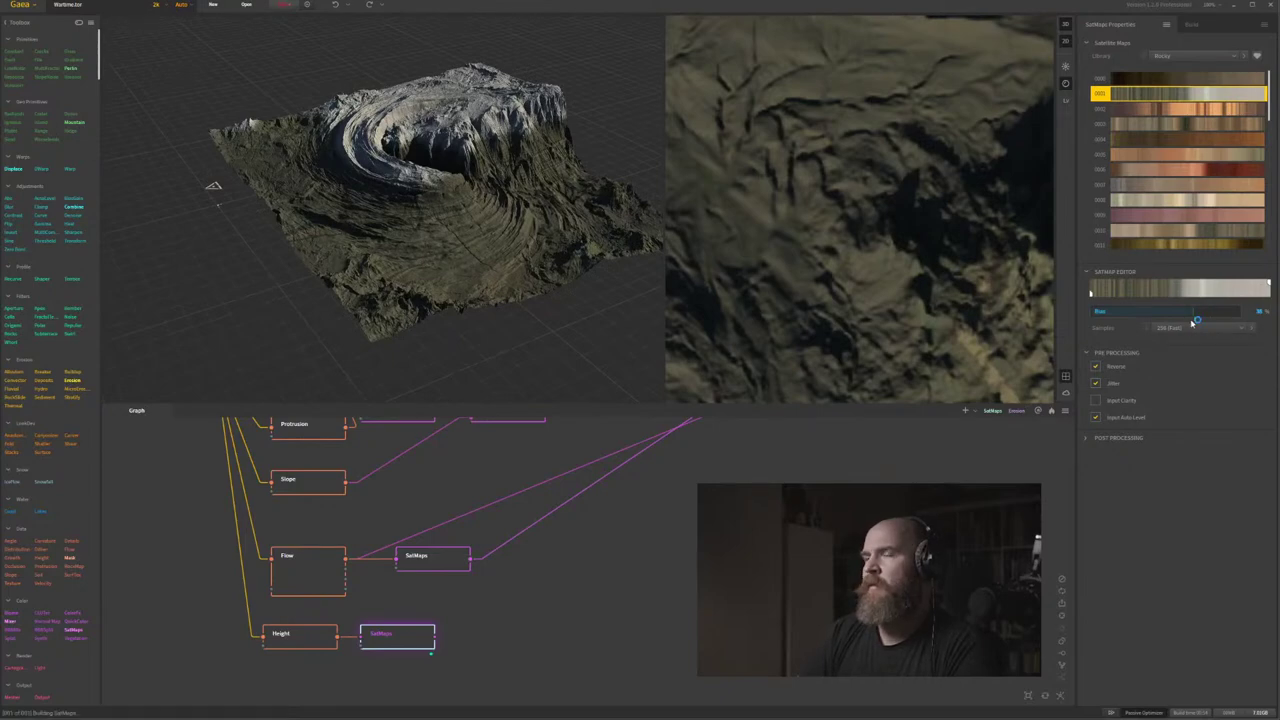
{"action": "left_click_drag", "start_coordinate": [385, 212], "coordinate": [430, 185]}
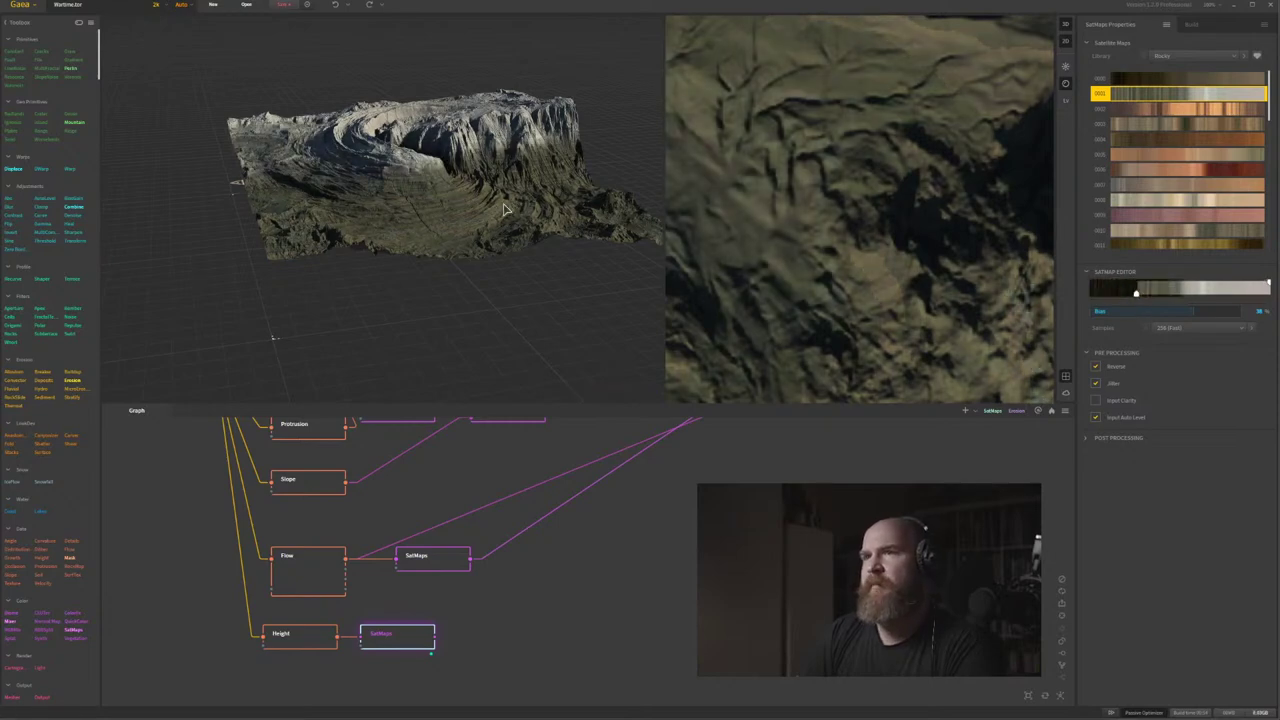
{"action": "left_click_drag", "start_coordinate": [540, 225], "coordinate": [400, 182]}
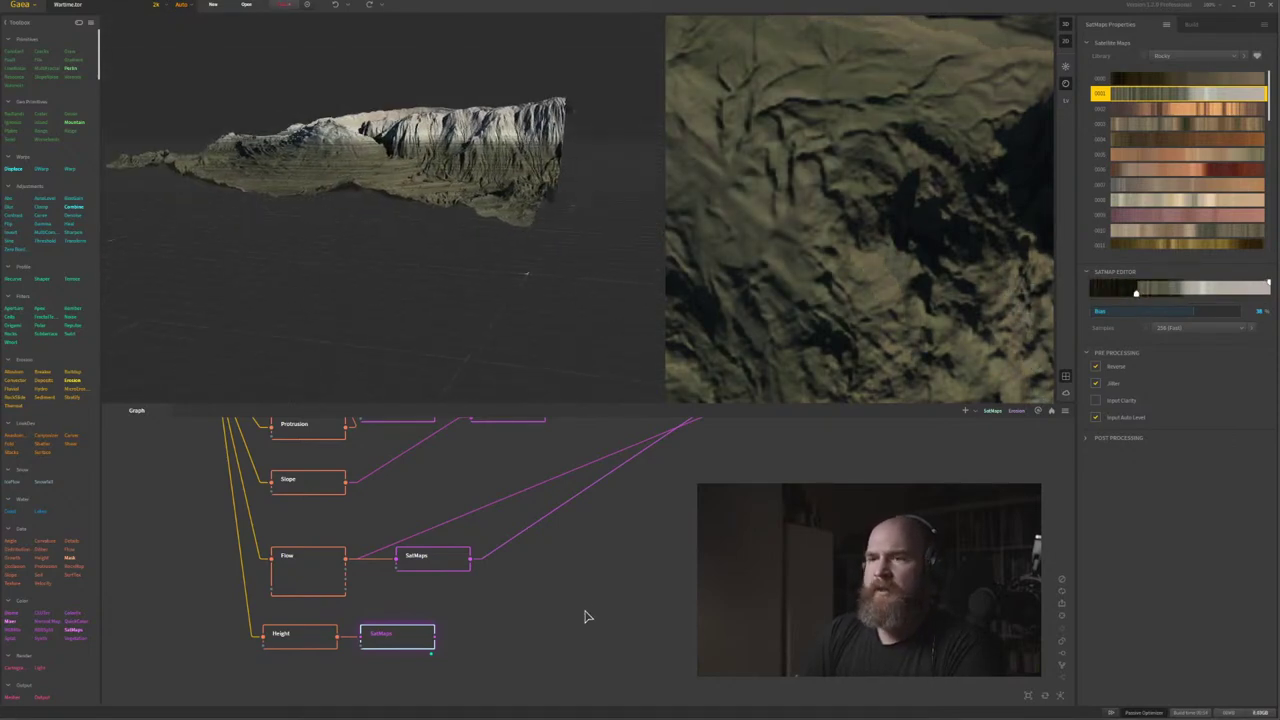
Move the last Mixer closer to the previous one and add a Mixer after it that blends in the Height SatMaps.
{"action": "scroll", "coordinate": [585, 600], "scroll_direction": "down", "scroll_amount": 3}
{"action": "left_click_drag", "start_coordinate": [583, 567], "coordinate": [498, 564]}
{"action": "left_click_drag", "start_coordinate": [516, 489], "coordinate": [448, 488]}
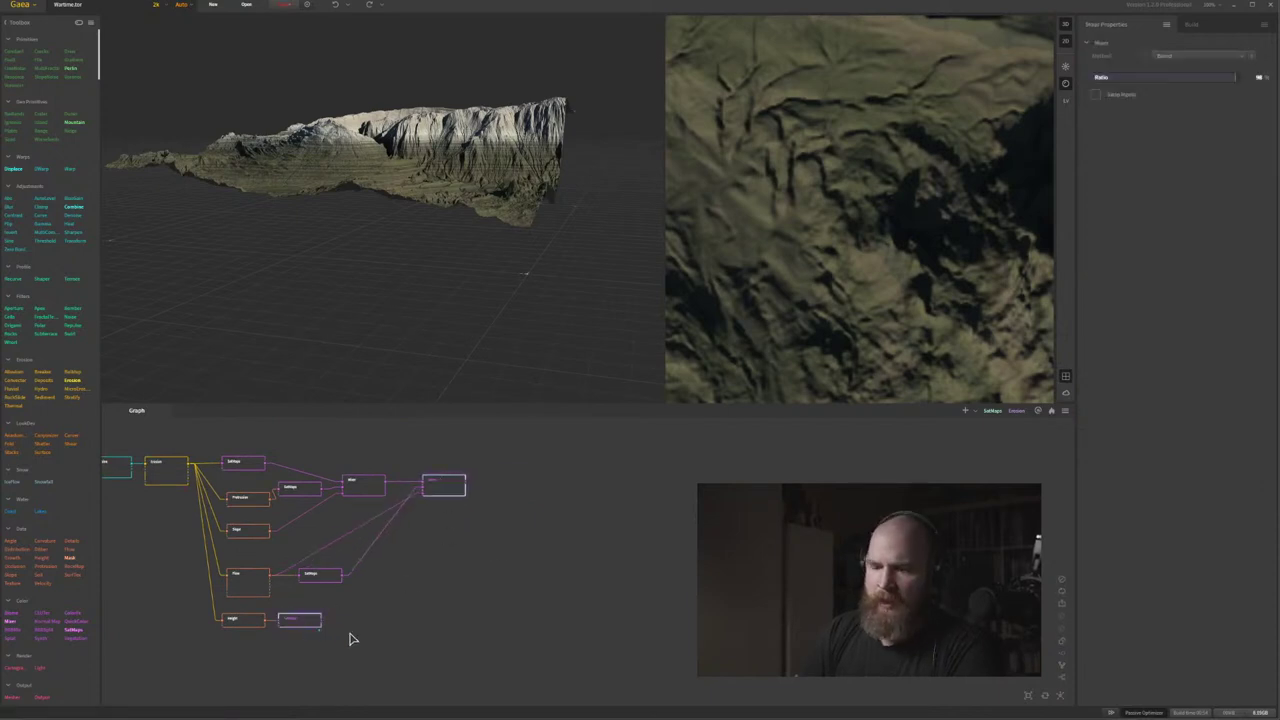
{"action": "key", "text": "m"}
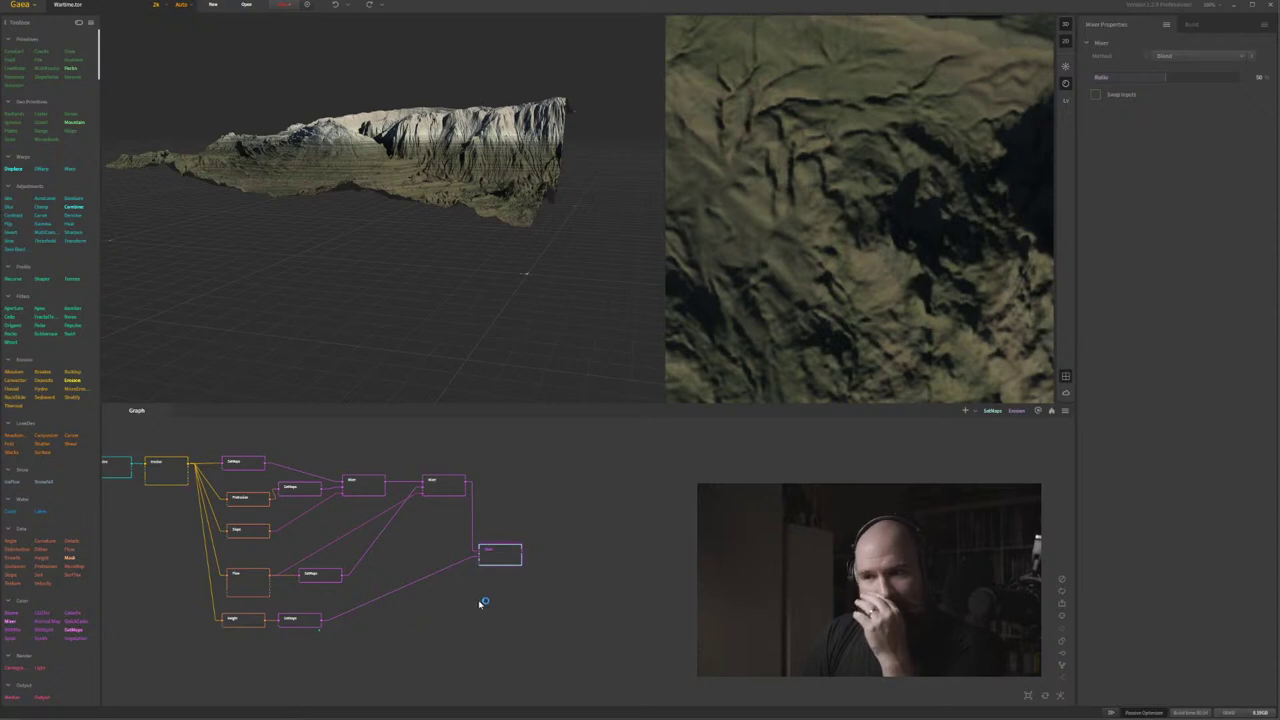
{"action": "left_click_drag", "start_coordinate": [494, 560], "coordinate": [529, 512]}
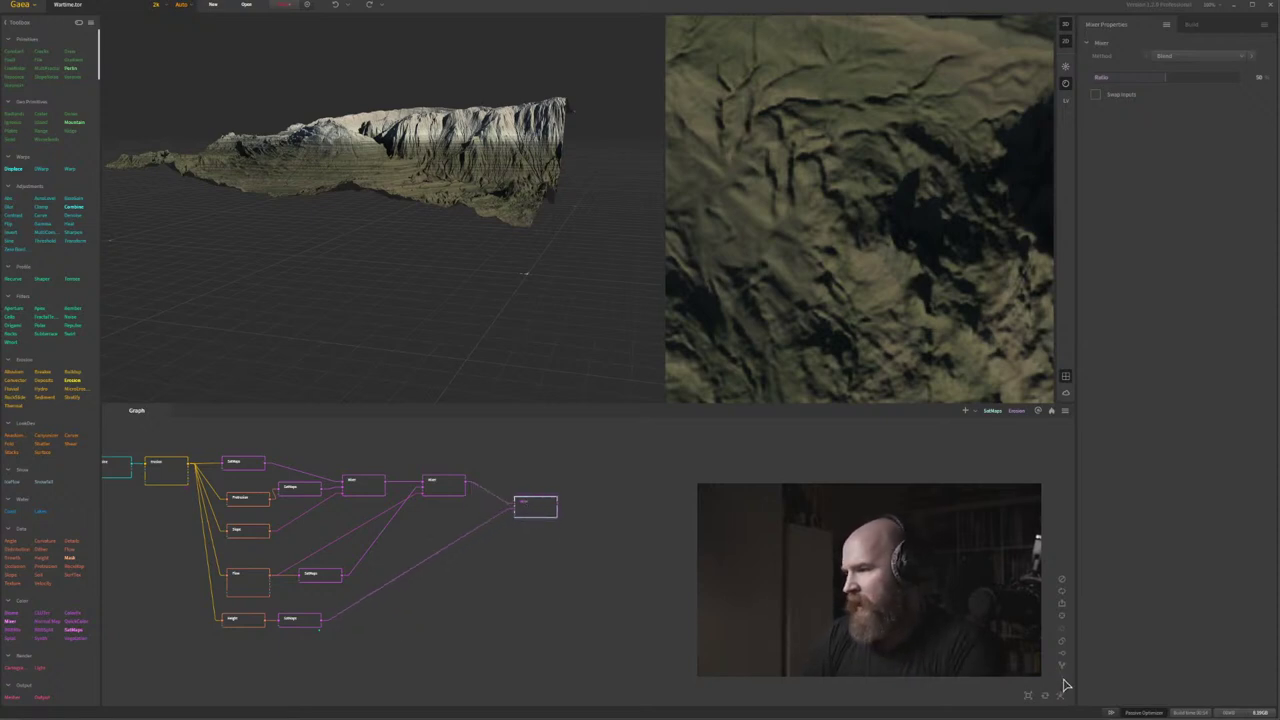
Preview the new Mixer on the terrain and examine how the Height coloring blends with the existing colors.
{"action": "scroll", "coordinate": [503, 500], "scroll_direction": "up", "scroll_amount": 3}
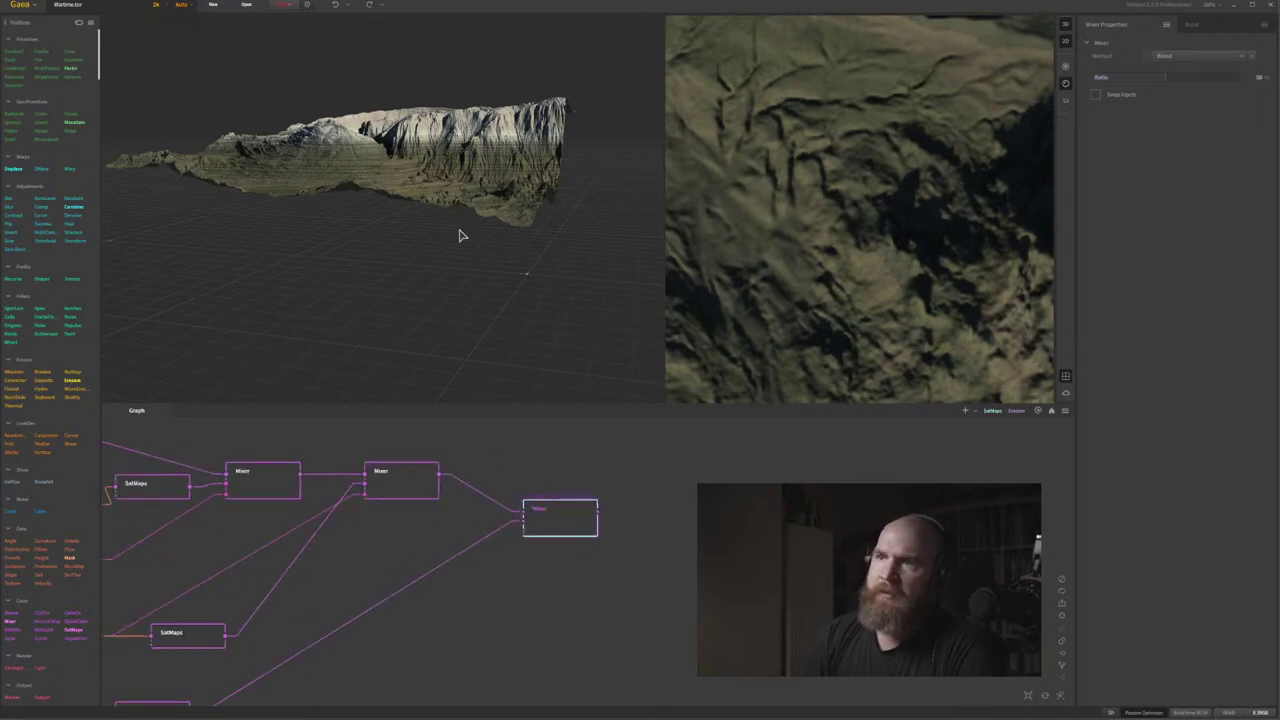
{"action": "scroll", "coordinate": [459, 235], "scroll_direction": "up", "scroll_amount": 5}
{"action": "middle_click_drag", "start_coordinate": [647, 539], "coordinate": [603, 577]}
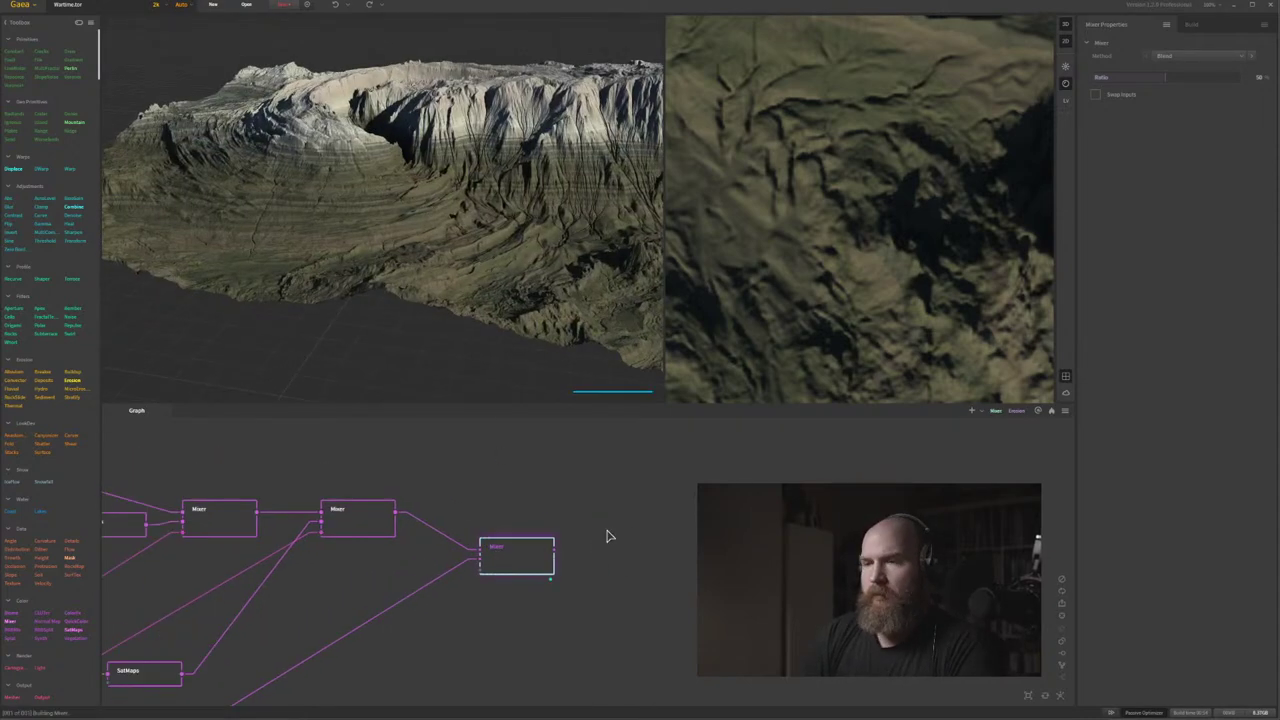
{"action": "mouse_move", "coordinate": [419, 265]}
{"action": "left_mouse_down"}
{"action": "mouse_move", "coordinate": [410, 233]}
{"action": "mouse_move", "coordinate": [372, 248]}
{"action": "mouse_move", "coordinate": [437, 249]}
{"action": "left_mouse_up"}
{"action": "scroll", "coordinate": [595, 588], "scroll_direction": "down", "scroll_amount": 3}
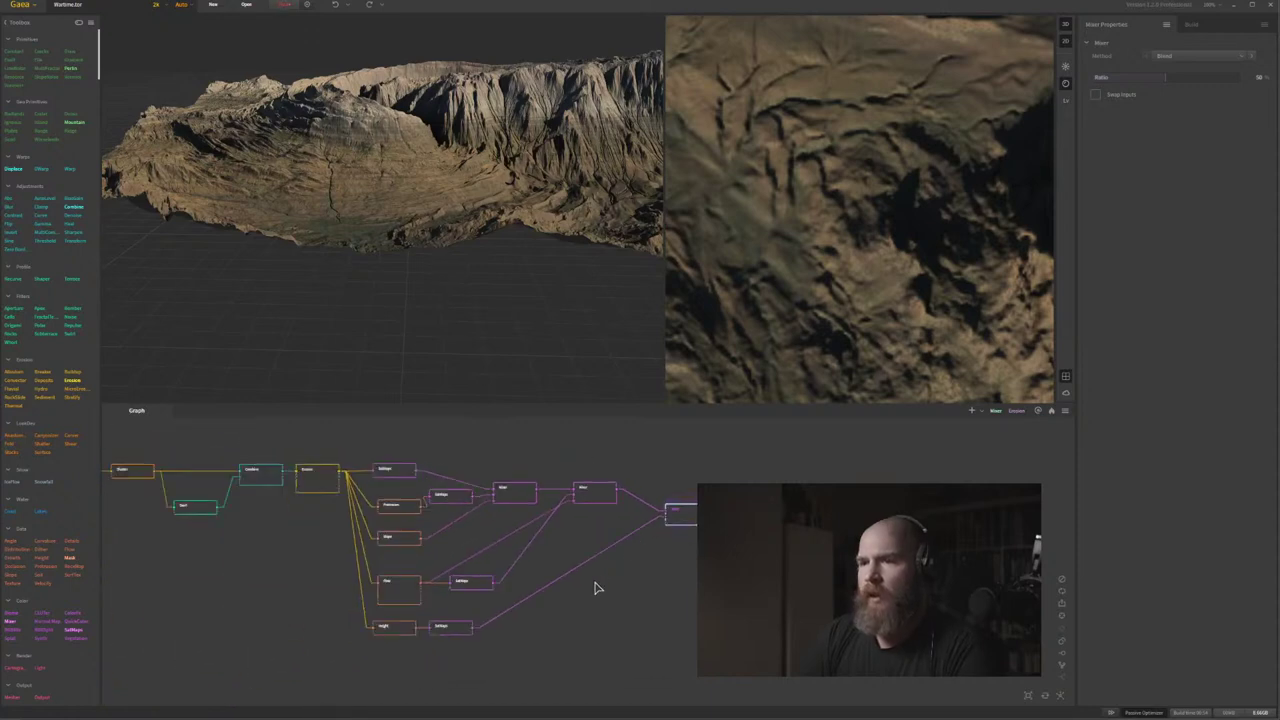
{"action": "left_click_drag", "start_coordinate": [351, 473], "coordinate": [342, 473]}
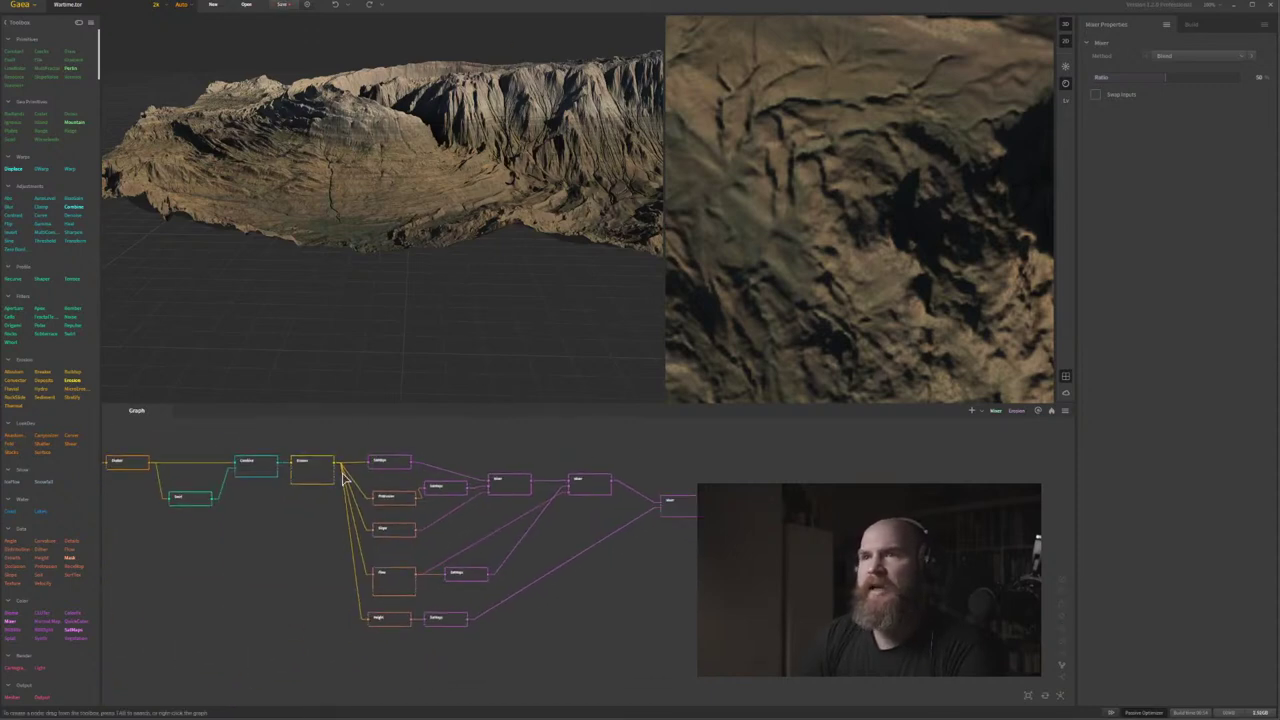
{"action": "left_click_drag", "start_coordinate": [673, 589], "coordinate": [649, 597]}
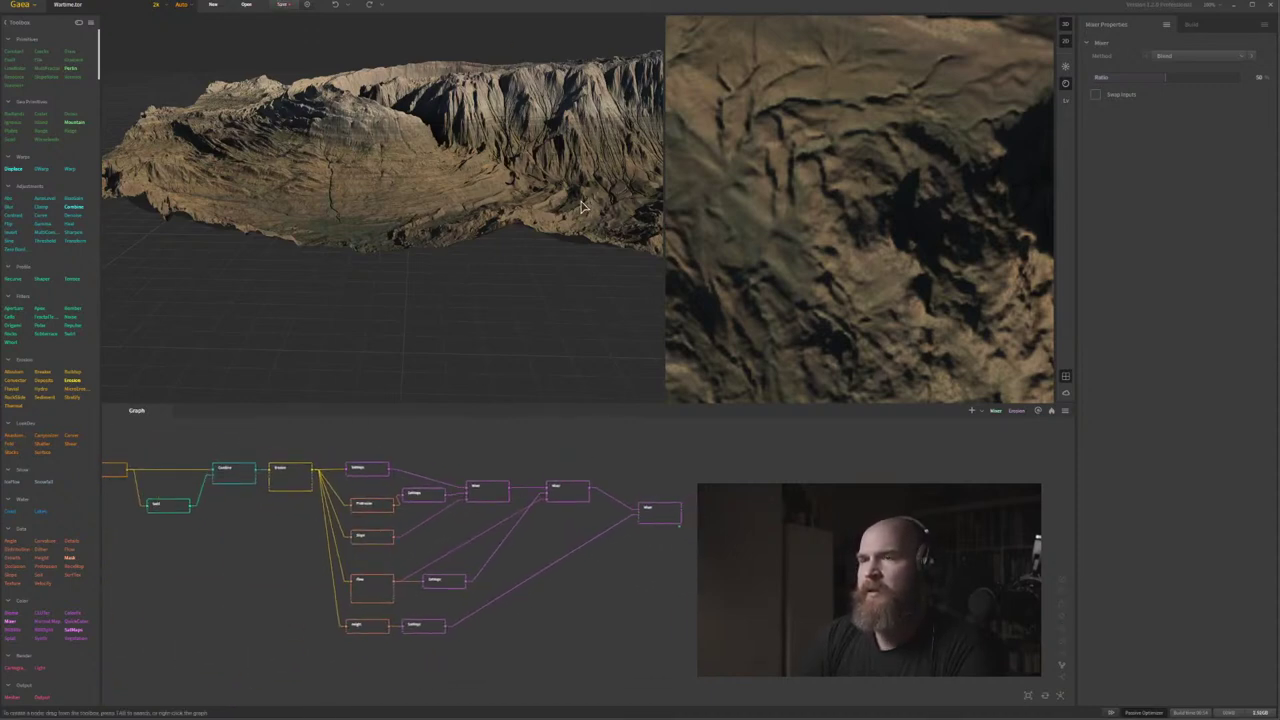
{"action": "scroll", "coordinate": [500, 150], "scroll_direction": "up", "scroll_amount": 5}
{"action": "scroll", "coordinate": [467, 152], "scroll_direction": "down", "scroll_amount": 5}
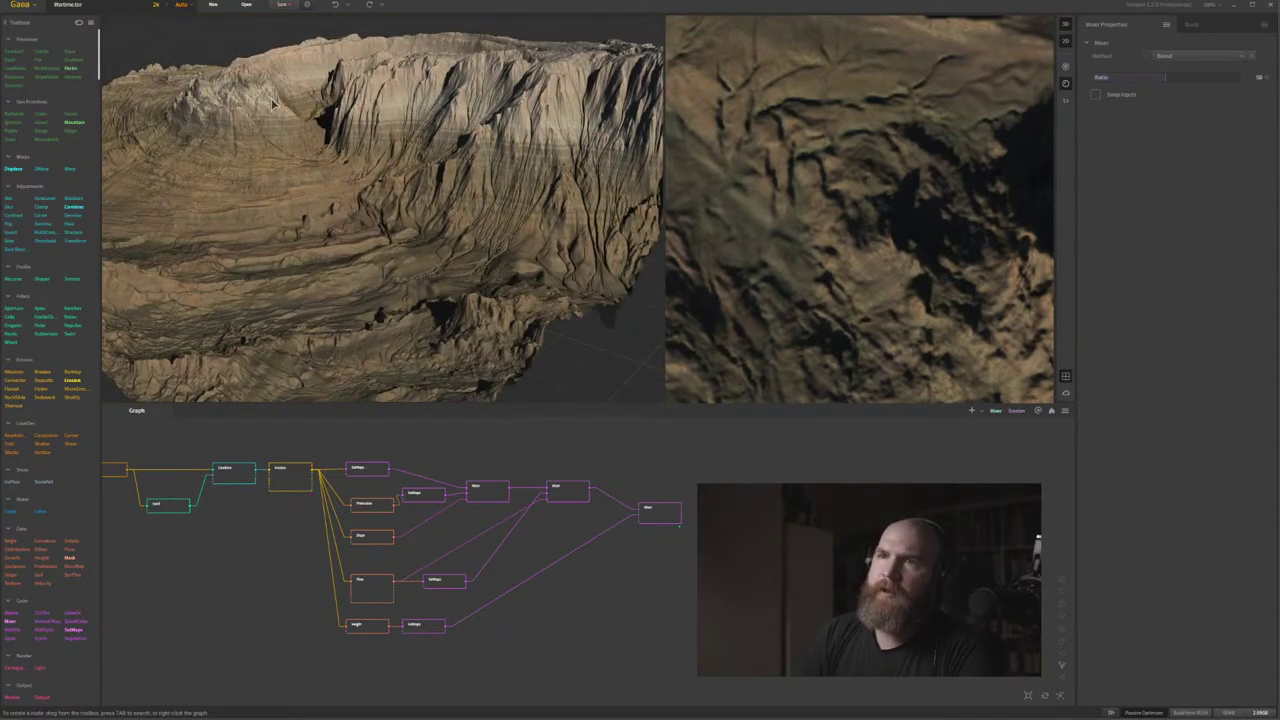
Preview the Protrusion SatMaps and the first Mixer, and examine the resulting coloring on the terrain.
{"action": "scroll", "coordinate": [563, 603], "scroll_direction": "up", "scroll_amount": 4}
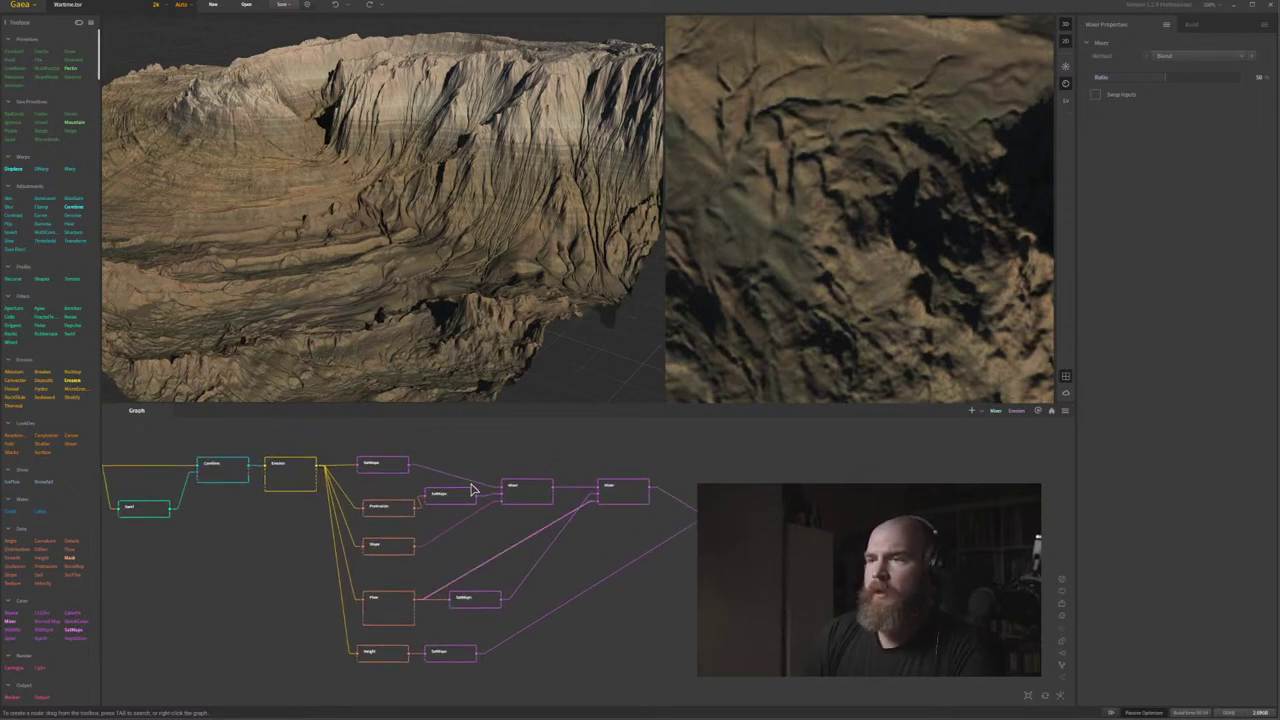
{"action": "left_click", "coordinate": [453, 497]}
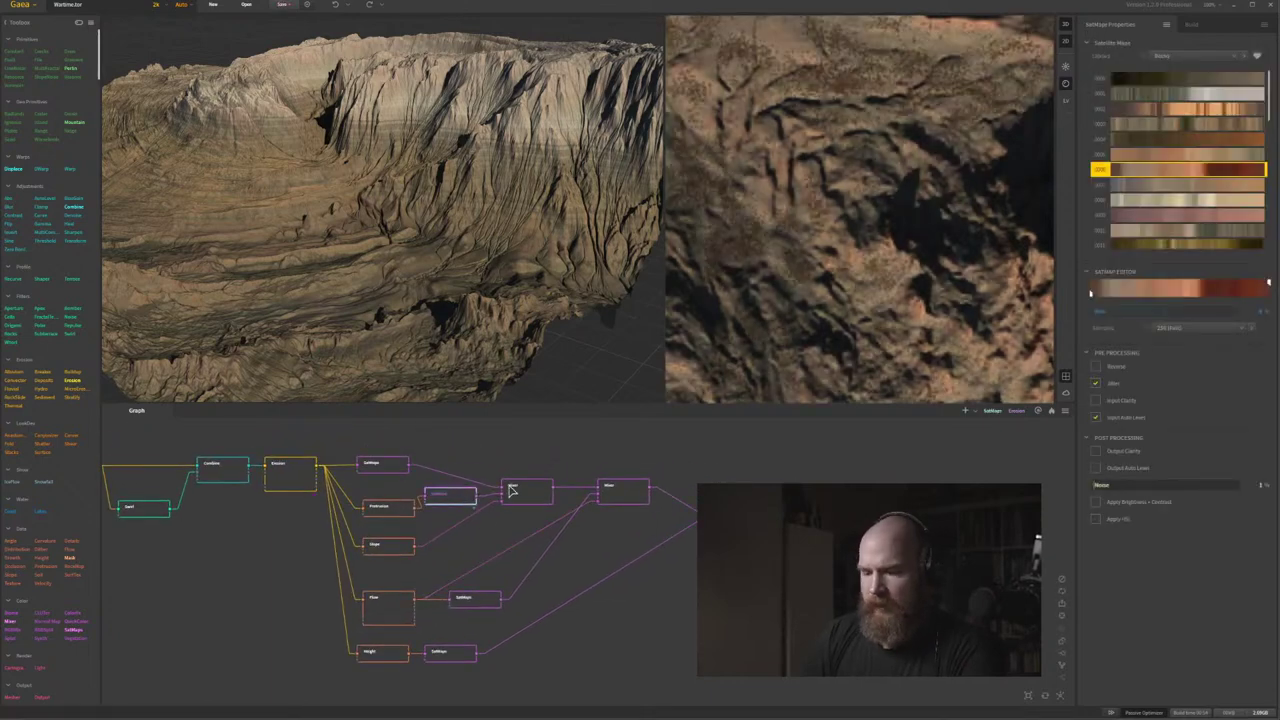
{"action": "left_click", "coordinate": [522, 490]}
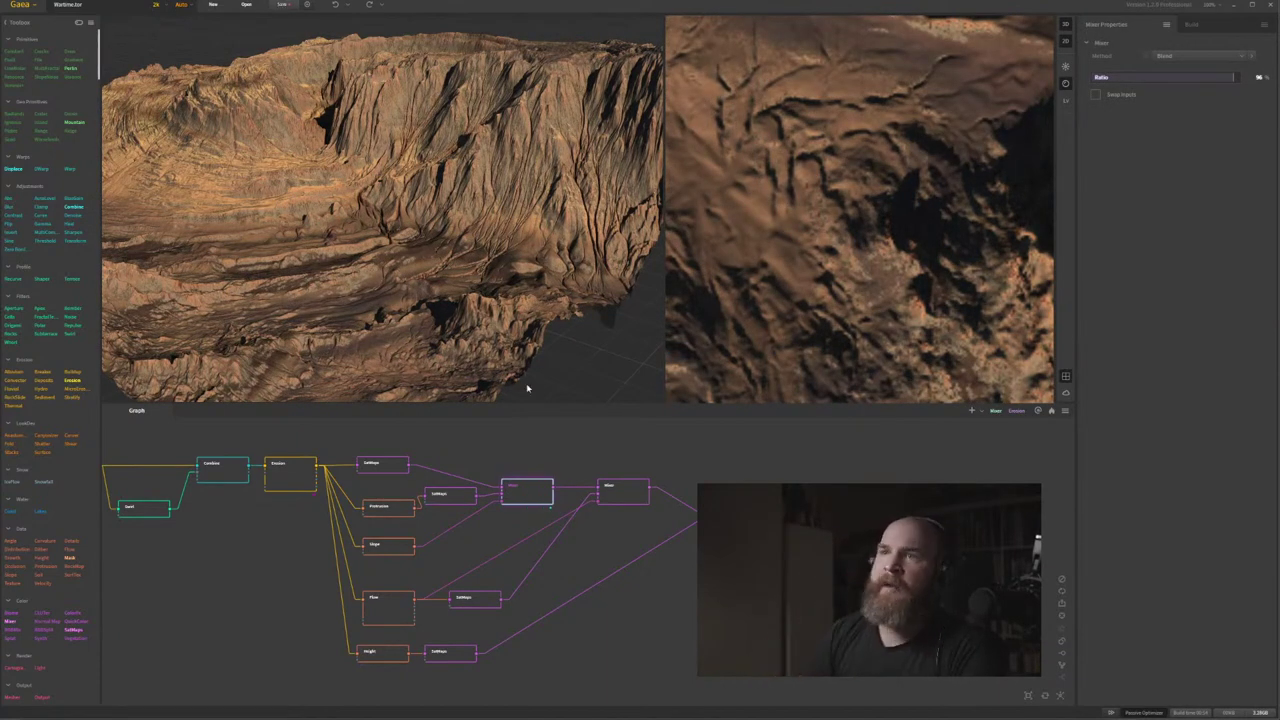
{"action": "left_click_drag", "start_coordinate": [462, 243], "coordinate": [428, 398]}
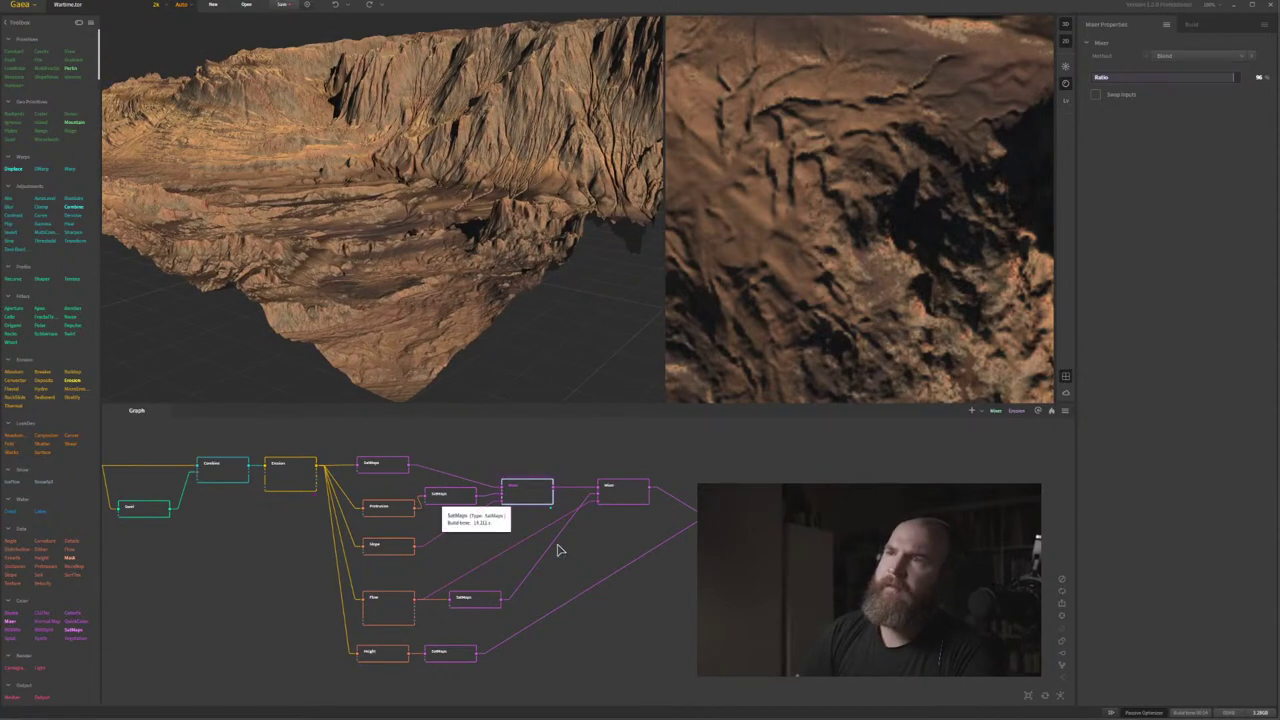
Move the last Mixer, which blends in the Height SatMaps, away from the other nodes and delete it.
{"action": "scroll", "coordinate": [654, 603], "scroll_direction": "down", "scroll_amount": 3}
{"action": "left_click", "coordinate": [656, 533]}
{"action": "left_click_drag", "start_coordinate": [658, 532], "coordinate": [820, 560]}
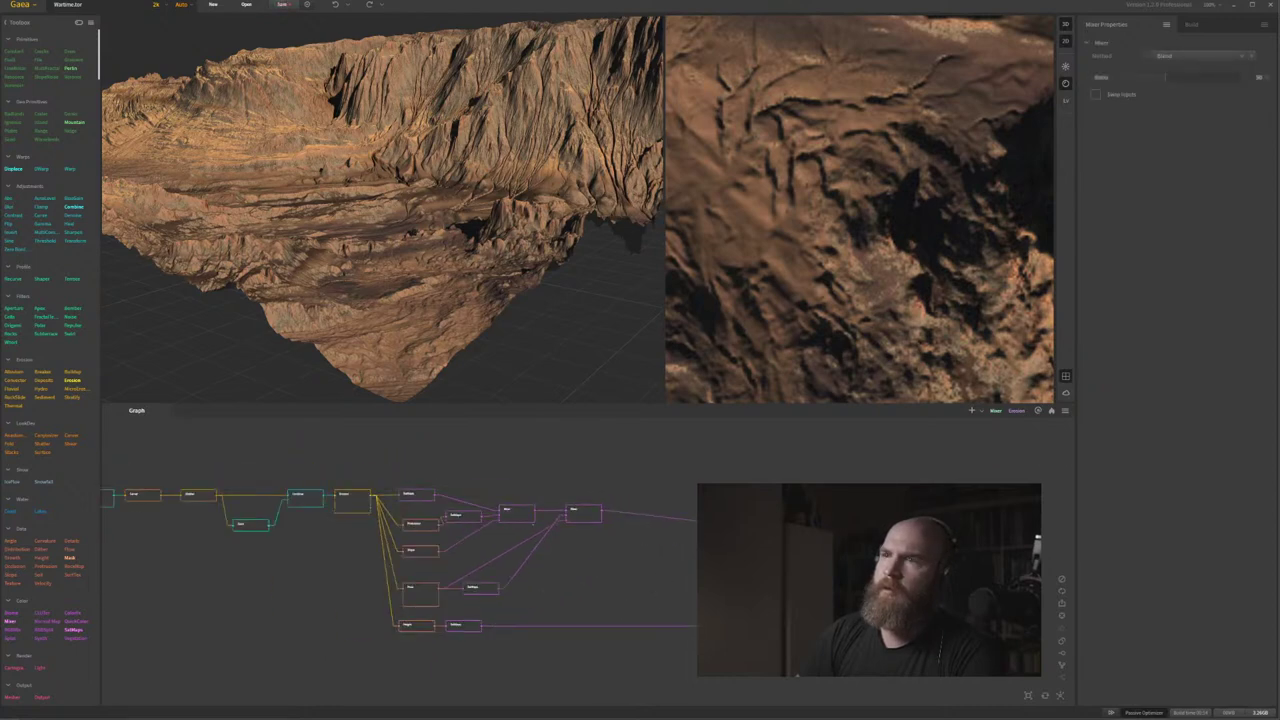
{"action": "left_click_drag", "start_coordinate": [483, 656], "coordinate": [398, 618]}
{"action": "left_click", "coordinate": [820, 560]}
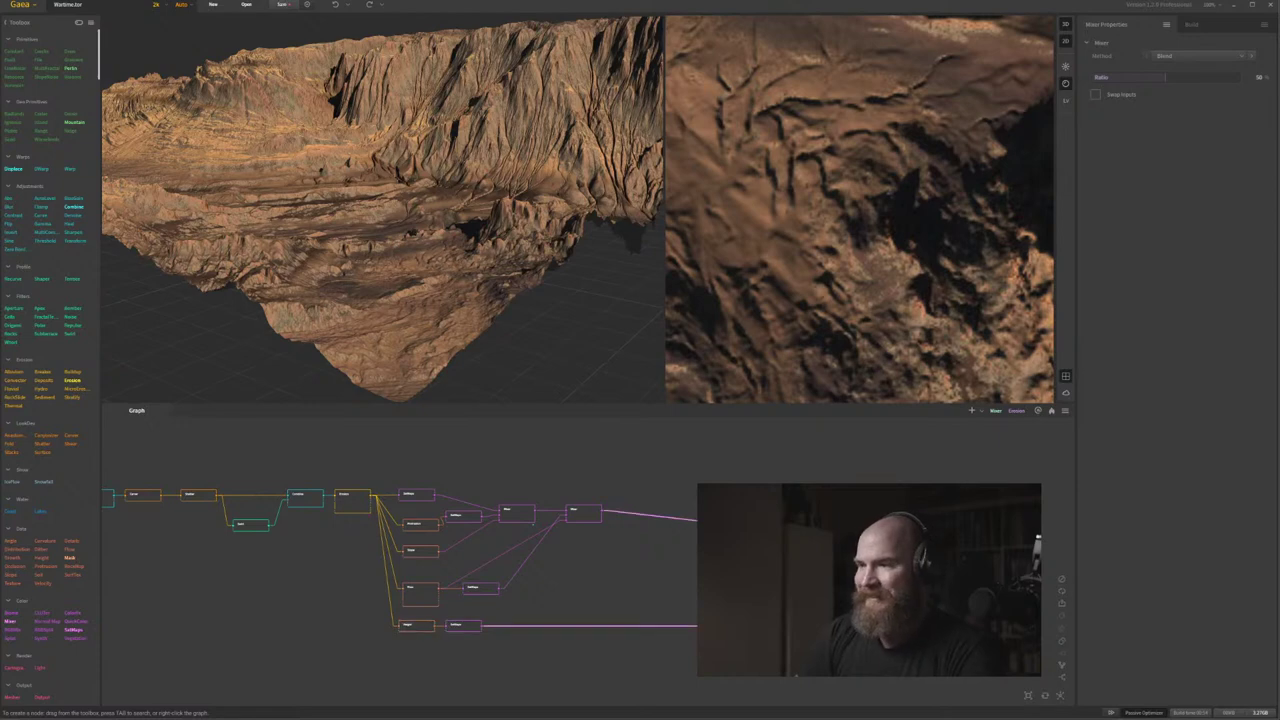
{"action": "key", "text": "Delete"}
Shift the two remaining Mixers further downstream to make room after the Protrusion SatMaps.
{"action": "scroll", "coordinate": [590, 550], "scroll_direction": "up", "scroll_amount": 2}
{"action": "scroll", "coordinate": [582, 550], "scroll_direction": "up", "scroll_amount": 1}
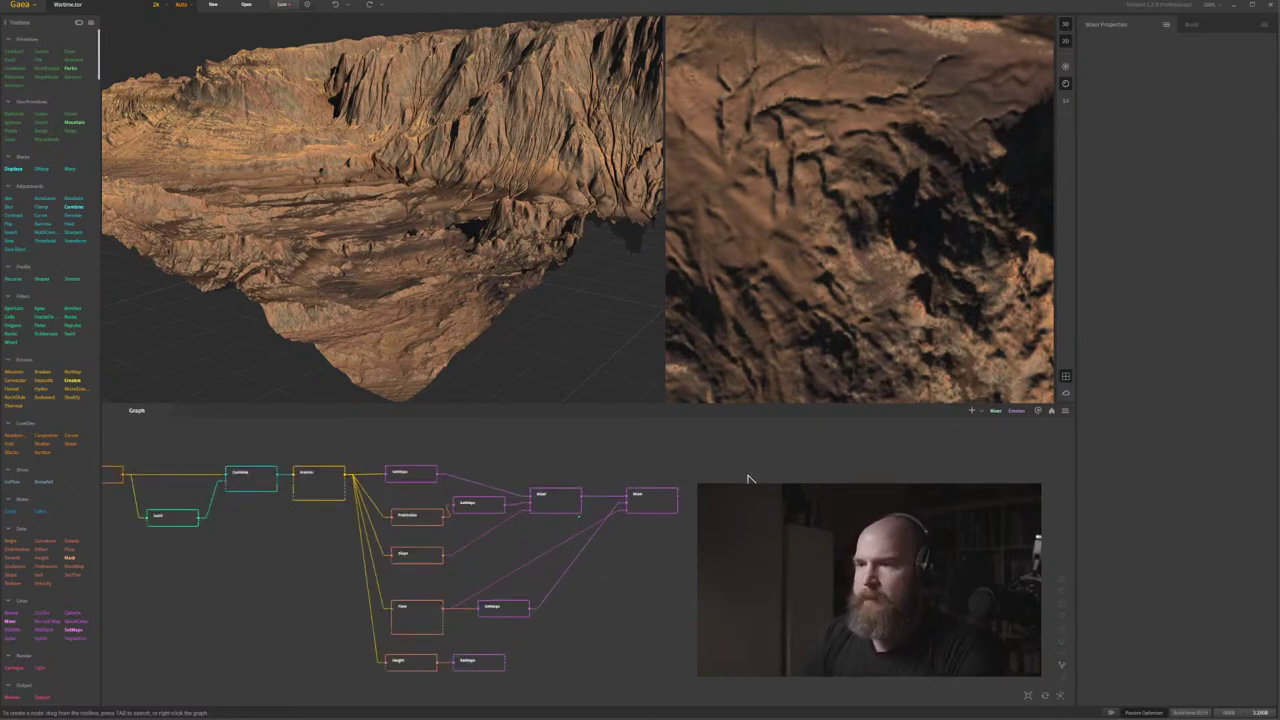
{"action": "left_click", "coordinate": [578, 500]}
{"action": "left_click_drag", "start_coordinate": [673, 463], "coordinate": [578, 499]}
{"action": "left_click_drag", "start_coordinate": [671, 503], "coordinate": [767, 503]}
{"action": "right_click", "coordinate": [476, 504]}
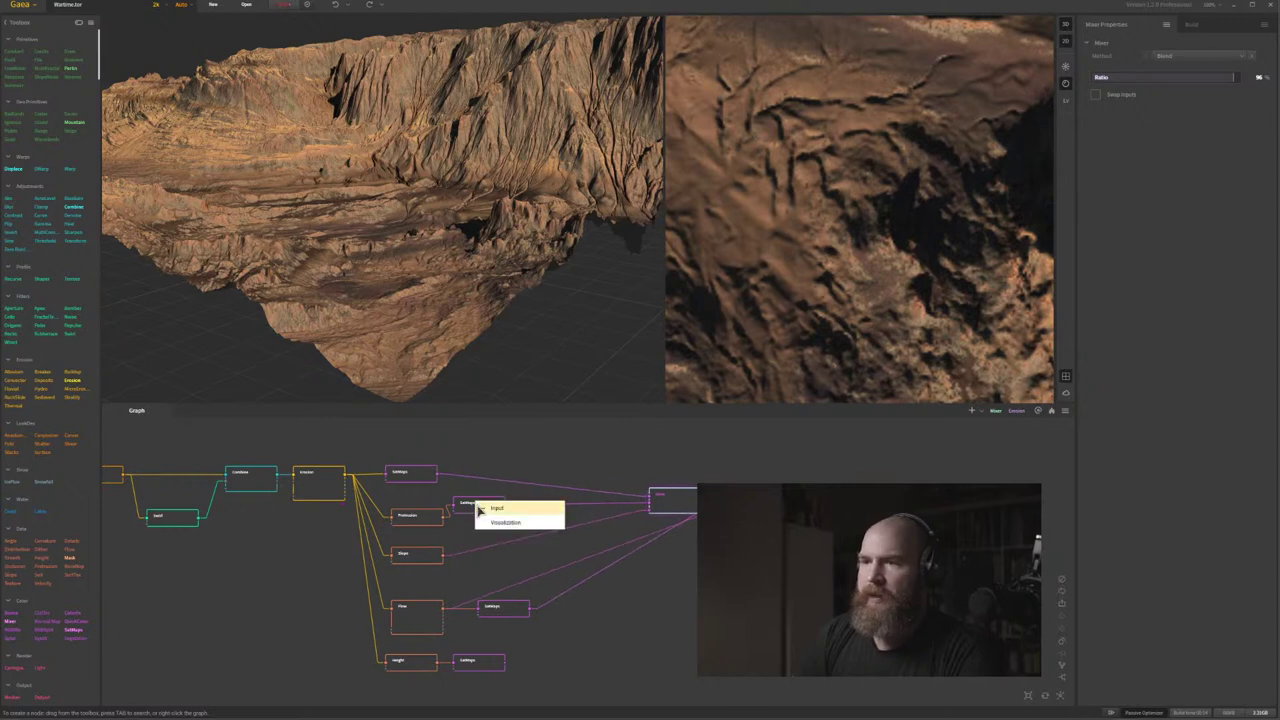
{"action": "left_click", "coordinate": [525, 441]}
{"action": "left_click", "coordinate": [546, 449]}
Combine the Protrusion SatMaps and the Height SatMaps in a new Mixer placed just after the Protrusion SatMaps.
{"action": "left_click", "coordinate": [474, 506]}
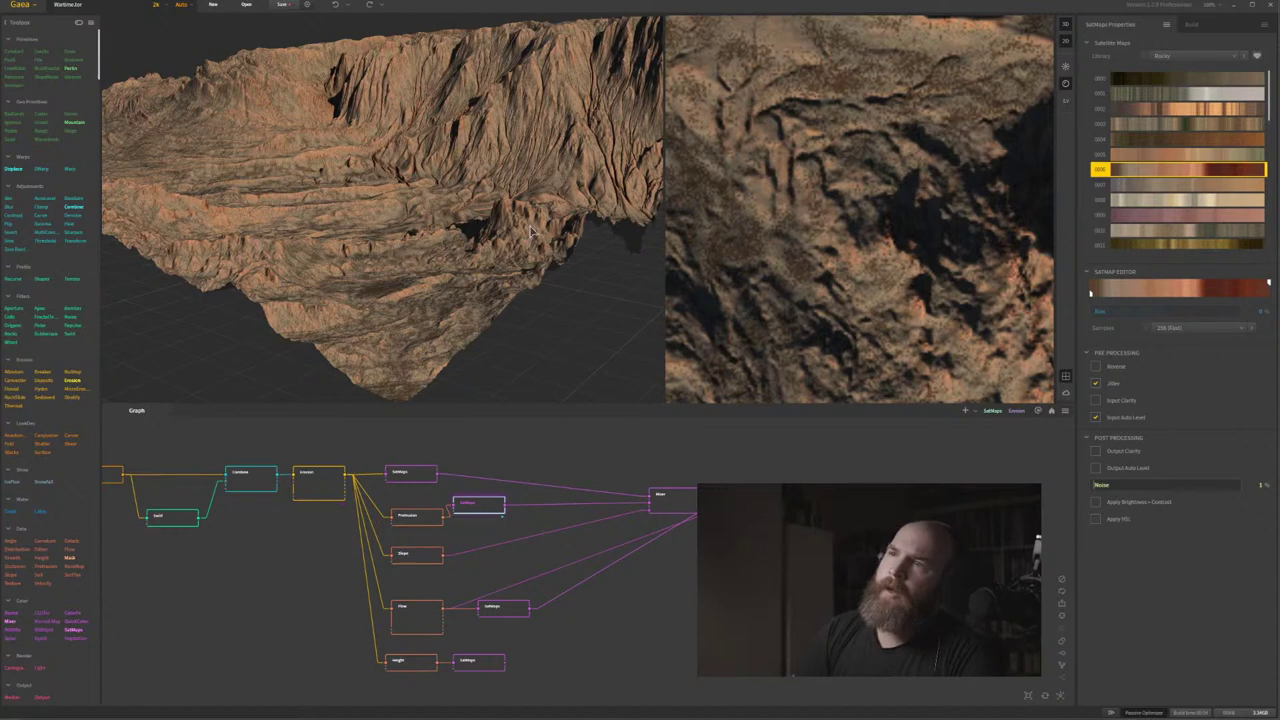
{"action": "middle_click_drag", "start_coordinate": [666, 594], "coordinate": [592, 575]}
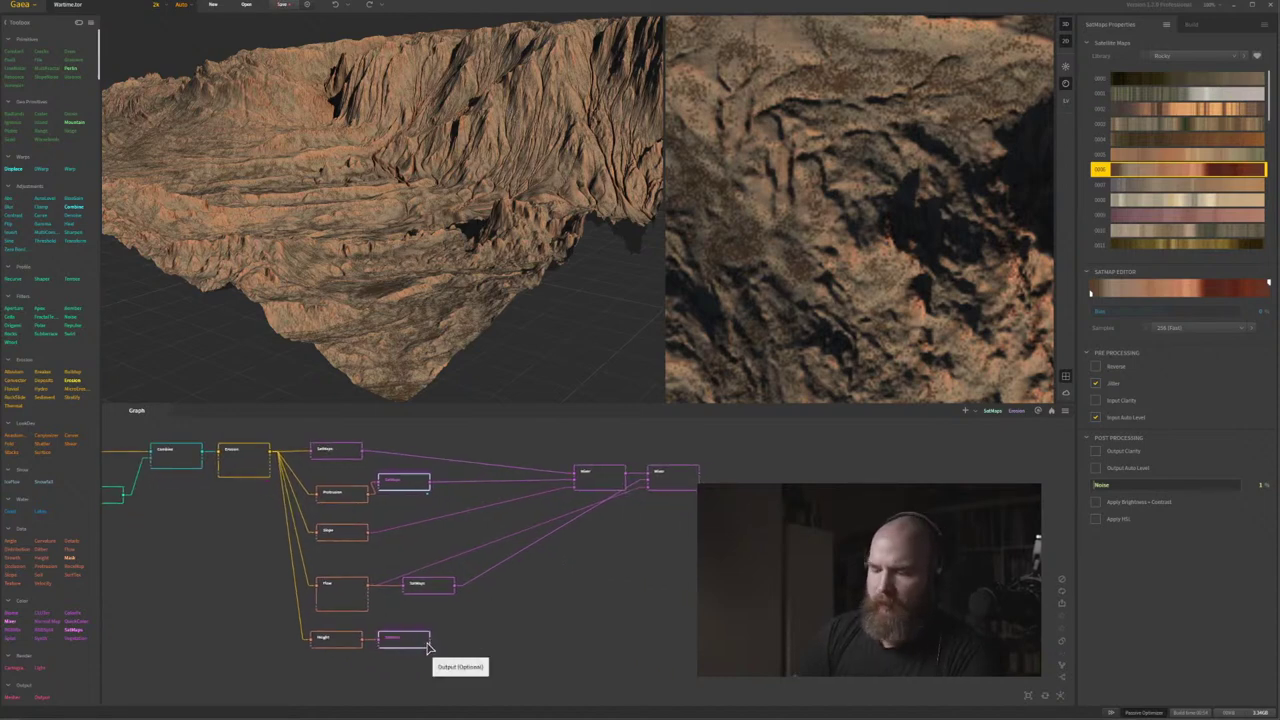
{"action": "key", "text": "m"}
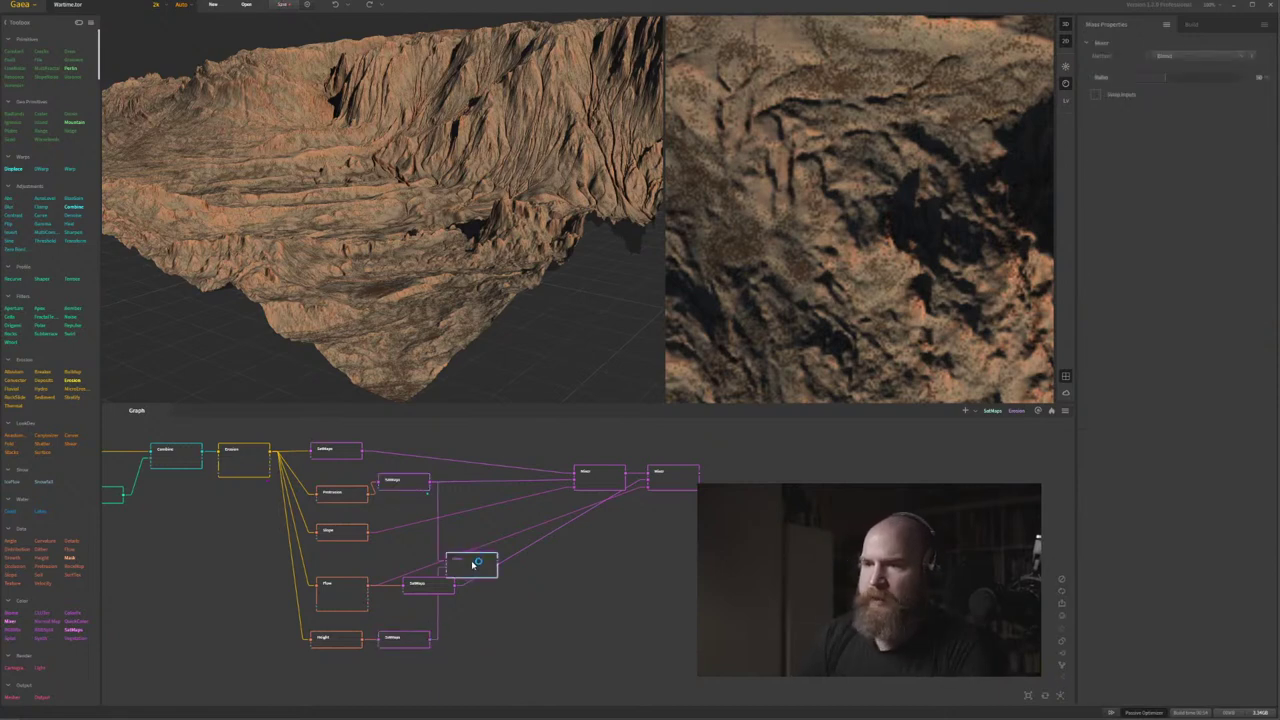
{"action": "left_click", "coordinate": [487, 489]}
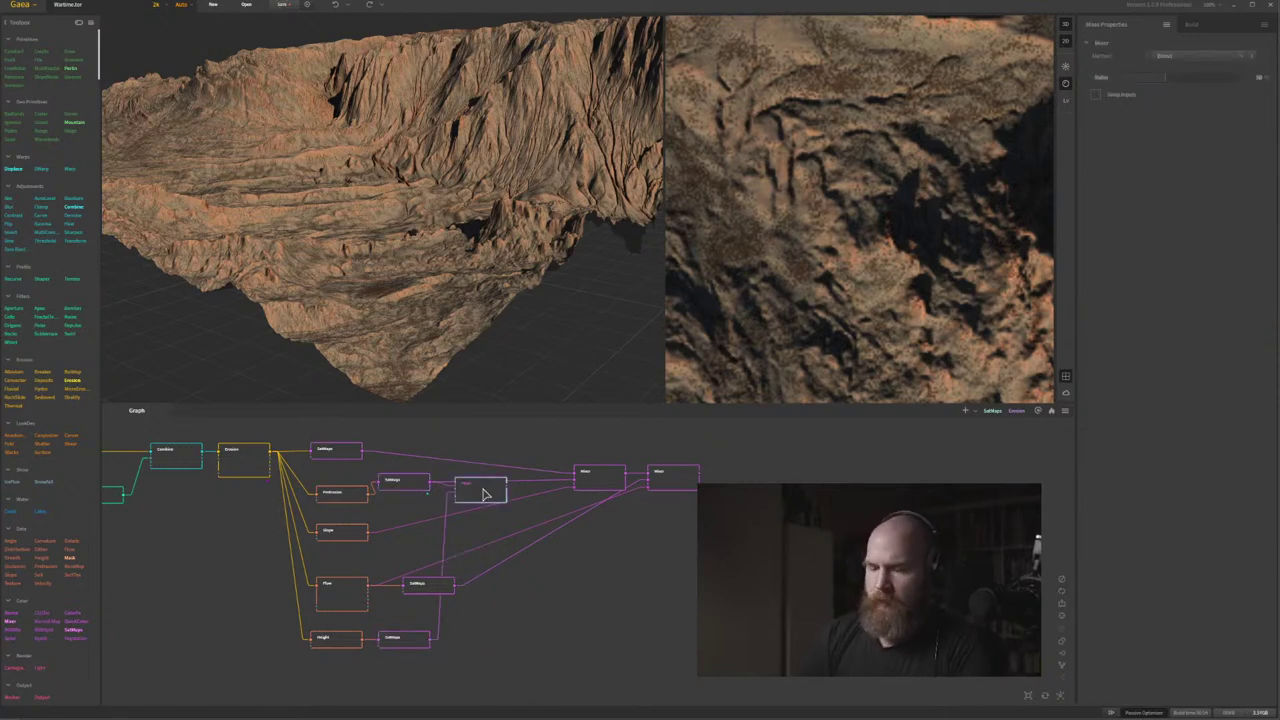
{"action": "left_click_drag", "start_coordinate": [474, 208], "coordinate": [478, 250]}
Set the new Mixer's method to Max and its Ratio to 42%.
{"action": "left_click", "coordinate": [1194, 57]}
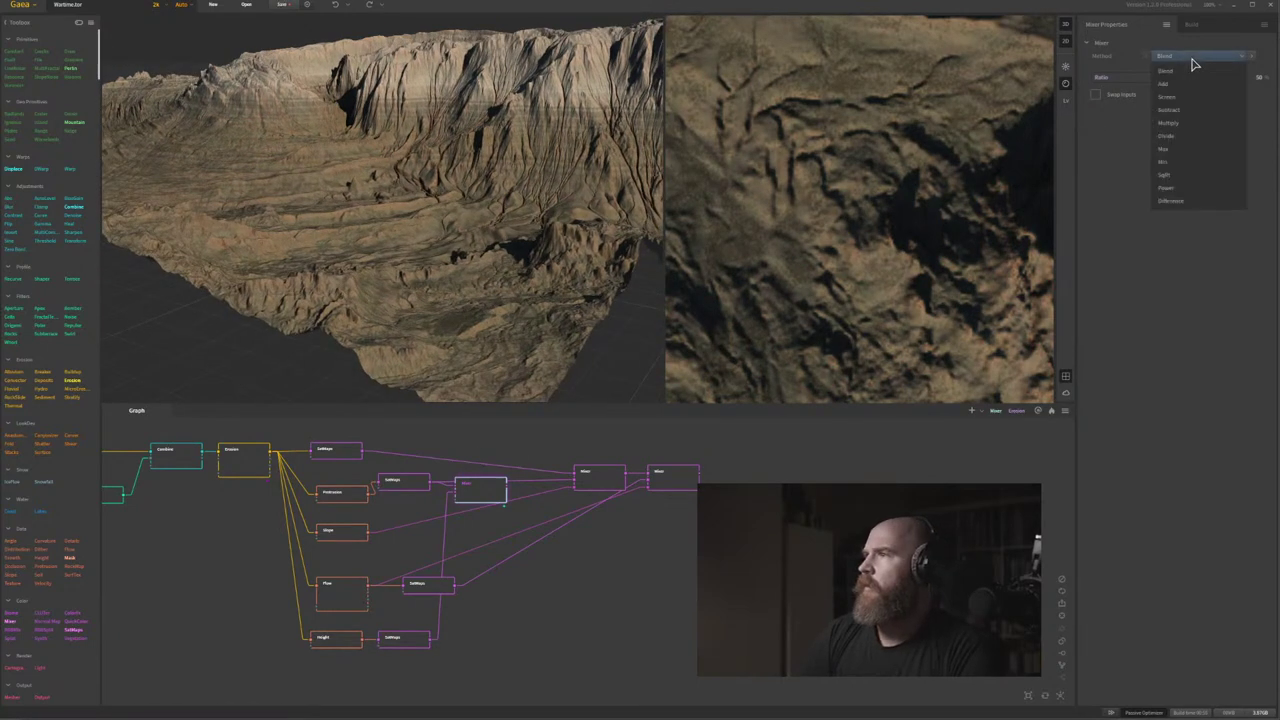
{"action": "left_click", "coordinate": [1183, 150]}
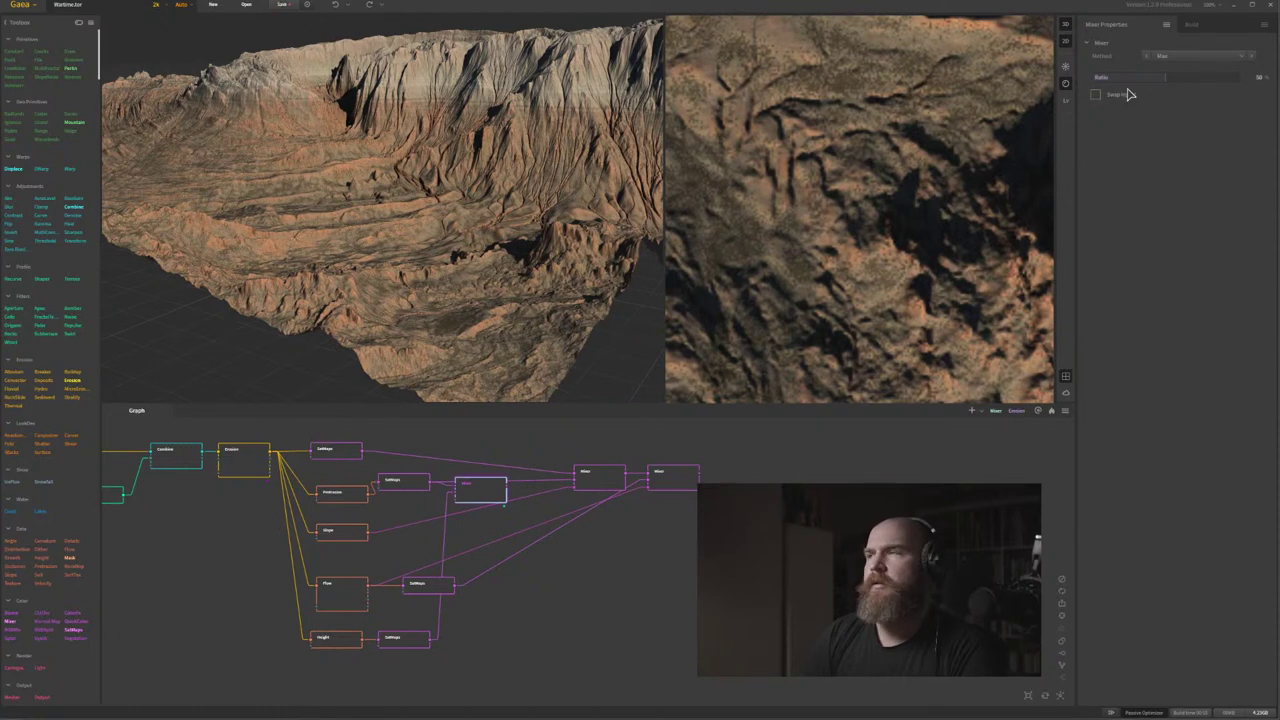
{"action": "left_click_drag", "start_coordinate": [1190, 82], "coordinate": [1205, 80]}
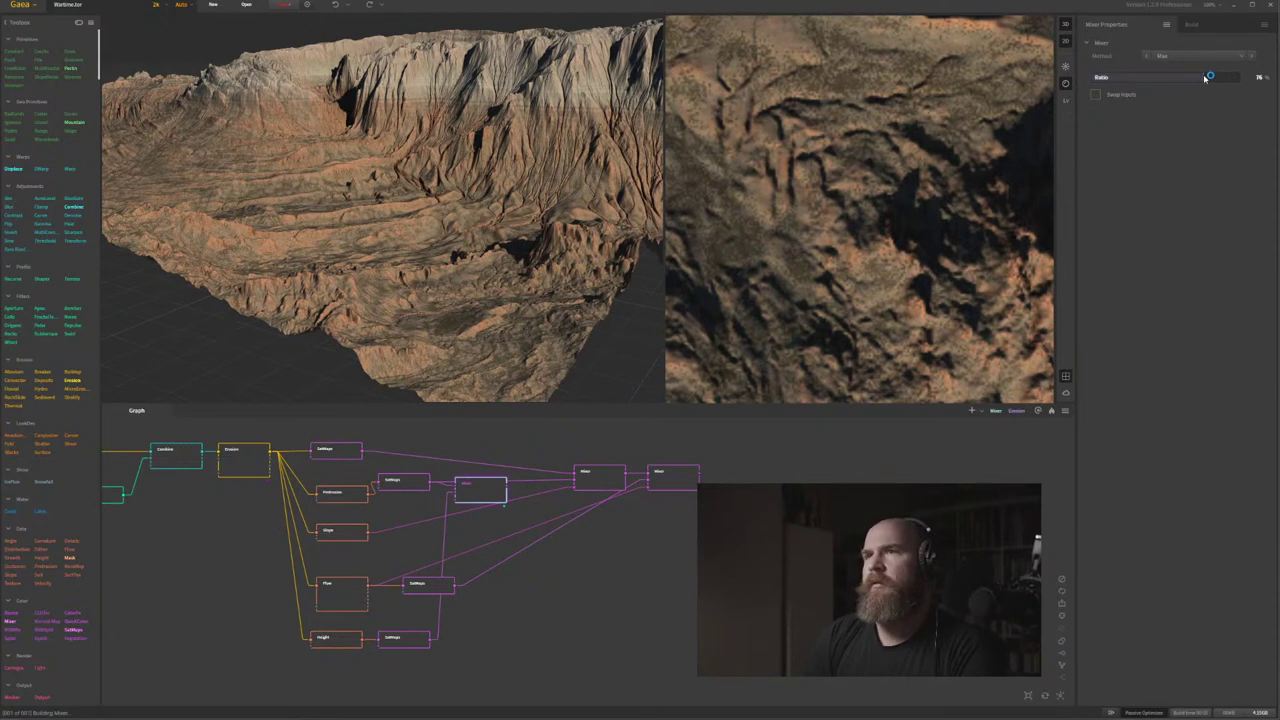
{"action": "left_click", "coordinate": [1155, 82]}
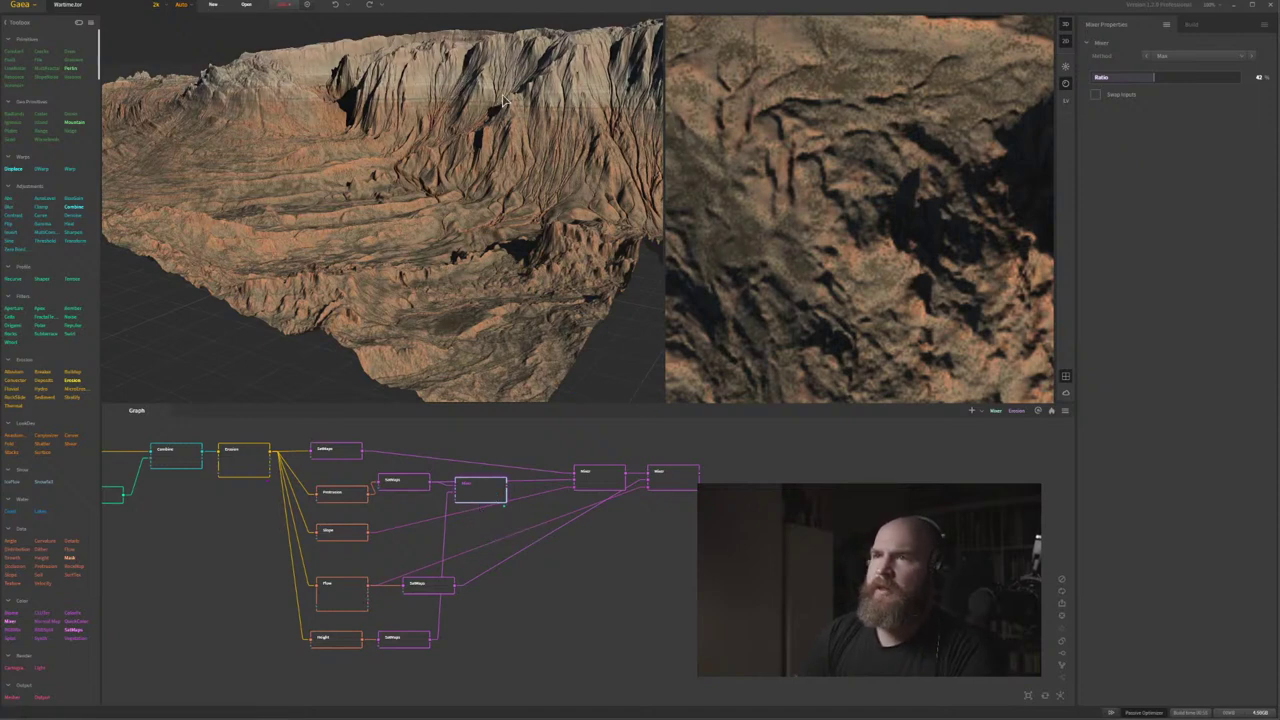
Connect the new Mixer's output to the next Mixer in place of the Protrusion SatMaps, and nudge it slightly up beside its source.
{"action": "scroll", "coordinate": [484, 510], "scroll_direction": "up", "scroll_amount": 5}
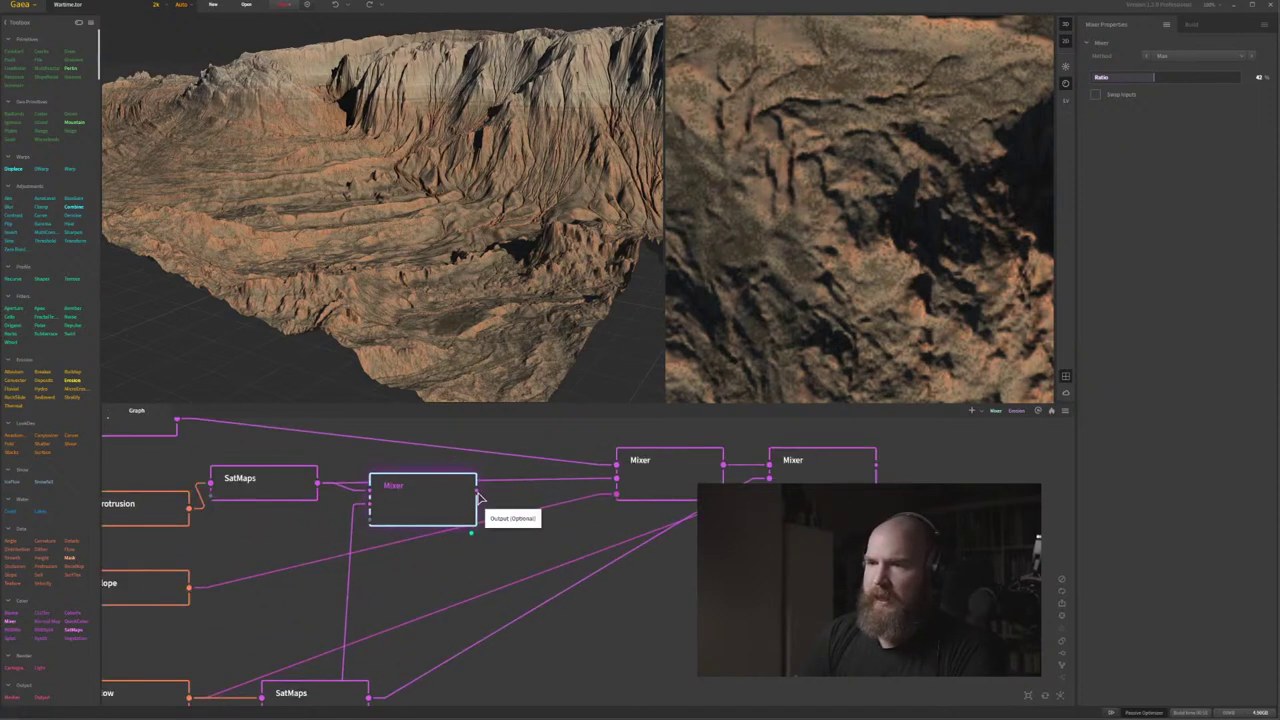
{"action": "left_click_drag", "start_coordinate": [477, 491], "coordinate": [583, 485]}
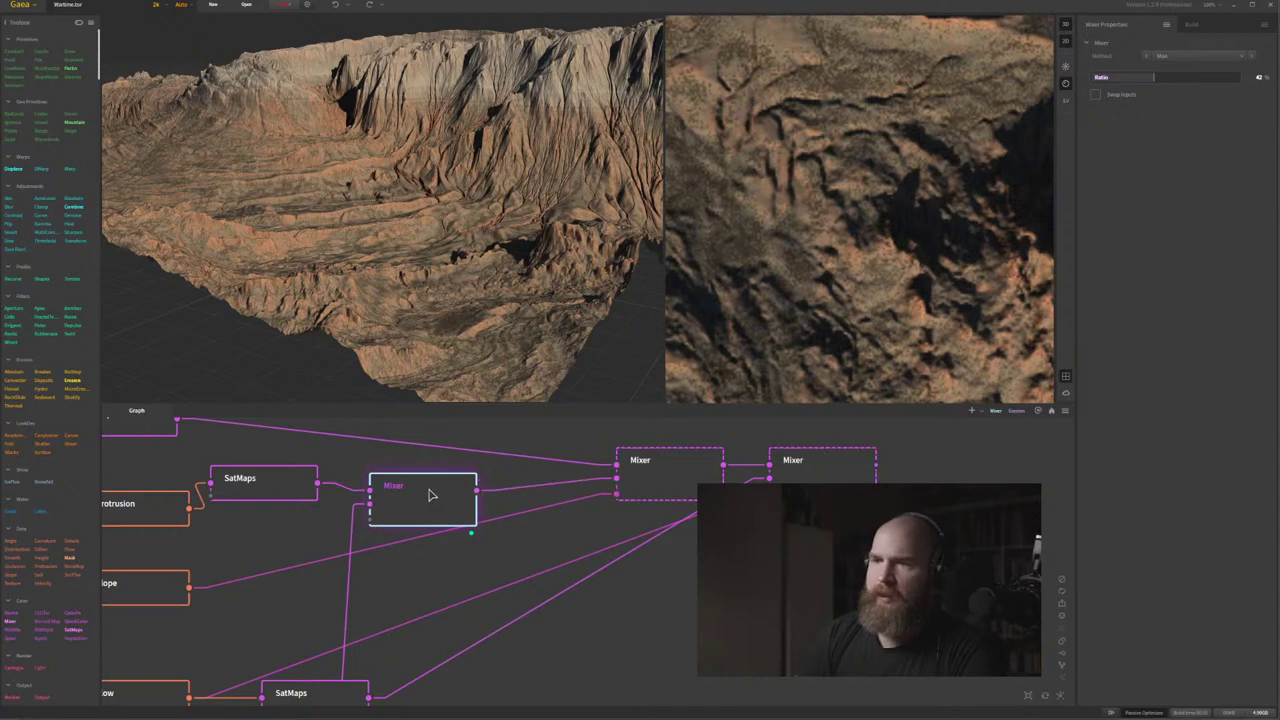
{"action": "left_click_drag", "start_coordinate": [432, 495], "coordinate": [409, 471]}
Preview the final Mixer and examine the combined coloring on the terrain from close up and from a distance.
{"action": "middle_click_drag", "start_coordinate": [591, 540], "coordinate": [496, 548]}
{"action": "scroll", "coordinate": [496, 548], "scroll_direction": "down", "scroll_amount": 2}
{"action": "left_click", "coordinate": [666, 548]}
{"action": "left_click", "coordinate": [684, 495]}
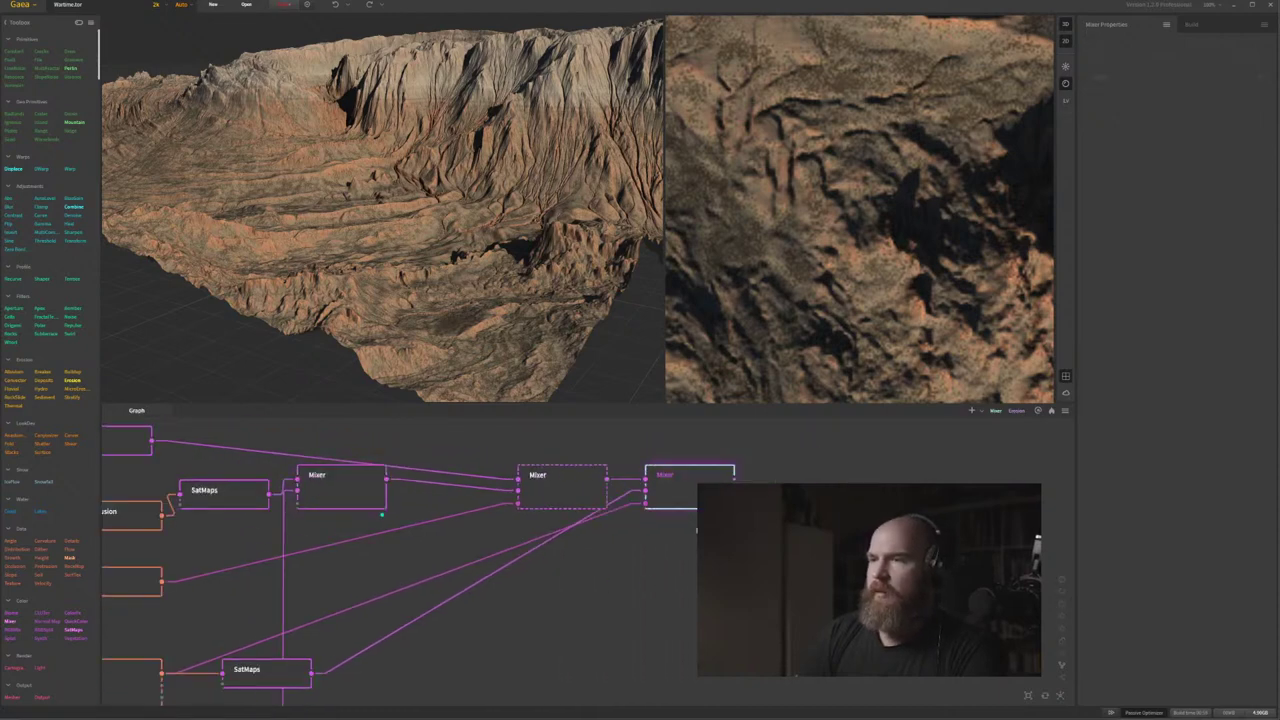
{"action": "middle_click_drag", "start_coordinate": [697, 534], "coordinate": [604, 576]}
{"action": "scroll", "coordinate": [604, 576], "scroll_direction": "down", "scroll_amount": 2}
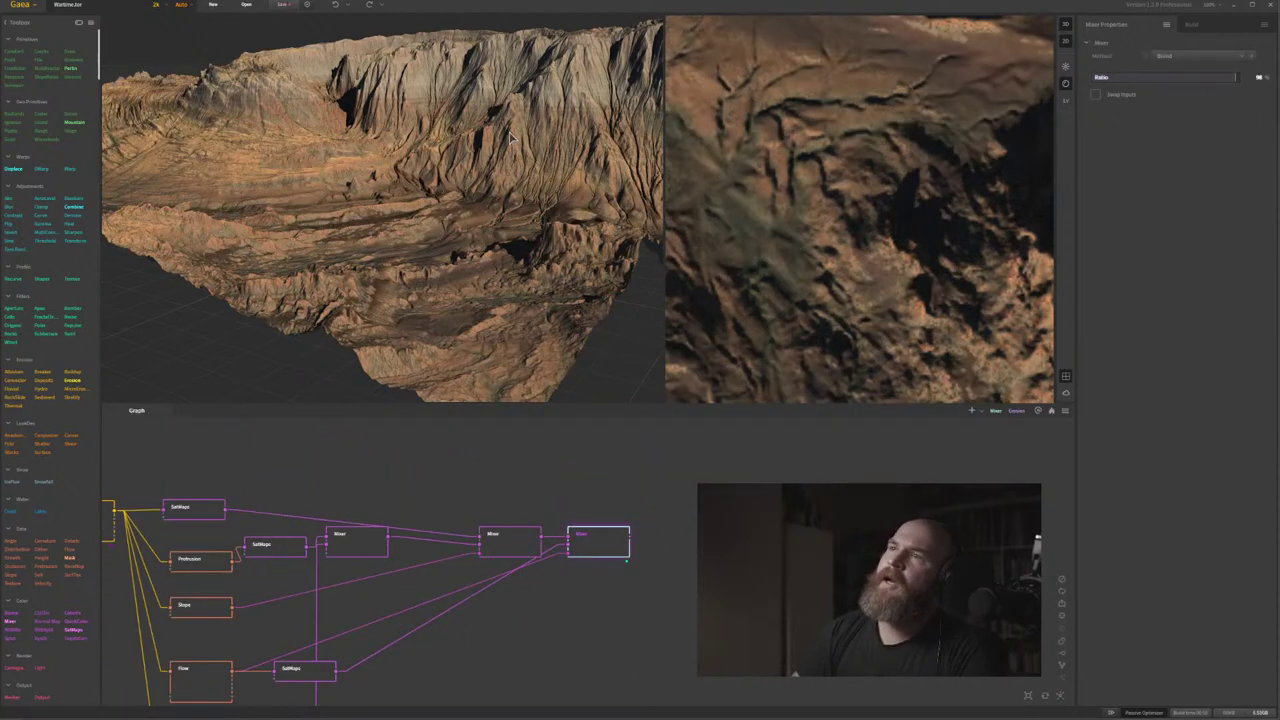
{"action": "left_click_drag", "start_coordinate": [510, 138], "coordinate": [534, 398]}
{"action": "scroll", "coordinate": [590, 220], "scroll_direction": "down", "scroll_amount": 4}
{"action": "scroll", "coordinate": [436, 205], "scroll_direction": "up", "scroll_amount": 5}
{"action": "middle_click_drag", "start_coordinate": [534, 440], "coordinate": [506, 460]}
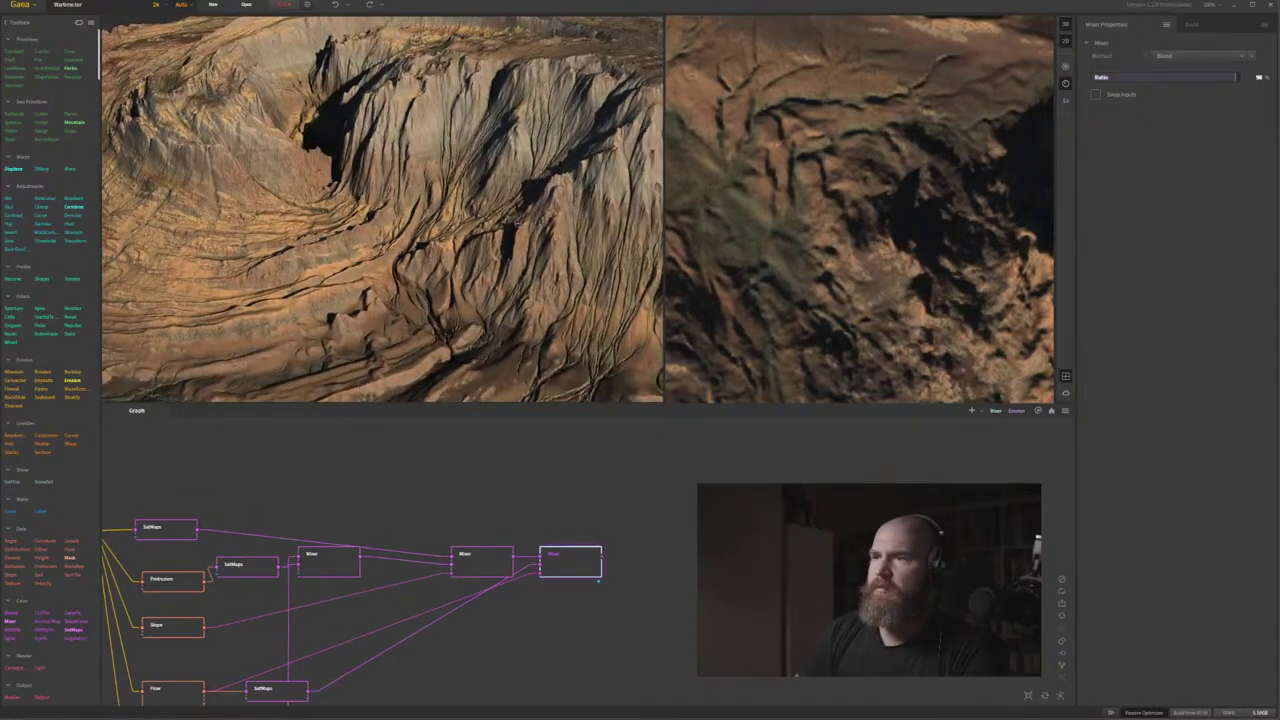
{"action": "left_click_drag", "start_coordinate": [589, 325], "coordinate": [394, 232]}
{"action": "scroll", "coordinate": [488, 263], "scroll_direction": "down", "scroll_amount": 5}
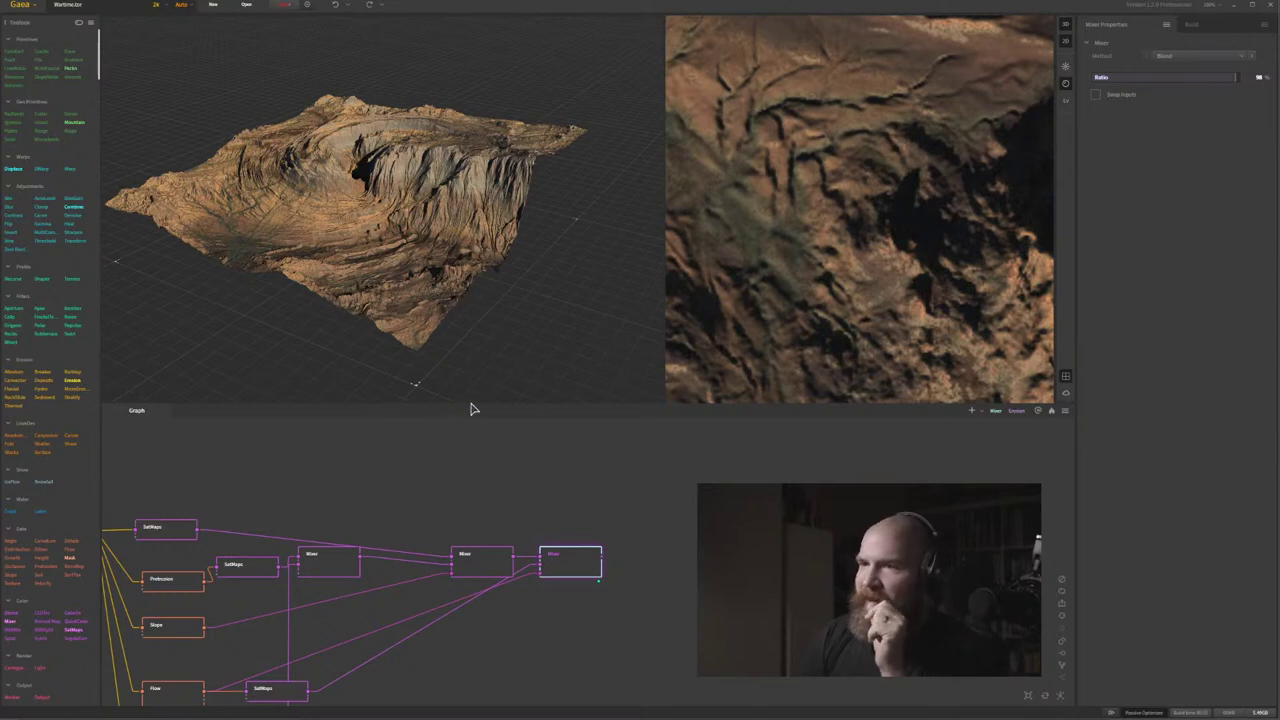
Save the terrain project.
{"action": "middle_click_drag", "start_coordinate": [376, 517], "coordinate": [478, 490]}
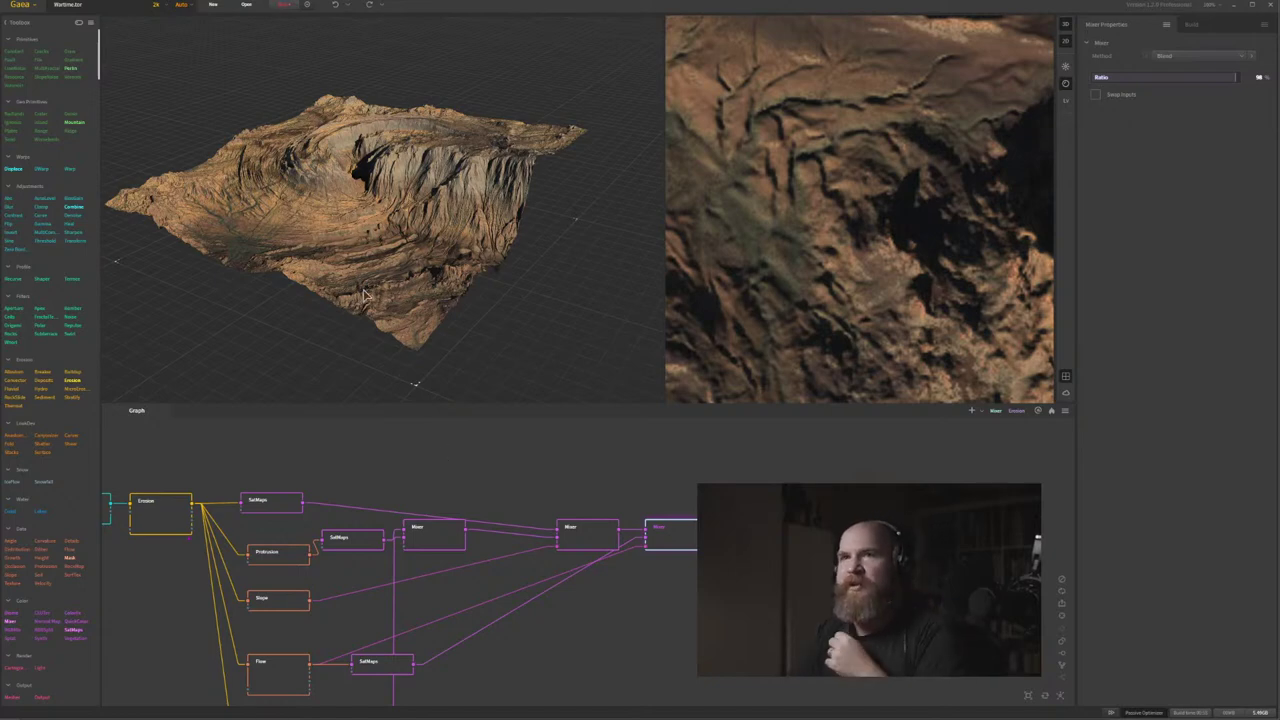
{"action": "left_click", "coordinate": [284, 5]}
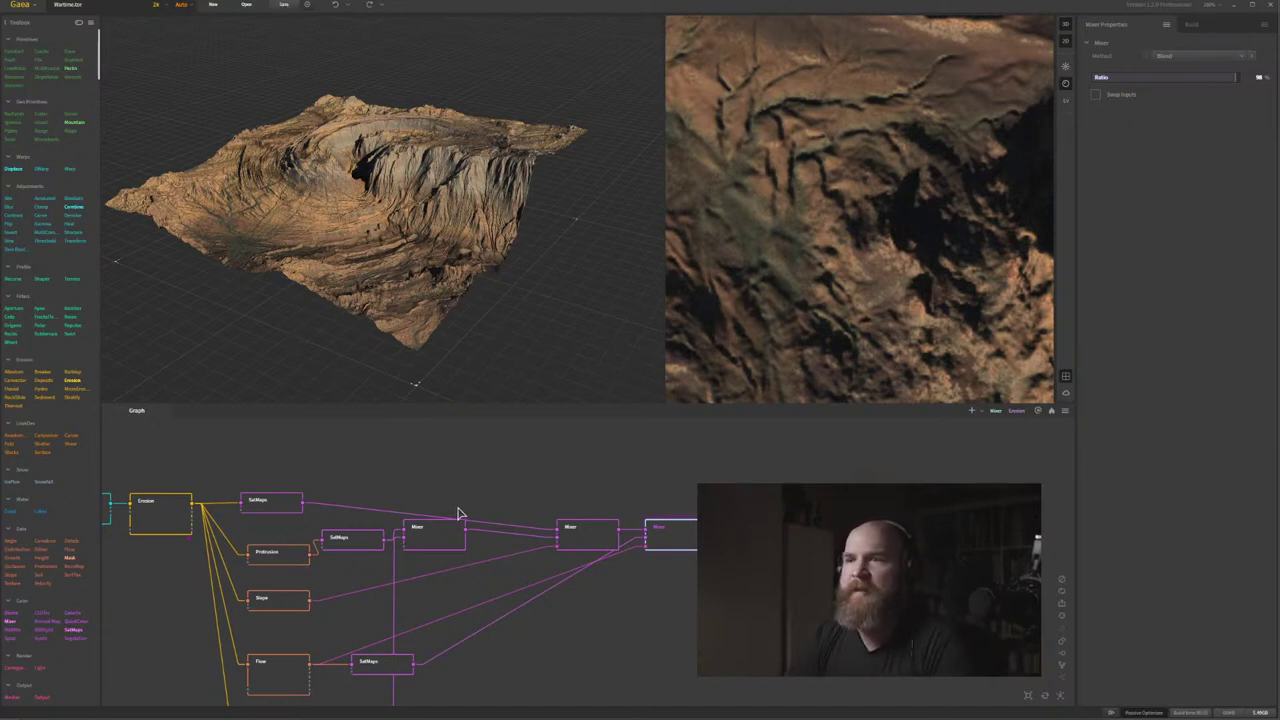
{"action": "middle_click_drag", "start_coordinate": [292, 482], "coordinate": [450, 472]}
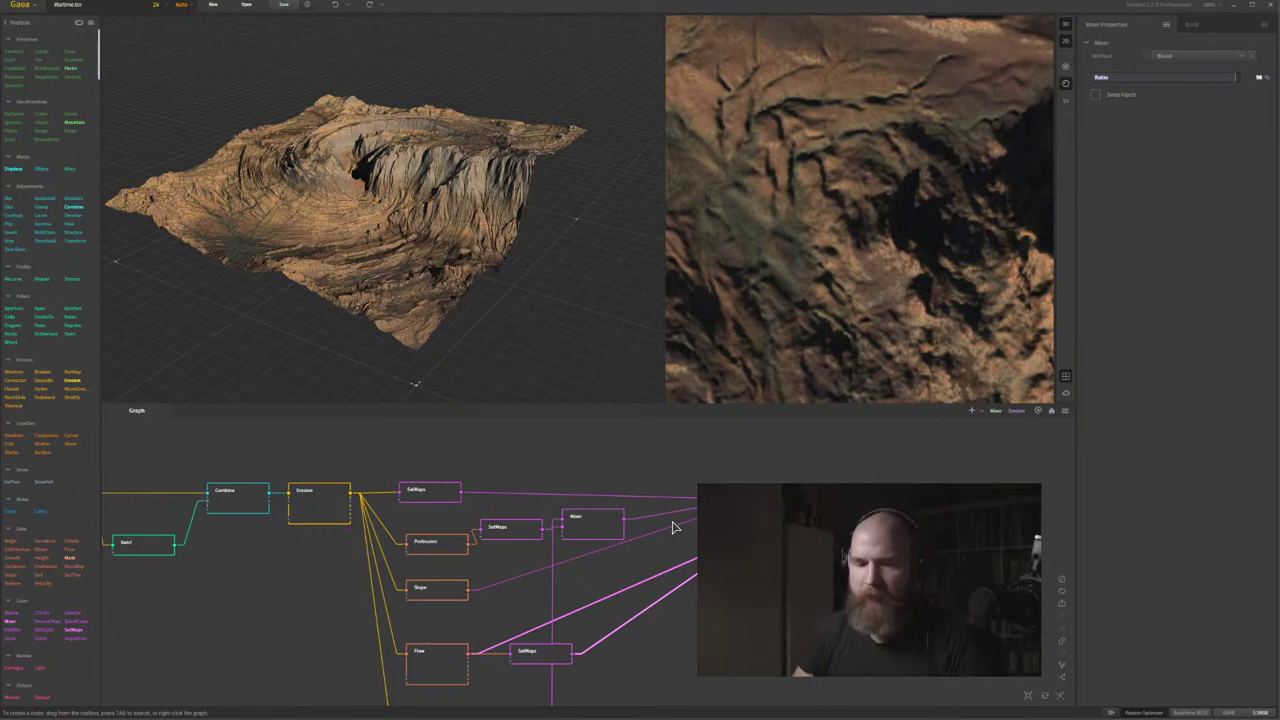
Examine the finished terrain colors from several angles and look over the whole node graph.
{"action": "left_click_drag", "start_coordinate": [582, 293], "coordinate": [540, 285]}
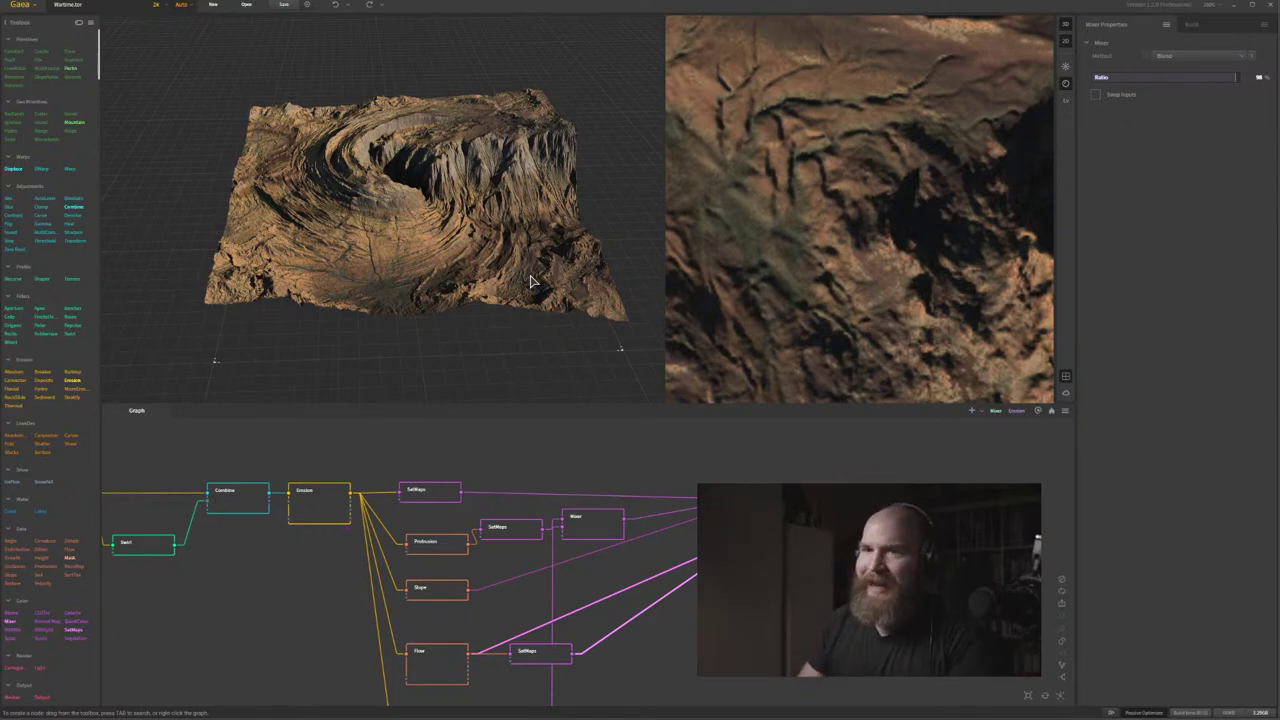
{"action": "left_click_drag", "start_coordinate": [437, 209], "coordinate": [387, 196]}
{"action": "scroll", "coordinate": [358, 214], "scroll_direction": "up", "scroll_amount": 5}
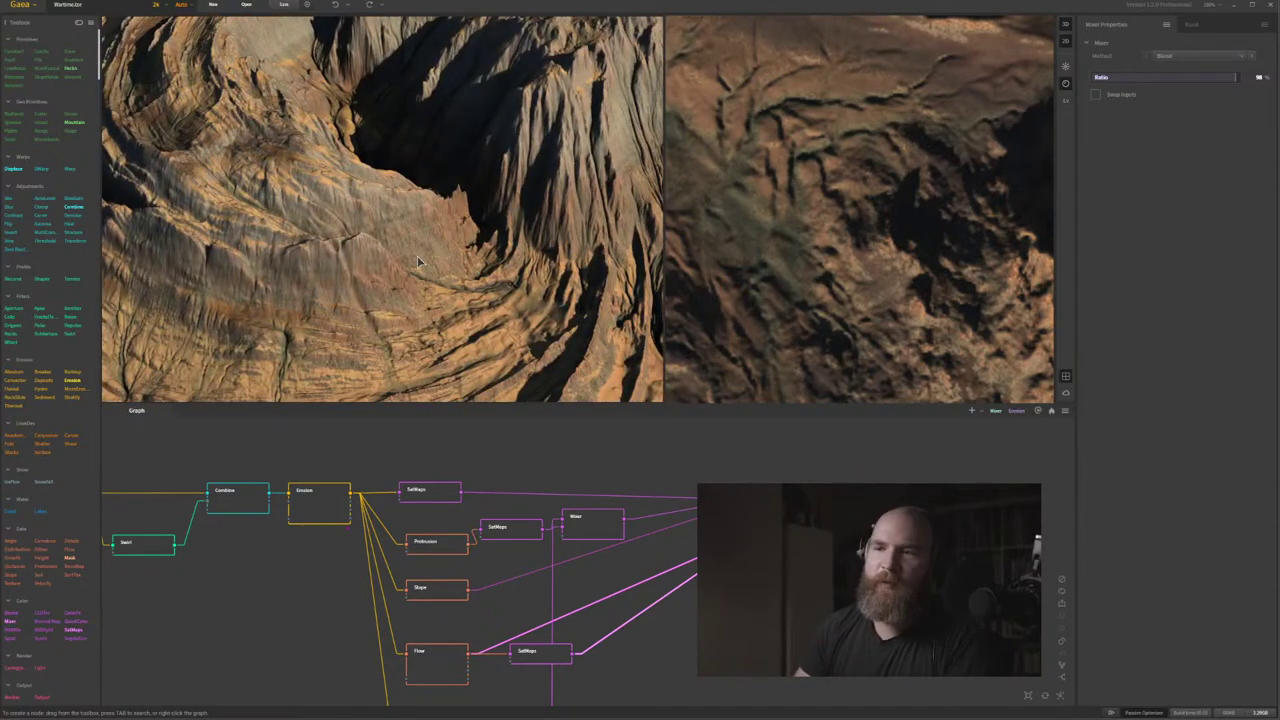
{"action": "left_click_drag", "start_coordinate": [869, 466], "coordinate": [748, 502]}
{"action": "scroll", "coordinate": [516, 550], "scroll_direction": "down", "scroll_amount": 5}
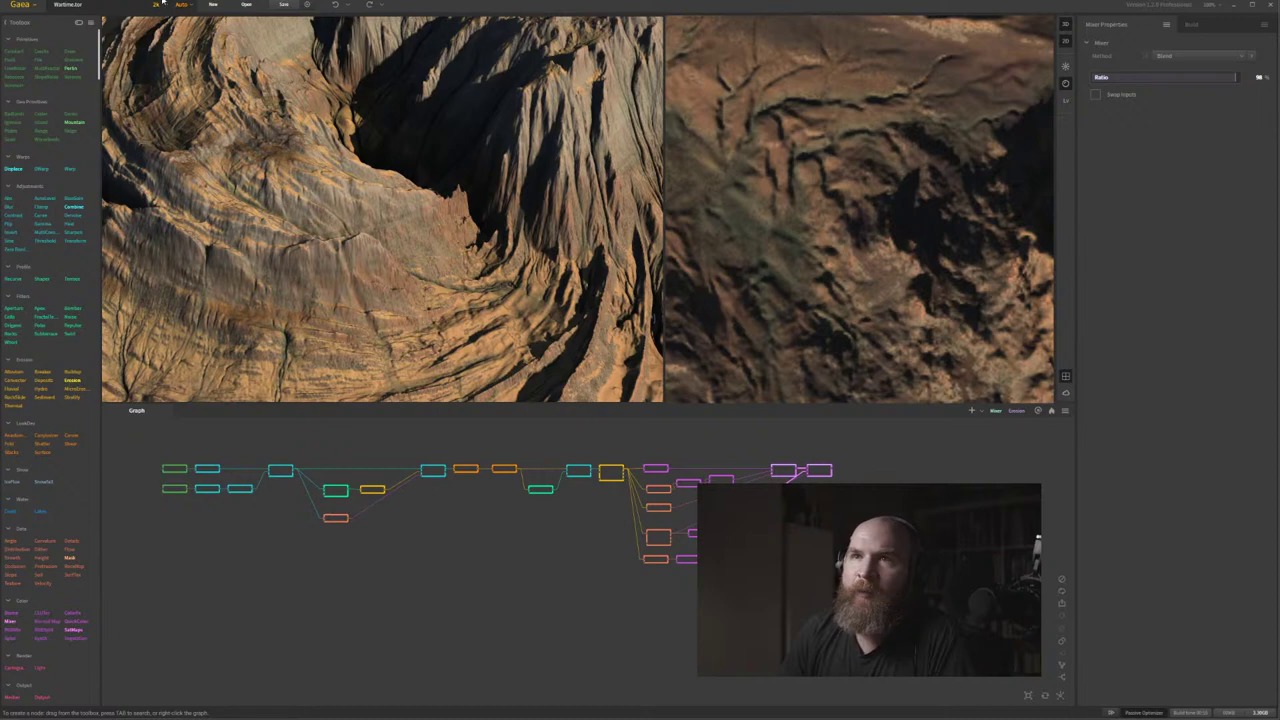
{"action": "middle_click_drag", "start_coordinate": [378, 501], "coordinate": [362, 534]}
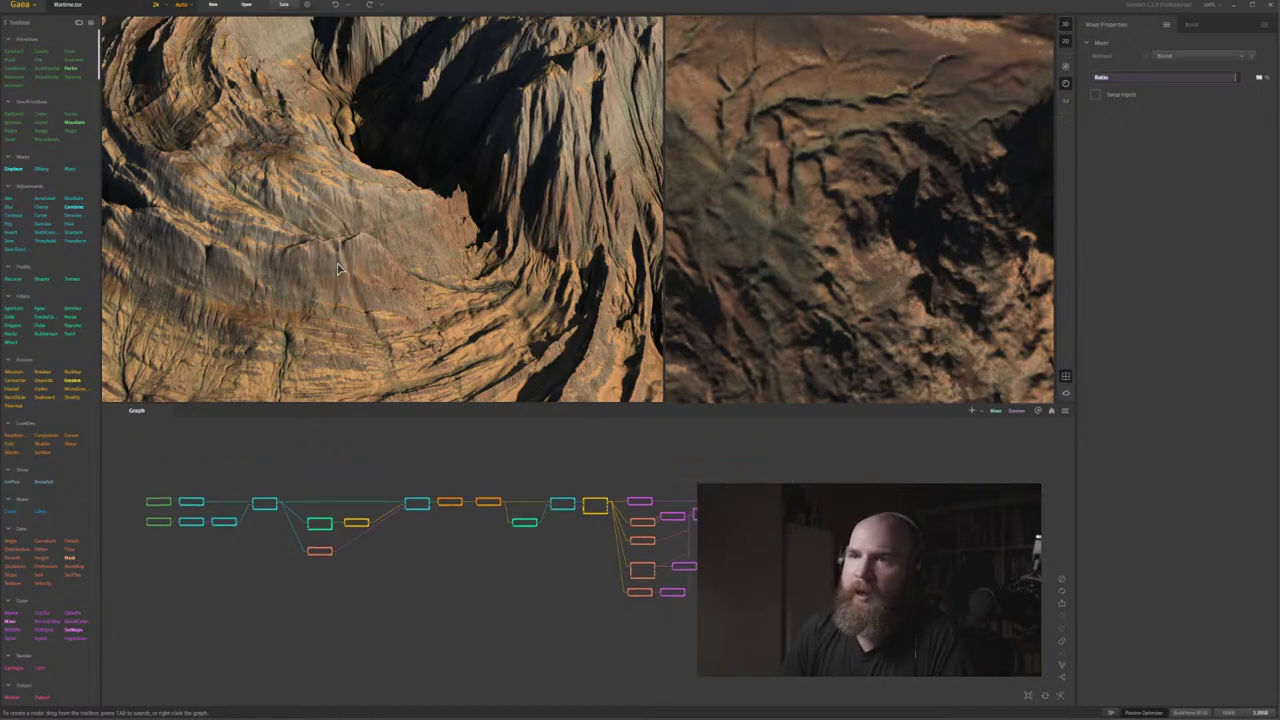
{"action": "mouse_move", "coordinate": [338, 268]}
{"action": "left_mouse_down"}
{"action": "mouse_move", "coordinate": [348, 190]}
{"action": "mouse_move", "coordinate": [322, 268]}
{"action": "left_mouse_up"}
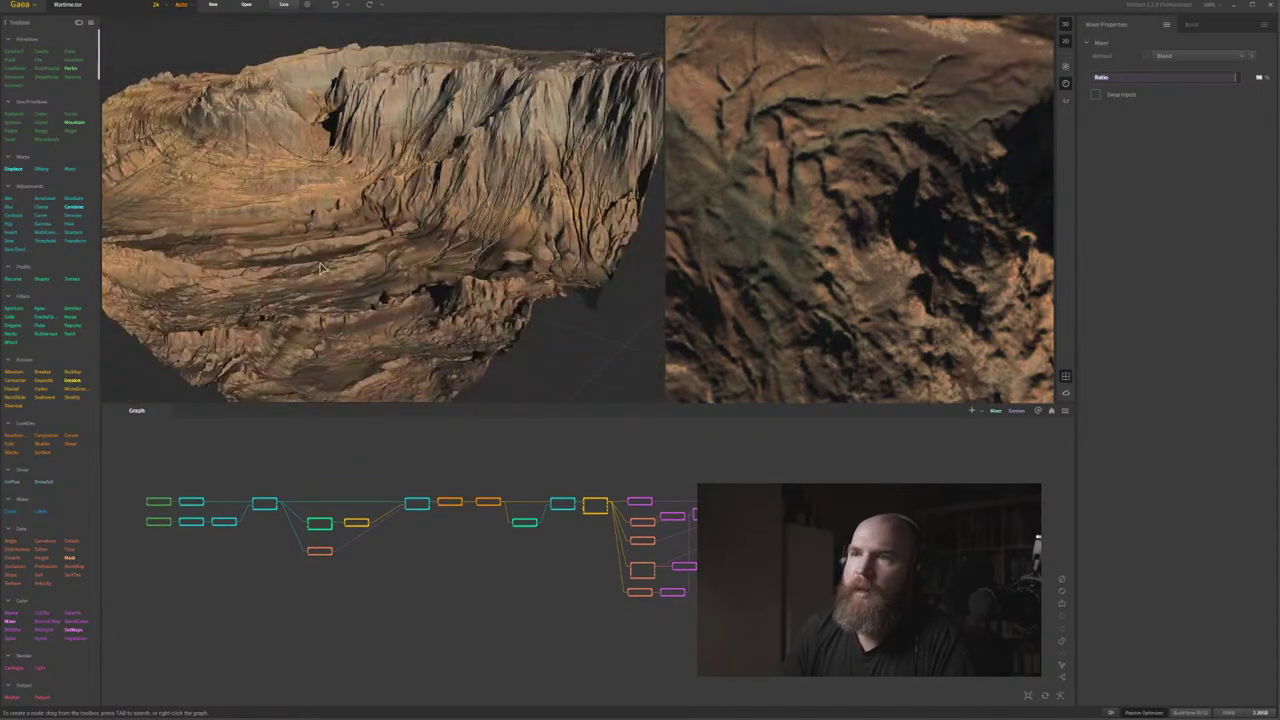
Review the graph from the first Ridge node to the Erosion node, checking the settings of both.
{"action": "left_click", "coordinate": [160, 505]}
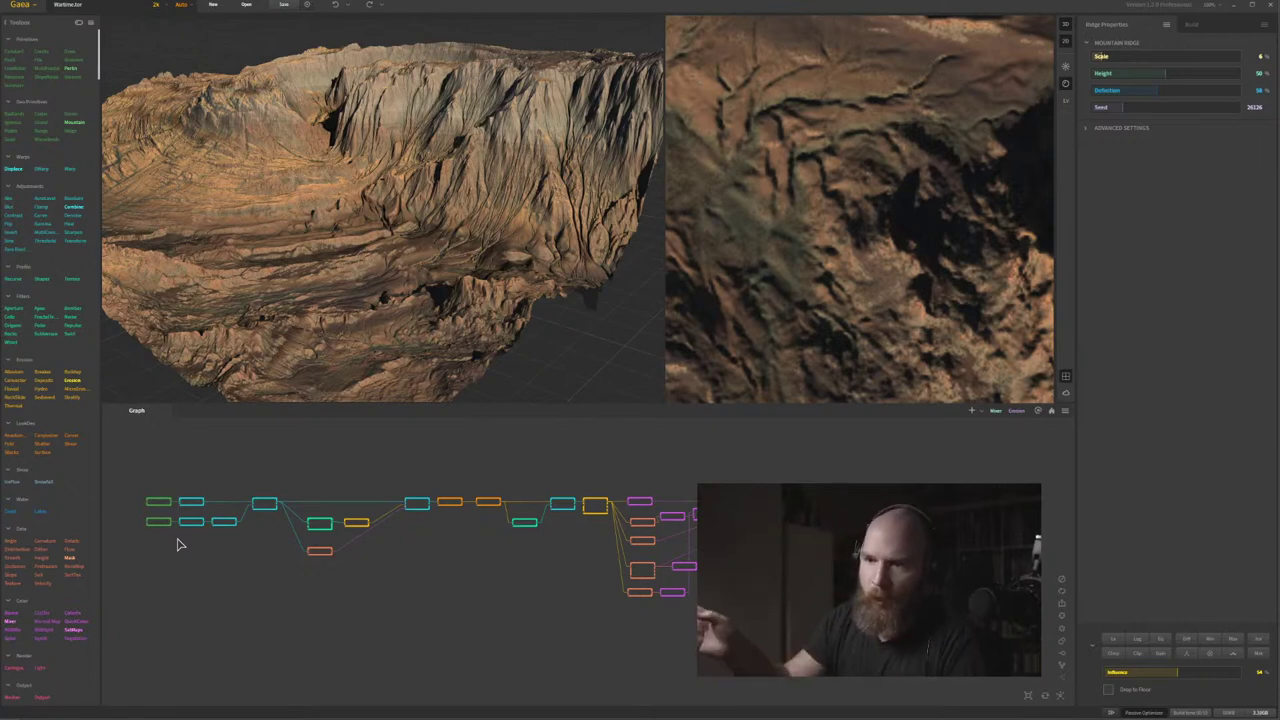
{"action": "scroll", "coordinate": [594, 558], "scroll_direction": "up", "scroll_amount": 5}
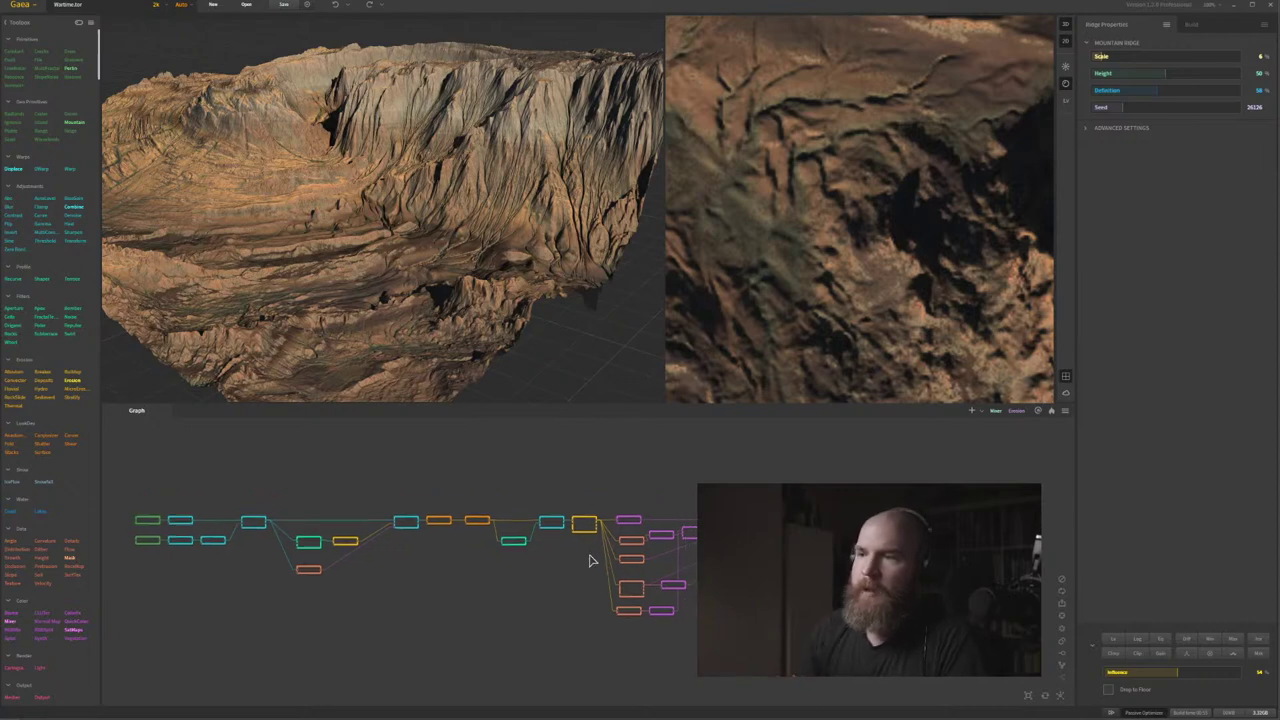
{"action": "left_click", "coordinate": [588, 501]}
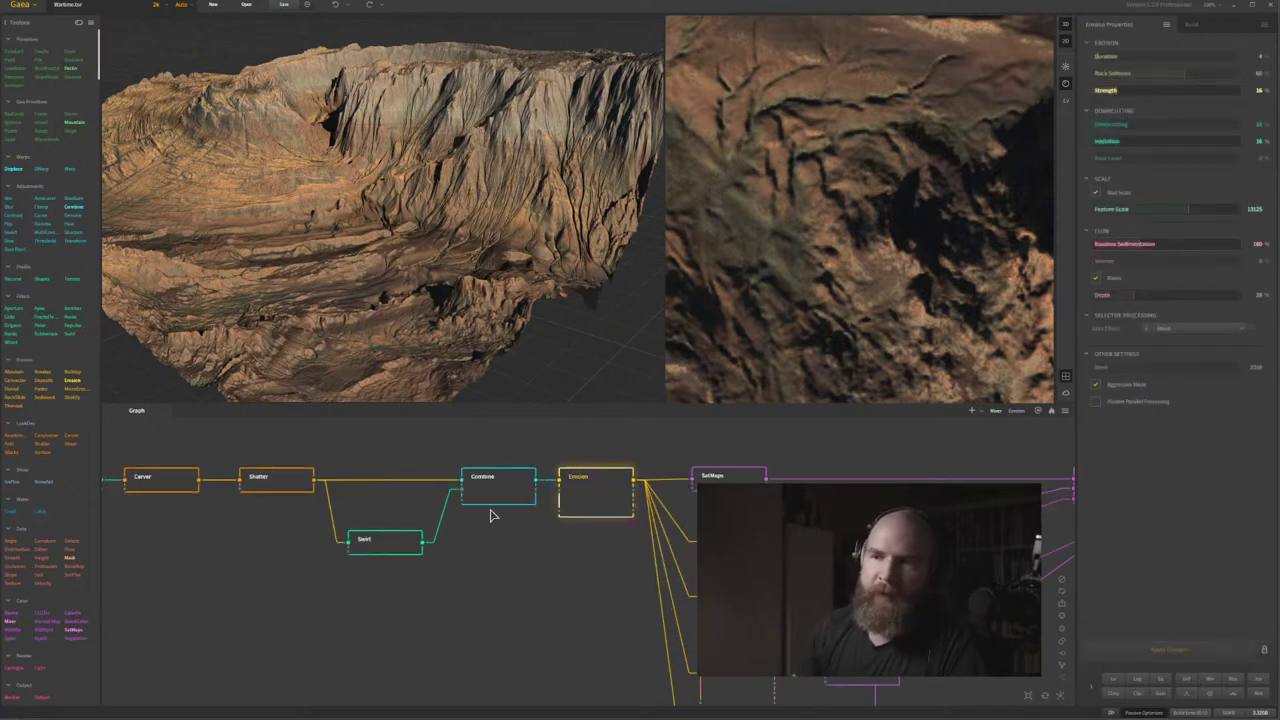
{"action": "left_click_drag", "start_coordinate": [349, 593], "coordinate": [725, 568]}
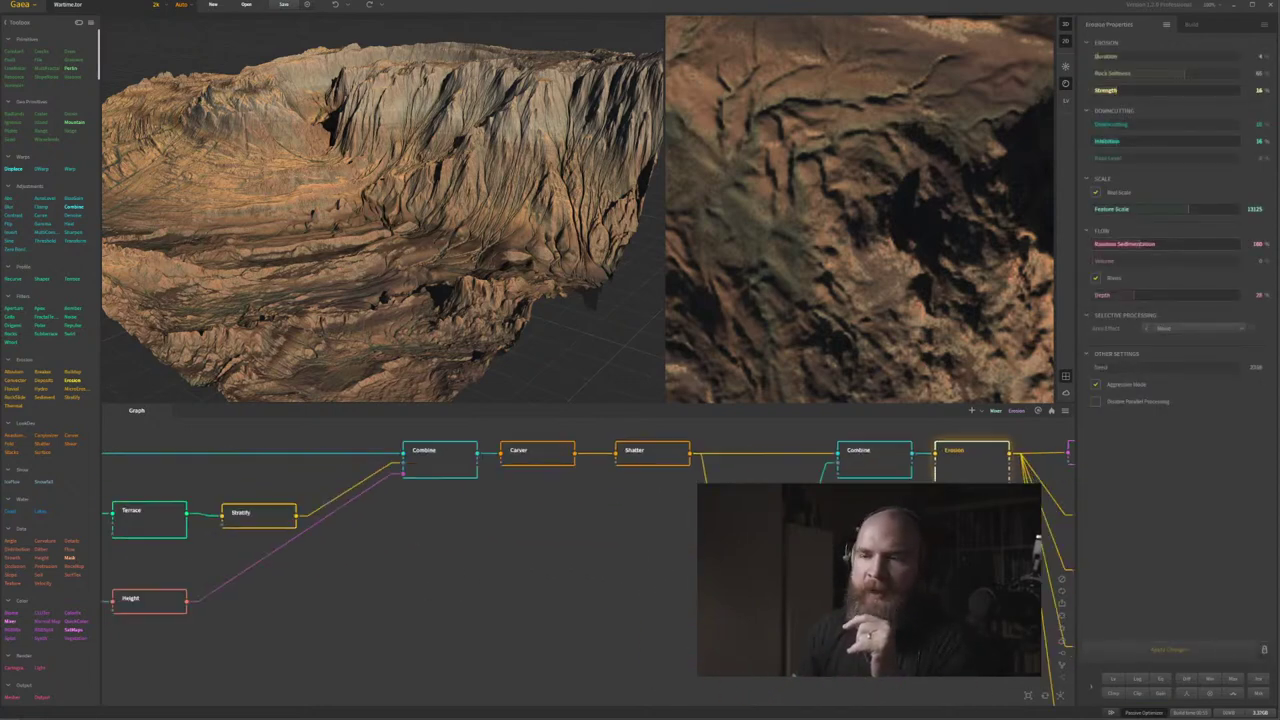
{"action": "left_click_drag", "start_coordinate": [338, 566], "coordinate": [446, 557]}
{"action": "scroll", "coordinate": [549, 557], "scroll_direction": "down", "scroll_amount": 4}
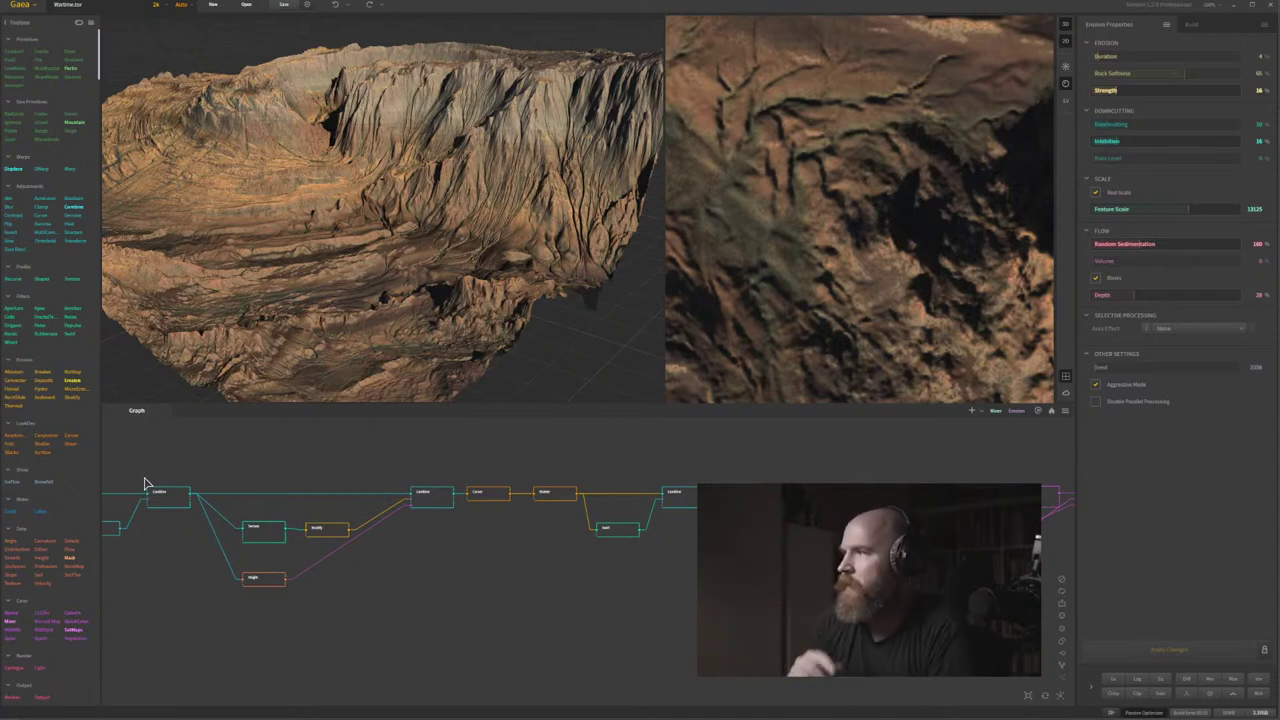
Examine the node graph through to the color nodes and the terrain's coloring from several angles and distances.
{"action": "middle_click_drag", "start_coordinate": [570, 555], "coordinate": [450, 541]}
{"action": "scroll", "coordinate": [449, 546], "scroll_direction": "down", "scroll_amount": 1}
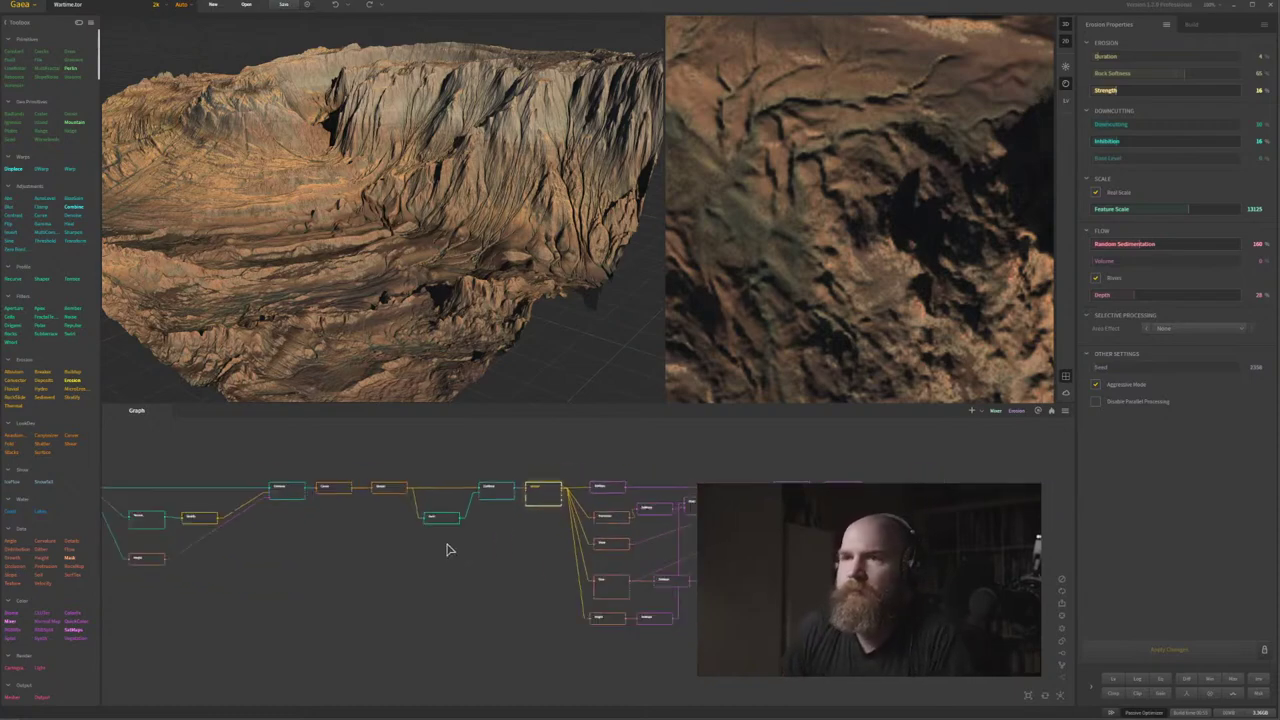
{"action": "left_click_drag", "start_coordinate": [386, 258], "coordinate": [441, 333]}
{"action": "middle_click_drag", "start_coordinate": [441, 333], "coordinate": [340, 273]}
{"action": "scroll", "coordinate": [341, 262], "scroll_direction": "down", "scroll_amount": 3}
{"action": "left_click_drag", "start_coordinate": [440, 383], "coordinate": [357, 216]}
{"action": "scroll", "coordinate": [357, 216], "scroll_direction": "up", "scroll_amount": 5}
{"action": "scroll", "coordinate": [380, 205], "scroll_direction": "down", "scroll_amount": 2}
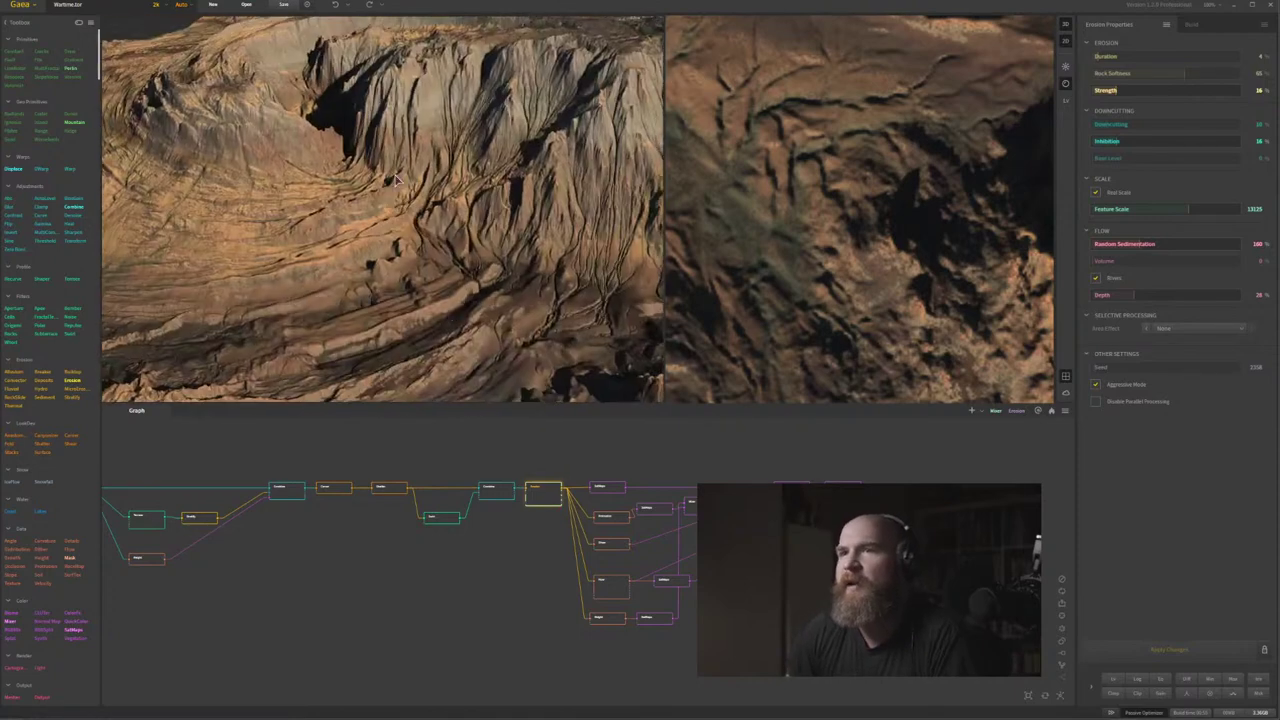
Move the whole group of SatMap, data and Mixer nodes farther away from the Erosion node to free space after it.
{"action": "middle_click_drag", "start_coordinate": [625, 551], "coordinate": [518, 559]}
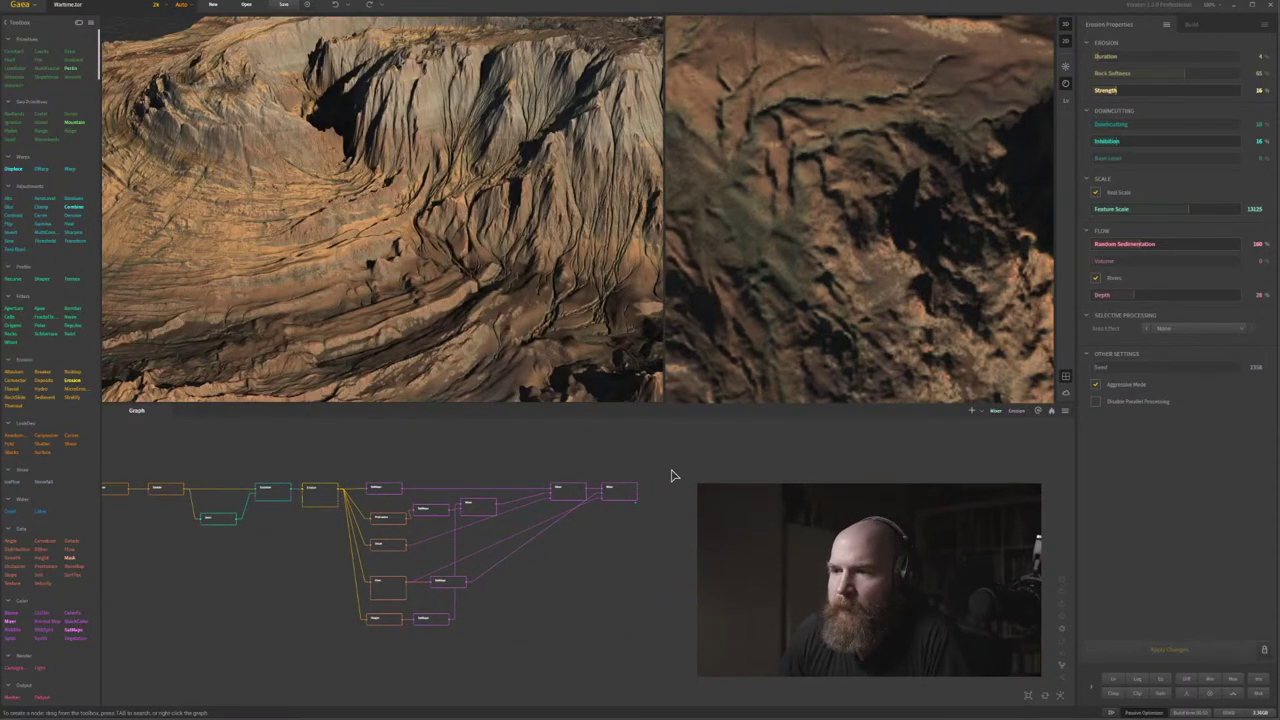
{"action": "left_click_drag", "start_coordinate": [708, 449], "coordinate": [583, 591]}
{"action": "middle_click_drag", "start_coordinate": [336, 604], "coordinate": [463, 597]}
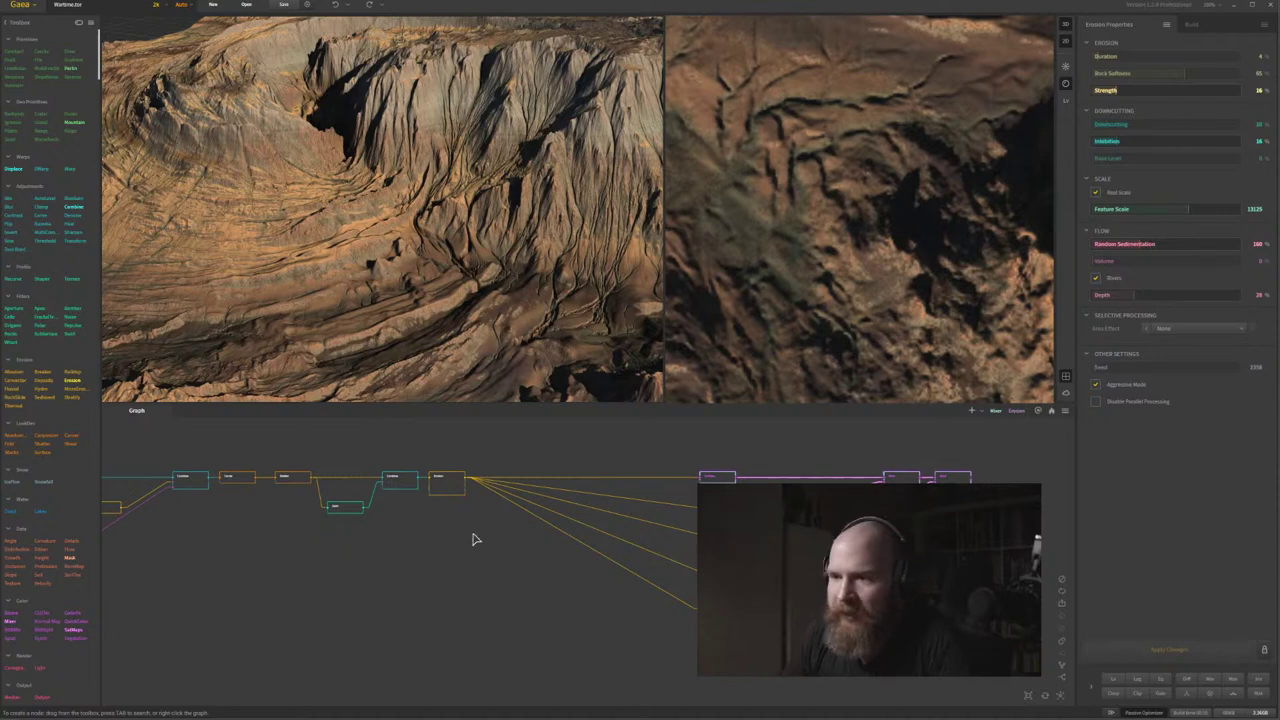
{"action": "middle_click_drag", "start_coordinate": [485, 566], "coordinate": [488, 602]}
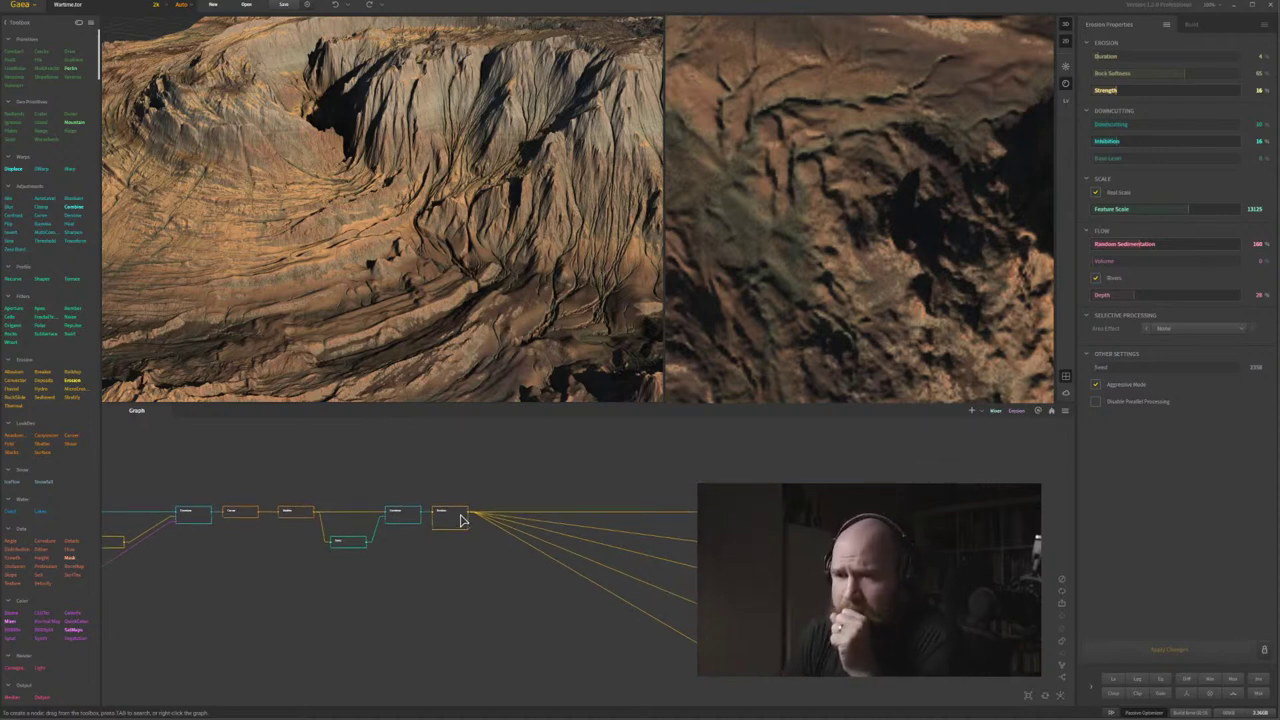
Mark the Erosion node for export.
{"action": "scroll", "coordinate": [462, 519], "scroll_direction": "up", "scroll_amount": 3}
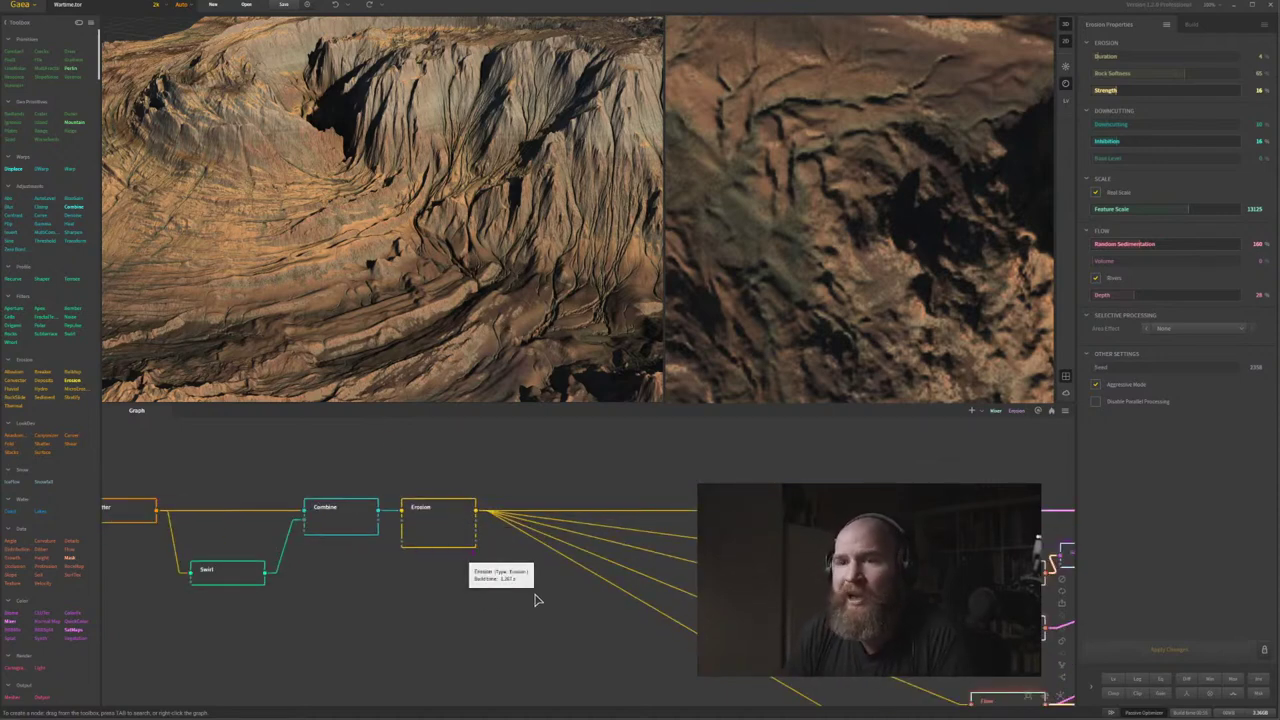
{"action": "scroll", "coordinate": [474, 606], "scroll_direction": "down", "scroll_amount": 4}
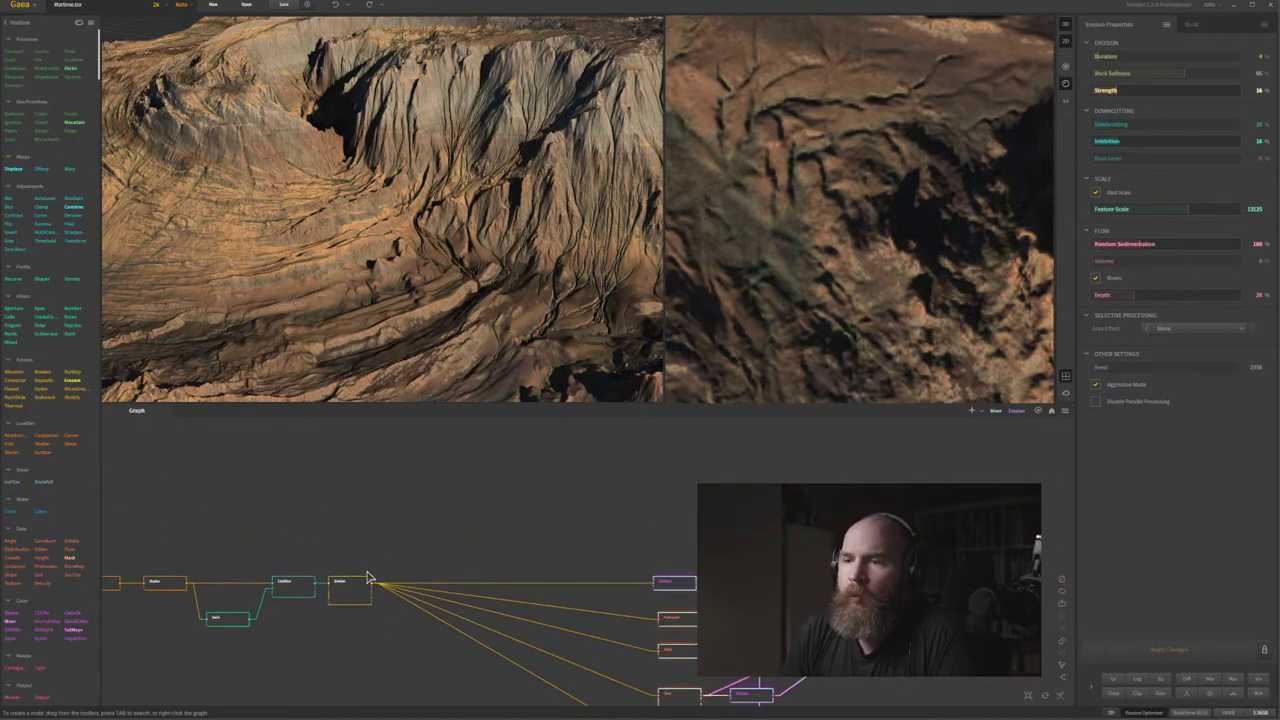
{"action": "scroll", "coordinate": [390, 565], "scroll_direction": "up", "scroll_amount": 2}
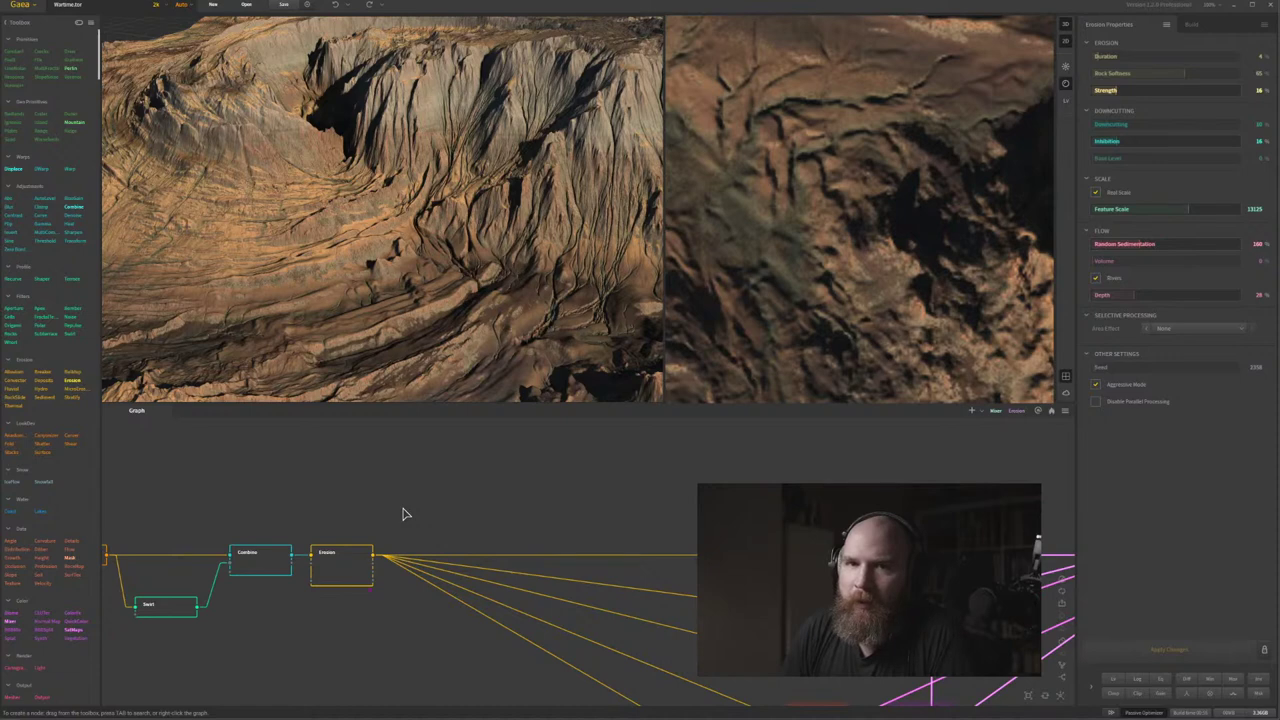
{"action": "right_click", "coordinate": [358, 559]}
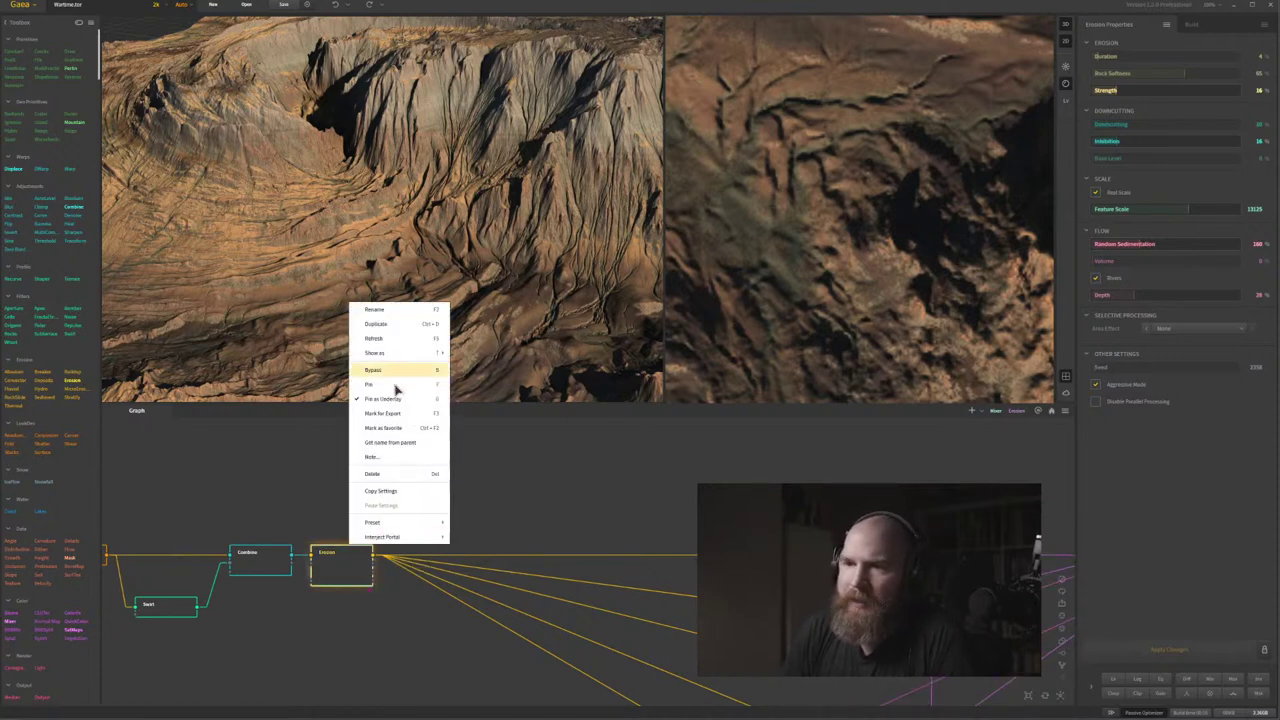
{"action": "left_click", "coordinate": [521, 460]}
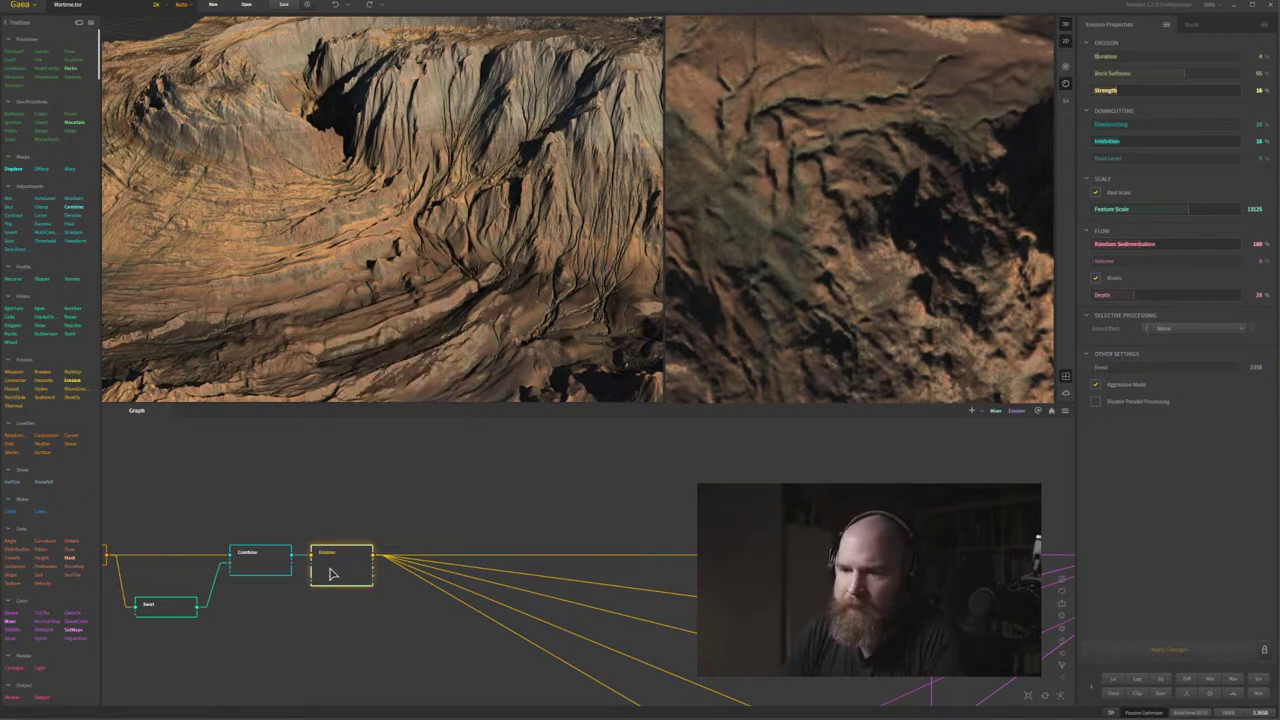
{"action": "scroll", "coordinate": [356, 605], "scroll_direction": "up", "scroll_amount": 5}
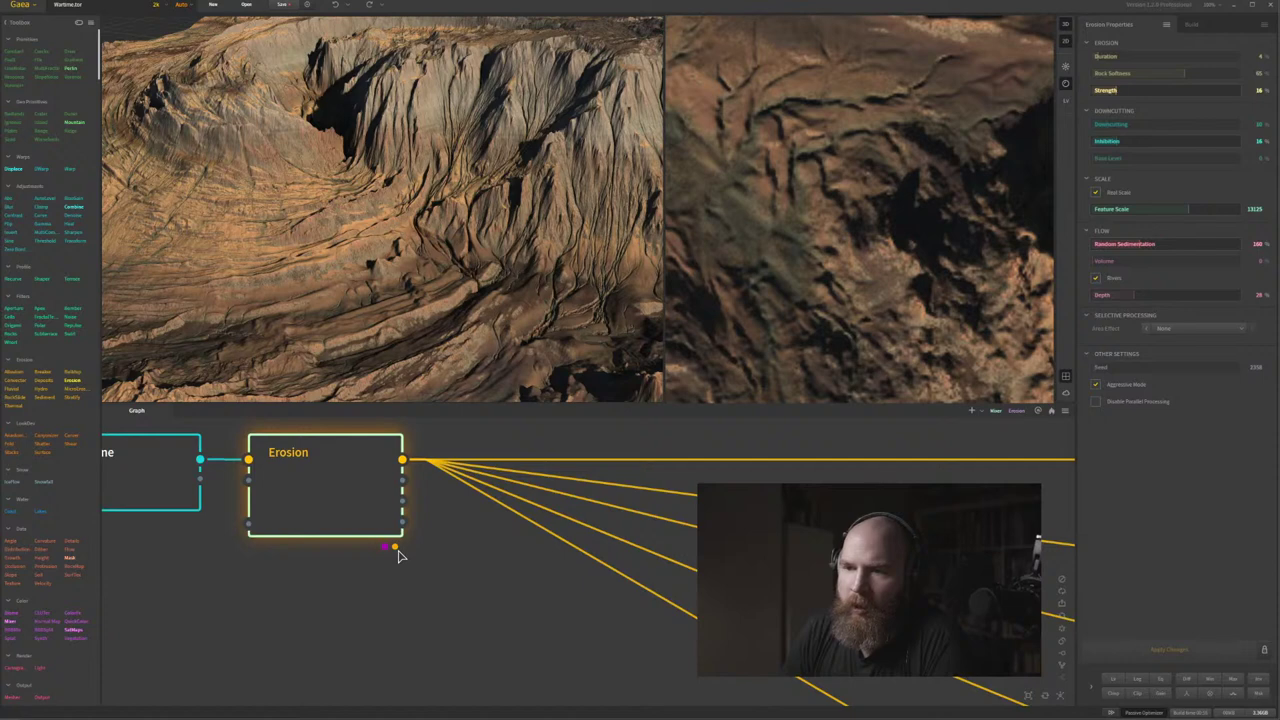
{"action": "scroll", "coordinate": [386, 549], "scroll_direction": "down", "scroll_amount": 8}
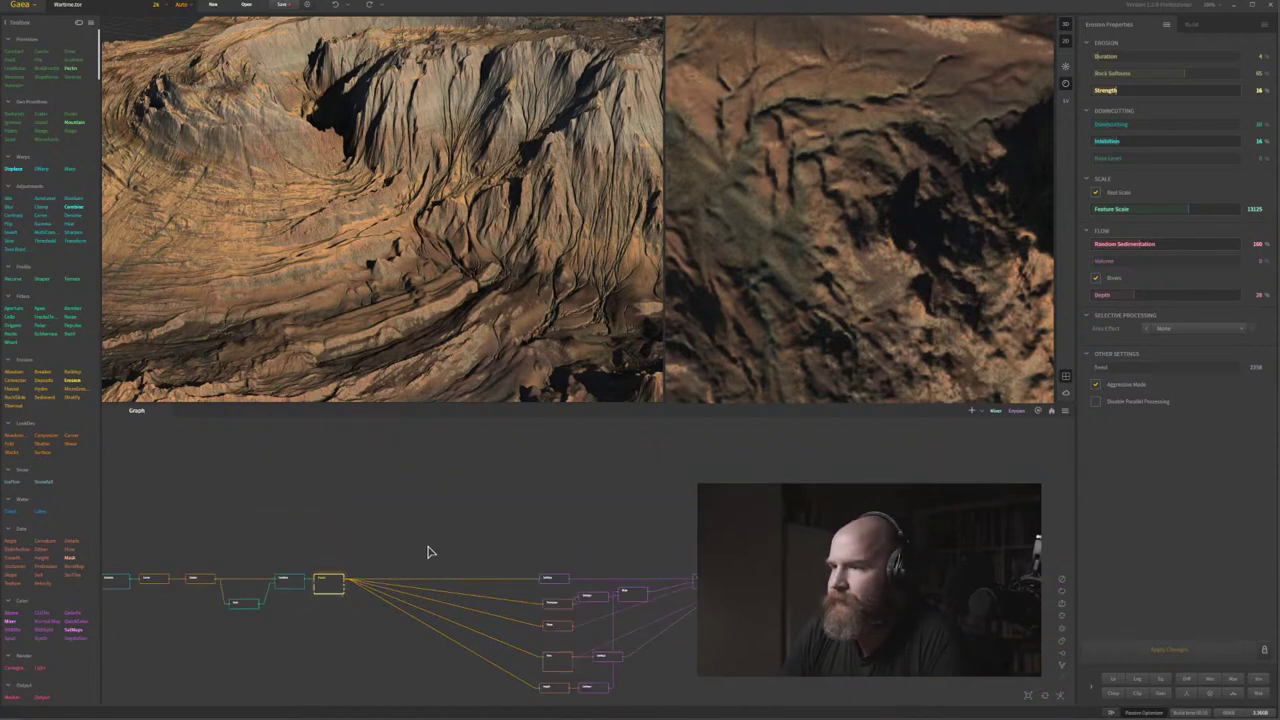
{"action": "scroll", "coordinate": [428, 551], "scroll_direction": "up", "scroll_amount": 4}
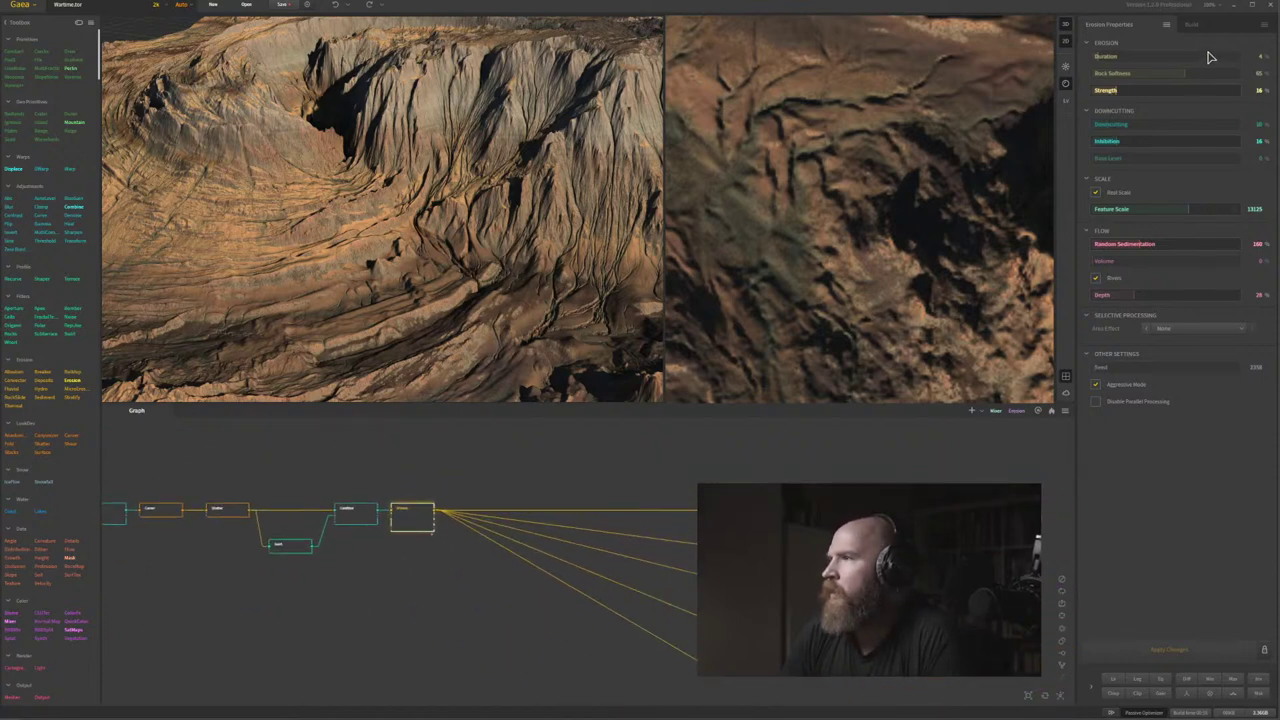
Open the build settings and check the Erosion node's entry in the files to save, along with its format and resolution.
{"action": "left_click", "coordinate": [1192, 25]}
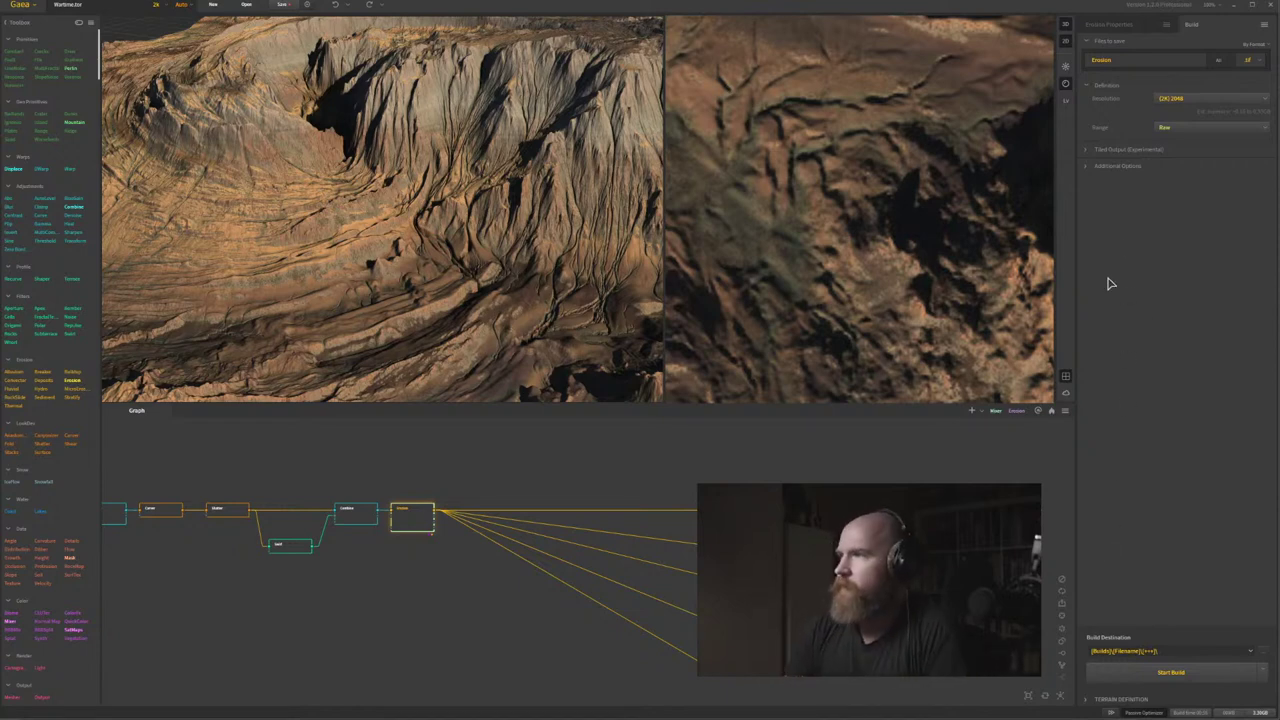
{"action": "scroll", "coordinate": [445, 515], "scroll_direction": "up", "scroll_amount": 3}
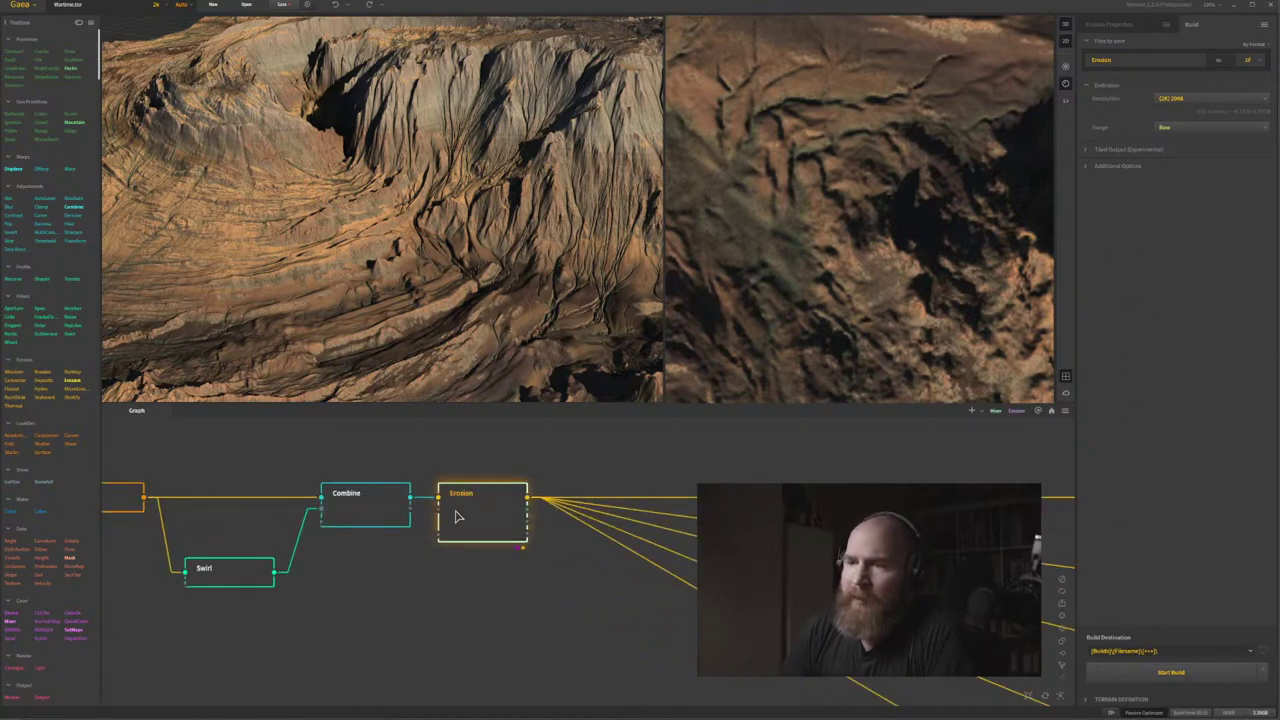
{"action": "middle_click_drag", "start_coordinate": [489, 527], "coordinate": [475, 562]}
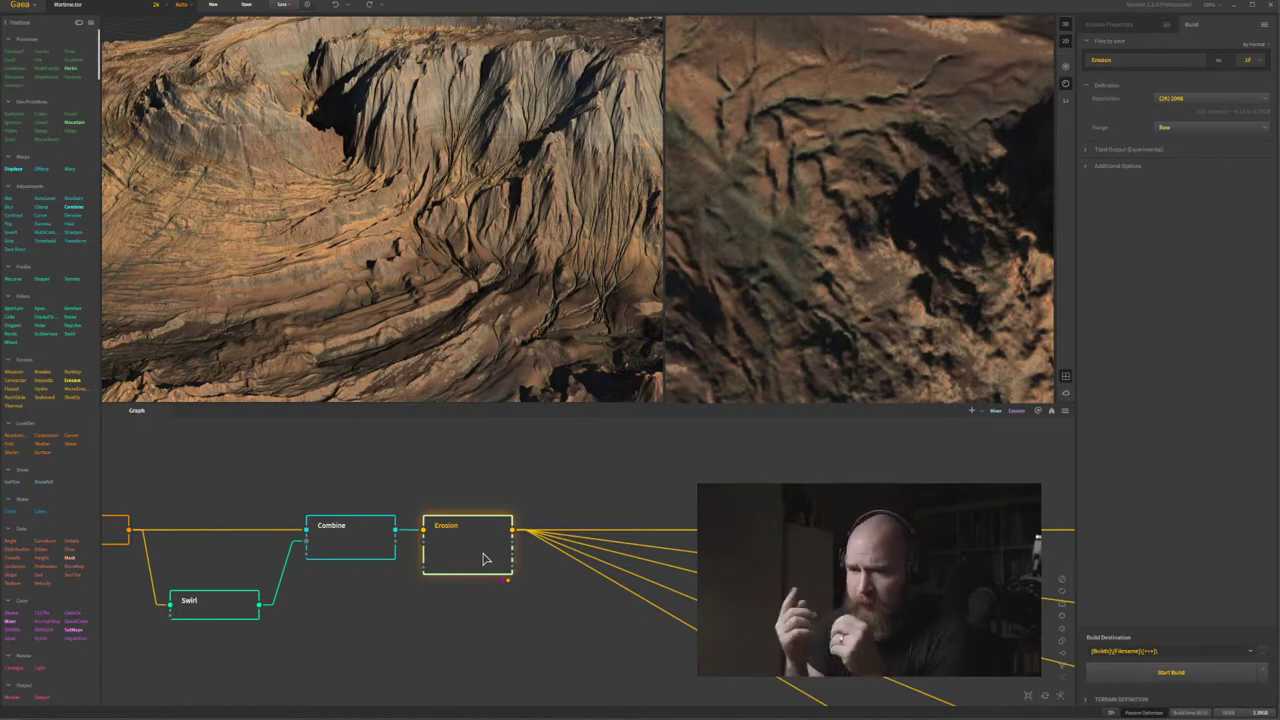
{"action": "right_click", "coordinate": [518, 496]}
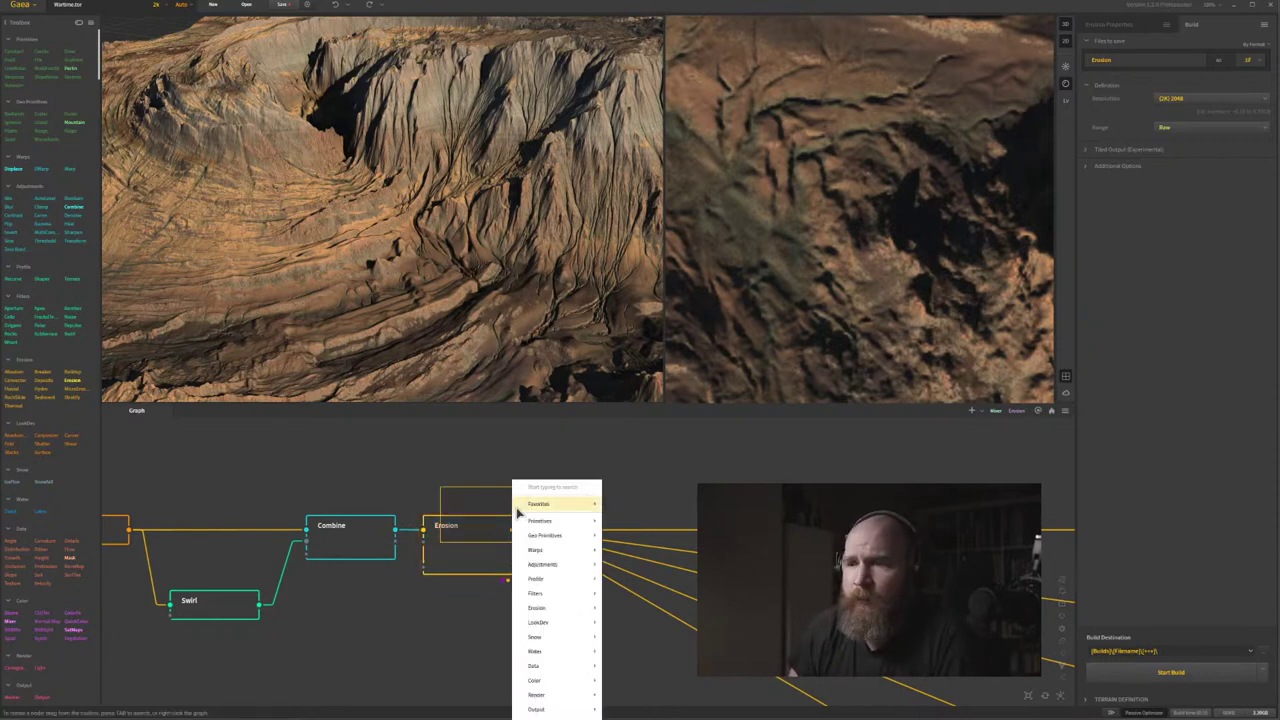
{"action": "left_click", "coordinate": [374, 449]}
{"action": "left_click_drag", "start_coordinate": [374, 449], "coordinate": [394, 497]}
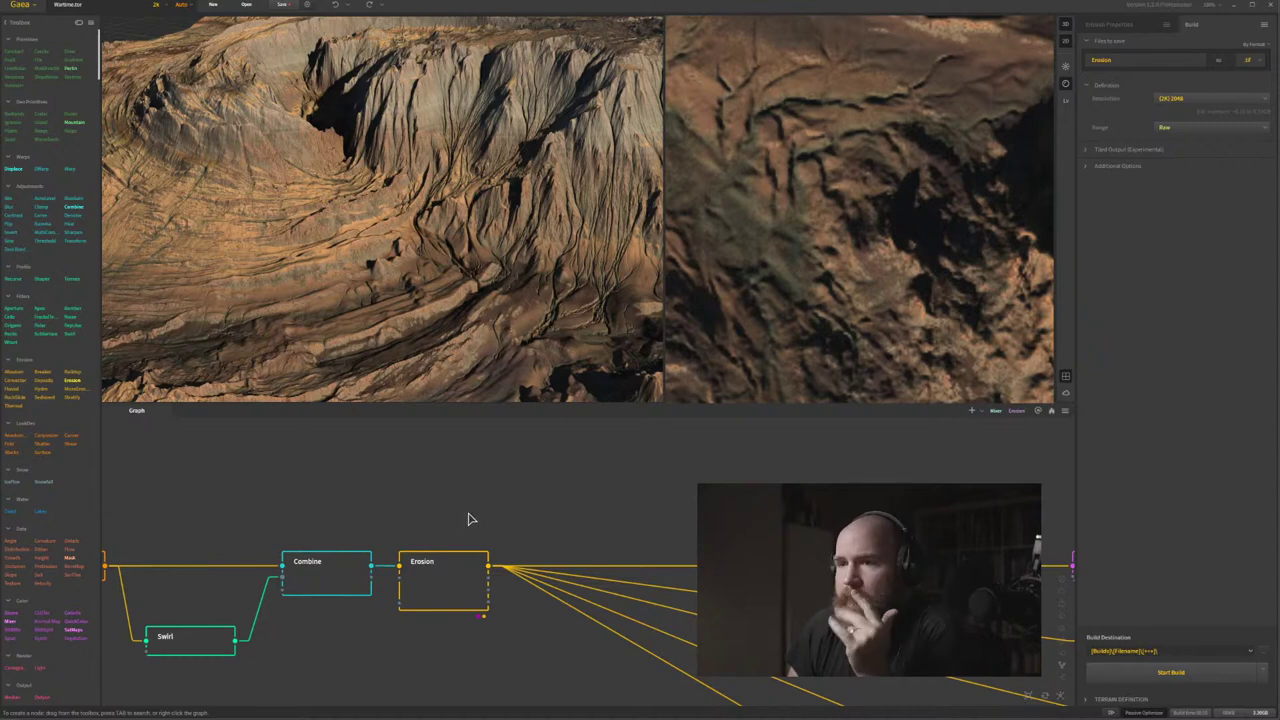
{"action": "left_click_drag", "start_coordinate": [508, 500], "coordinate": [469, 499]}
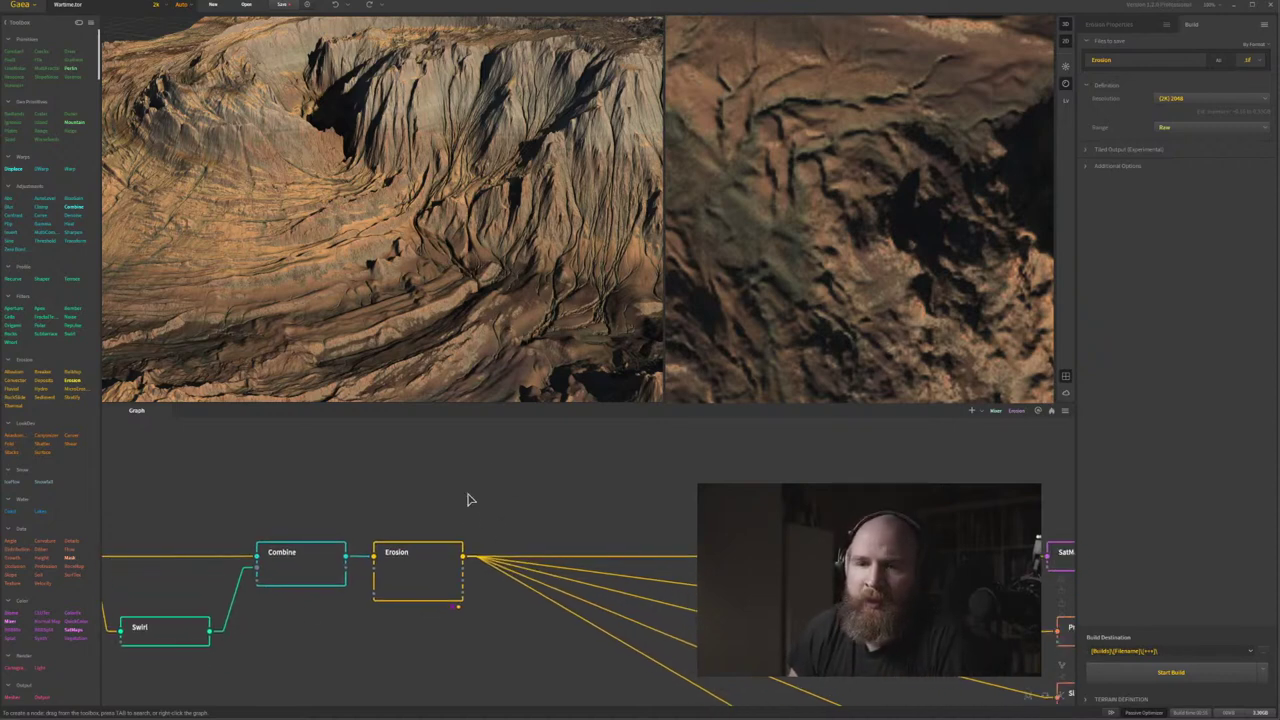
Look through the Output nodes in the toolbox and open the Erosion node's options.
{"action": "scroll", "coordinate": [55, 580], "scroll_direction": "down", "scroll_amount": 1}
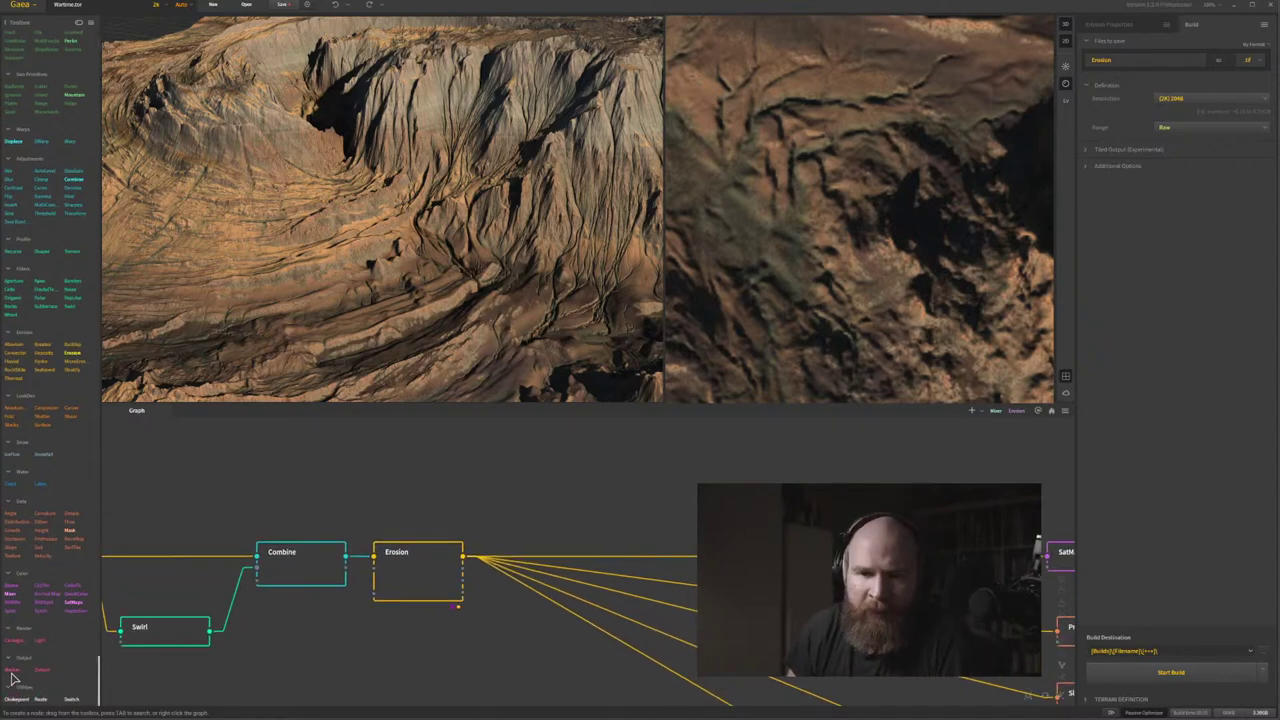
{"action": "right_click", "coordinate": [420, 561]}
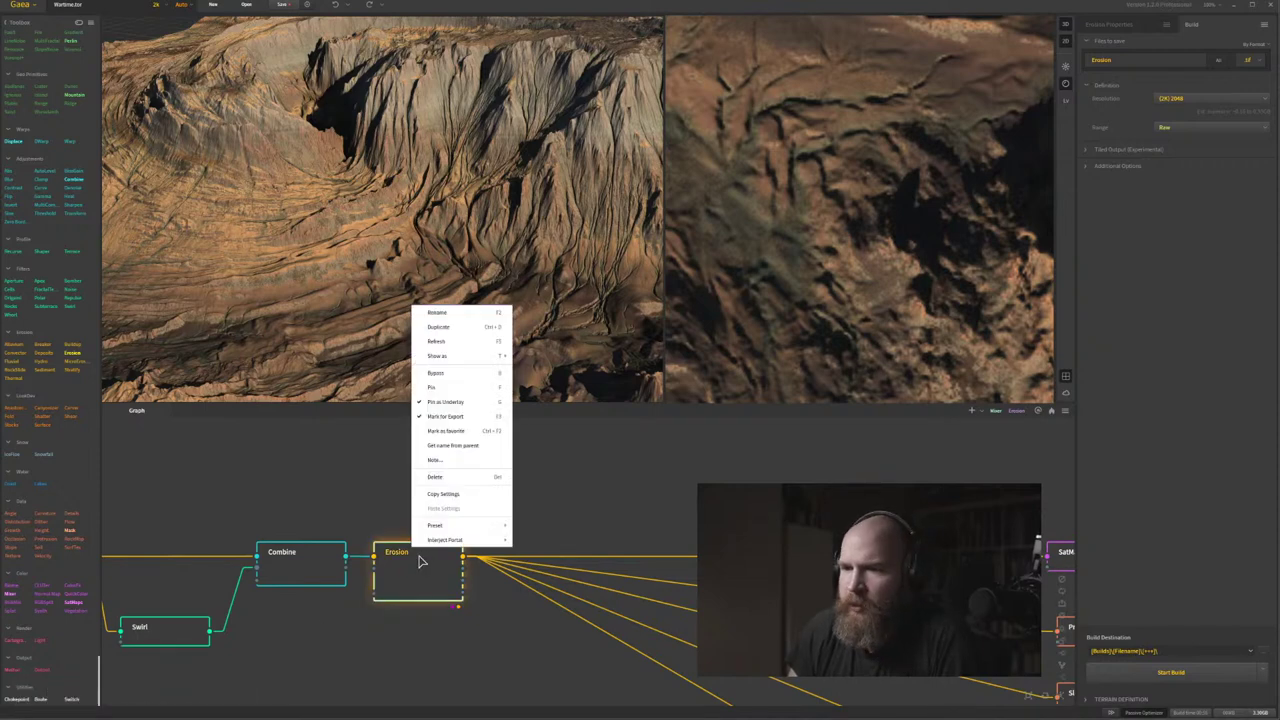
Add a Mesher node fed by the Erosion node, place it above the main chain and show its properties.
{"action": "key", "text": "Escape"}
{"action": "type", "text": "meshi"}
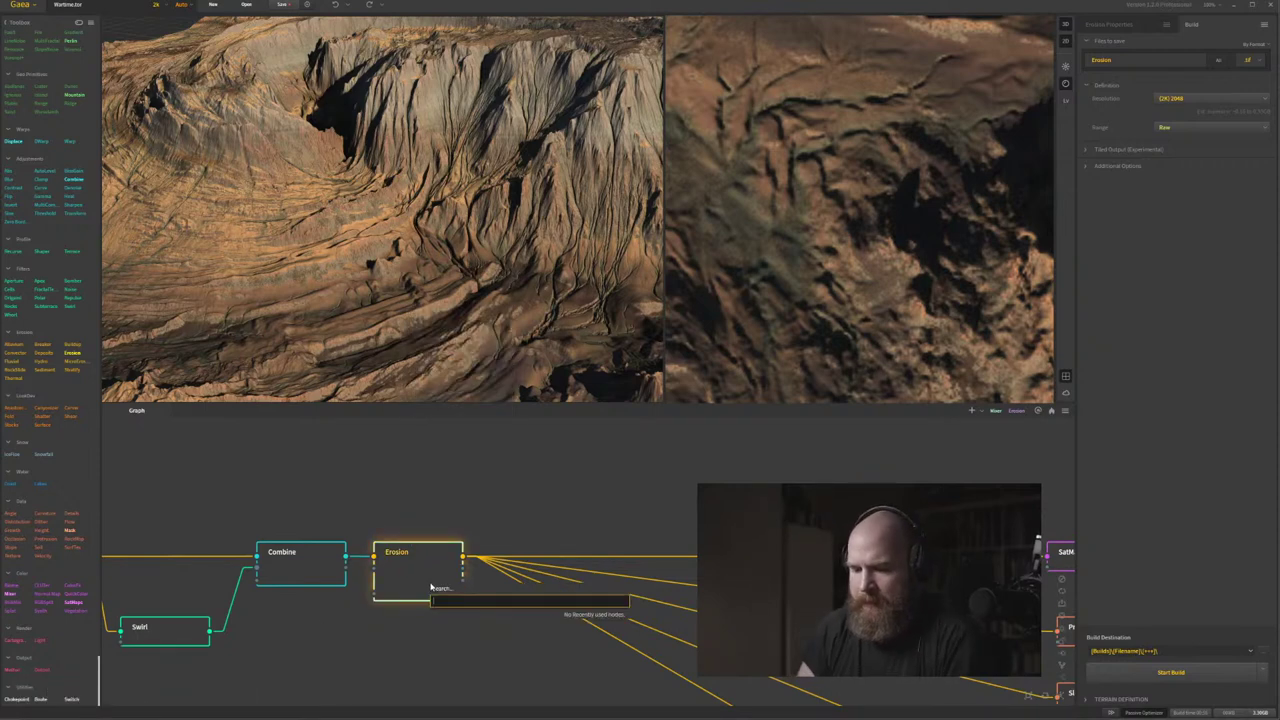
{"action": "key", "text": "Return"}
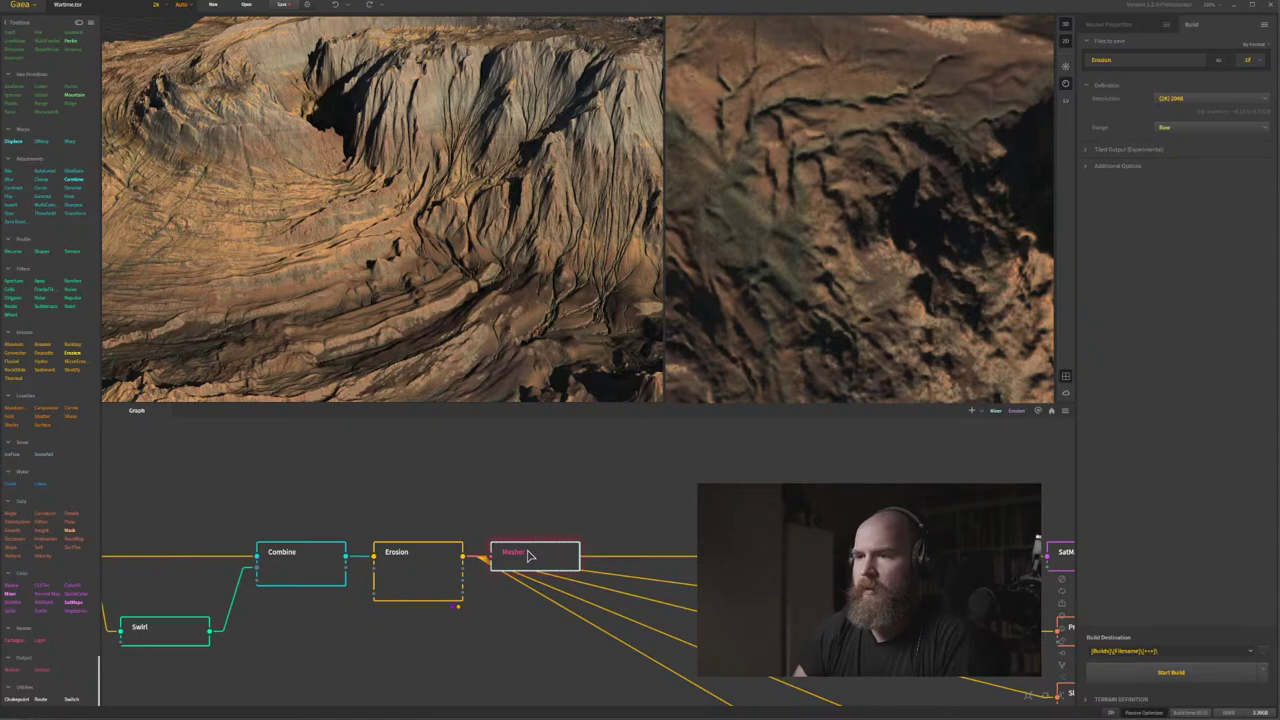
{"action": "left_click_drag", "start_coordinate": [528, 550], "coordinate": [531, 467]}
{"action": "middle_click_drag", "start_coordinate": [576, 455], "coordinate": [548, 539]}
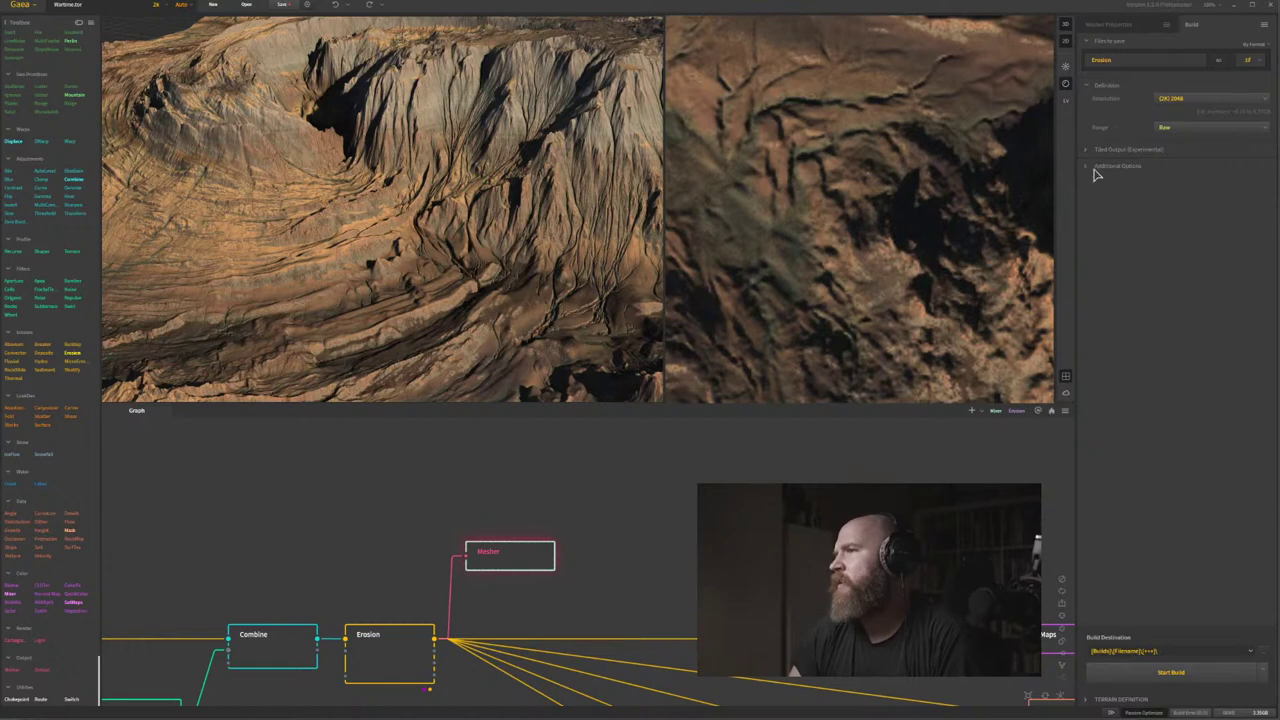
{"action": "left_click", "coordinate": [1110, 26]}
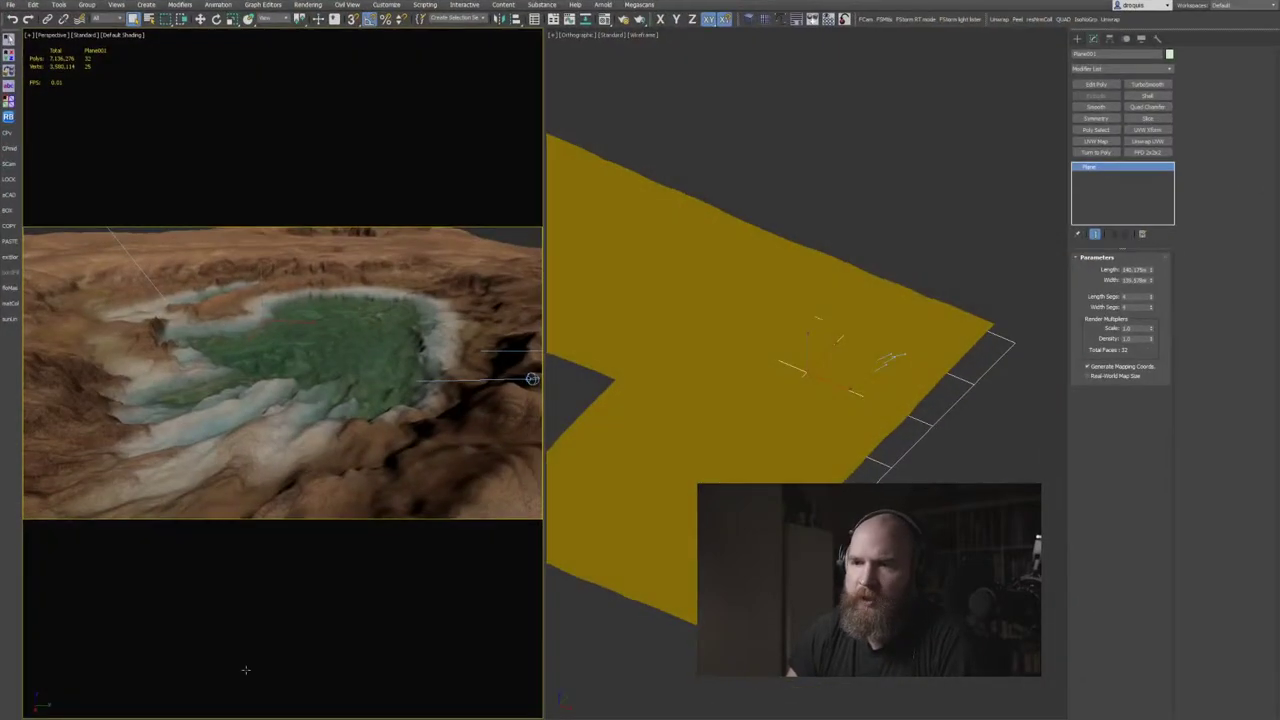
In 3ds Max, isolate the Mesher terrain and examine its geometry in wireframe and shaded display.
{"action": "left_click", "coordinate": [413, 427]}
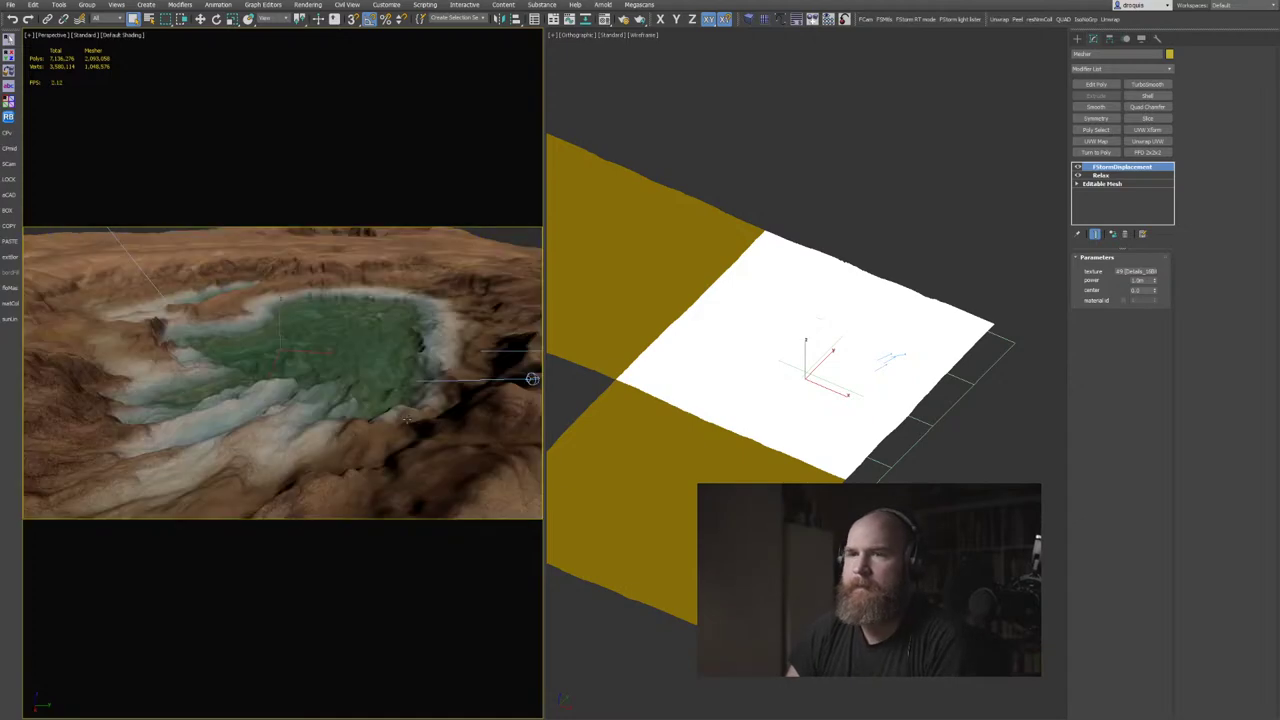
{"action": "key", "text": "alt+q"}
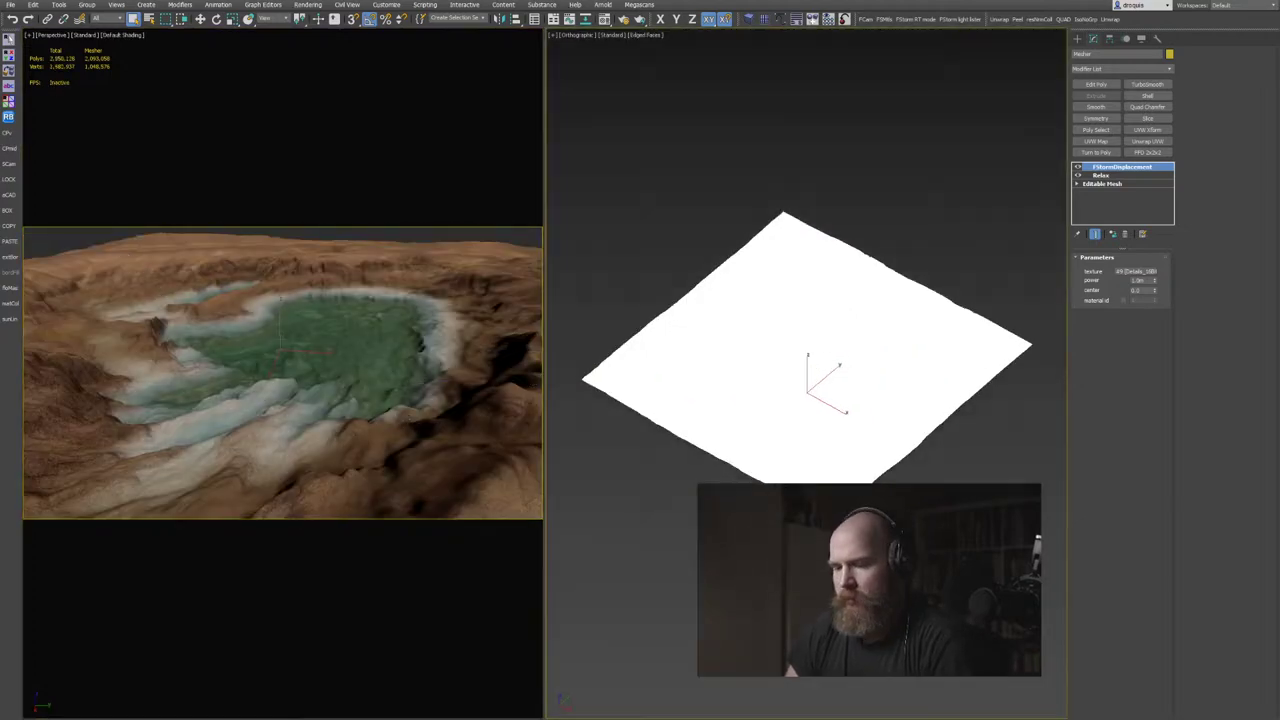
{"action": "key", "text": "F3"}
{"action": "mouse_move", "coordinate": [790, 460]}
{"action": "middle_mouse_down", "text": "alt"}
{"action": "mouse_move", "coordinate": [805, 440]}
{"action": "mouse_move", "coordinate": [800, 400]}
{"action": "mouse_move", "coordinate": [802, 422]}
{"action": "mouse_move", "coordinate": [803, 410]}
{"action": "middle_mouse_up", "text": "alt"}
{"action": "key", "text": "F3"}
{"action": "key", "text": "F3"}
{"action": "scroll", "coordinate": [795, 428], "scroll_direction": "up", "scroll_amount": 5}
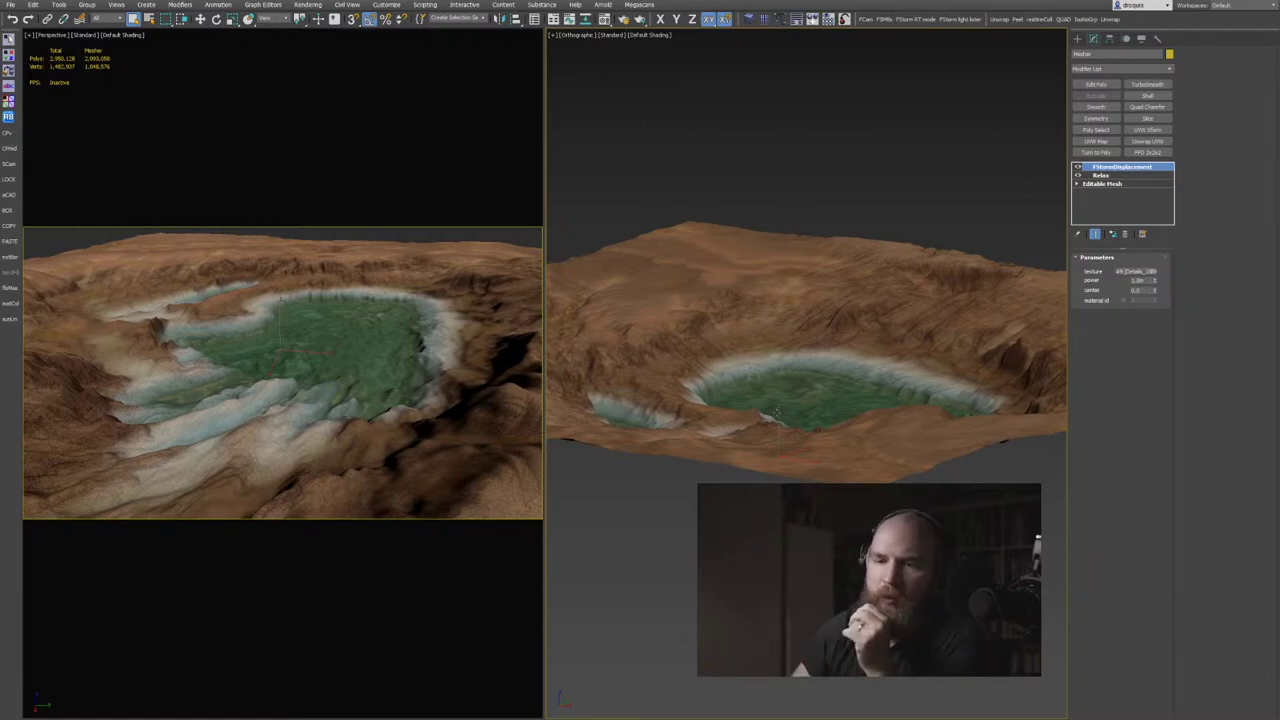
Switch back to Gaea and set the Mesher node's scale to 1 Unit = 1 Meter.
{"action": "mouse_move", "coordinate": [84, 718]}
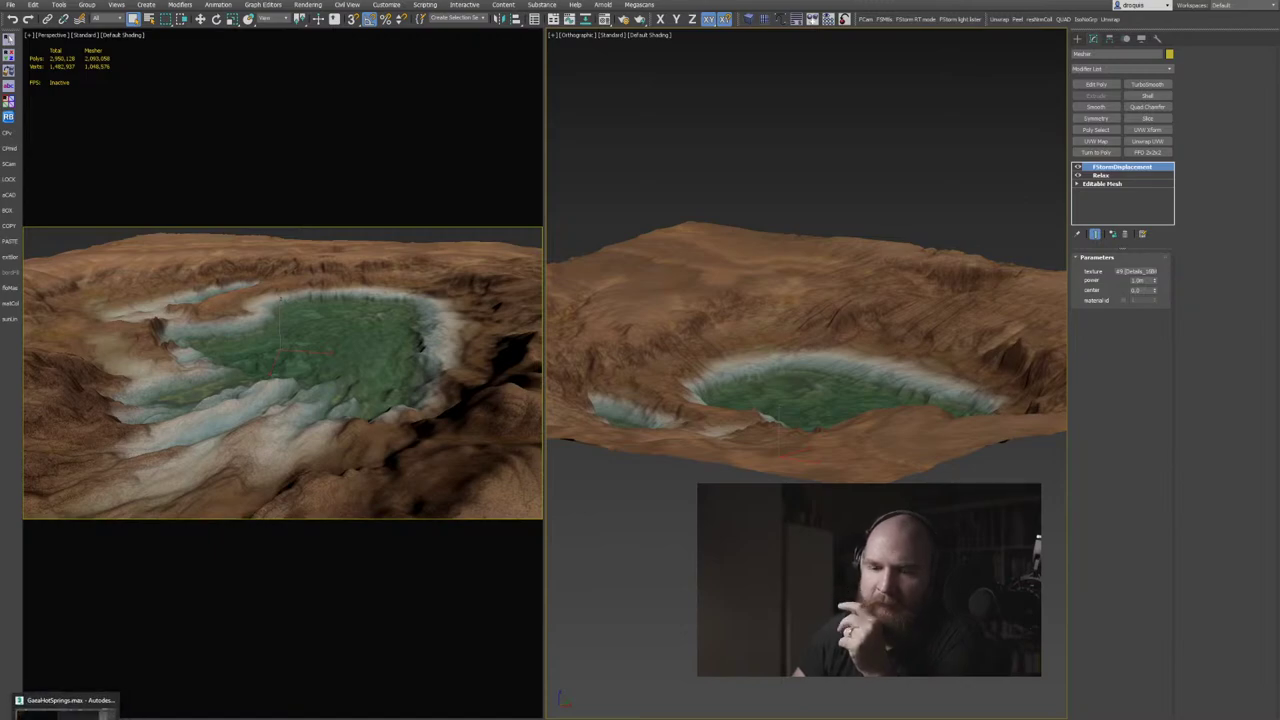
{"action": "left_click", "coordinate": [165, 695]}
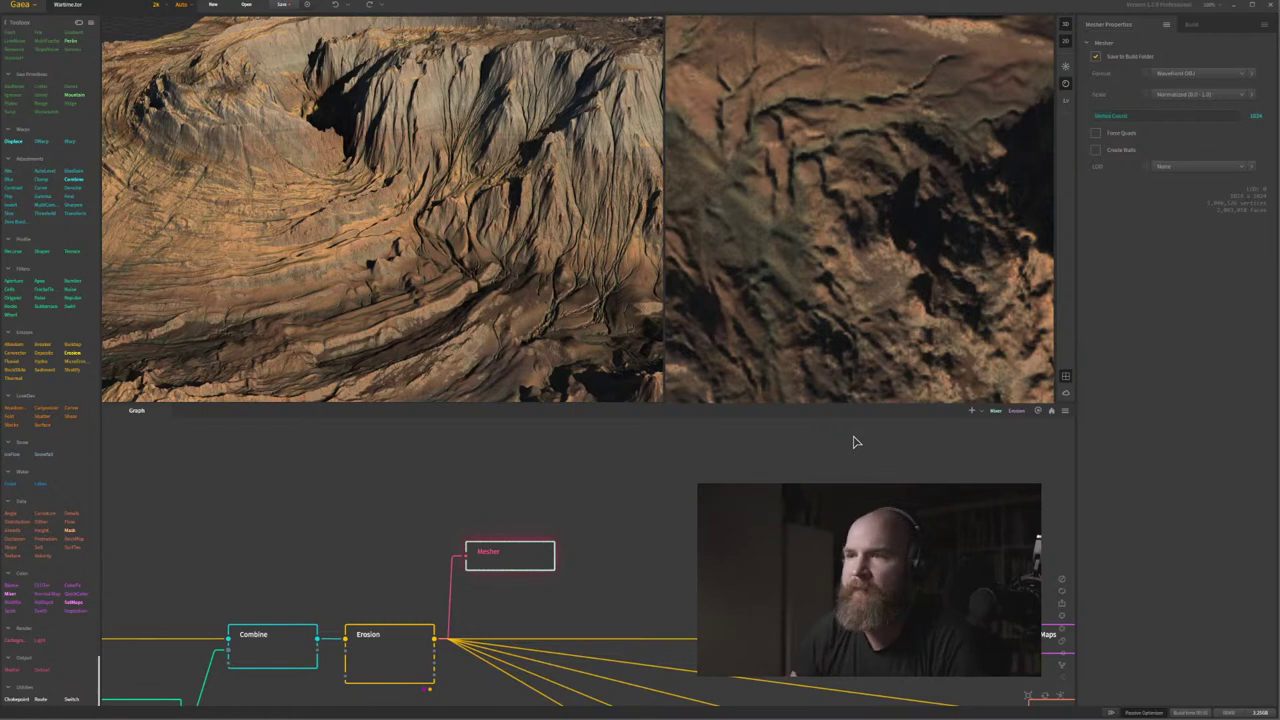
{"action": "middle_click_drag", "start_coordinate": [540, 547], "coordinate": [540, 561]}
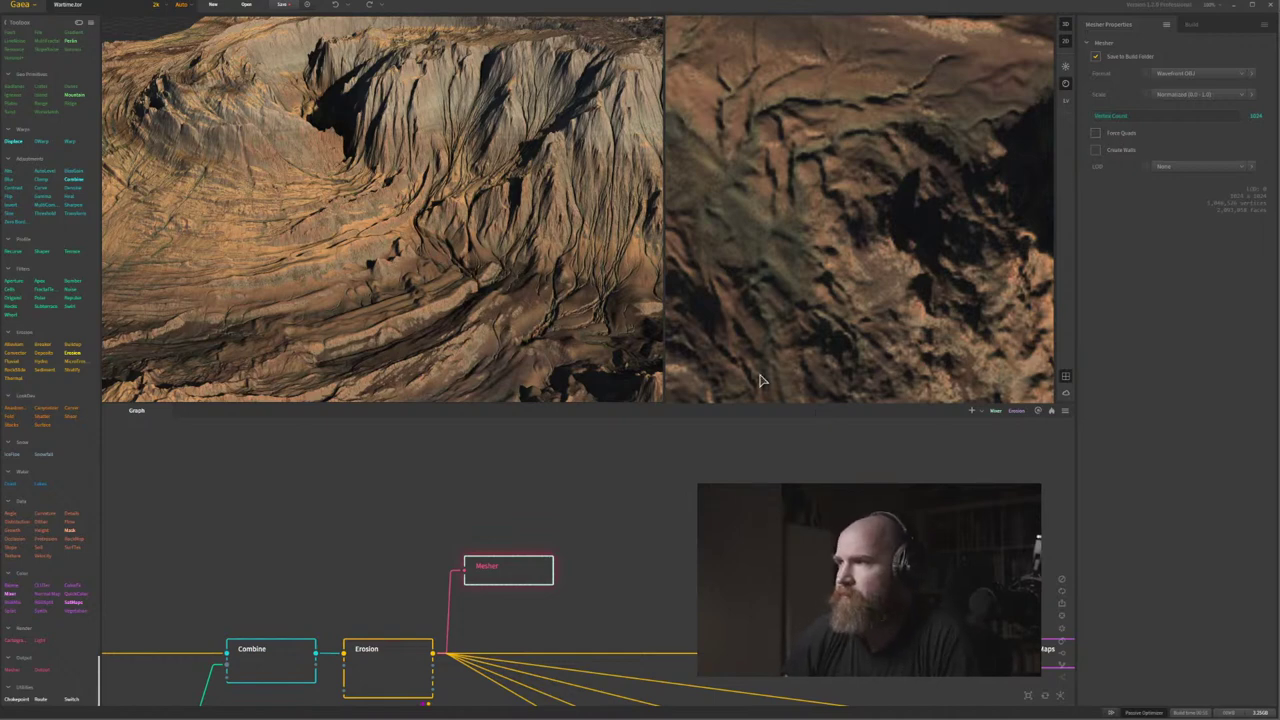
{"action": "scroll", "coordinate": [684, 503], "scroll_direction": "down", "scroll_amount": 2}
{"action": "middle_click_drag", "start_coordinate": [688, 512], "coordinate": [623, 504]}
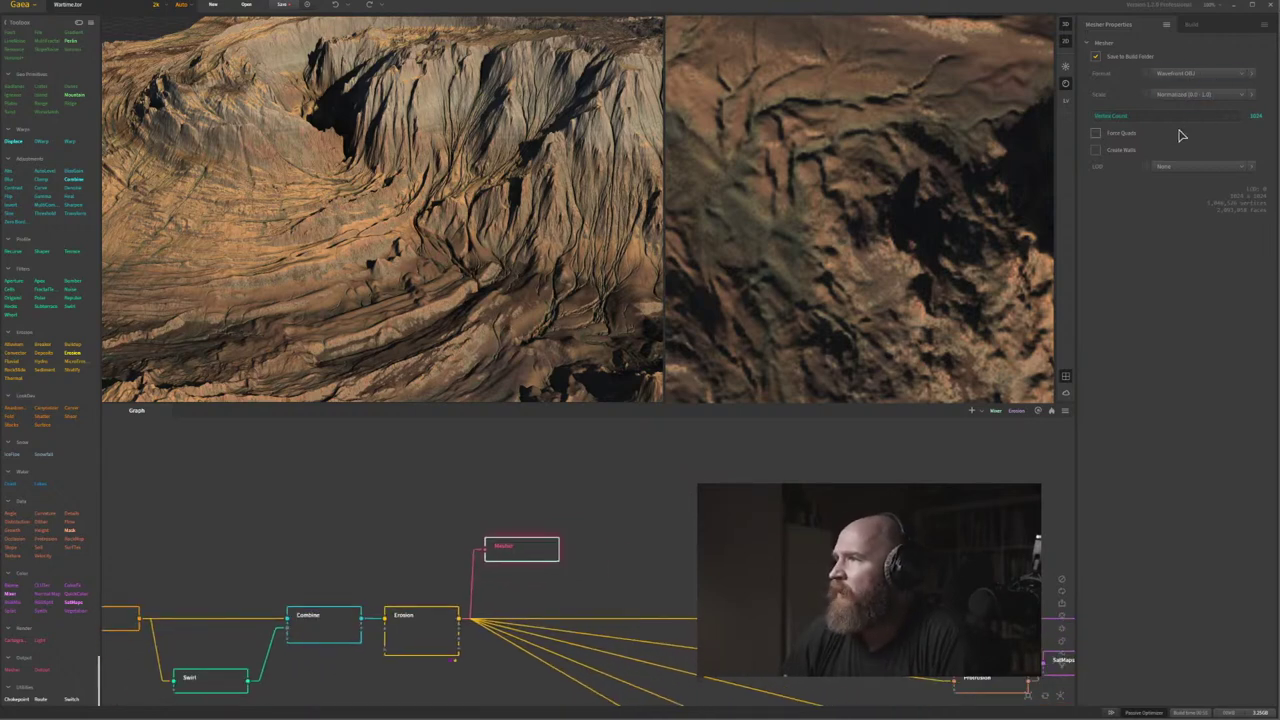
{"action": "left_click", "coordinate": [1226, 95]}
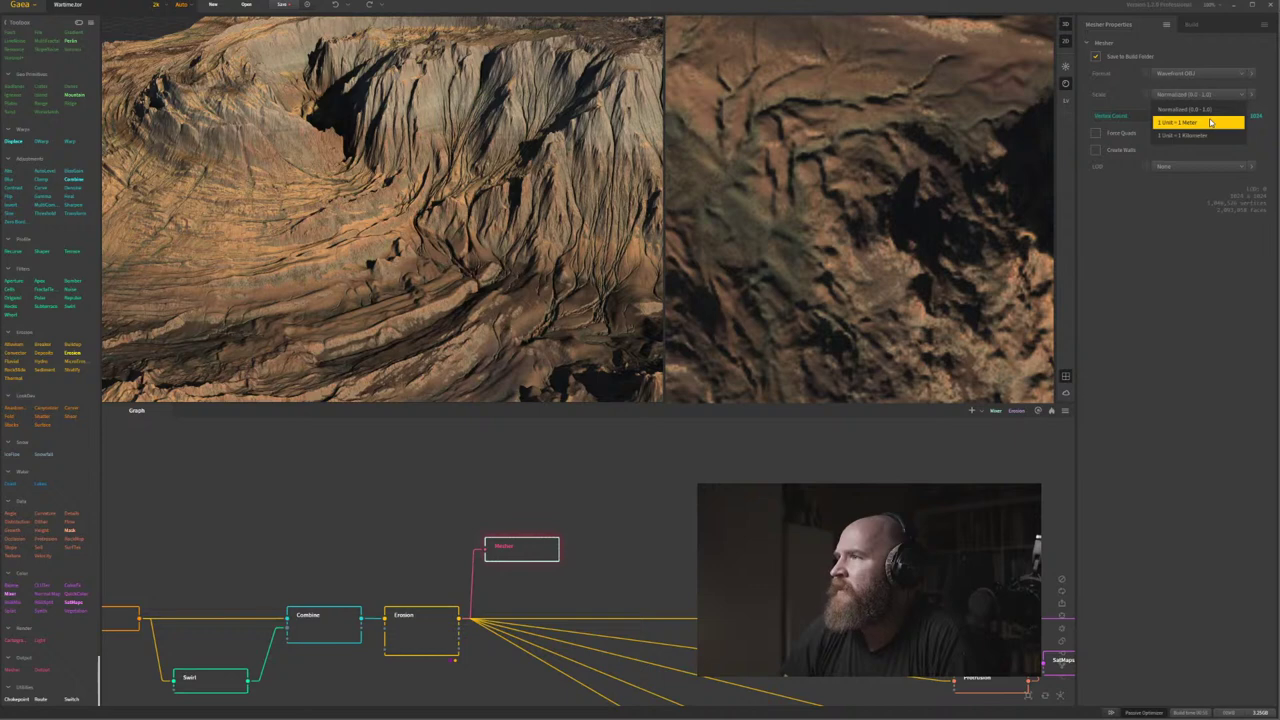
{"action": "left_click", "coordinate": [1206, 123]}
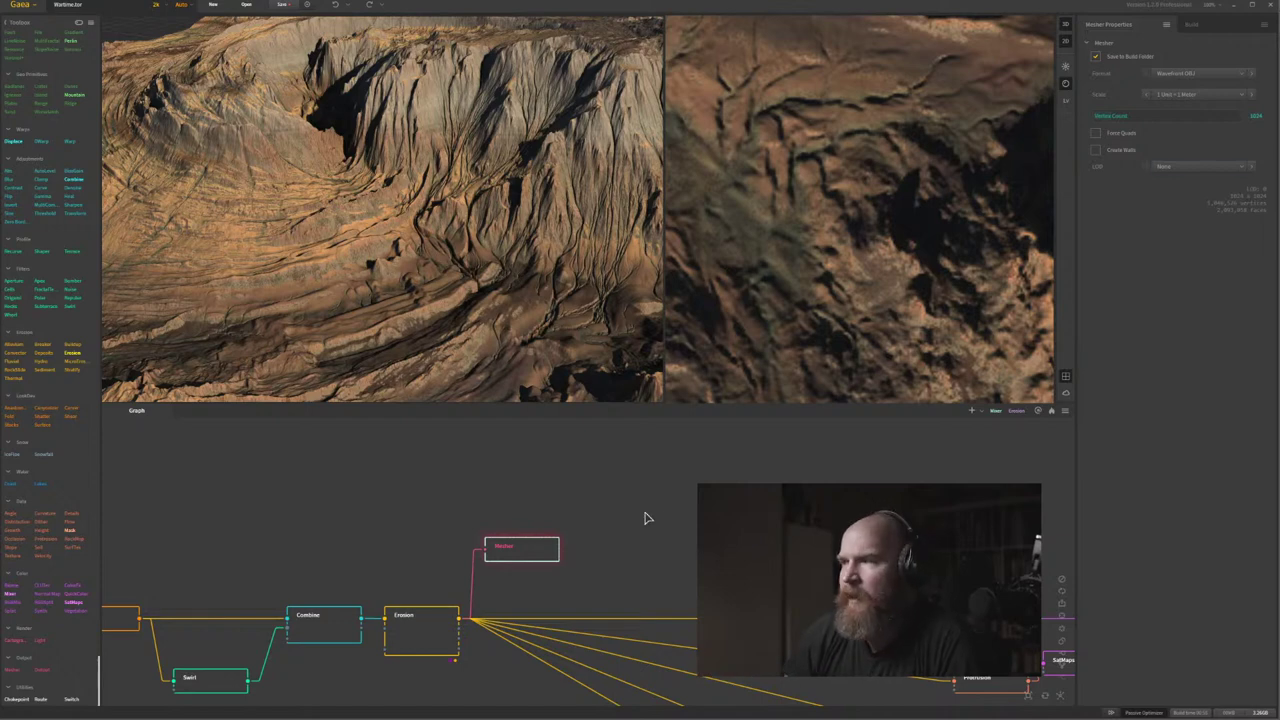
{"action": "middle_click_drag", "start_coordinate": [617, 537], "coordinate": [718, 530]}
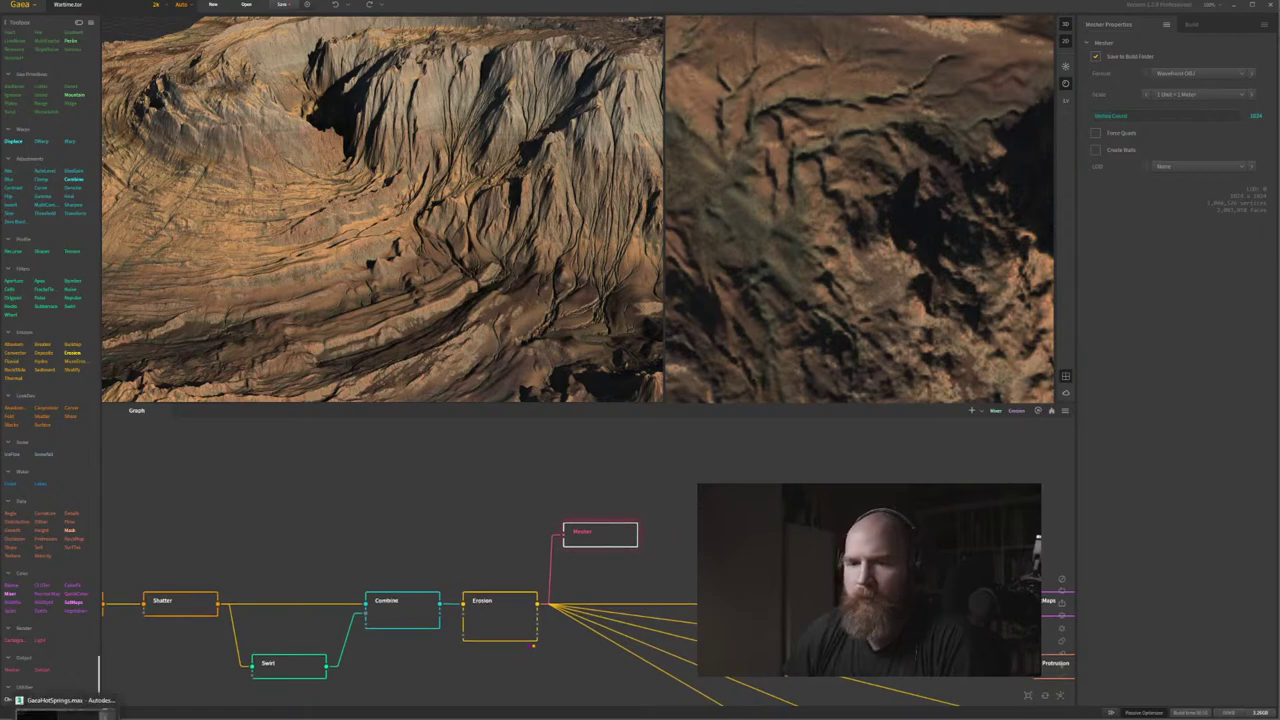
Switch to 3ds Max and compare the Mesher terrain's wireframe with the hot springs render in Photos.
{"action": "left_click", "coordinate": [60, 700]}
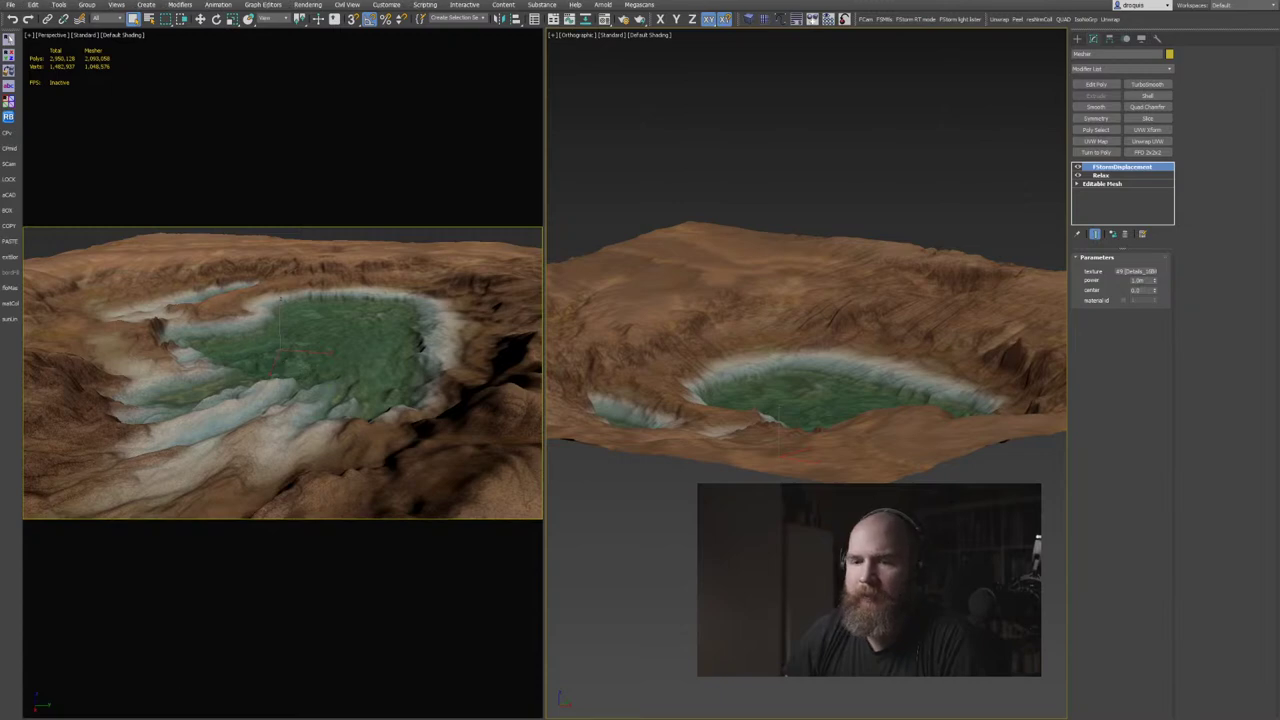
{"action": "key", "text": "alt+Tab"}
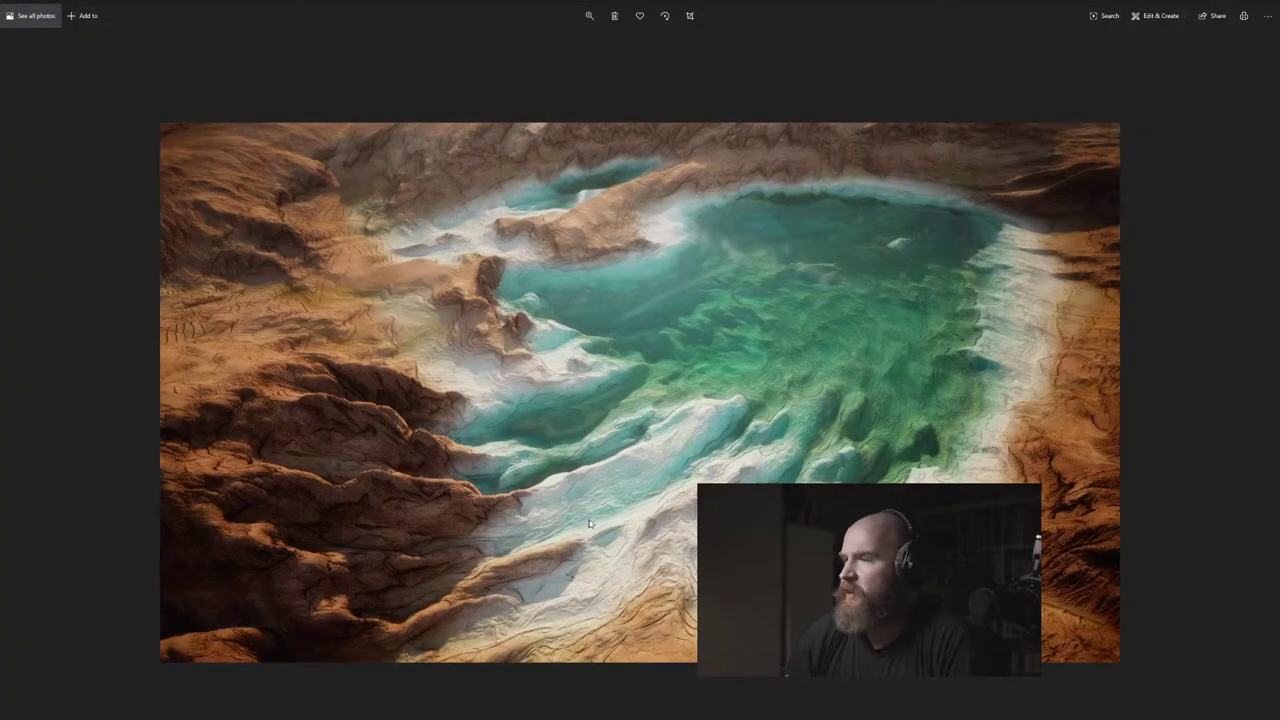
{"action": "key", "text": "alt+Tab"}
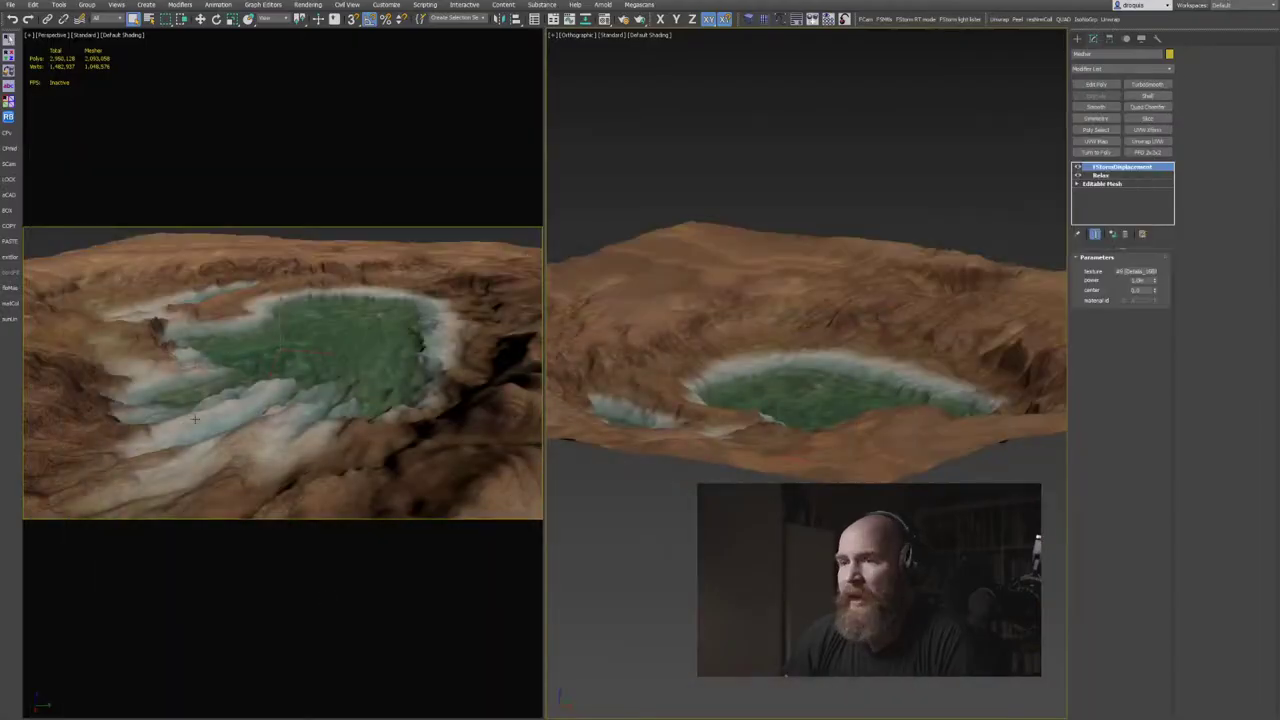
{"action": "key", "text": "F3"}
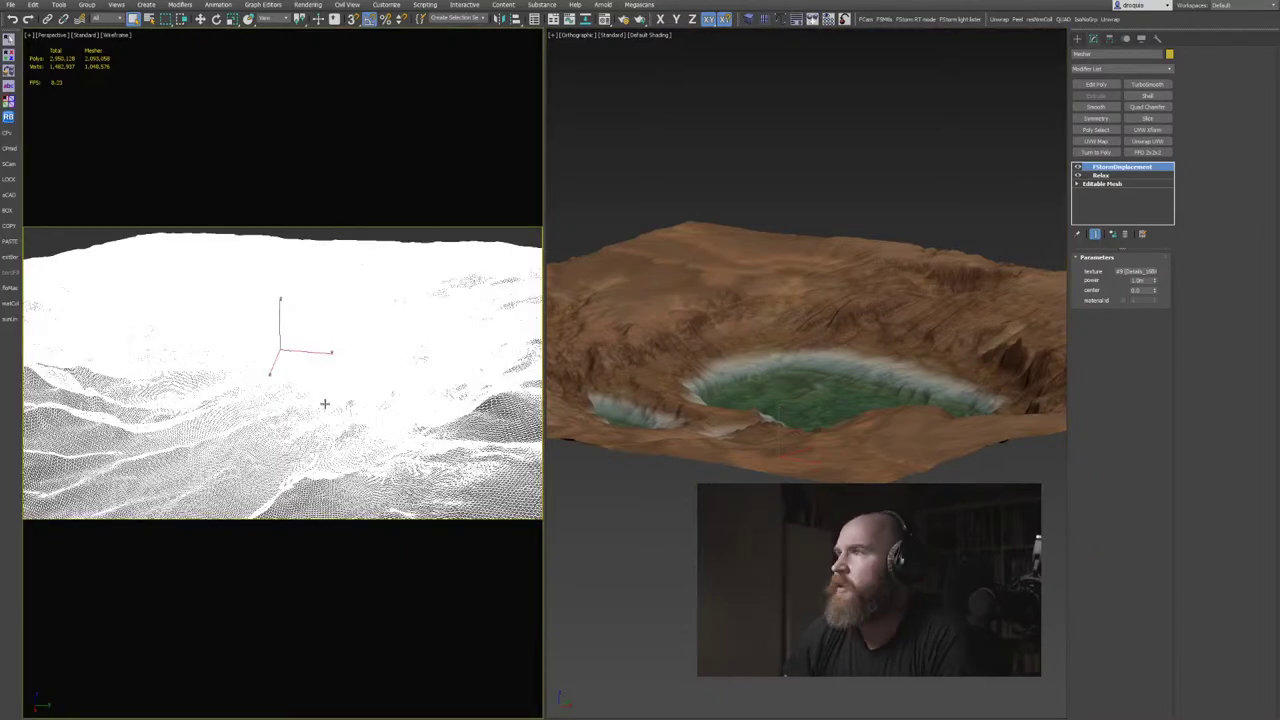
{"action": "middle_click_drag", "start_coordinate": [808, 385], "coordinate": [749, 457], "text": "alt"}
{"action": "key", "text": "F3"}
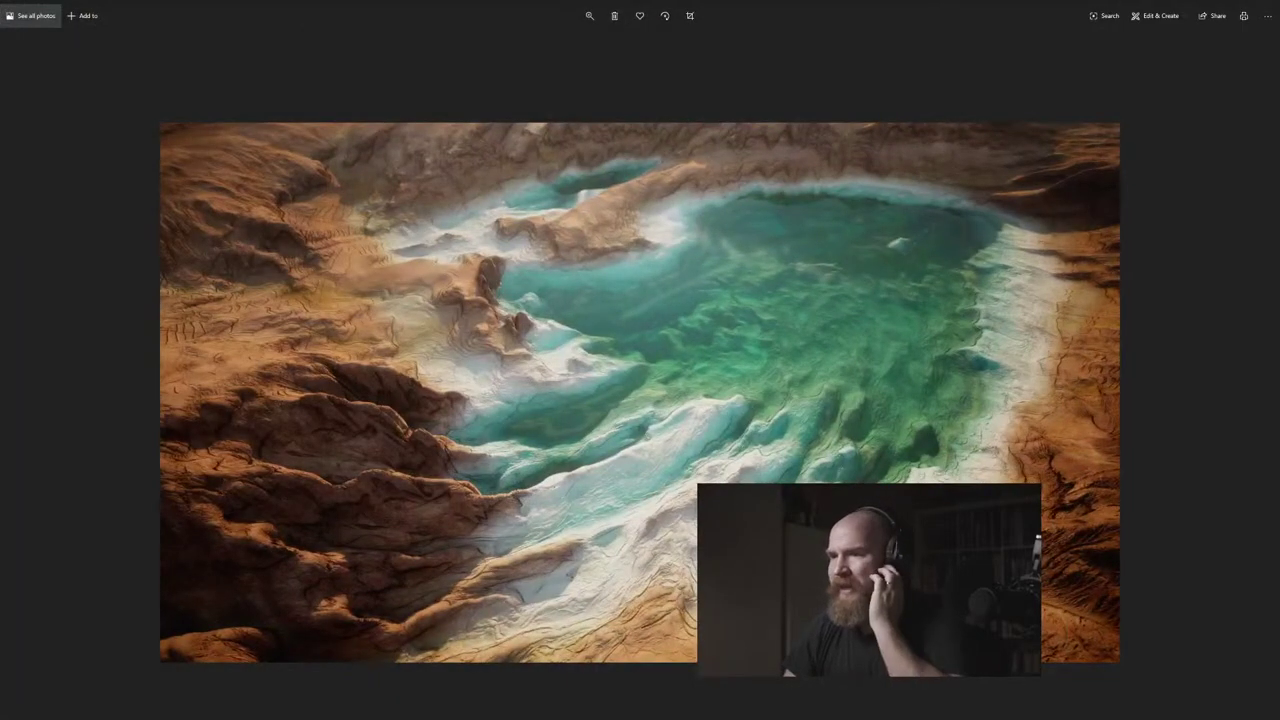
{"action": "key", "text": "alt+Tab"}
{"action": "key", "text": "alt+Tab"}
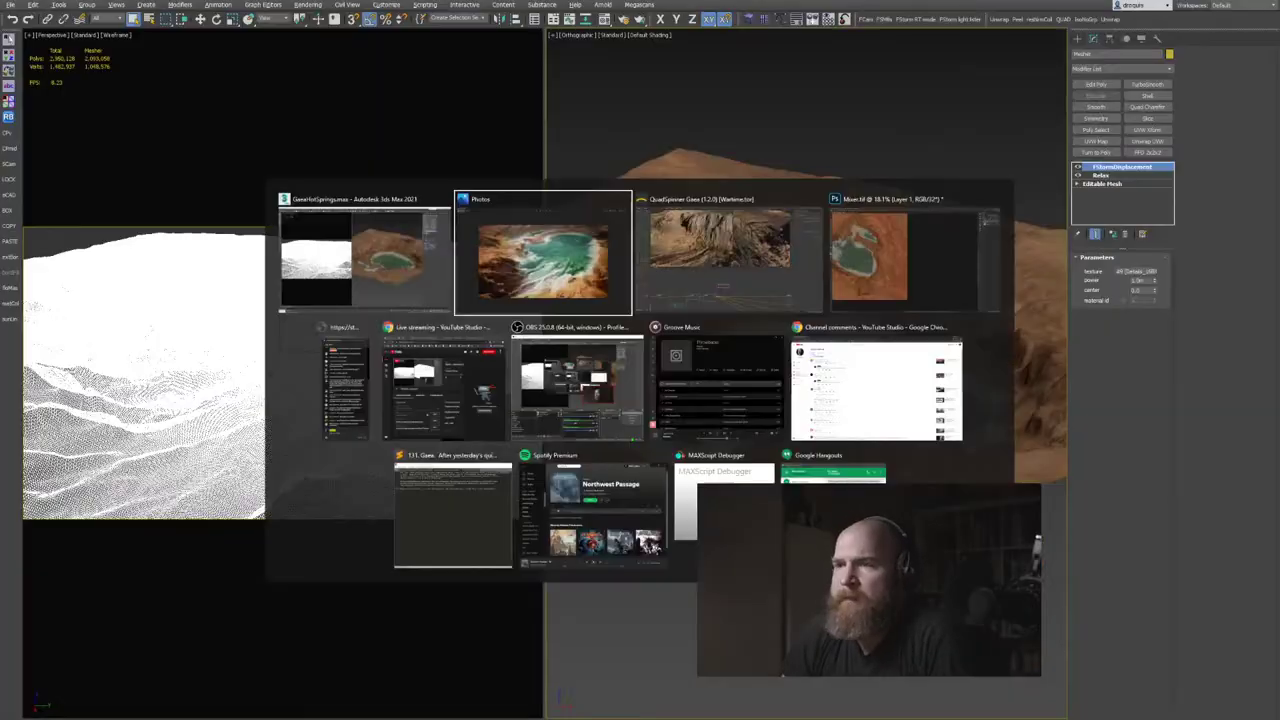
Switch back to Gaea and save the terrain project.
{"action": "key", "text": "alt+Tab"}
{"action": "middle_click_drag", "start_coordinate": [502, 468], "coordinate": [503, 428]}
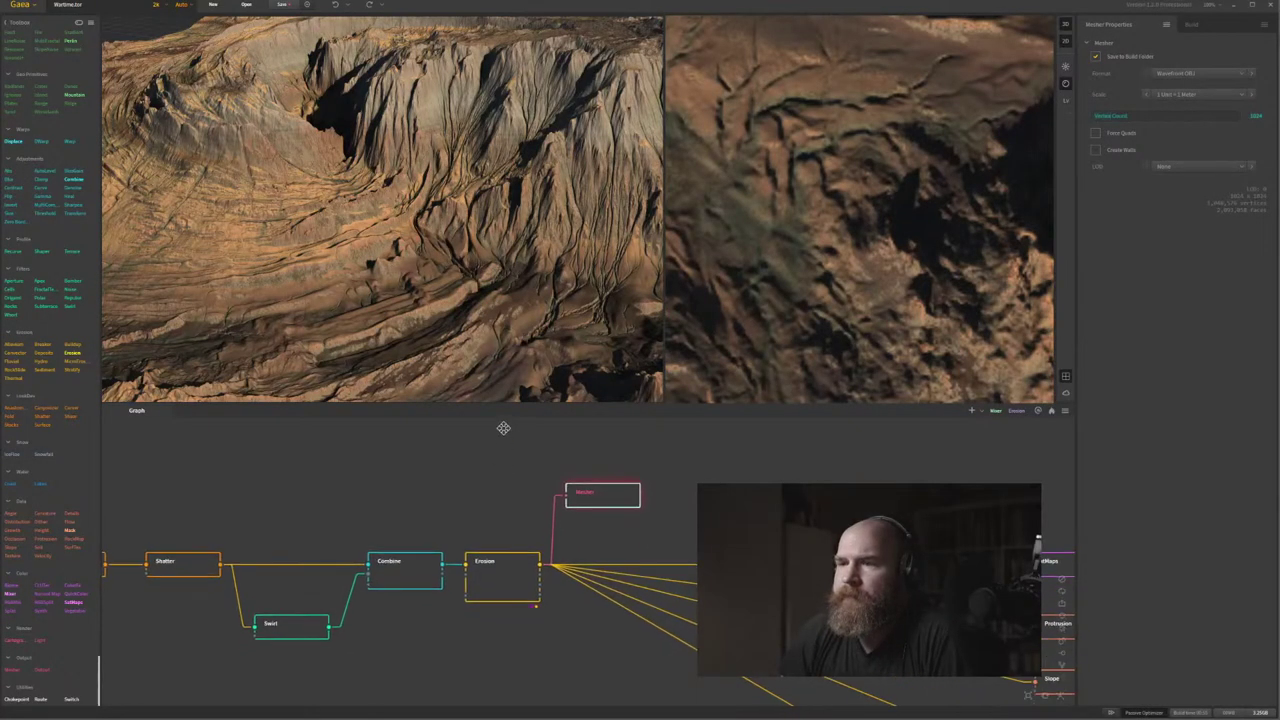
{"action": "middle_click_drag", "start_coordinate": [621, 493], "coordinate": [569, 514]}
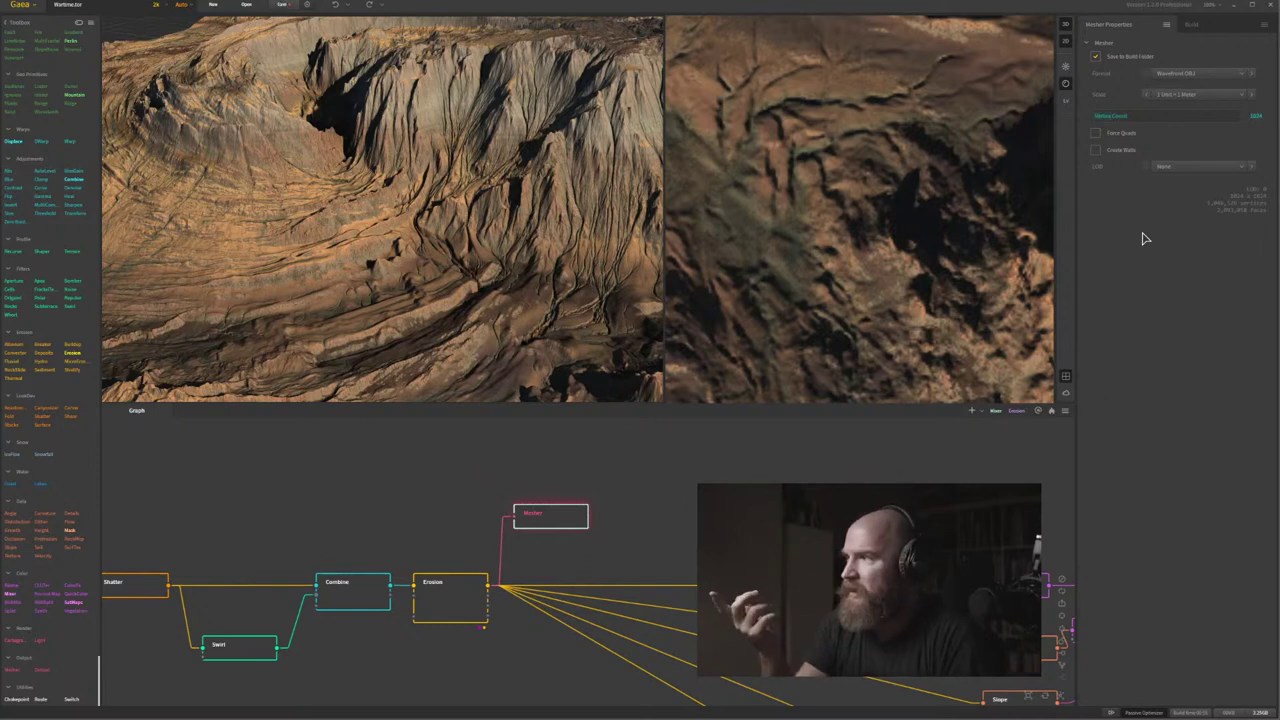
{"action": "key", "text": "ctrl+s"}
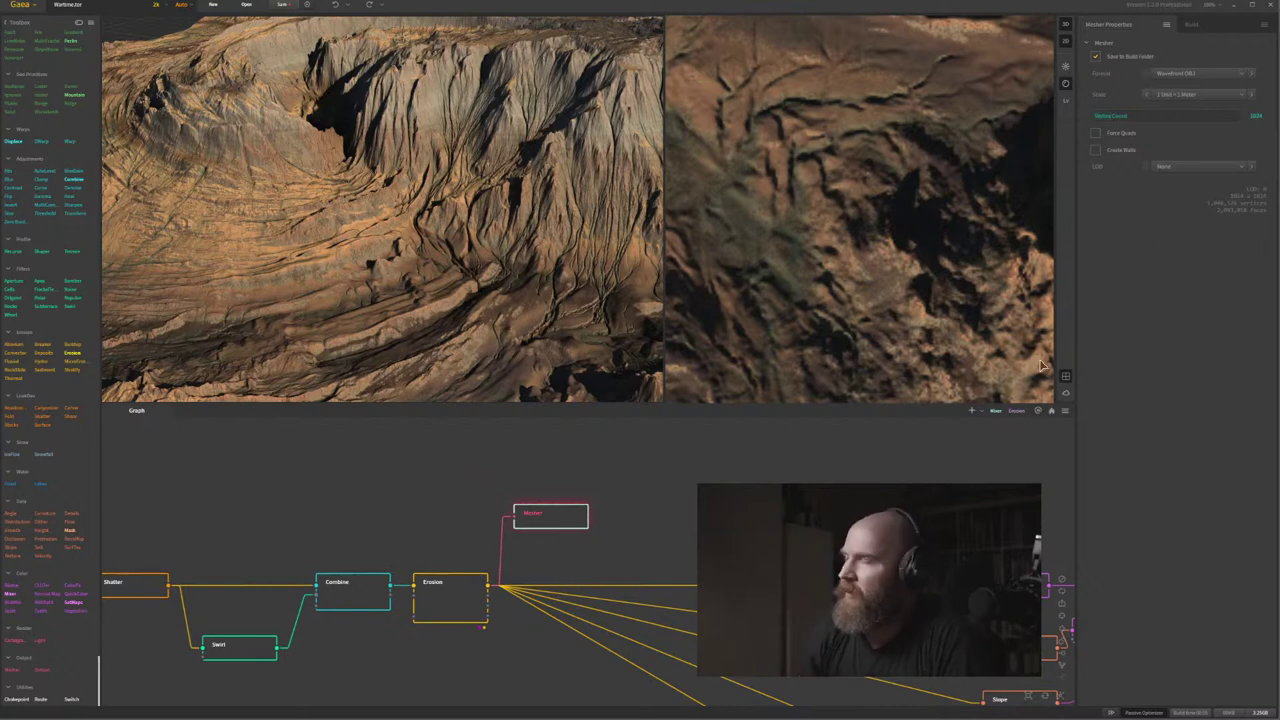
{"action": "middle_click_drag", "start_coordinate": [614, 519], "coordinate": [611, 547]}
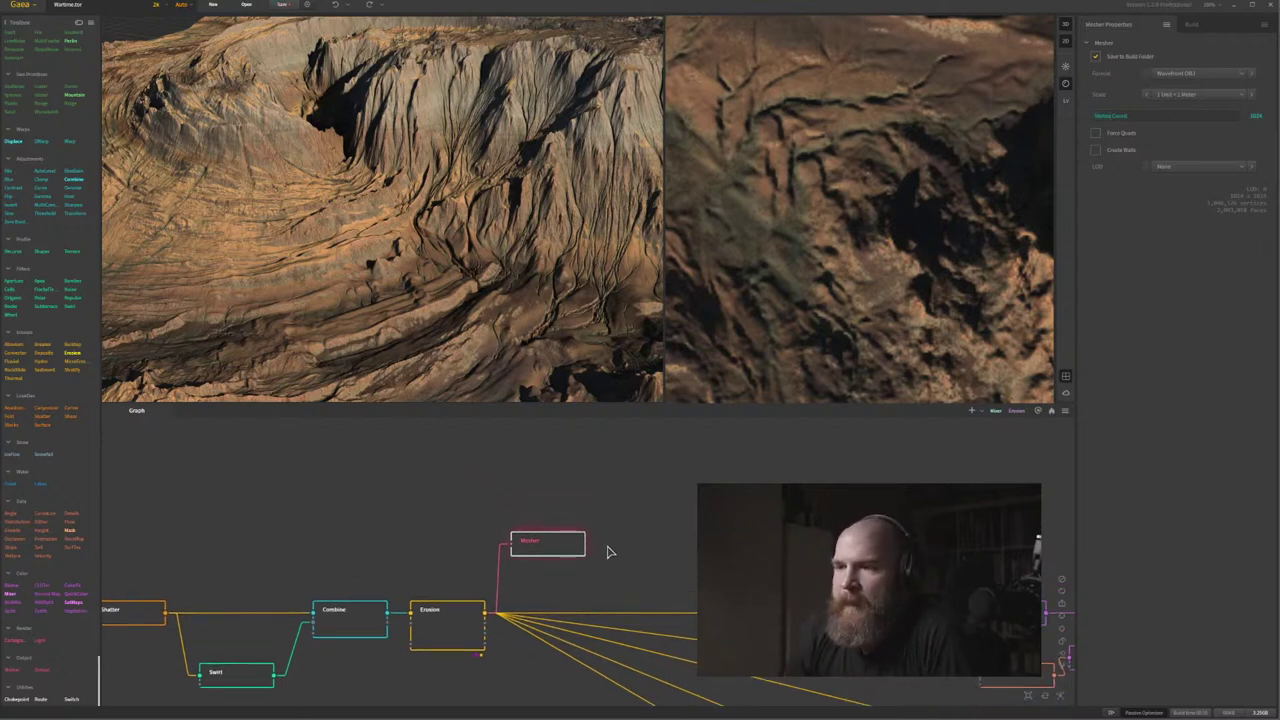
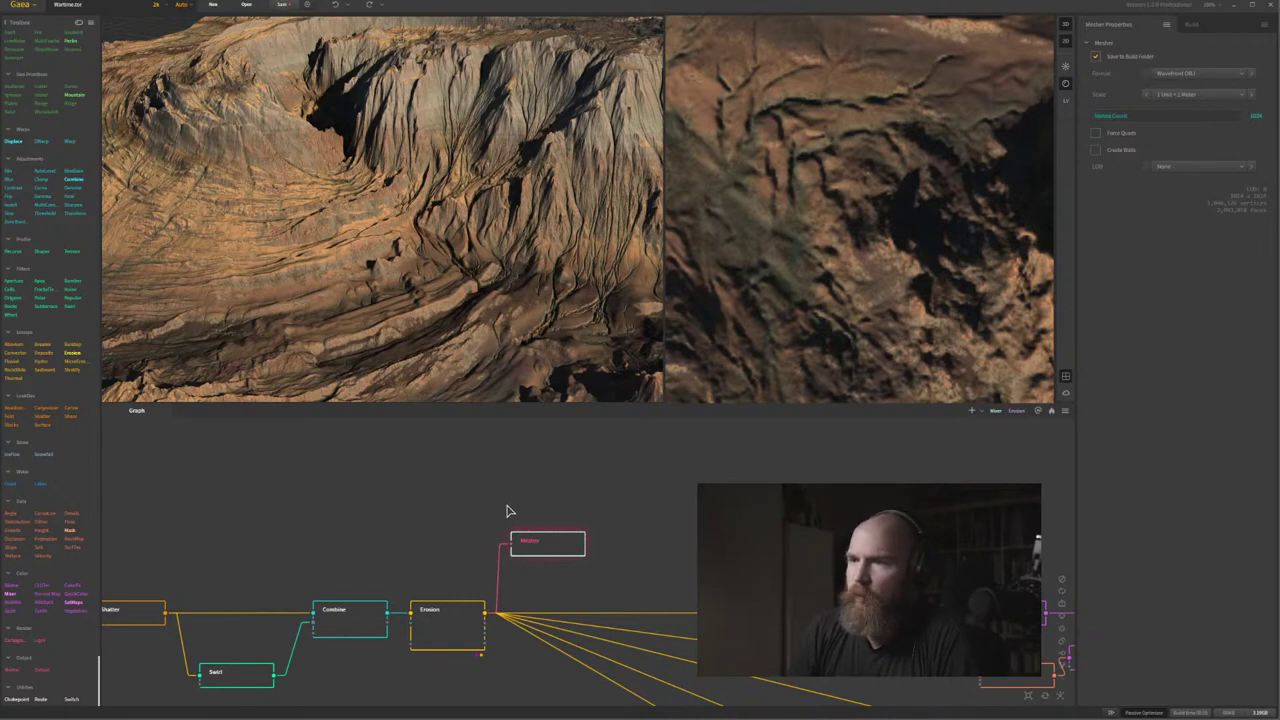
{"action": "left_click", "coordinate": [424, 606]}
{"action": "right_click", "coordinate": [435, 611]}
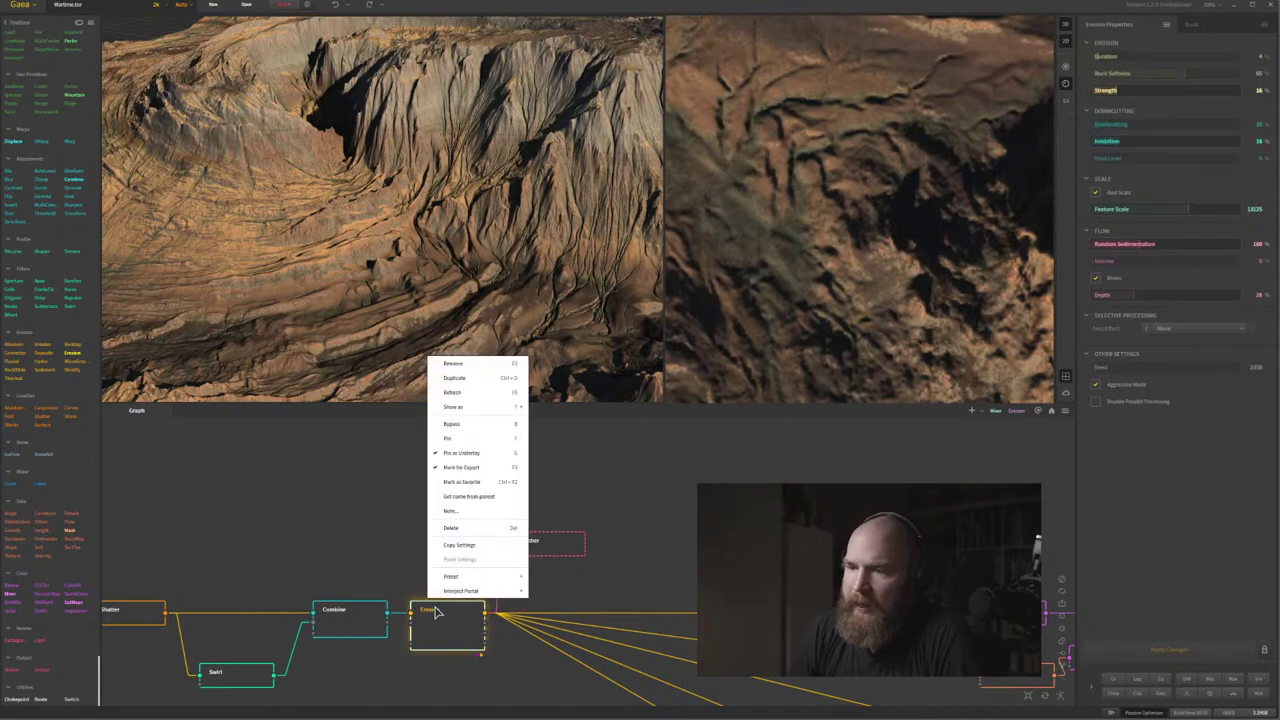
{"action": "left_click", "coordinate": [386, 554]}
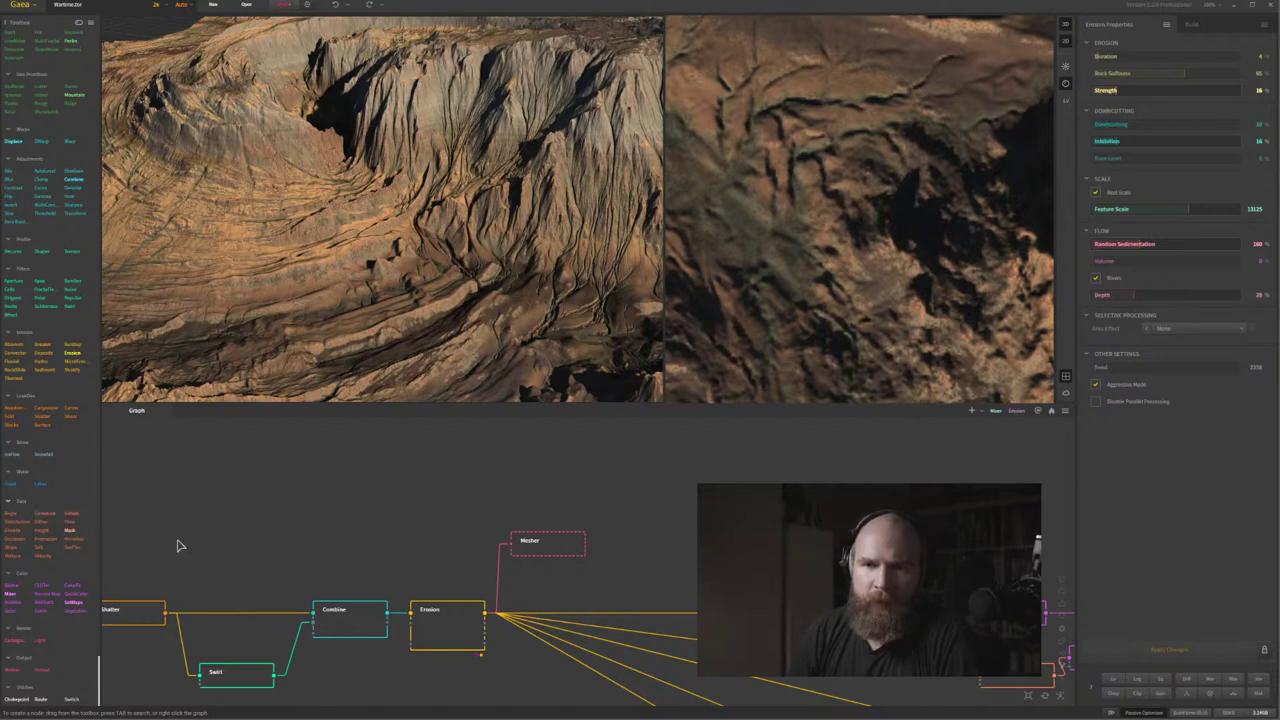
Add a Details node fed by the Erosion node and place it above the Mesher node.
{"action": "left_click", "coordinate": [430, 635]}
{"action": "key", "text": "Tab"}
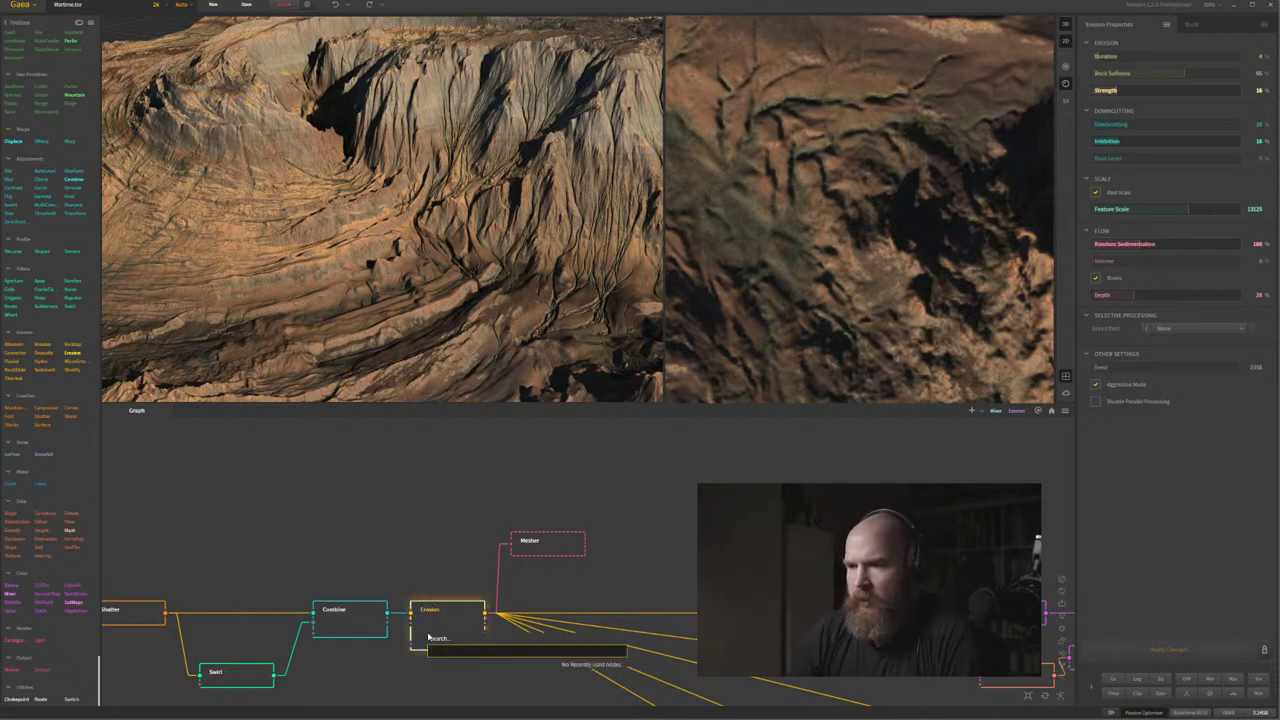
{"action": "type", "text": "details"}
{"action": "key", "text": "Return"}
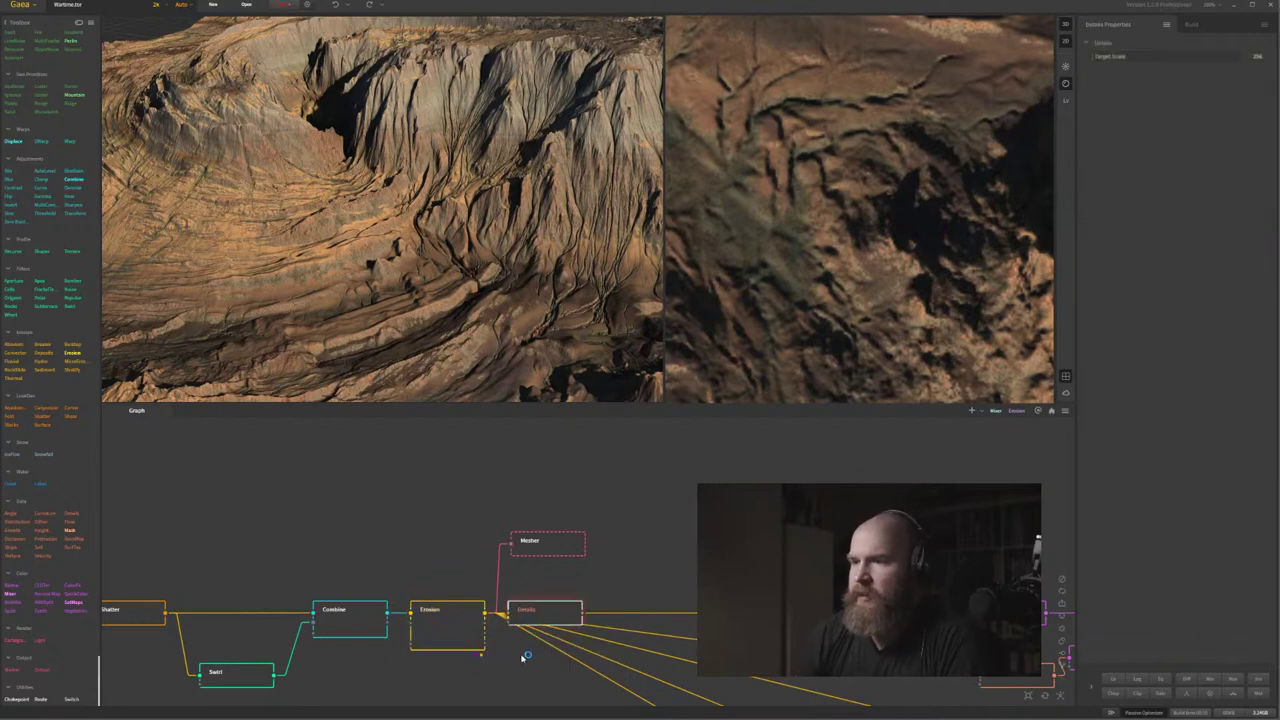
{"action": "left_click_drag", "start_coordinate": [528, 611], "coordinate": [535, 500]}
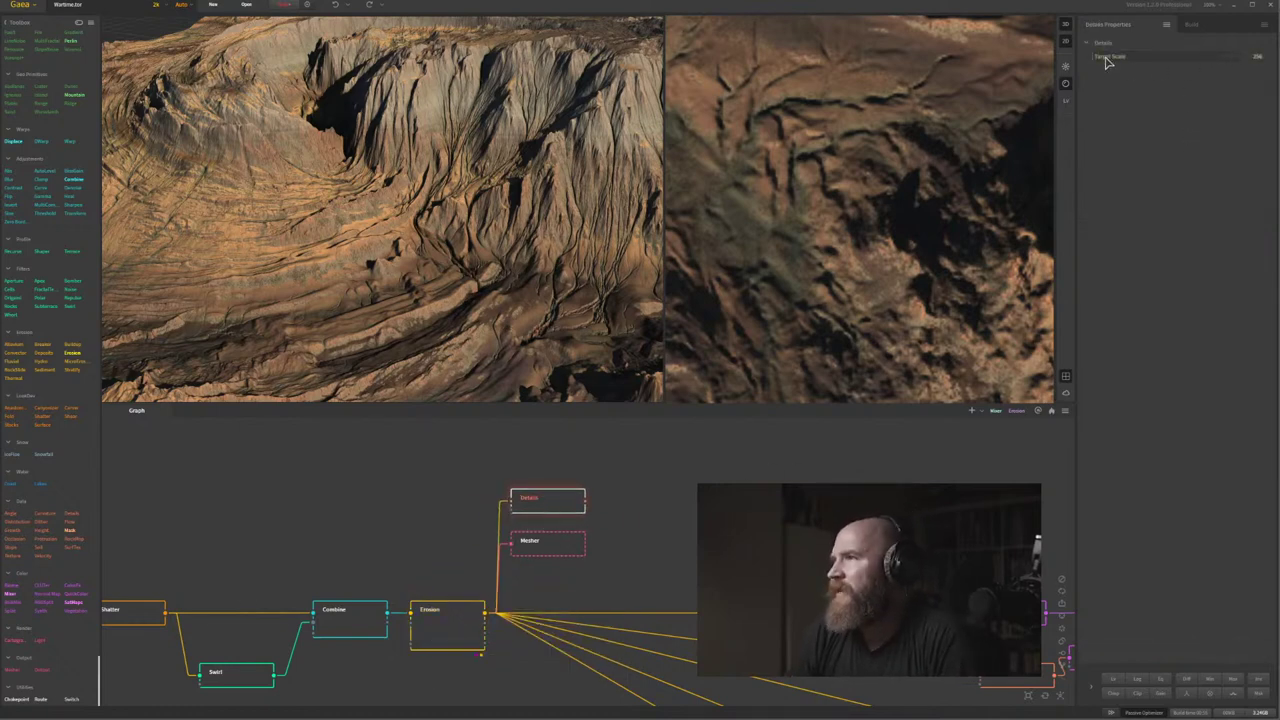
{"action": "middle_click_drag", "start_coordinate": [576, 536], "coordinate": [544, 555]}
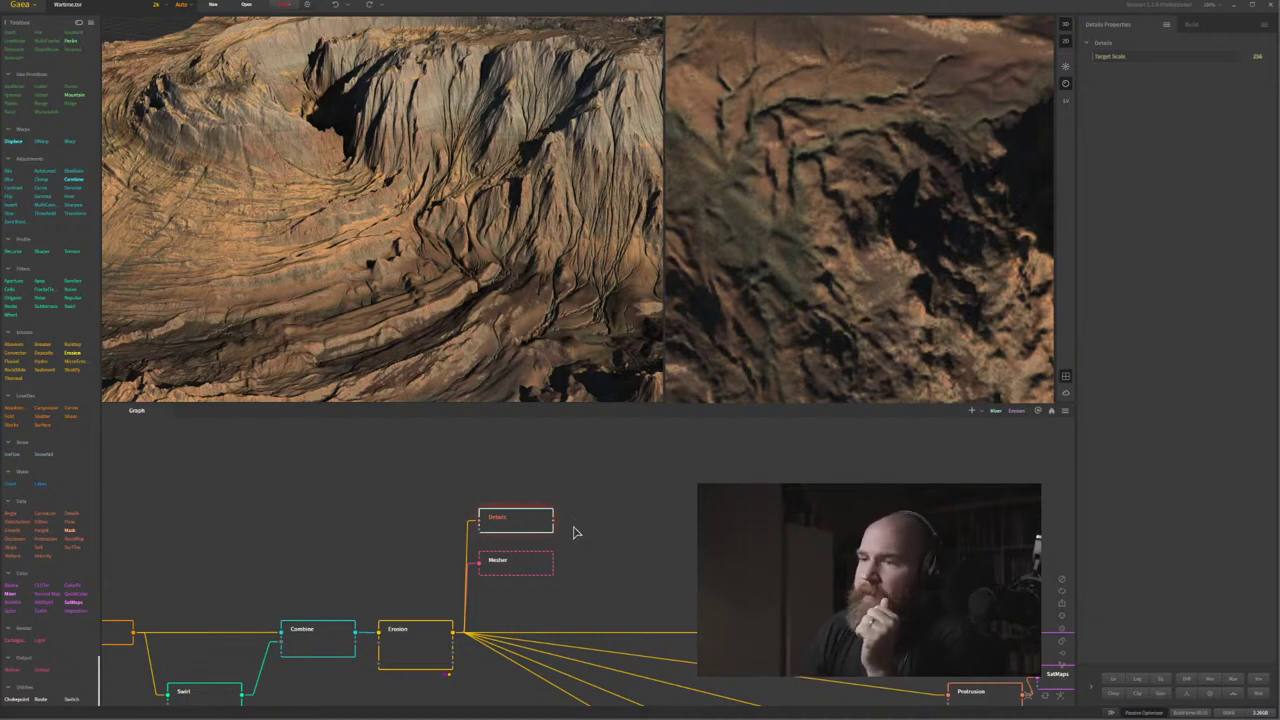
Check the Mesher's vertex count and set the Details node's Target Scale to 1024.
{"action": "left_click", "coordinate": [526, 566]}
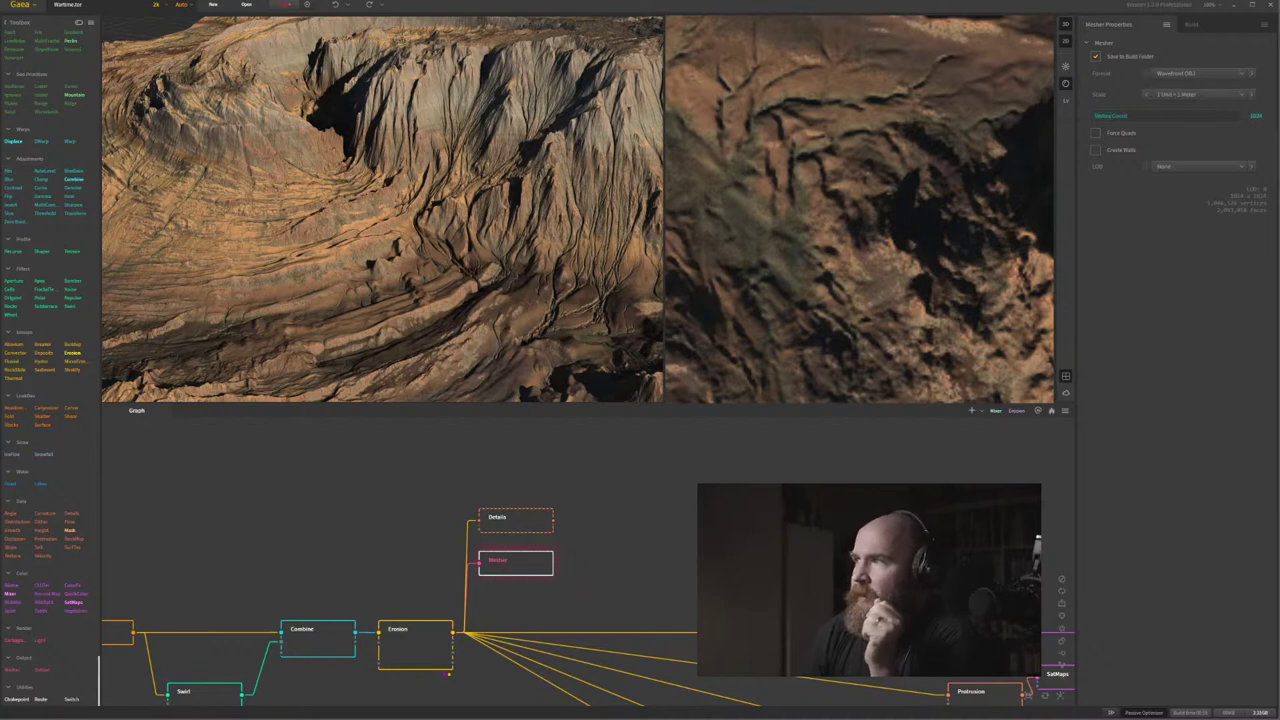
{"action": "left_click", "coordinate": [520, 522]}
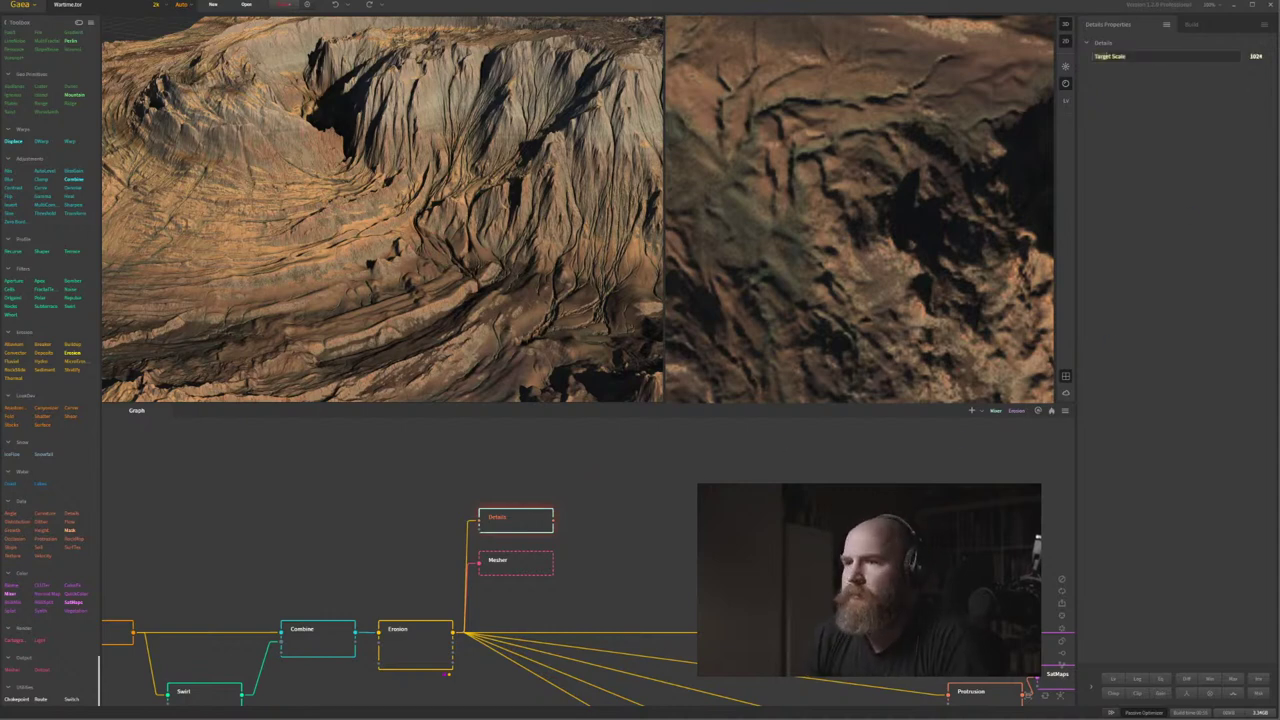
{"action": "middle_click_drag", "start_coordinate": [682, 498], "coordinate": [625, 522]}
{"action": "middle_click_drag", "start_coordinate": [394, 598], "coordinate": [383, 551]}
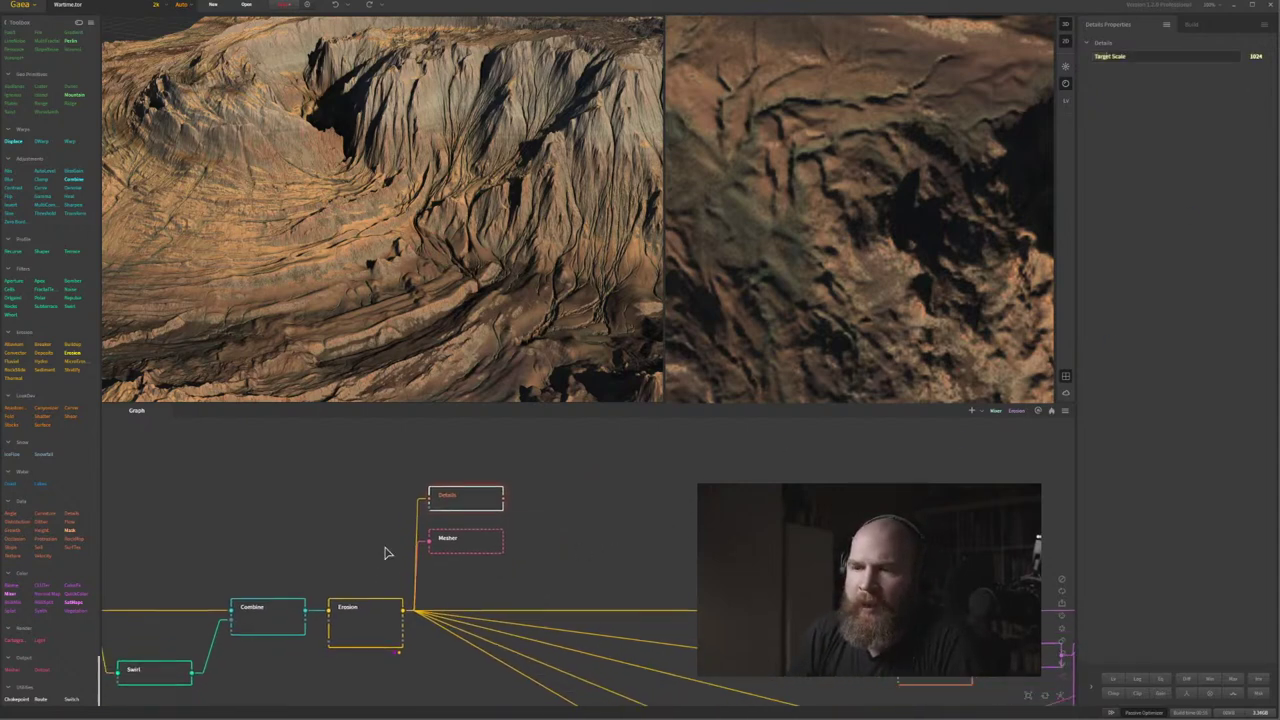
{"action": "left_click", "coordinate": [360, 608]}
{"action": "right_click", "coordinate": [360, 609]}
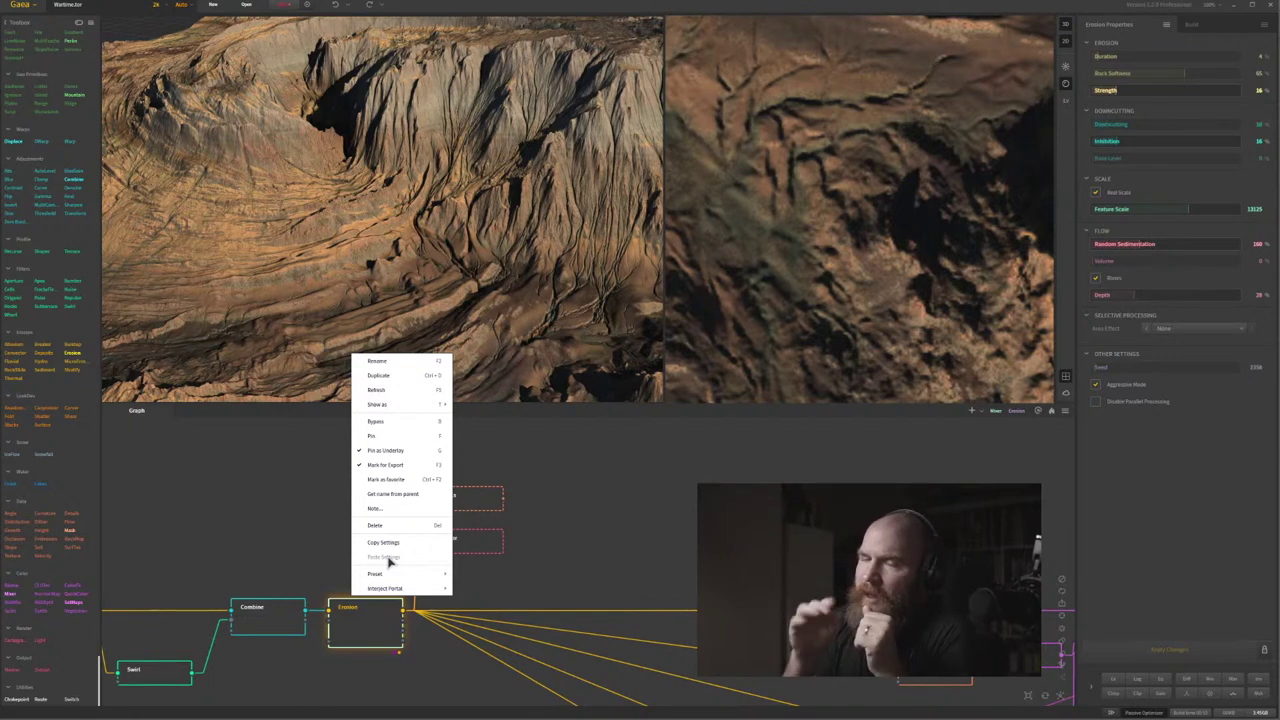
{"action": "left_click", "coordinate": [294, 524]}
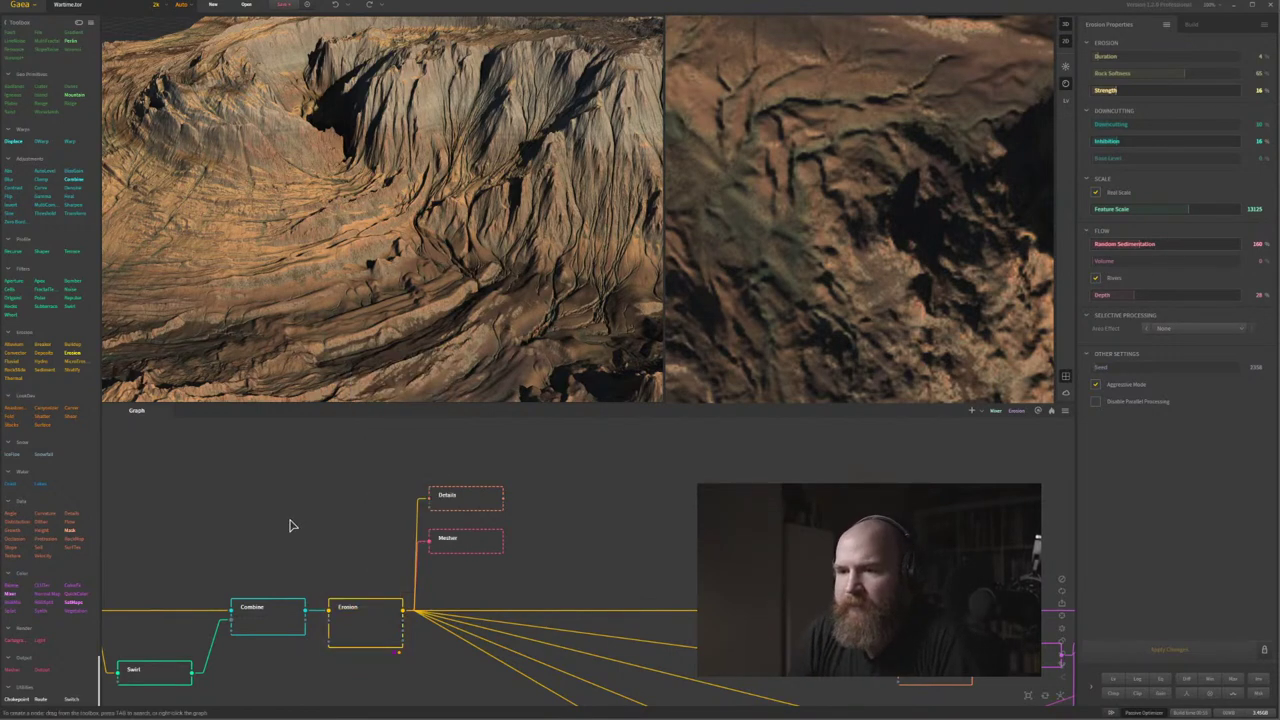
Add a Normal Map node fed by the Erosion node and place it above the Details node.
{"action": "left_click", "coordinate": [349, 612]}
{"action": "key", "text": "Tab"}
{"action": "type", "text": "normals"}
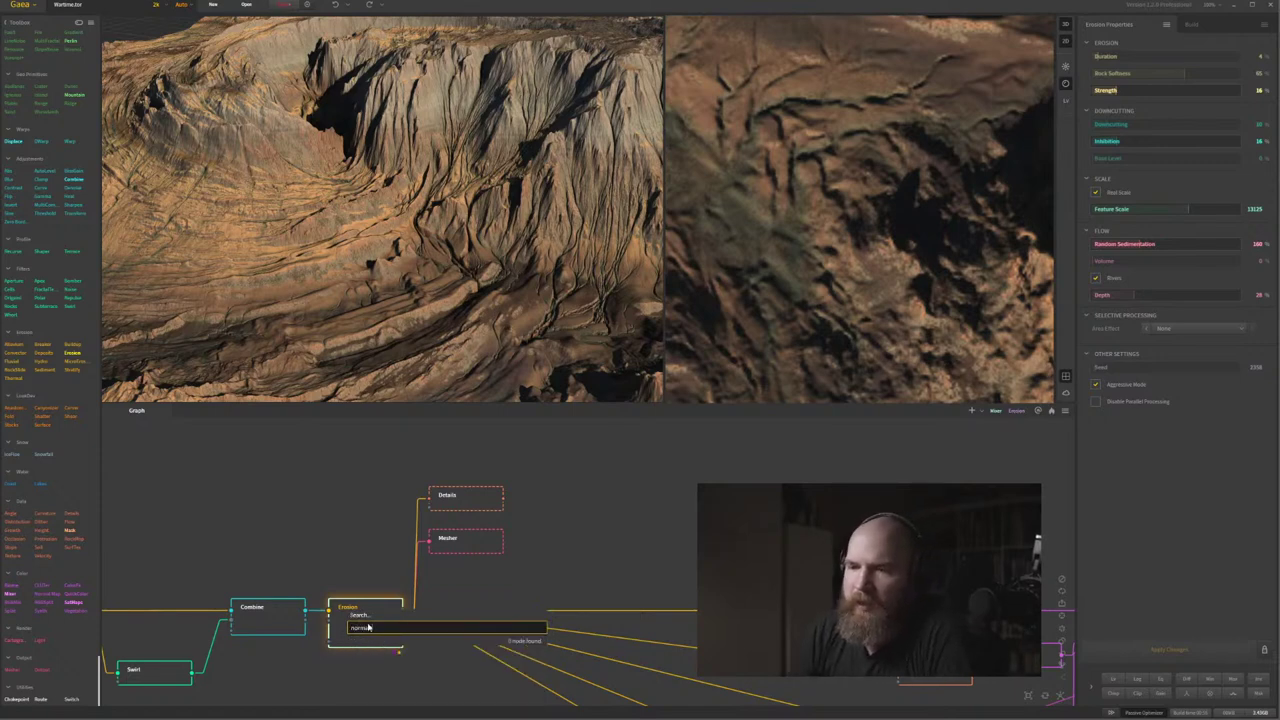
{"action": "key", "text": "Return"}
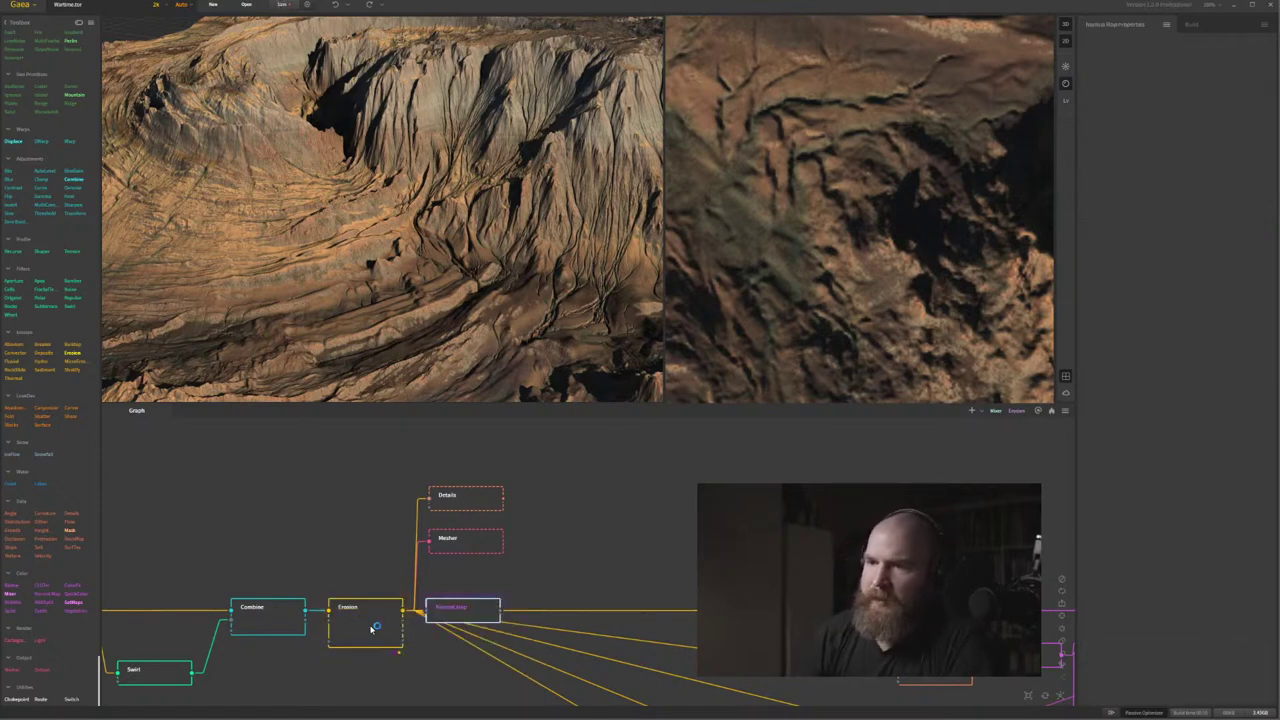
{"action": "left_click_drag", "start_coordinate": [445, 615], "coordinate": [449, 458]}
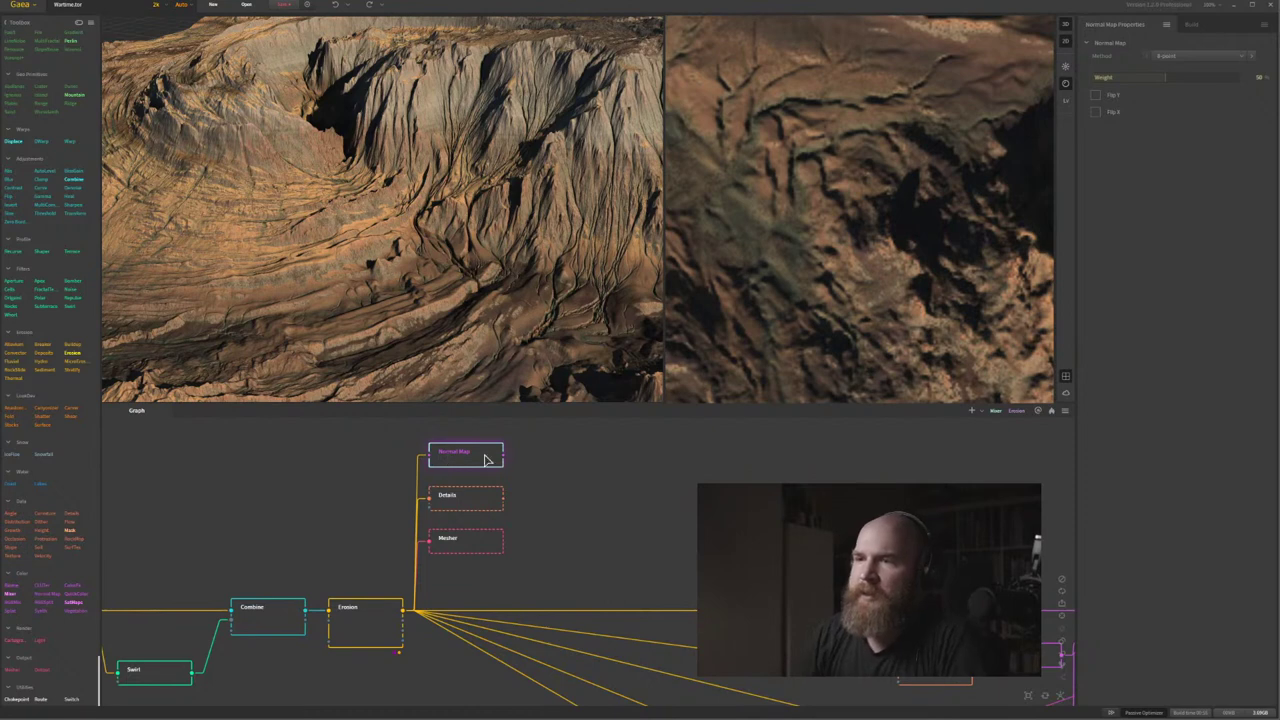
Add a second Normal Map node fed by the Details node.
{"action": "middle_click_drag", "start_coordinate": [521, 450], "coordinate": [493, 491]}
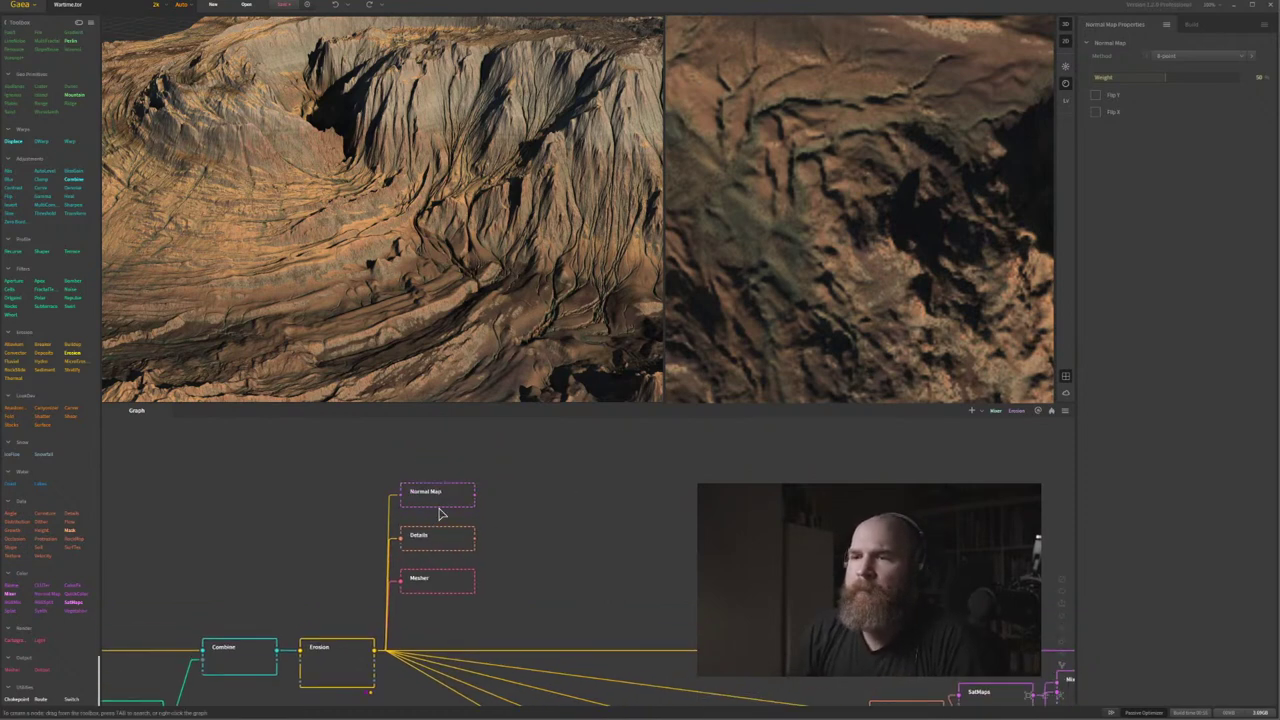
{"action": "middle_click_drag", "start_coordinate": [511, 610], "coordinate": [452, 602]}
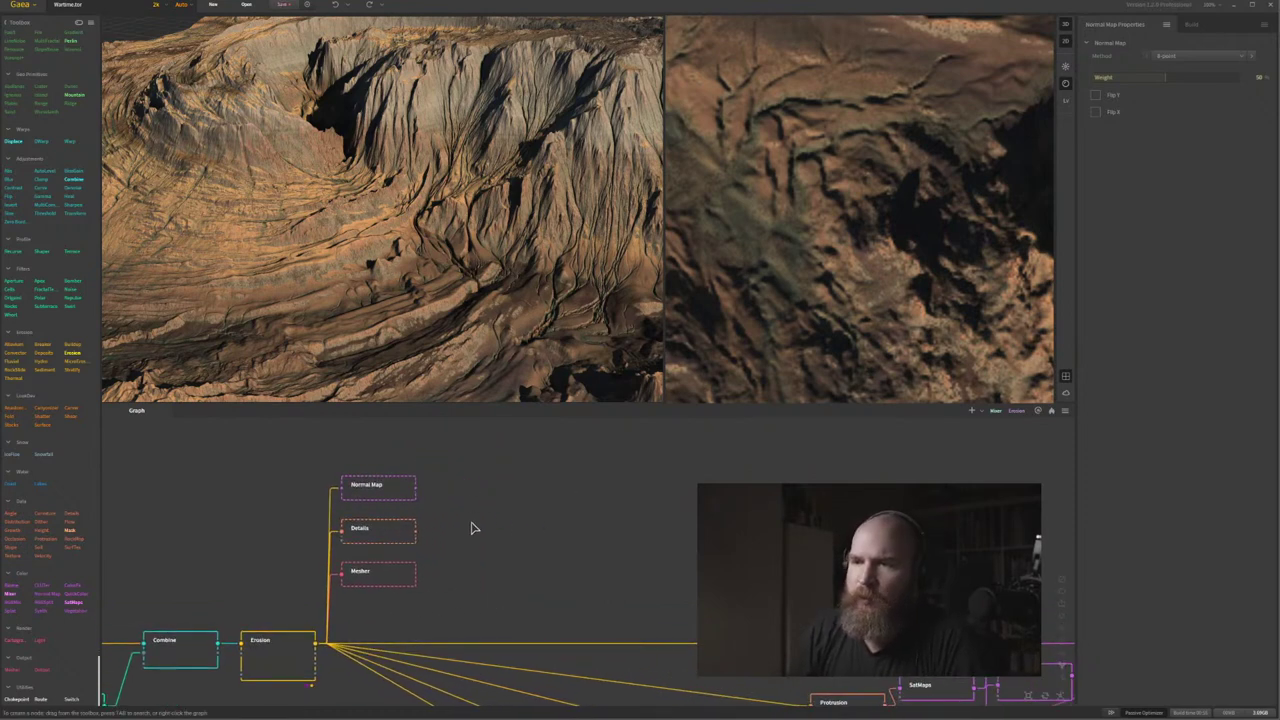
{"action": "middle_click_drag", "start_coordinate": [502, 526], "coordinate": [502, 522]}
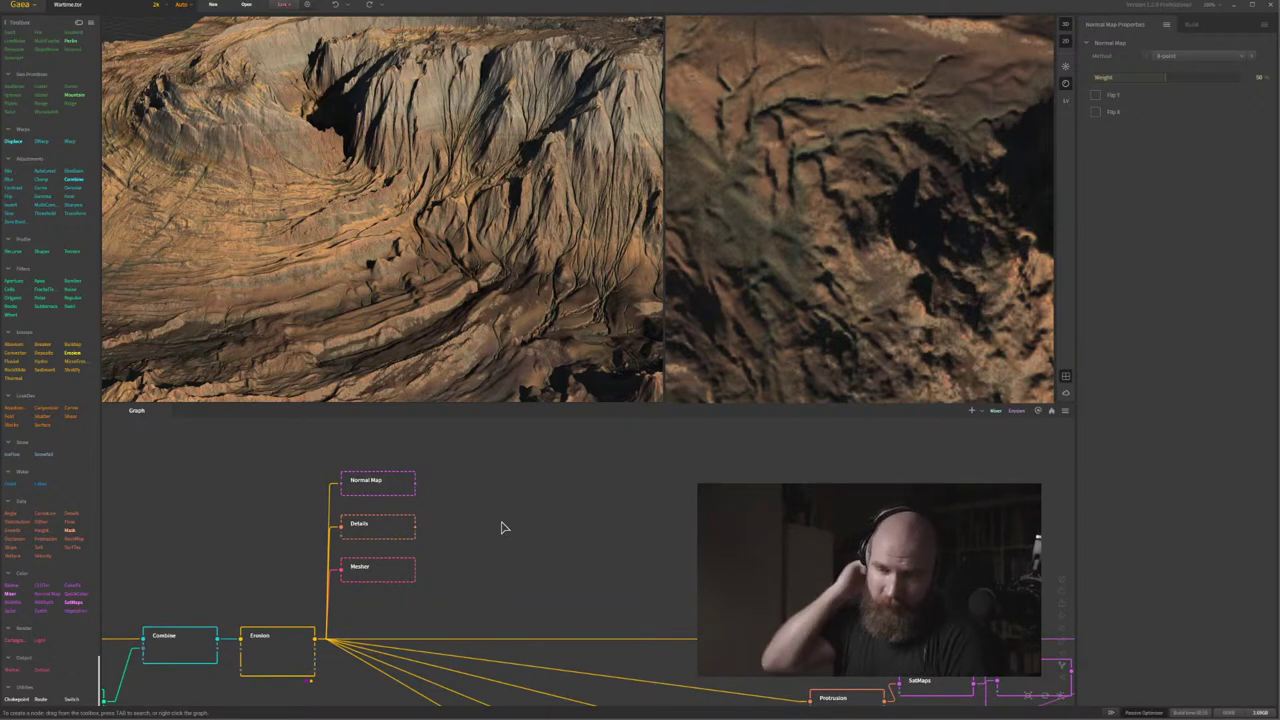
{"action": "left_click", "coordinate": [386, 527]}
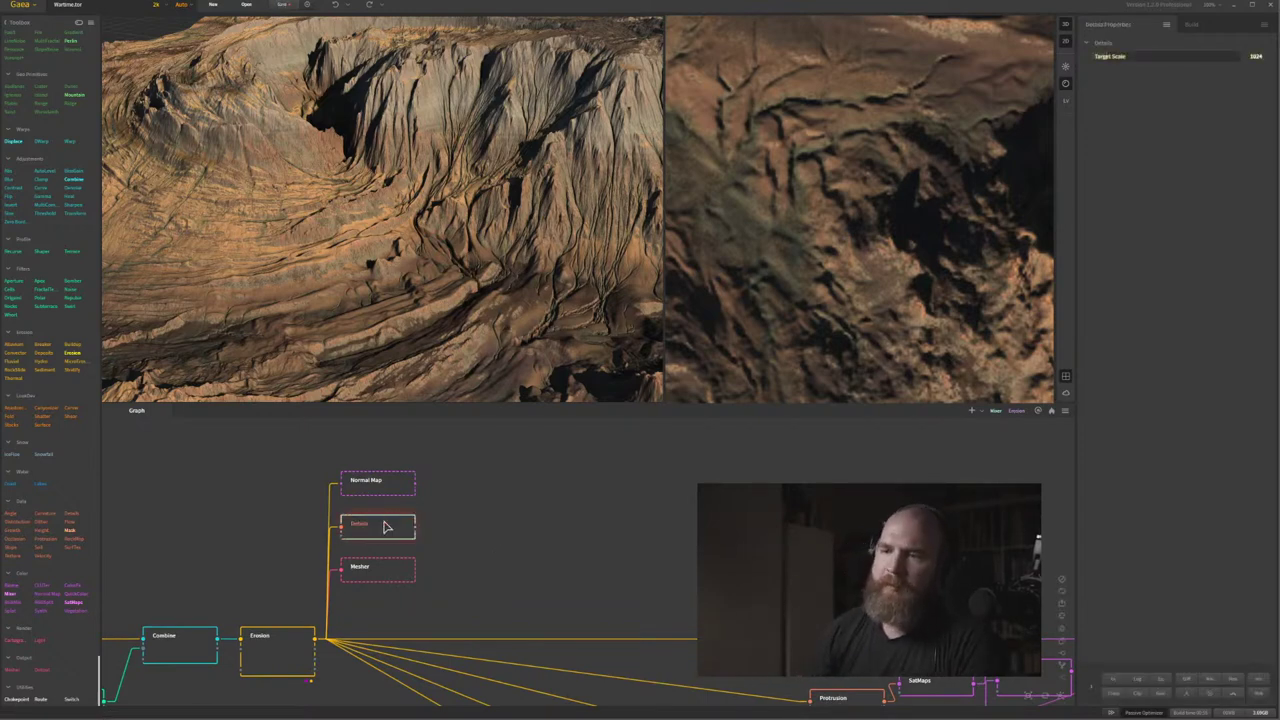
{"action": "key", "text": "Tab"}
{"action": "type", "text": "nor"}
{"action": "key", "text": "Return"}
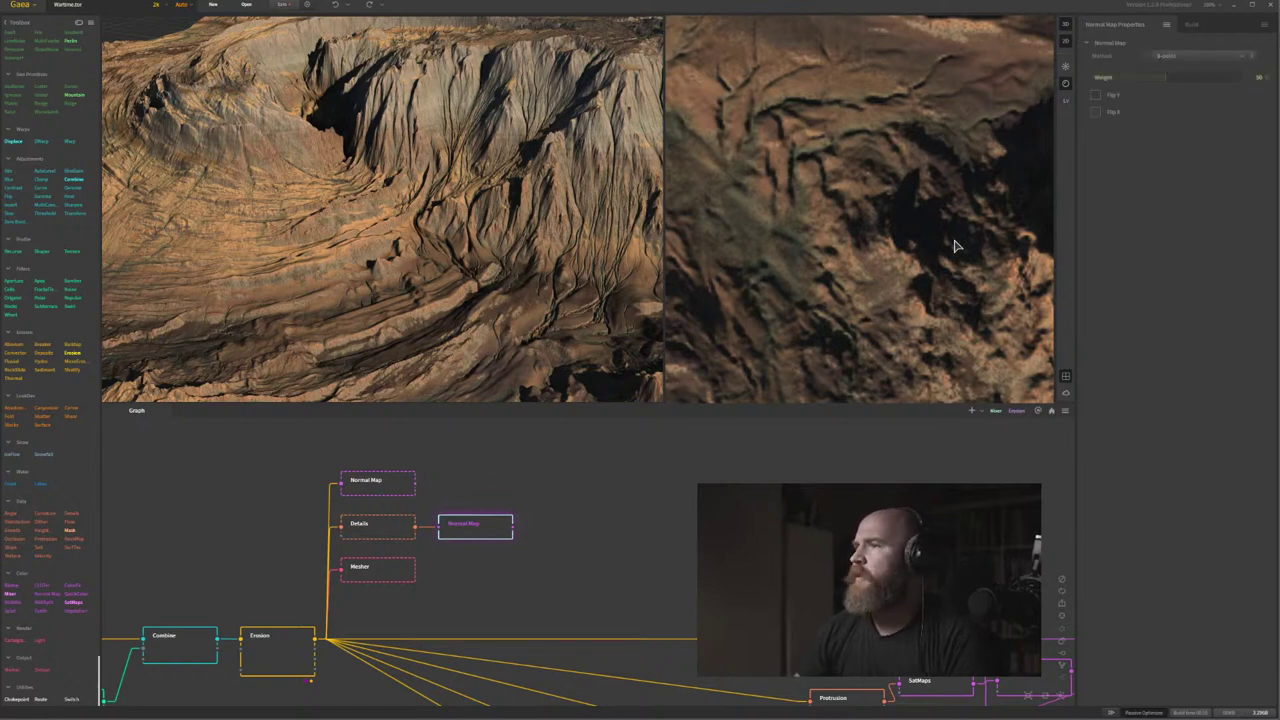
Preview the Erosion-fed Normal Map node with viewport shading turned off and examine its slopes and channels in the 2D view.
{"action": "middle_click_drag", "start_coordinate": [530, 522], "coordinate": [549, 547]}
{"action": "left_click", "coordinate": [407, 510]}
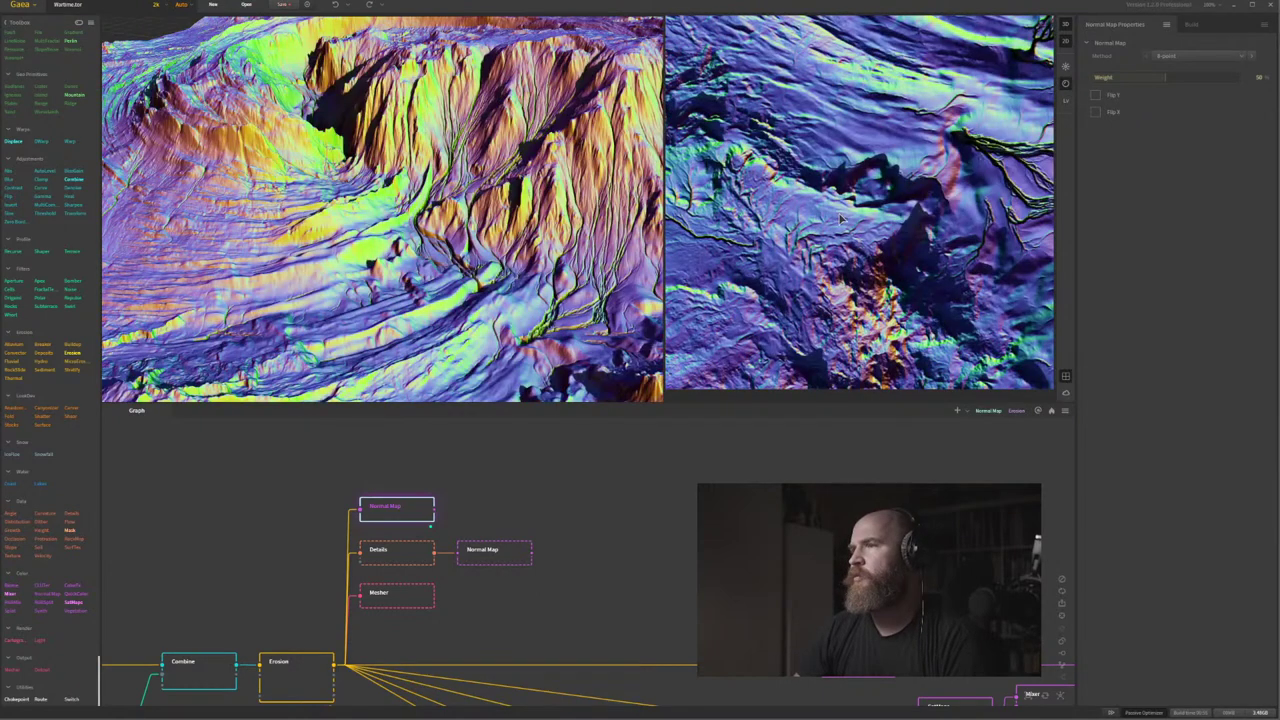
{"action": "left_click", "coordinate": [1060, 83]}
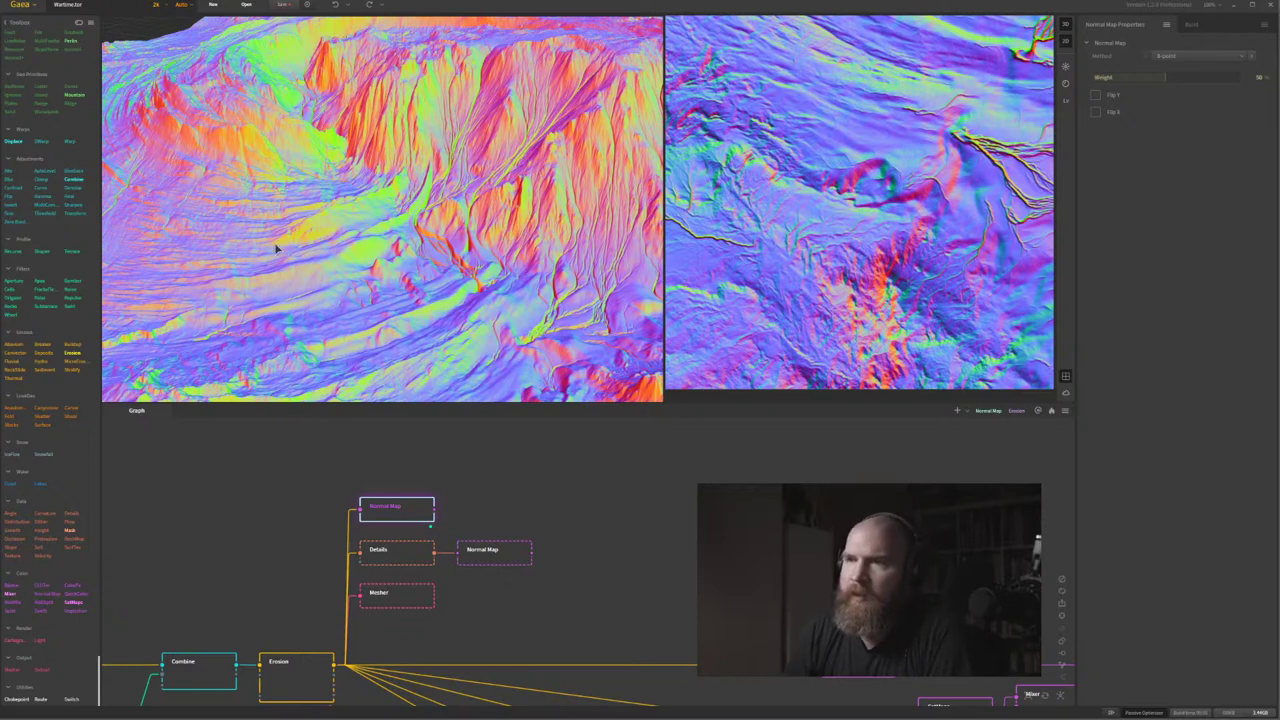
{"action": "scroll", "coordinate": [802, 238], "scroll_direction": "down", "scroll_amount": 5}
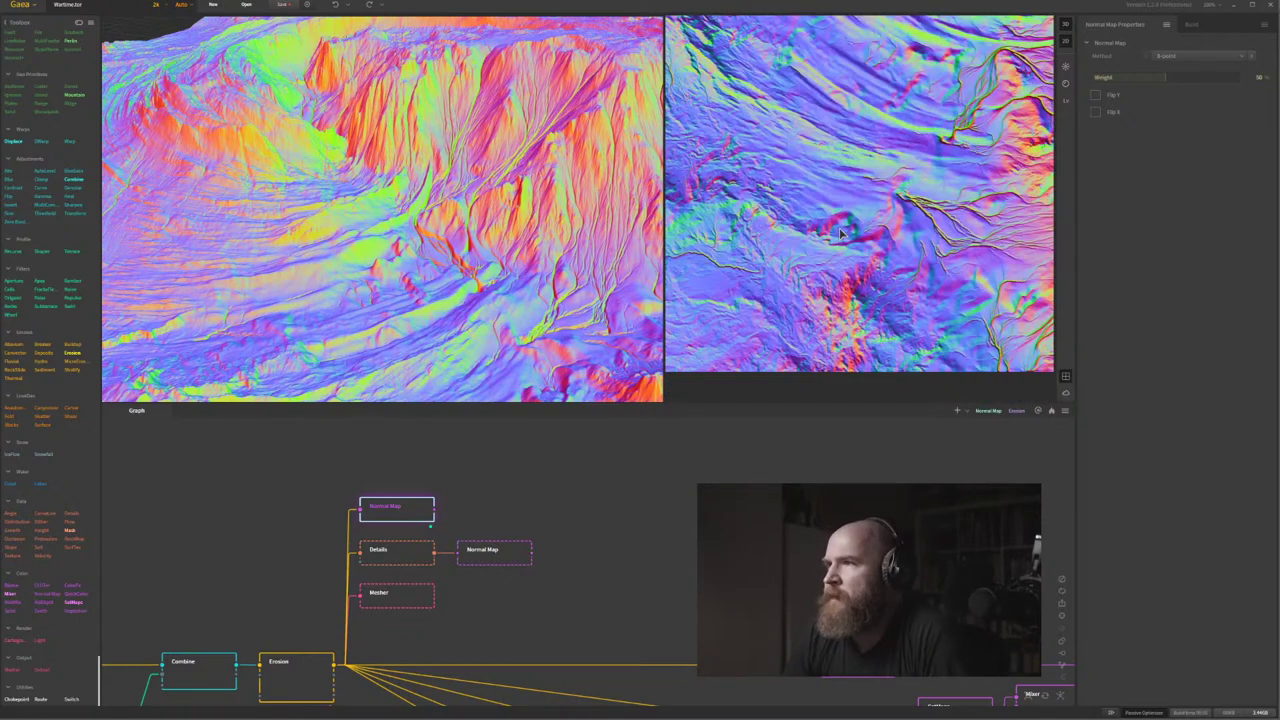
{"action": "scroll", "coordinate": [835, 291], "scroll_direction": "down", "scroll_amount": 5}
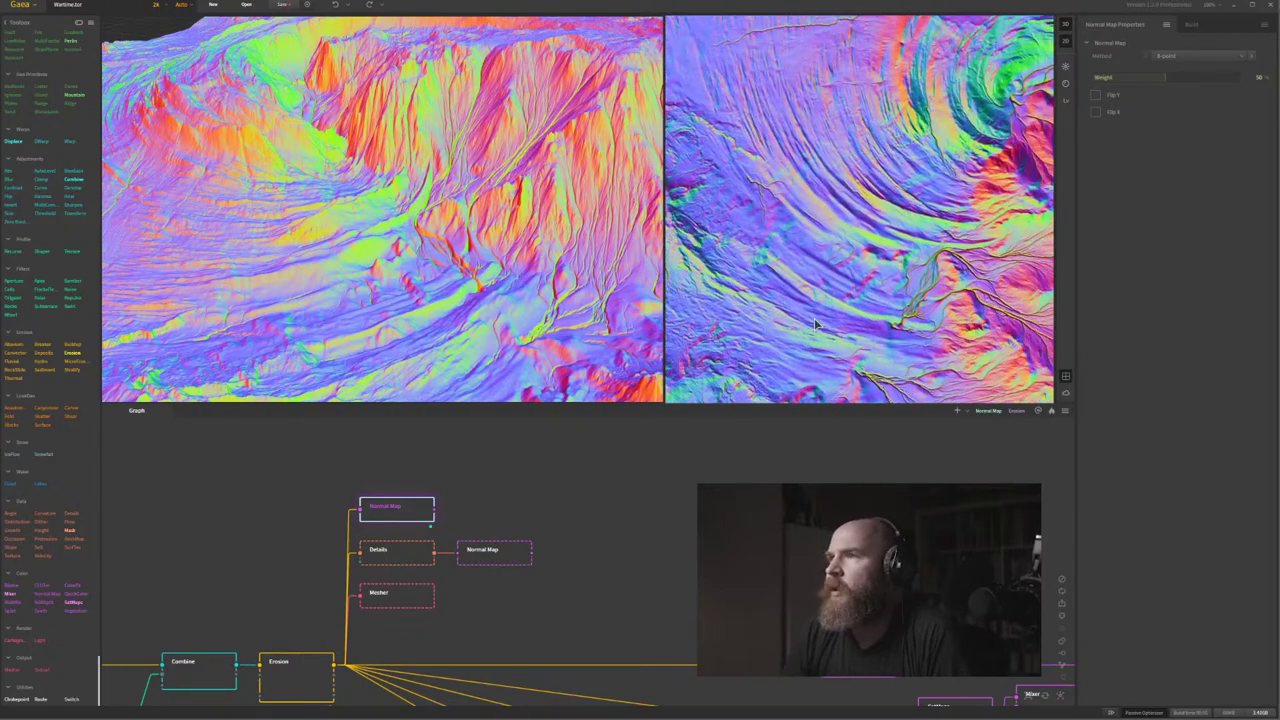
{"action": "scroll", "coordinate": [851, 213], "scroll_direction": "up", "scroll_amount": 2}
{"action": "scroll", "coordinate": [840, 235], "scroll_direction": "up", "scroll_amount": 3}
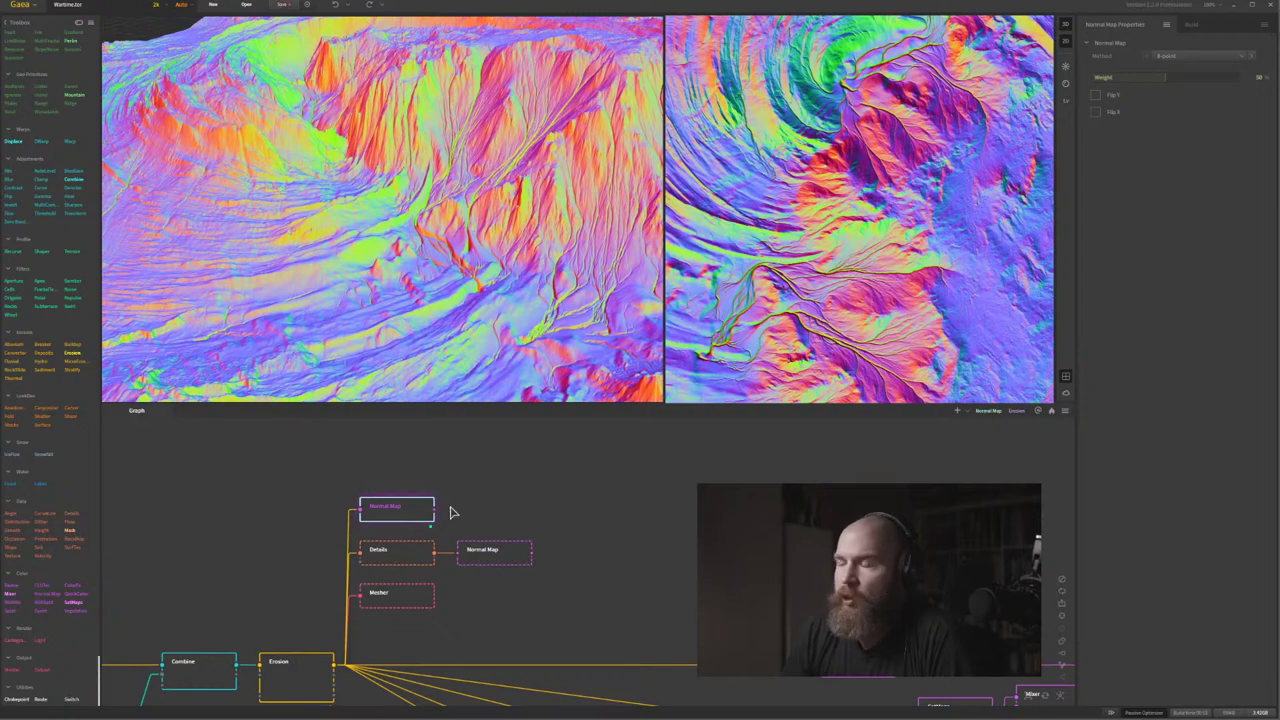
{"action": "scroll", "coordinate": [838, 215], "scroll_direction": "down", "scroll_amount": 4}
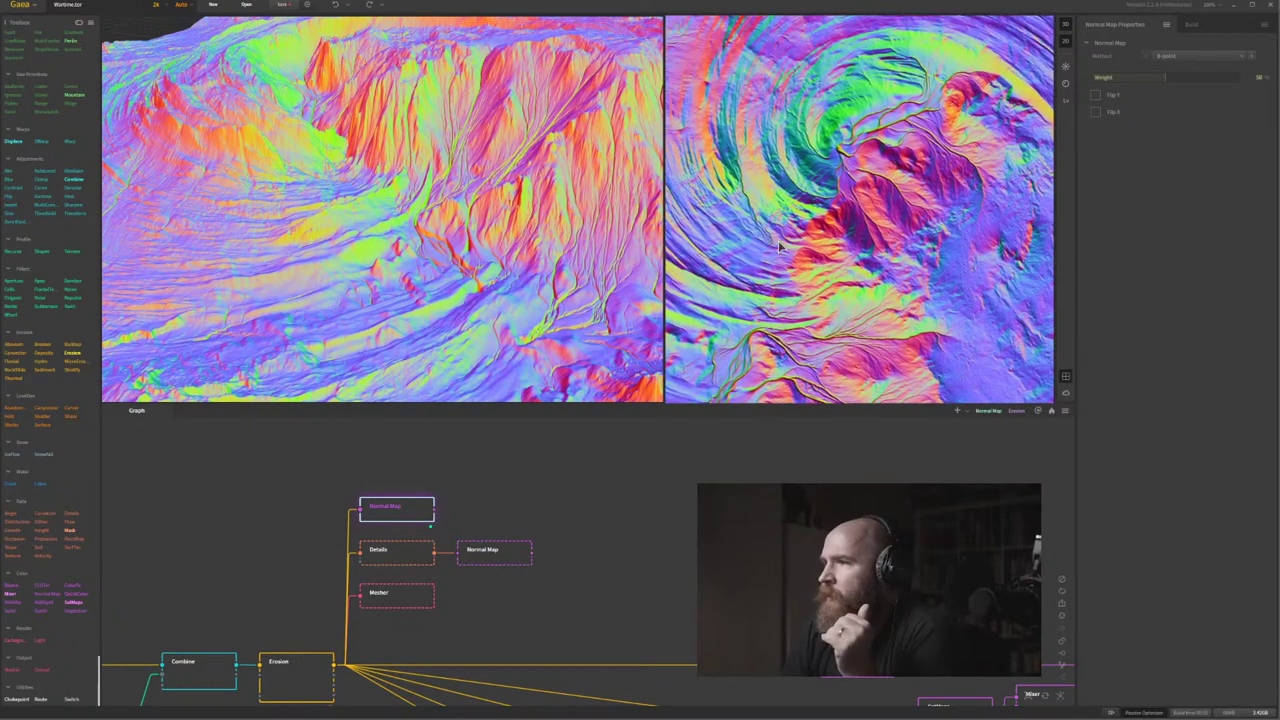
Reduce the Weight of the Erosion-fed Normal Map to 5%.
{"action": "left_click_drag", "start_coordinate": [1125, 80], "coordinate": [1104, 78]}
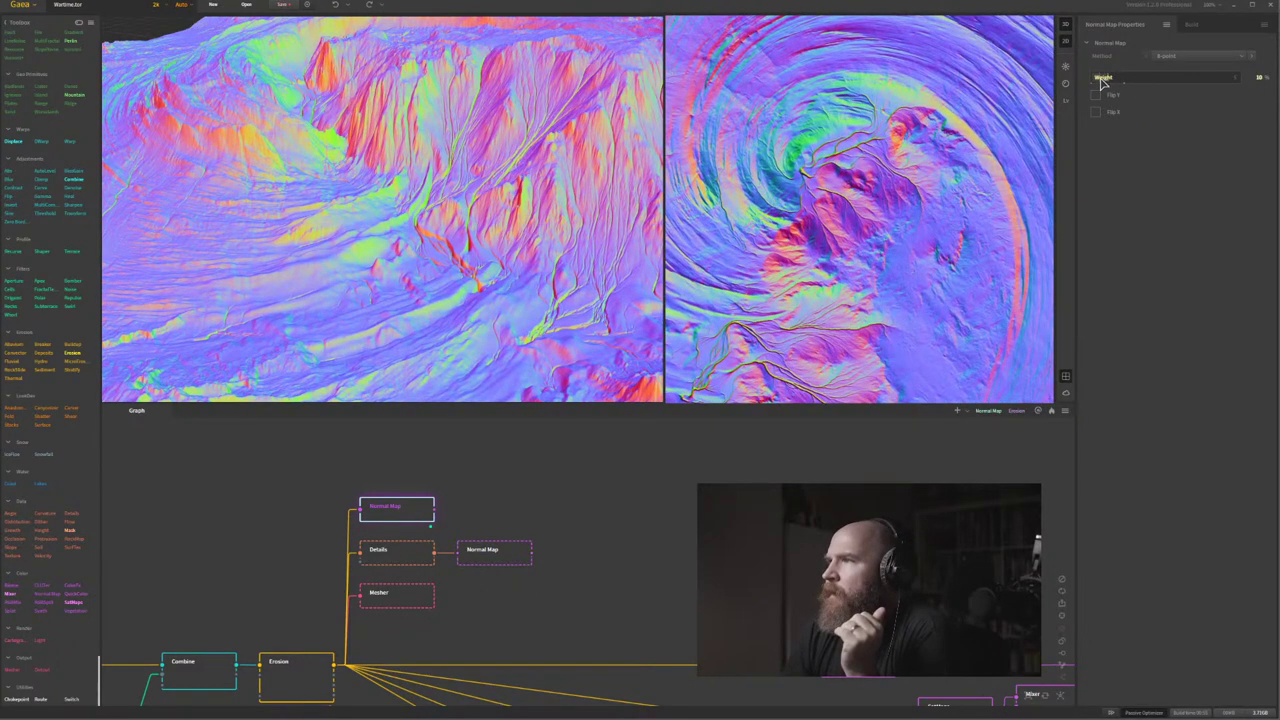
{"action": "left_click", "coordinate": [1099, 78]}
{"action": "middle_click_drag", "start_coordinate": [928, 222], "coordinate": [927, 259]}
{"action": "scroll", "coordinate": [926, 258], "scroll_direction": "up", "scroll_amount": 6}
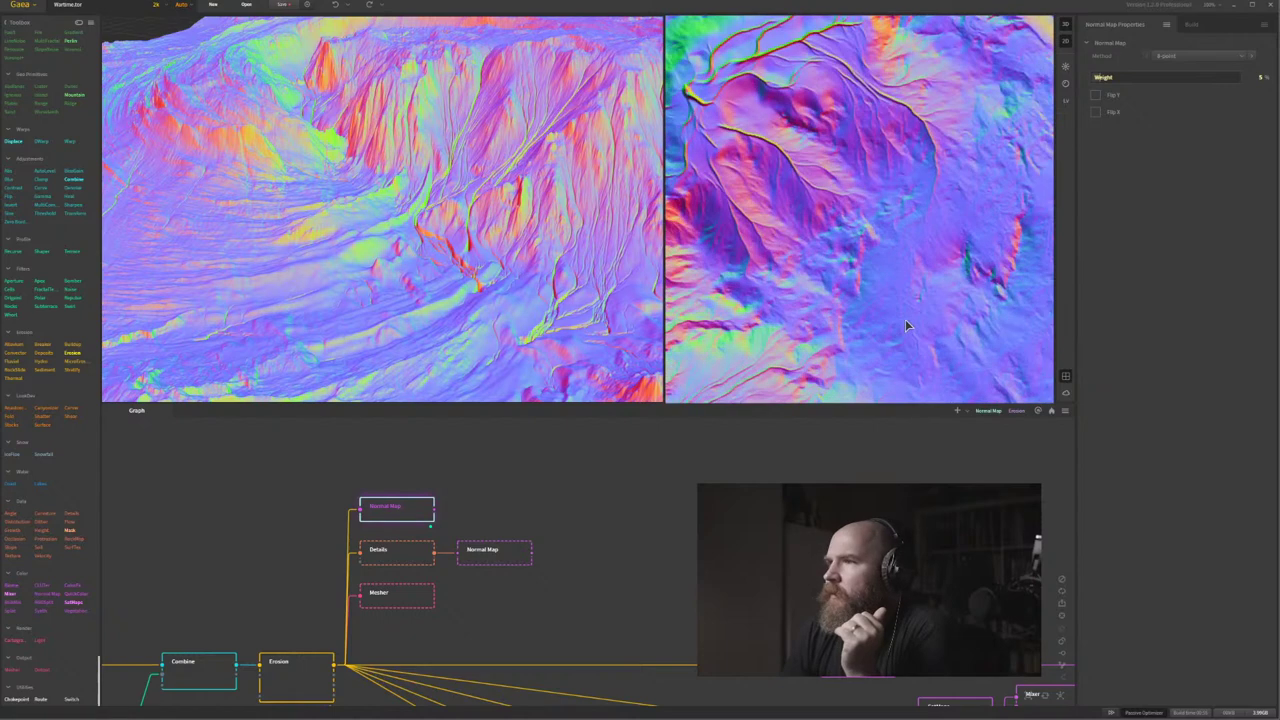
Try the Flip Y and Flip X options in turn on the Erosion-fed Normal Map.
{"action": "left_click", "coordinate": [1096, 96]}
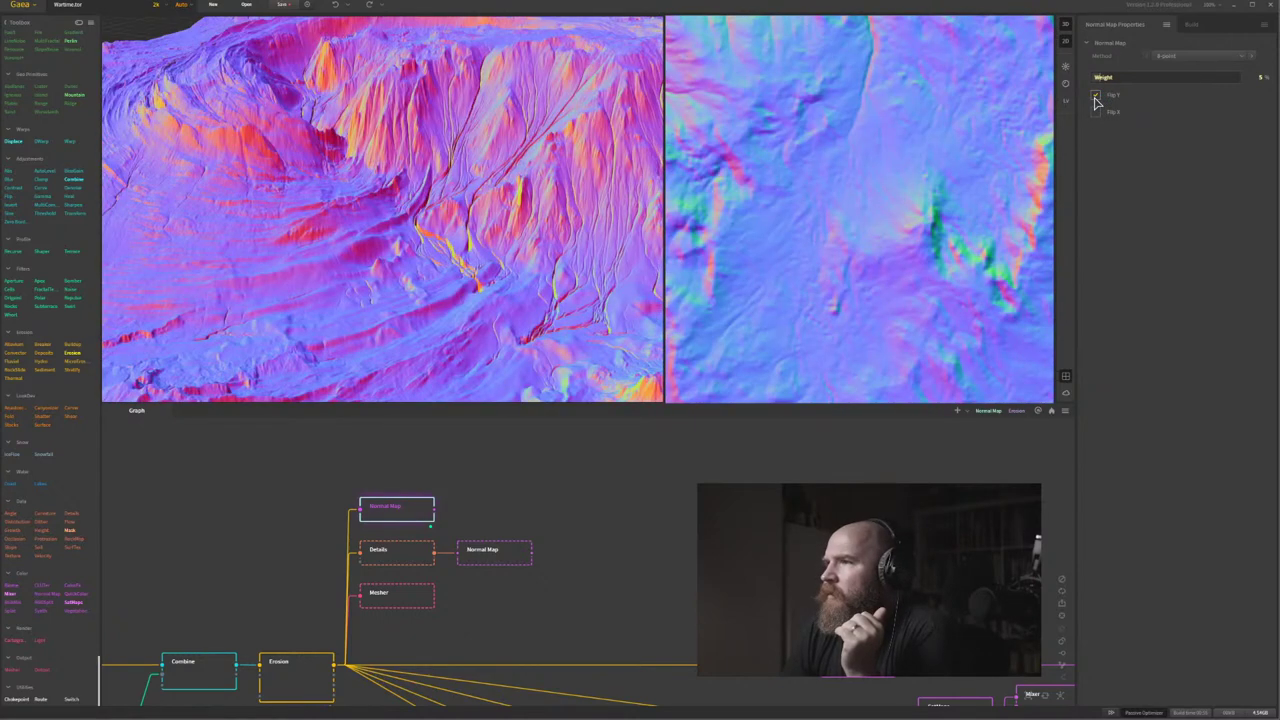
{"action": "scroll", "coordinate": [907, 206], "scroll_direction": "down", "scroll_amount": 4}
{"action": "left_click_drag", "start_coordinate": [785, 157], "coordinate": [803, 204]}
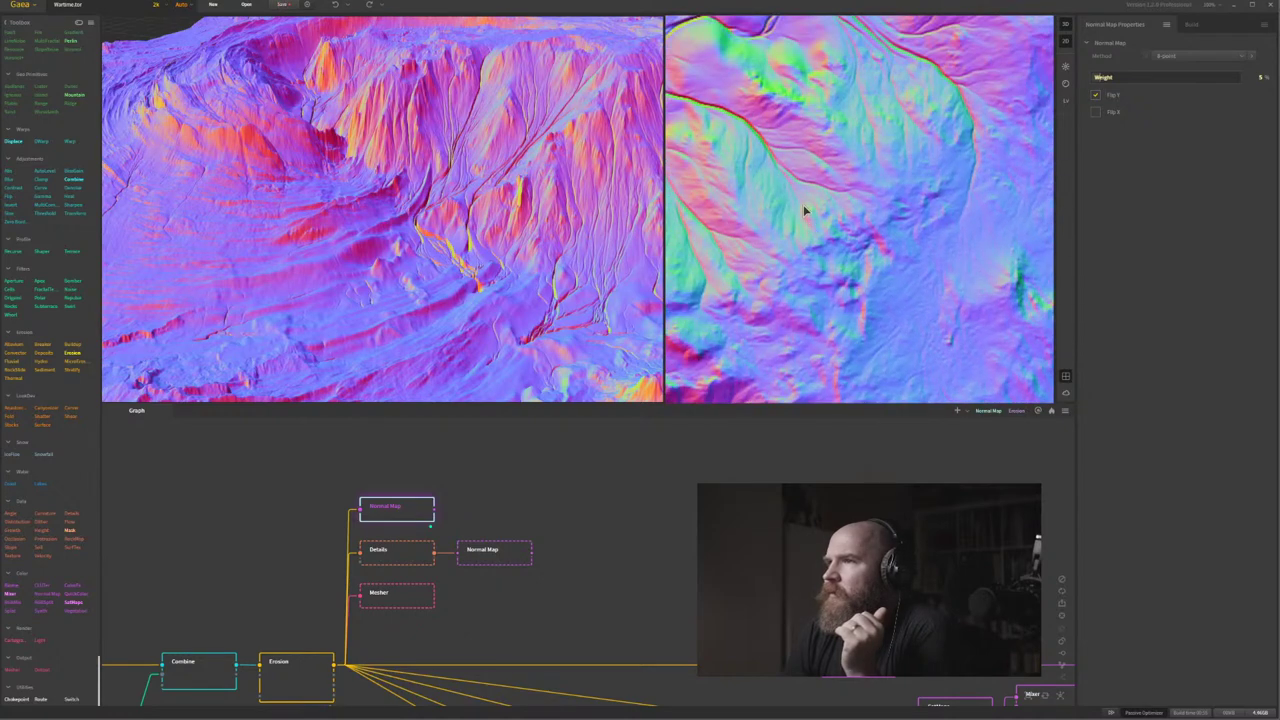
{"action": "left_click", "coordinate": [1096, 95]}
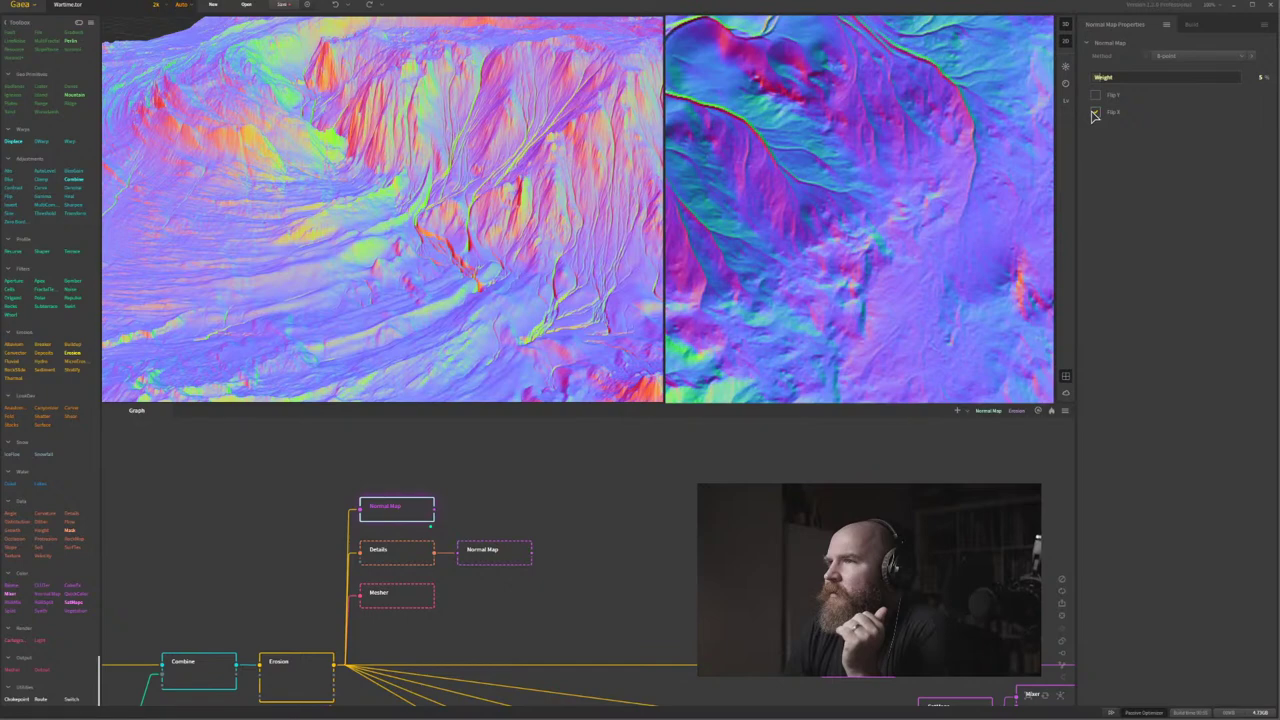
{"action": "left_click", "coordinate": [1094, 112]}
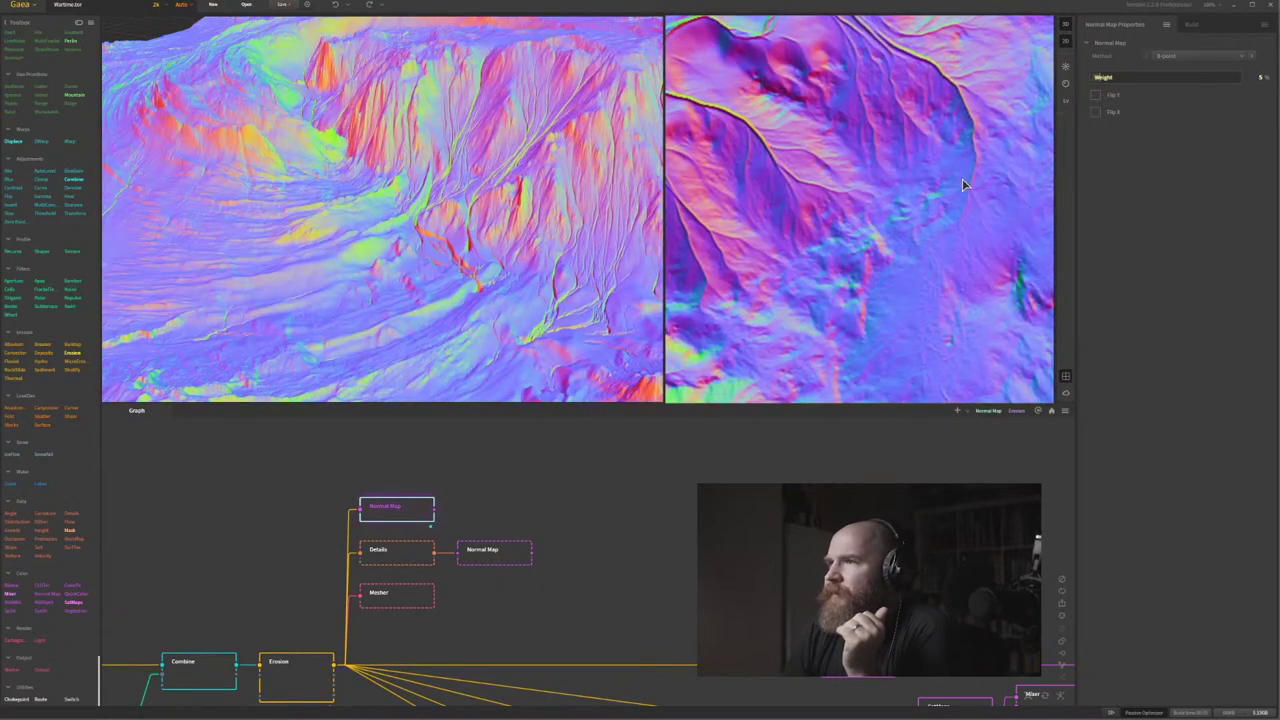
Enable Flip Y on the Erosion-fed Normal Map and check the whole map in the 2D view.
{"action": "left_click", "coordinate": [1095, 95]}
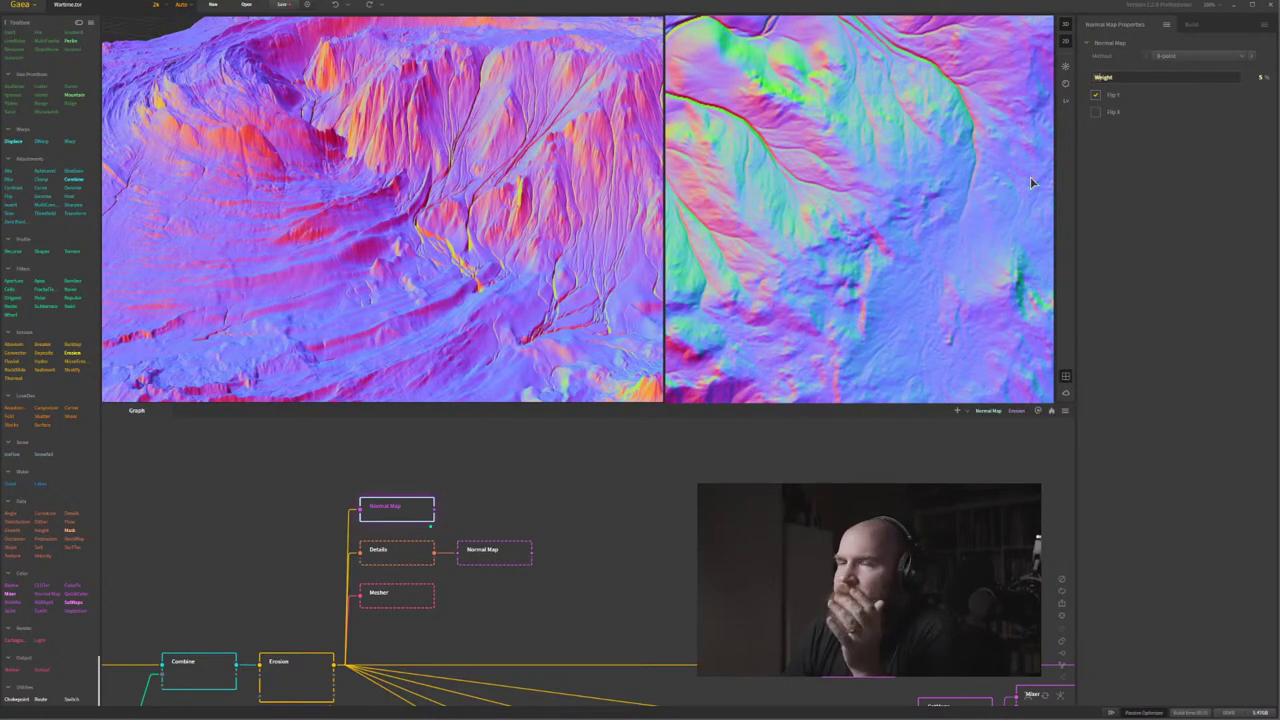
{"action": "scroll", "coordinate": [803, 358], "scroll_direction": "down", "scroll_amount": 6}
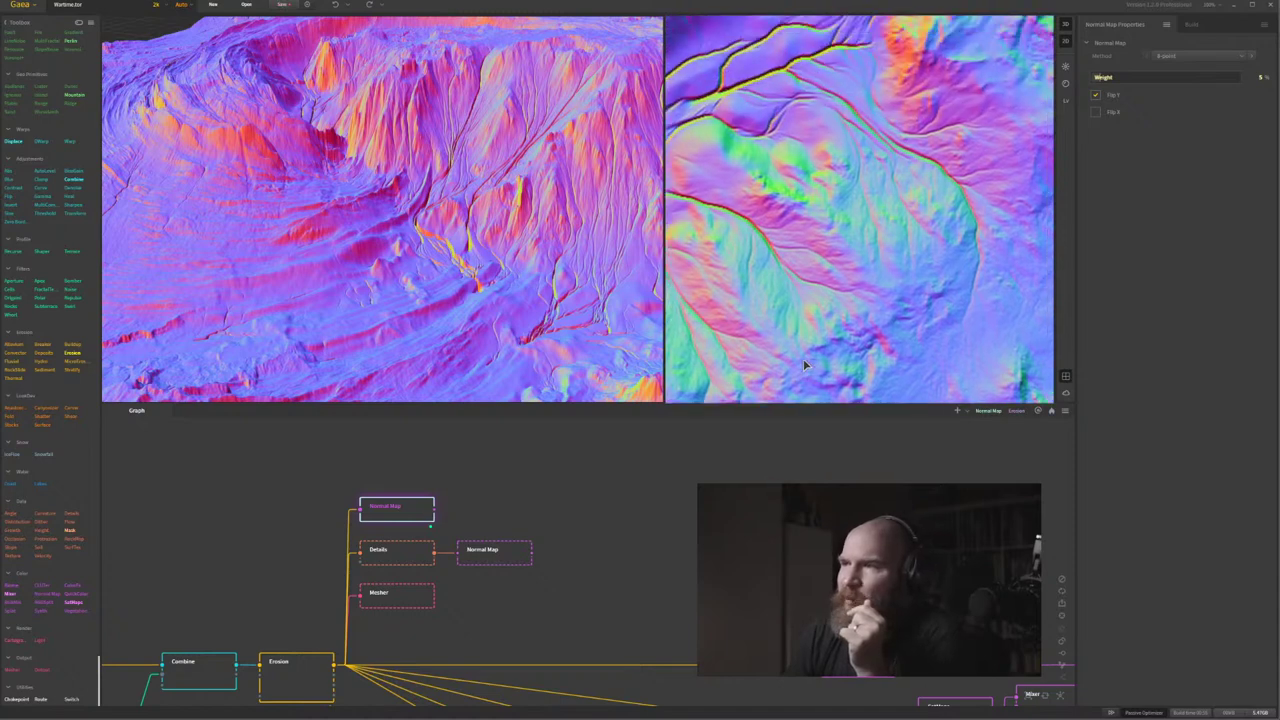
{"action": "scroll", "coordinate": [849, 298], "scroll_direction": "down", "scroll_amount": 5}
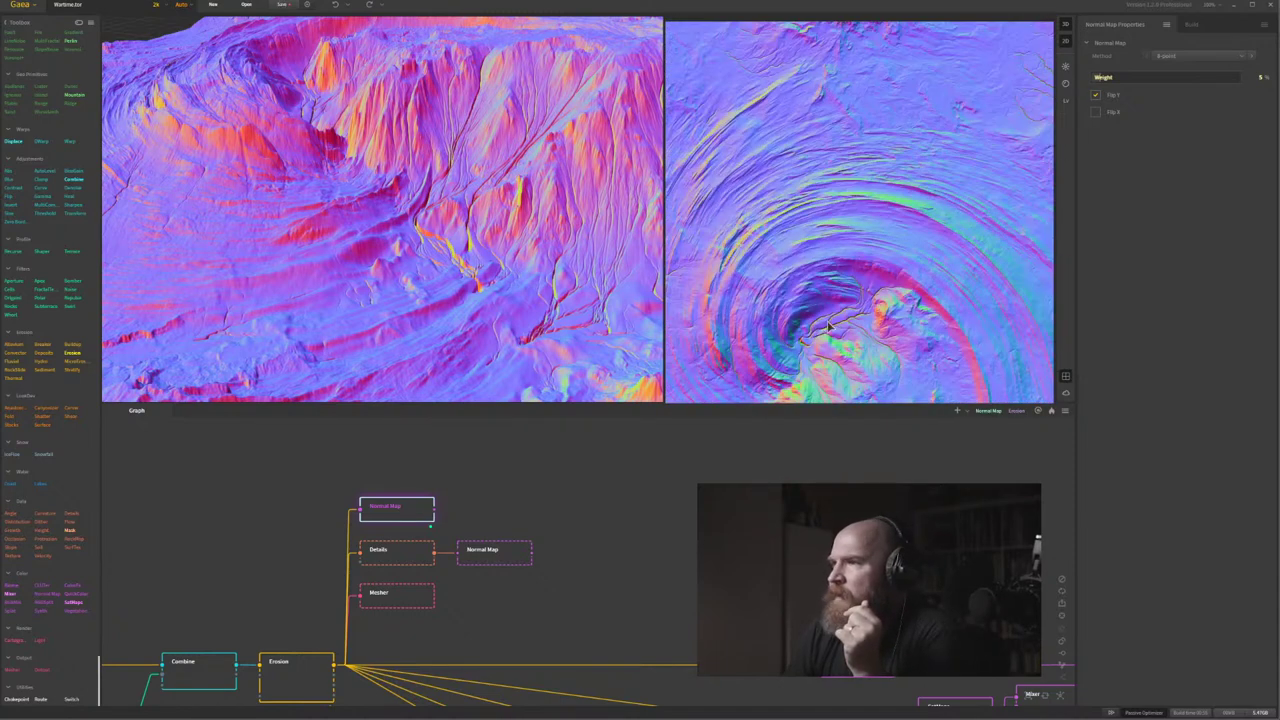
{"action": "scroll", "coordinate": [871, 268], "scroll_direction": "down", "scroll_amount": 5}
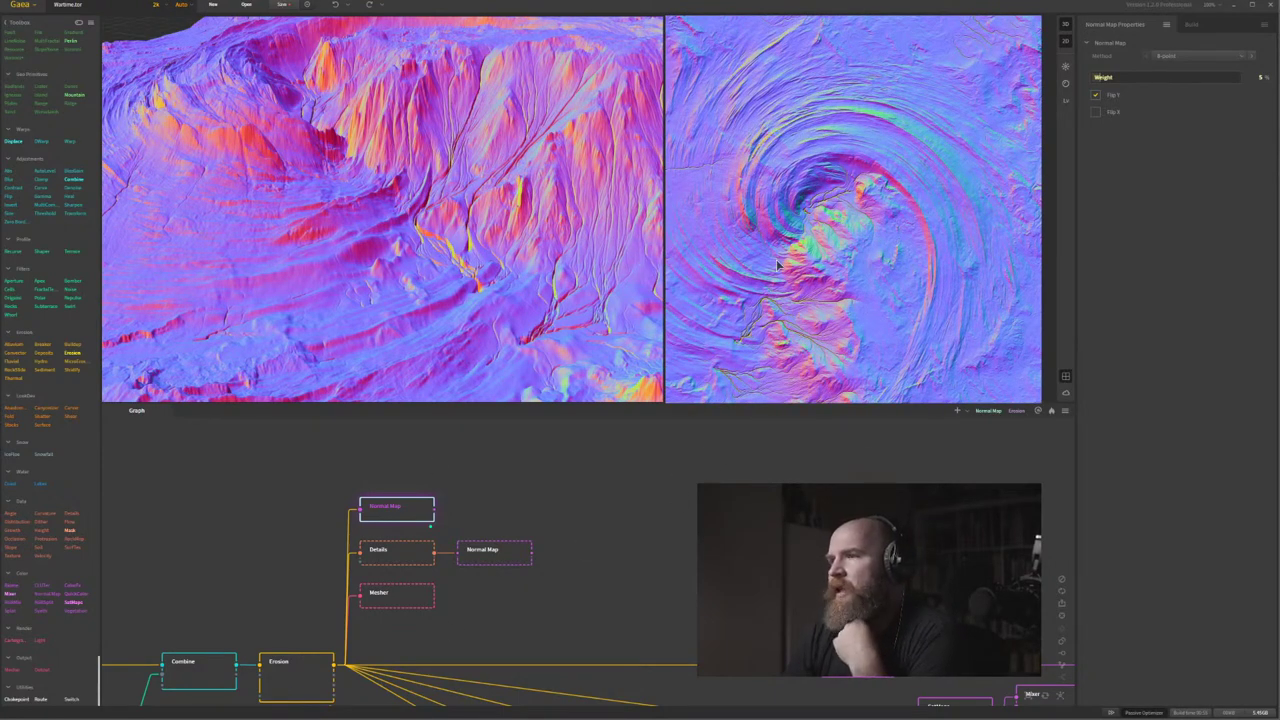
{"action": "scroll", "coordinate": [900, 240], "scroll_direction": "down", "scroll_amount": 2}
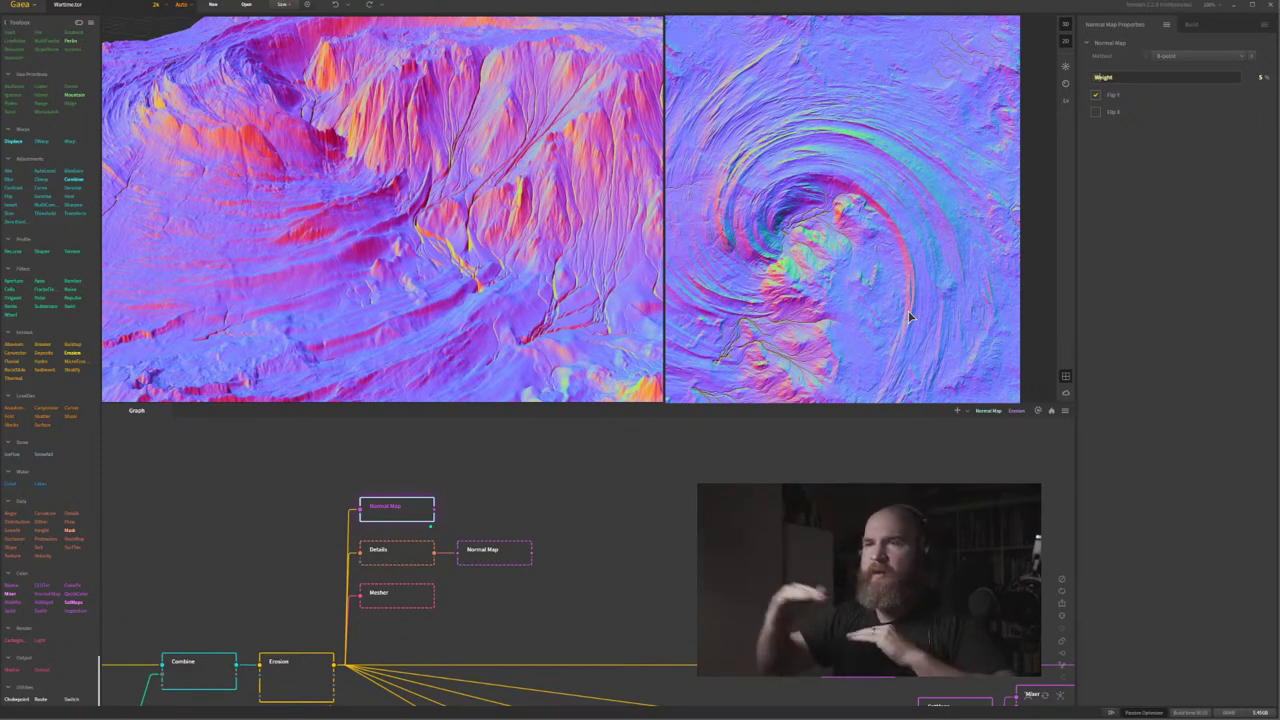
Preview the Normal Map node fed by Details and set its Weight to 5%.
{"action": "middle_click_drag", "start_coordinate": [591, 519], "coordinate": [647, 523]}
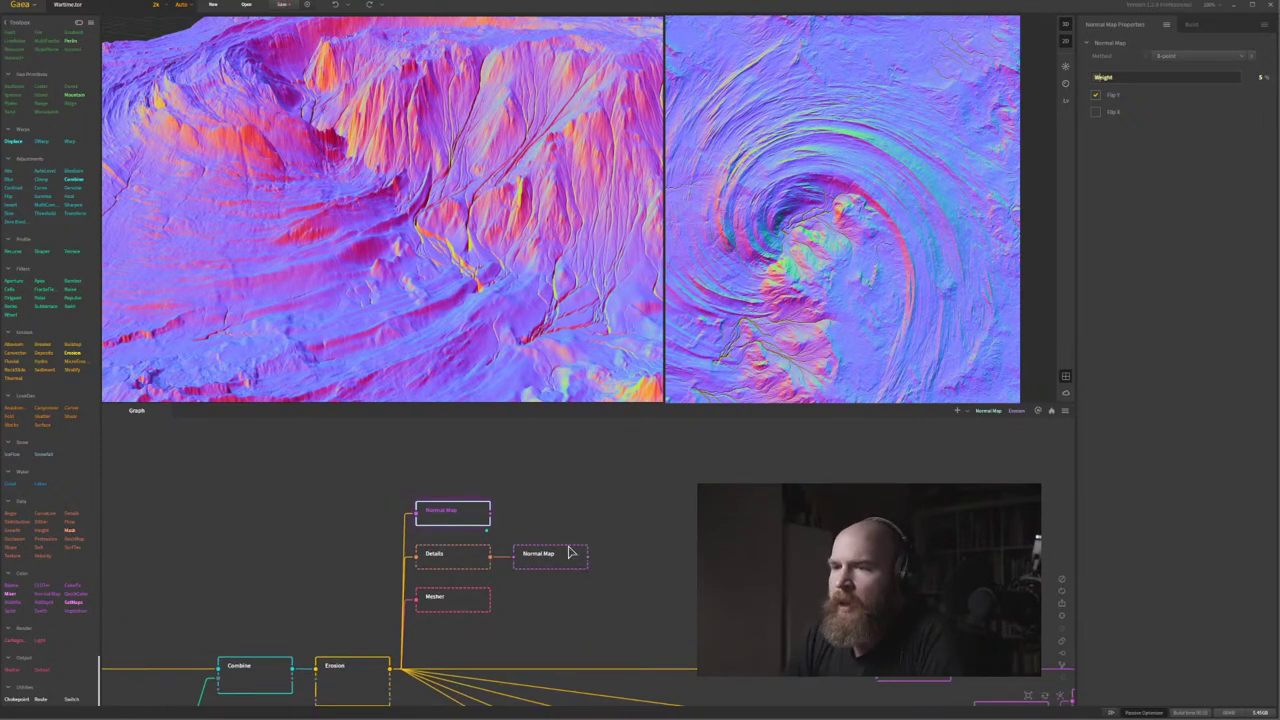
{"action": "left_click", "coordinate": [570, 555]}
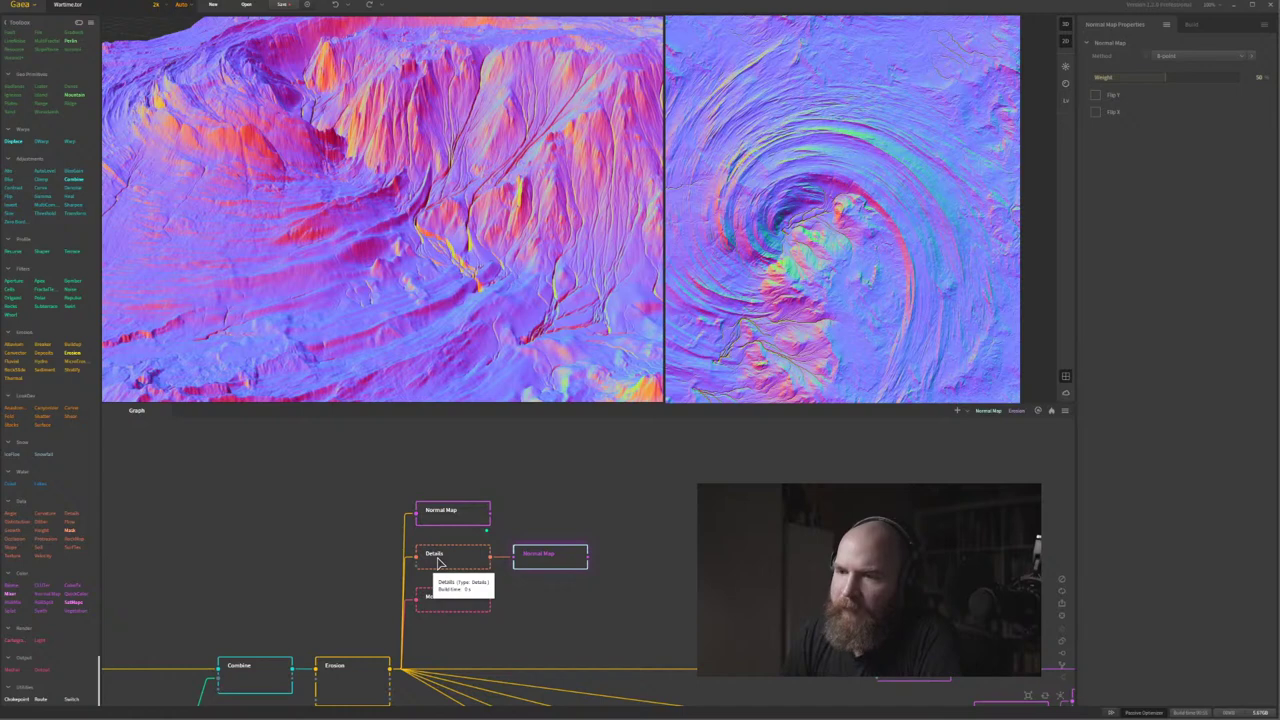
{"action": "middle_click_drag", "start_coordinate": [663, 504], "coordinate": [654, 474]}
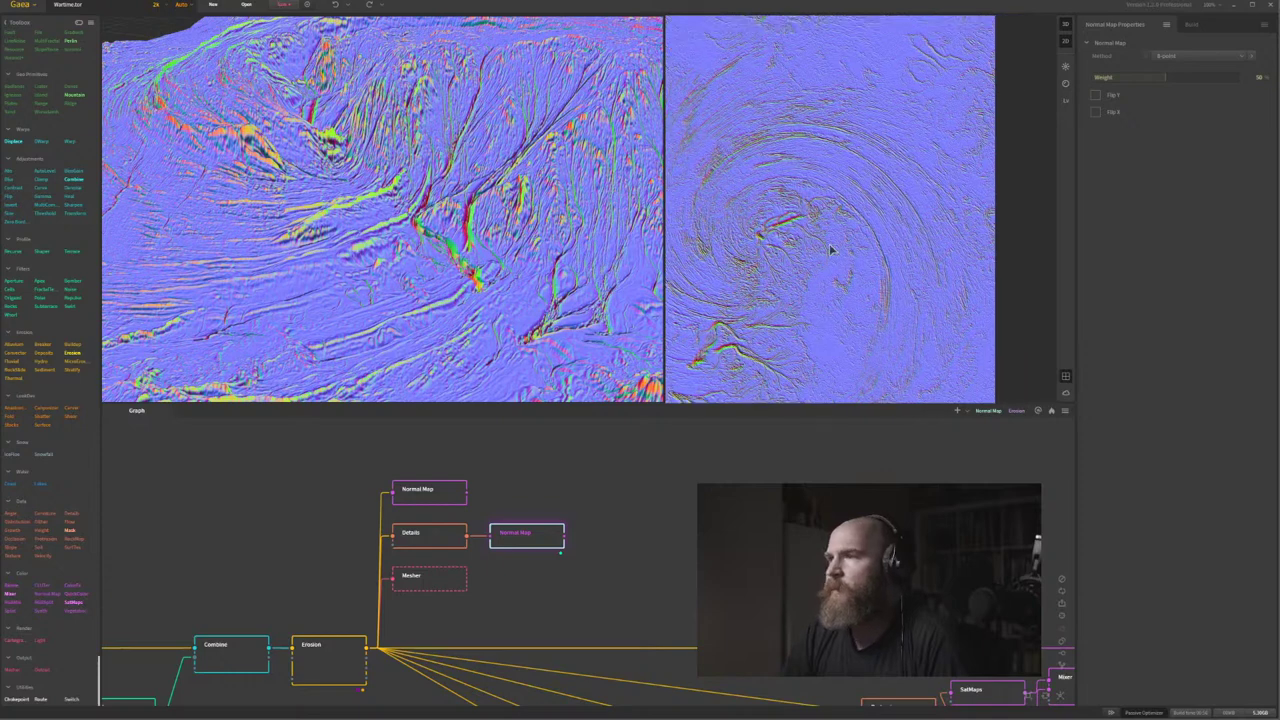
{"action": "scroll", "coordinate": [830, 250], "scroll_direction": "up", "scroll_amount": 3}
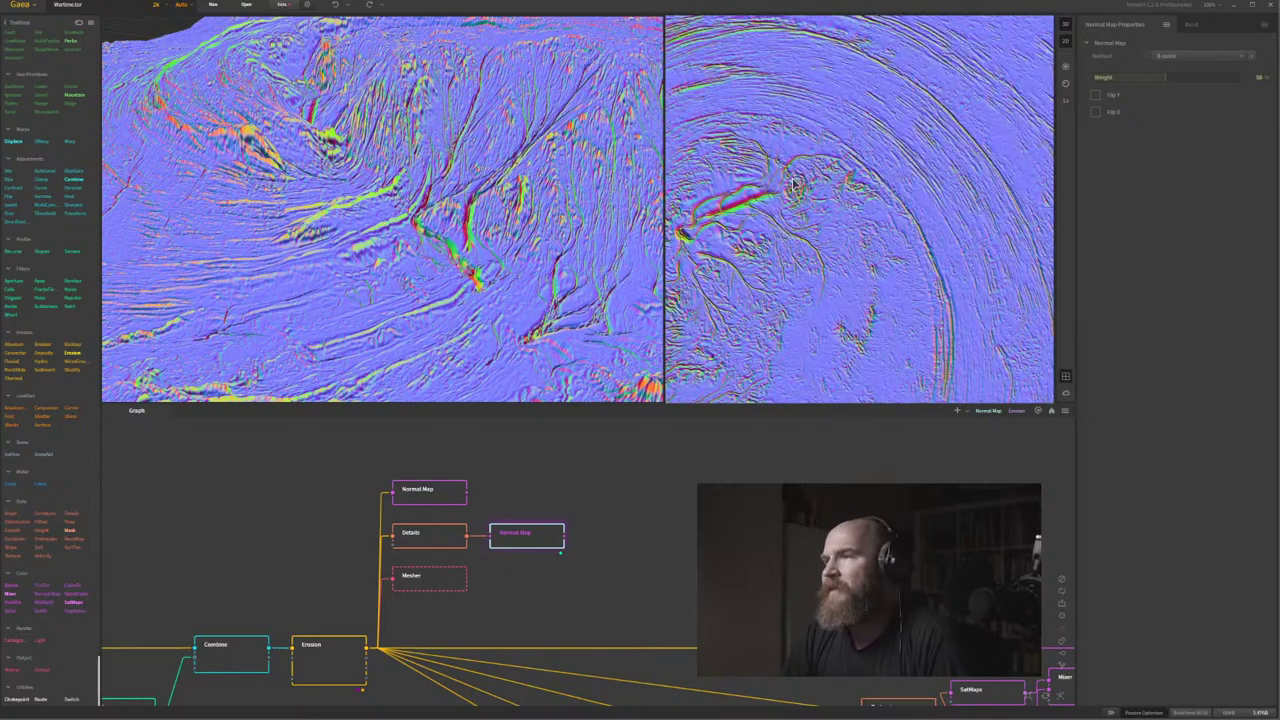
{"action": "middle_click_drag", "start_coordinate": [807, 180], "coordinate": [802, 219]}
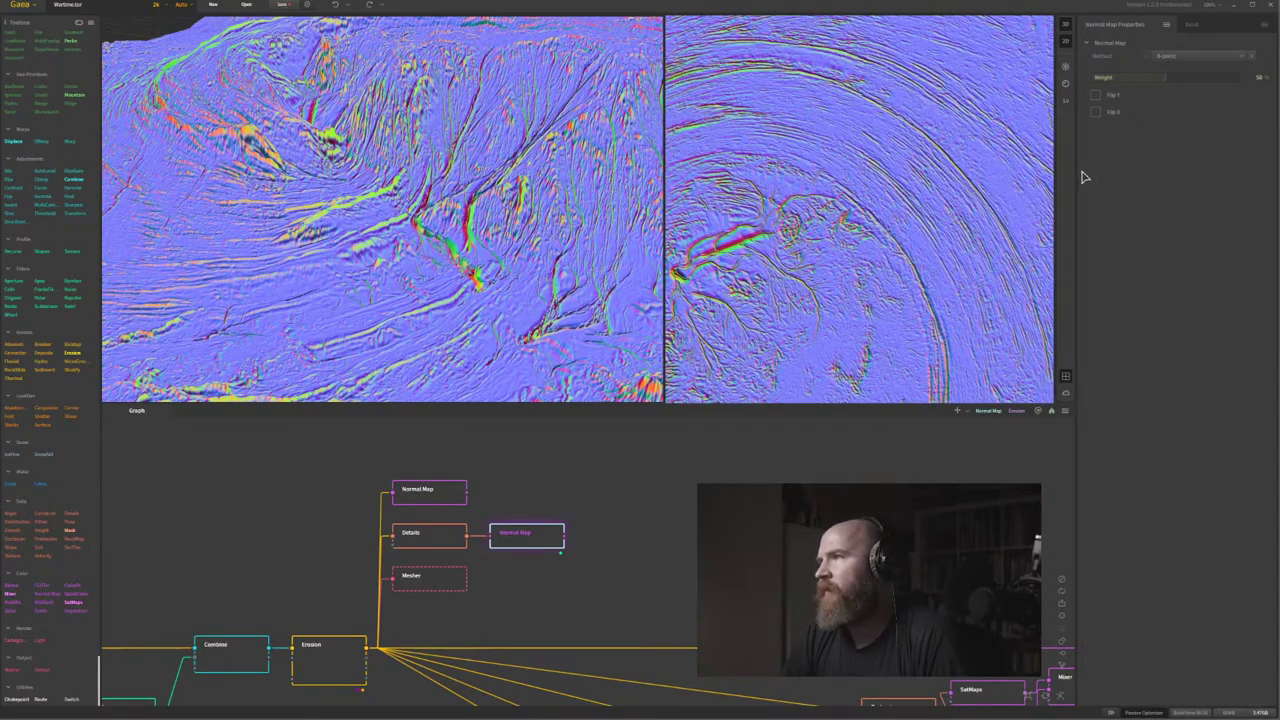
{"action": "left_click", "coordinate": [1118, 79]}
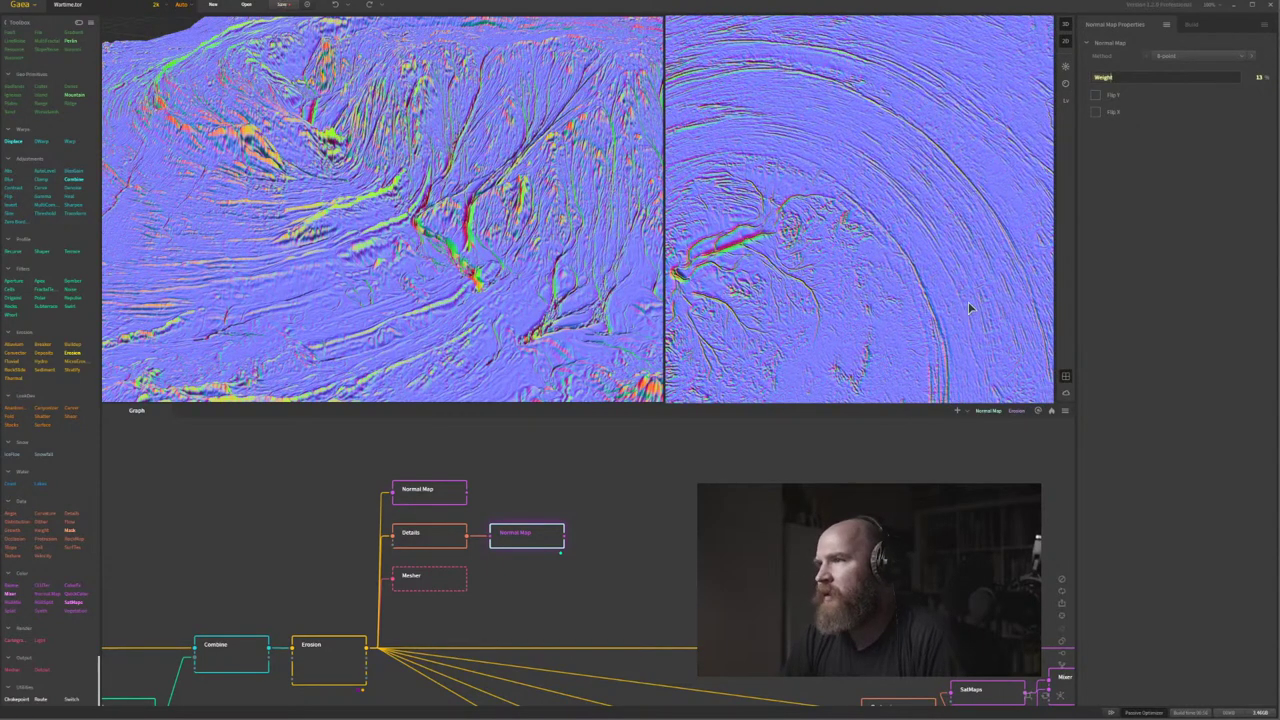
{"action": "scroll", "coordinate": [860, 254], "scroll_direction": "up", "scroll_amount": 3}
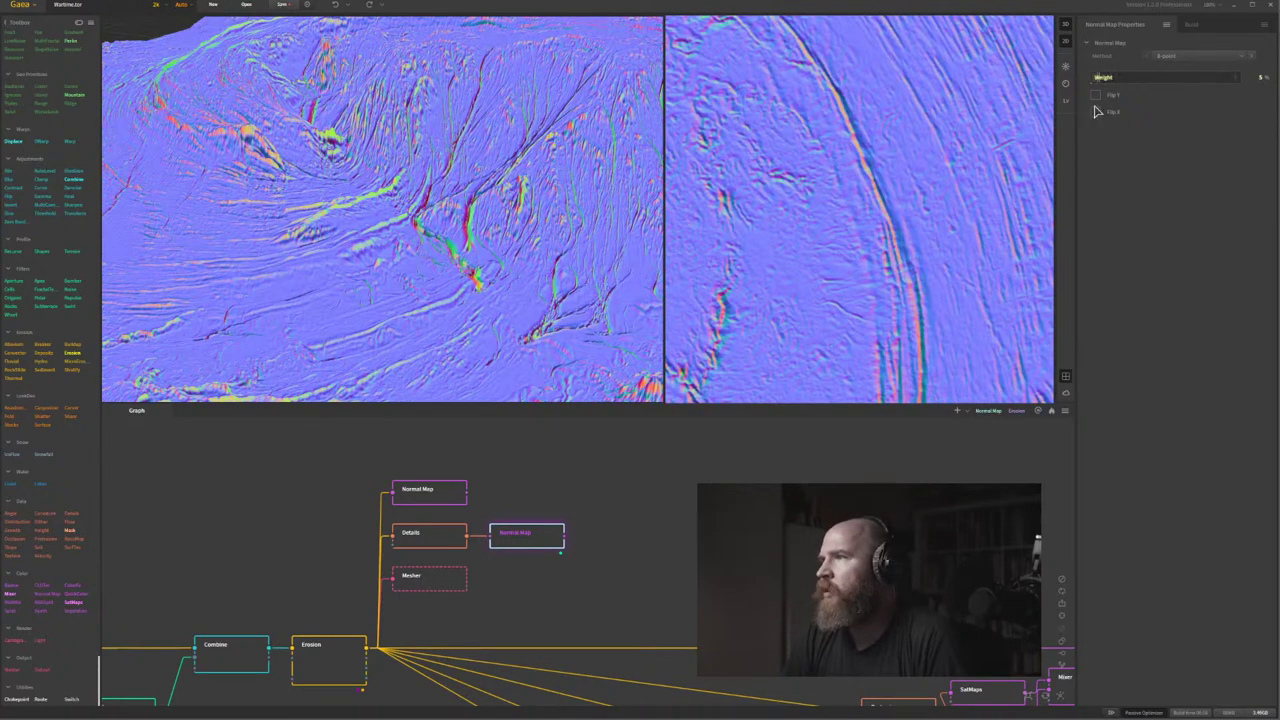
{"action": "left_click_drag", "start_coordinate": [779, 185], "coordinate": [843, 189]}
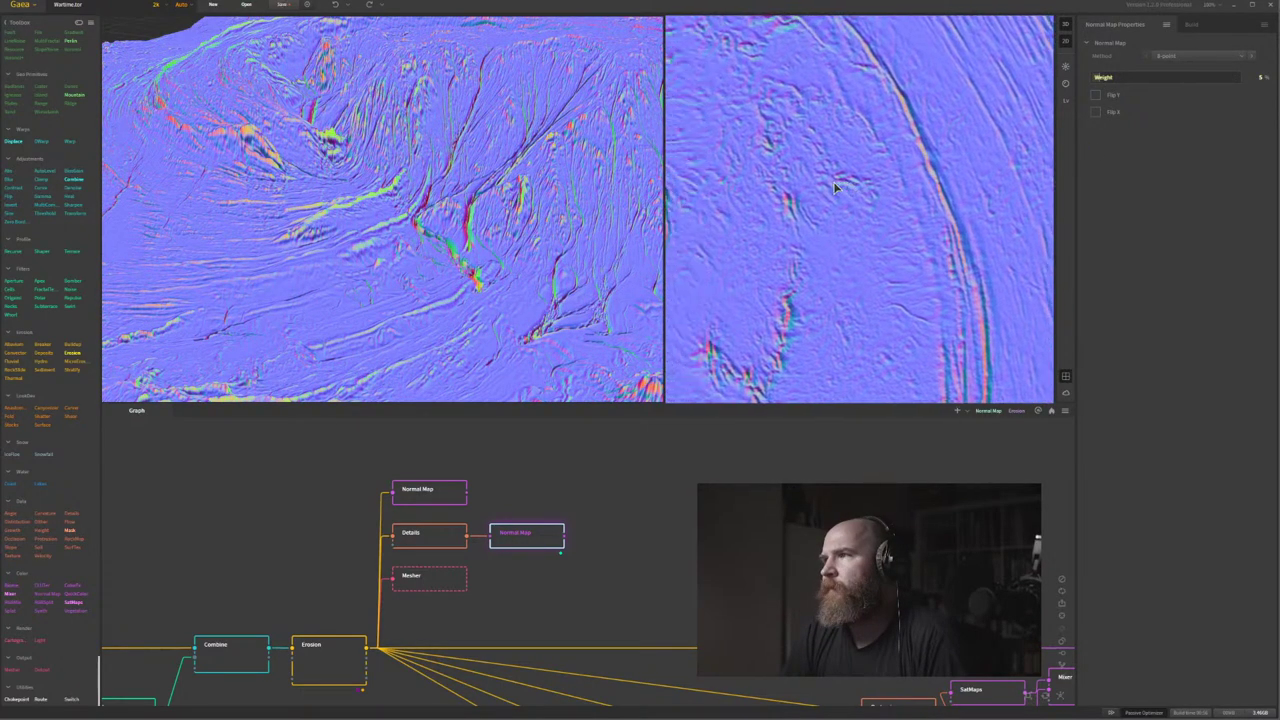
Set the Weight of the Details-fed Normal Map to 3% and try its Flip Y option while checking the 2D view.
{"action": "left_click_drag", "start_coordinate": [838, 245], "coordinate": [908, 261]}
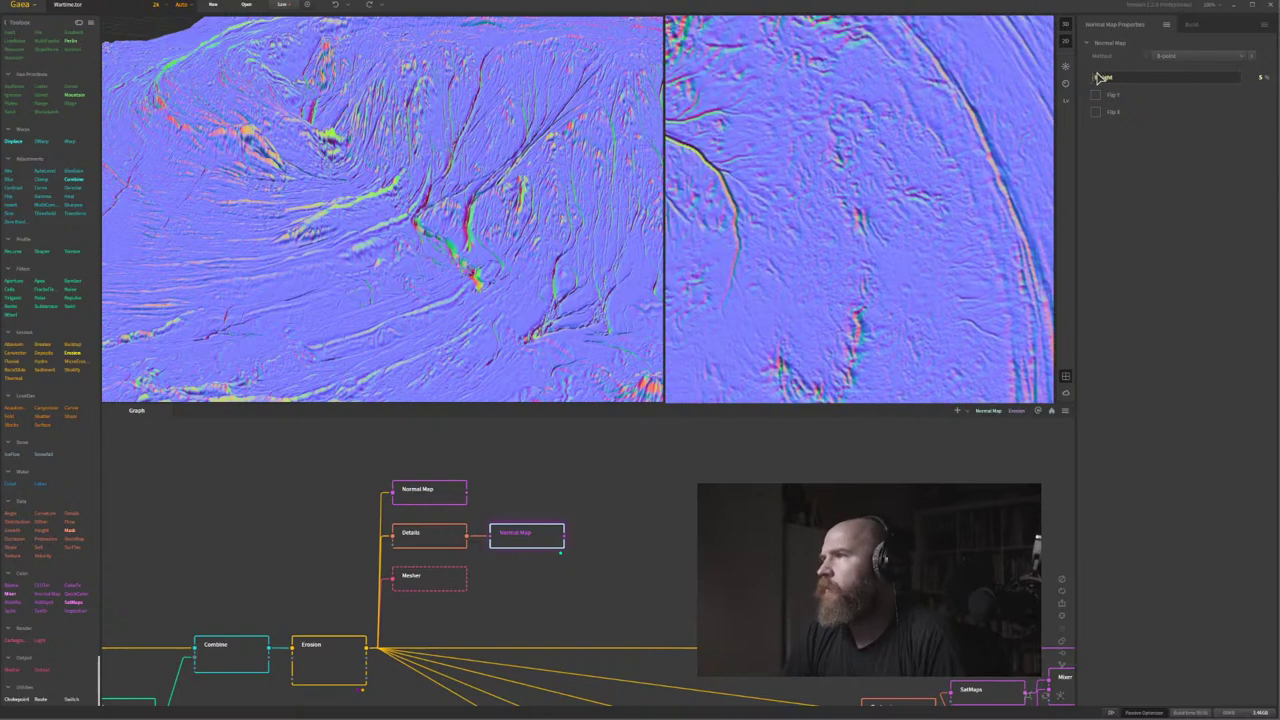
{"action": "scroll", "coordinate": [800, 228], "scroll_direction": "up", "scroll_amount": 3}
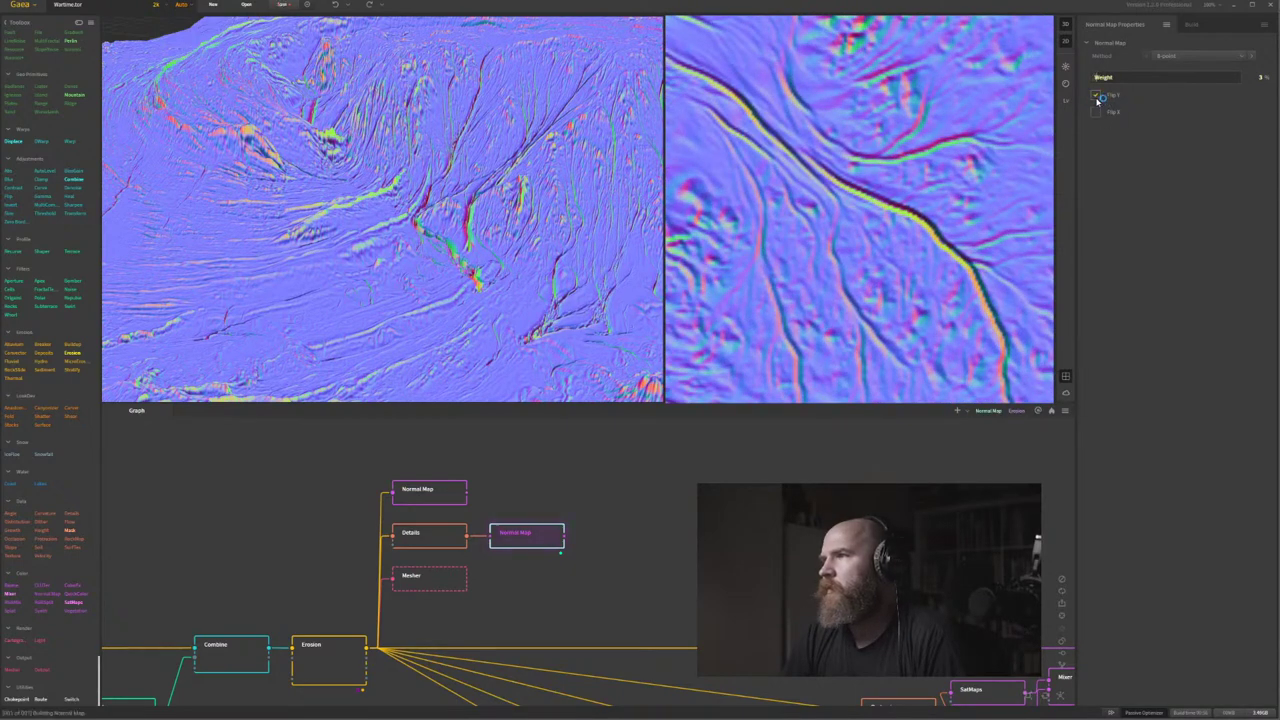
{"action": "left_click", "coordinate": [1095, 95]}
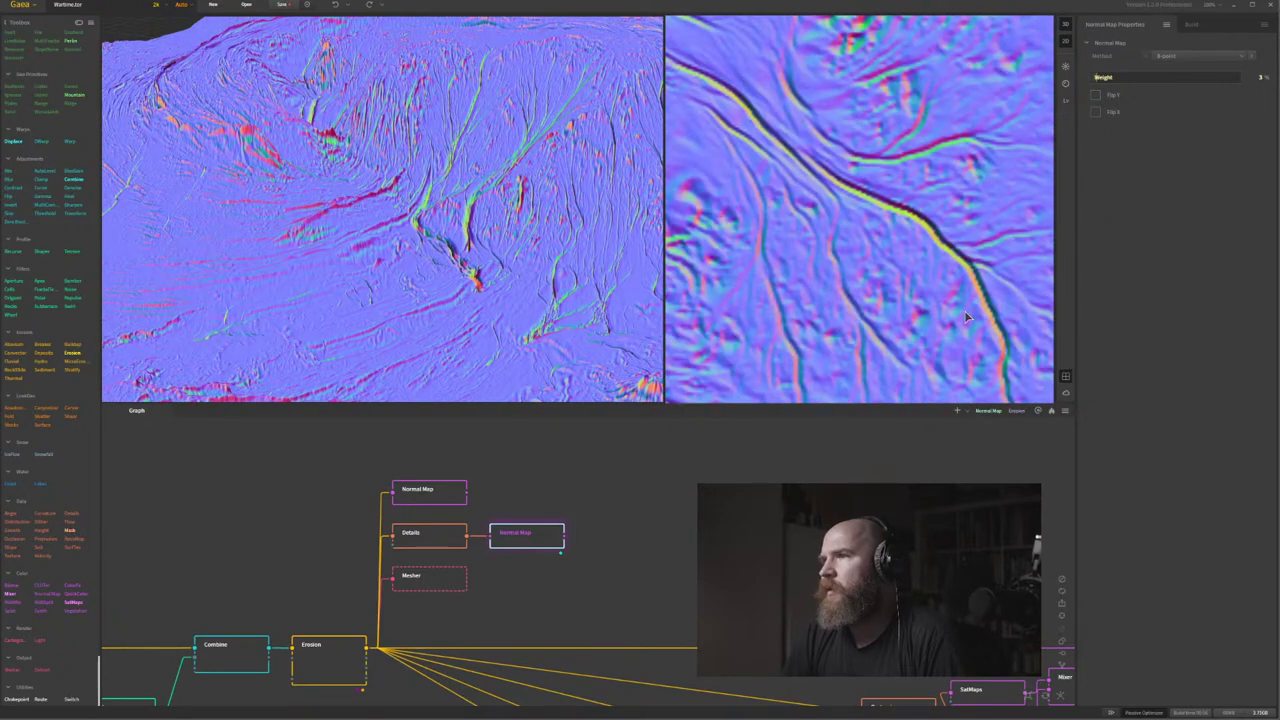
{"action": "middle_click_drag", "start_coordinate": [698, 462], "coordinate": [712, 482]}
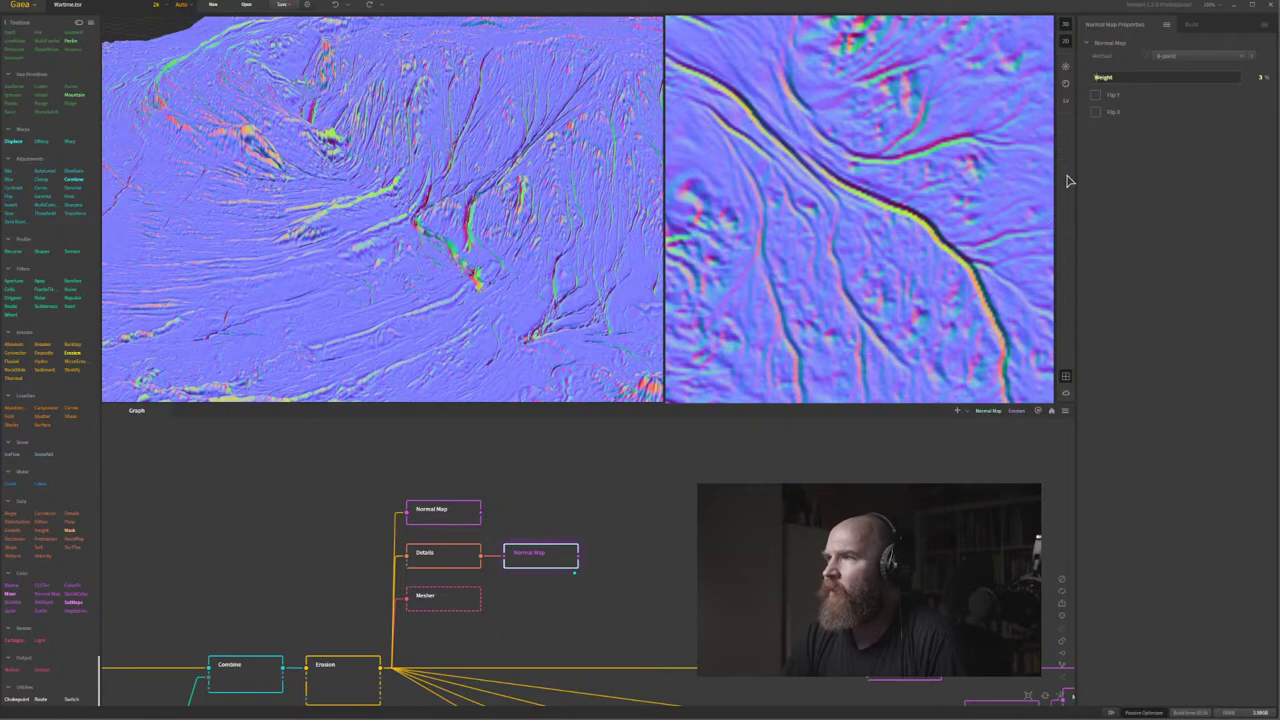
Preview the Erosion-fed Normal Map in place of the Details-fed one and compare the same area in 2D.
{"action": "left_click", "coordinate": [455, 511]}
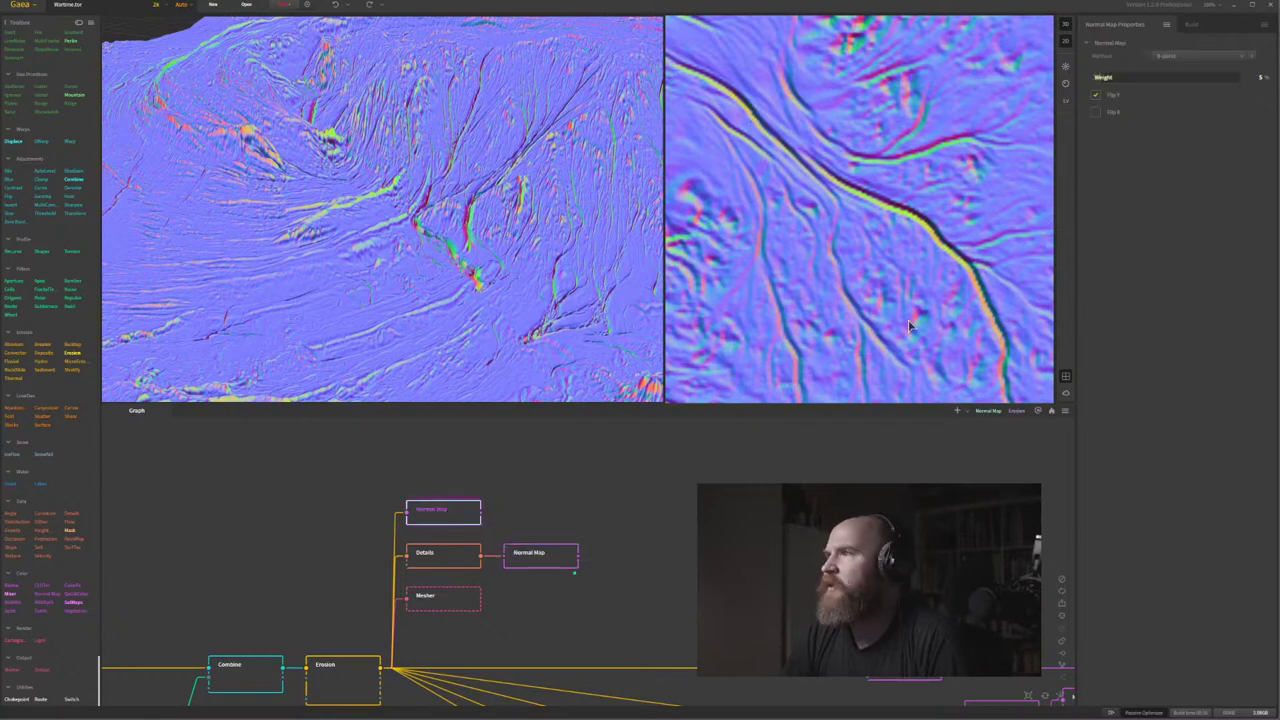
{"action": "middle_click_drag", "start_coordinate": [905, 185], "coordinate": [893, 201]}
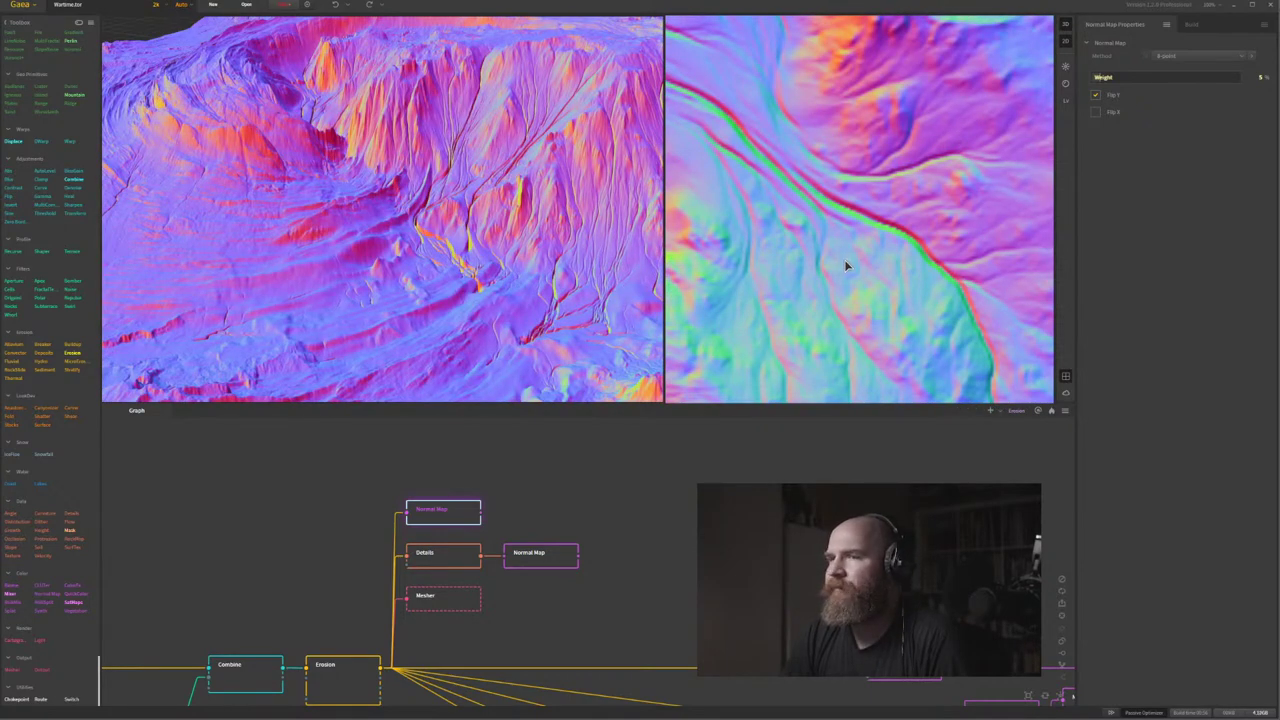
{"action": "scroll", "coordinate": [760, 452], "scroll_direction": "down", "scroll_amount": 3}
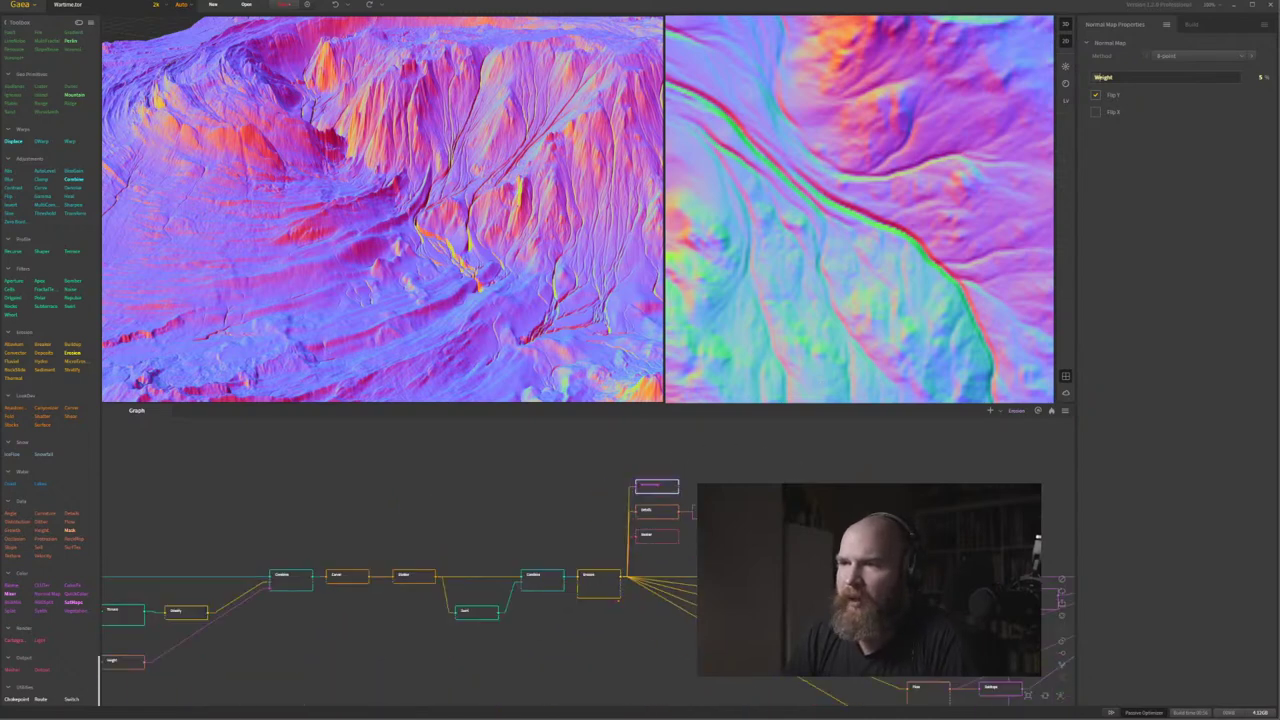
Select both Normal Map nodes, Details and Mesher together and mark them for export.
{"action": "middle_click_drag", "start_coordinate": [729, 481], "coordinate": [644, 488]}
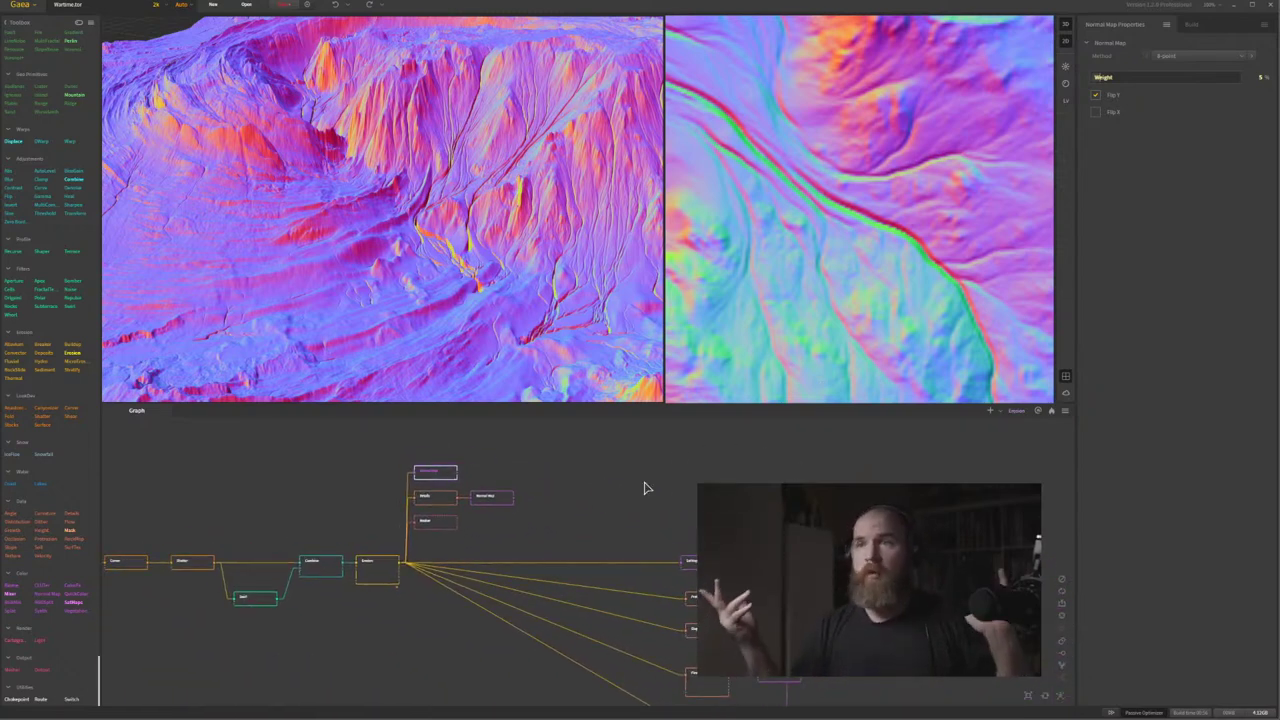
{"action": "scroll", "coordinate": [590, 488], "scroll_direction": "up", "scroll_amount": 4}
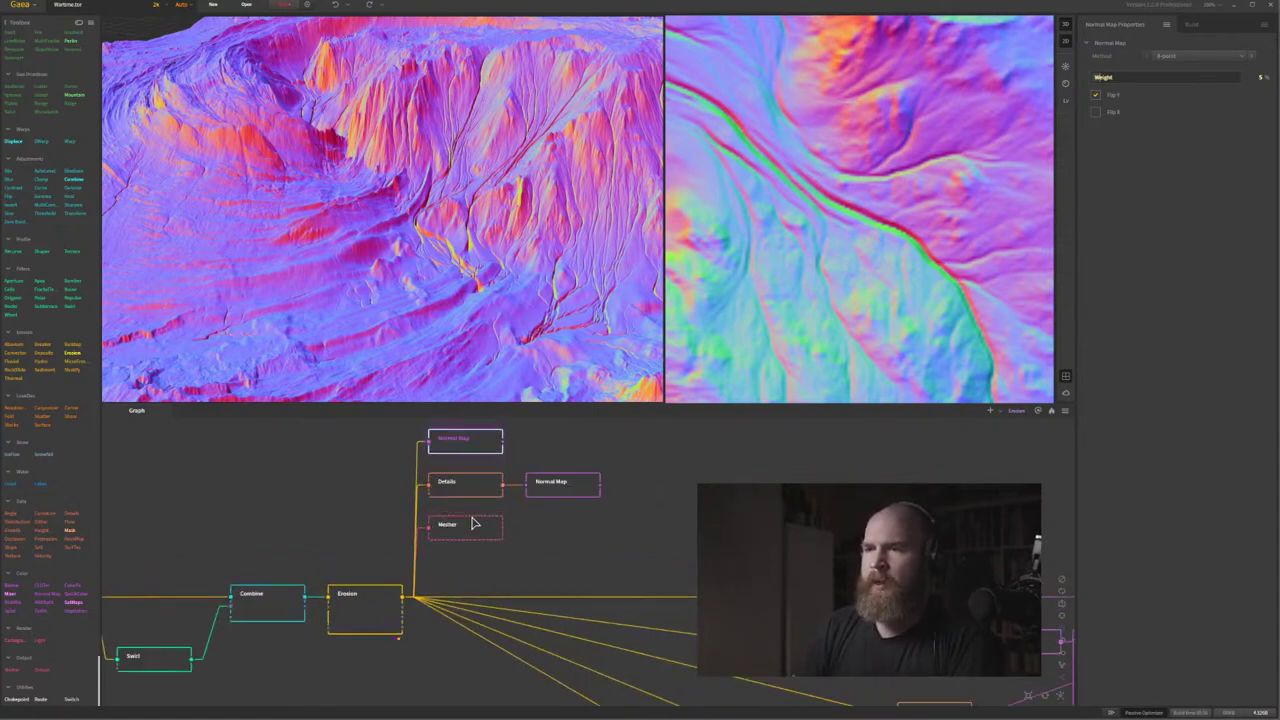
{"action": "middle_click_drag", "start_coordinate": [551, 560], "coordinate": [477, 531]}
{"action": "scroll", "coordinate": [506, 537], "scroll_direction": "down", "scroll_amount": 3}
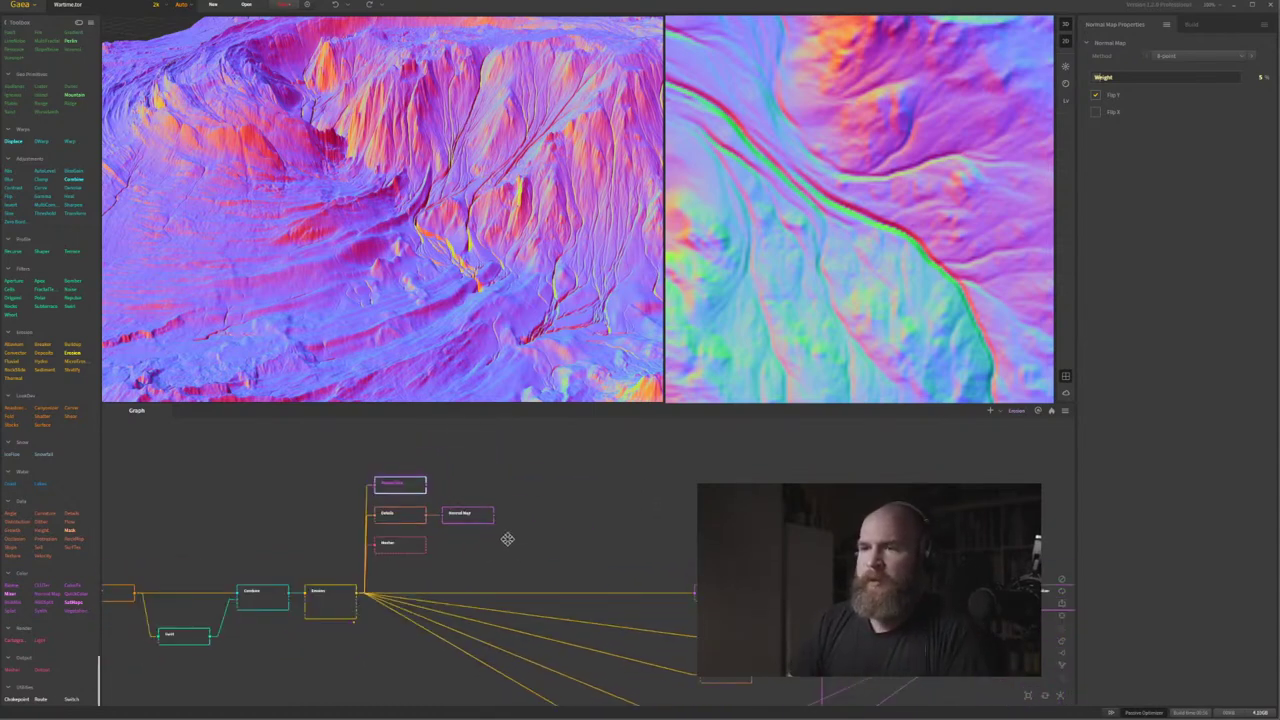
{"action": "left_click_drag", "start_coordinate": [525, 458], "coordinate": [410, 578]}
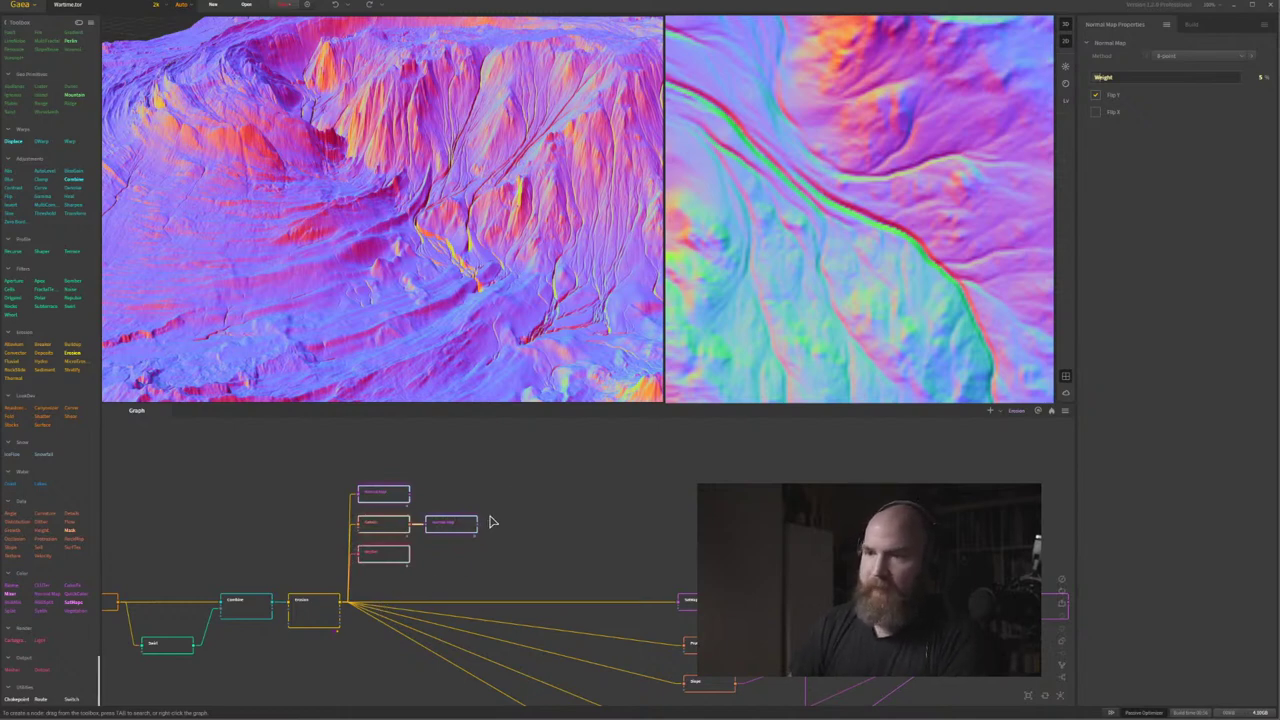
Preview the final Mixer node and examine its colour map from overview to close detail in the 2D view.
{"action": "middle_click_drag", "start_coordinate": [925, 530], "coordinate": [631, 483]}
{"action": "scroll", "coordinate": [631, 483], "scroll_direction": "down", "scroll_amount": 2}
{"action": "middle_click_drag", "start_coordinate": [725, 516], "coordinate": [668, 528]}
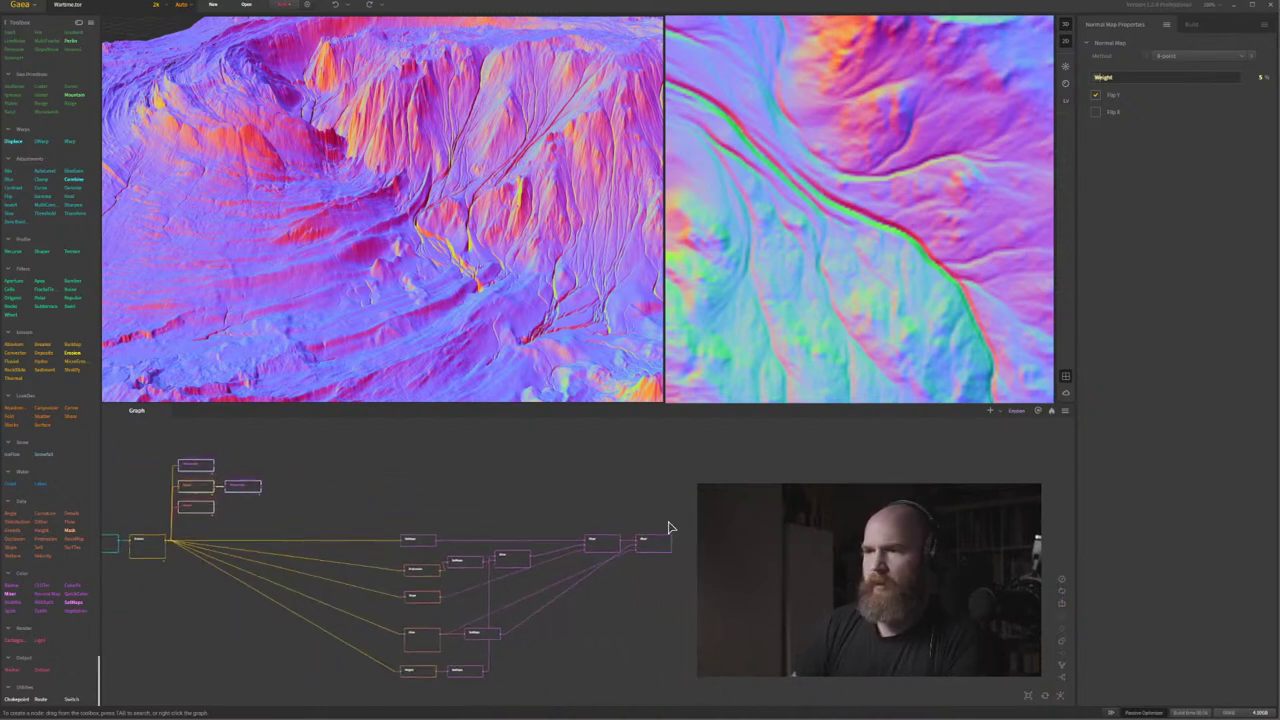
{"action": "scroll", "coordinate": [660, 549], "scroll_direction": "up", "scroll_amount": 6}
{"action": "left_click", "coordinate": [624, 554]}
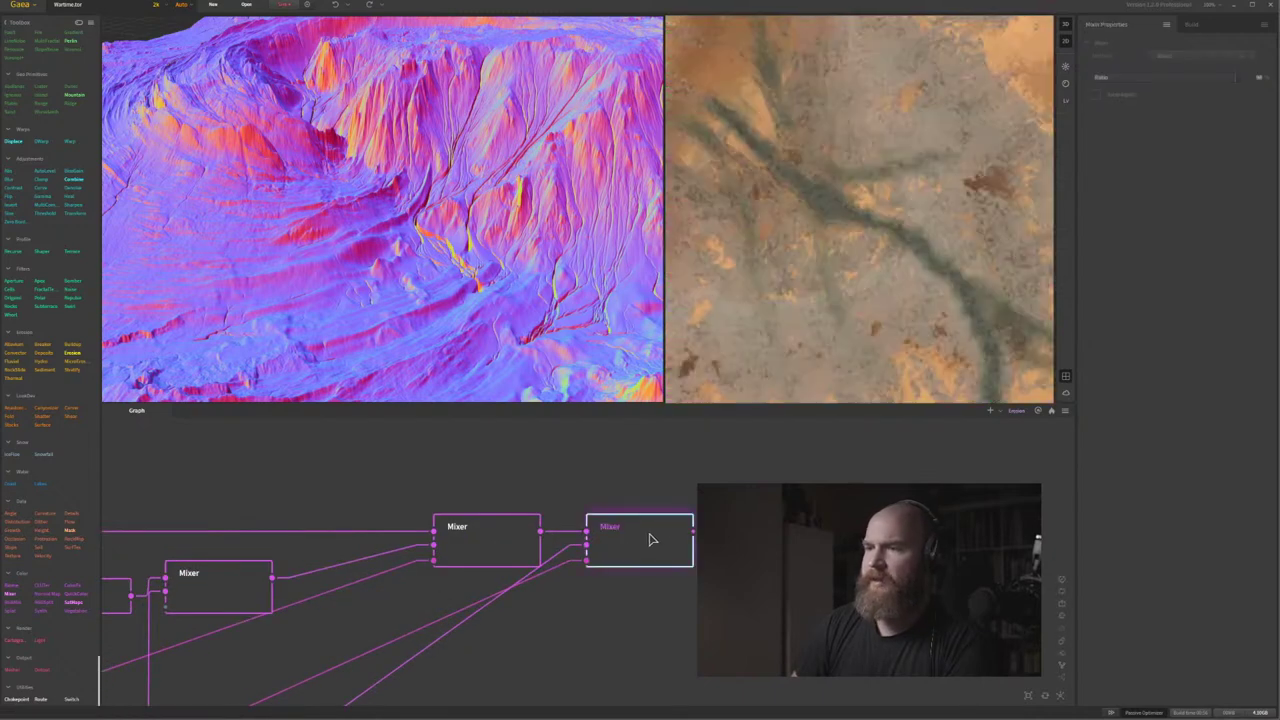
{"action": "scroll", "coordinate": [860, 165], "scroll_direction": "down", "scroll_amount": 3}
{"action": "scroll", "coordinate": [866, 157], "scroll_direction": "up", "scroll_amount": 5}
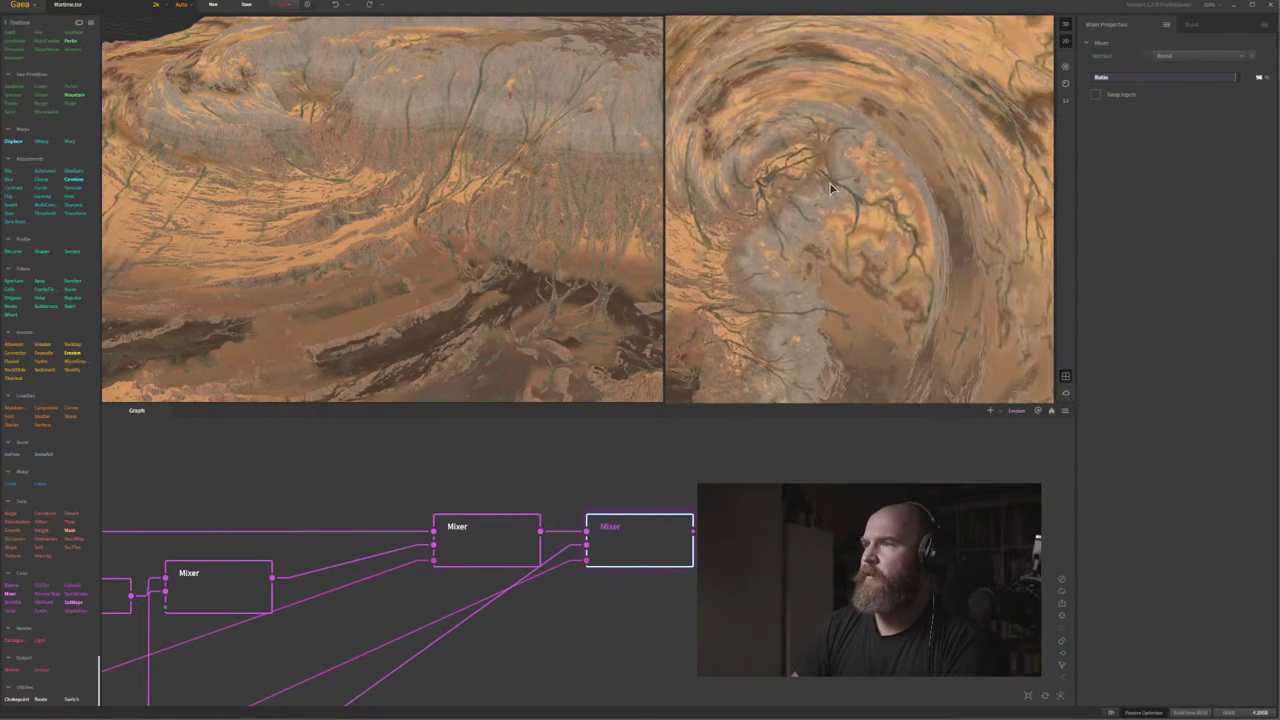
{"action": "scroll", "coordinate": [824, 363], "scroll_direction": "up", "scroll_amount": 1}
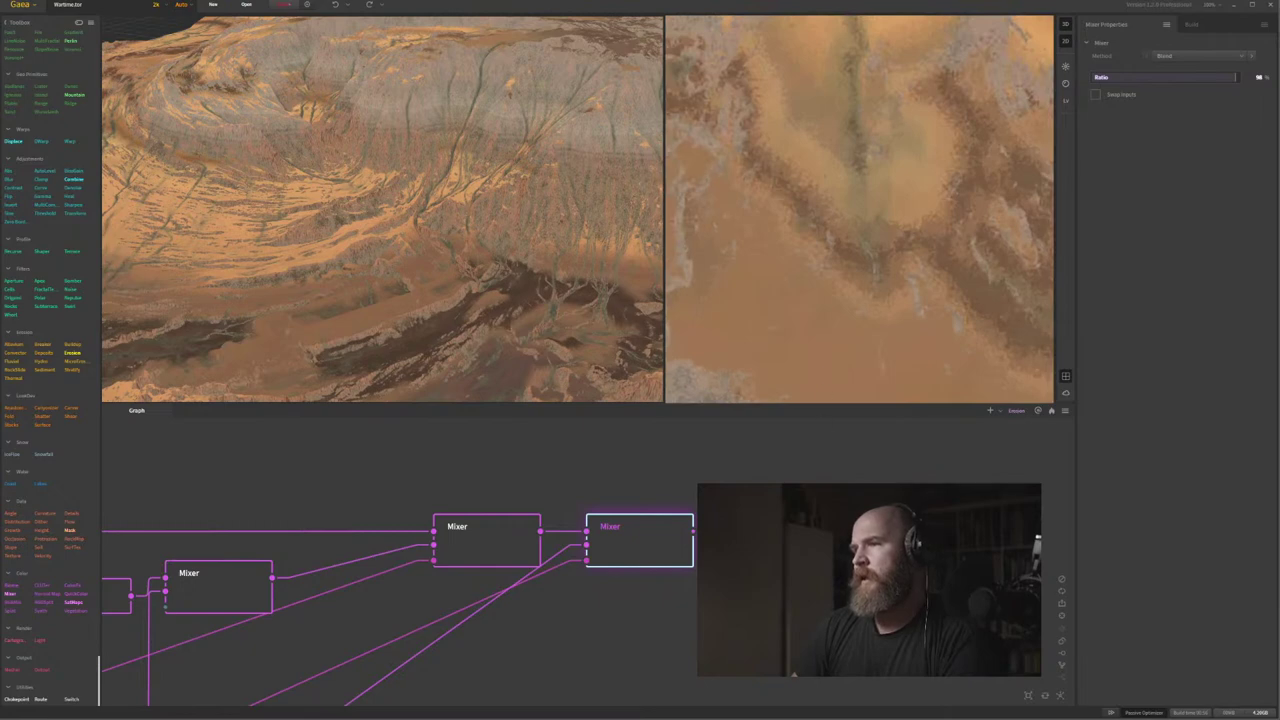
{"action": "middle_click_drag", "start_coordinate": [668, 546], "coordinate": [334, 531]}
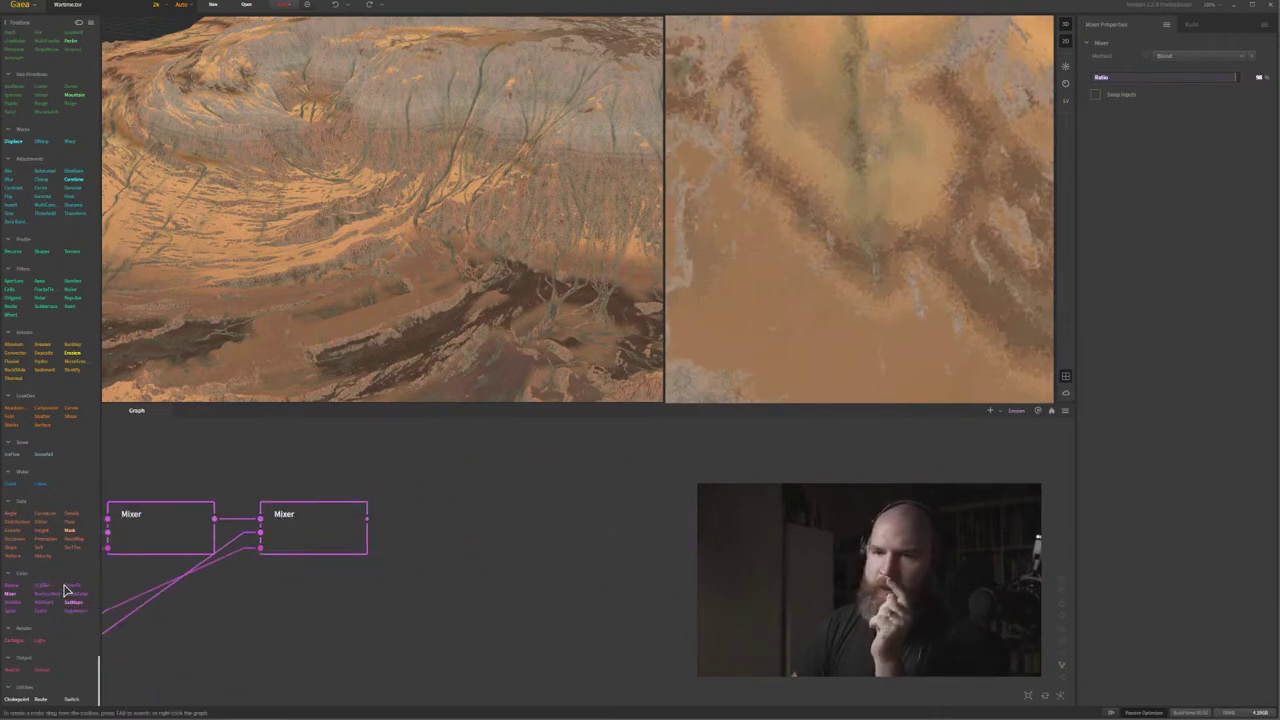
{"action": "middle_click_drag", "start_coordinate": [780, 179], "coordinate": [887, 162]}
{"action": "scroll", "coordinate": [851, 223], "scroll_direction": "up", "scroll_amount": 2}
{"action": "scroll", "coordinate": [887, 162], "scroll_direction": "down", "scroll_amount": 2}
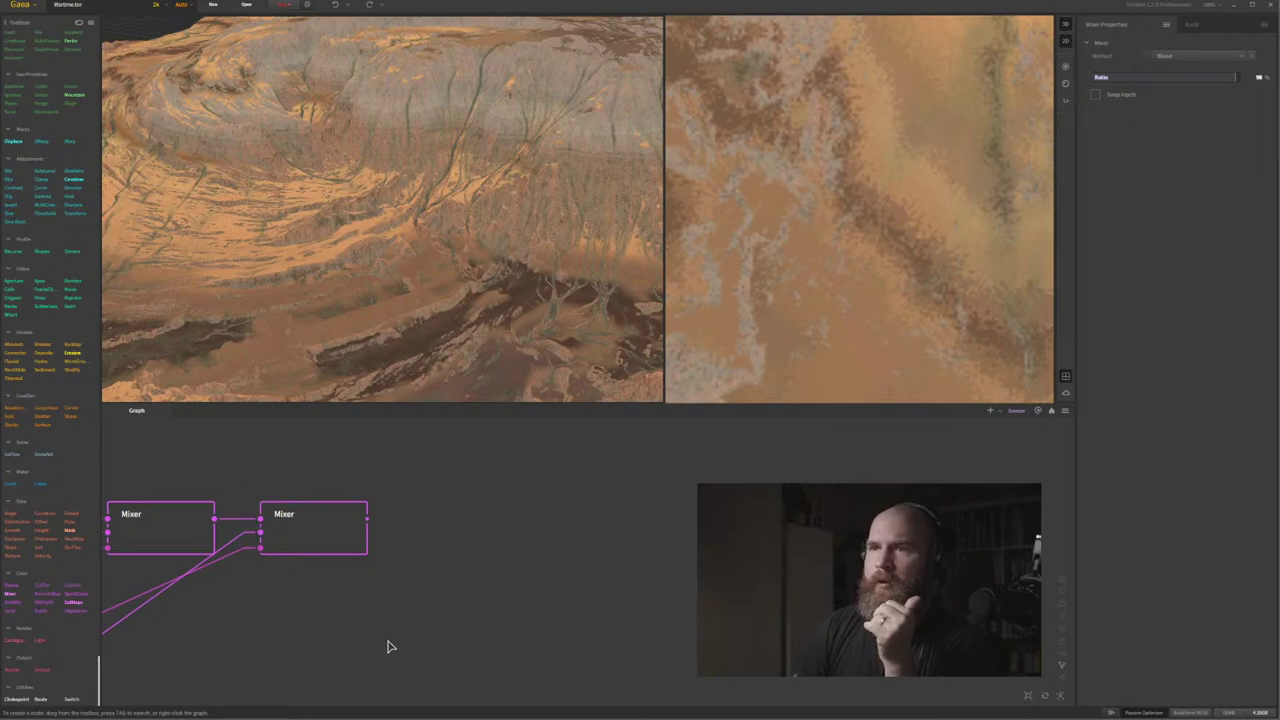
Add an unconnected Curvature node and an Occlusion node below the Height node in the graph.
{"action": "scroll", "coordinate": [640, 560], "scroll_direction": "down", "scroll_amount": 2}
{"action": "middle_click_drag", "start_coordinate": [390, 646], "coordinate": [502, 641]}
{"action": "scroll", "coordinate": [649, 537], "scroll_direction": "down", "scroll_amount": 3}
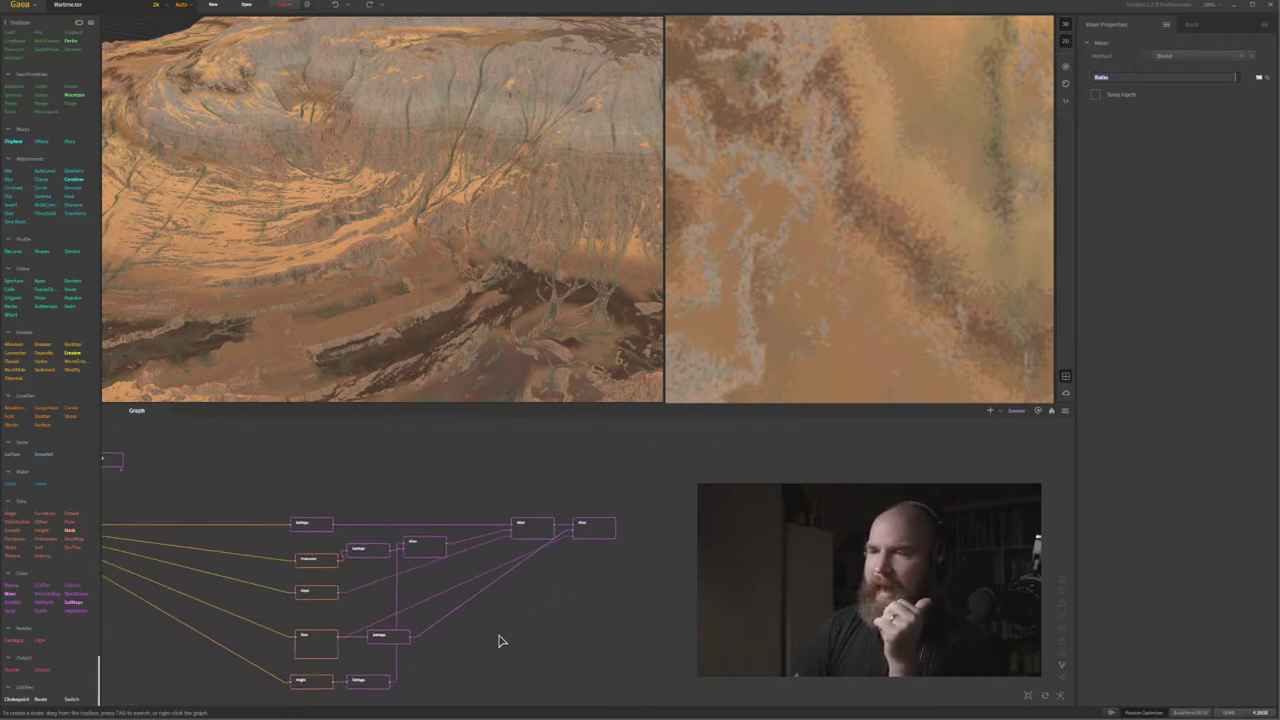
{"action": "scroll", "coordinate": [313, 640], "scroll_direction": "up", "scroll_amount": 1}
{"action": "middle_click_drag", "start_coordinate": [311, 645], "coordinate": [303, 598]}
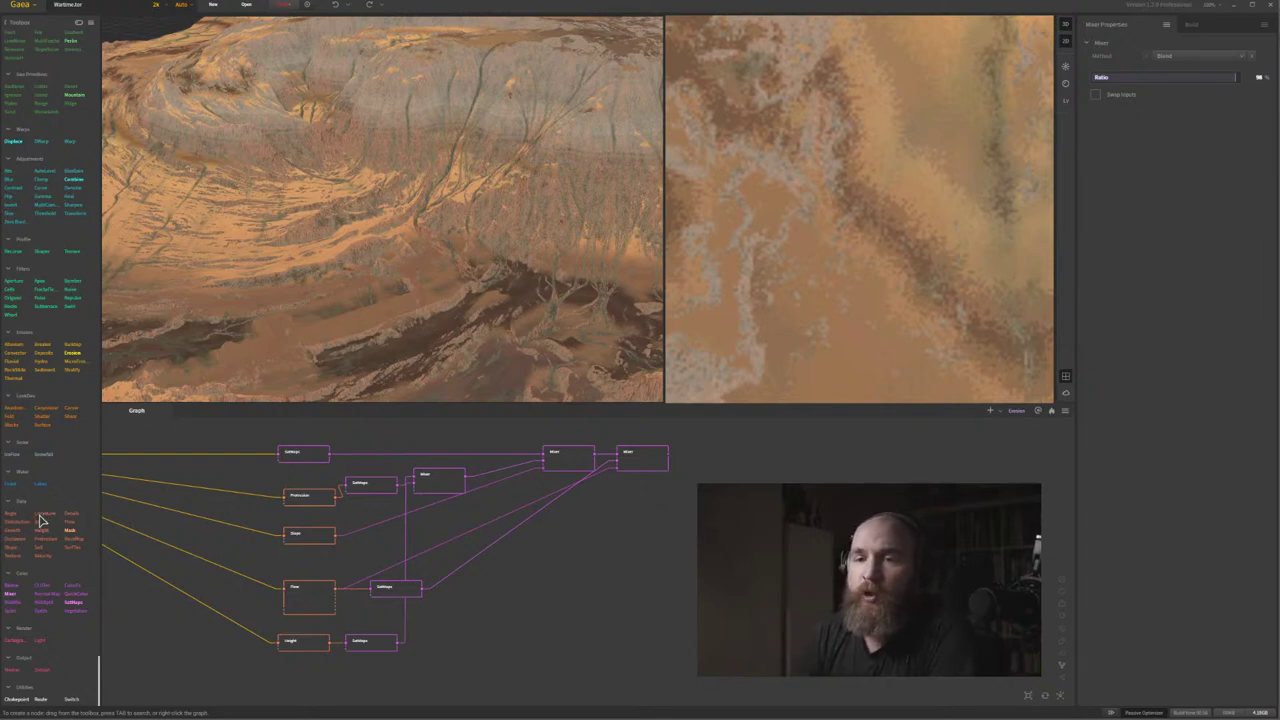
{"action": "left_click_drag", "start_coordinate": [40, 519], "coordinate": [308, 677]}
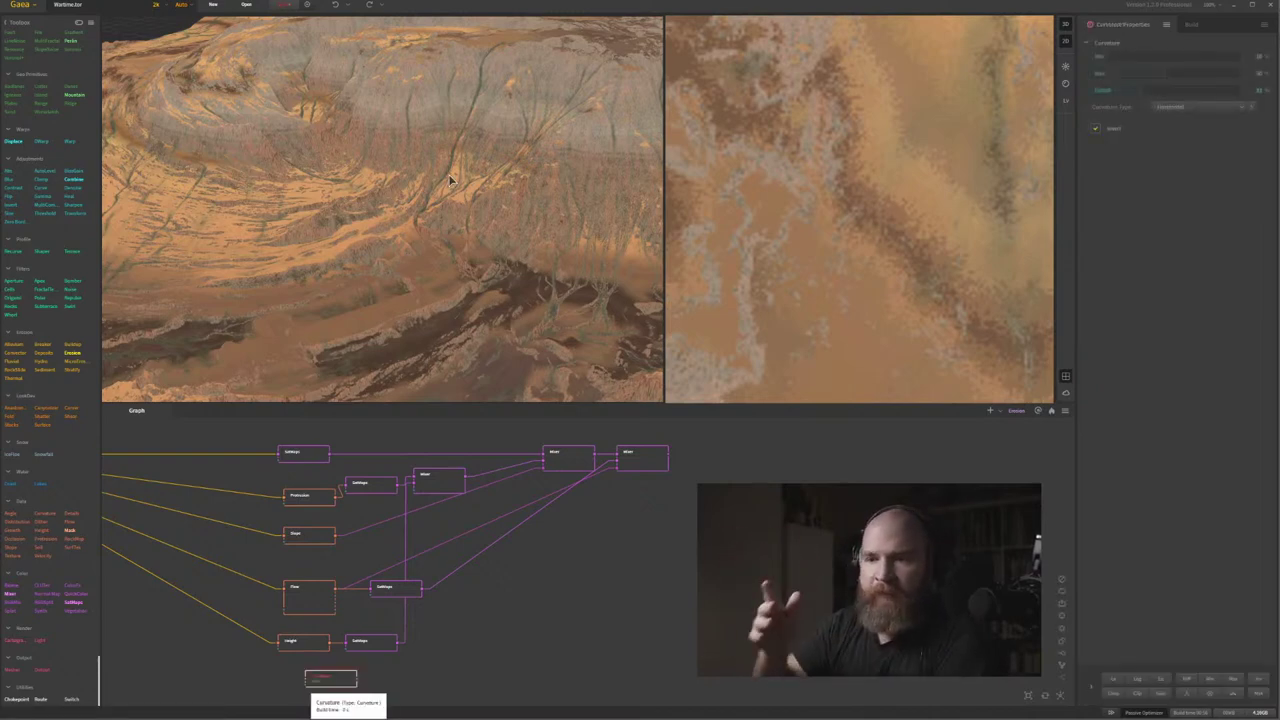
{"action": "middle_click_drag", "start_coordinate": [447, 595], "coordinate": [500, 577]}
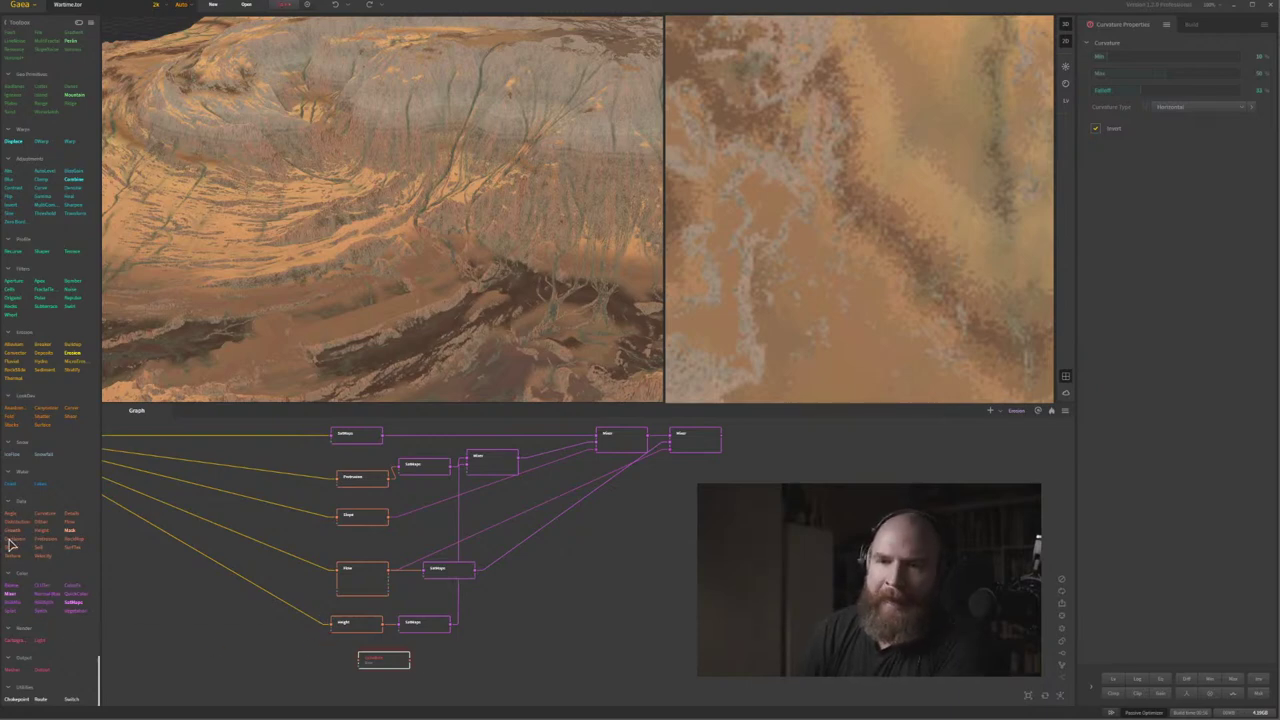
{"action": "left_click_drag", "start_coordinate": [10, 545], "coordinate": [362, 692]}
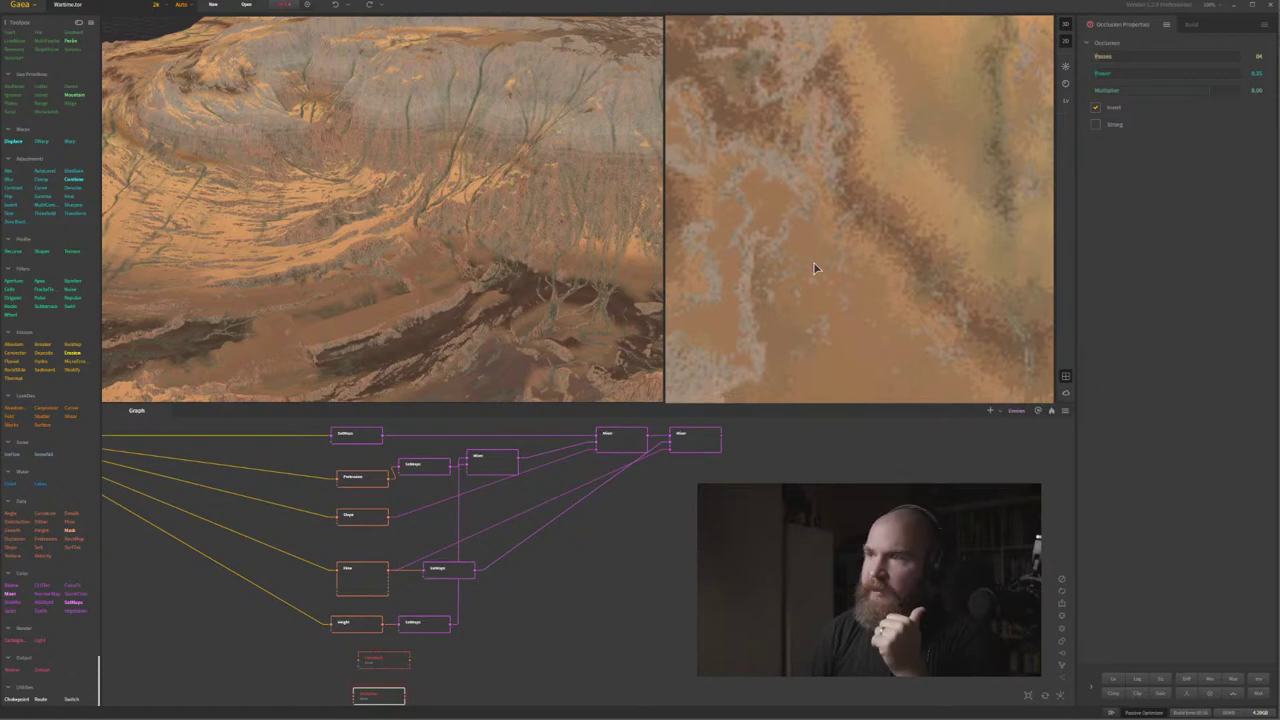
Select the new Curvature and Occlusion nodes together and examine the colour map close up and as a whole in 2D.
{"action": "scroll", "coordinate": [813, 262], "scroll_direction": "down", "scroll_amount": 6}
{"action": "scroll", "coordinate": [876, 298], "scroll_direction": "up", "scroll_amount": 3}
{"action": "left_click_drag", "start_coordinate": [876, 298], "coordinate": [837, 212]}
{"action": "scroll", "coordinate": [841, 214], "scroll_direction": "up", "scroll_amount": 4}
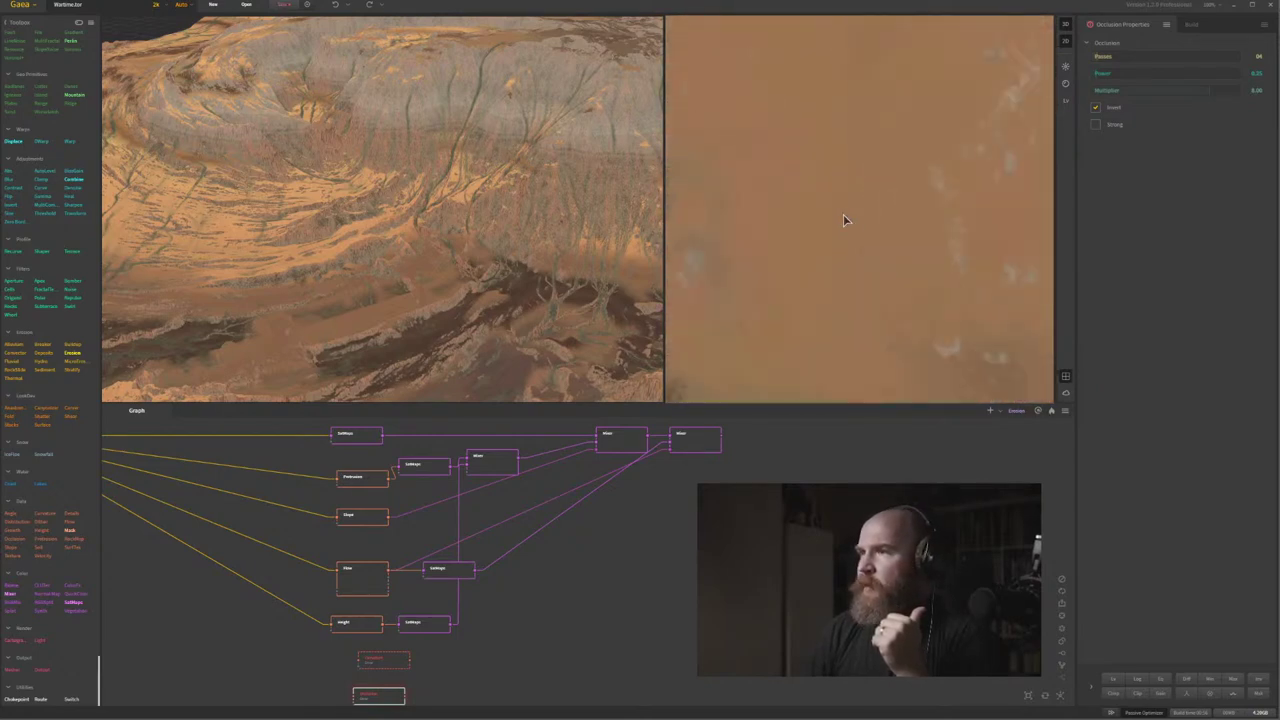
{"action": "scroll", "coordinate": [822, 183], "scroll_direction": "down", "scroll_amount": 1}
{"action": "middle_click_drag", "start_coordinate": [549, 681], "coordinate": [639, 525]}
{"action": "scroll", "coordinate": [637, 524], "scroll_direction": "down", "scroll_amount": 1}
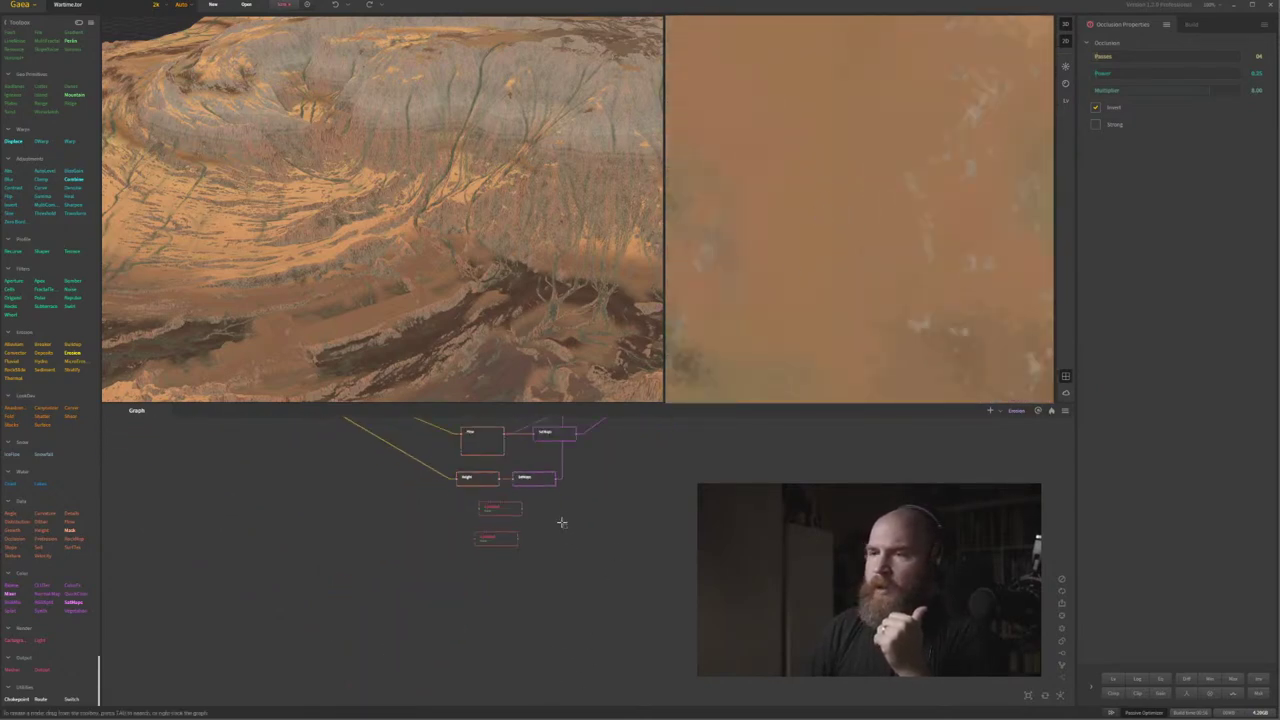
{"action": "left_click_drag", "start_coordinate": [567, 514], "coordinate": [429, 583]}
{"action": "middle_click_drag", "start_coordinate": [524, 549], "coordinate": [472, 620]}
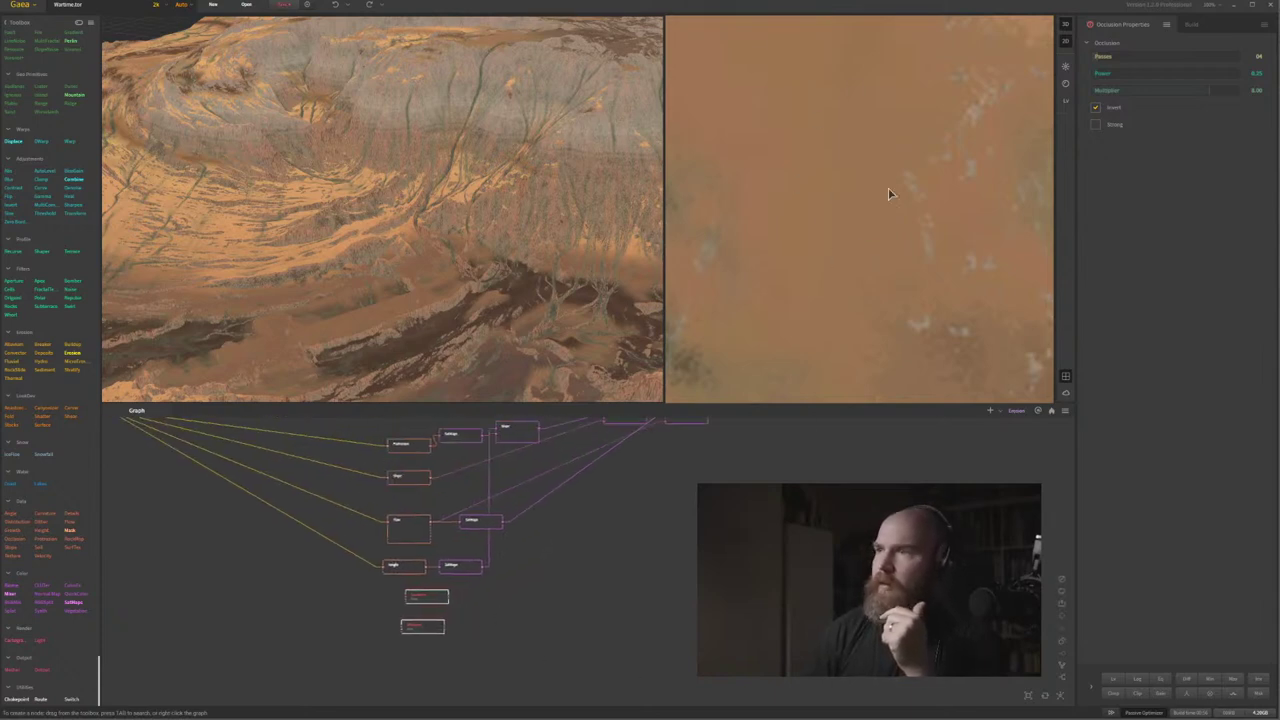
{"action": "mouse_move", "coordinate": [888, 188]}
{"action": "middle_mouse_down"}
{"action": "mouse_move", "coordinate": [825, 267]}
{"action": "mouse_move", "coordinate": [836, 276]}
{"action": "middle_mouse_up"}
{"action": "middle_click_drag", "start_coordinate": [858, 210], "coordinate": [849, 214]}
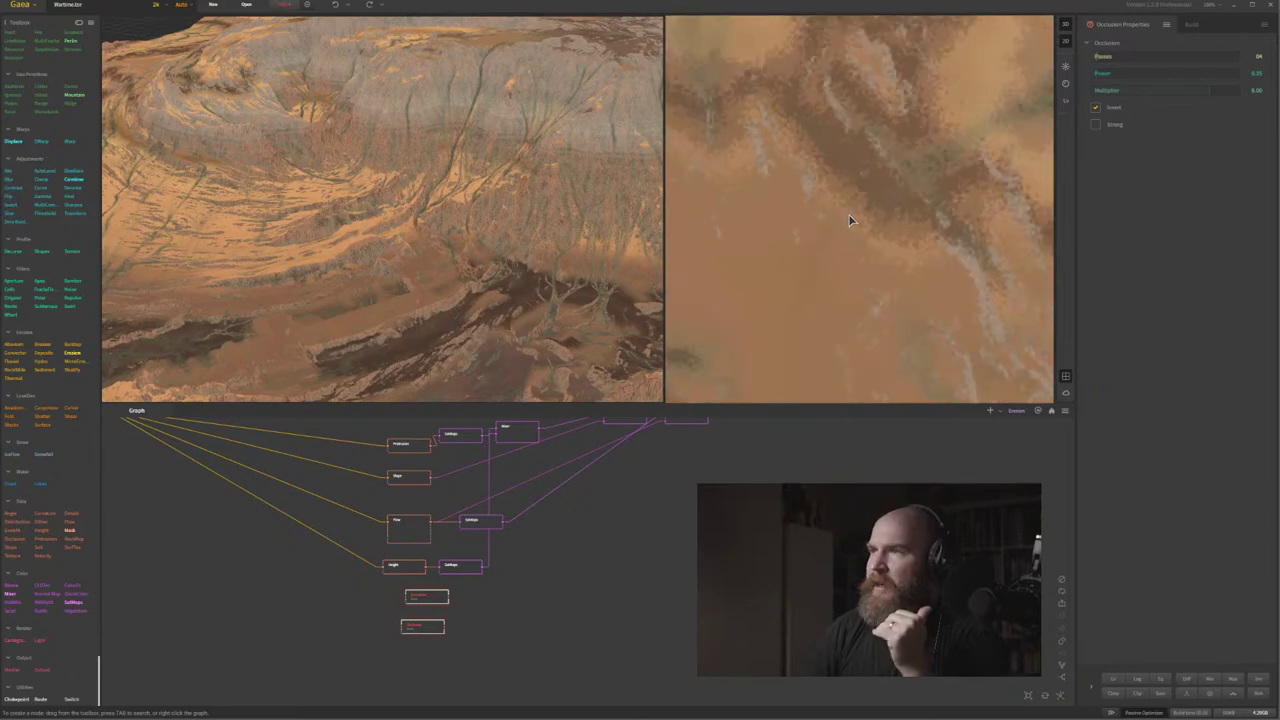
{"action": "scroll", "coordinate": [849, 220], "scroll_direction": "down", "scroll_amount": 5}
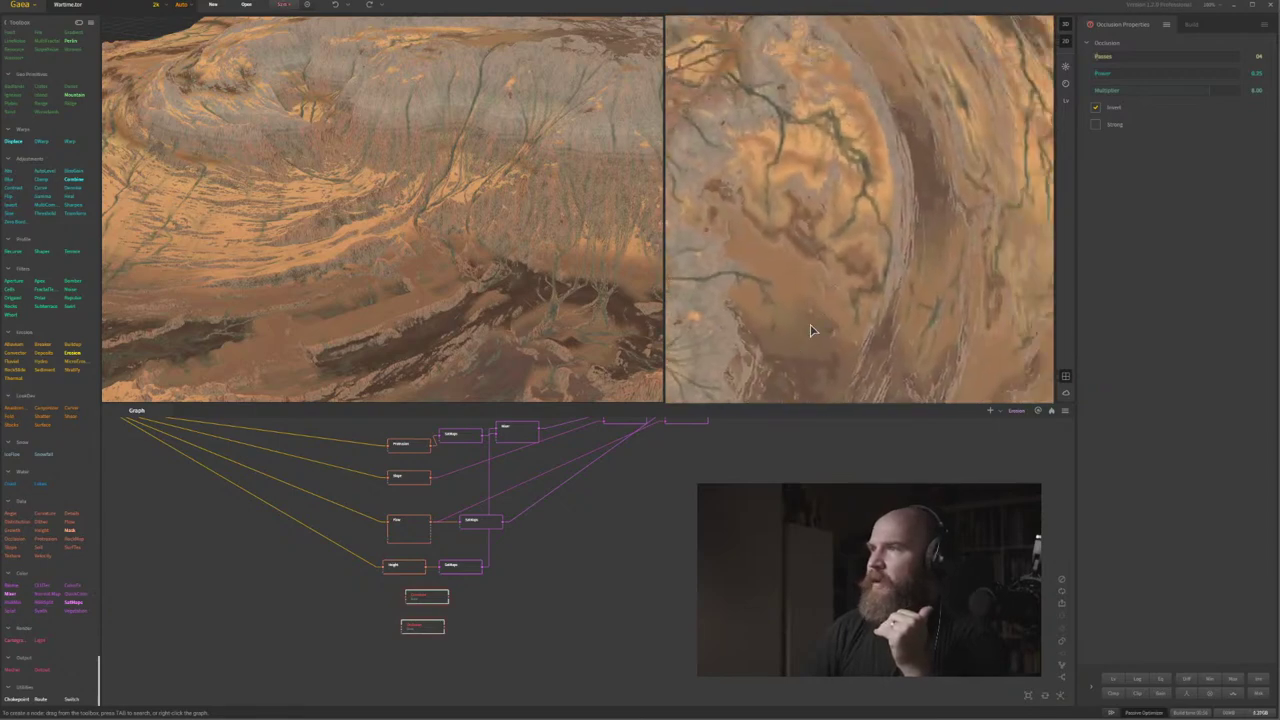
{"action": "scroll", "coordinate": [929, 210], "scroll_direction": "down", "scroll_amount": 2}
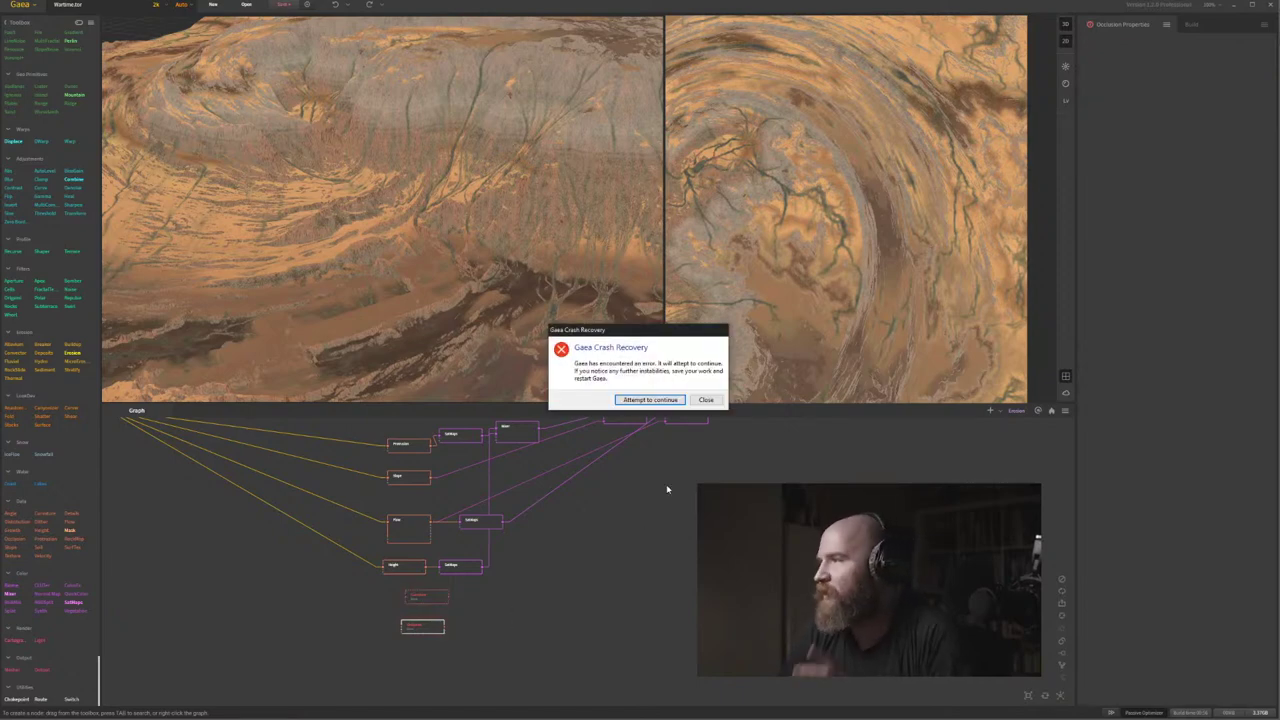
Attempt to continue from the crash recovery dialog, then select the final Mixer and inspect its colour detail in 2D.
{"action": "left_click", "coordinate": [640, 400]}
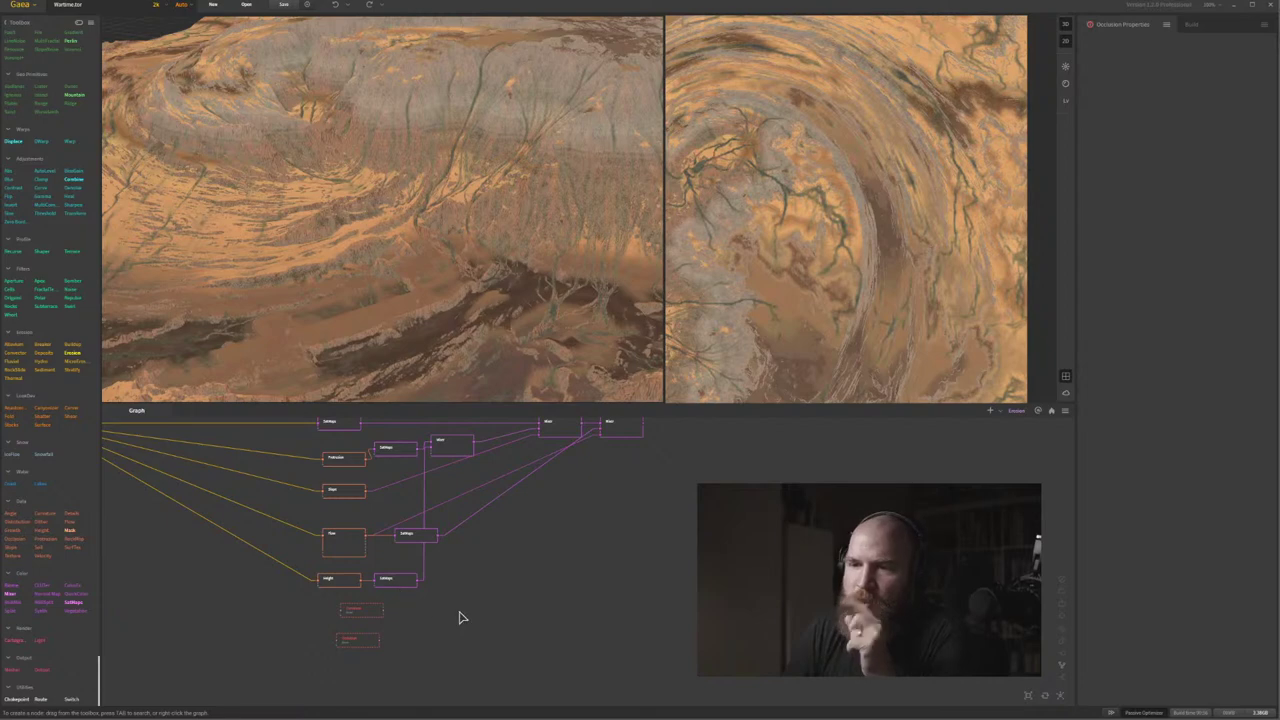
{"action": "scroll", "coordinate": [543, 591], "scroll_direction": "up", "scroll_amount": 5}
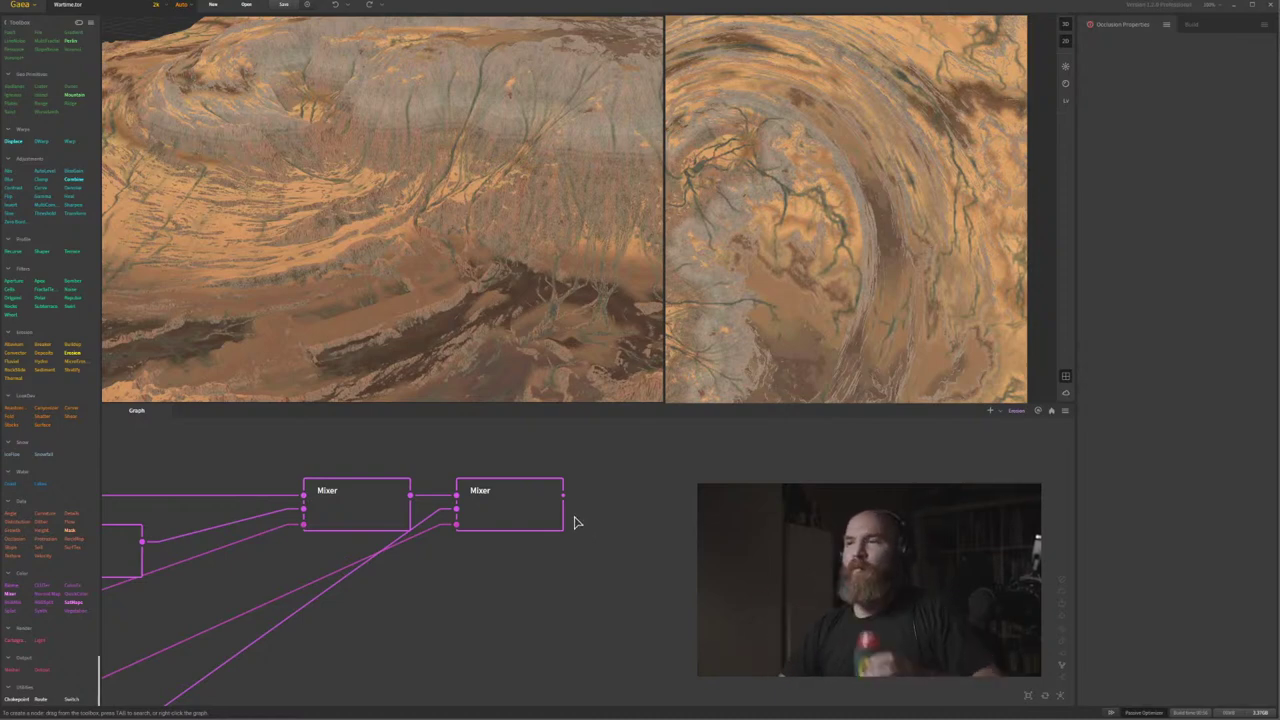
{"action": "middle_click_drag", "start_coordinate": [577, 537], "coordinate": [559, 591]}
{"action": "left_click", "coordinate": [503, 550]}
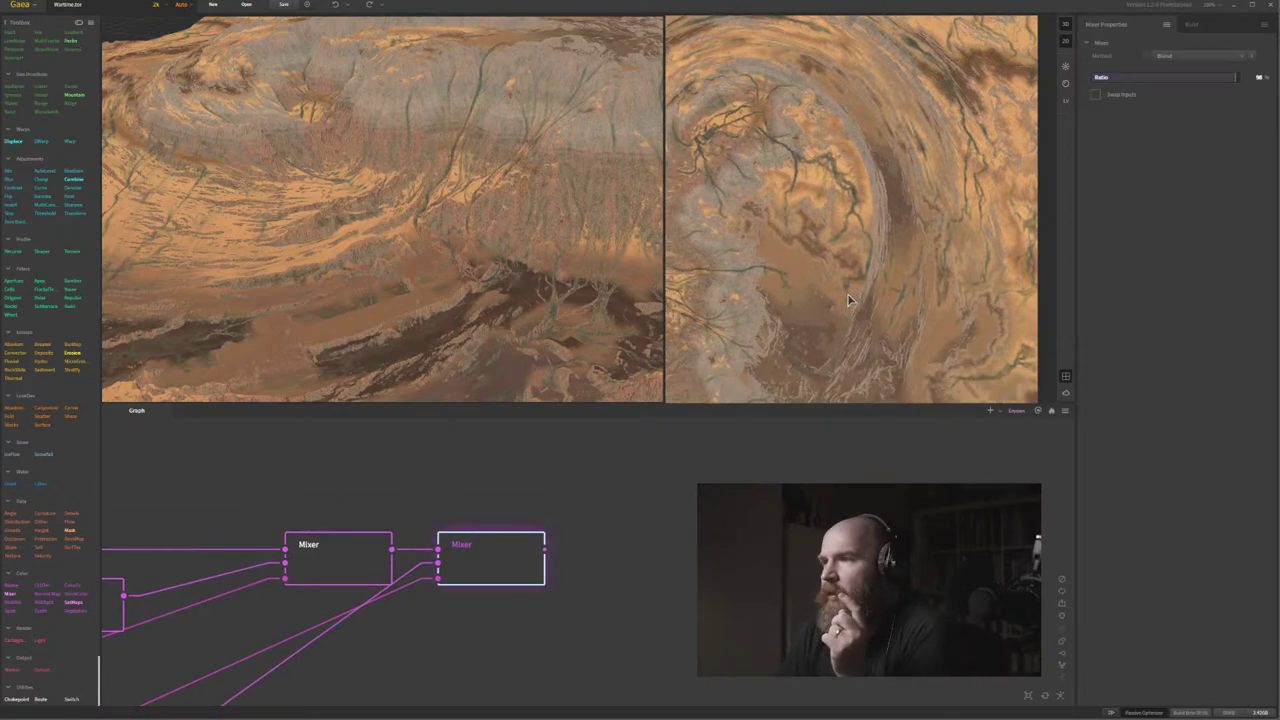
{"action": "scroll", "coordinate": [942, 315], "scroll_direction": "up", "scroll_amount": 6}
{"action": "middle_click_drag", "start_coordinate": [900, 560], "coordinate": [750, 524]}
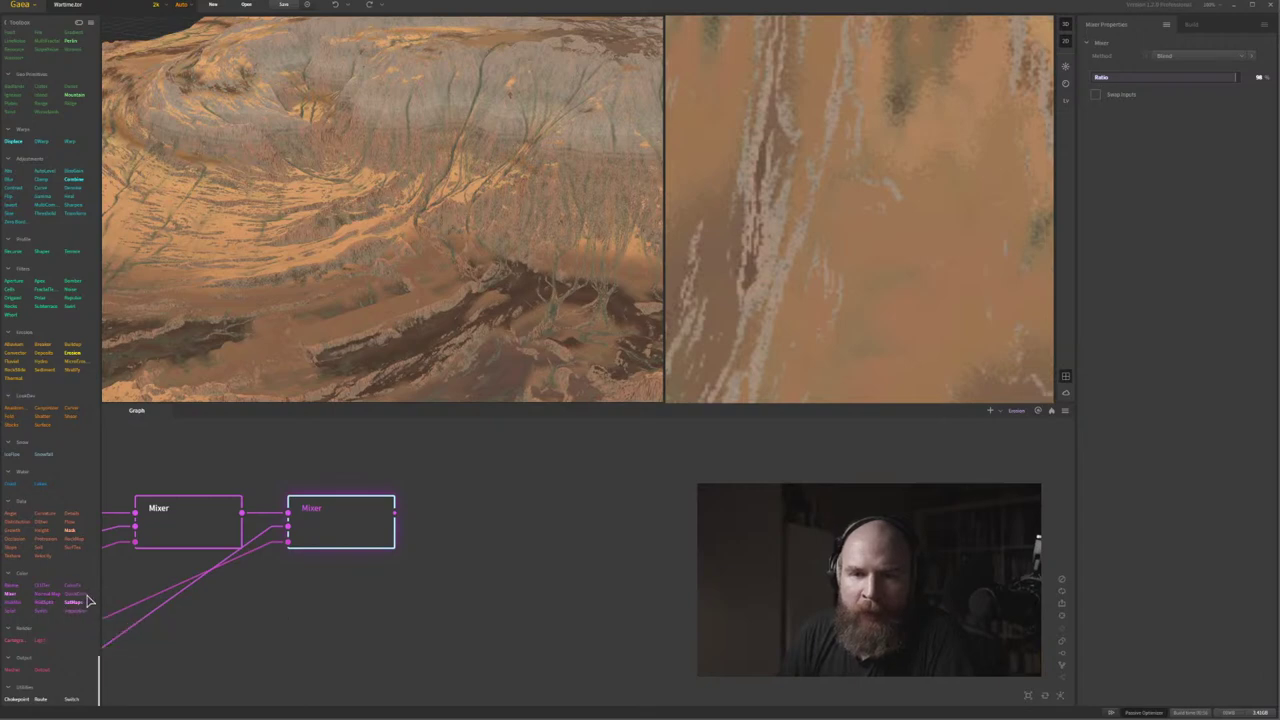
Add a ColorFx node fed by the final Mixer, move it lower and farther along the graph, and open its Noise settings.
{"action": "left_click_drag", "start_coordinate": [78, 590], "coordinate": [319, 533]}
{"action": "left_click_drag", "start_coordinate": [333, 525], "coordinate": [338, 525]}
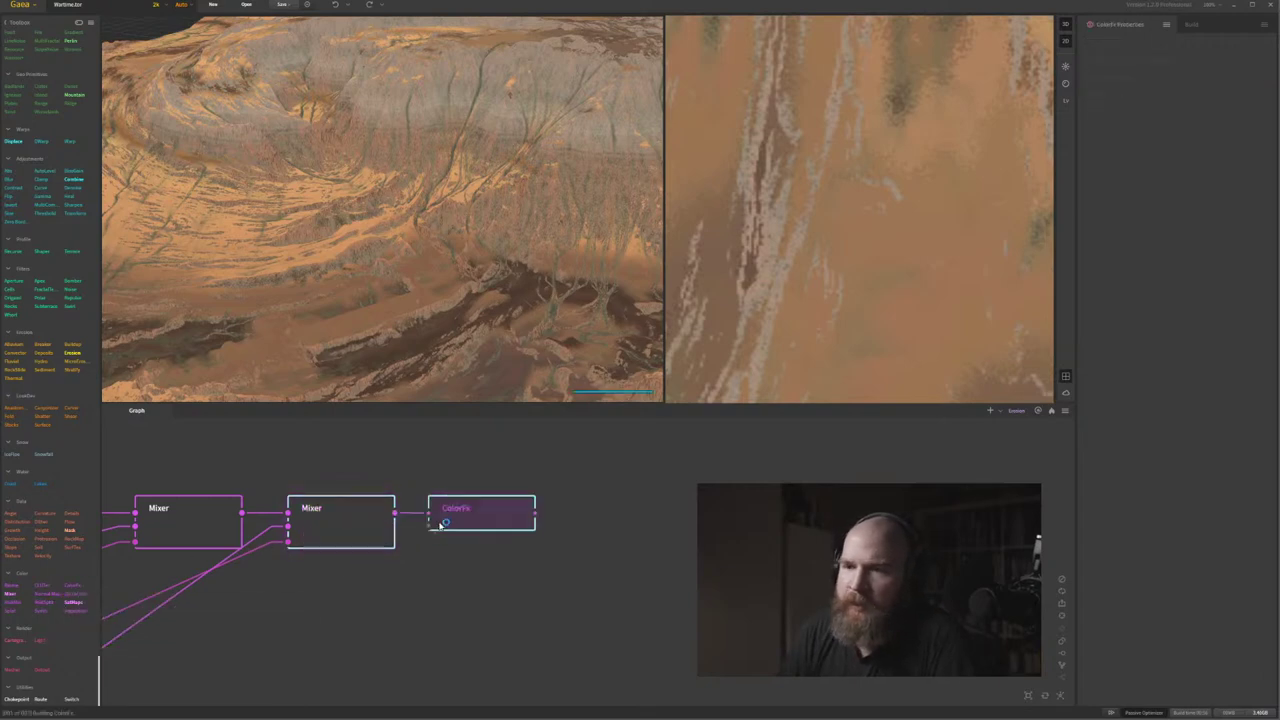
{"action": "left_click_drag", "start_coordinate": [512, 518], "coordinate": [560, 516]}
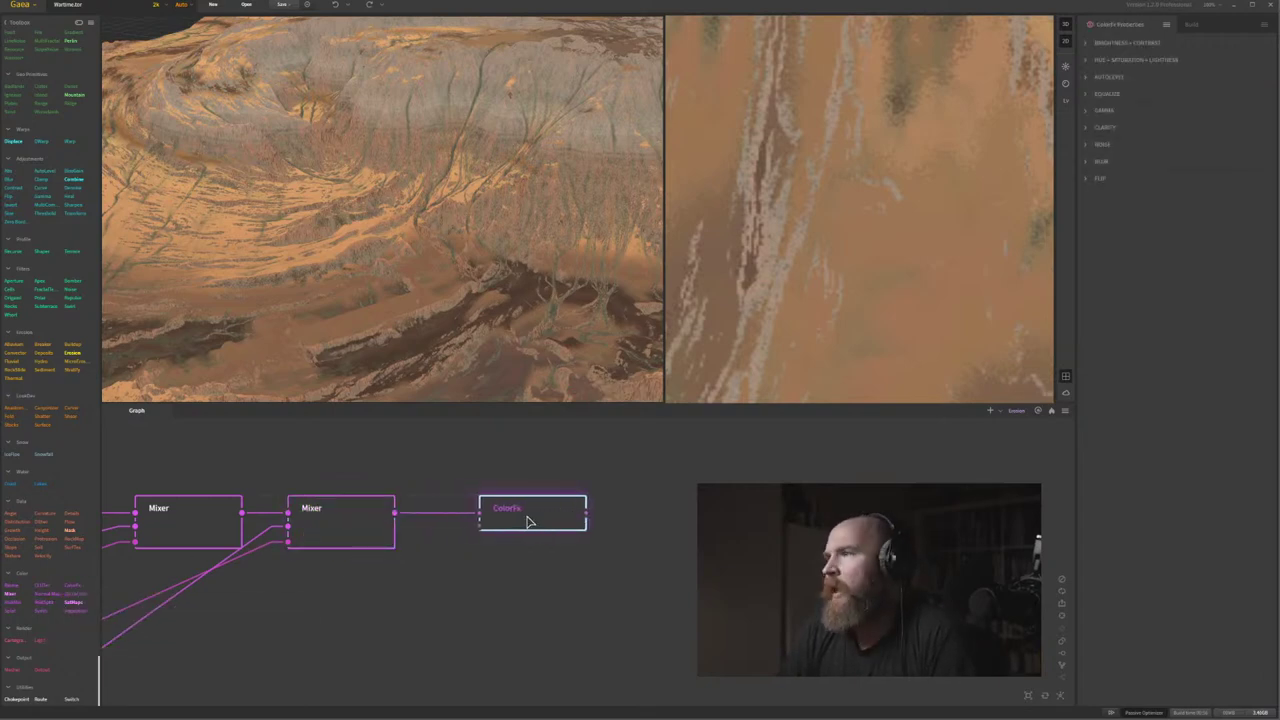
{"action": "left_click", "coordinate": [1088, 146]}
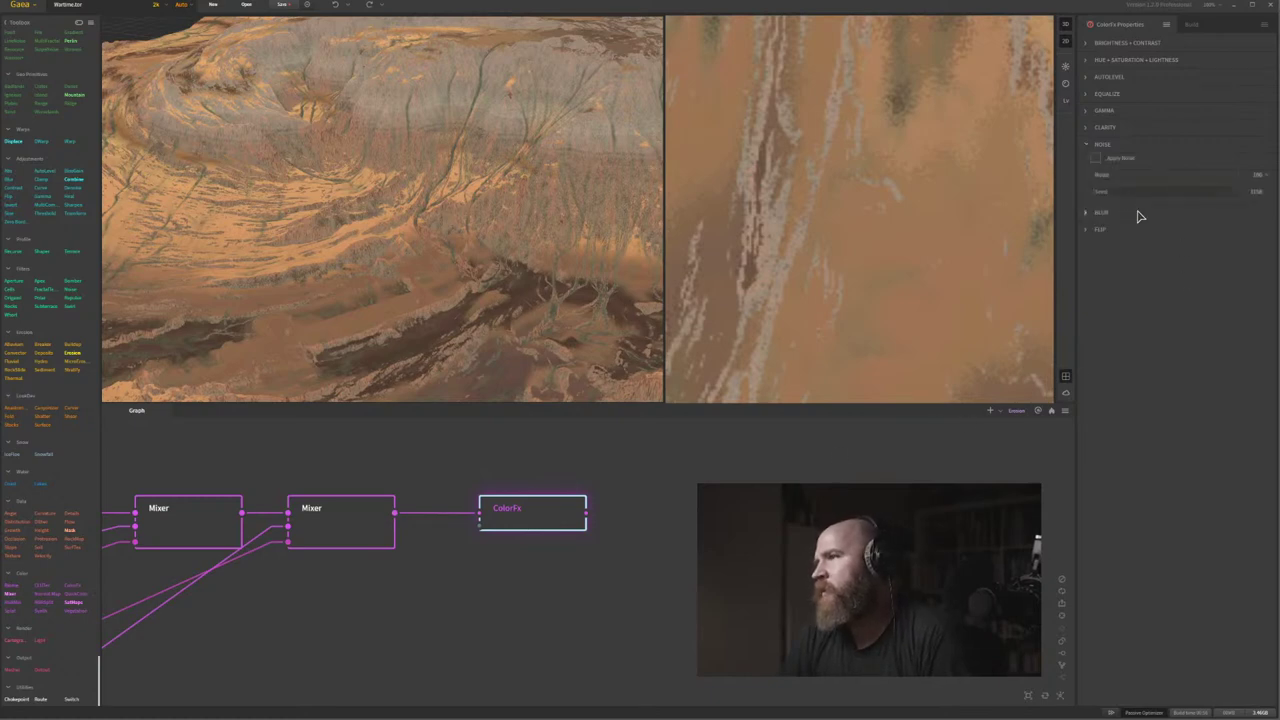
{"action": "scroll", "coordinate": [858, 290], "scroll_direction": "down", "scroll_amount": 4}
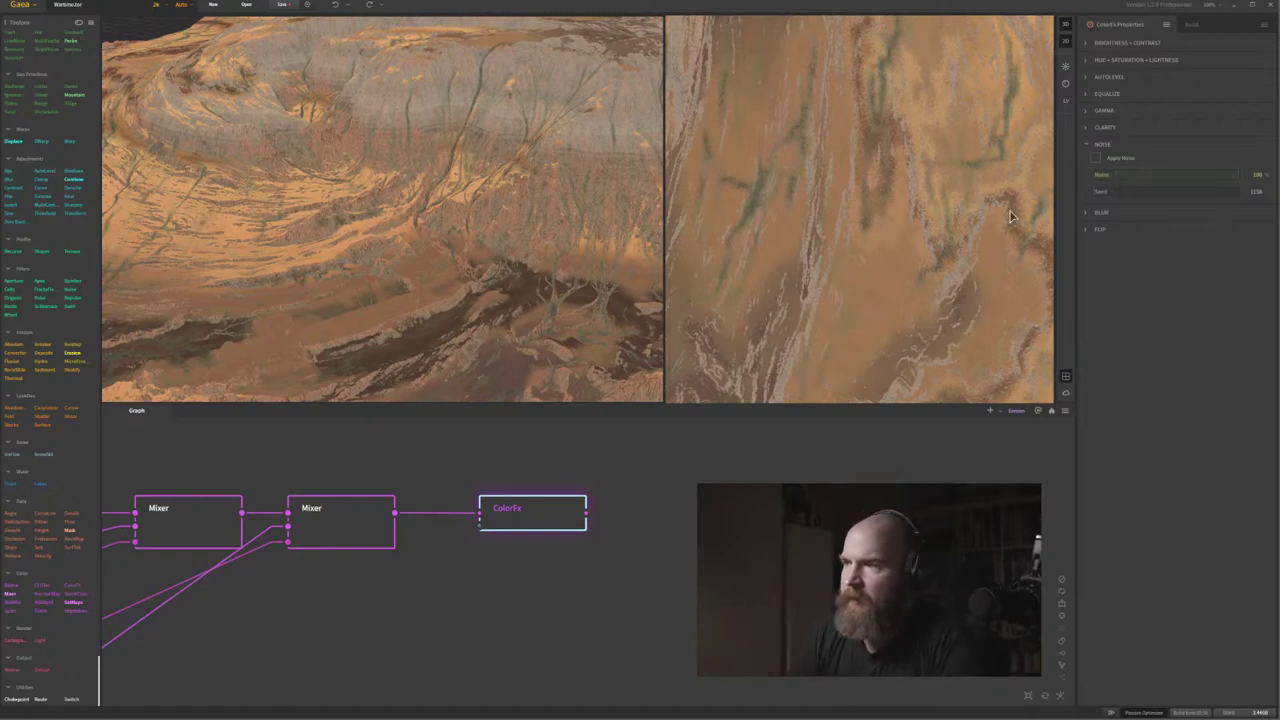
{"action": "left_click_drag", "start_coordinate": [537, 507], "coordinate": [535, 561]}
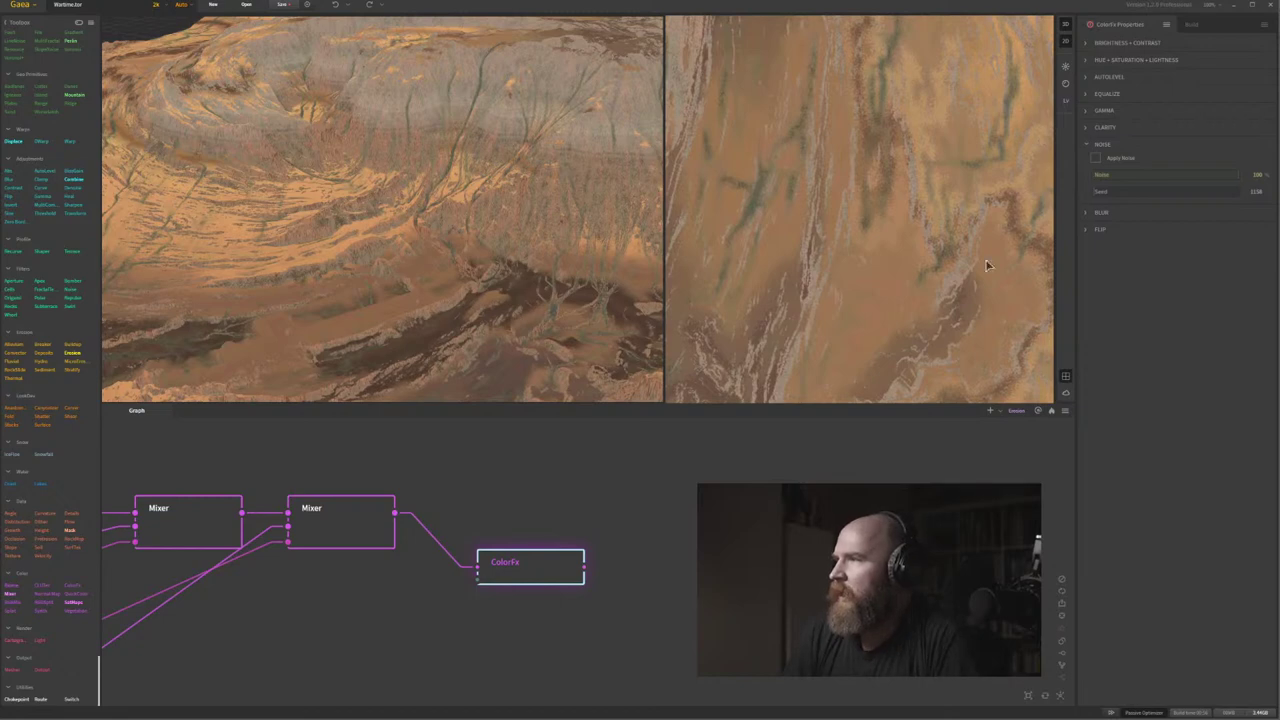
Apply noise in the ColorFx node and reduce its amount to 0%.
{"action": "scroll", "coordinate": [870, 266], "scroll_direction": "up", "scroll_amount": 5}
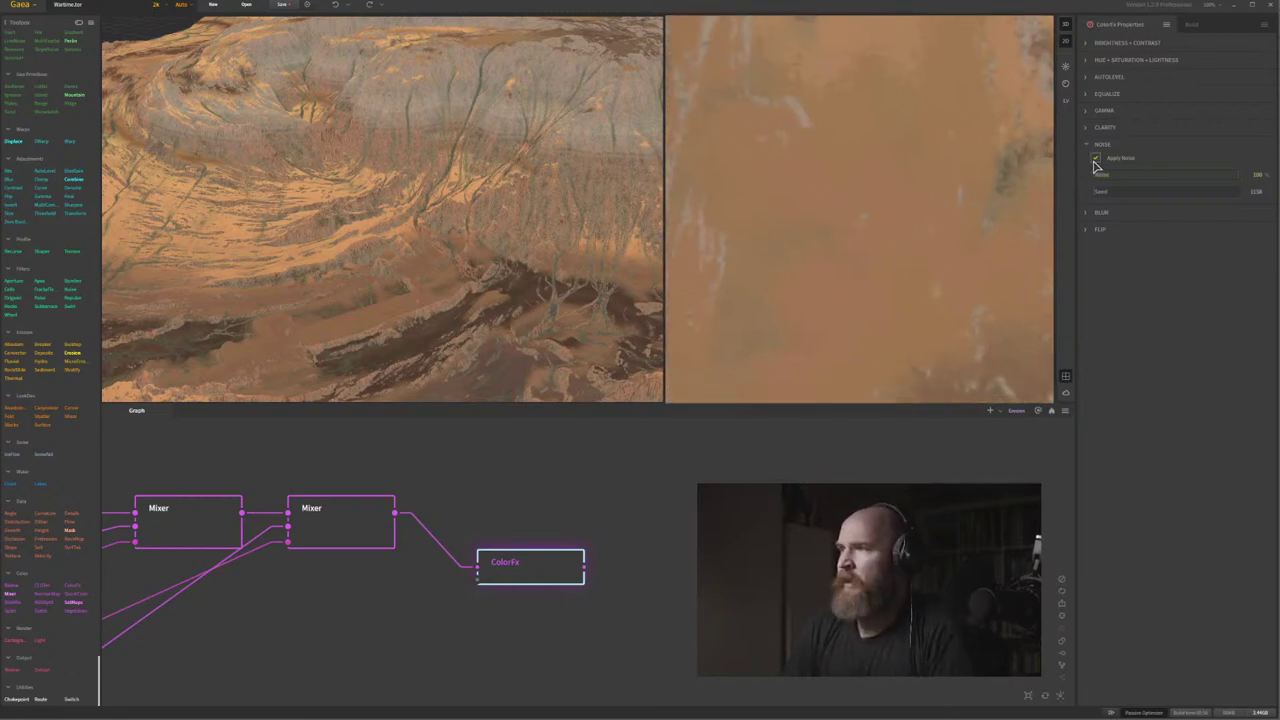
{"action": "left_click", "coordinate": [1095, 158]}
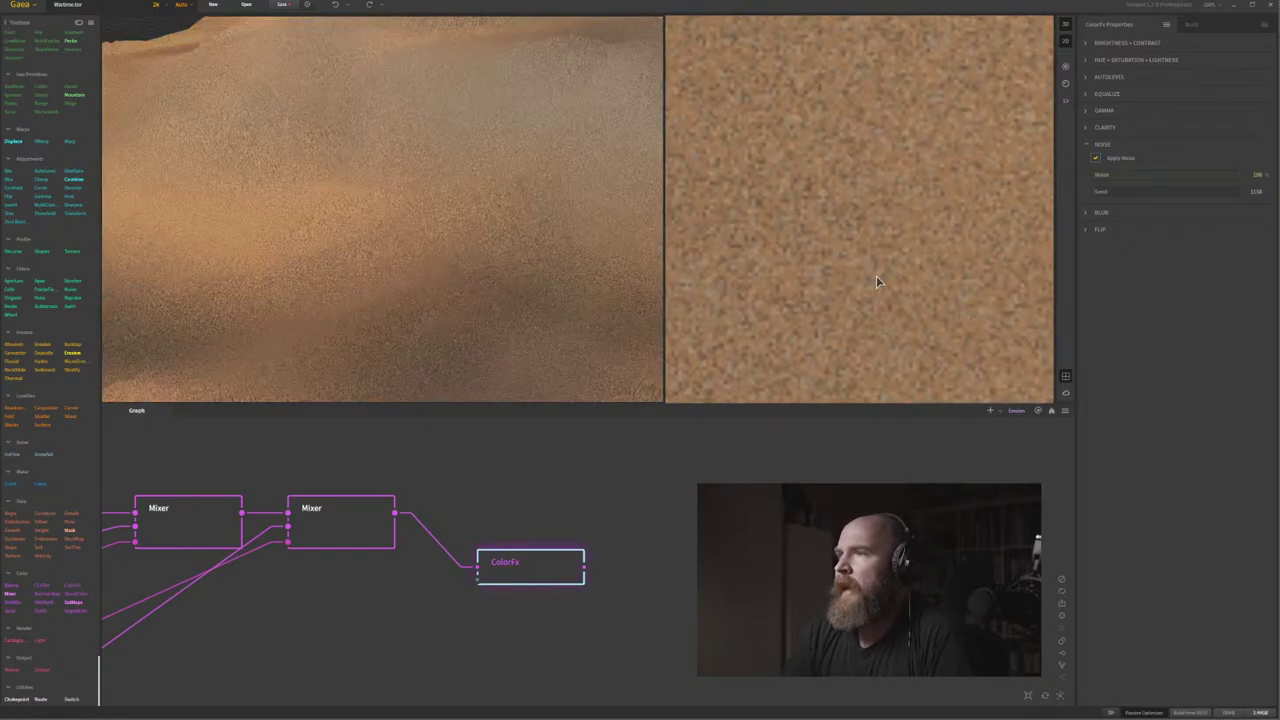
{"action": "right_click", "coordinate": [1180, 176]}
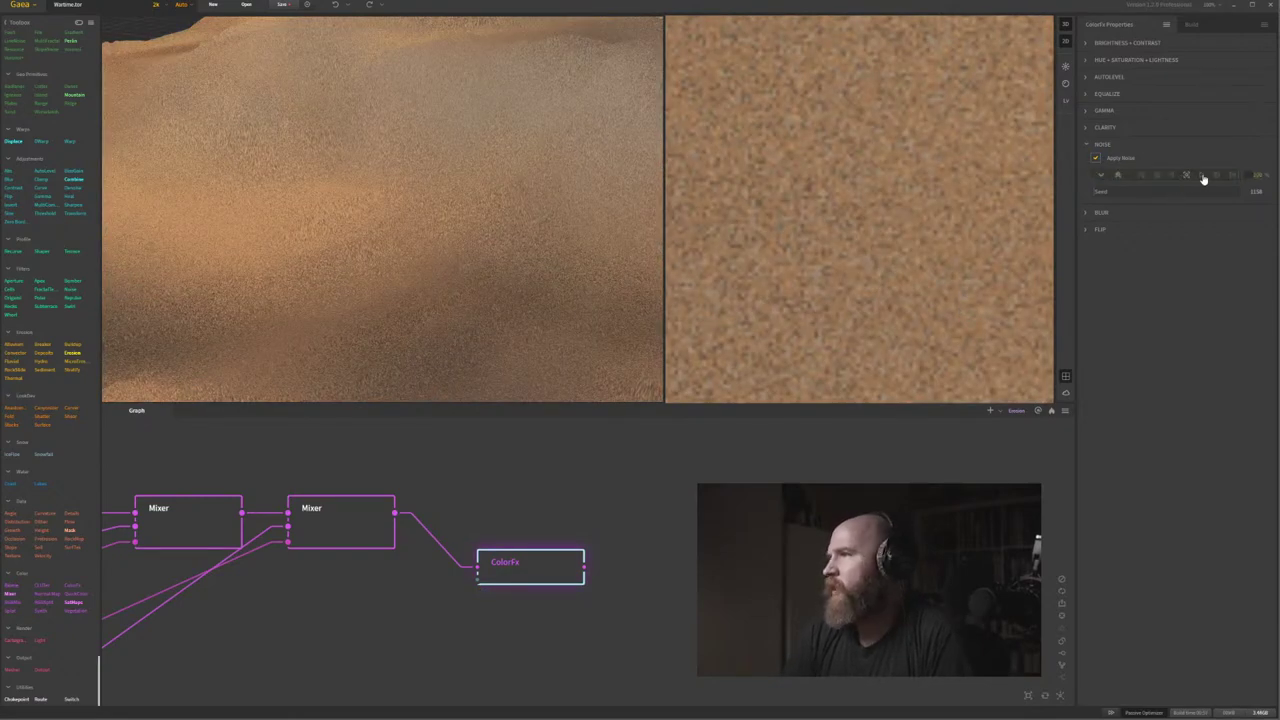
{"action": "left_click", "coordinate": [1143, 178]}
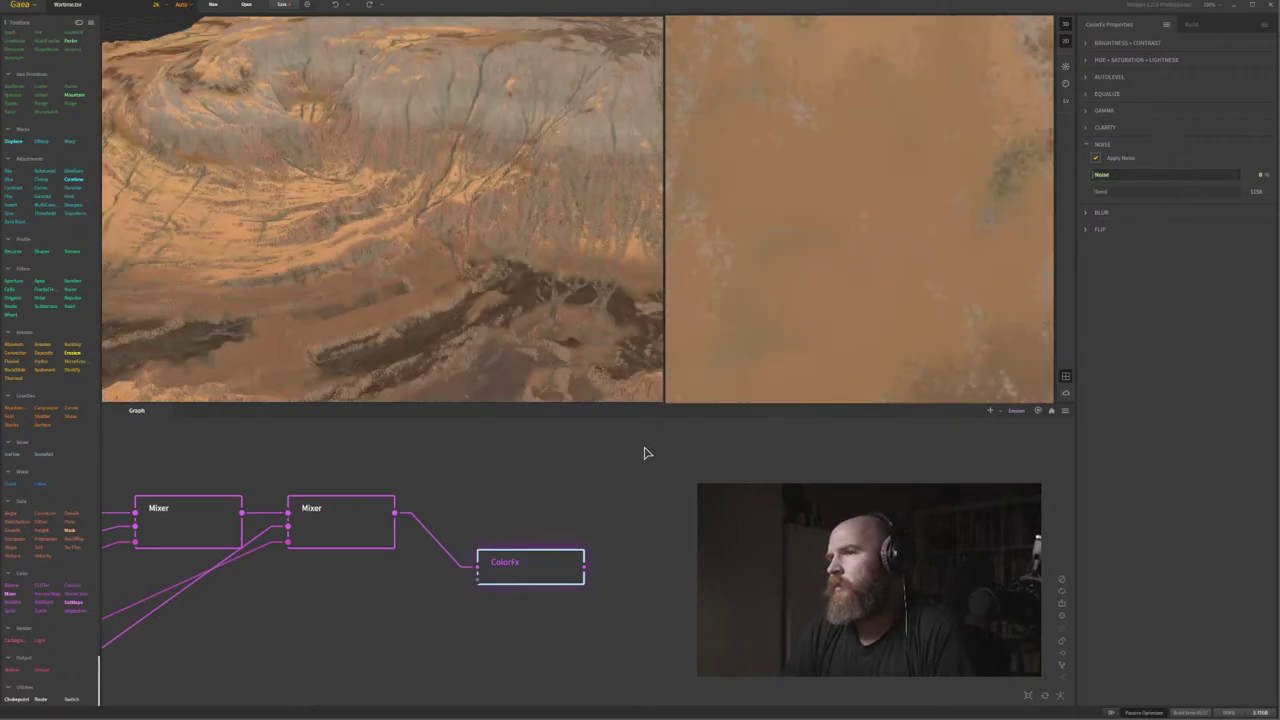
Compare the final Mixer's colour output with the ColorFx node's output by switching between the two nodes.
{"action": "left_click", "coordinate": [355, 516]}
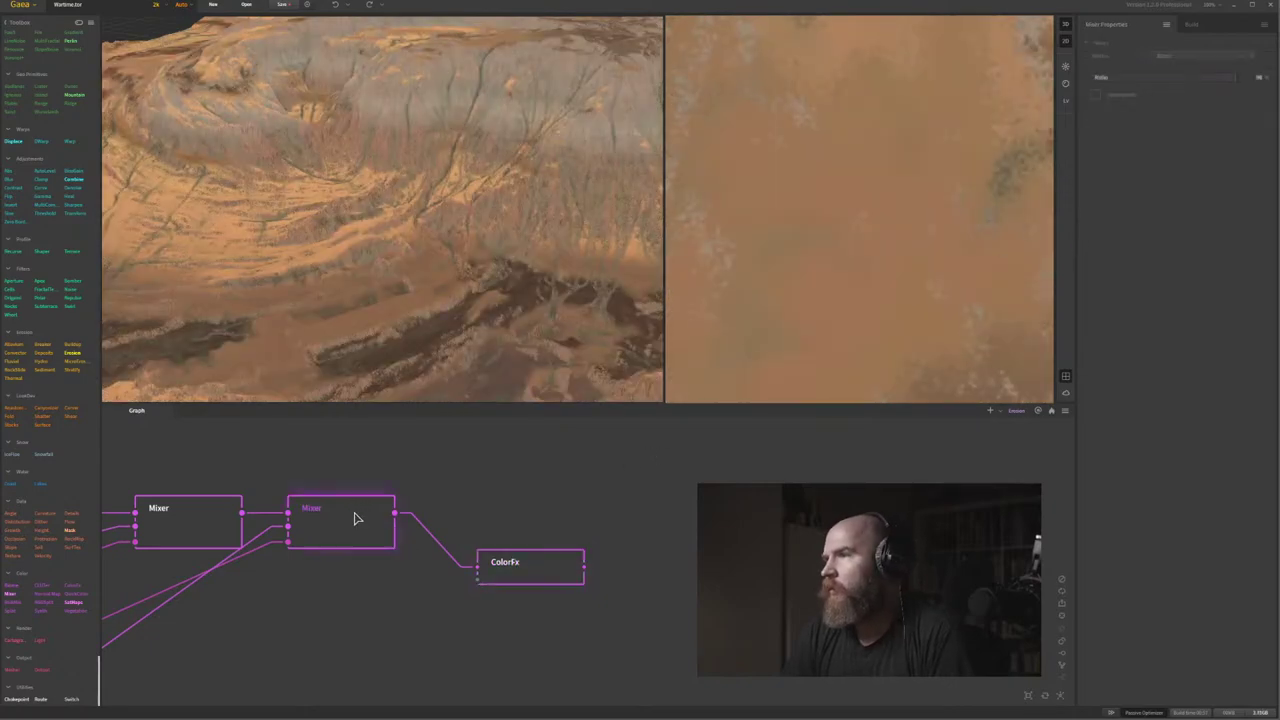
{"action": "left_click", "coordinate": [509, 567]}
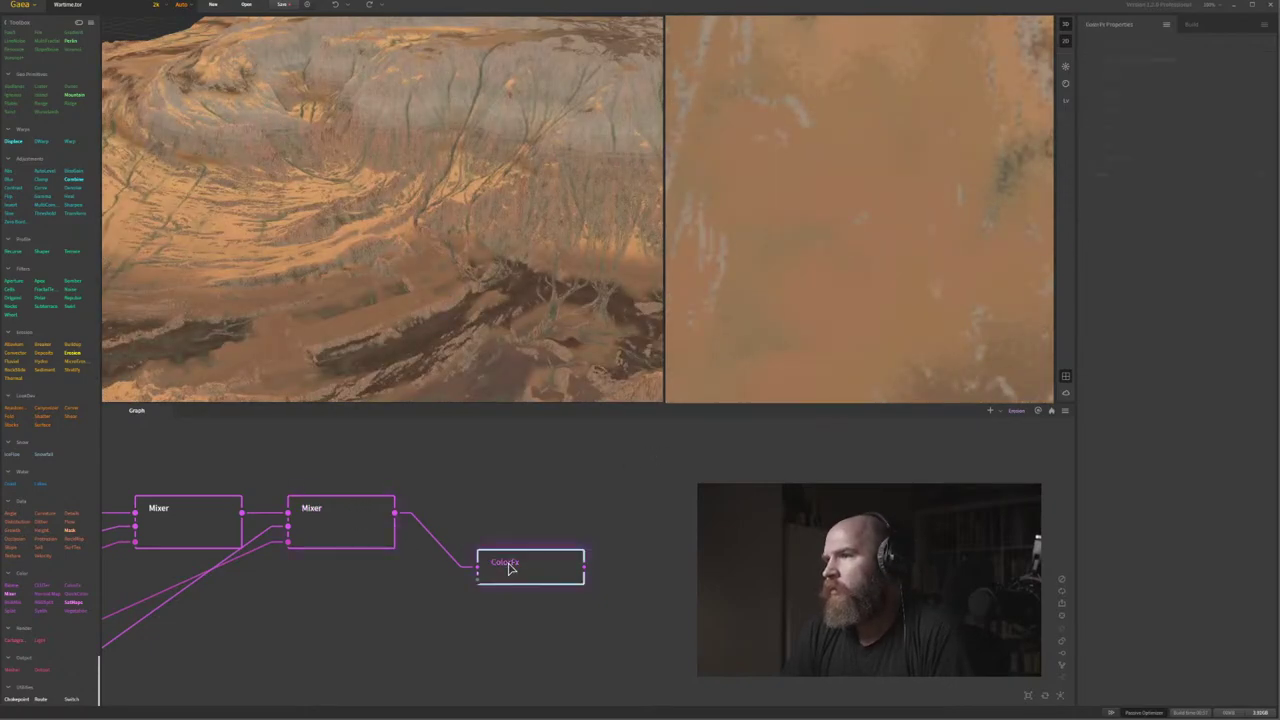
{"action": "left_click", "coordinate": [352, 520]}
{"action": "left_click", "coordinate": [528, 561]}
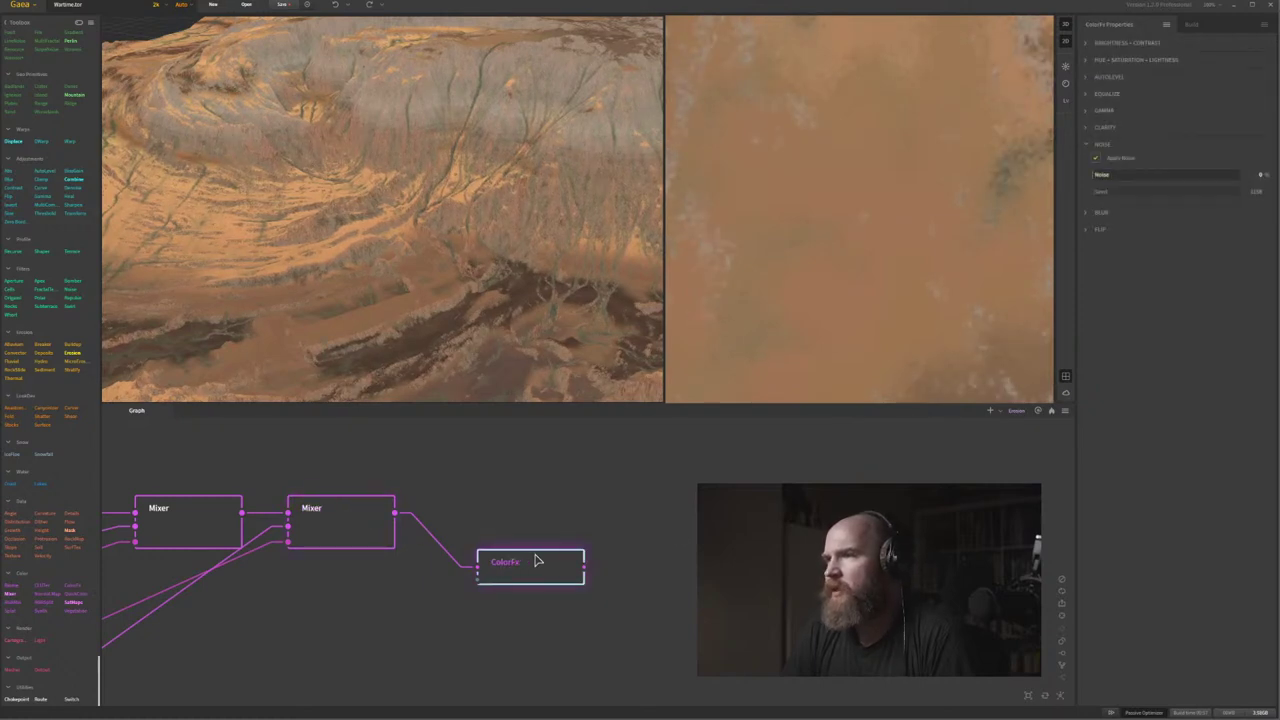
Raise the ColorFx noise to 1% and pin that node as the displayed colour texture.
{"action": "right_click", "coordinate": [1160, 177]}
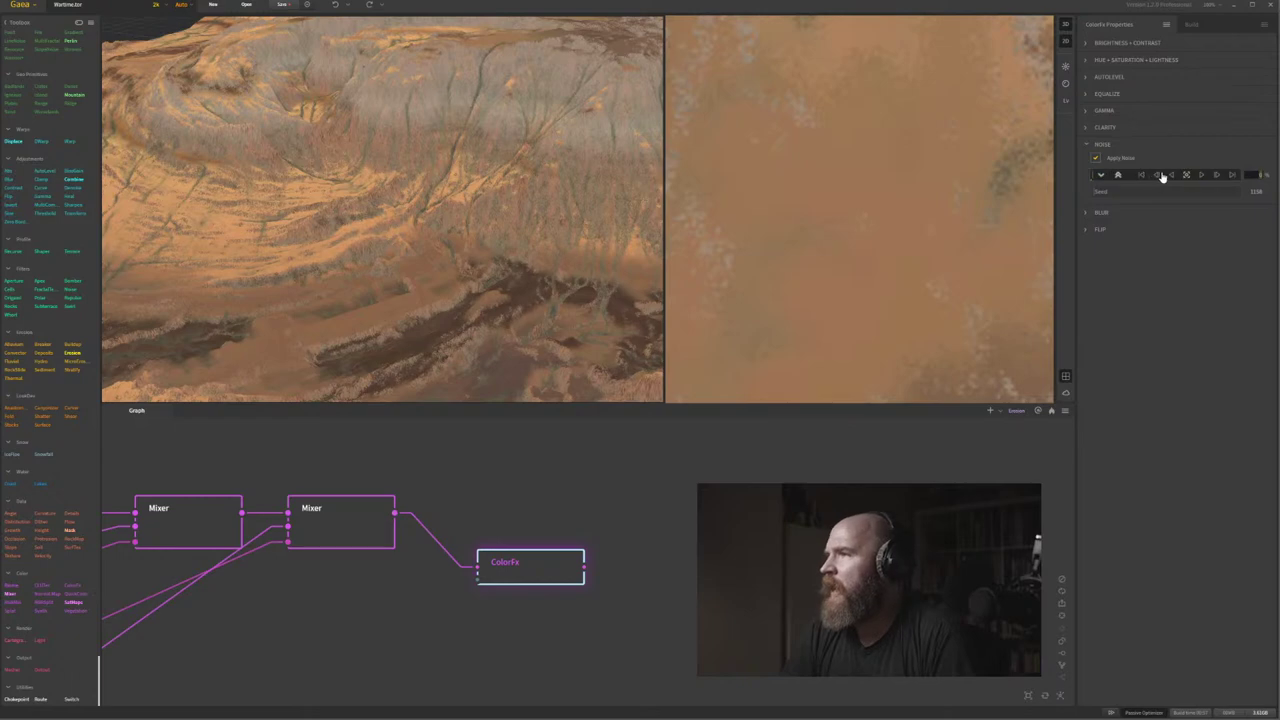
{"action": "left_click", "coordinate": [1204, 176]}
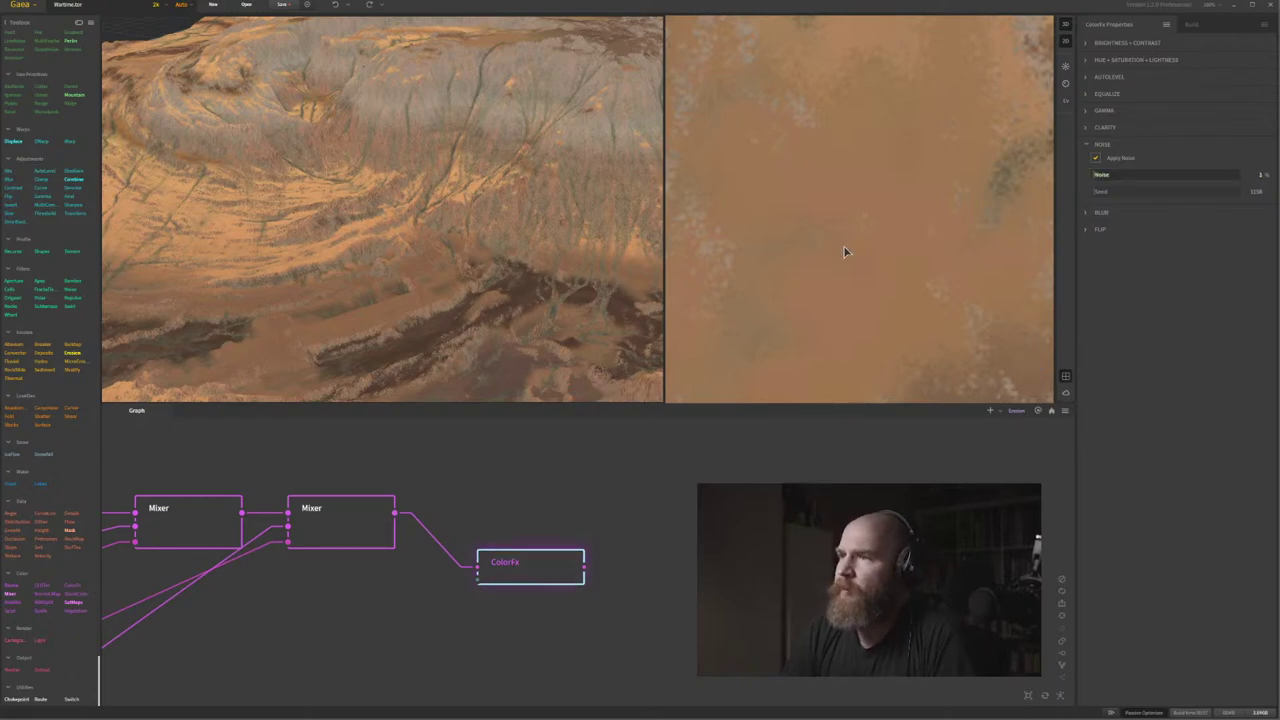
{"action": "middle_click_drag", "start_coordinate": [752, 458], "coordinate": [795, 454]}
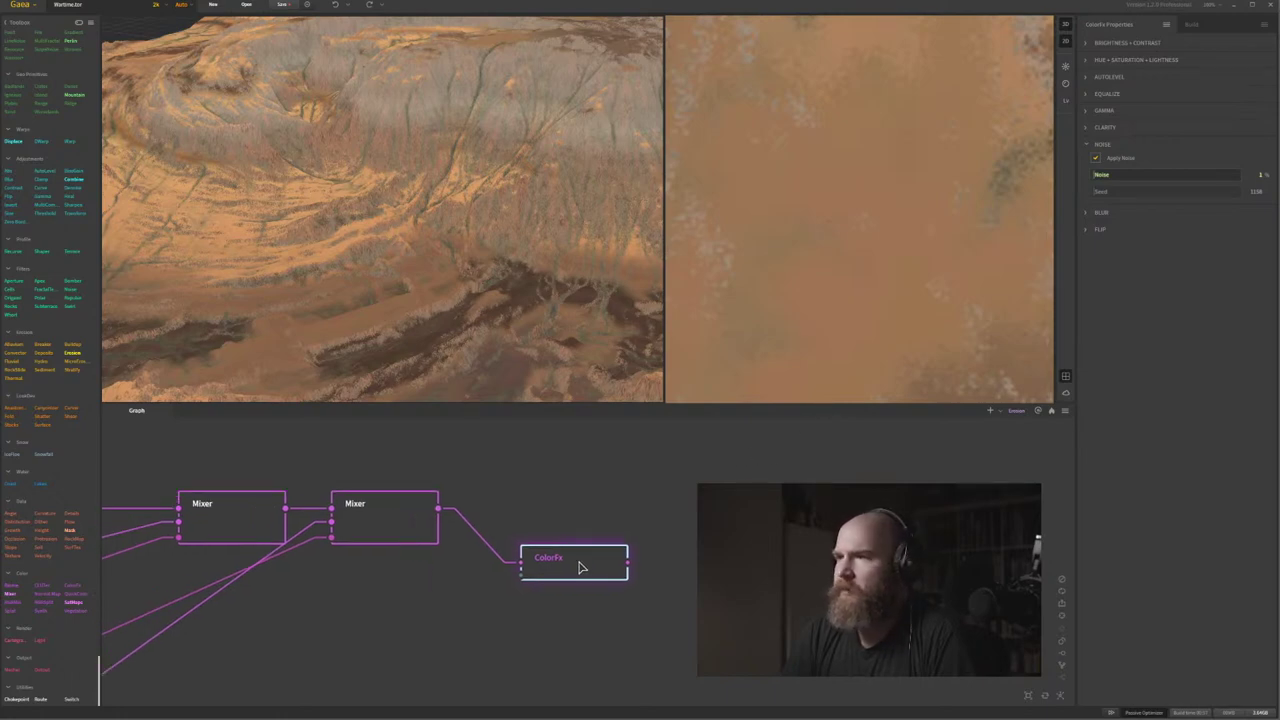
{"action": "key", "text": "F3"}
{"action": "middle_click_drag", "start_coordinate": [795, 500], "coordinate": [779, 534]}
{"action": "middle_click_drag", "start_coordinate": [804, 263], "coordinate": [862, 264]}
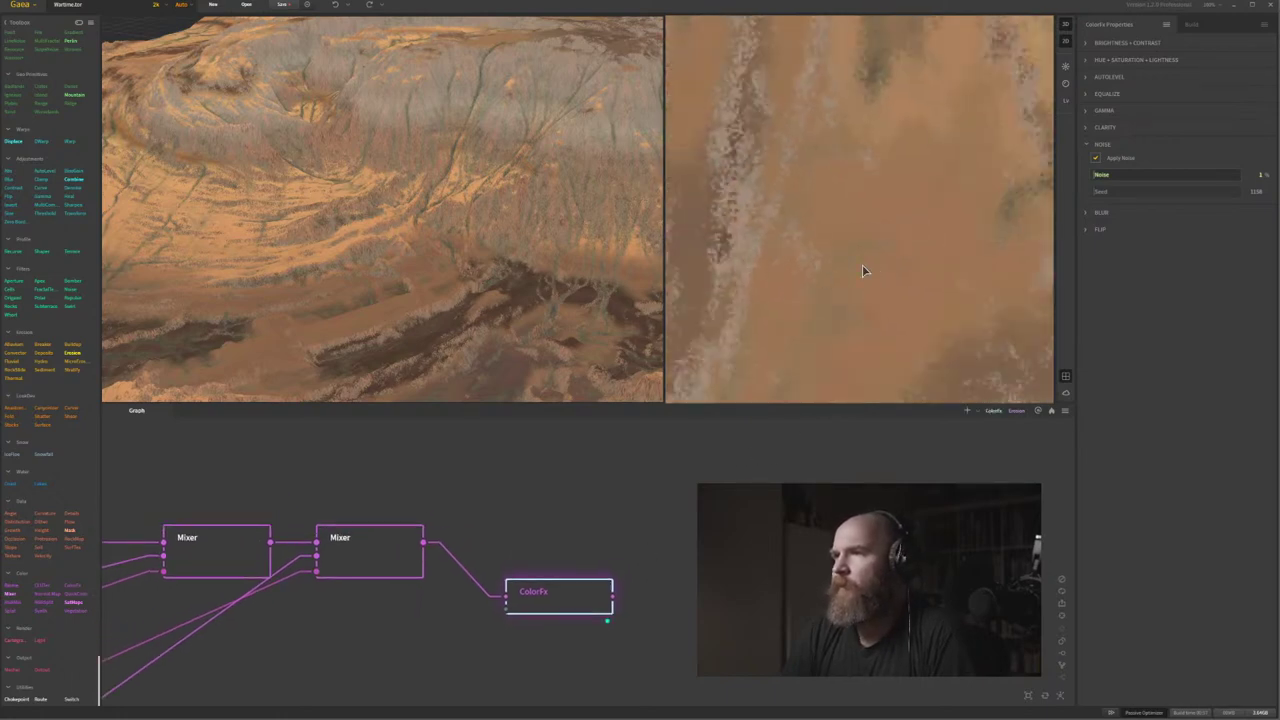
{"action": "middle_click_drag", "start_coordinate": [760, 264], "coordinate": [808, 286]}
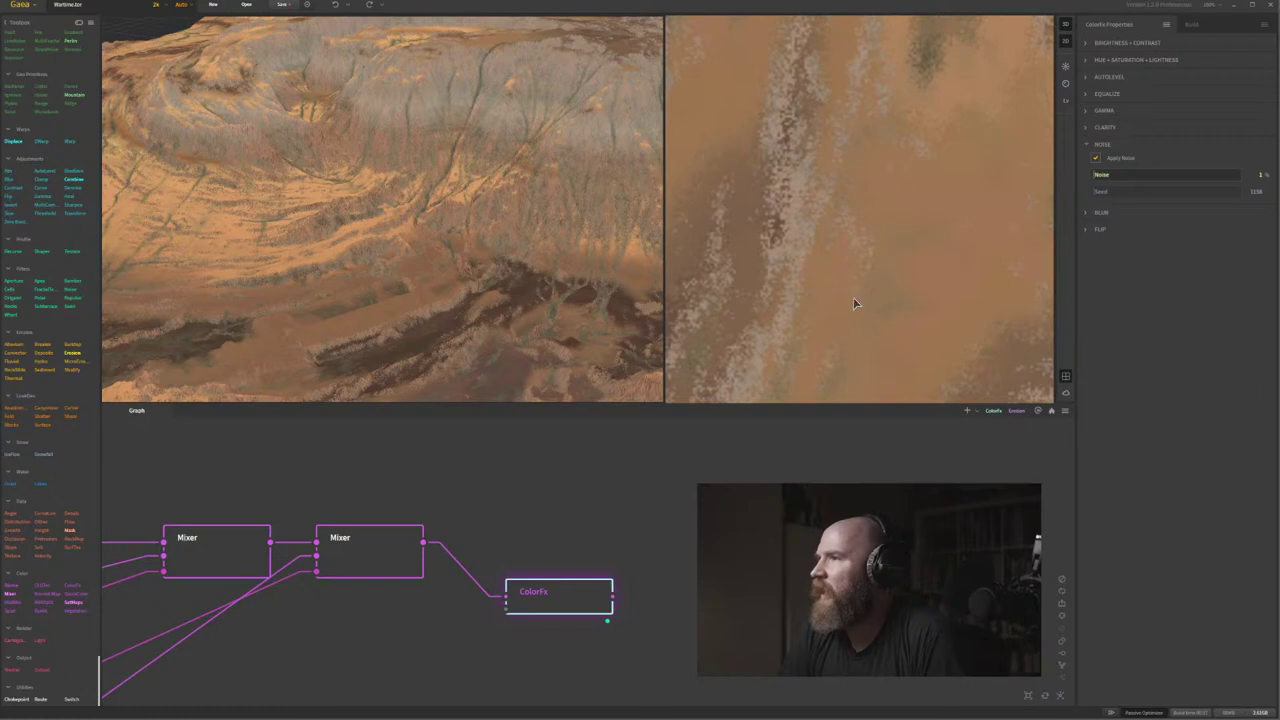
Compare the colour map with the ColorFx noise switched off and on, inspecting the vegetation streaks up close in 2D.
{"action": "left_click", "coordinate": [1098, 158]}
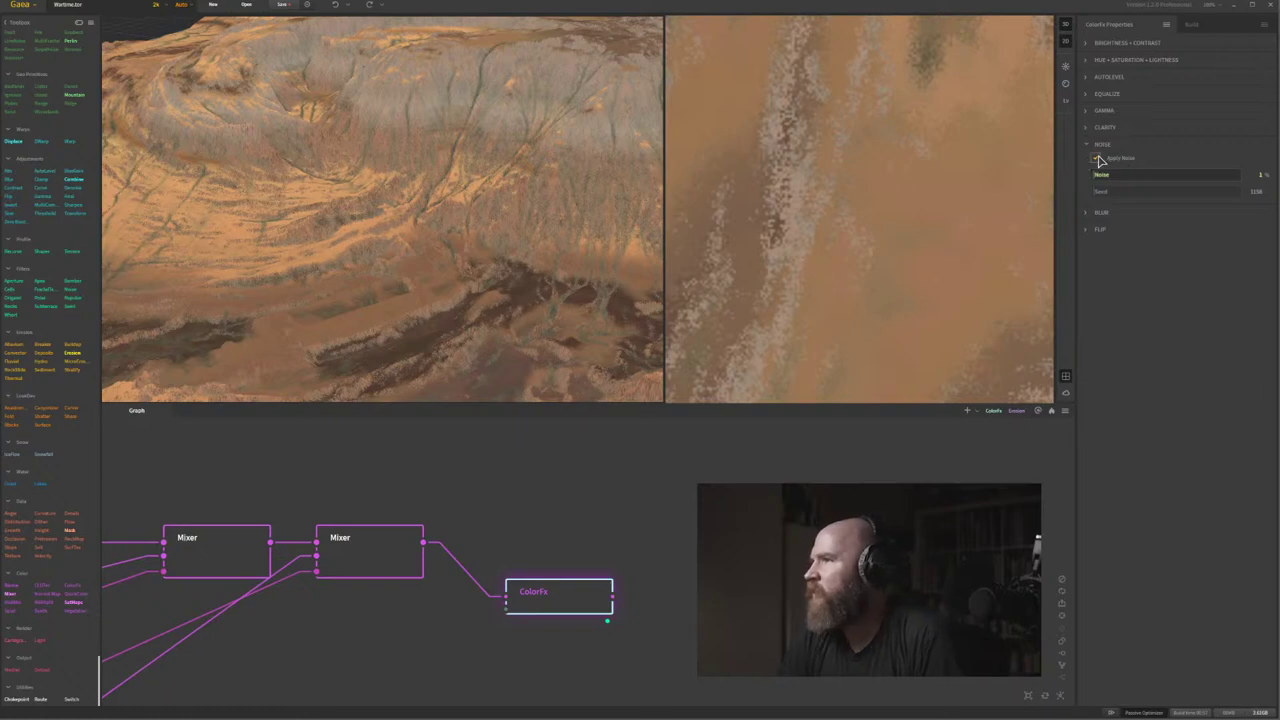
{"action": "left_click", "coordinate": [1098, 159]}
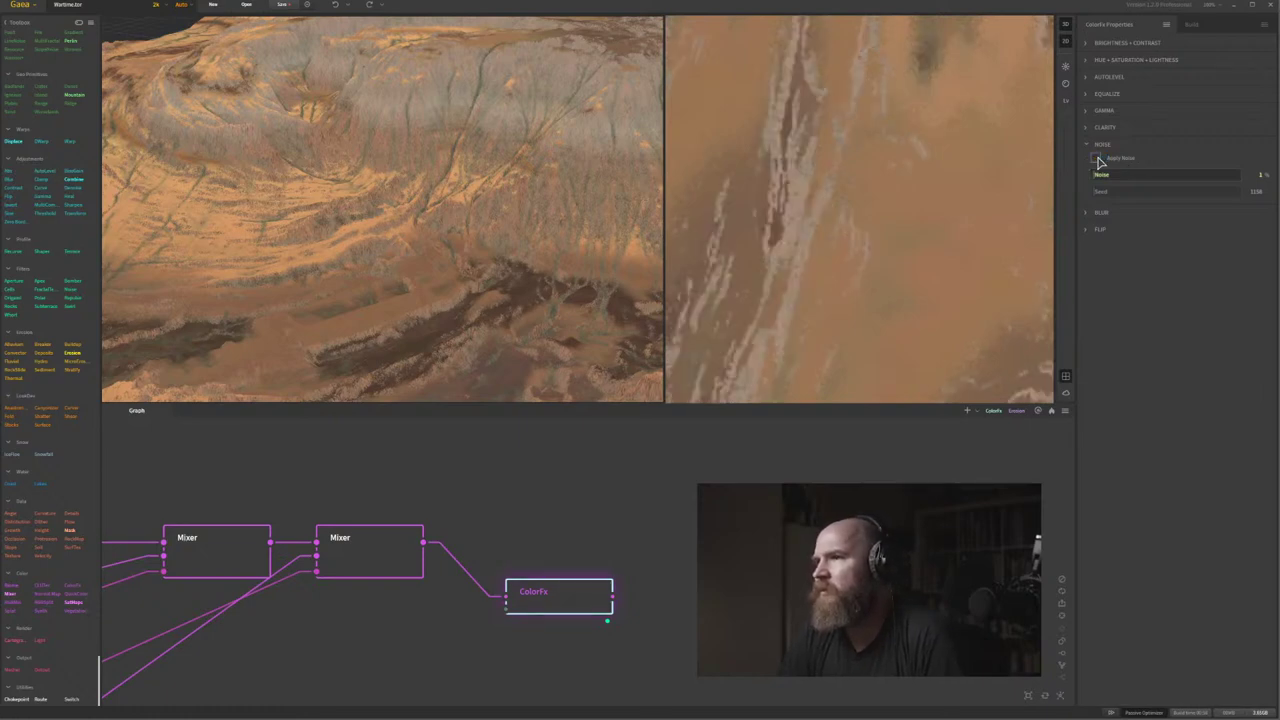
{"action": "left_click", "coordinate": [1098, 159]}
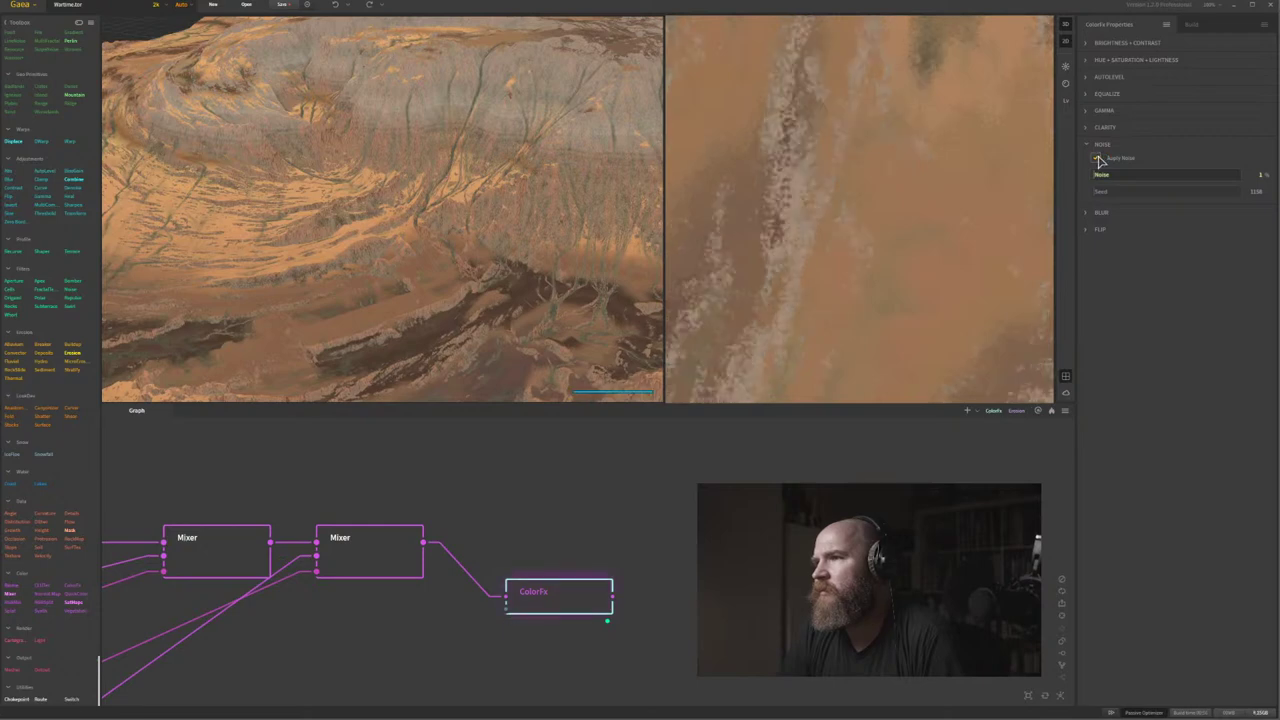
{"action": "left_click_drag", "start_coordinate": [786, 211], "coordinate": [809, 257]}
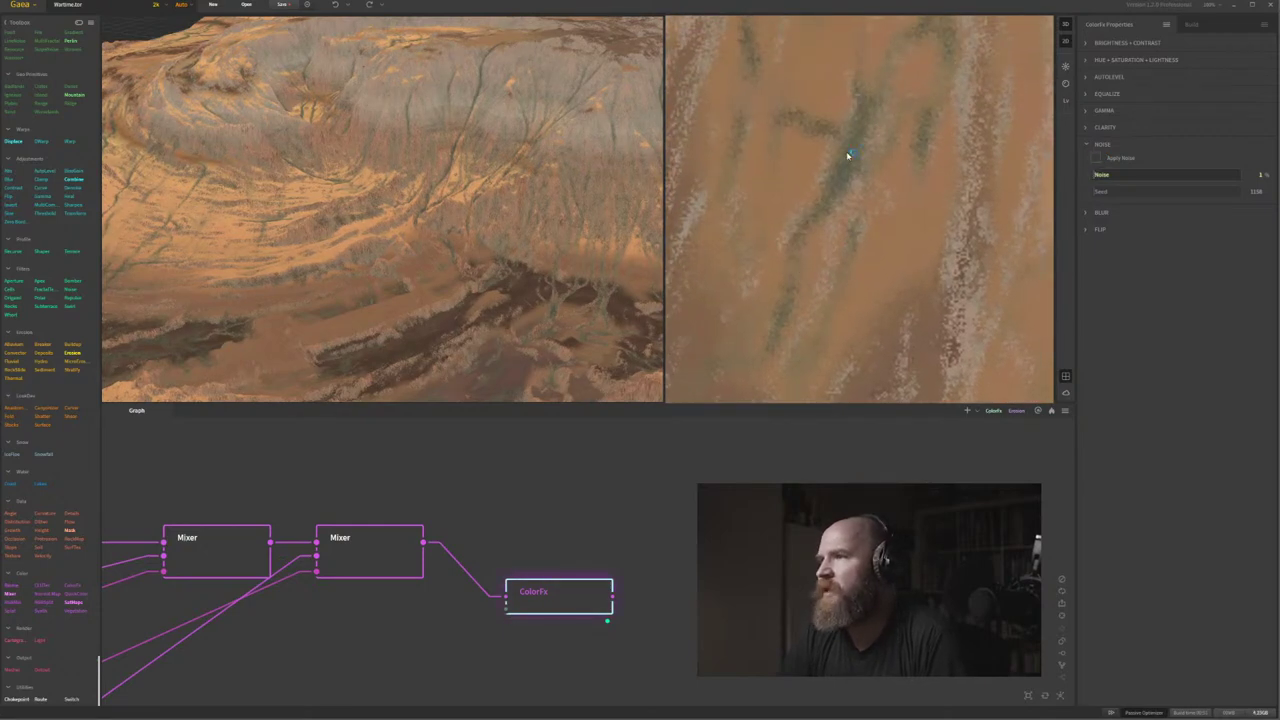
{"action": "left_click_drag", "start_coordinate": [857, 149], "coordinate": [854, 215]}
{"action": "scroll", "coordinate": [854, 214], "scroll_direction": "down", "scroll_amount": 2}
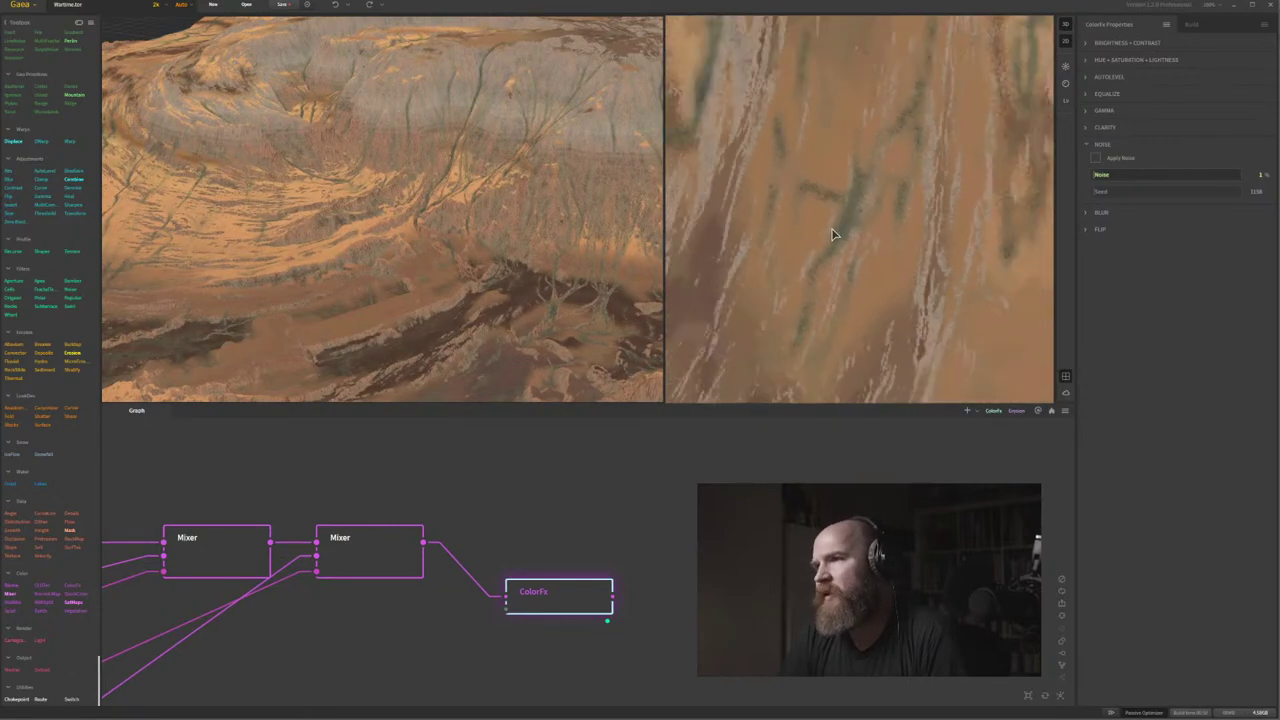
{"action": "scroll", "coordinate": [832, 234], "scroll_direction": "up", "scroll_amount": 2}
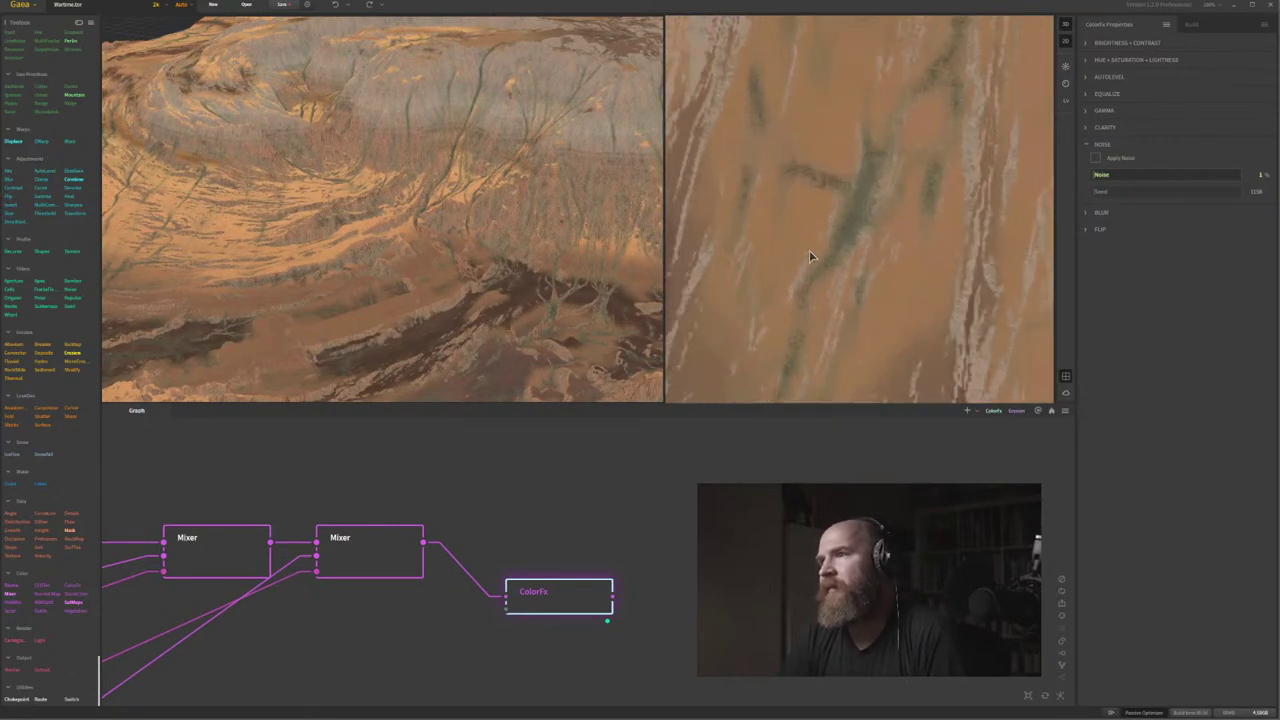
{"action": "left_click", "coordinate": [1095, 158]}
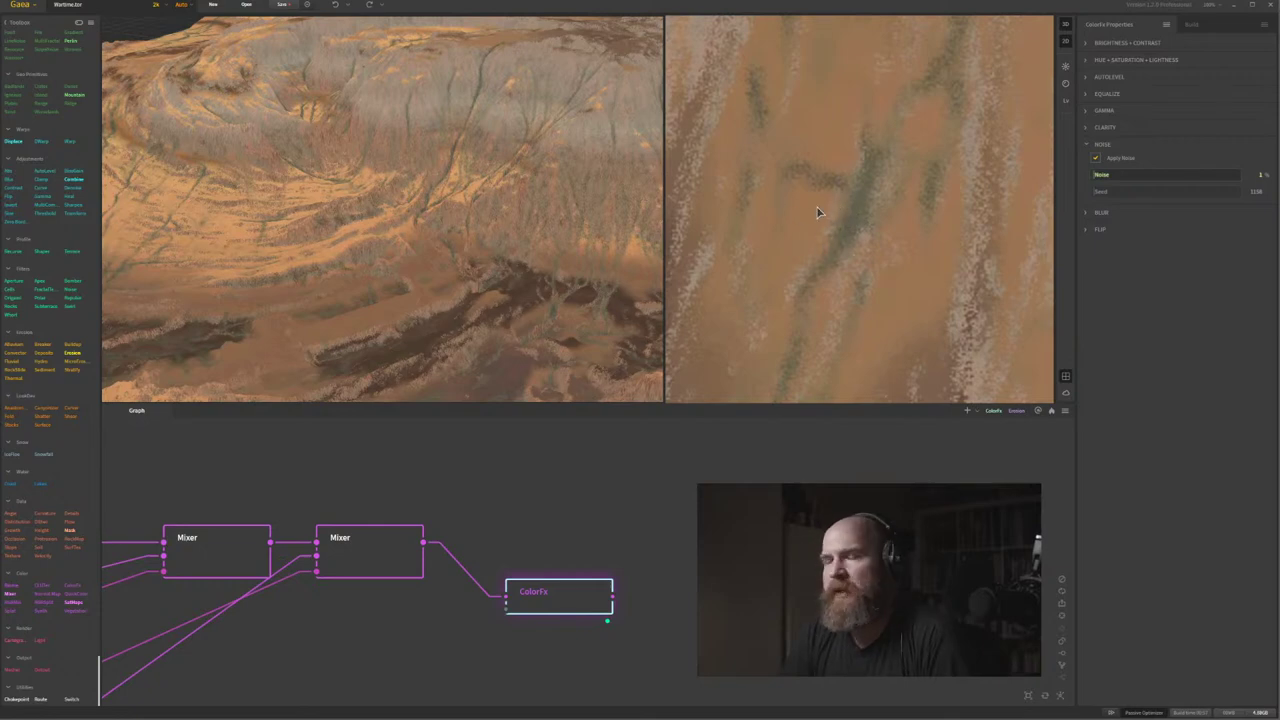
Set the ColorFx noise to 0% and check the colour map with noise switched off and on.
{"action": "right_click", "coordinate": [1188, 176]}
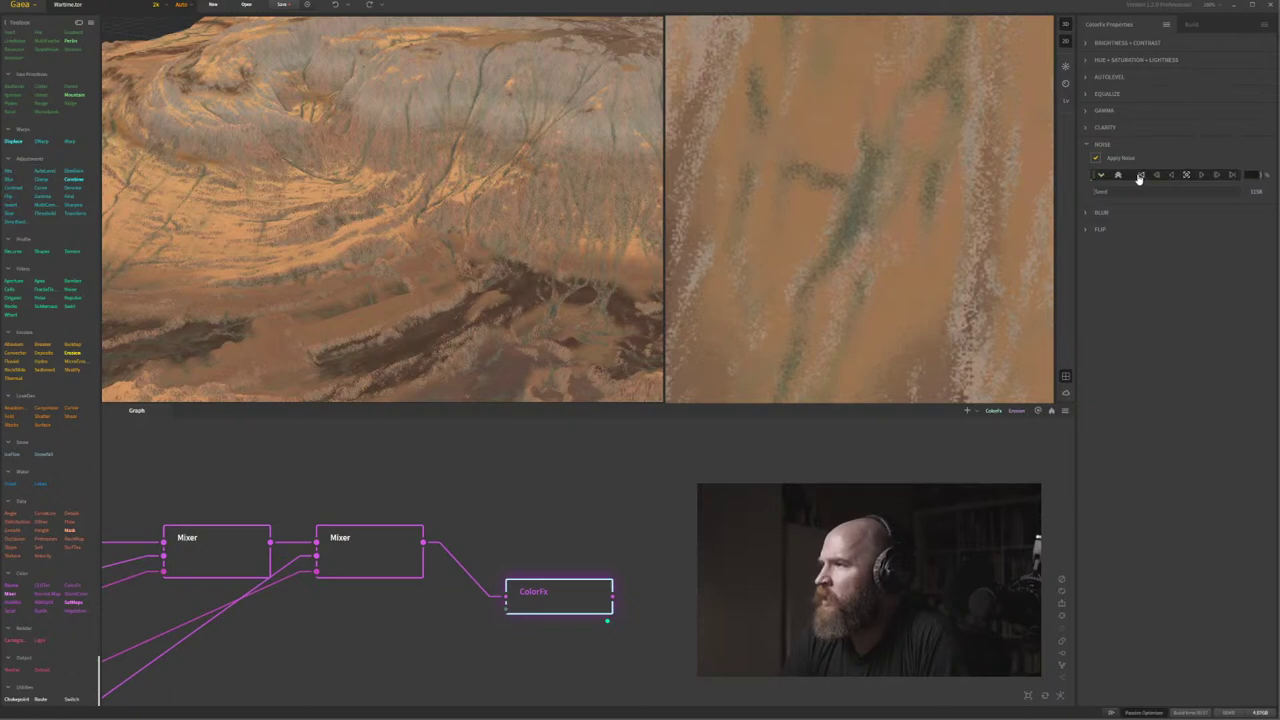
{"action": "left_click", "coordinate": [1140, 176]}
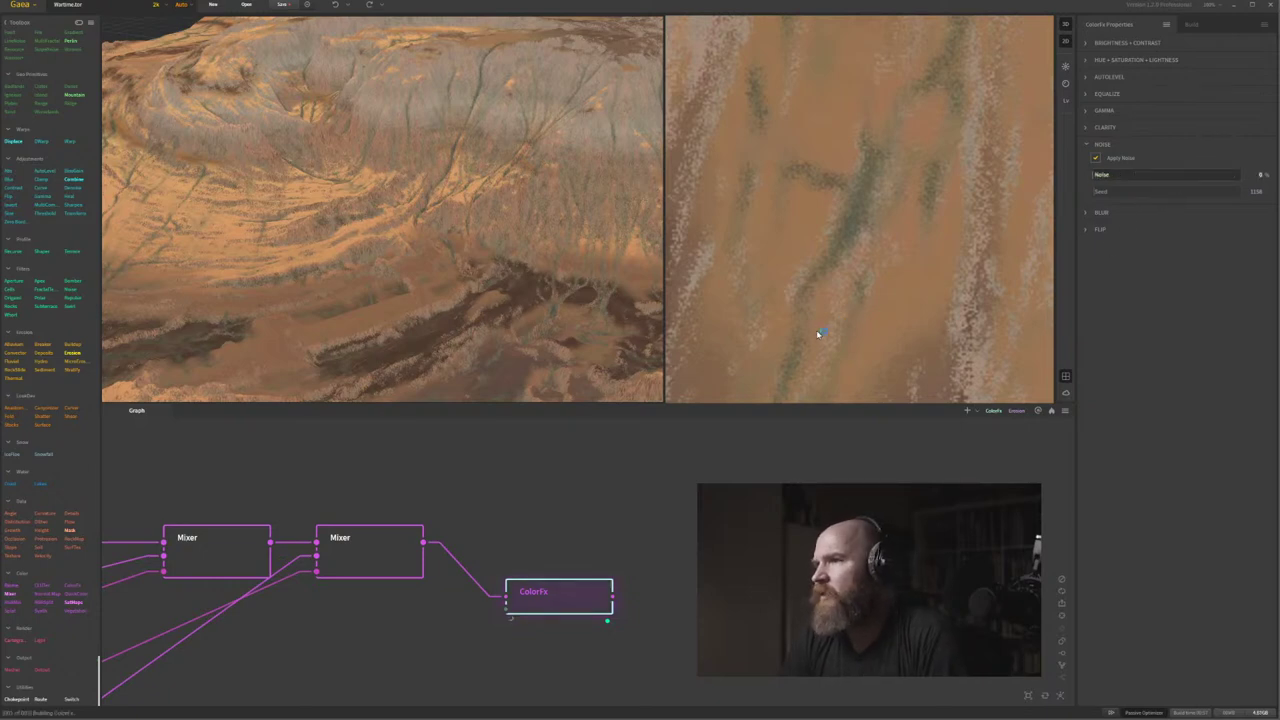
{"action": "left_click", "coordinate": [1095, 160]}
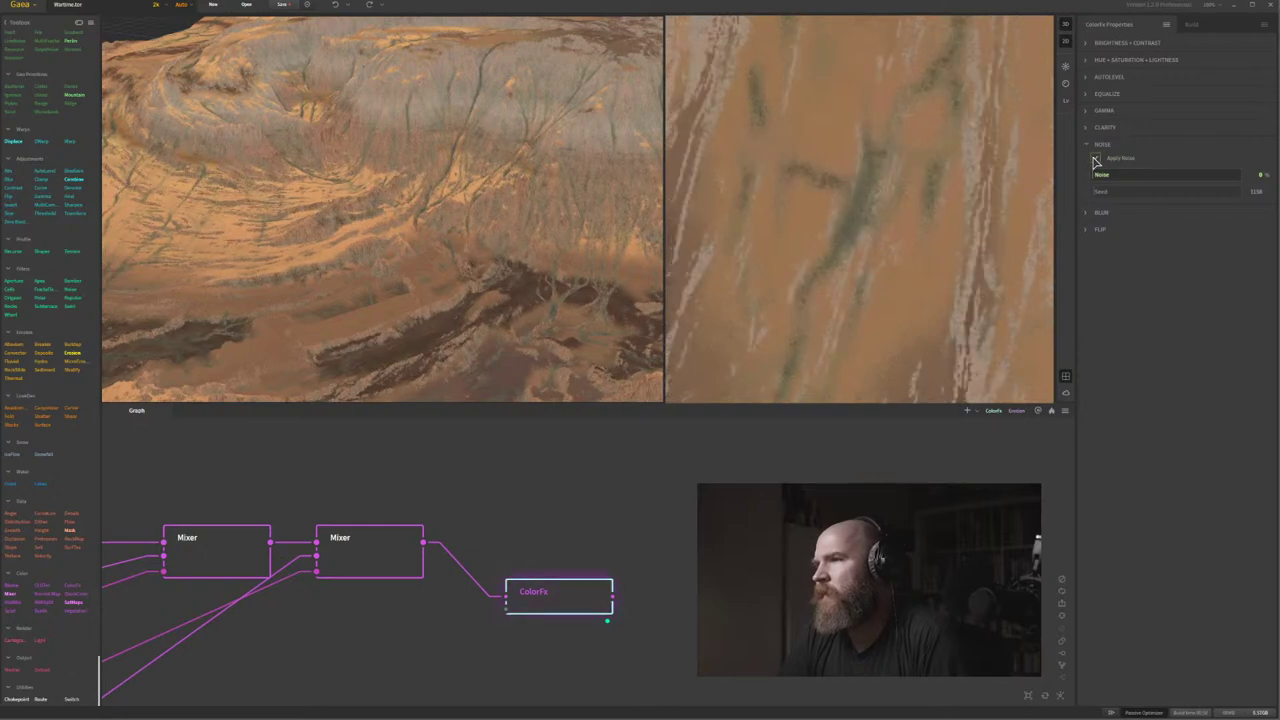
{"action": "left_click", "coordinate": [1096, 159]}
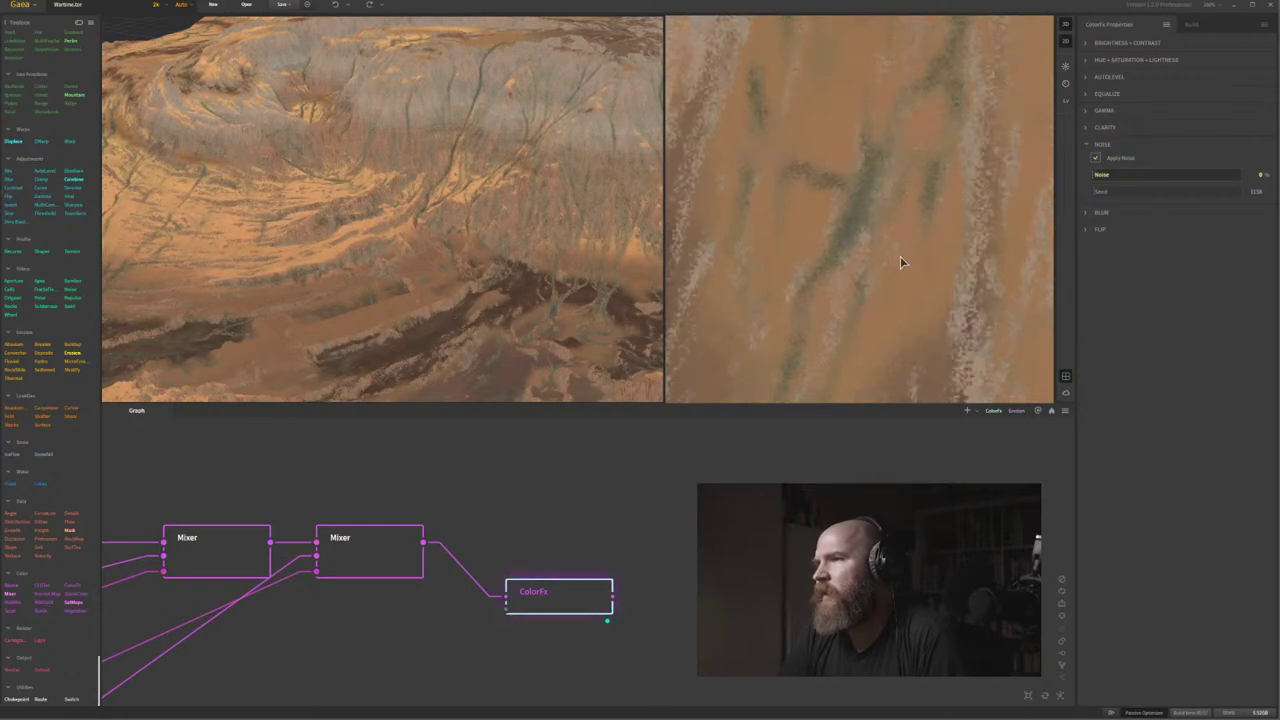
Move ColorFx lower, blend it with the final Mixer through a new Mixer node aligned to the row, and pin that node.
{"action": "left_click_drag", "start_coordinate": [646, 474], "coordinate": [687, 431]}
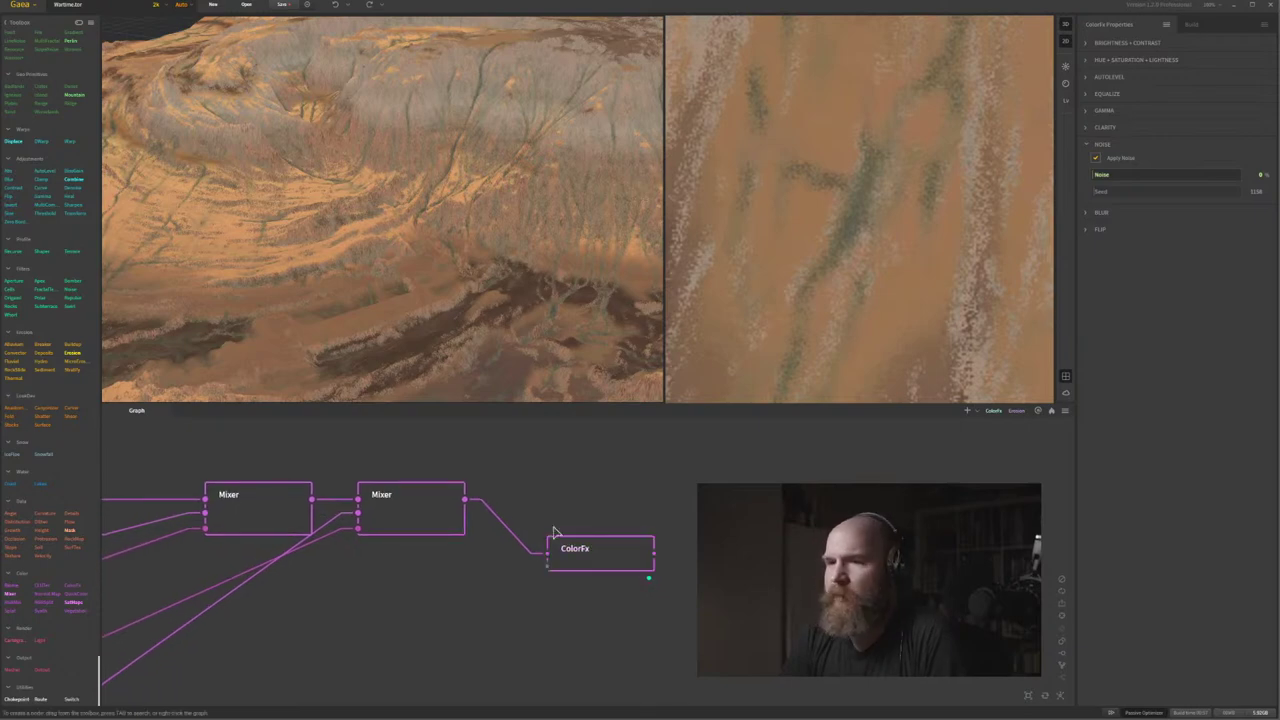
{"action": "left_click_drag", "start_coordinate": [628, 555], "coordinate": [622, 616]}
{"action": "left_click_drag", "start_coordinate": [740, 445], "coordinate": [394, 636]}
{"action": "key", "text": "m"}
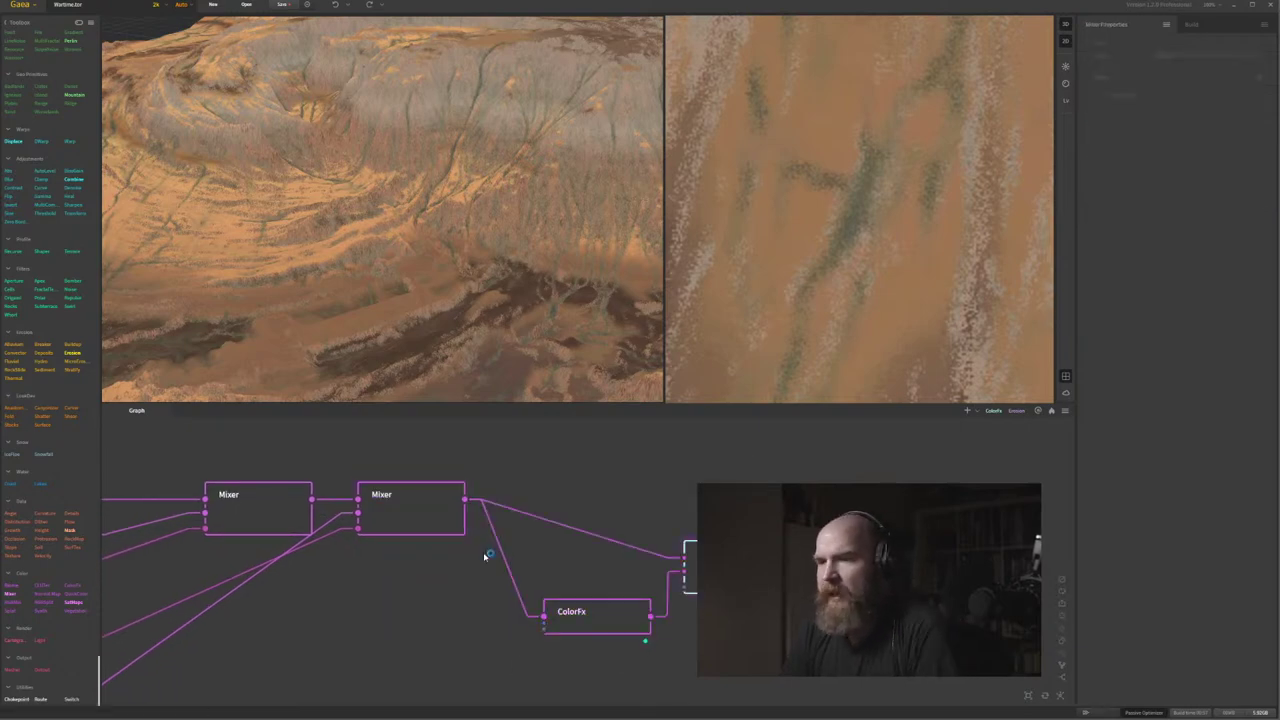
{"action": "left_click_drag", "start_coordinate": [737, 571], "coordinate": [736, 512]}
{"action": "key", "text": "f"}
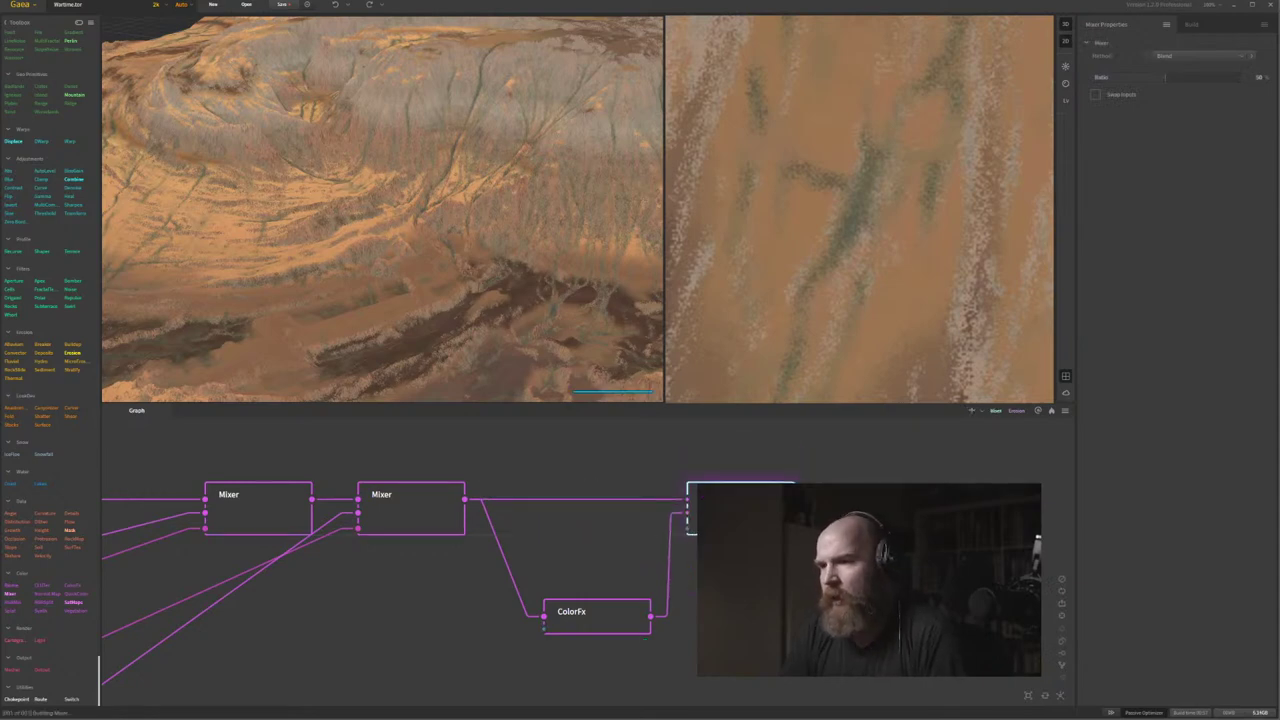
Try ratios of 12% and 92% on the new Mixer, then set its ratio to 0%.
{"action": "middle_click_drag", "start_coordinate": [760, 580], "coordinate": [708, 583]}
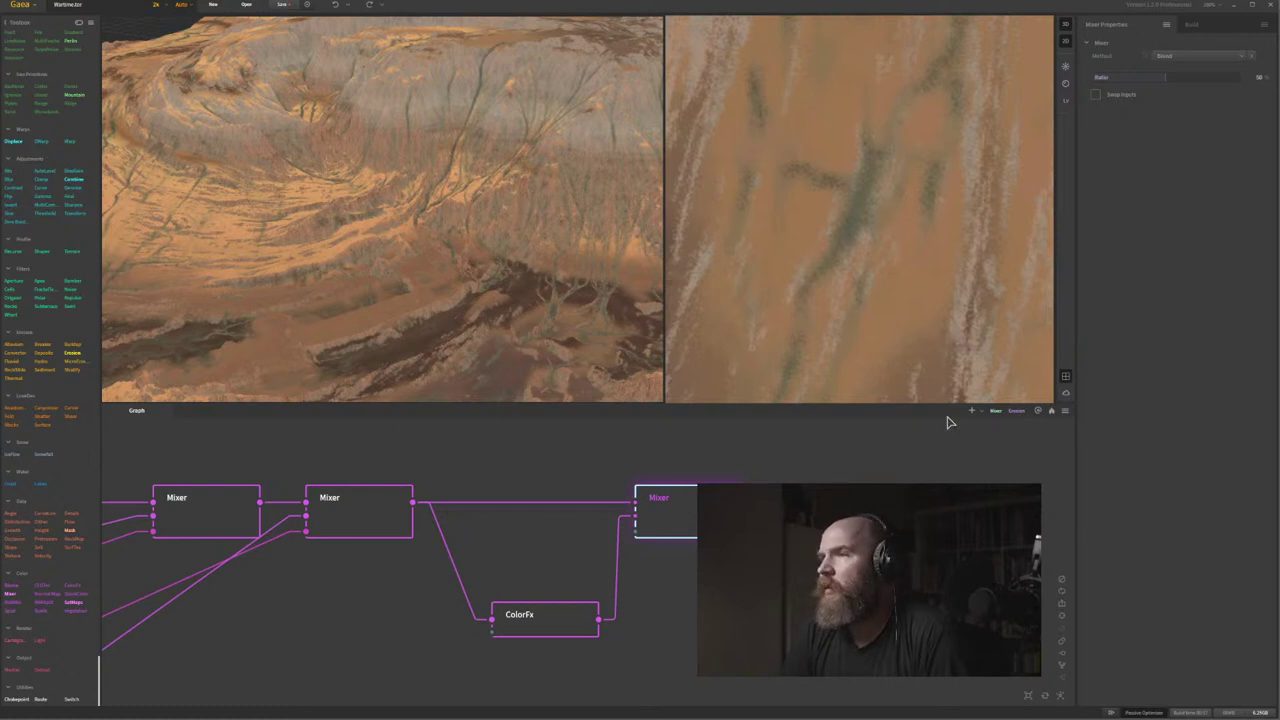
{"action": "left_click", "coordinate": [1109, 77]}
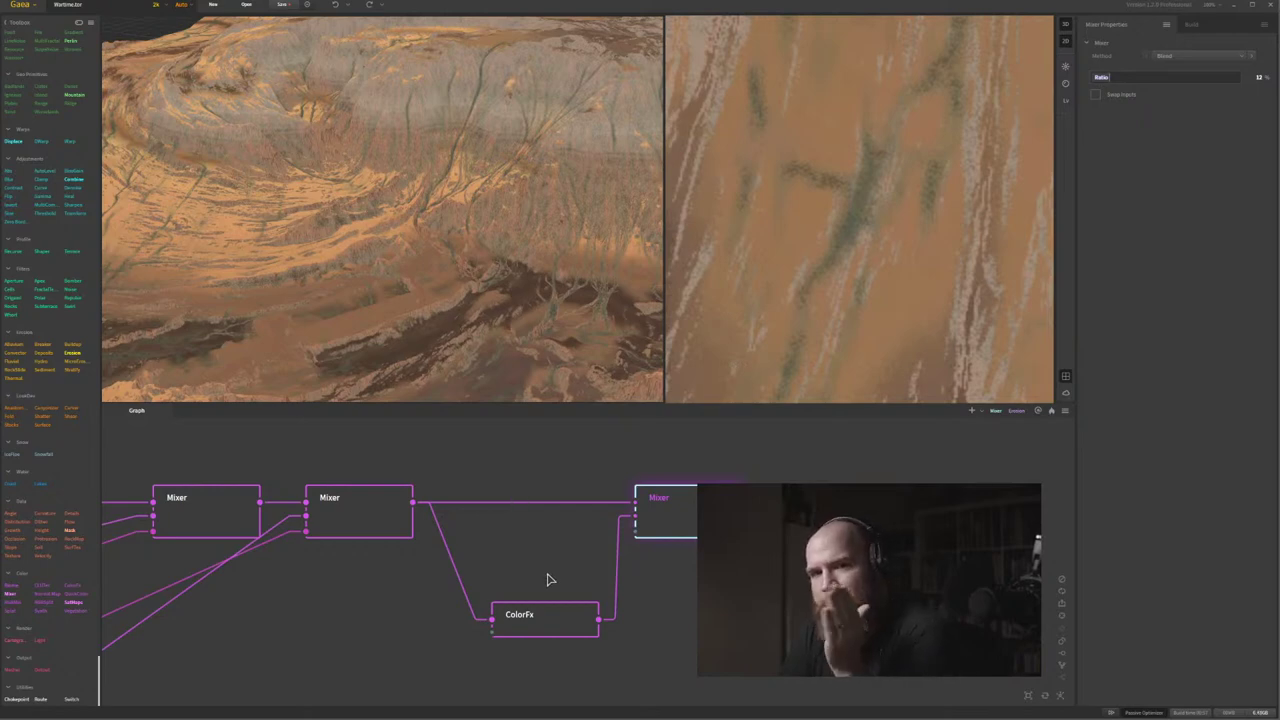
{"action": "left_click", "coordinate": [1228, 77]}
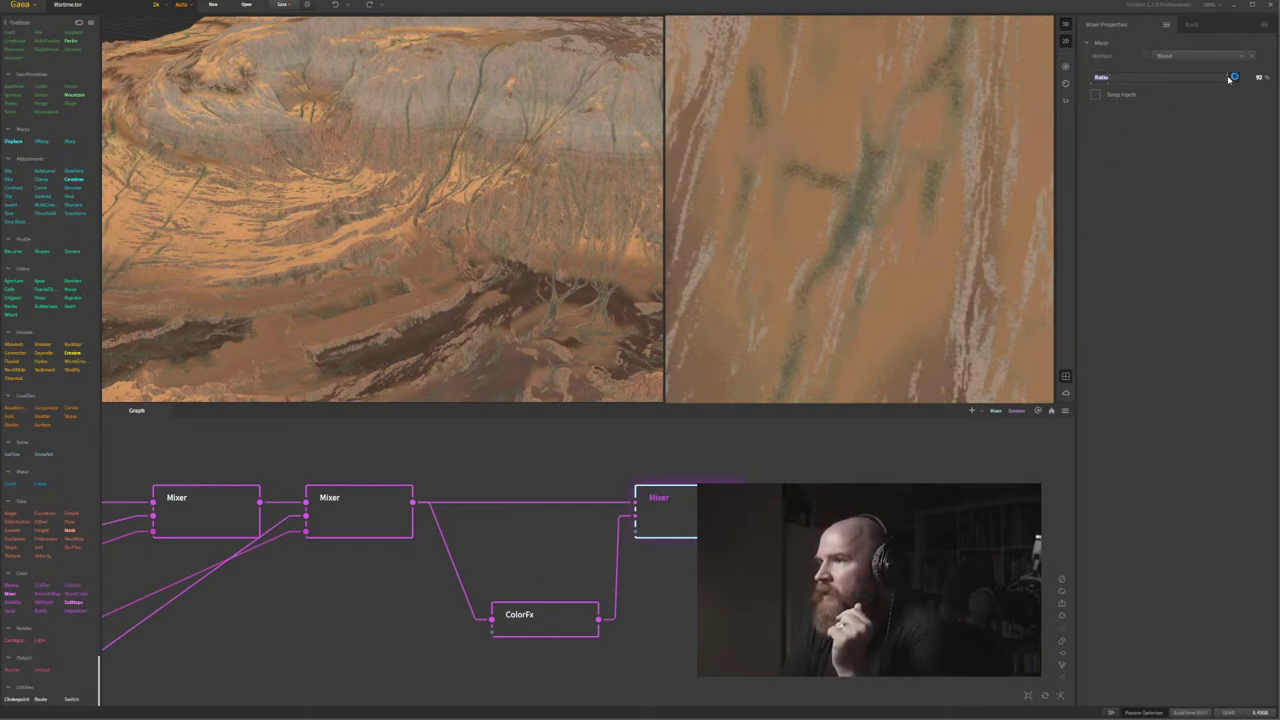
{"action": "left_click", "coordinate": [1090, 78]}
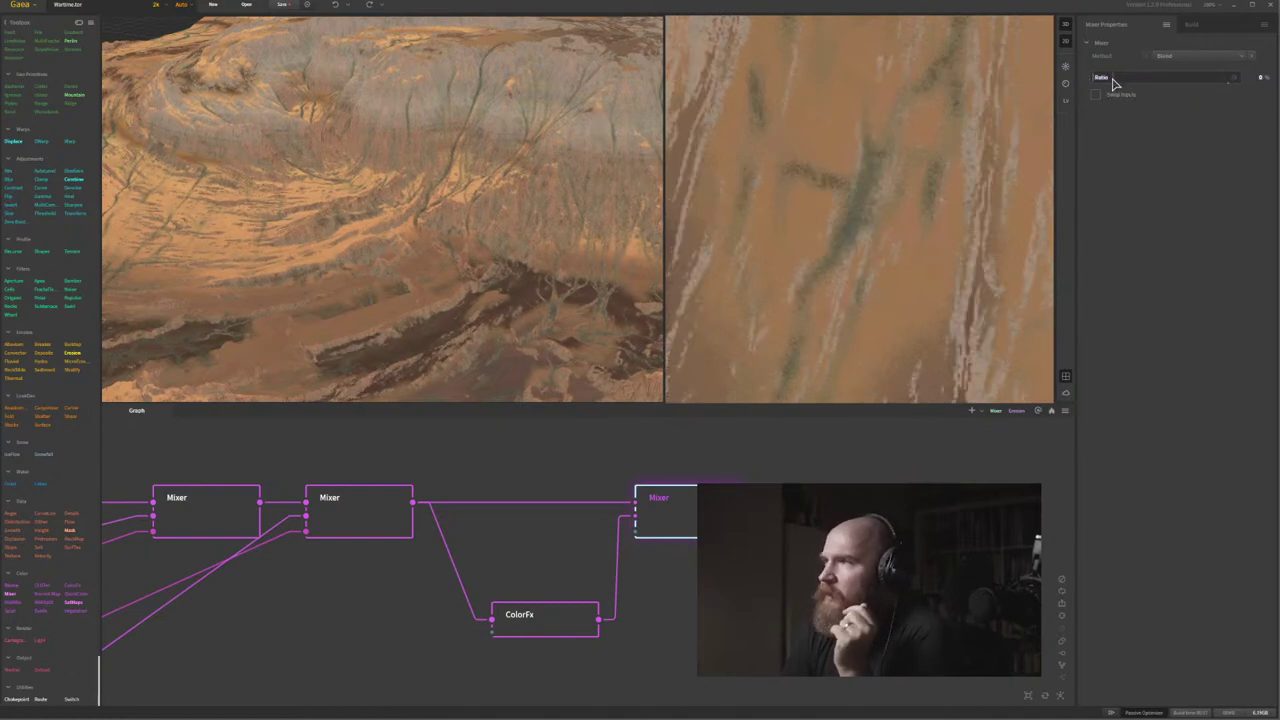
Set the ratio of the final Mixer blending in ColorFx to about 36%.
{"action": "left_click", "coordinate": [1109, 77]}
{"action": "left_click_drag", "start_coordinate": [1118, 79], "coordinate": [1147, 76]}
{"action": "left_click_drag", "start_coordinate": [820, 540], "coordinate": [771, 563]}
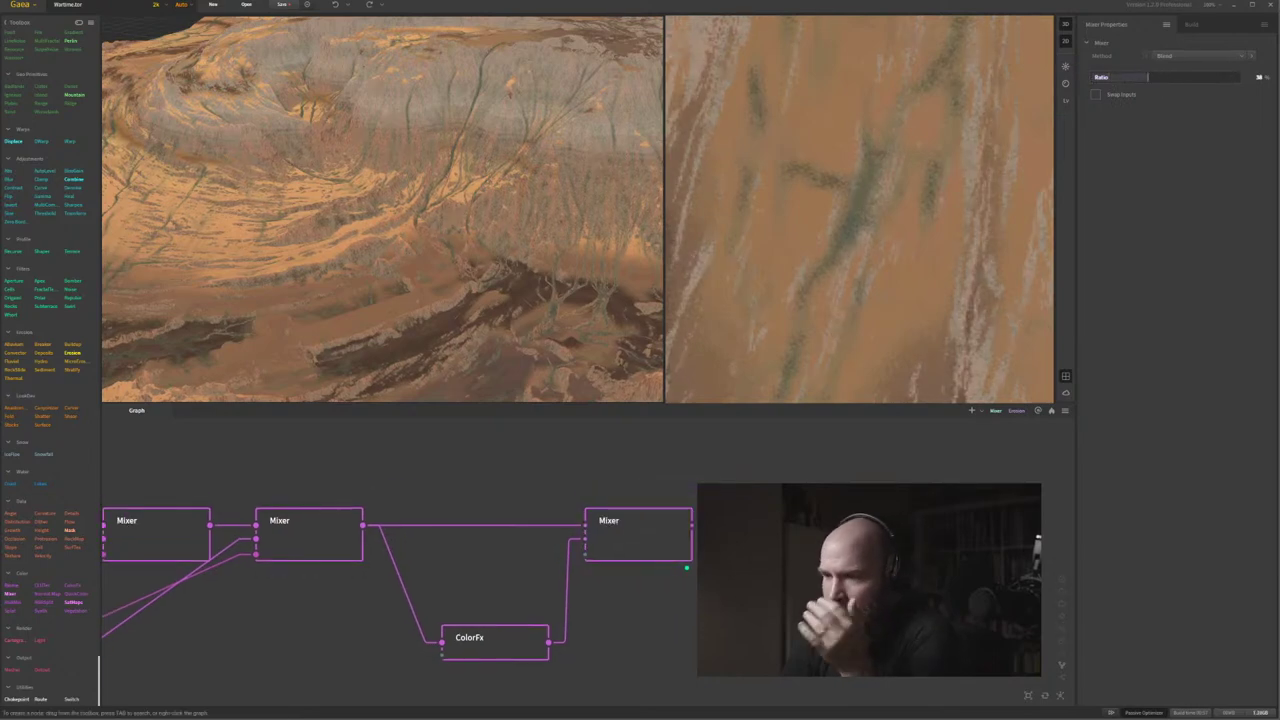
Switch the viewports to shaded display and inspect the coloured terrain in 3D from another angle.
{"action": "left_click", "coordinate": [652, 540]}
{"action": "left_click", "coordinate": [508, 650]}
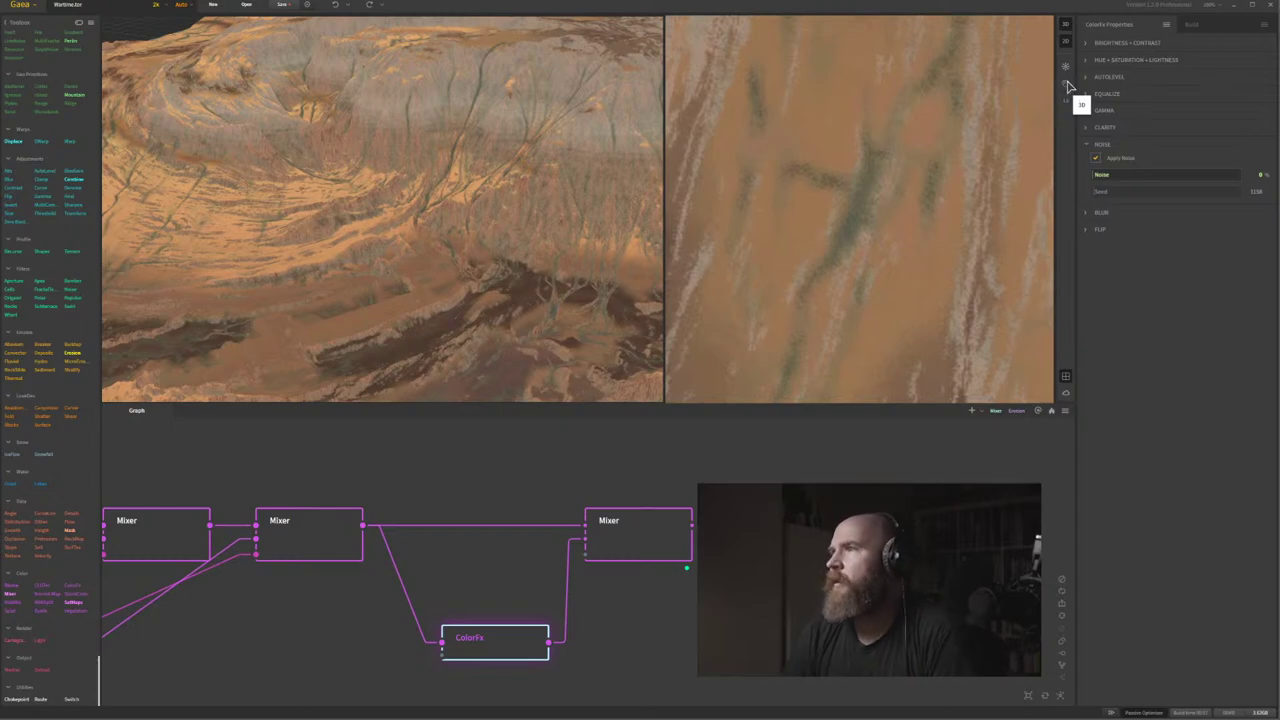
{"action": "left_click", "coordinate": [1064, 84]}
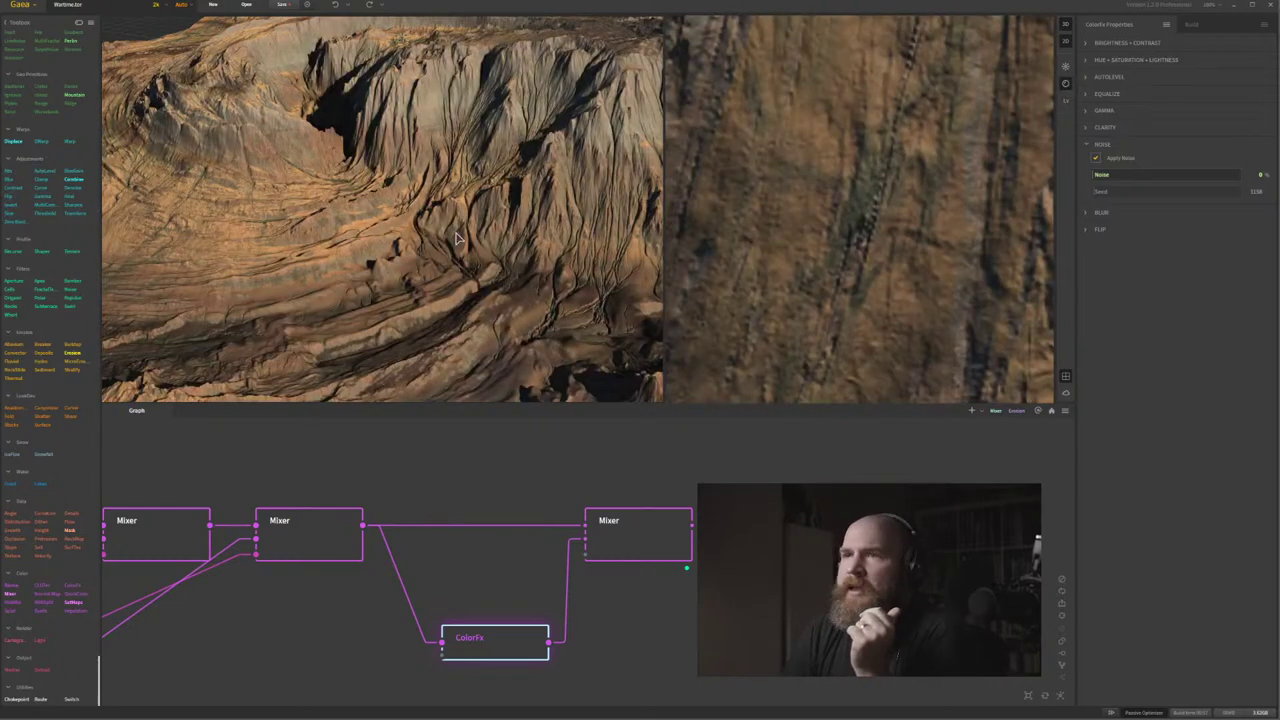
{"action": "left_click_drag", "start_coordinate": [462, 238], "coordinate": [383, 203]}
Mark the final Mixer node for export.
{"action": "left_click_drag", "start_coordinate": [695, 507], "coordinate": [648, 515]}
{"action": "left_click", "coordinate": [586, 537]}
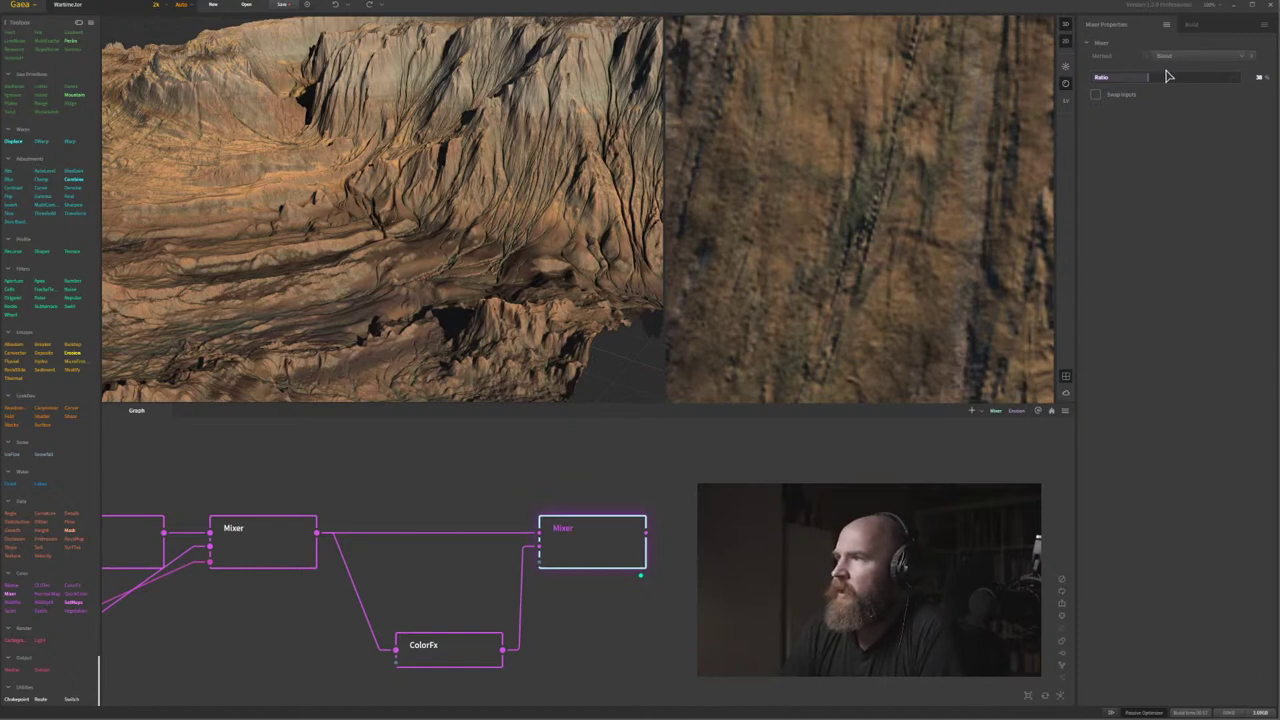
{"action": "left_click_drag", "start_coordinate": [656, 479], "coordinate": [642, 500]}
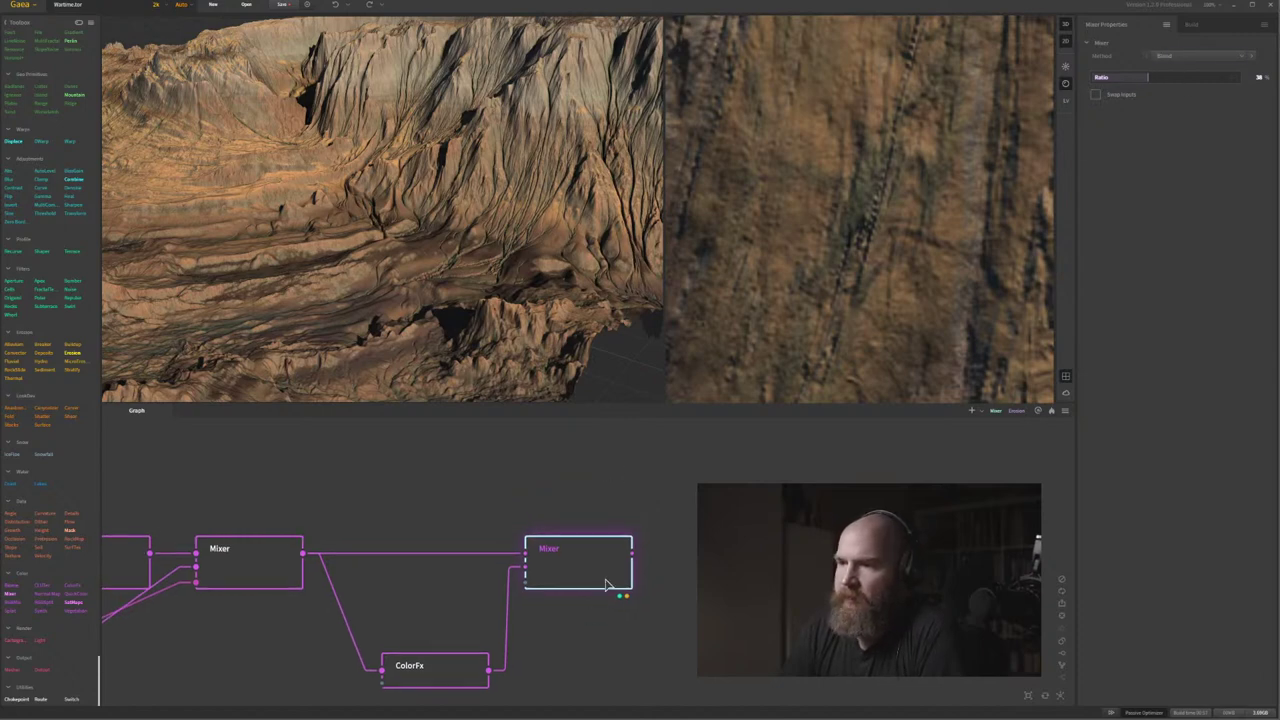
{"action": "right_click", "coordinate": [604, 577]}
{"action": "left_click", "coordinate": [643, 436]}
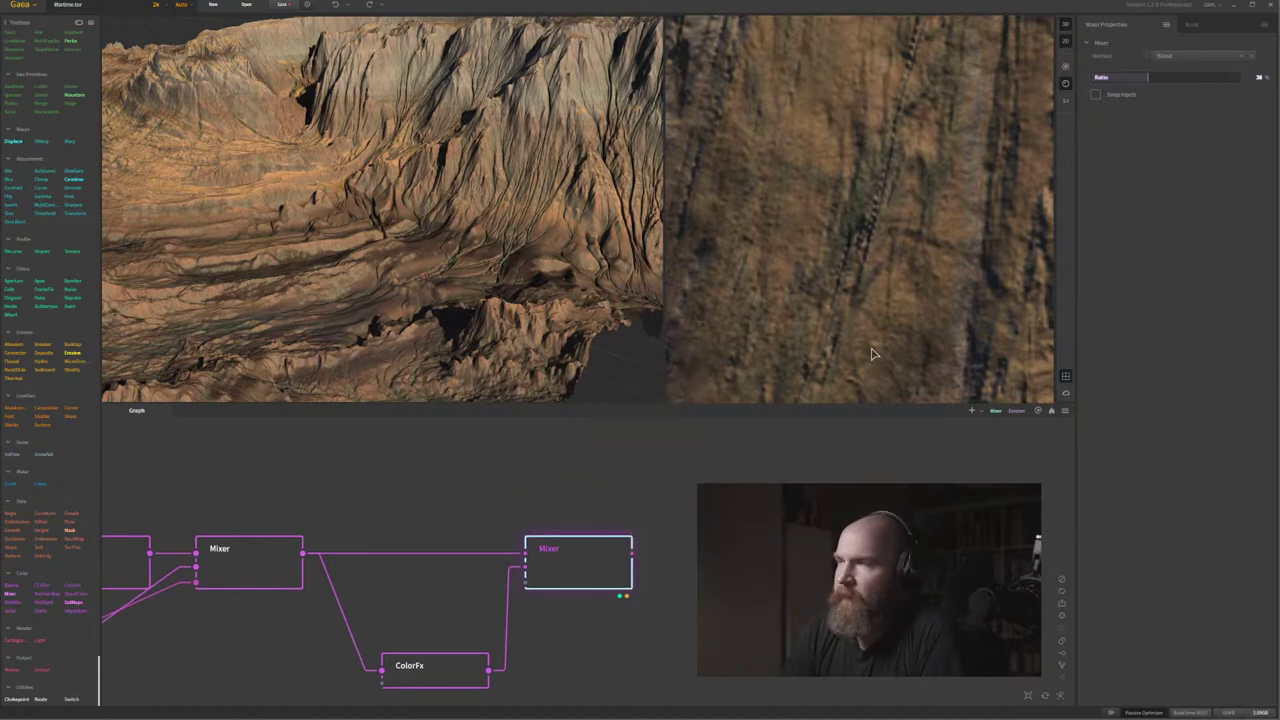
Duplicate the topmost SatMaps node fed by Erosion, place the copy above the original, and connect Erosion's output to it.
{"action": "left_click_drag", "start_coordinate": [631, 514], "coordinate": [786, 514]}
{"action": "scroll", "coordinate": [840, 502], "scroll_direction": "down", "scroll_amount": 4}
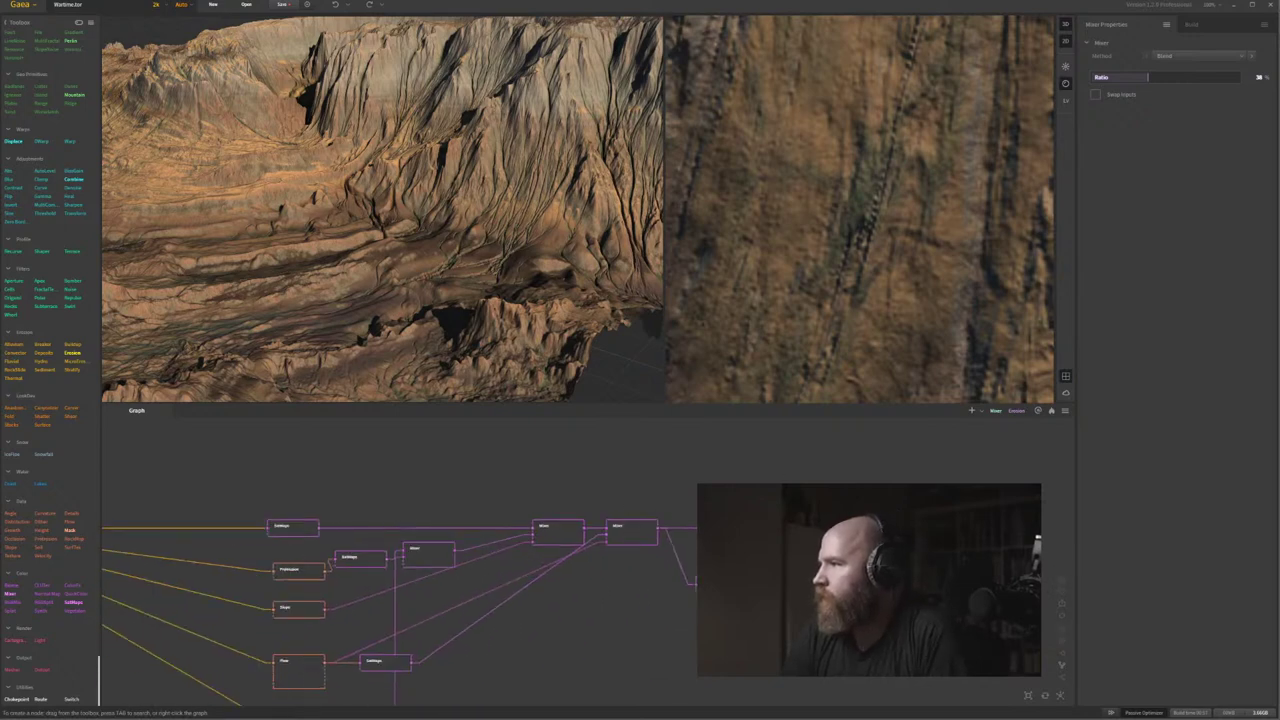
{"action": "left_click_drag", "start_coordinate": [846, 545], "coordinate": [992, 488]}
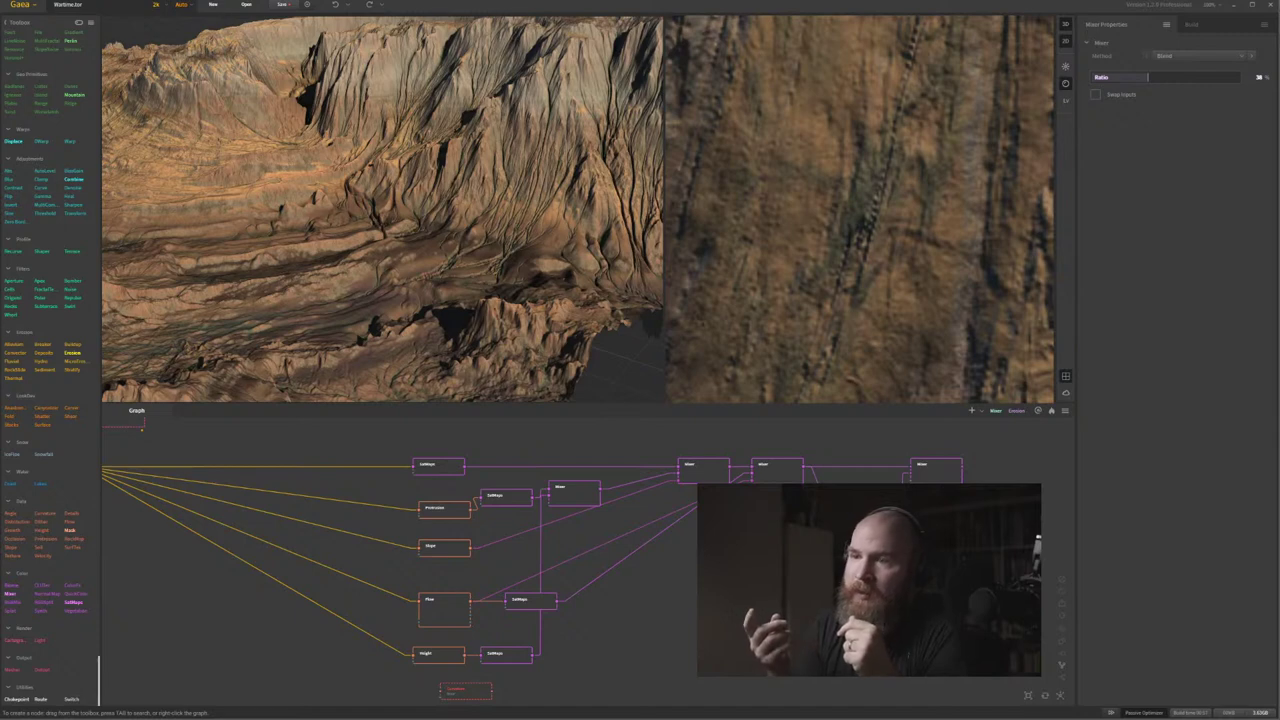
{"action": "middle_click_drag", "start_coordinate": [400, 560], "coordinate": [425, 593]}
{"action": "middle_click_drag", "start_coordinate": [323, 542], "coordinate": [430, 543]}
{"action": "middle_click_drag", "start_coordinate": [226, 512], "coordinate": [226, 544]}
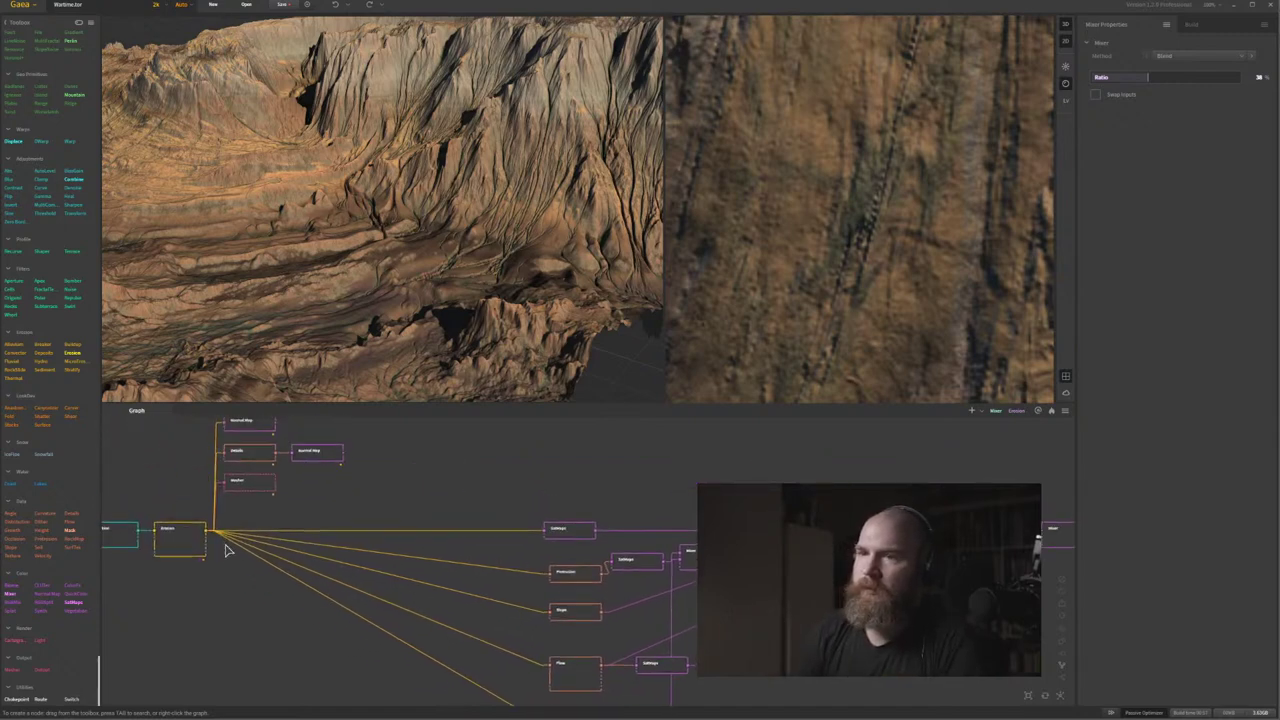
{"action": "middle_click_drag", "start_coordinate": [355, 492], "coordinate": [324, 512]}
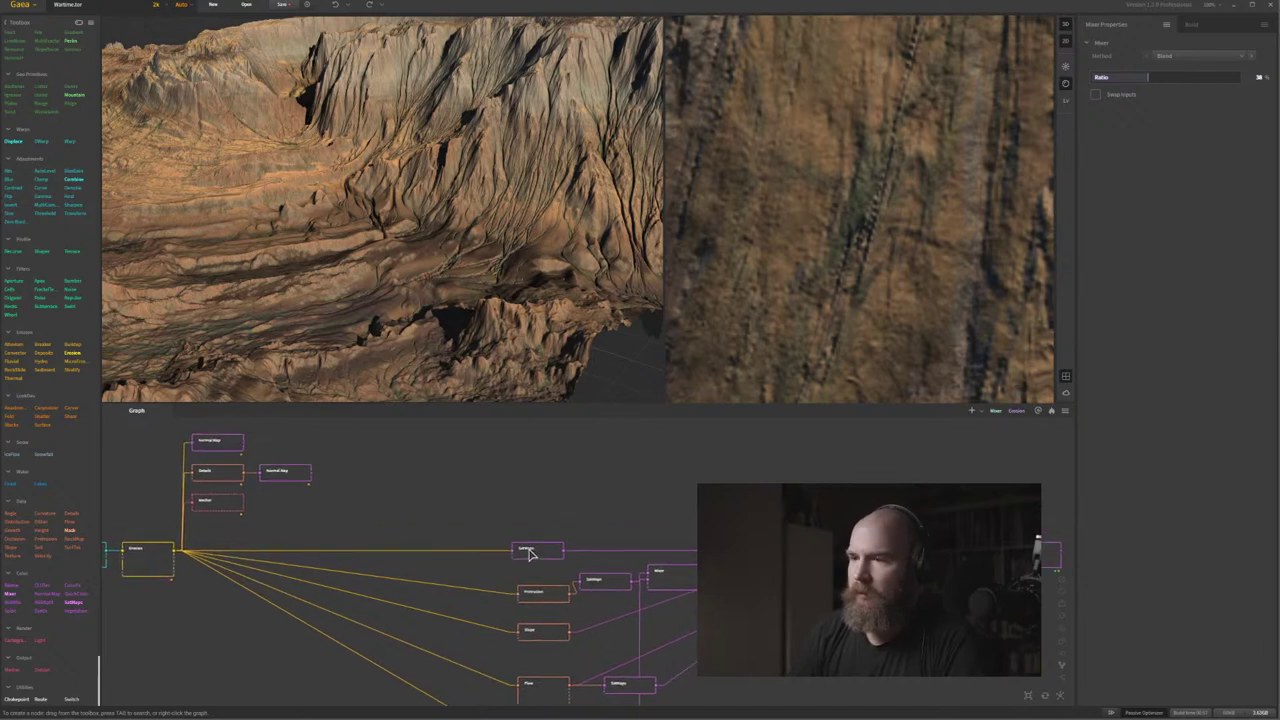
{"action": "left_click", "coordinate": [530, 553]}
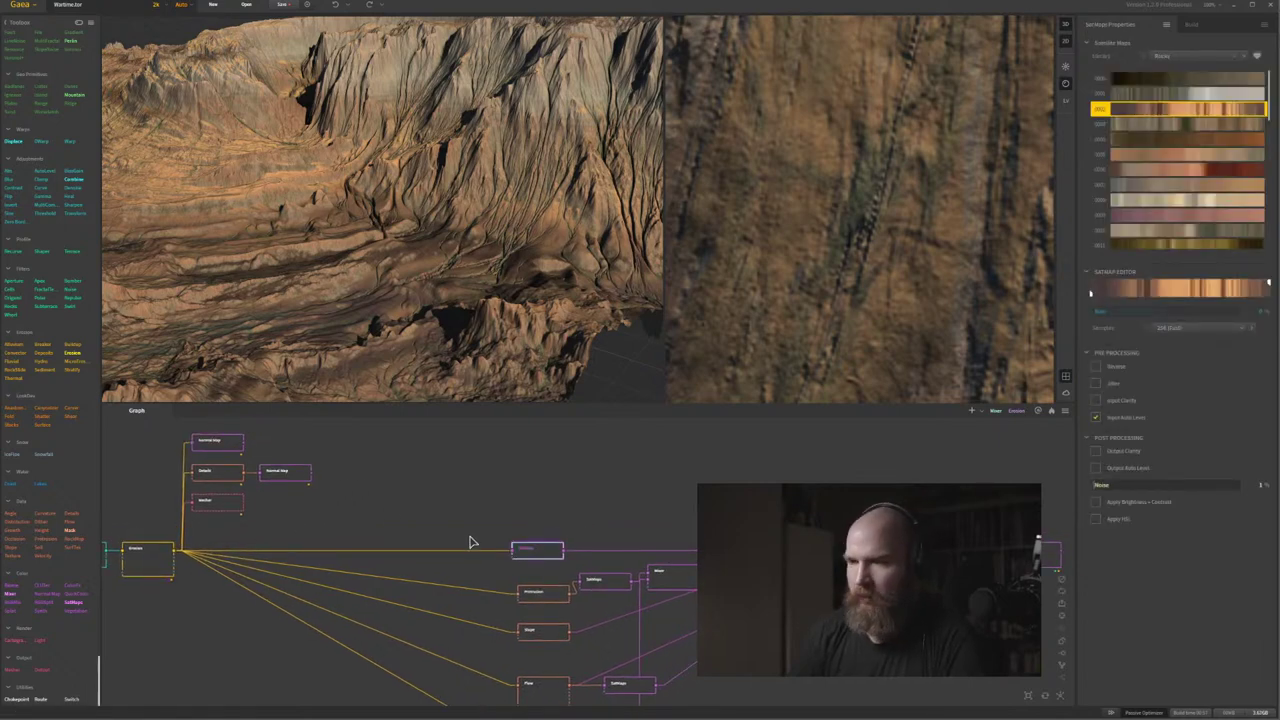
{"action": "key", "text": "ctrl+d"}
{"action": "left_click_drag", "start_coordinate": [562, 578], "coordinate": [534, 501]}
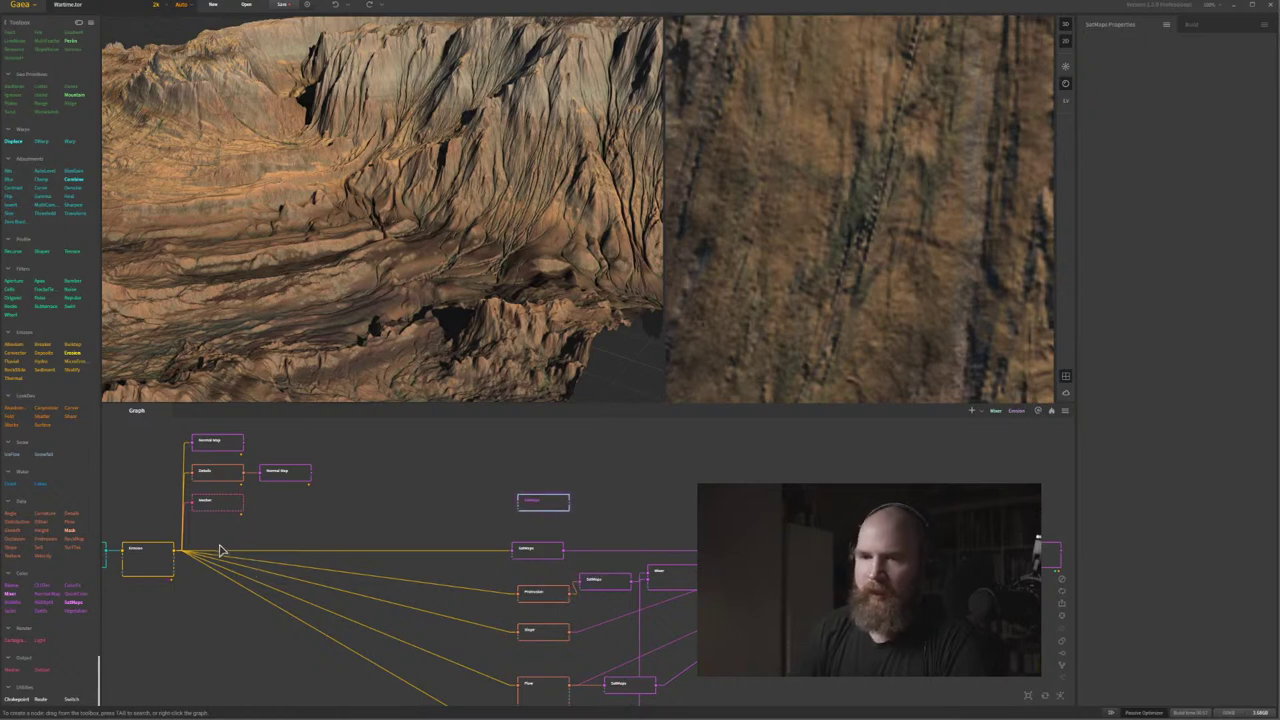
{"action": "left_click_drag", "start_coordinate": [178, 550], "coordinate": [521, 506]}
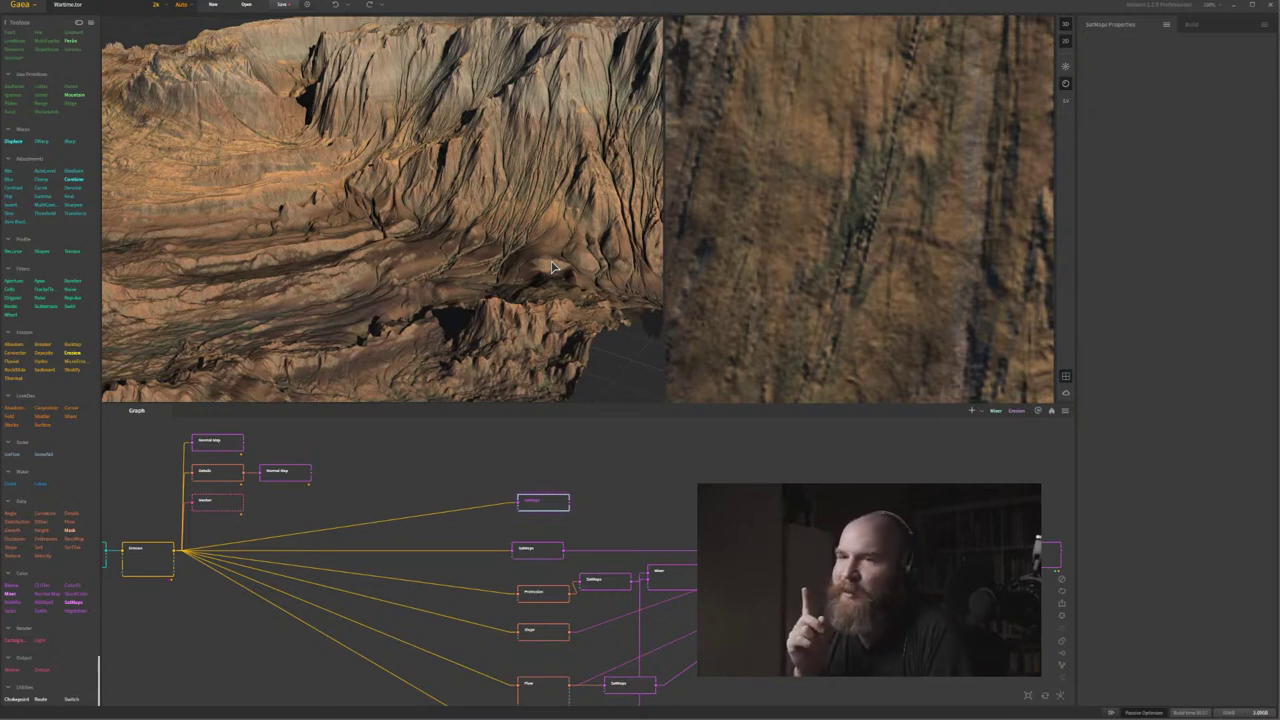
Preview the duplicated SatMaps node on the terrain and expand its post-processing settings.
{"action": "scroll", "coordinate": [540, 495], "scroll_direction": "up", "scroll_amount": 3}
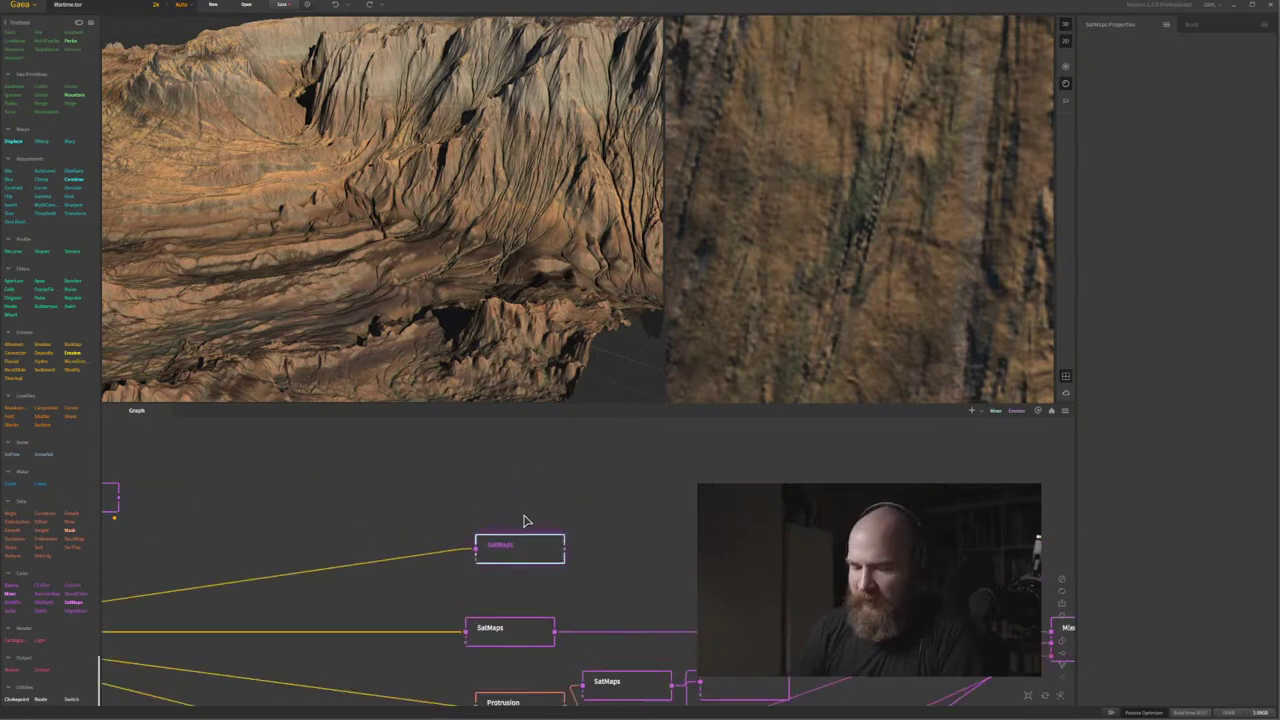
{"action": "middle_click_drag", "start_coordinate": [549, 522], "coordinate": [758, 475]}
{"action": "scroll", "coordinate": [589, 520], "scroll_direction": "down", "scroll_amount": 2}
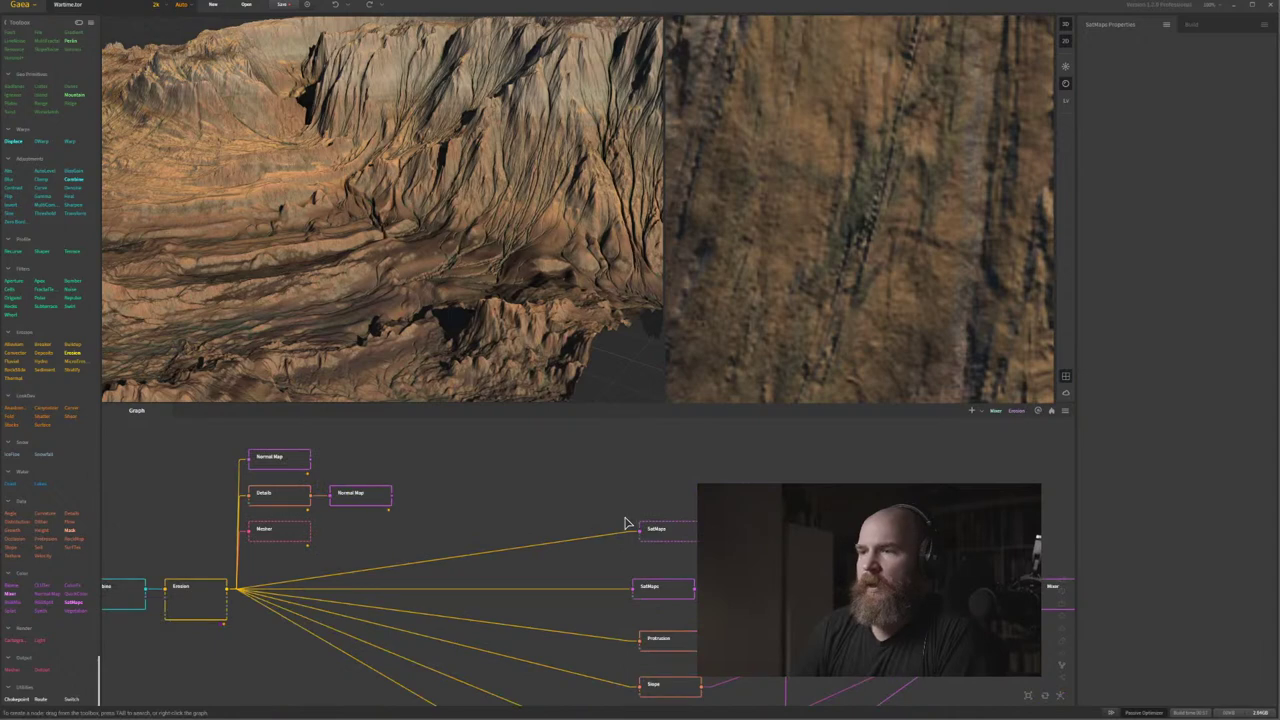
{"action": "left_click", "coordinate": [667, 536]}
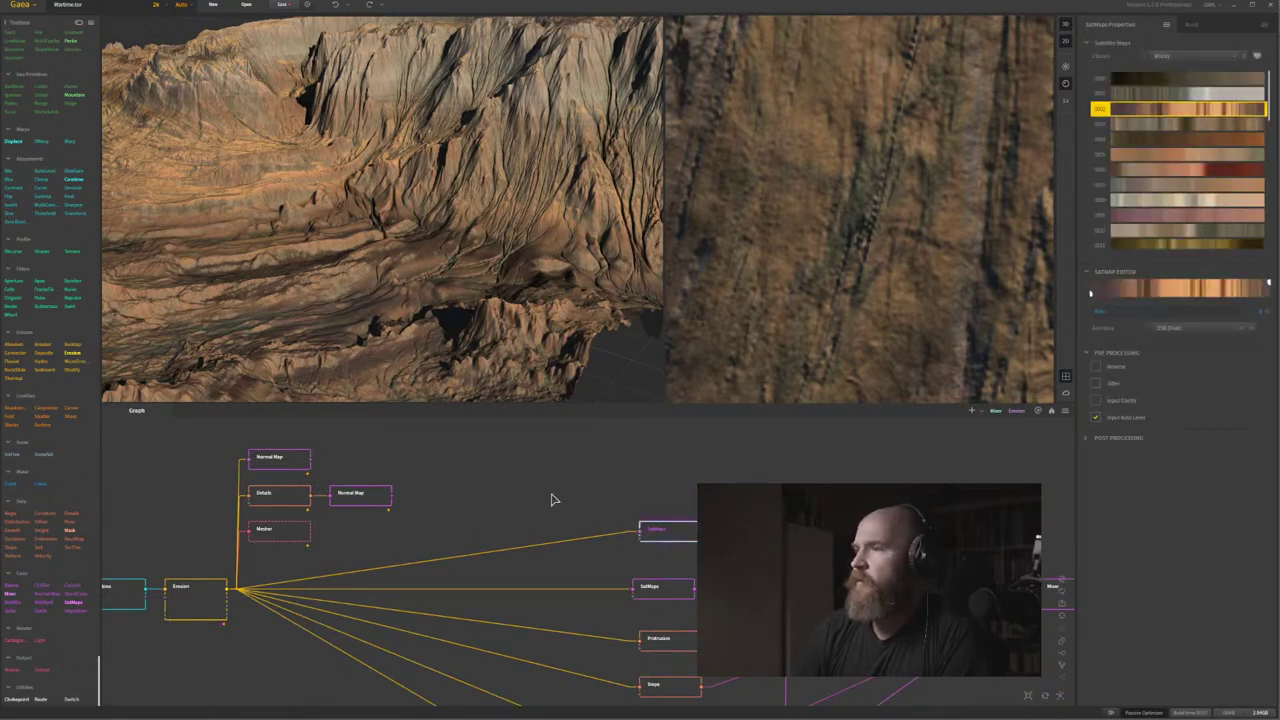
{"action": "middle_click_drag", "start_coordinate": [427, 557], "coordinate": [409, 576]}
{"action": "middle_click_drag", "start_coordinate": [814, 509], "coordinate": [549, 482]}
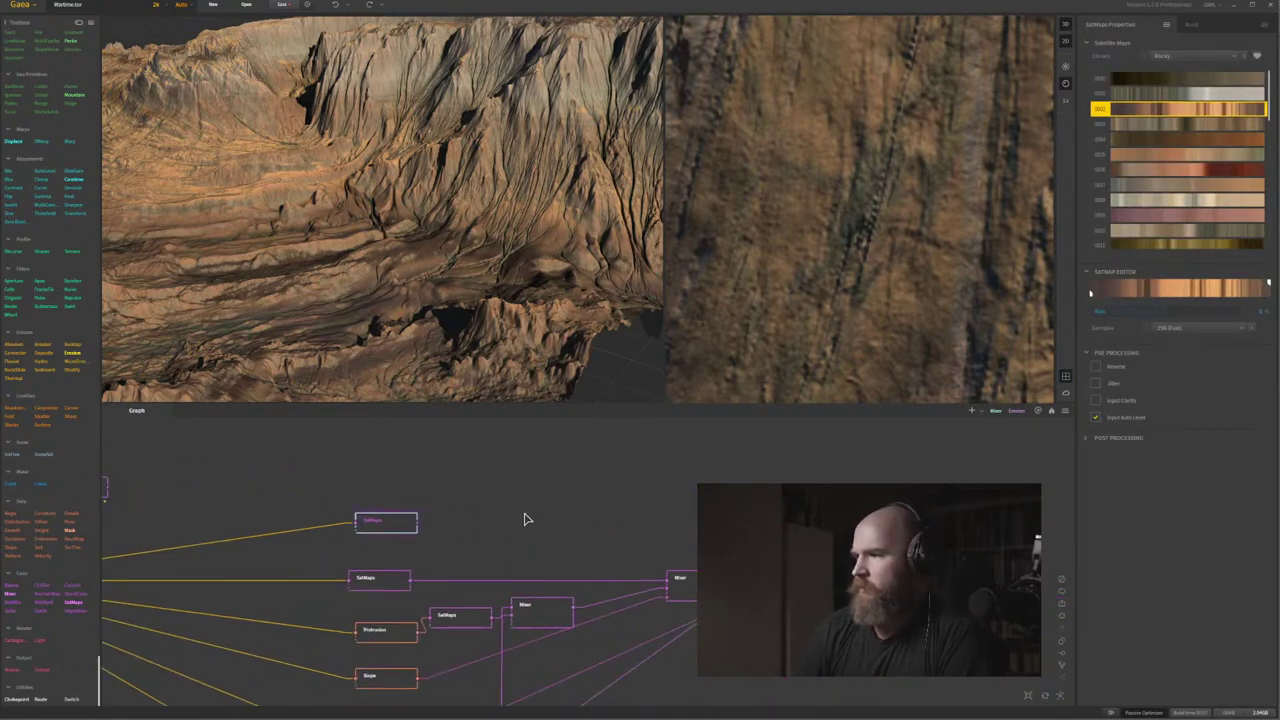
{"action": "left_click", "coordinate": [483, 535]}
{"action": "left_click", "coordinate": [394, 524]}
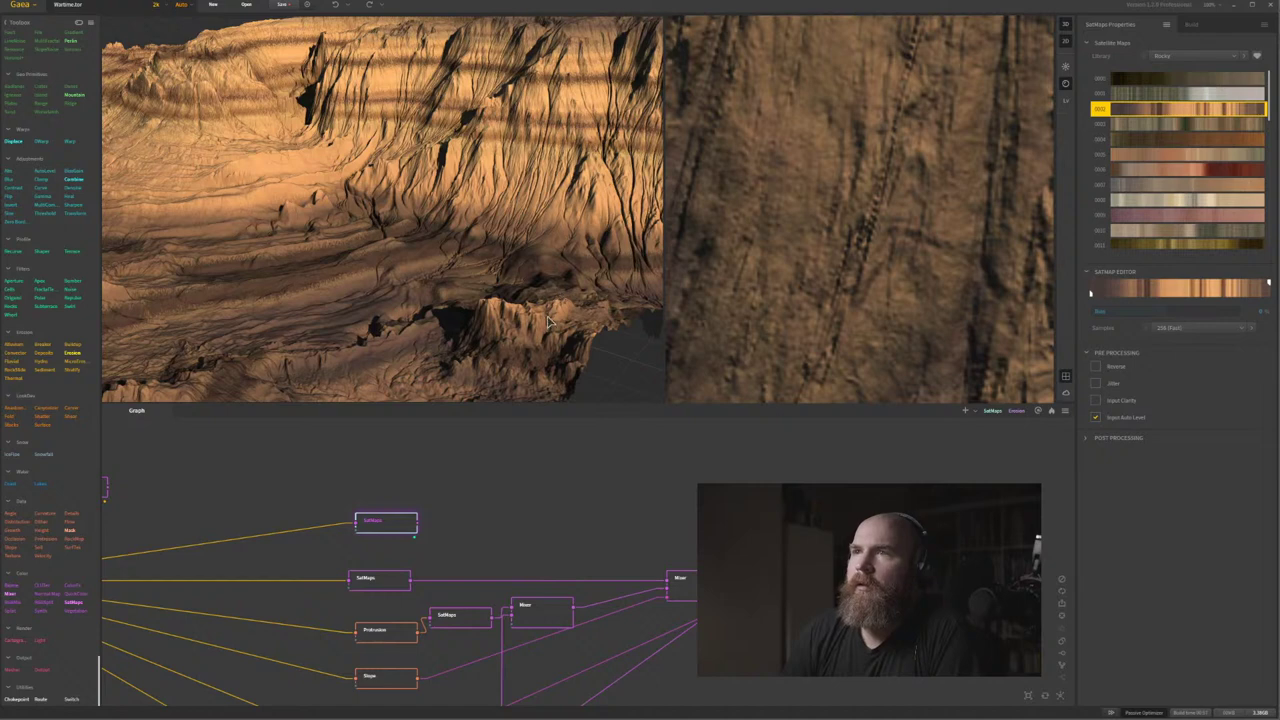
{"action": "left_click", "coordinate": [1092, 440]}
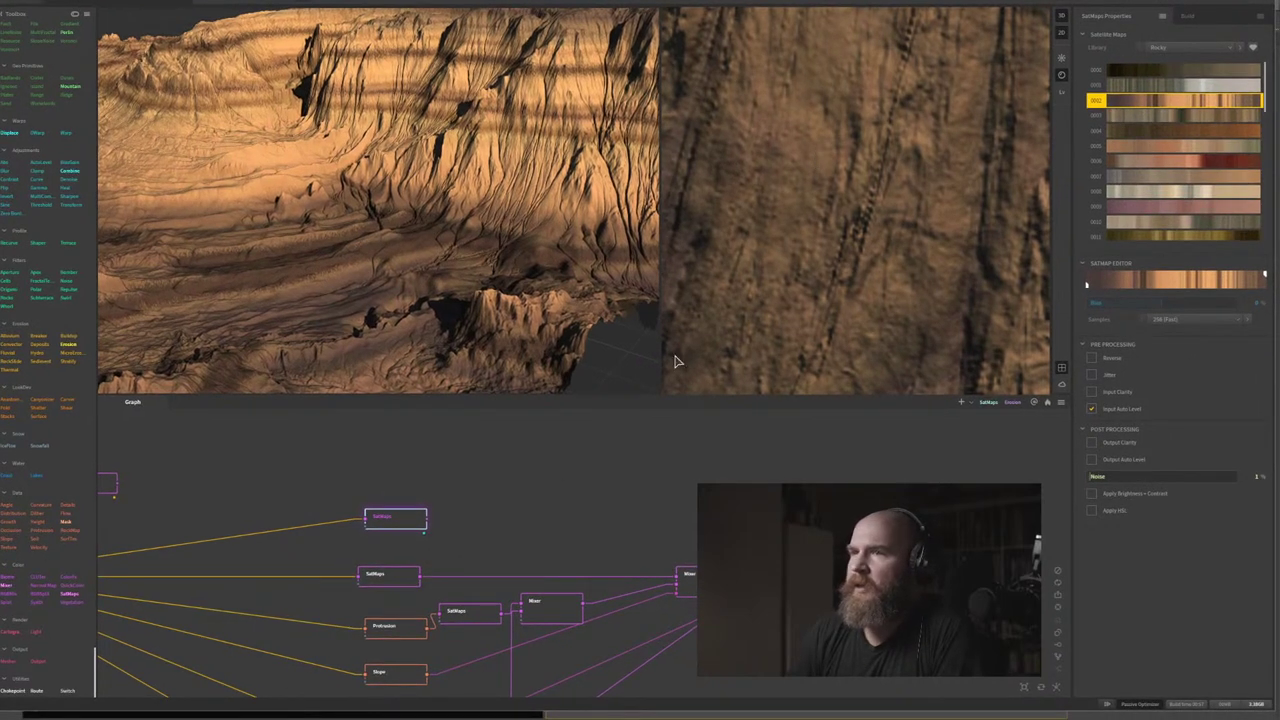
Add a ColorFx node connected after the duplicated SatMaps node.
{"action": "middle_click_drag", "start_coordinate": [400, 578], "coordinate": [532, 555]}
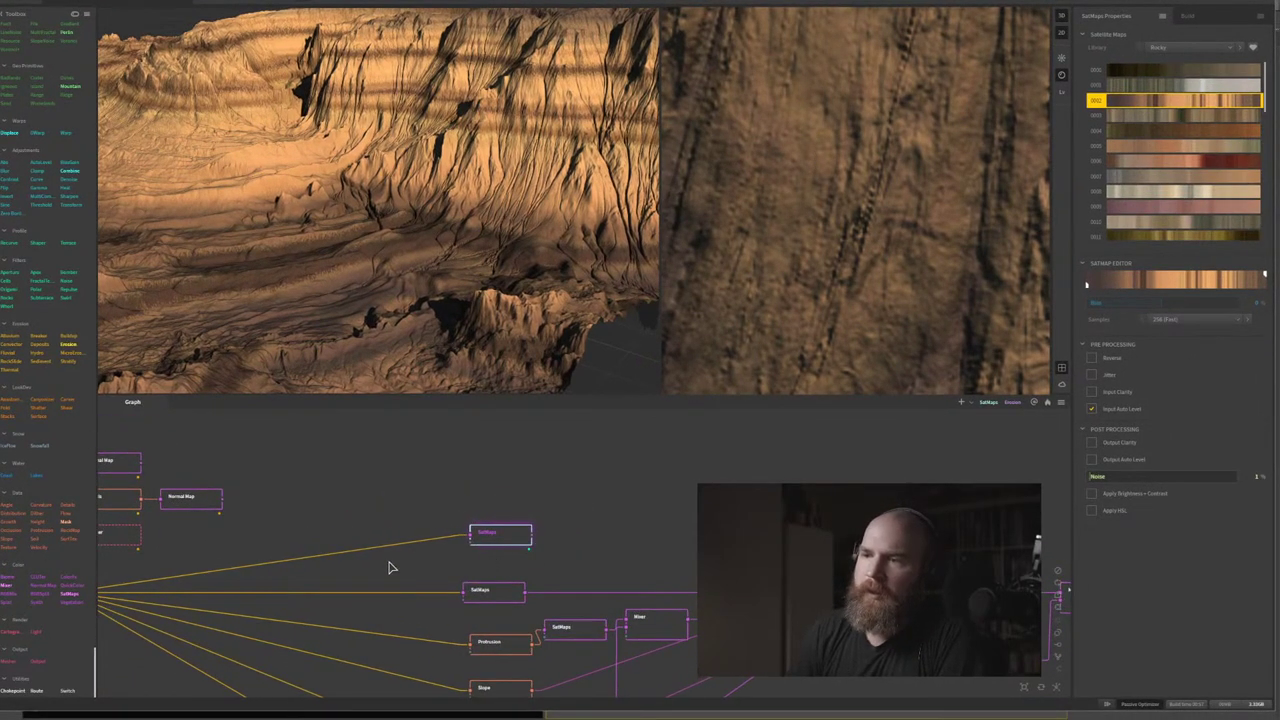
{"action": "middle_click_drag", "start_coordinate": [389, 562], "coordinate": [356, 548]}
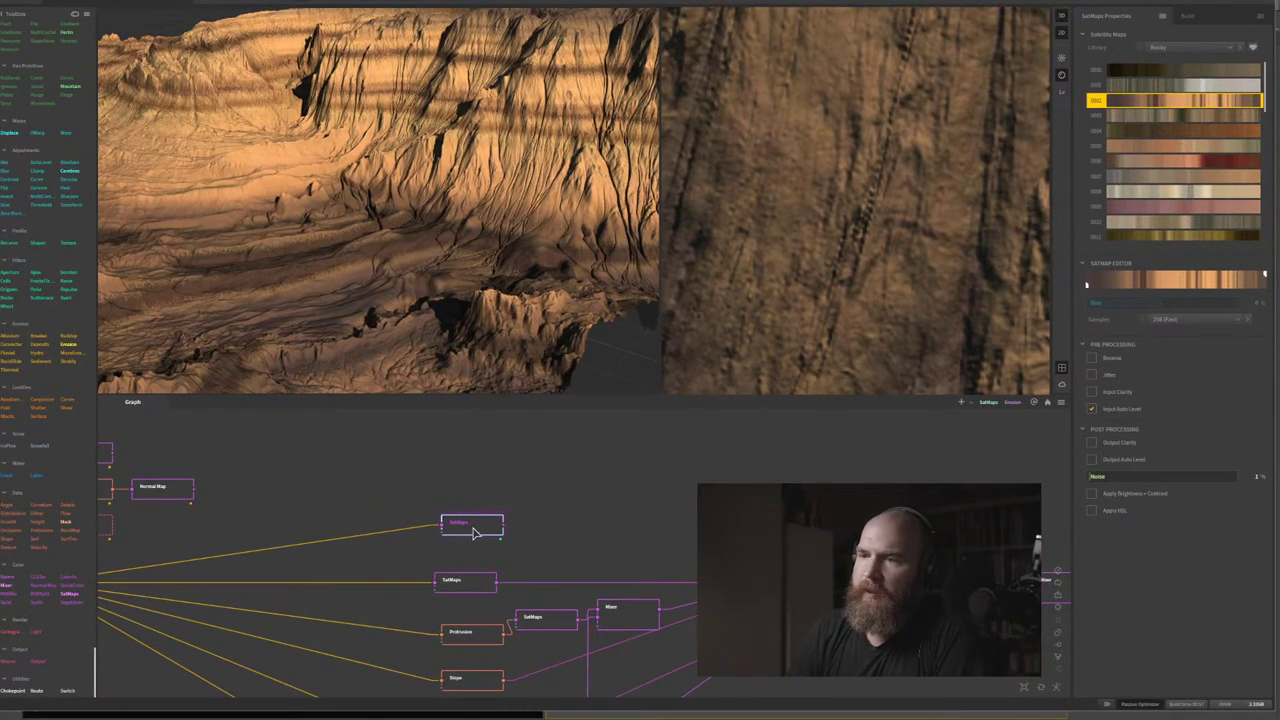
{"action": "key", "text": "Tab"}
{"action": "type", "text": "col"}
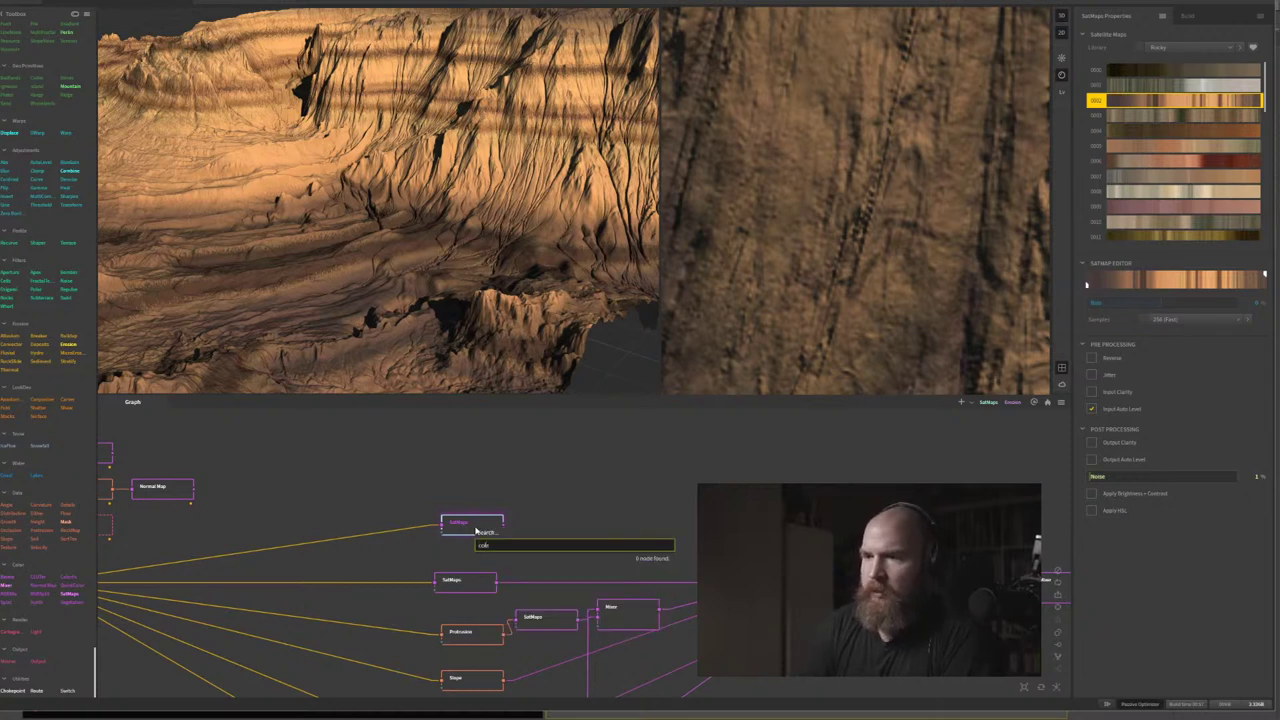
{"action": "key", "text": "Return"}
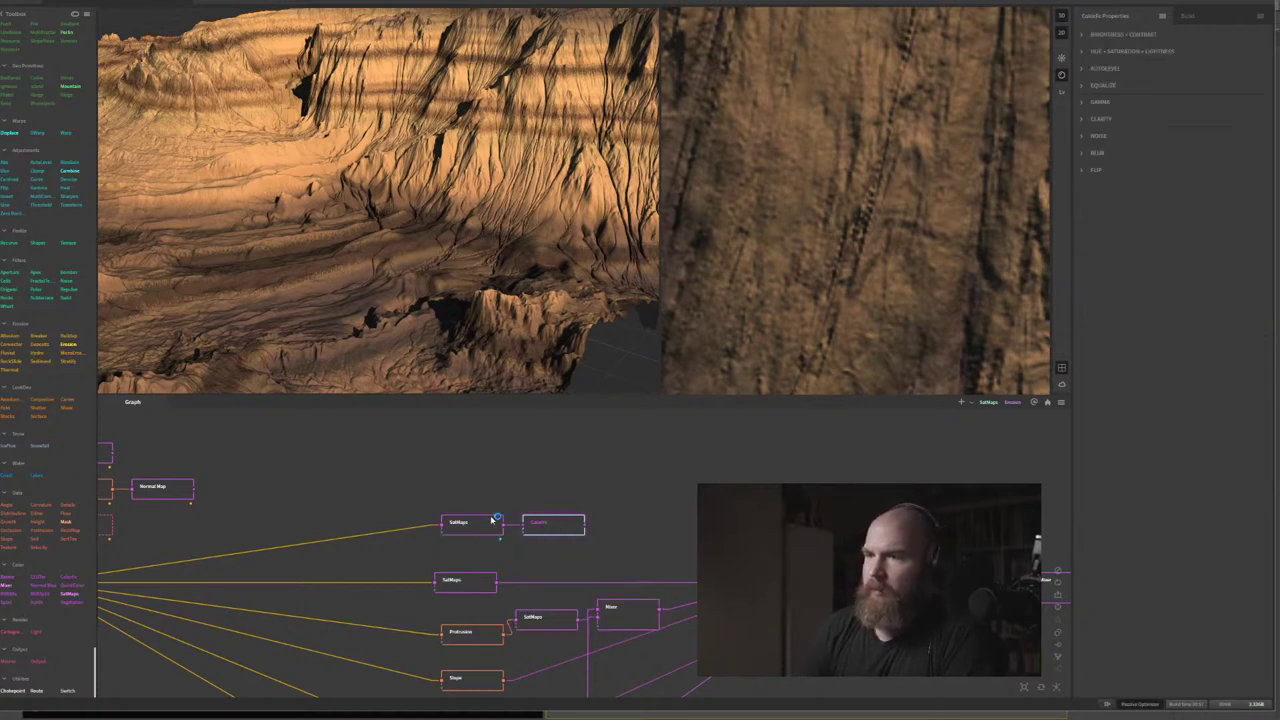
{"action": "middle_click_drag", "start_coordinate": [765, 485], "coordinate": [677, 511]}
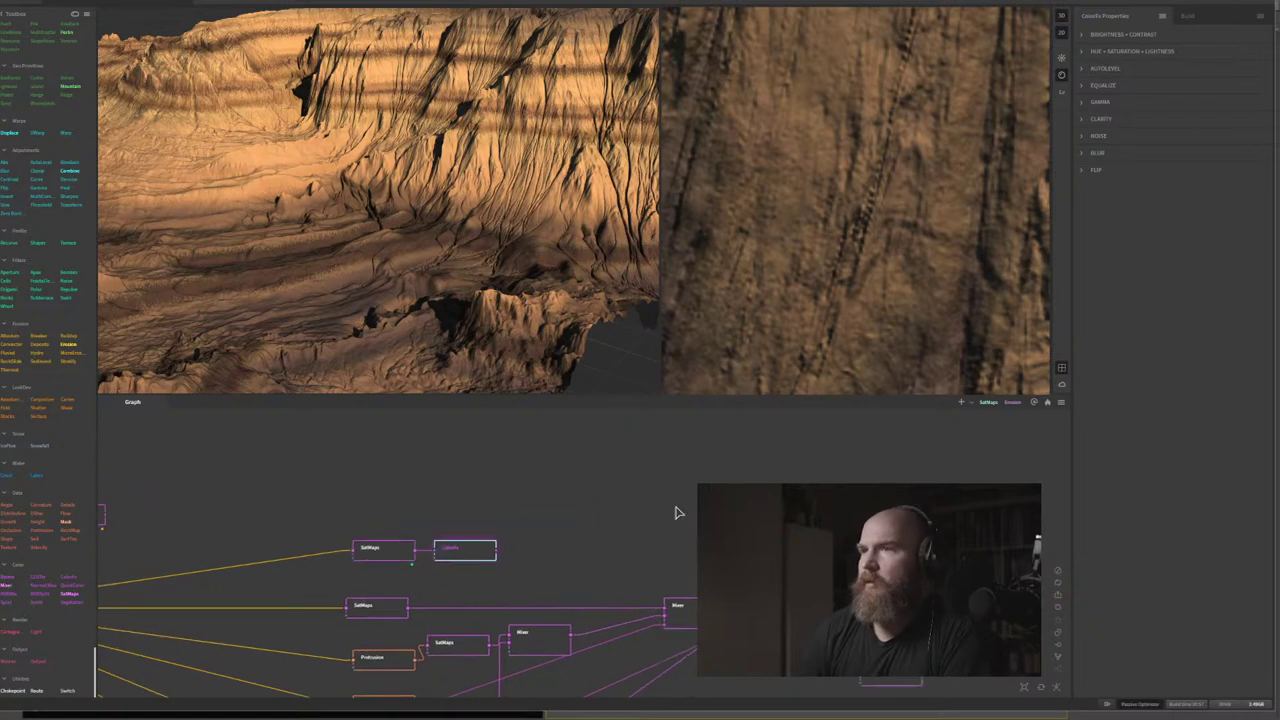
Apply noise in the new ColorFx node and preview the node on the terrain.
{"action": "left_click", "coordinate": [1081, 136]}
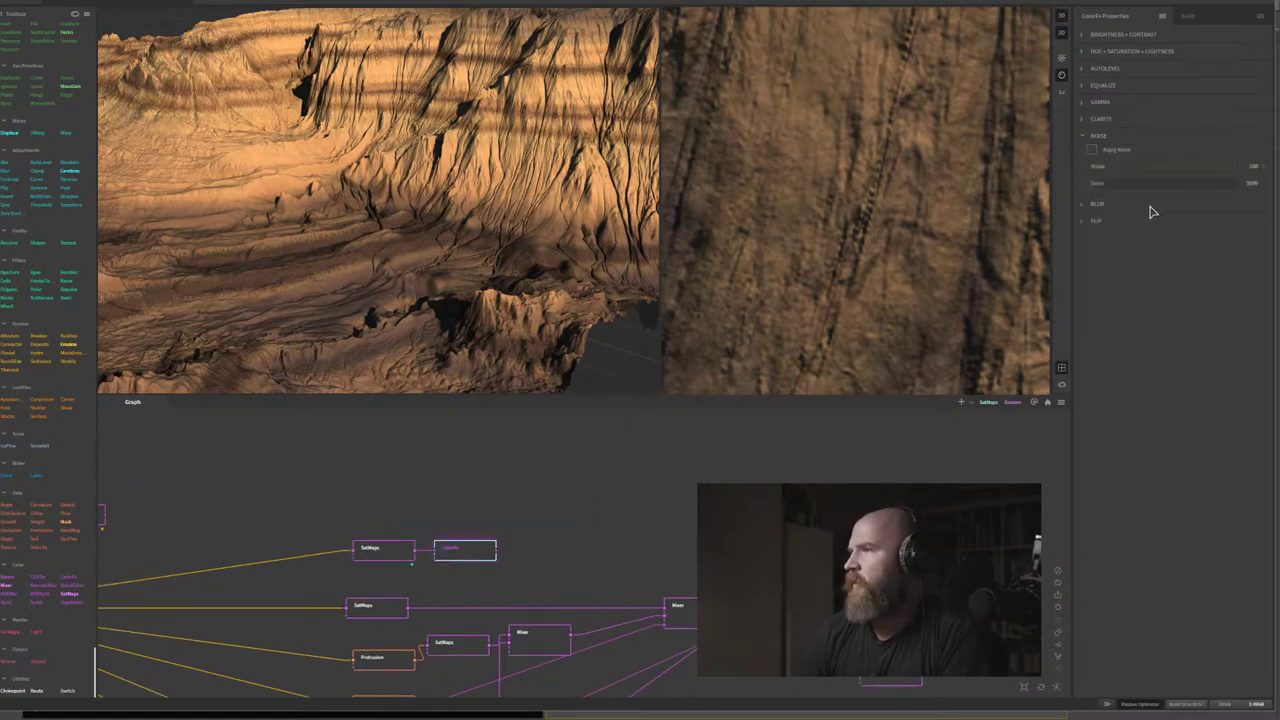
{"action": "left_click", "coordinate": [1091, 150]}
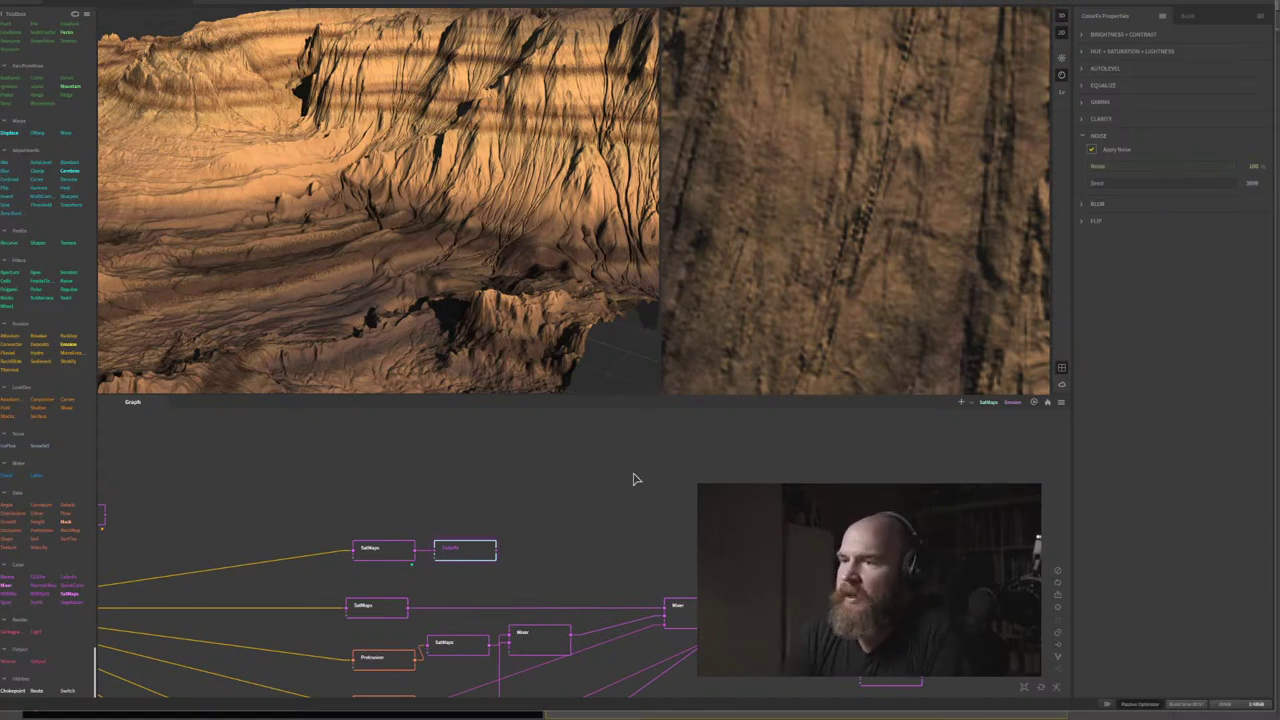
{"action": "middle_click_drag", "start_coordinate": [682, 495], "coordinate": [638, 513]}
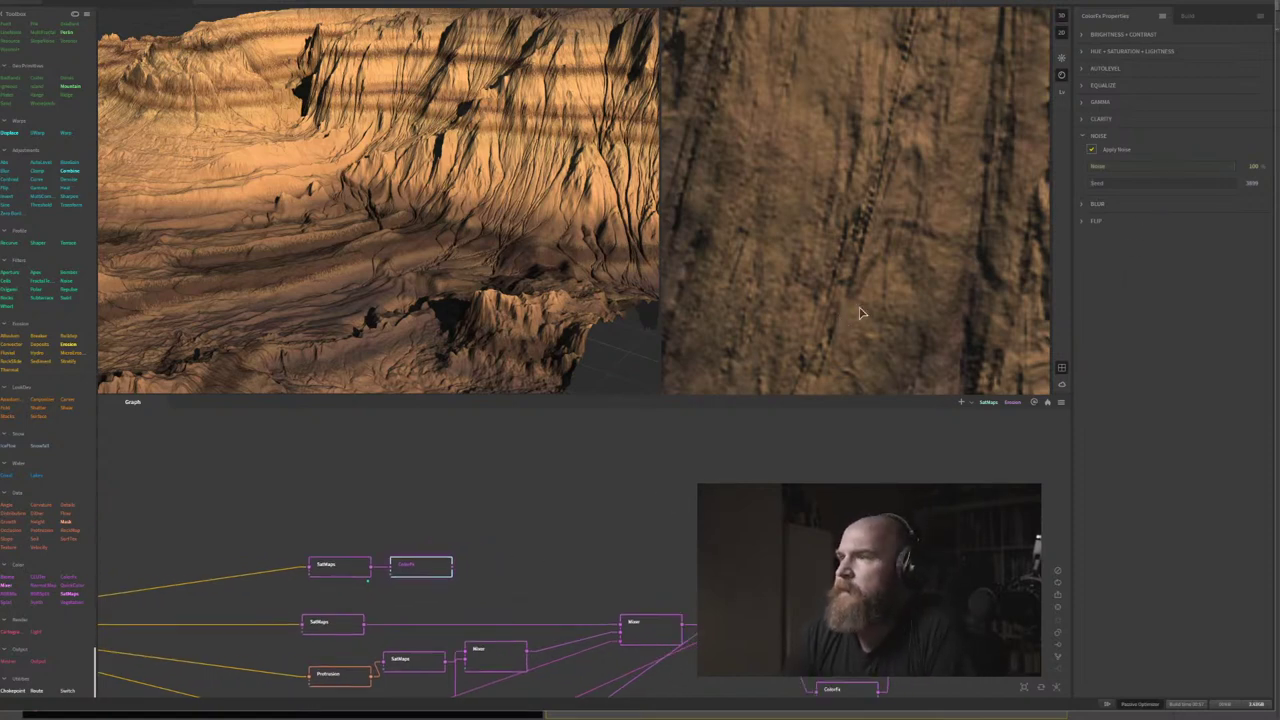
{"action": "middle_click_drag", "start_coordinate": [432, 563], "coordinate": [476, 553]}
{"action": "left_click", "coordinate": [472, 558]}
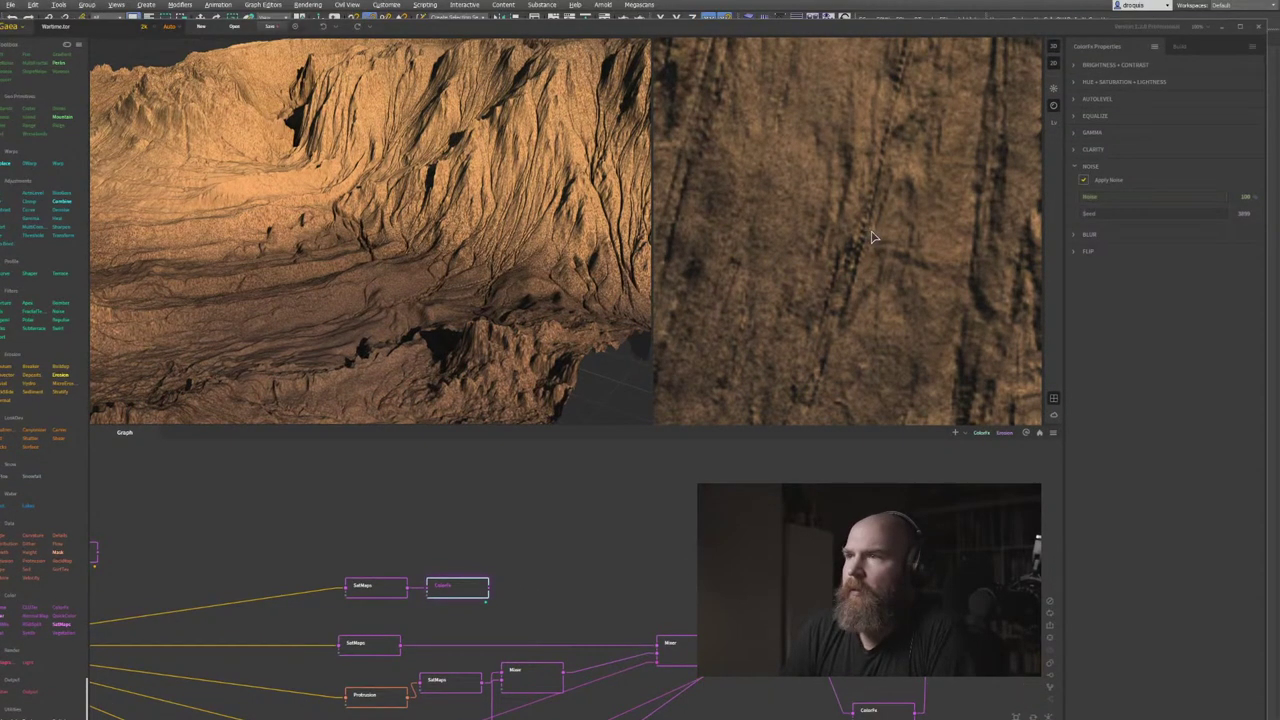
Compare the noisy ColorFx output with the duplicated SatMaps node, viewing the whole map in 2D.
{"action": "scroll", "coordinate": [858, 240], "scroll_direction": "down", "scroll_amount": 4}
{"action": "scroll", "coordinate": [836, 323], "scroll_direction": "up", "scroll_amount": 2}
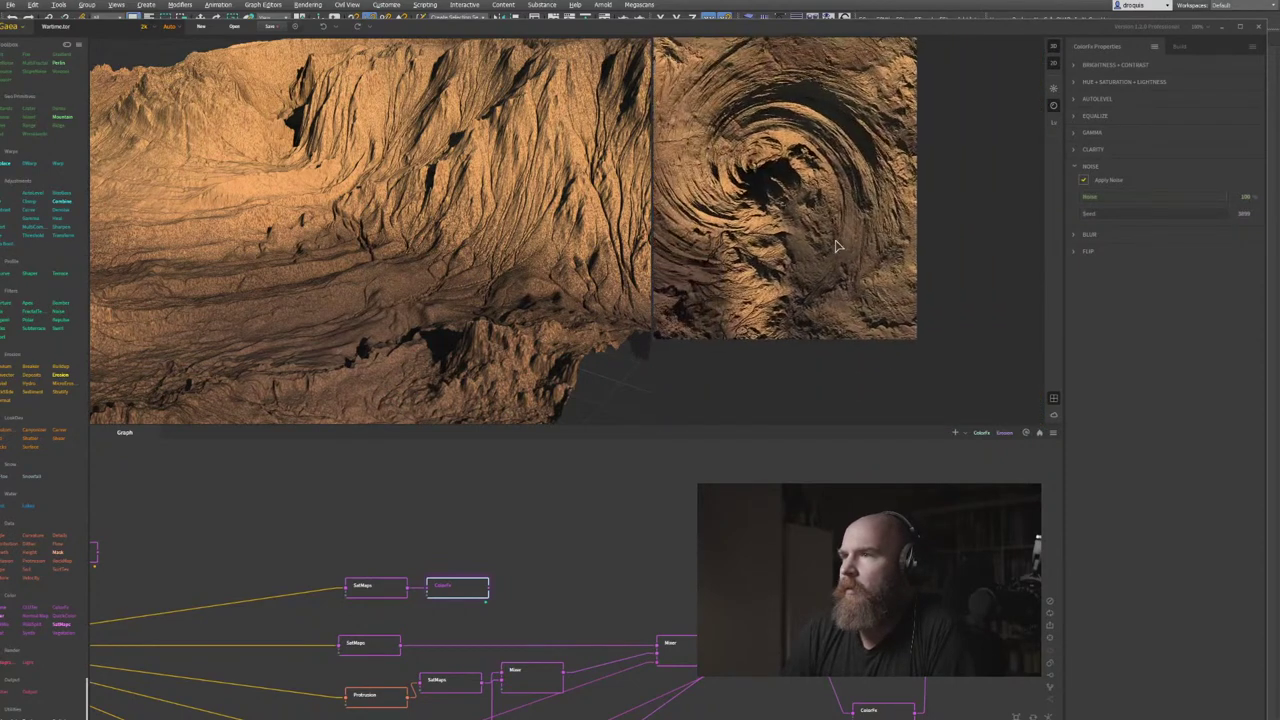
{"action": "left_click", "coordinate": [368, 589]}
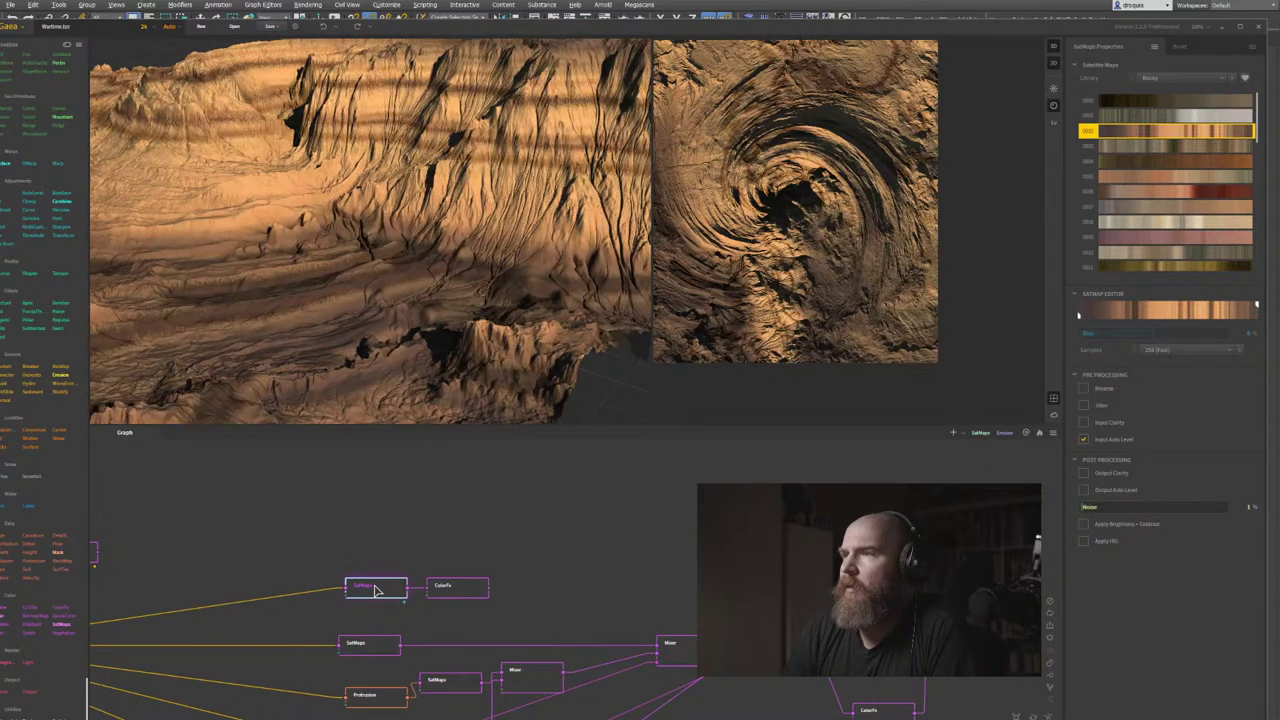
{"action": "scroll", "coordinate": [855, 342], "scroll_direction": "up", "scroll_amount": 2}
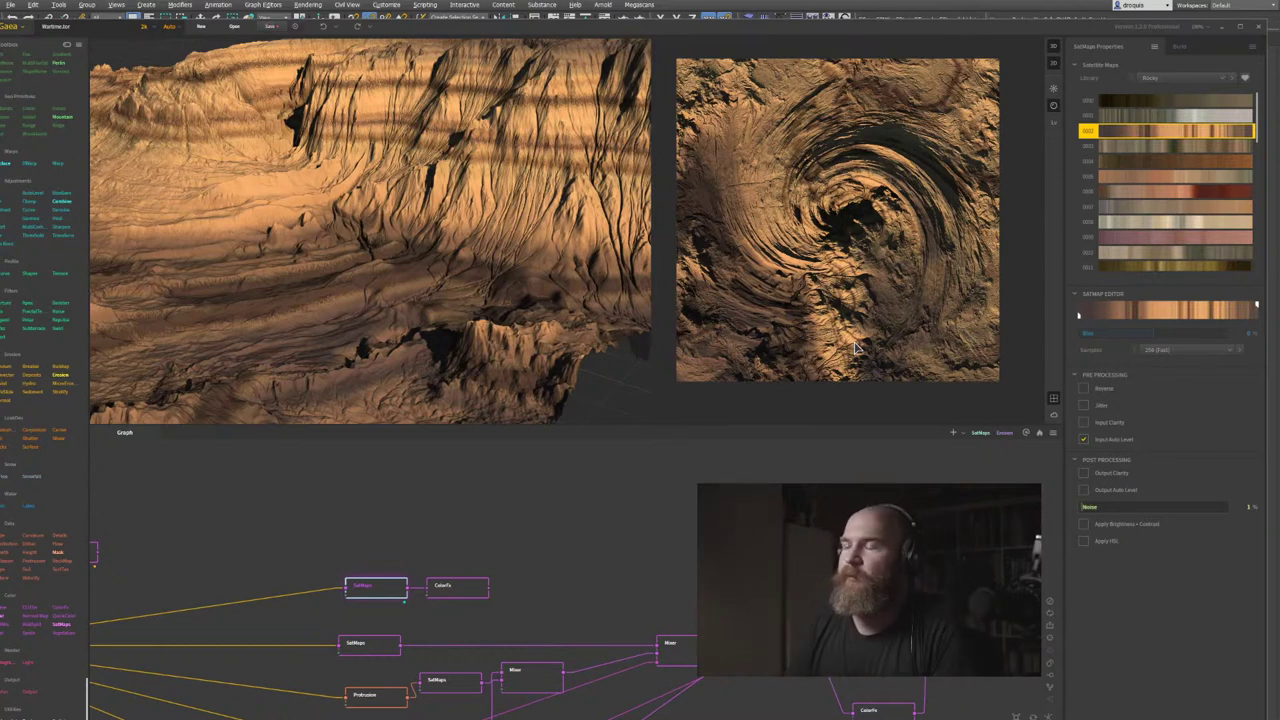
{"action": "middle_click_drag", "start_coordinate": [570, 514], "coordinate": [646, 497]}
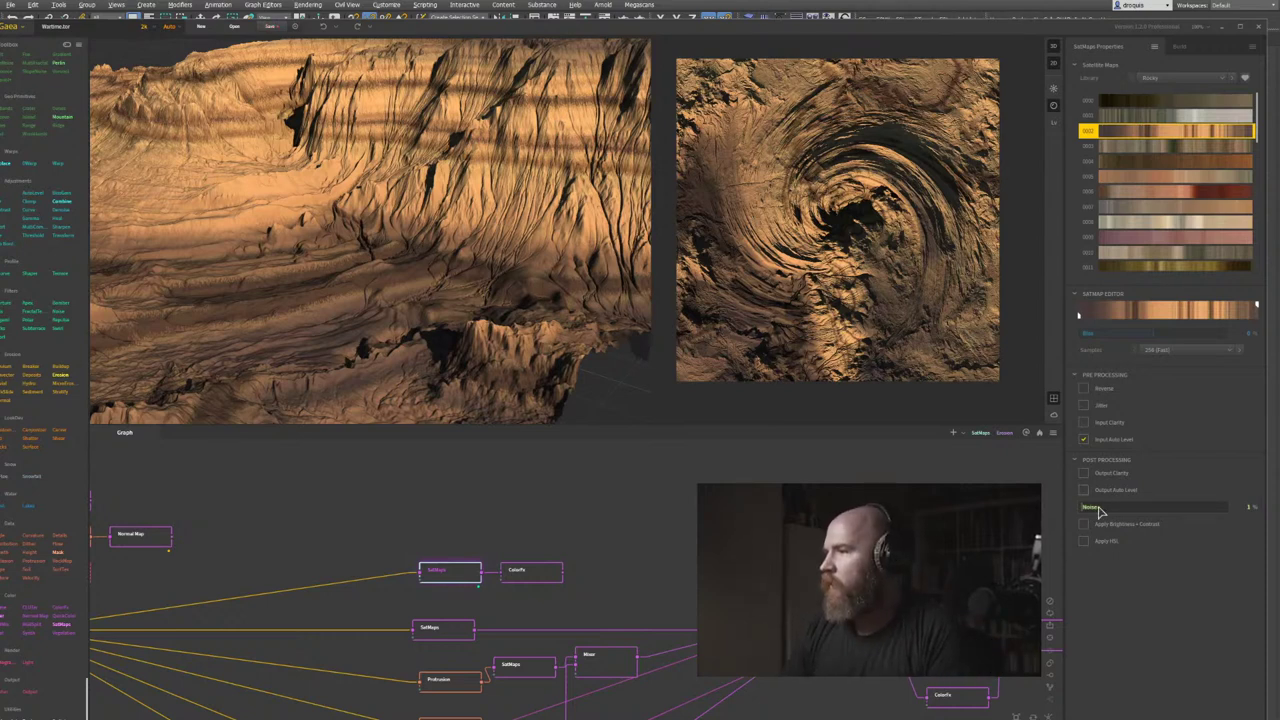
{"action": "left_click_drag", "start_coordinate": [690, 509], "coordinate": [728, 501]}
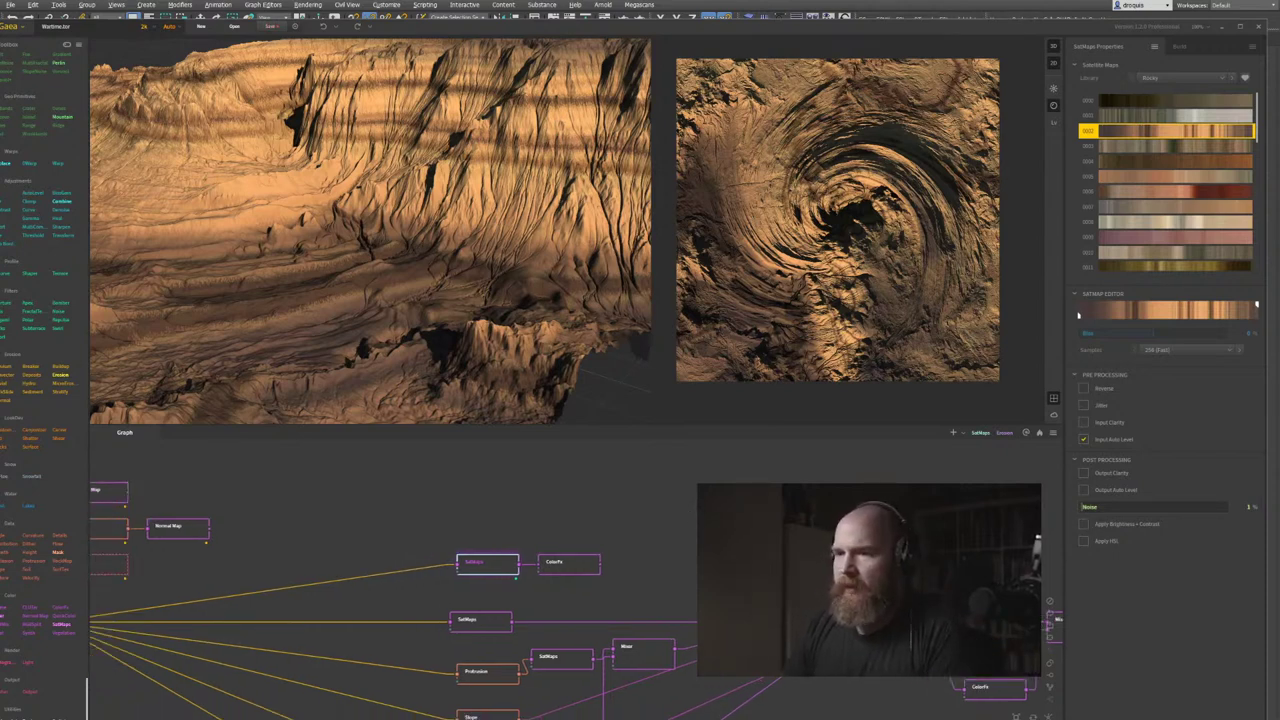
Preview the new ColorFx node again and enable Blur in its settings.
{"action": "left_click", "coordinate": [573, 570]}
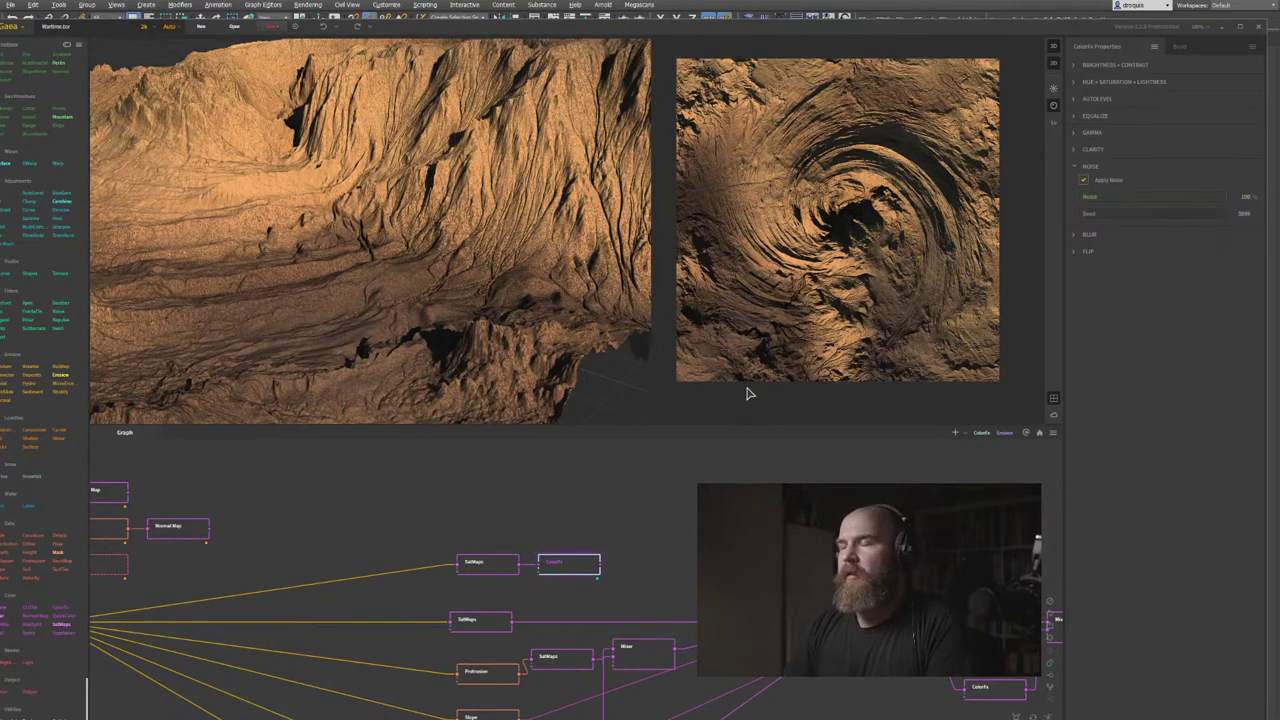
{"action": "left_click", "coordinate": [1082, 235]}
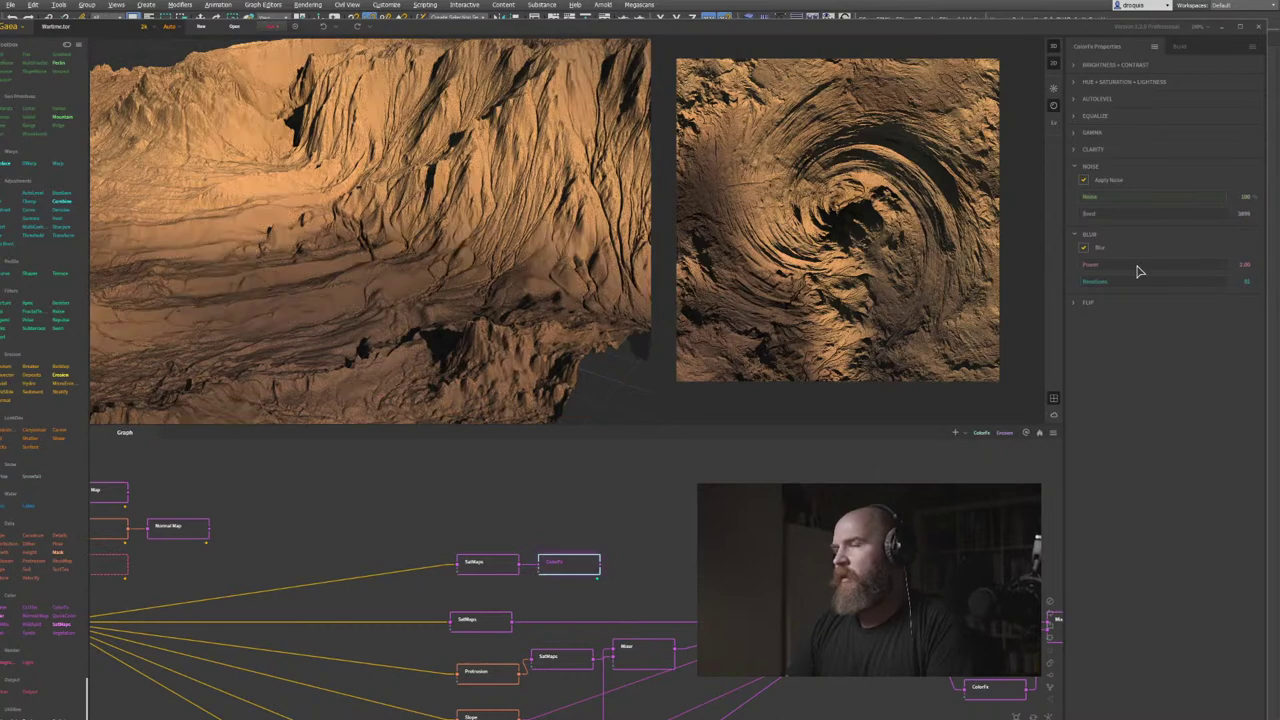
Try a Blur power of 7.40 in the ColorFx node and turn Blur off again.
{"action": "left_click_drag", "start_coordinate": [1140, 265], "coordinate": [1146, 264]}
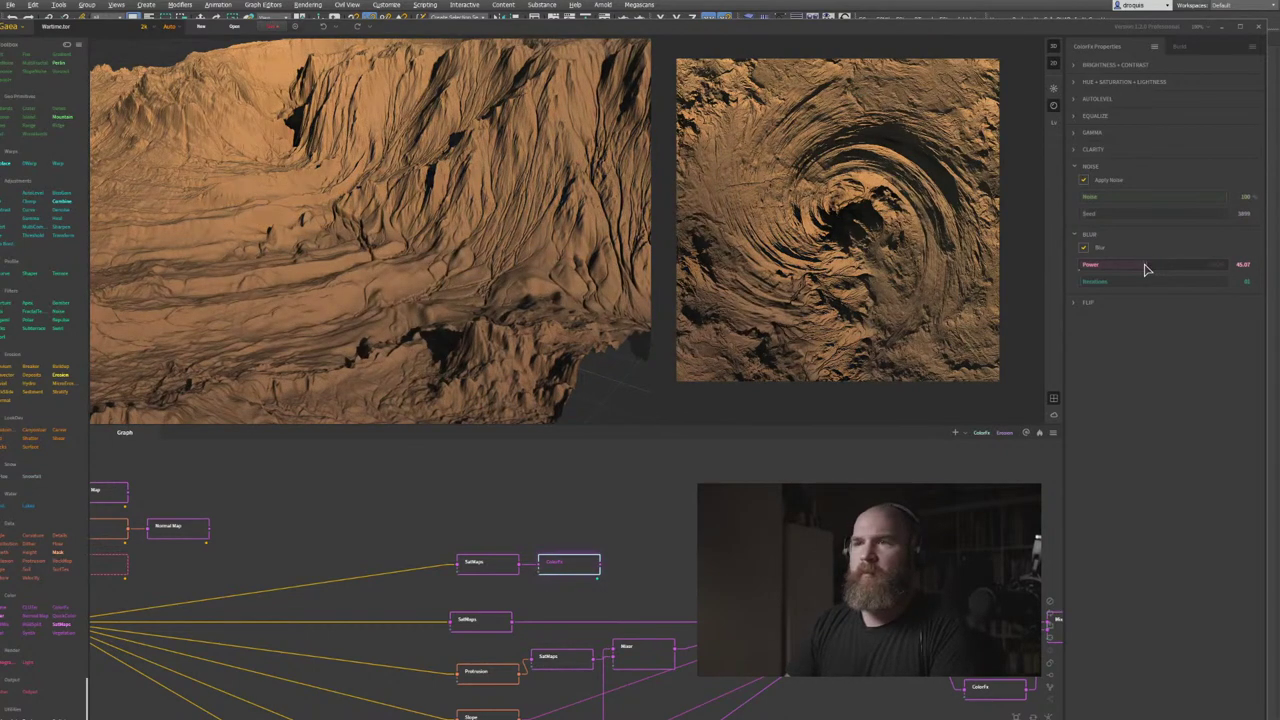
{"action": "left_click", "coordinate": [1092, 266]}
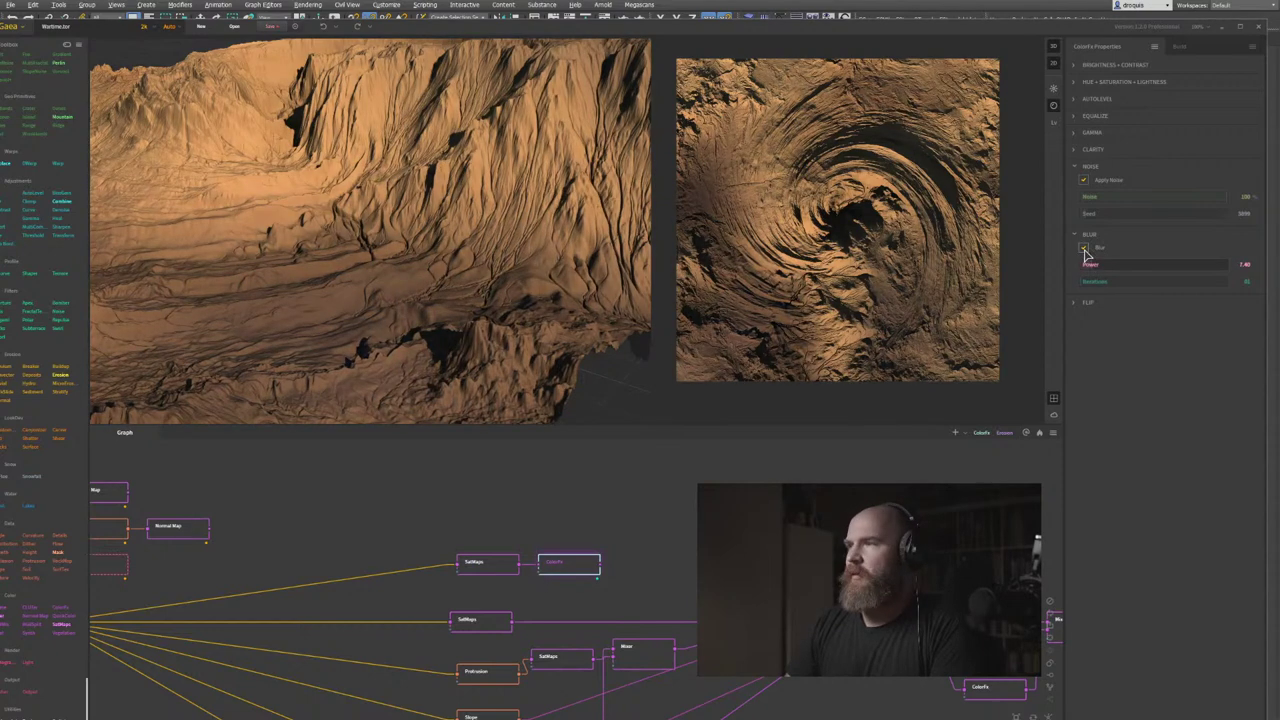
{"action": "left_click", "coordinate": [1084, 249]}
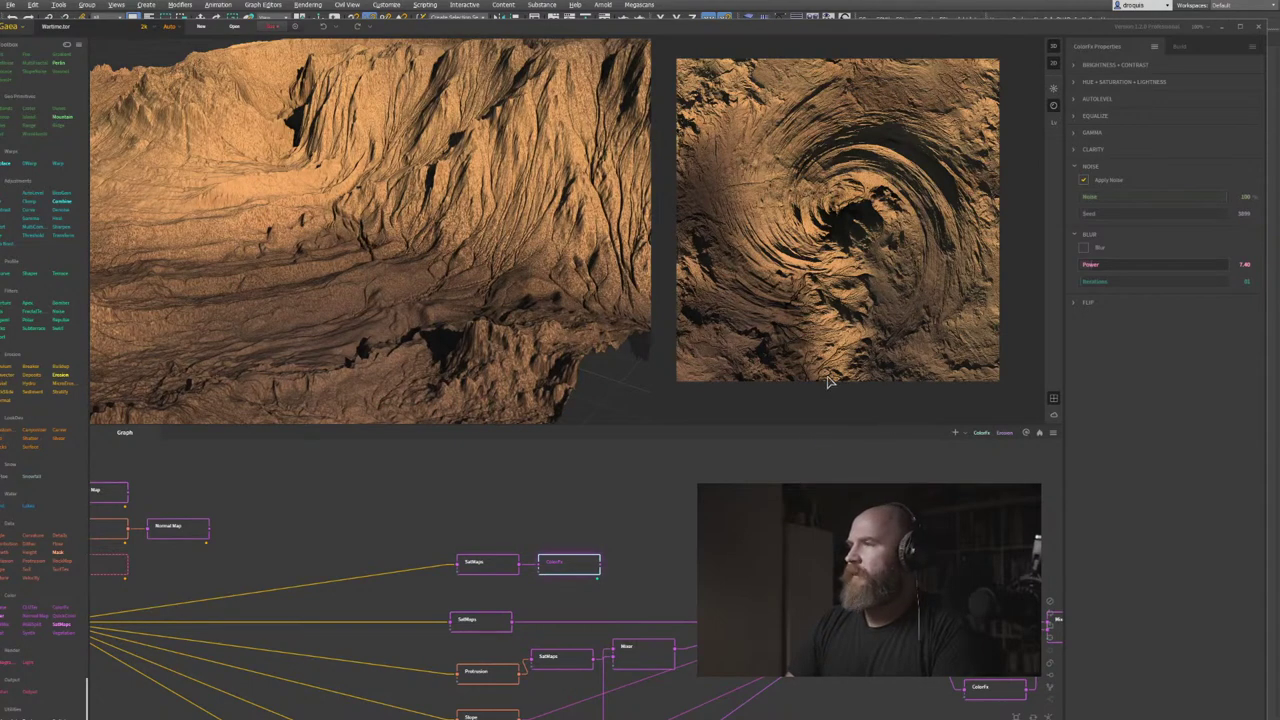
Reduce the ColorFx noise to 16% while checking the grain on the terrain up close.
{"action": "left_click_drag", "start_coordinate": [423, 271], "coordinate": [496, 278]}
{"action": "scroll", "coordinate": [495, 236], "scroll_direction": "up", "scroll_amount": 5}
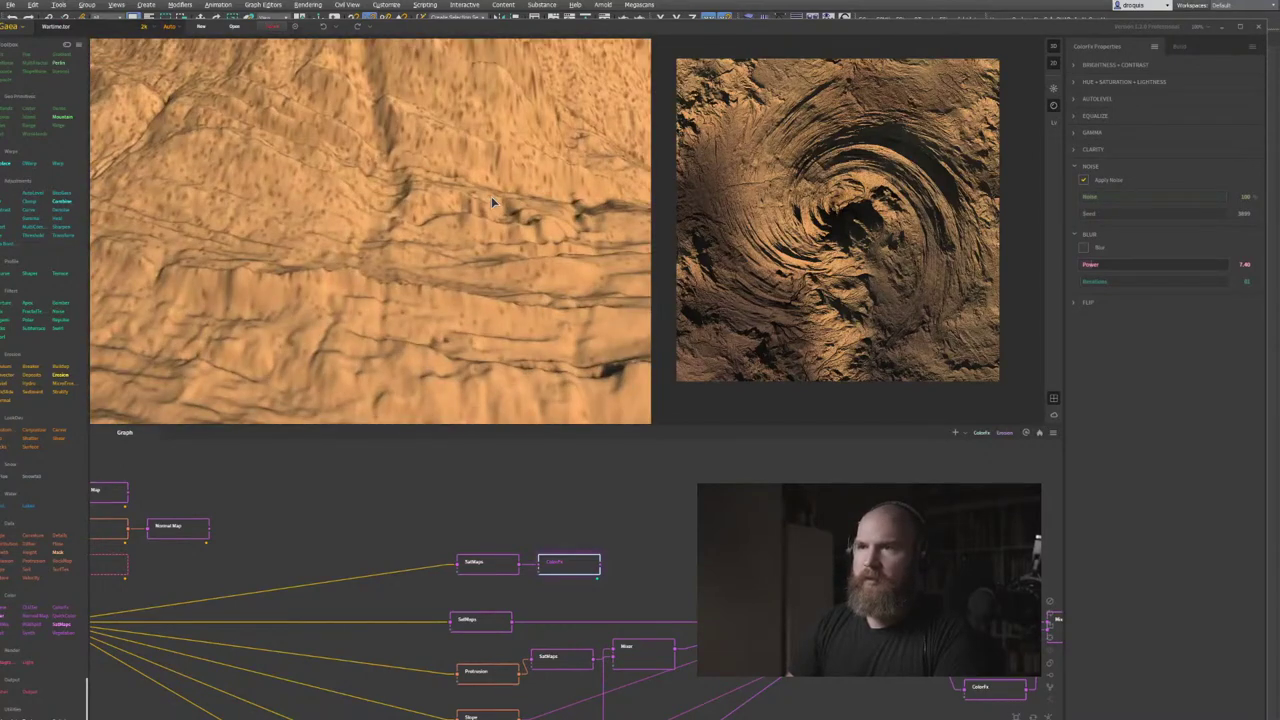
{"action": "scroll", "coordinate": [491, 202], "scroll_direction": "down", "scroll_amount": 3}
{"action": "mouse_move", "coordinate": [457, 250]}
{"action": "left_mouse_down"}
{"action": "mouse_move", "coordinate": [474, 234]}
{"action": "mouse_move", "coordinate": [462, 242]}
{"action": "left_mouse_up"}
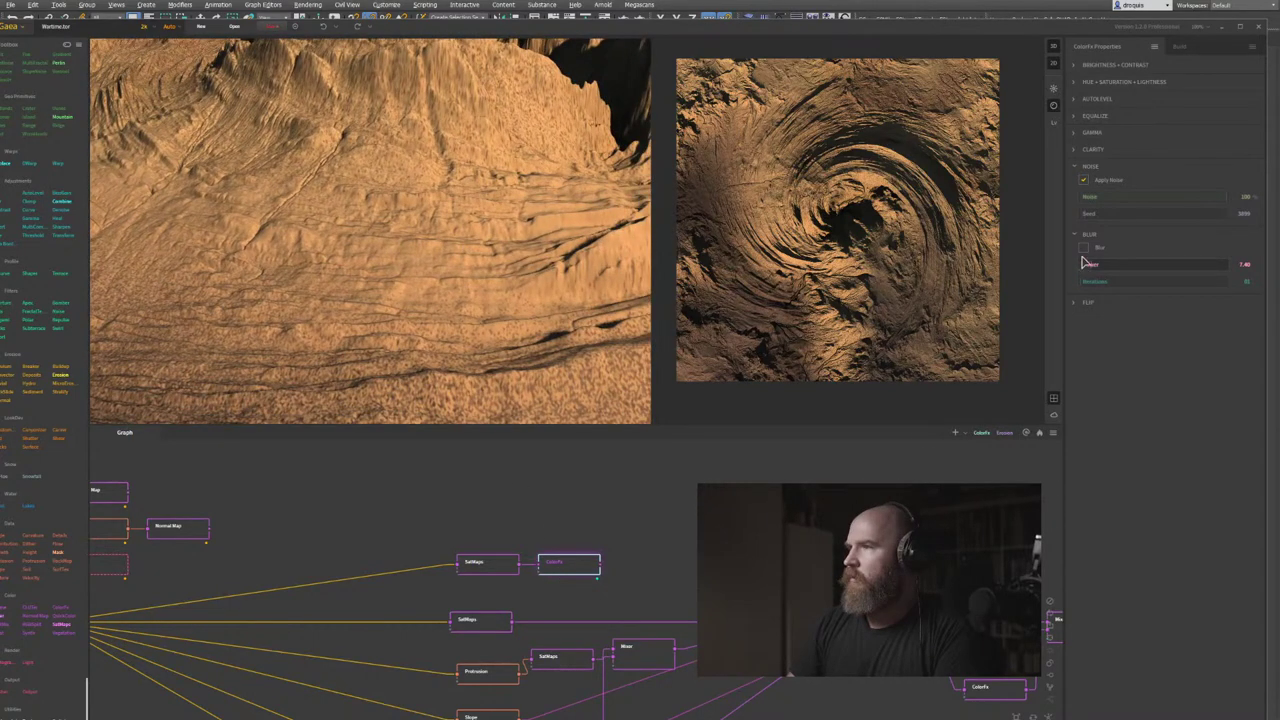
{"action": "left_click", "coordinate": [1118, 199]}
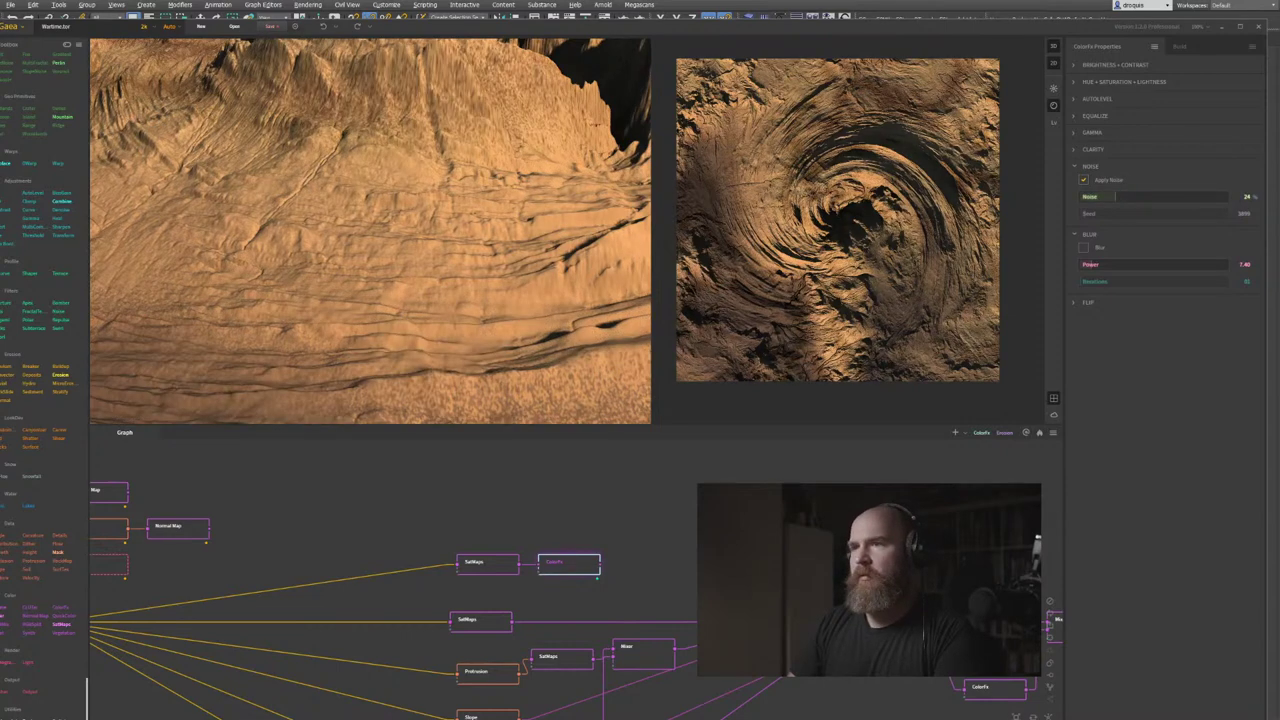
{"action": "left_click", "coordinate": [1140, 199]}
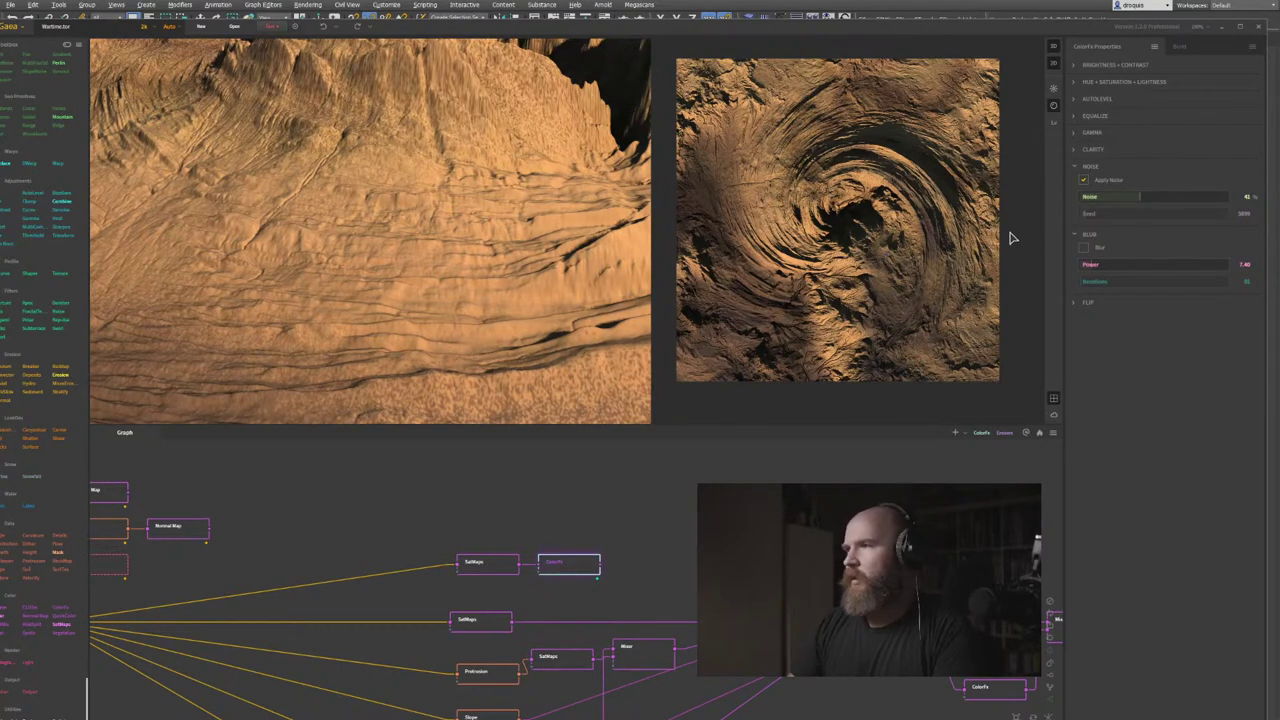
{"action": "left_click", "coordinate": [1100, 199]}
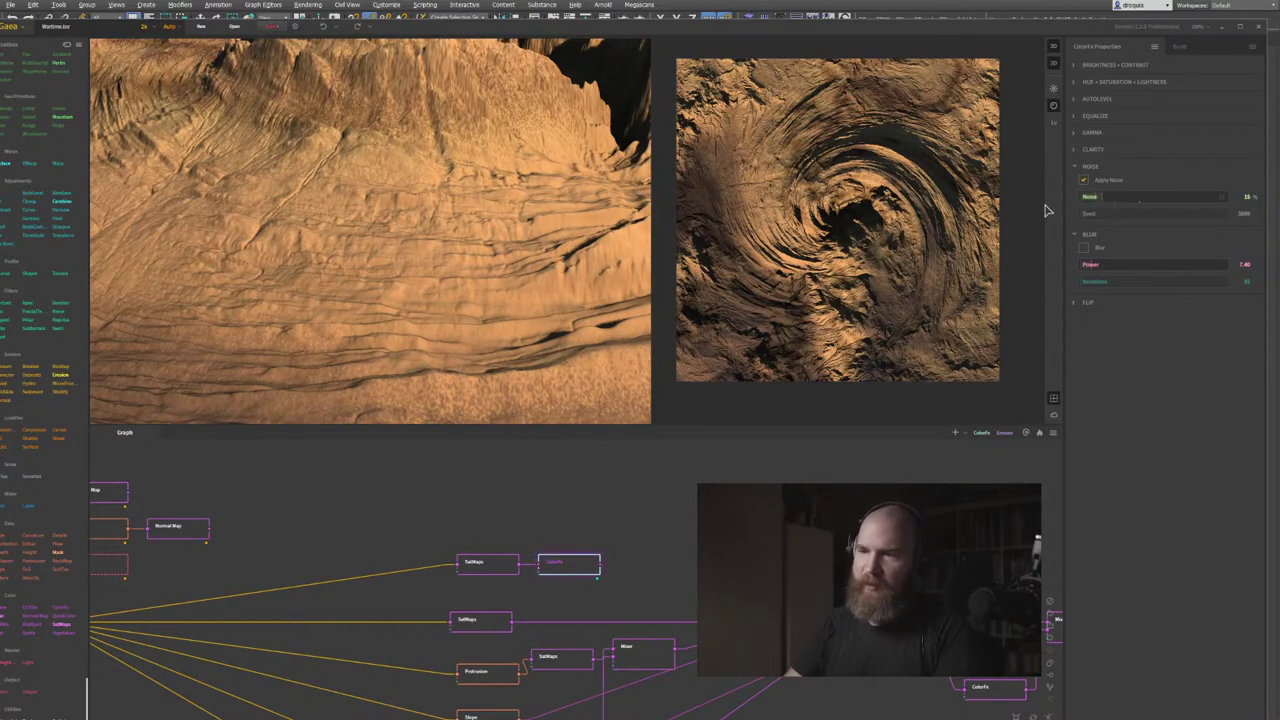
Delete the test ColorFx node and the duplicated SatMaps node feeding it.
{"action": "middle_click_drag", "start_coordinate": [504, 506], "coordinate": [541, 508]}
{"action": "left_click_drag", "start_coordinate": [650, 536], "coordinate": [526, 595]}
{"action": "left_click", "coordinate": [659, 557]}
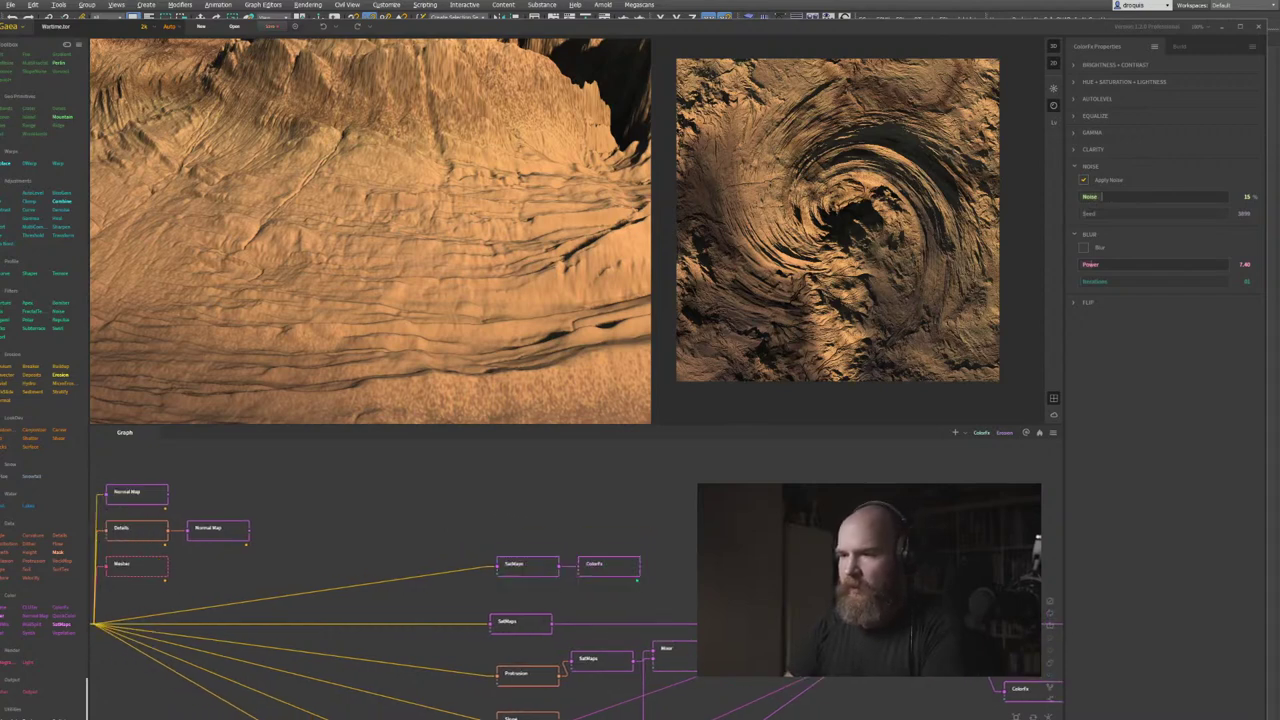
{"action": "middle_click_drag", "start_coordinate": [688, 541], "coordinate": [675, 527]}
{"action": "left_click", "coordinate": [598, 552]}
{"action": "key", "text": "Delete"}
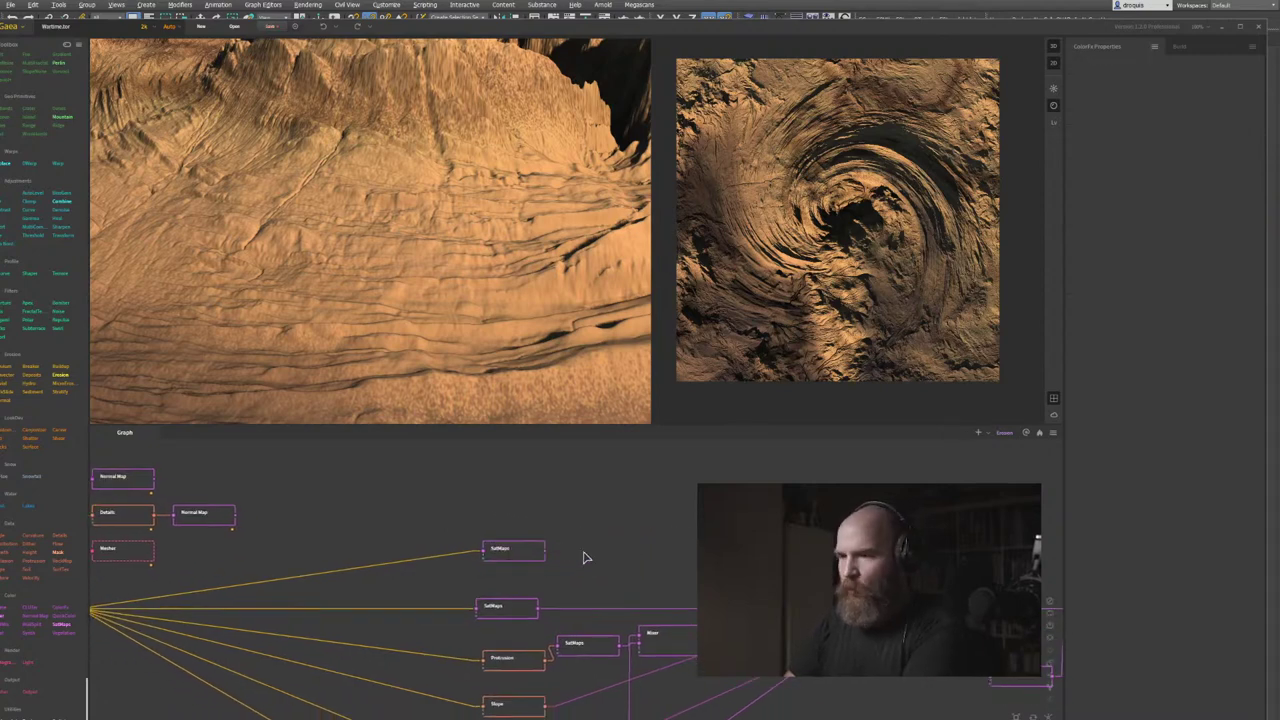
{"action": "left_click", "coordinate": [523, 549]}
{"action": "key", "text": "Delete"}
Preview the final Mixer node on the terrain and open the build settings.
{"action": "middle_click_drag", "start_coordinate": [648, 577], "coordinate": [566, 509]}
{"action": "scroll", "coordinate": [566, 509], "scroll_direction": "down", "scroll_amount": 2}
{"action": "scroll", "coordinate": [690, 586], "scroll_direction": "down", "scroll_amount": 1}
{"action": "middle_click_drag", "start_coordinate": [690, 586], "coordinate": [610, 568]}
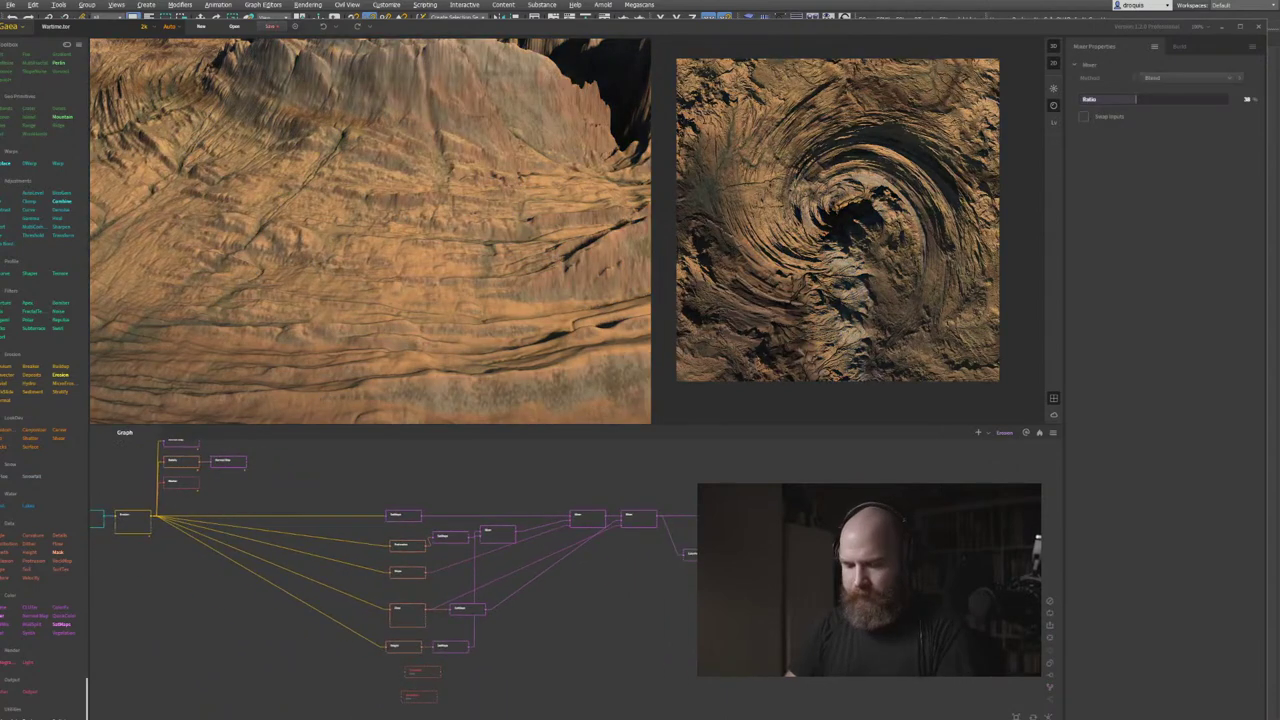
{"action": "middle_click_drag", "start_coordinate": [251, 548], "coordinate": [287, 596]}
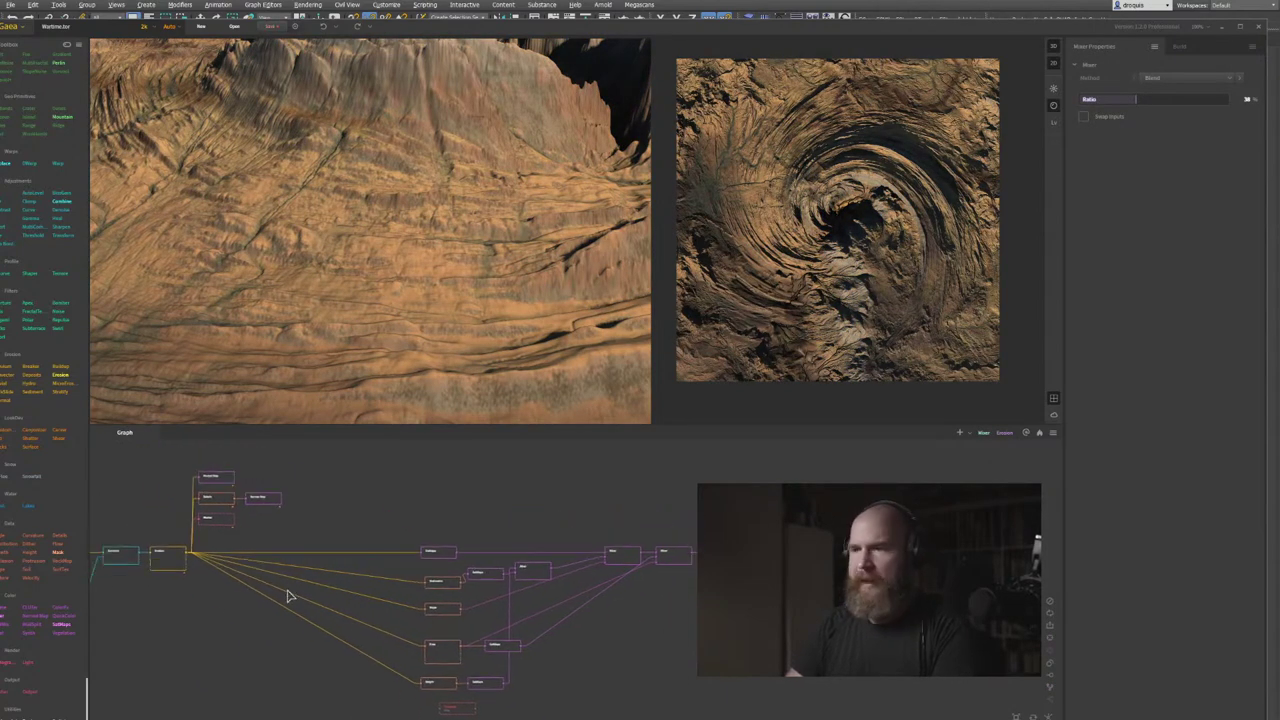
{"action": "left_click", "coordinate": [1183, 48]}
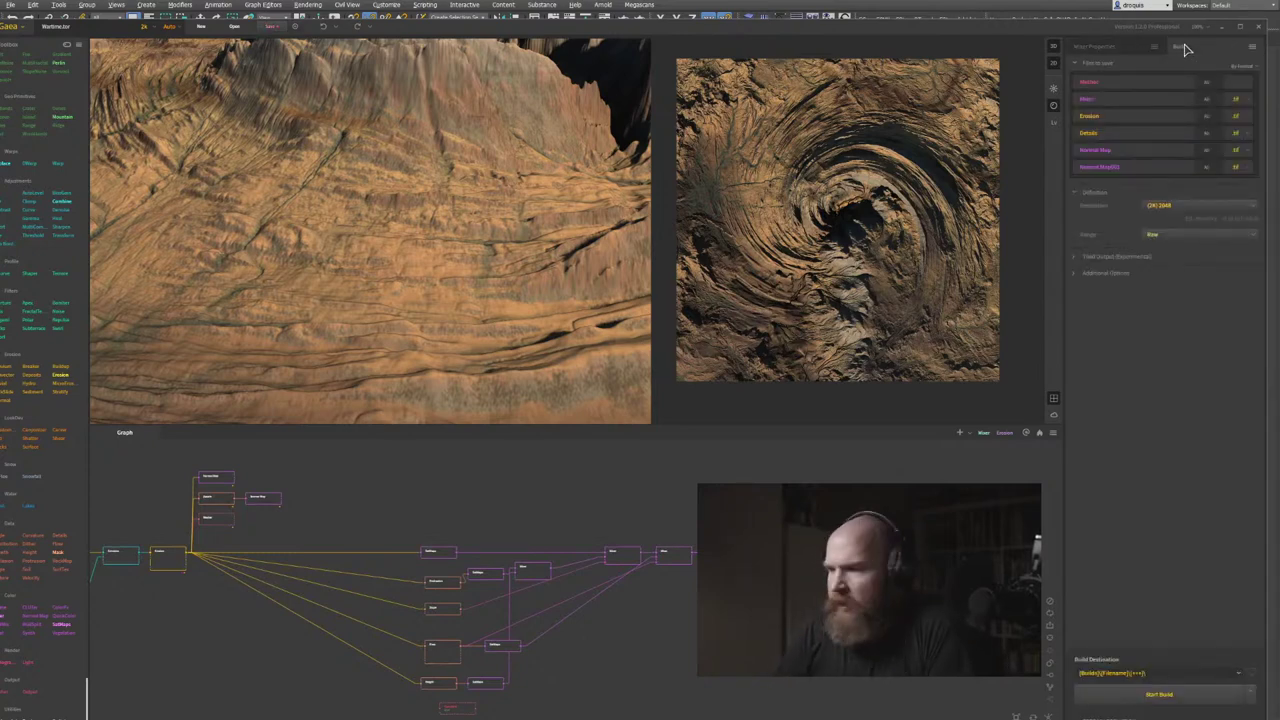
{"action": "left_click_drag", "start_coordinate": [917, 31], "coordinate": [926, 31]}
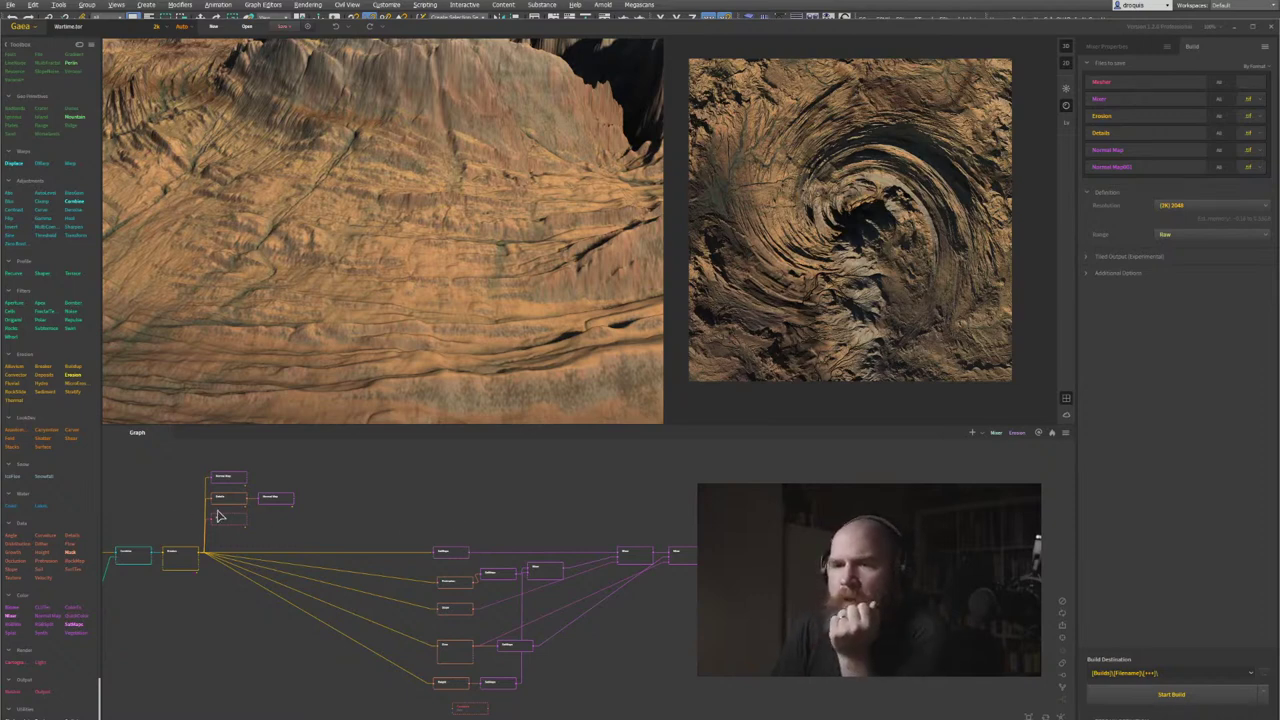
Review the colour branch of the node graph and the final Mixer's properties.
{"action": "scroll", "coordinate": [232, 525], "scroll_direction": "up", "scroll_amount": 5}
{"action": "middle_click_drag", "start_coordinate": [623, 503], "coordinate": [510, 519]}
{"action": "scroll", "coordinate": [406, 539], "scroll_direction": "down", "scroll_amount": 3}
{"action": "middle_click_drag", "start_coordinate": [748, 555], "coordinate": [563, 537]}
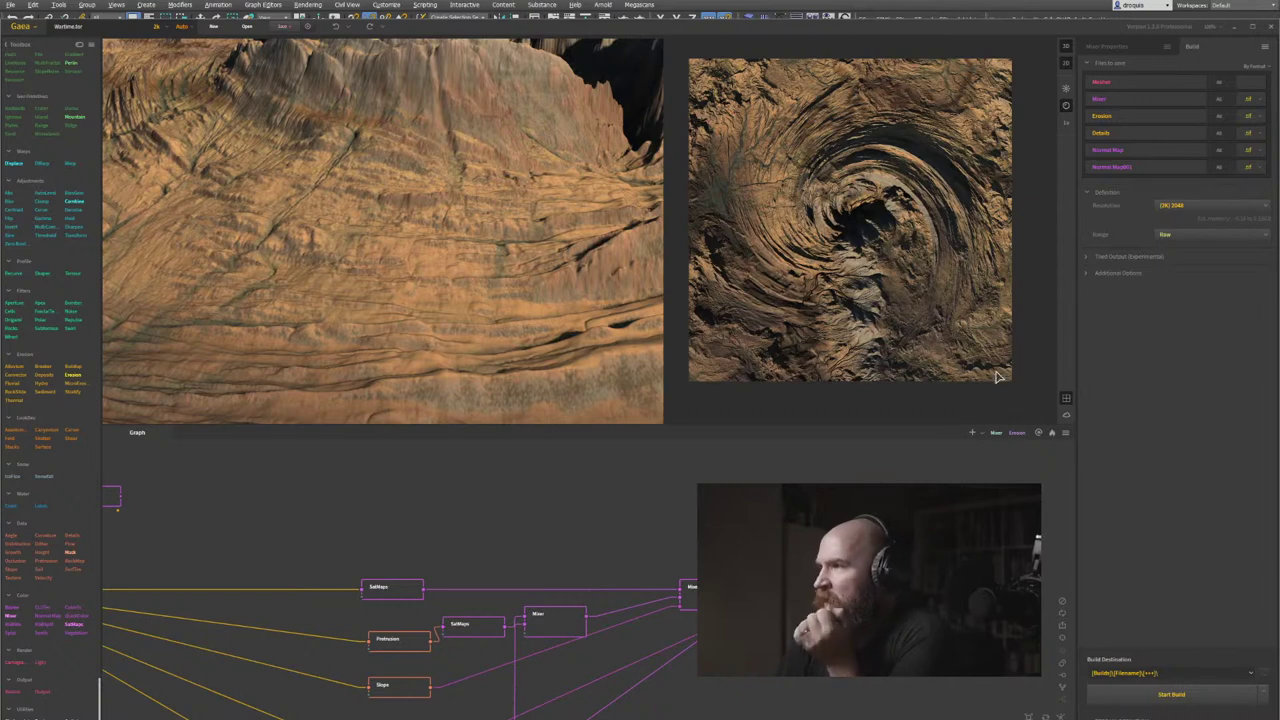
{"action": "left_click", "coordinate": [1126, 50]}
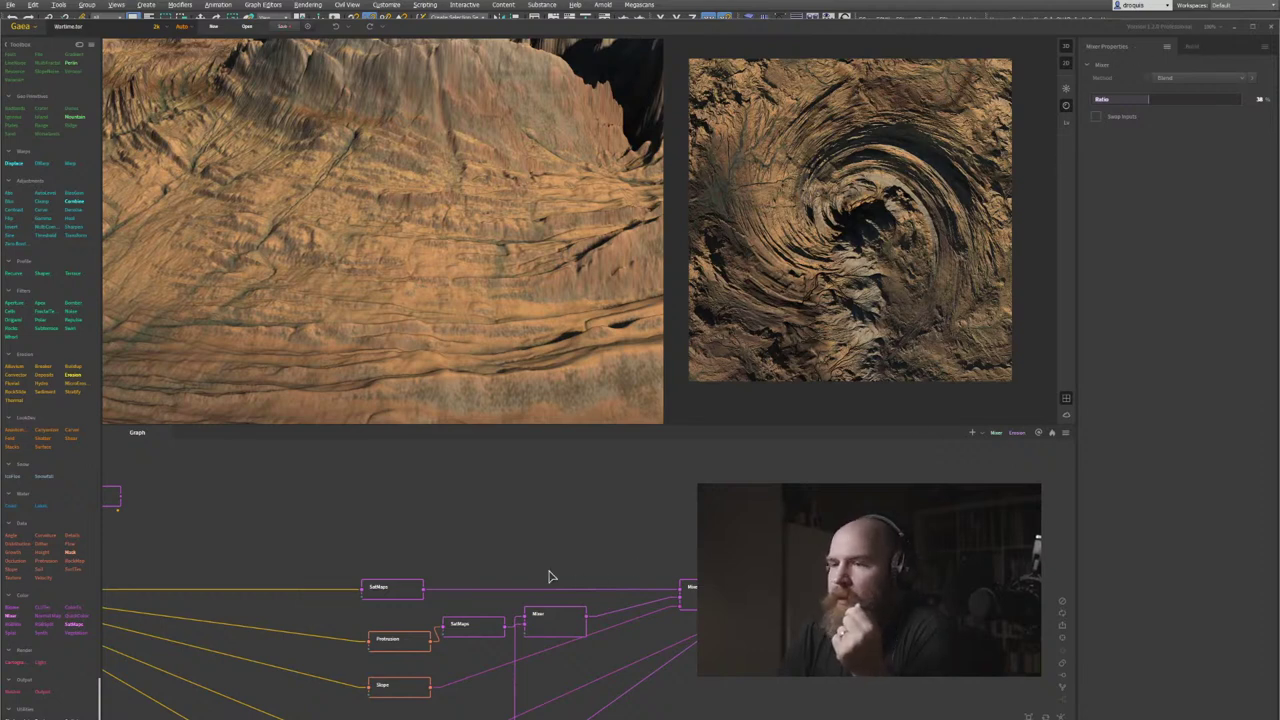
{"action": "middle_click_drag", "start_coordinate": [424, 545], "coordinate": [677, 519]}
{"action": "middle_click_drag", "start_coordinate": [275, 553], "coordinate": [340, 640]}
{"action": "middle_click_drag", "start_coordinate": [646, 564], "coordinate": [314, 523]}
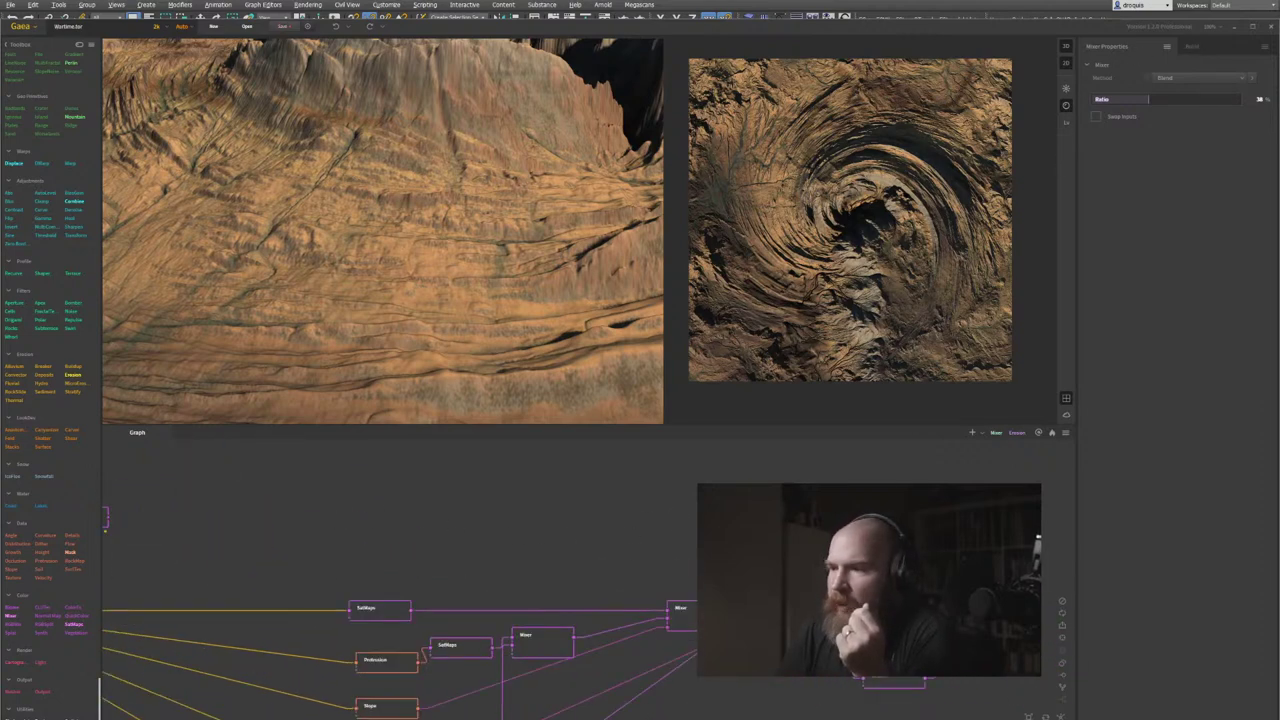
{"action": "middle_click_drag", "start_coordinate": [906, 606], "coordinate": [631, 583]}
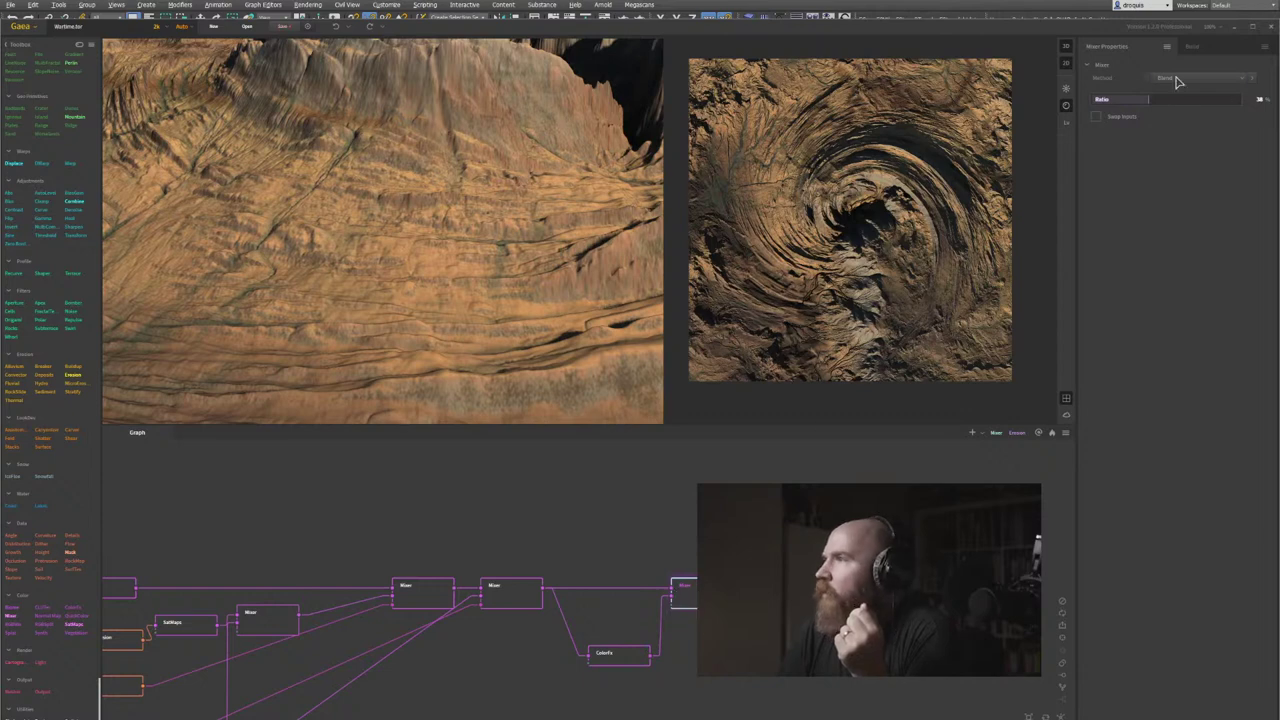
Review the build destination presets and the available resolutions in the build settings.
{"action": "left_click", "coordinate": [1192, 47]}
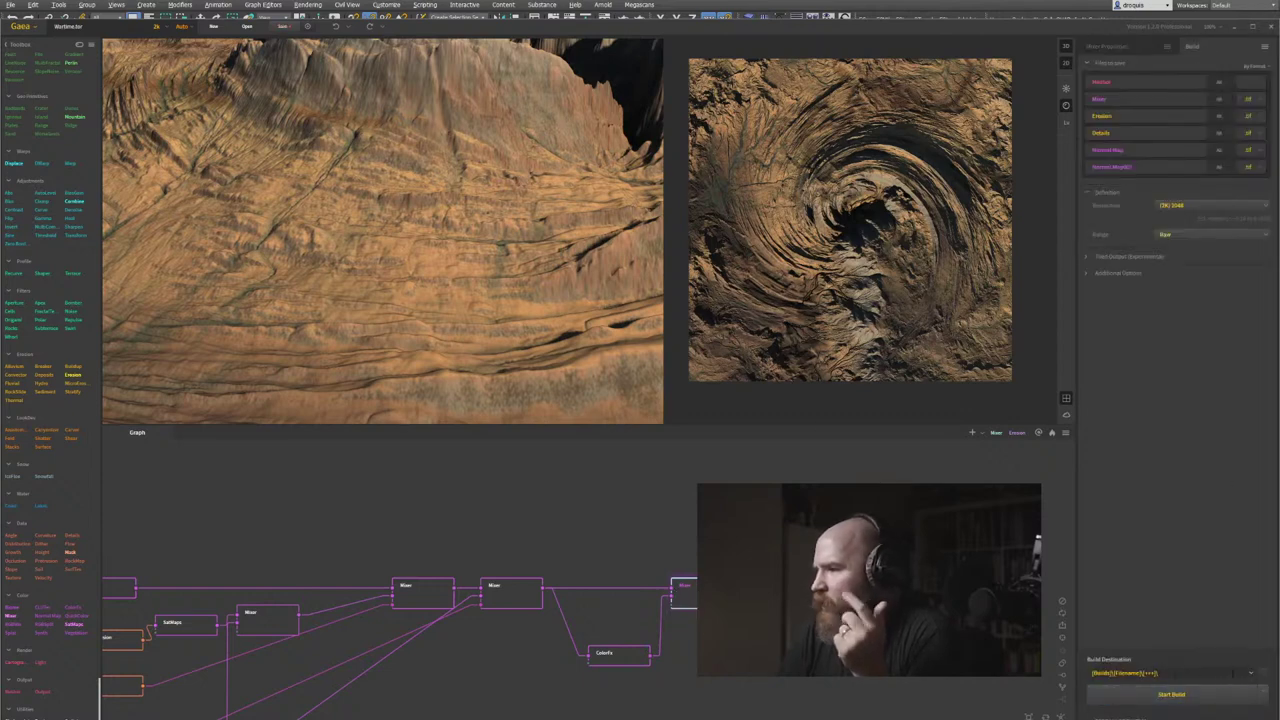
{"action": "left_click", "coordinate": [1249, 673]}
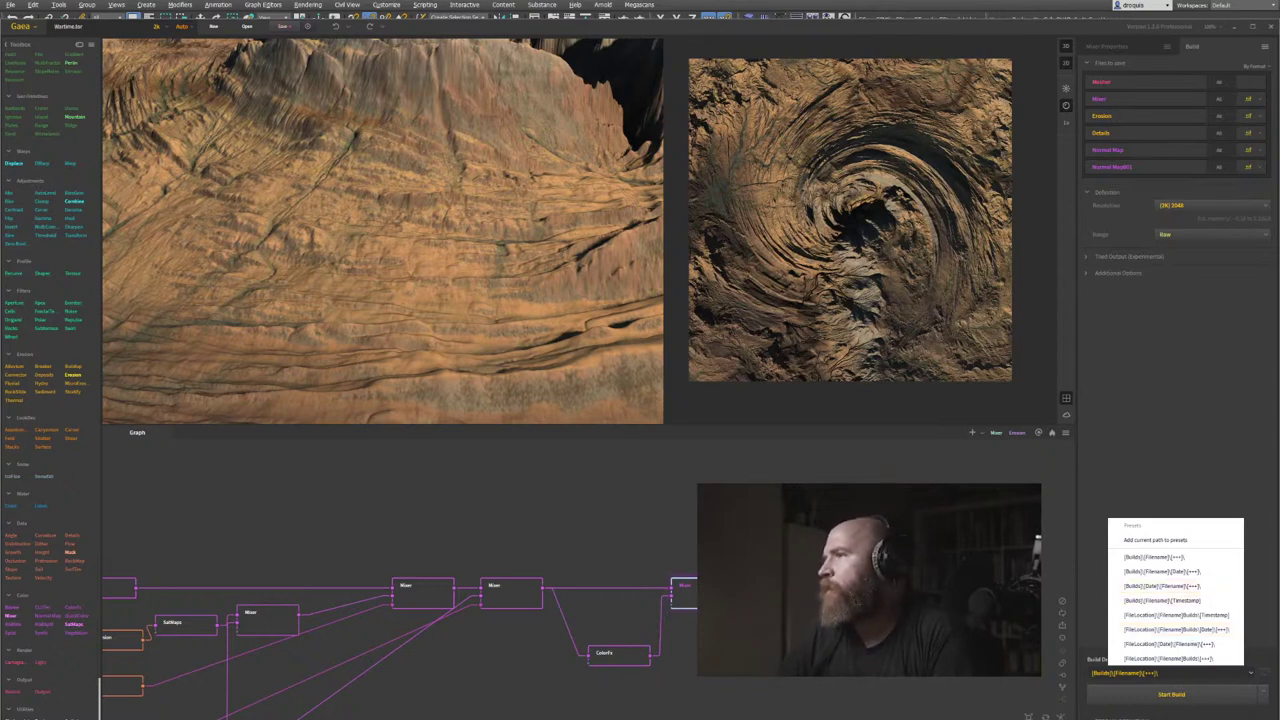
{"action": "left_click", "coordinate": [1020, 473]}
{"action": "left_click", "coordinate": [1224, 206]}
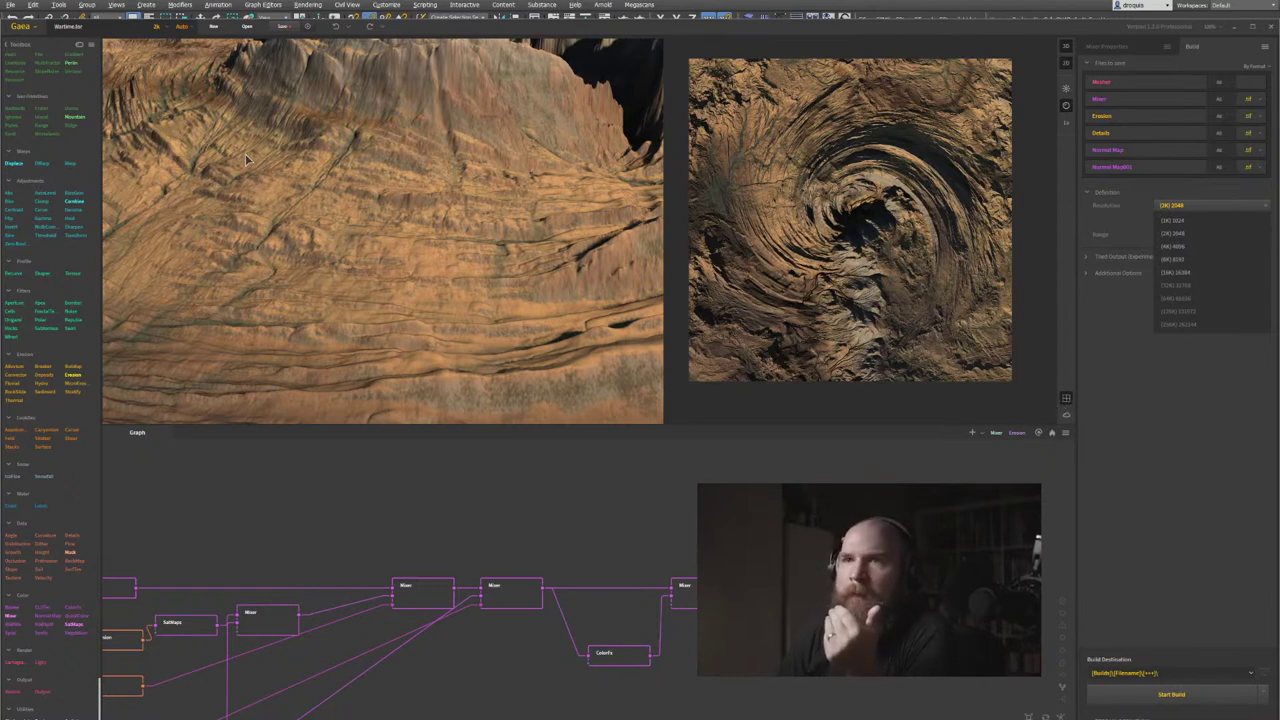
Examine the coloured terrain in 3D, both close up and as a whole.
{"action": "left_click_drag", "start_coordinate": [332, 208], "coordinate": [467, 282]}
{"action": "scroll", "coordinate": [433, 217], "scroll_direction": "down", "scroll_amount": 4}
{"action": "scroll", "coordinate": [510, 271], "scroll_direction": "up", "scroll_amount": 4}
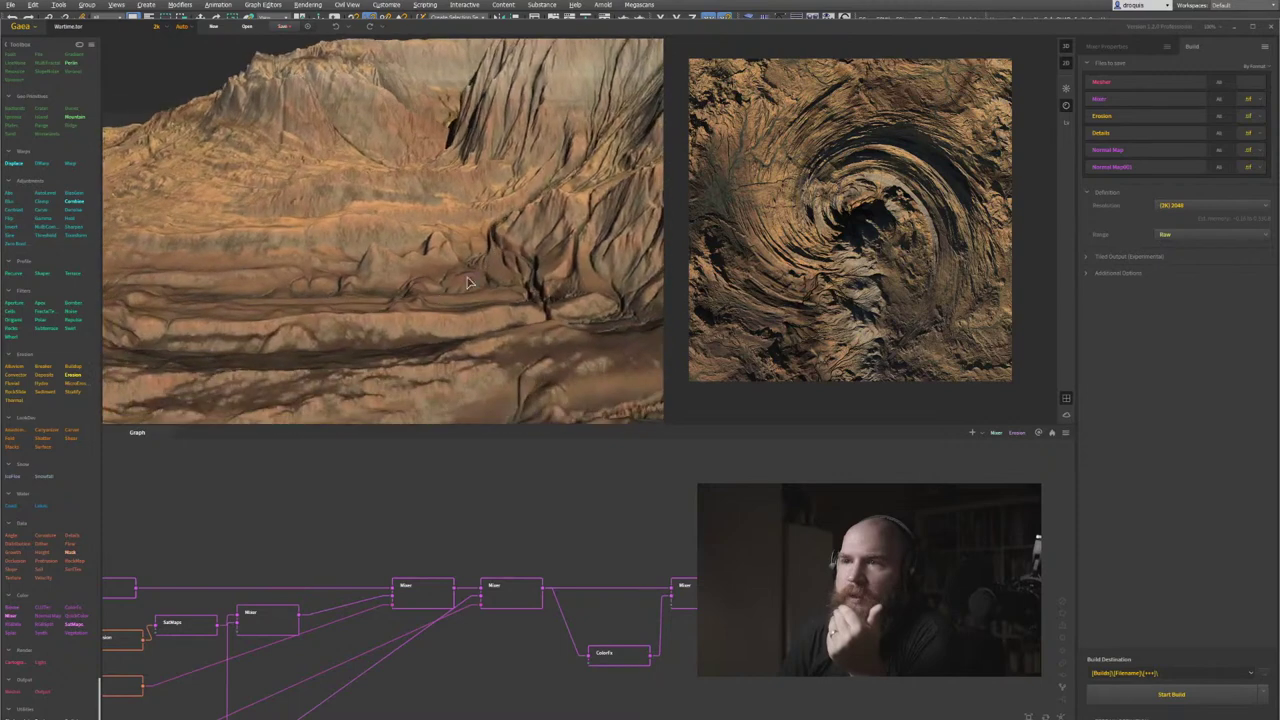
{"action": "left_click_drag", "start_coordinate": [470, 336], "coordinate": [380, 318]}
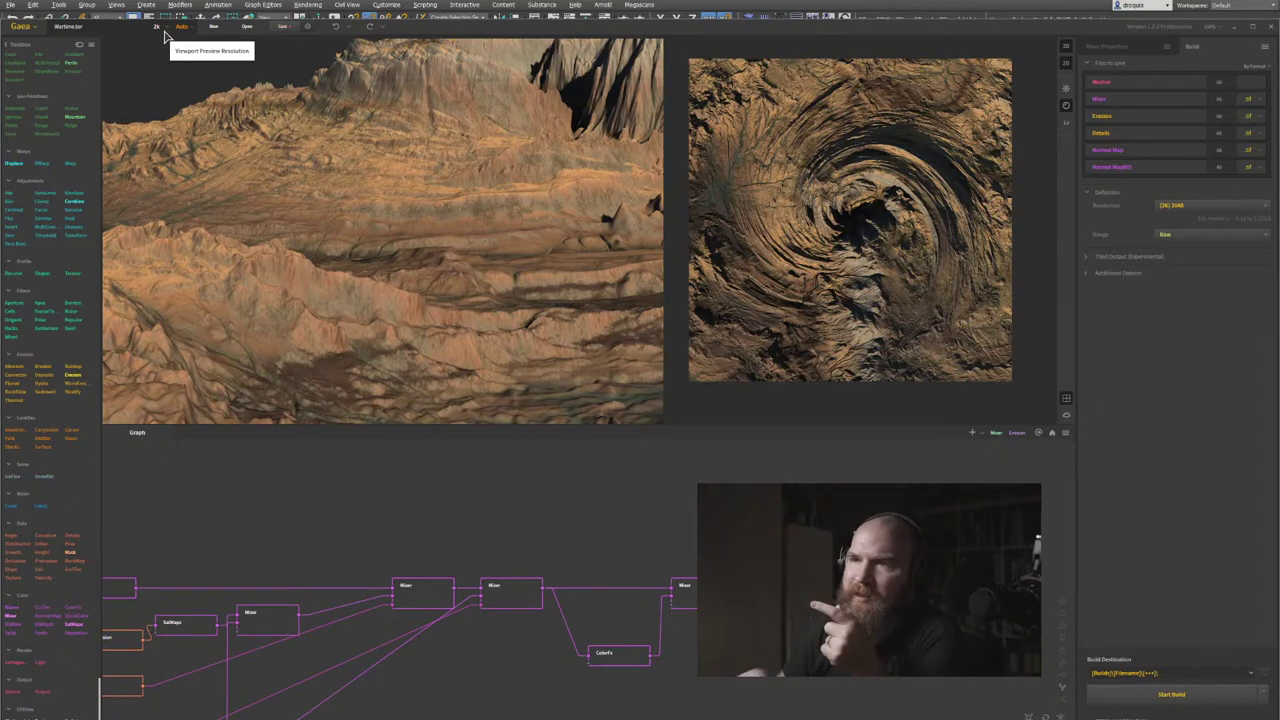
{"action": "left_click_drag", "start_coordinate": [250, 170], "coordinate": [368, 228]}
{"action": "scroll", "coordinate": [345, 205], "scroll_direction": "down", "scroll_amount": 5}
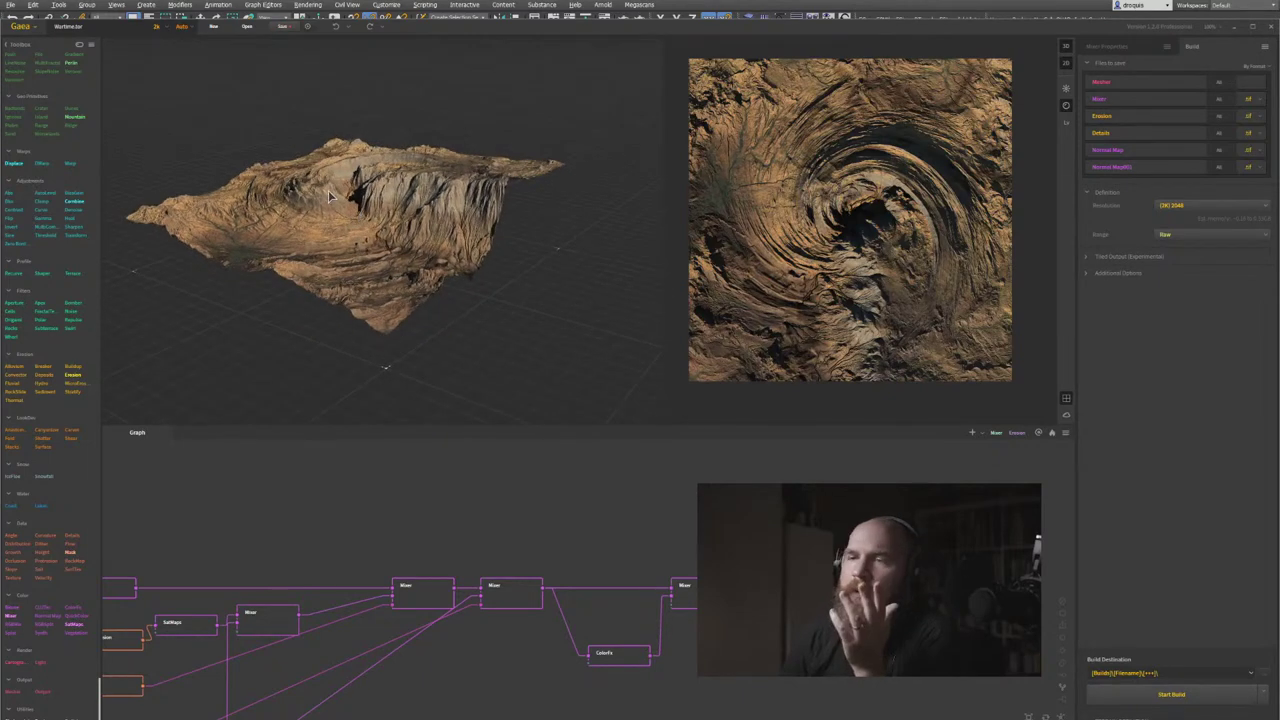
{"action": "scroll", "coordinate": [344, 192], "scroll_direction": "up", "scroll_amount": 5}
{"action": "scroll", "coordinate": [344, 192], "scroll_direction": "down", "scroll_amount": 3}
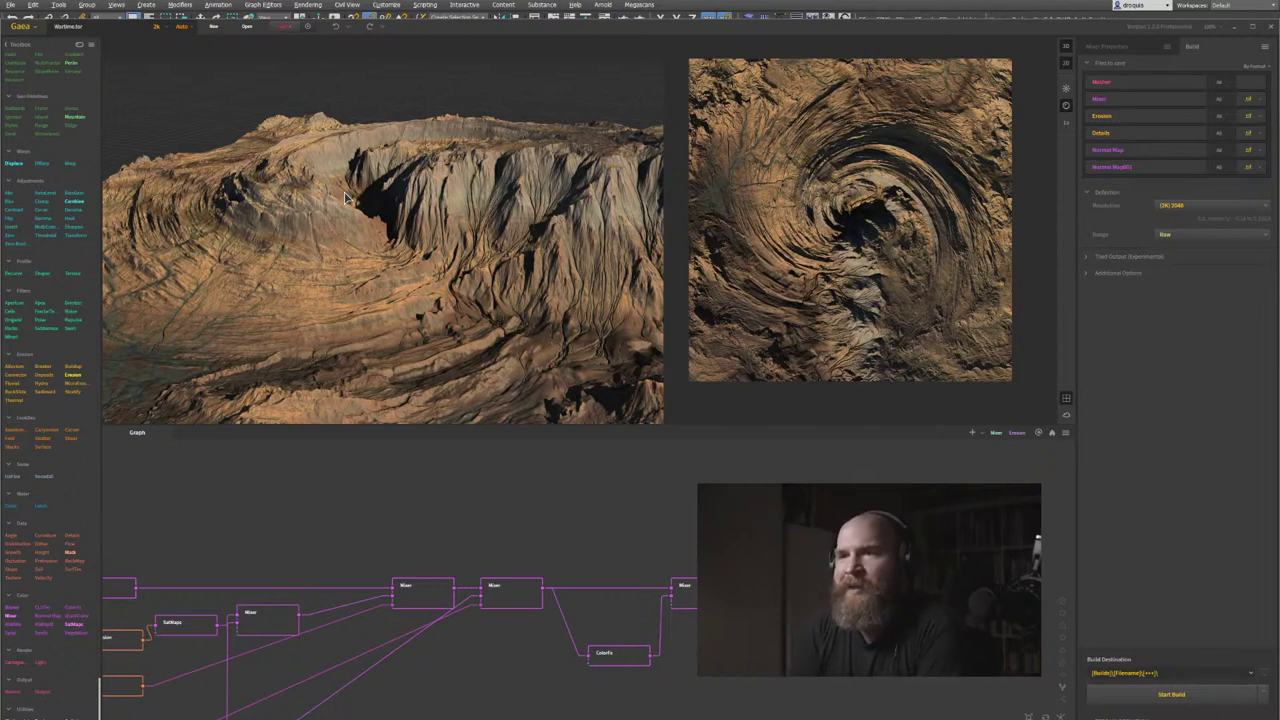
Switch to 3ds Max and view the imported terrain tiles shaded in the orthographic viewport.
{"action": "left_click", "coordinate": [1234, 27]}
{"action": "left_click", "coordinate": [884, 444]}
{"action": "key", "text": "F3"}
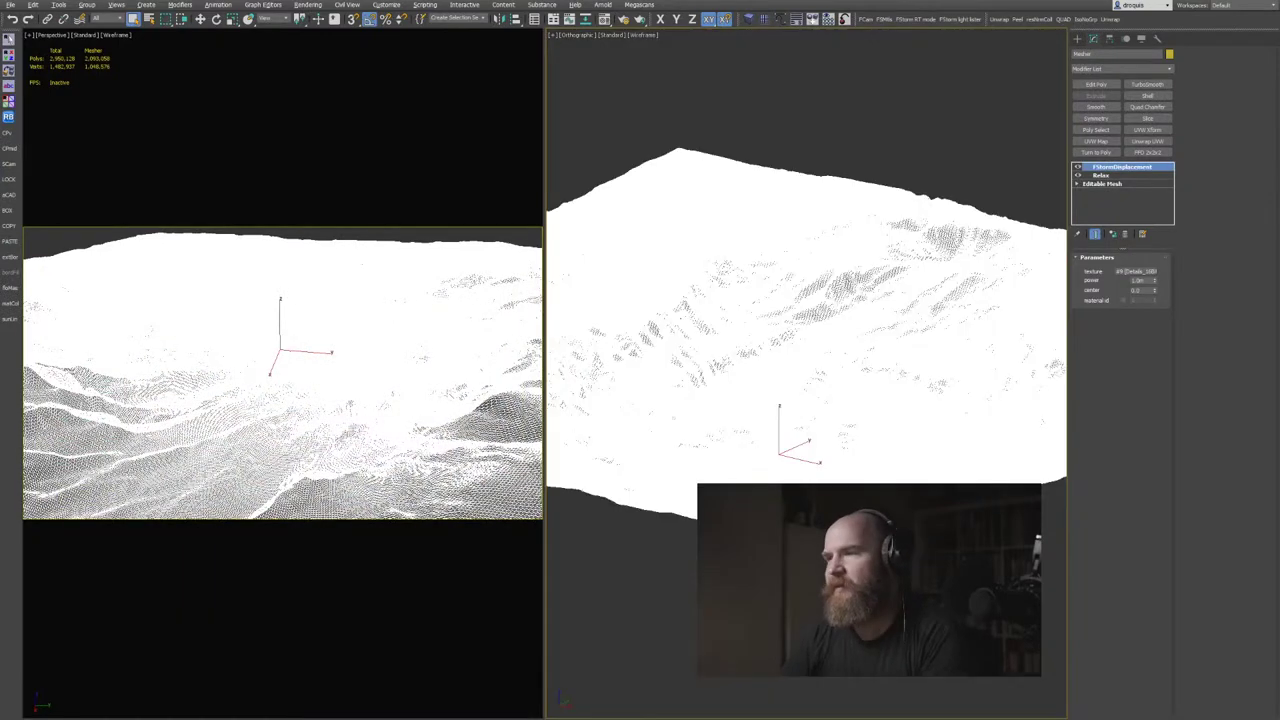
{"action": "key", "text": "F3"}
{"action": "middle_click_drag", "start_coordinate": [896, 464], "coordinate": [887, 364]}
{"action": "scroll", "coordinate": [884, 444], "scroll_direction": "down", "scroll_amount": 3}
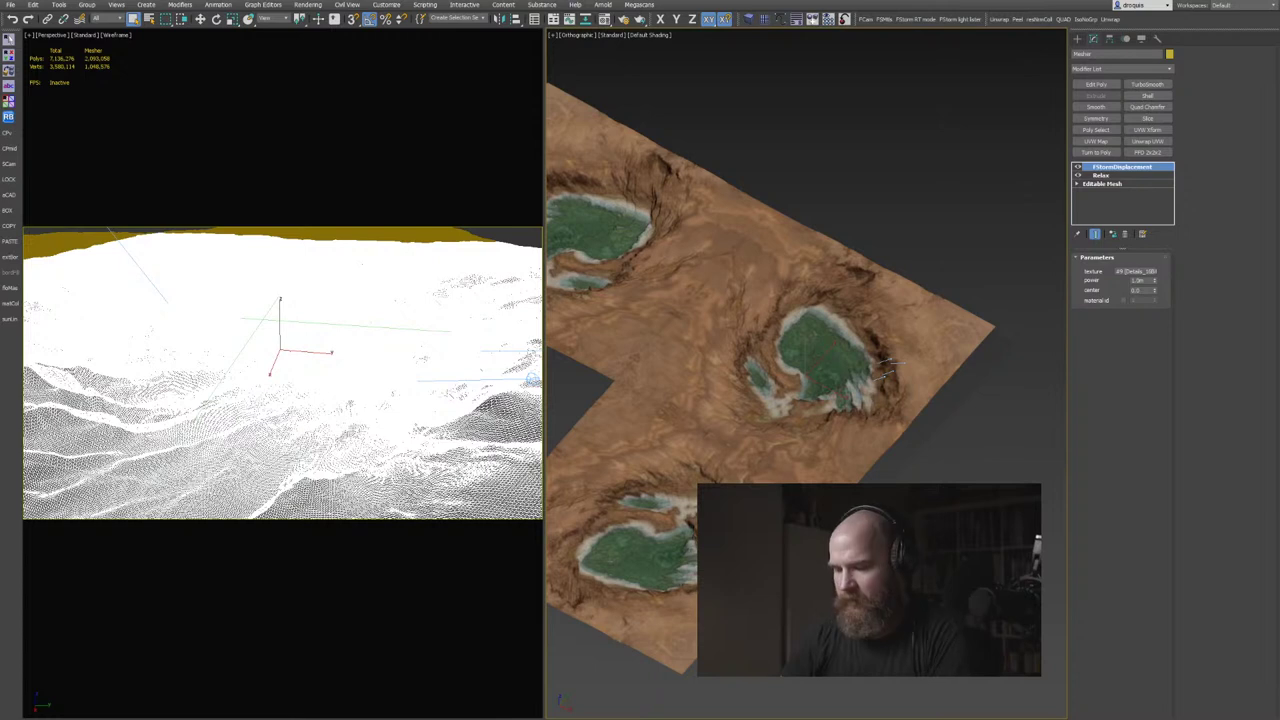
Unhide an object from the hidden objects list and show the shaded scene through the FCam002 camera.
{"action": "key", "text": "5"}
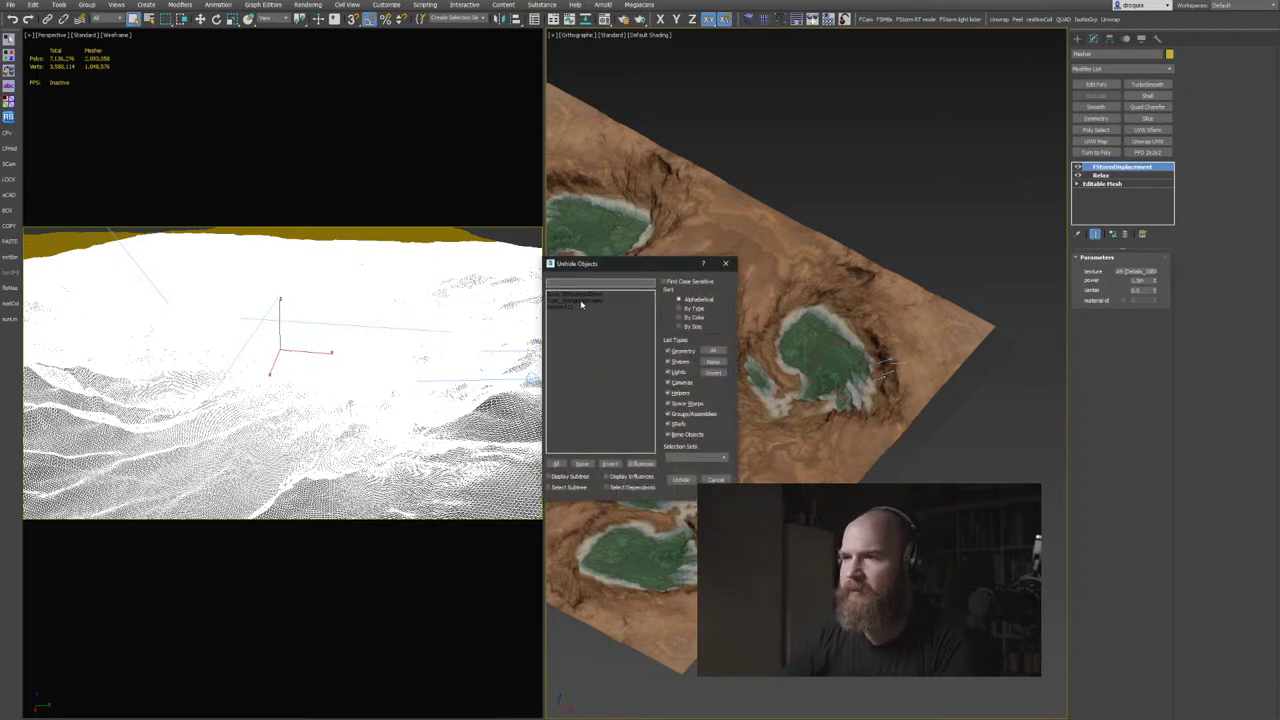
{"action": "double_click", "coordinate": [581, 304]}
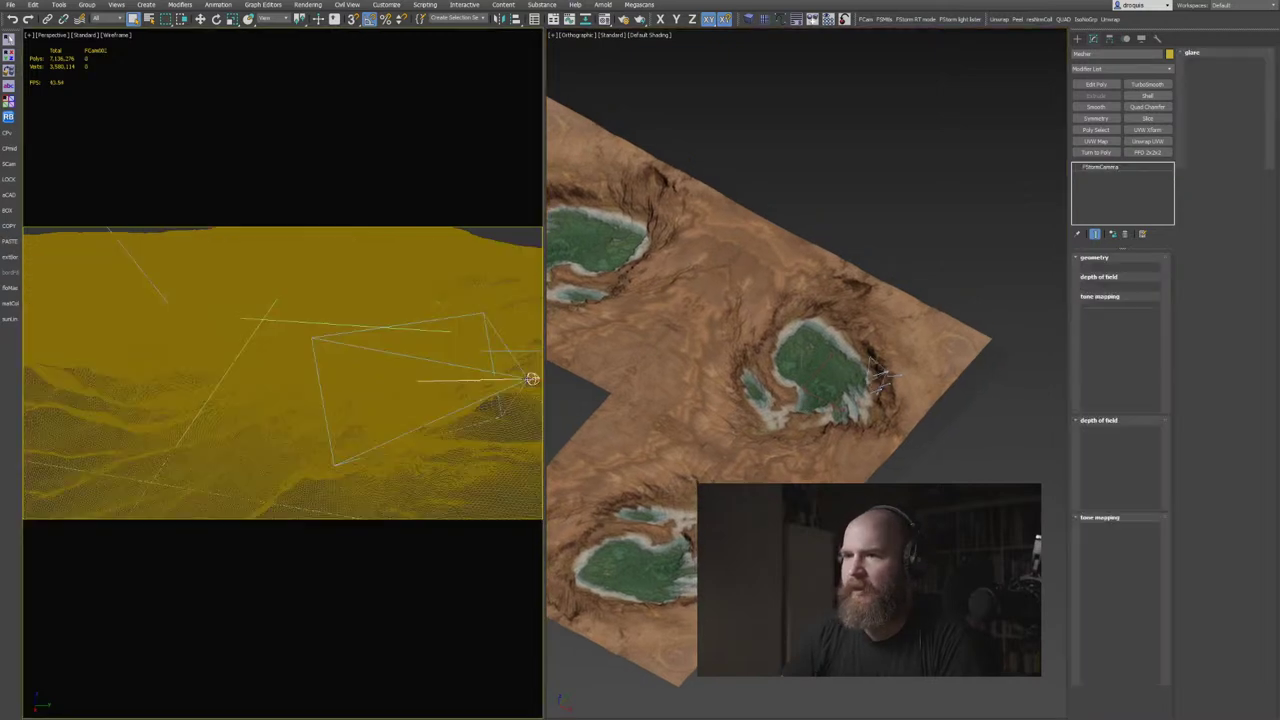
{"action": "left_click", "coordinate": [527, 380]}
{"action": "key", "text": "c"}
{"action": "key", "text": "F3"}
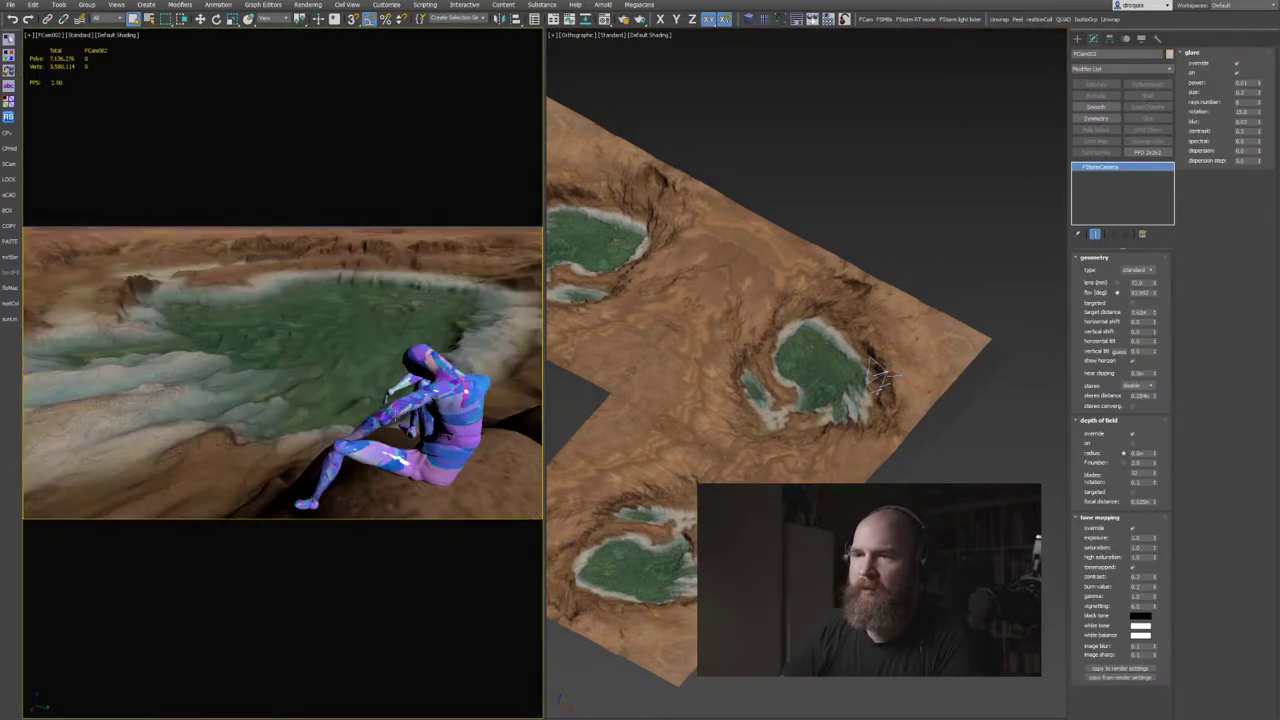
Select the seated figure and start an FStorm RT render of the camera view, placing its window over the viewports.
{"action": "left_click", "coordinate": [452, 452]}
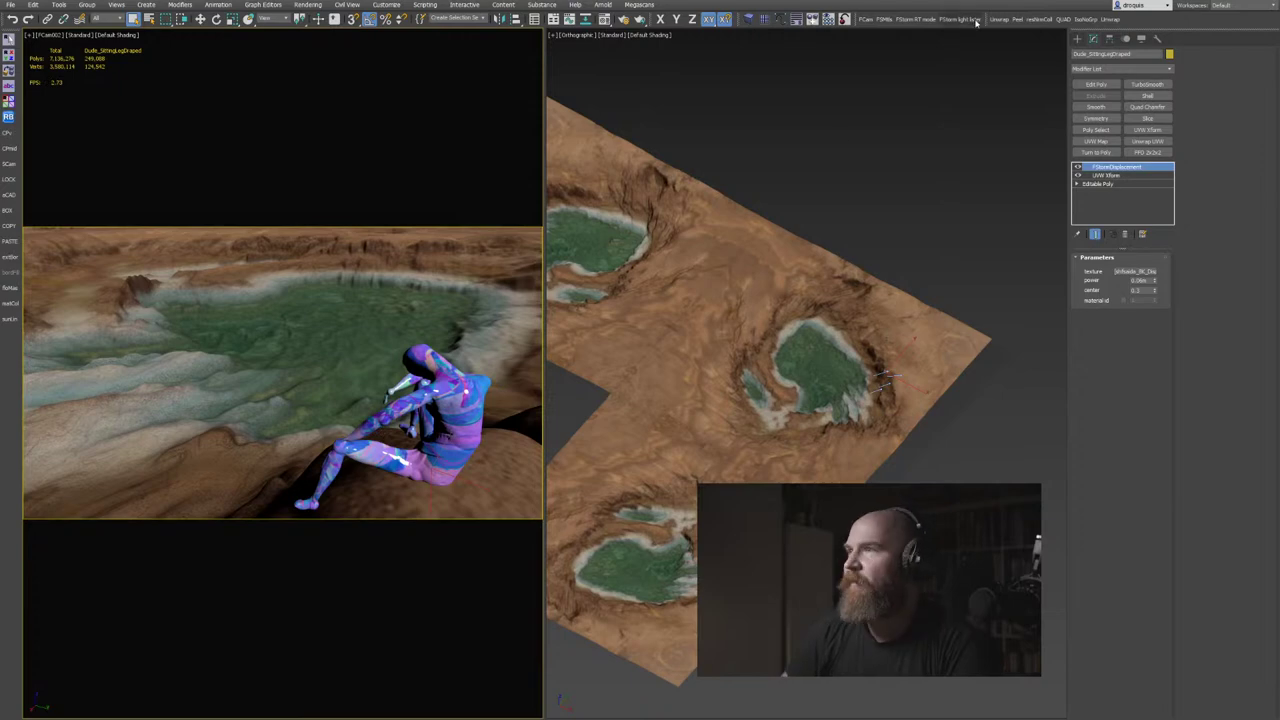
{"action": "left_click", "coordinate": [917, 19]}
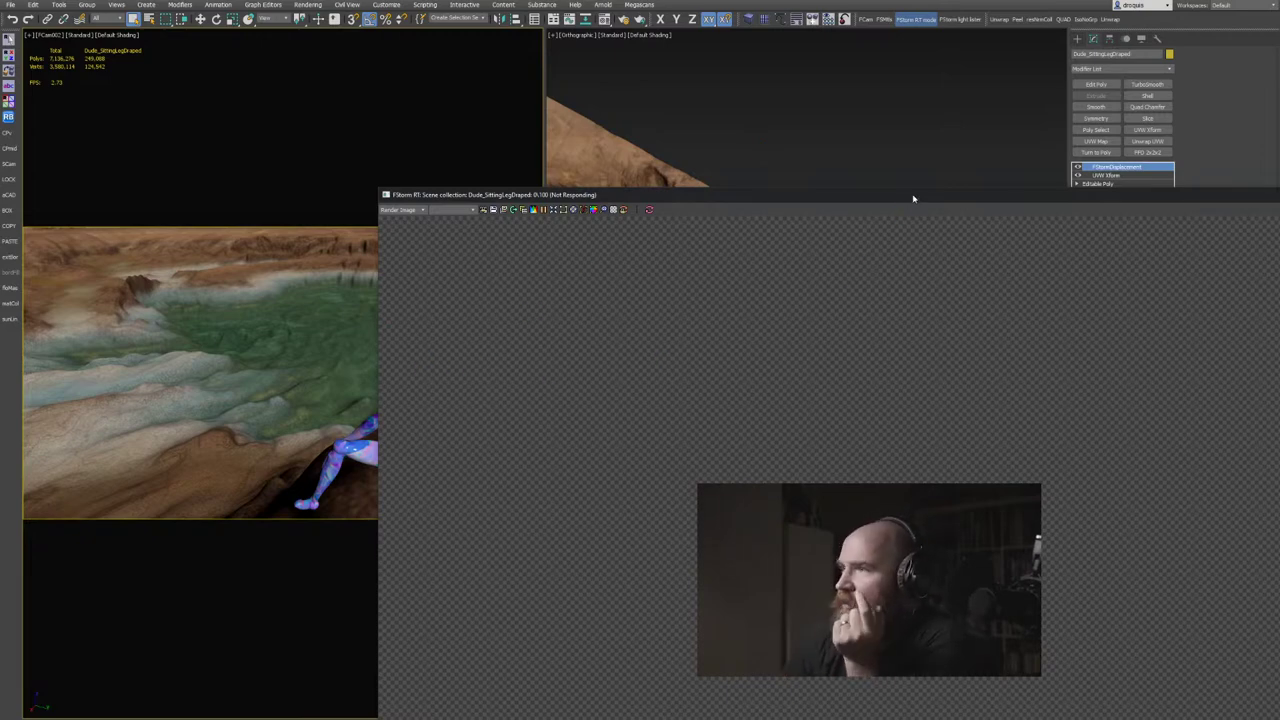
{"action": "left_click_drag", "start_coordinate": [913, 197], "coordinate": [565, 58]}
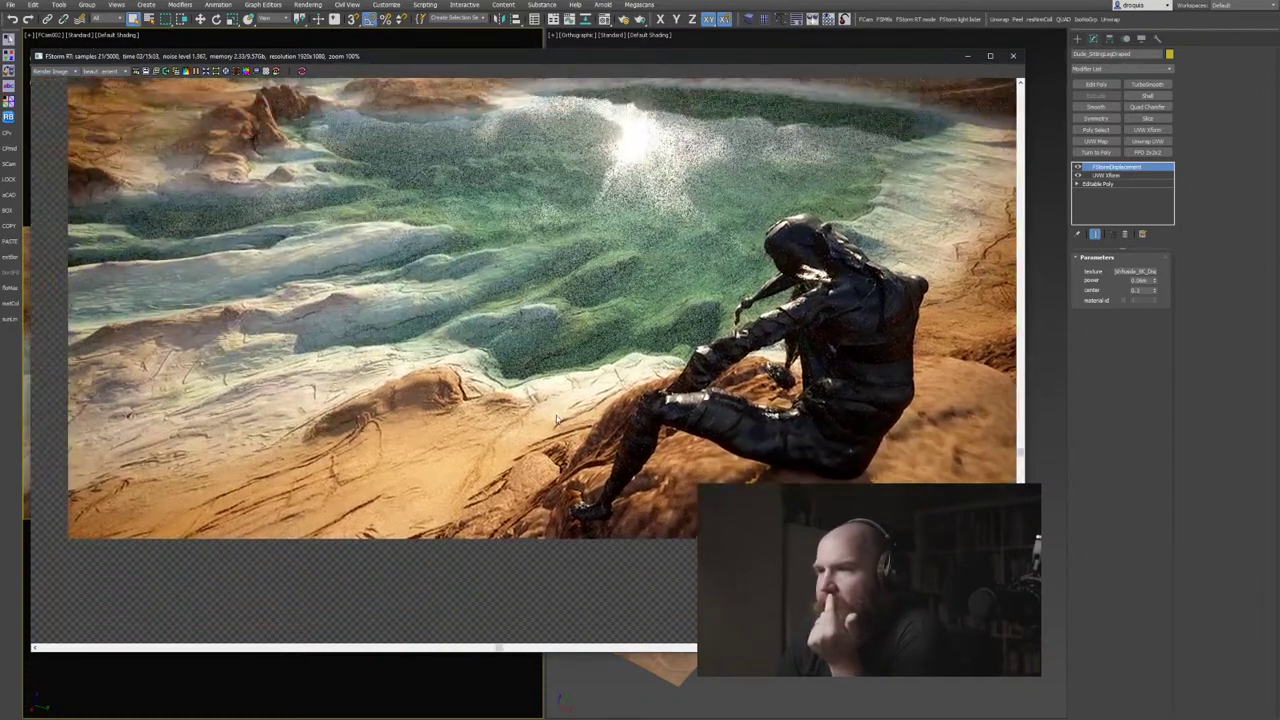
Examine the render around the seated figure's leg and the rock beneath it.
{"action": "scroll", "coordinate": [660, 400], "scroll_direction": "down", "scroll_amount": 1}
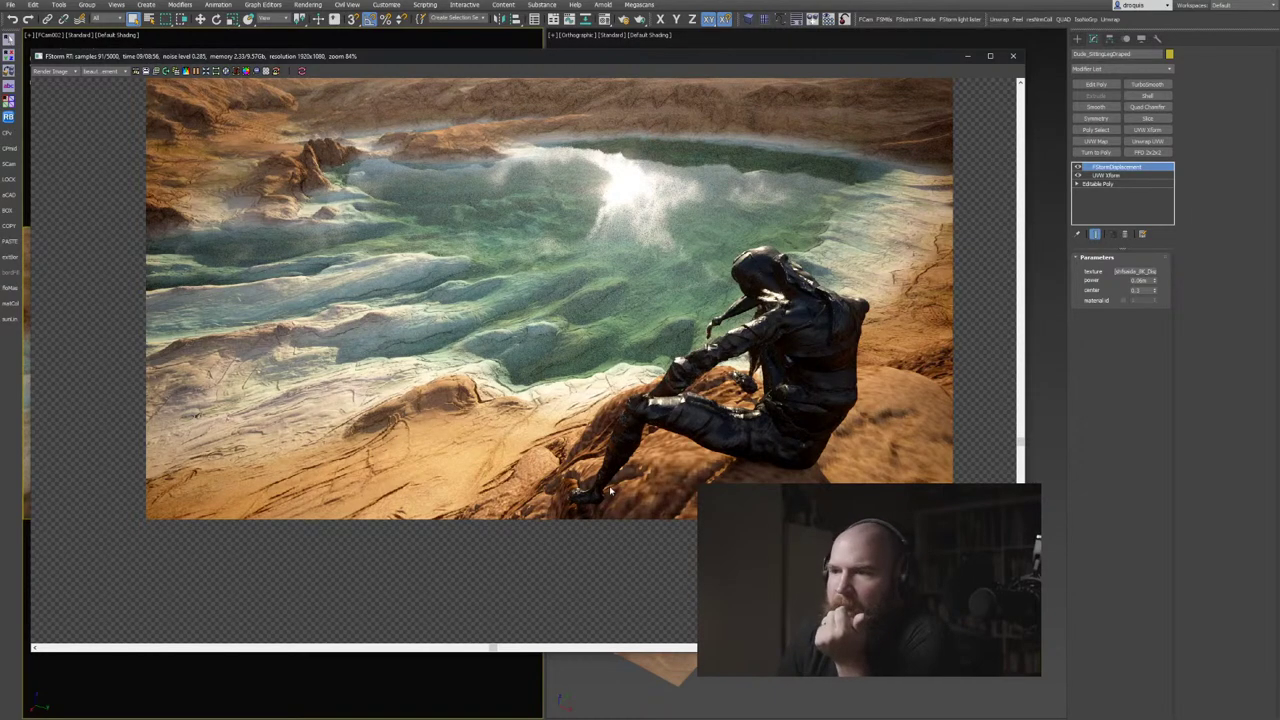
{"action": "scroll", "coordinate": [658, 487], "scroll_direction": "up", "scroll_amount": 1}
{"action": "scroll", "coordinate": [672, 508], "scroll_direction": "up", "scroll_amount": 5}
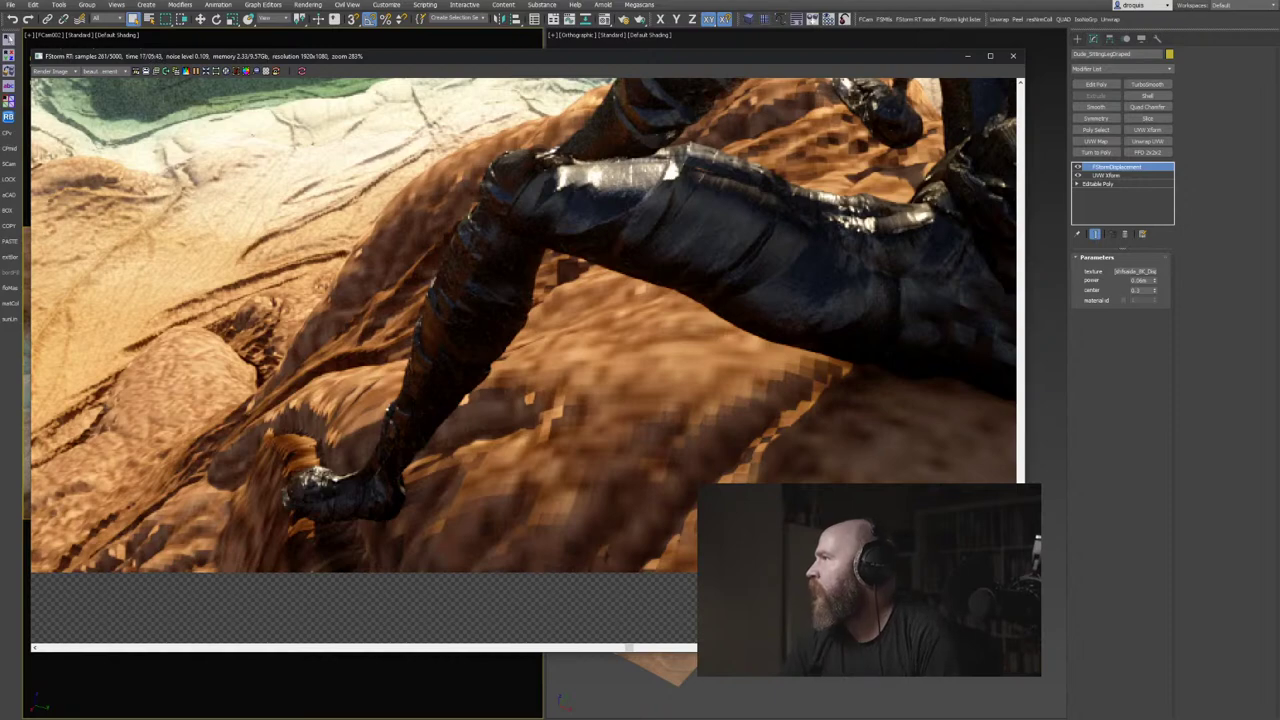
Switch to the browser's Gaea documentation, search the web for "quadspinner gaea primitive draw" and open the QuadSpinner site.
{"action": "left_click_drag", "start_coordinate": [1279, 250], "coordinate": [306, 142]}
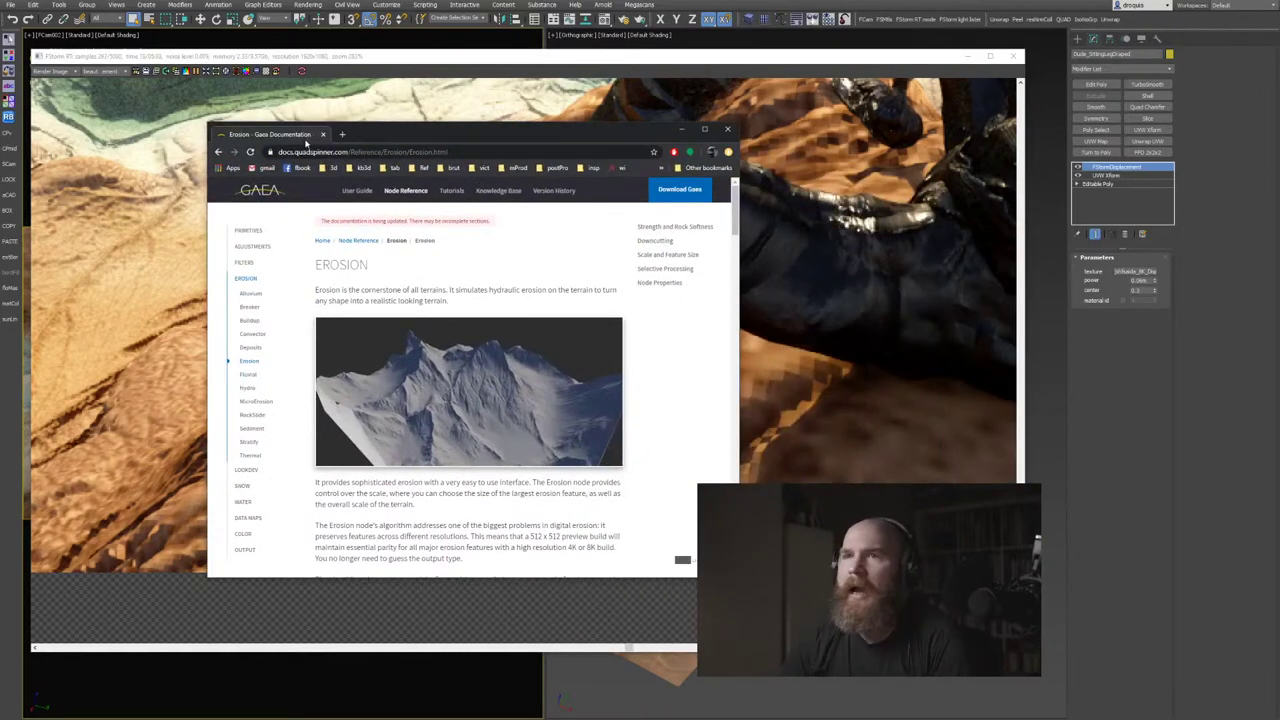
{"action": "left_click", "coordinate": [256, 190]}
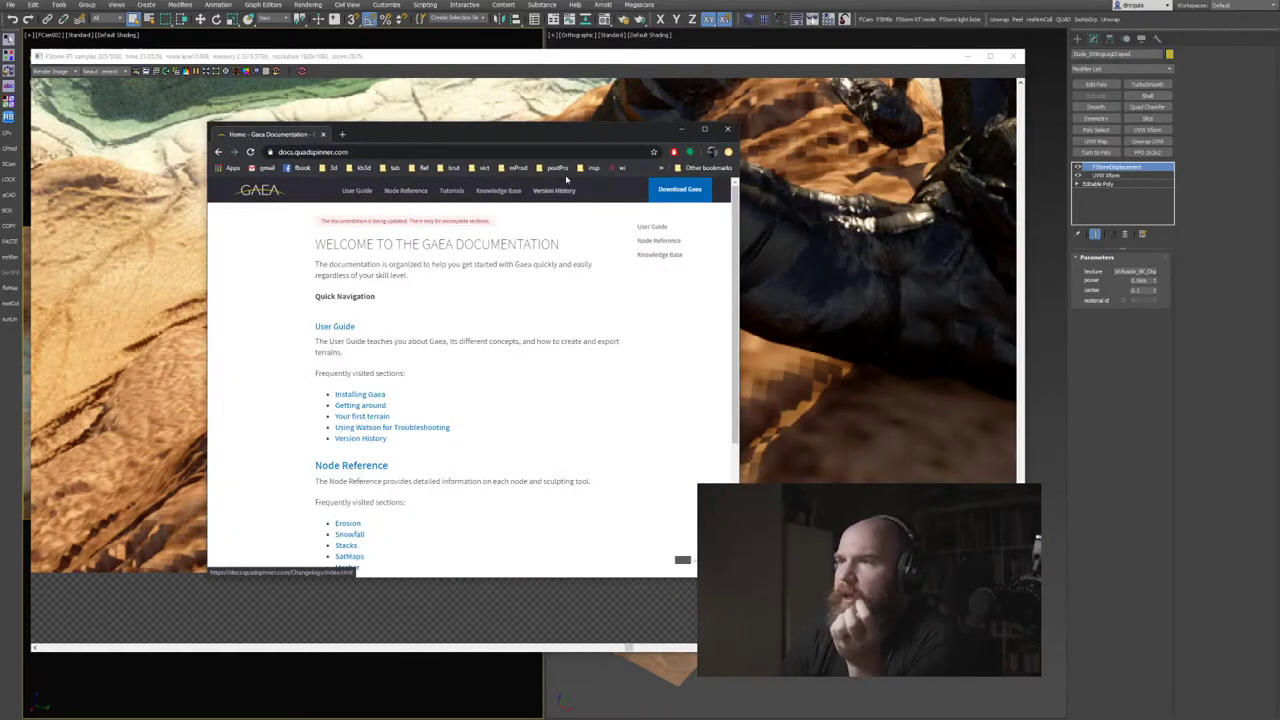
{"action": "left_click", "coordinate": [430, 151]}
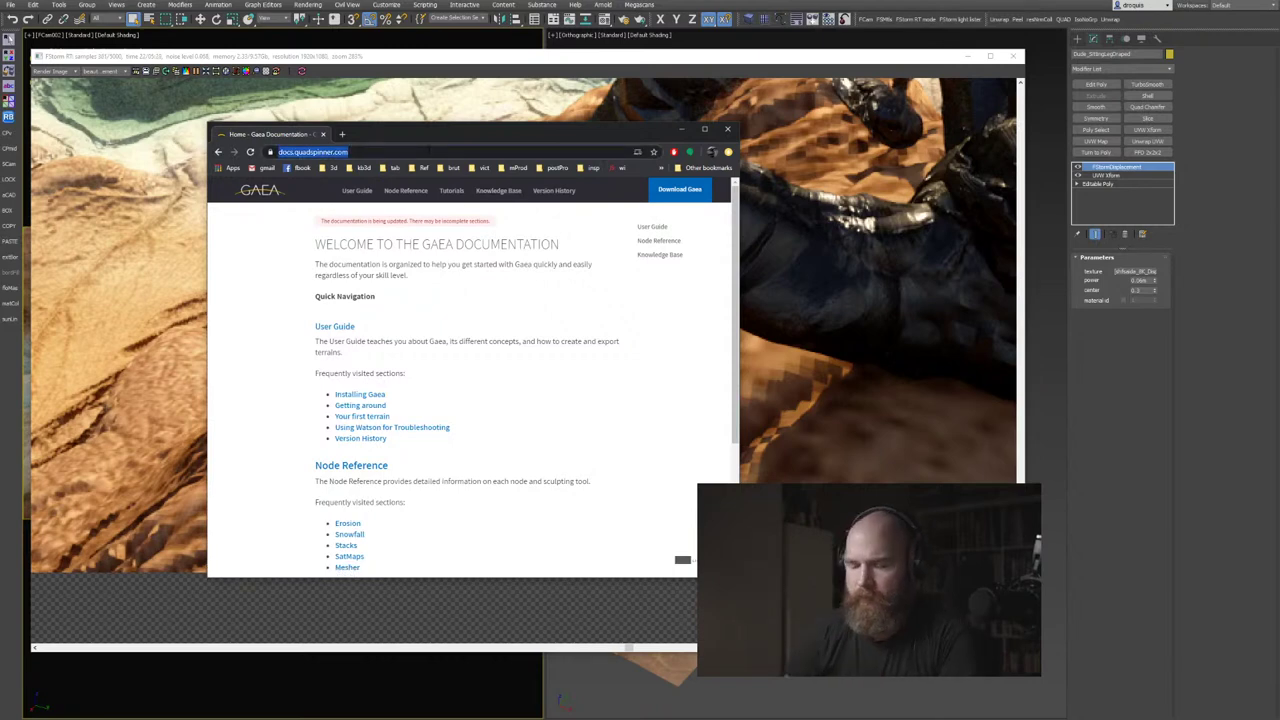
{"action": "type", "text": "quadspinner gaea primitive draw"}
{"action": "key", "text": "Return"}
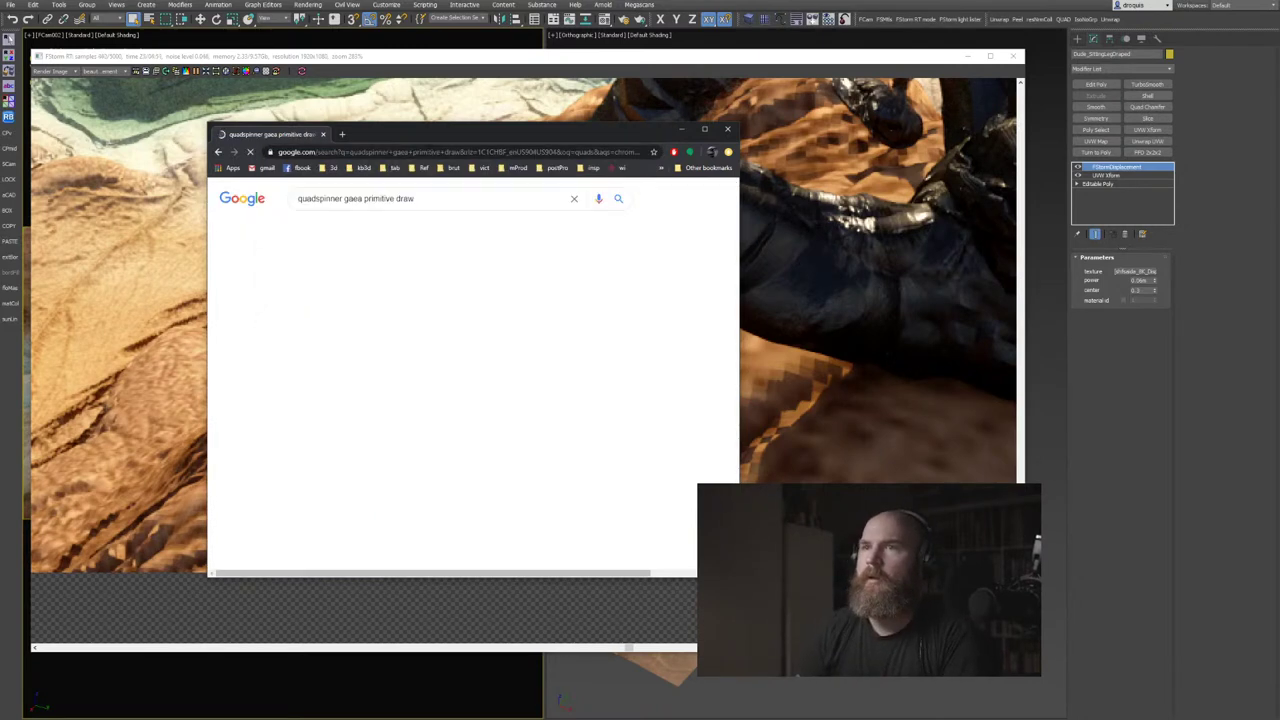
{"action": "left_click", "coordinate": [275, 289]}
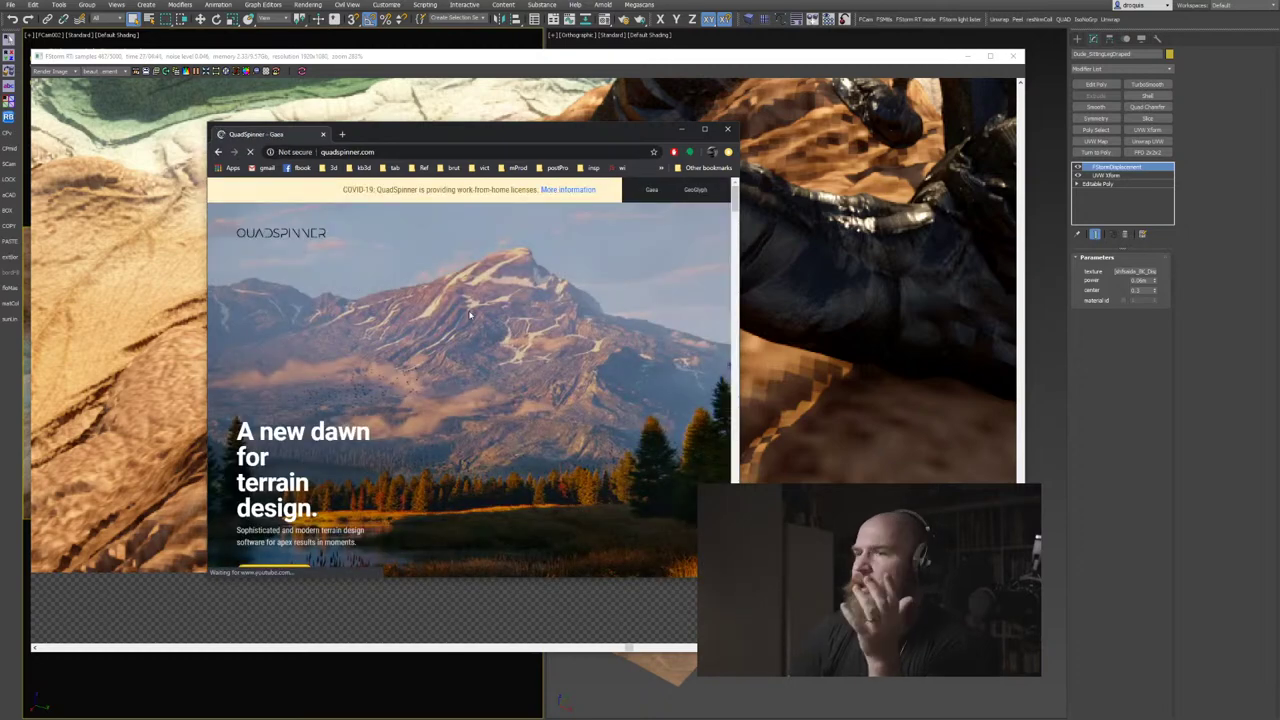
Look through the QuadSpinner home page and its Gaea order page for edition information.
{"action": "scroll", "coordinate": [420, 372], "scroll_direction": "down", "scroll_amount": 15}
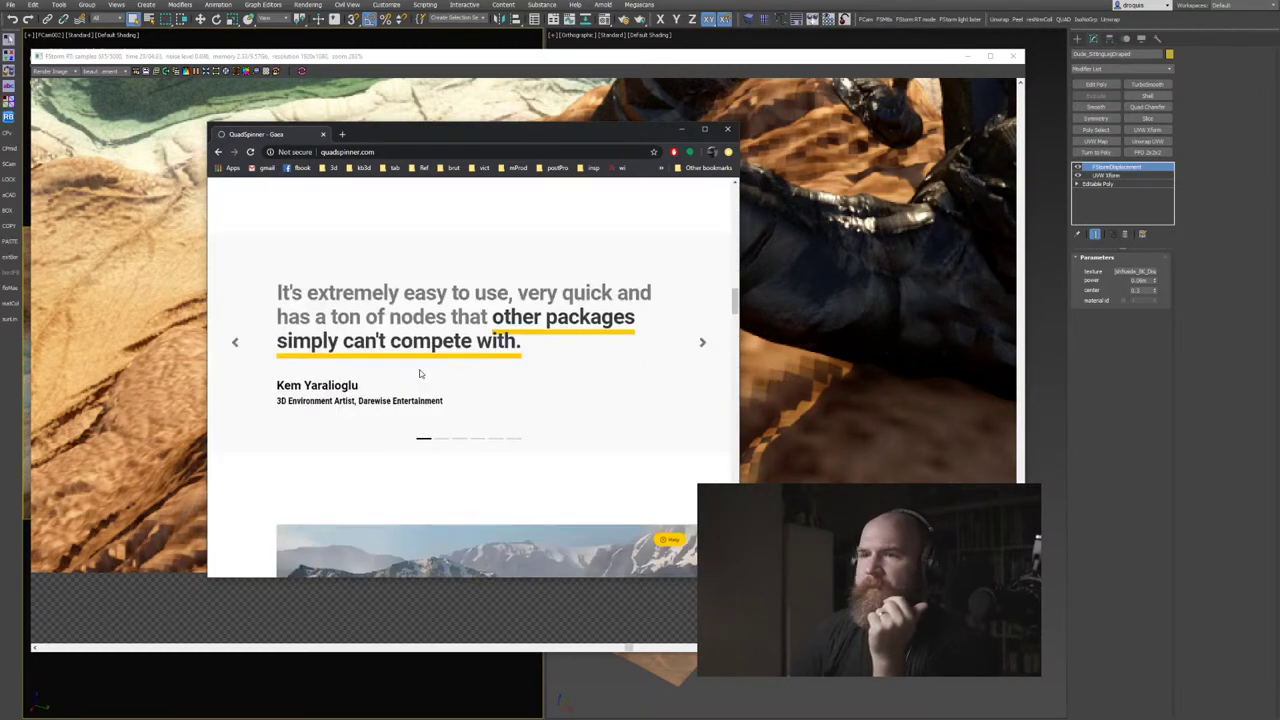
{"action": "scroll", "coordinate": [420, 373], "scroll_direction": "down", "scroll_amount": 10}
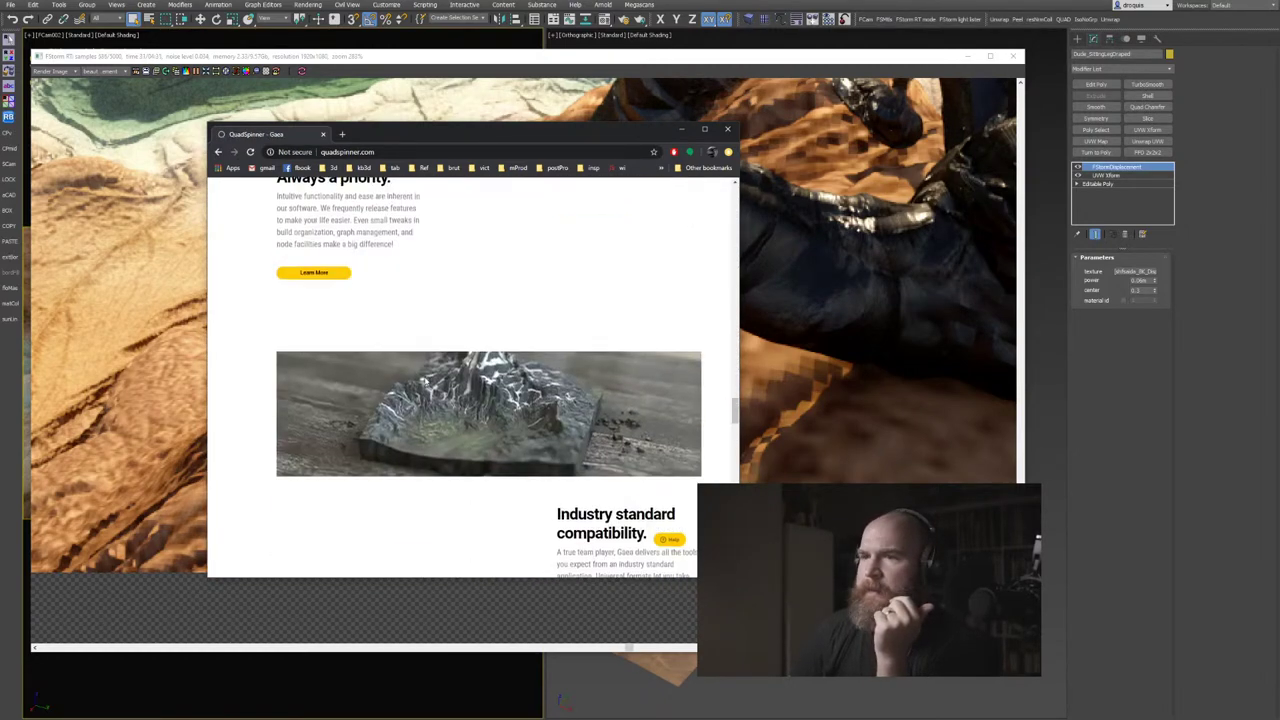
{"action": "scroll", "coordinate": [428, 386], "scroll_direction": "down", "scroll_amount": 9}
{"action": "scroll", "coordinate": [665, 362], "scroll_direction": "up", "scroll_amount": 6}
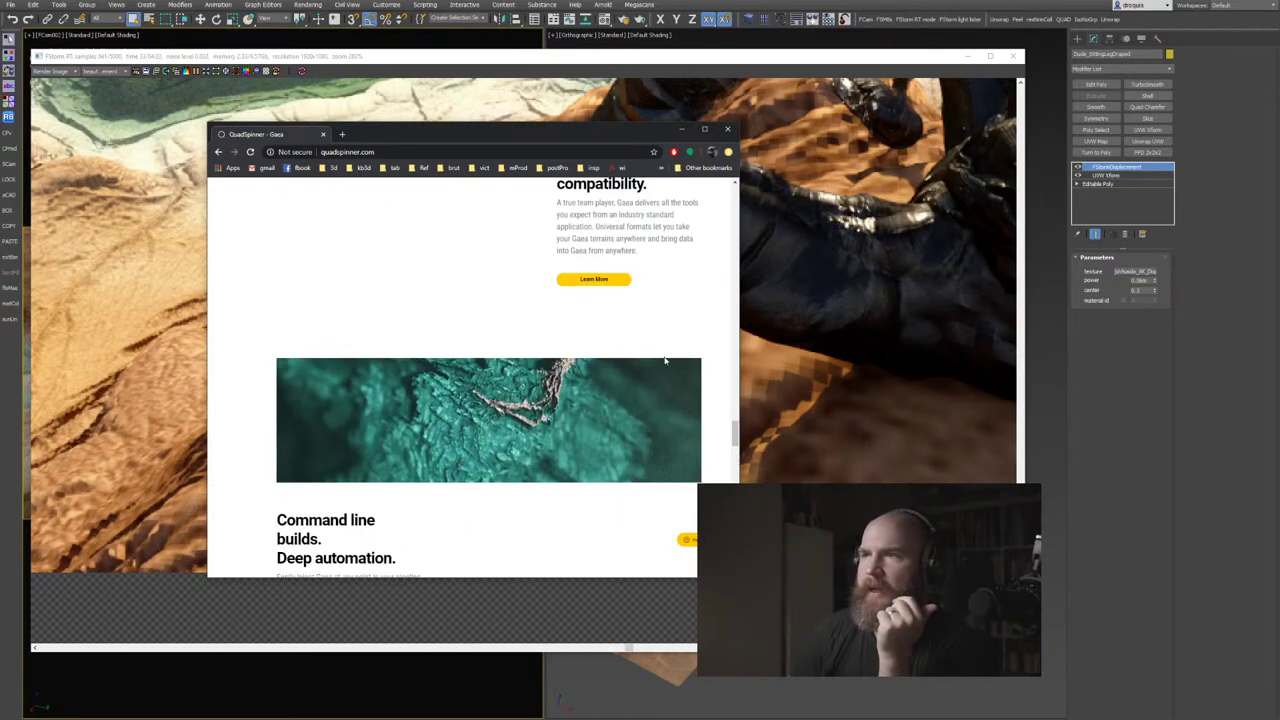
{"action": "left_click", "coordinate": [737, 208]}
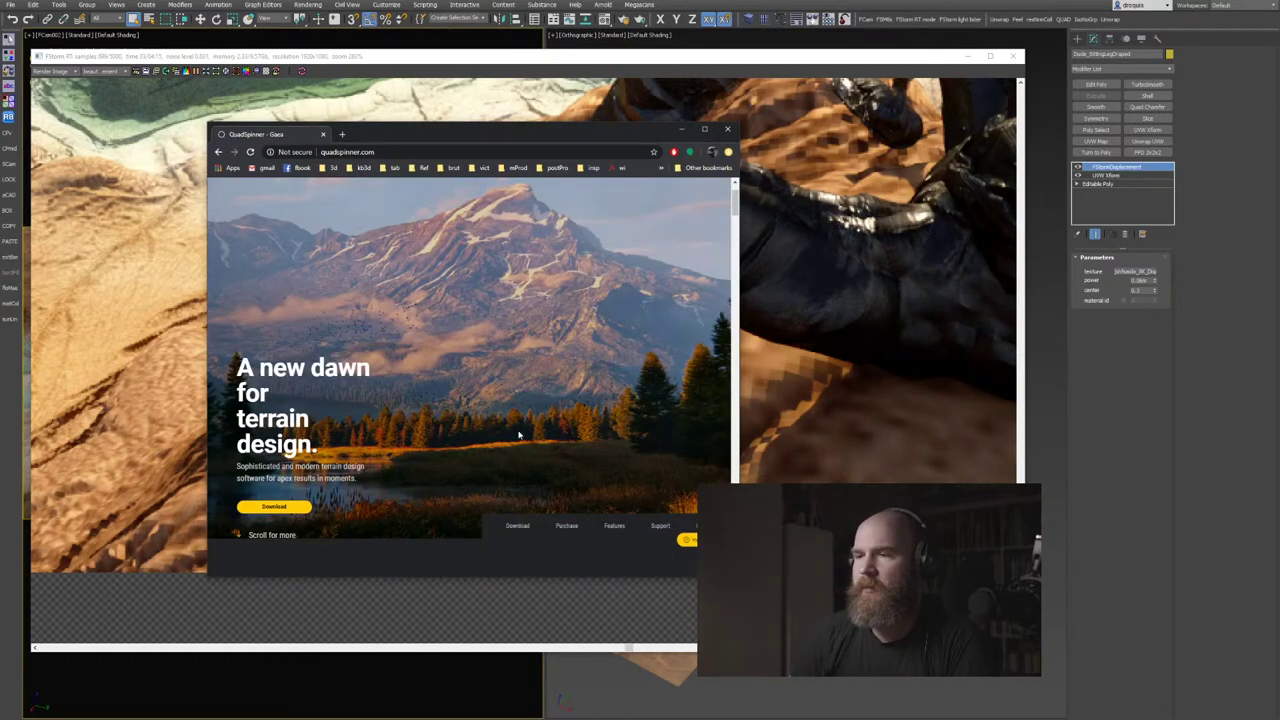
{"action": "scroll", "coordinate": [521, 437], "scroll_direction": "down", "scroll_amount": 2}
{"action": "left_click", "coordinate": [566, 425]}
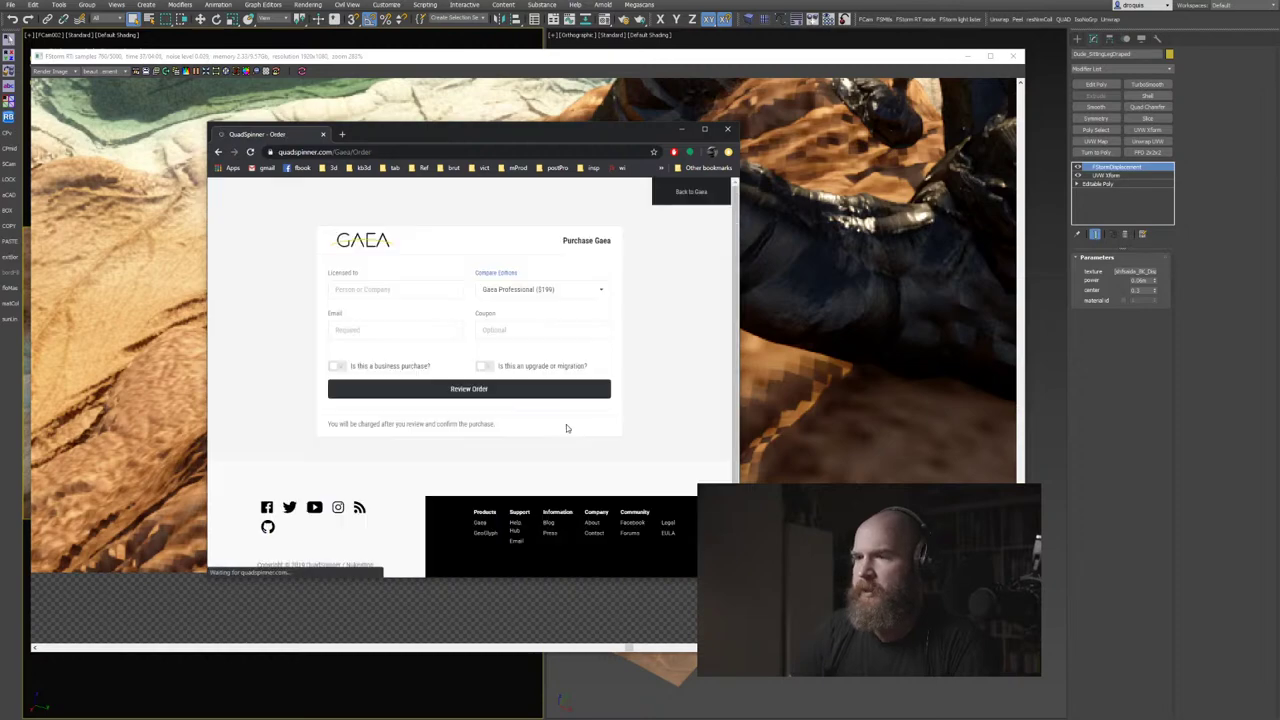
{"action": "key", "text": "alt+Left"}
{"action": "scroll", "coordinate": [600, 300], "scroll_direction": "down", "scroll_amount": 3}
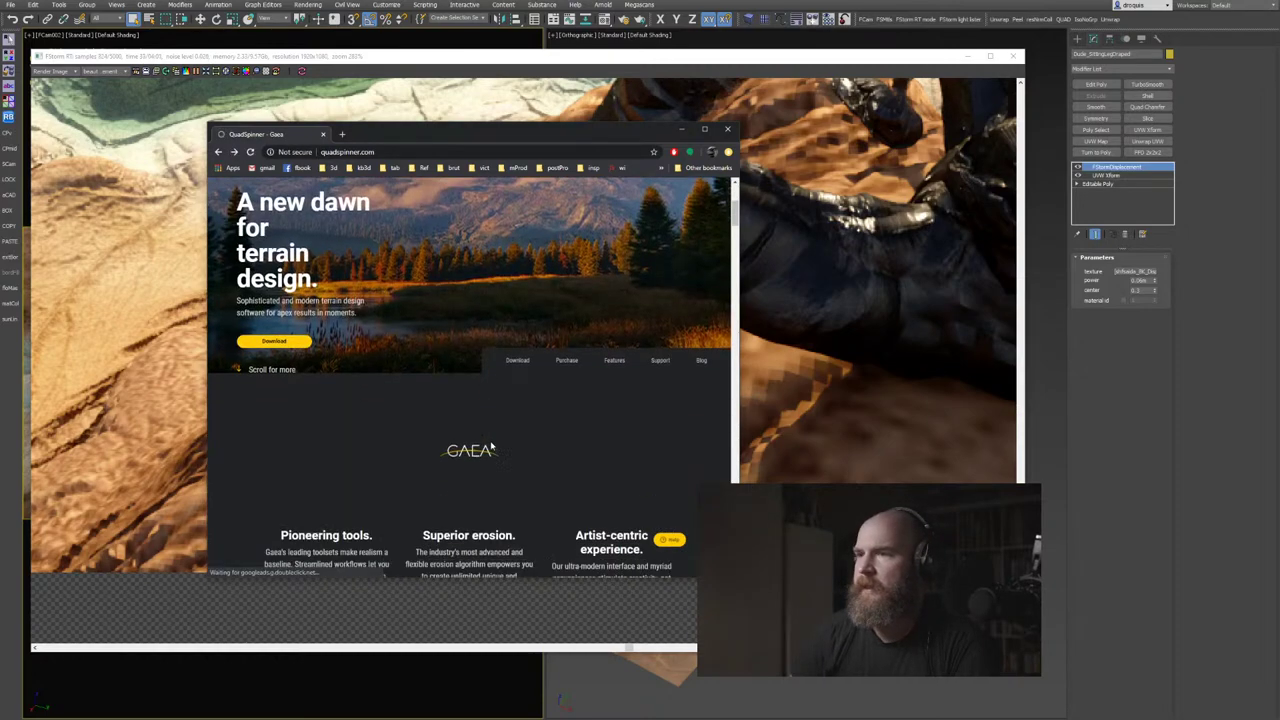
Open the site's features section, examine the Gaea editions and their prices, and minimise the browser.
{"action": "left_click", "coordinate": [614, 278]}
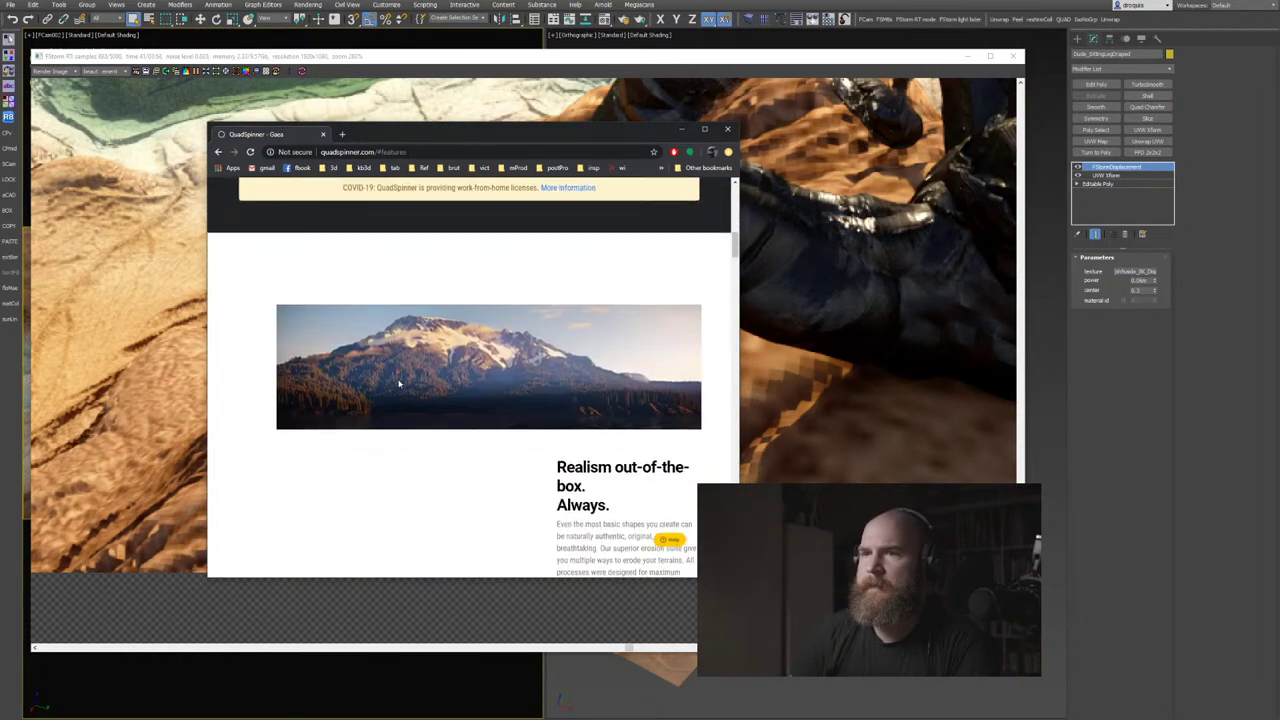
{"action": "scroll", "coordinate": [403, 380], "scroll_direction": "down", "scroll_amount": 15}
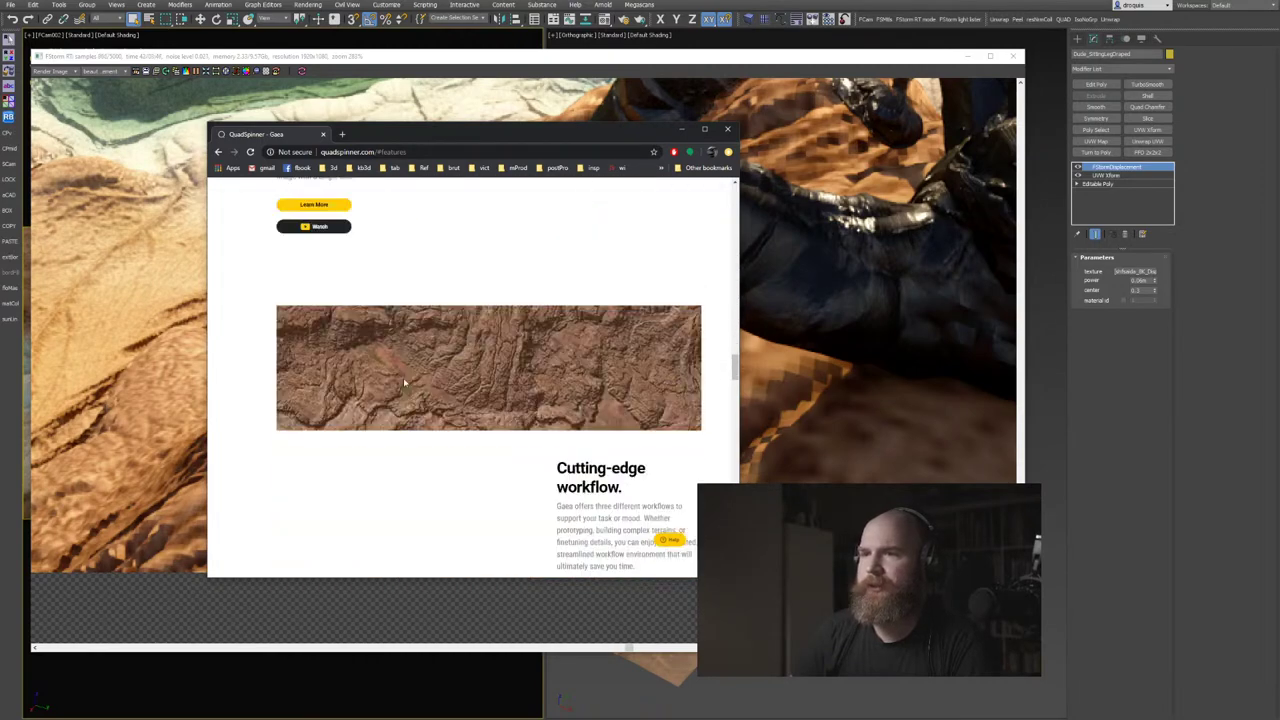
{"action": "scroll", "coordinate": [408, 380], "scroll_direction": "down", "scroll_amount": 15}
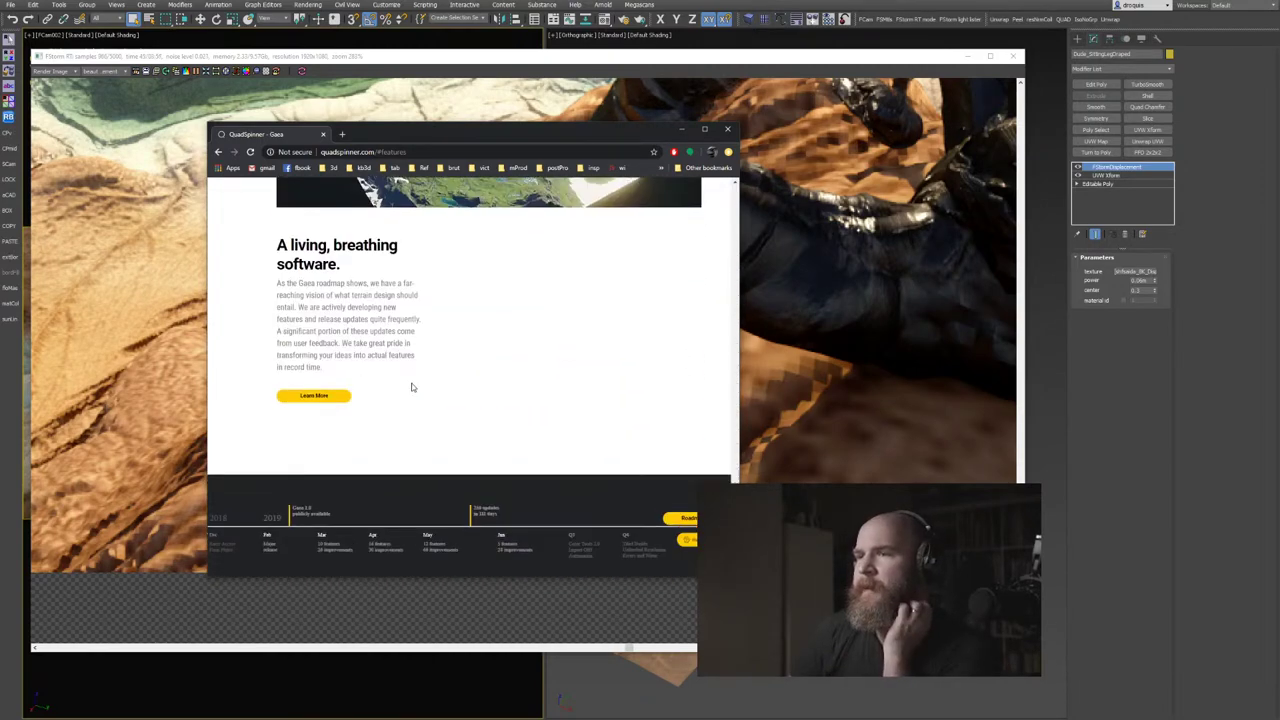
{"action": "scroll", "coordinate": [411, 390], "scroll_direction": "up", "scroll_amount": 3}
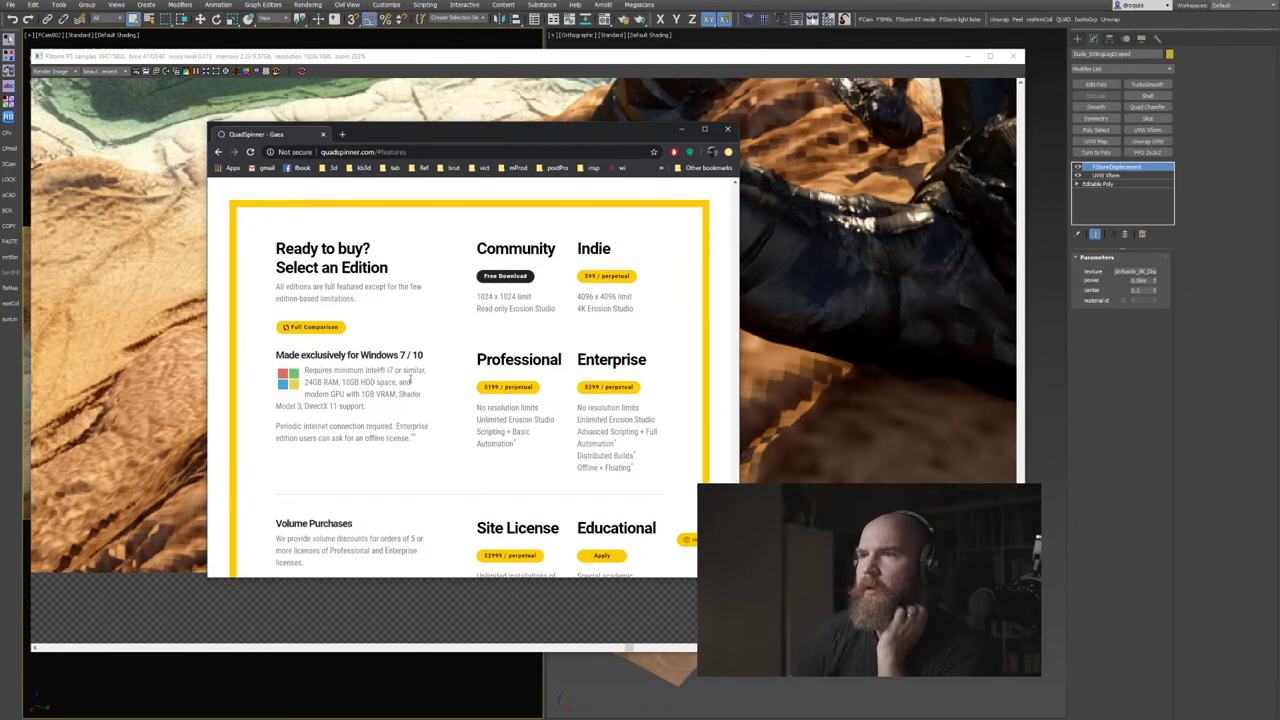
{"action": "left_click_drag", "start_coordinate": [519, 143], "coordinate": [446, 103]}
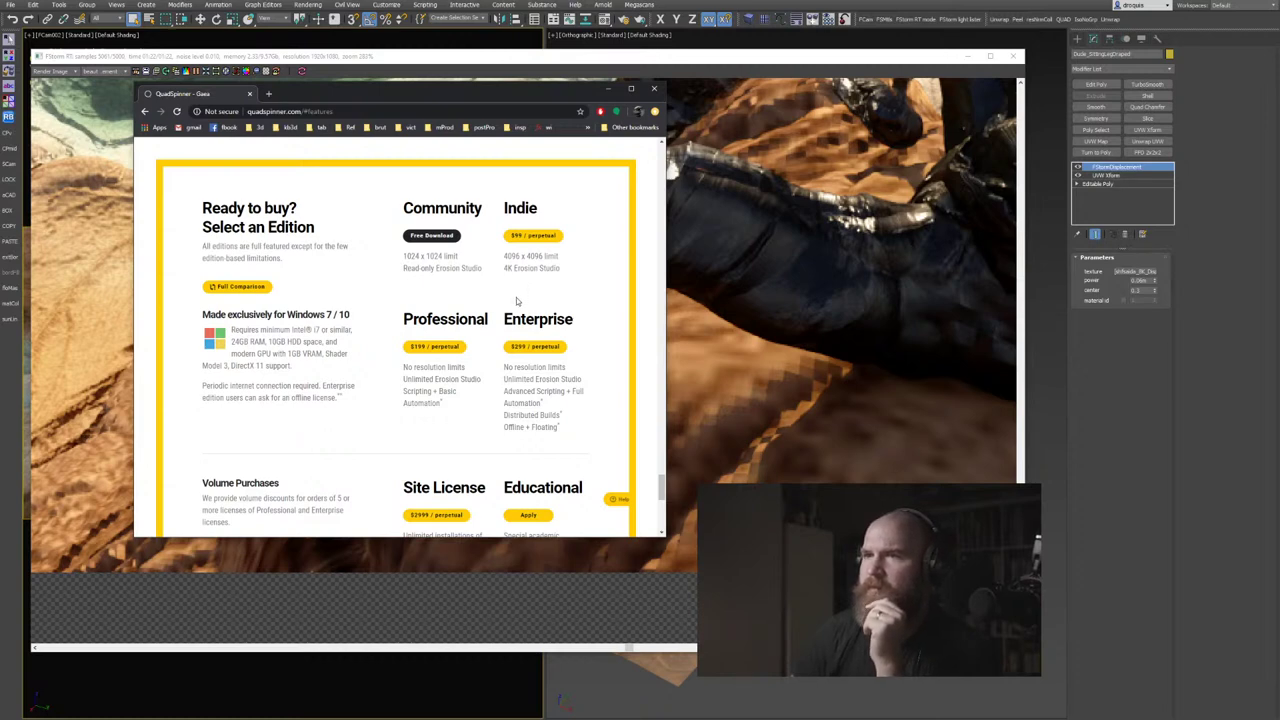
{"action": "scroll", "coordinate": [420, 308], "scroll_direction": "up", "scroll_amount": 6}
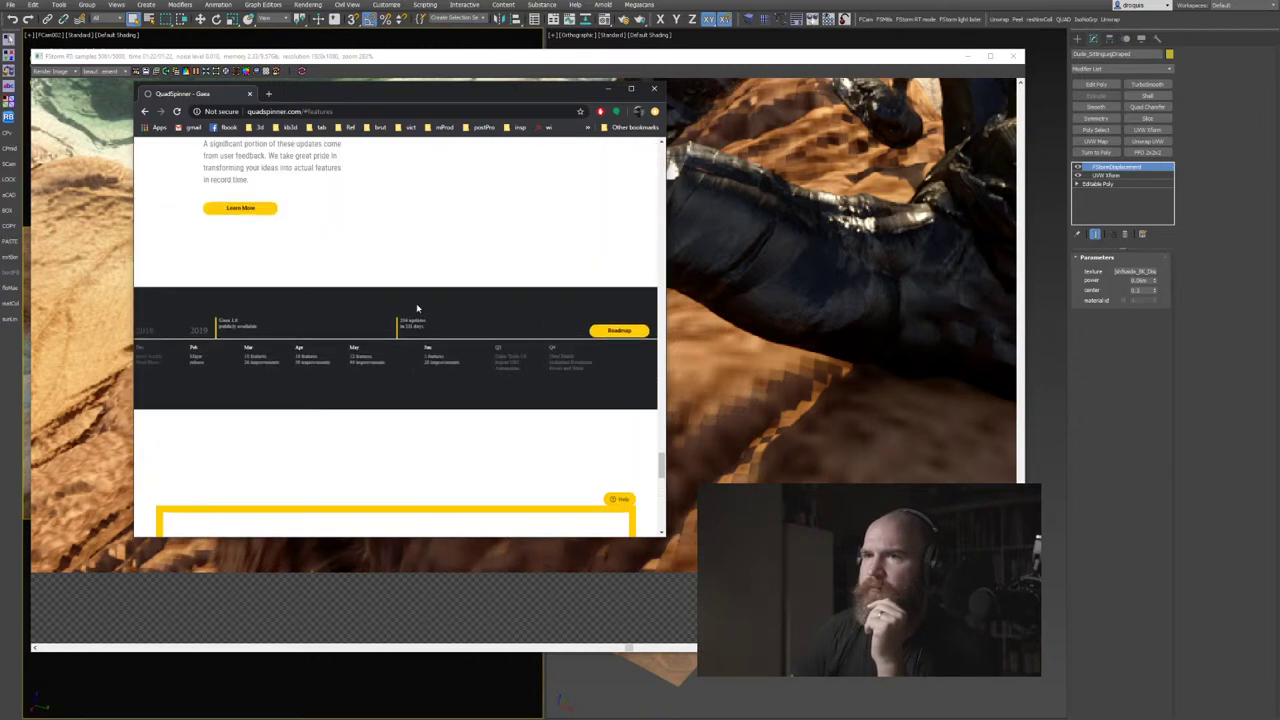
{"action": "left_click", "coordinate": [609, 91]}
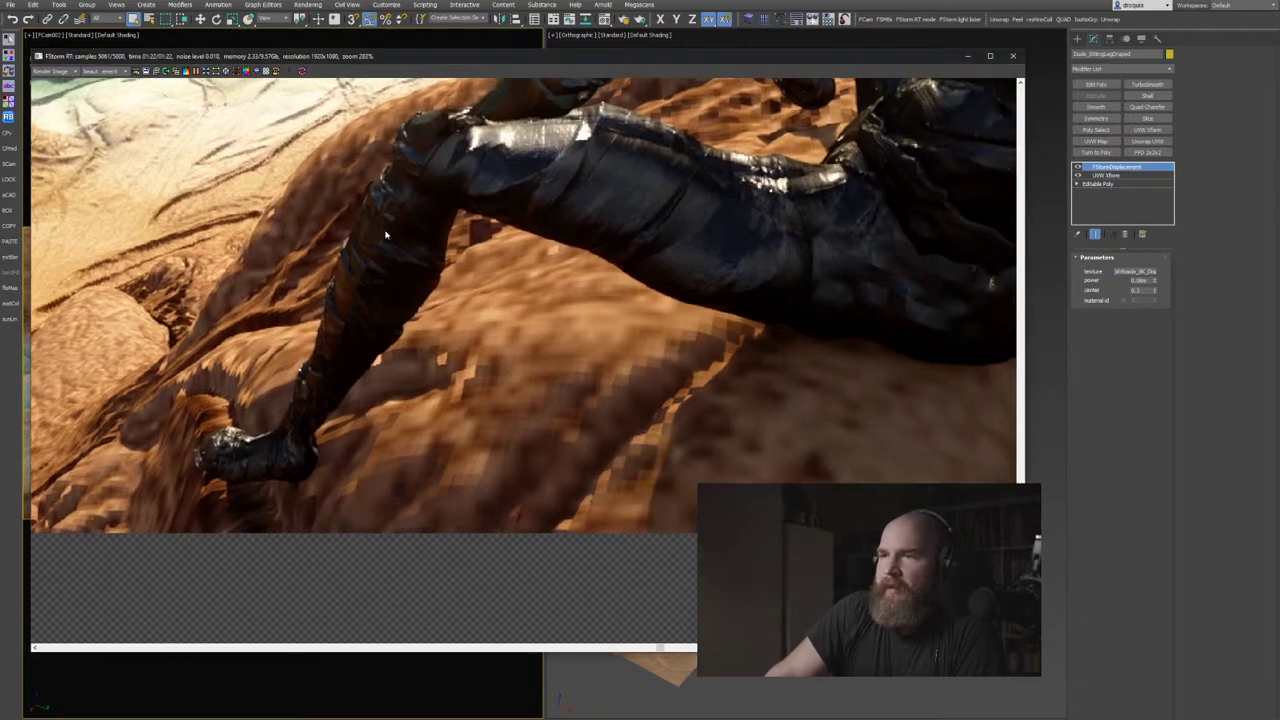
Compare the full FStorm render with a close view of the seated figure and the terrain beneath it.
{"action": "scroll", "coordinate": [482, 420], "scroll_direction": "down", "scroll_amount": 5}
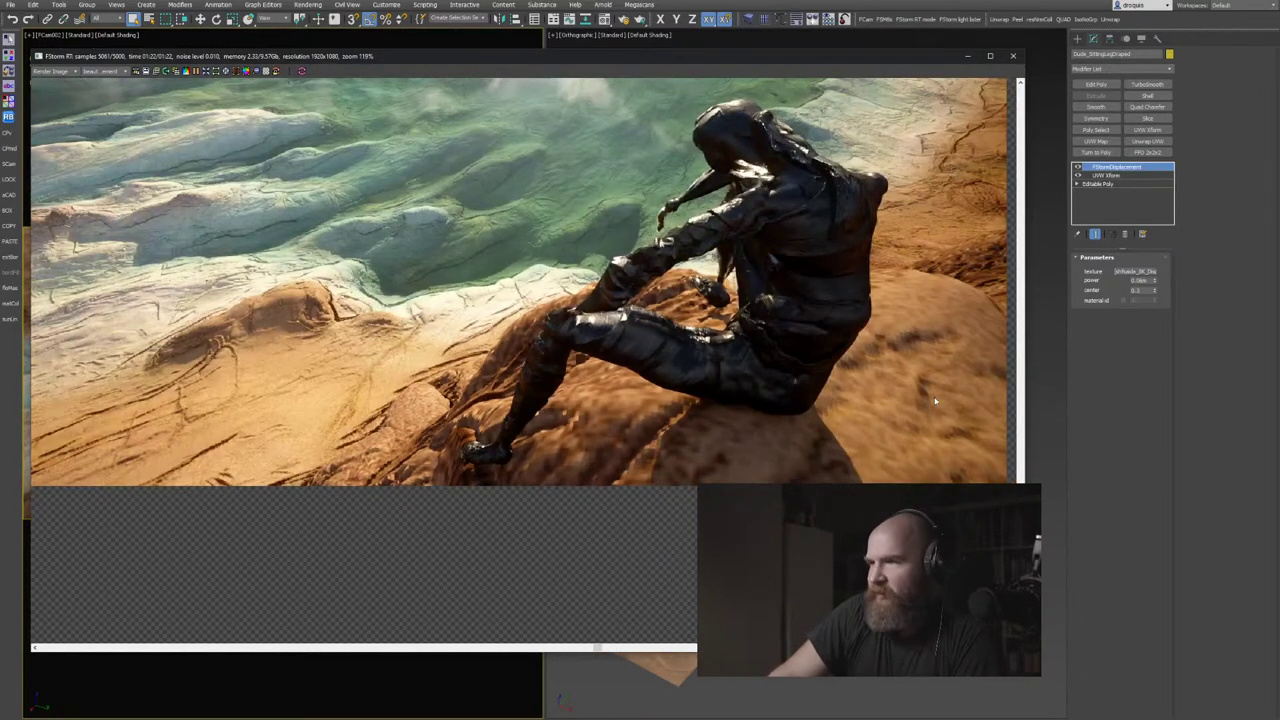
{"action": "middle_click_drag", "start_coordinate": [893, 391], "coordinate": [833, 429]}
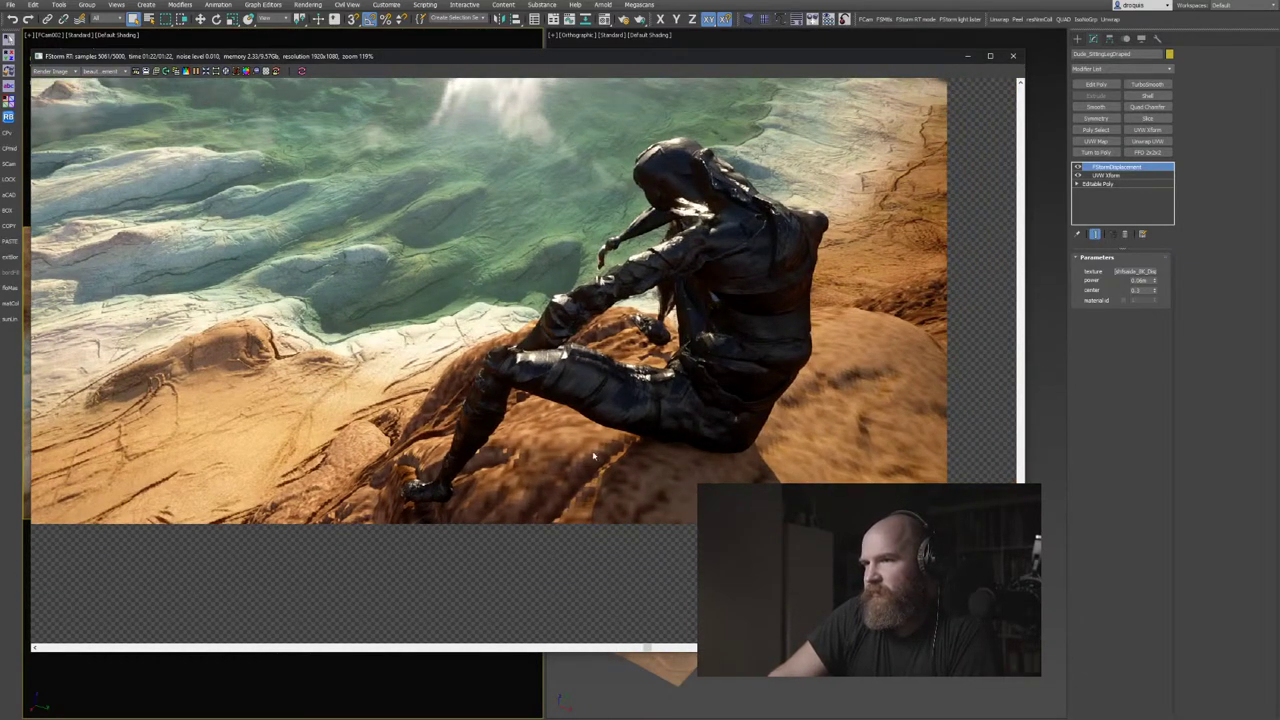
{"action": "scroll", "coordinate": [593, 456], "scroll_direction": "down", "scroll_amount": 3}
{"action": "scroll", "coordinate": [582, 465], "scroll_direction": "up", "scroll_amount": 1}
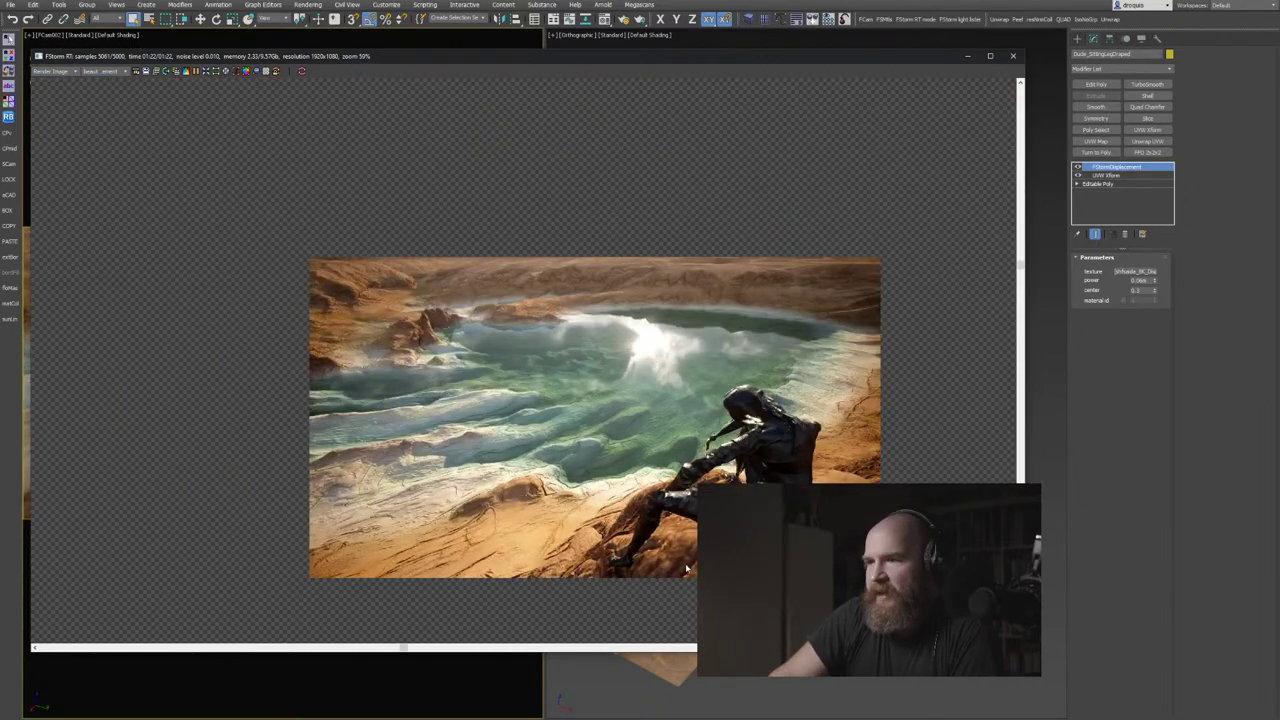
{"action": "scroll", "coordinate": [686, 568], "scroll_direction": "up", "scroll_amount": 4}
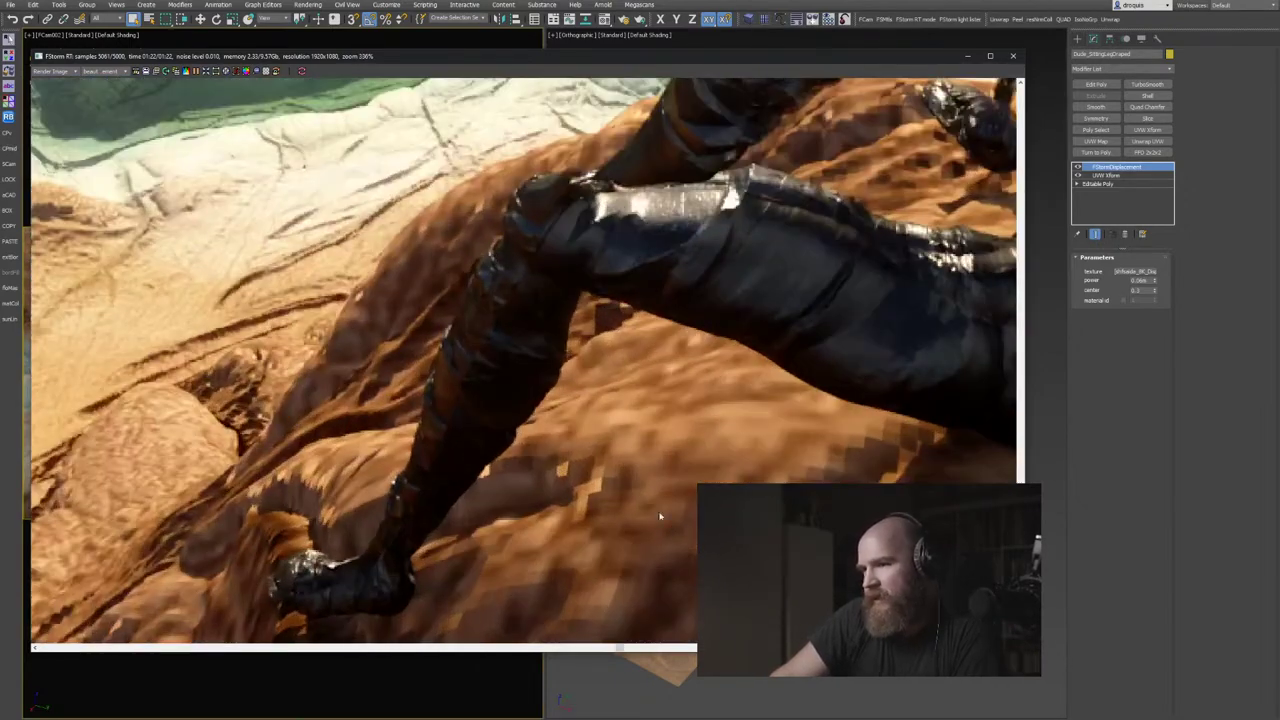
{"action": "scroll", "coordinate": [606, 491], "scroll_direction": "down", "scroll_amount": 3}
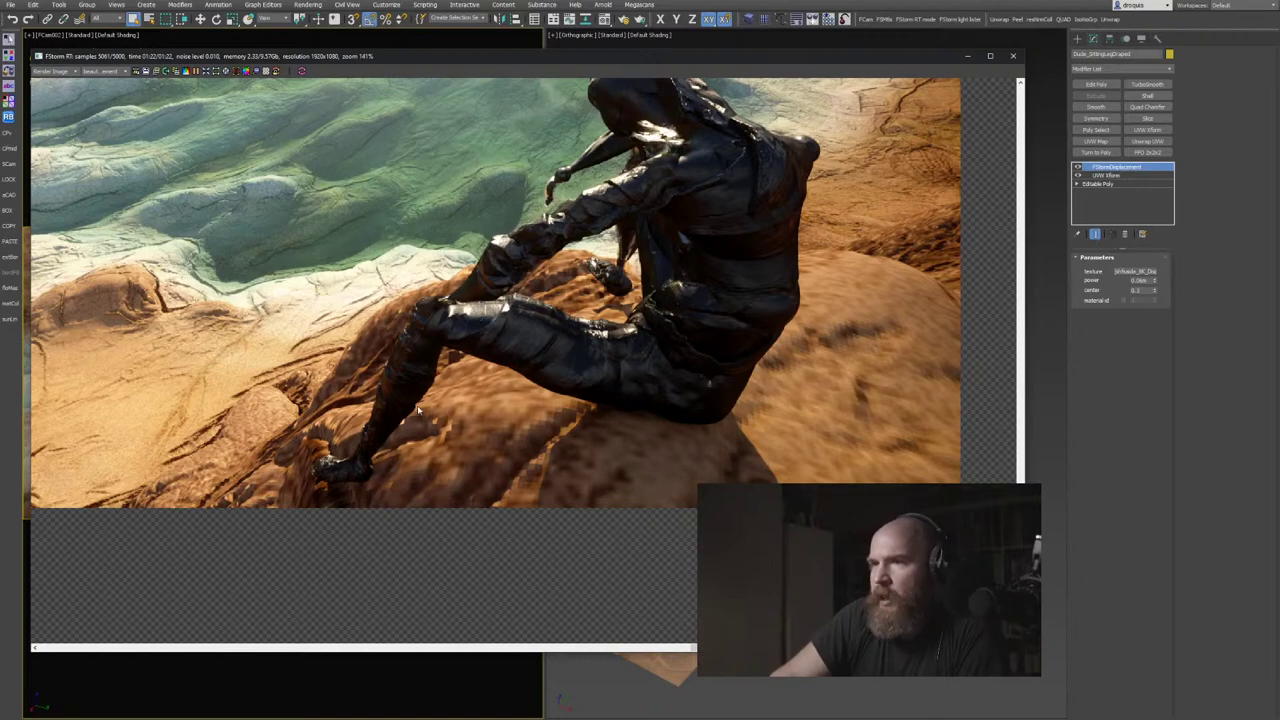
{"action": "middle_click_drag", "start_coordinate": [418, 410], "coordinate": [478, 396]}
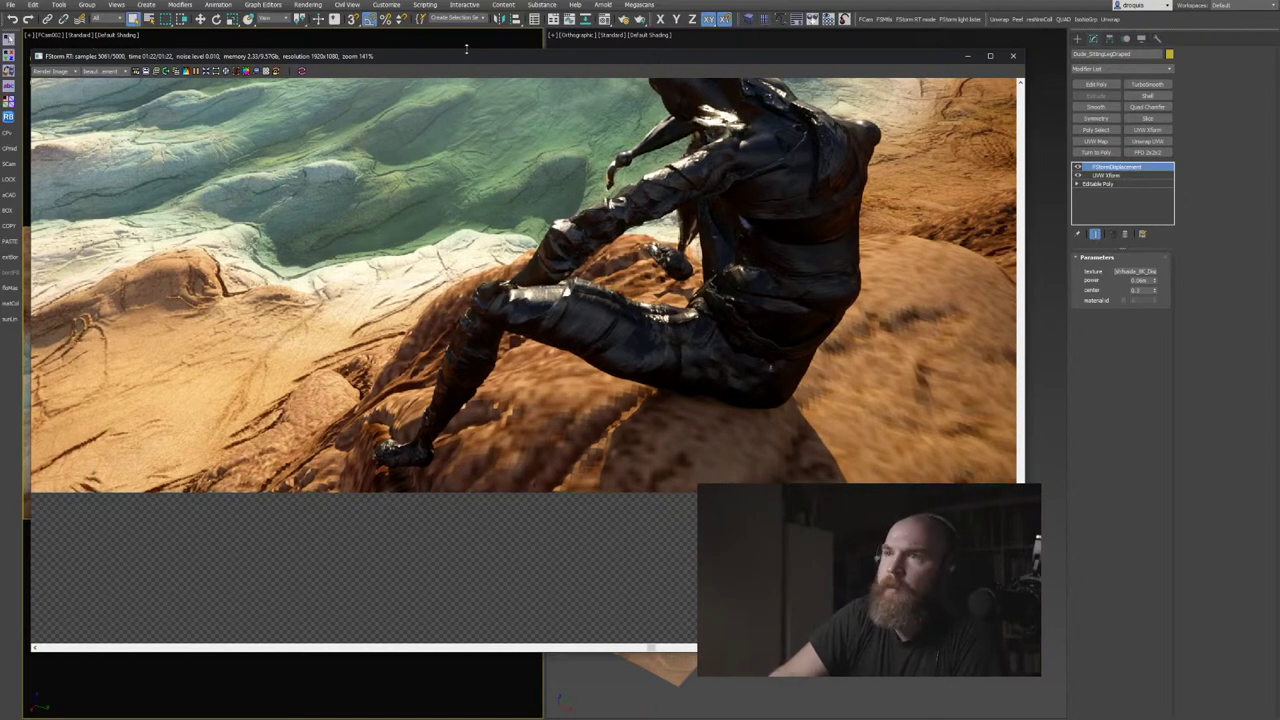
Select the Mesher terrain object in the camera viewport and open the Material Editor.
{"action": "left_click_drag", "start_coordinate": [466, 50], "coordinate": [477, 432]}
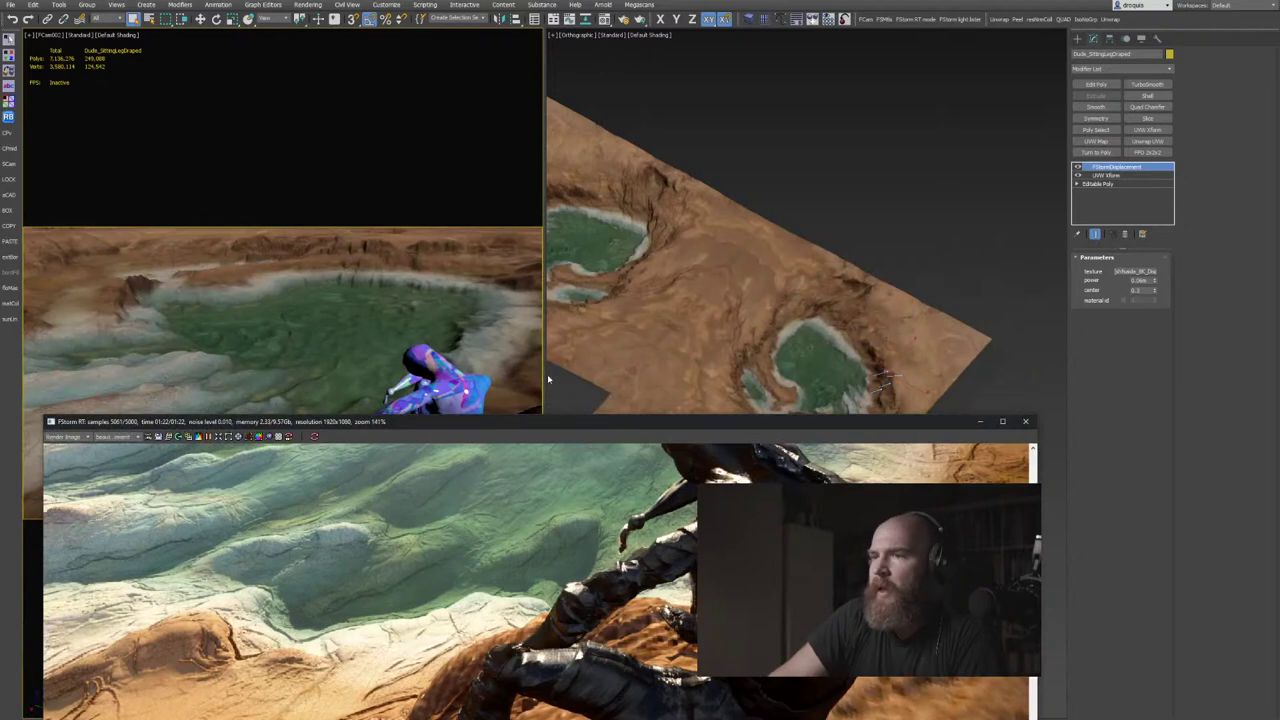
{"action": "left_click", "coordinate": [391, 311]}
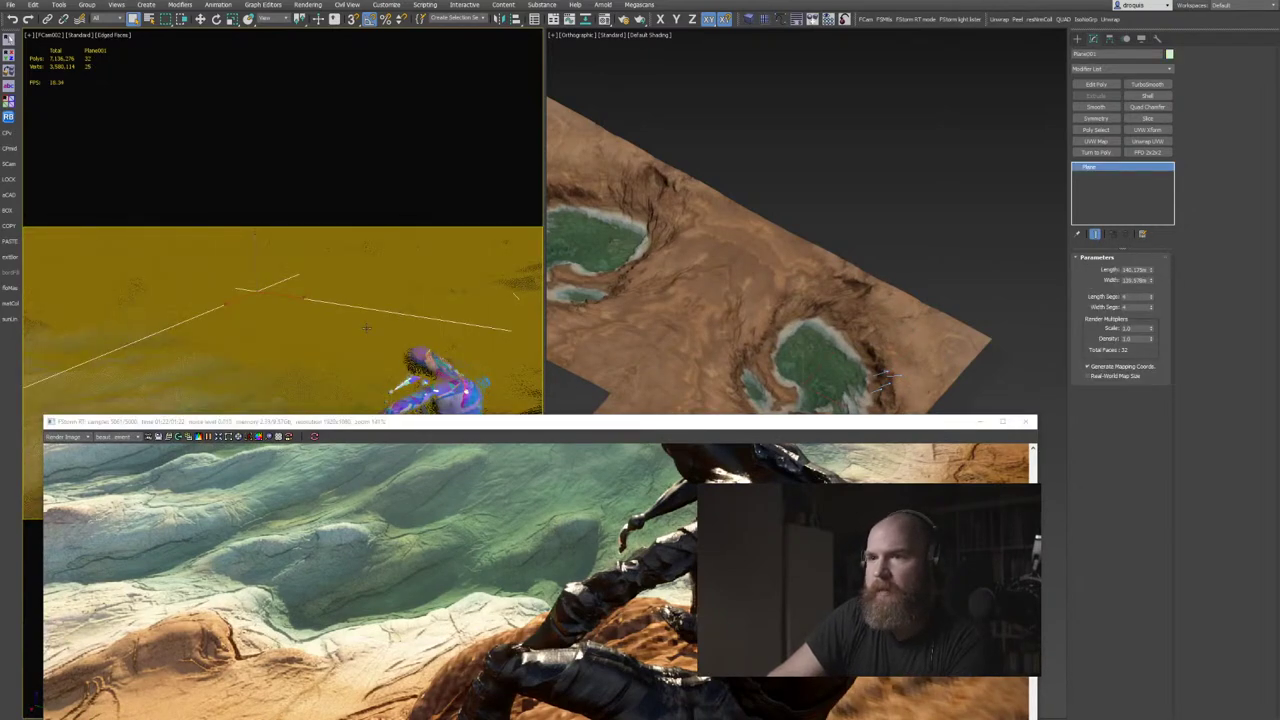
{"action": "left_click_drag", "start_coordinate": [463, 421], "coordinate": [493, 112]}
{"action": "left_click", "coordinate": [500, 480]}
{"action": "key", "text": "m"}
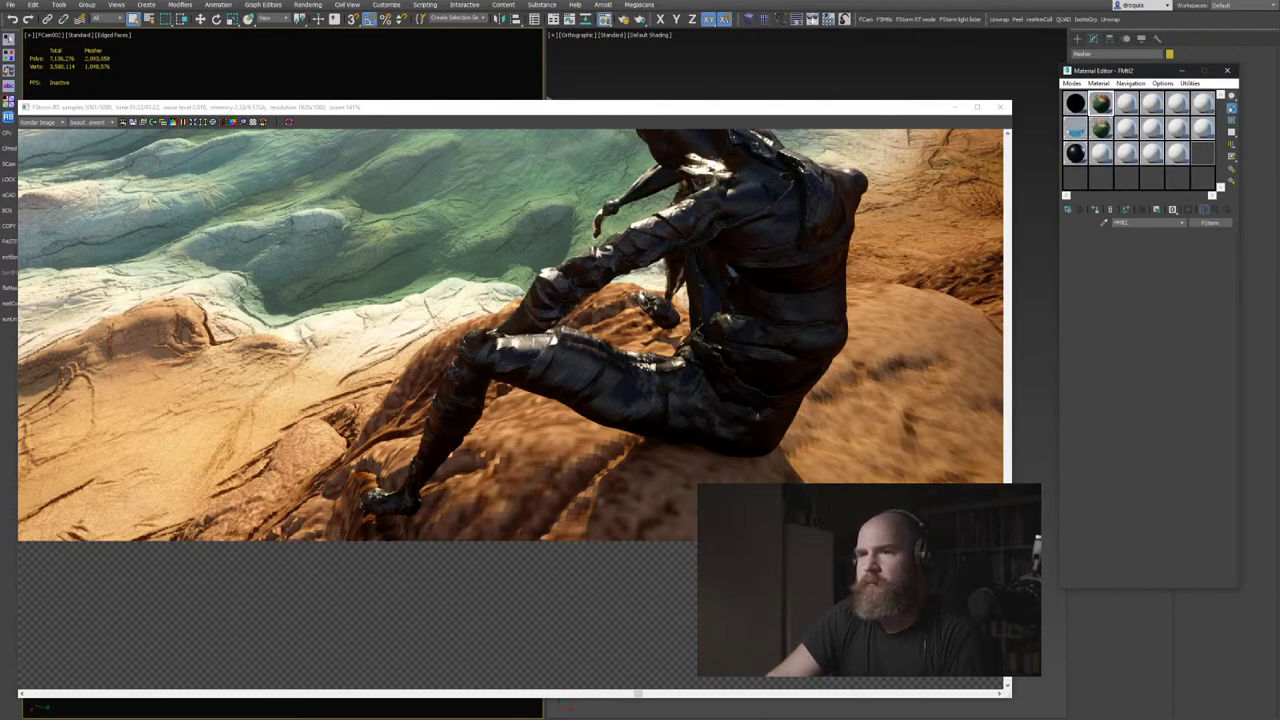
Turn off the diffuse and bump maps in the terrain's FStorm material.
{"action": "left_click", "coordinate": [834, 167]}
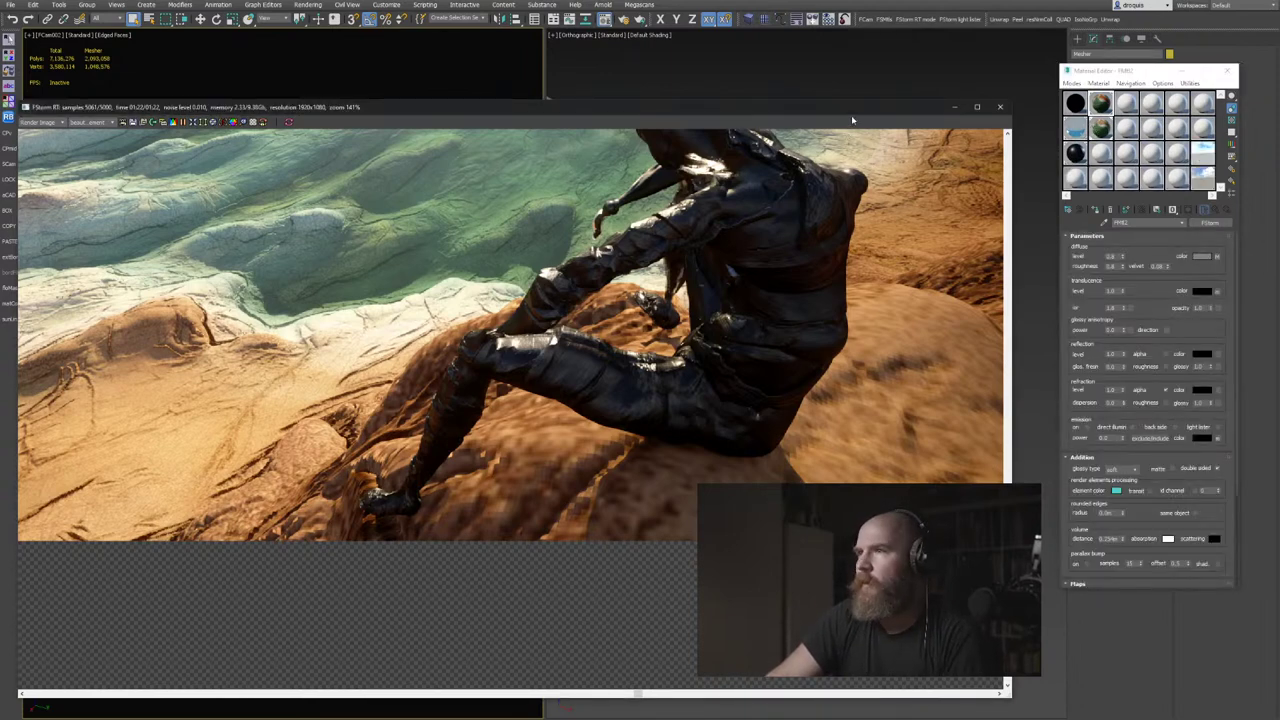
{"action": "left_click_drag", "start_coordinate": [845, 108], "coordinate": [873, 84]}
{"action": "left_click", "coordinate": [1101, 127]}
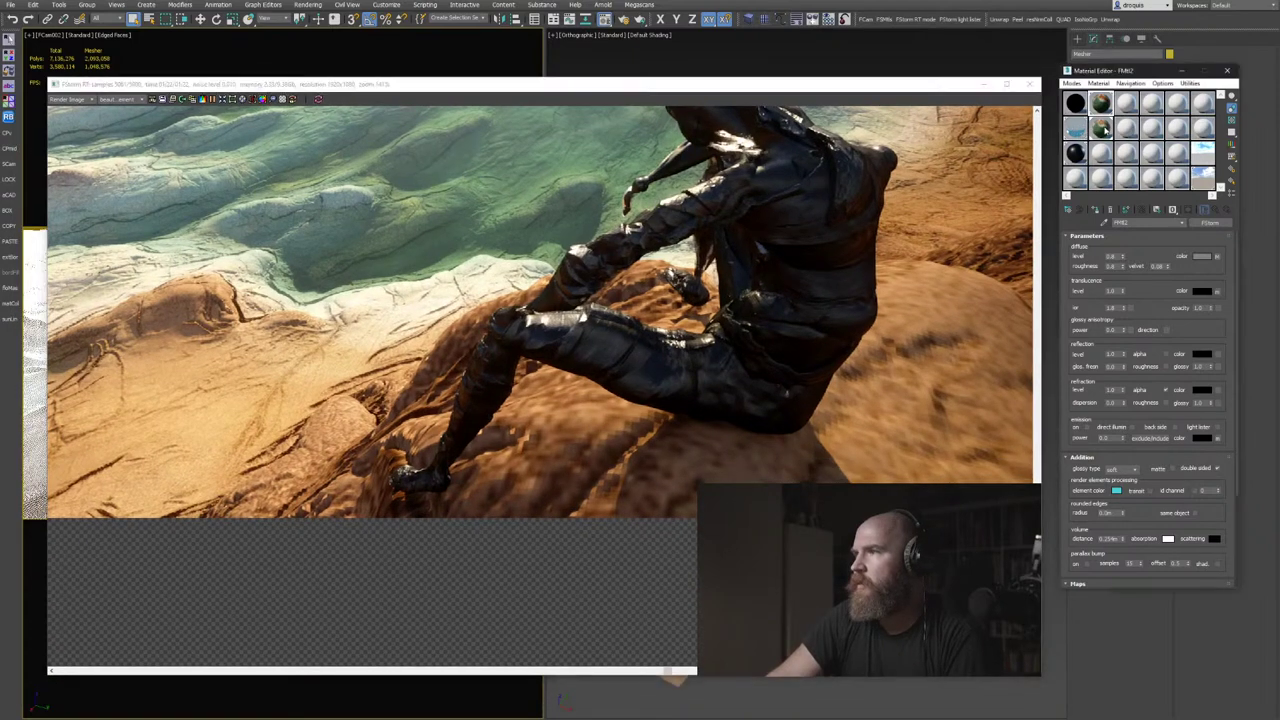
{"action": "scroll", "coordinate": [1140, 515], "scroll_direction": "down", "scroll_amount": 4}
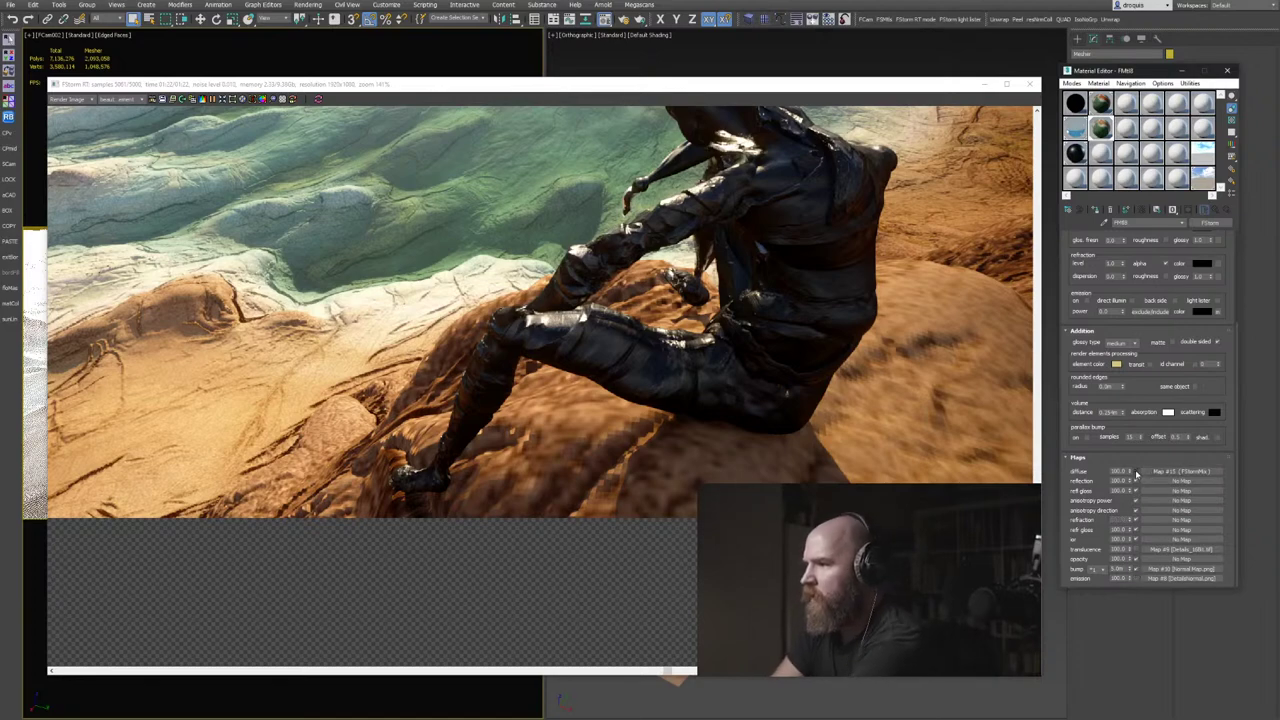
{"action": "left_click", "coordinate": [1136, 569]}
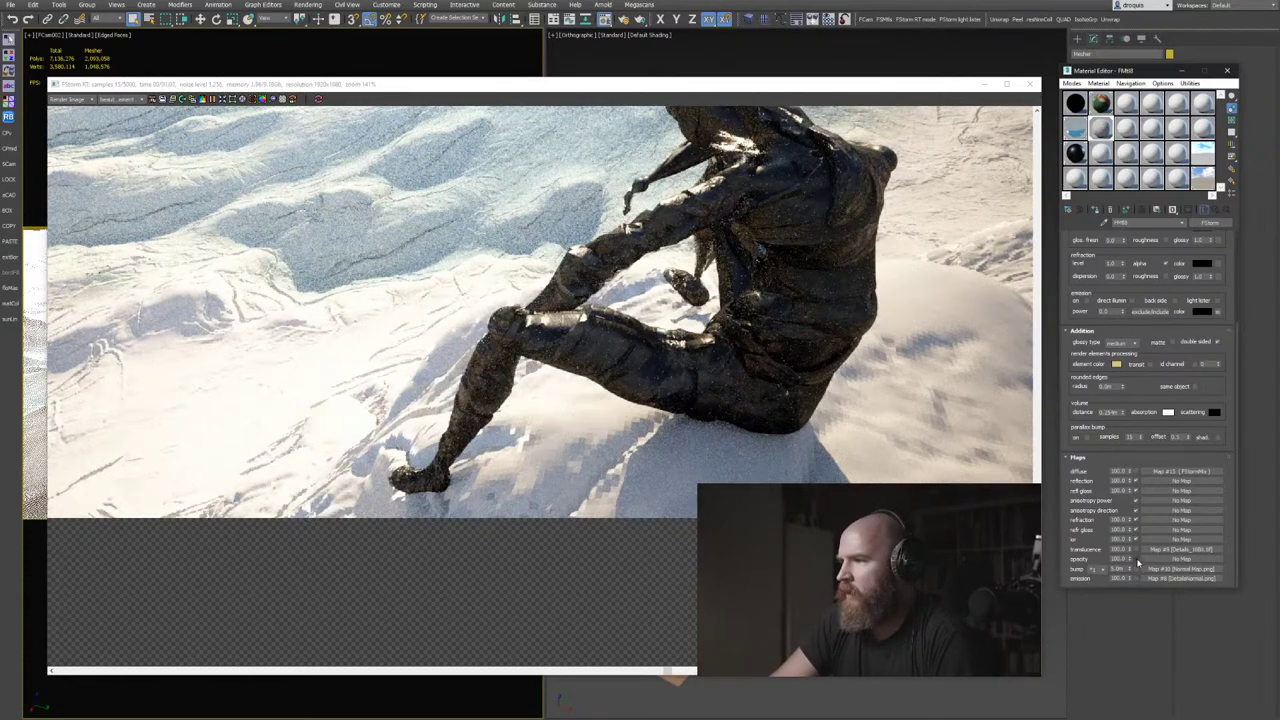
{"action": "left_click", "coordinate": [1136, 551]}
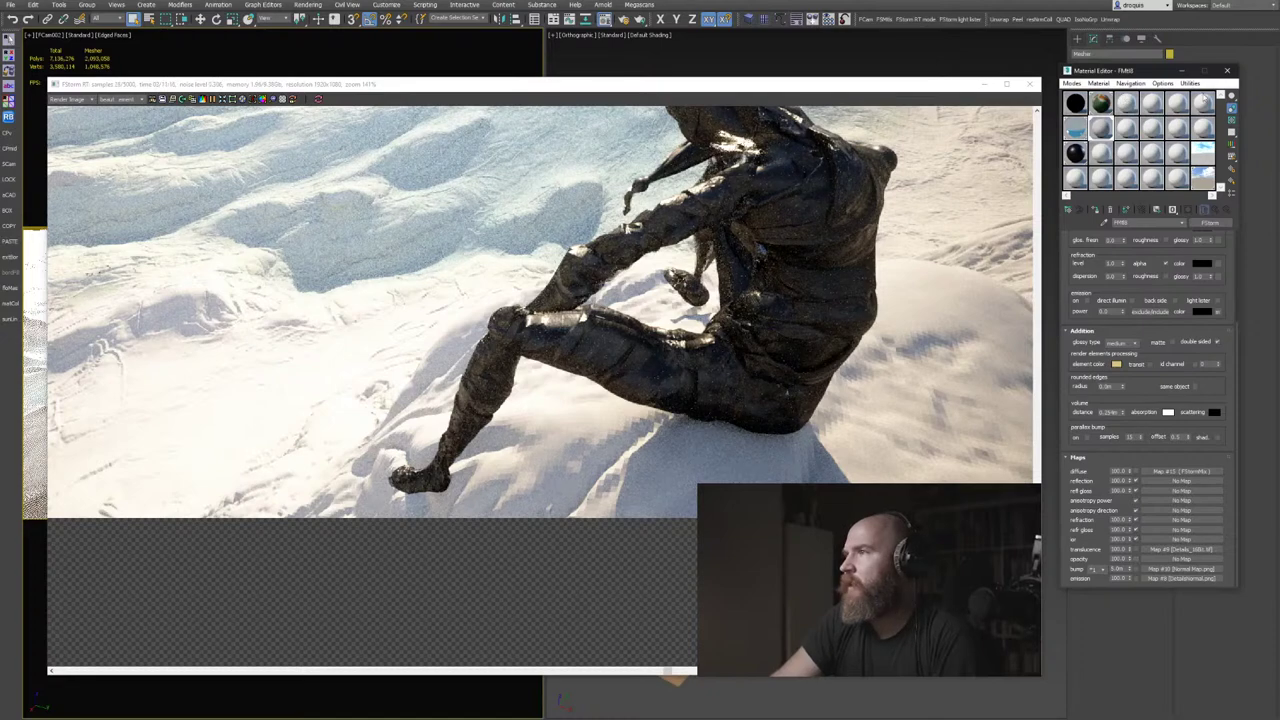
Close the Material Editor and examine the untextured terrain around the seated figure in the render.
{"action": "left_click", "coordinate": [1227, 70]}
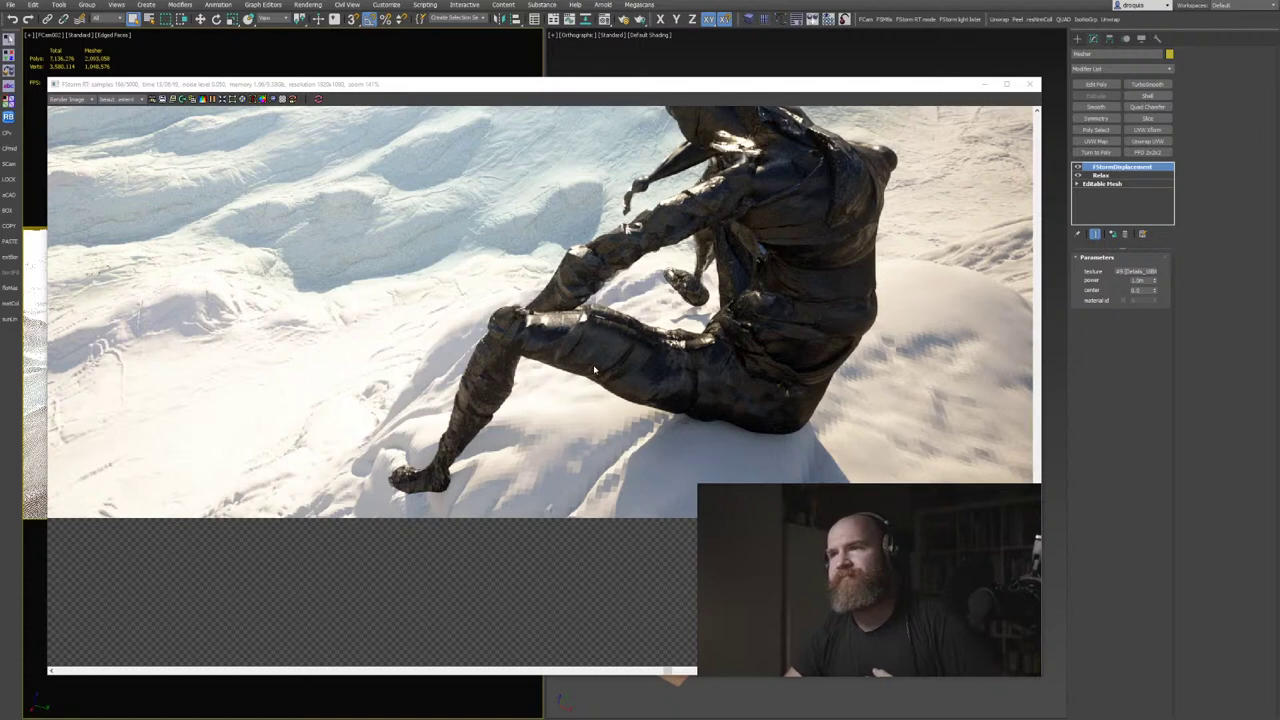
{"action": "middle_click_drag", "start_coordinate": [561, 352], "coordinate": [555, 363]}
{"action": "scroll", "coordinate": [555, 363], "scroll_direction": "down", "scroll_amount": 2}
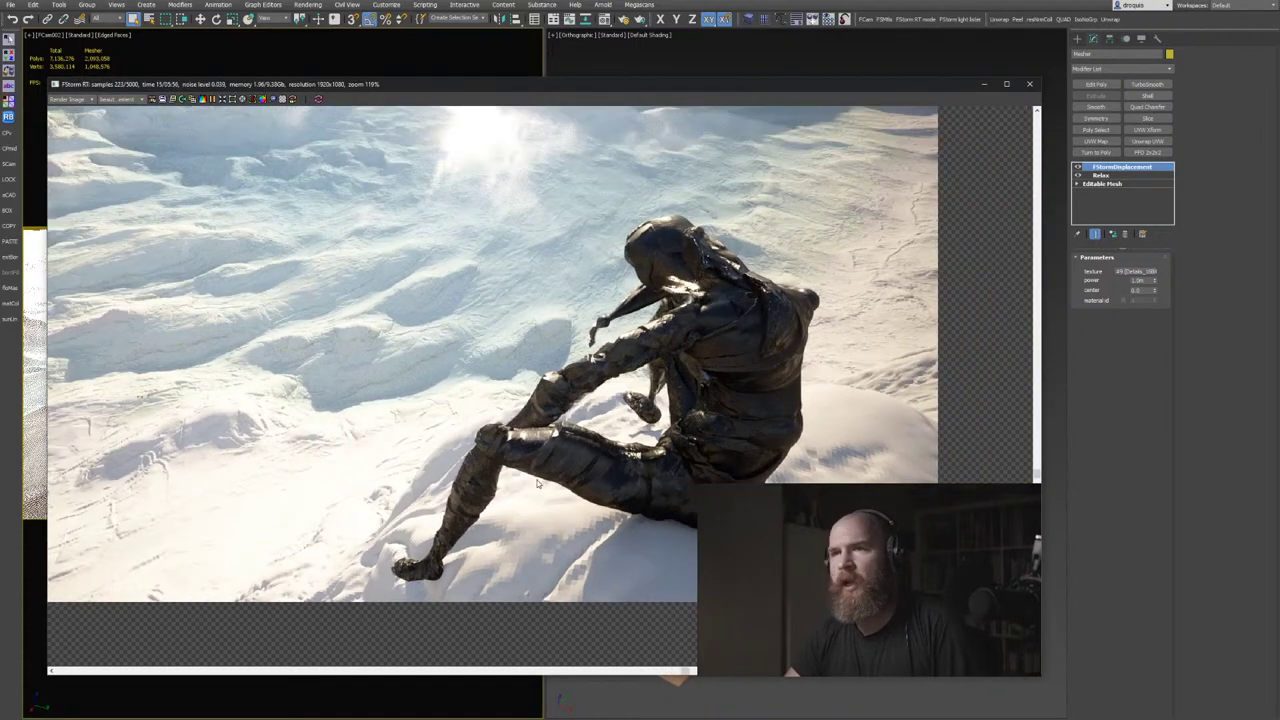
{"action": "left_click_drag", "start_coordinate": [460, 89], "coordinate": [445, 60]}
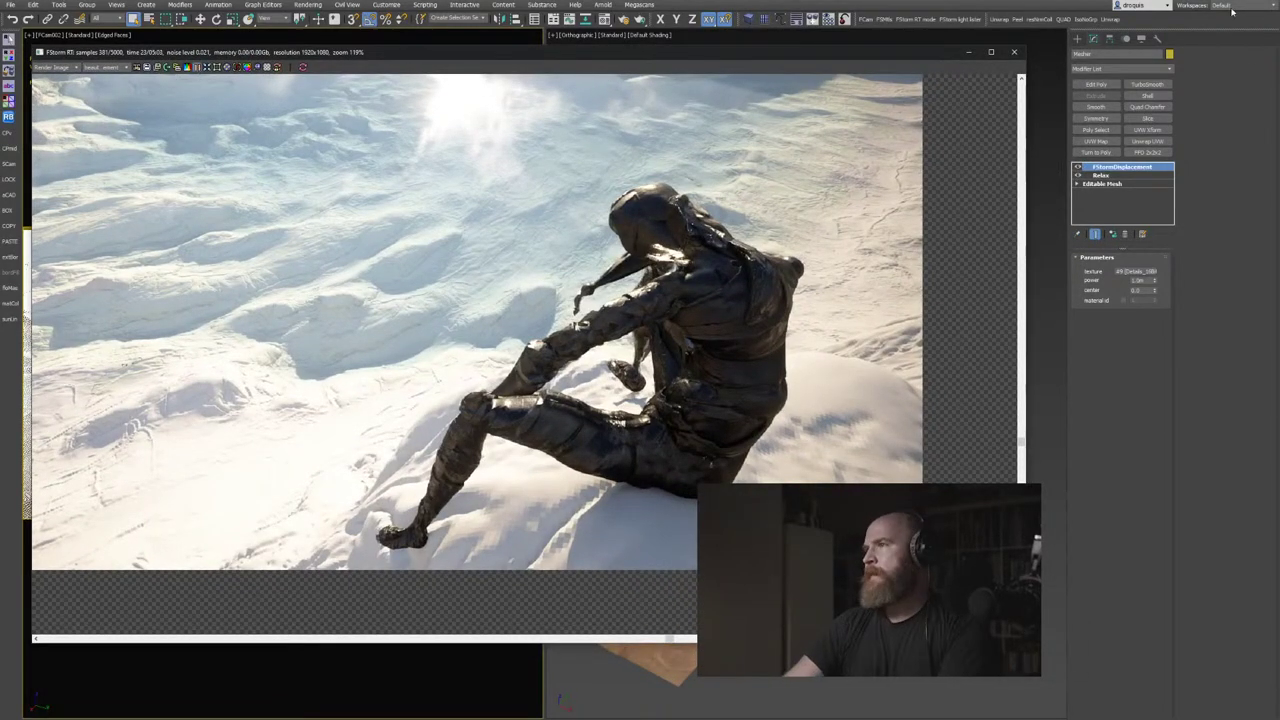
Switch to Gaea and examine the terrain's node graph and its build resolution setting.
{"action": "key", "text": "alt+Tab"}
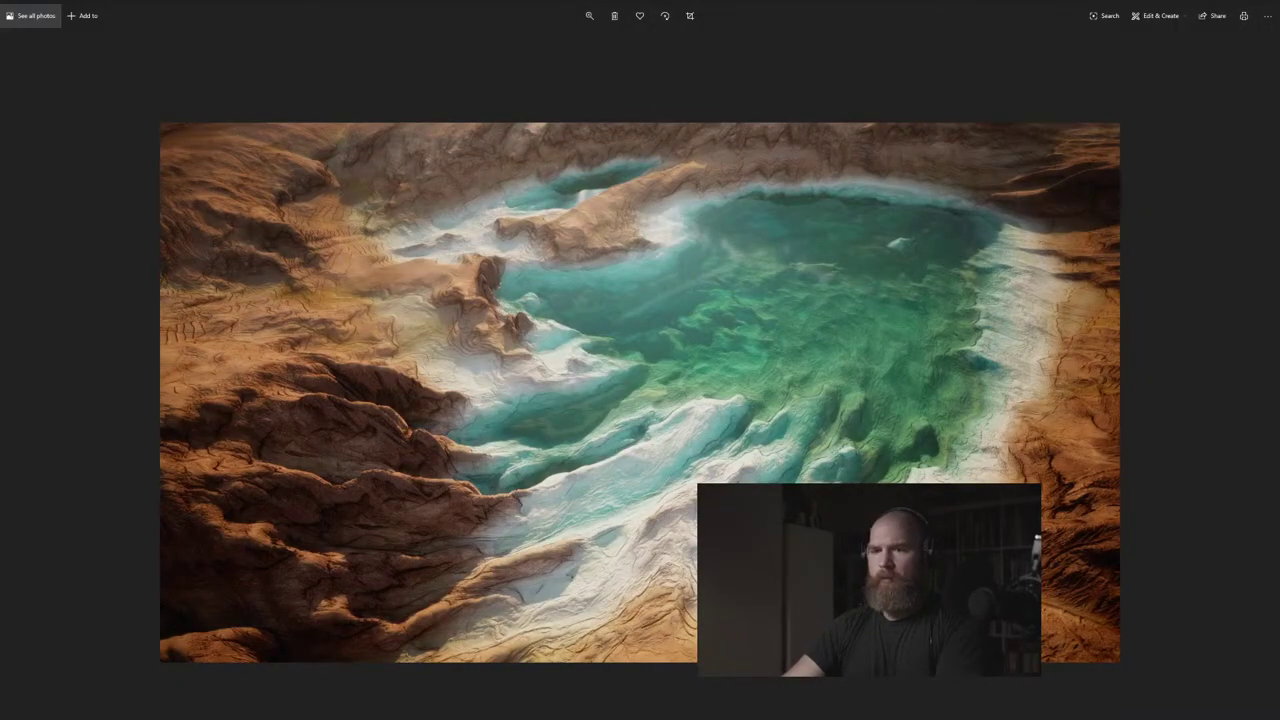
{"action": "key", "text": "alt+Tab"}
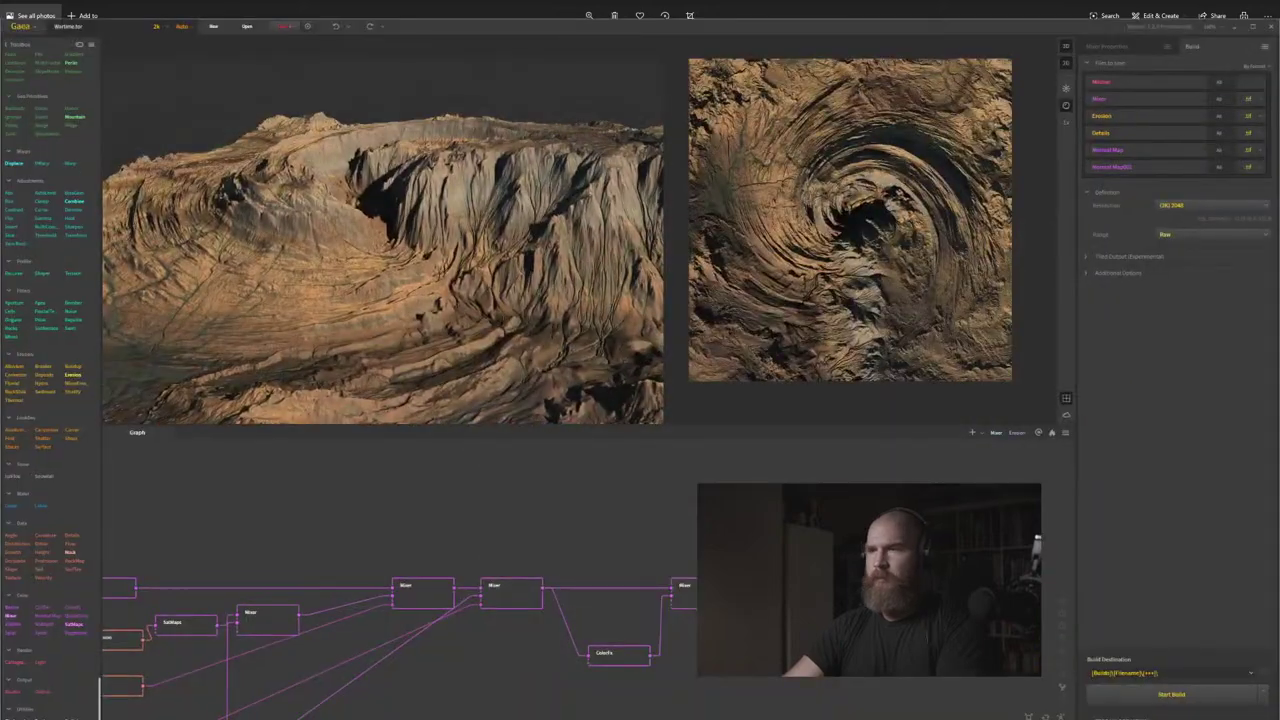
{"action": "middle_click_drag", "start_coordinate": [476, 618], "coordinate": [522, 548]}
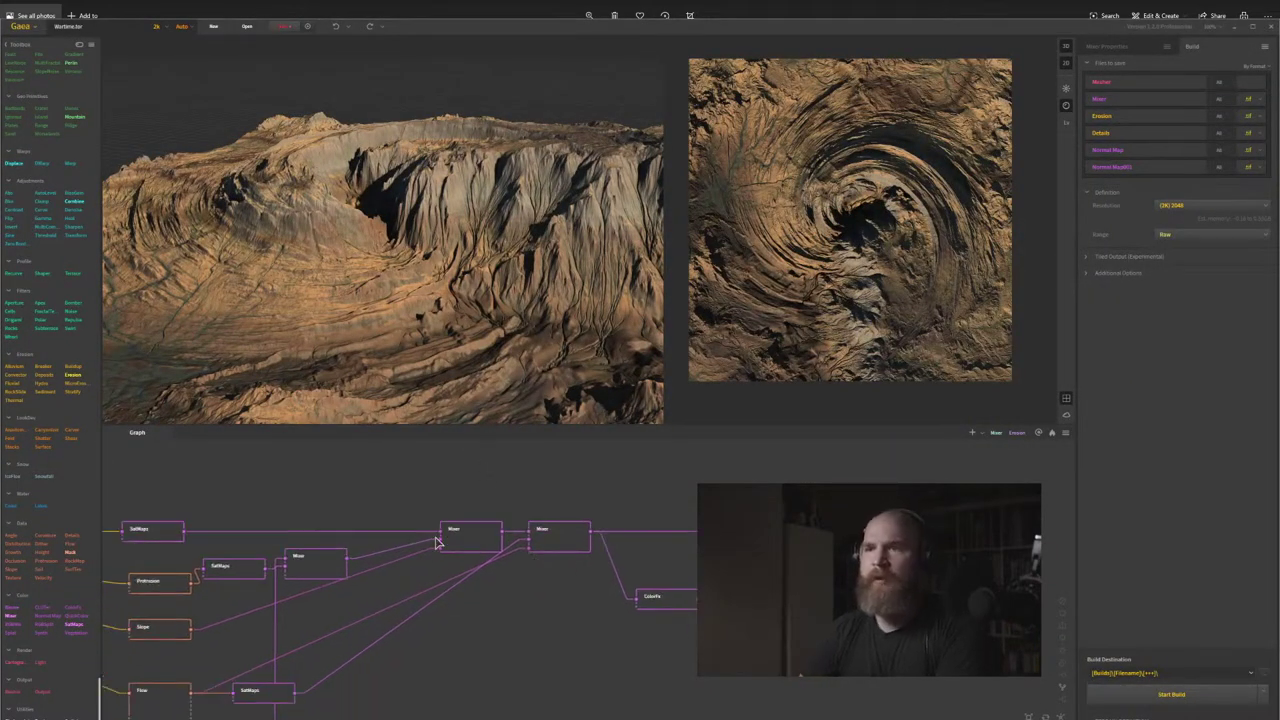
{"action": "middle_click_drag", "start_coordinate": [436, 541], "coordinate": [576, 544]}
{"action": "scroll", "coordinate": [605, 556], "scroll_direction": "down", "scroll_amount": 3}
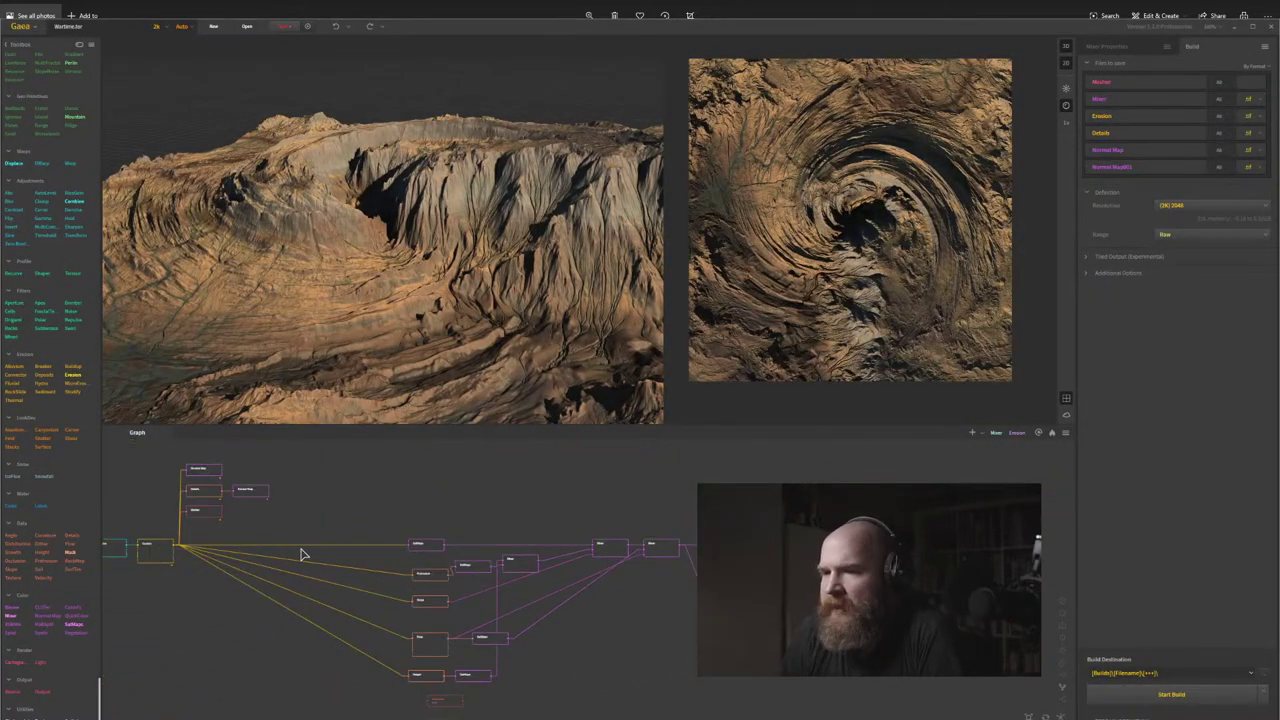
{"action": "middle_click_drag", "start_coordinate": [312, 545], "coordinate": [393, 564]}
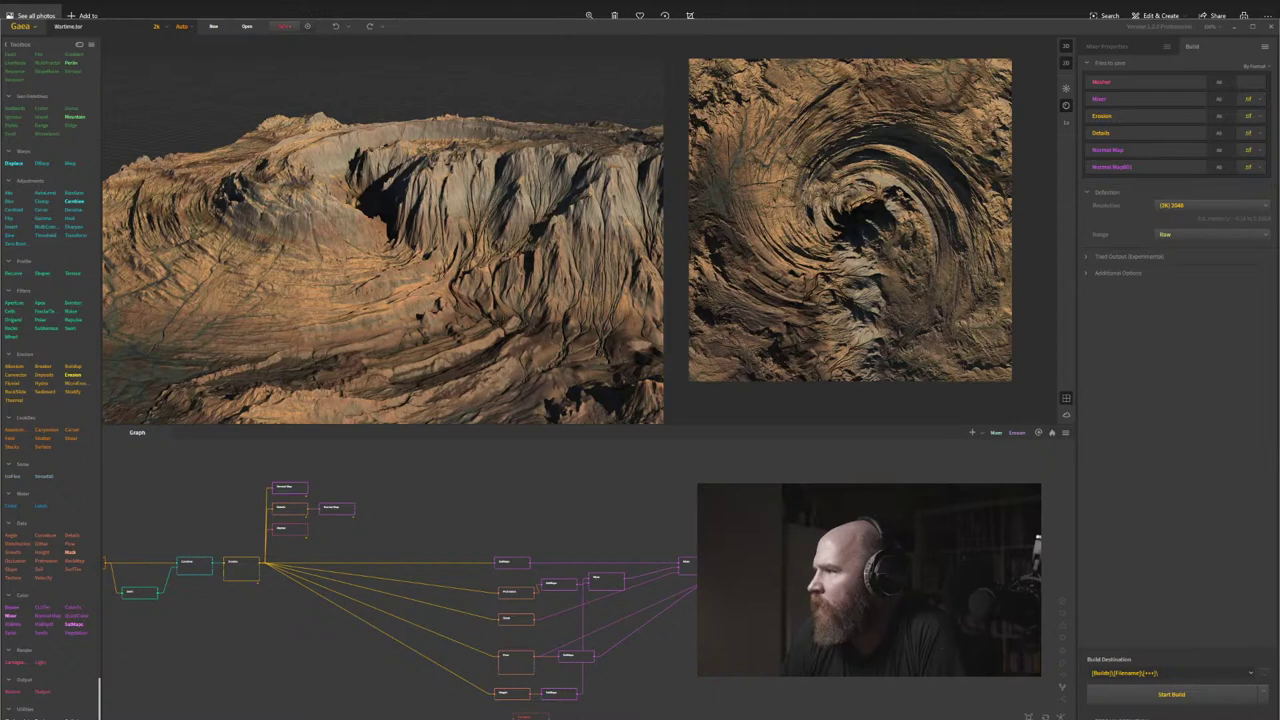
{"action": "left_click", "coordinate": [1226, 206]}
{"action": "key", "text": "Escape"}
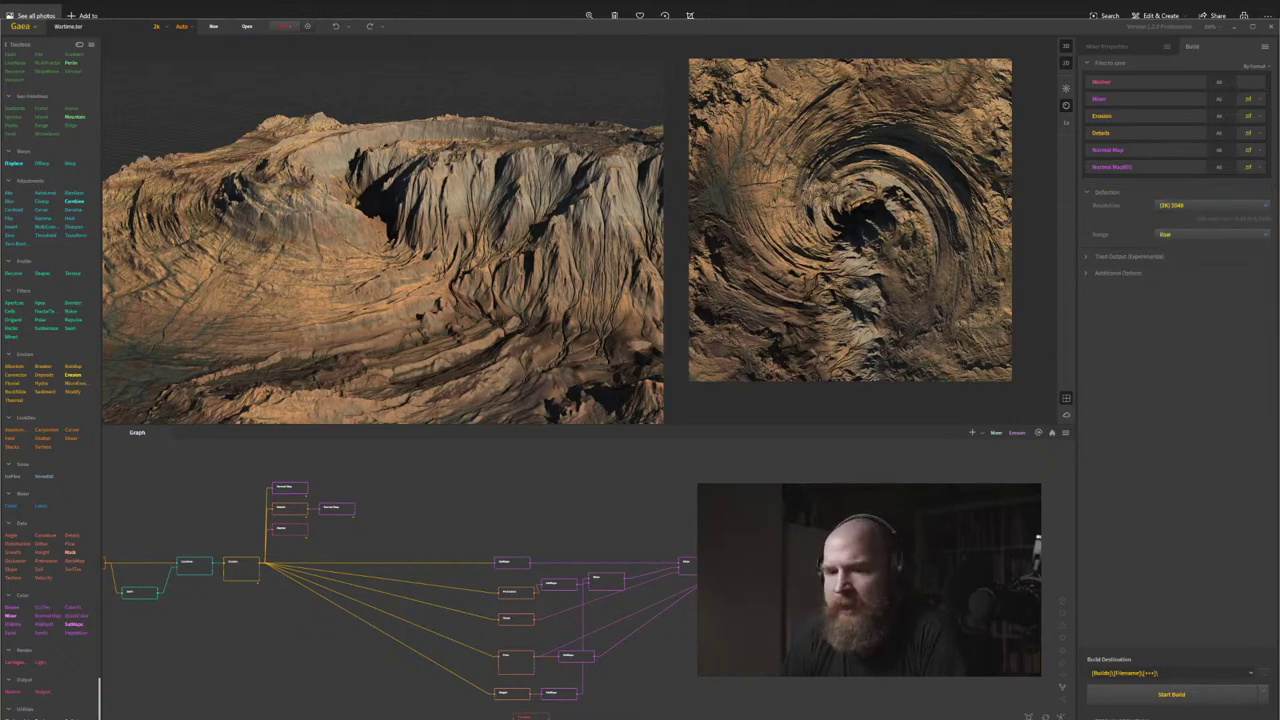
{"action": "mouse_move", "coordinate": [160, 718]}
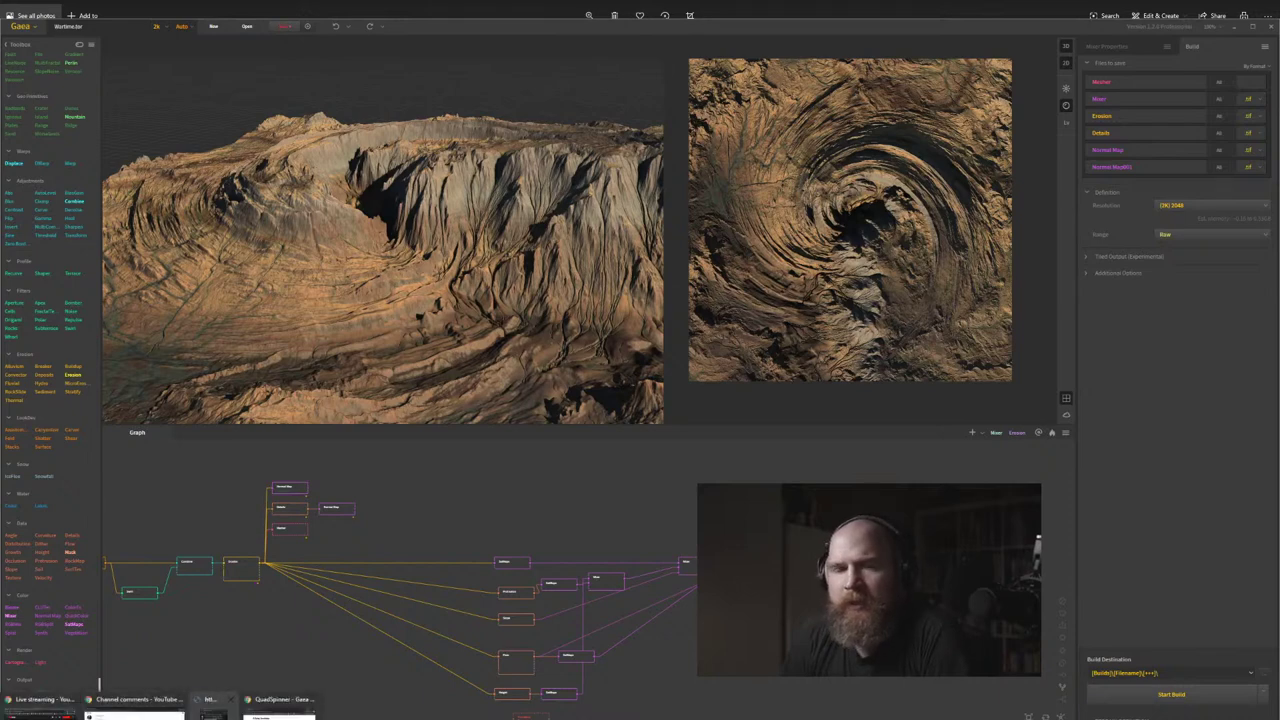
{"action": "mouse_move", "coordinate": [280, 700]}
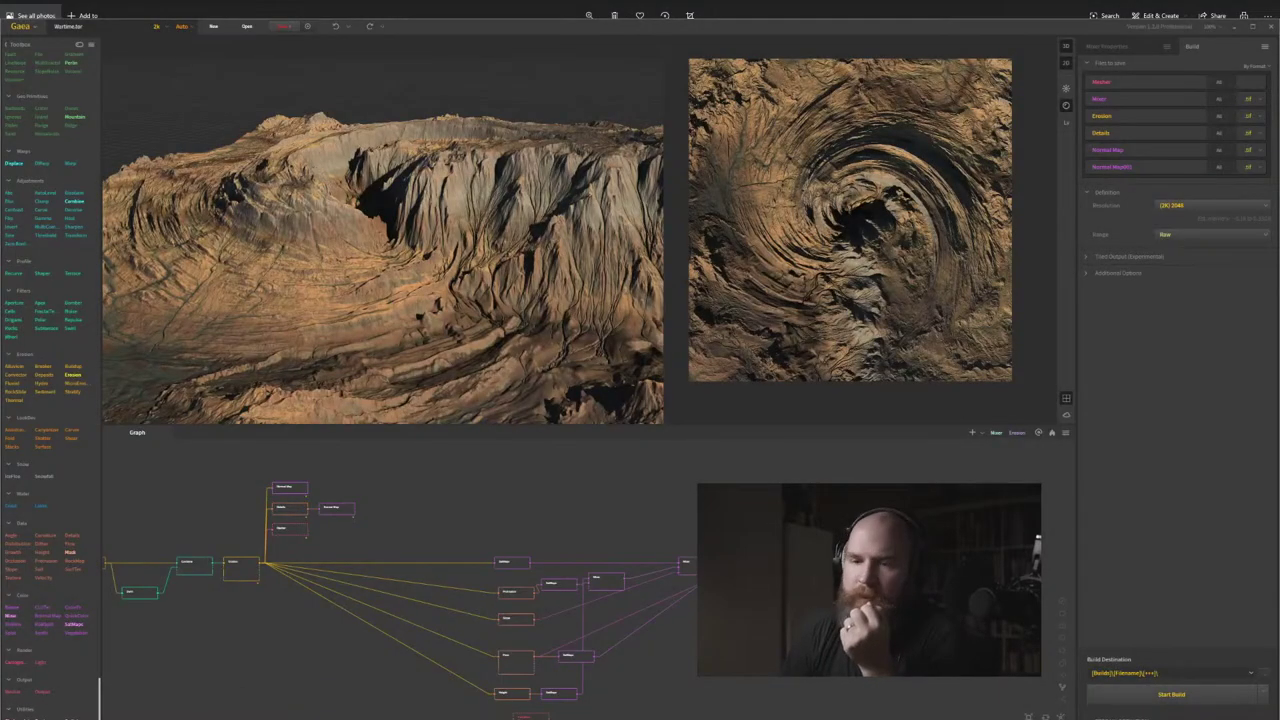
Switch to Photoshop and view the Mixer.png colour map after the layered Mixer.tif document.
{"action": "key", "text": "alt+Tab"}
{"action": "scroll", "coordinate": [530, 466], "scroll_direction": "down", "scroll_amount": 2, "text": "alt"}
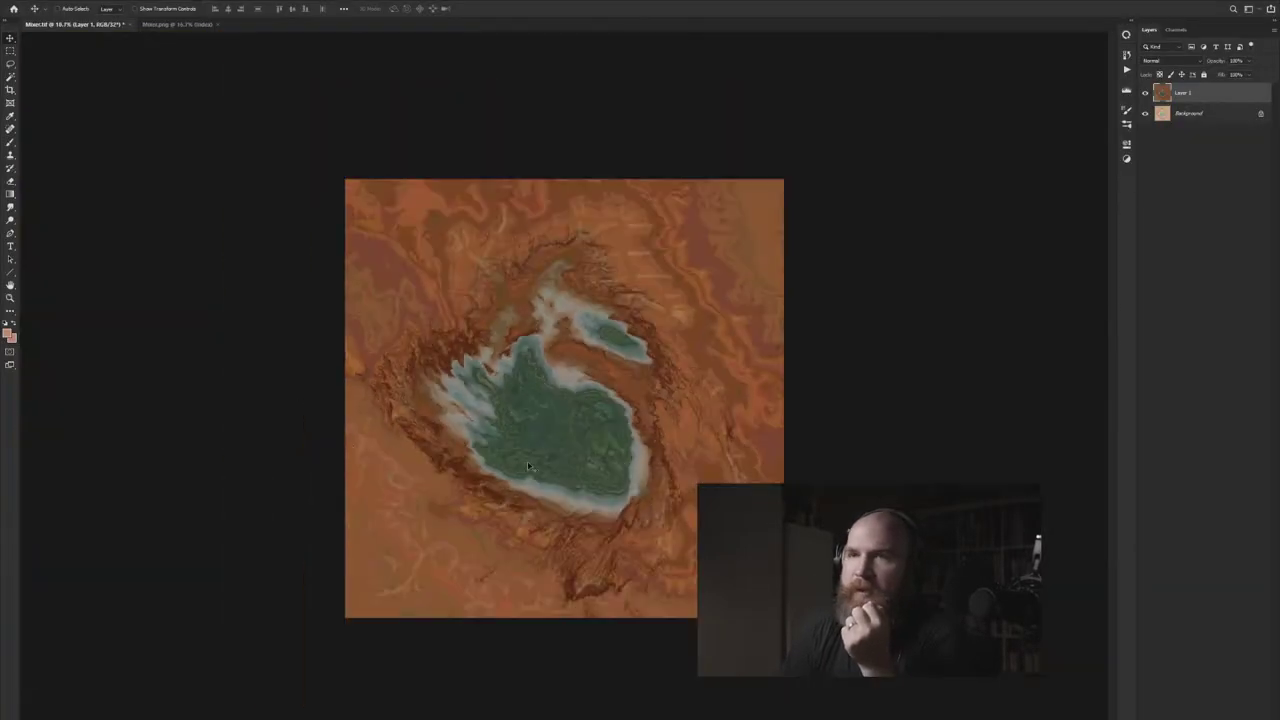
{"action": "left_click", "coordinate": [183, 25]}
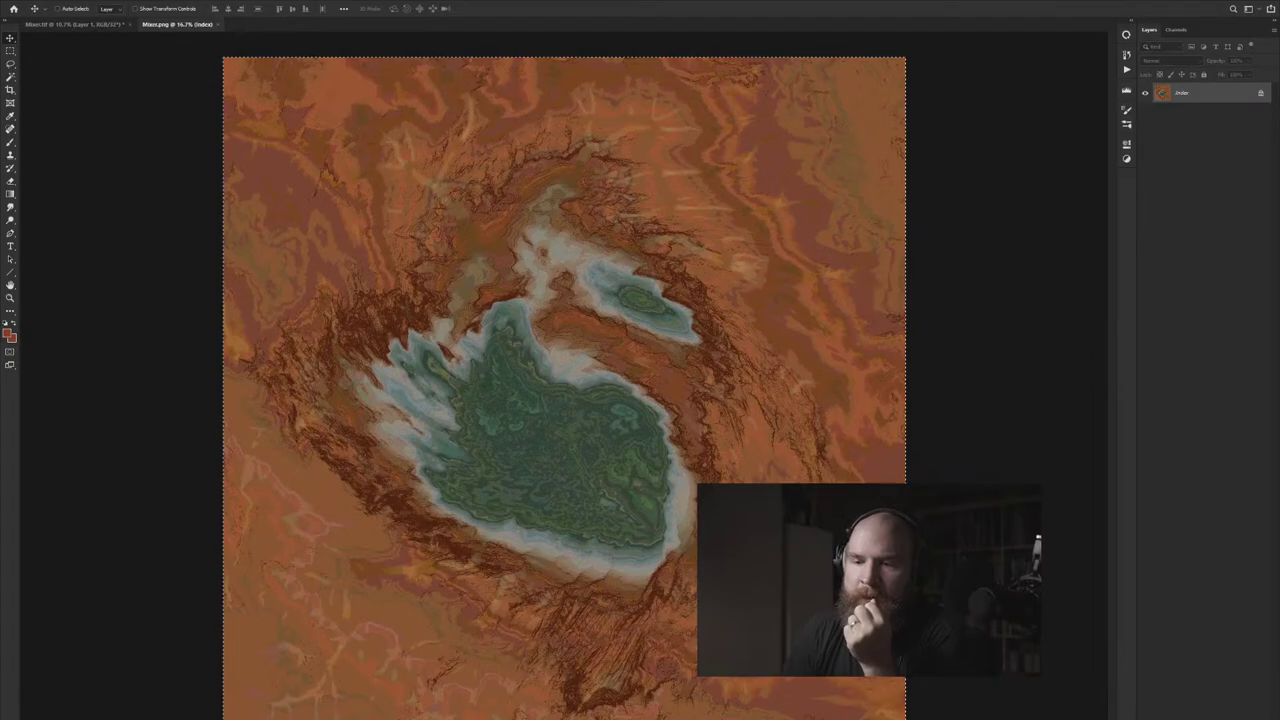
Return to 3ds Max, view the whole FStorm render and minimise its window.
{"action": "key", "text": "alt+Tab"}
{"action": "key", "text": "alt+Tab"}
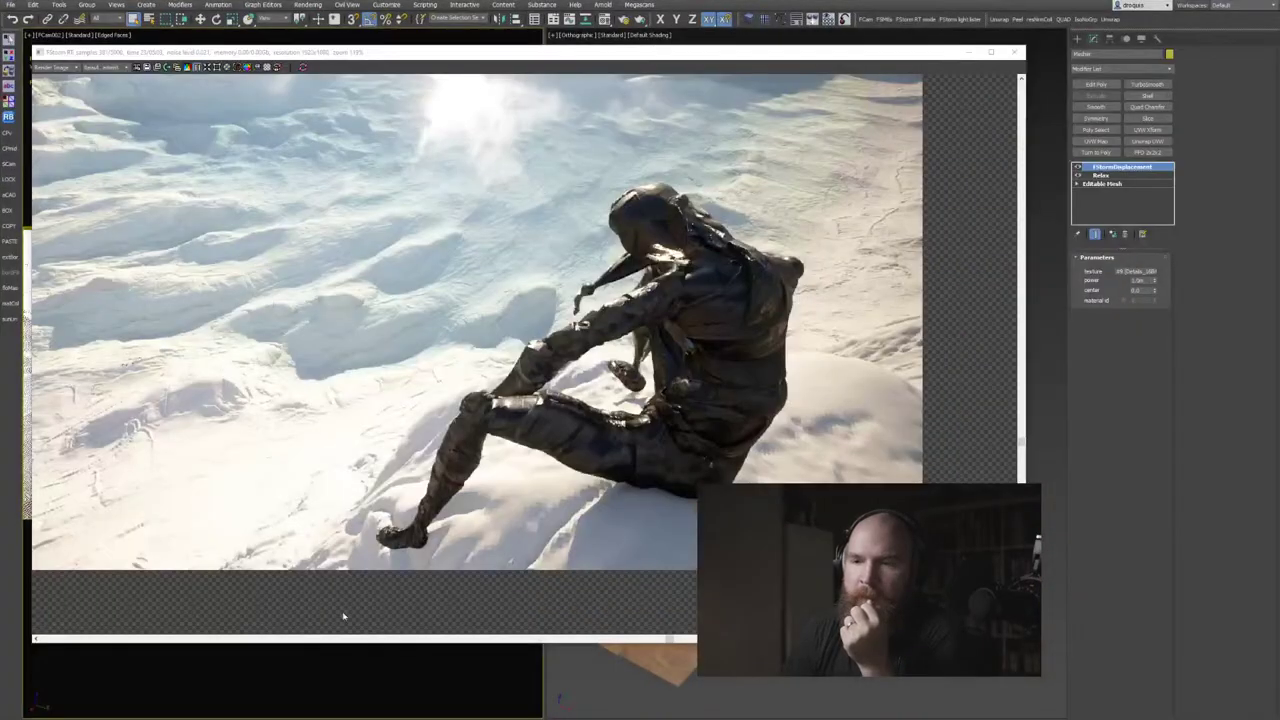
{"action": "scroll", "coordinate": [607, 469], "scroll_direction": "down", "scroll_amount": 3}
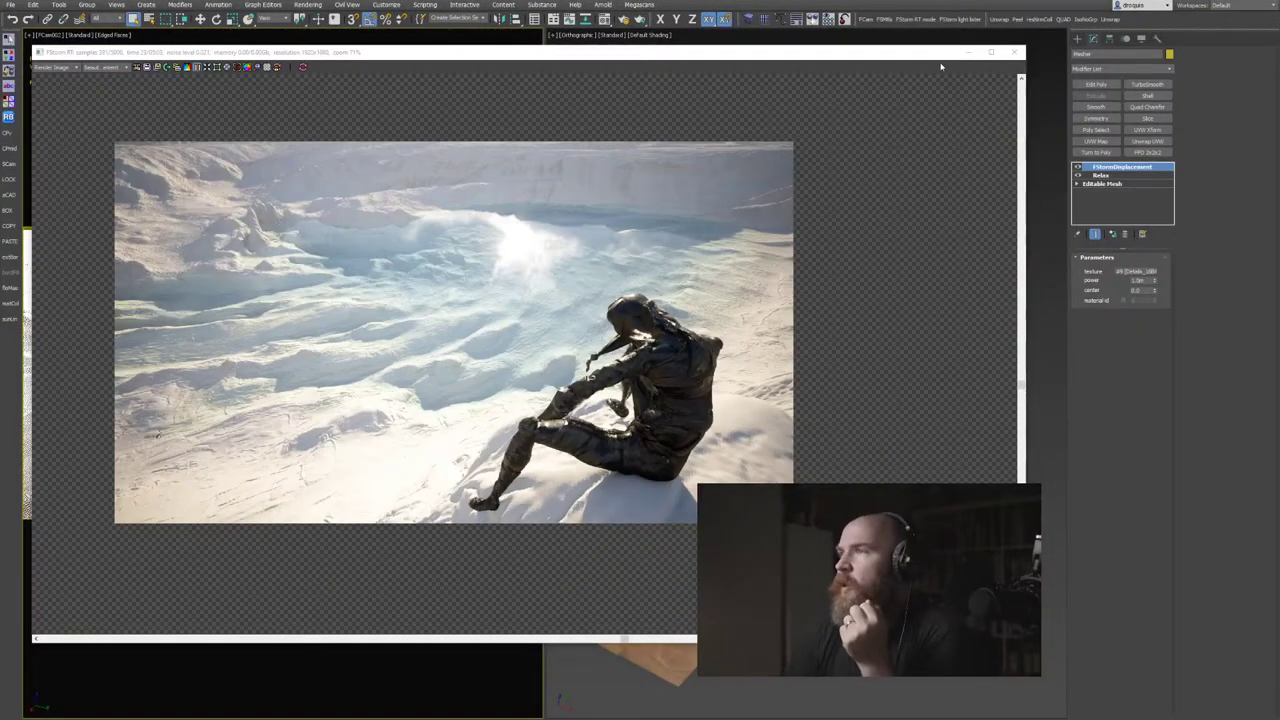
{"action": "left_click", "coordinate": [969, 52]}
Examine the terrain tiles around the lakes in the orthographic viewport, in both shaded and wireframe display.
{"action": "scroll", "coordinate": [928, 421], "scroll_direction": "down", "scroll_amount": 3}
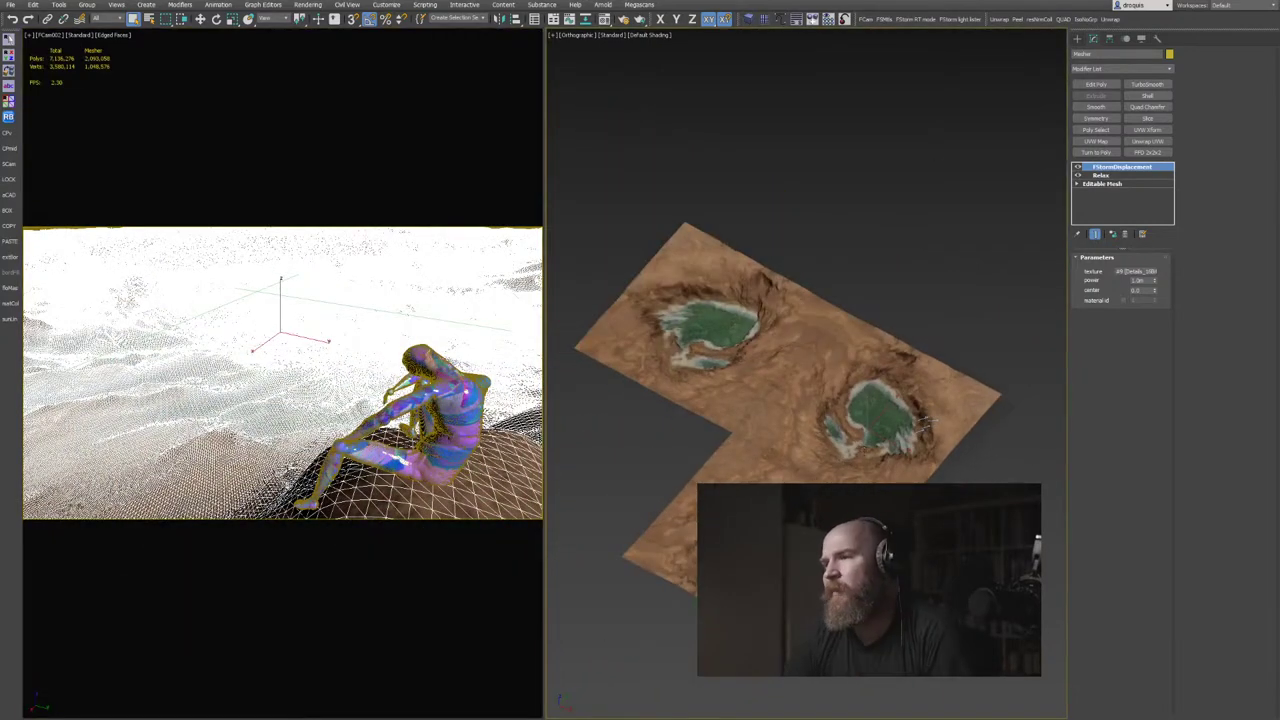
{"action": "middle_click_drag", "start_coordinate": [928, 421], "coordinate": [903, 411], "text": "alt"}
{"action": "scroll", "coordinate": [903, 411], "scroll_direction": "up", "scroll_amount": 3}
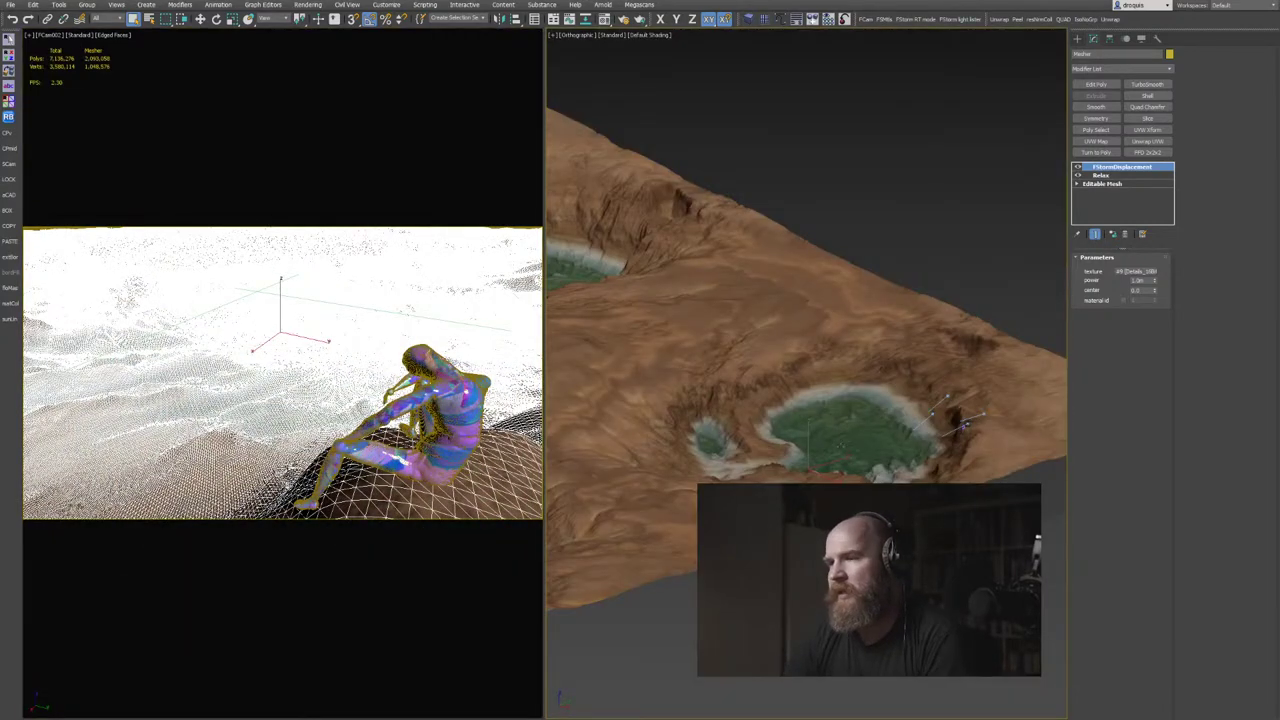
{"action": "middle_click_drag", "start_coordinate": [840, 446], "coordinate": [867, 458], "text": "alt"}
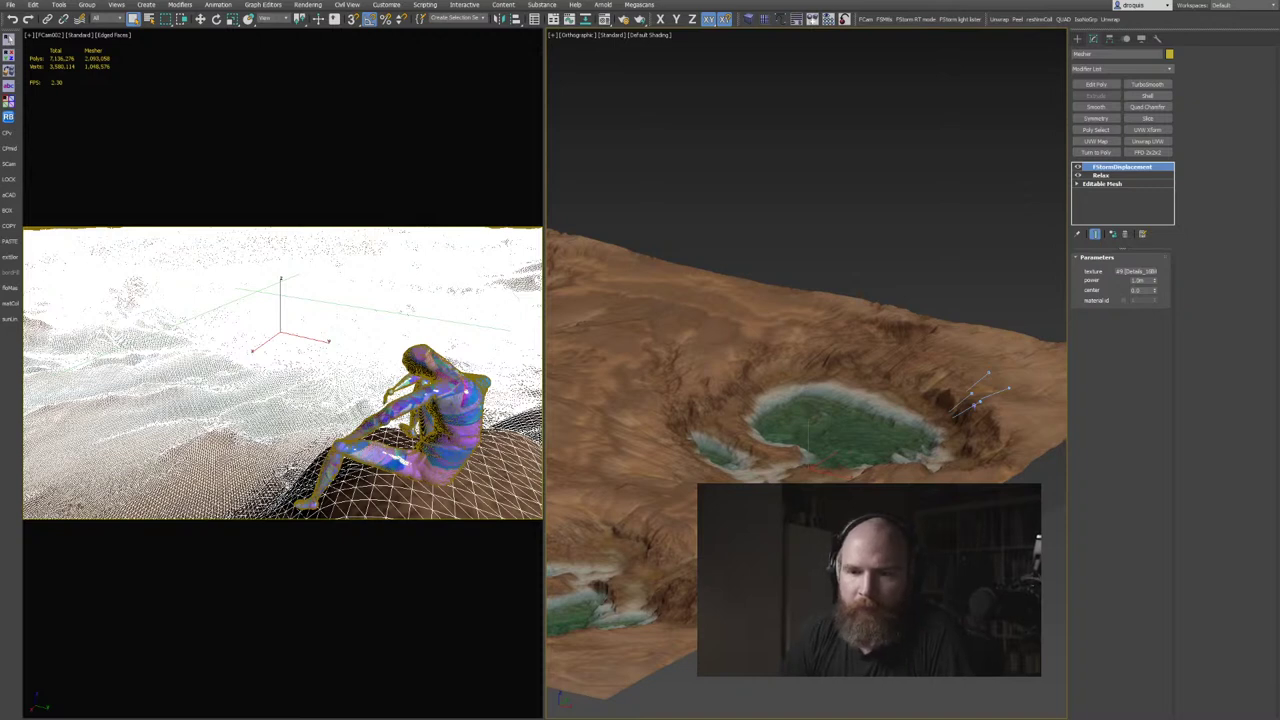
{"action": "mouse_move", "coordinate": [213, 718]}
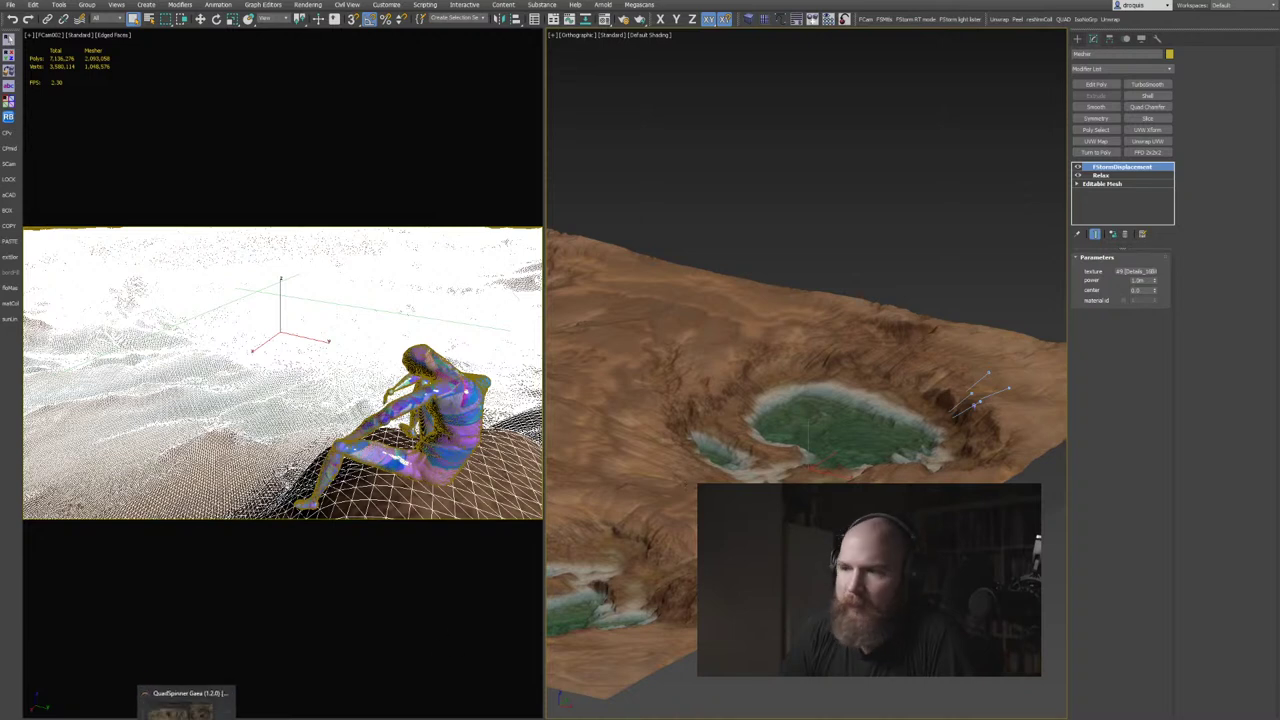
{"action": "middle_click_drag", "start_coordinate": [850, 560], "coordinate": [764, 589]}
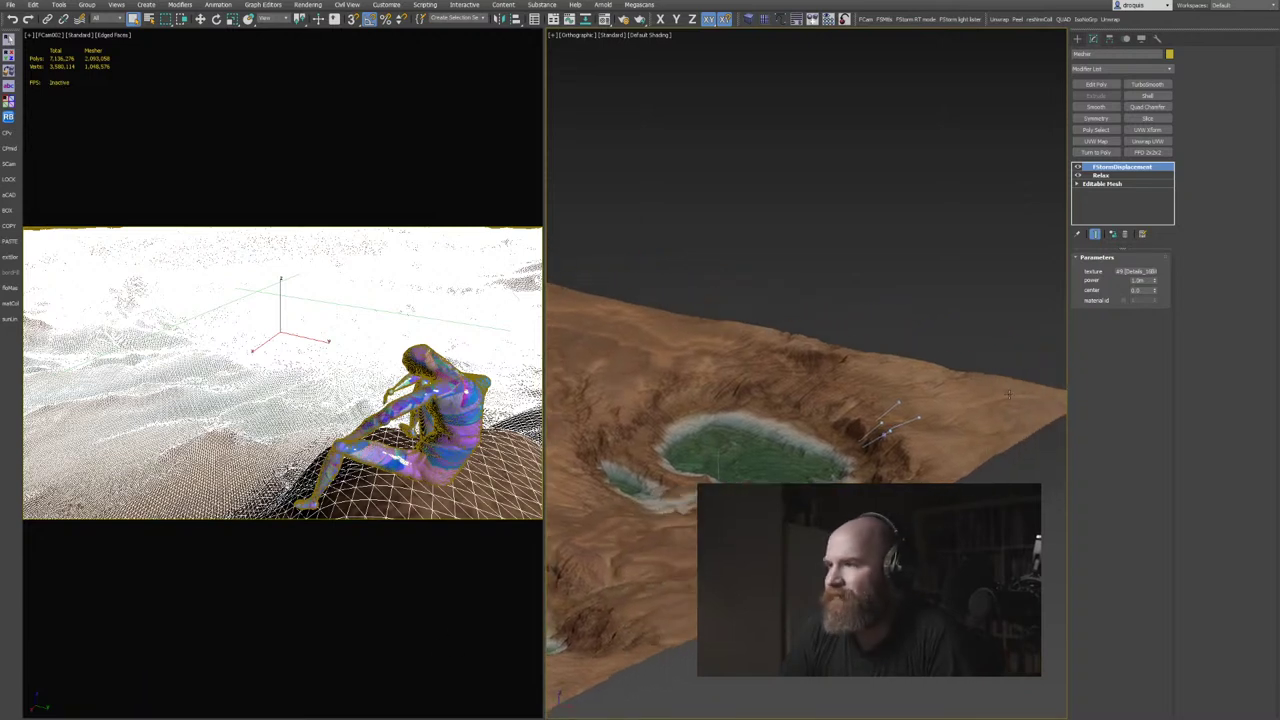
{"action": "key", "text": "F3"}
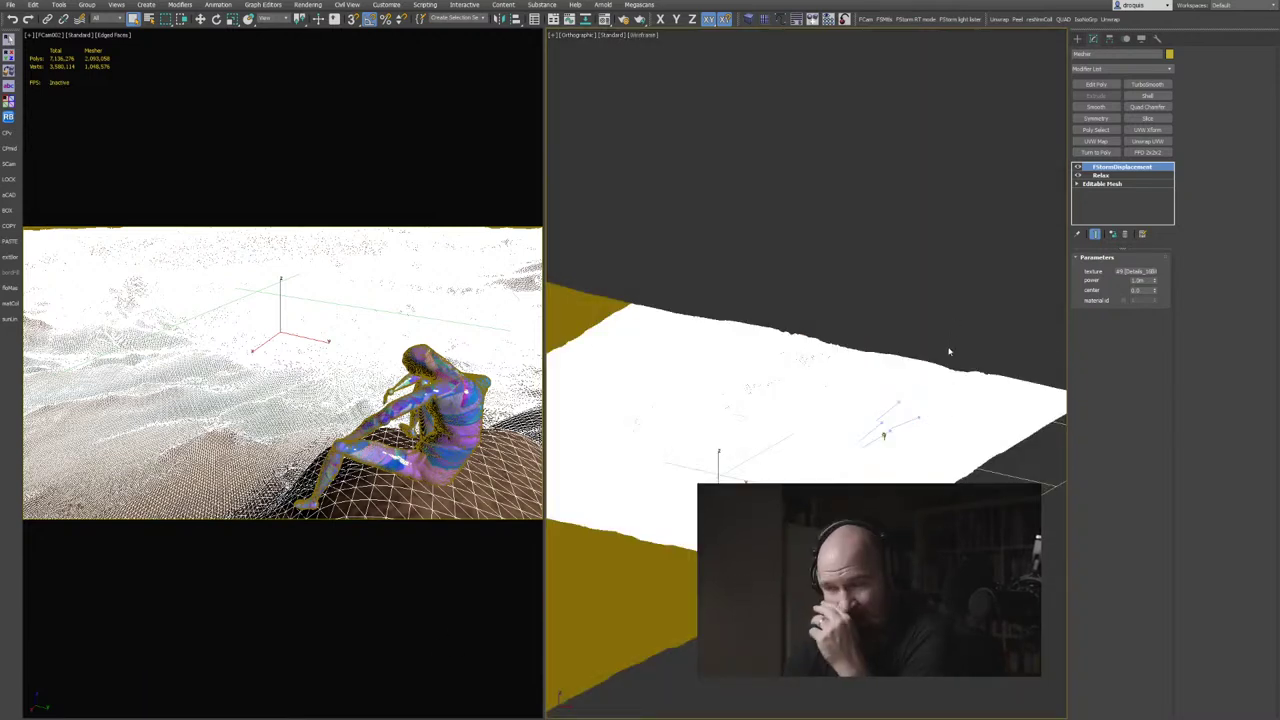
{"action": "scroll", "coordinate": [977, 394], "scroll_direction": "up", "scroll_amount": 5}
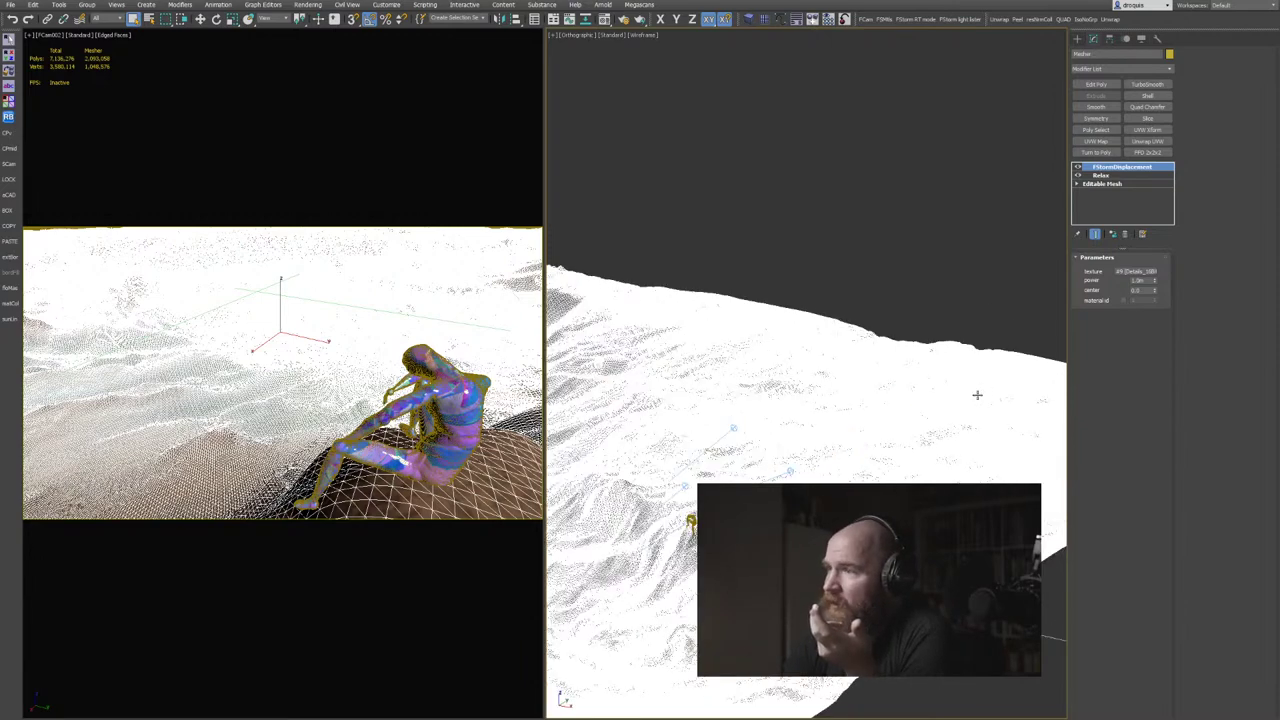
{"action": "scroll", "coordinate": [901, 432], "scroll_direction": "down", "scroll_amount": 5}
Reduce the visible scene to the single Mesher terrain, select it and close the FStorm render window.
{"action": "middle_click_drag", "start_coordinate": [703, 486], "coordinate": [752, 463]}
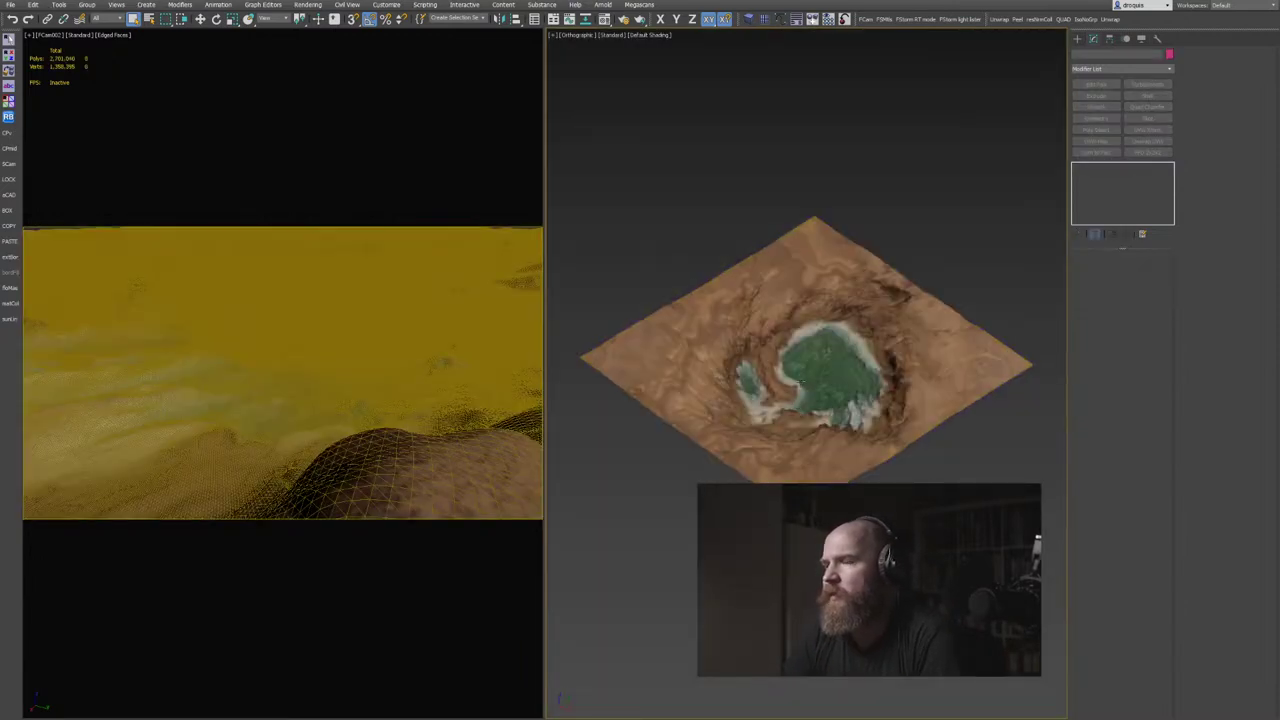
{"action": "scroll", "coordinate": [801, 382], "scroll_direction": "up", "scroll_amount": 6}
{"action": "left_click", "coordinate": [801, 382]}
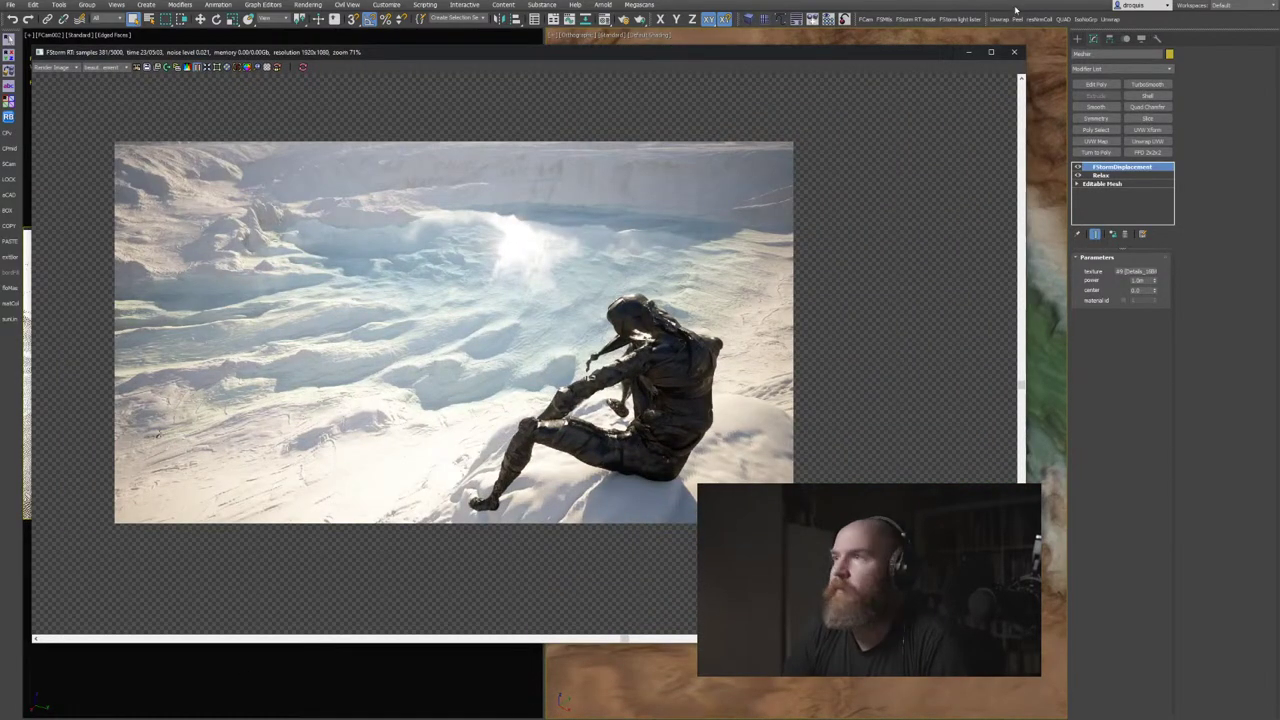
{"action": "left_click", "coordinate": [1014, 51]}
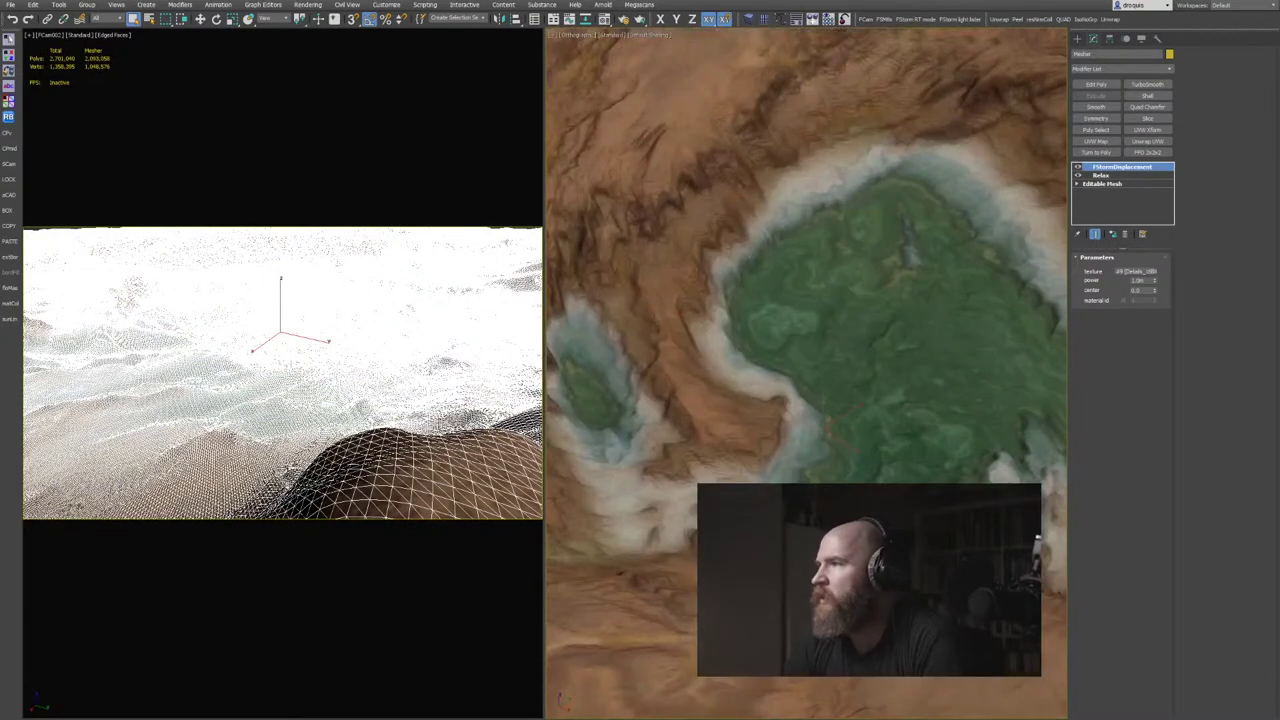
Turn off the terrain's FStormDisplacement and Relax modifiers and check the mesh in shaded and wireframe display.
{"action": "left_click", "coordinate": [1078, 176]}
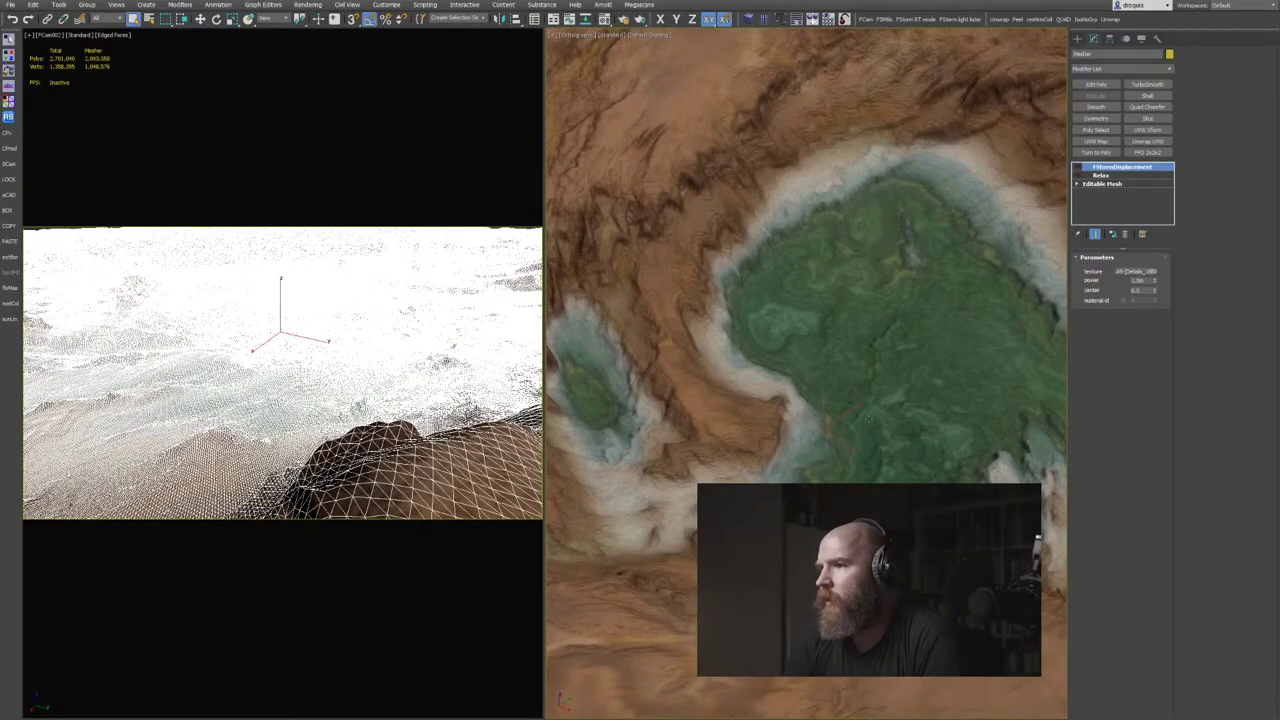
{"action": "middle_click_drag", "start_coordinate": [823, 477], "coordinate": [837, 451]}
{"action": "mouse_move", "coordinate": [814, 545]}
{"action": "middle_mouse_down", "text": "alt"}
{"action": "mouse_move", "coordinate": [791, 457]}
{"action": "mouse_move", "coordinate": [894, 394]}
{"action": "mouse_move", "coordinate": [796, 407]}
{"action": "mouse_move", "coordinate": [821, 452]}
{"action": "mouse_move", "coordinate": [796, 400]}
{"action": "mouse_move", "coordinate": [750, 418]}
{"action": "mouse_move", "coordinate": [962, 460]}
{"action": "middle_mouse_up", "text": "alt"}
{"action": "scroll", "coordinate": [842, 433], "scroll_direction": "up", "scroll_amount": 6}
{"action": "scroll", "coordinate": [894, 394], "scroll_direction": "up", "scroll_amount": 4}
{"action": "key", "text": "F3"}
{"action": "scroll", "coordinate": [894, 394], "scroll_direction": "down", "scroll_amount": 2}
{"action": "scroll", "coordinate": [796, 407], "scroll_direction": "down", "scroll_amount": 2}
{"action": "key", "text": "F3"}
{"action": "scroll", "coordinate": [962, 460], "scroll_direction": "down", "scroll_amount": 5}
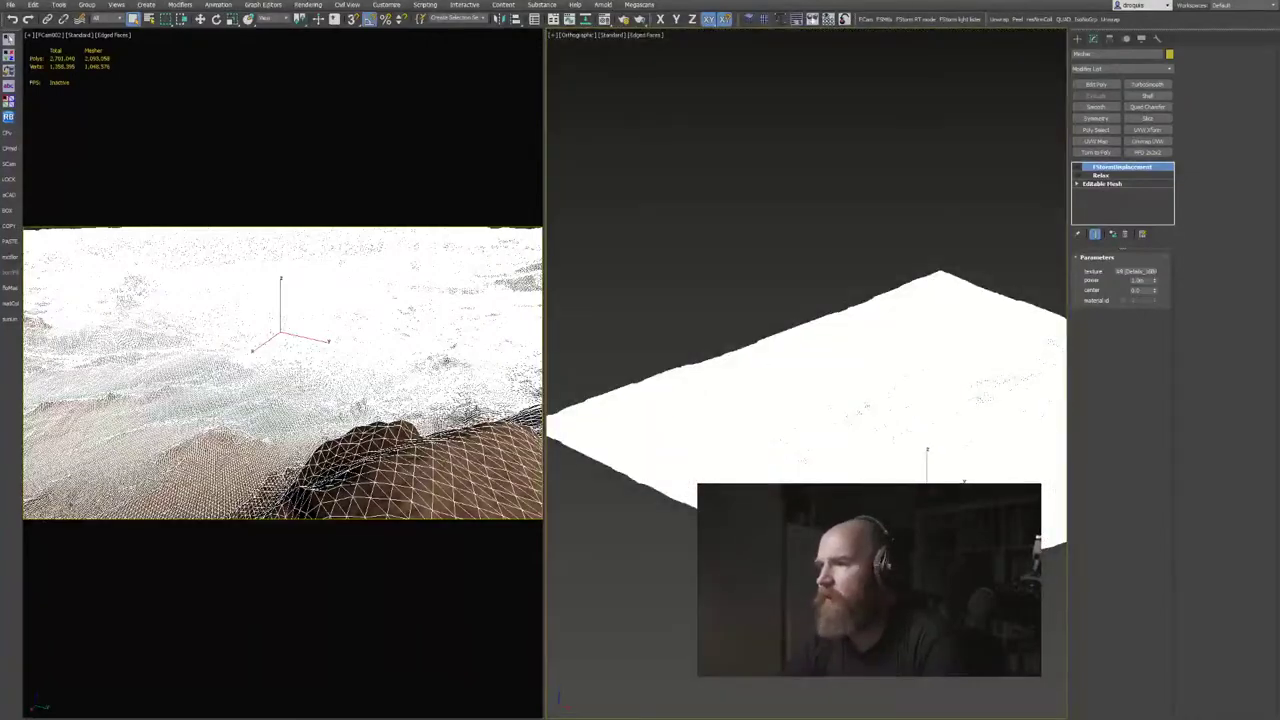
Hide the edged faces in the orthographic viewport and inspect the unrelaxed lake bed and shoreline up close.
{"action": "key", "text": "F4"}
{"action": "mouse_move", "coordinate": [925, 467]}
{"action": "middle_mouse_down", "text": "alt"}
{"action": "mouse_move", "coordinate": [925, 500]}
{"action": "mouse_move", "coordinate": [1015, 500]}
{"action": "middle_mouse_up", "text": "alt"}
{"action": "scroll", "coordinate": [890, 440], "scroll_direction": "up", "scroll_amount": 10}
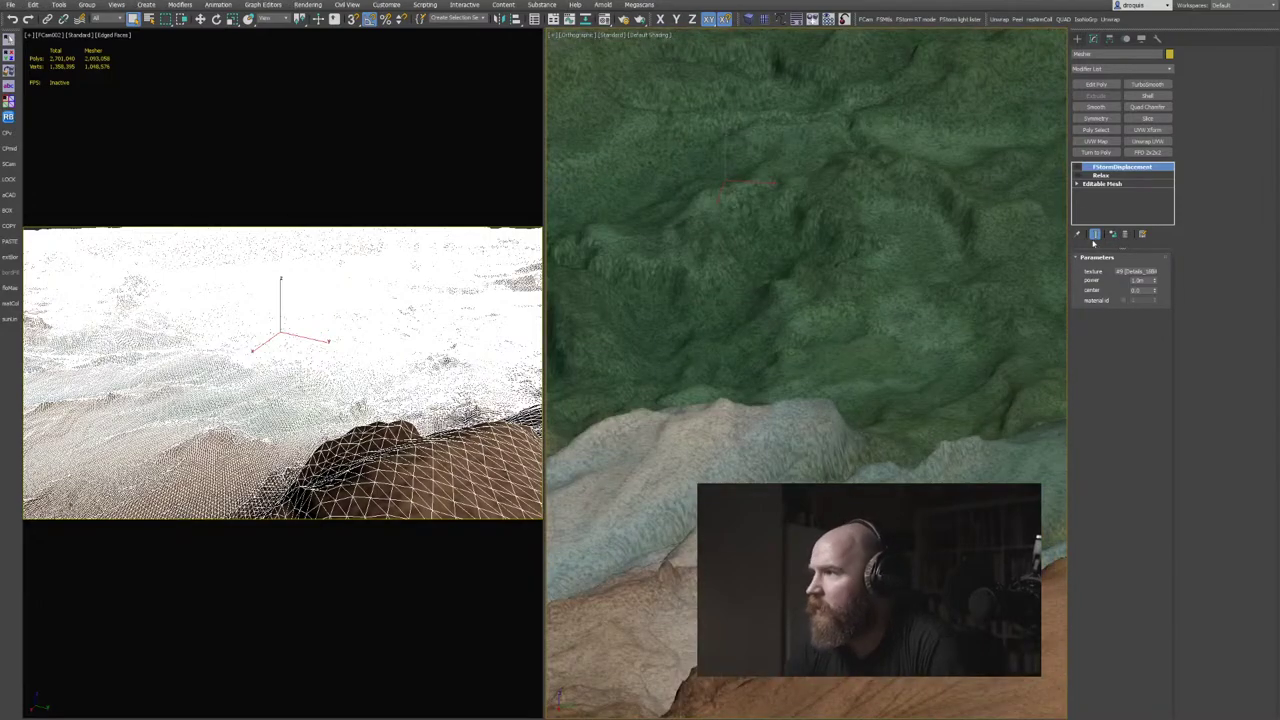
{"action": "scroll", "coordinate": [923, 443], "scroll_direction": "up", "scroll_amount": 6}
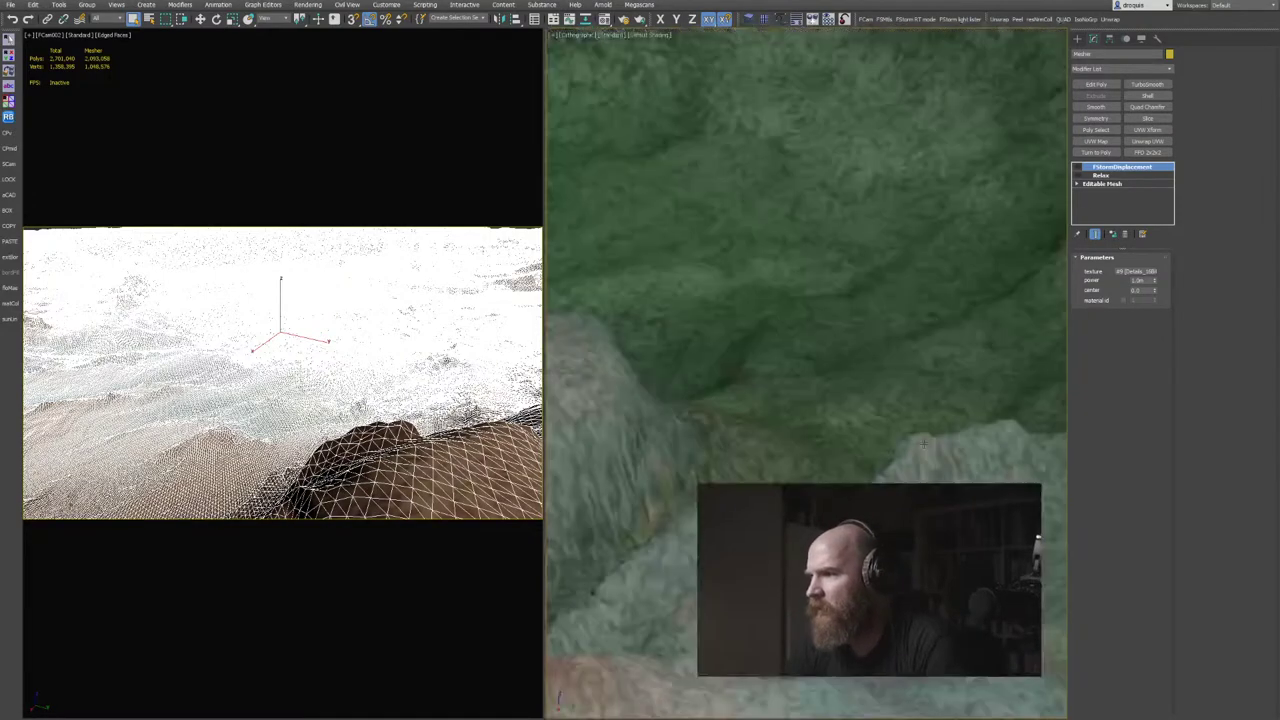
{"action": "scroll", "coordinate": [915, 444], "scroll_direction": "up", "scroll_amount": 4}
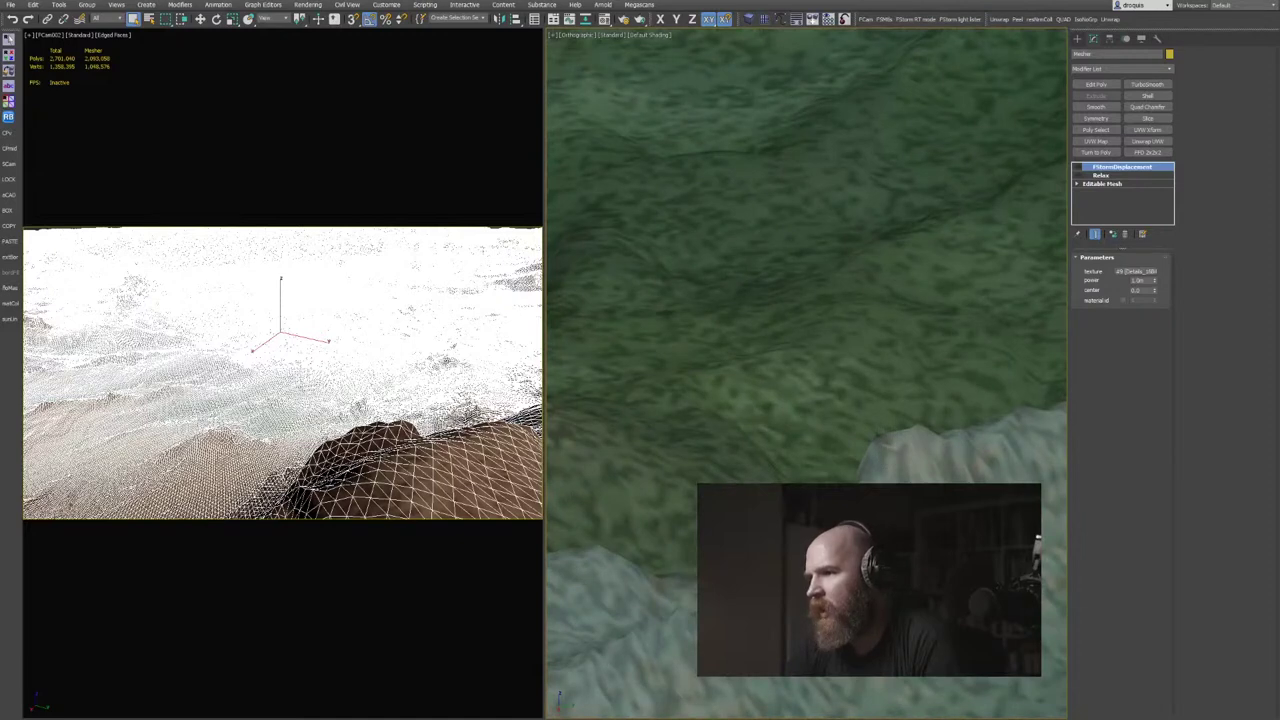
{"action": "middle_click_drag", "start_coordinate": [691, 604], "coordinate": [805, 532]}
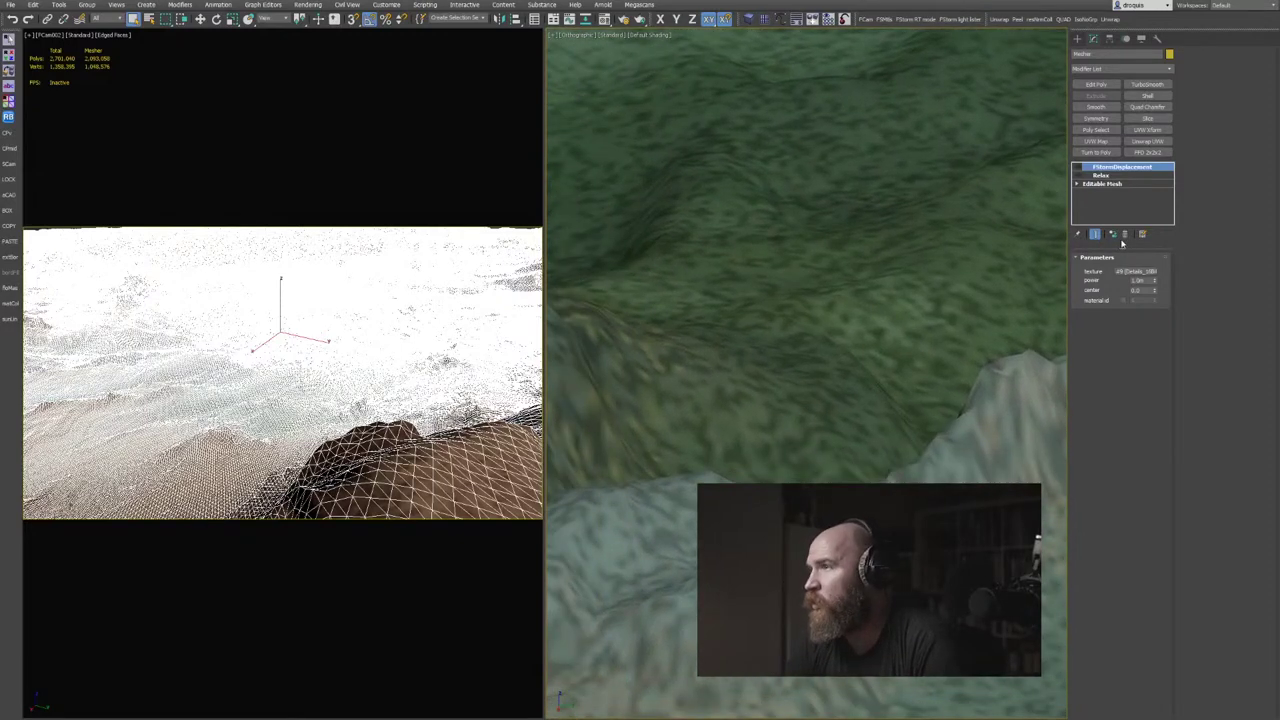
Turn the terrain's Relax modifier back on and compare the smoothed lake shore.
{"action": "left_click", "coordinate": [1079, 176]}
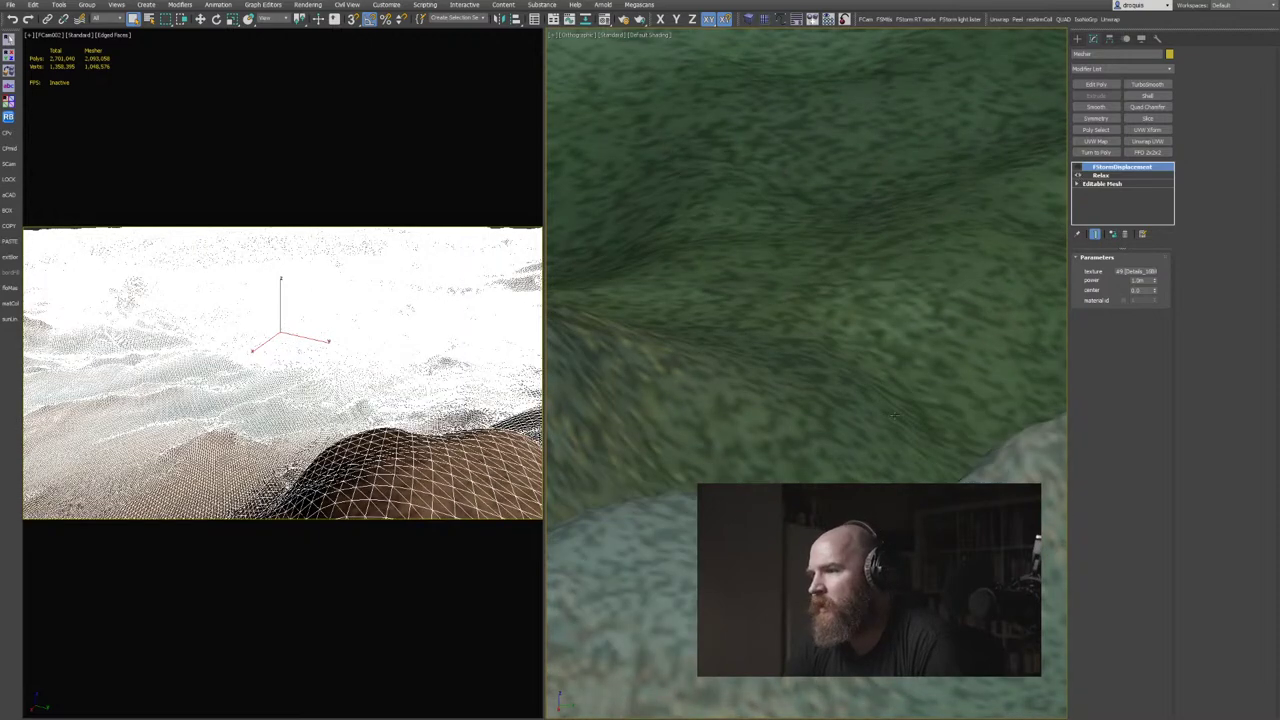
{"action": "scroll", "coordinate": [851, 437], "scroll_direction": "down", "scroll_amount": 4}
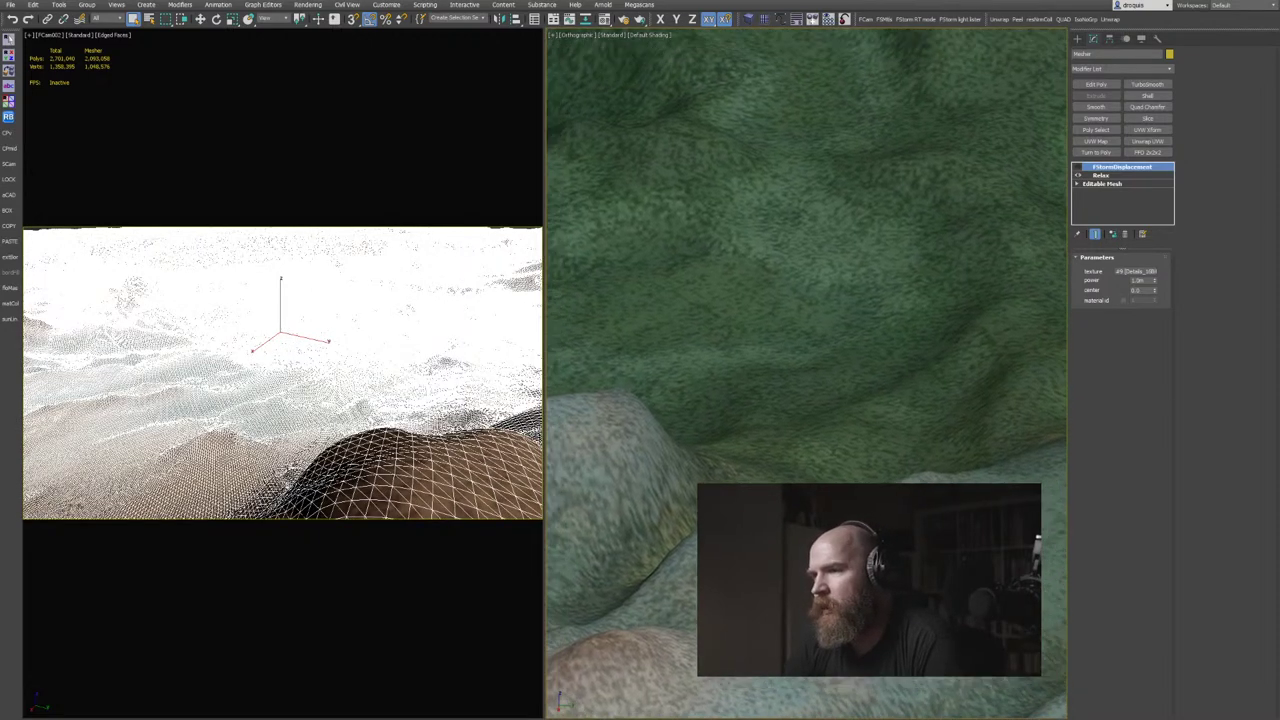
{"action": "scroll", "coordinate": [814, 441], "scroll_direction": "down", "scroll_amount": 5}
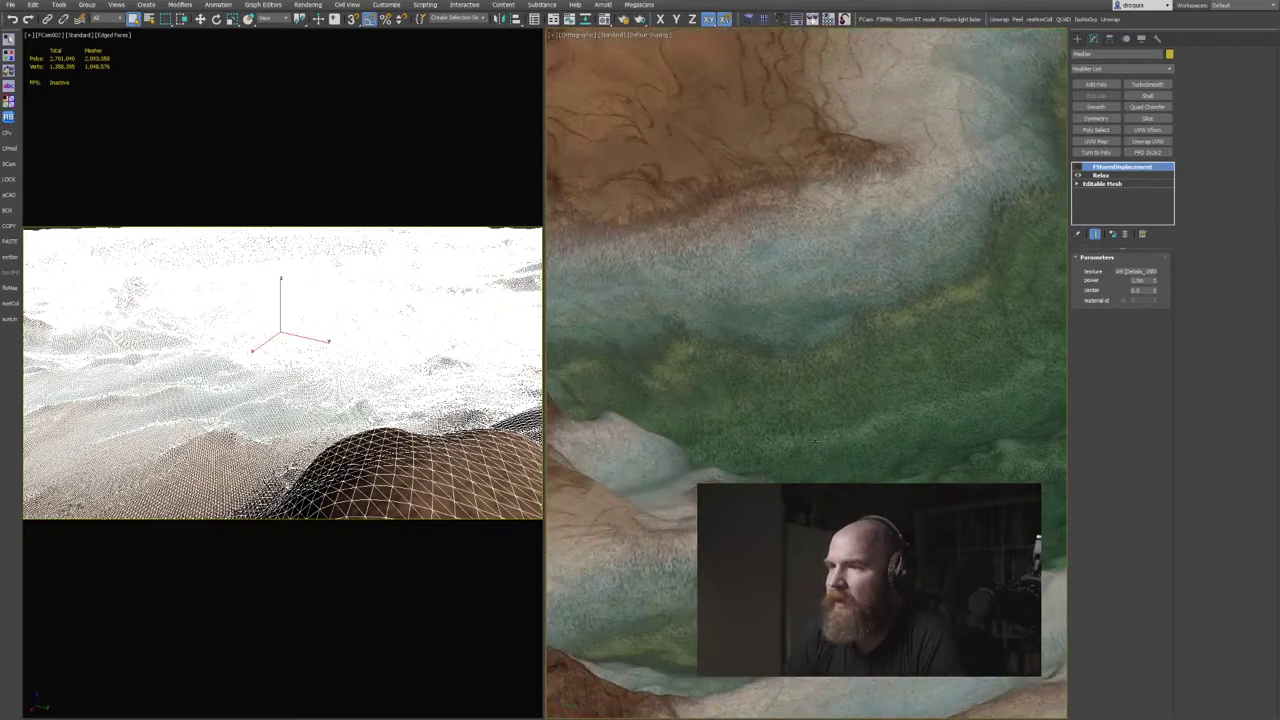
Examine the relaxed brown ridge and green lake bed from several angles, toggling edged faces and wireframe display.
{"action": "middle_click_drag", "start_coordinate": [813, 441], "coordinate": [735, 446], "text": "alt"}
{"action": "scroll", "coordinate": [968, 396], "scroll_direction": "up", "scroll_amount": 6}
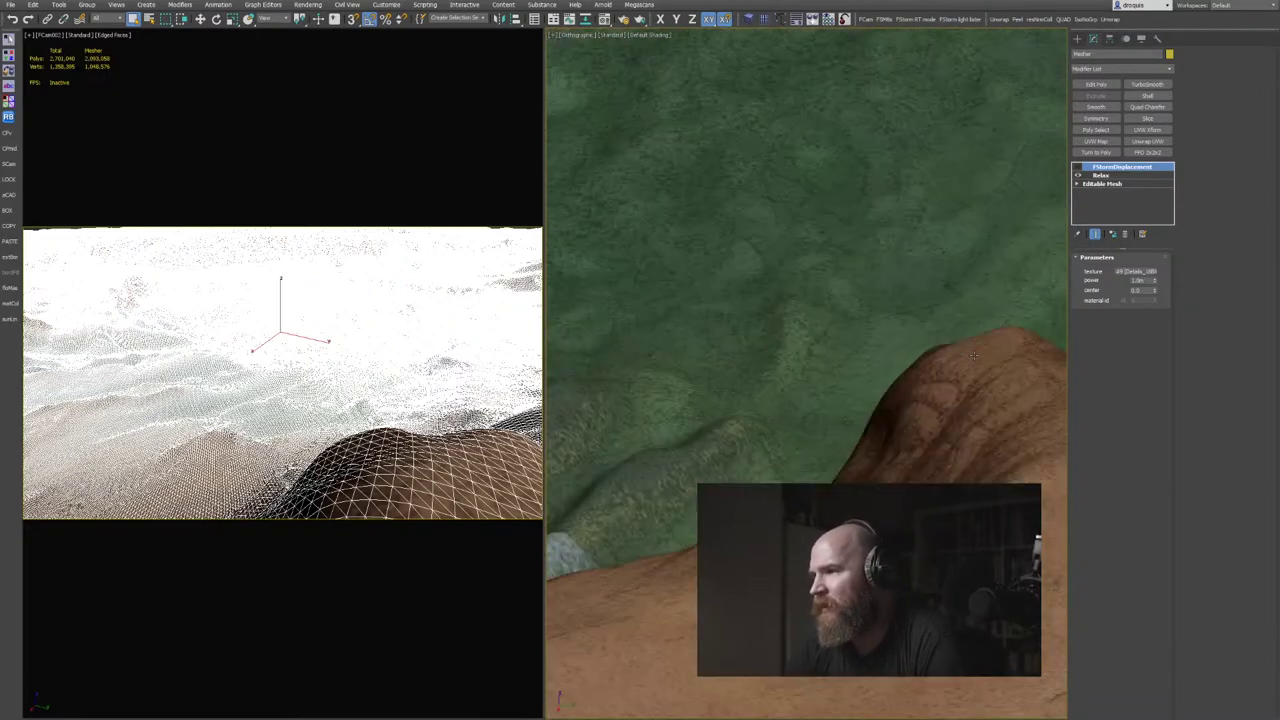
{"action": "key", "text": "F4"}
{"action": "key", "text": "F4"}
{"action": "key", "text": "F3"}
{"action": "key", "text": "F3"}
{"action": "scroll", "coordinate": [1044, 473], "scroll_direction": "down", "scroll_amount": 5}
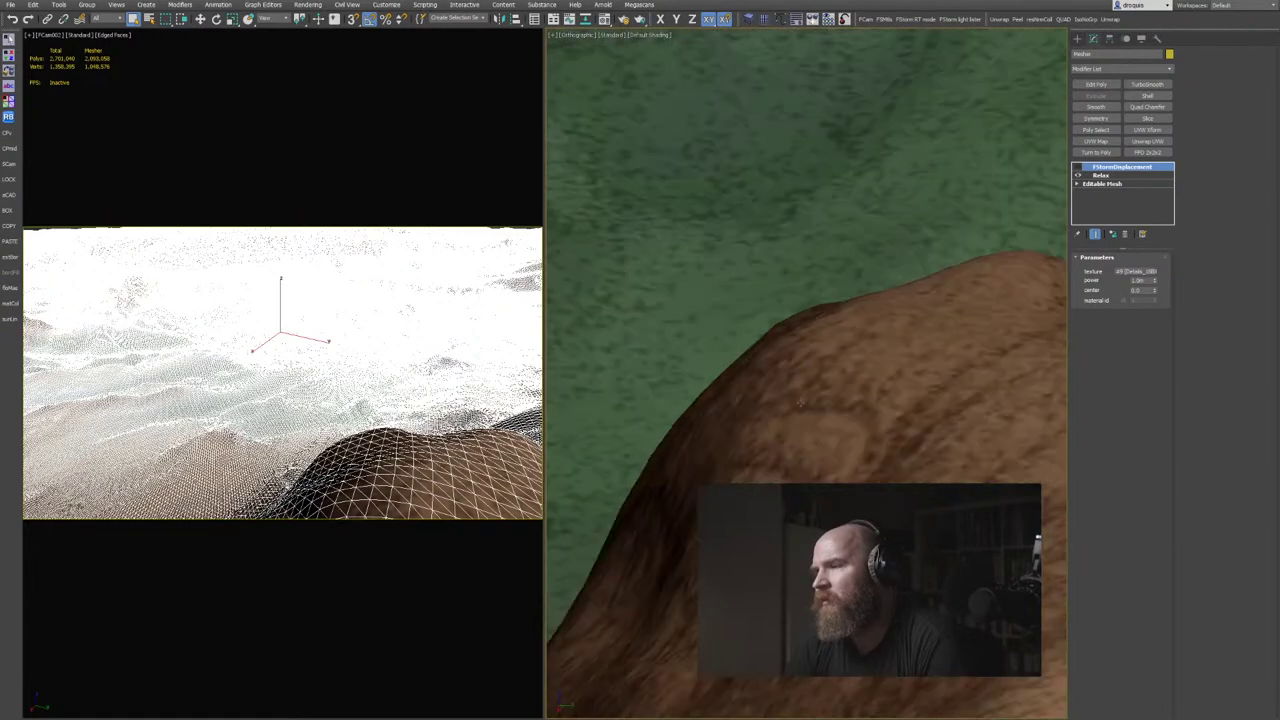
{"action": "middle_click_drag", "start_coordinate": [729, 350], "coordinate": [733, 330], "text": "alt"}
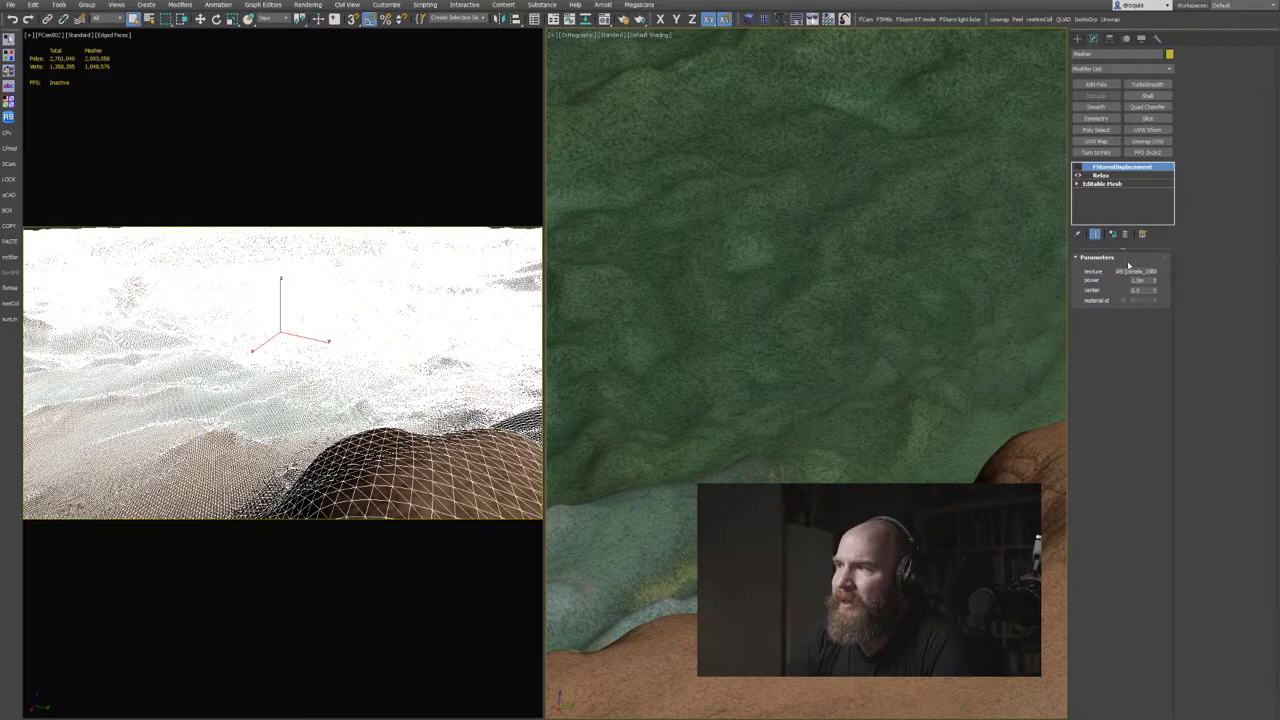
{"action": "middle_click_drag", "start_coordinate": [746, 340], "coordinate": [798, 346], "text": "alt"}
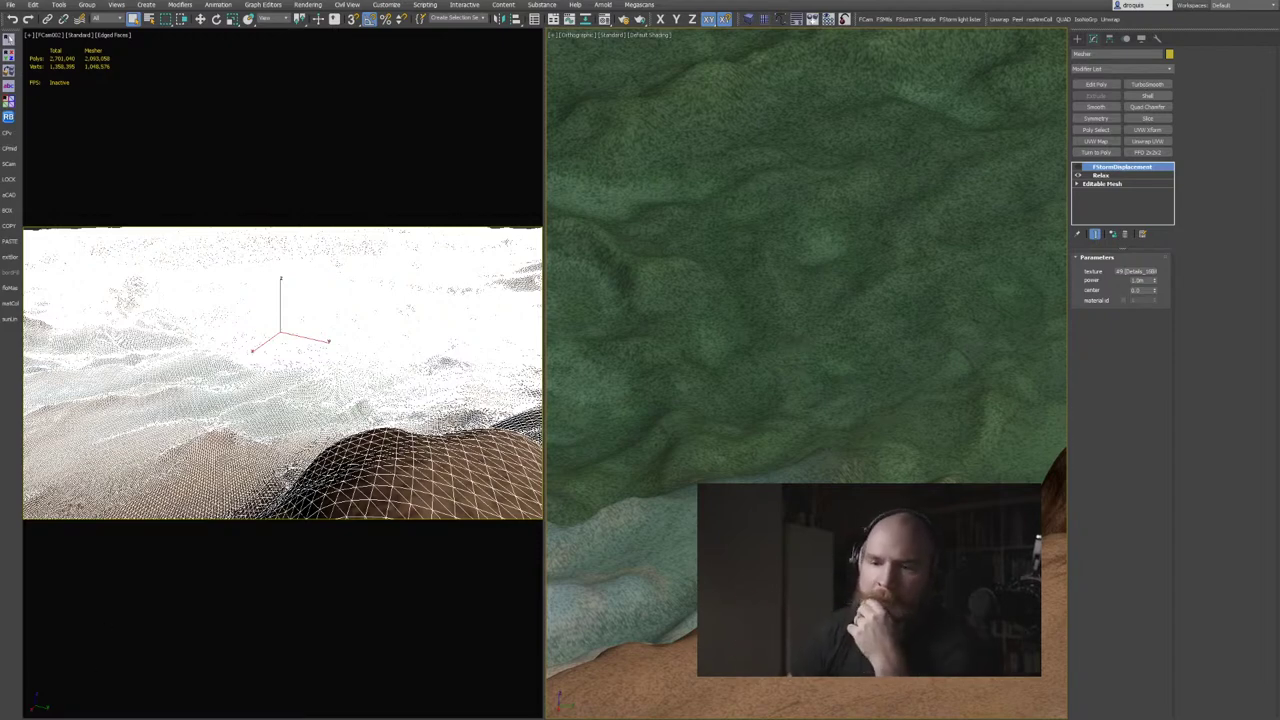
Switch to Gaea and examine the swirled crater terrain from low, oblique and overhead angles in the 3D view.
{"action": "key", "text": "alt+Tab"}
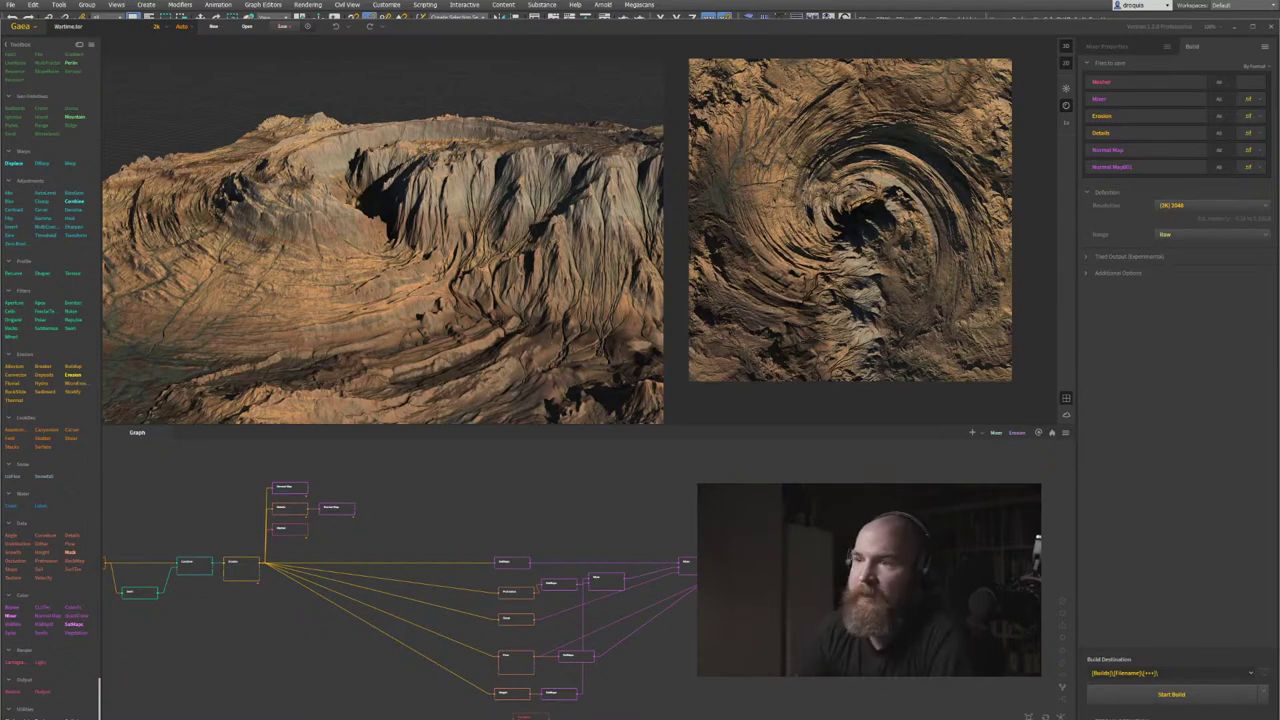
{"action": "middle_click_drag", "start_coordinate": [572, 497], "coordinate": [651, 487]}
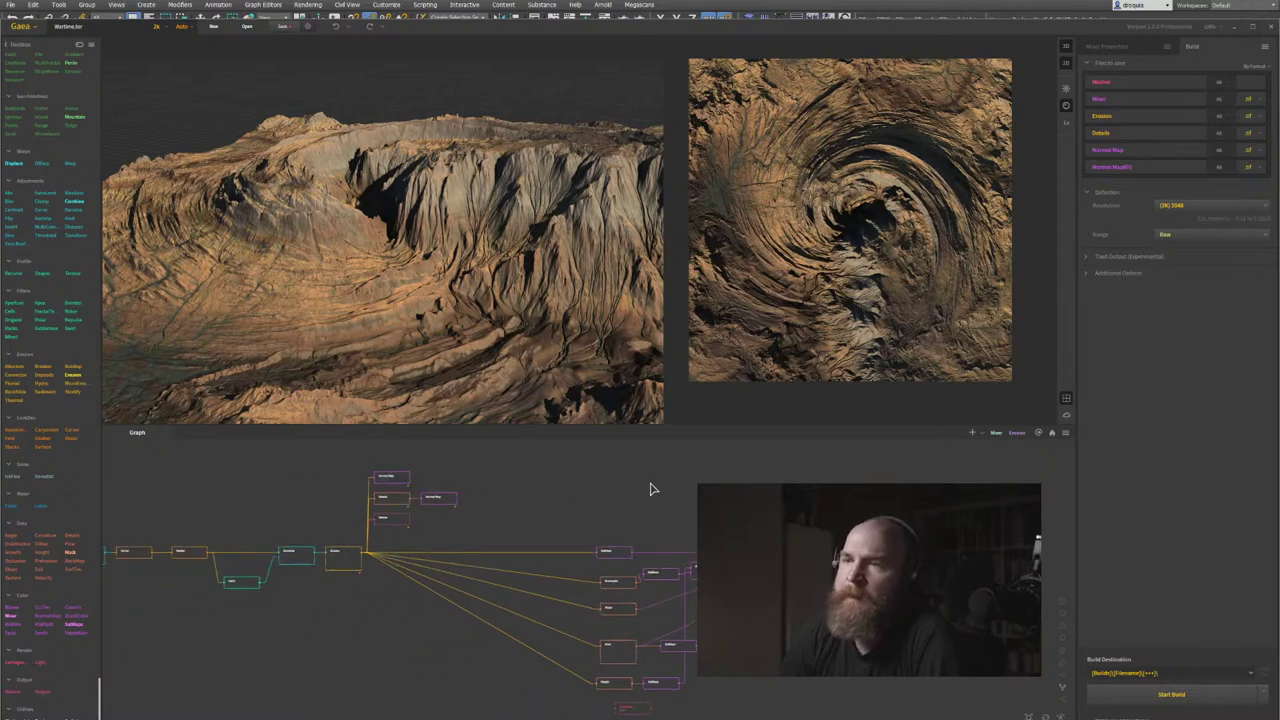
{"action": "left_click_drag", "start_coordinate": [379, 323], "coordinate": [379, 278]}
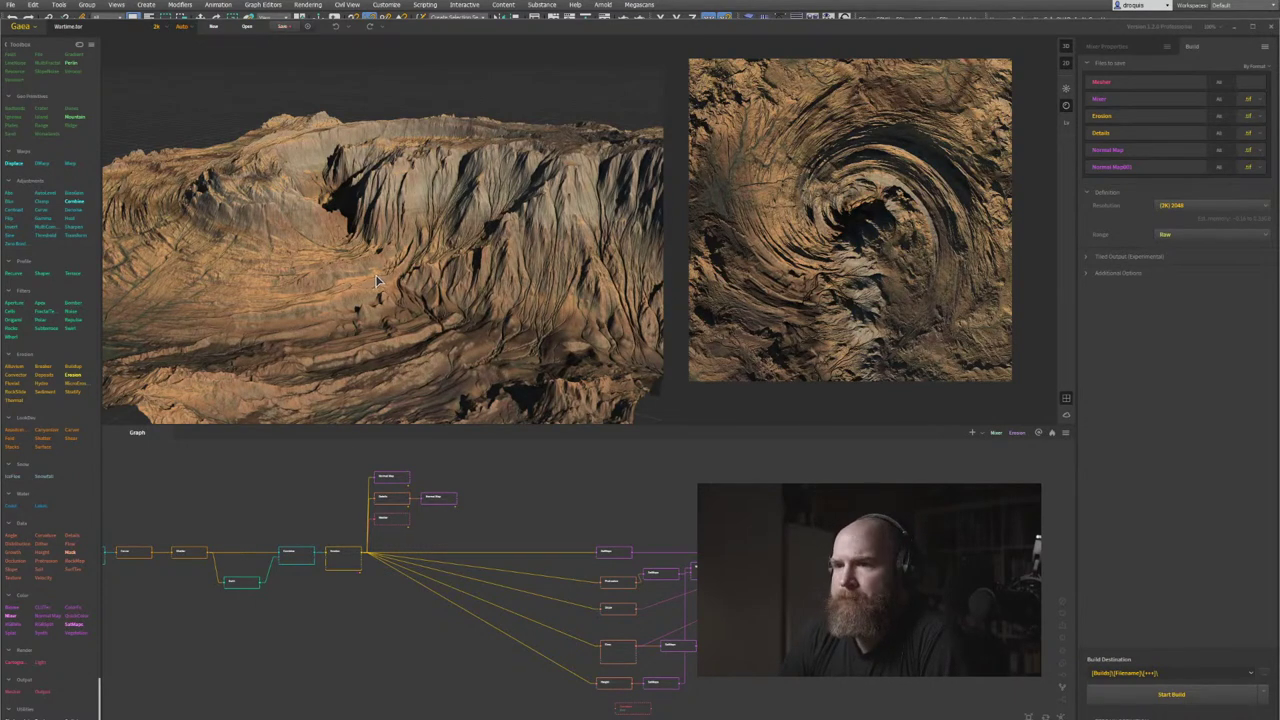
{"action": "left_click_drag", "start_coordinate": [378, 281], "coordinate": [400, 355]}
{"action": "mouse_move", "coordinate": [438, 347]}
{"action": "middle_mouse_down"}
{"action": "mouse_move", "coordinate": [343, 277]}
{"action": "mouse_move", "coordinate": [383, 251]}
{"action": "mouse_move", "coordinate": [446, 362]}
{"action": "middle_mouse_up"}
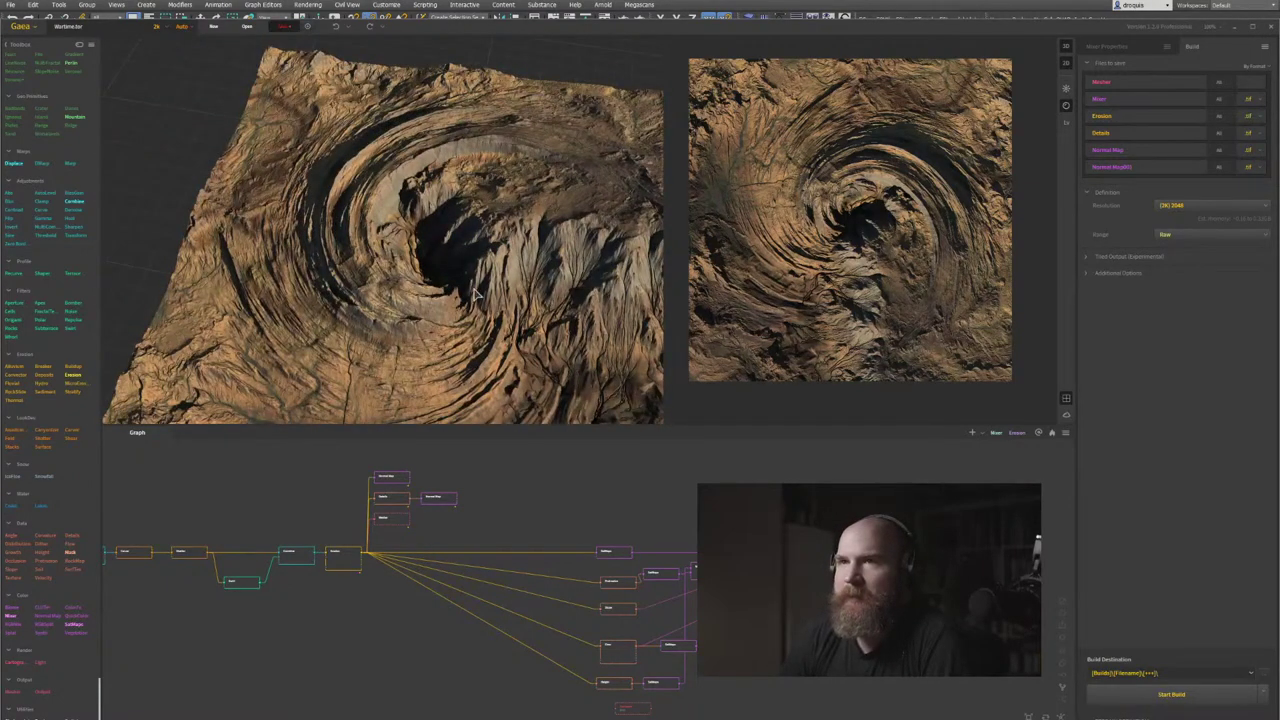
{"action": "left_click_drag", "start_coordinate": [478, 357], "coordinate": [410, 315]}
{"action": "right_click_drag", "start_coordinate": [411, 309], "coordinate": [498, 392]}
{"action": "middle_click_drag", "start_coordinate": [498, 392], "coordinate": [405, 307]}
{"action": "left_click_drag", "start_coordinate": [506, 311], "coordinate": [510, 318]}
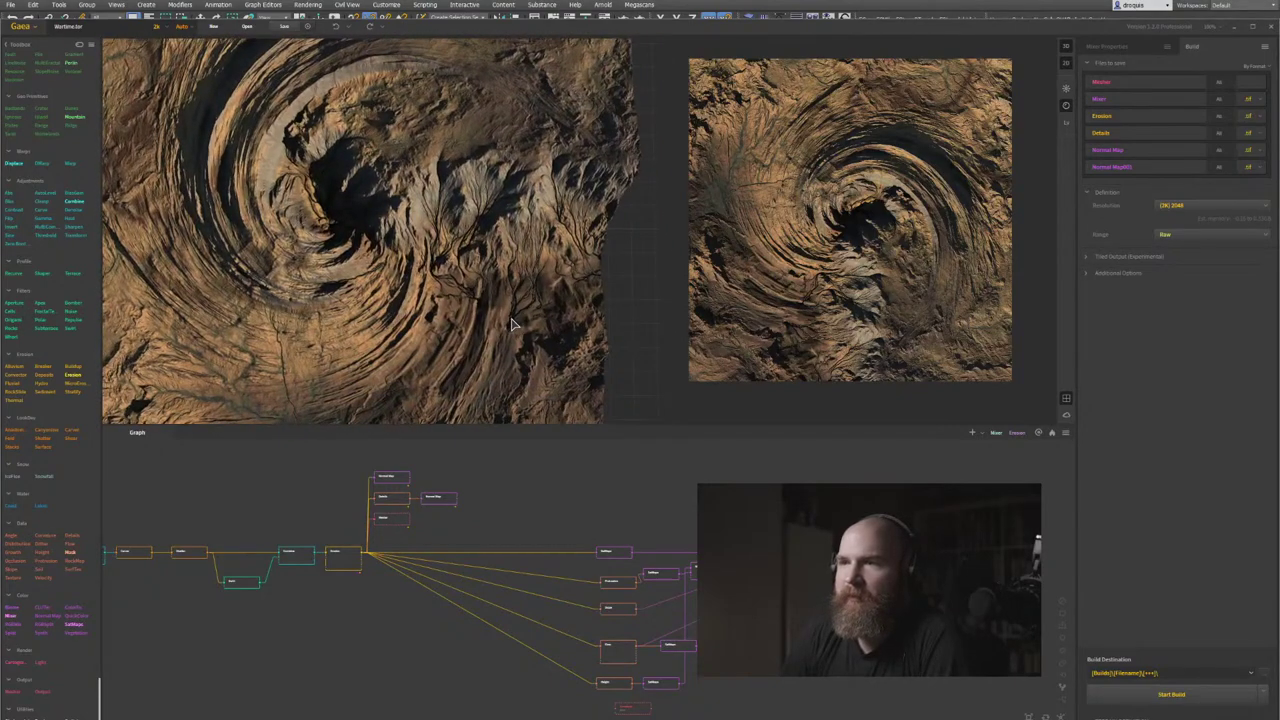
{"action": "middle_click_drag", "start_coordinate": [411, 225], "coordinate": [460, 275]}
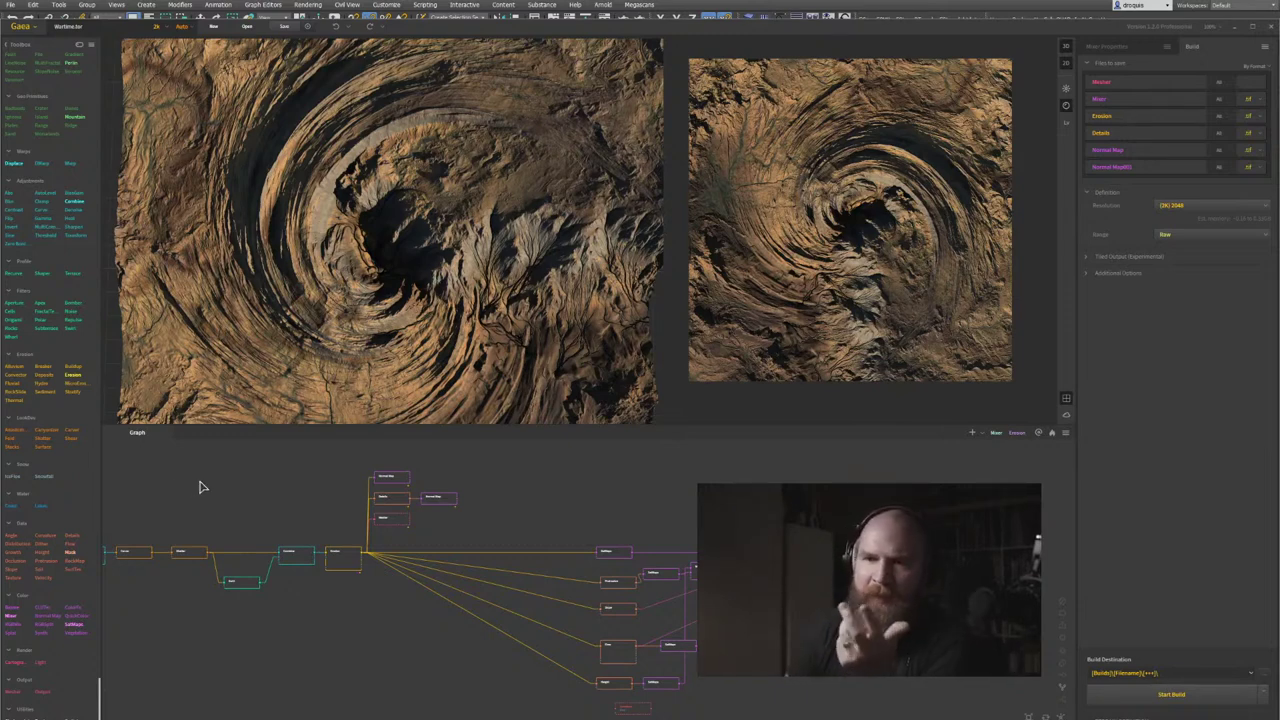
Review the start of the node graph, from the Ridge and Gradient inputs through BiasGain, Blur and Combine to Terrace and Height.
{"action": "middle_click_drag", "start_coordinate": [295, 501], "coordinate": [364, 495]}
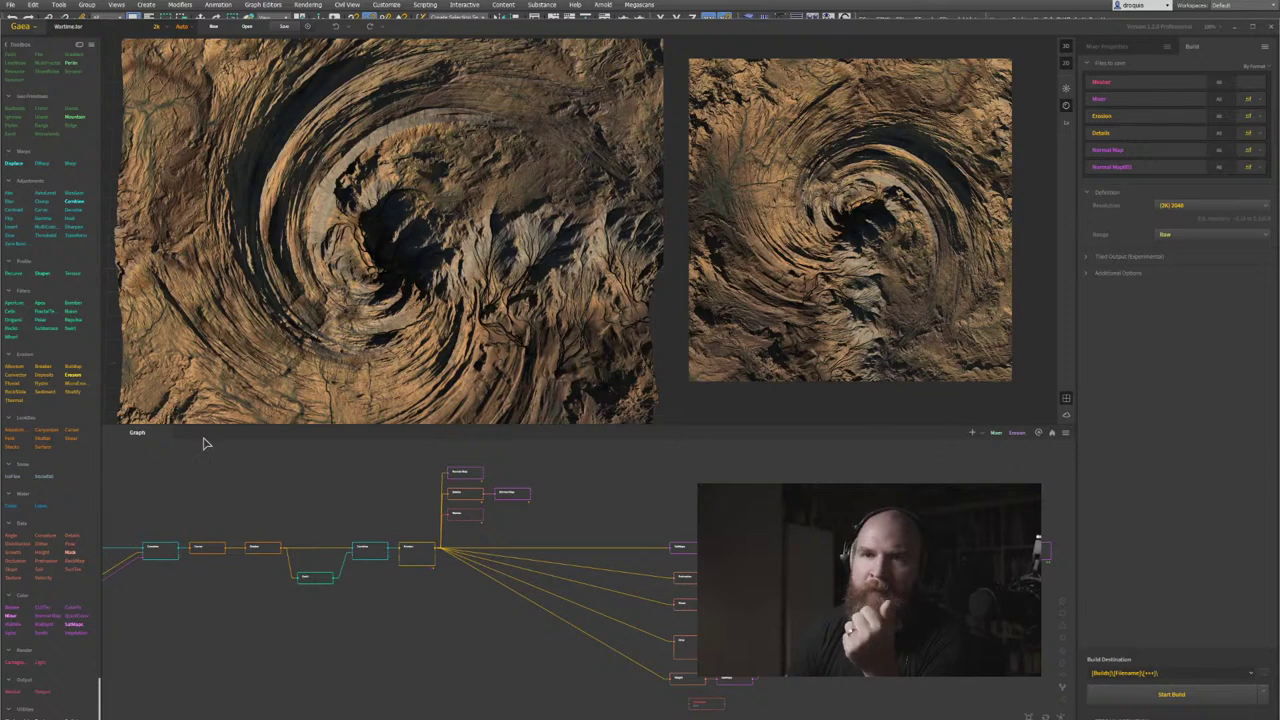
{"action": "middle_click_drag", "start_coordinate": [228, 490], "coordinate": [430, 475]}
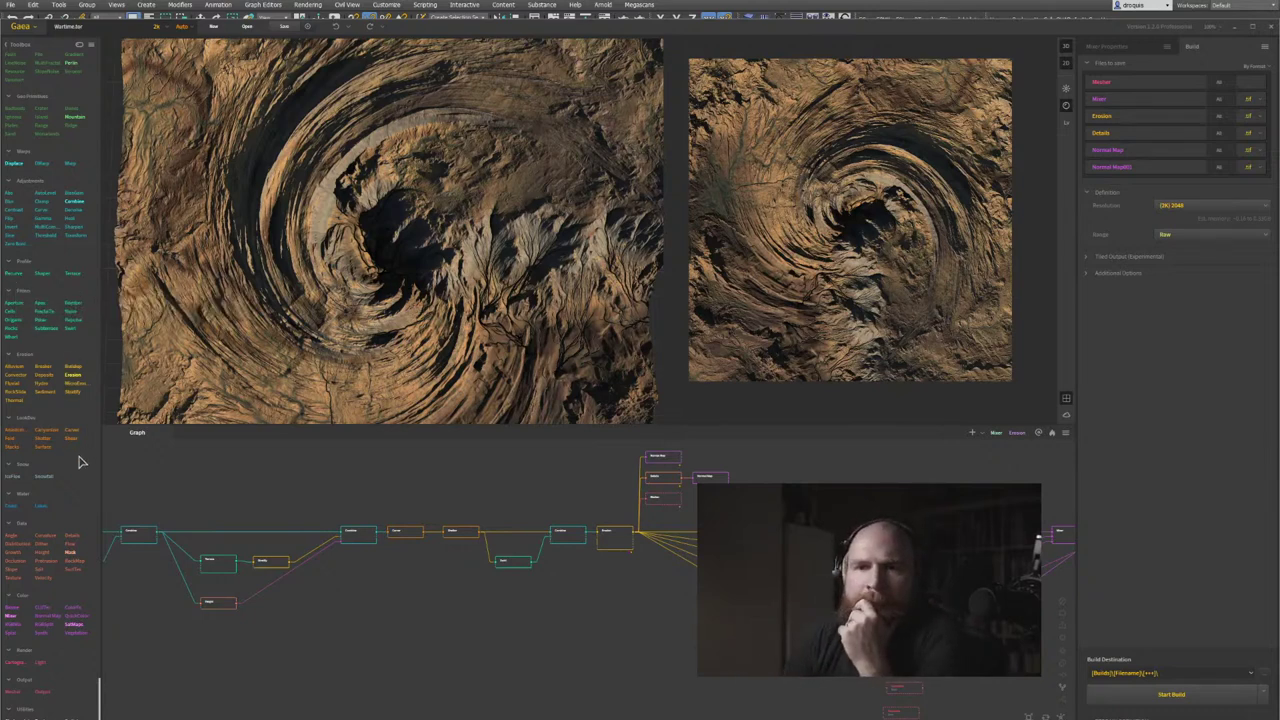
{"action": "middle_click_drag", "start_coordinate": [187, 481], "coordinate": [280, 466]}
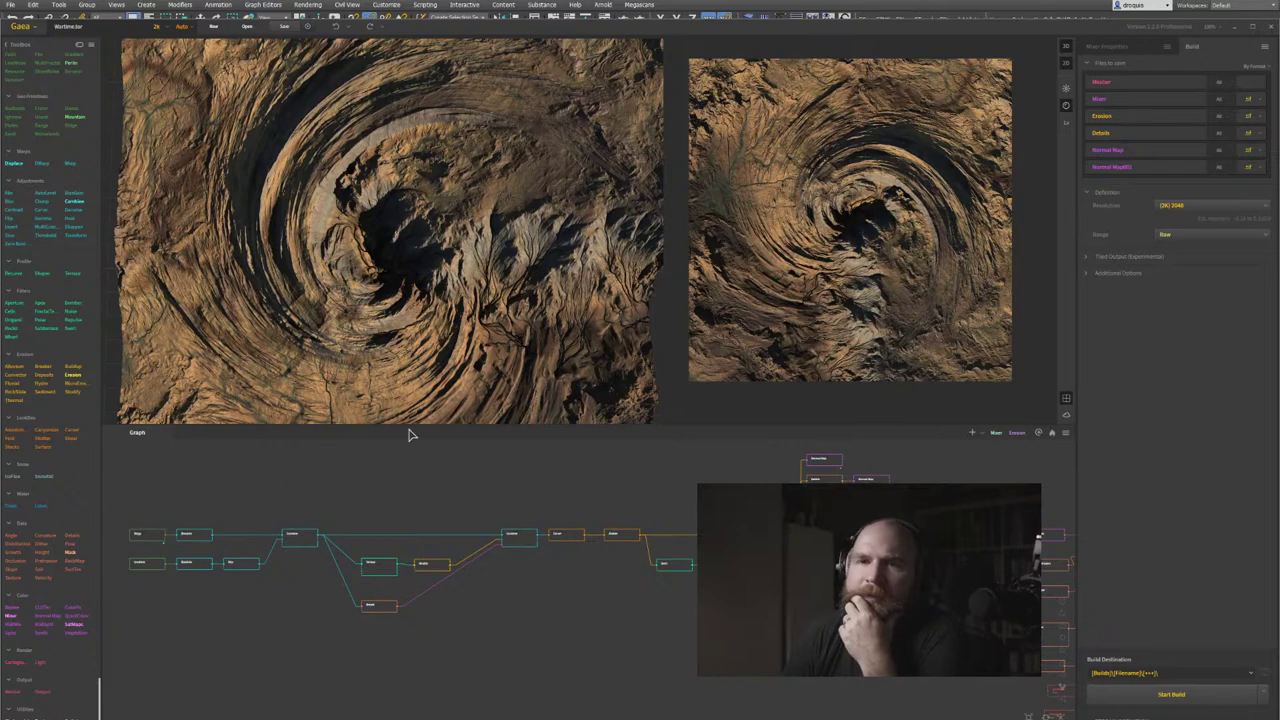
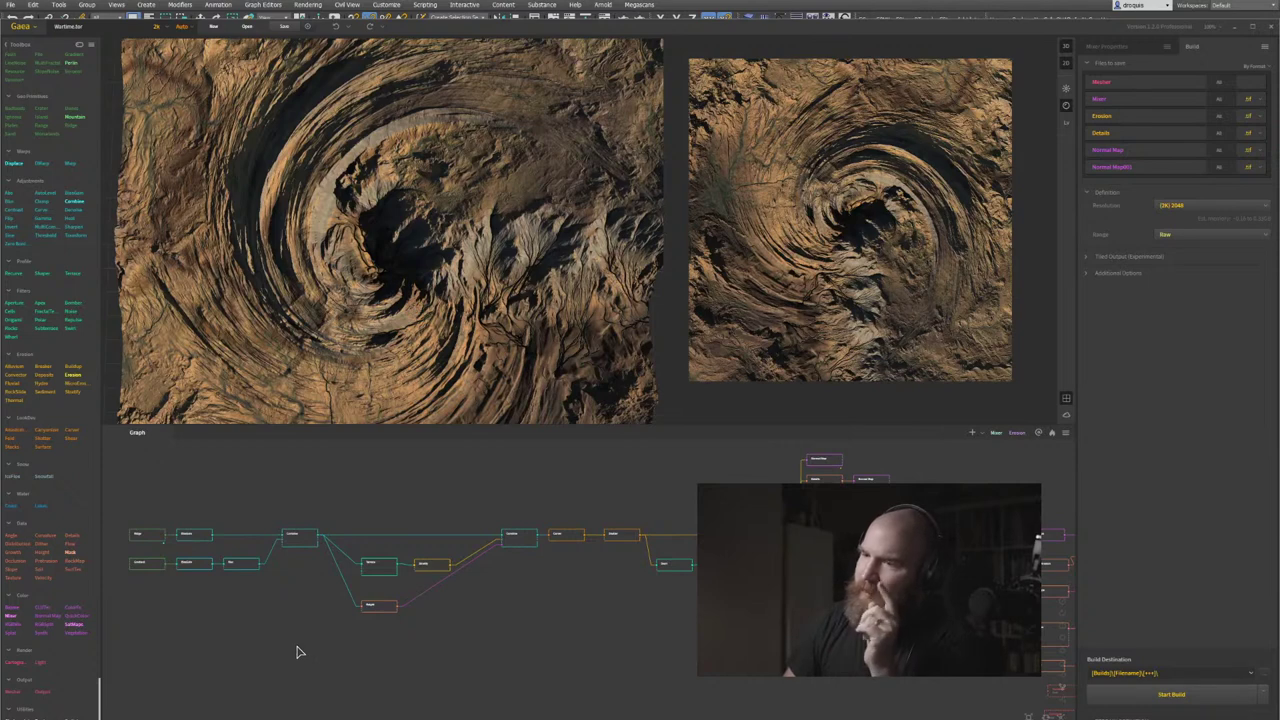
{"action": "scroll", "coordinate": [257, 623], "scroll_direction": "up", "scroll_amount": 4}
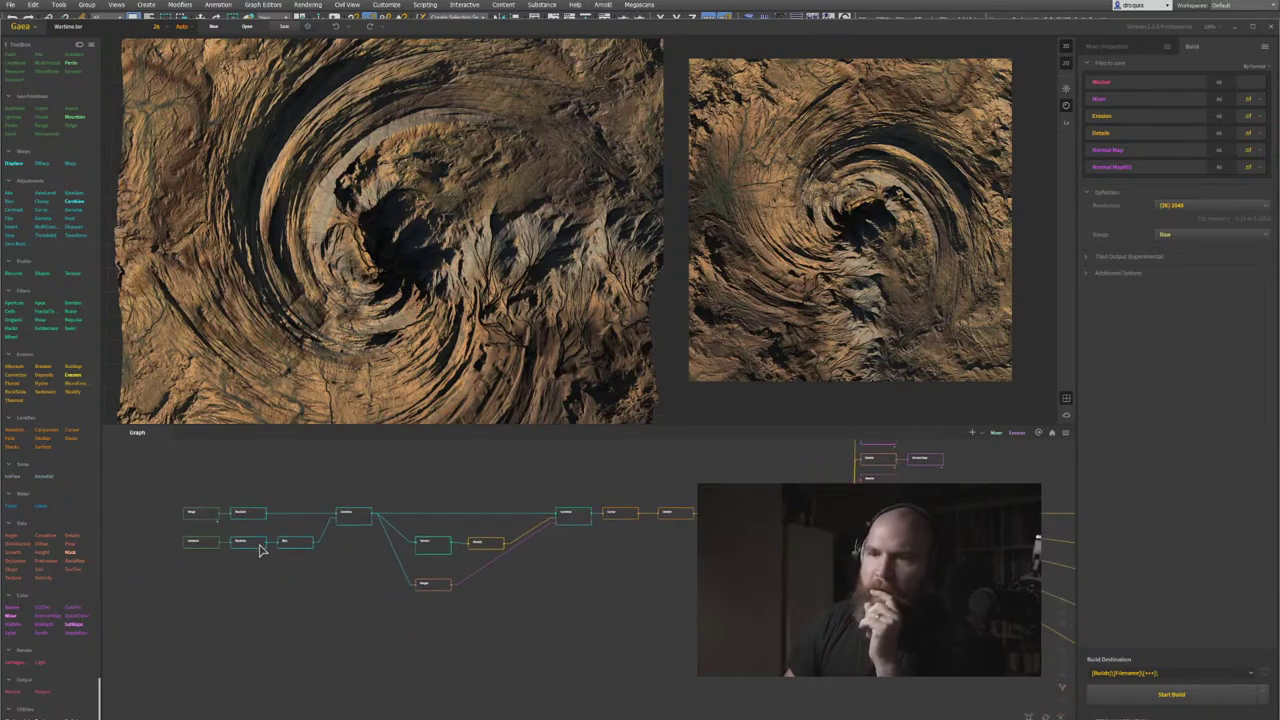
{"action": "scroll", "coordinate": [252, 548], "scroll_direction": "down", "scroll_amount": 1}
{"action": "scroll", "coordinate": [477, 576], "scroll_direction": "down", "scroll_amount": 2}
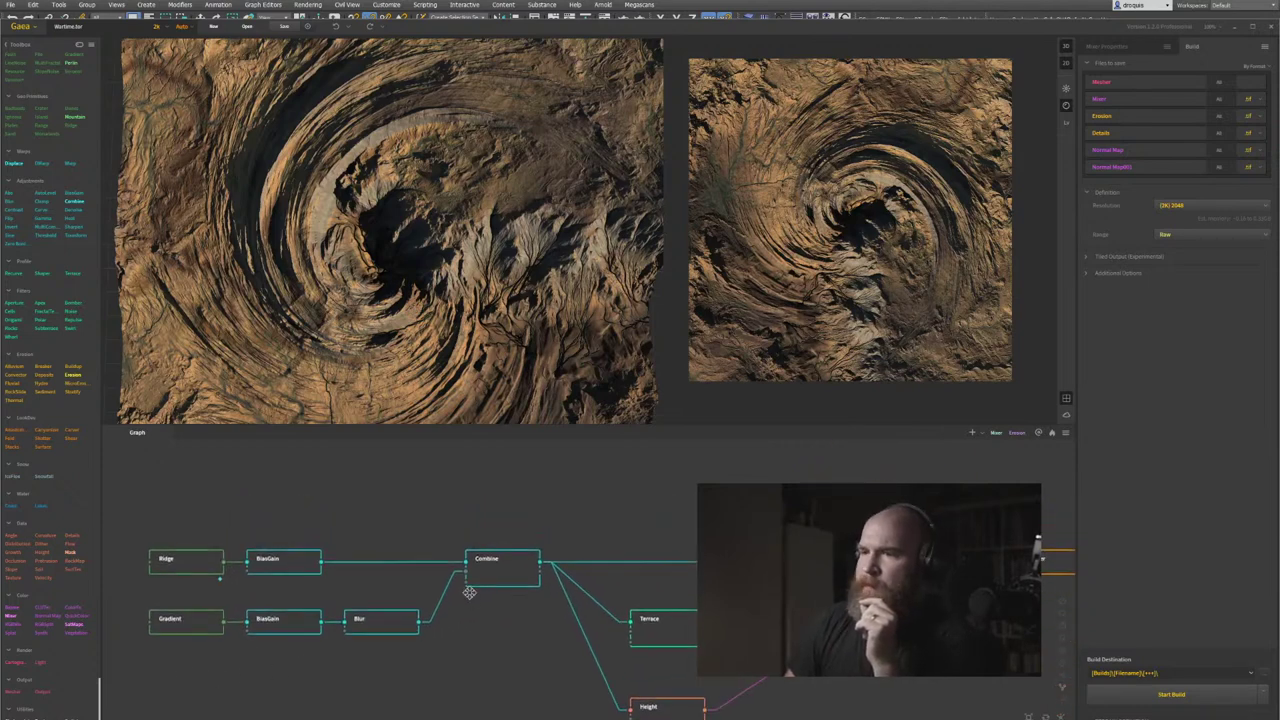
{"action": "scroll", "coordinate": [472, 598], "scroll_direction": "down", "scroll_amount": 1}
{"action": "scroll", "coordinate": [472, 598], "scroll_direction": "down", "scroll_amount": 1}
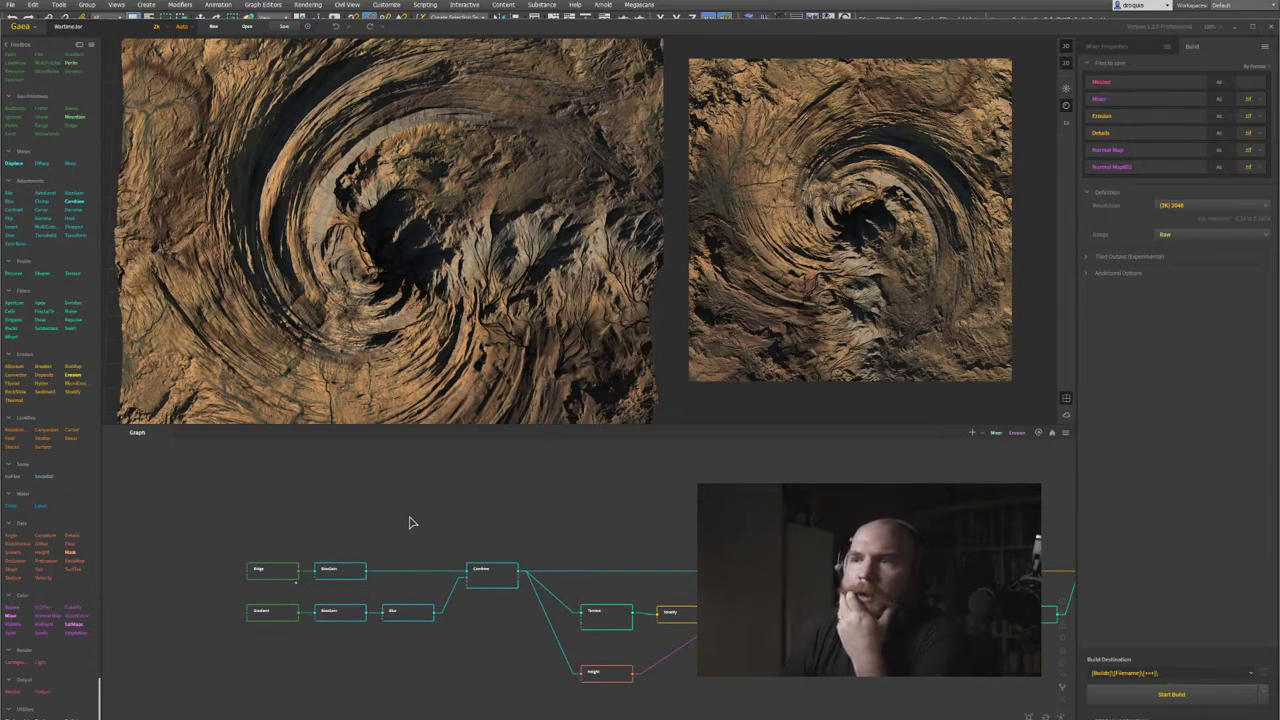
{"action": "middle_click_drag", "start_coordinate": [506, 508], "coordinate": [486, 506]}
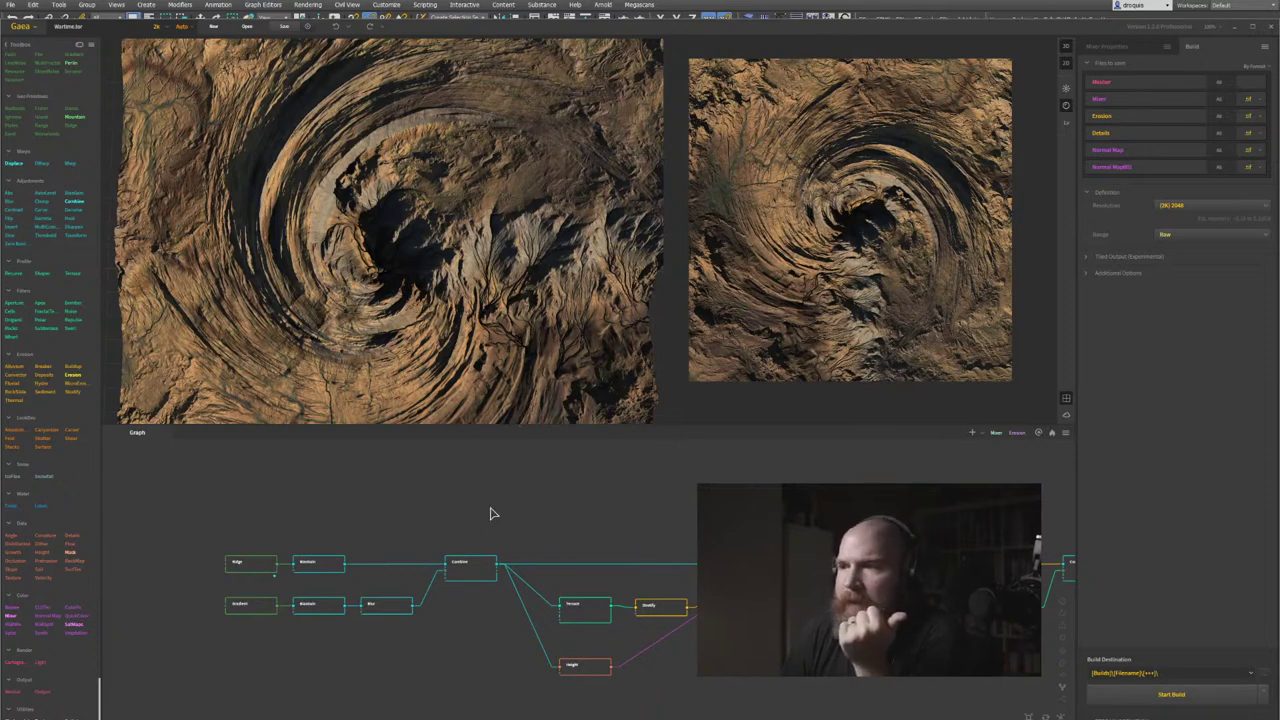
{"action": "middle_click_drag", "start_coordinate": [491, 514], "coordinate": [387, 502]}
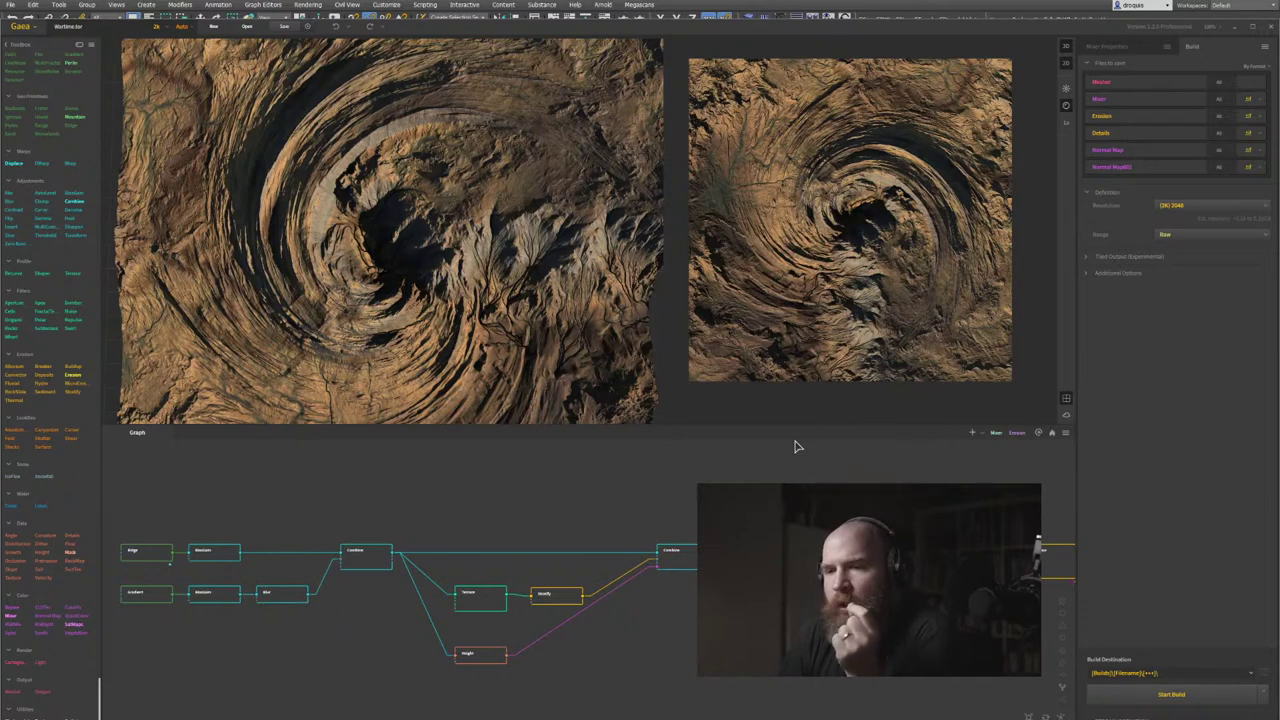
{"action": "middle_click_drag", "start_coordinate": [402, 467], "coordinate": [518, 463]}
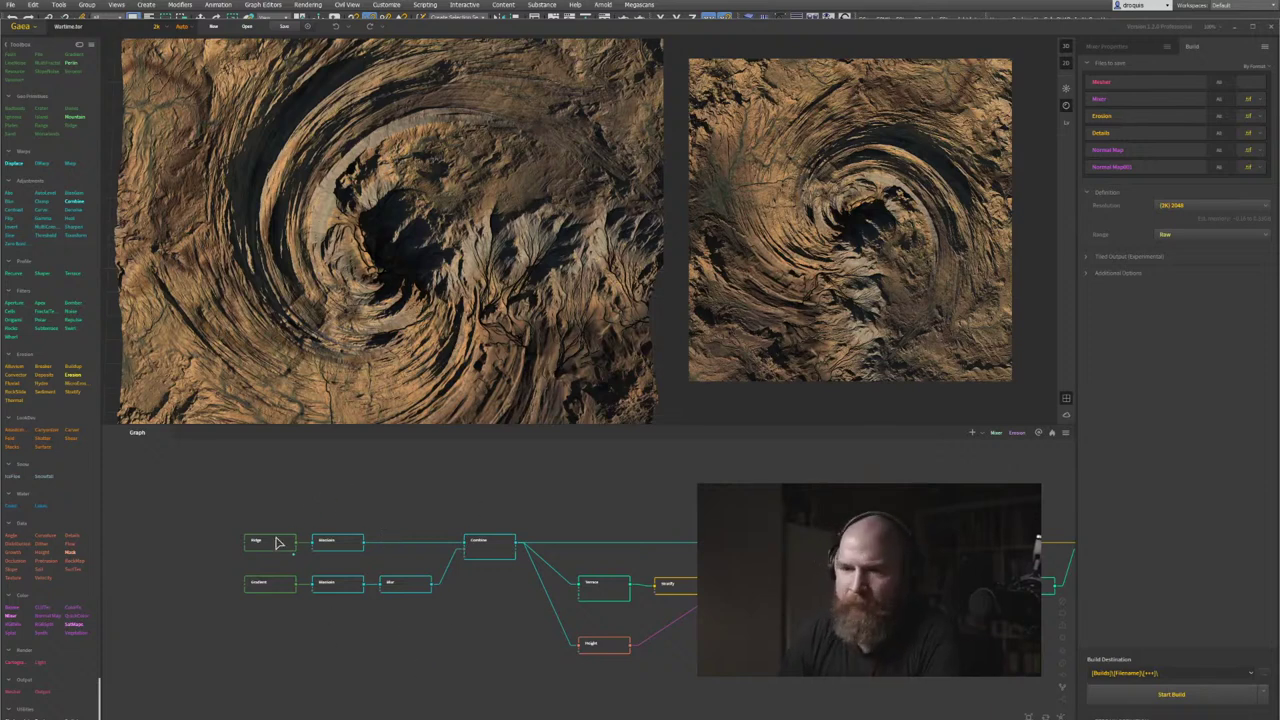
Follow the graph downstream to the Erosion node, check its available node options and dismiss them.
{"action": "middle_click_drag", "start_coordinate": [661, 546], "coordinate": [338, 541]}
{"action": "middle_click_drag", "start_coordinate": [726, 564], "coordinate": [440, 557]}
{"action": "scroll", "coordinate": [440, 554], "scroll_direction": "down", "scroll_amount": 2}
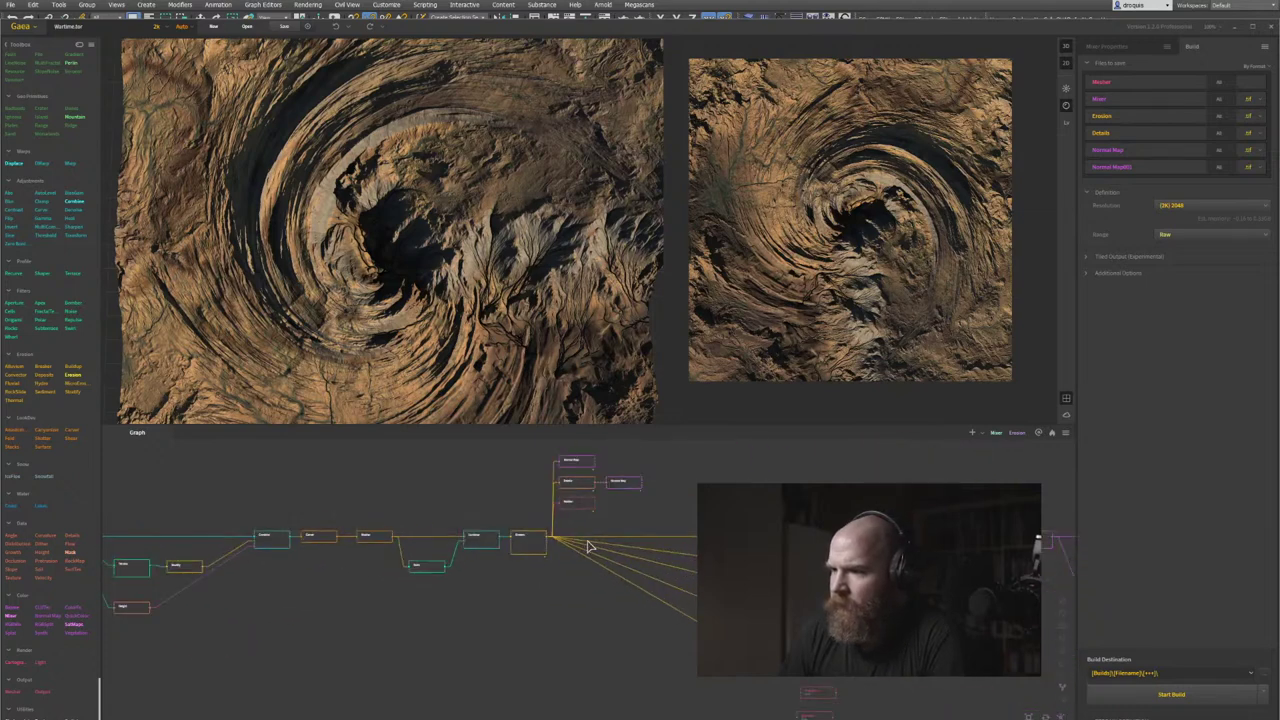
{"action": "scroll", "coordinate": [586, 546], "scroll_direction": "up", "scroll_amount": 4}
{"action": "left_click", "coordinate": [505, 549]}
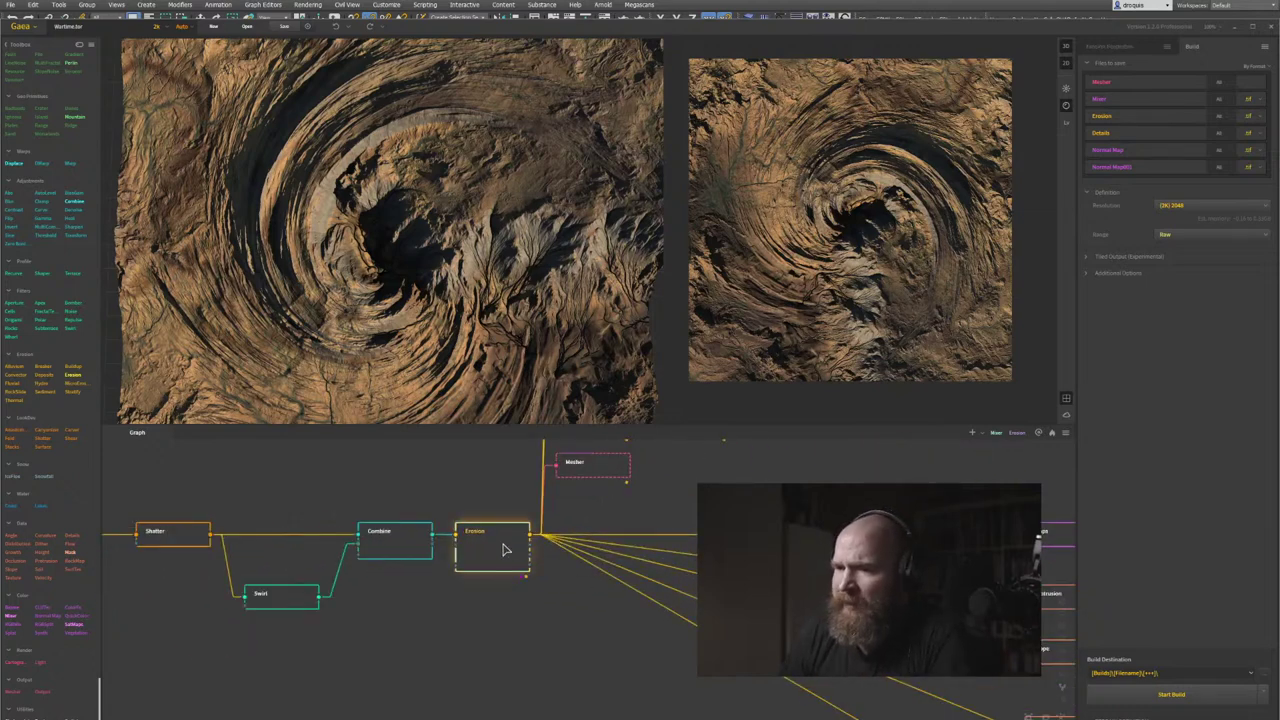
{"action": "right_click", "coordinate": [508, 522]}
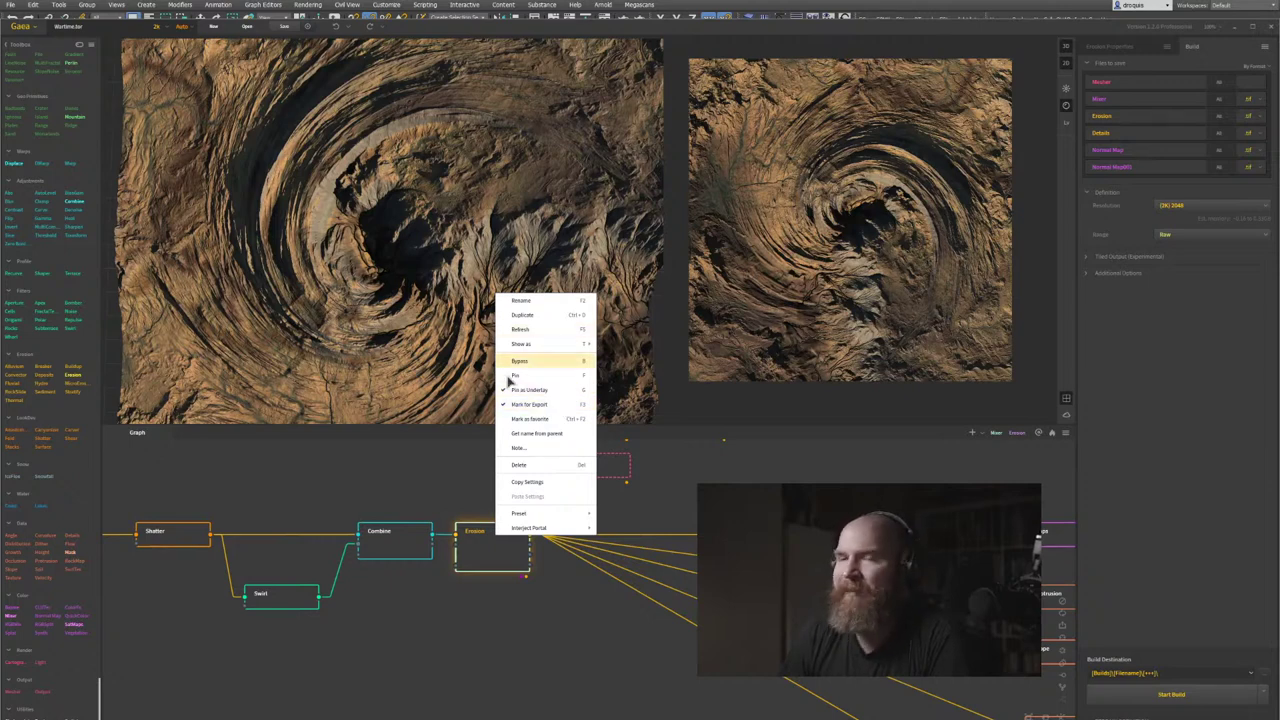
{"action": "left_click", "coordinate": [345, 502]}
Trace the whole terrain chain again from the Ridge and Gradient nodes to the Erosion node and its branches.
{"action": "scroll", "coordinate": [285, 517], "scroll_direction": "down", "scroll_amount": 5}
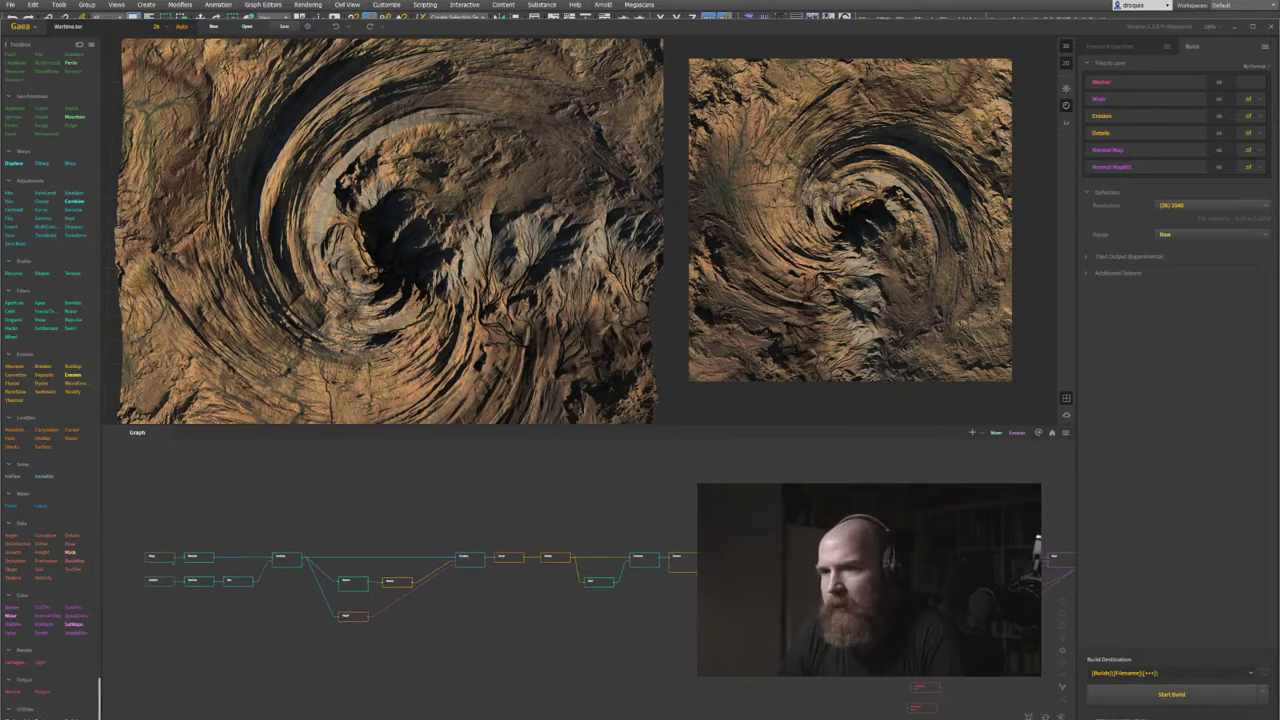
{"action": "scroll", "coordinate": [293, 571], "scroll_direction": "up", "scroll_amount": 5}
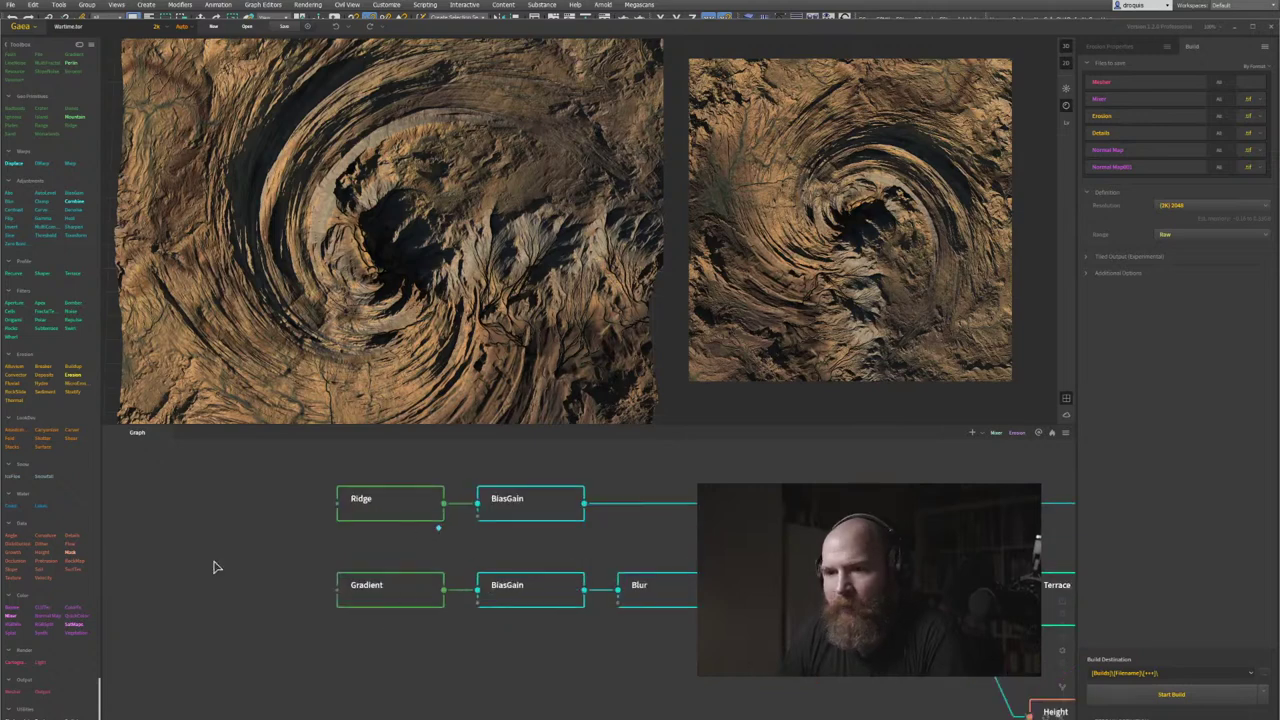
{"action": "middle_click_drag", "start_coordinate": [408, 573], "coordinate": [309, 554]}
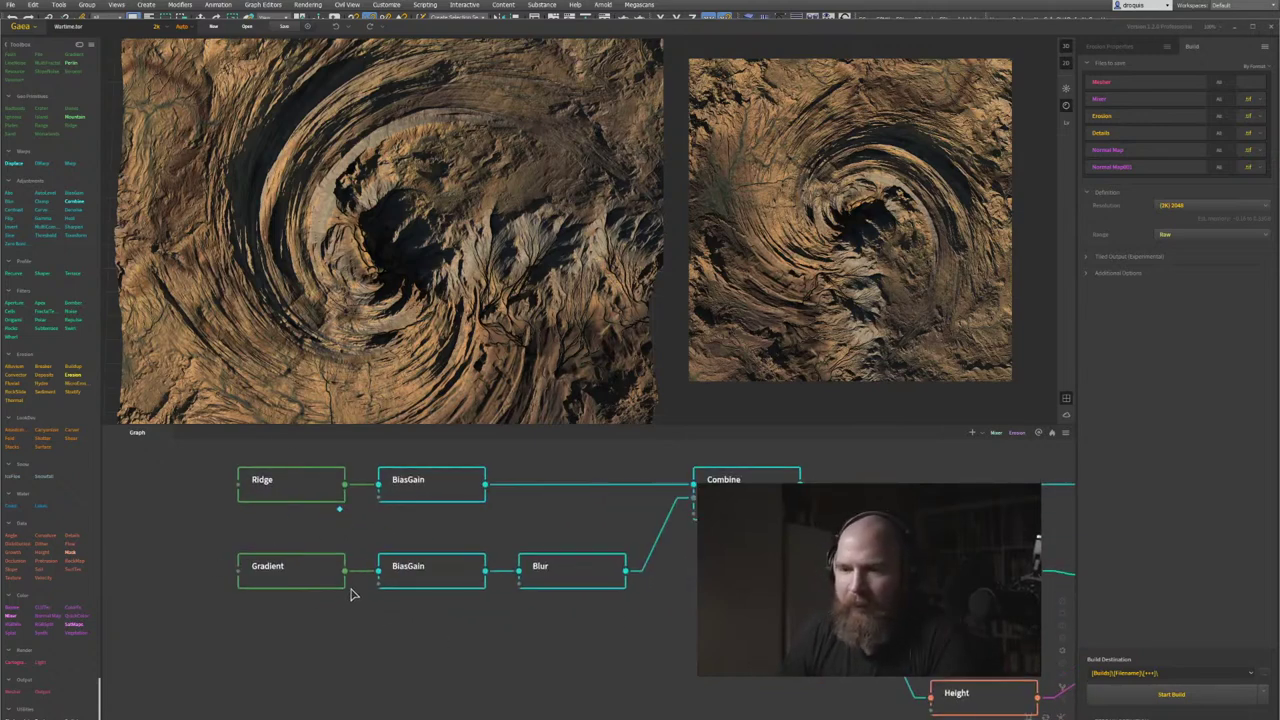
{"action": "scroll", "coordinate": [491, 581], "scroll_direction": "down", "scroll_amount": 2}
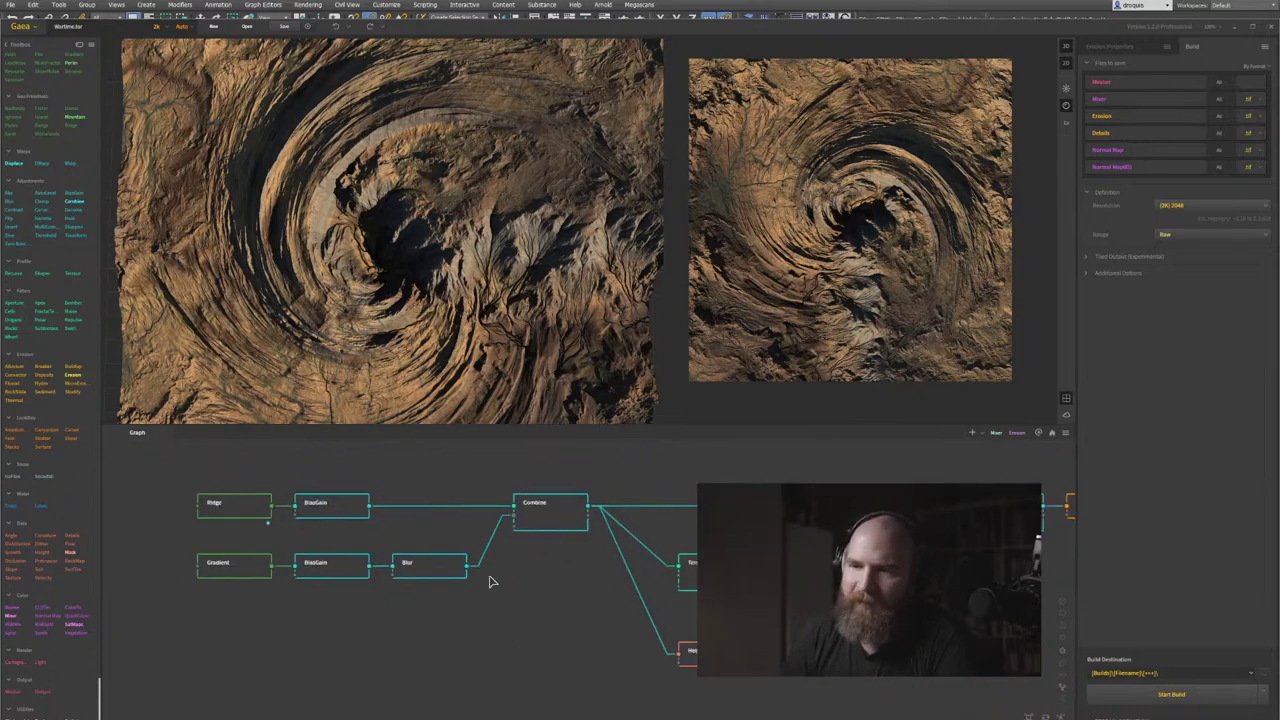
{"action": "middle_click_drag", "start_coordinate": [781, 609], "coordinate": [480, 594]}
{"action": "scroll", "coordinate": [480, 594], "scroll_direction": "down", "scroll_amount": 2}
{"action": "middle_click_drag", "start_coordinate": [723, 606], "coordinate": [554, 583]}
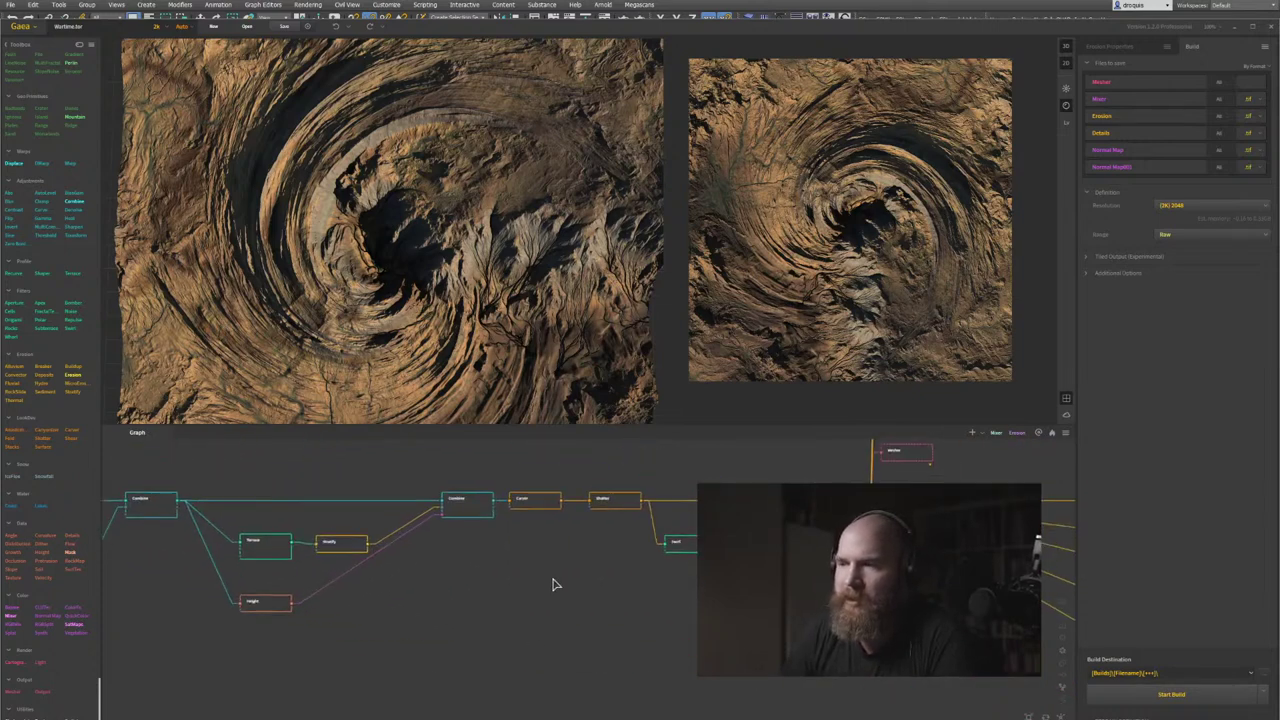
{"action": "scroll", "coordinate": [554, 583], "scroll_direction": "down", "scroll_amount": 2}
{"action": "scroll", "coordinate": [518, 572], "scroll_direction": "down", "scroll_amount": 3}
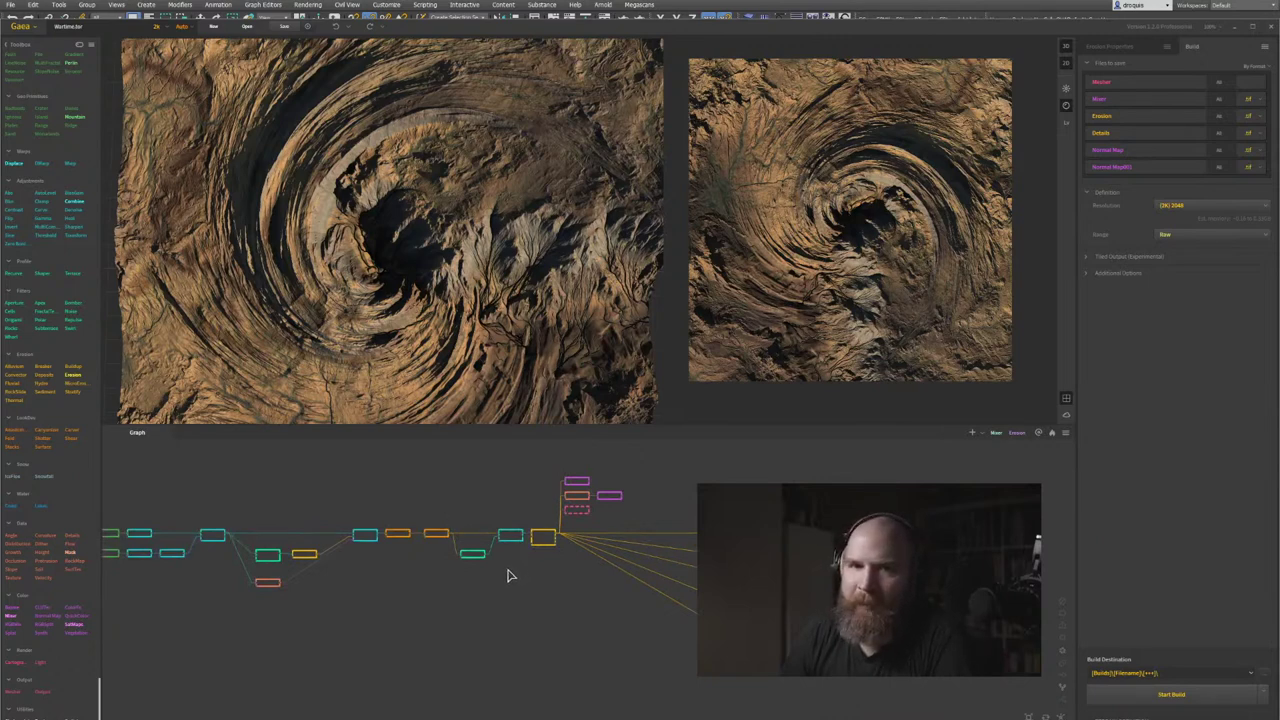
{"action": "middle_click_drag", "start_coordinate": [462, 585], "coordinate": [516, 578]}
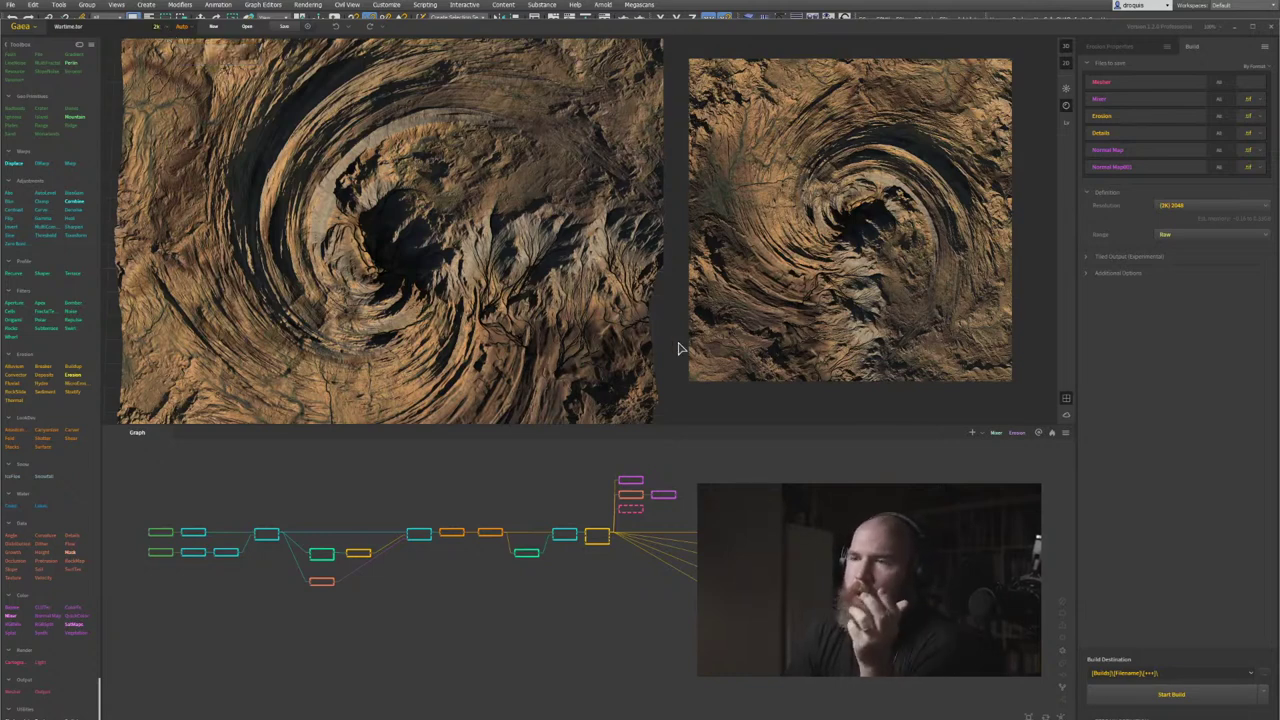
Inspect the eroded ridges below the crater wall up close at several distances in the 3D view.
{"action": "left_click_drag", "start_coordinate": [510, 371], "coordinate": [362, 323]}
{"action": "scroll", "coordinate": [362, 323], "scroll_direction": "up", "scroll_amount": 5}
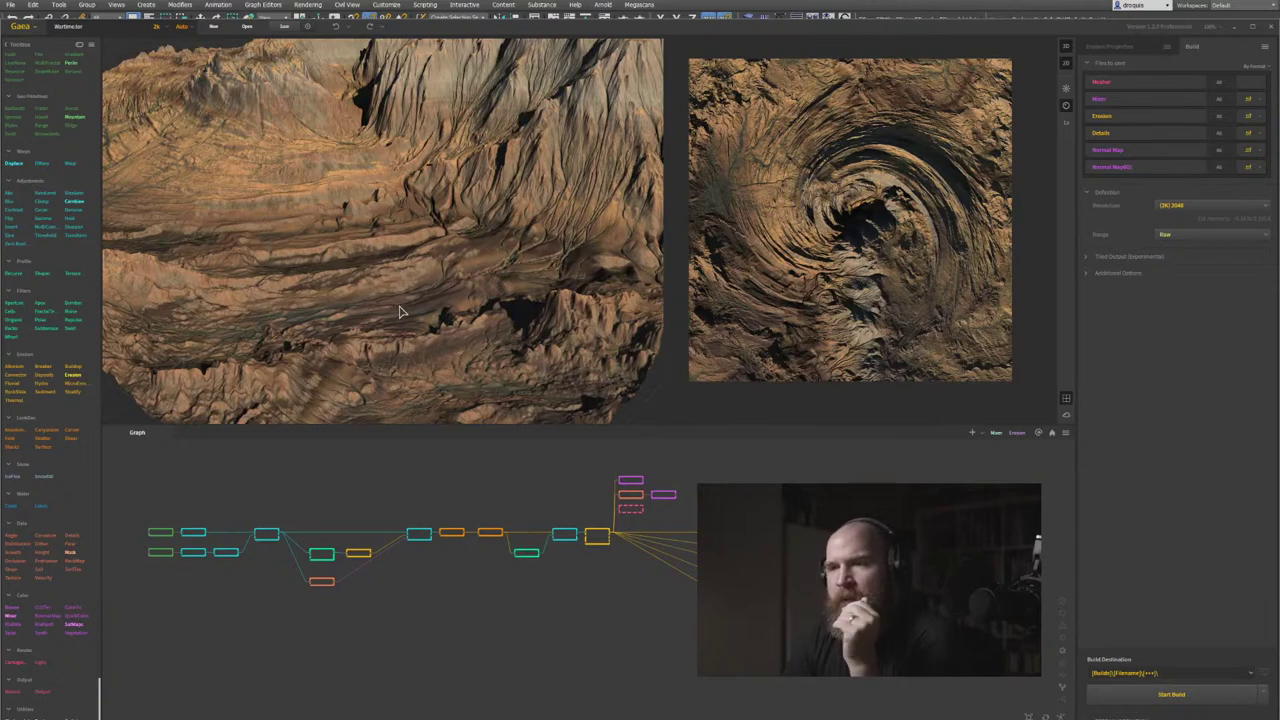
{"action": "left_click_drag", "start_coordinate": [403, 312], "coordinate": [502, 306]}
{"action": "scroll", "coordinate": [505, 308], "scroll_direction": "up", "scroll_amount": 4}
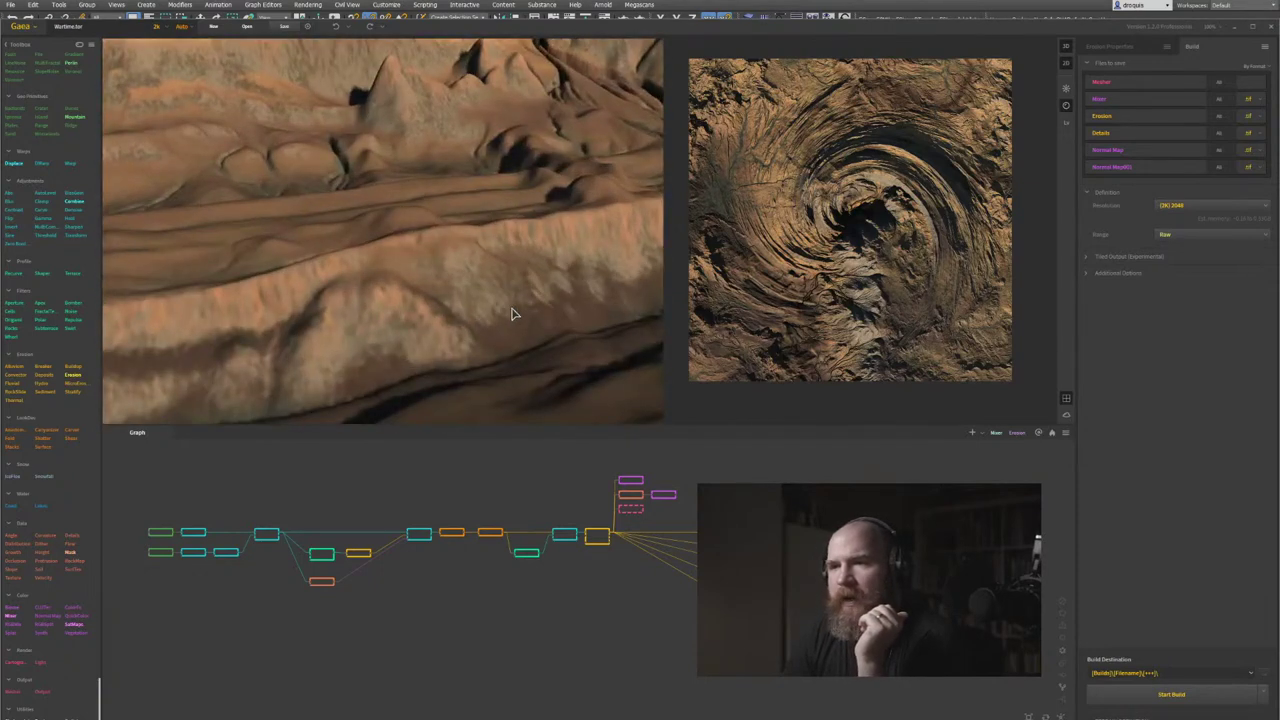
{"action": "scroll", "coordinate": [514, 314], "scroll_direction": "down", "scroll_amount": 3}
{"action": "scroll", "coordinate": [530, 309], "scroll_direction": "up", "scroll_amount": 3}
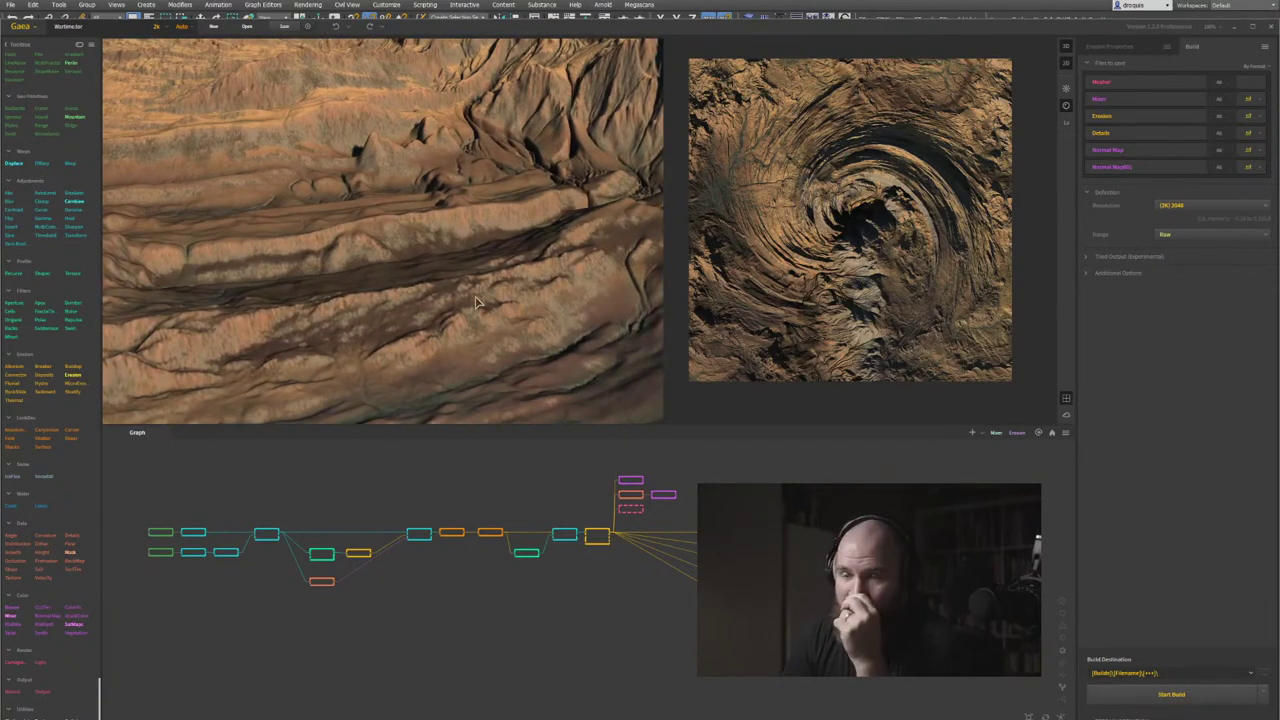
{"action": "middle_click_drag", "start_coordinate": [670, 505], "coordinate": [509, 486]}
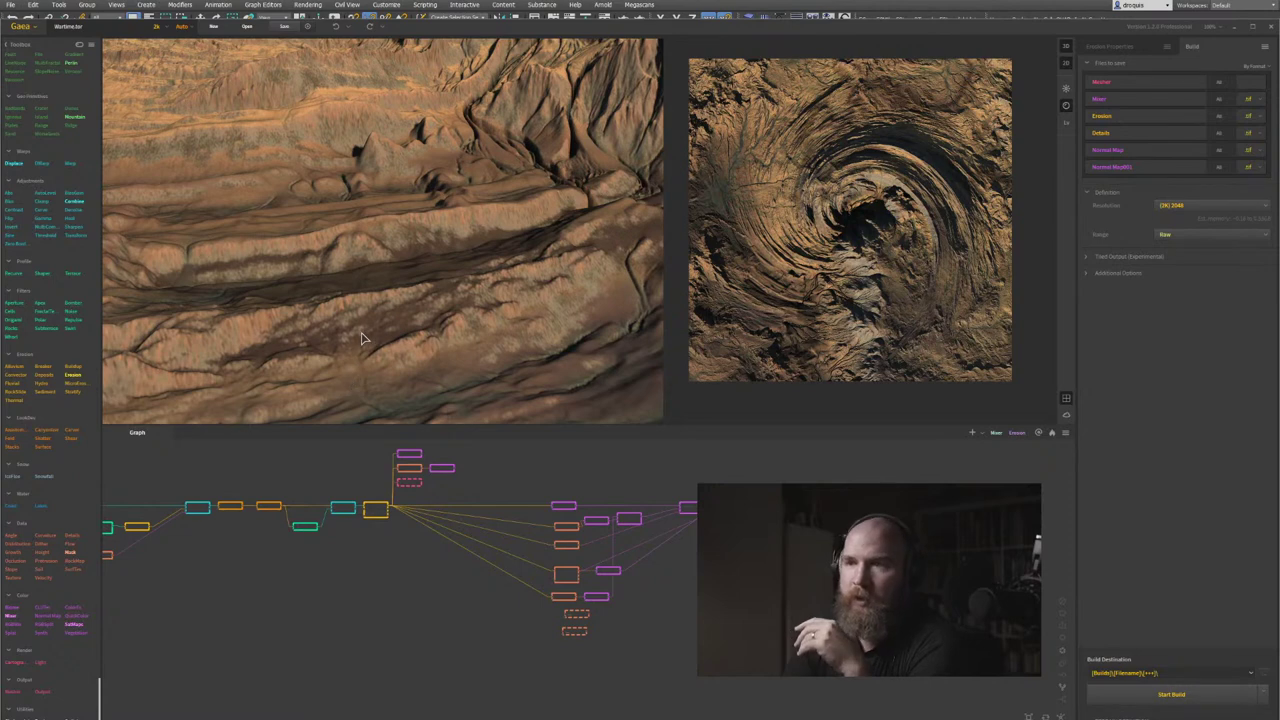
{"action": "left_click_drag", "start_coordinate": [364, 340], "coordinate": [368, 339]}
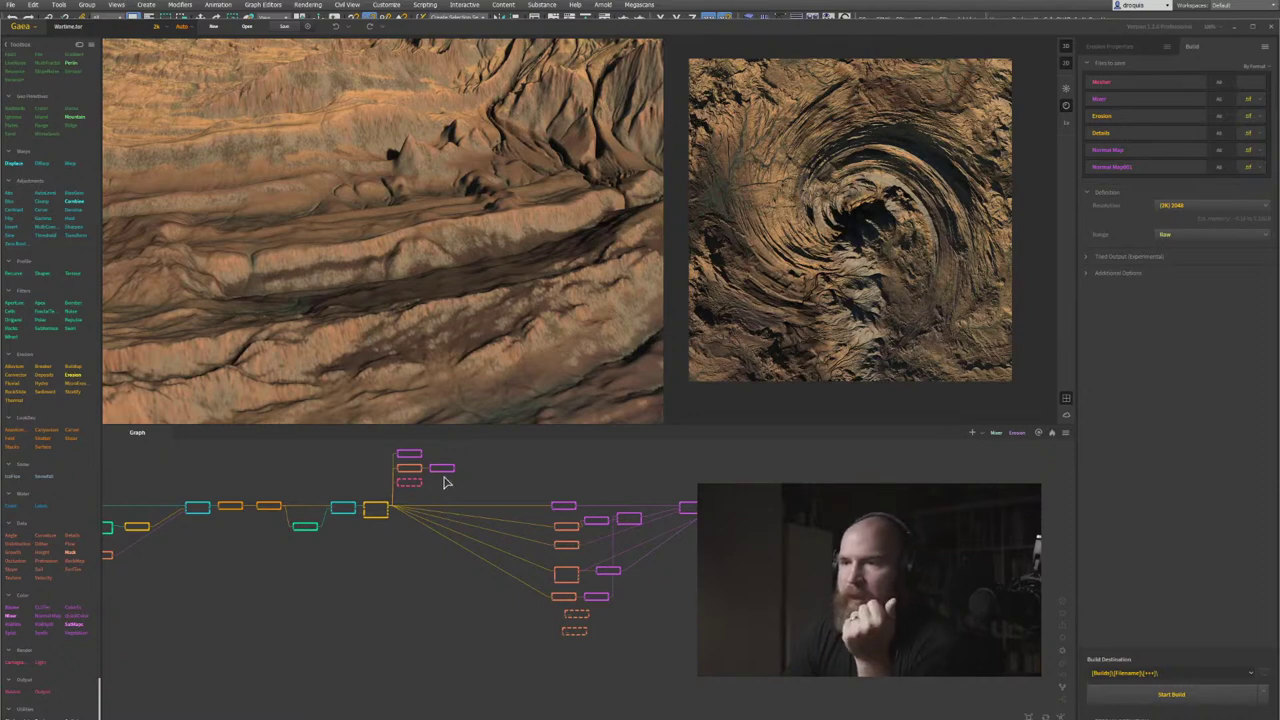
Look over the wider crater slope and the SatMaps, Slope, Flow and Height nodes branching off Erosion.
{"action": "middle_click_drag", "start_coordinate": [319, 471], "coordinate": [423, 492]}
{"action": "scroll", "coordinate": [330, 262], "scroll_direction": "down", "scroll_amount": 6}
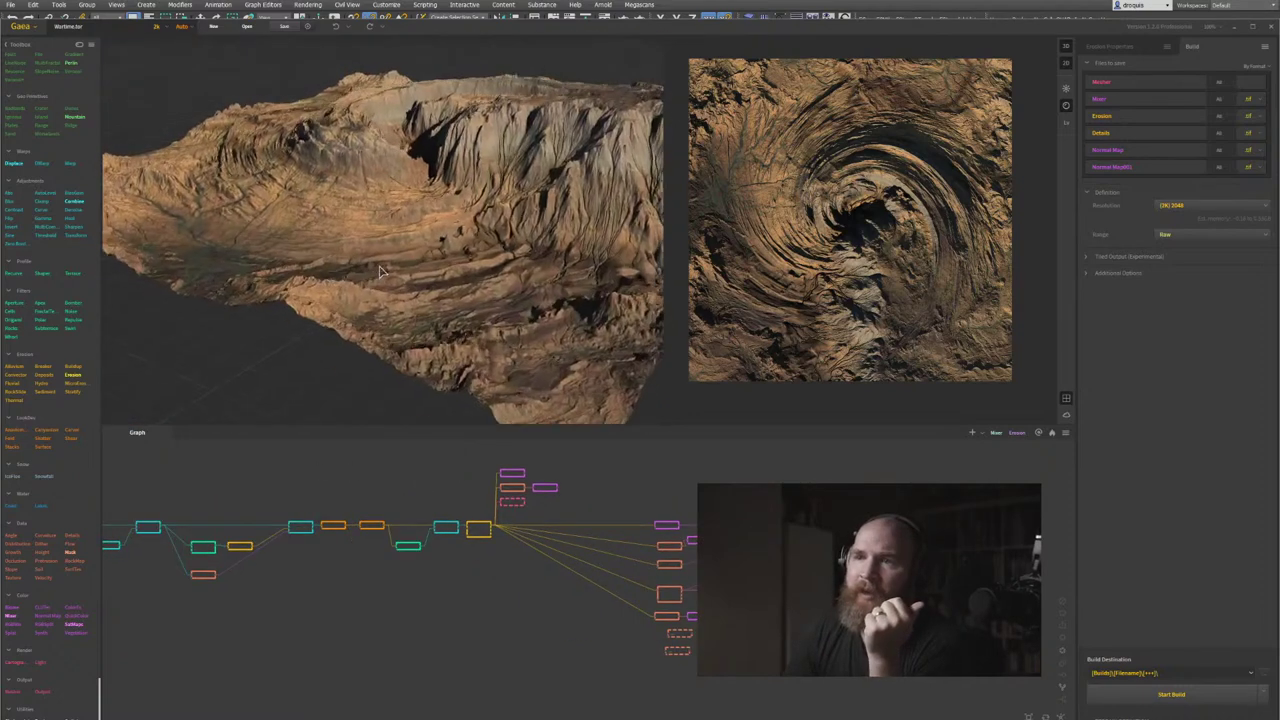
{"action": "scroll", "coordinate": [376, 266], "scroll_direction": "up", "scroll_amount": 4}
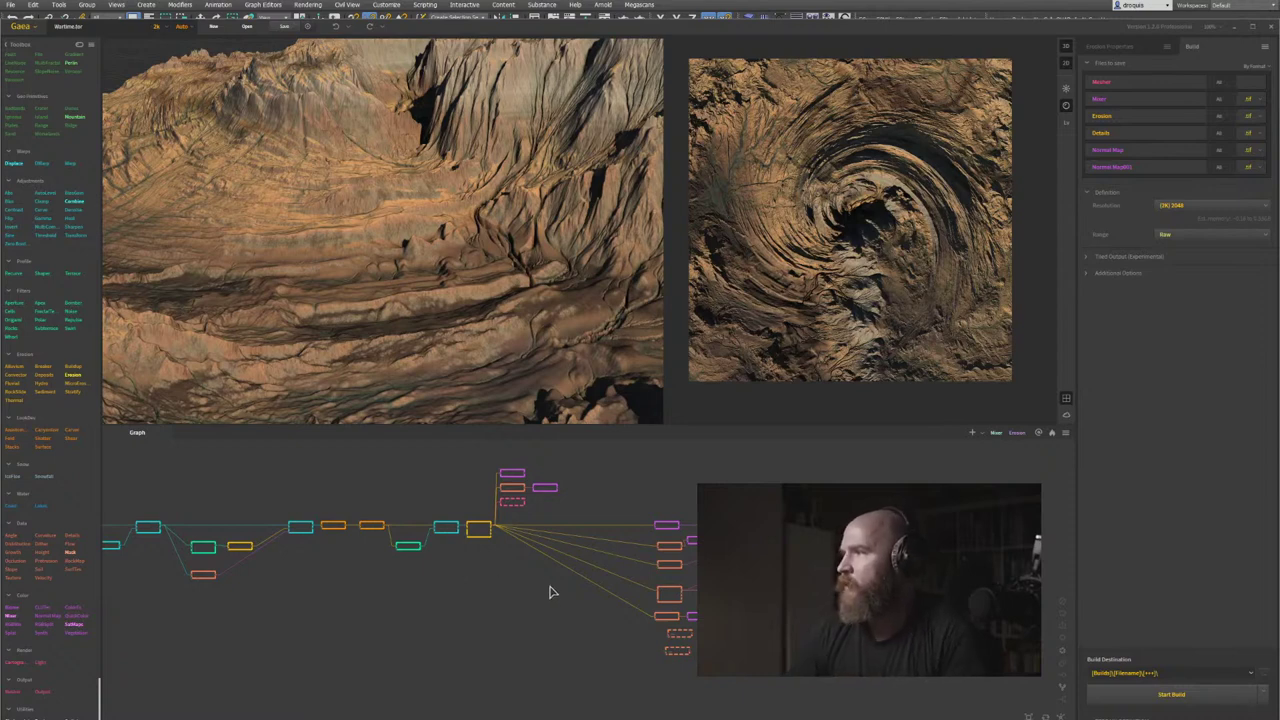
{"action": "scroll", "coordinate": [552, 600], "scroll_direction": "down", "scroll_amount": 5}
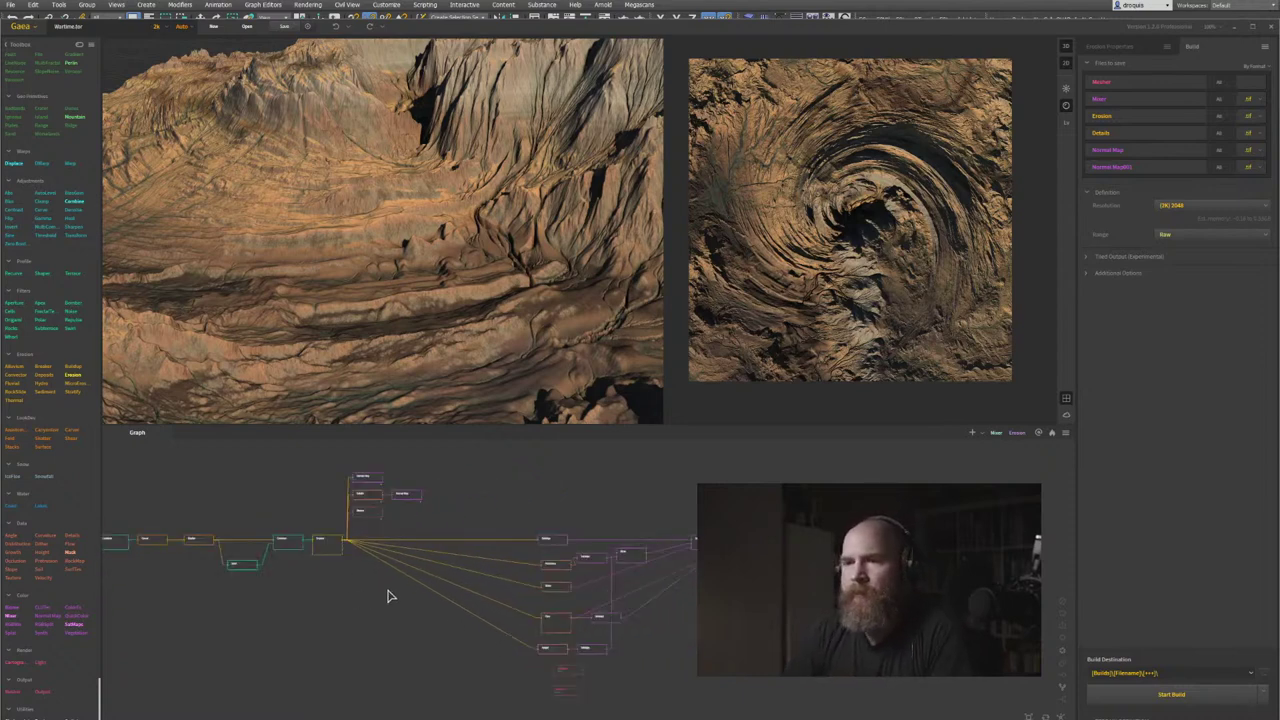
{"action": "scroll", "coordinate": [443, 583], "scroll_direction": "up", "scroll_amount": 4}
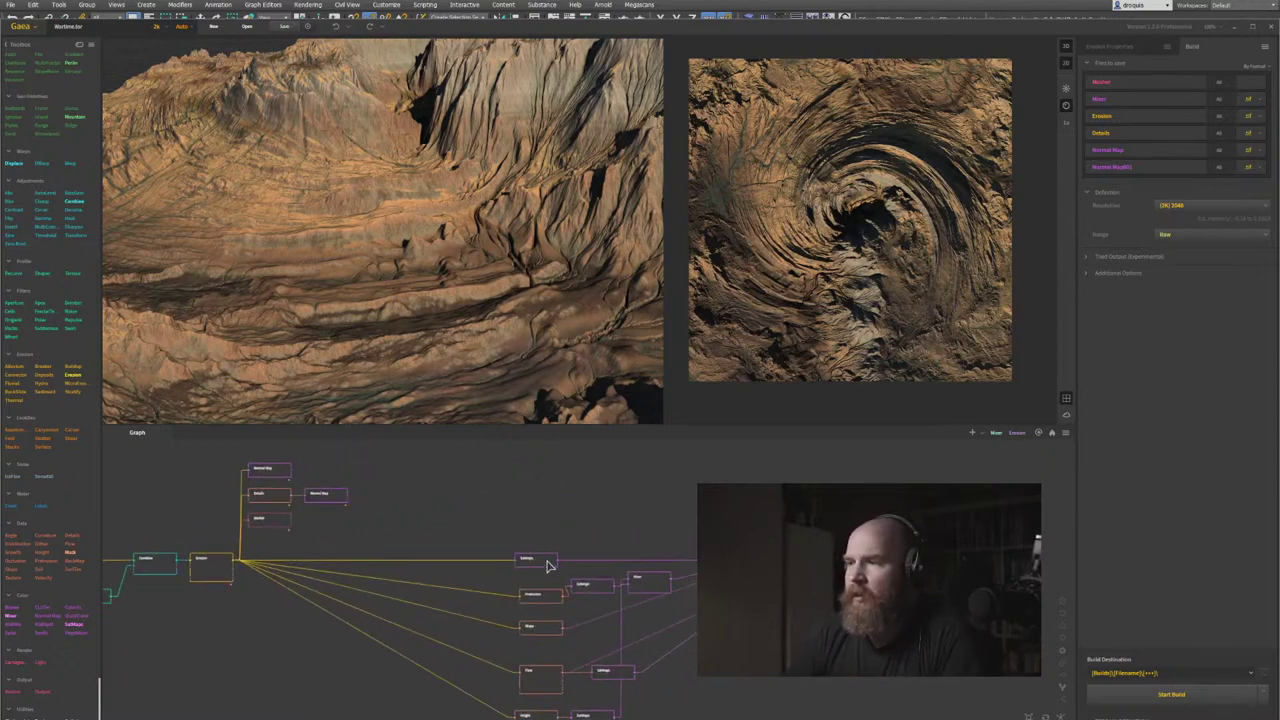
Check the light settings and turn off terrain shading so both views show only the flat colour texture.
{"action": "middle_click_drag", "start_coordinate": [266, 539], "coordinate": [220, 529]}
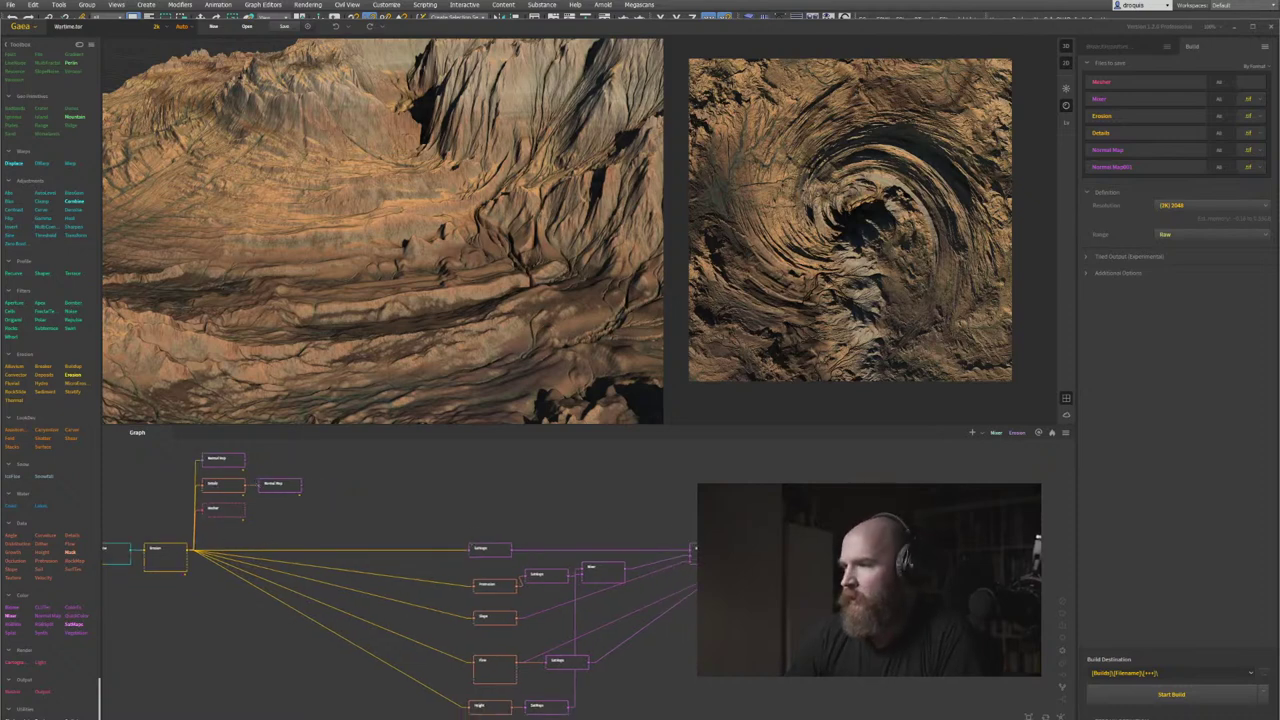
{"action": "middle_click_drag", "start_coordinate": [400, 560], "coordinate": [370, 574]}
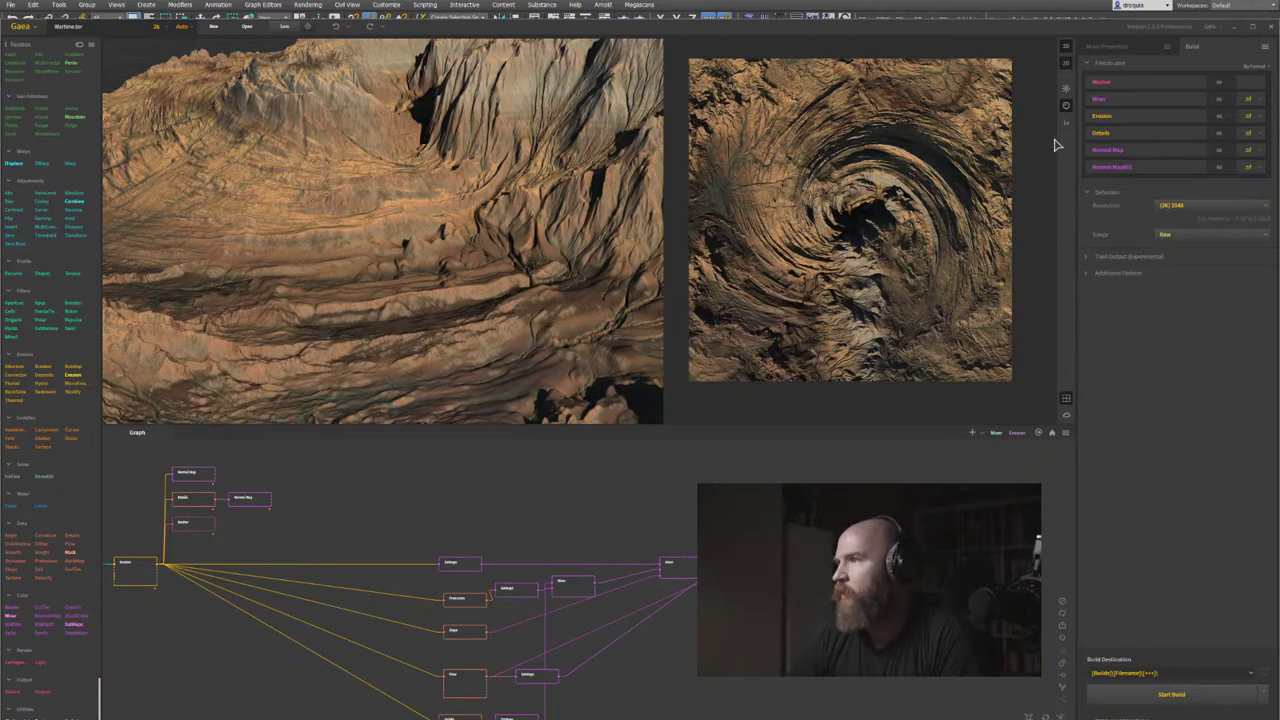
{"action": "left_click", "coordinate": [1066, 90]}
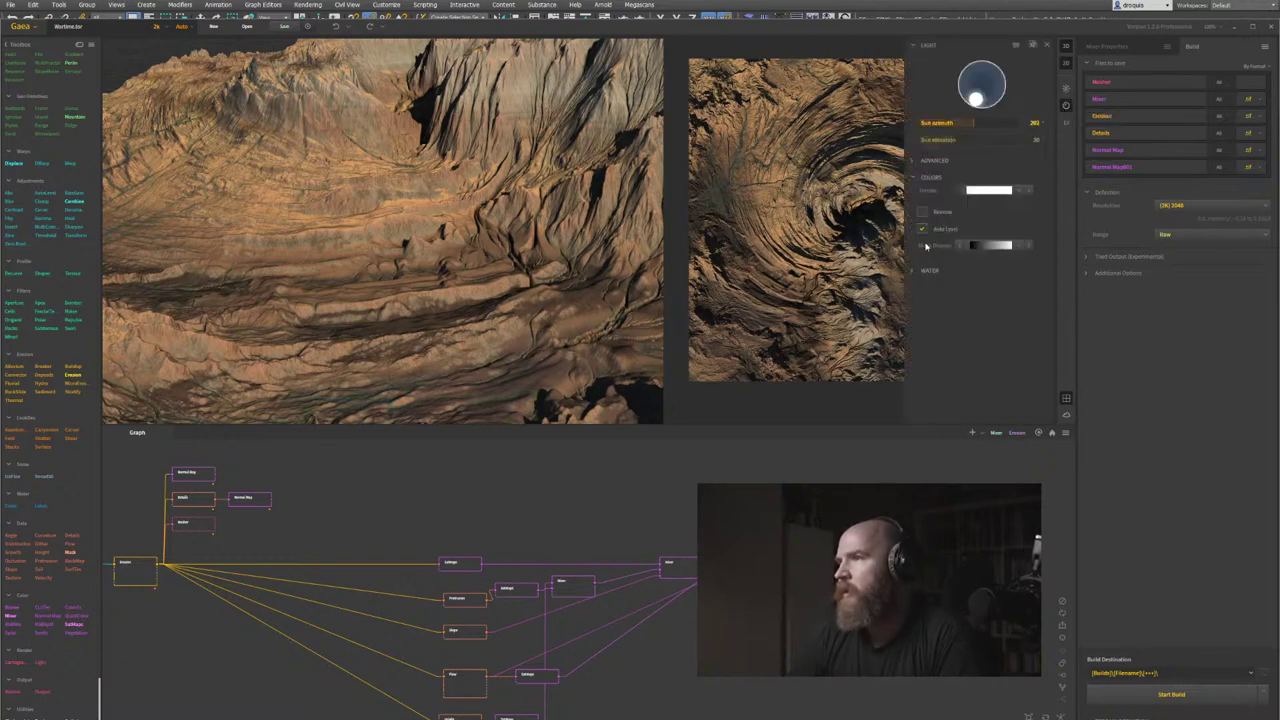
{"action": "left_click", "coordinate": [1067, 103]}
{"action": "scroll", "coordinate": [868, 222], "scroll_direction": "up", "scroll_amount": 5}
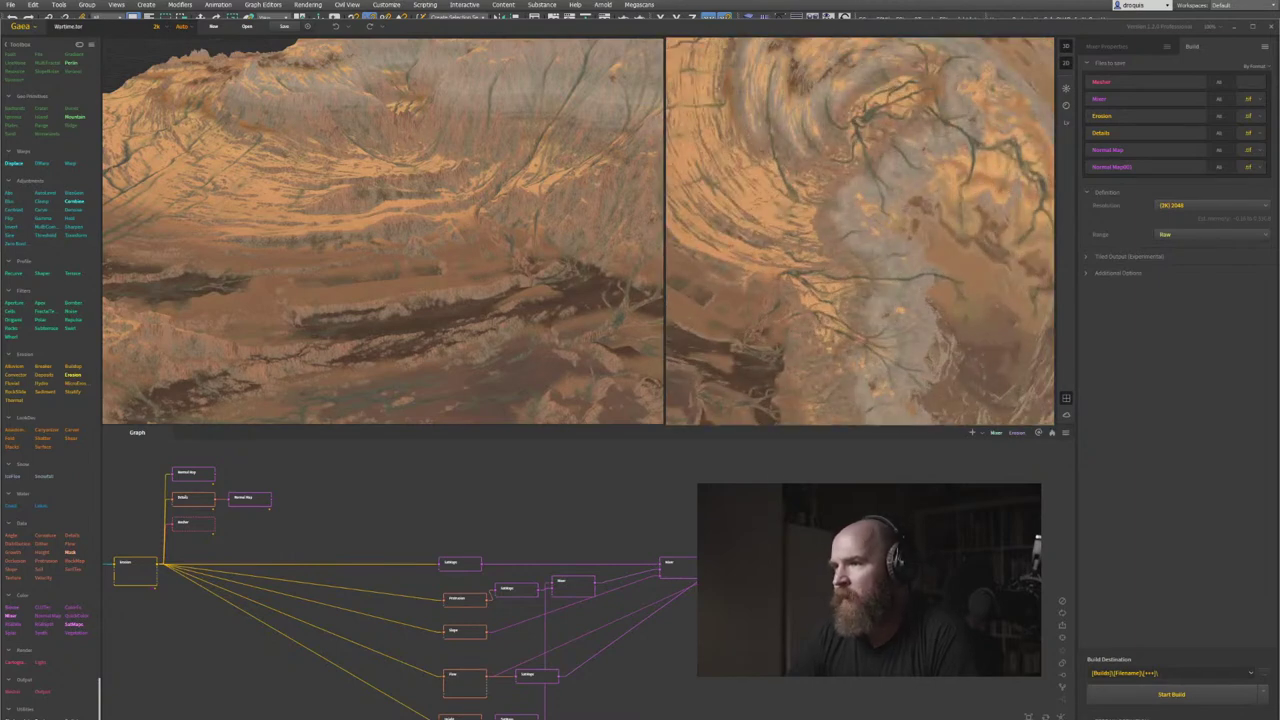
Rename the Mixer output file to BaseColor in the list of files to save.
{"action": "middle_click_drag", "start_coordinate": [850, 352], "coordinate": [886, 330]}
{"action": "scroll", "coordinate": [886, 330], "scroll_direction": "down", "scroll_amount": 1}
{"action": "middle_click_drag", "start_coordinate": [884, 500], "coordinate": [886, 516]}
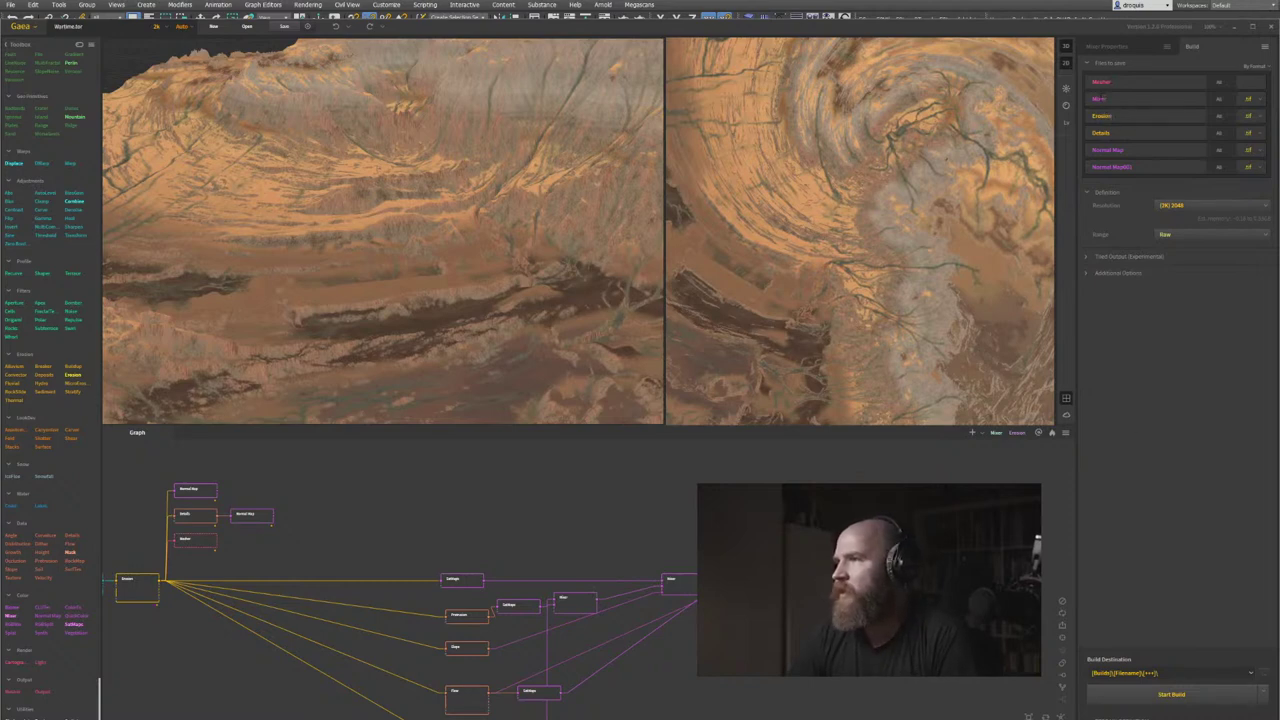
{"action": "type", "text": "Texture"}
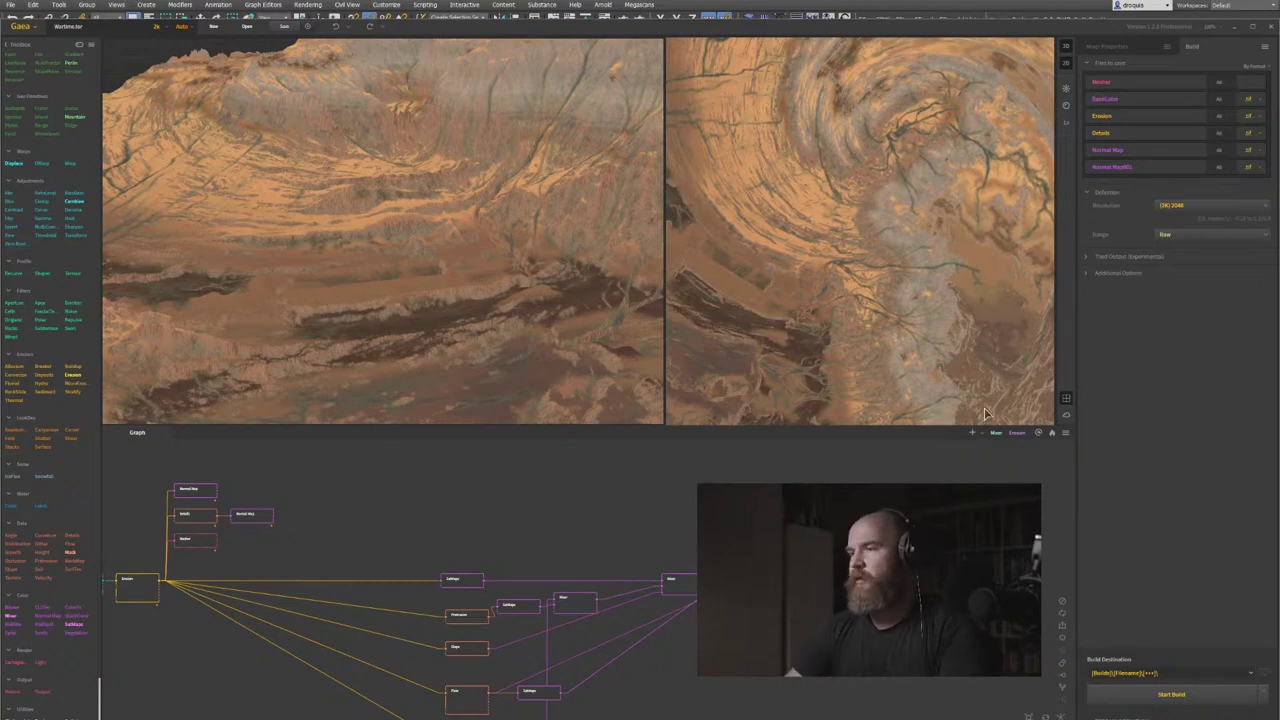
Rename the exported Mixer node as Diffuse and rename its output file to match.
{"action": "middle_click_drag", "start_coordinate": [950, 560], "coordinate": [918, 555]}
{"action": "scroll", "coordinate": [840, 583], "scroll_direction": "up", "scroll_amount": 5}
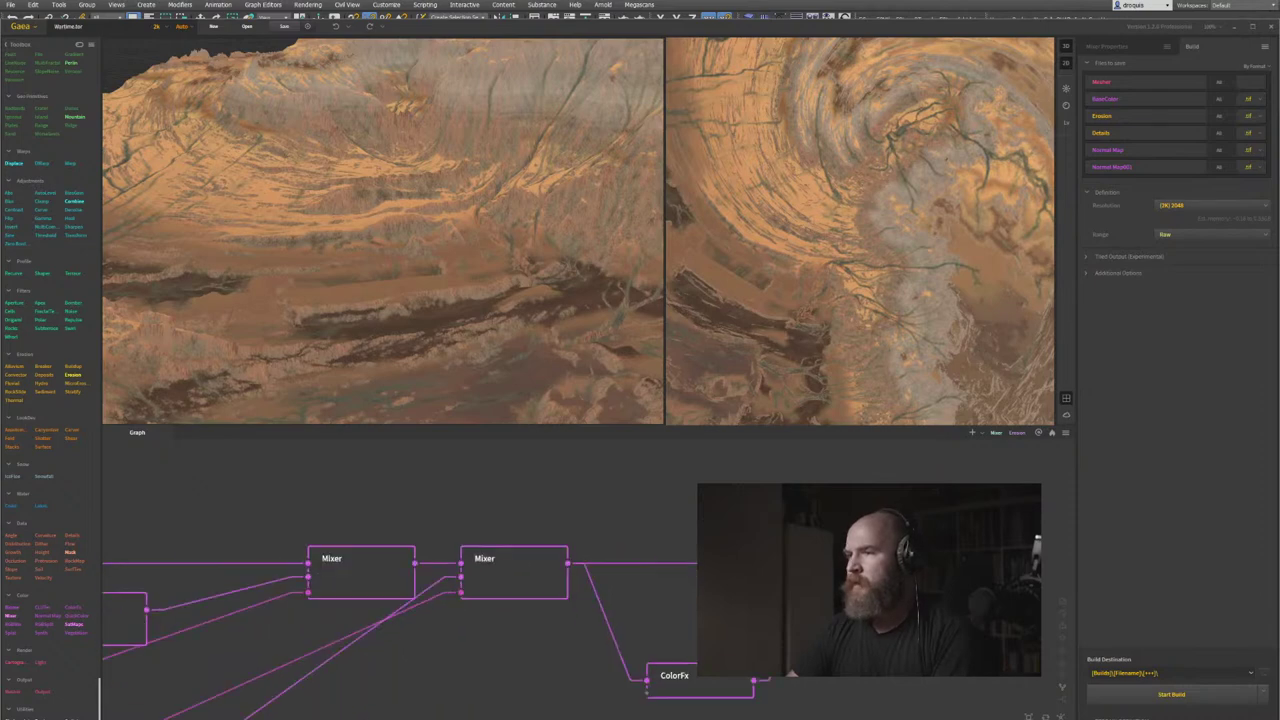
{"action": "middle_click_drag", "start_coordinate": [840, 583], "coordinate": [801, 597]}
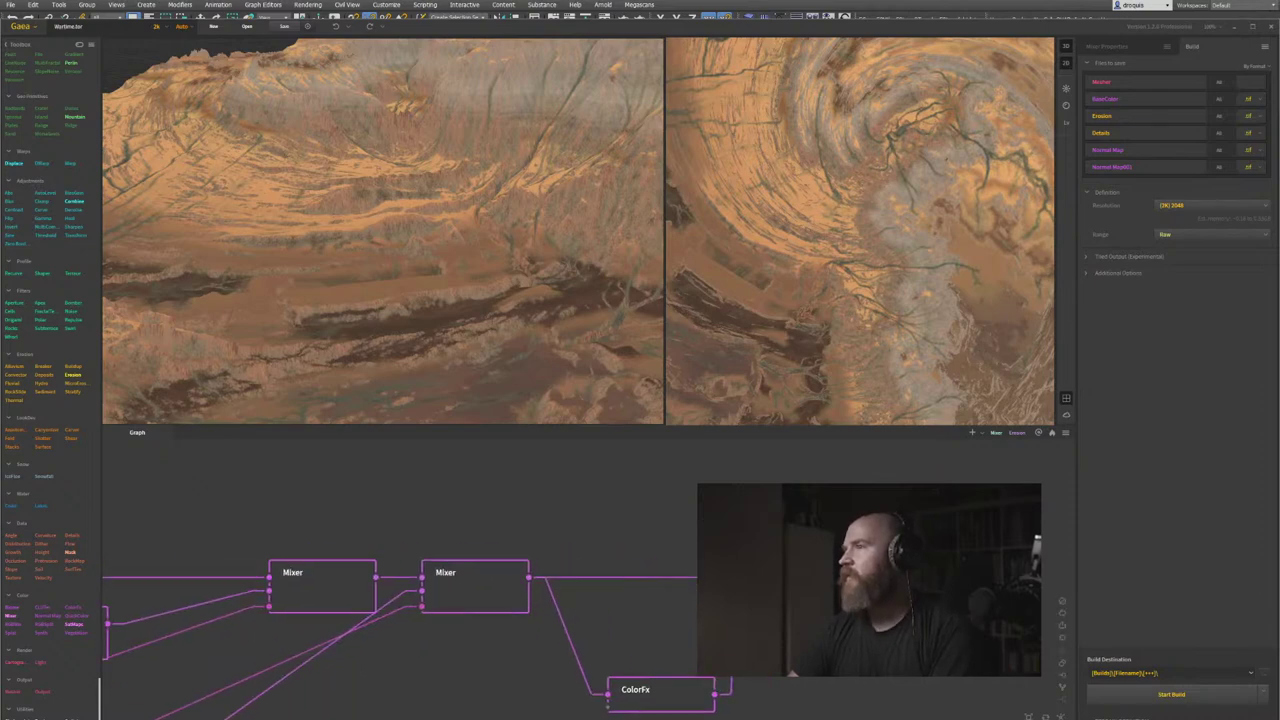
{"action": "key", "text": "Tab"}
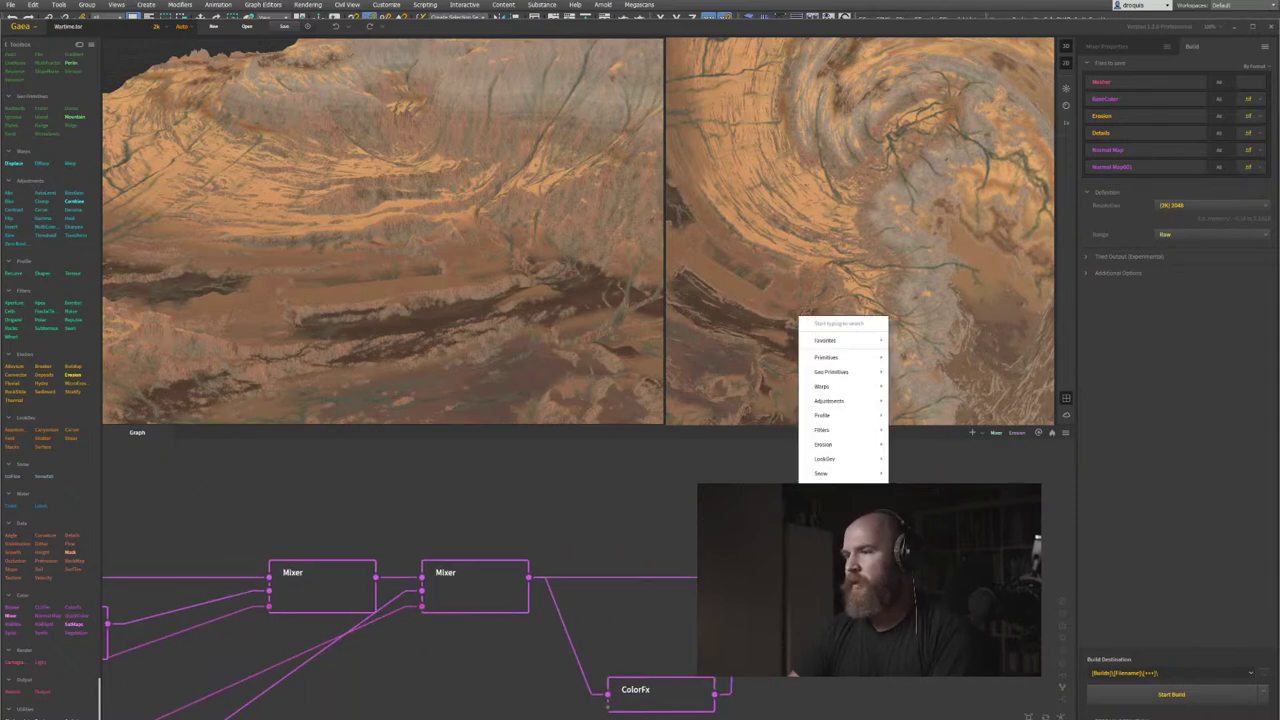
{"action": "left_click", "coordinate": [955, 436]}
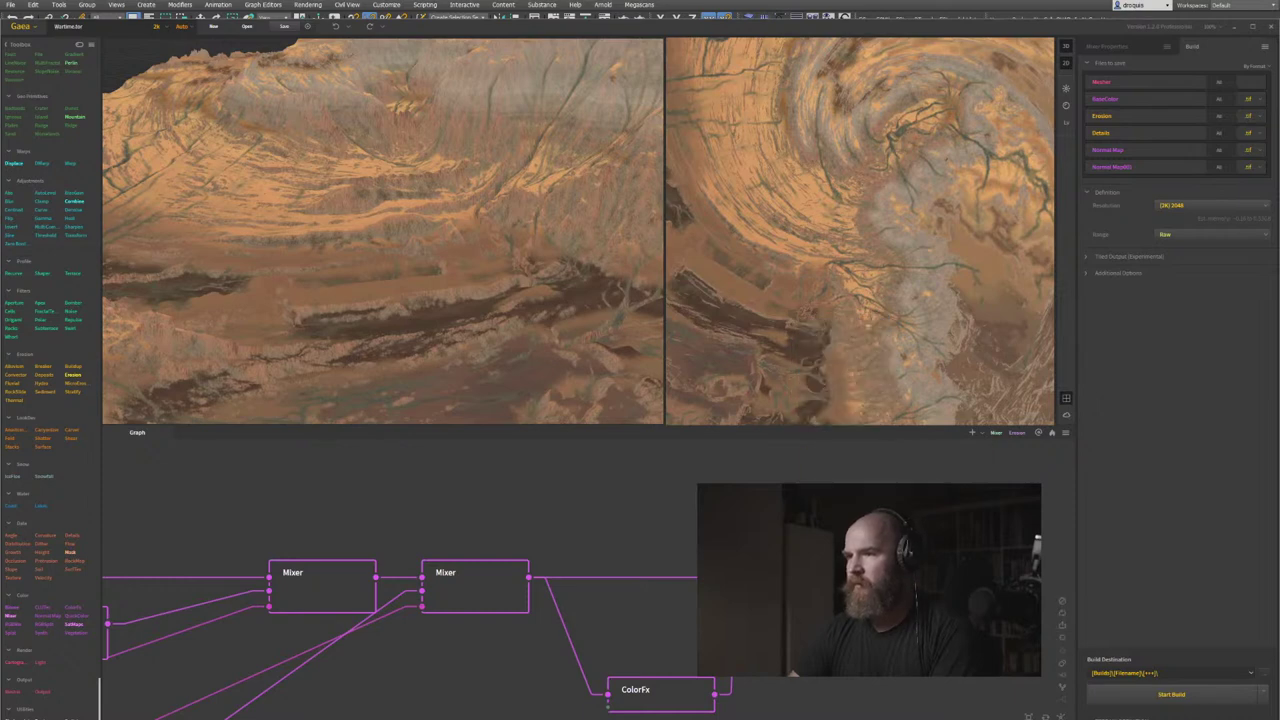
{"action": "right_click", "coordinate": [776, 338]}
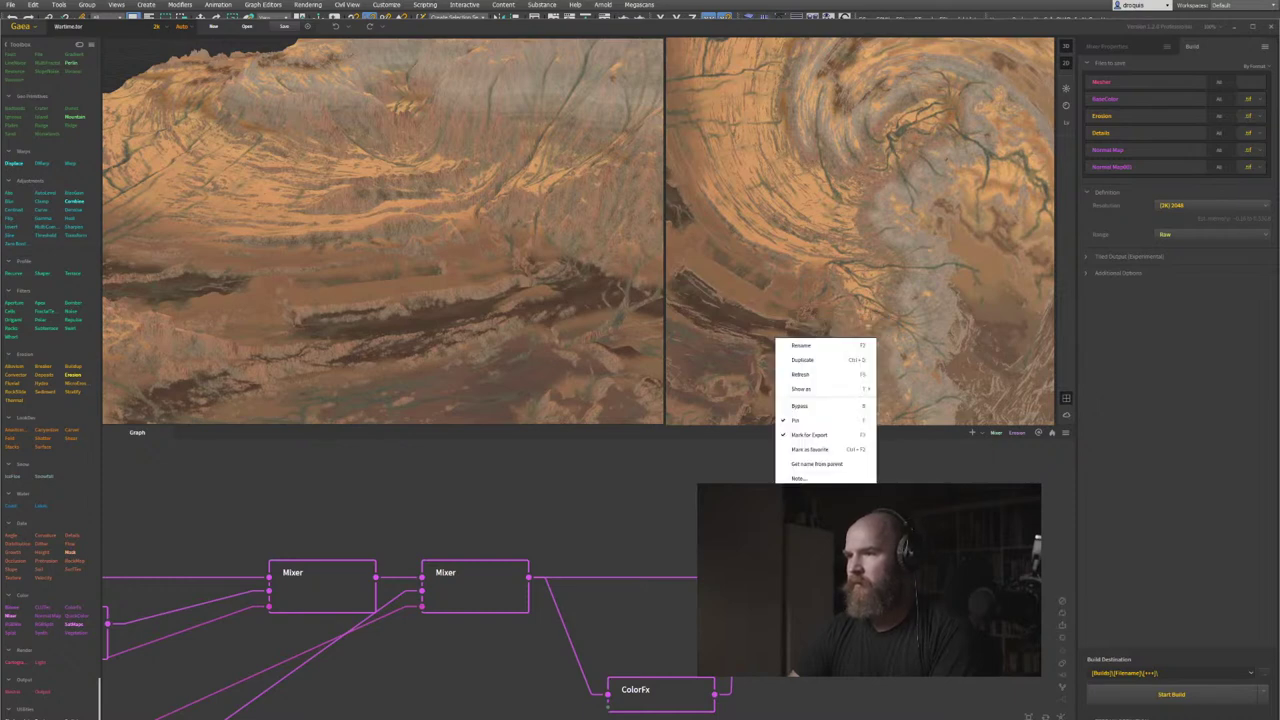
{"action": "left_click", "coordinate": [820, 350]}
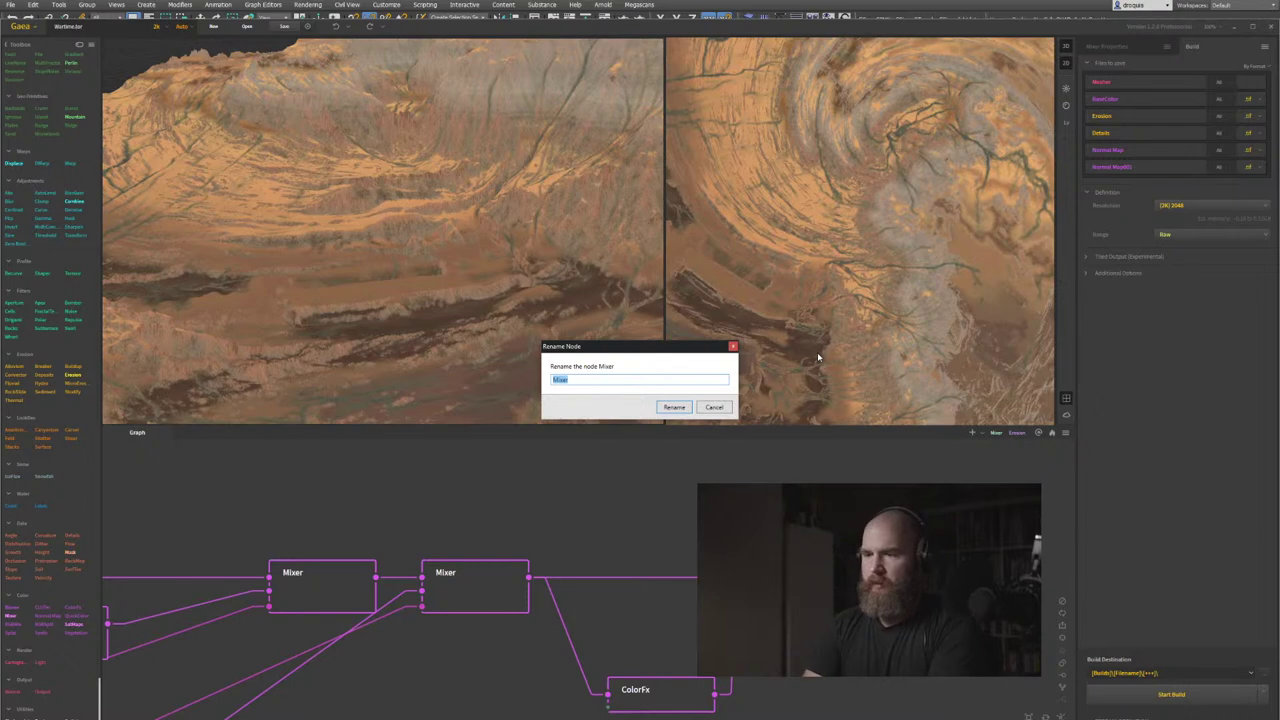
{"action": "type", "text": "Diffuse"}
{"action": "key", "text": "Return"}
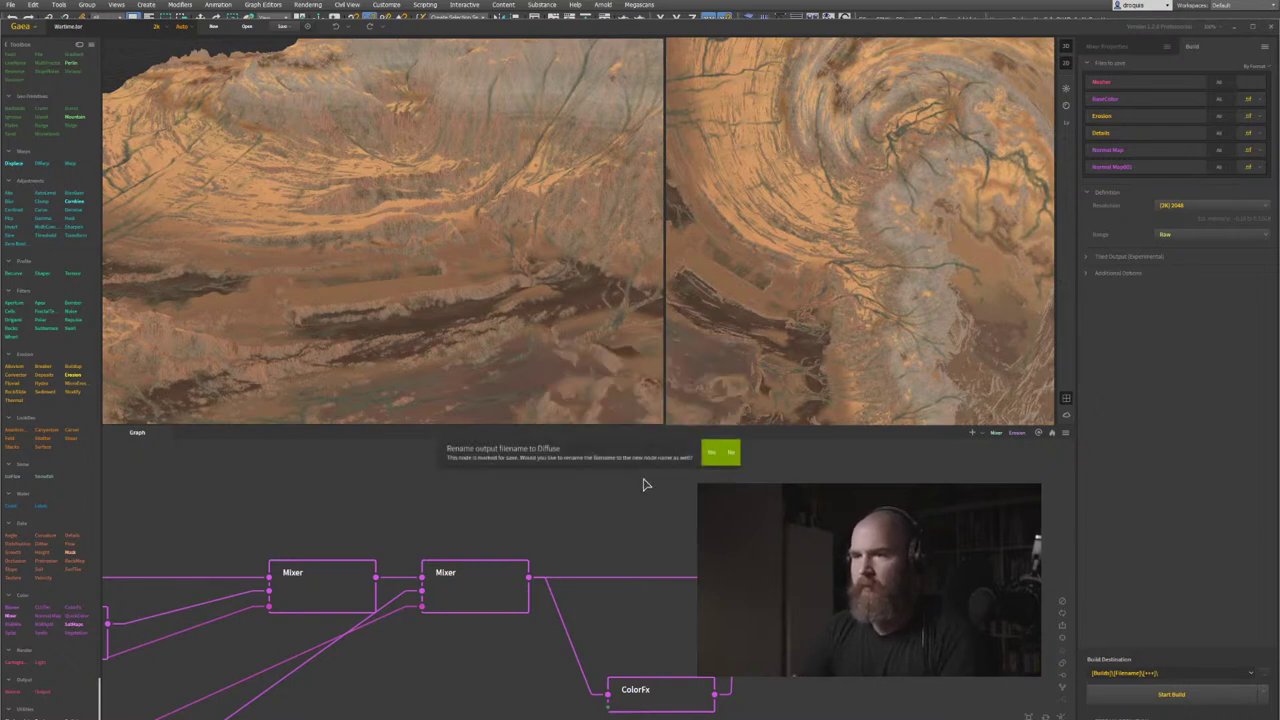
{"action": "left_click", "coordinate": [711, 458]}
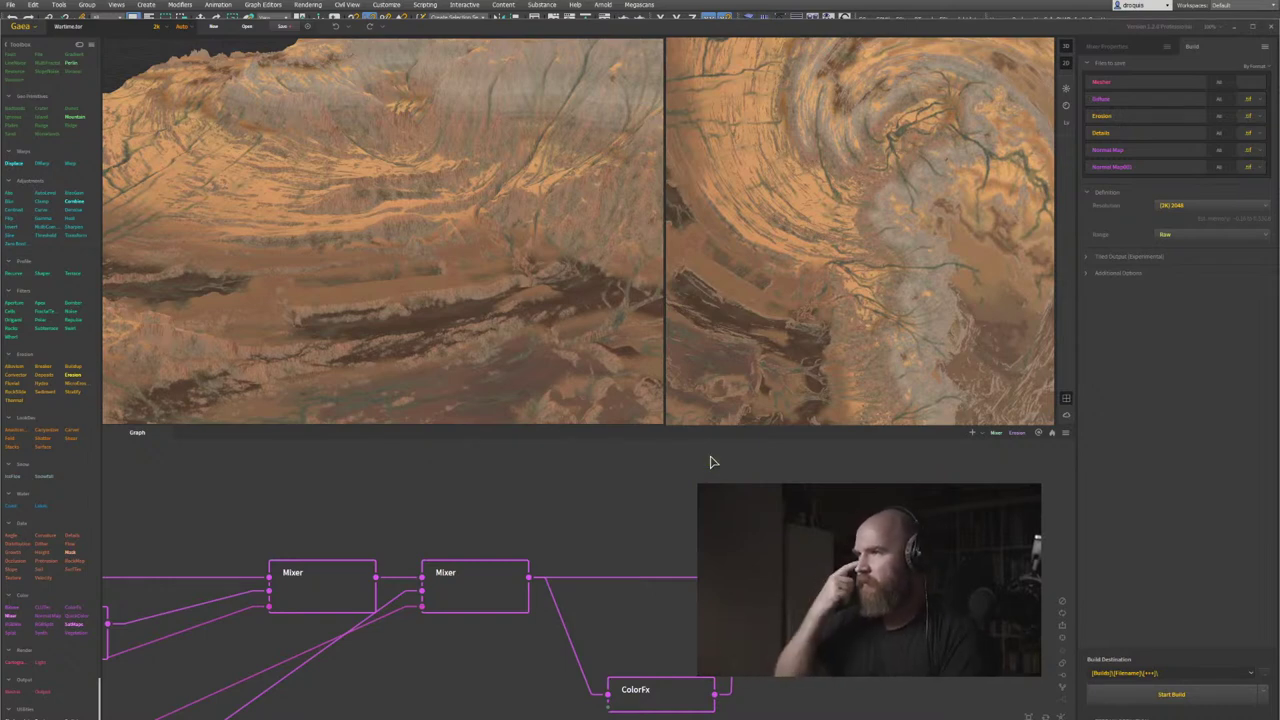
Follow the graph back from the Mixer nodes and look over the Protrusion, Slope, Flow and Height branches.
{"action": "middle_click_drag", "start_coordinate": [724, 542], "coordinate": [692, 505]}
{"action": "scroll", "coordinate": [660, 558], "scroll_direction": "down", "scroll_amount": 5}
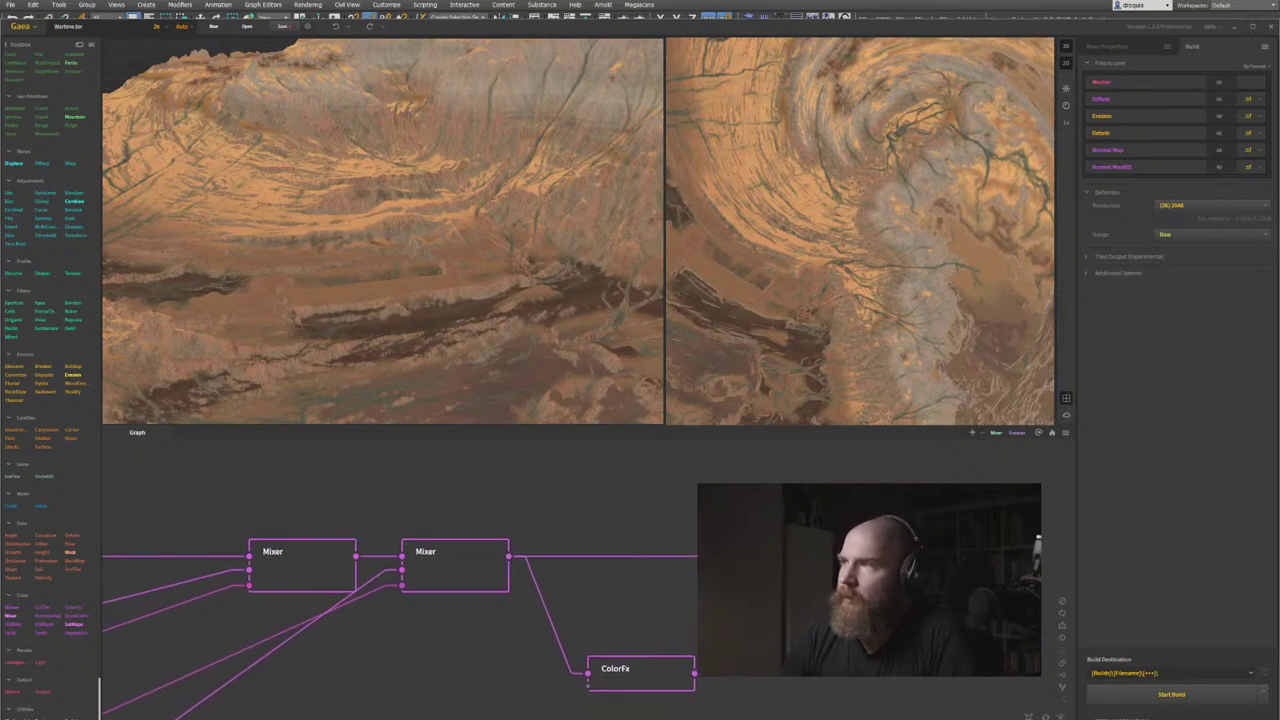
{"action": "middle_click_drag", "start_coordinate": [660, 558], "coordinate": [759, 541]}
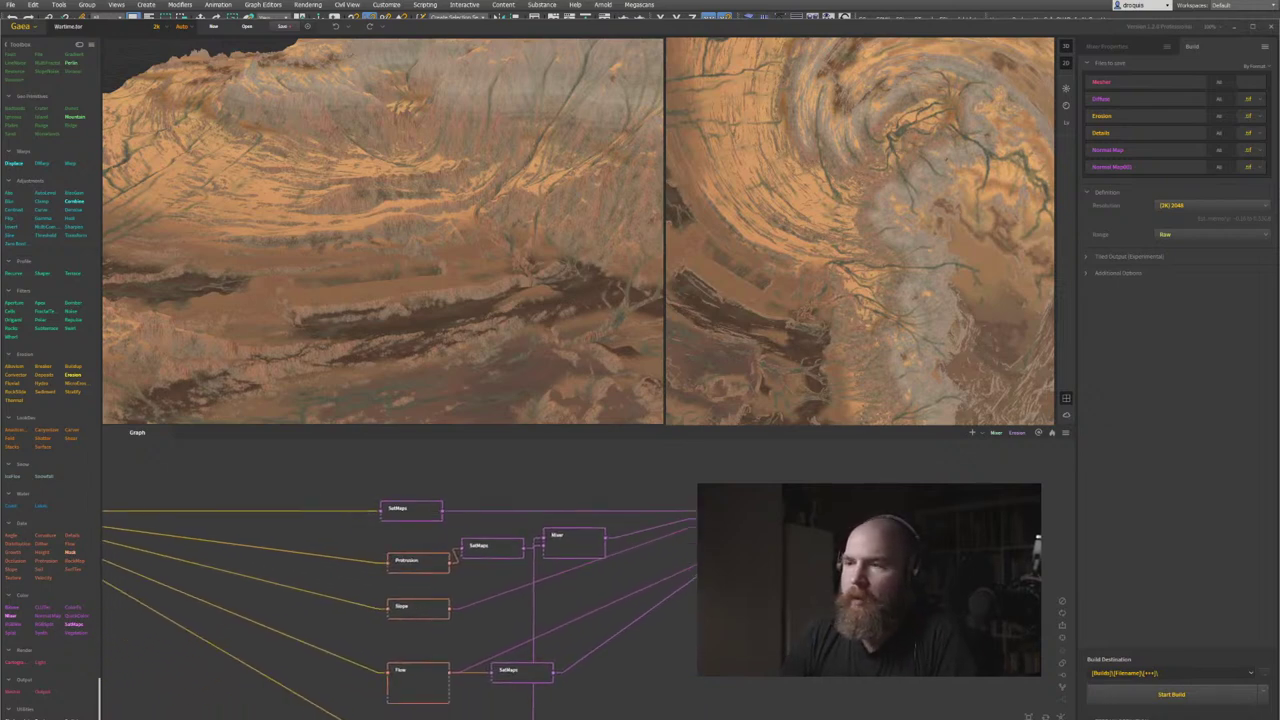
{"action": "scroll", "coordinate": [757, 542], "scroll_direction": "down", "scroll_amount": 3}
{"action": "middle_click_drag", "start_coordinate": [692, 572], "coordinate": [724, 546]}
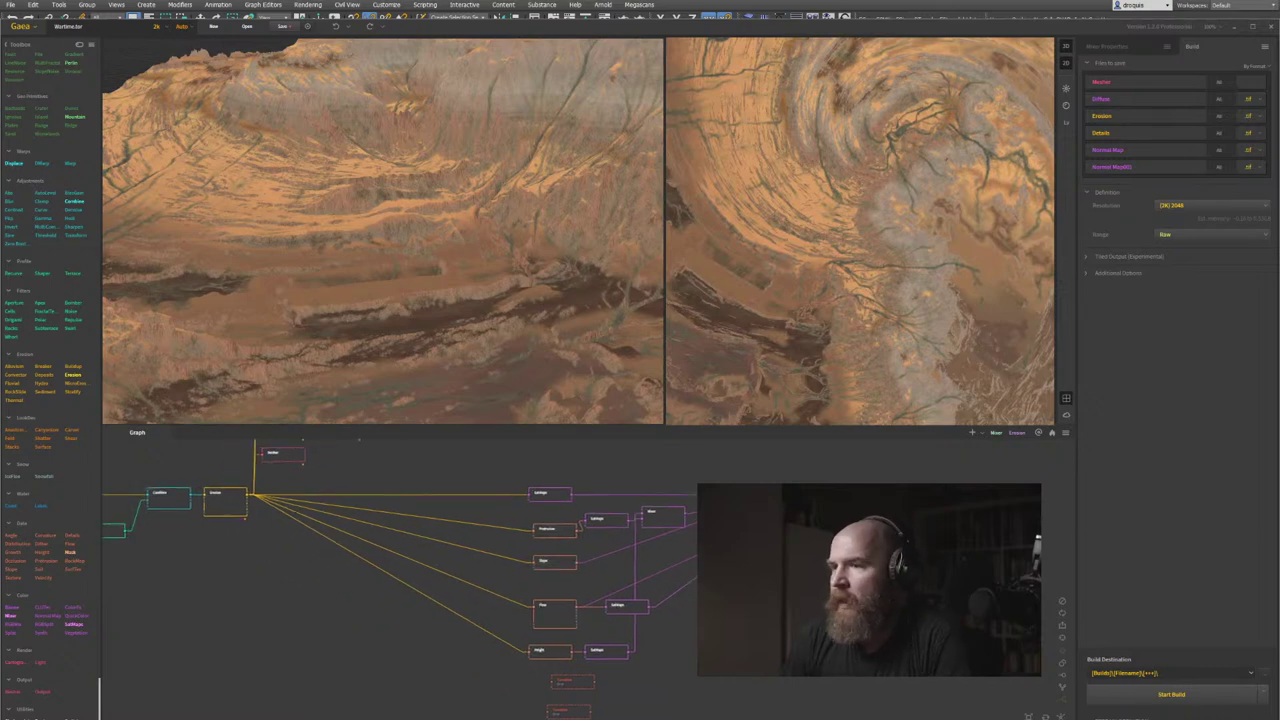
{"action": "scroll", "coordinate": [590, 637], "scroll_direction": "up", "scroll_amount": 4}
{"action": "middle_click_drag", "start_coordinate": [532, 566], "coordinate": [487, 565]}
{"action": "scroll", "coordinate": [486, 565], "scroll_direction": "down", "scroll_amount": 2}
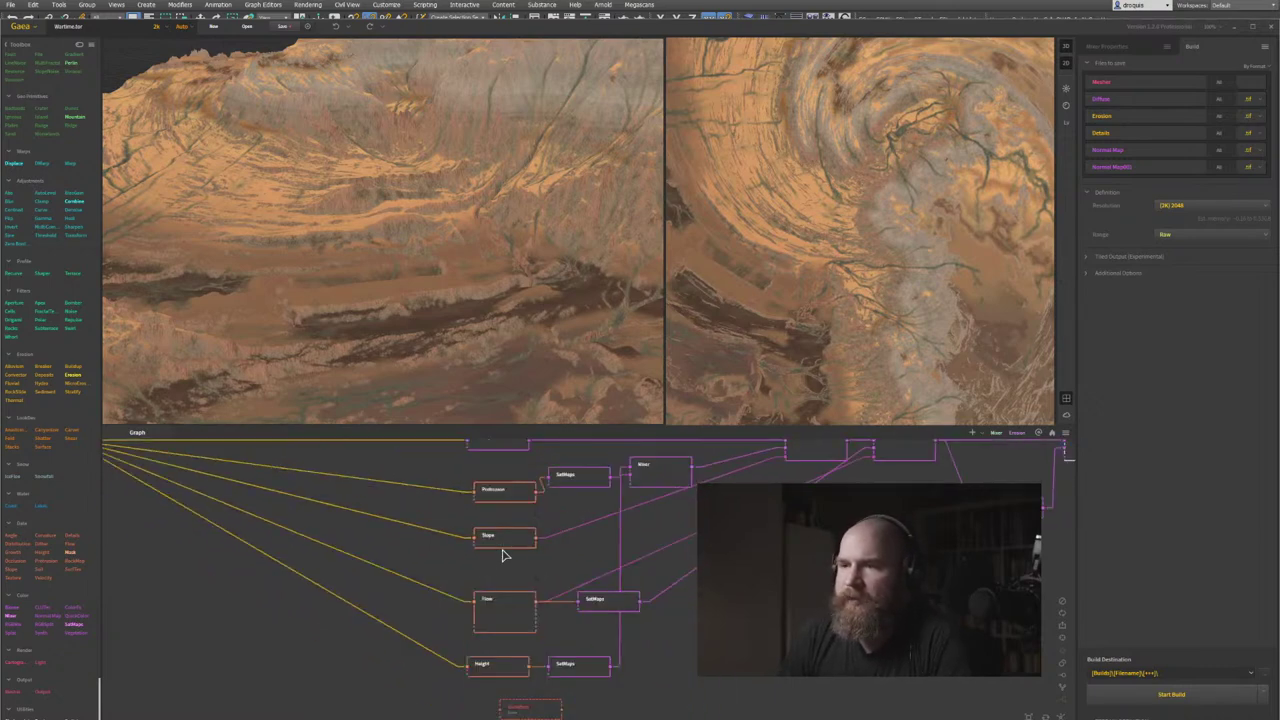
{"action": "scroll", "coordinate": [508, 563], "scroll_direction": "up", "scroll_amount": 2}
Check the Flow node's options, mark the node for export and remove the mark again.
{"action": "left_click", "coordinate": [508, 577]}
{"action": "right_click", "coordinate": [508, 577]}
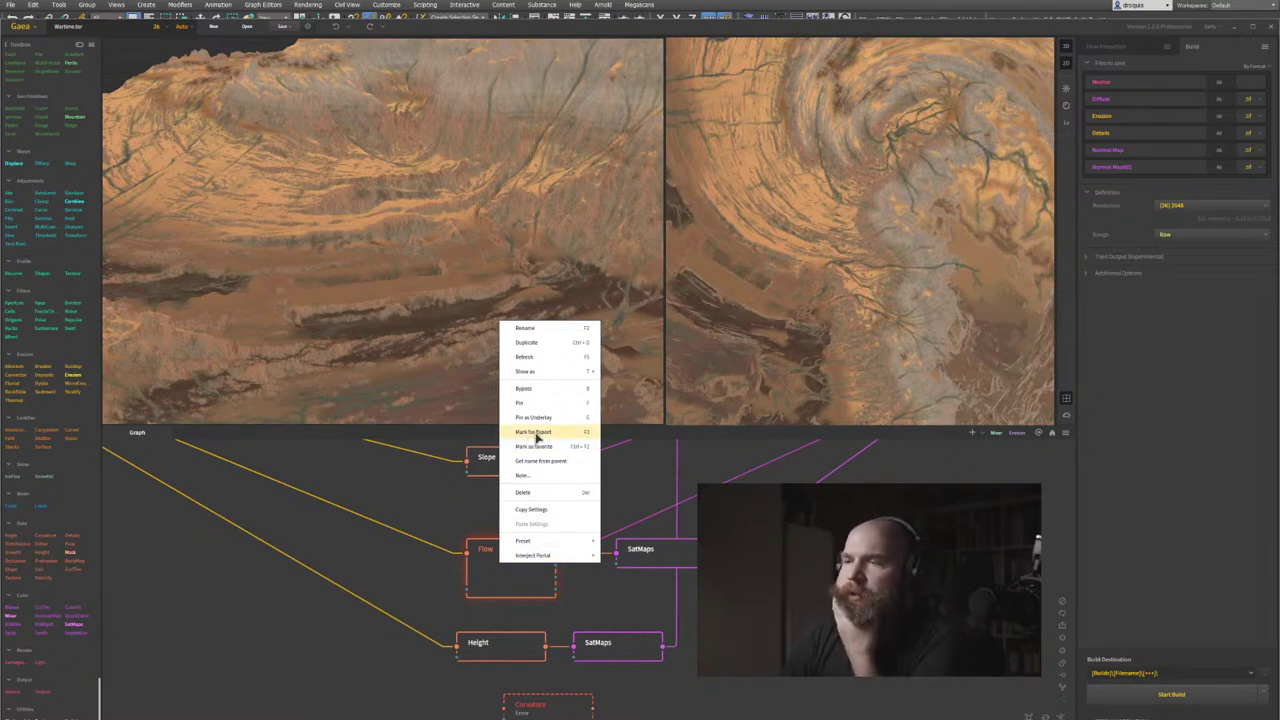
{"action": "left_click", "coordinate": [614, 426]}
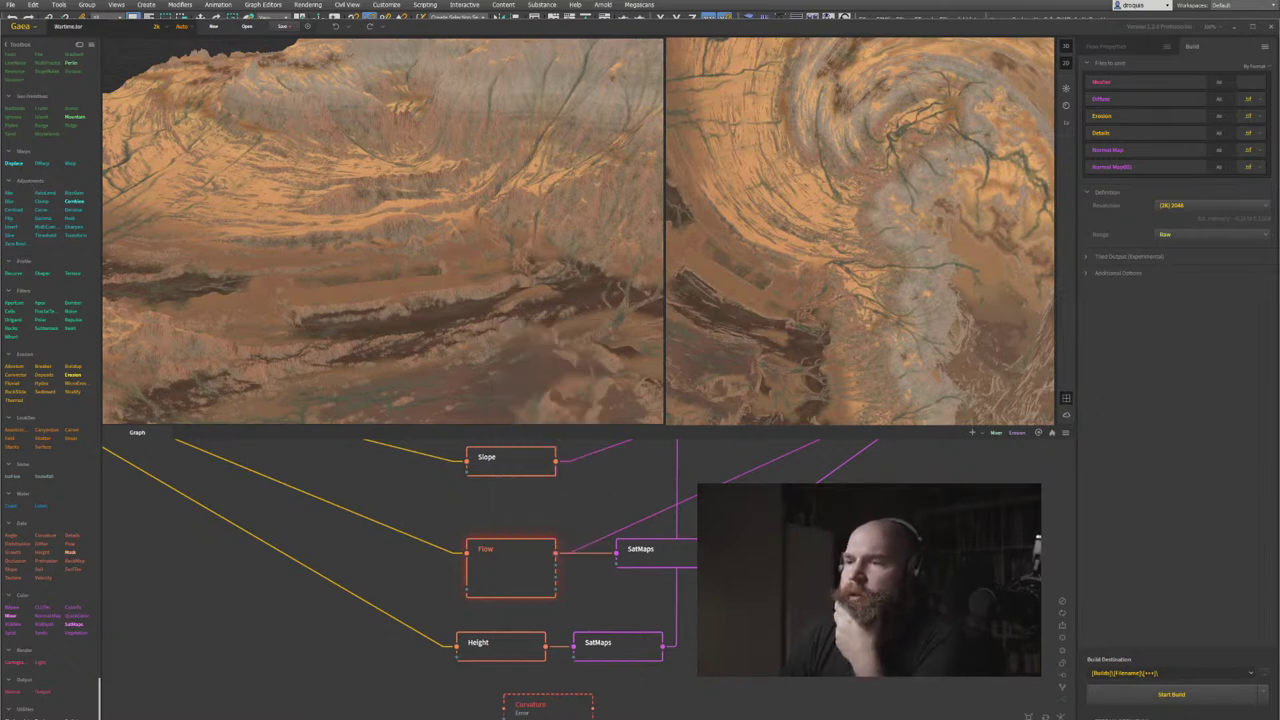
{"action": "left_click", "coordinate": [533, 569]}
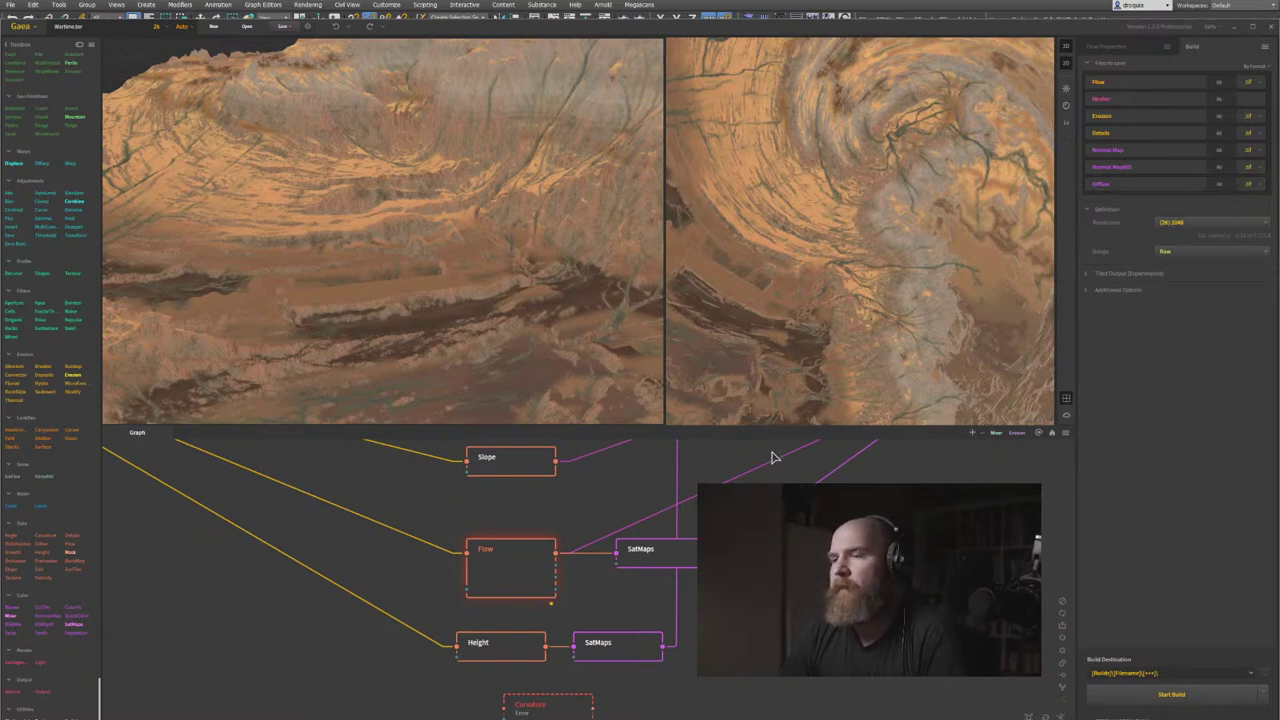
{"action": "key", "text": "F3"}
Preview the Flow node's mask in the 2D view at several distances and check the node's flow properties.
{"action": "middle_click_drag", "start_coordinate": [674, 654], "coordinate": [580, 646]}
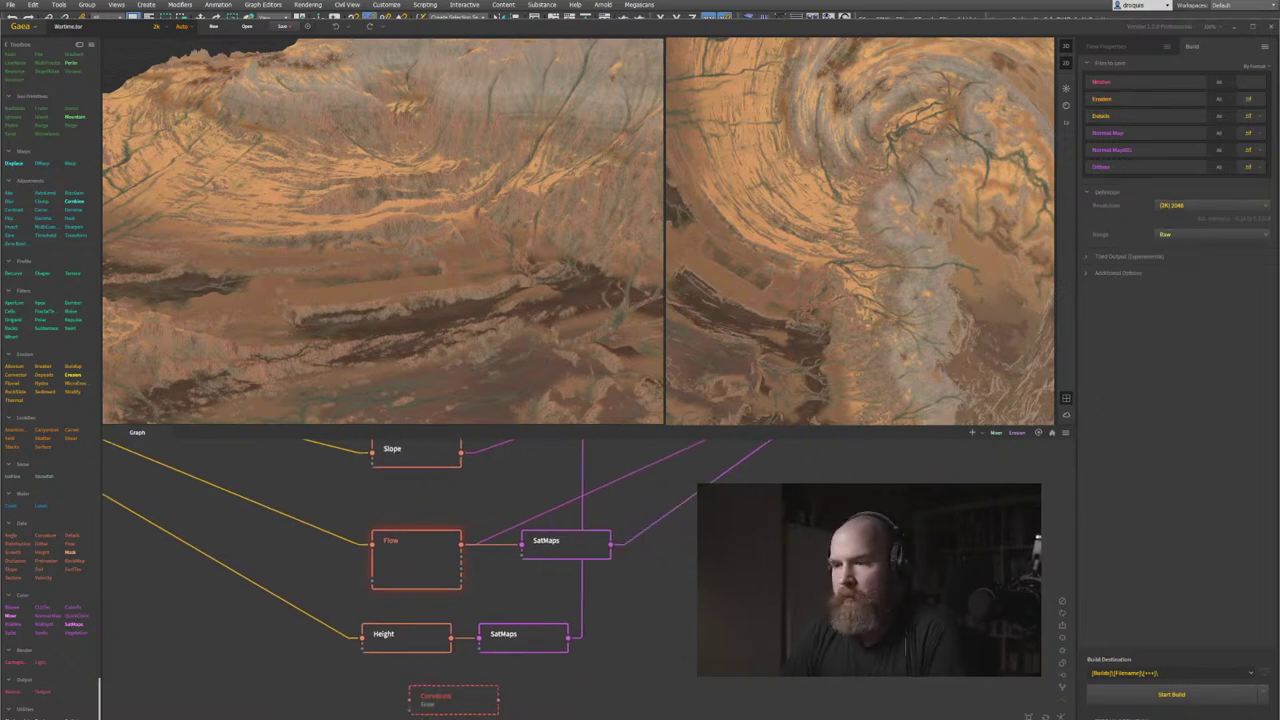
{"action": "left_click", "coordinate": [402, 573]}
{"action": "middle_click_drag", "start_coordinate": [845, 305], "coordinate": [840, 319]}
{"action": "scroll", "coordinate": [845, 320], "scroll_direction": "down", "scroll_amount": 5}
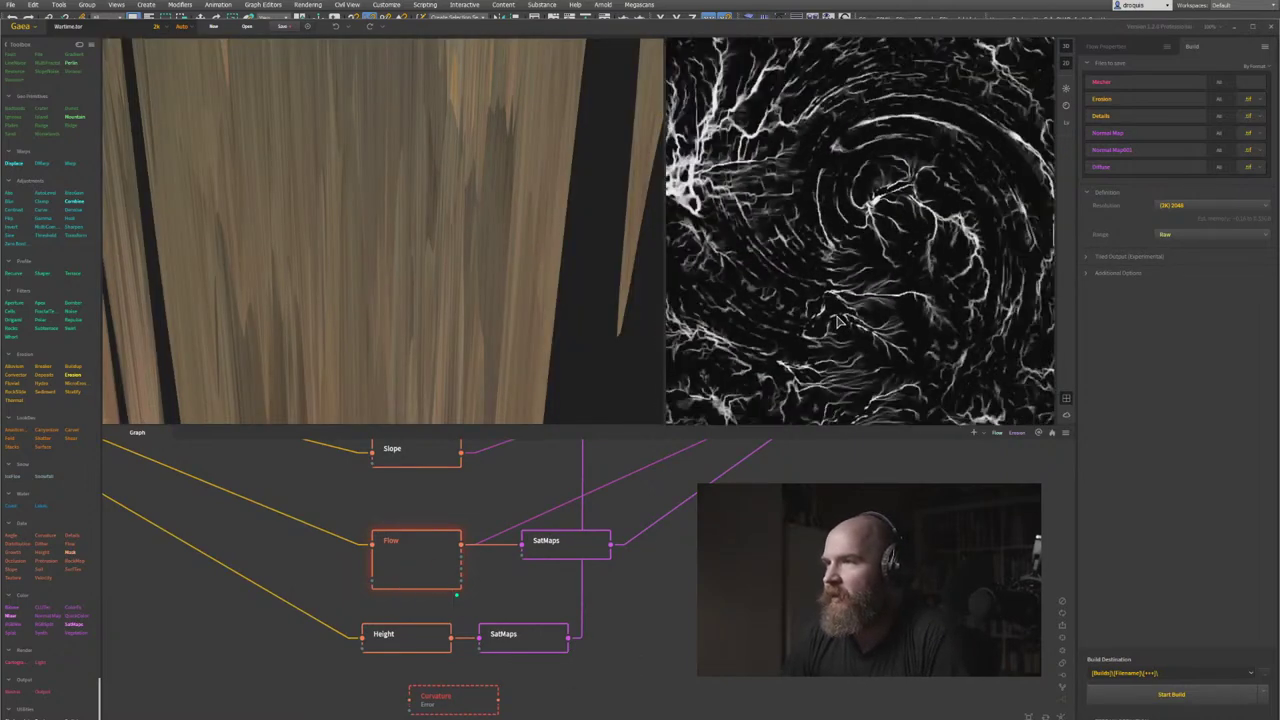
{"action": "scroll", "coordinate": [890, 250], "scroll_direction": "up", "scroll_amount": 6}
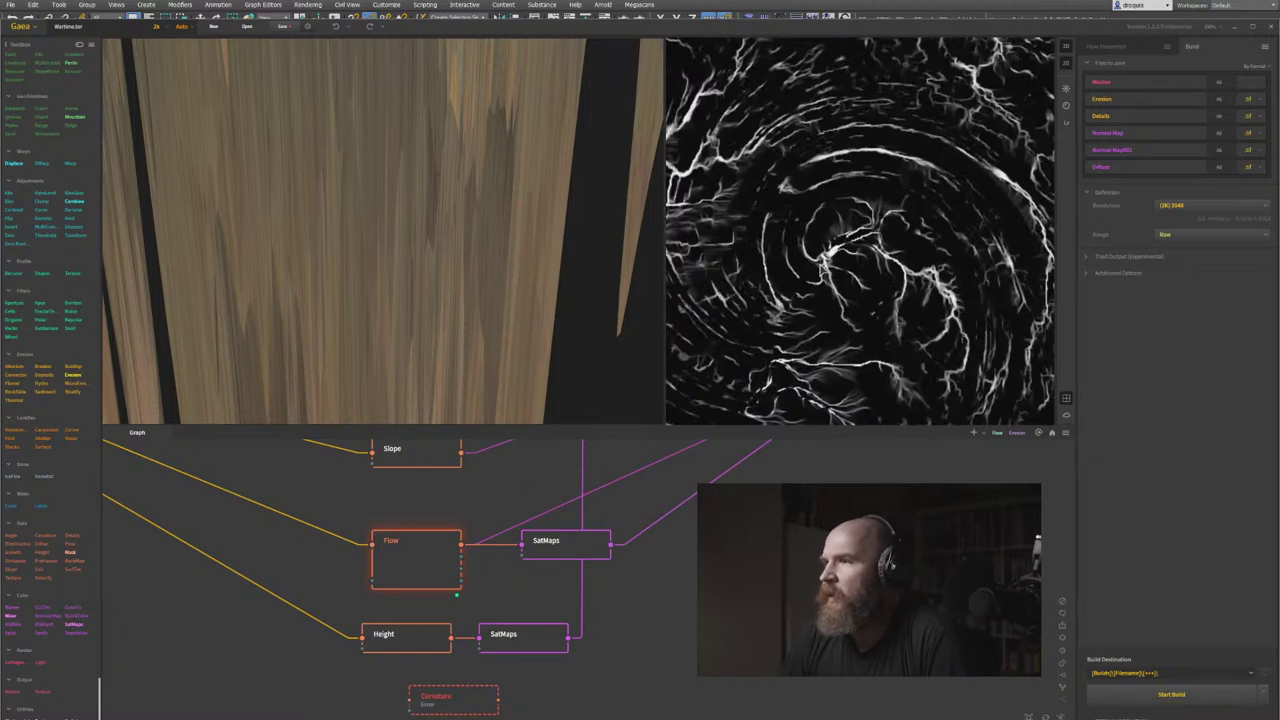
{"action": "middle_click_drag", "start_coordinate": [828, 272], "coordinate": [849, 196]}
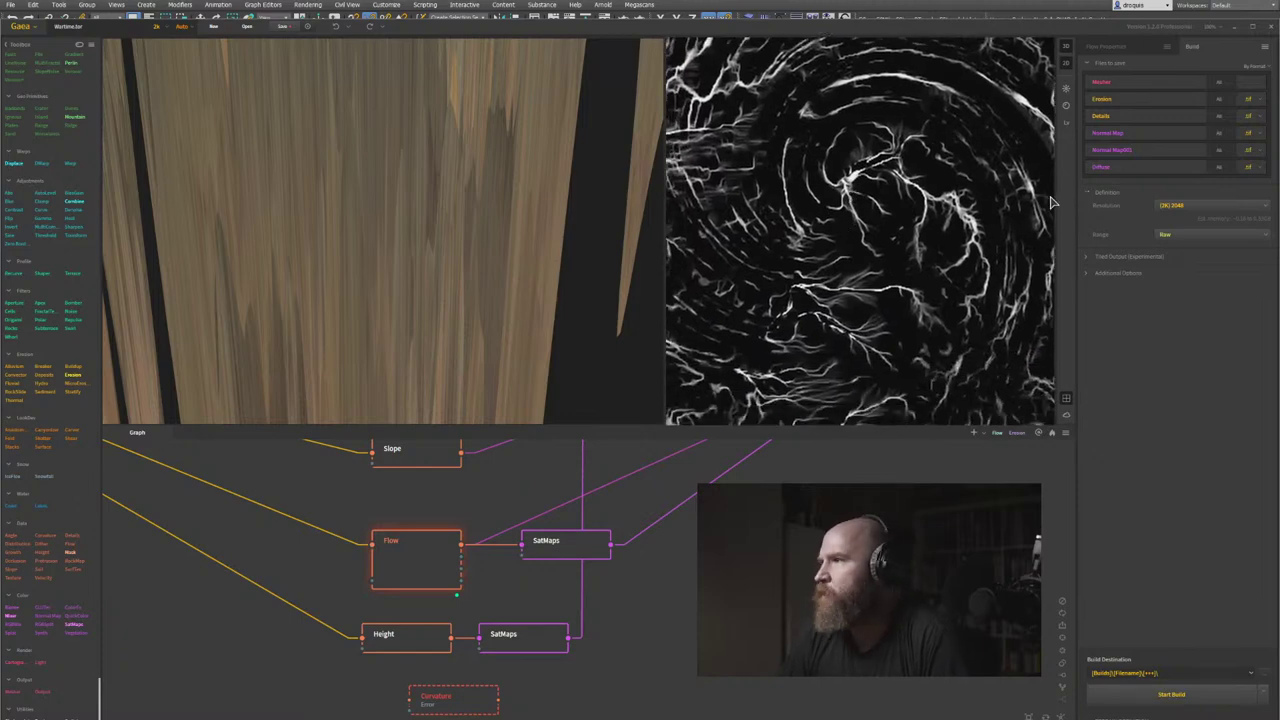
{"action": "left_click", "coordinate": [1105, 47]}
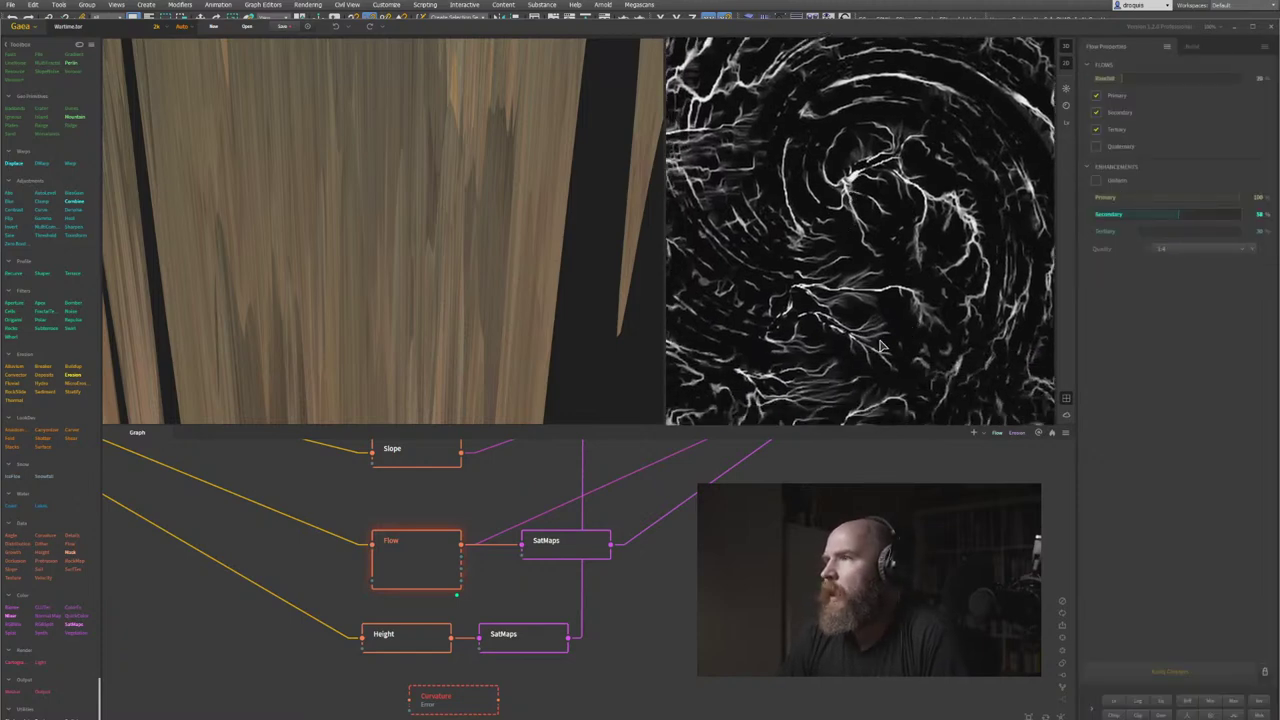
{"action": "middle_click_drag", "start_coordinate": [497, 579], "coordinate": [513, 594]}
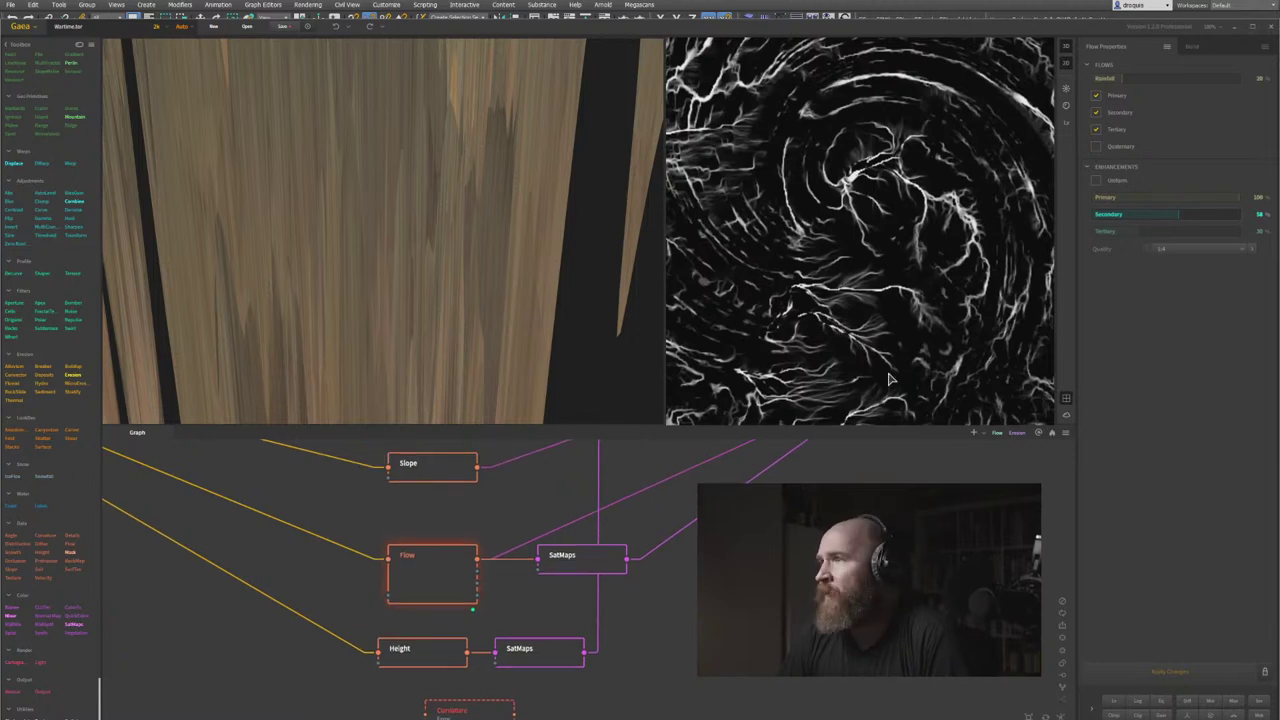
Mark the Flow node for export and check its entry in the list of files to save.
{"action": "right_click", "coordinate": [422, 582]}
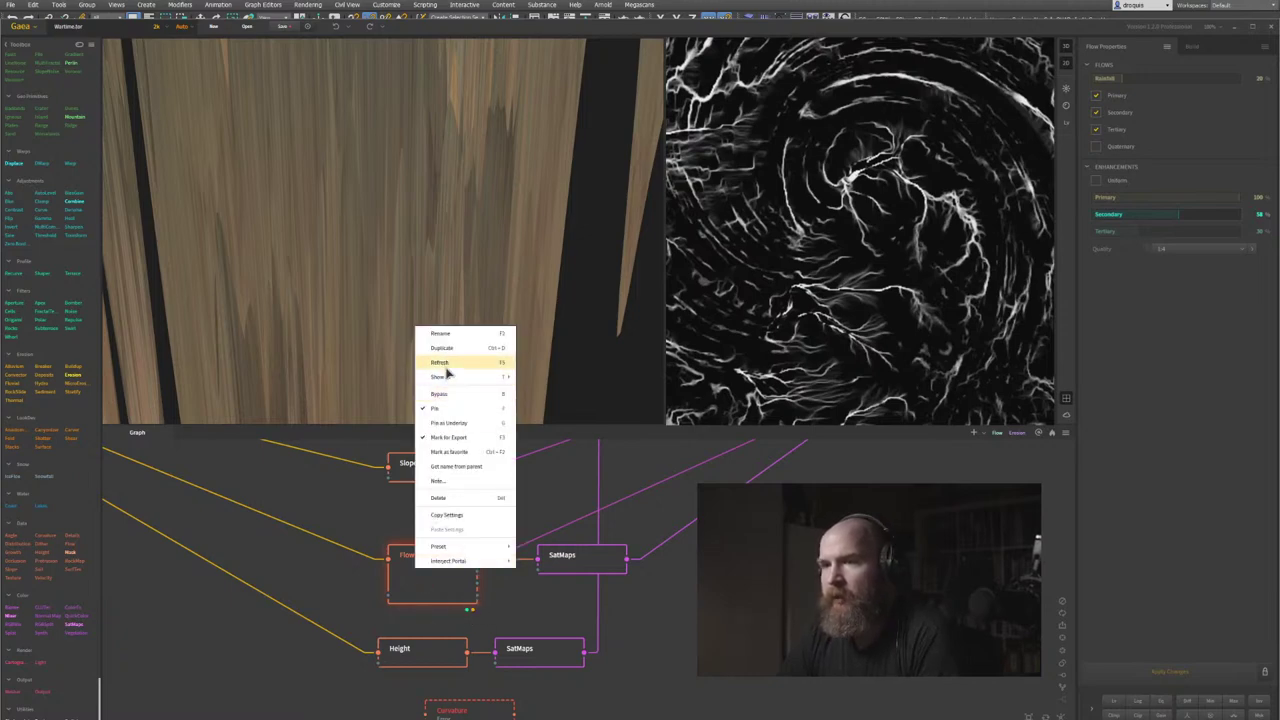
{"action": "left_click", "coordinate": [457, 438]}
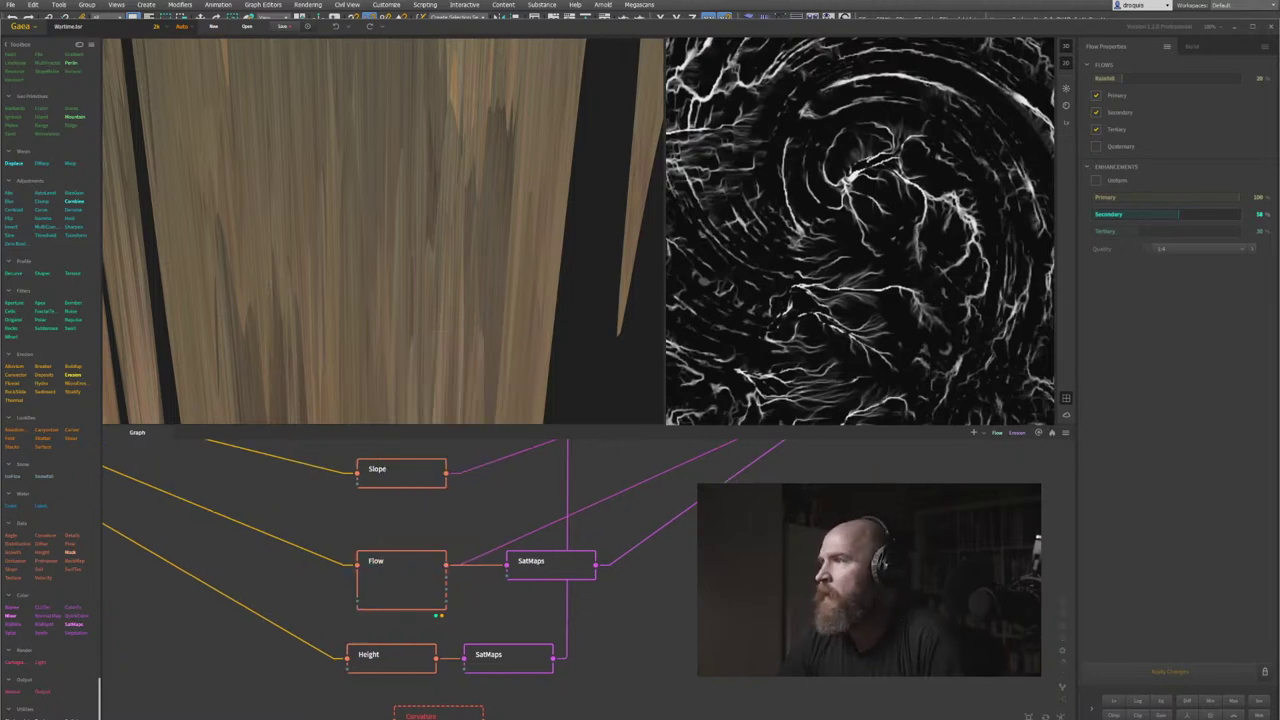
{"action": "left_click", "coordinate": [1192, 47]}
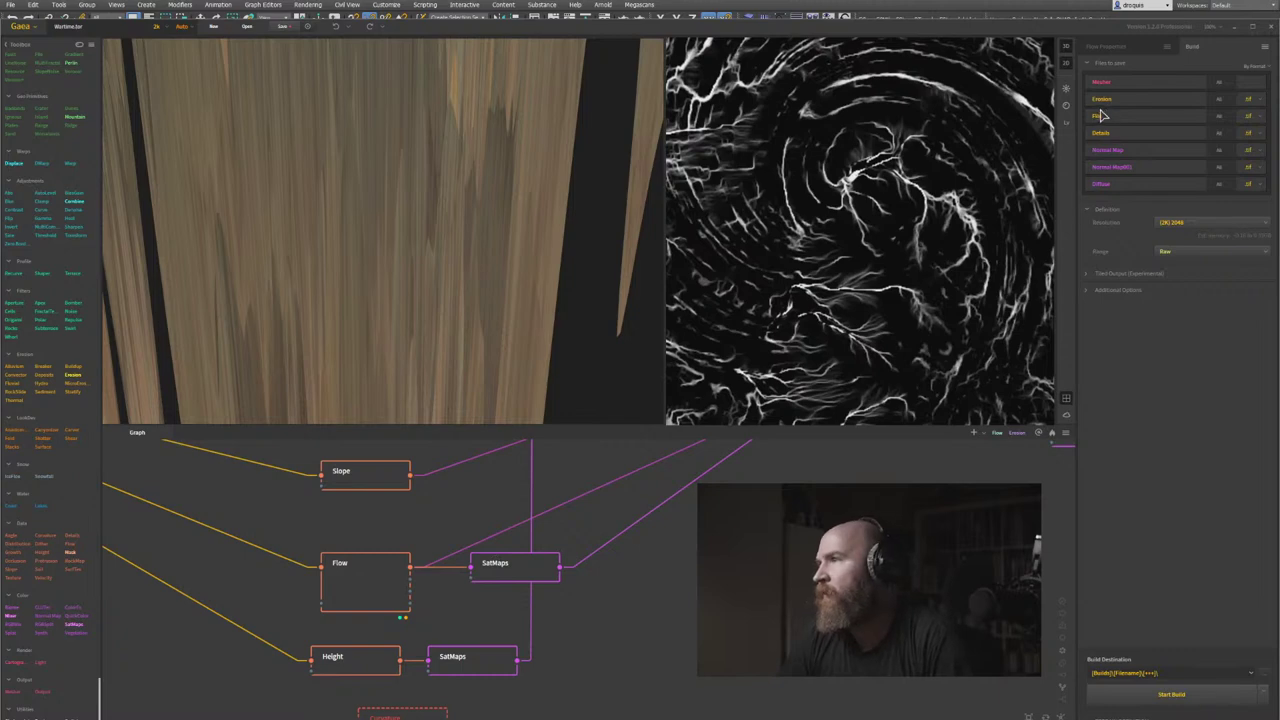
Inspect the flow mask's fine branches up close and trace the graph back to the Erosion node and its inputs.
{"action": "middle_click_drag", "start_coordinate": [342, 560], "coordinate": [689, 566]}
{"action": "scroll", "coordinate": [689, 561], "scroll_direction": "down", "scroll_amount": 3}
{"action": "scroll", "coordinate": [564, 622], "scroll_direction": "down", "scroll_amount": 1}
{"action": "middle_click_drag", "start_coordinate": [457, 558], "coordinate": [507, 595]}
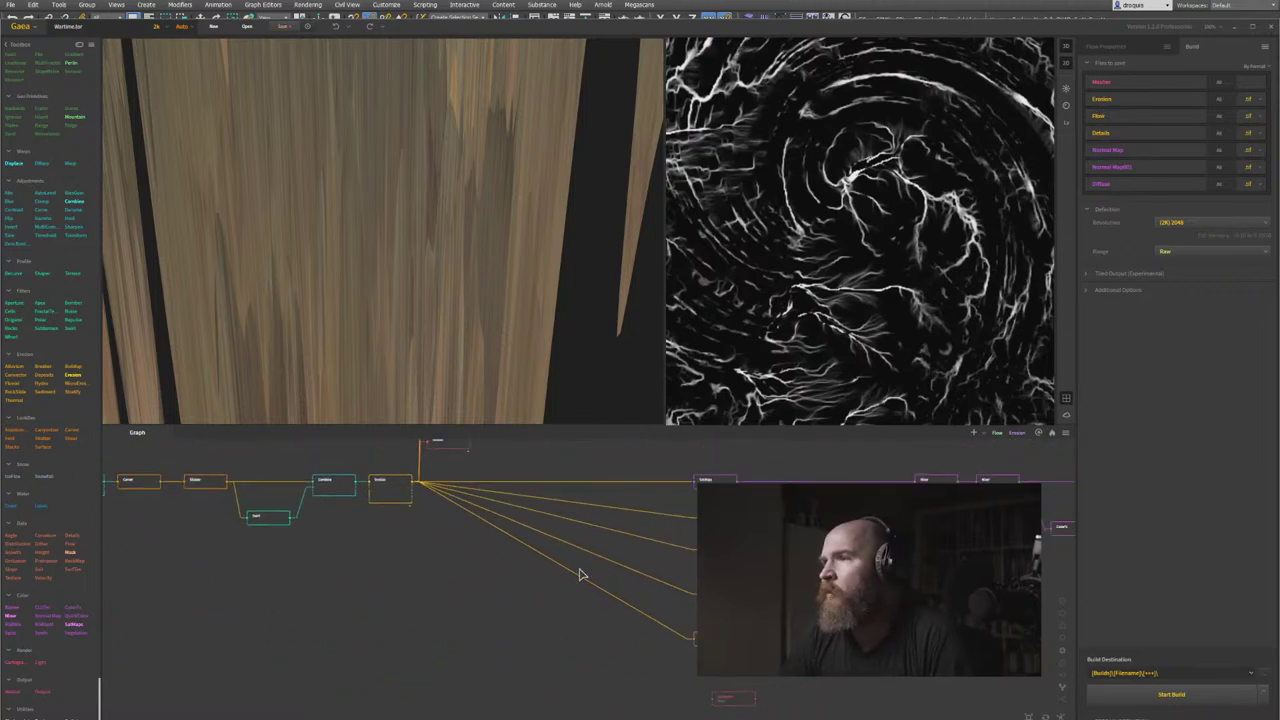
{"action": "scroll", "coordinate": [826, 242], "scroll_direction": "up", "scroll_amount": 5}
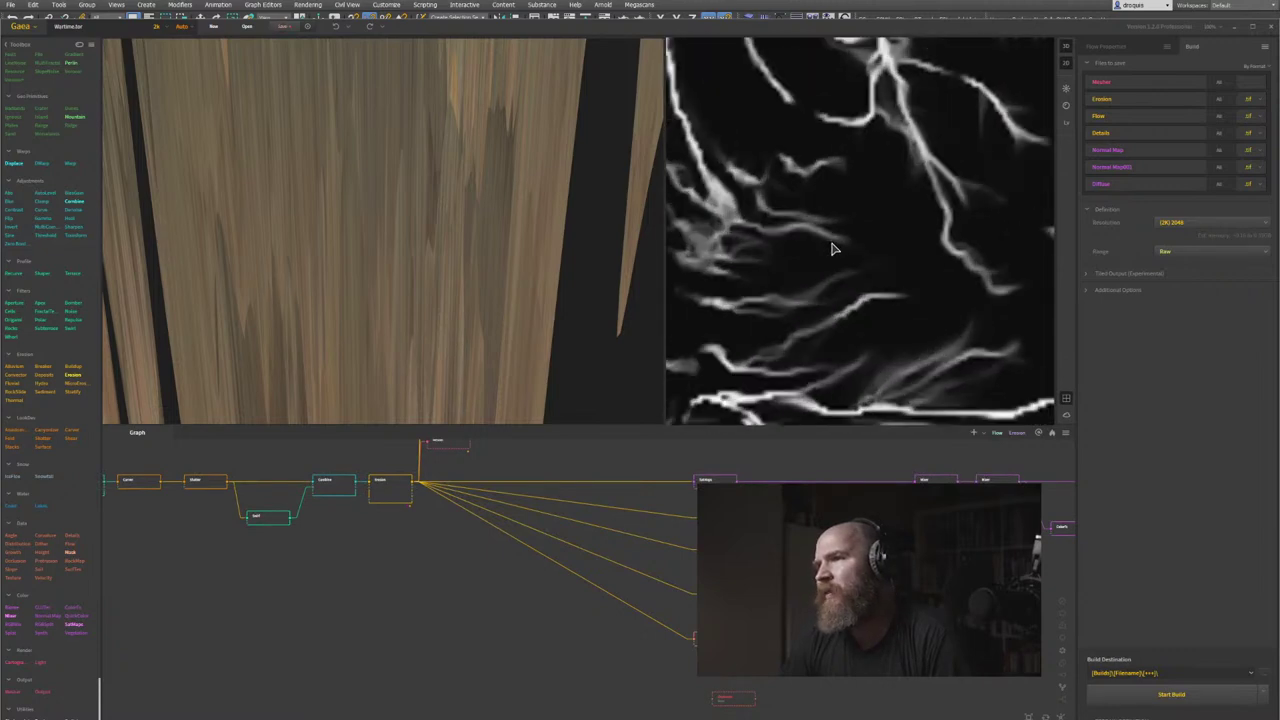
{"action": "middle_click_drag", "start_coordinate": [425, 517], "coordinate": [356, 599]}
{"action": "scroll", "coordinate": [405, 536], "scroll_direction": "up", "scroll_amount": 1}
{"action": "middle_click_drag", "start_coordinate": [655, 587], "coordinate": [508, 530]}
{"action": "scroll", "coordinate": [508, 532], "scroll_direction": "down", "scroll_amount": 1}
{"action": "middle_click_drag", "start_coordinate": [206, 543], "coordinate": [403, 551]}
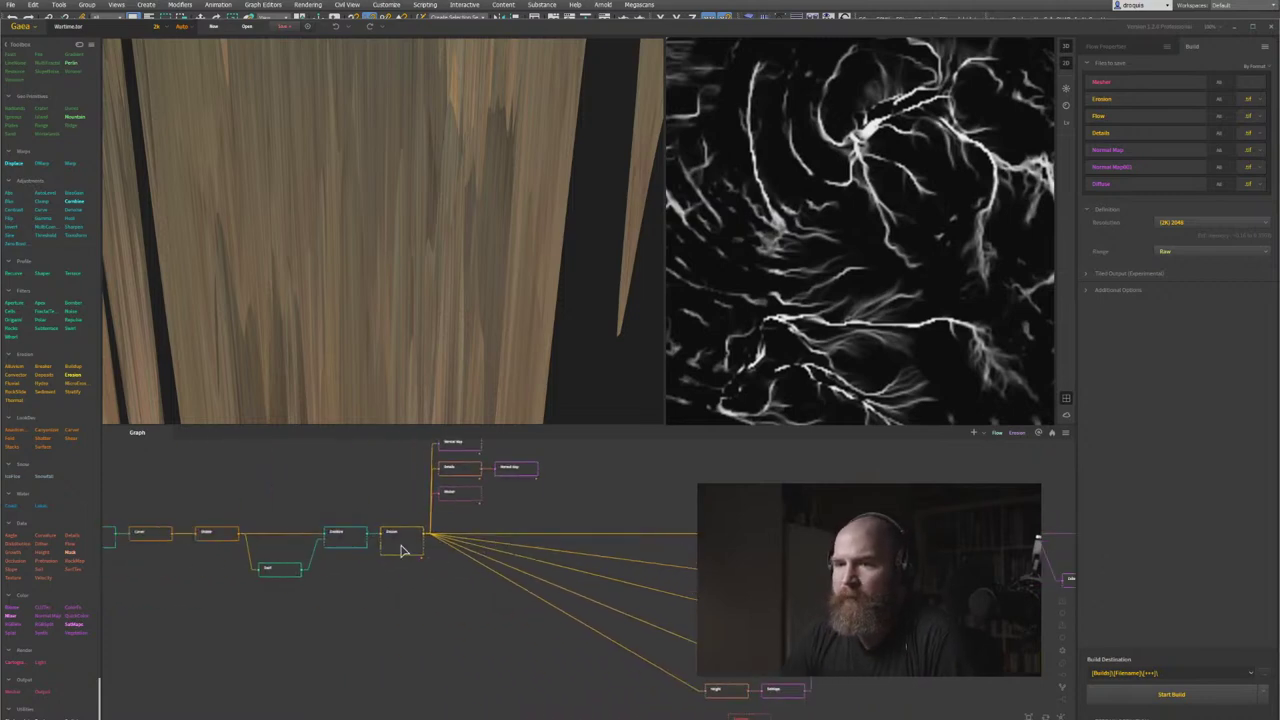
Check the Erosion node's options and add a new Flow node fed by its output.
{"action": "scroll", "coordinate": [403, 551], "scroll_direction": "up", "scroll_amount": 4}
{"action": "left_click", "coordinate": [400, 535]}
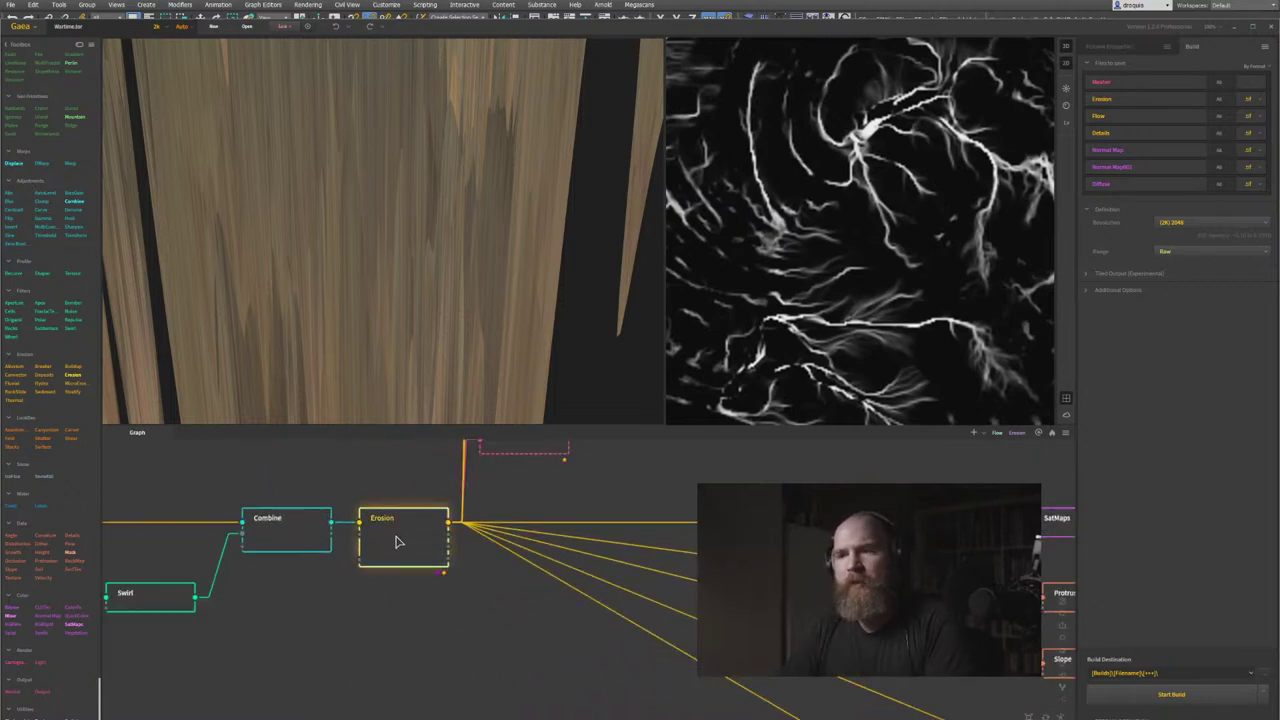
{"action": "right_click", "coordinate": [397, 541]}
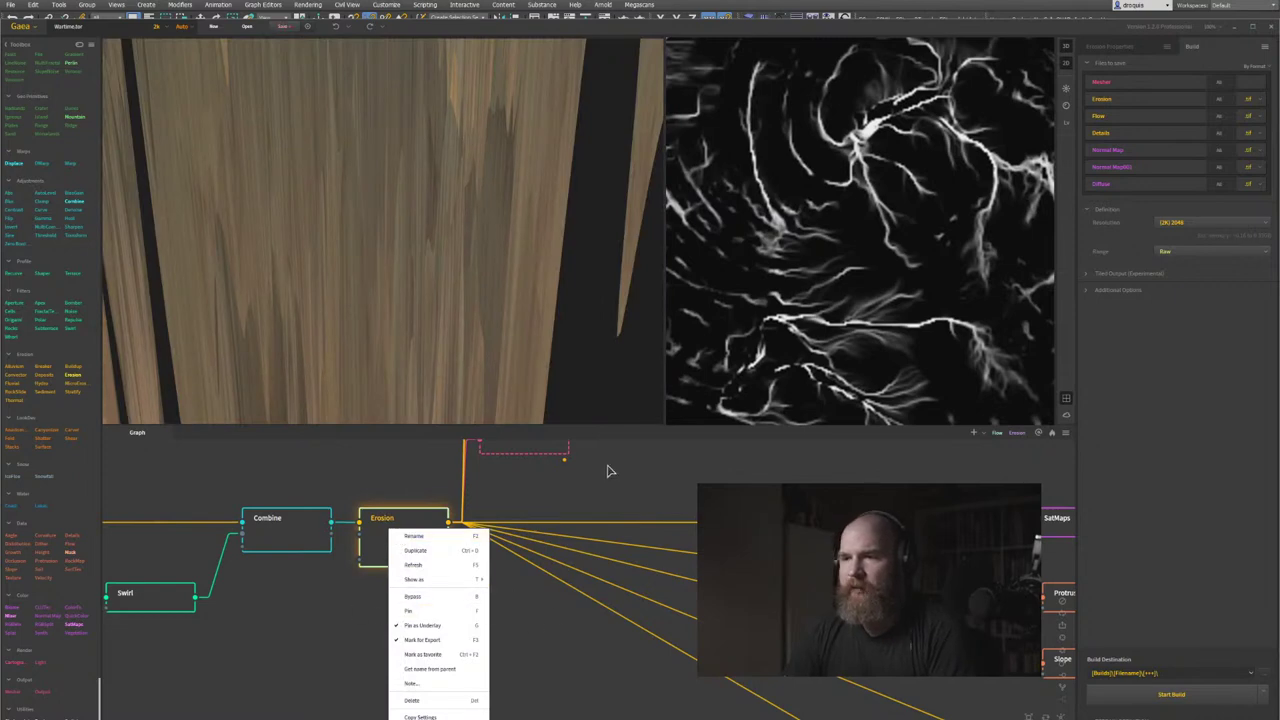
{"action": "left_click", "coordinate": [543, 635]}
{"action": "left_click", "coordinate": [397, 545]}
{"action": "key", "text": "Tab"}
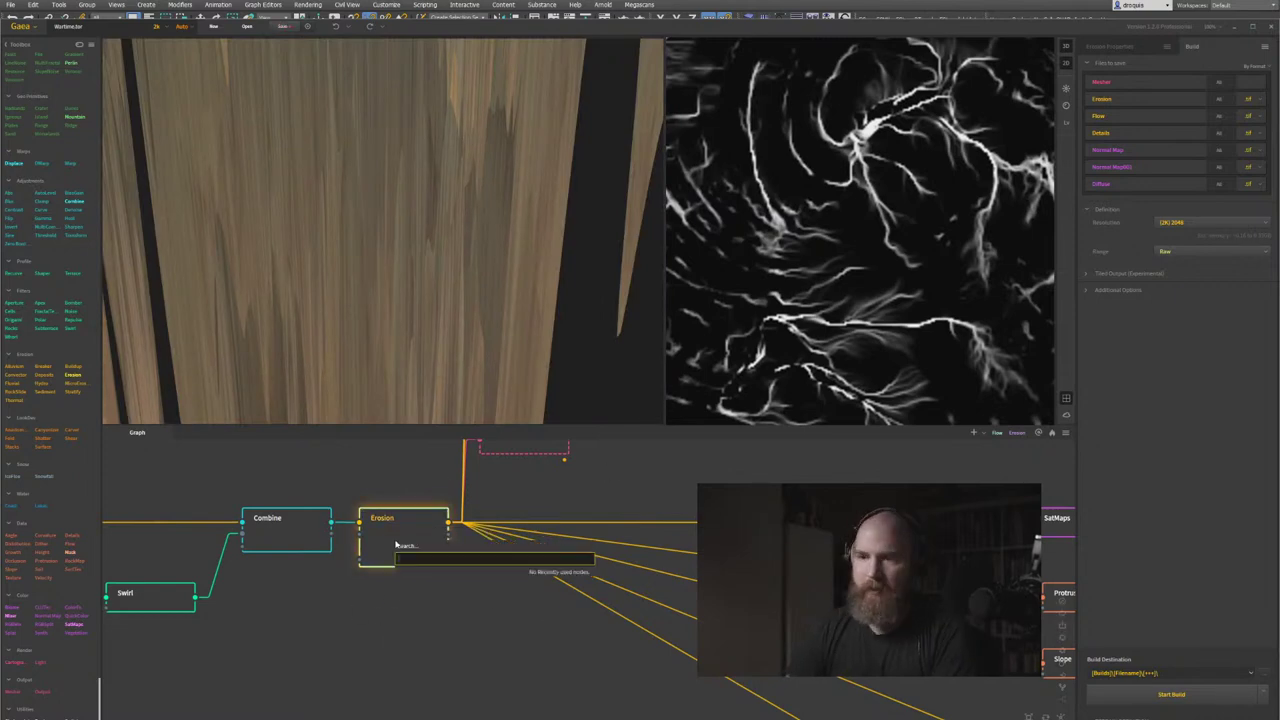
{"action": "type", "text": "flow"}
{"action": "key", "text": "Return"}
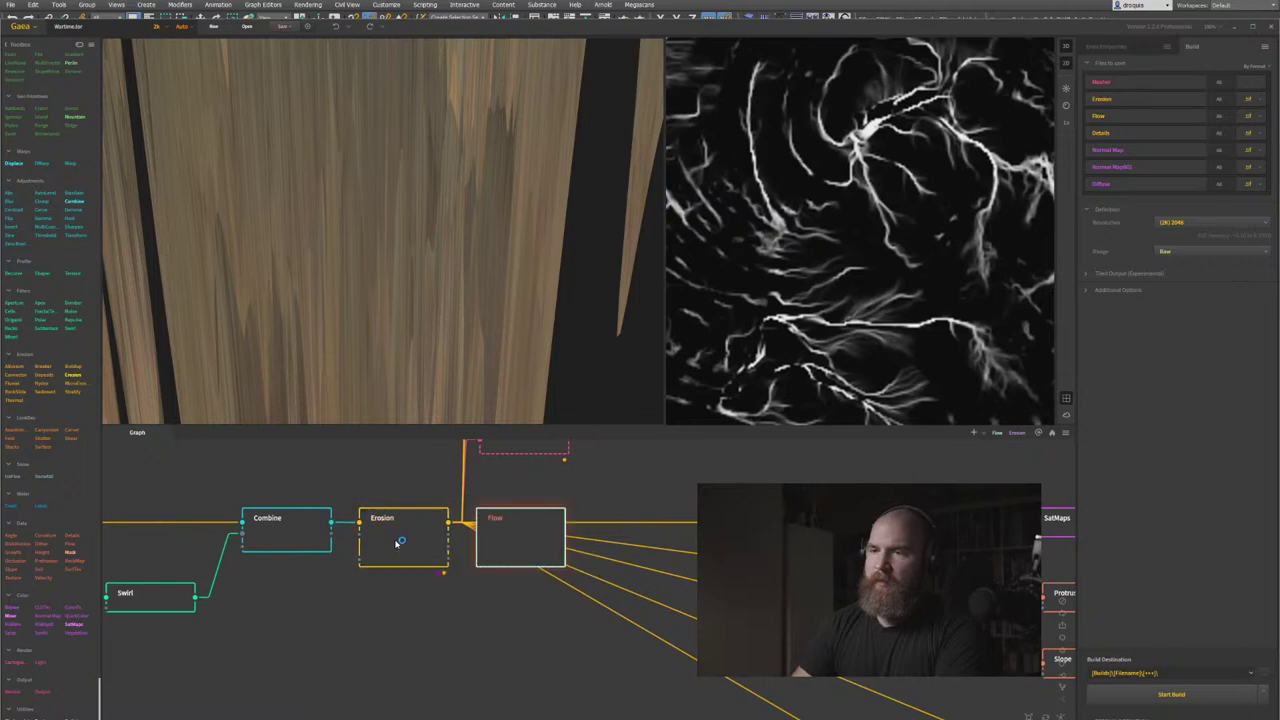
Place the new Flow node above the Normal Map node in the output branch of the graph.
{"action": "scroll", "coordinate": [460, 600], "scroll_direction": "down", "scroll_amount": 3}
{"action": "left_click_drag", "start_coordinate": [468, 606], "coordinate": [475, 453]}
{"action": "middle_click_drag", "start_coordinate": [475, 453], "coordinate": [469, 523]}
{"action": "scroll", "coordinate": [470, 506], "scroll_direction": "up", "scroll_amount": 3}
{"action": "left_click_drag", "start_coordinate": [485, 546], "coordinate": [490, 528]}
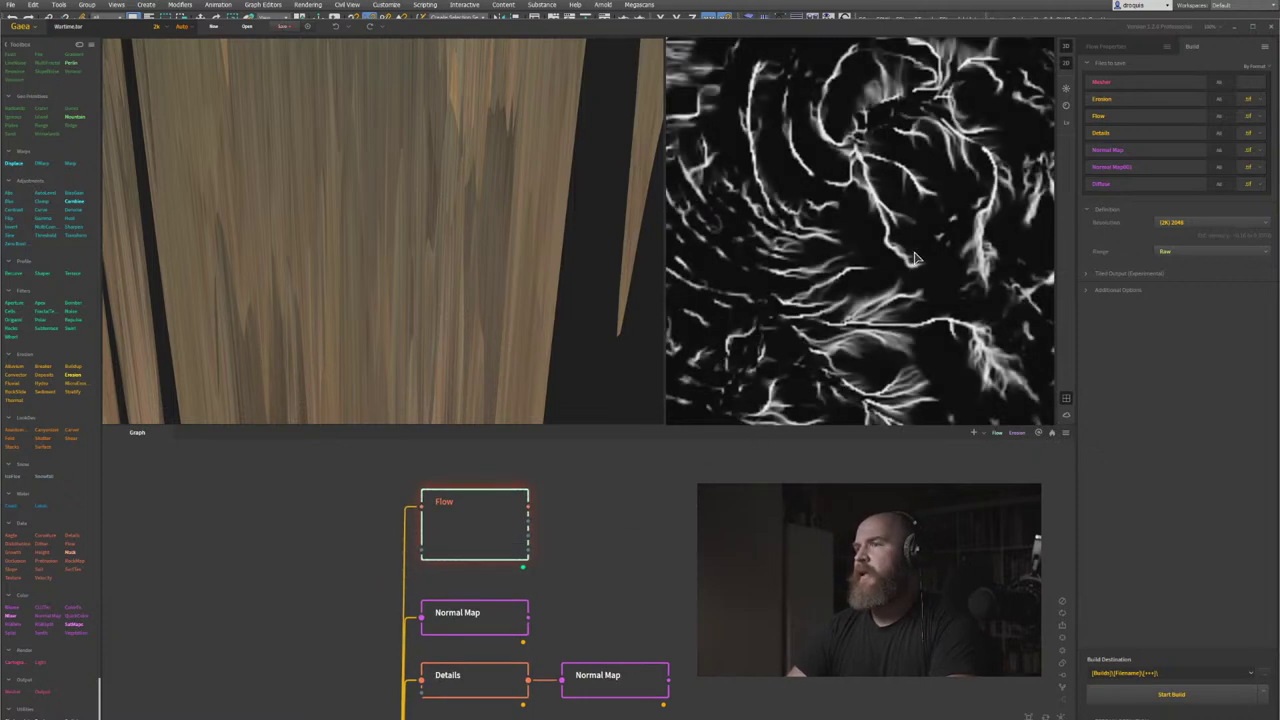
Enable Primary flows in the new Flow node's properties and apply the change.
{"action": "left_click", "coordinate": [1106, 47]}
{"action": "left_click", "coordinate": [1096, 96]}
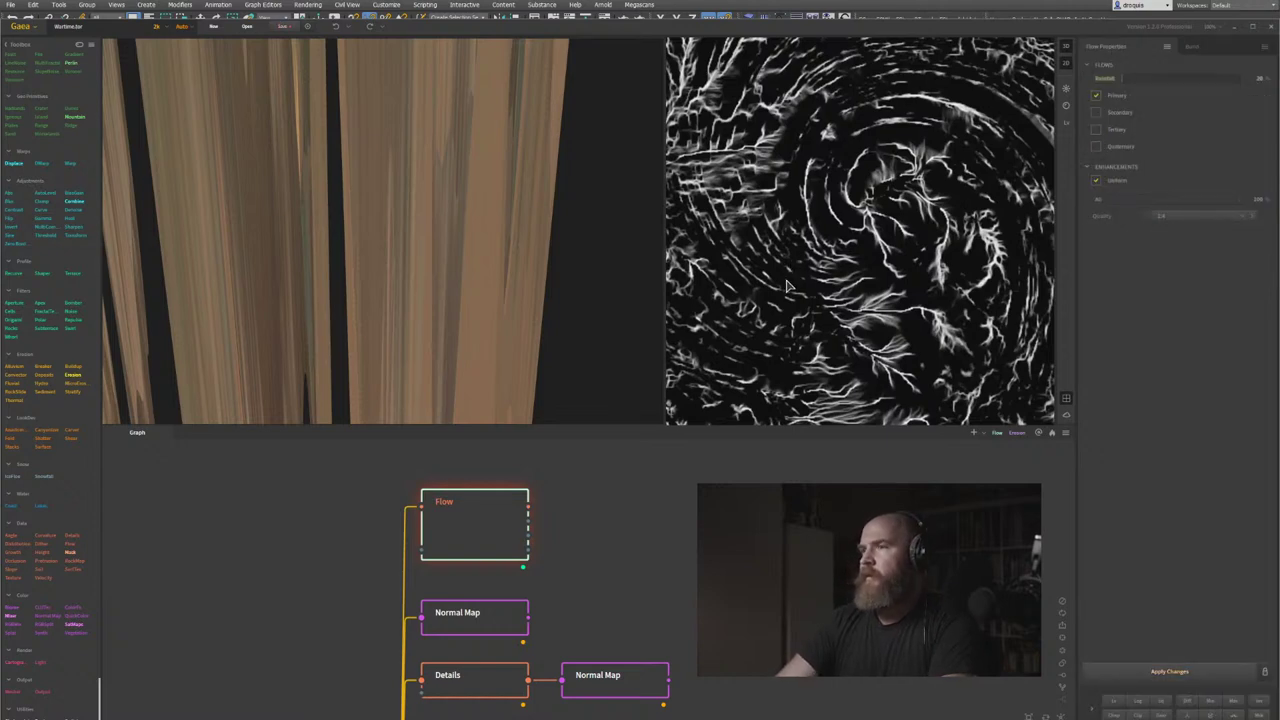
{"action": "scroll", "coordinate": [798, 285], "scroll_direction": "down", "scroll_amount": 4}
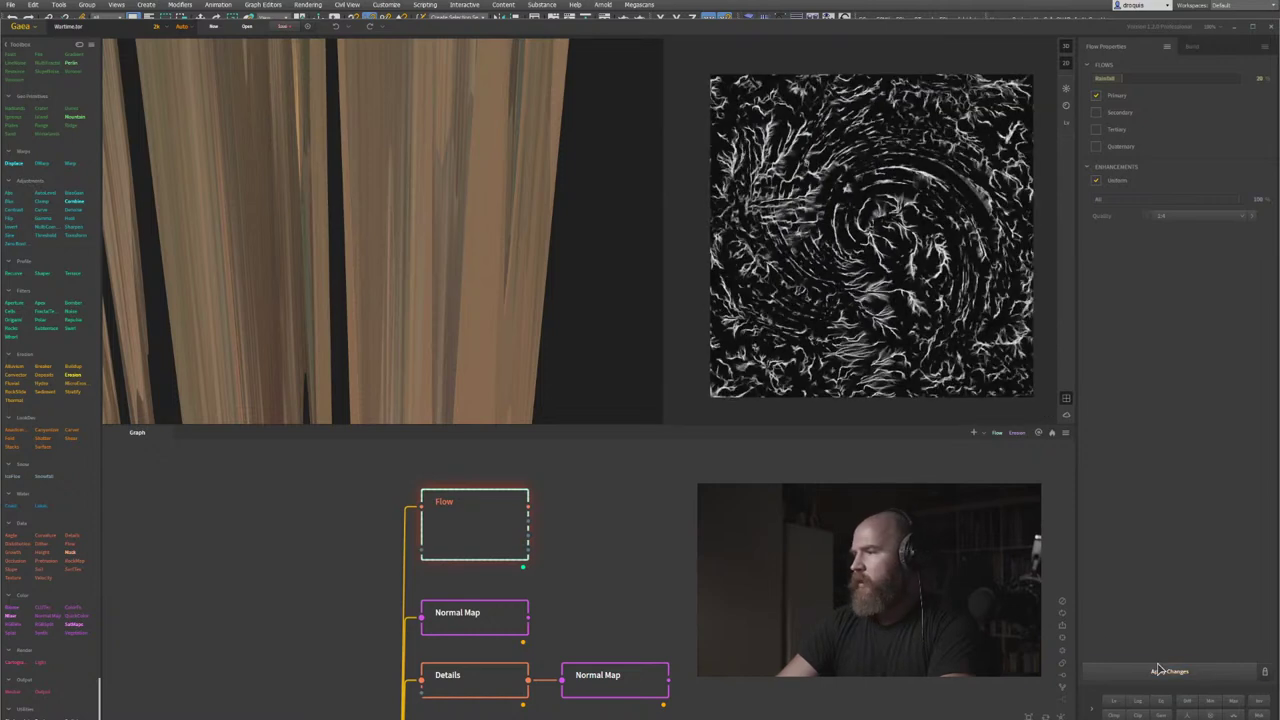
{"action": "left_click", "coordinate": [1169, 671]}
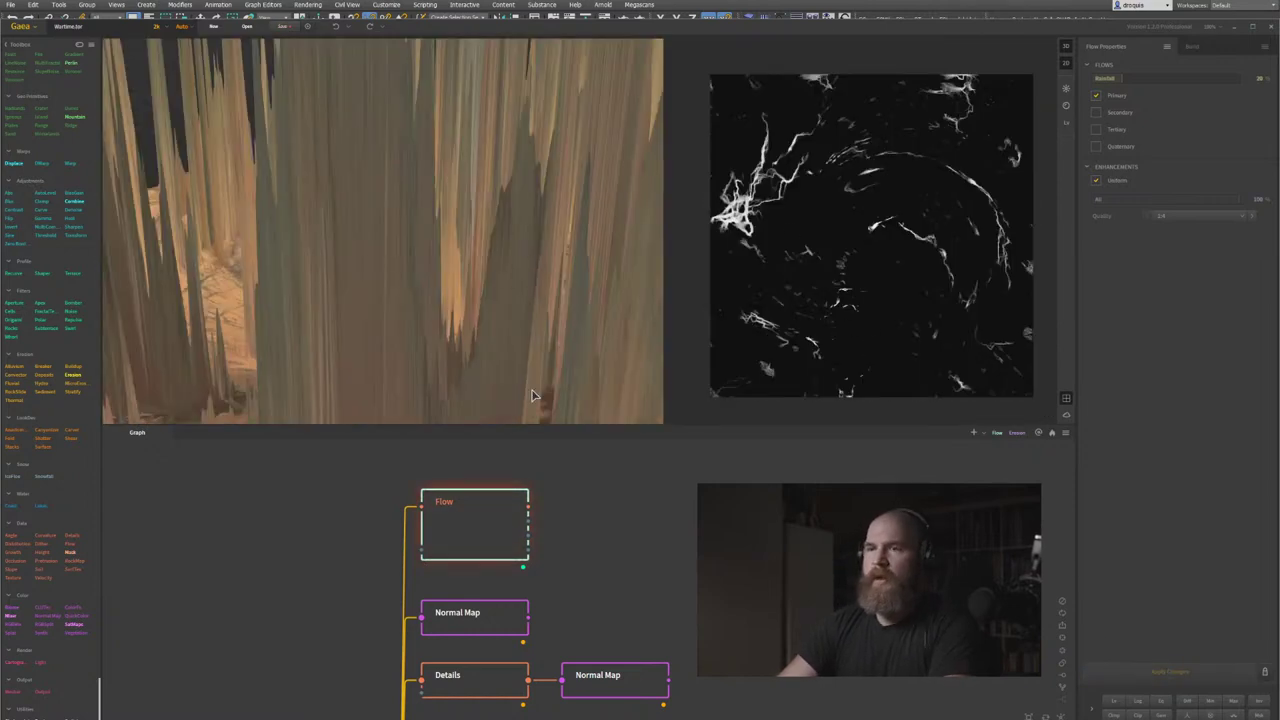
Check the Erosion node's properties, then examine the Flow result on the 3D terrain and its mask up close.
{"action": "scroll", "coordinate": [540, 620], "scroll_direction": "down", "scroll_amount": 4}
{"action": "left_click", "coordinate": [533, 655]}
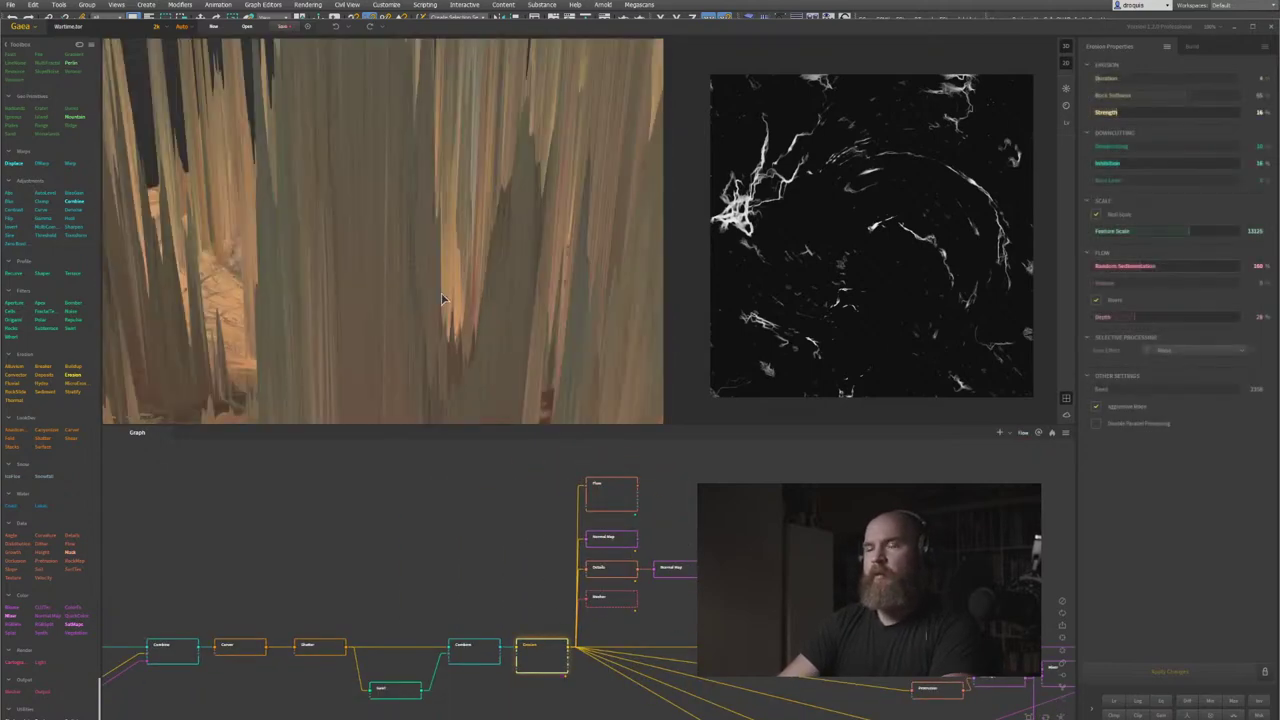
{"action": "middle_click_drag", "start_coordinate": [670, 488], "coordinate": [654, 516]}
{"action": "left_click", "coordinate": [612, 527]}
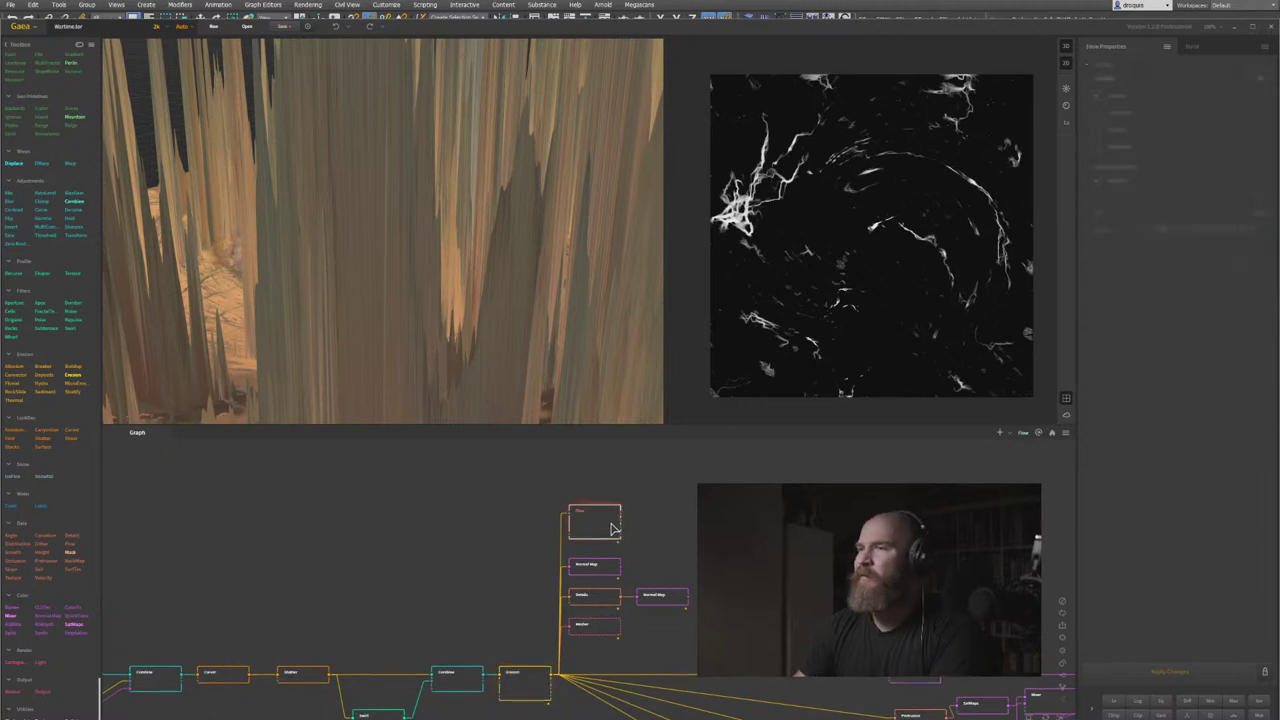
{"action": "scroll", "coordinate": [462, 254], "scroll_direction": "down", "scroll_amount": 5}
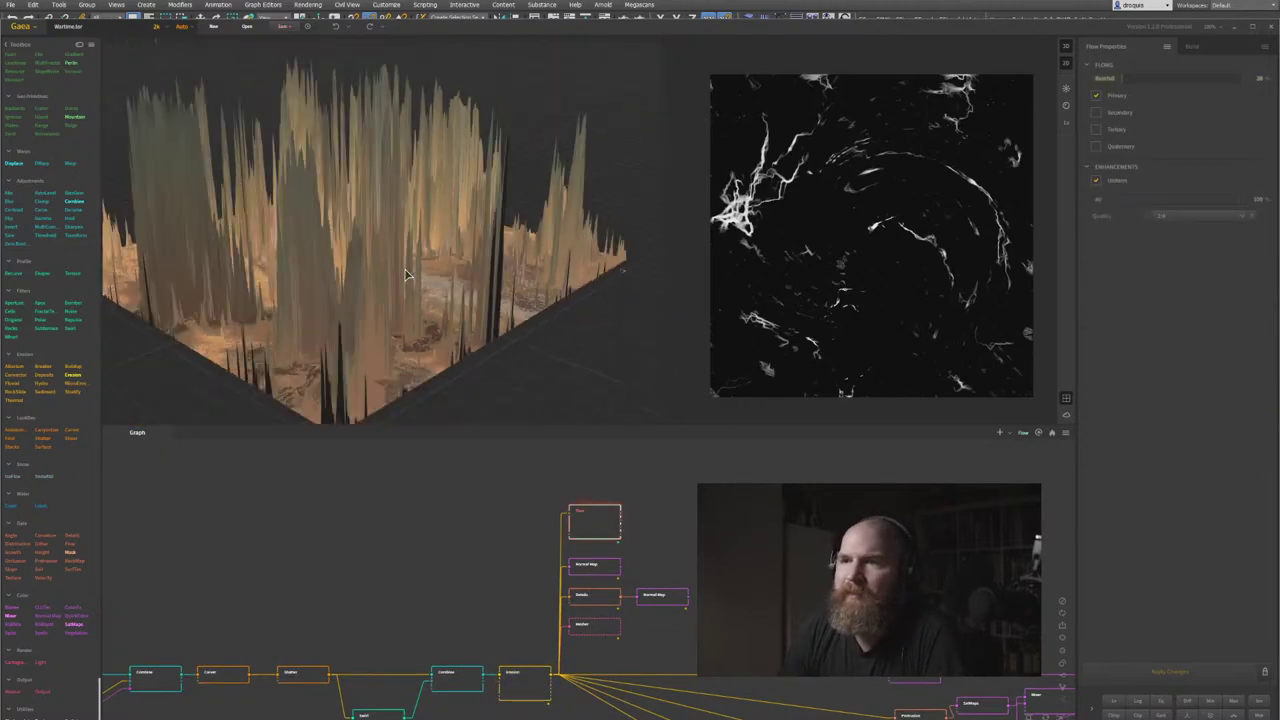
{"action": "left_click_drag", "start_coordinate": [440, 275], "coordinate": [344, 308]}
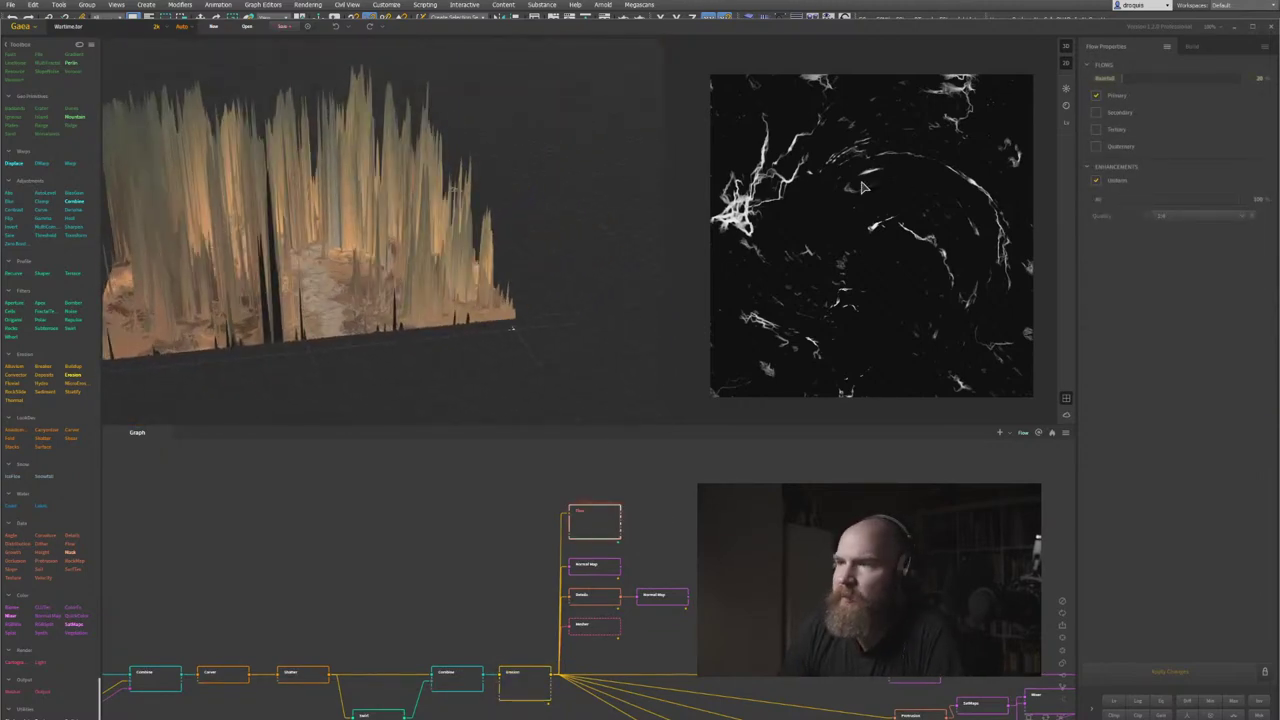
{"action": "scroll", "coordinate": [697, 192], "scroll_direction": "up", "scroll_amount": 3}
{"action": "scroll", "coordinate": [776, 212], "scroll_direction": "up", "scroll_amount": 3}
{"action": "scroll", "coordinate": [826, 229], "scroll_direction": "down", "scroll_amount": 2}
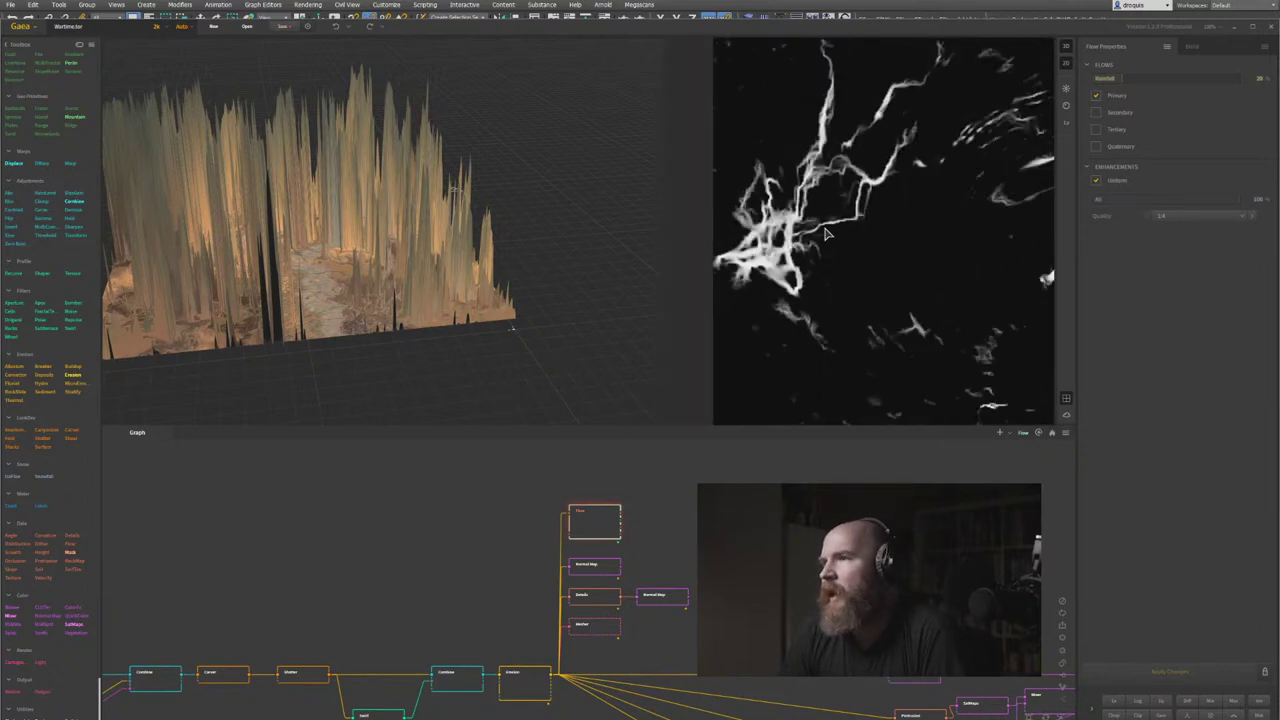
Apply Secondary flows to the Flow node, turn off Uniform and set the Secondary enhancement to about 28%.
{"action": "left_click", "coordinate": [1097, 114]}
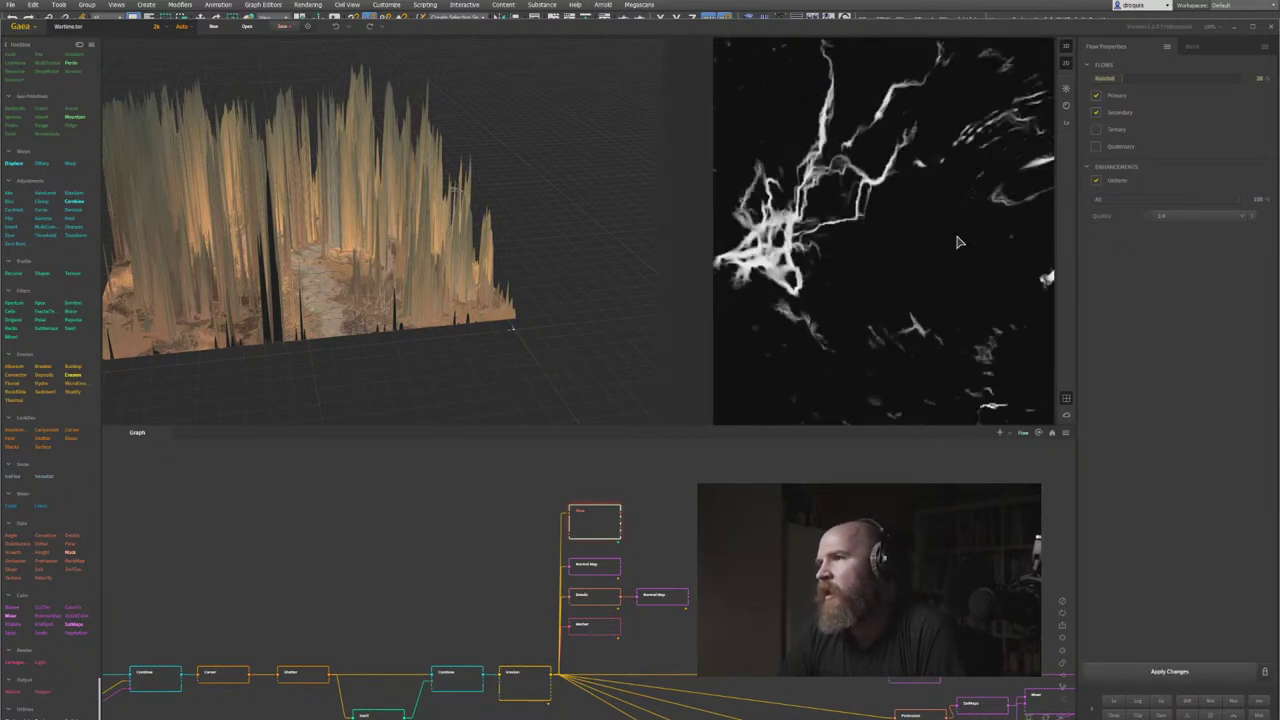
{"action": "left_click", "coordinate": [1150, 672]}
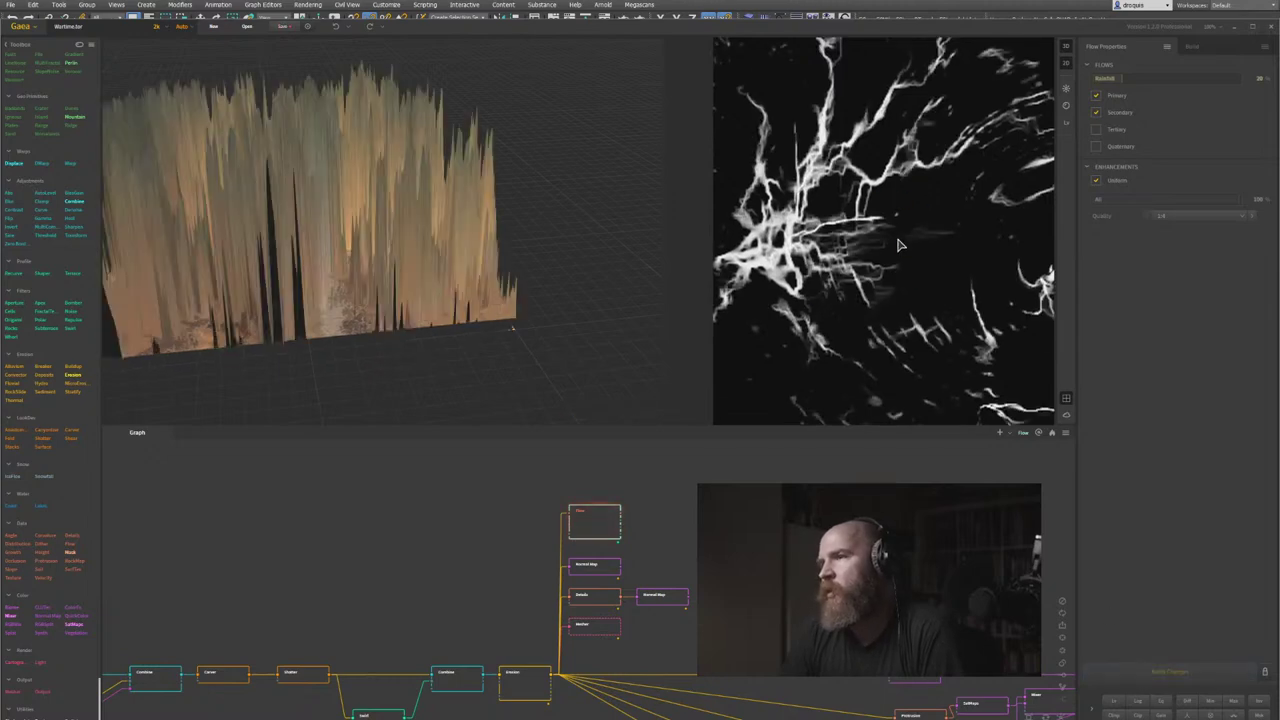
{"action": "left_click", "coordinate": [1096, 180]}
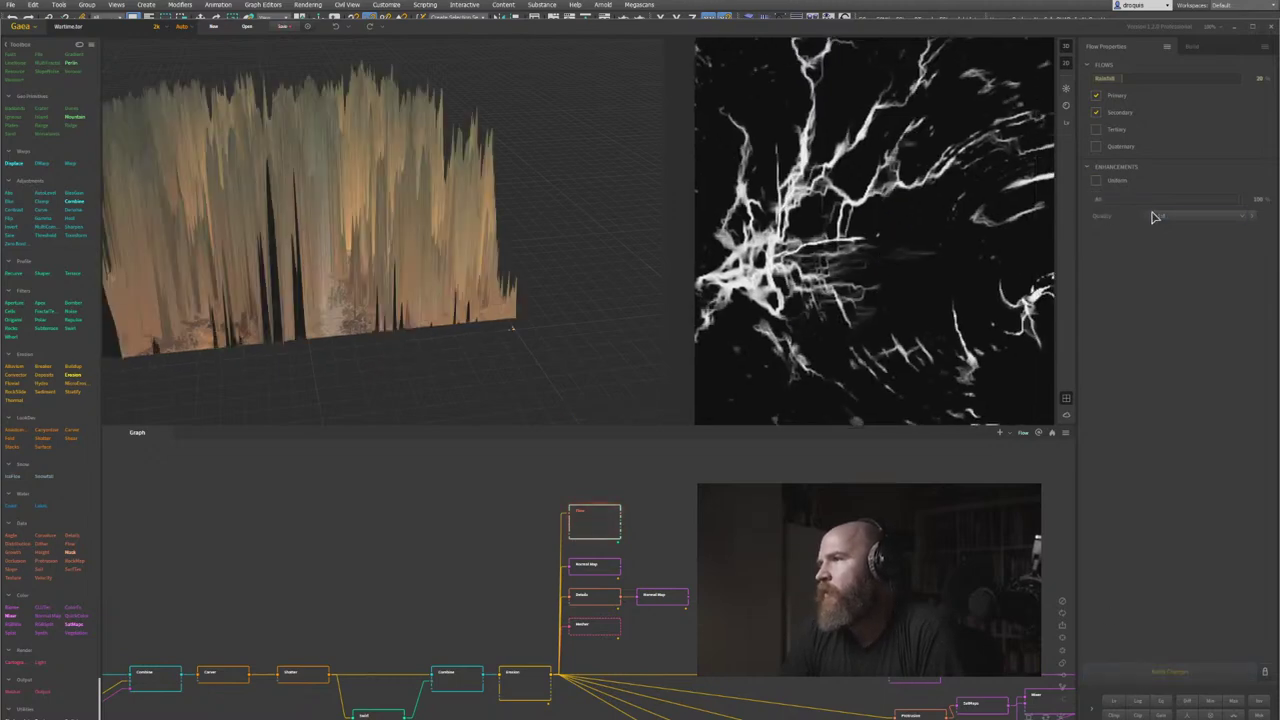
{"action": "left_click", "coordinate": [1150, 215]}
{"action": "left_click_drag", "start_coordinate": [1147, 219], "coordinate": [1135, 218]}
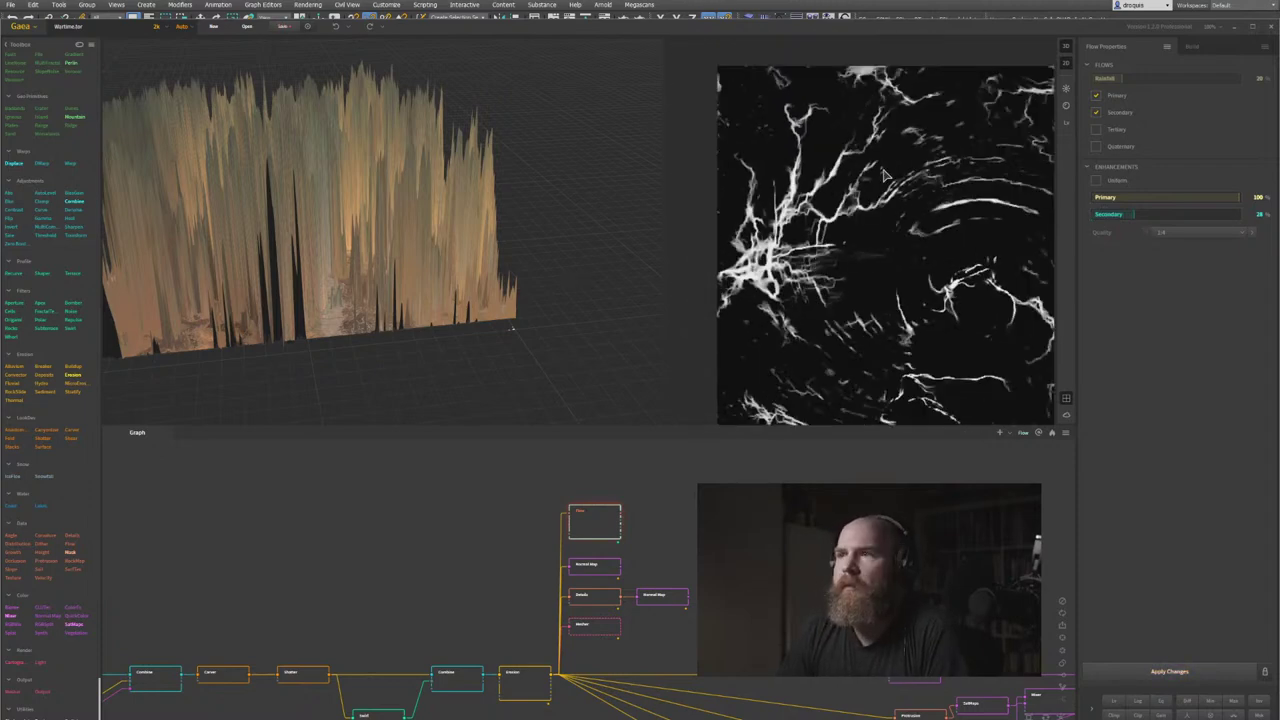
Mark the new Flow node for export and check its entry in the list of files to save.
{"action": "scroll", "coordinate": [620, 505], "scroll_direction": "up", "scroll_amount": 2}
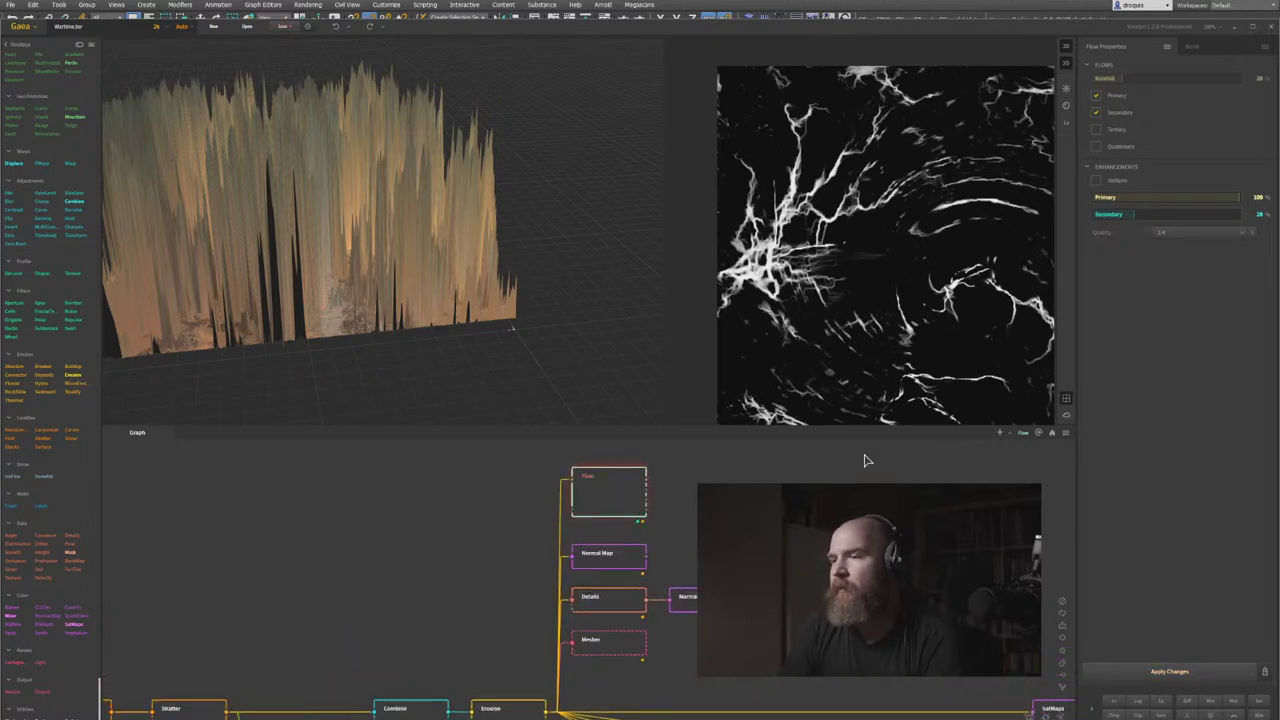
{"action": "left_click", "coordinate": [1200, 46]}
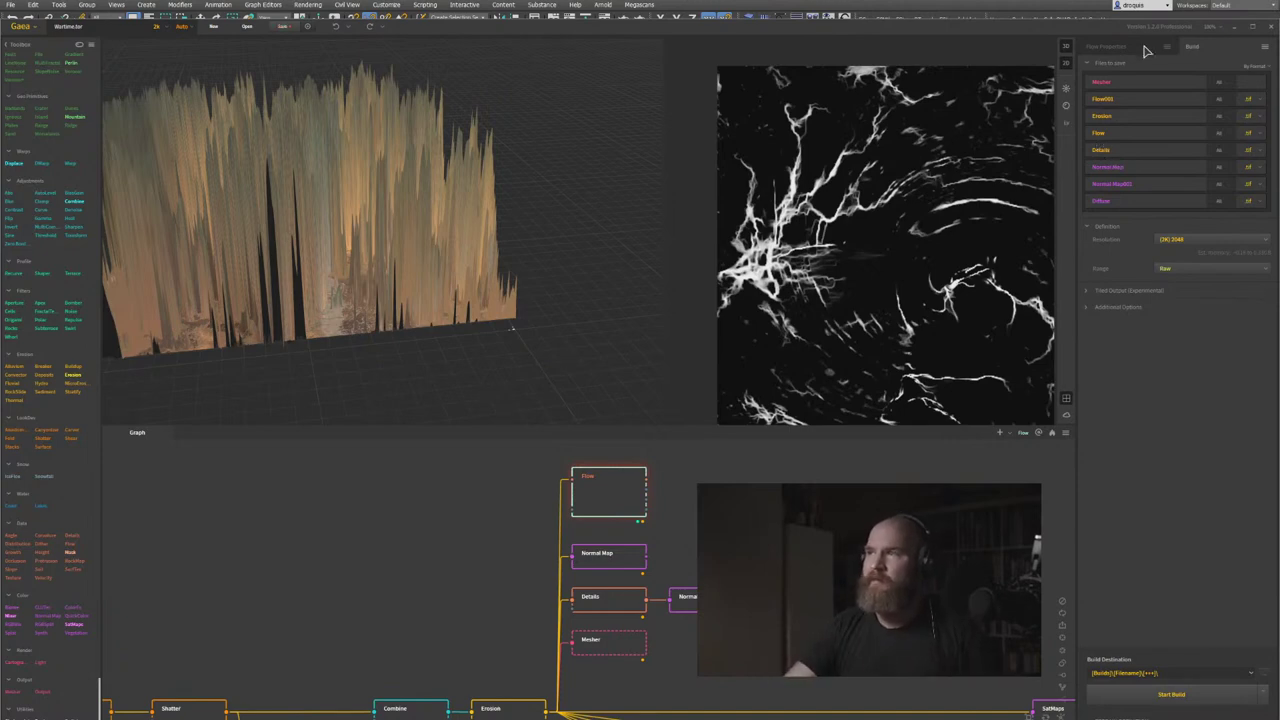
{"action": "middle_click_drag", "start_coordinate": [660, 620], "coordinate": [653, 673]}
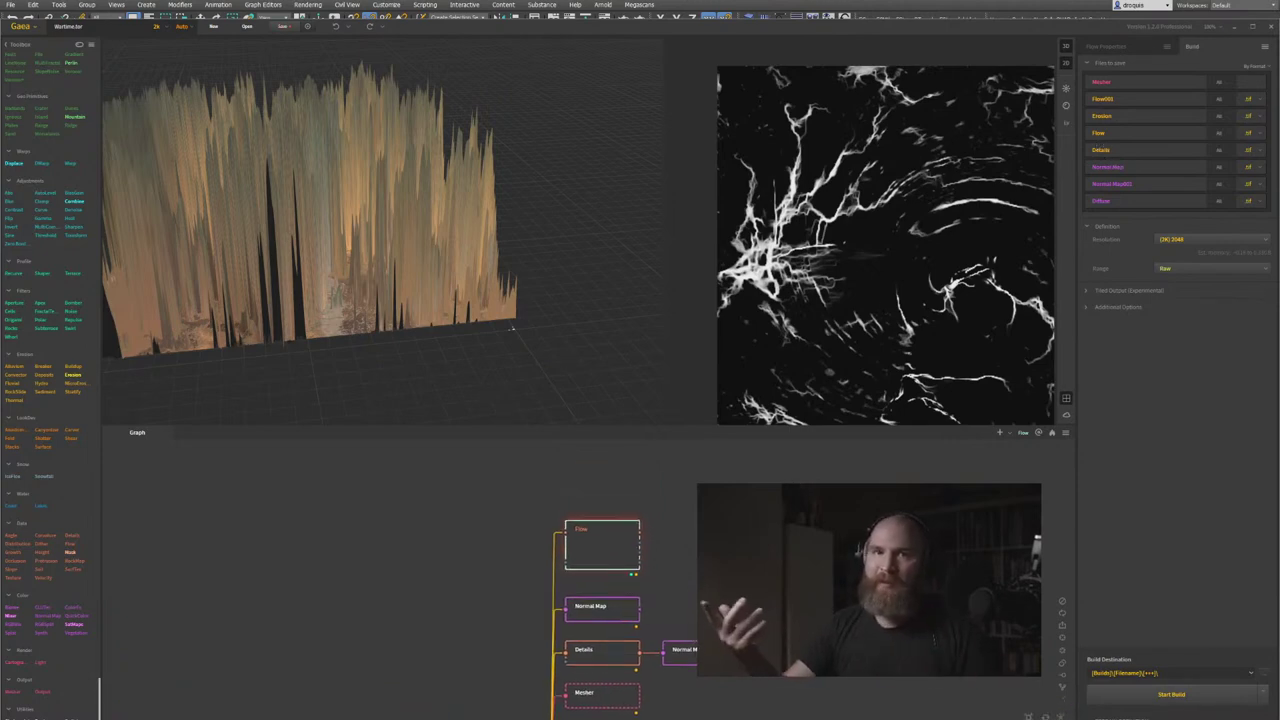
{"action": "scroll", "coordinate": [660, 556], "scroll_direction": "down", "scroll_amount": 5}
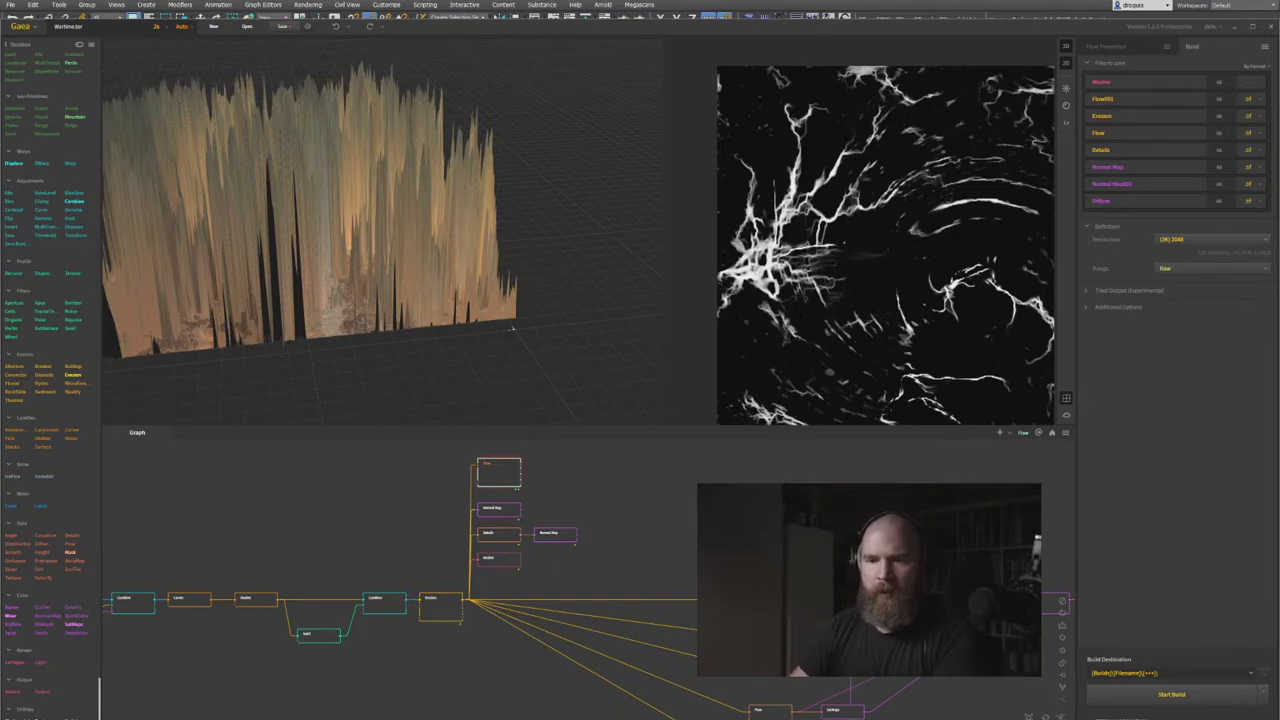
Switch to the photo viewer to look at the rendered image of the green lake.
{"action": "key", "text": "alt+Tab"}
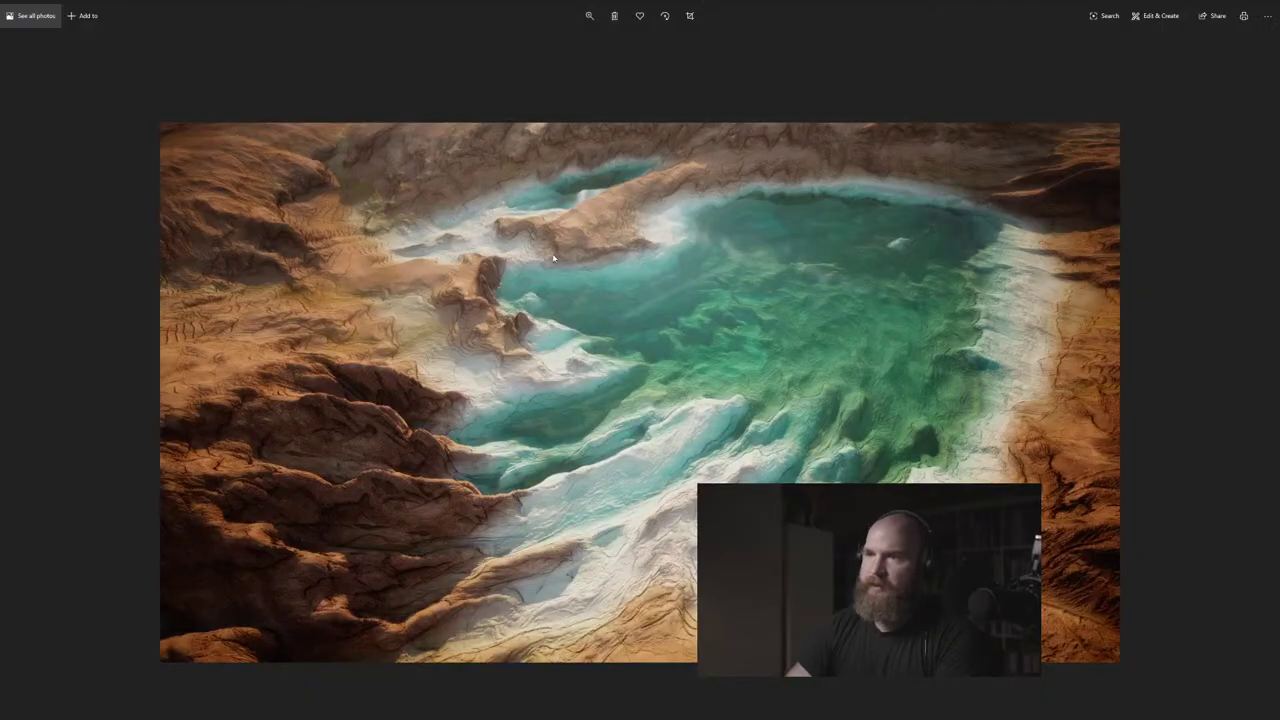